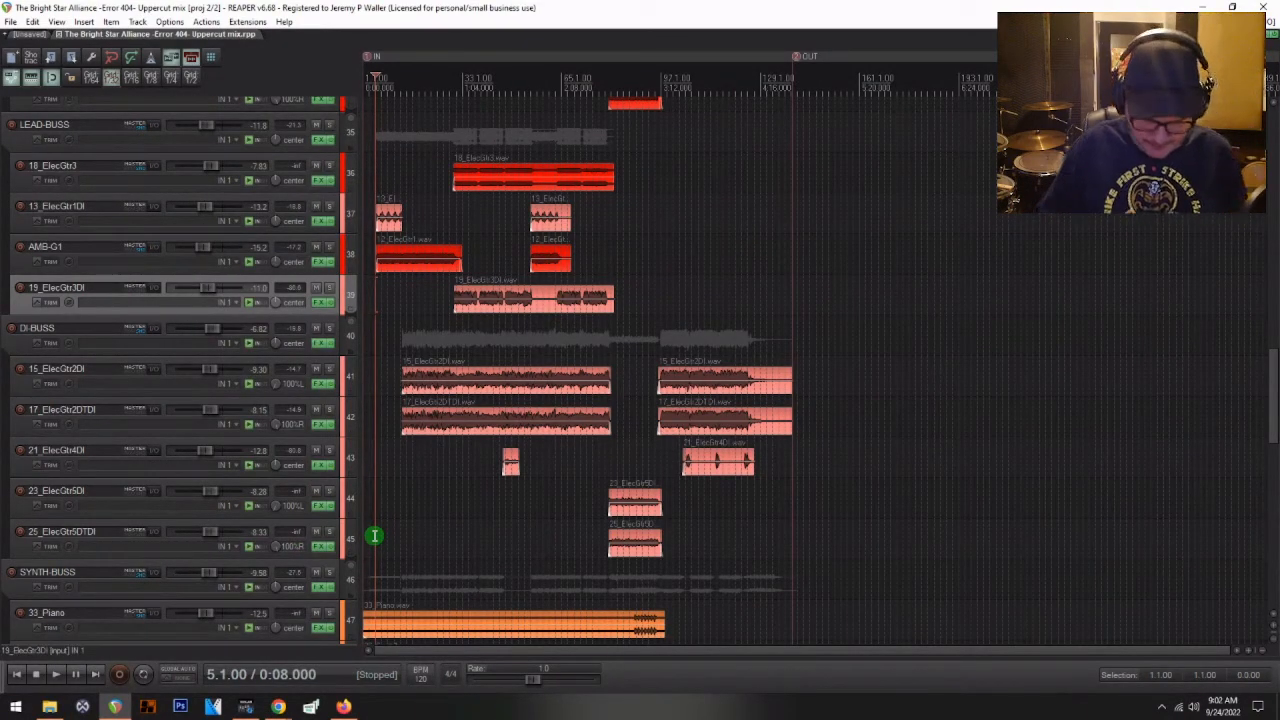
- Show the mixer and inspect the ReaLimit settings on the master track
key(ctrl+m)
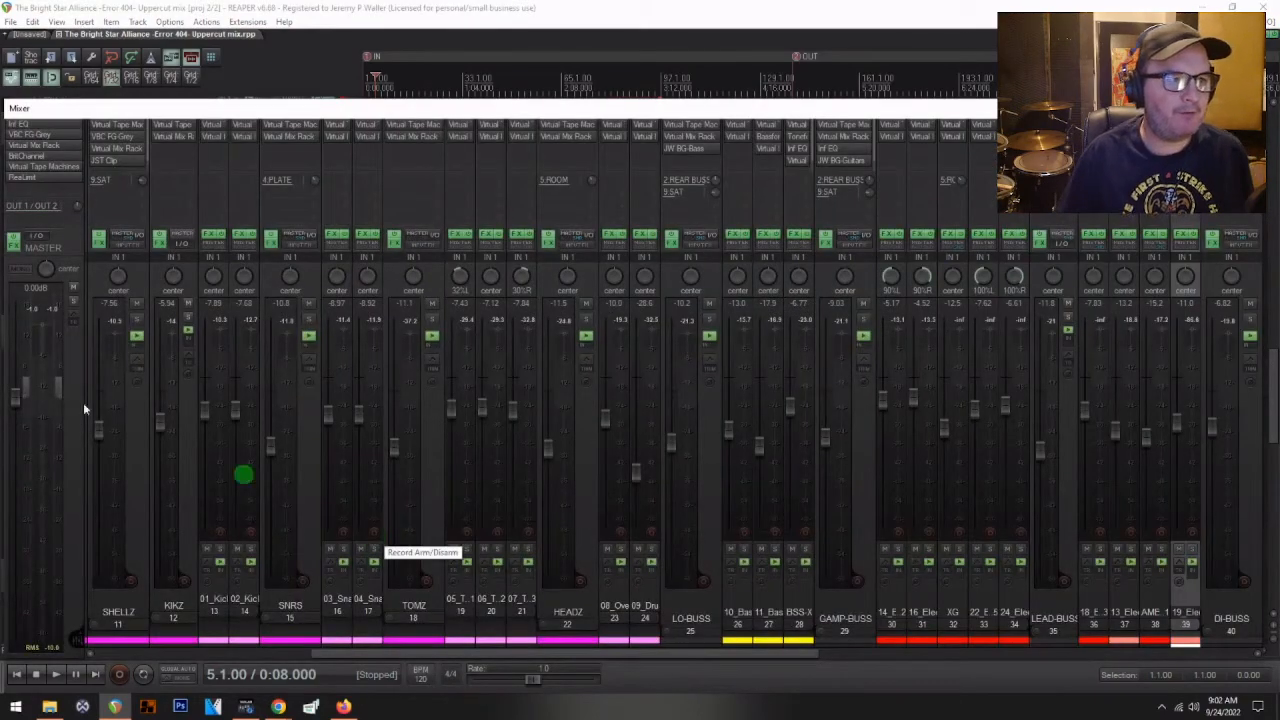
click(42, 182)
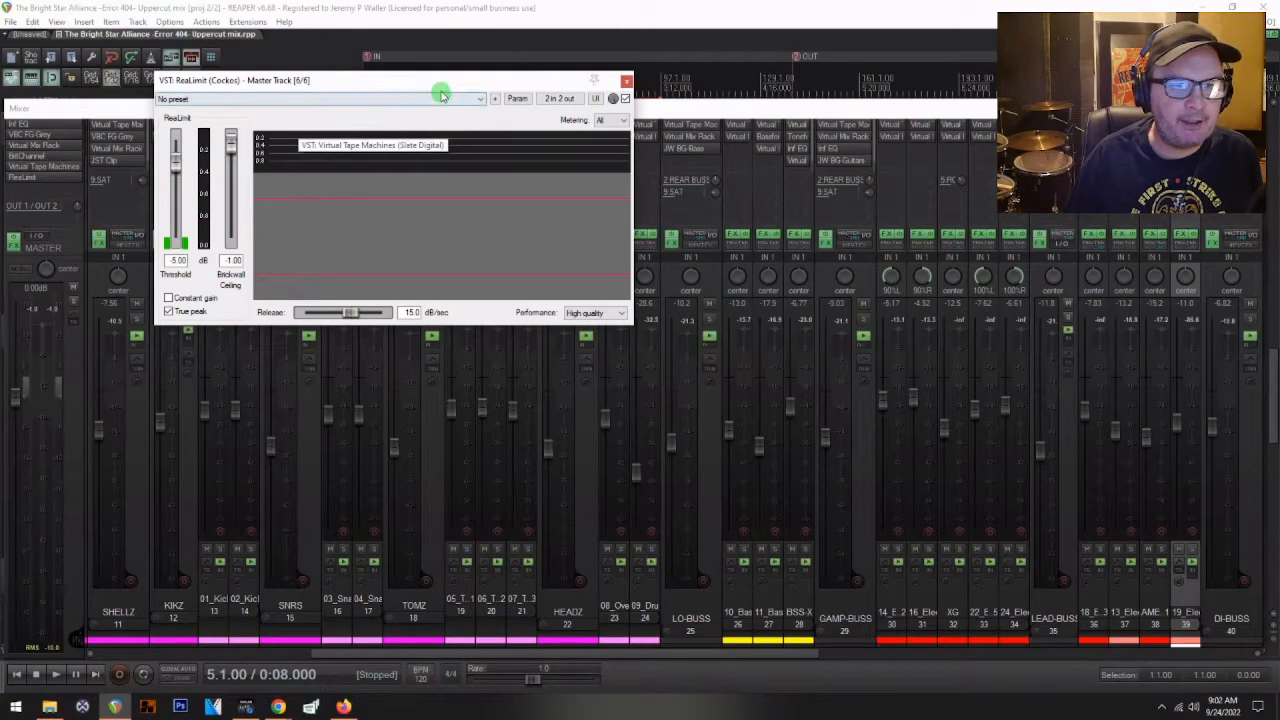
click(626, 81)
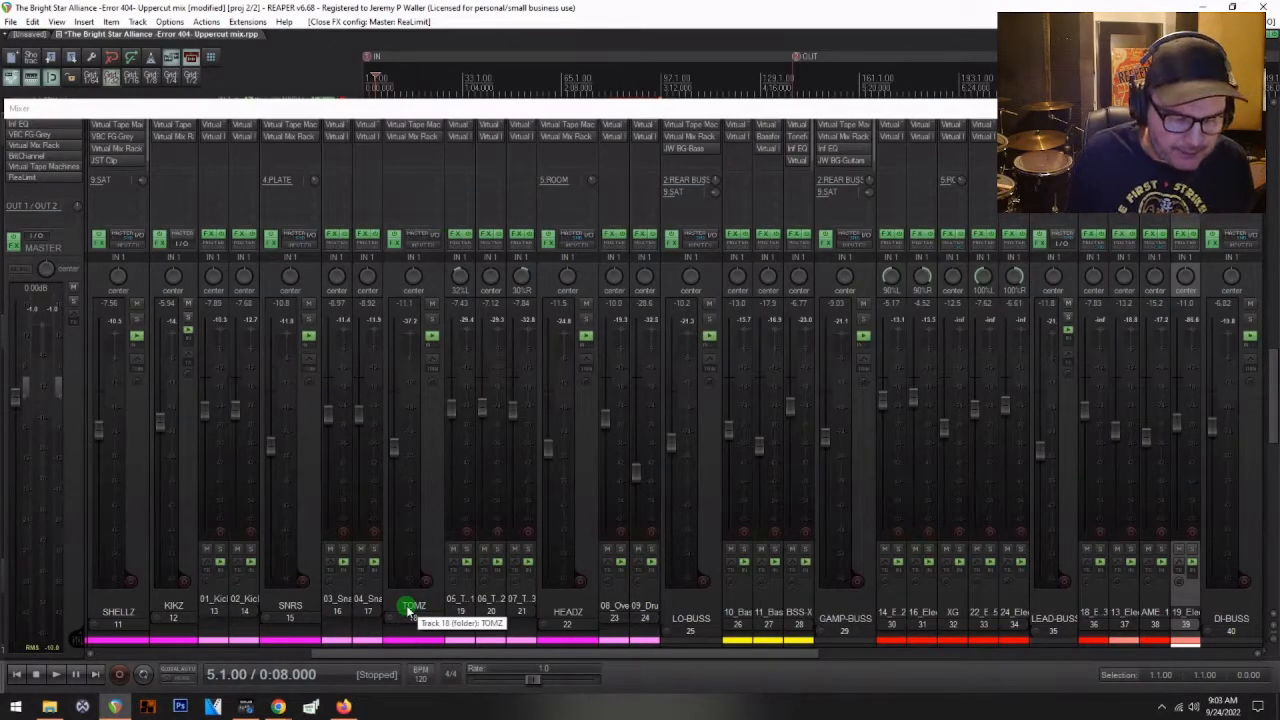
- Play the mix from bar 5 and check the channel levels from the drums across to the vocal busses
key(space)
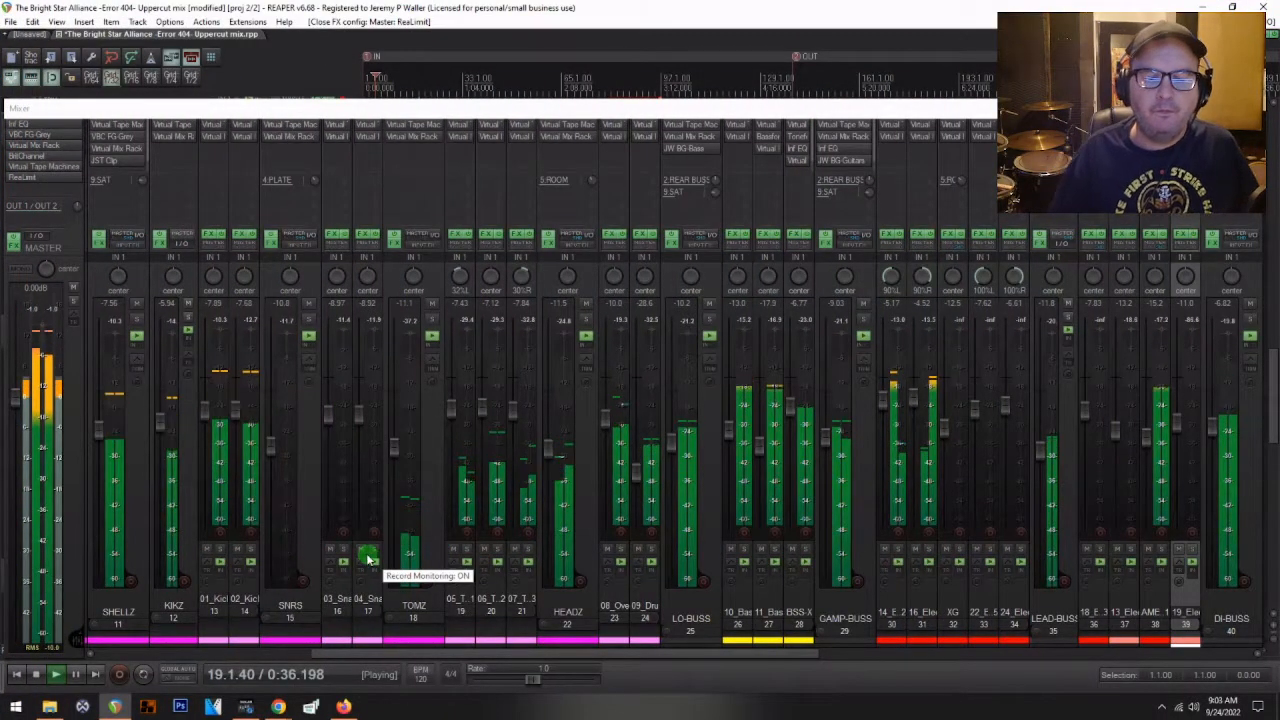
scroll(690, 578, right, 1)
scroll(690, 578, right, 3)
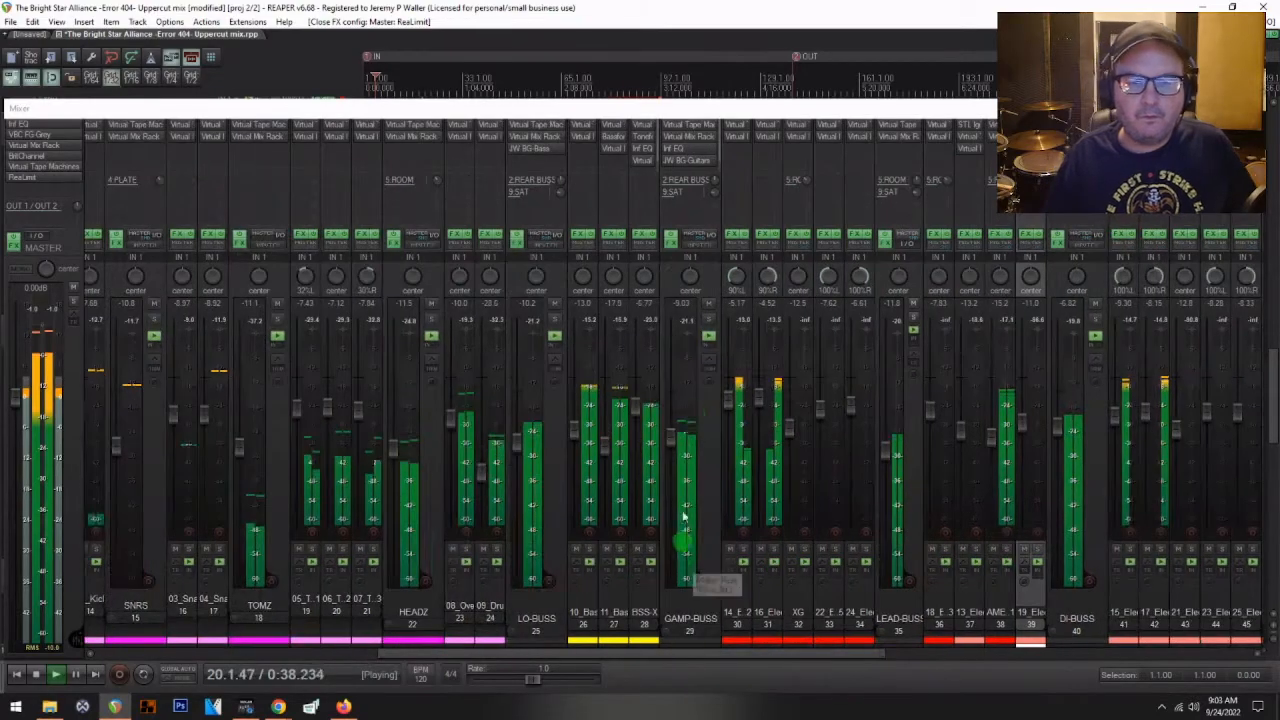
click(728, 405)
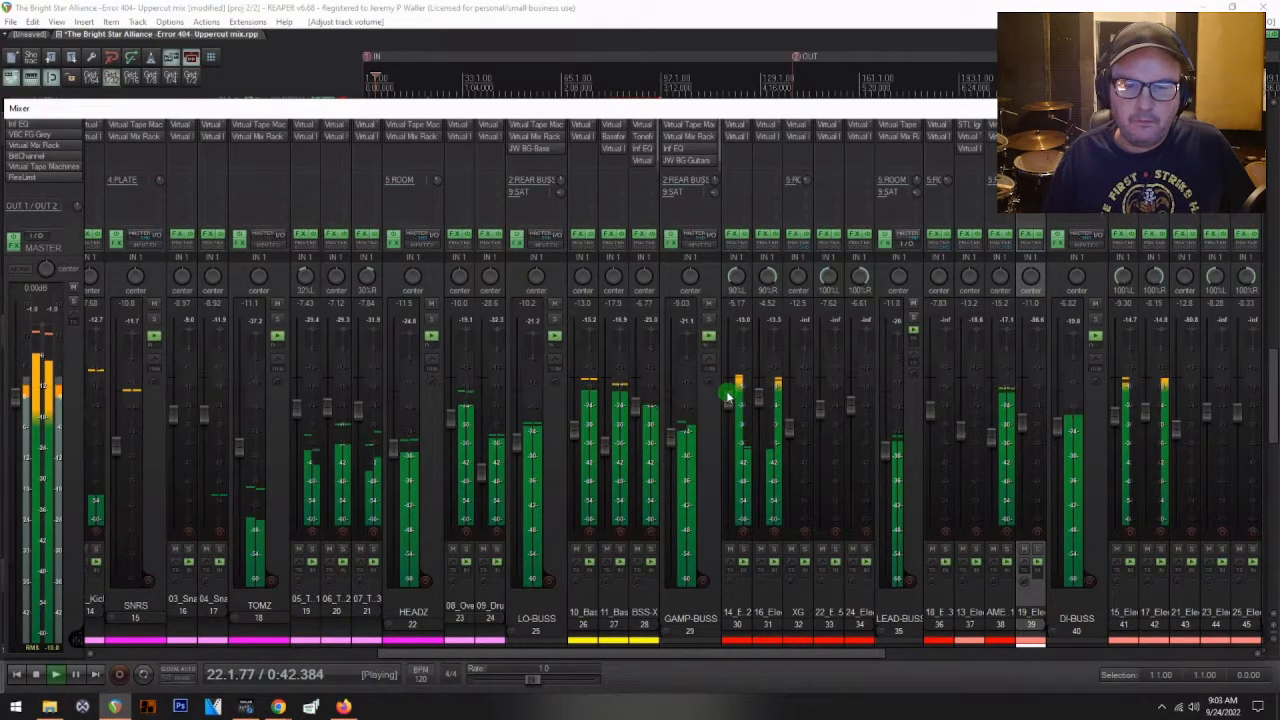
scroll(888, 488, right, 6)
scroll(888, 488, right, 13)
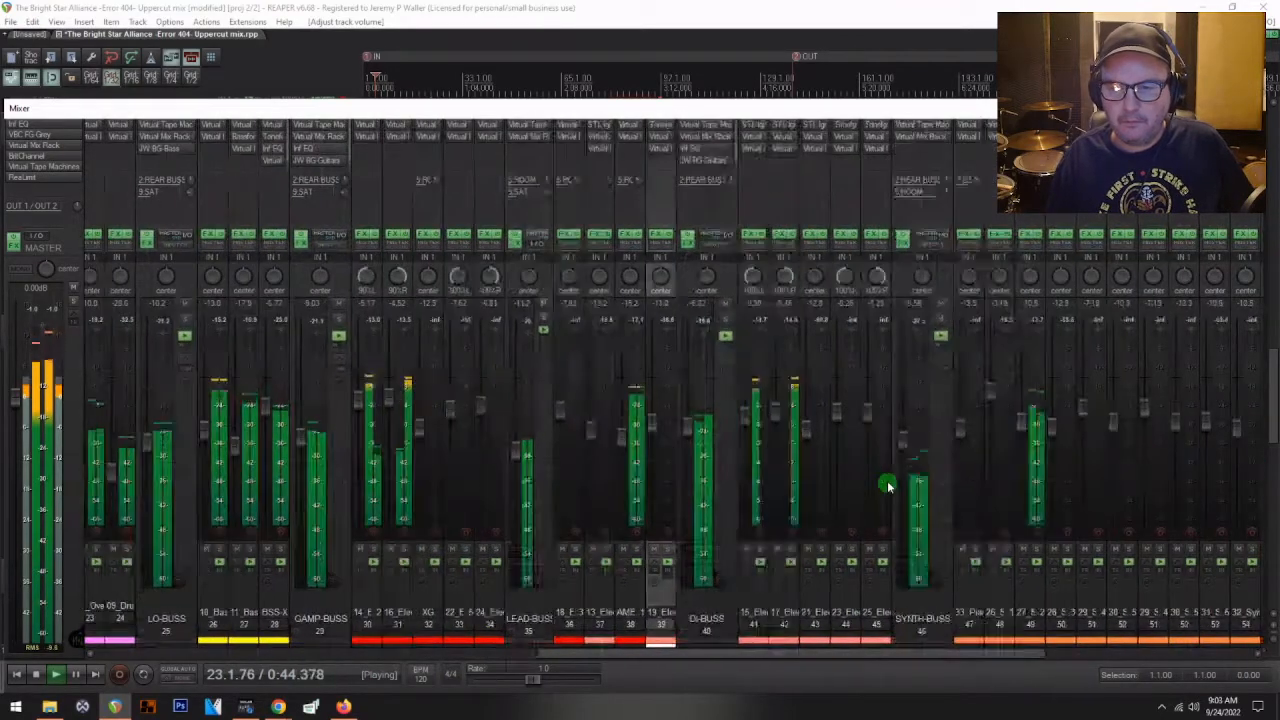
scroll(888, 488, right, 2)
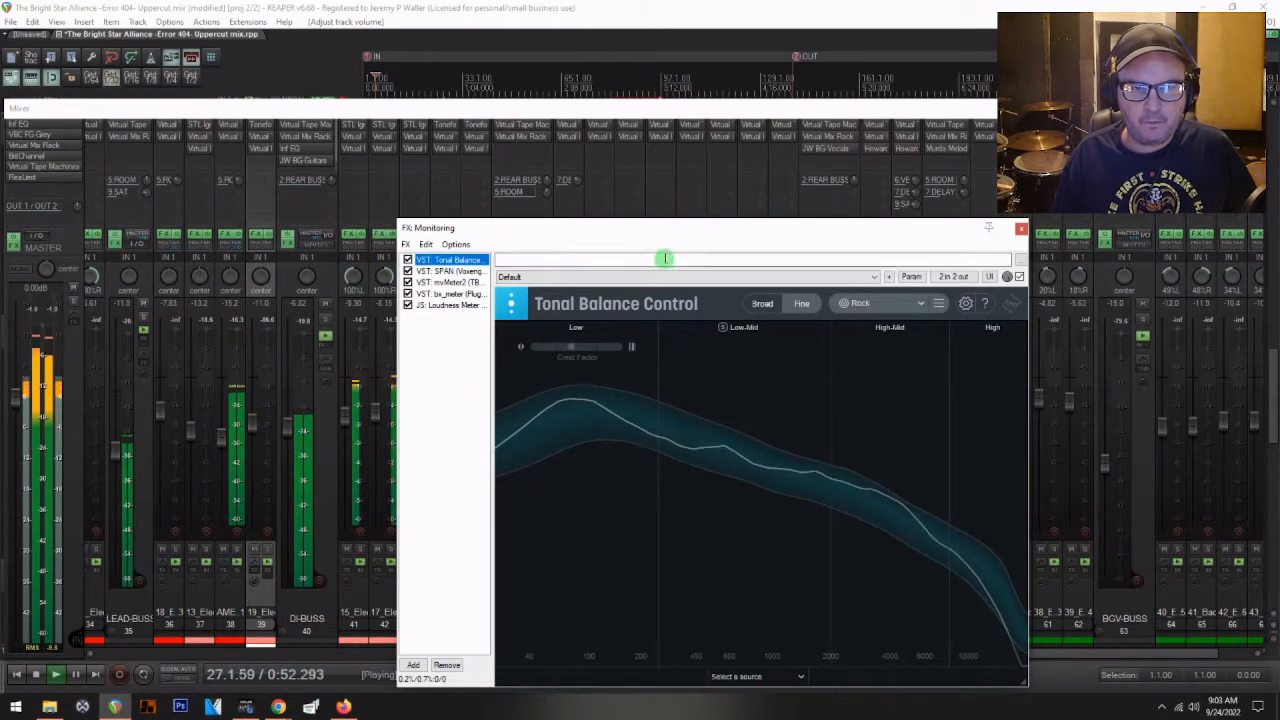
- Check the playing mix on the monitoring meters Tonal Balance Control, SPAN, mvMeter2, bx_meter and Loudness Meter, and stop playback at the end
drag(686, 237, 344, 99)
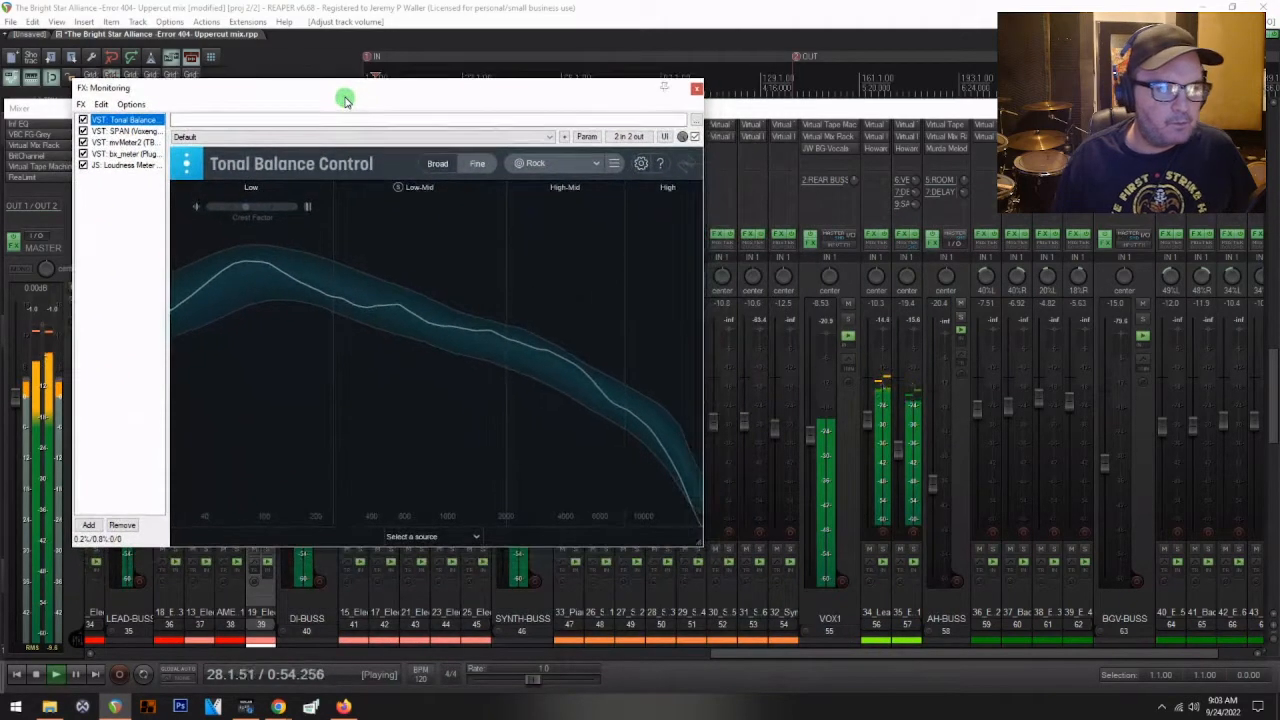
click(125, 131)
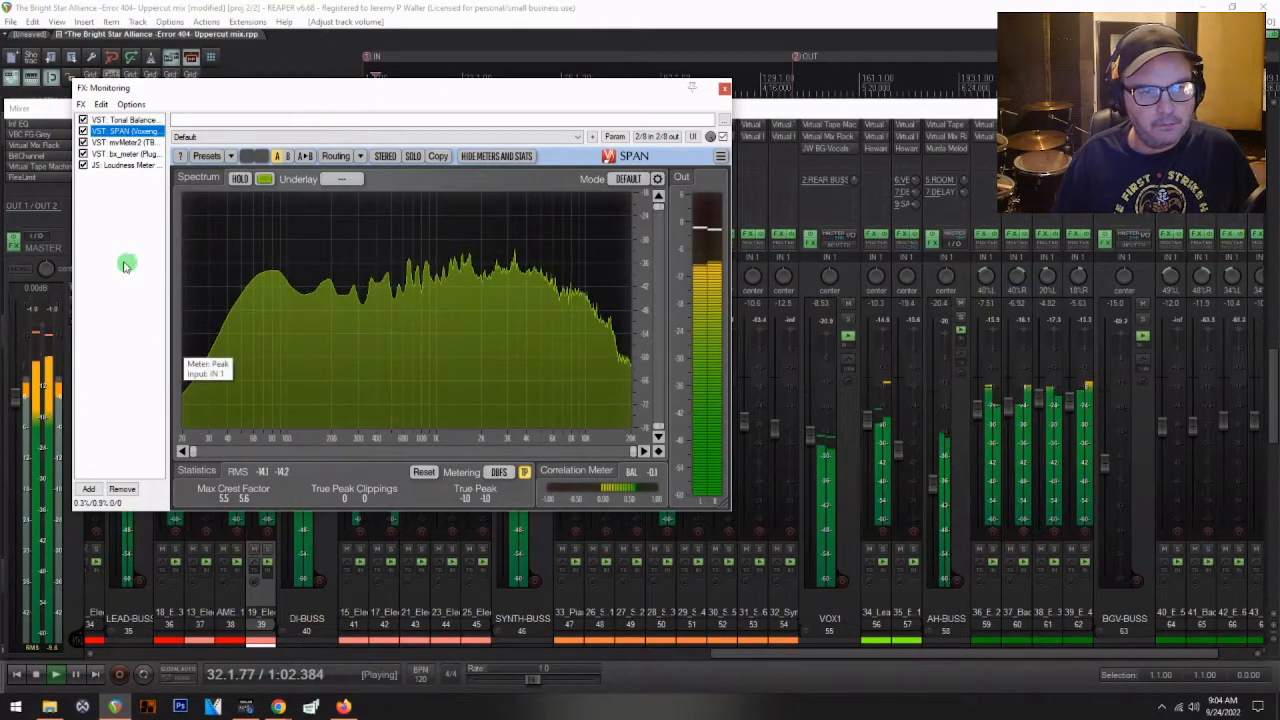
click(117, 143)
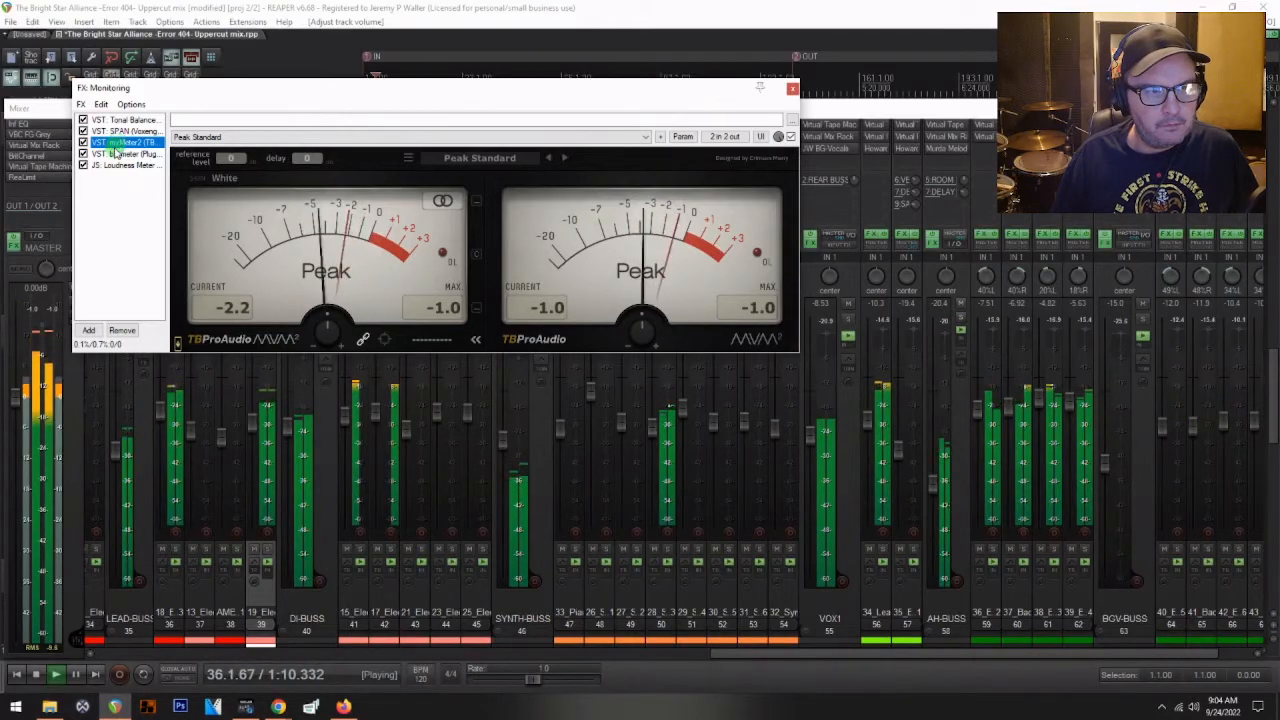
click(114, 155)
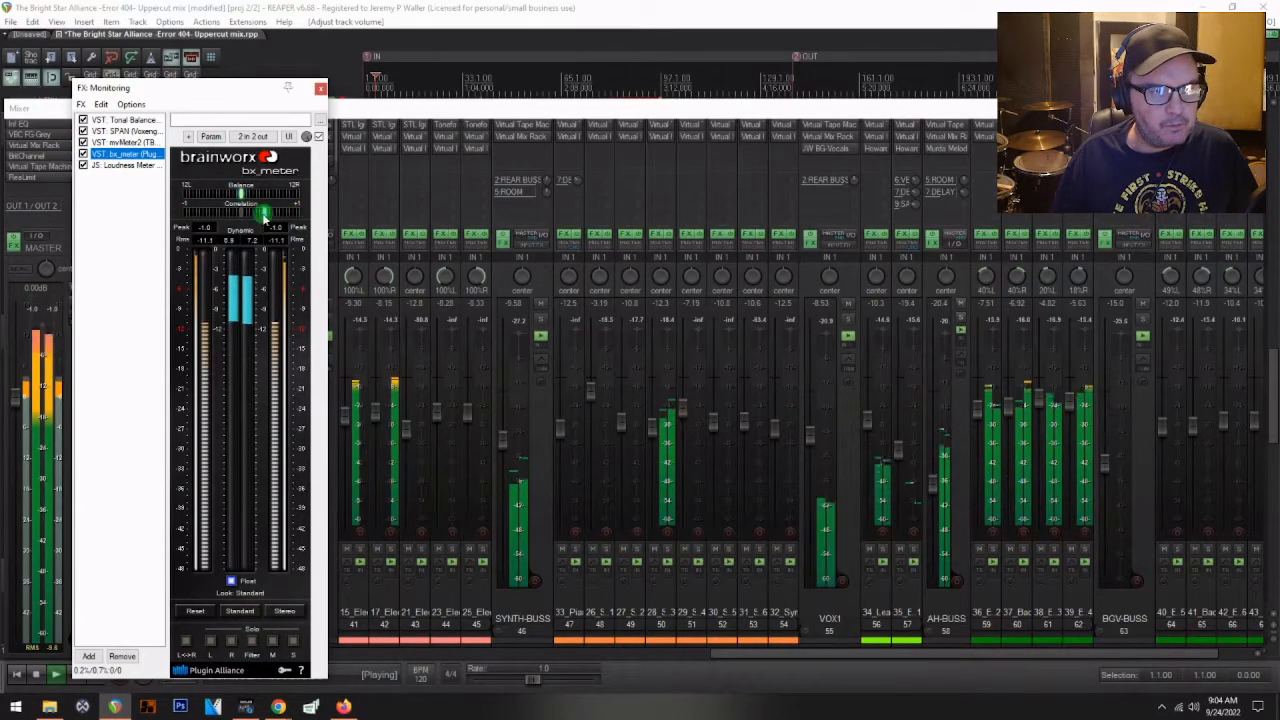
click(118, 166)
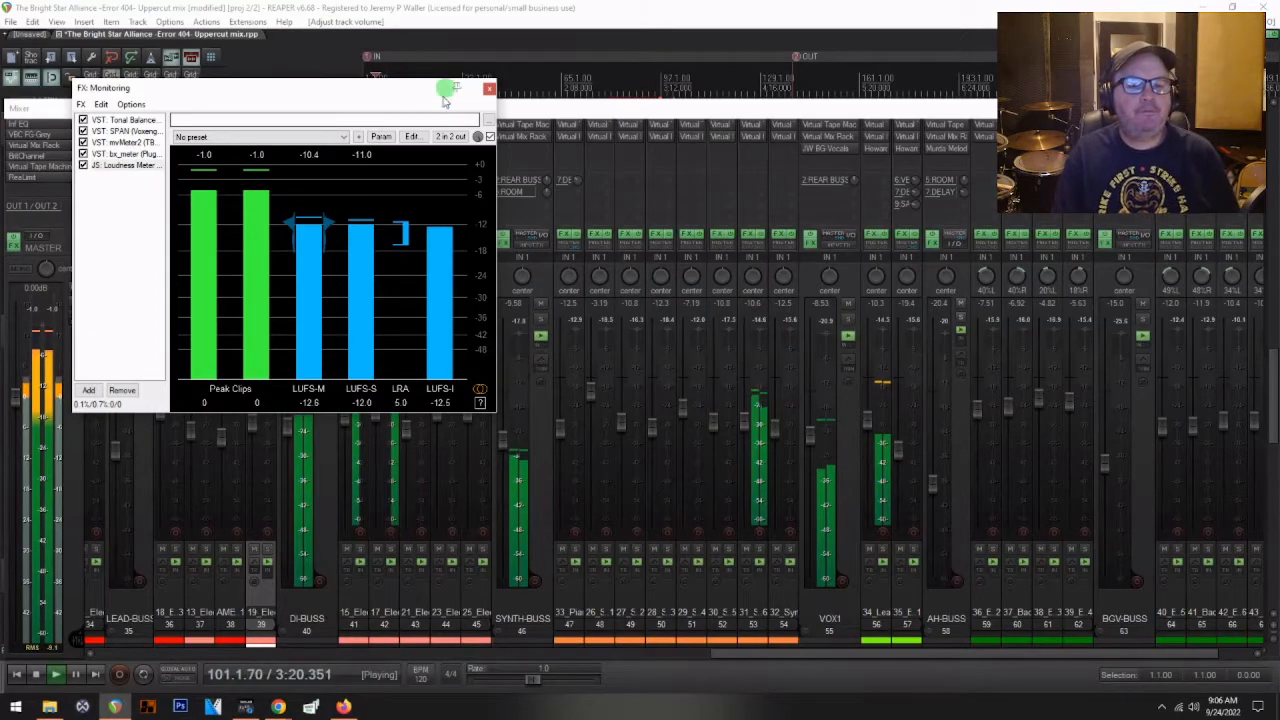
click(123, 120)
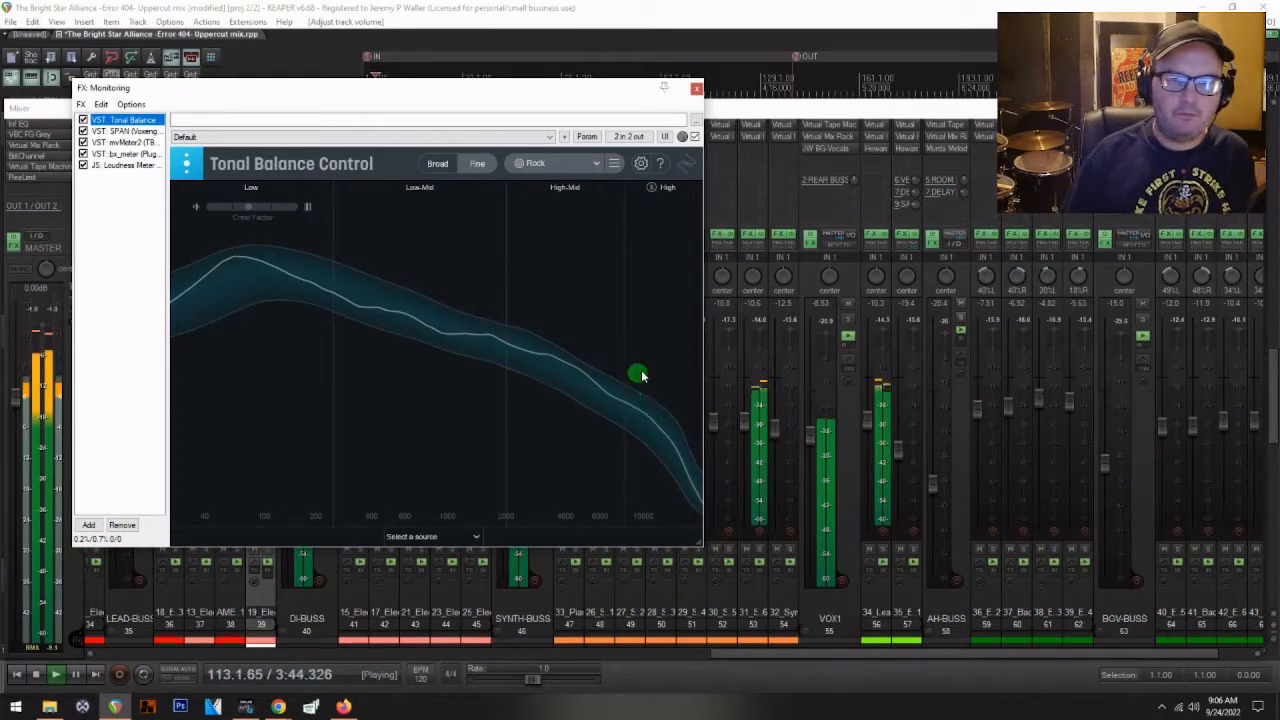
click(696, 88)
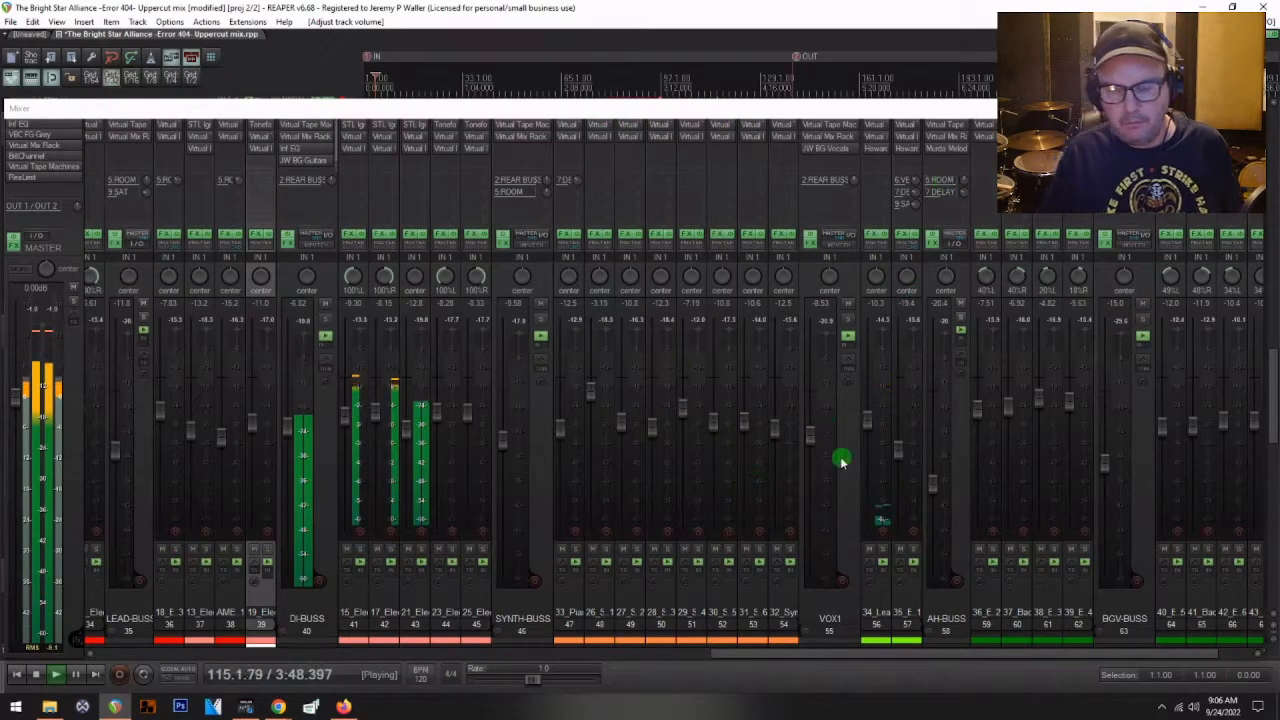
scroll(840, 453, right, 2)
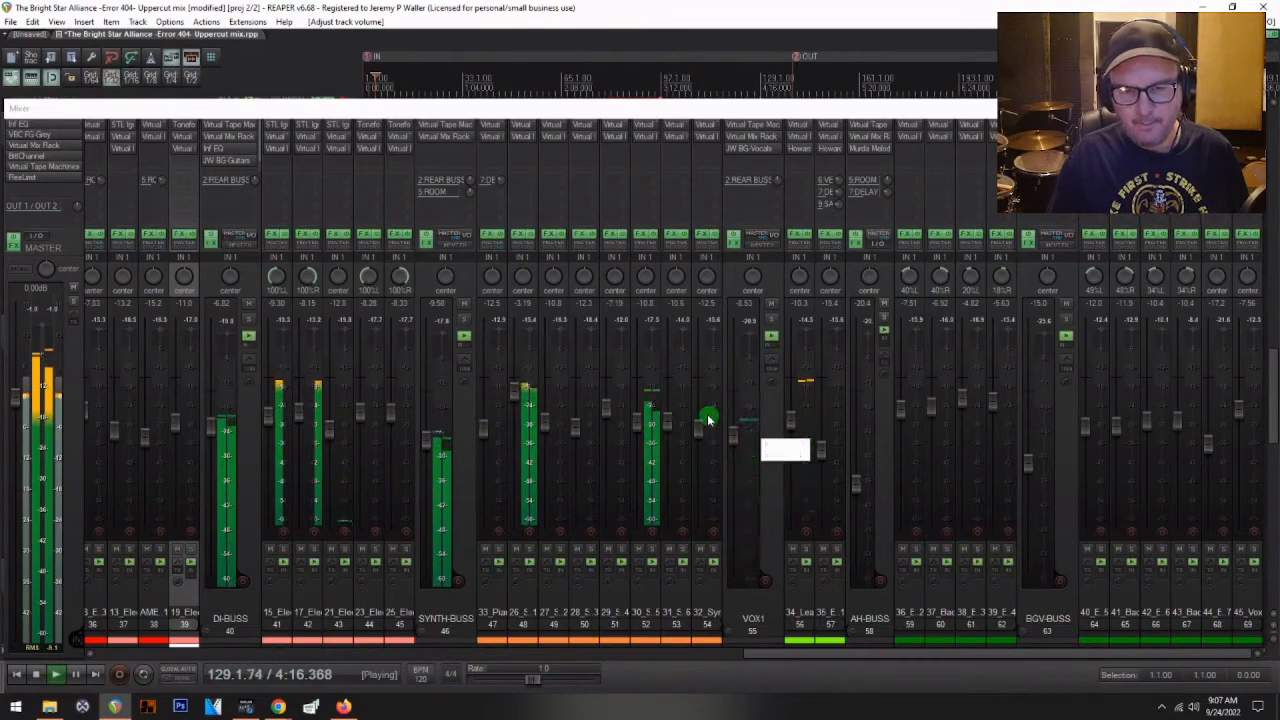
key(space)
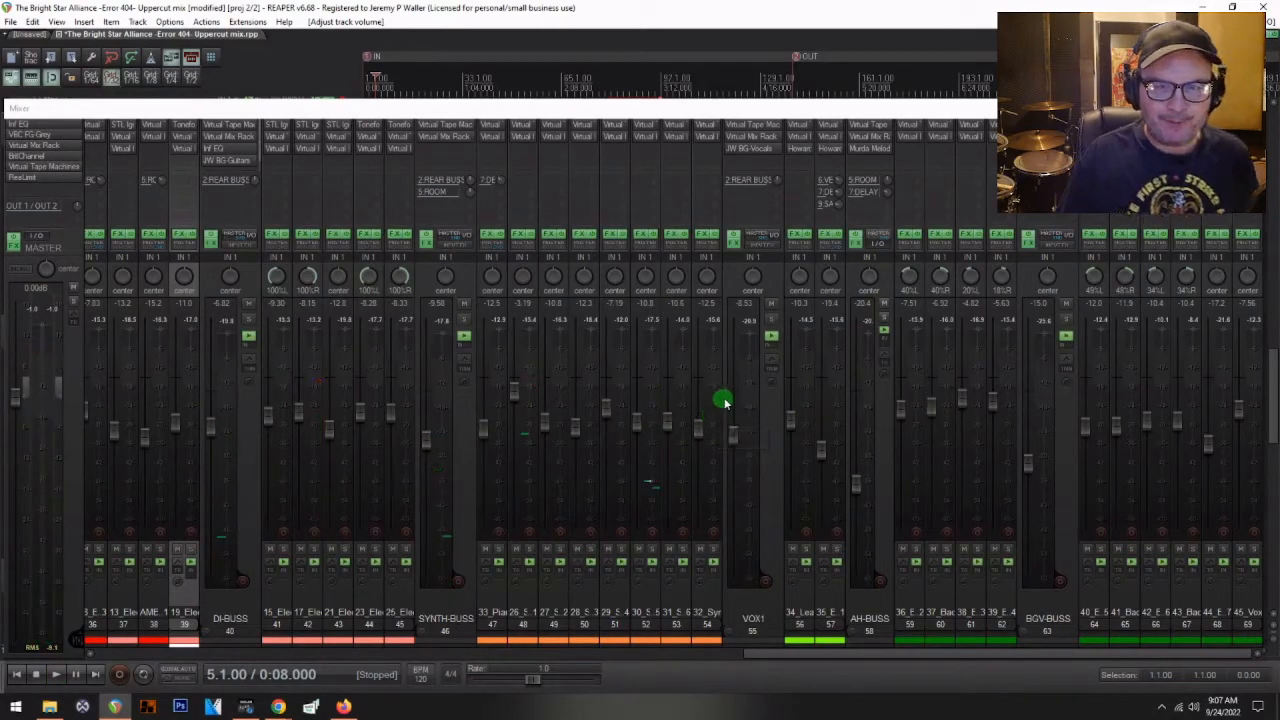
- Add the FG-DS 902 de-esser between the CS-EQ and the Trimmer in VOX1's Virtual Mix Rack
click(754, 139)
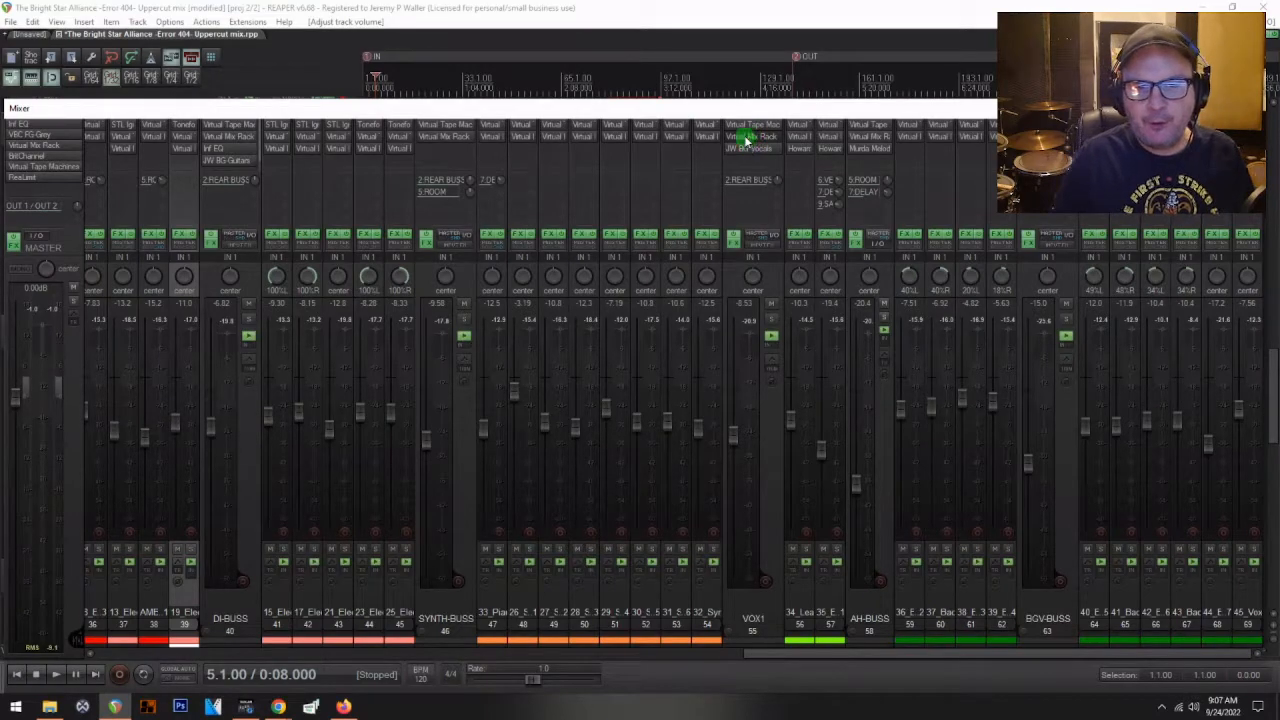
click(745, 139)
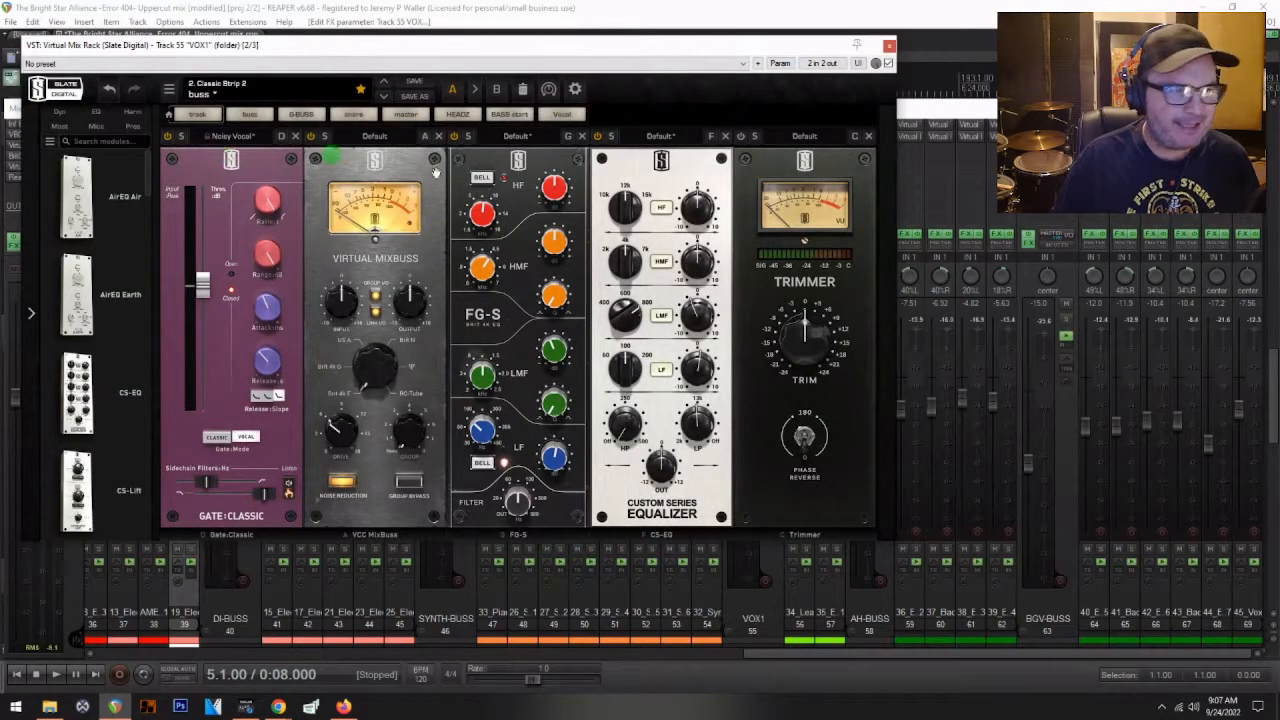
click(55, 113)
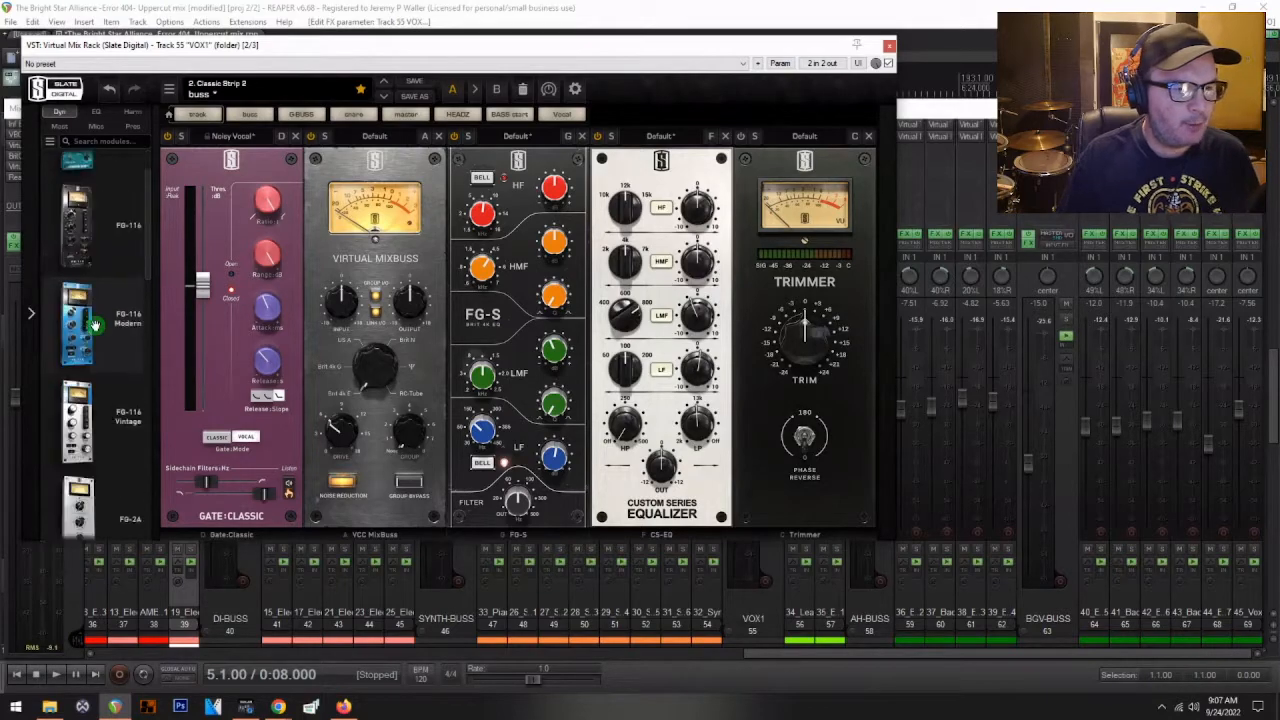
scroll(93, 318, down, 3)
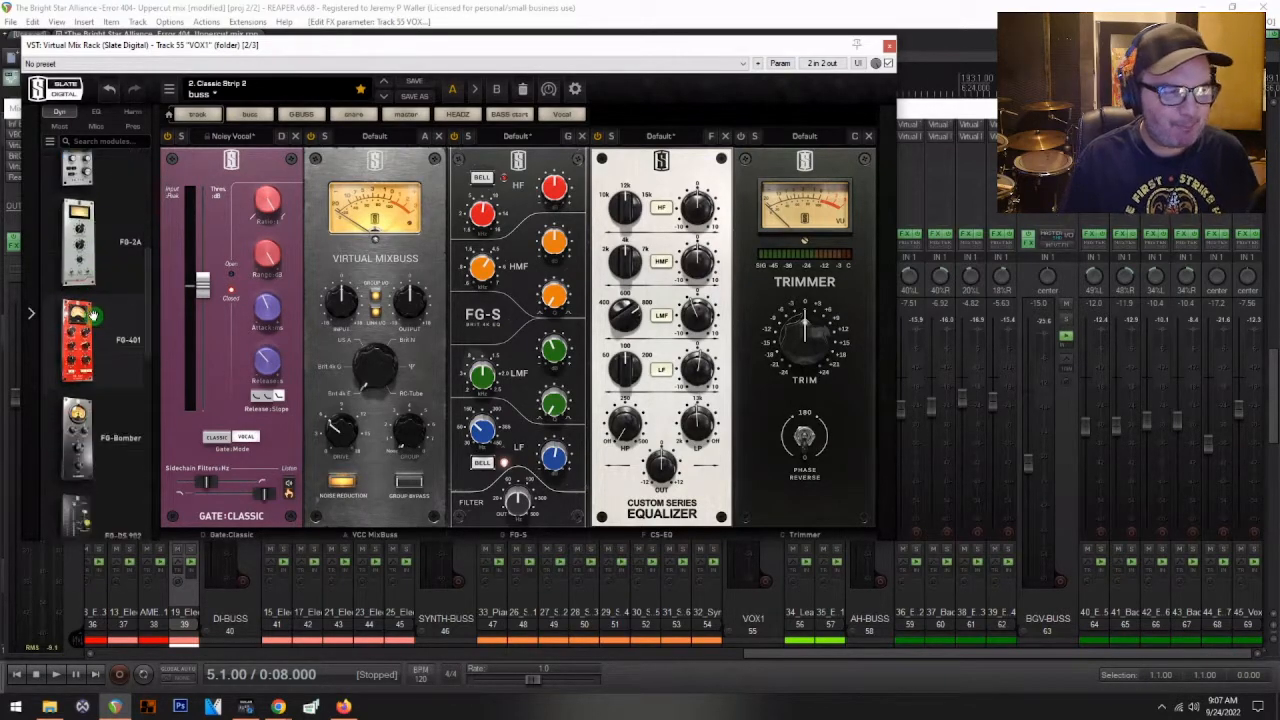
scroll(93, 316, down, 1)
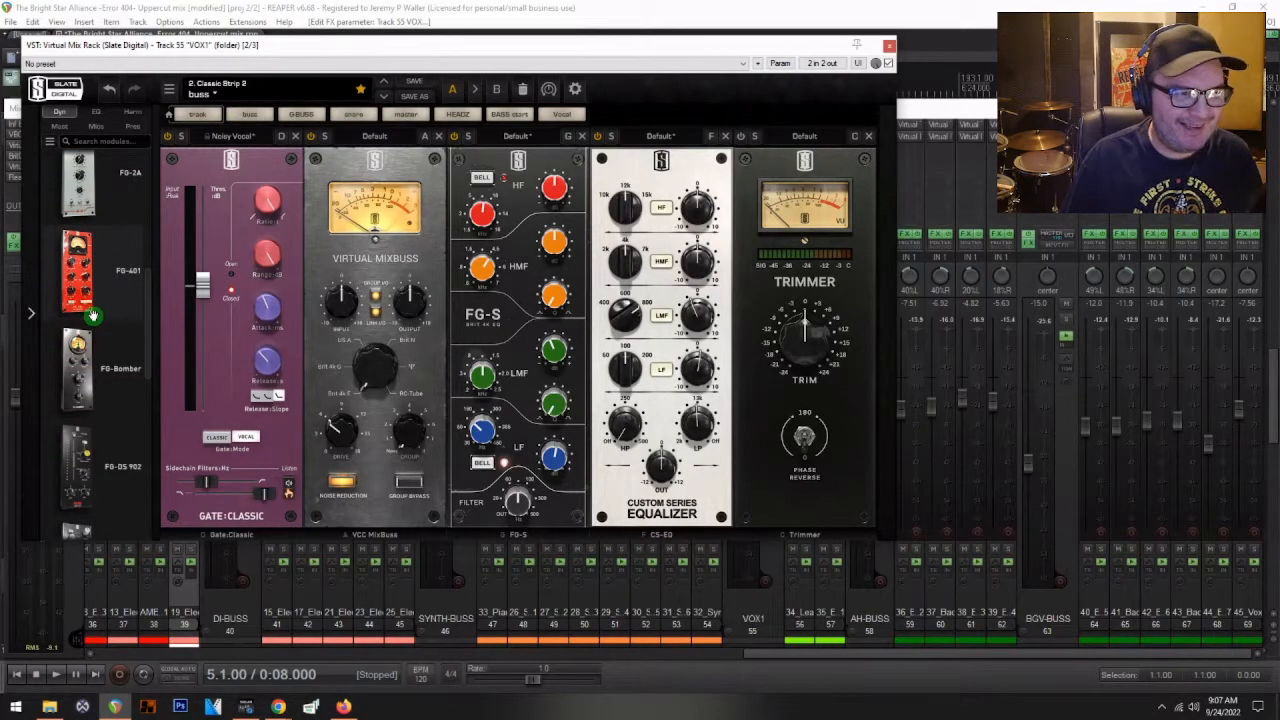
scroll(92, 316, down, 1)
drag(86, 396, 793, 330)
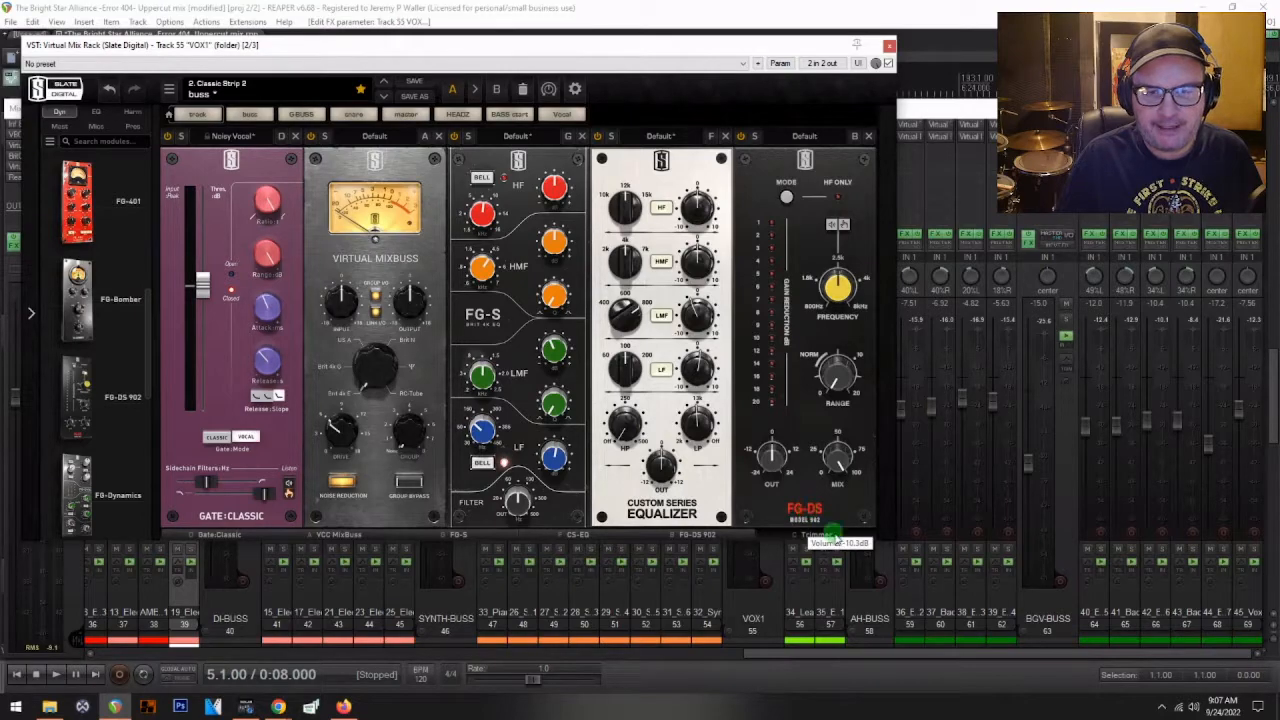
- Load the Male De-esser factory preset on the FG-DS 902, and close the rack and the mixer
click(810, 135)
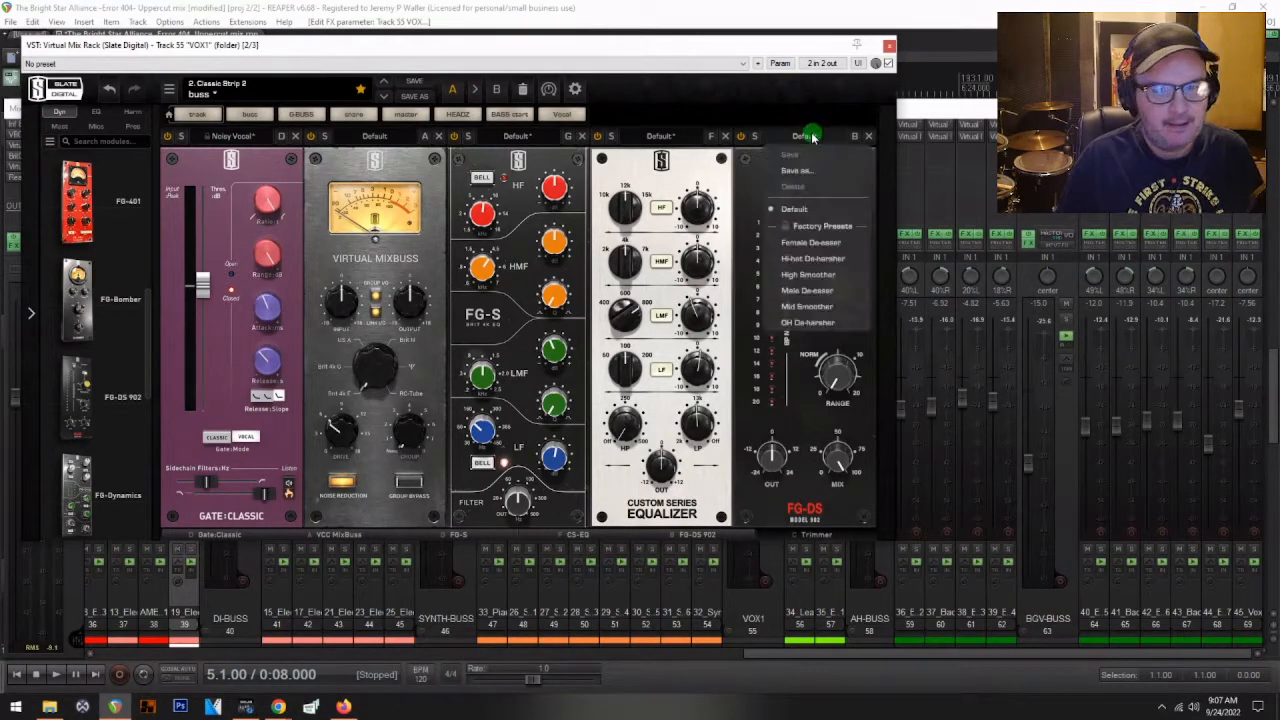
click(806, 291)
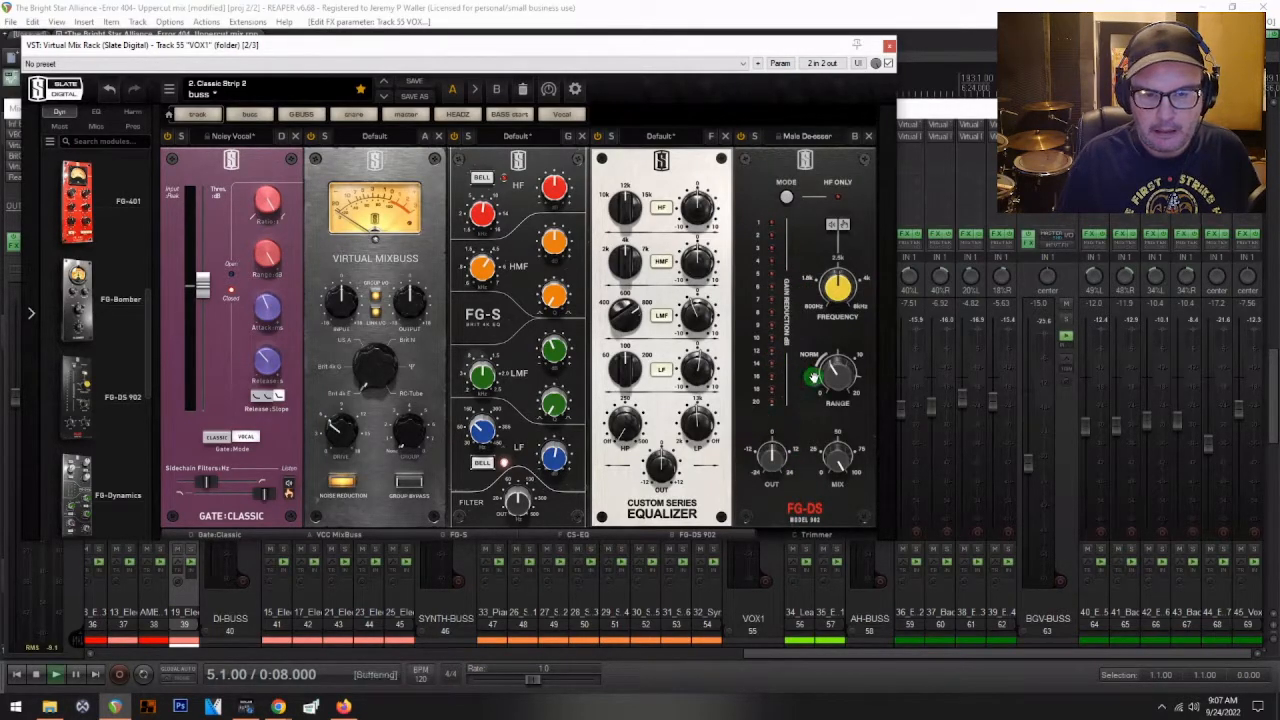
key(space)
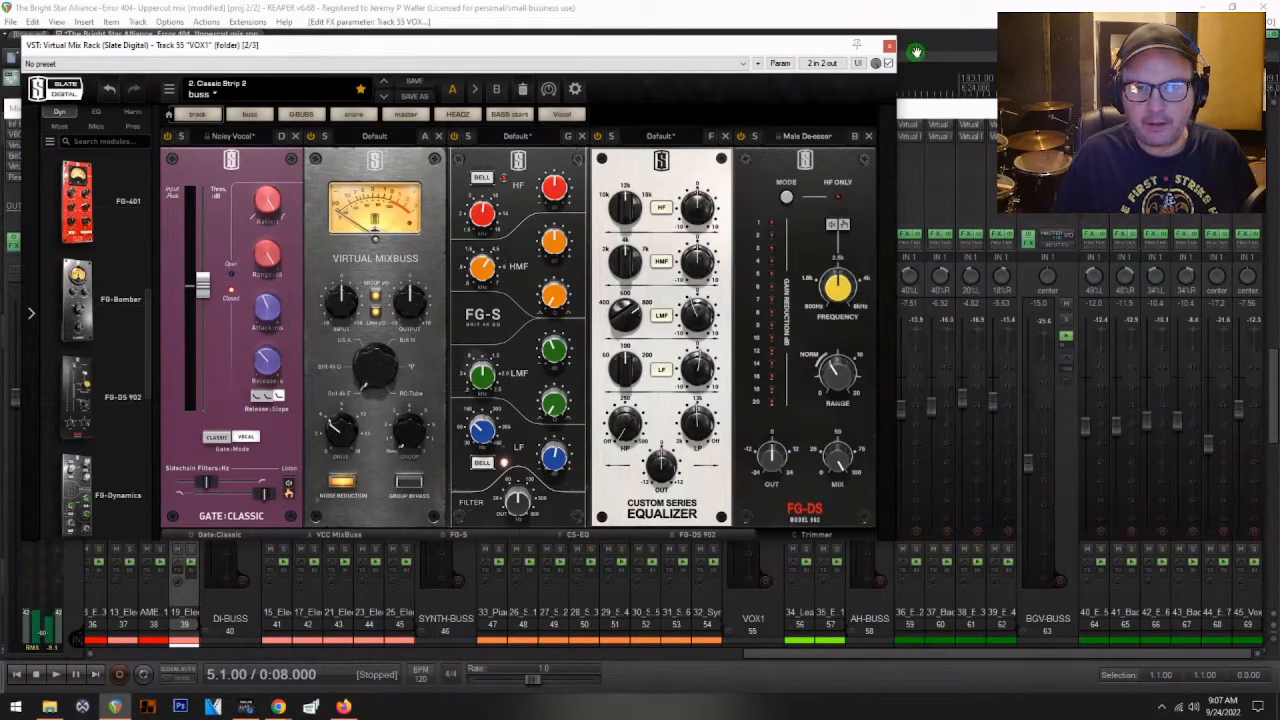
click(889, 46)
key(ctrl+m)
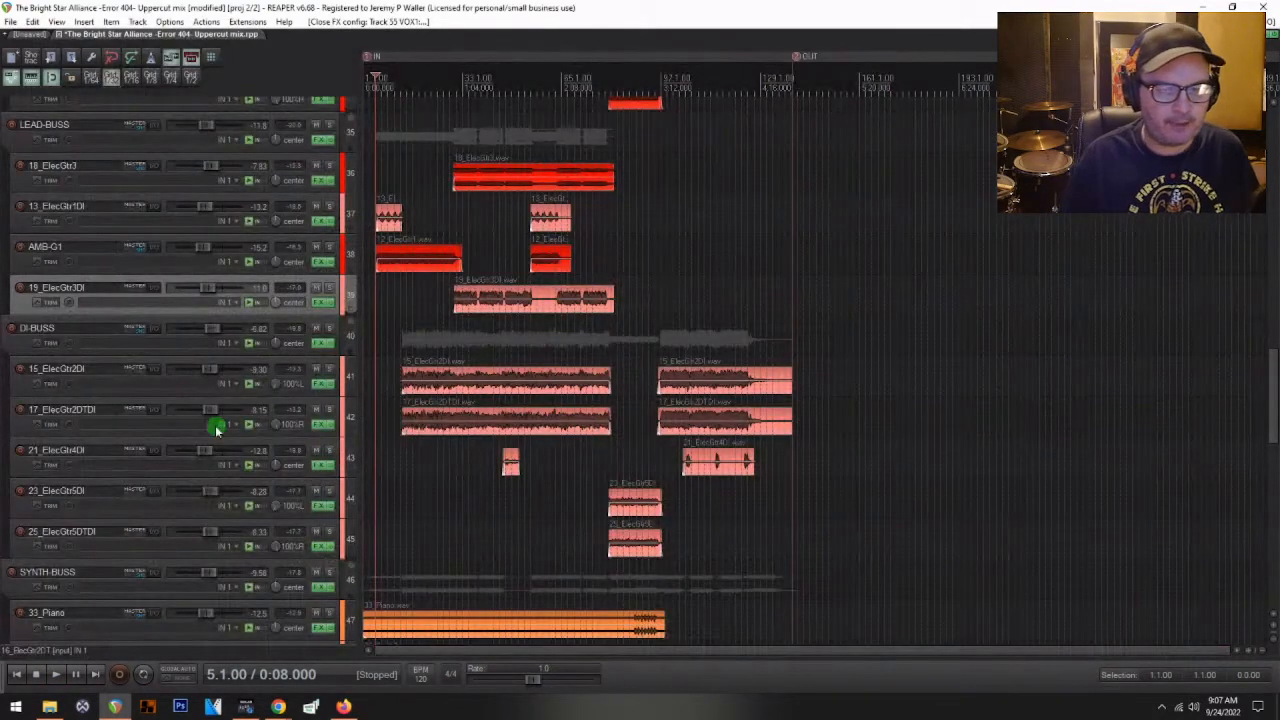
- Solo the VOX1 folder track and play it from bar 13
scroll(211, 428, down, 8)
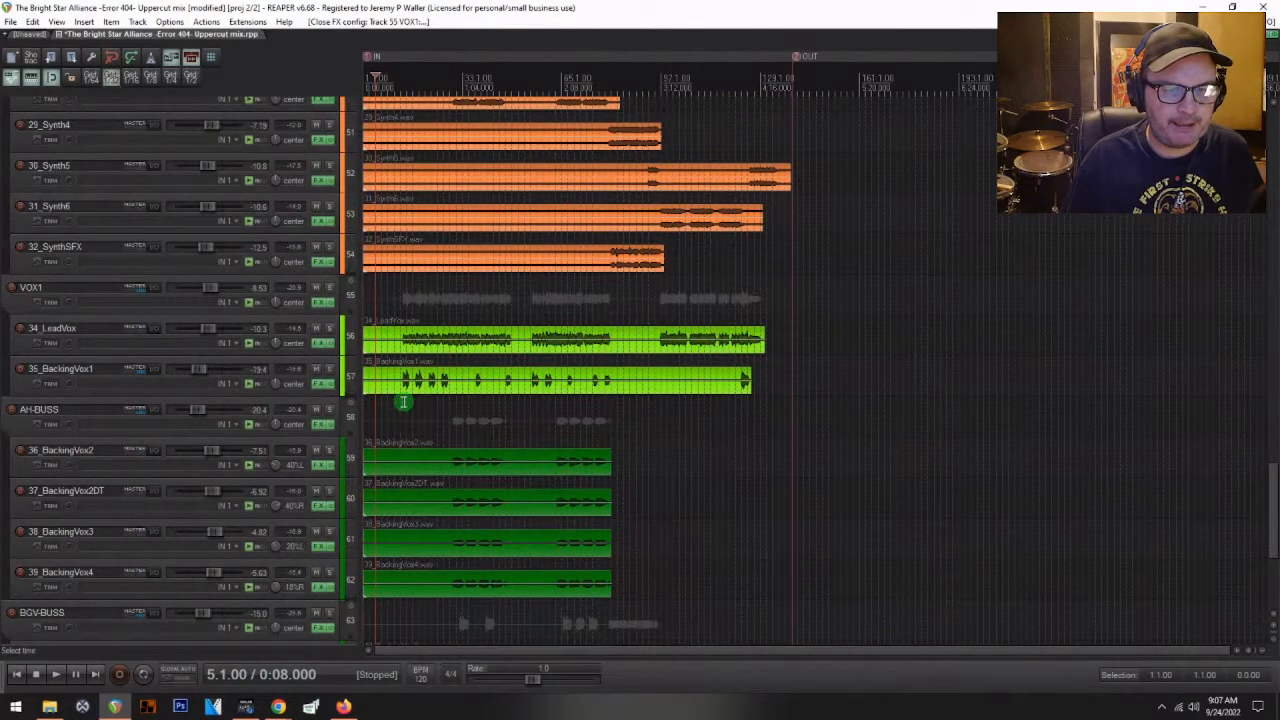
click(403, 401)
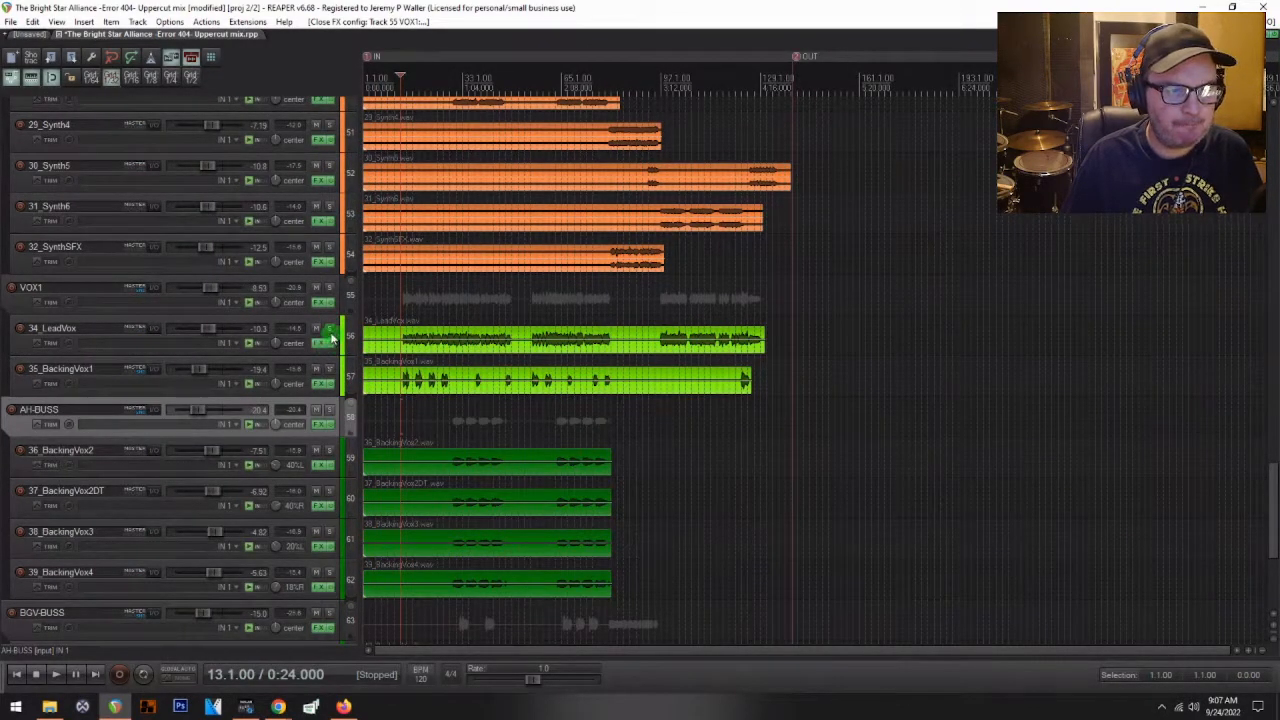
click(331, 289)
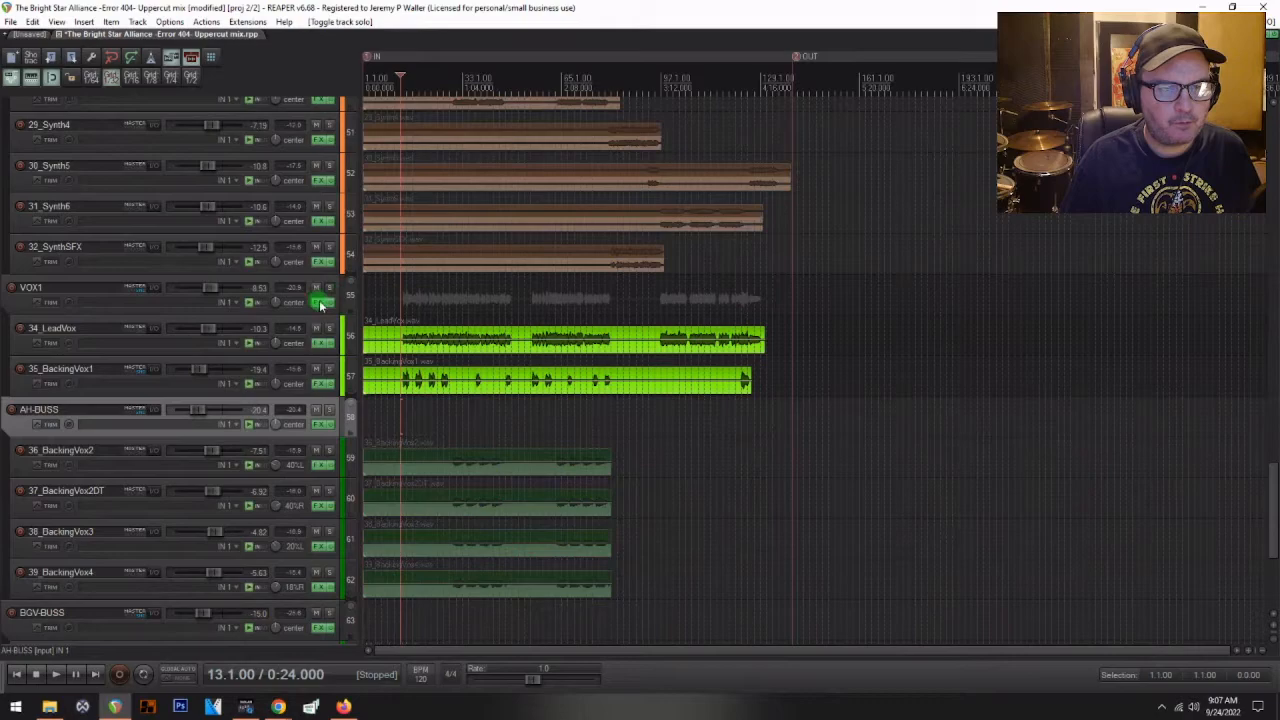
key(space)
- Tune the FG-DS 902 de-esser on the soloed VOX1 bus, setting its range to about 7 dB, and stop playback
click(320, 303)
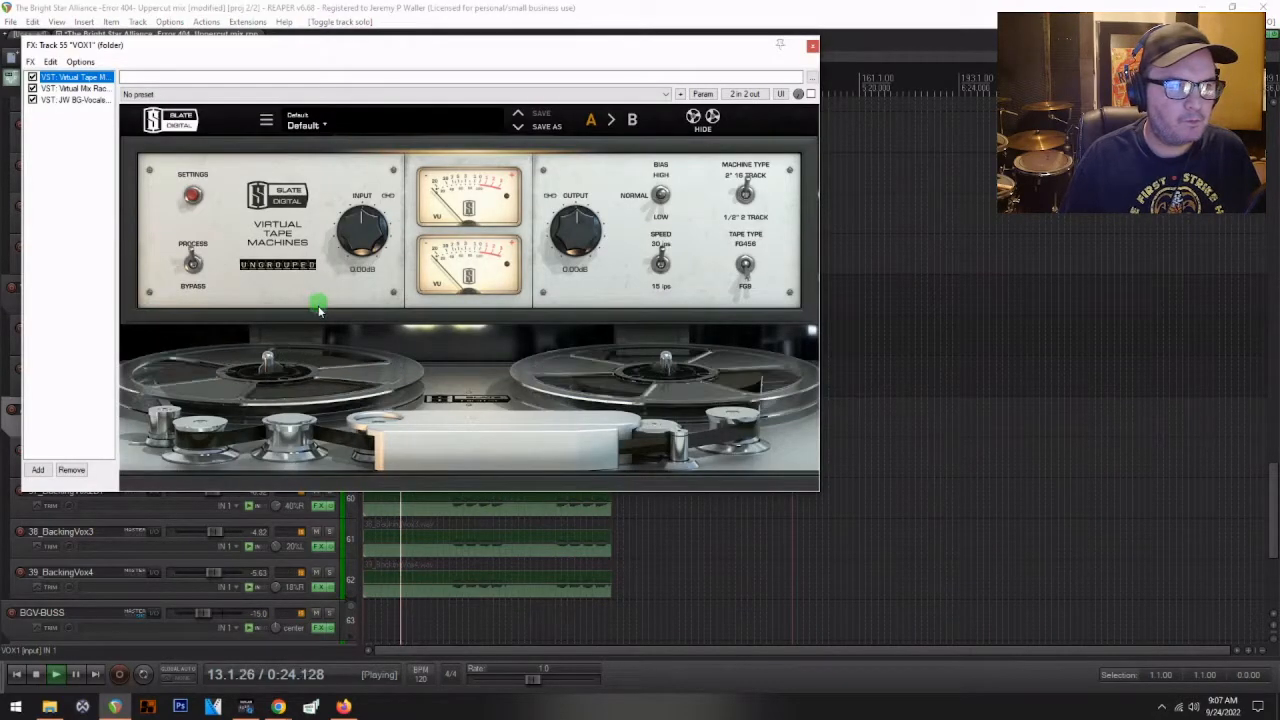
click(70, 88)
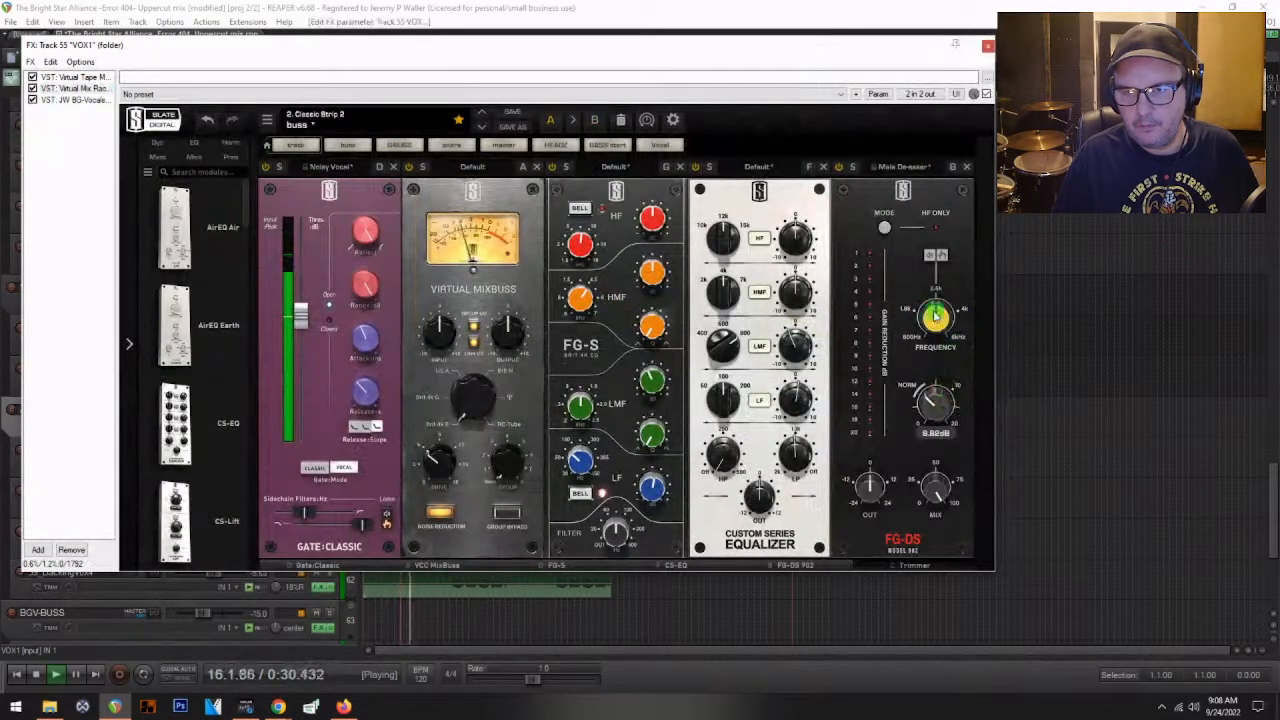
click(936, 316)
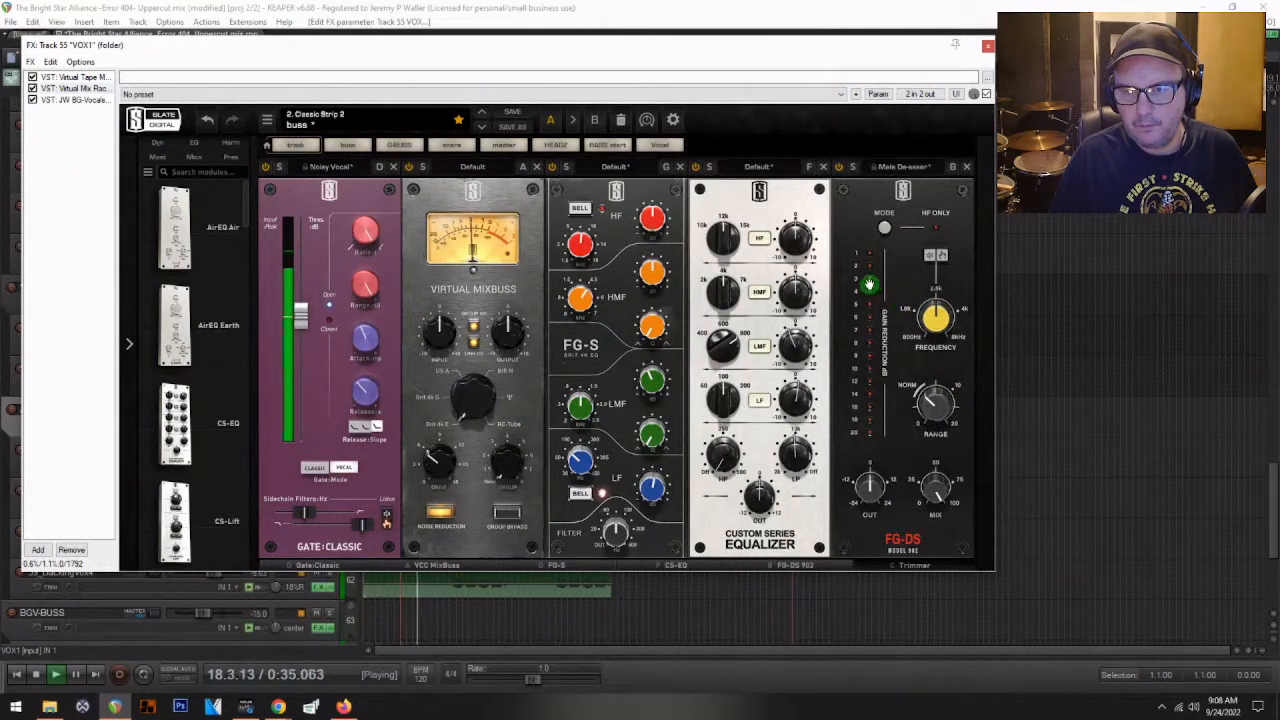
click(915, 566)
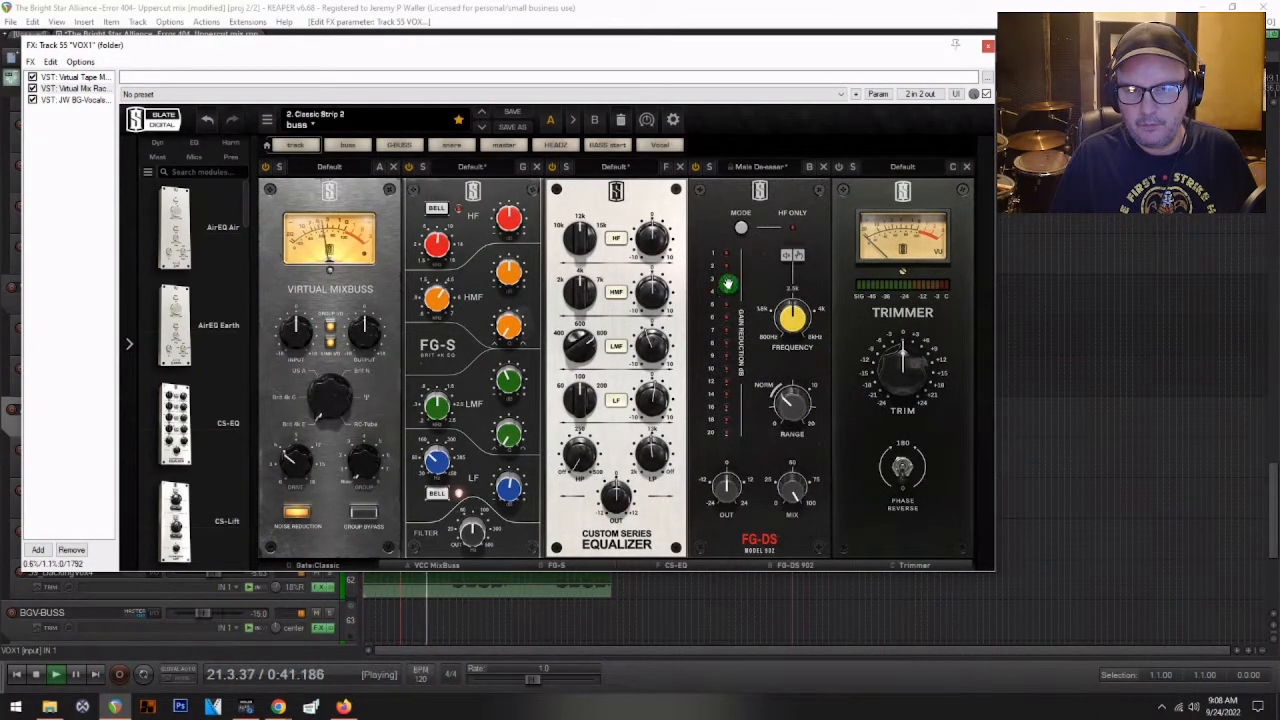
mouse_move(792, 410)
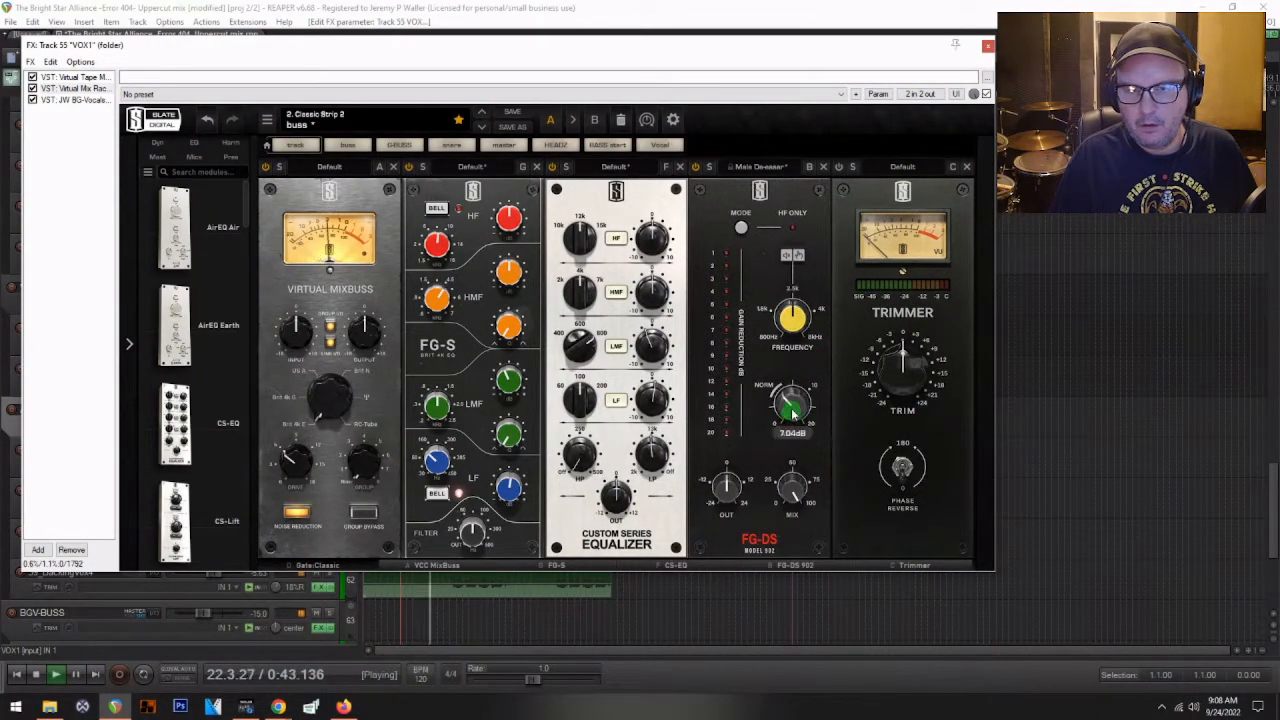
mouse_move(790, 318)
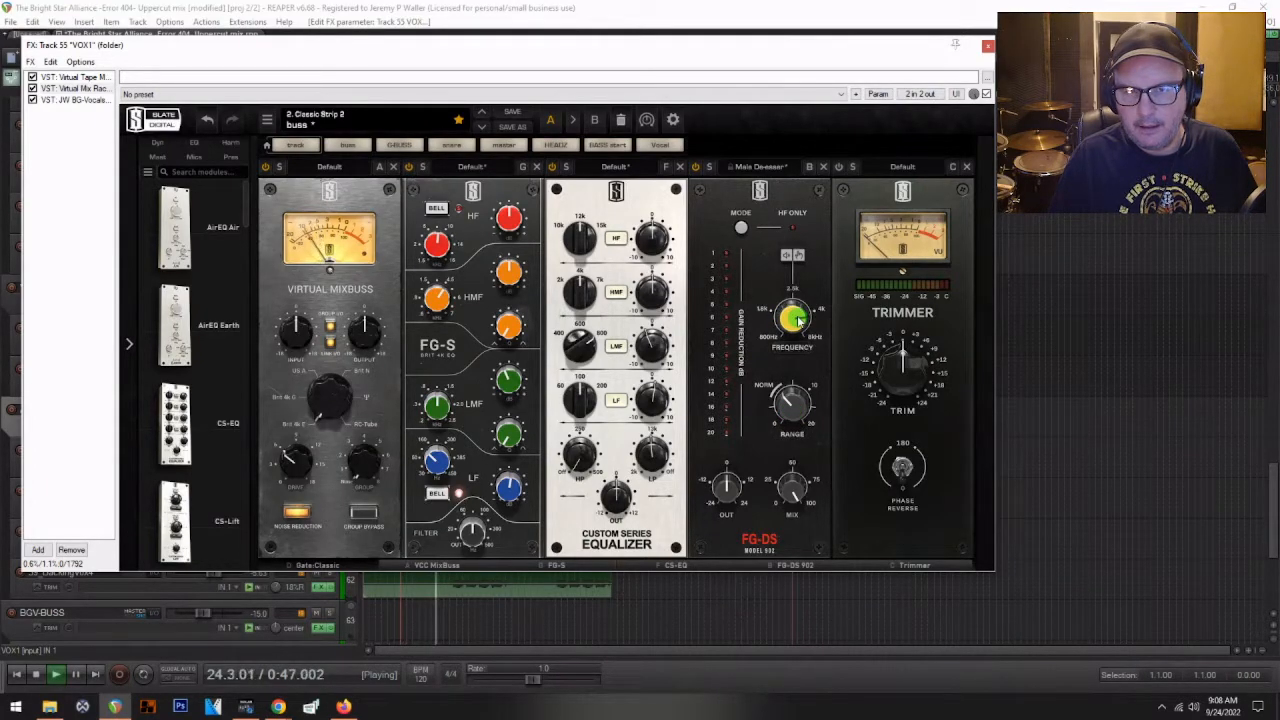
click(988, 45)
key(space)
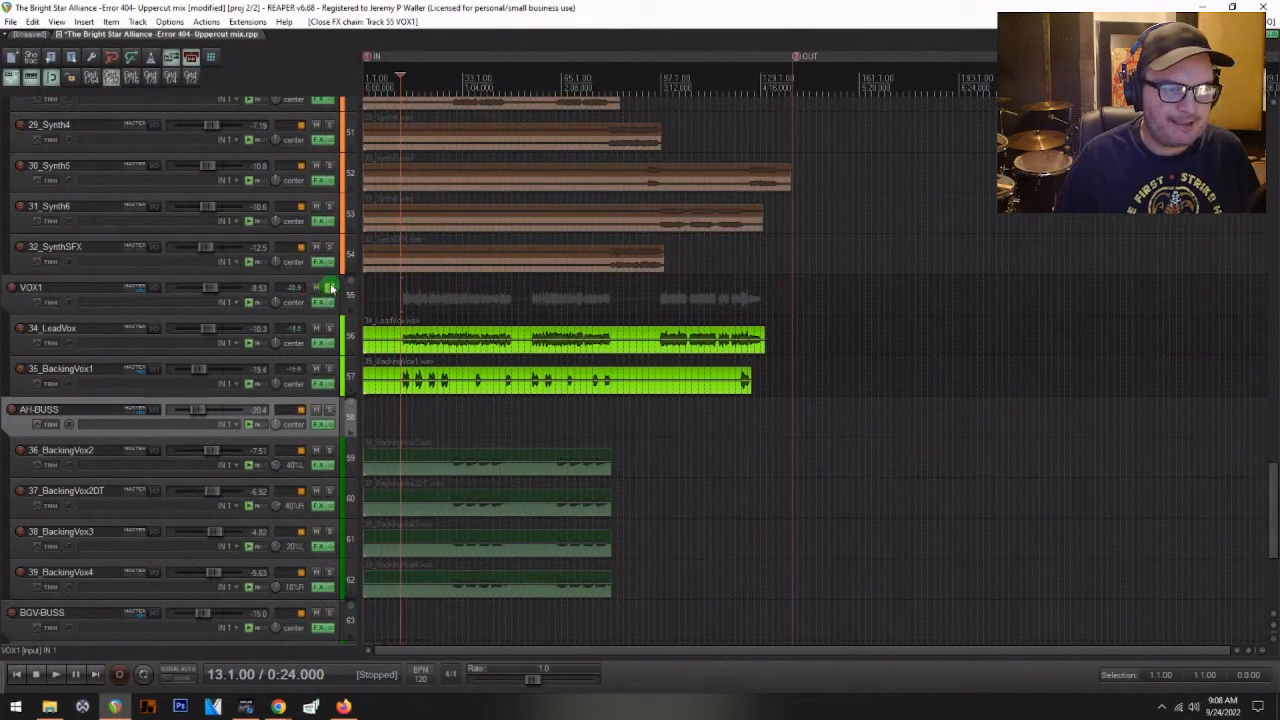
- Unsolo VOX1, play the full mix and adjust the FG-DS 902's frequency towards 4k and its range slightly down
click(329, 288)
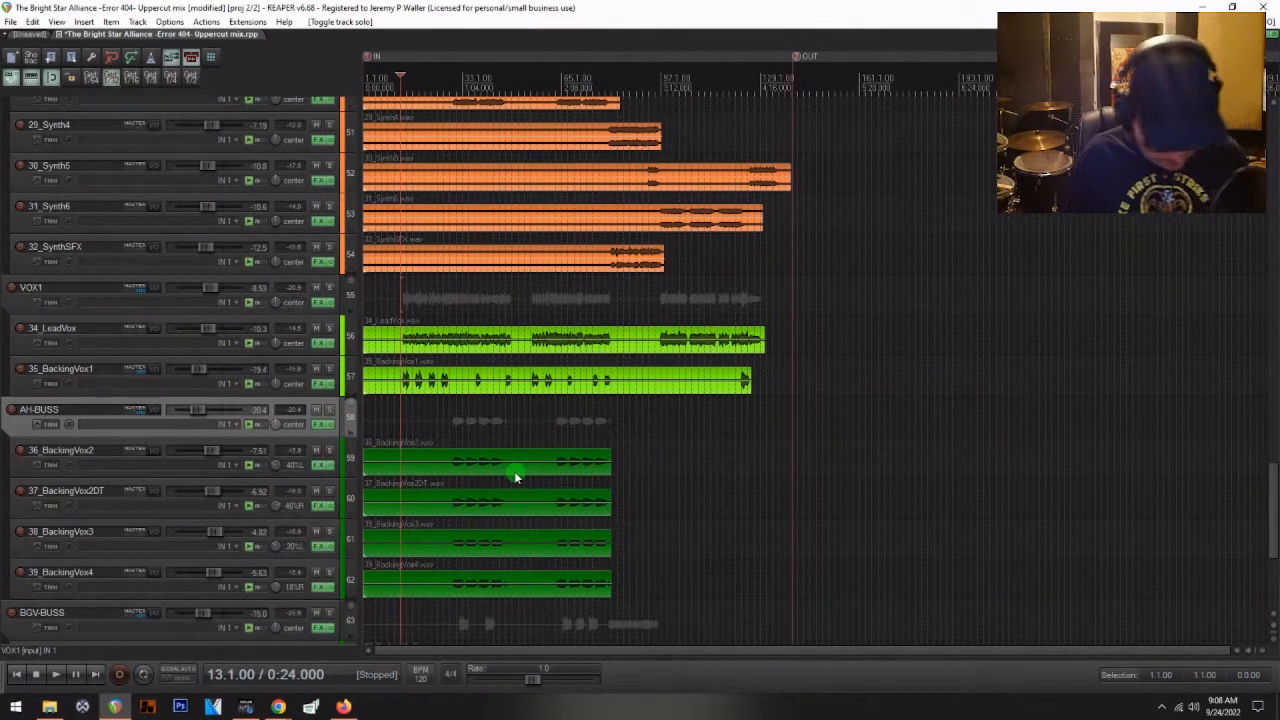
key(space)
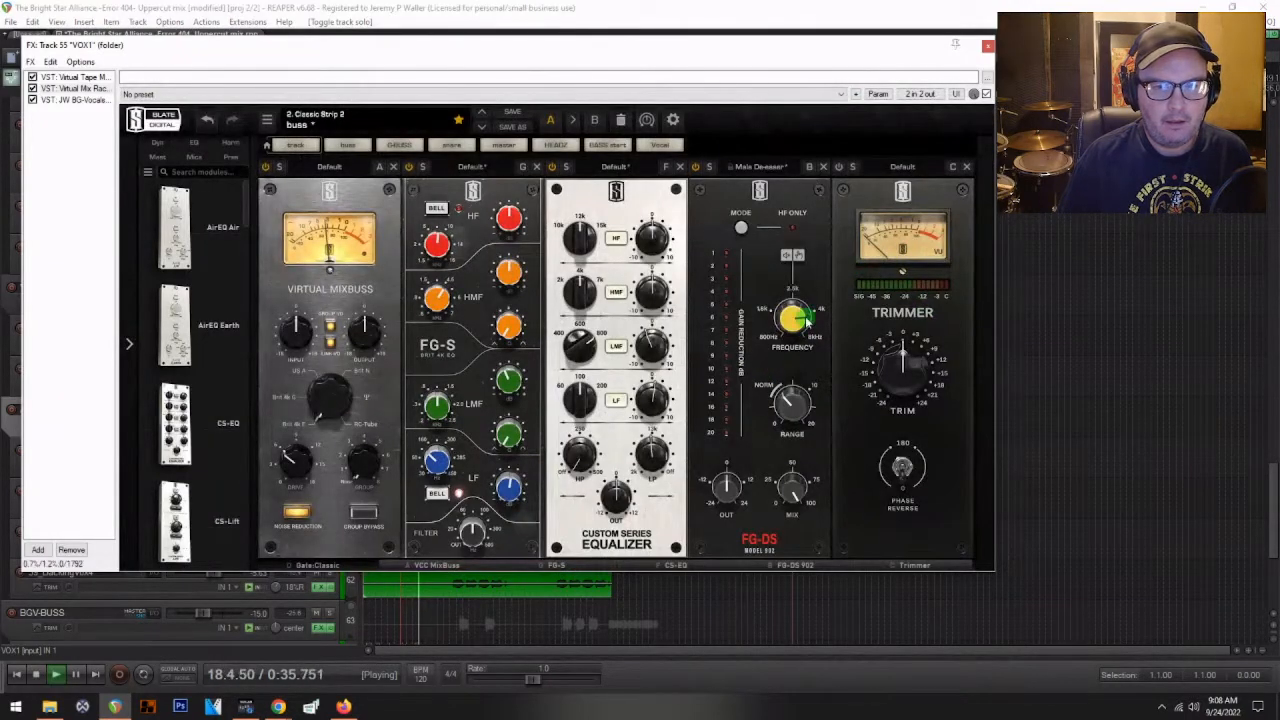
drag(800, 397, 802, 418)
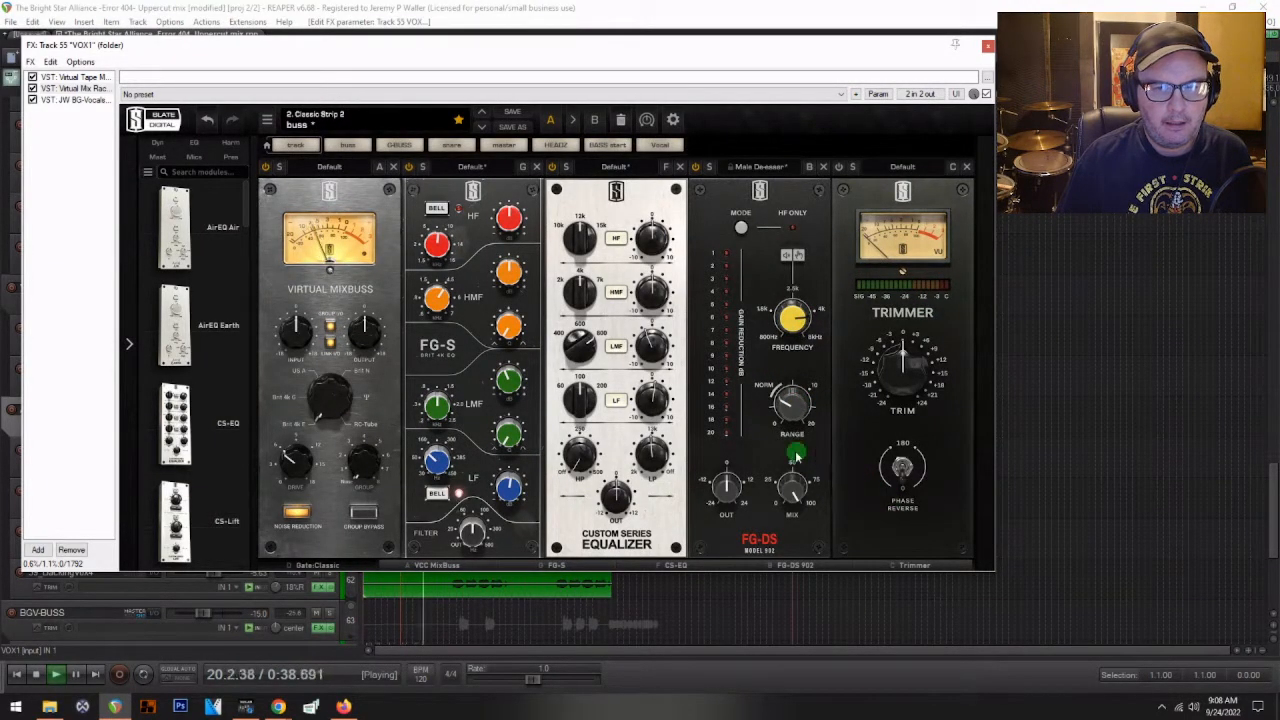
click(987, 45)
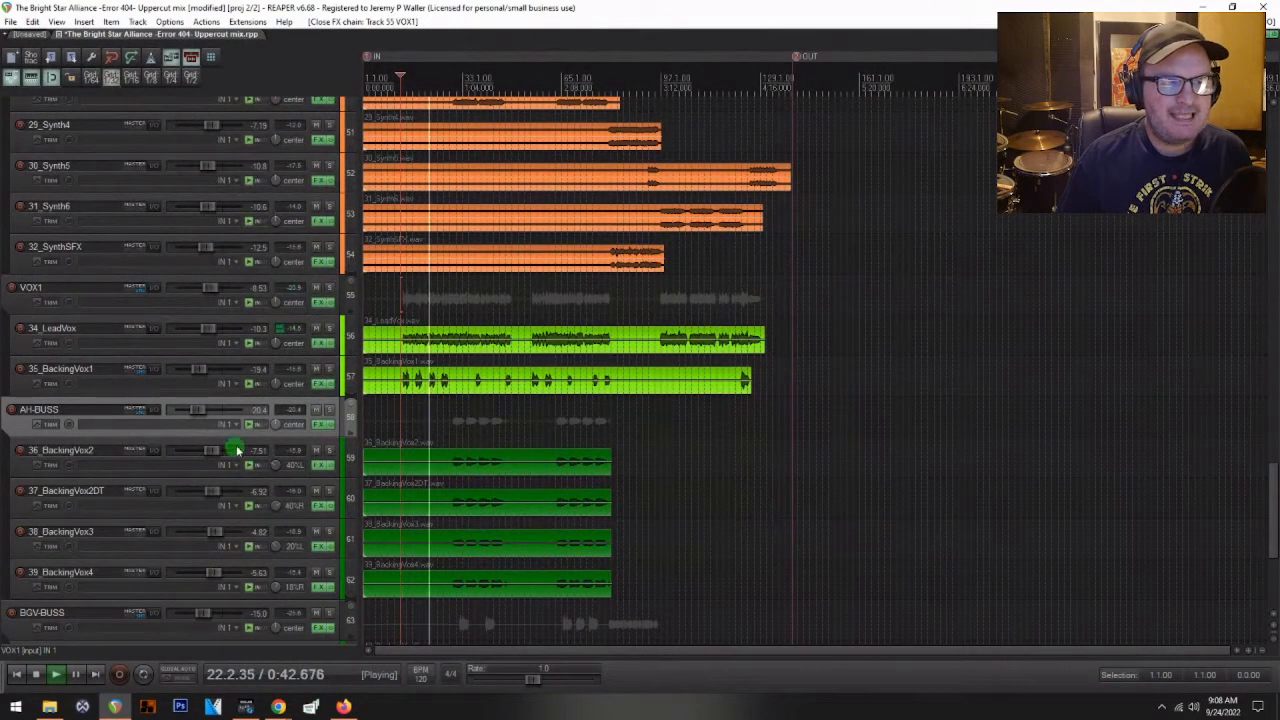
- Raise the Loud threshold slightly in VOX1's BG-Vocals plugin while the mix plays, and stop playback
click(322, 306)
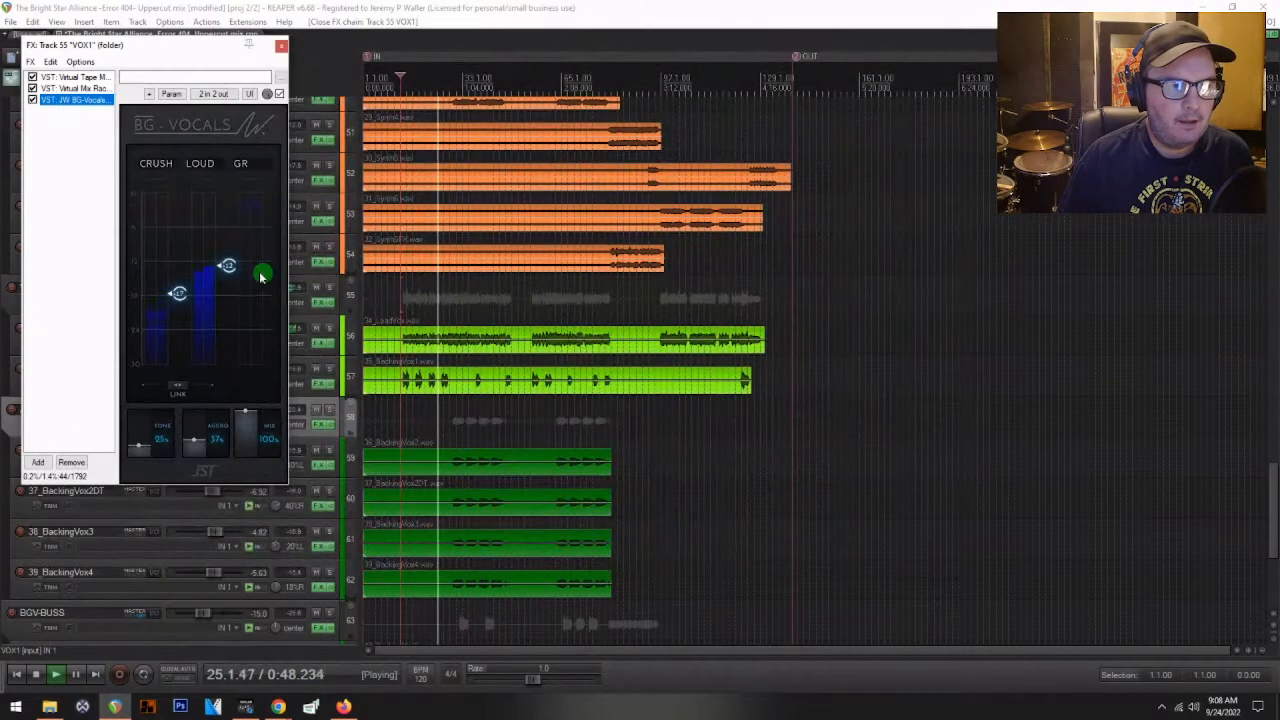
drag(260, 274, 229, 261)
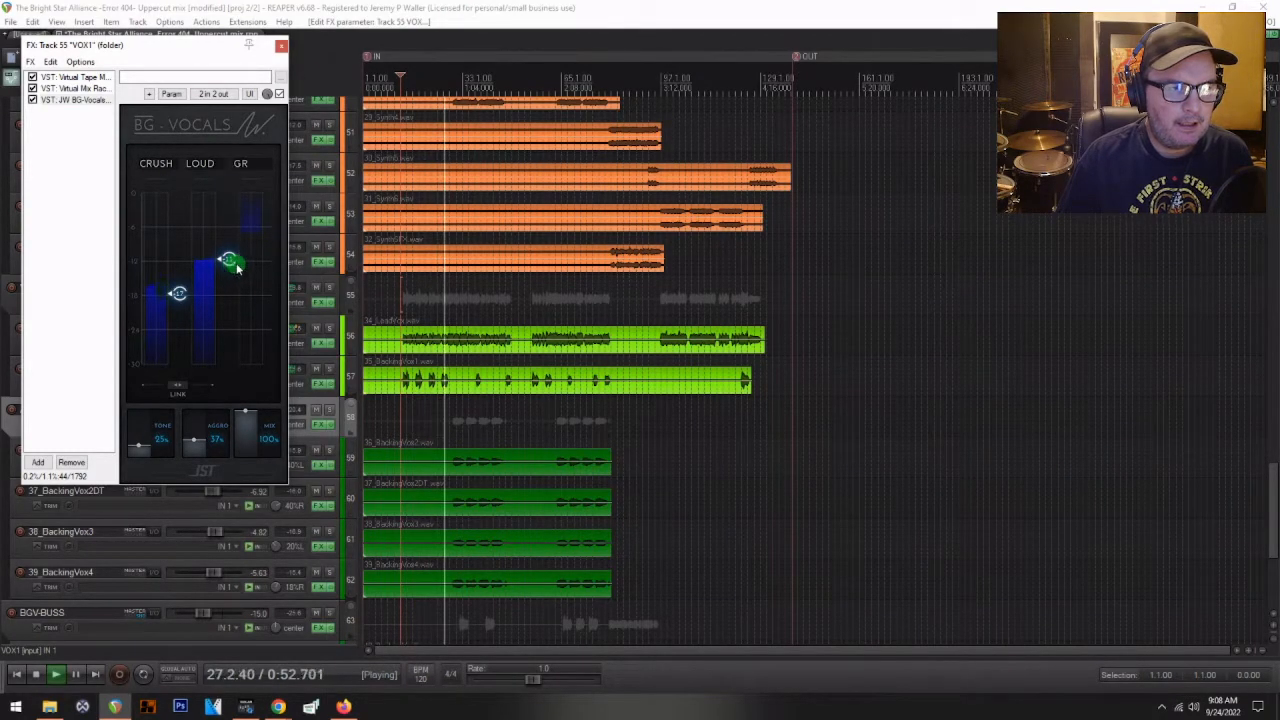
click(282, 46)
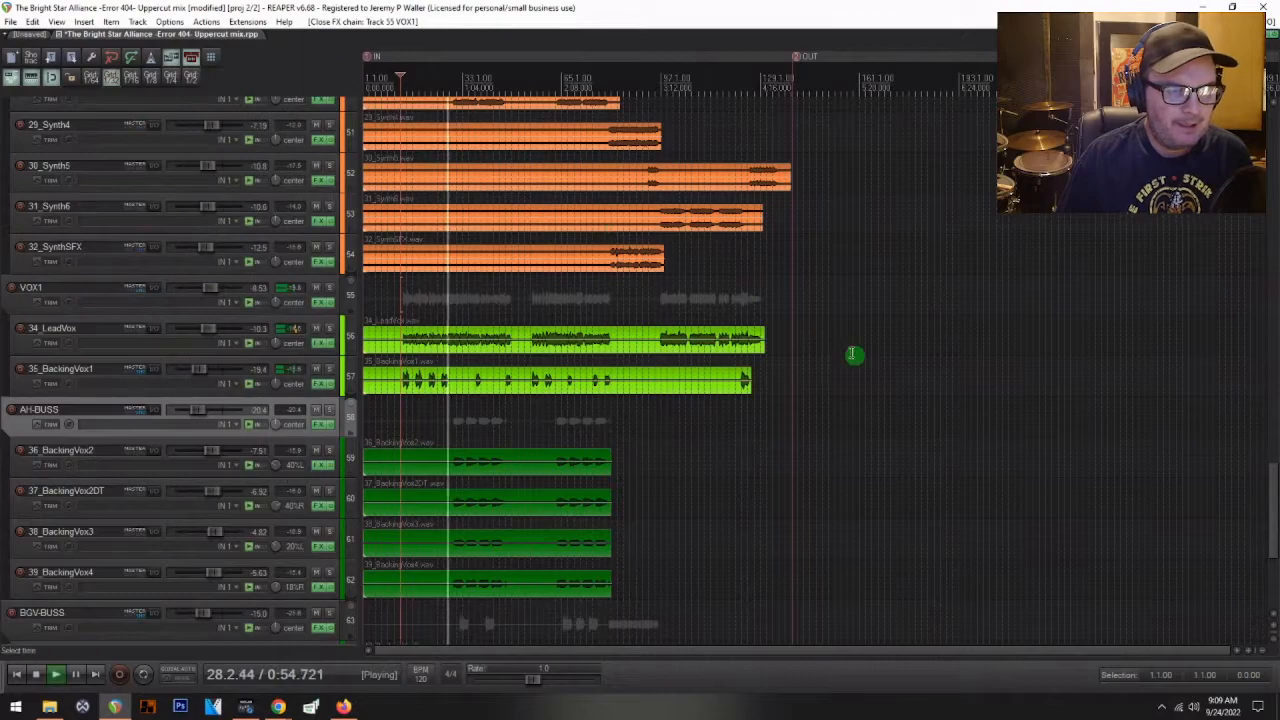
key(space)
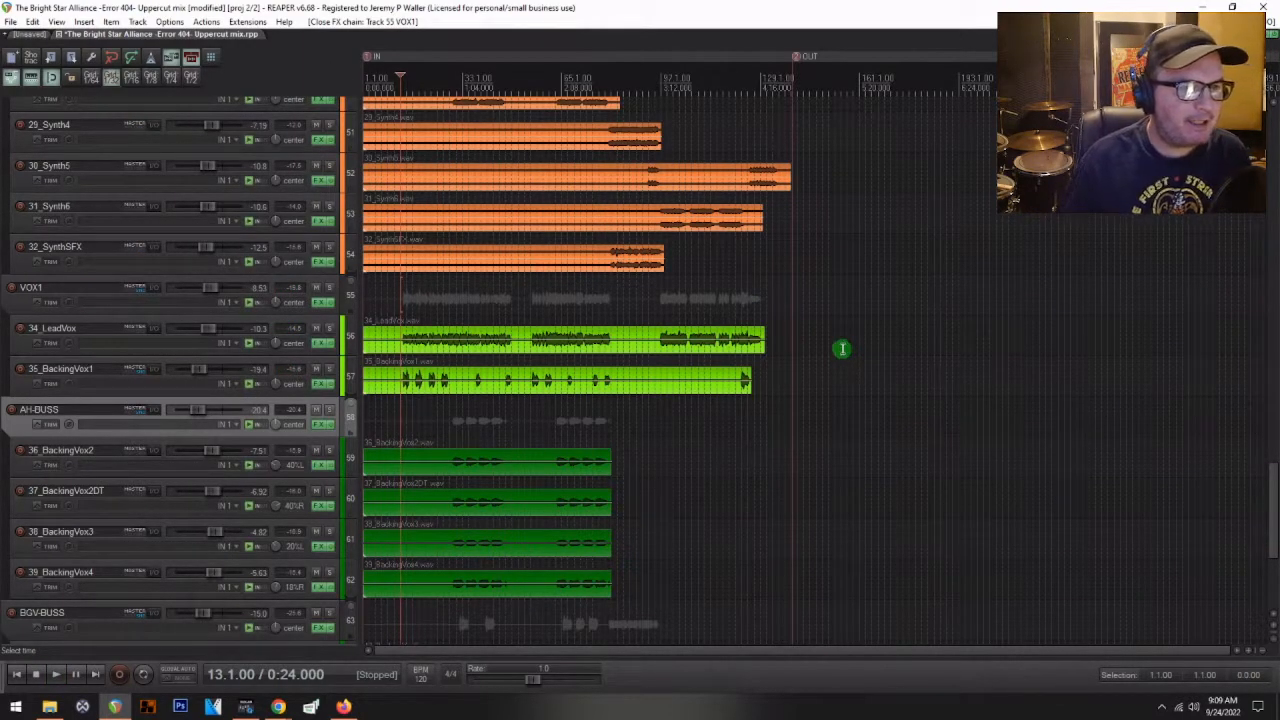
- Filter the JS plugins for "stereo" and add Stereo Enhancer to the master track's effects chain
key(ctrl+m)
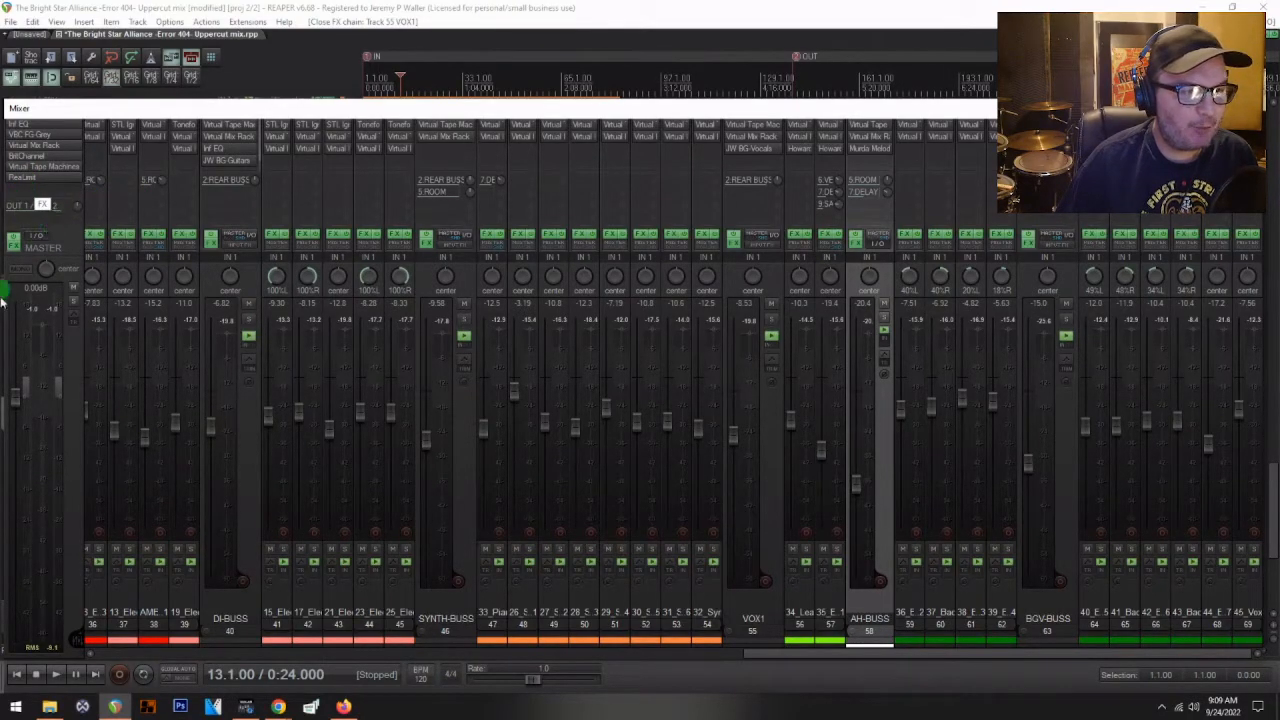
click(35, 250)
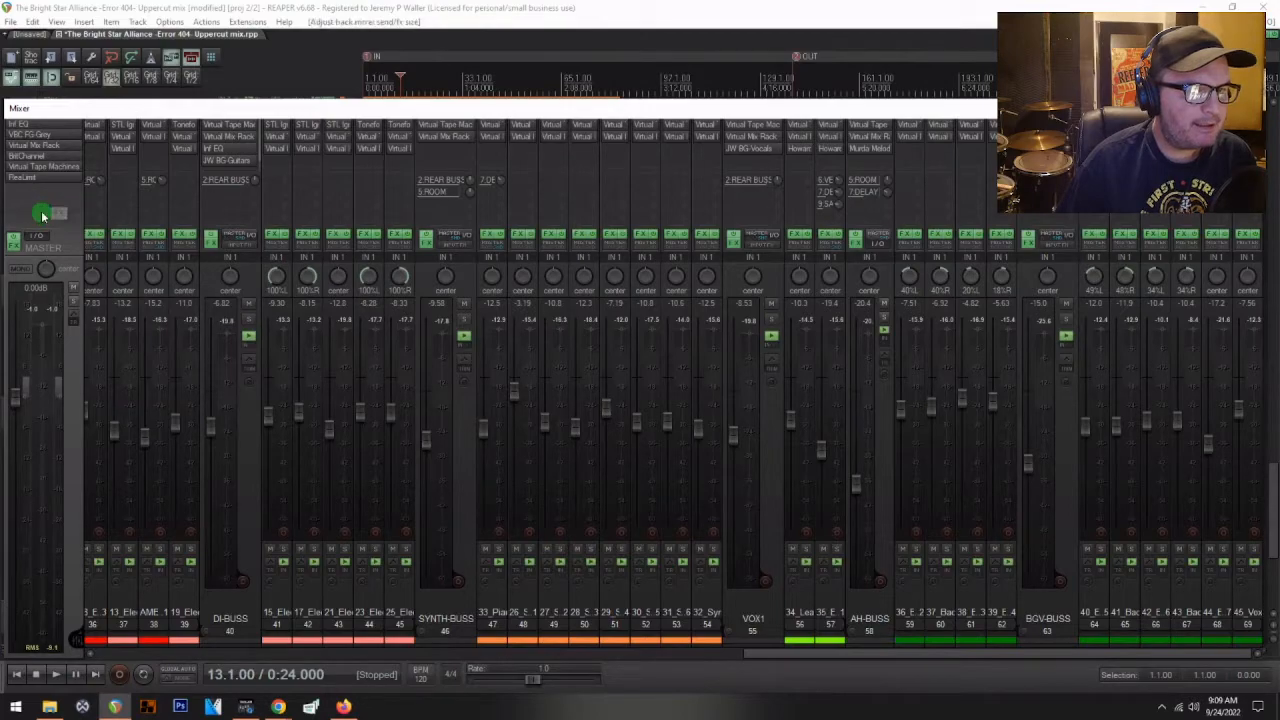
click(36, 194)
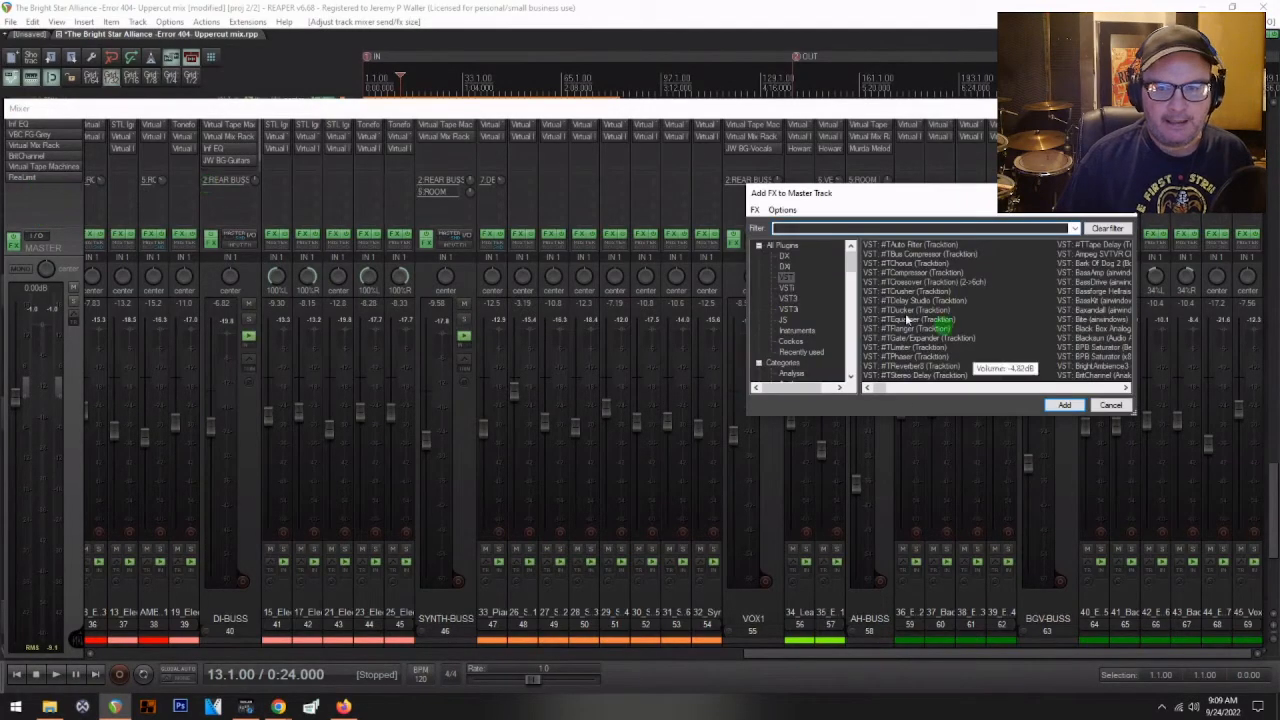
click(784, 321)
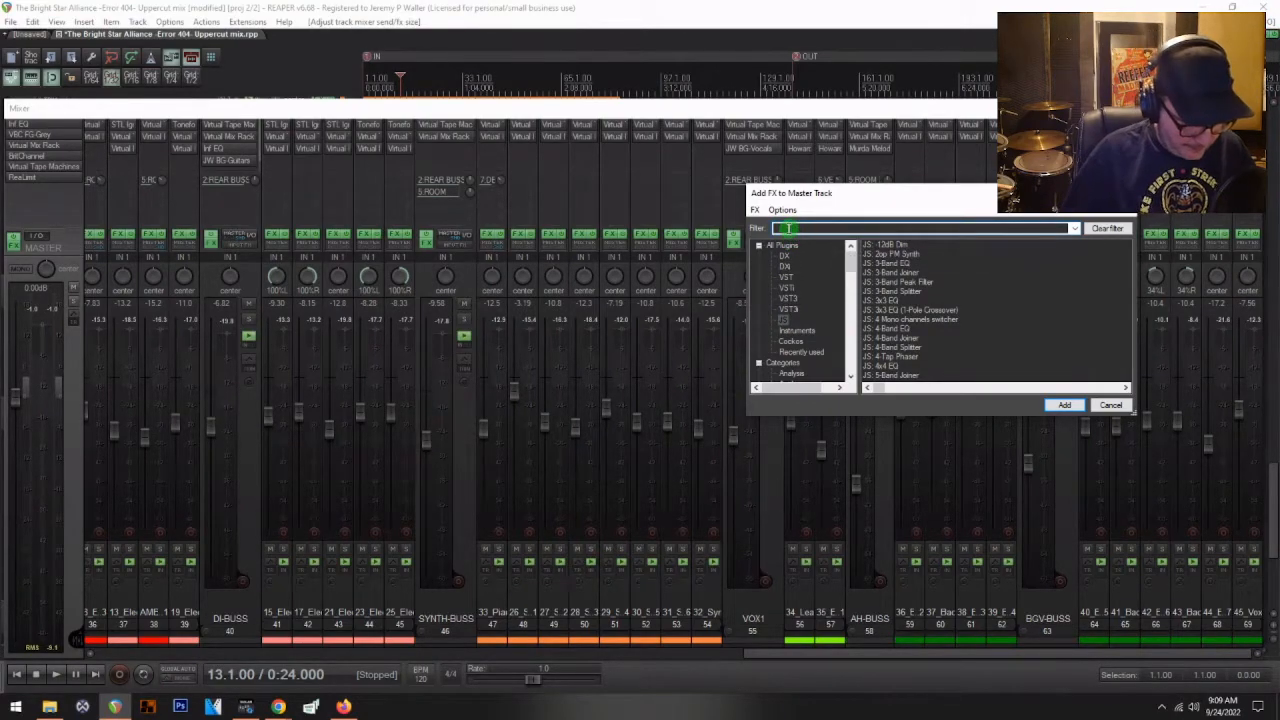
text(ste)
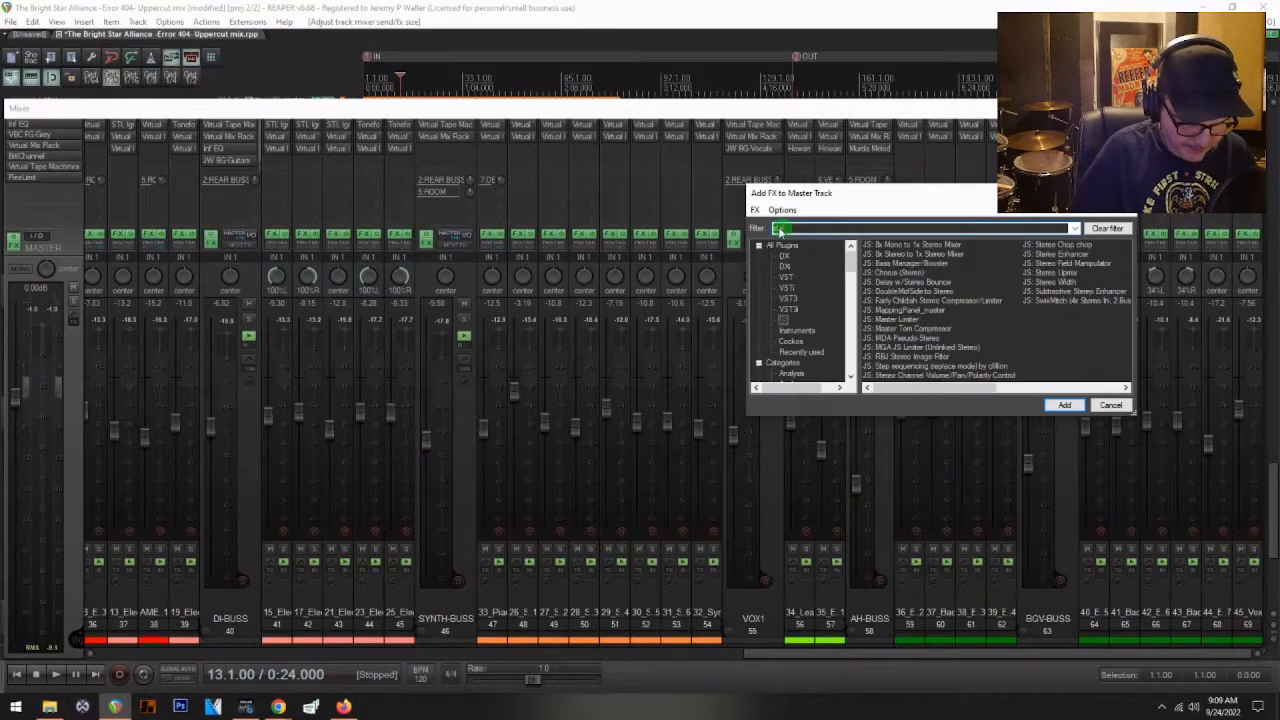
text(reo)
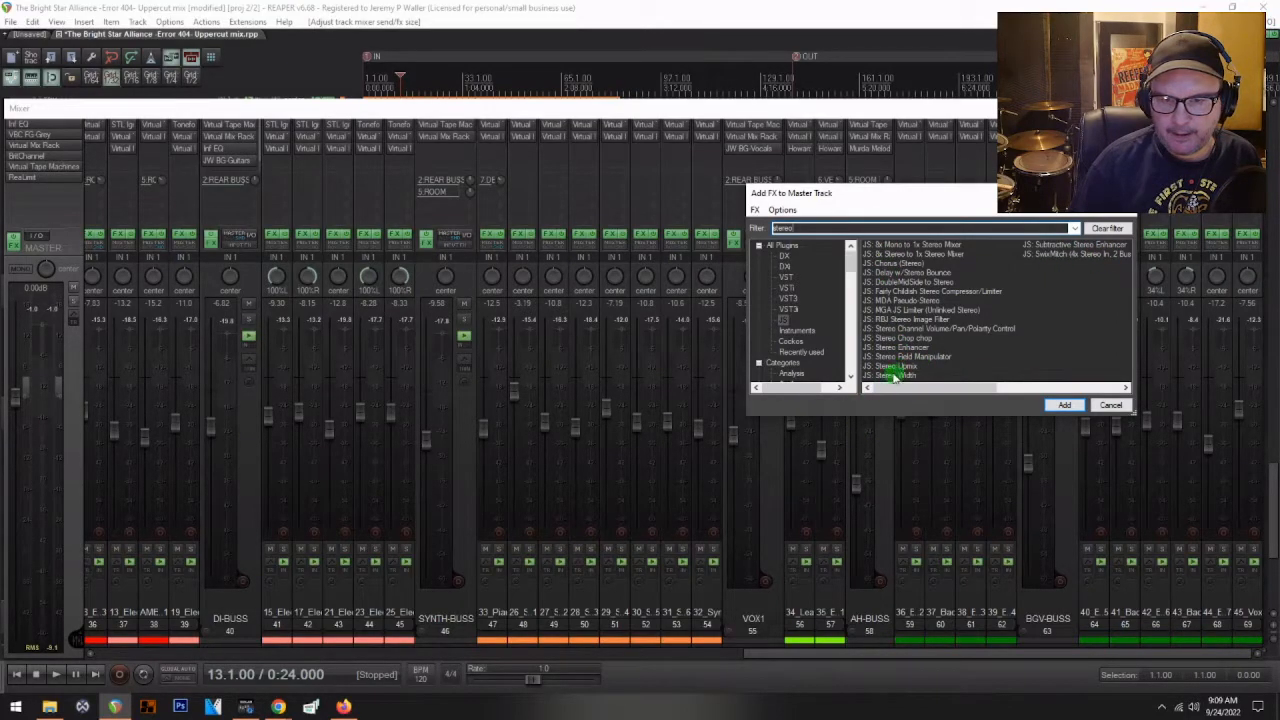
double_click(893, 350)
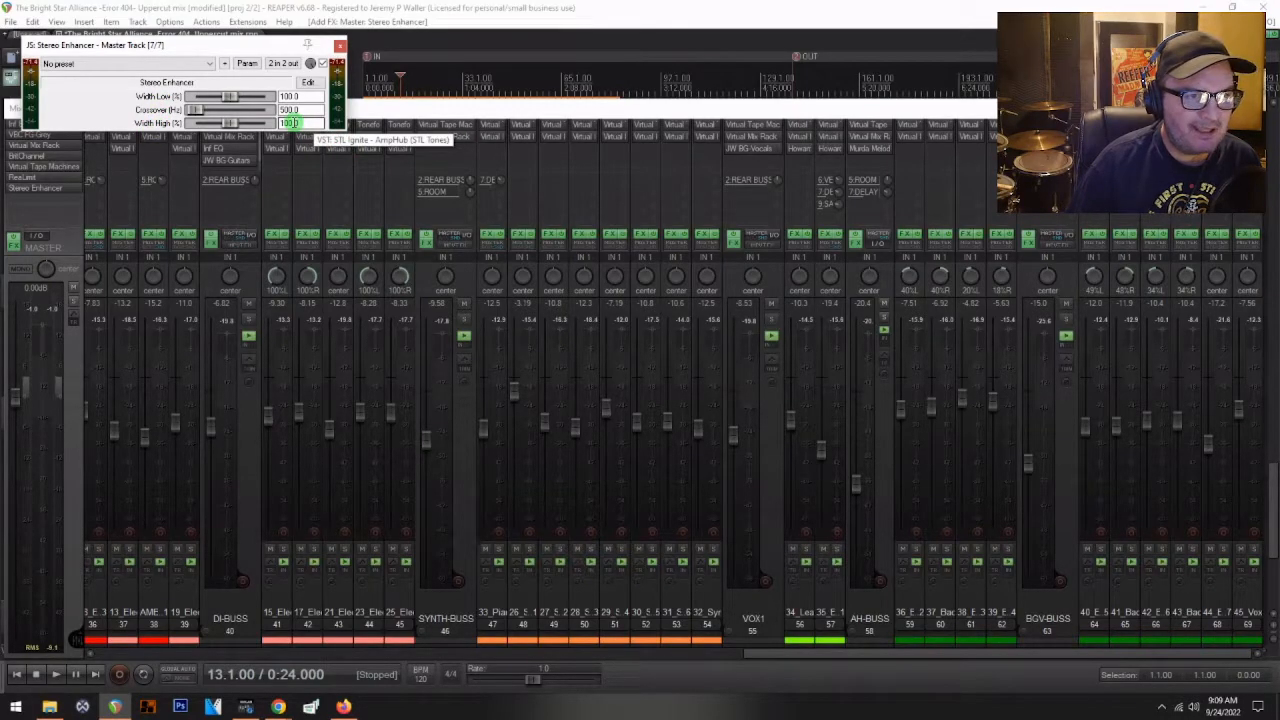
- Set the Stereo Enhancer's Width High to 120% and move it directly ahead of Virtual Tape Machines on the master
double_click(290, 122)
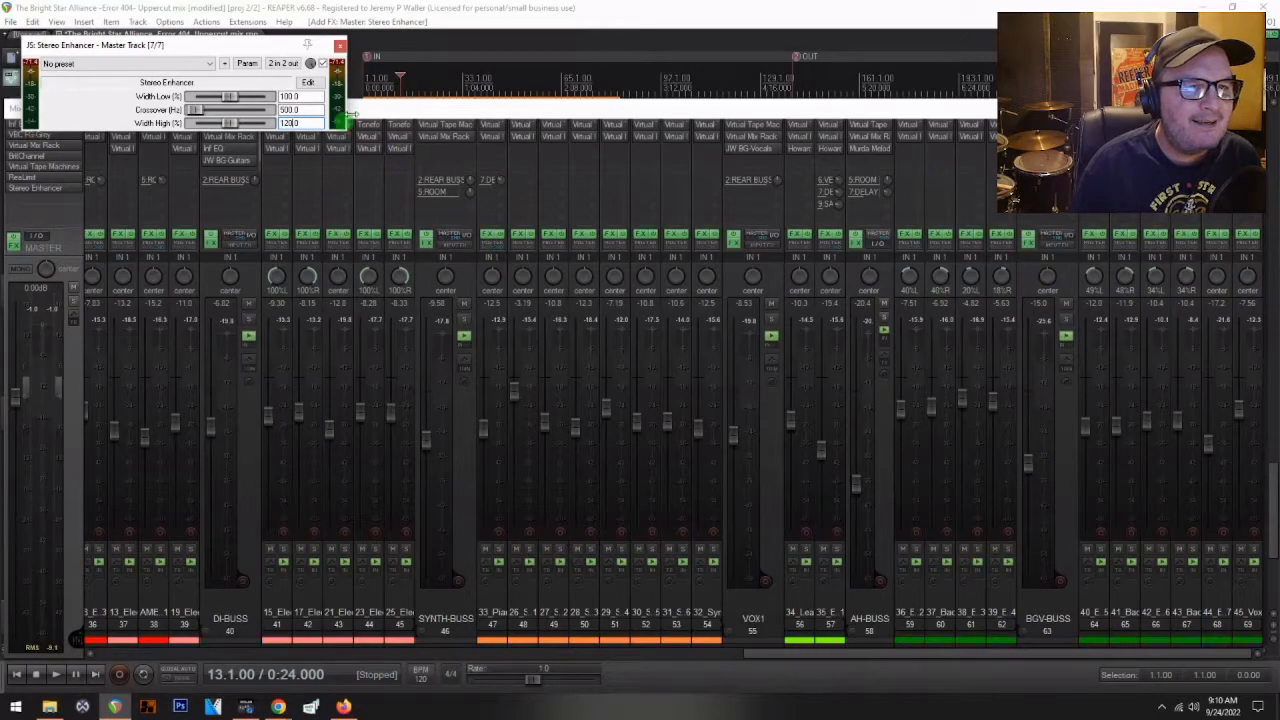
click(341, 46)
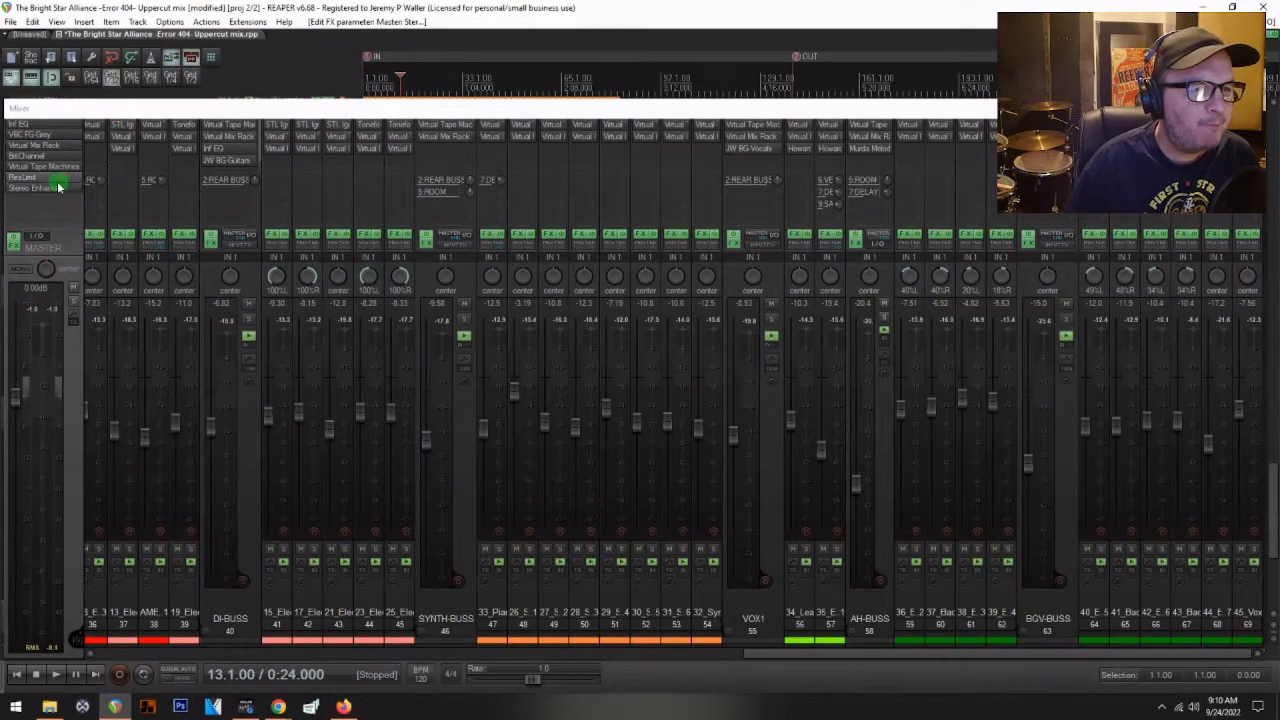
click(31, 193)
drag(30, 167, 30, 169)
- Compare the playing mix with the master's Stereo Enhancer bypassed and re-enabled, leaving it active, and stop playback
click(26, 170)
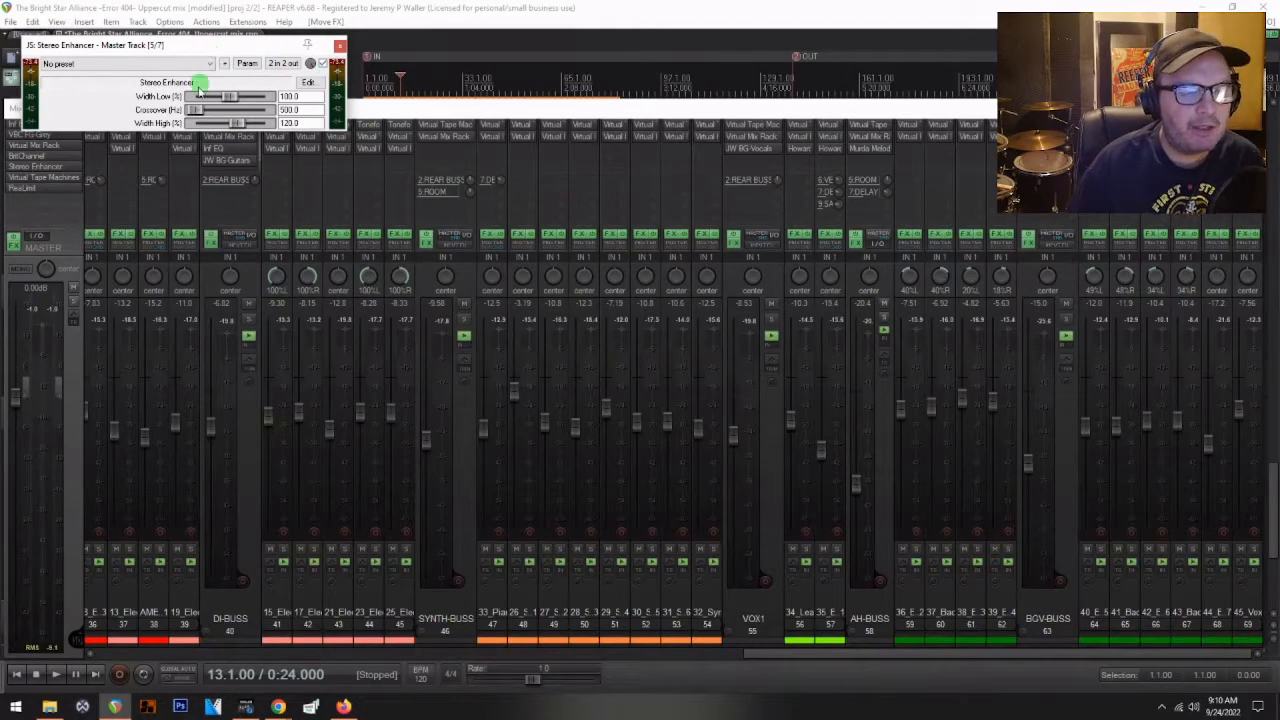
key(space)
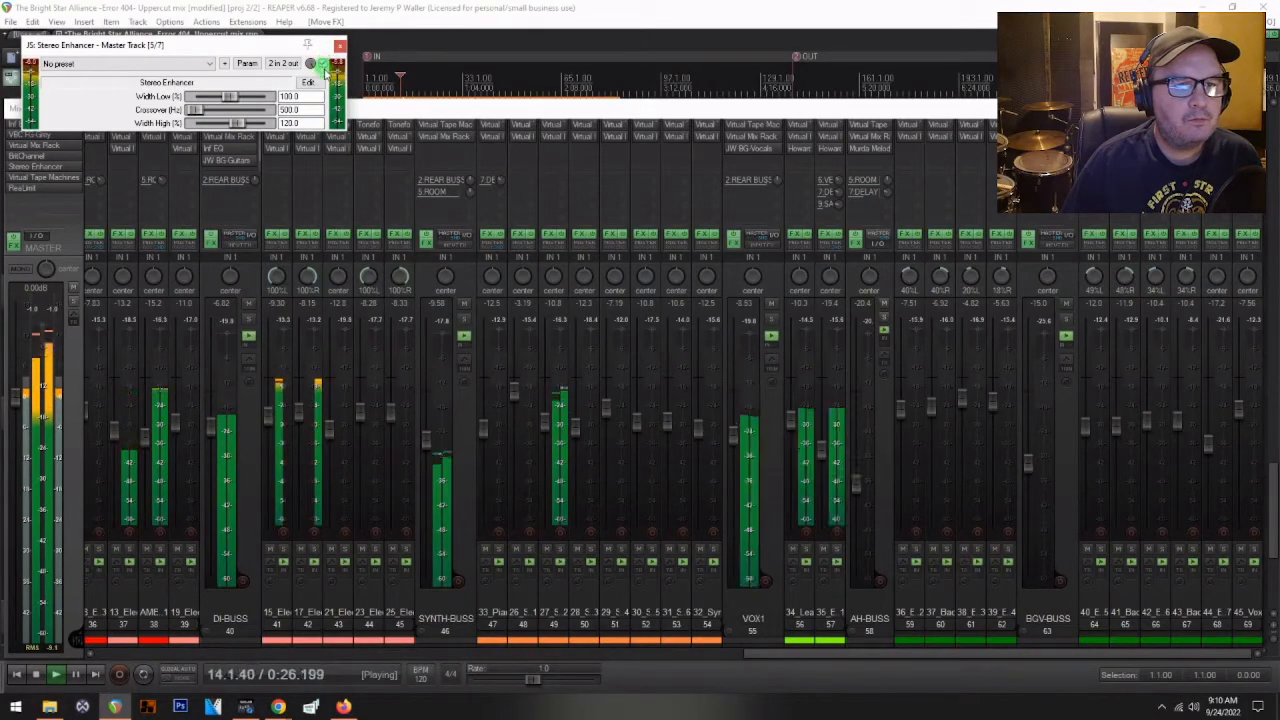
click(328, 65)
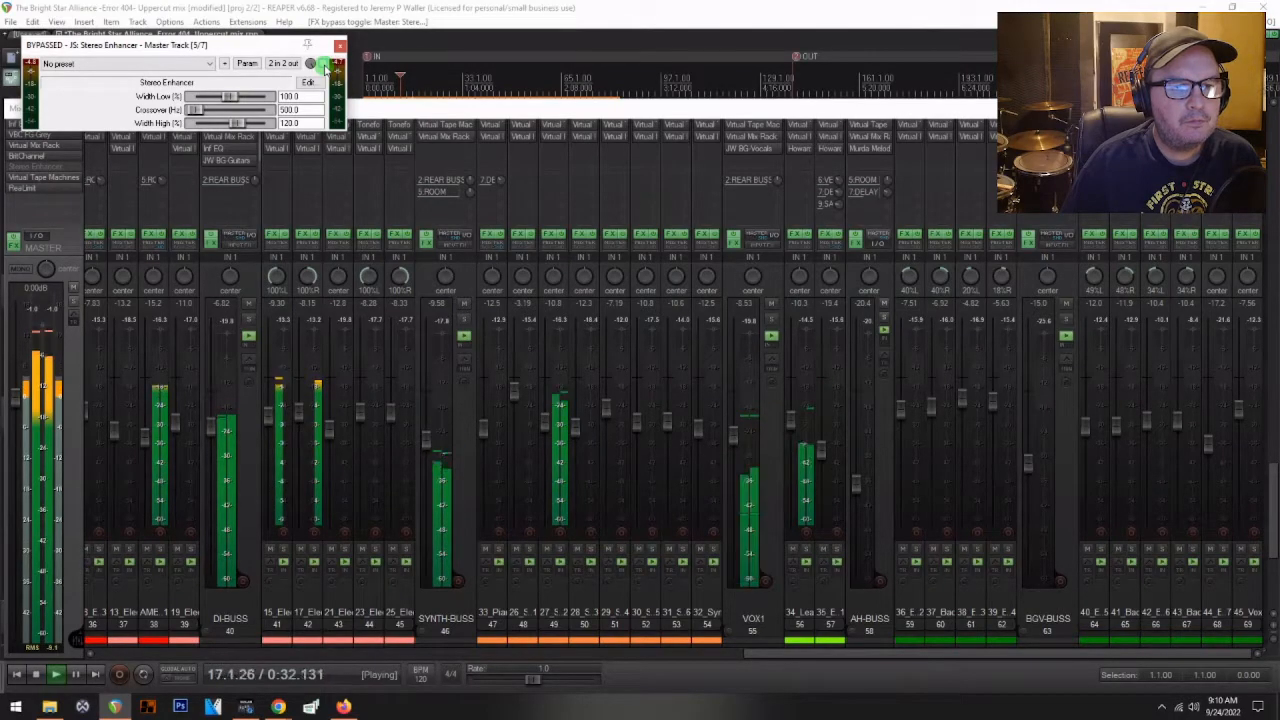
click(326, 65)
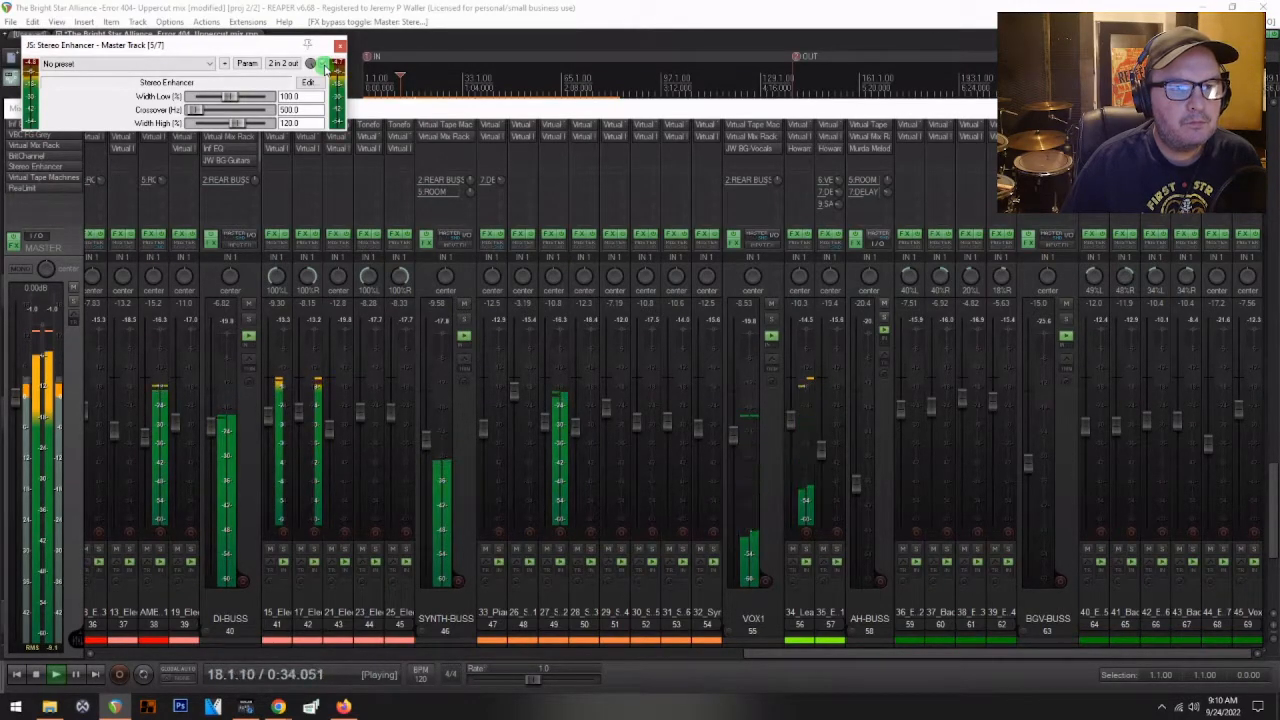
click(341, 45)
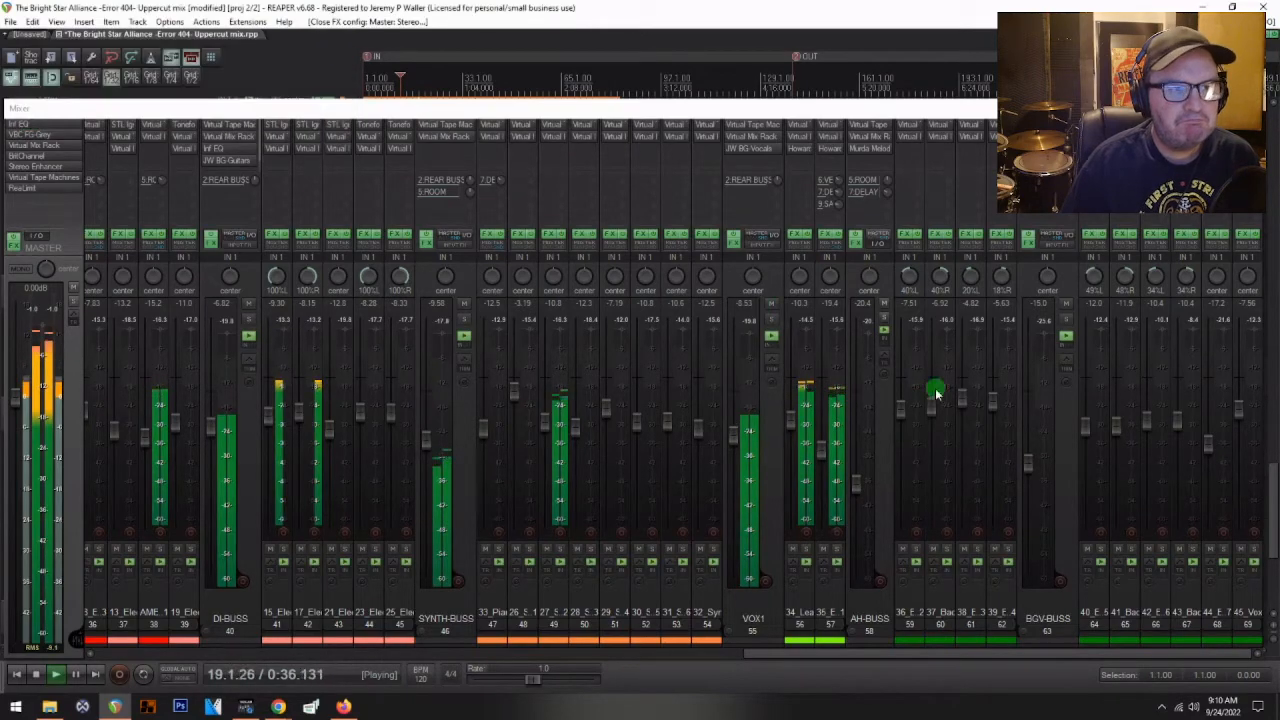
key(space)
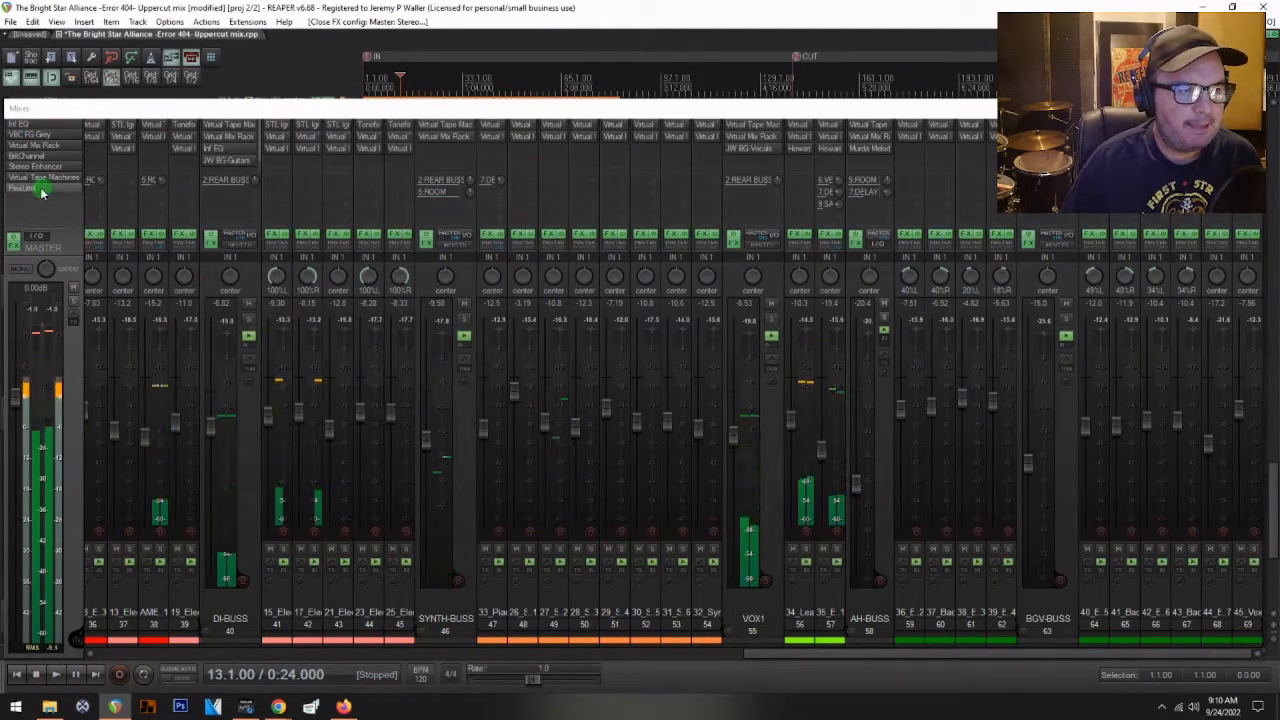
- Check the Virtual Tape Machines settings on the master track and play a short stretch of the mix from bar 13
click(44, 178)
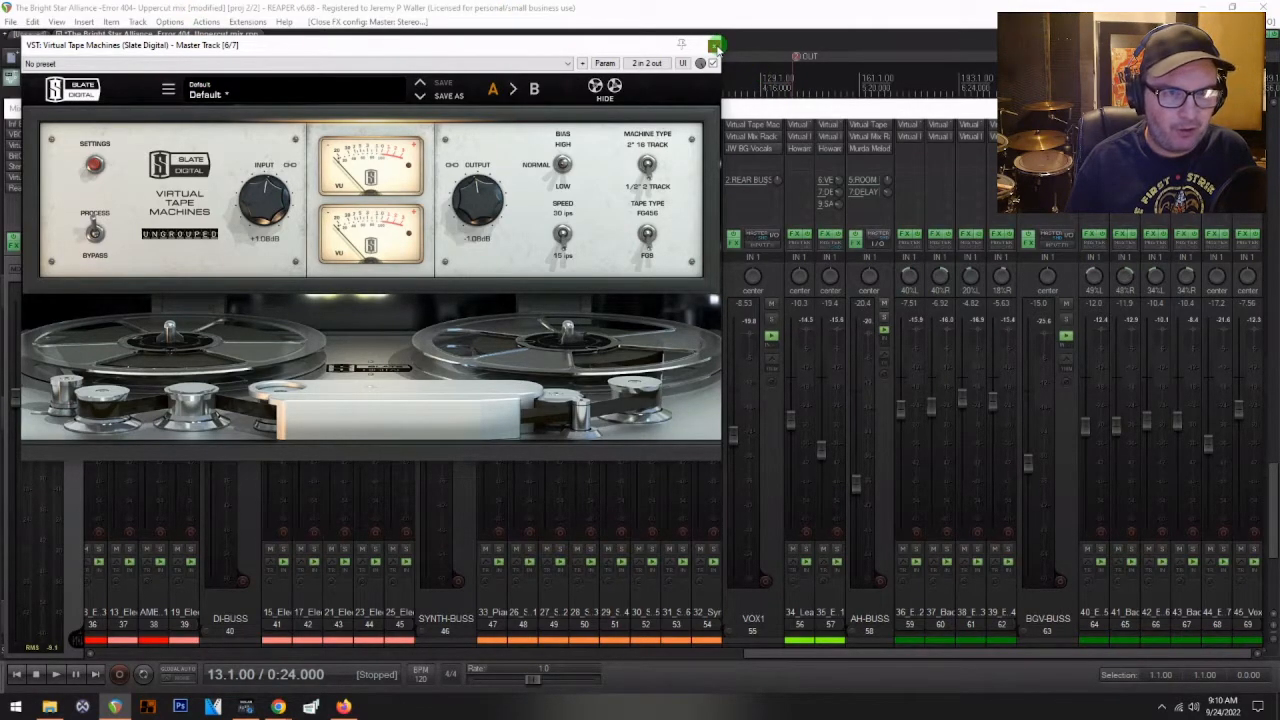
click(715, 46)
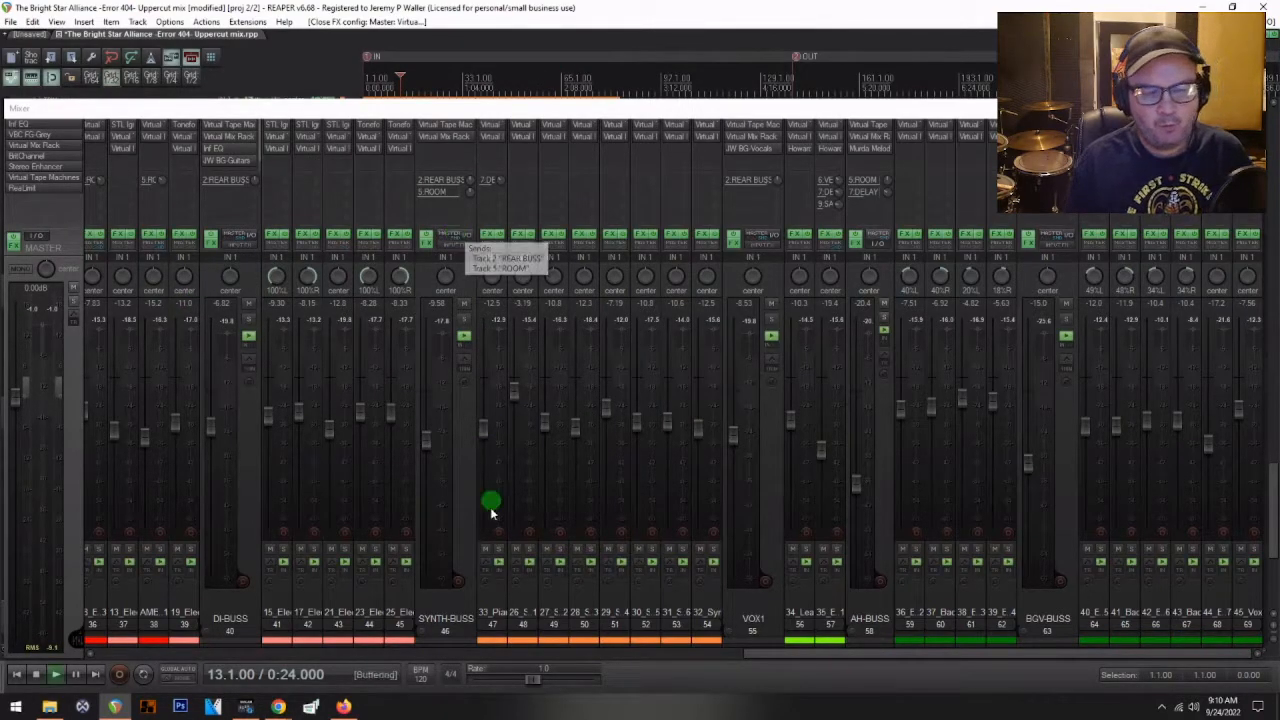
key(space)
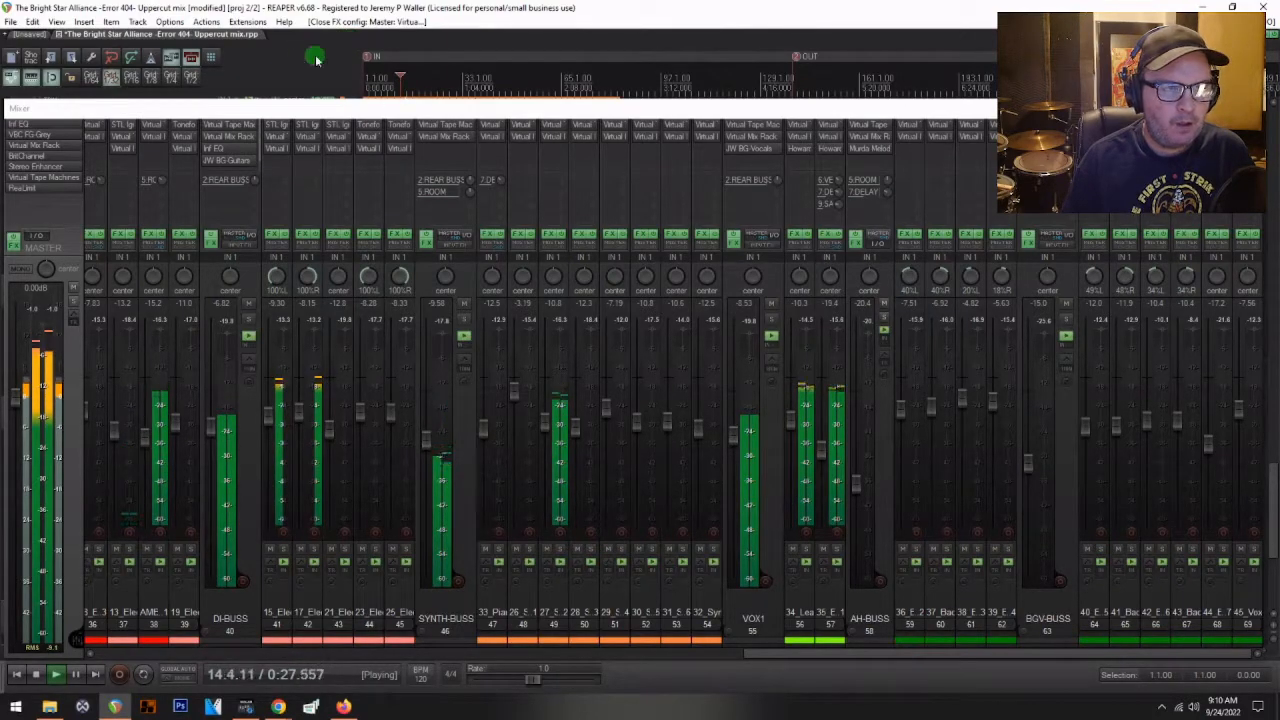
key(space)
click(247, 21)
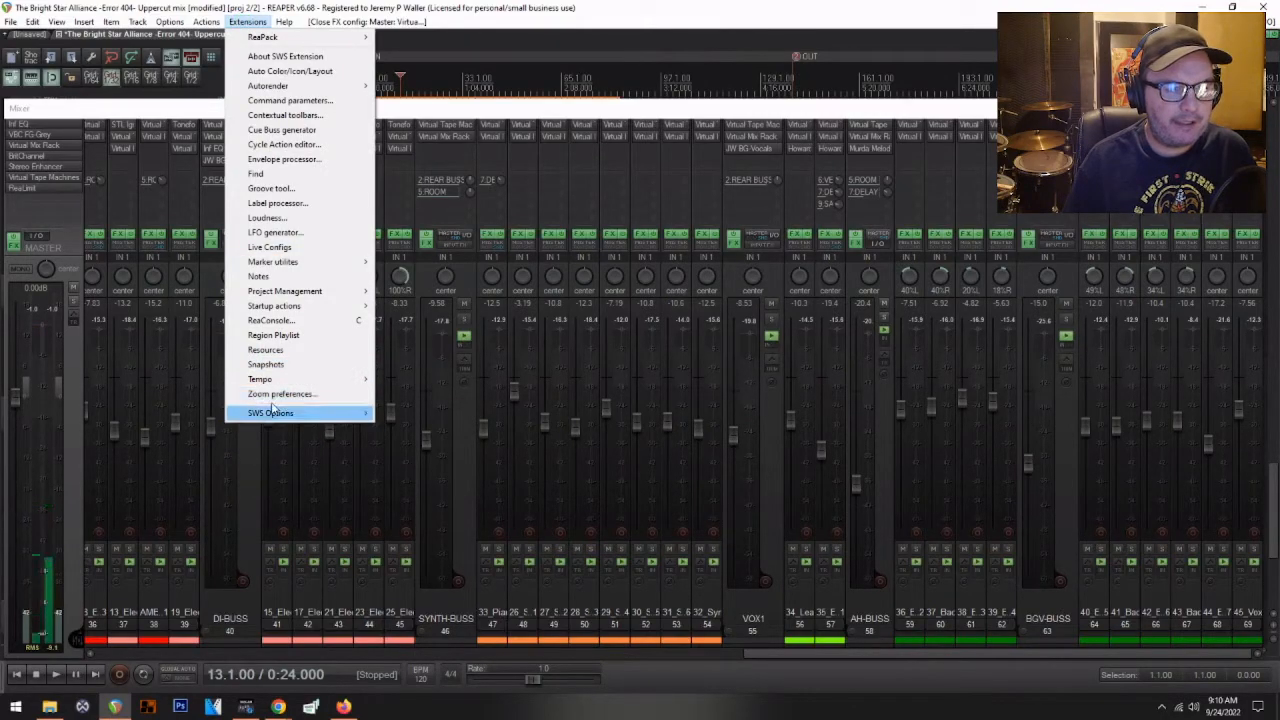
mouse_move(258, 418)
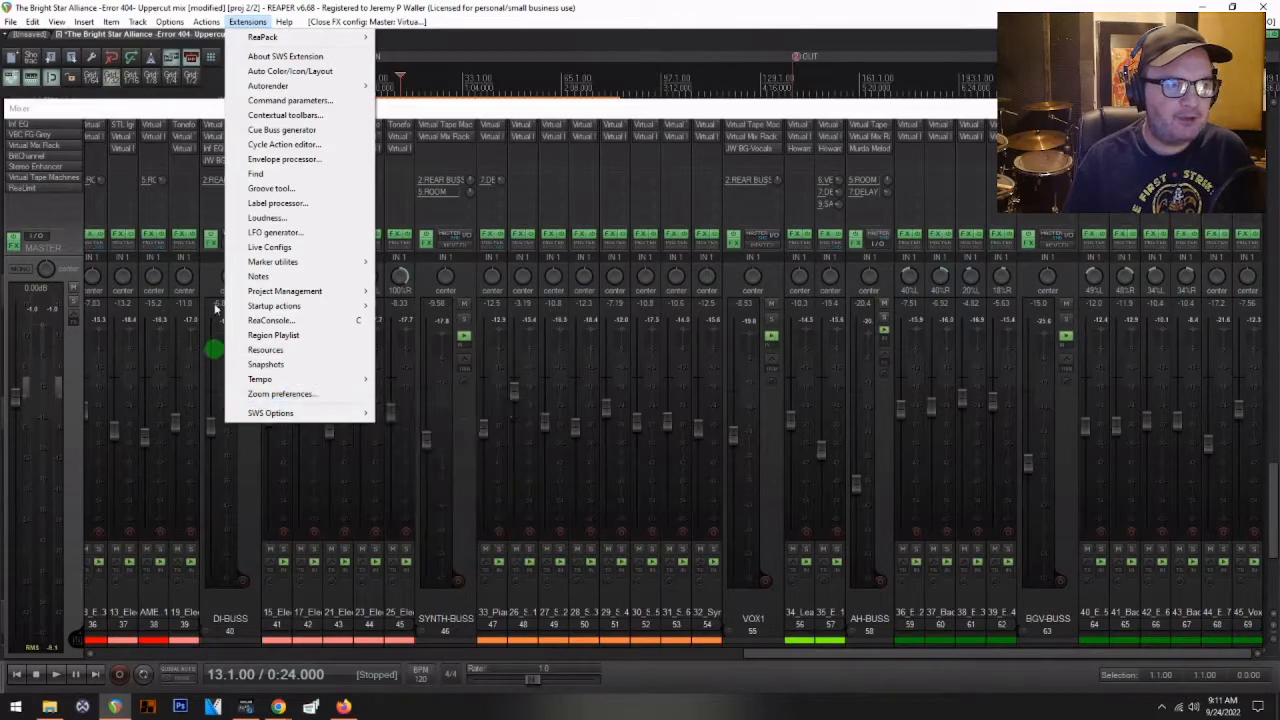
mouse_move(280, 22)
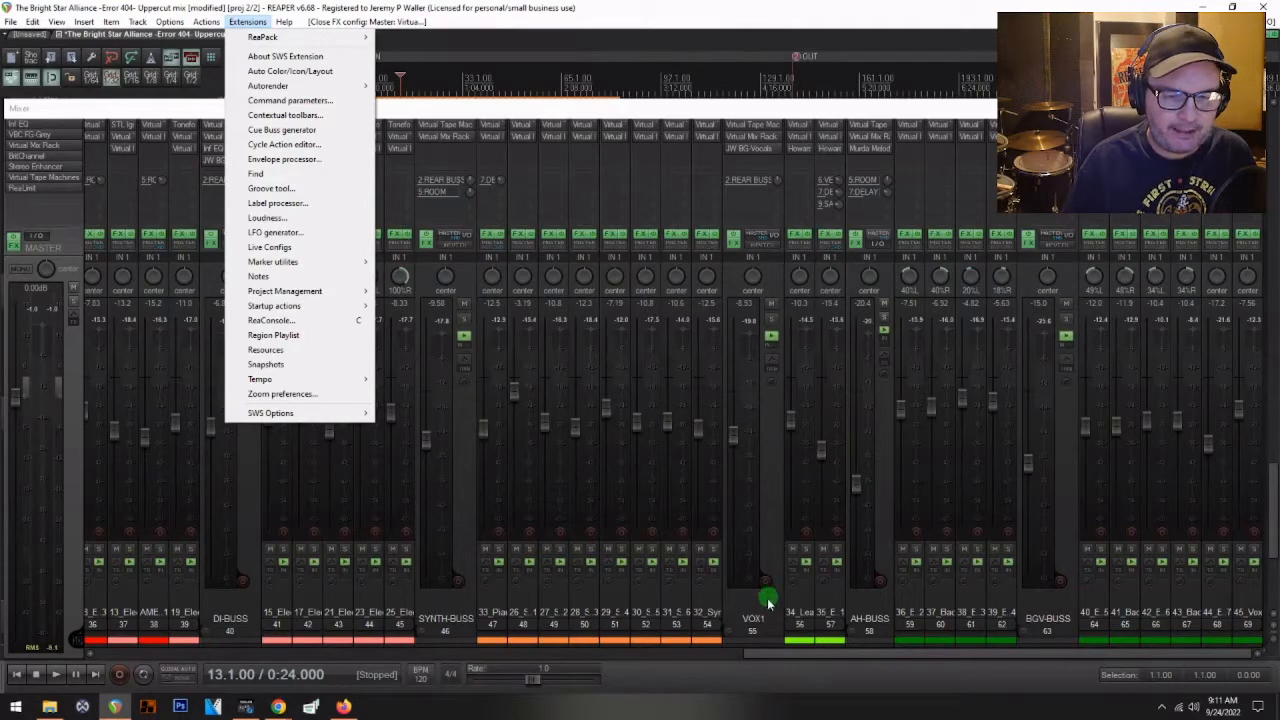
click(762, 605)
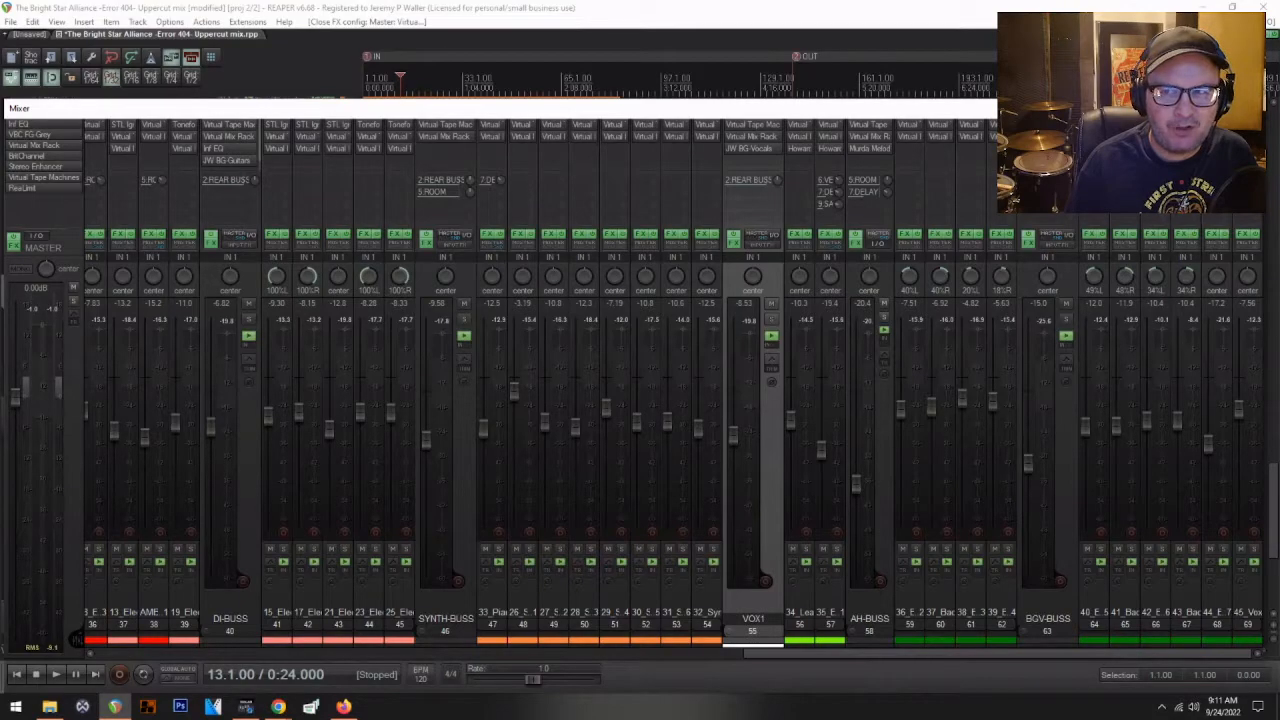
- Measure the mix's loudness with the monitoring chain's Loudness Meter while playing from bar 13, then stop and close the meter
click(1271, 34)
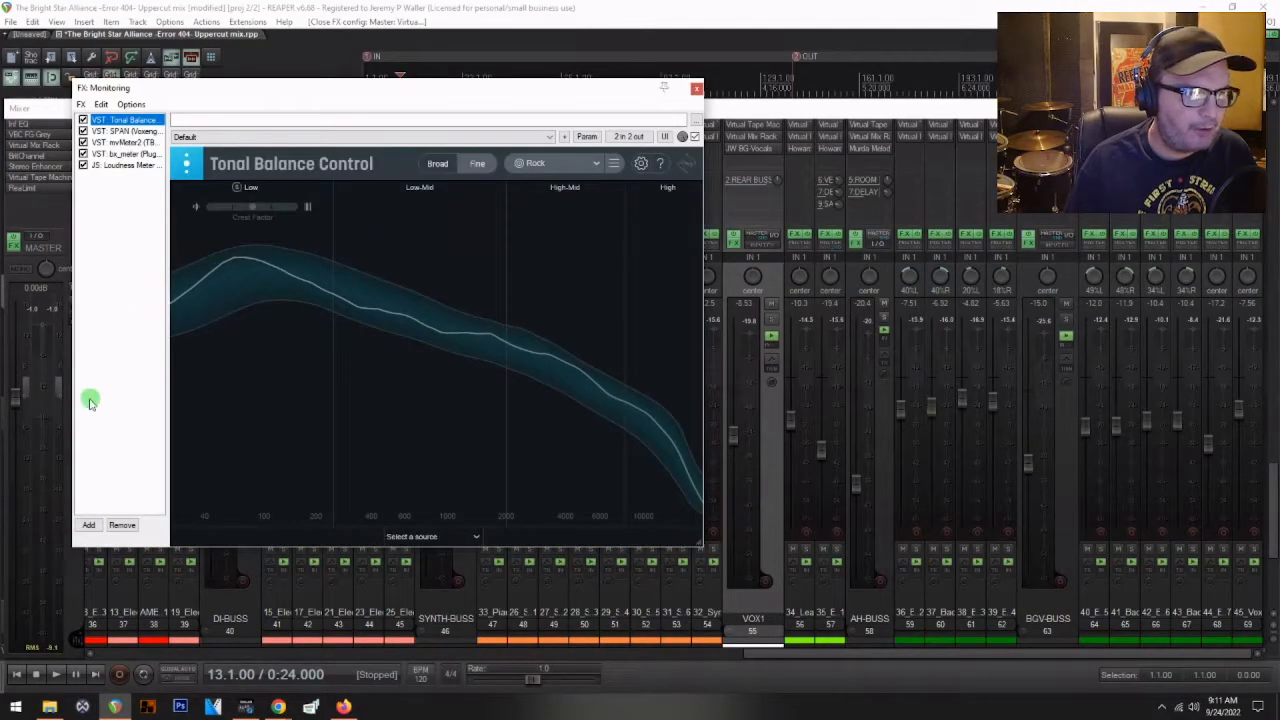
click(118, 165)
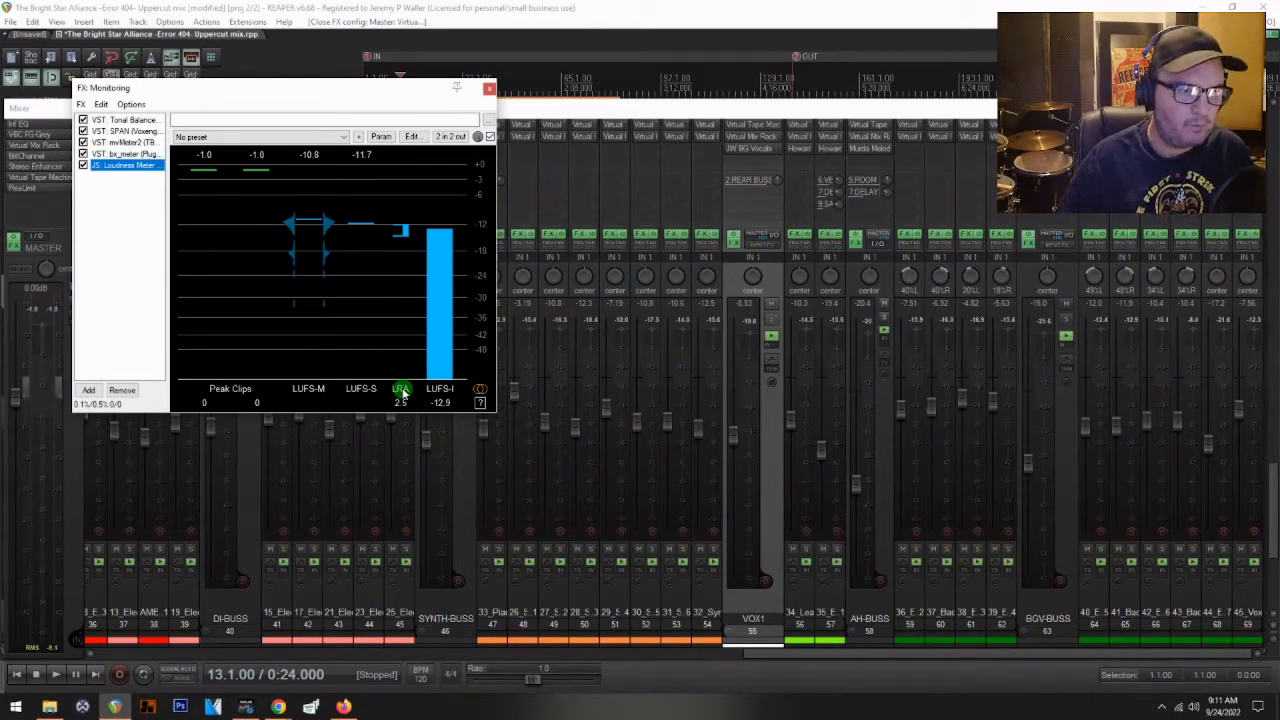
key(space)
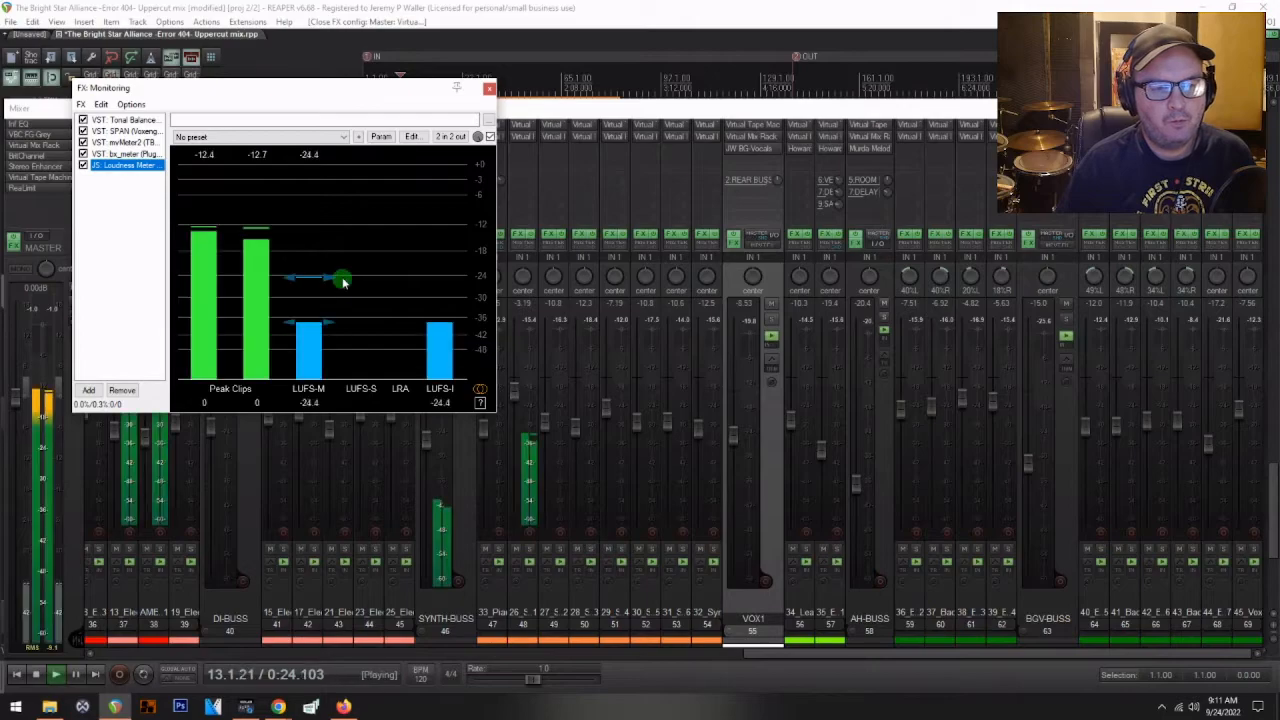
click(389, 305)
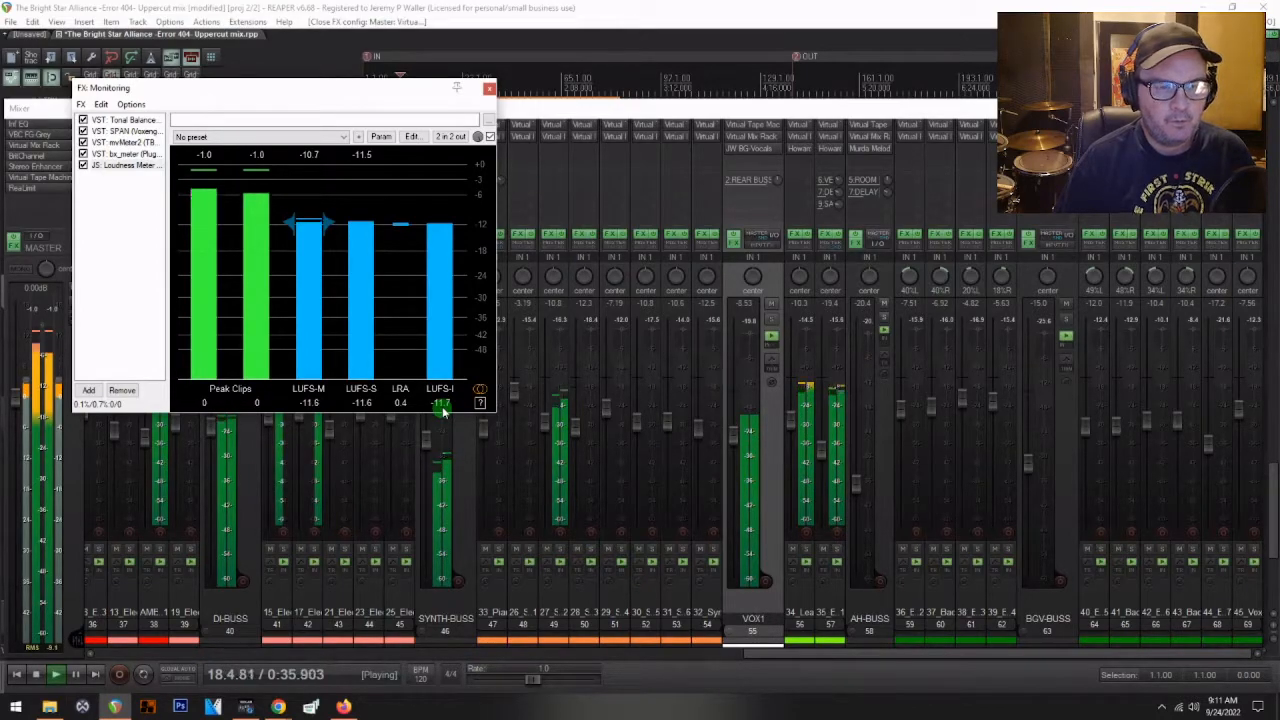
key(space)
click(489, 88)
- Set the ReaLimit threshold on the master track to -6 dB and close the limiter
click(31, 190)
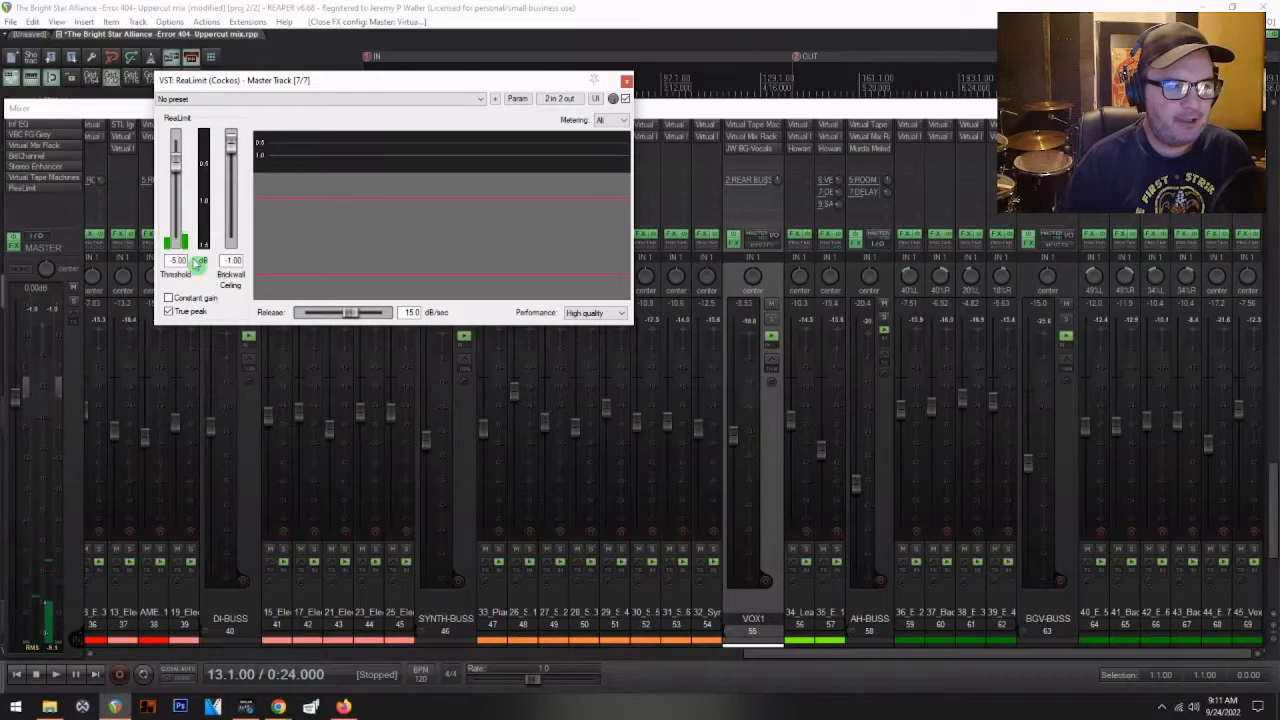
double_click(175, 261)
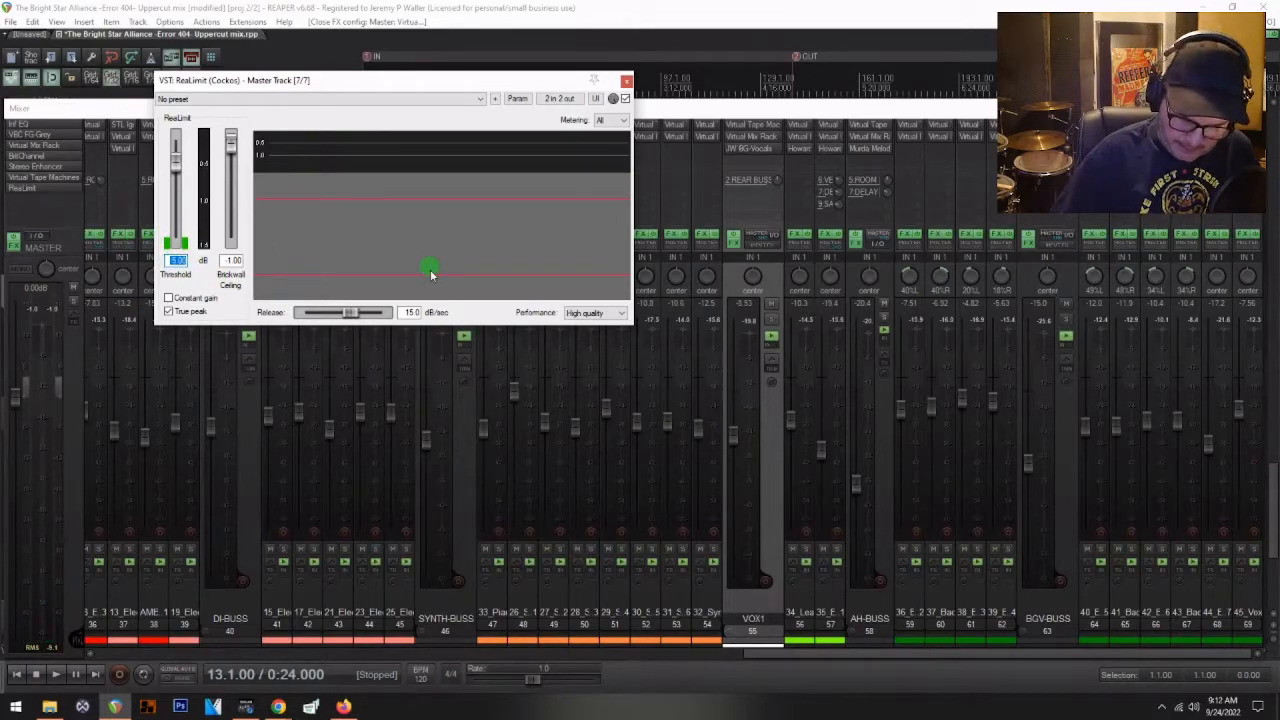
text(-6)
key(Return)
click(626, 81)
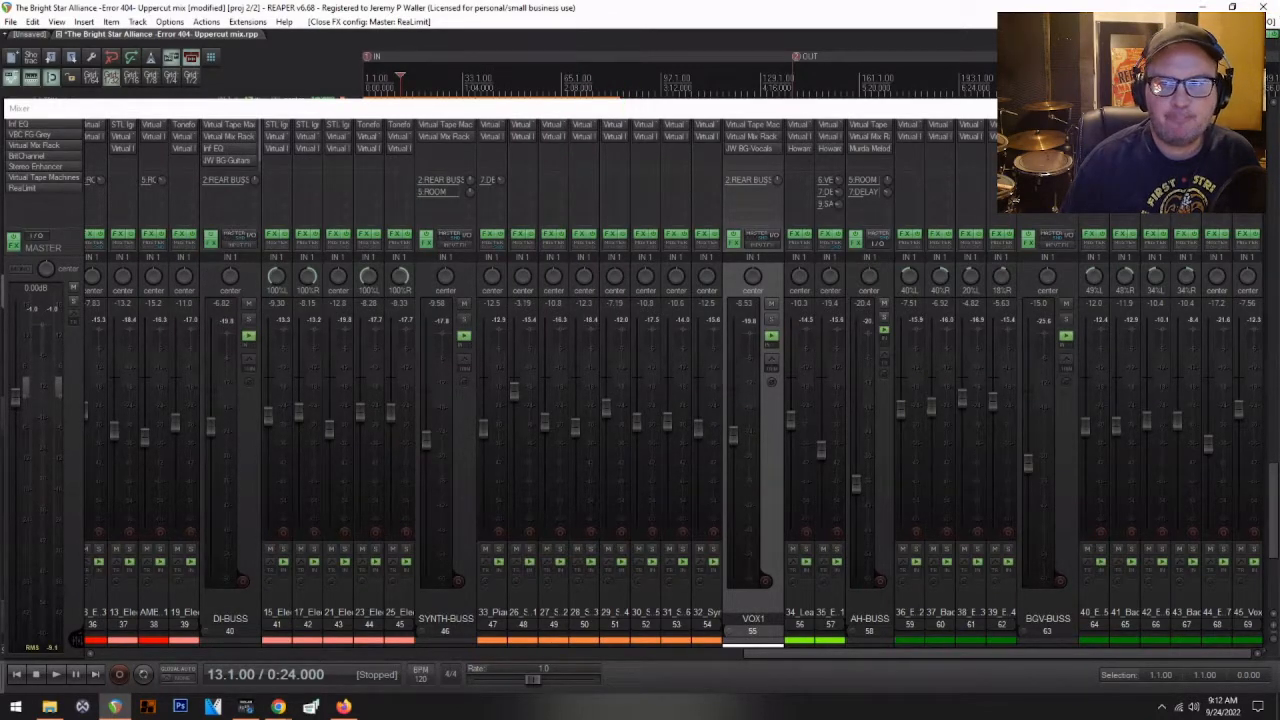
- Recheck the mix's loudness on the monitoring Loudness Meter during playback from bar 13, stop playback, and save the project
click(1095, 21)
key(space)
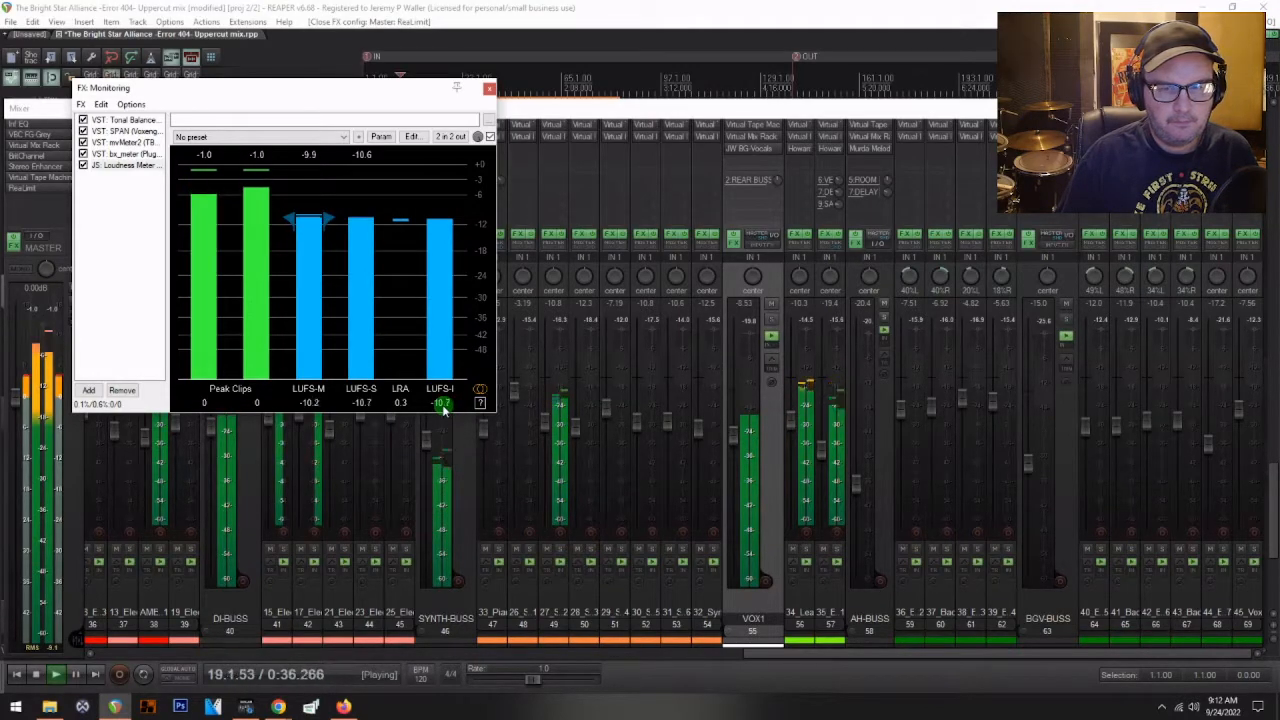
click(487, 89)
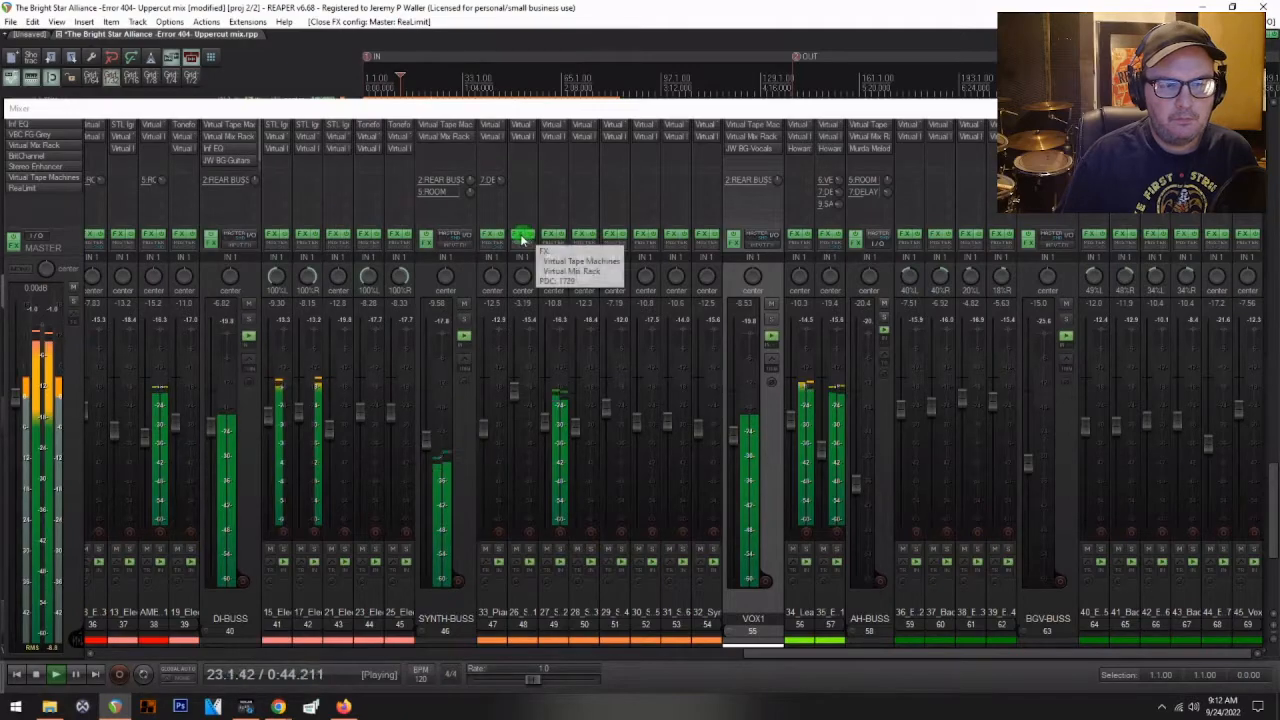
key(space)
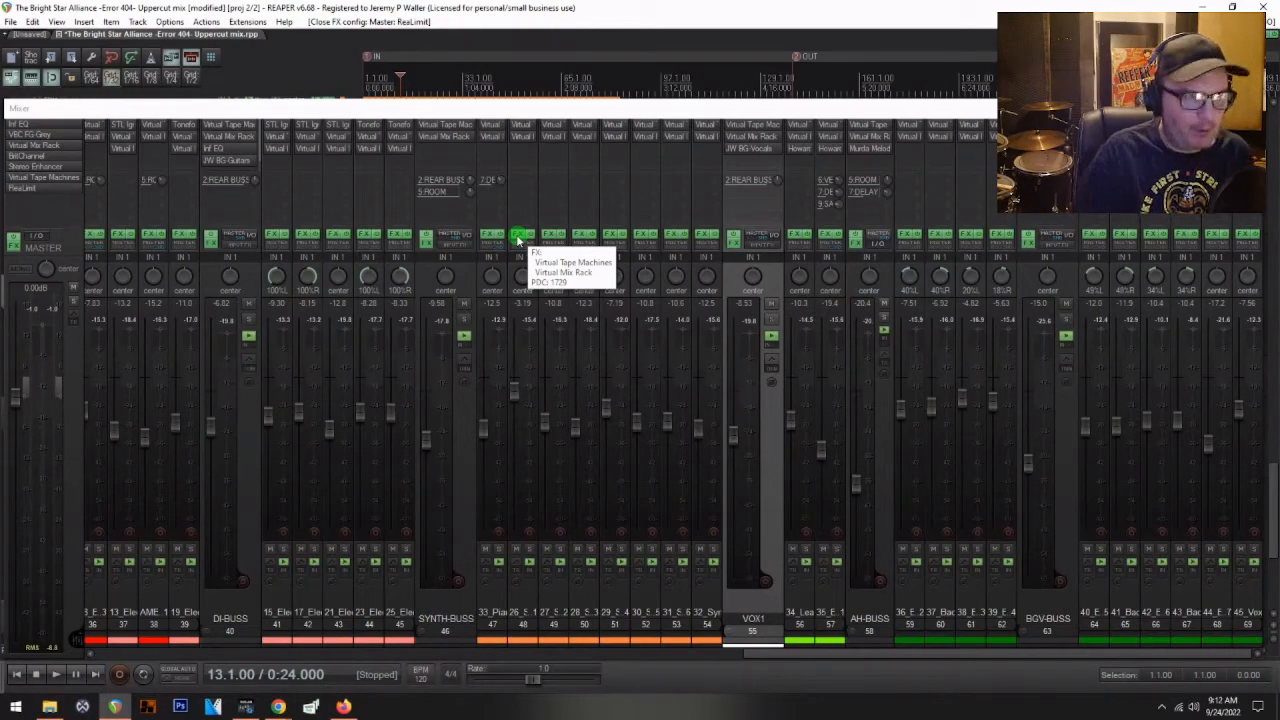
key(ctrl+s)
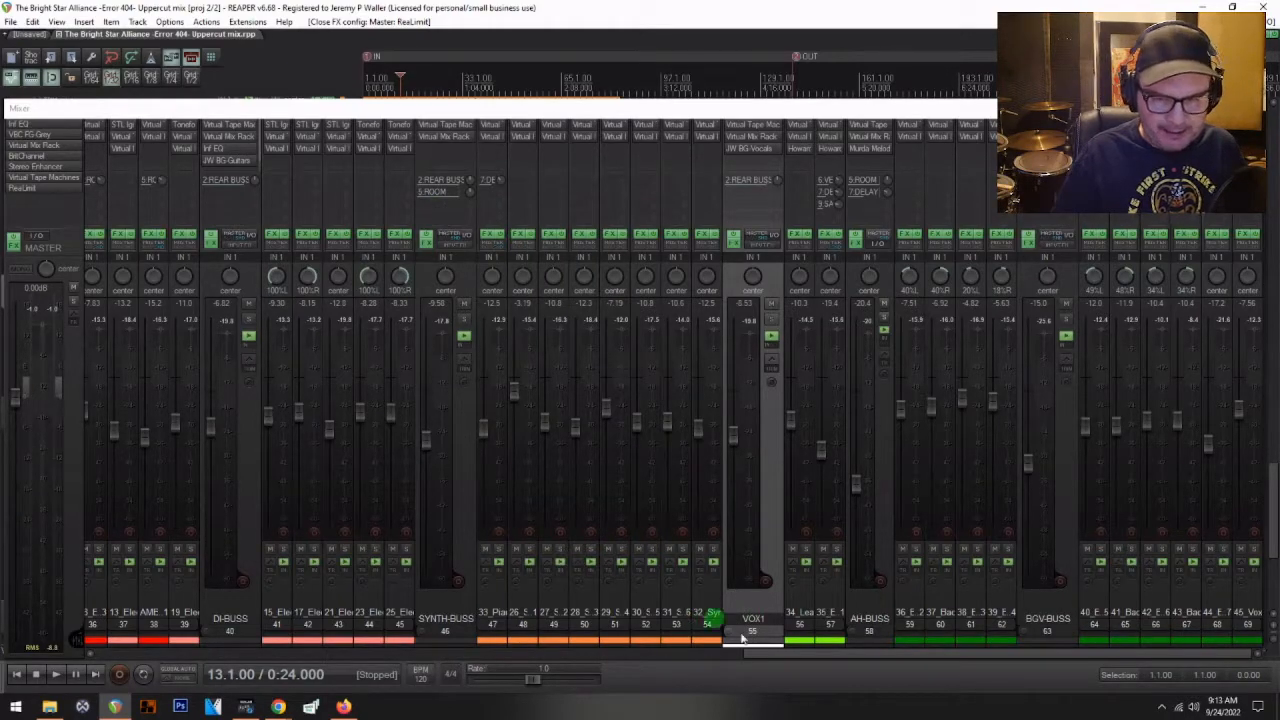
- Return to the project start, hide the mixer to show the arrangement, and start playback
drag(777, 652, 560, 610)
scroll(559, 609, right, 2)
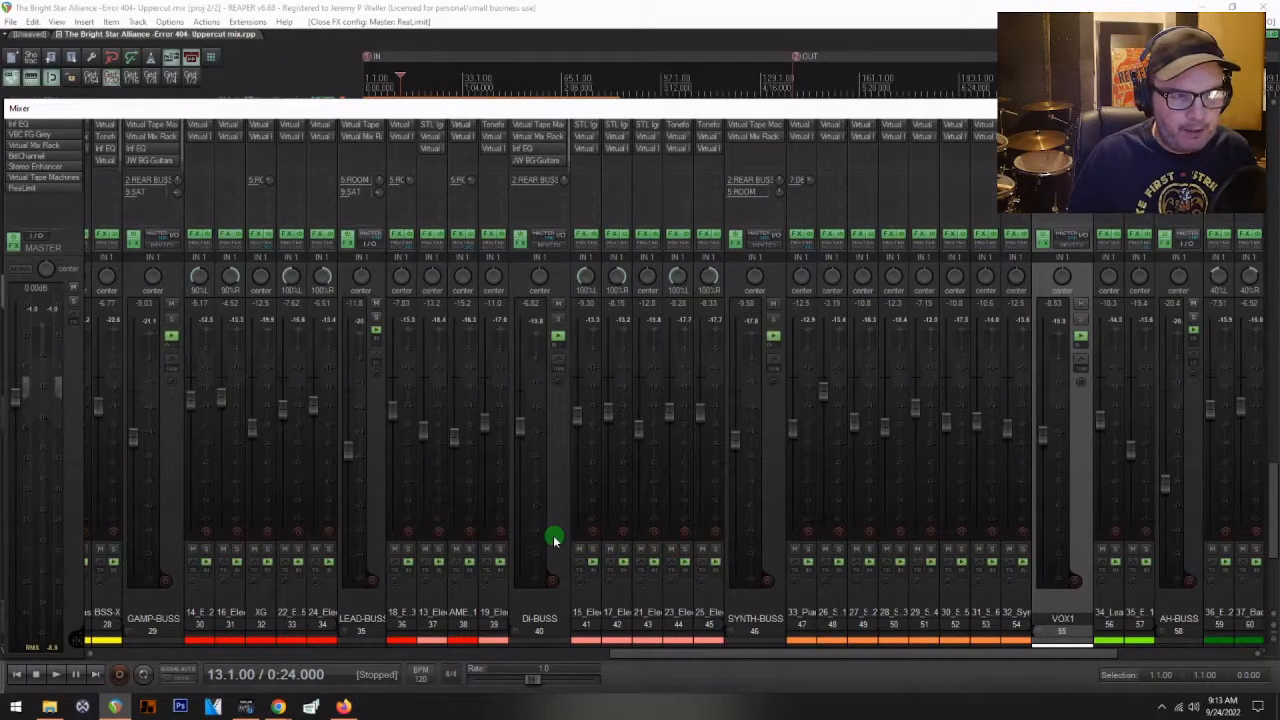
key(Home)
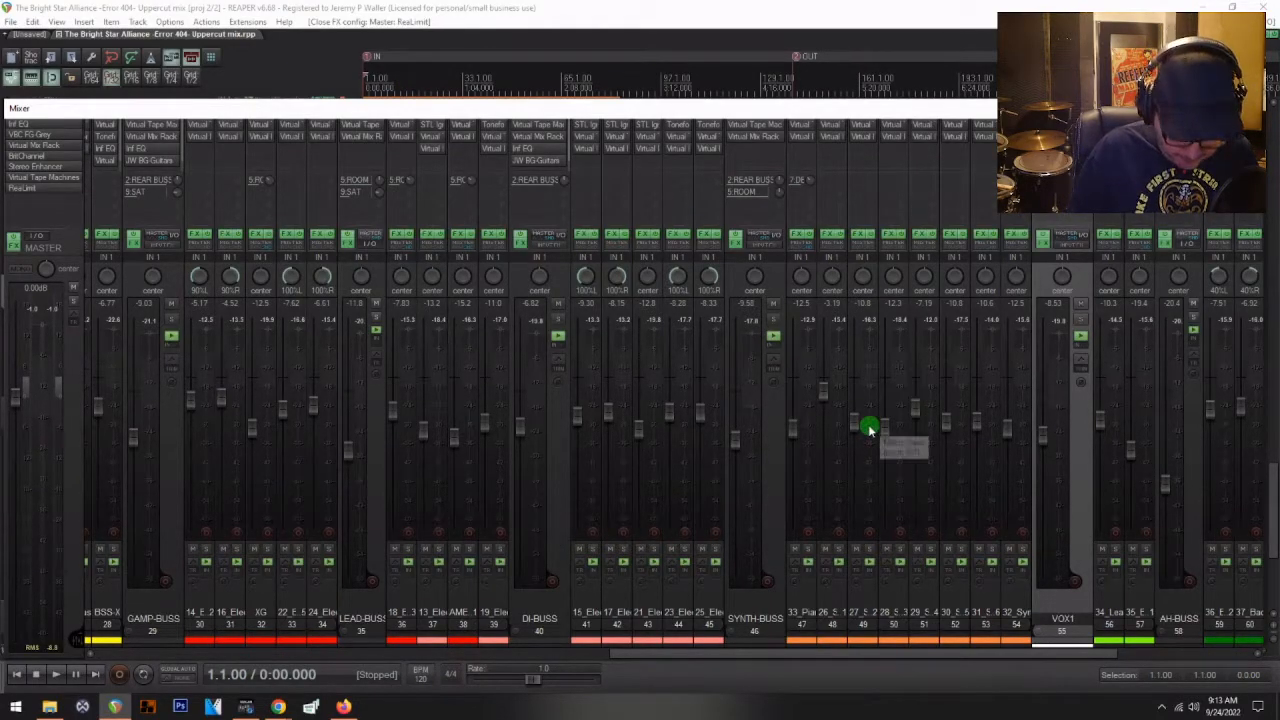
key(ctrl+m)
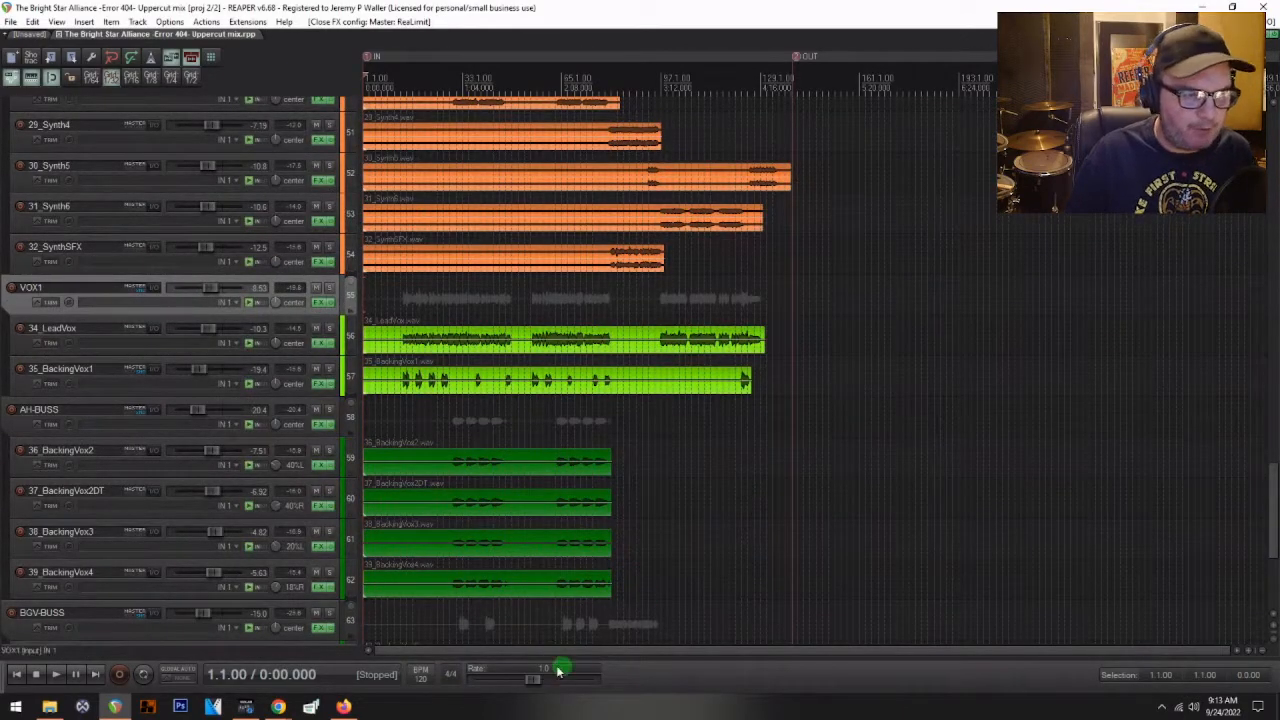
key(space)
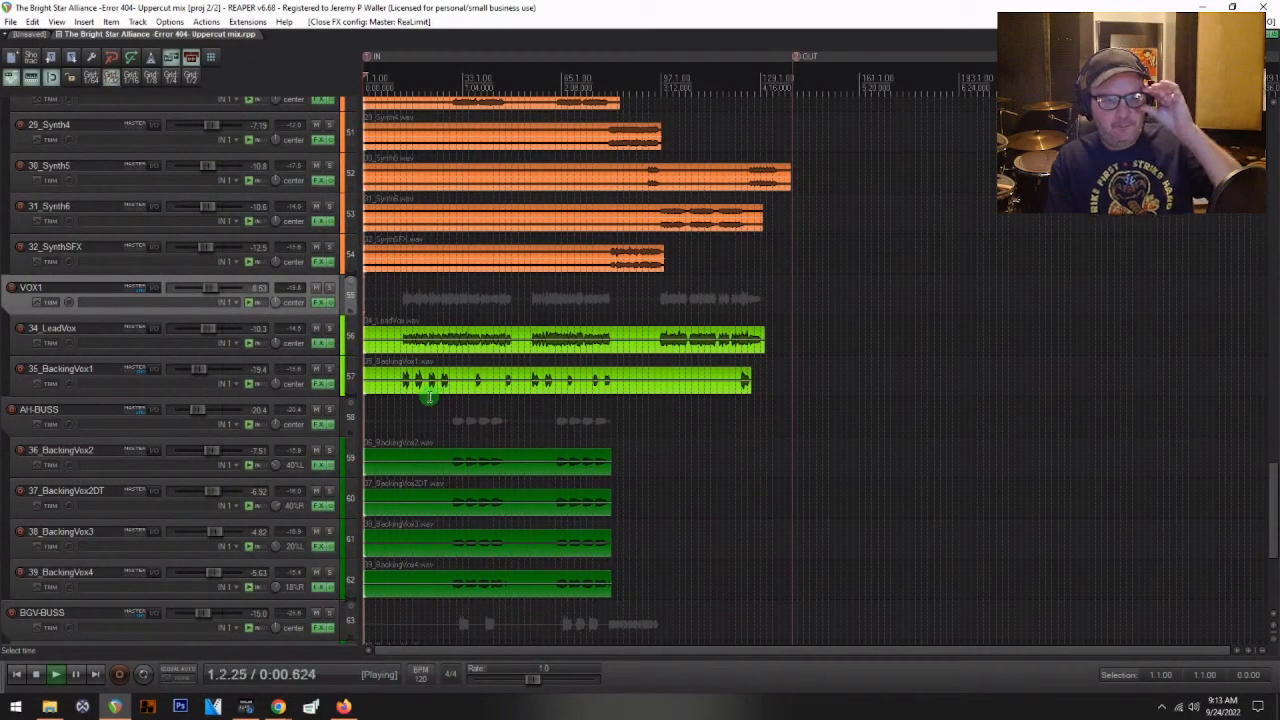
- Look over the arrangement from the vocal tracks up to the drums and FX buses while the whole song plays
scroll(415, 383, up, 4)
scroll(415, 383, down, 6)
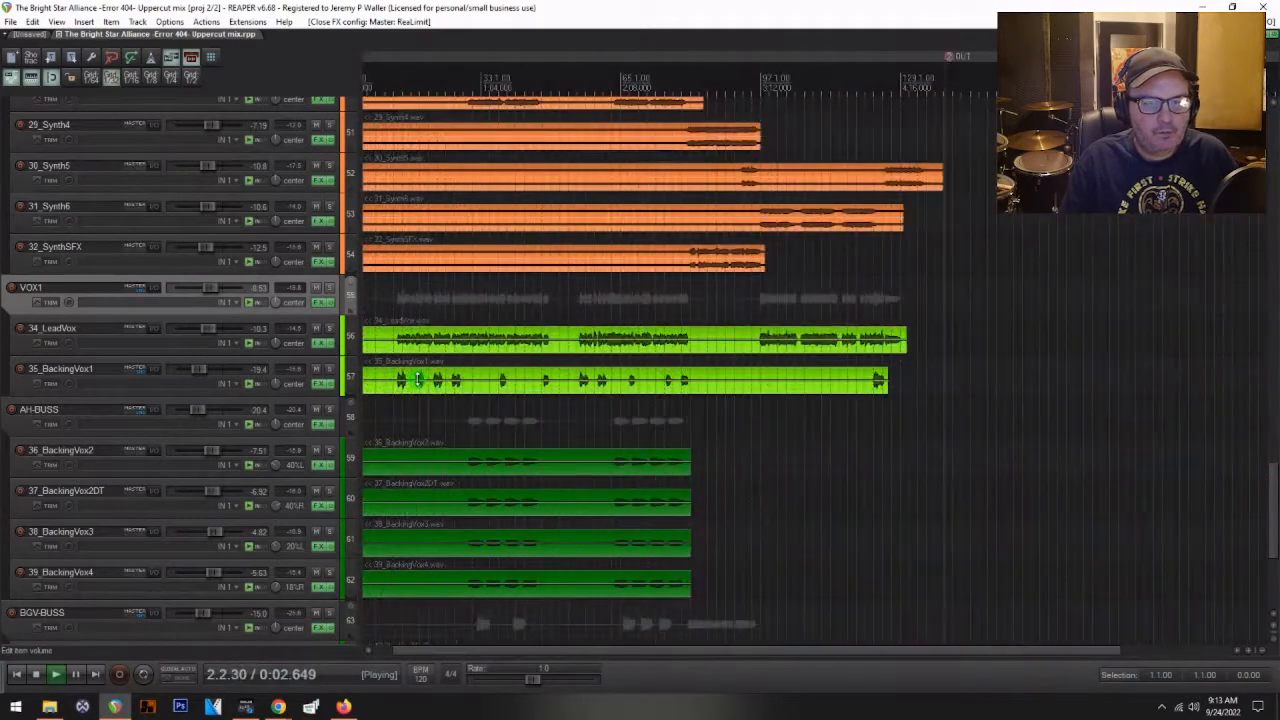
scroll(175, 401, up, 10)
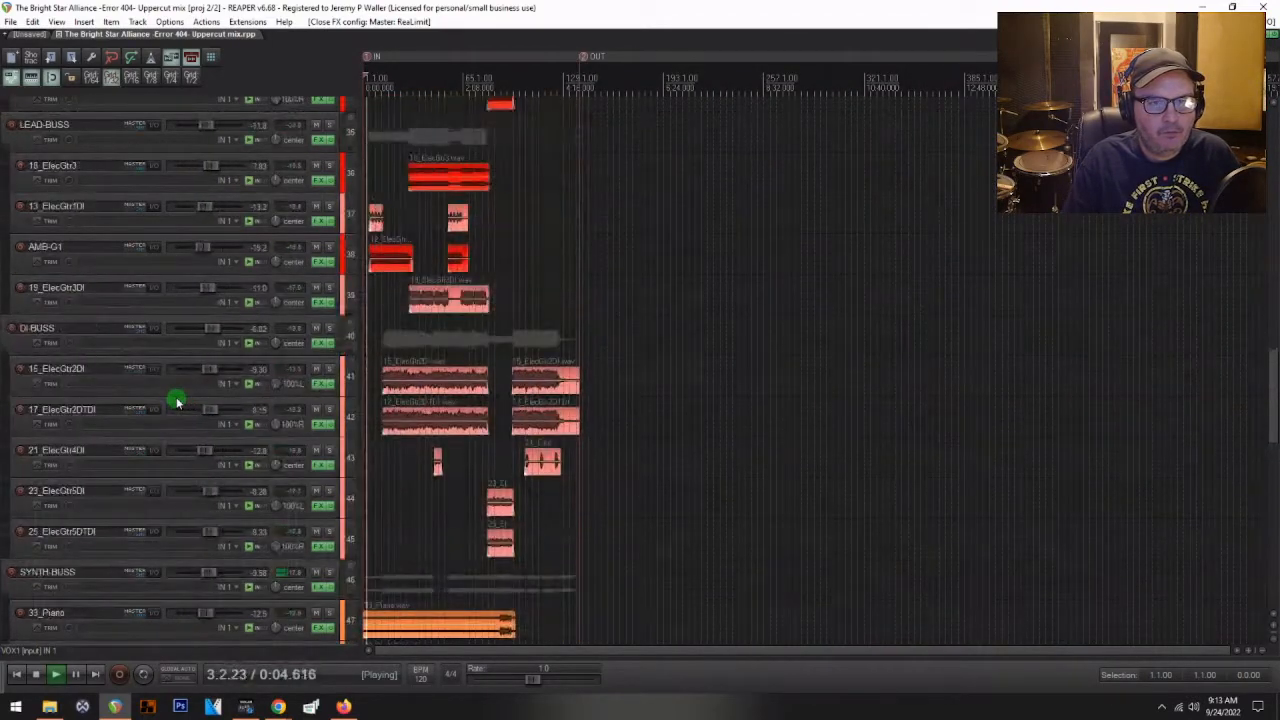
scroll(534, 309, down, 3)
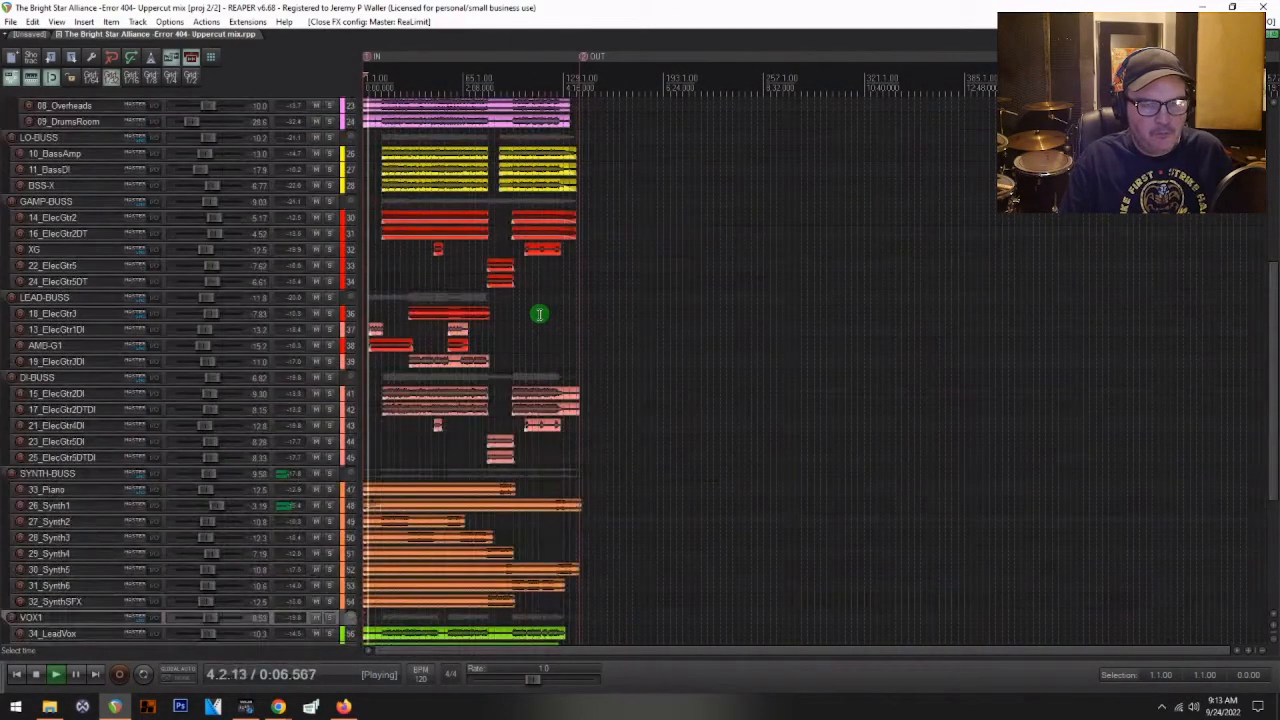
scroll(507, 313, up, 4)
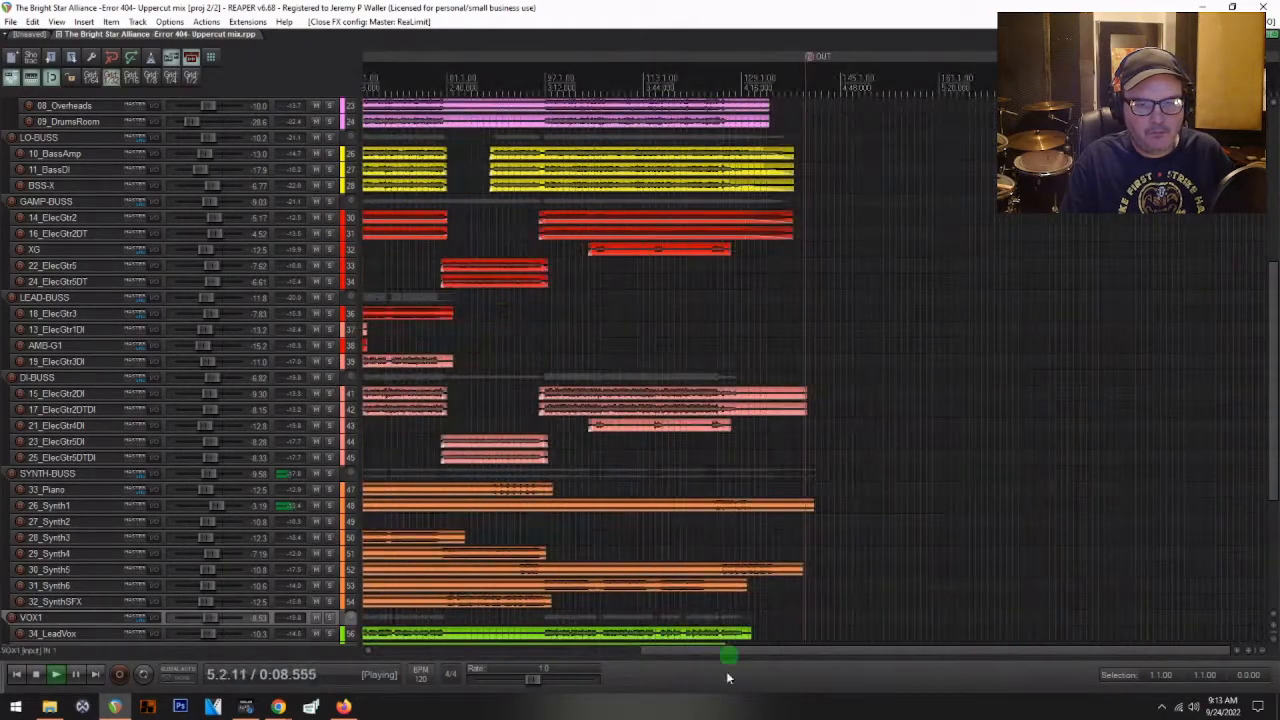
drag(729, 651, 456, 590)
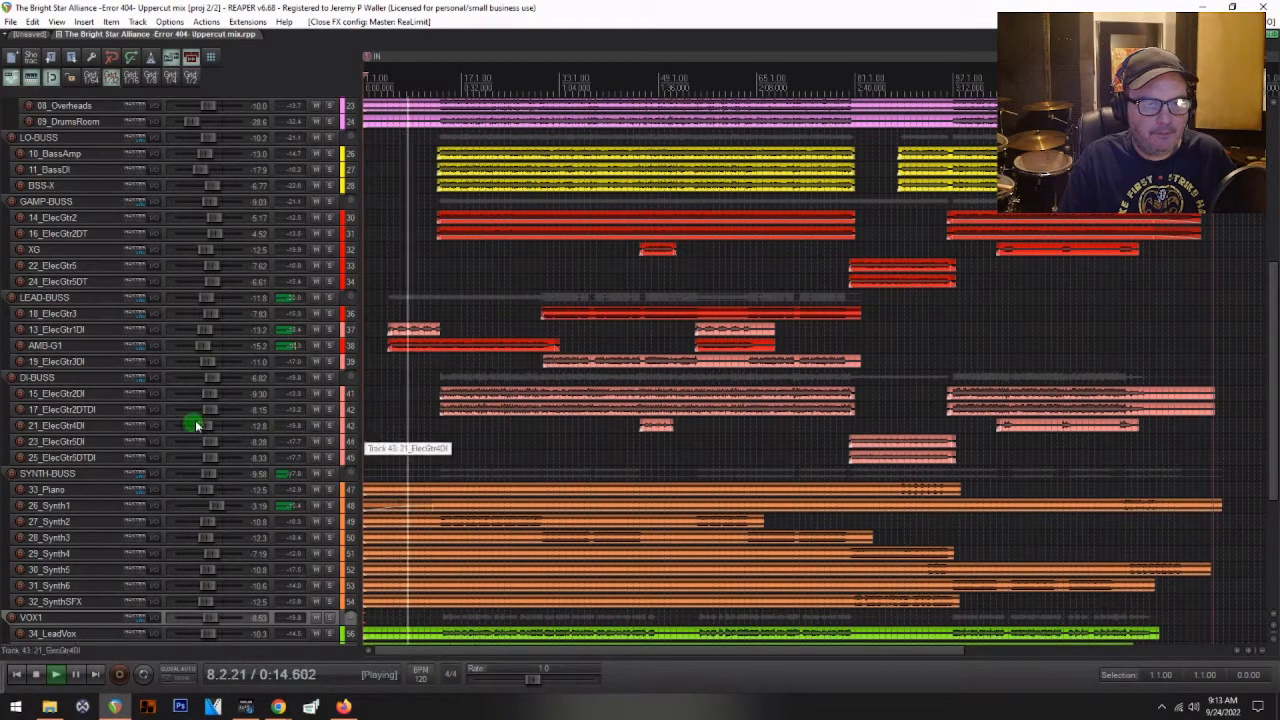
scroll(133, 411, up, 3)
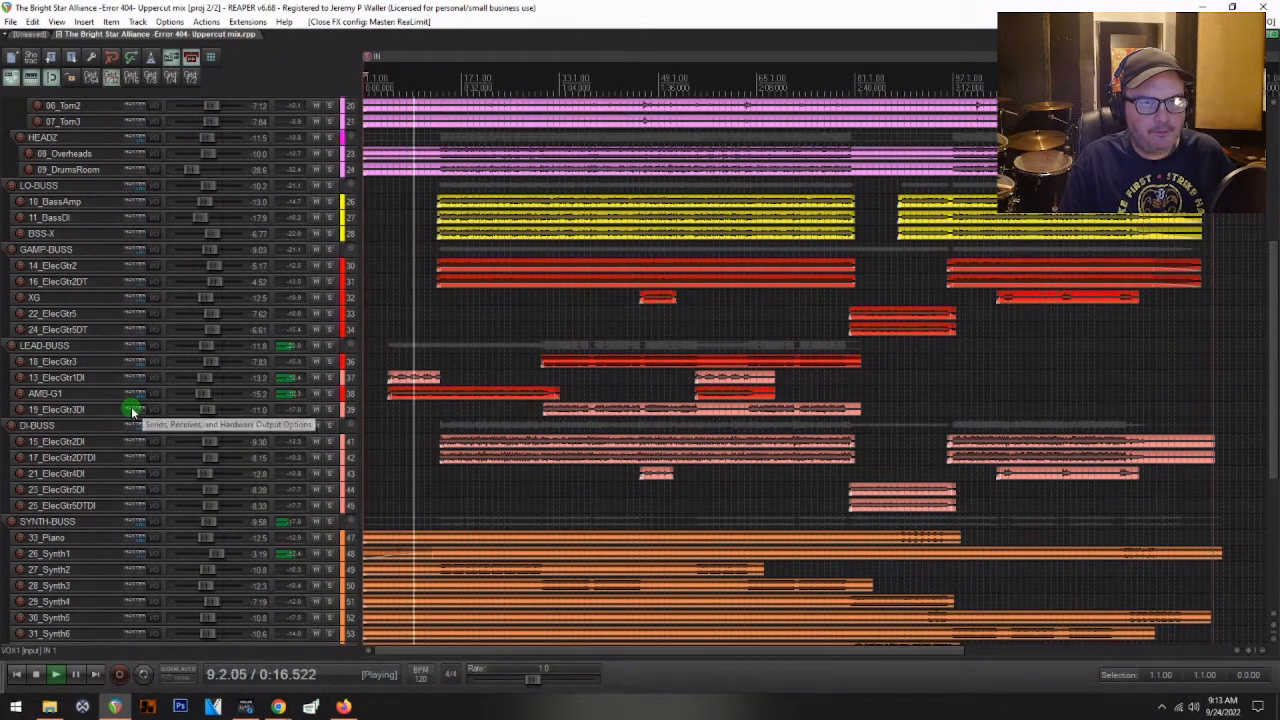
scroll(133, 411, up, 8)
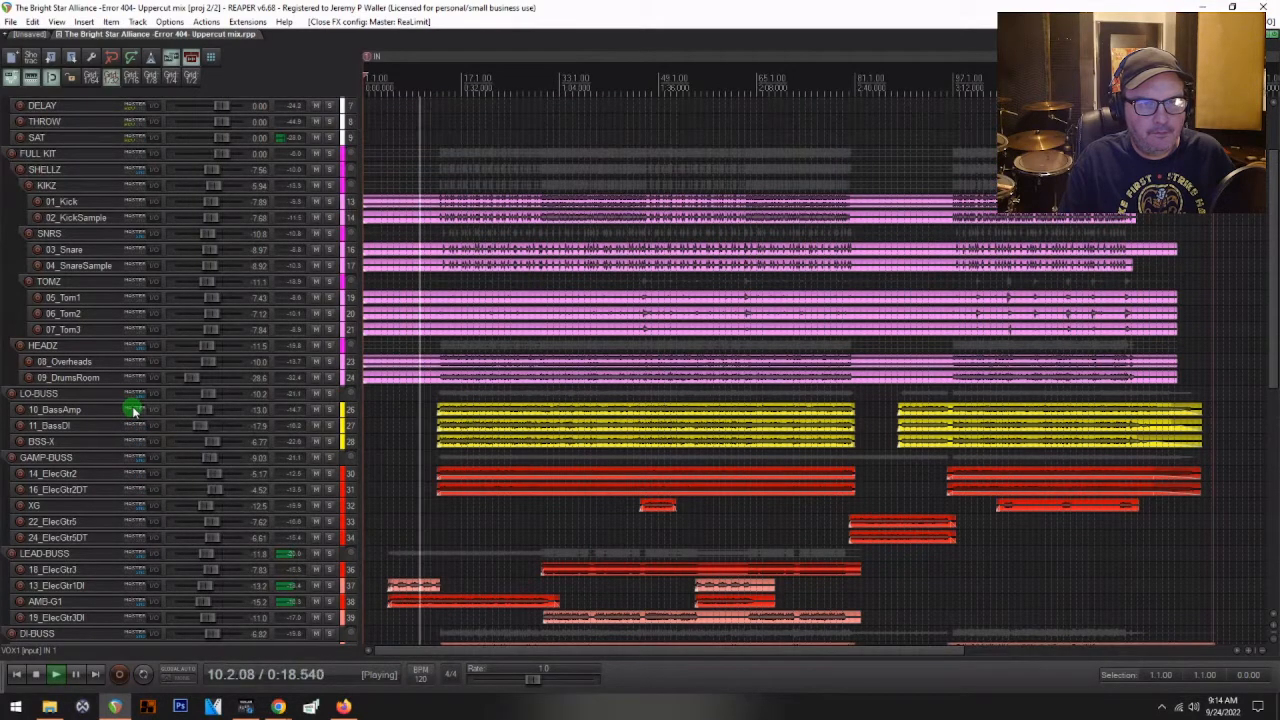
scroll(133, 410, up, 2)
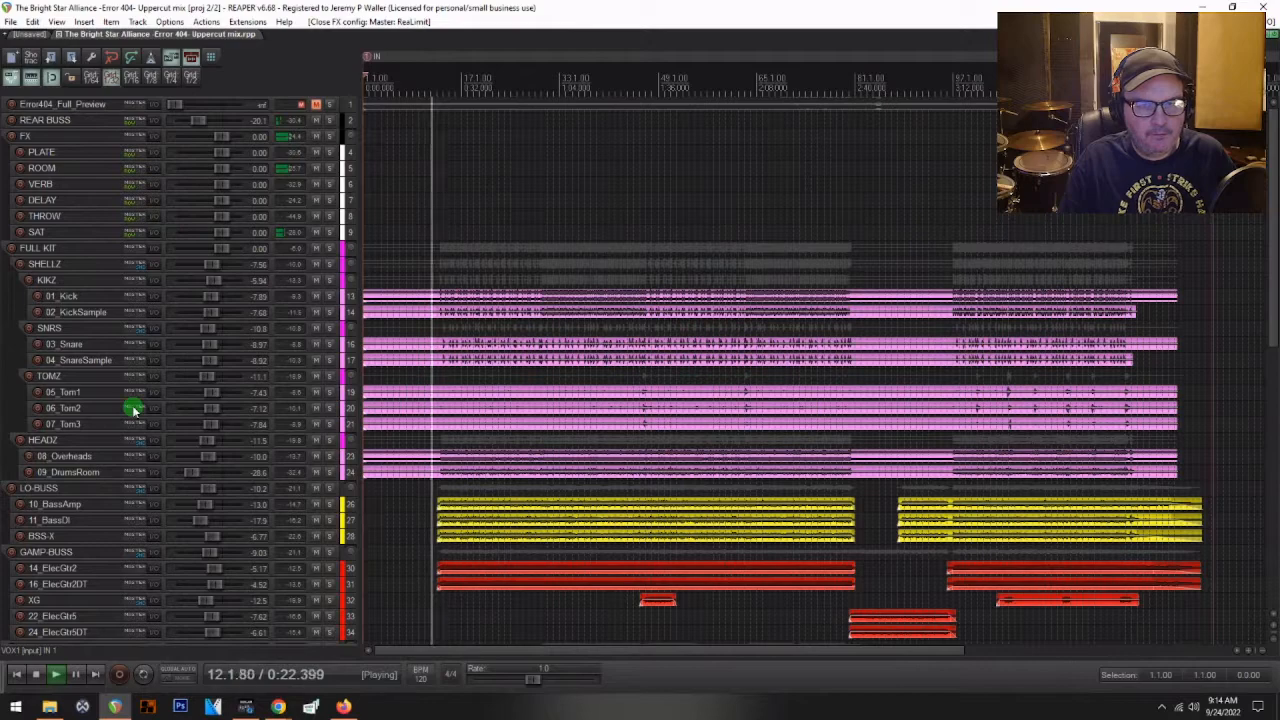
scroll(133, 410, down, 1)
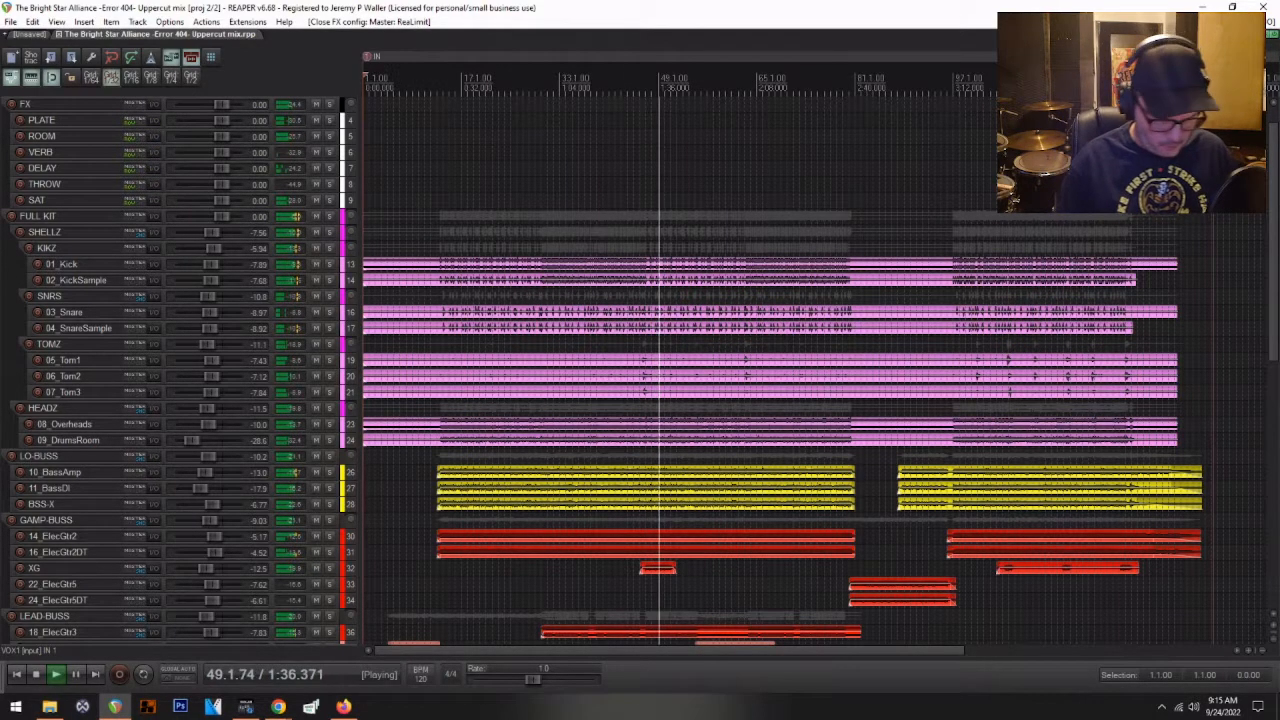
- Reopen the mixer and raise the LEAD-BUSS volume to -9.75 dB during playback
key(ctrl+m)
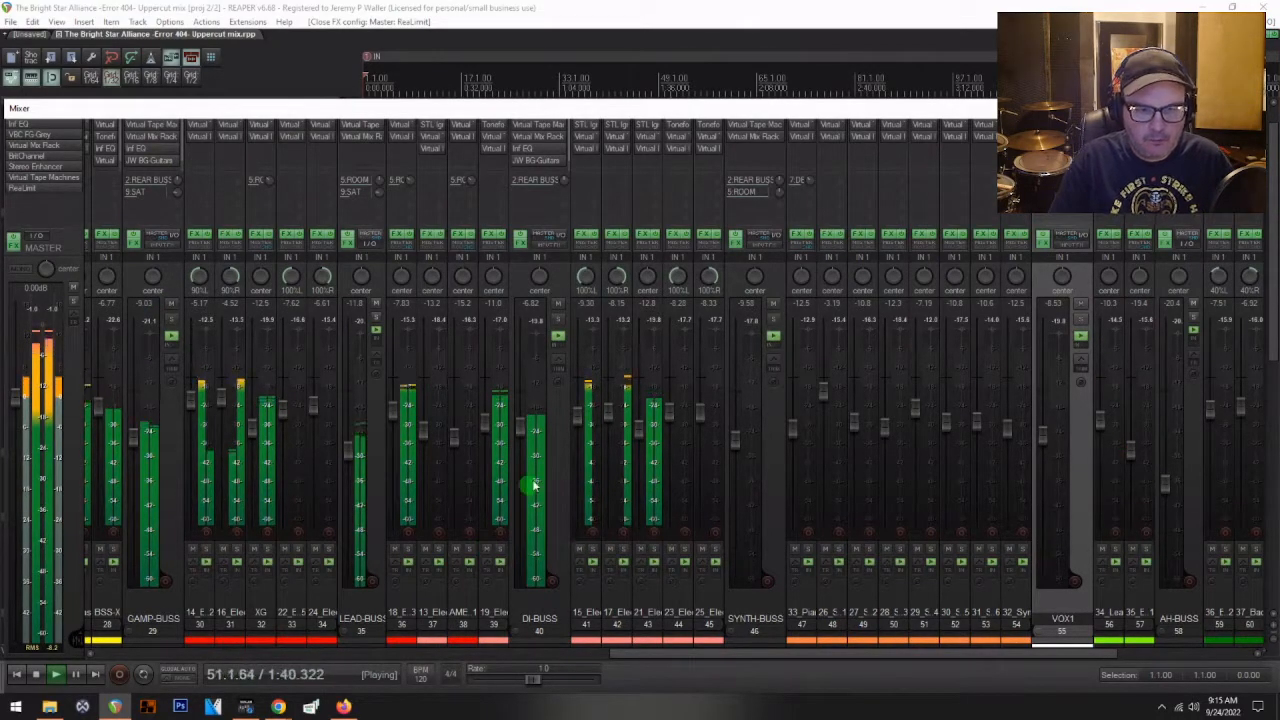
drag(349, 454, 350, 443)
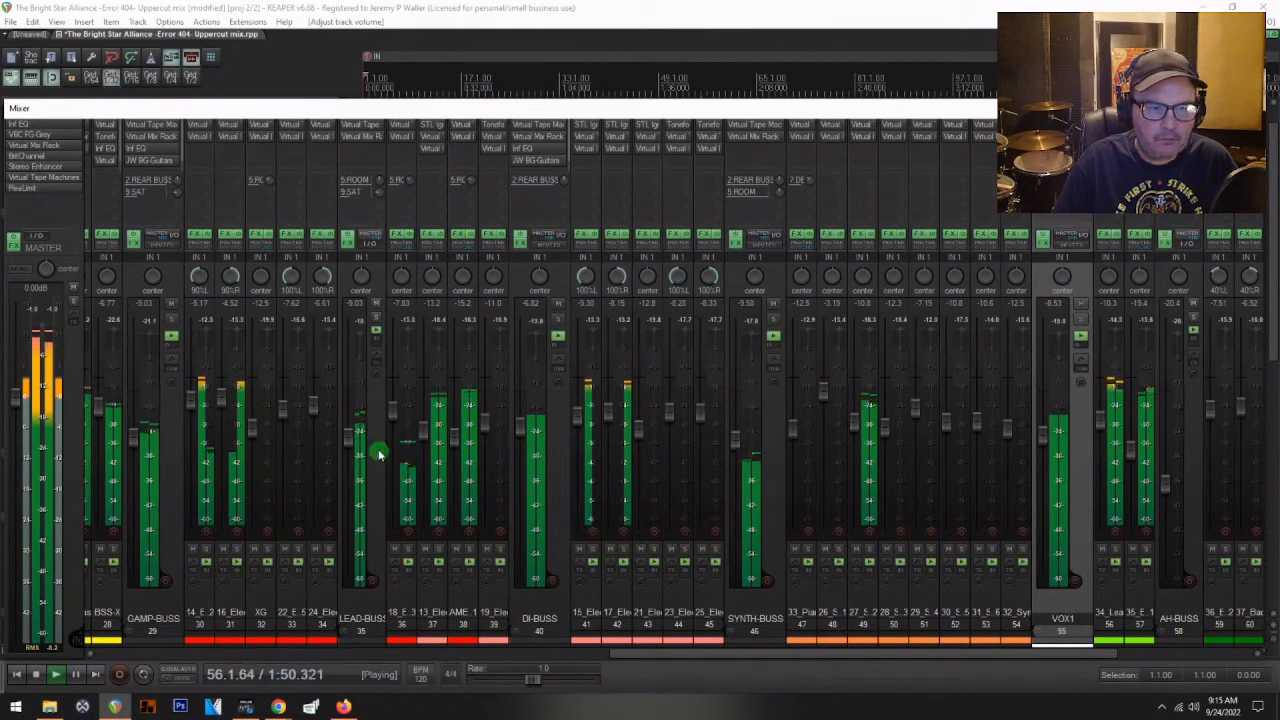
drag(347, 439, 348, 443)
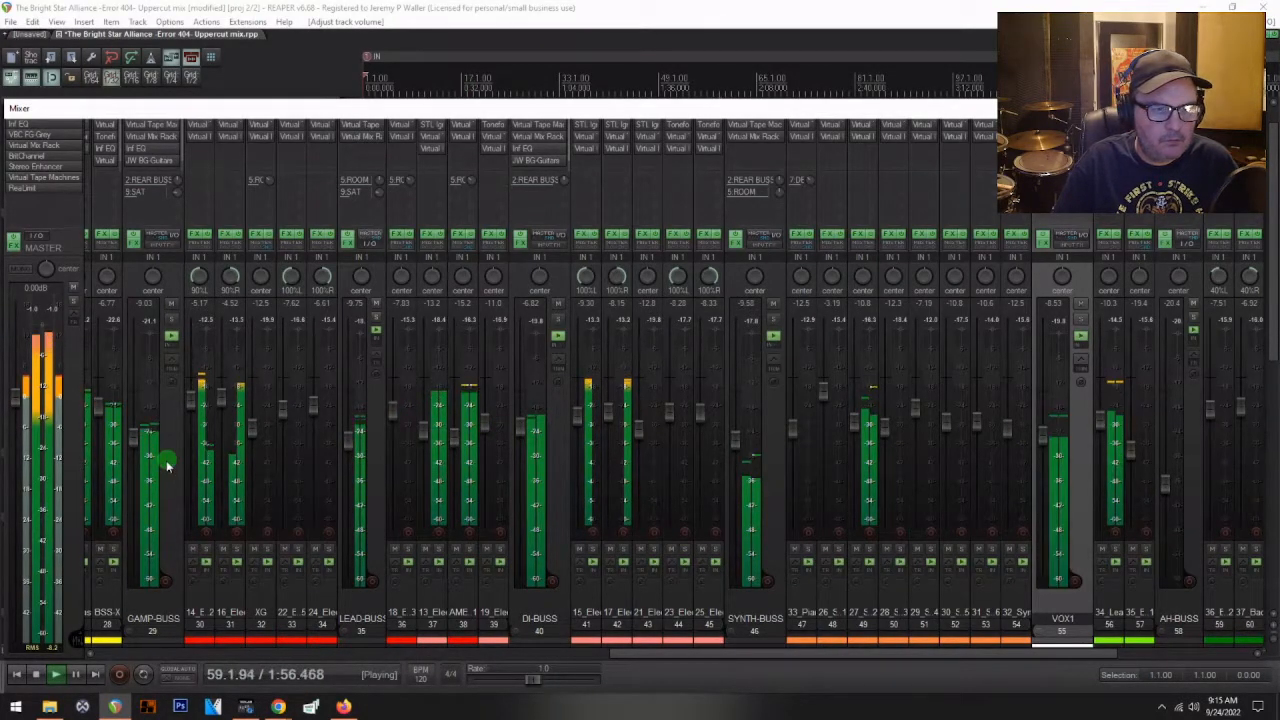
- Set the Loud slider of JW BG Bass on the LO-BUSS to -14.70 and close the plugin
scroll(166, 460, left, 5)
click(334, 150)
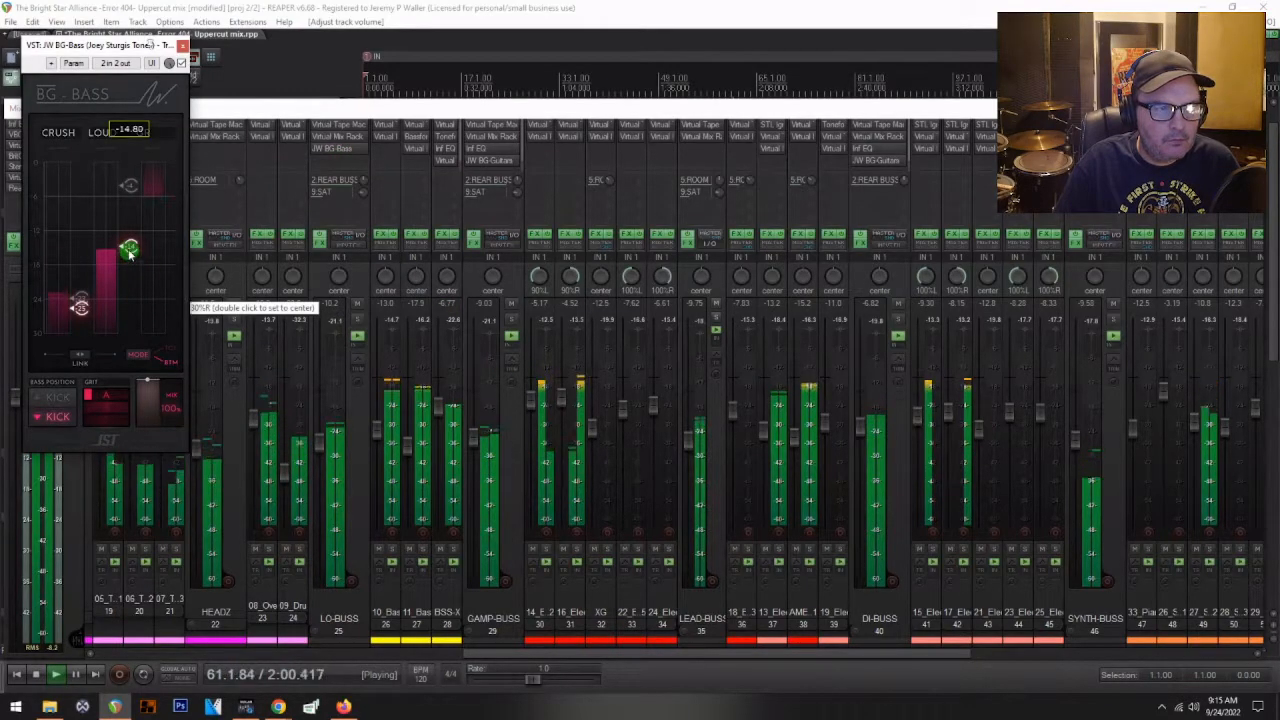
click(129, 252)
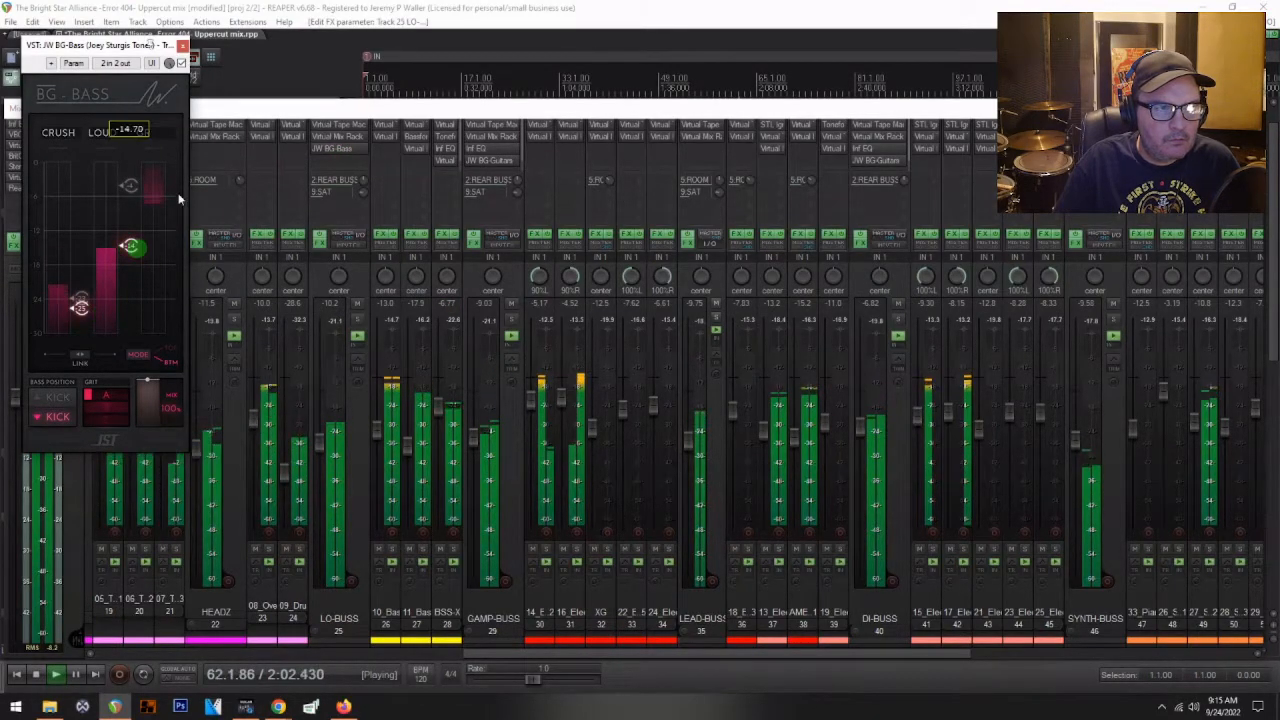
click(182, 45)
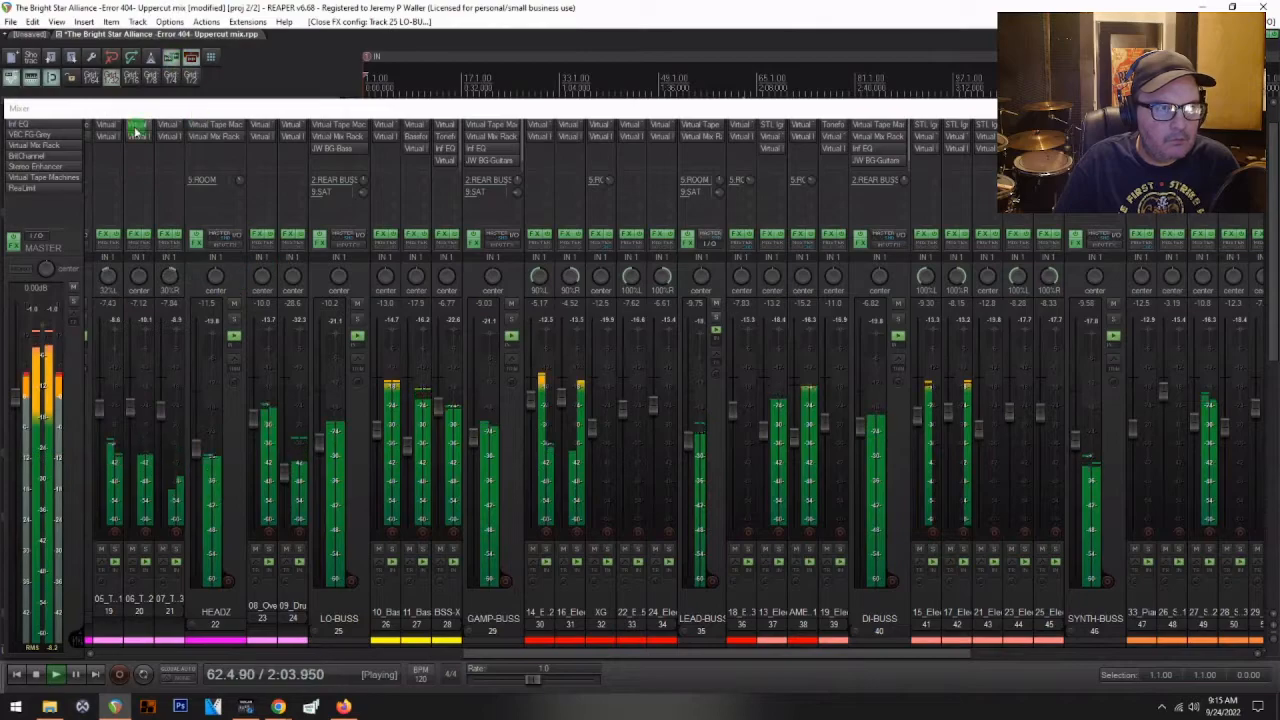
- Fine-tune the threshold of the FG-Grey compressor on the master track and compare it bypassed and active during playback
click(30, 134)
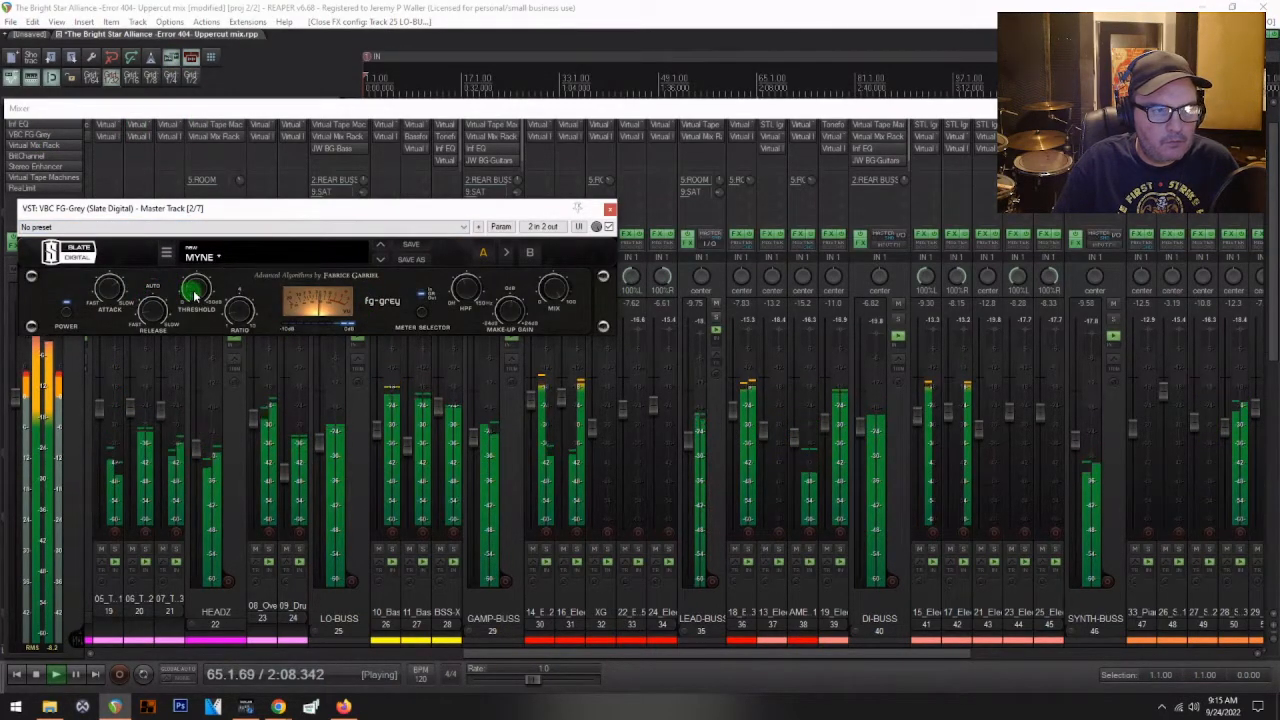
drag(197, 293, 201, 298)
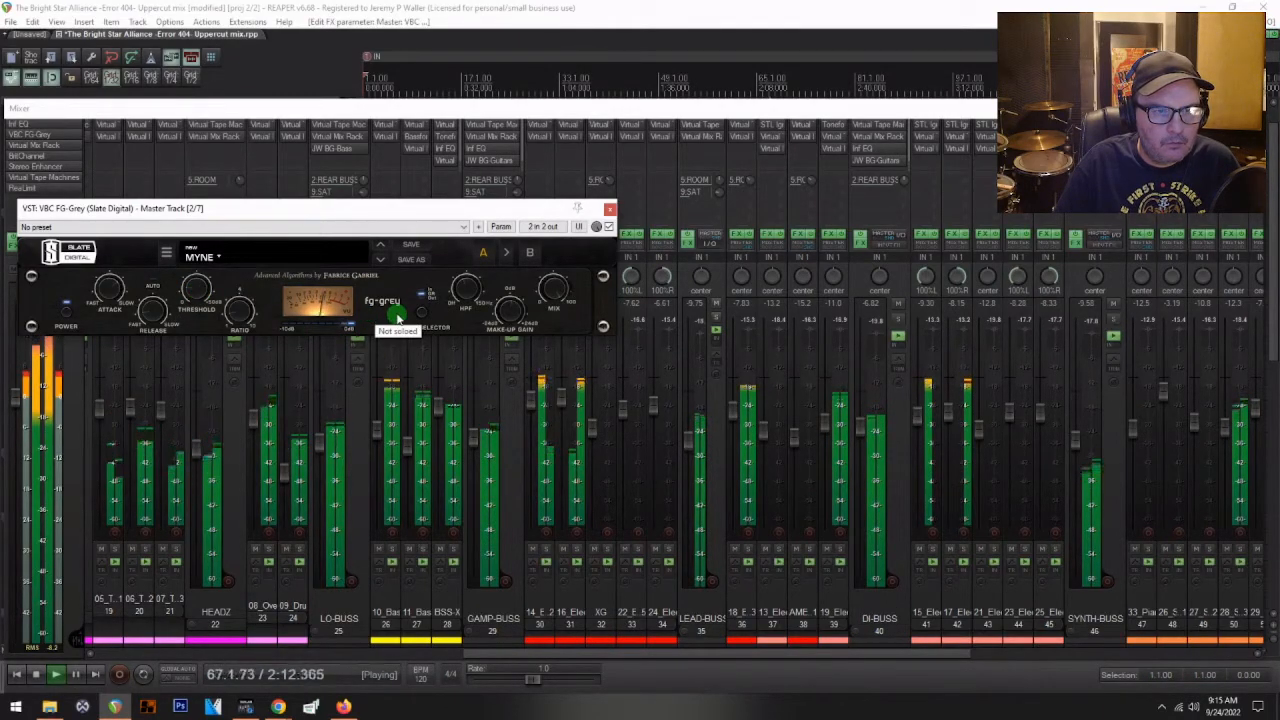
click(609, 227)
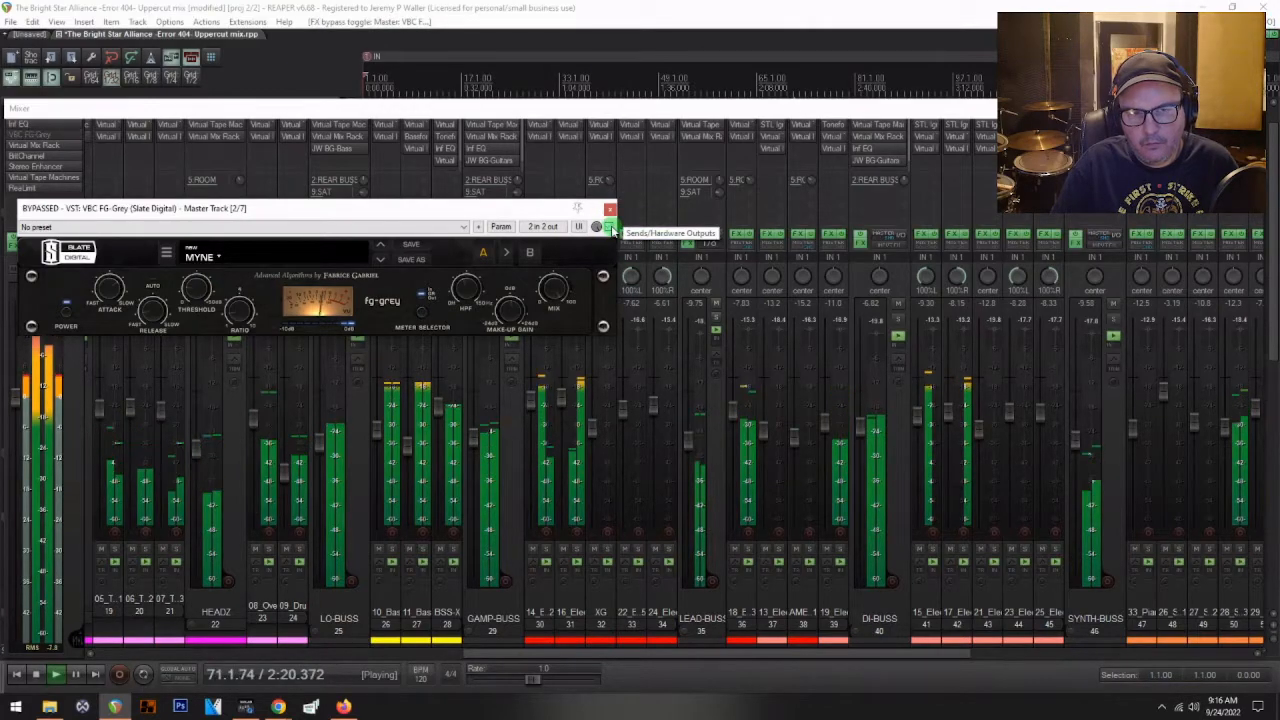
click(609, 227)
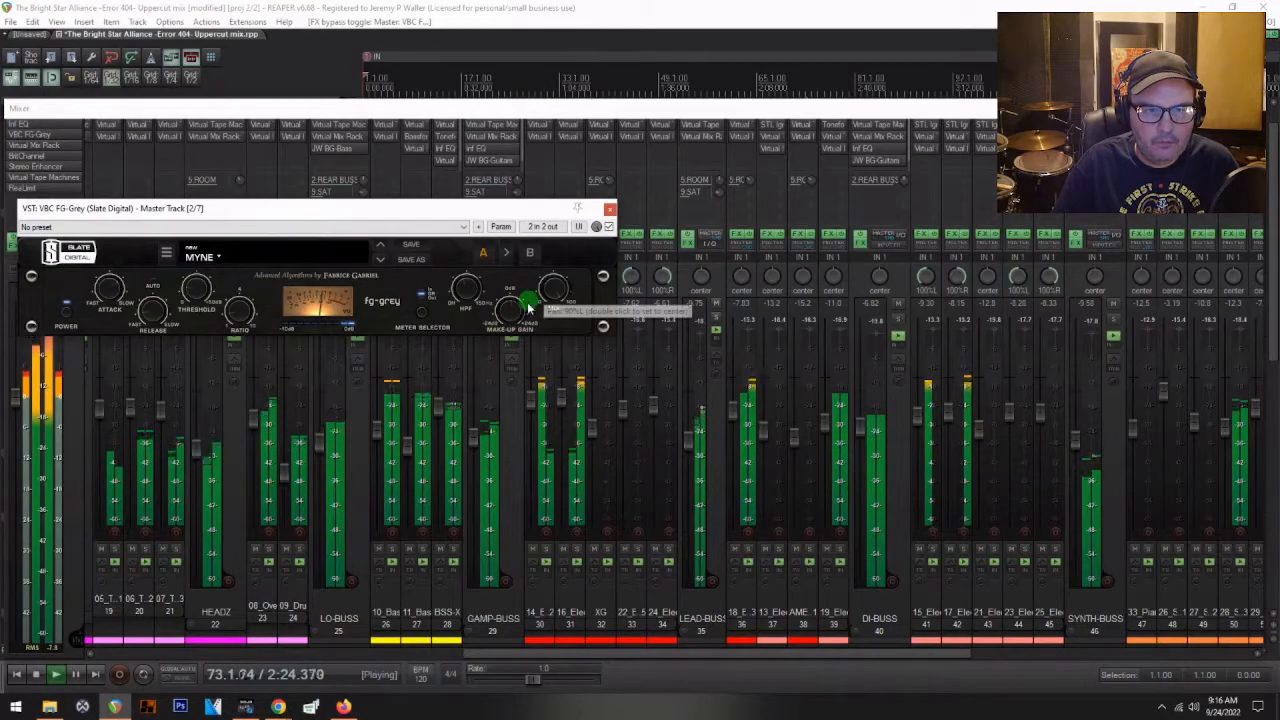
- Adjust the FG-Grey make-up gain, compare bypassed and compressed sound once more, and close the plugin
click(554, 316)
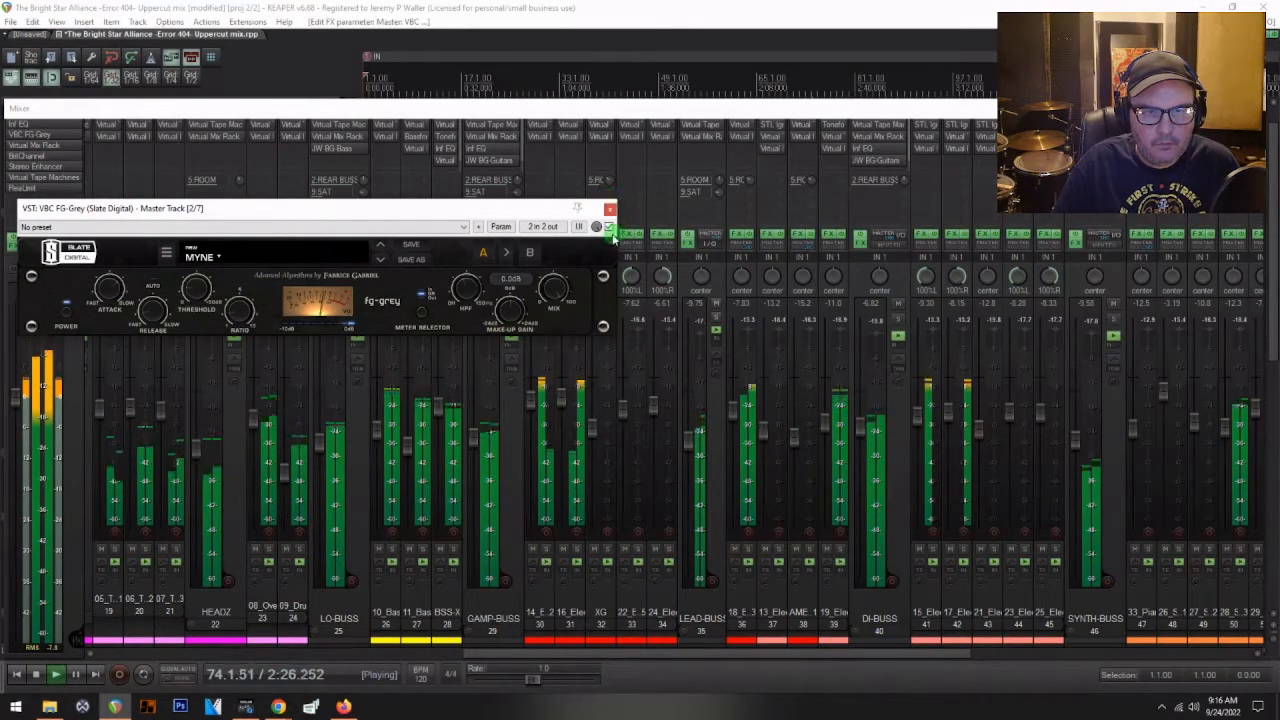
click(609, 228)
click(609, 228)
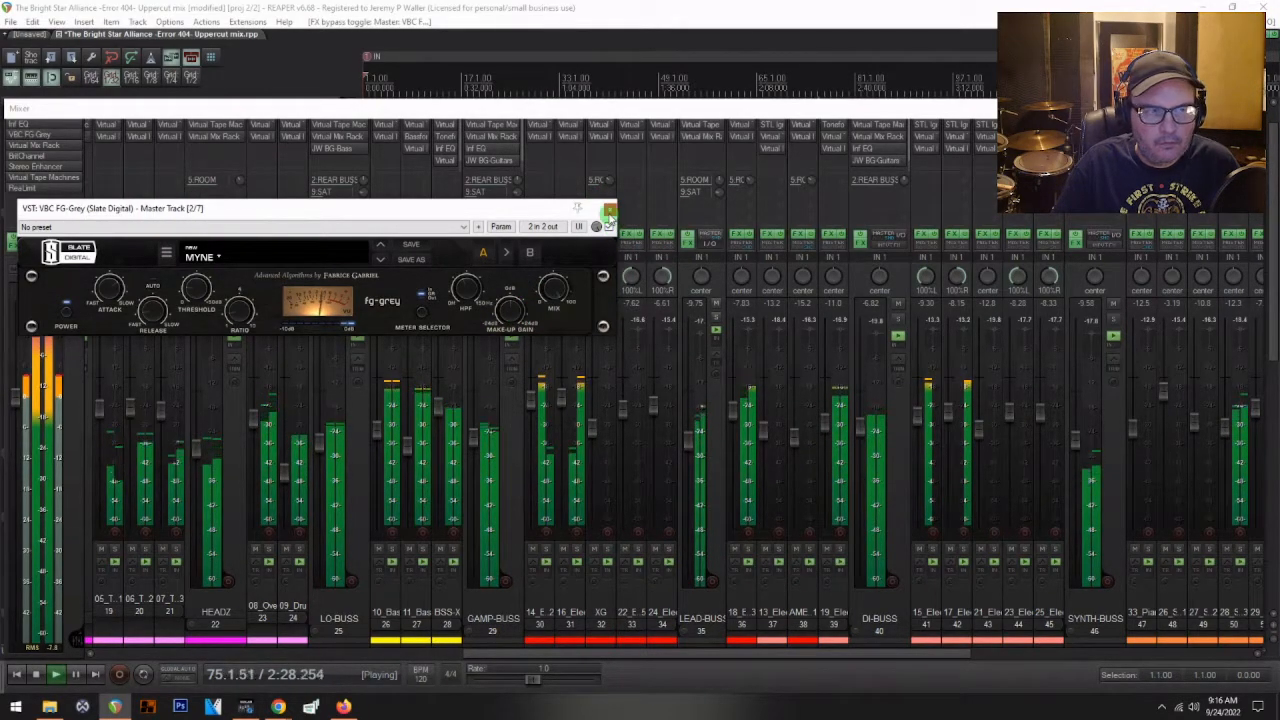
click(610, 208)
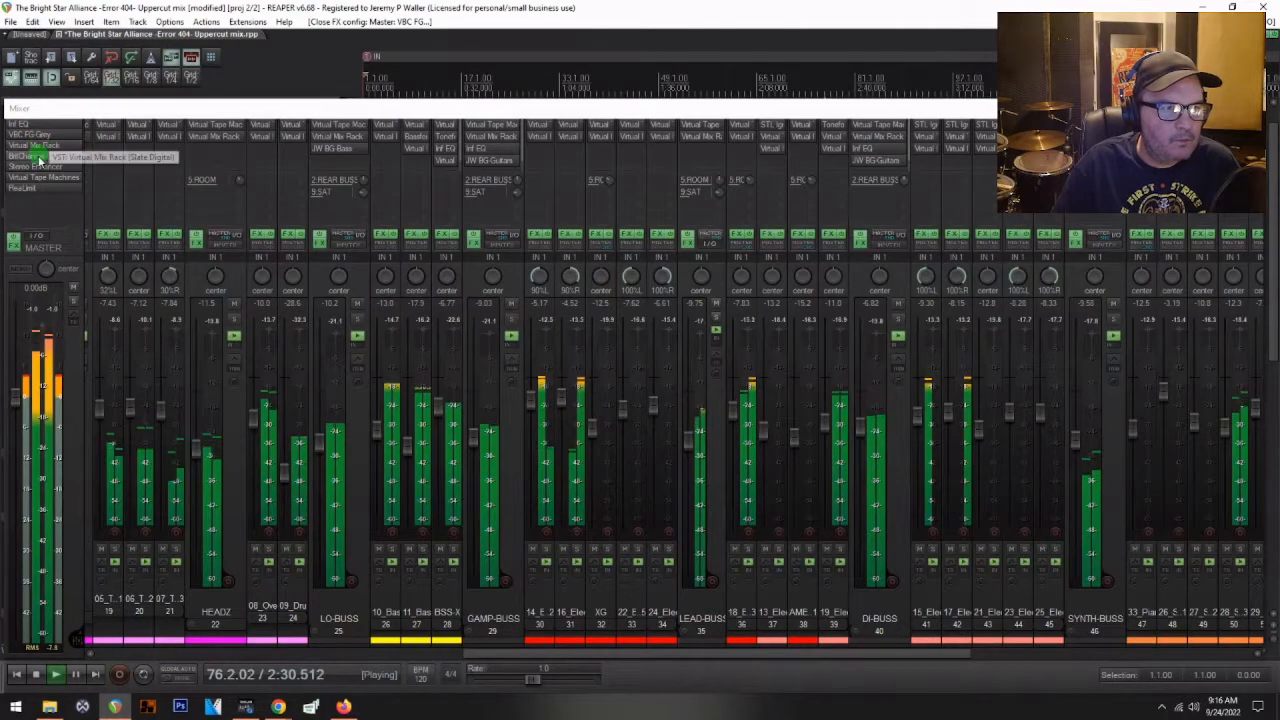
- Review the master track's Virtual Mix Rack modules through to the final Trimmer, and close the plugin
click(492, 124)
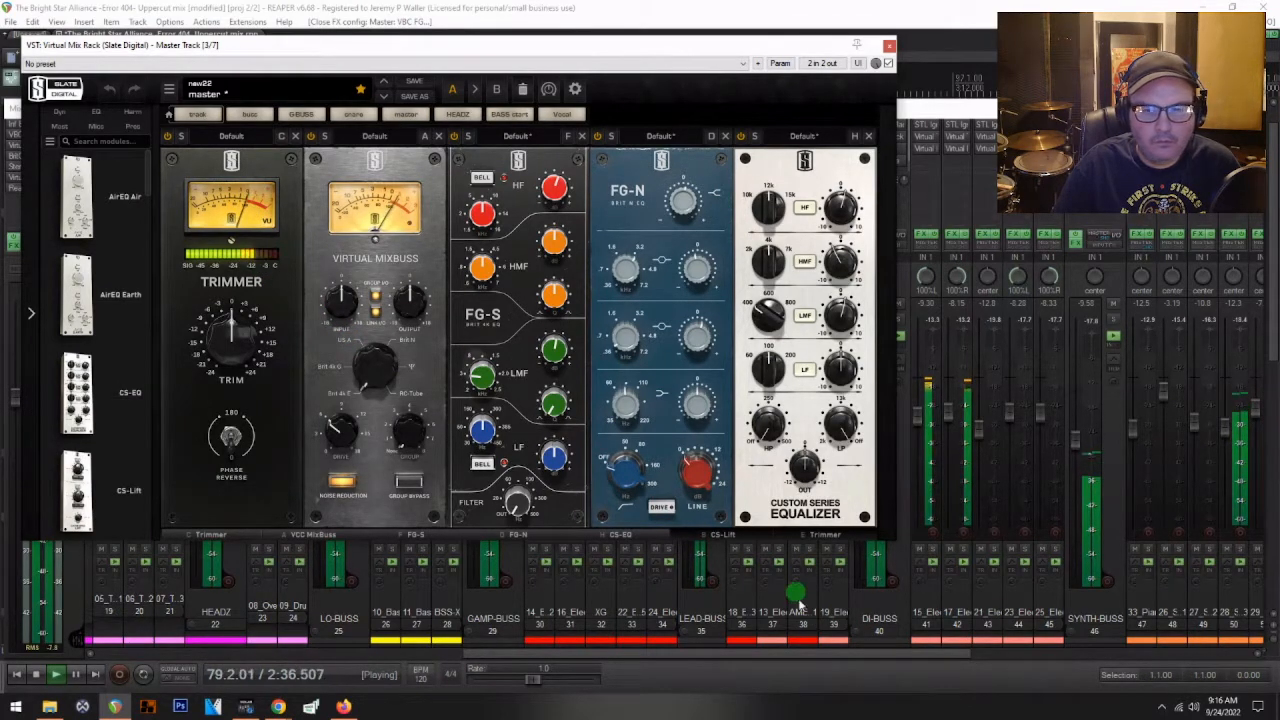
click(822, 535)
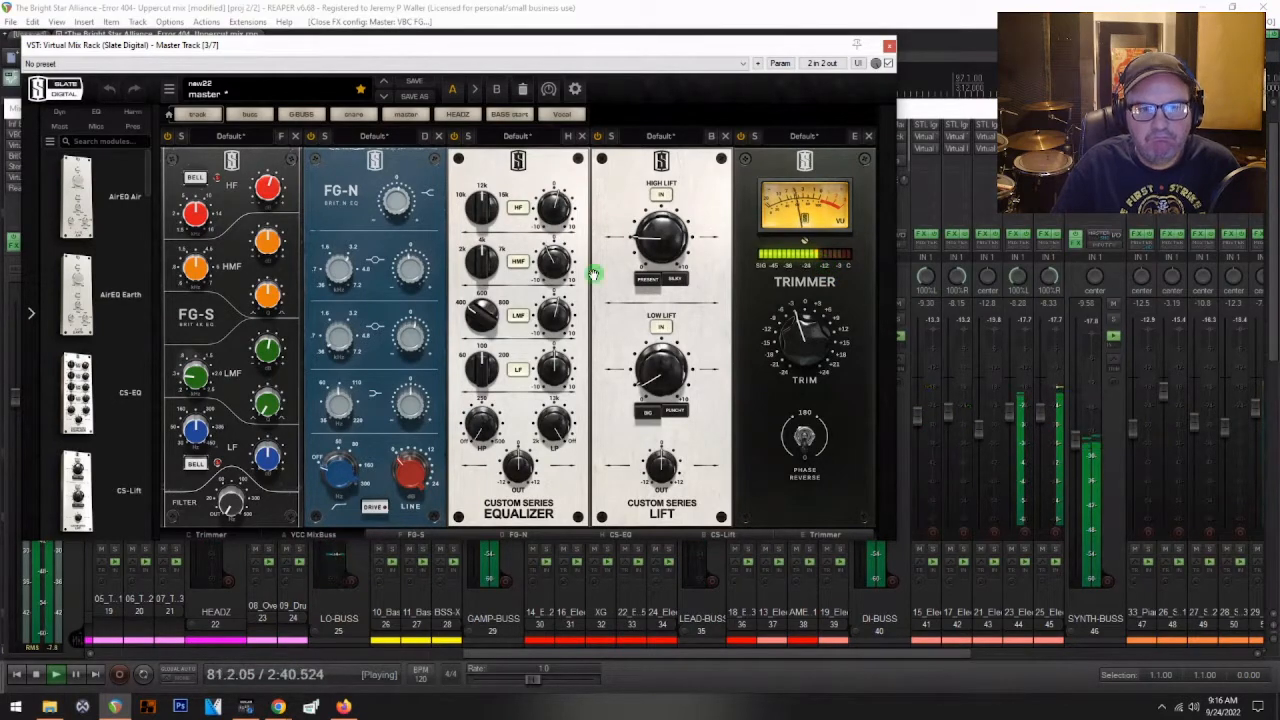
click(889, 47)
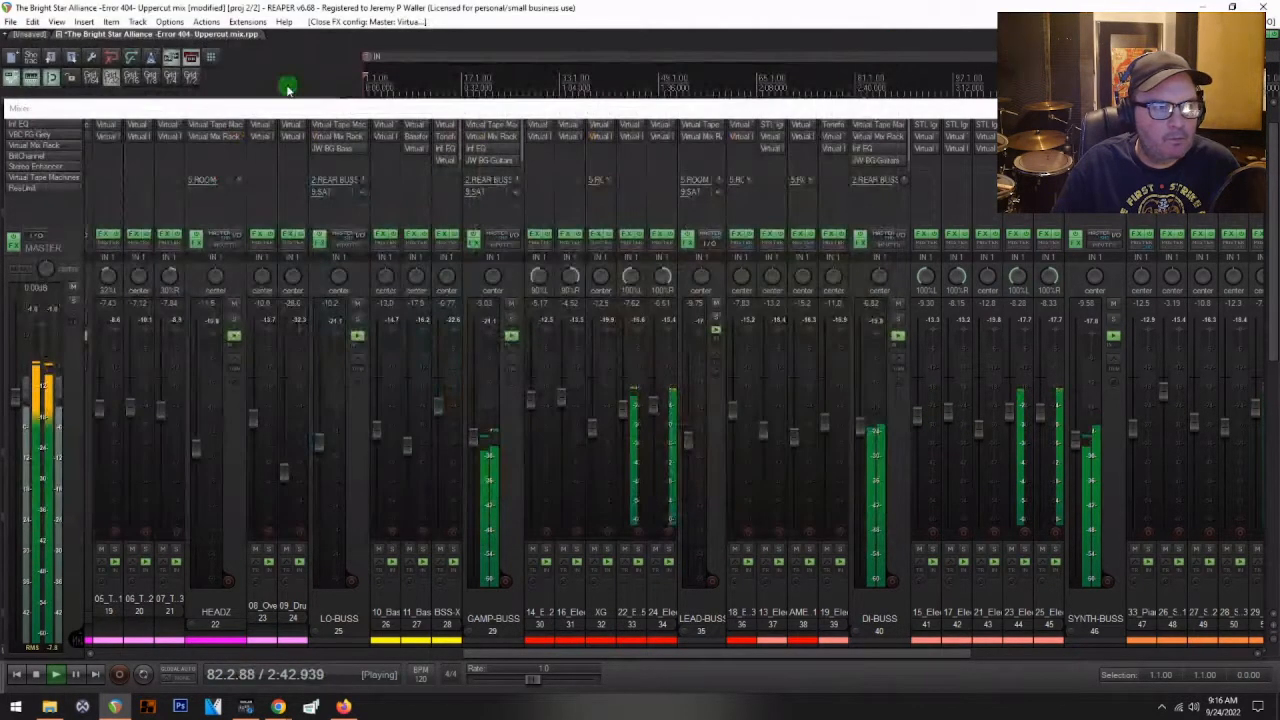
- Check the EQ, gain and trim settings of BritChannel on the master track, and close the plugin
click(28, 156)
click(532, 218)
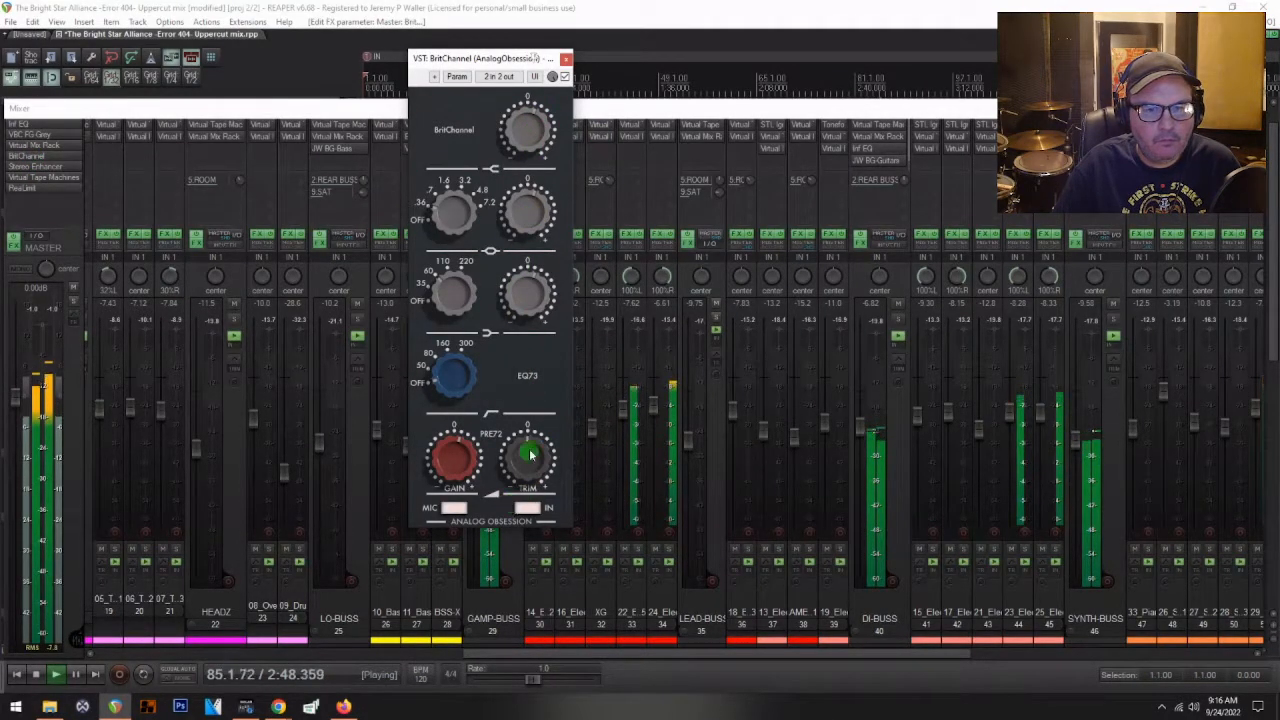
click(566, 57)
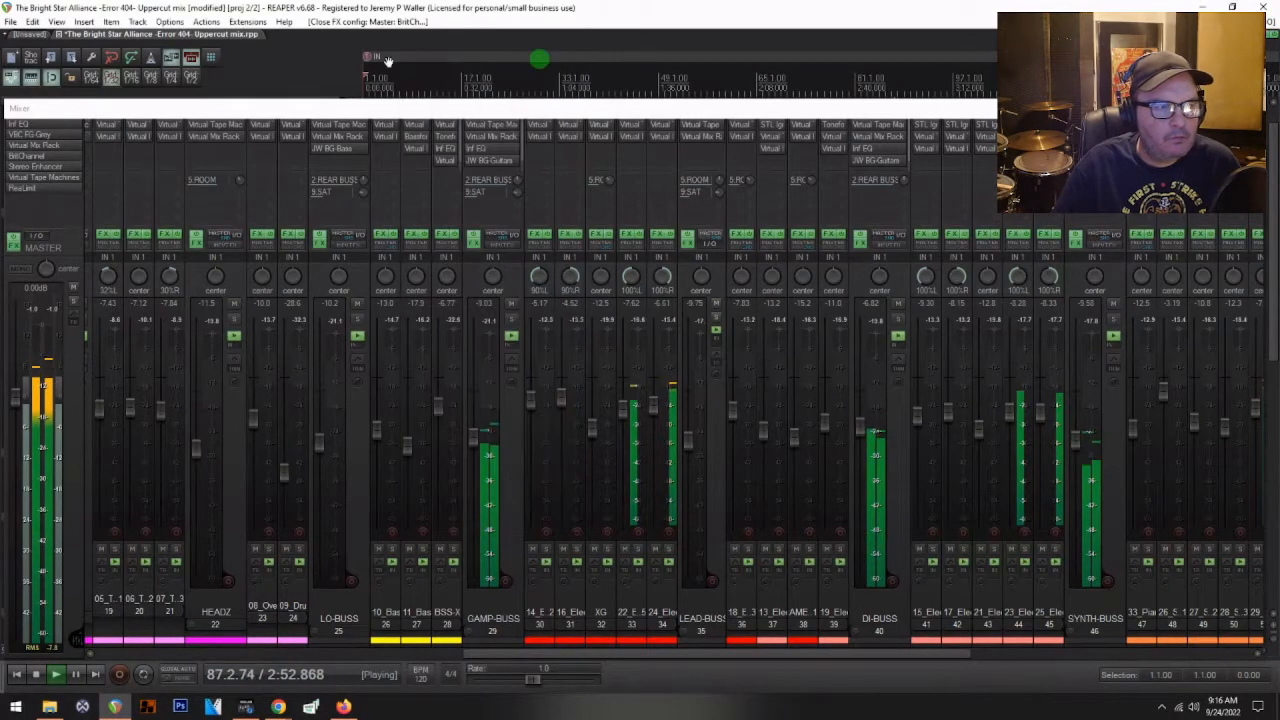
- Compare the master track's Stereo Enhancer bypassed and active during playback, leave it enabled and close it
click(40, 170)
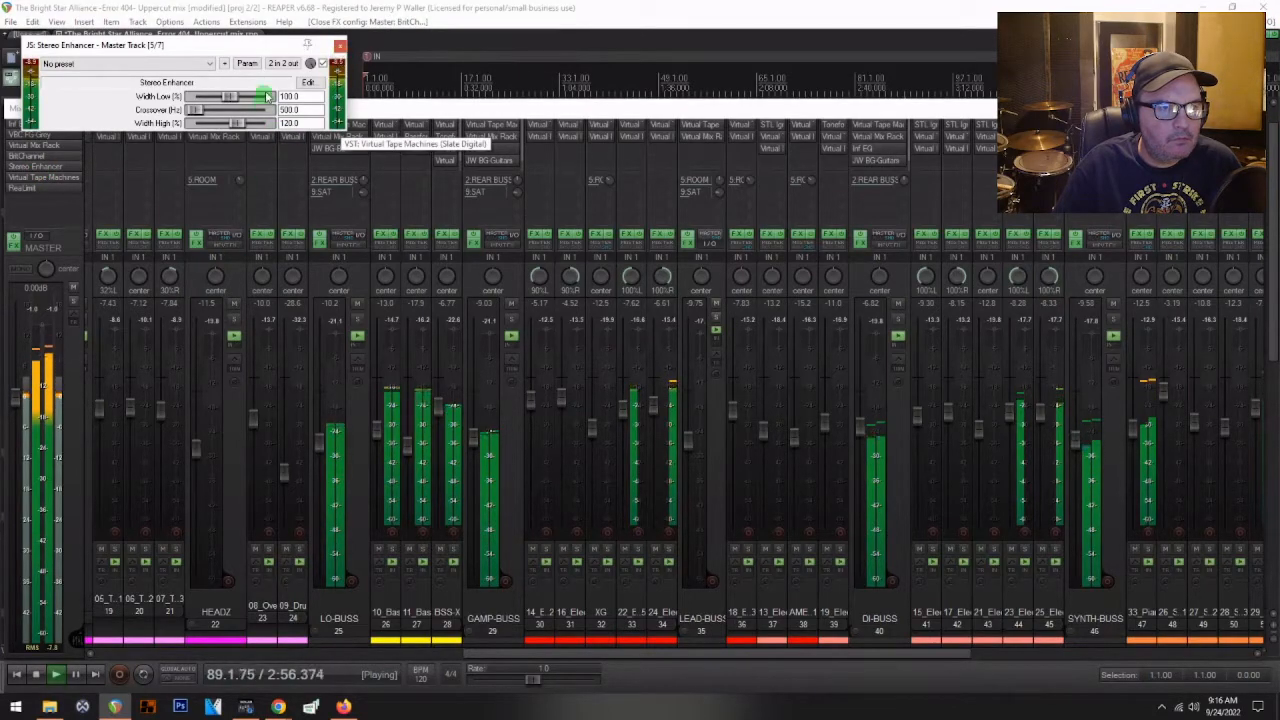
click(322, 63)
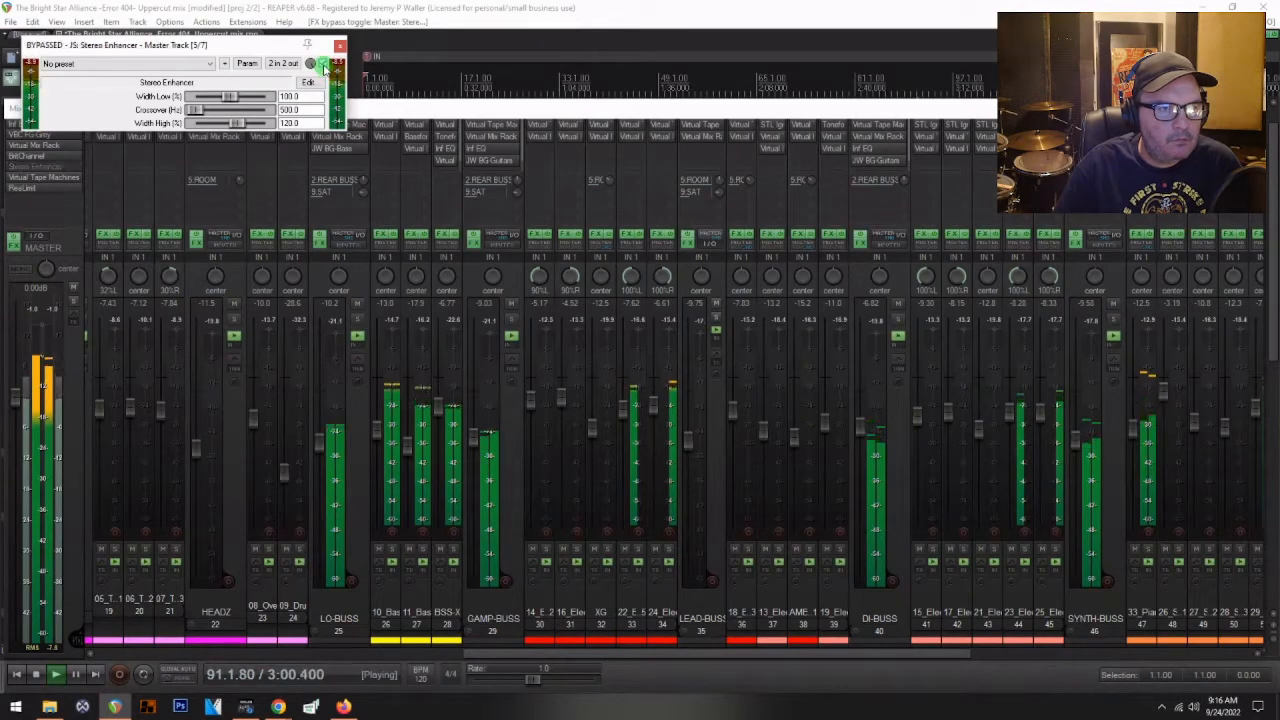
click(322, 63)
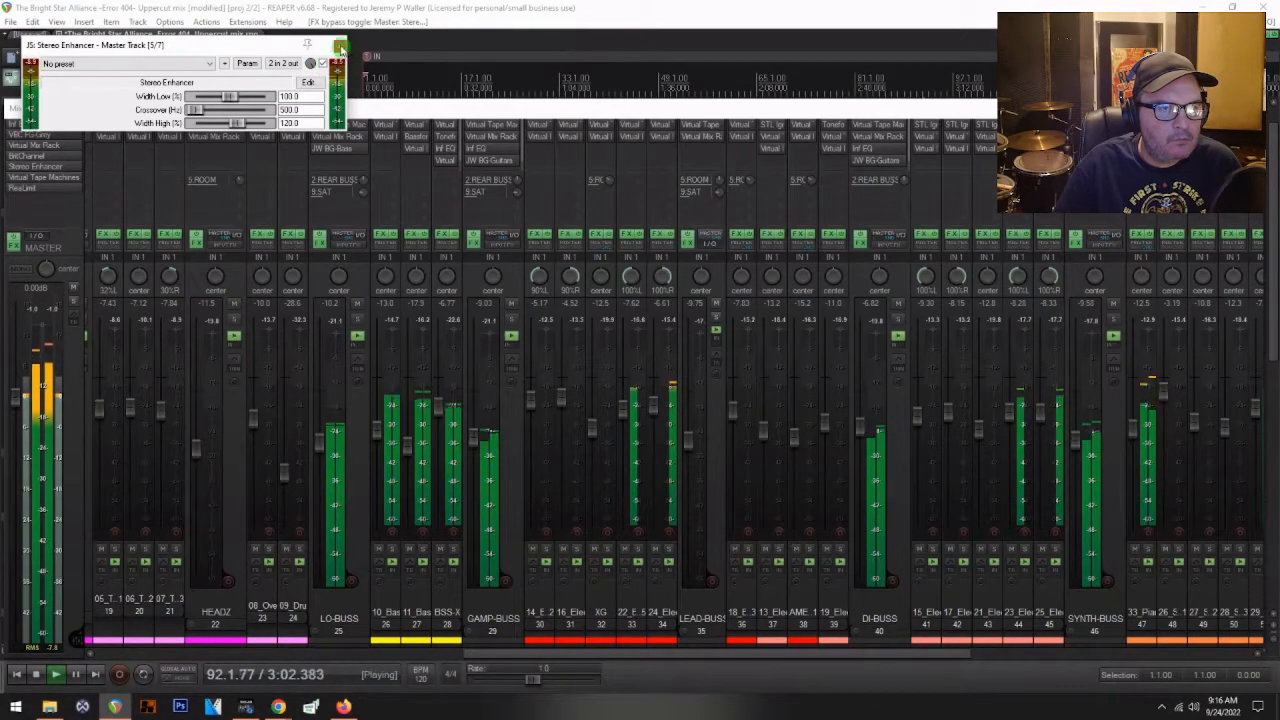
click(341, 46)
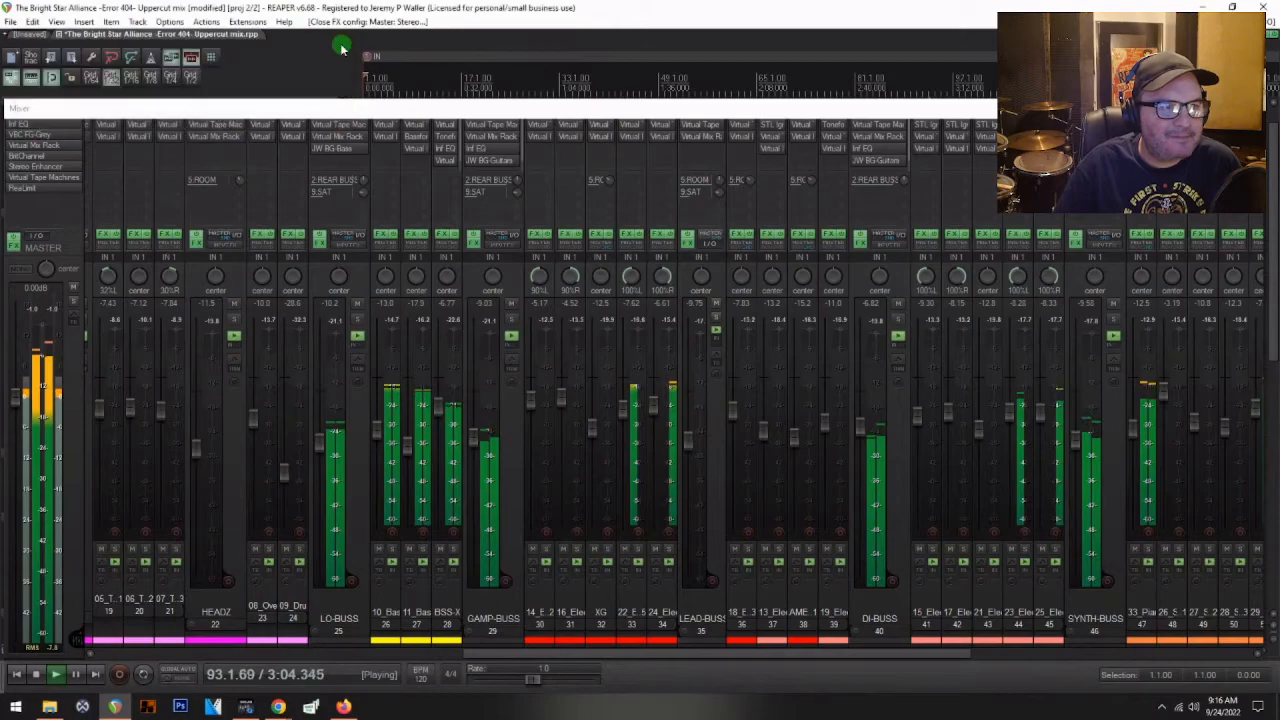
- Check the Virtual Tape Machines settings and the ReaLimit gain reduction on the master track, closing each plugin
click(40, 178)
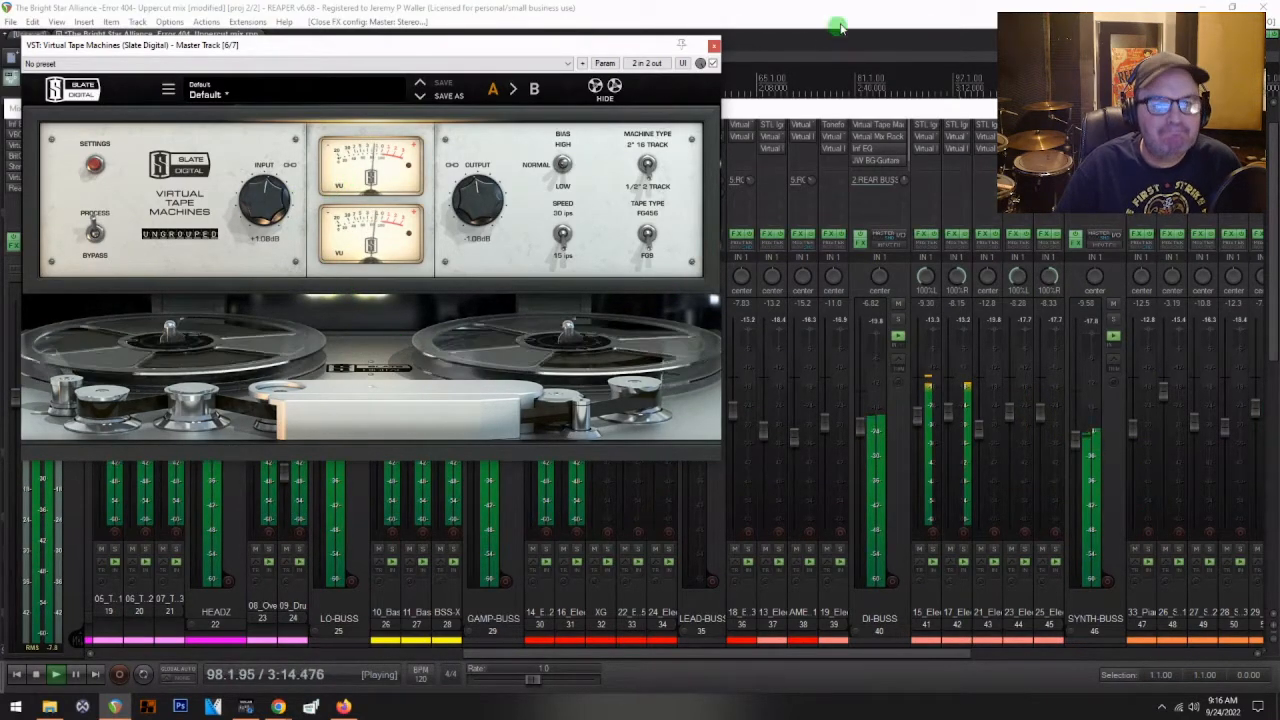
click(714, 46)
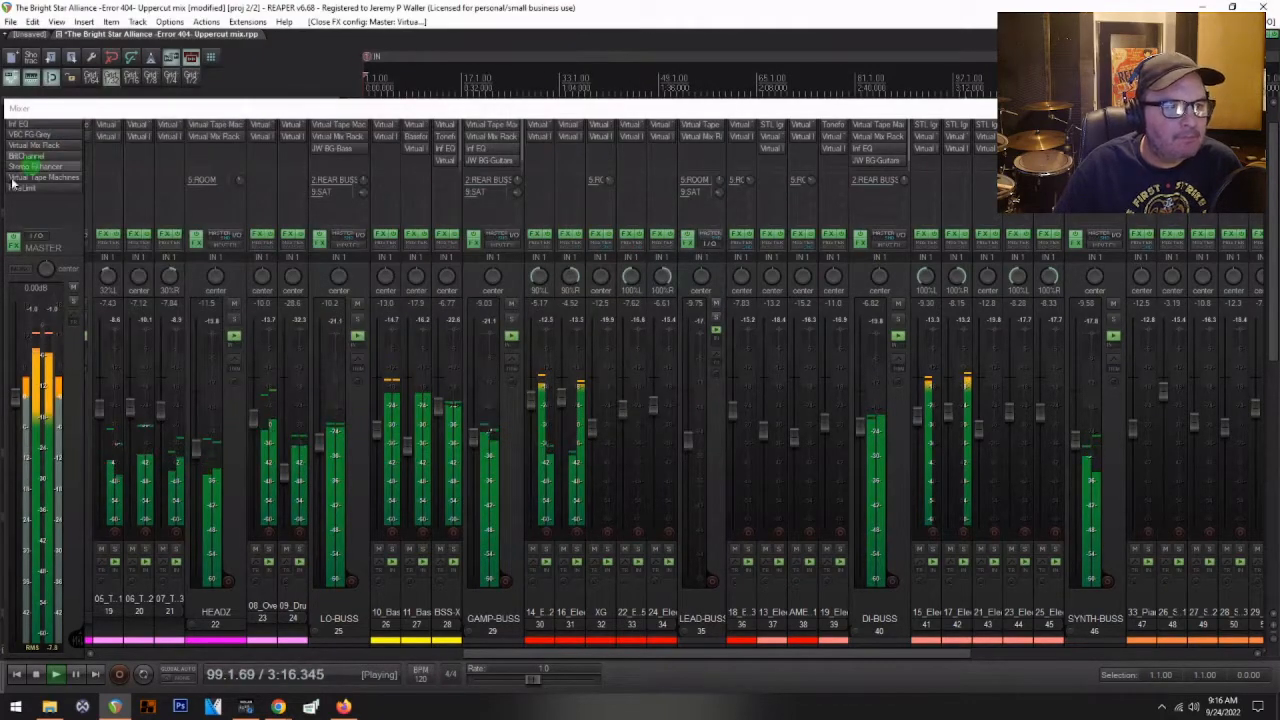
click(22, 187)
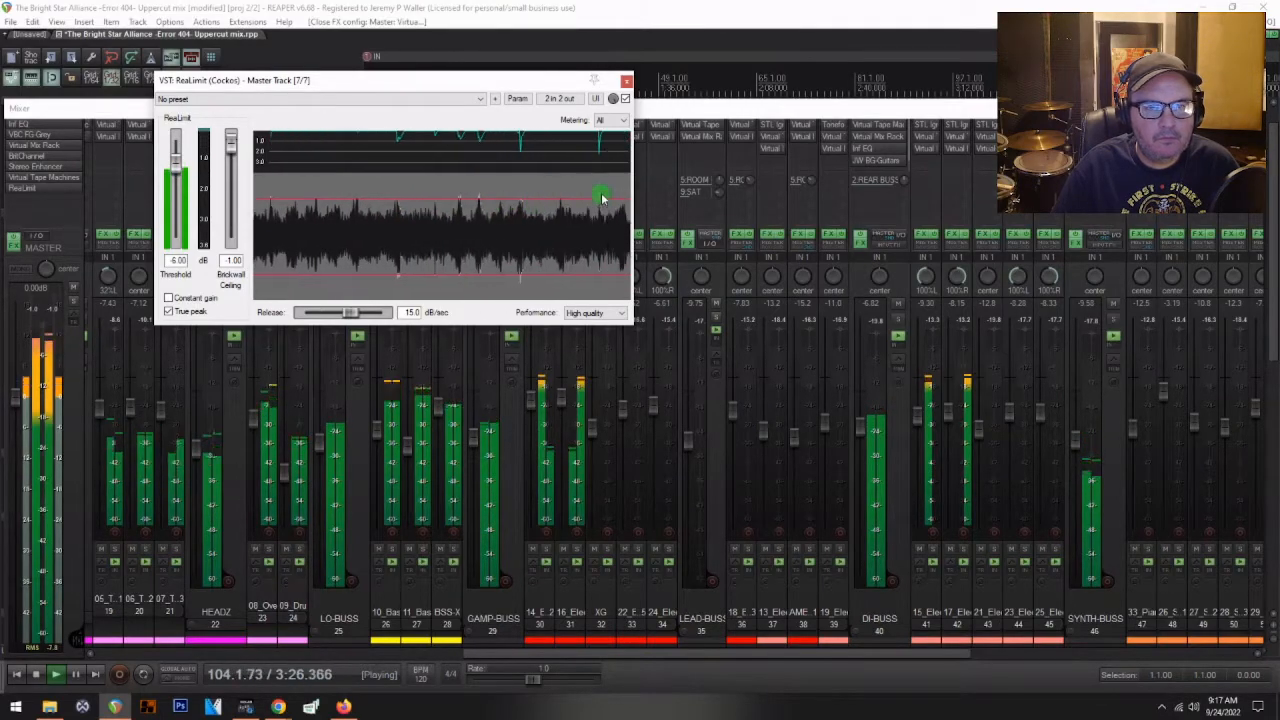
click(627, 82)
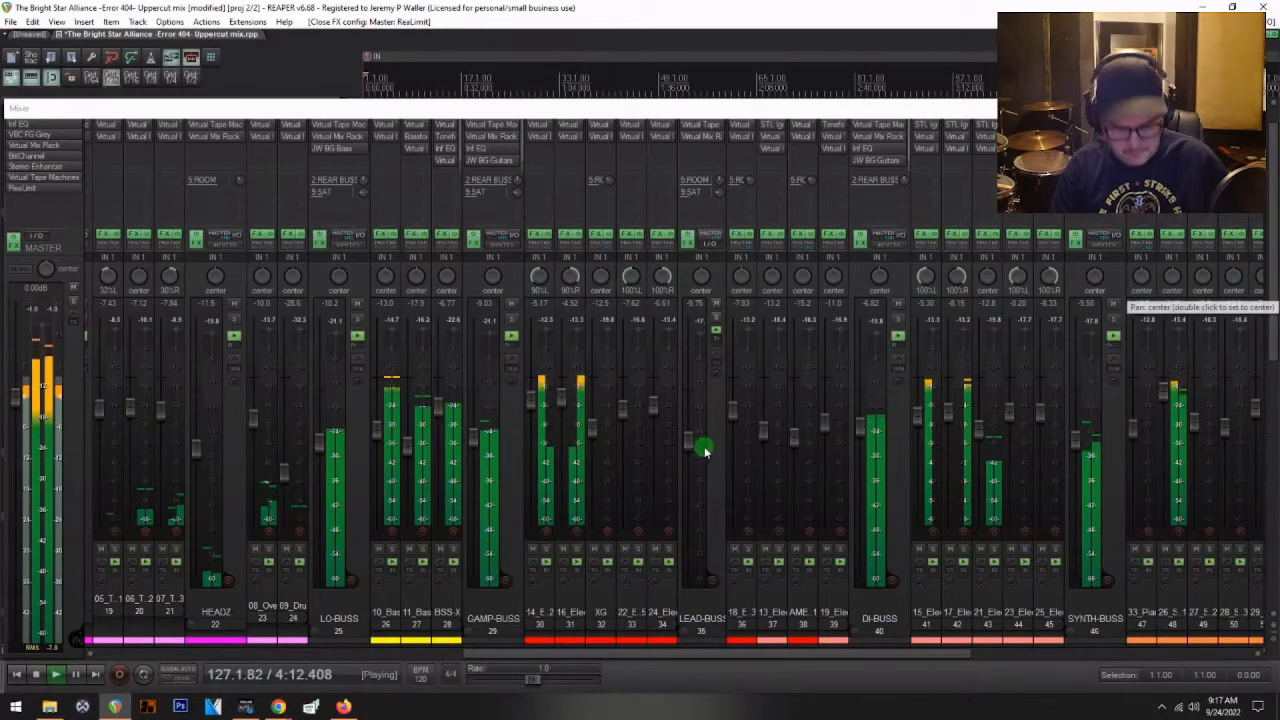
- Hide the mixer and look over the arrangement from the drums down to the backing vocals as the song's ending plays
key(ctrl+m)
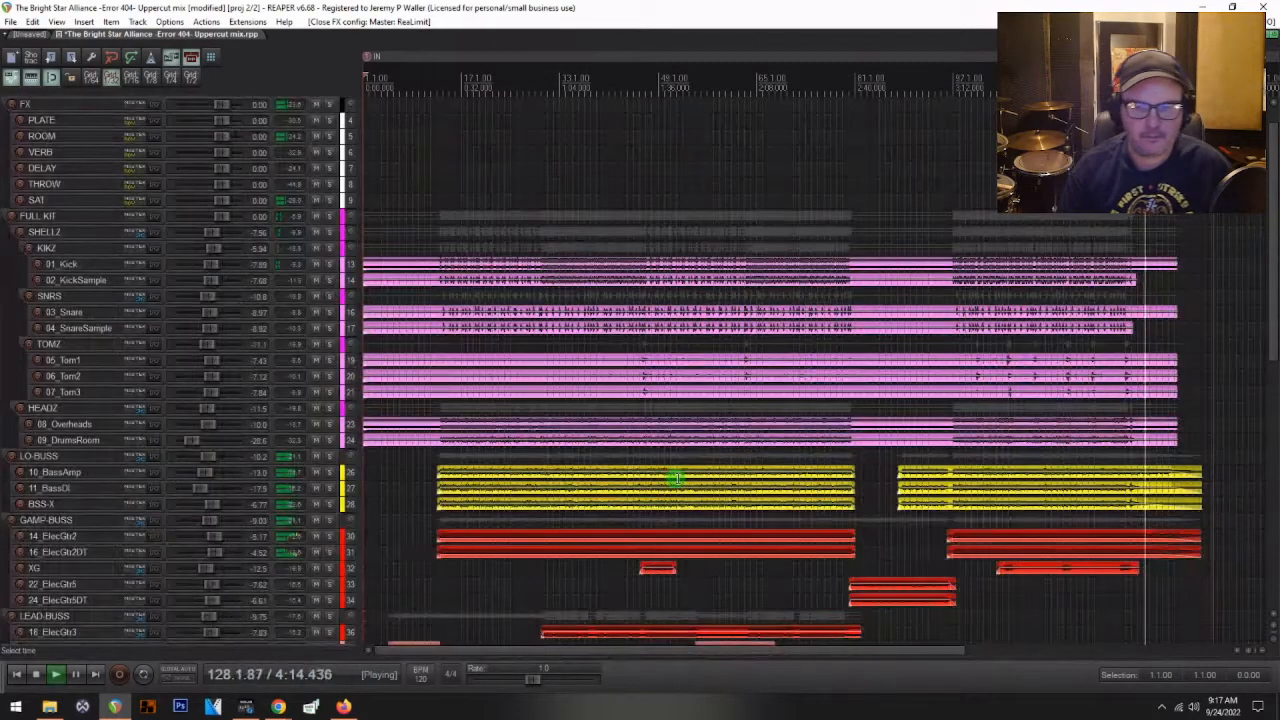
scroll(643, 440, down, 6)
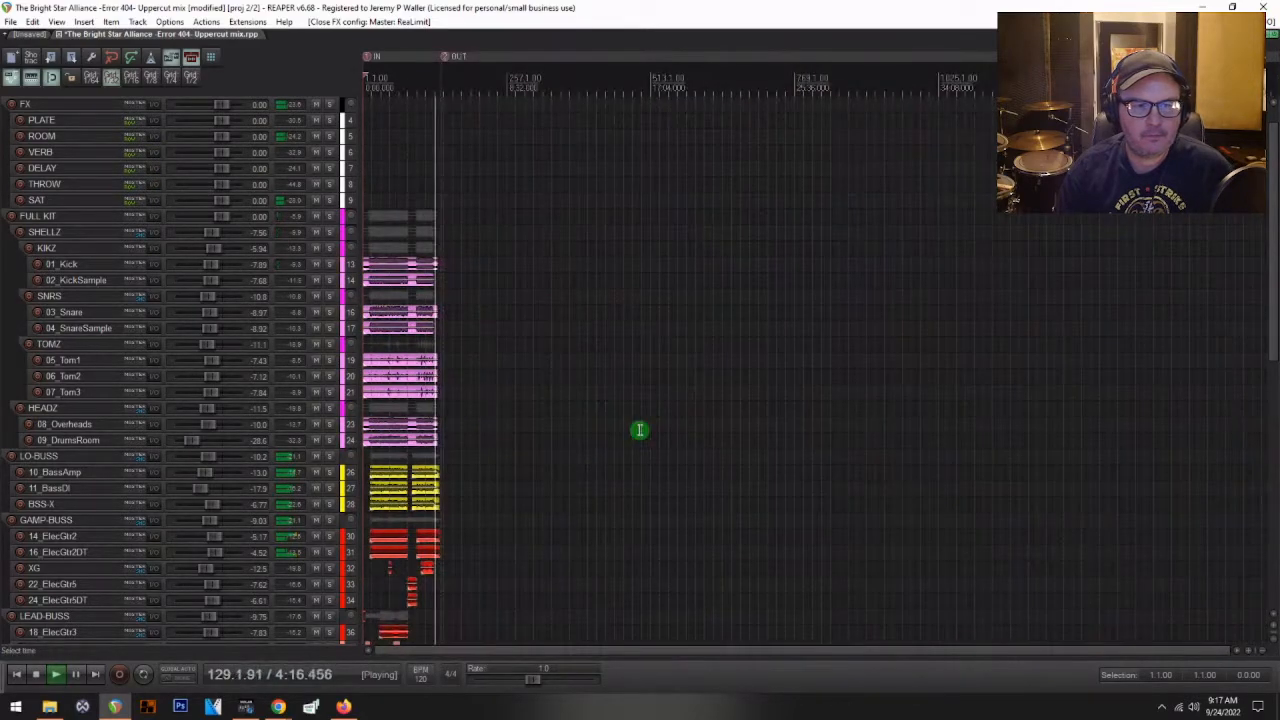
scroll(412, 365, up, 3)
scroll(412, 365, up, 3)
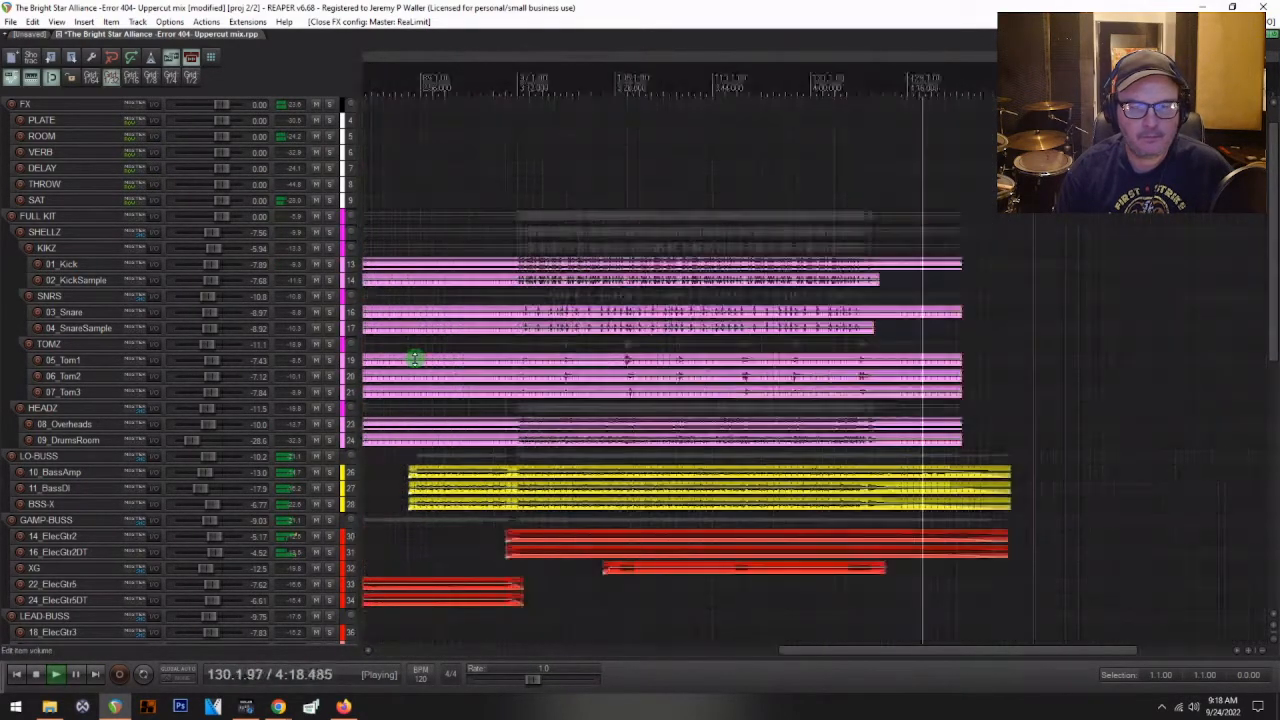
drag(847, 653, 538, 537)
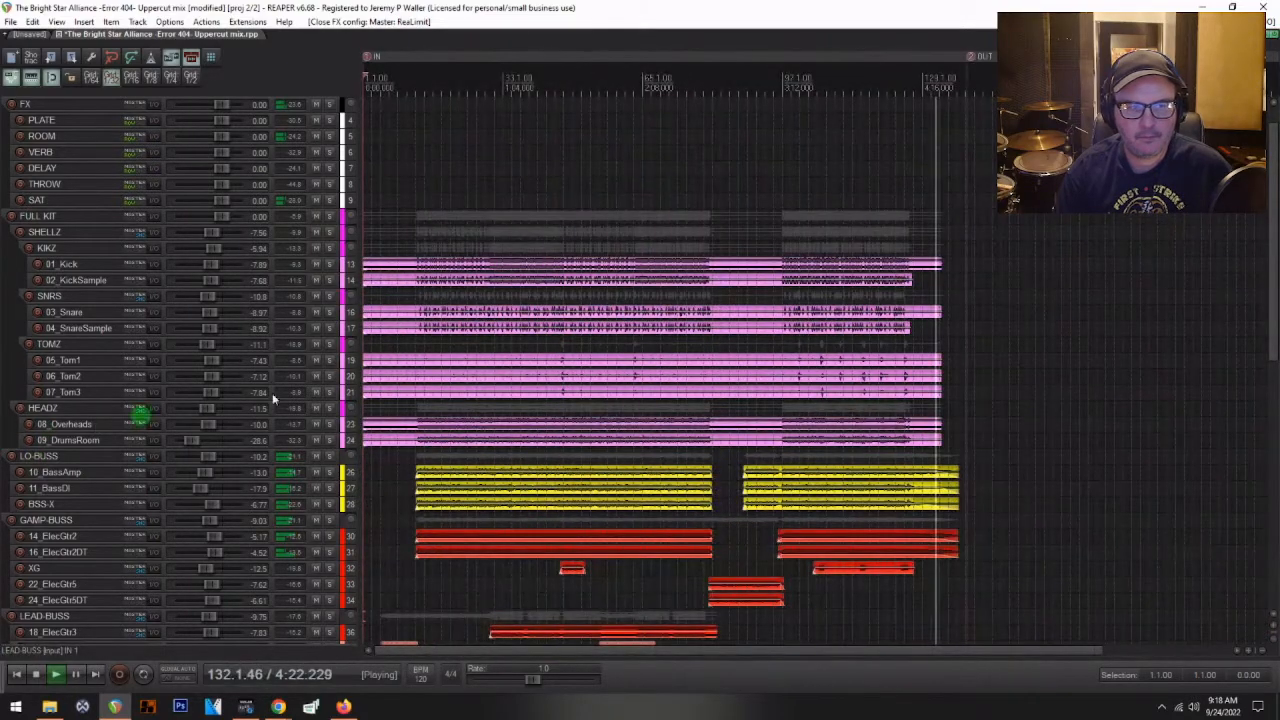
scroll(60, 392, down, 5)
scroll(60, 392, down, 8)
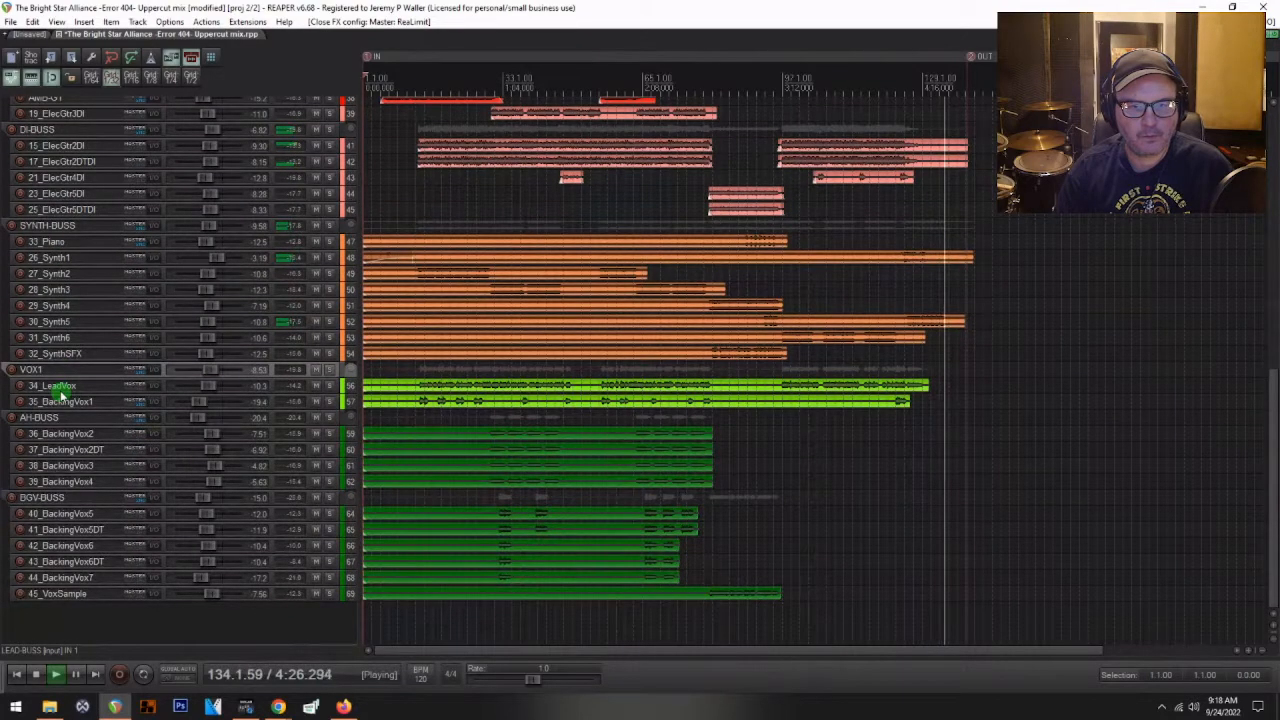
scroll(256, 417, down, 1)
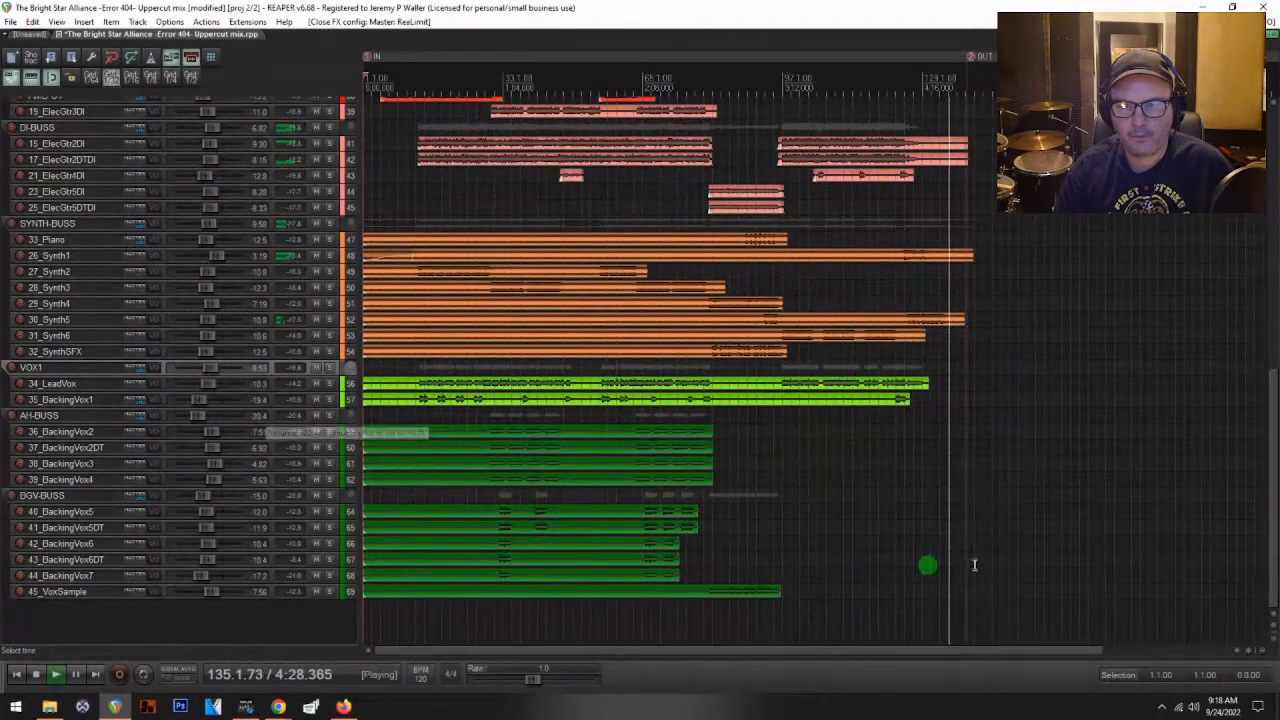
scroll(960, 500, up, 3)
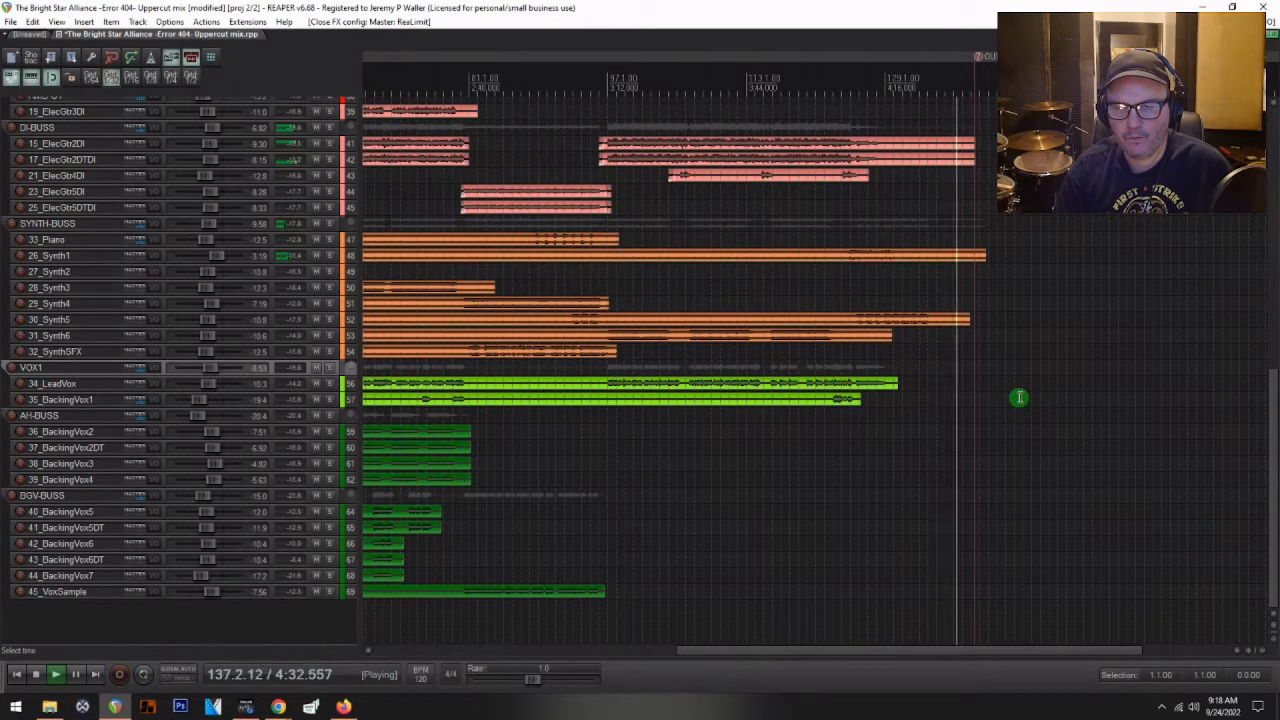
- Stop playback at the end of the song and save the project
key(space)
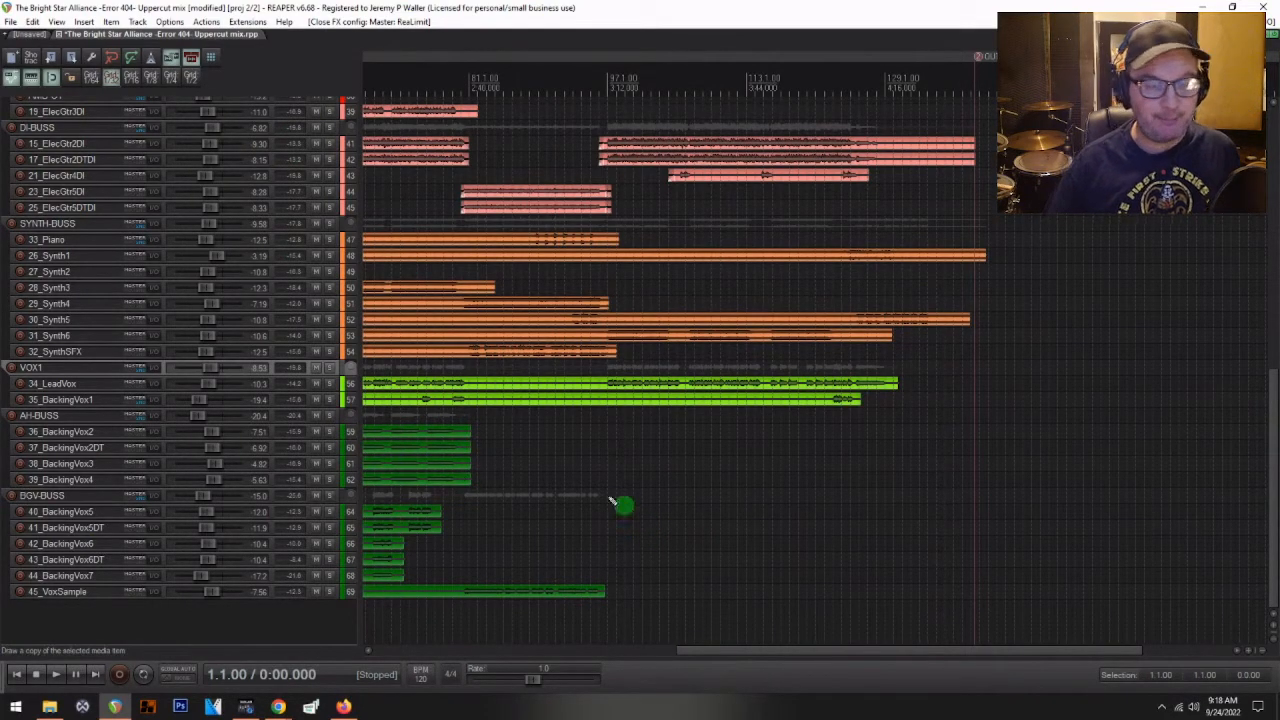
key(ctrl+s)
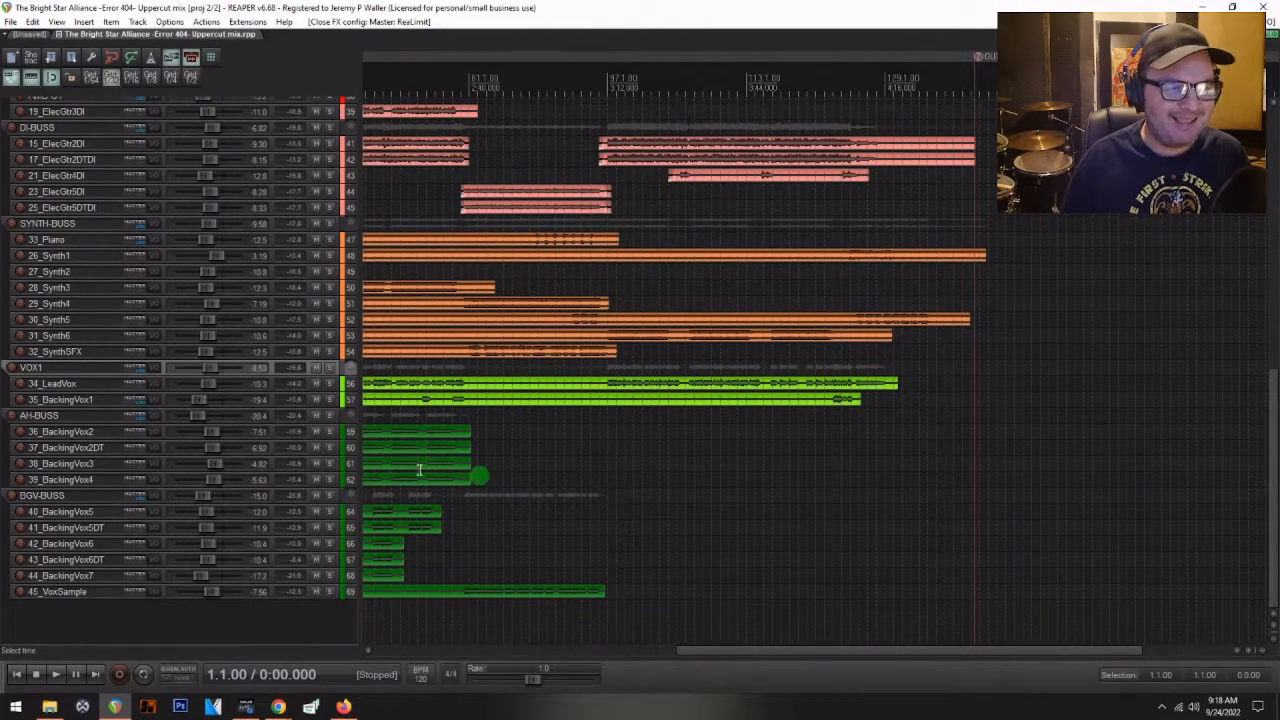
- Reopen the mixer and close the Uppercut mix project, leaving only the unsaved empty project open
key(ctrl+m)
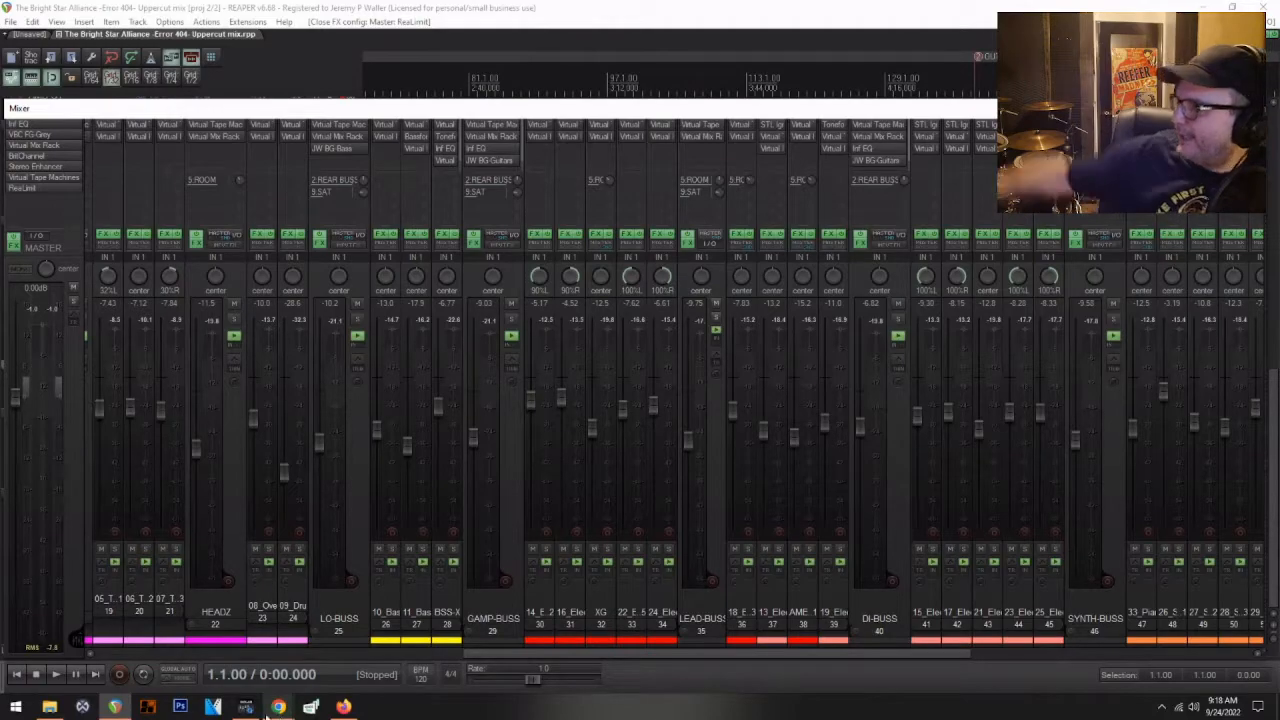
mouse_move(267, 708)
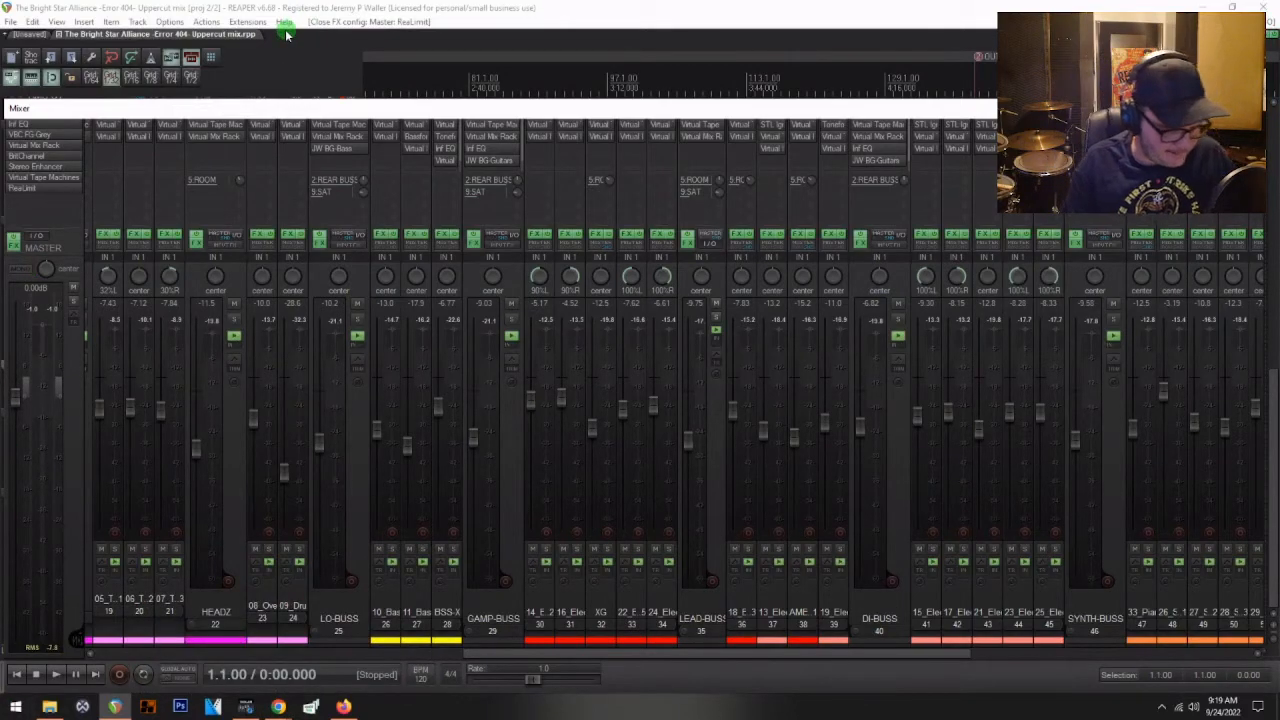
click(101, 36)
click(57, 35)
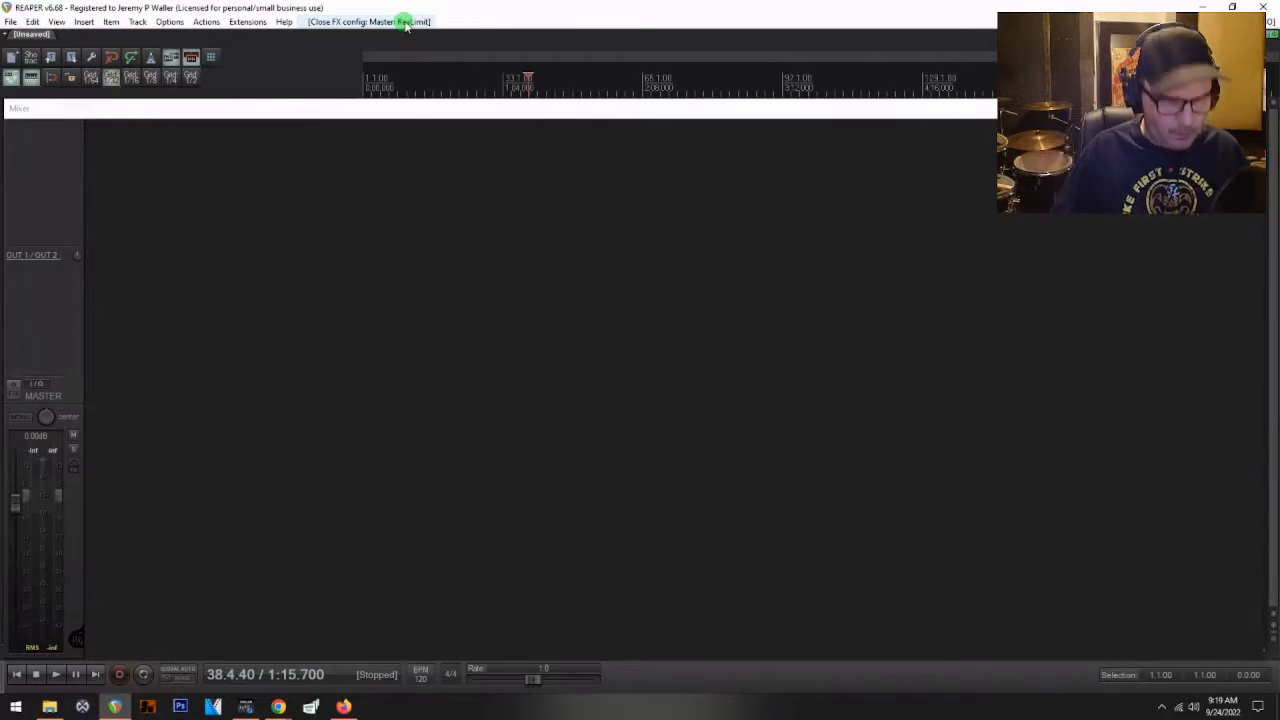
- Switch to the 'Mixing Secrets' library in Chrome, find SkalyVan in the Rock section, and view the band's support page
click(279, 708)
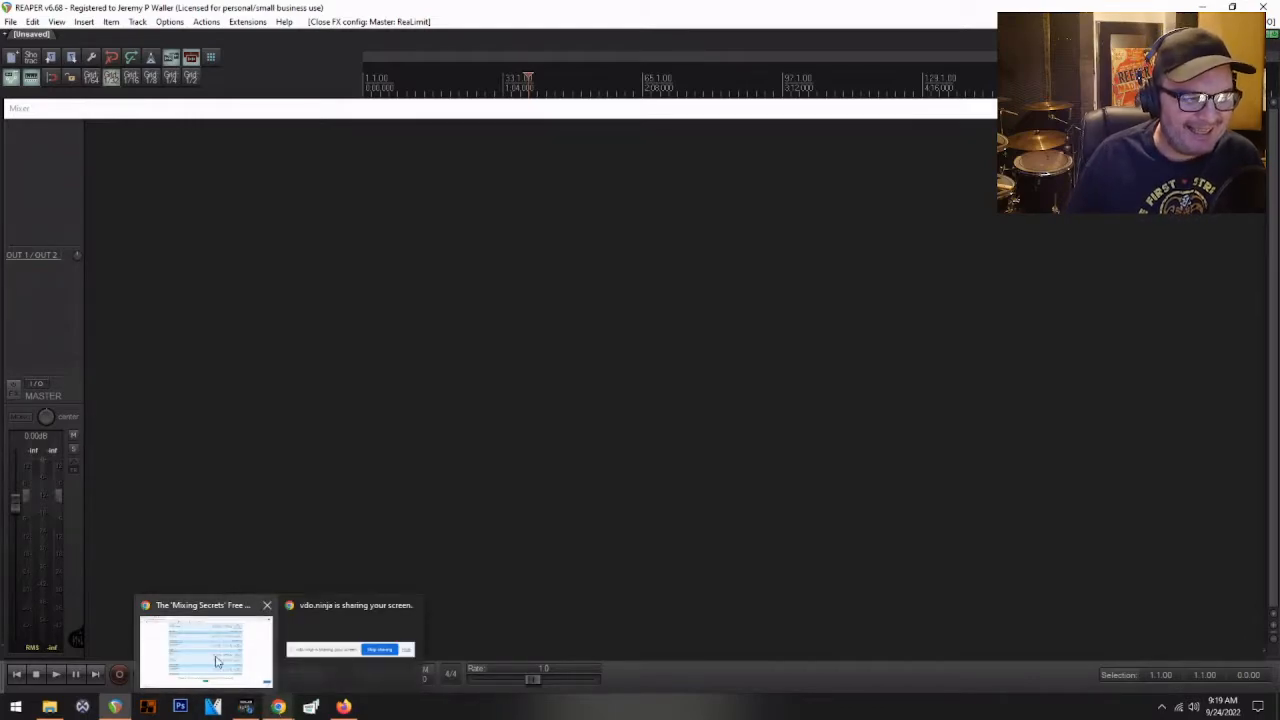
click(222, 650)
click(222, 650)
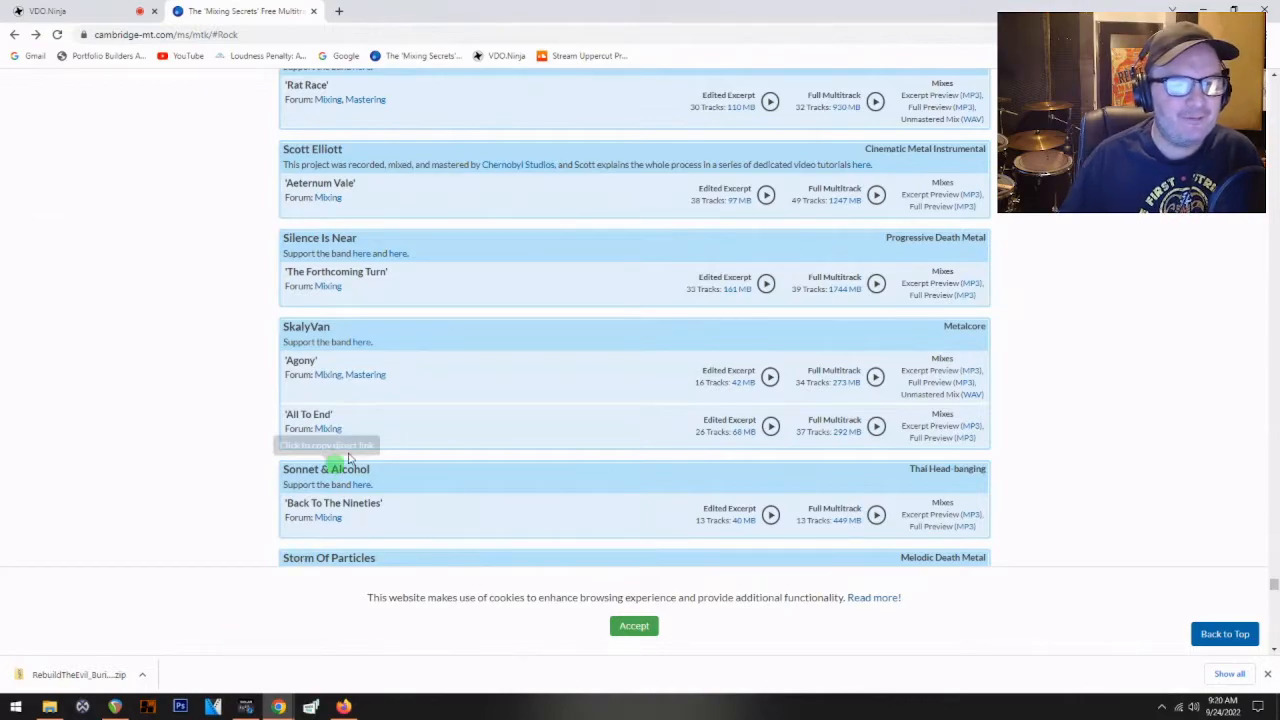
scroll(340, 287, up, 2)
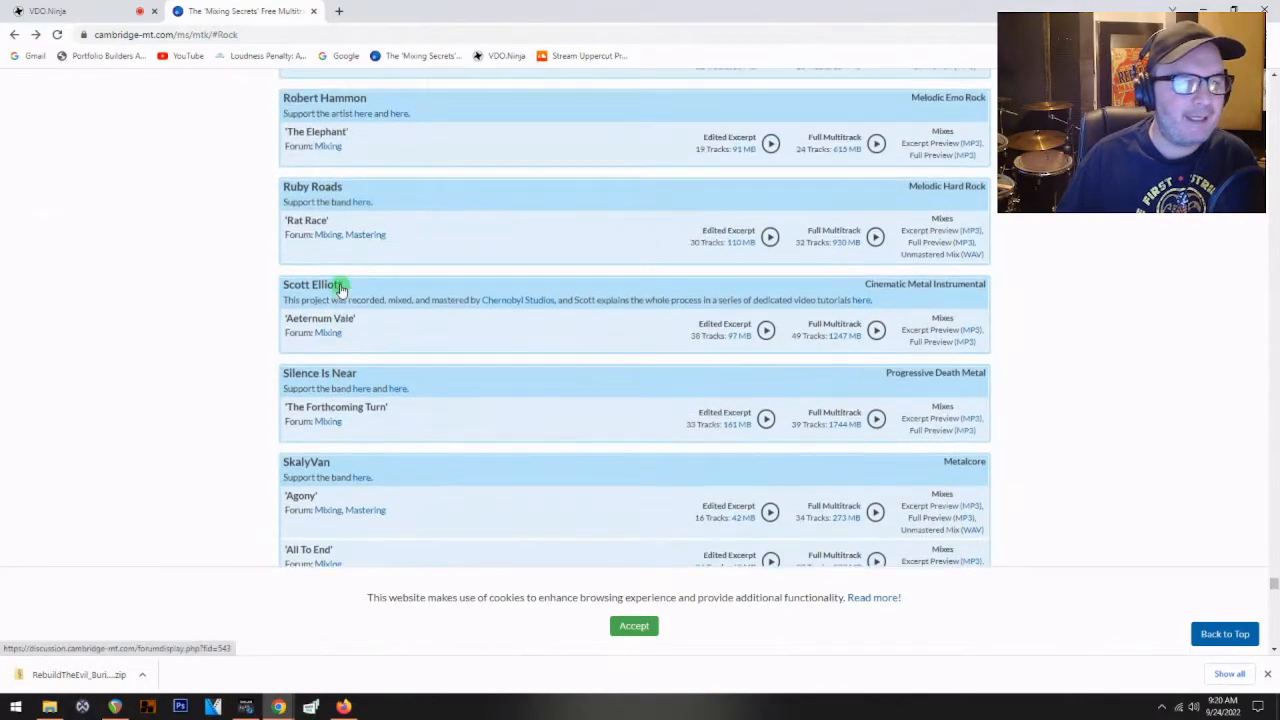
scroll(338, 285, down, 1)
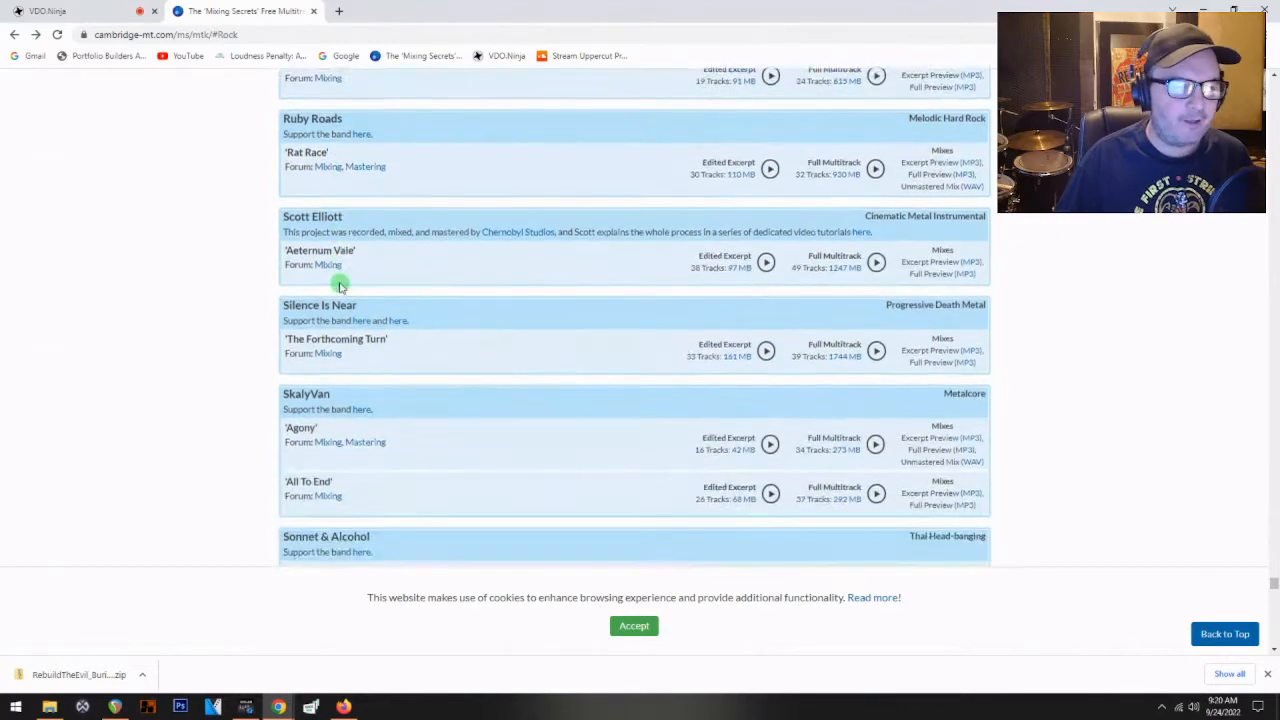
scroll(335, 283, down, 1)
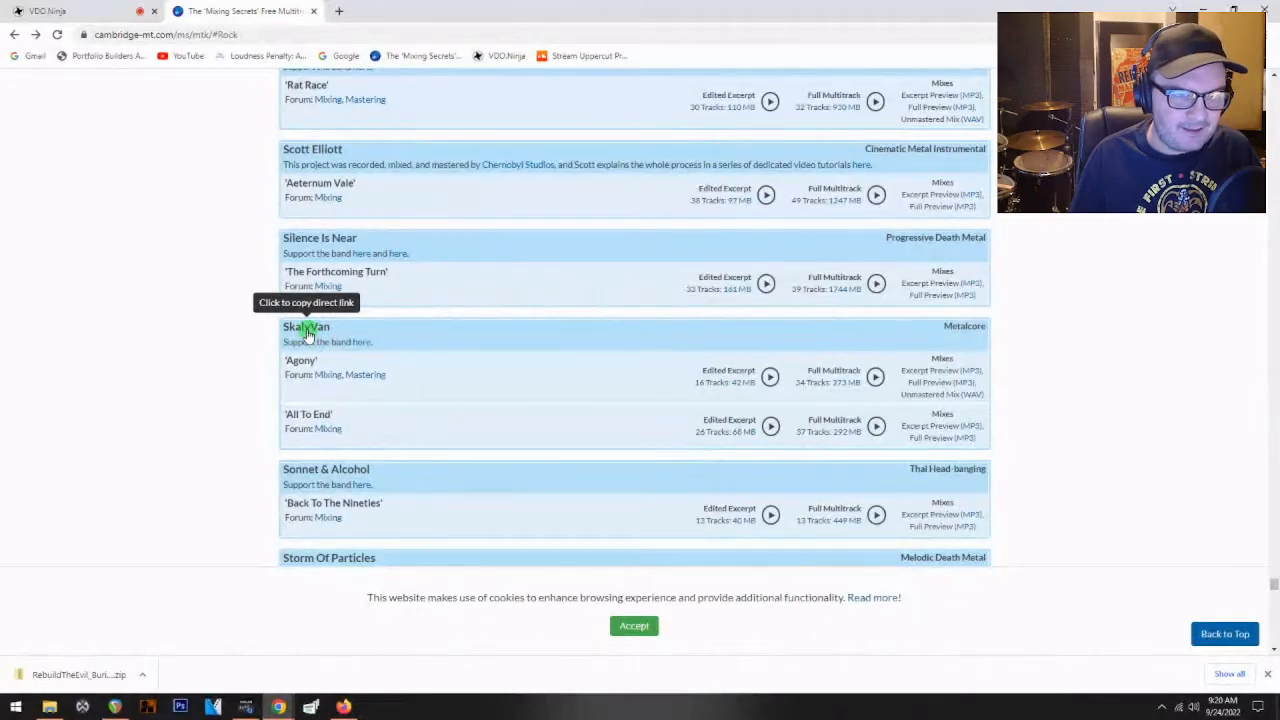
click(360, 343)
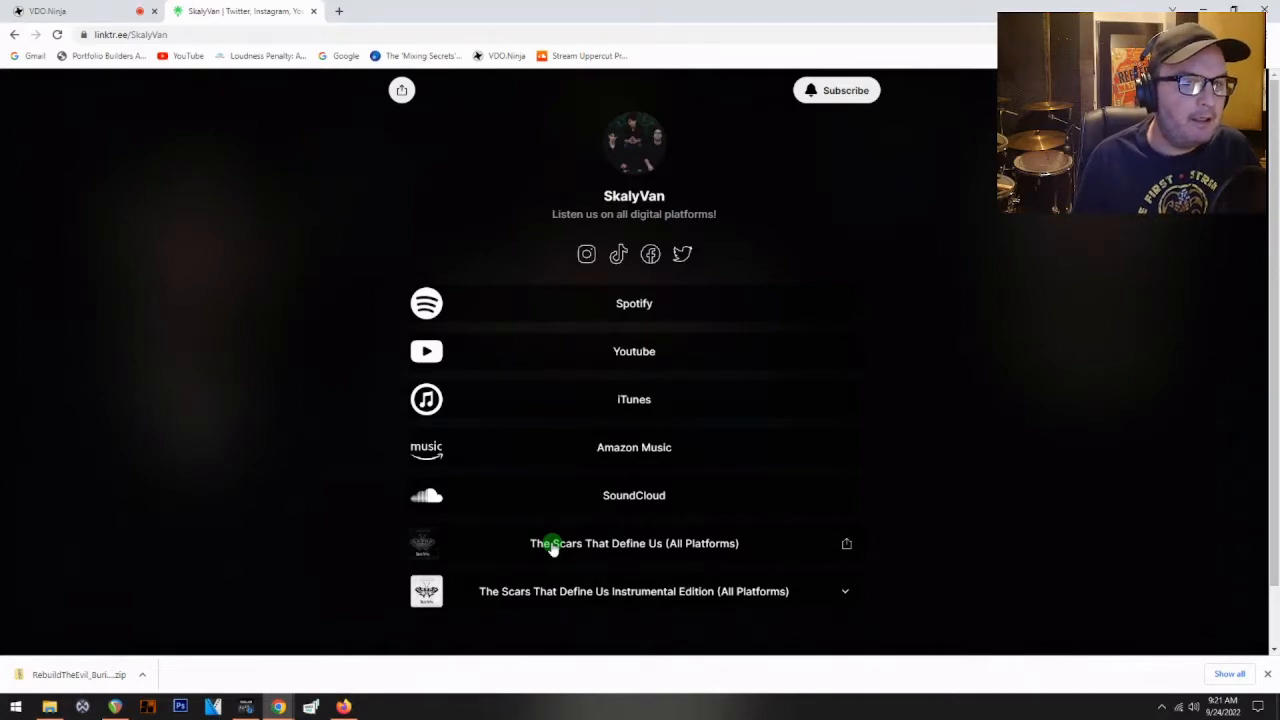
click(15, 34)
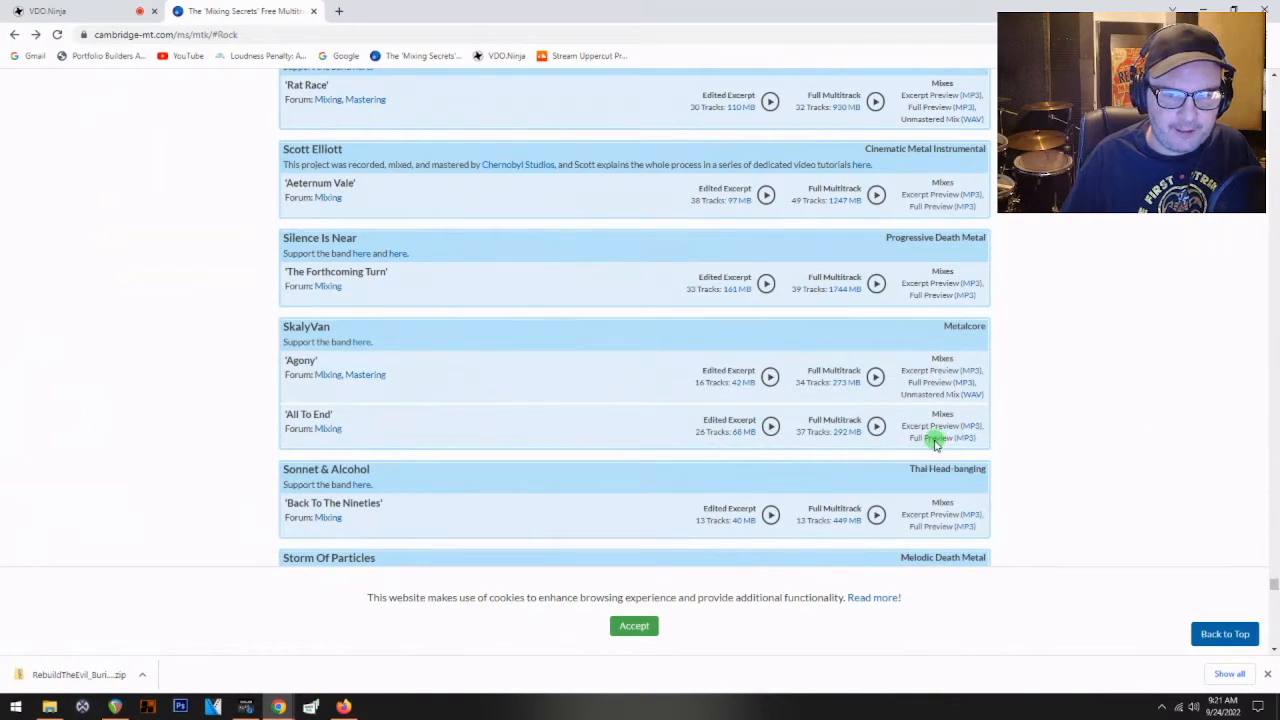
- Listen to the full preview of SkalyVan's 'All To End' and download the song's full multitrack
click(968, 439)
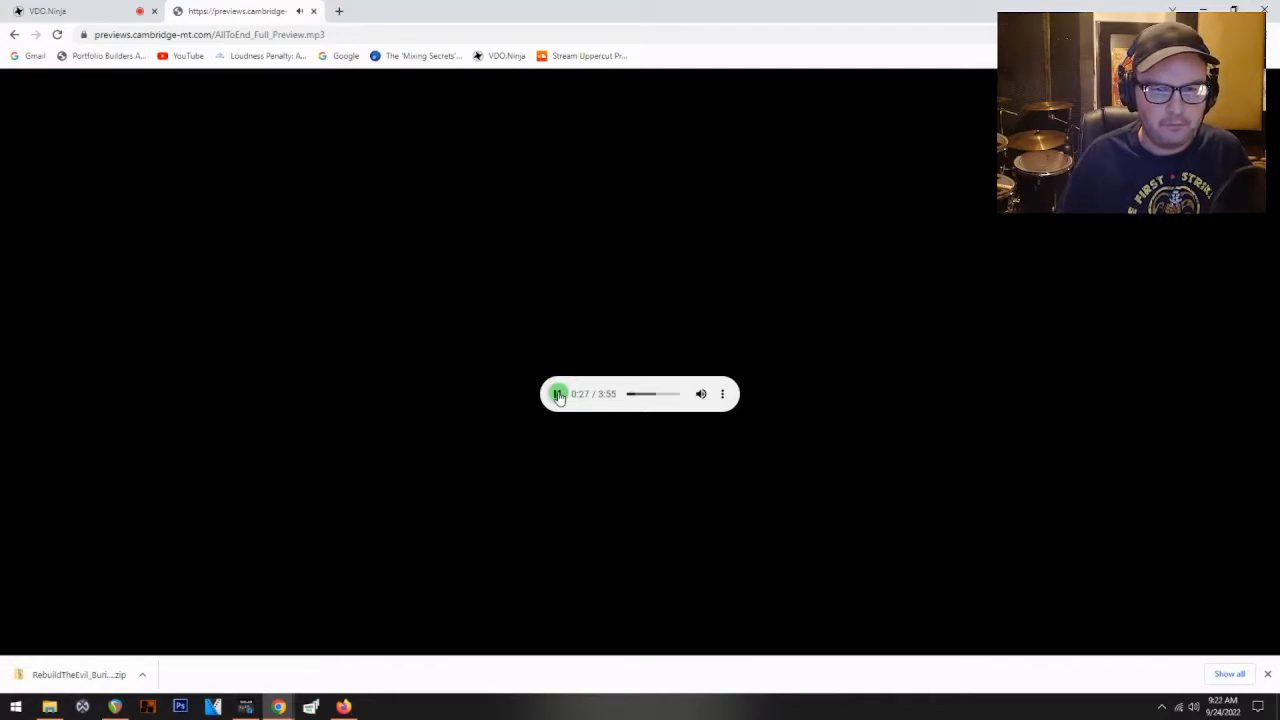
click(558, 394)
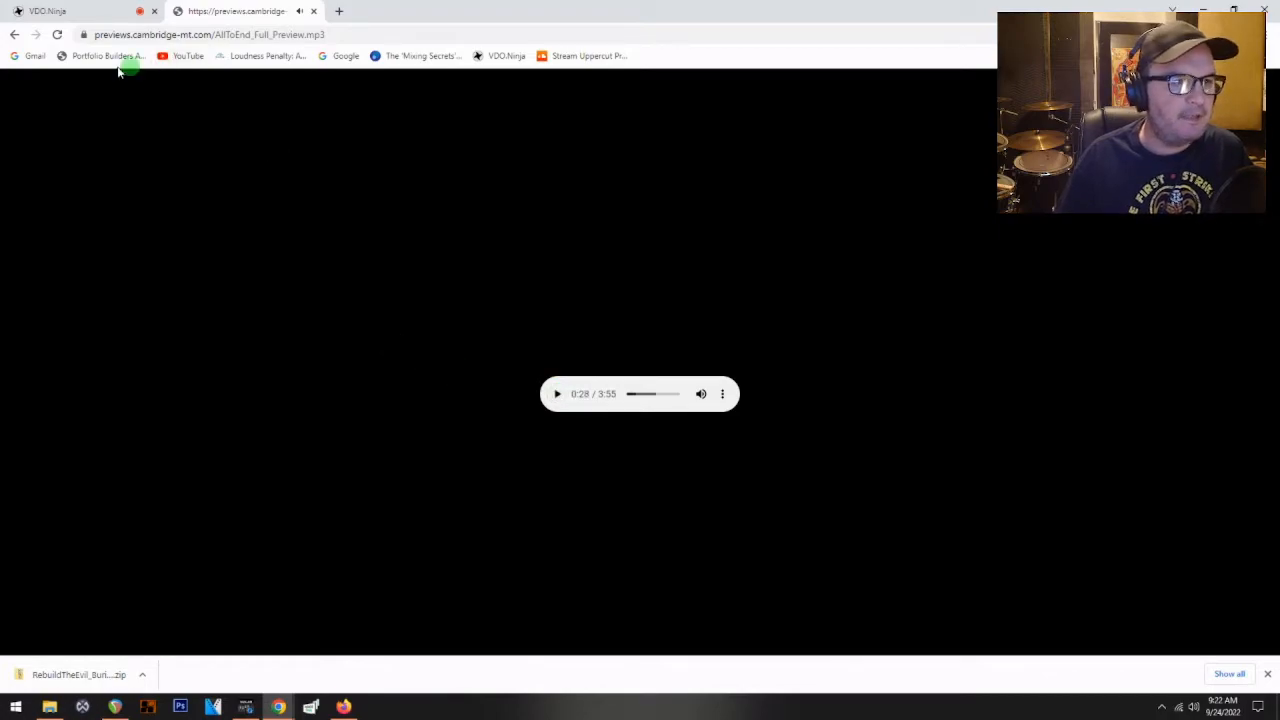
click(14, 35)
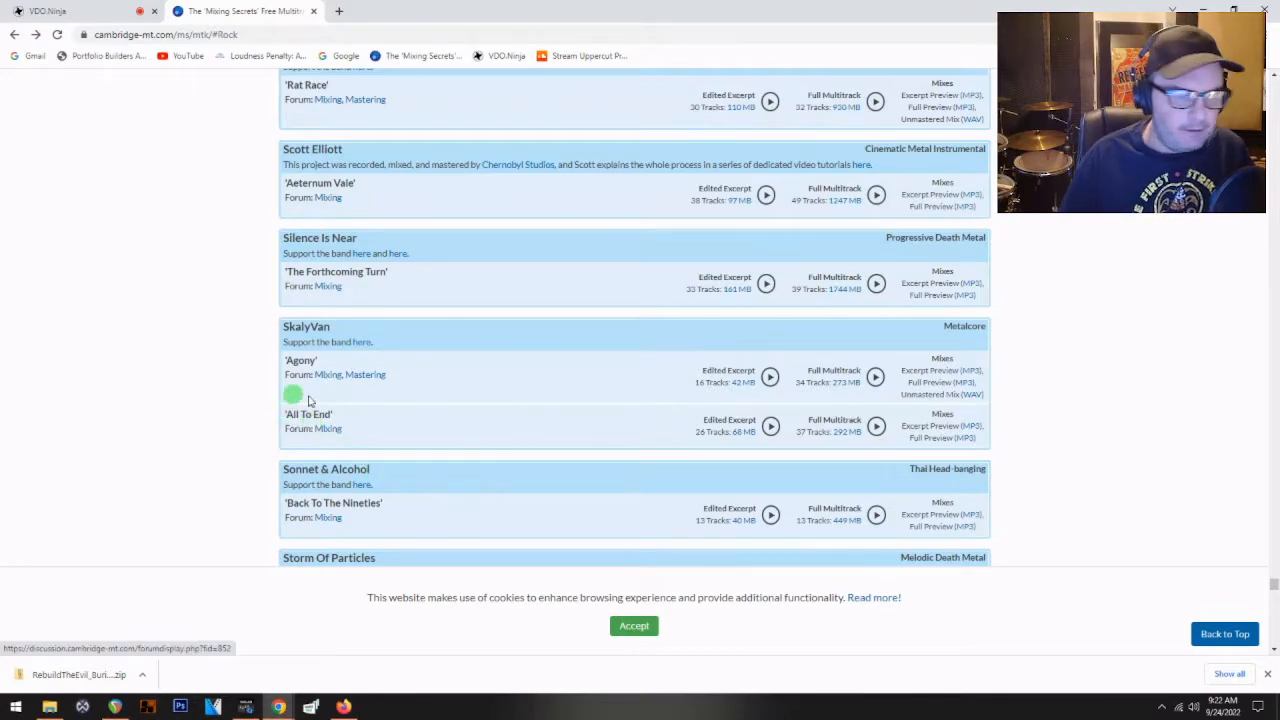
click(843, 437)
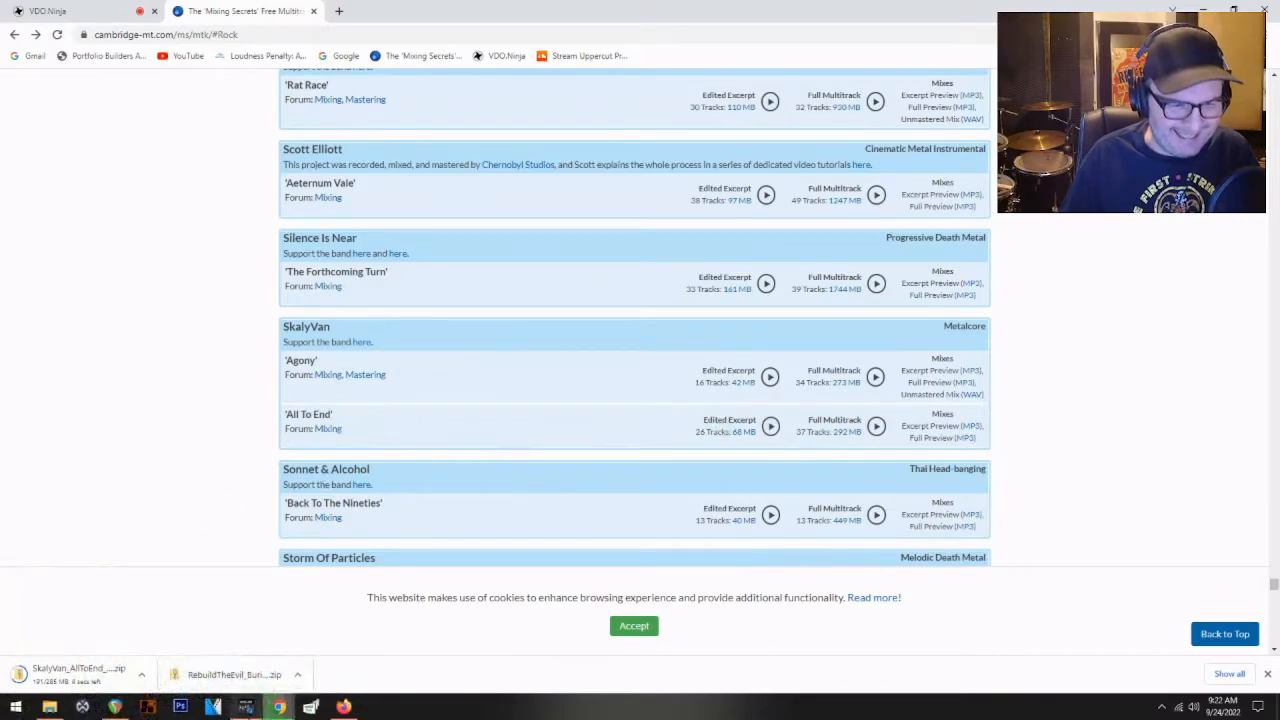
- Open the SkalyVan_AllToEnd_Full folder in File Explorer and place its window over the empty REAPER project
click(49, 708)
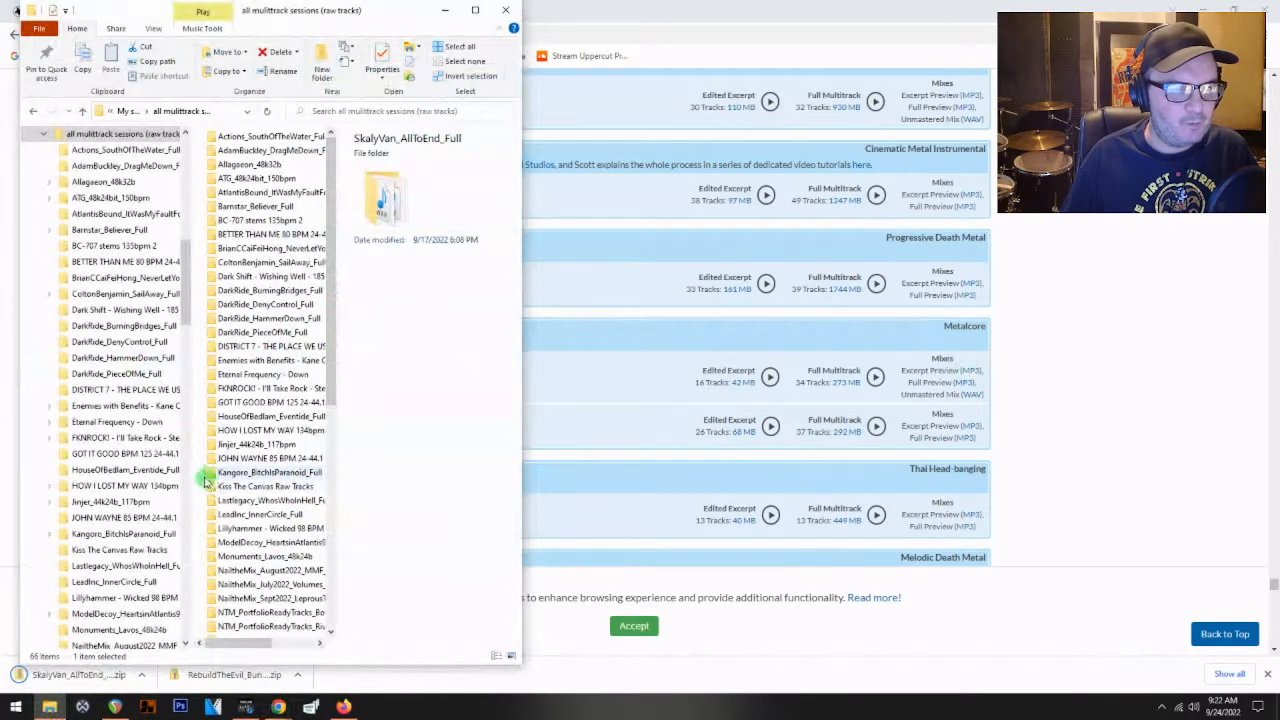
scroll(255, 432, down, 5)
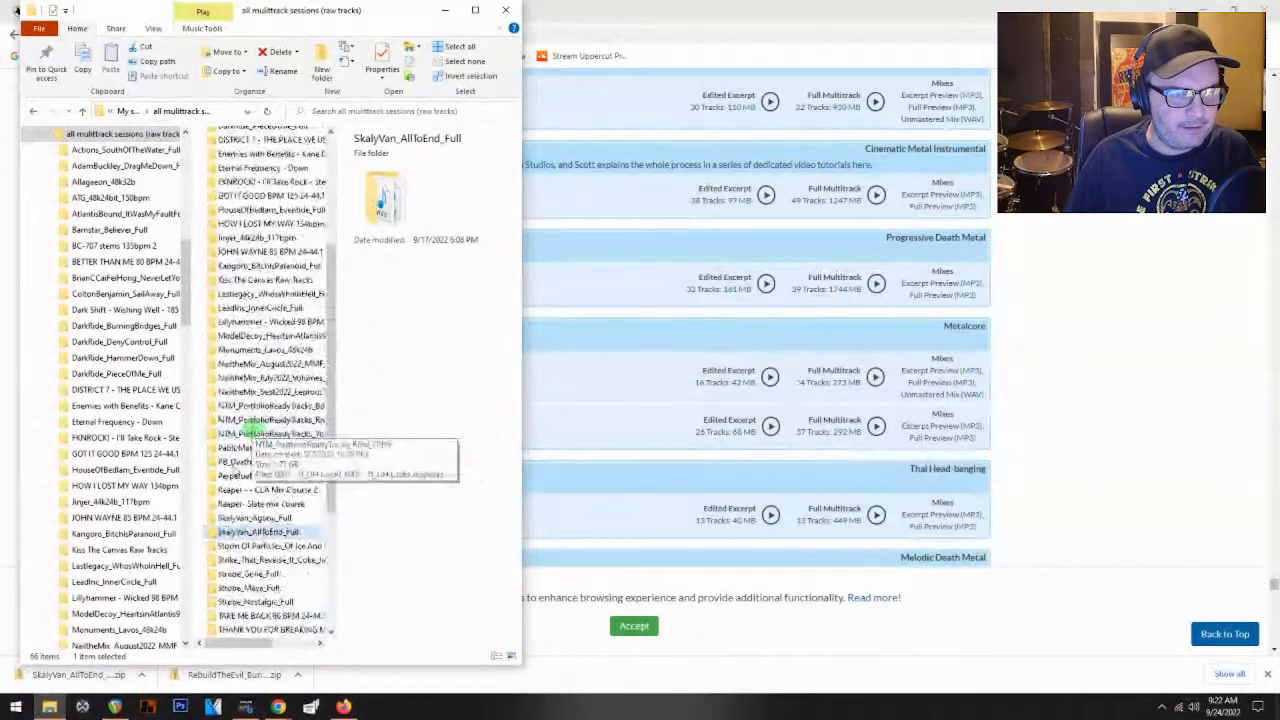
double_click(250, 532)
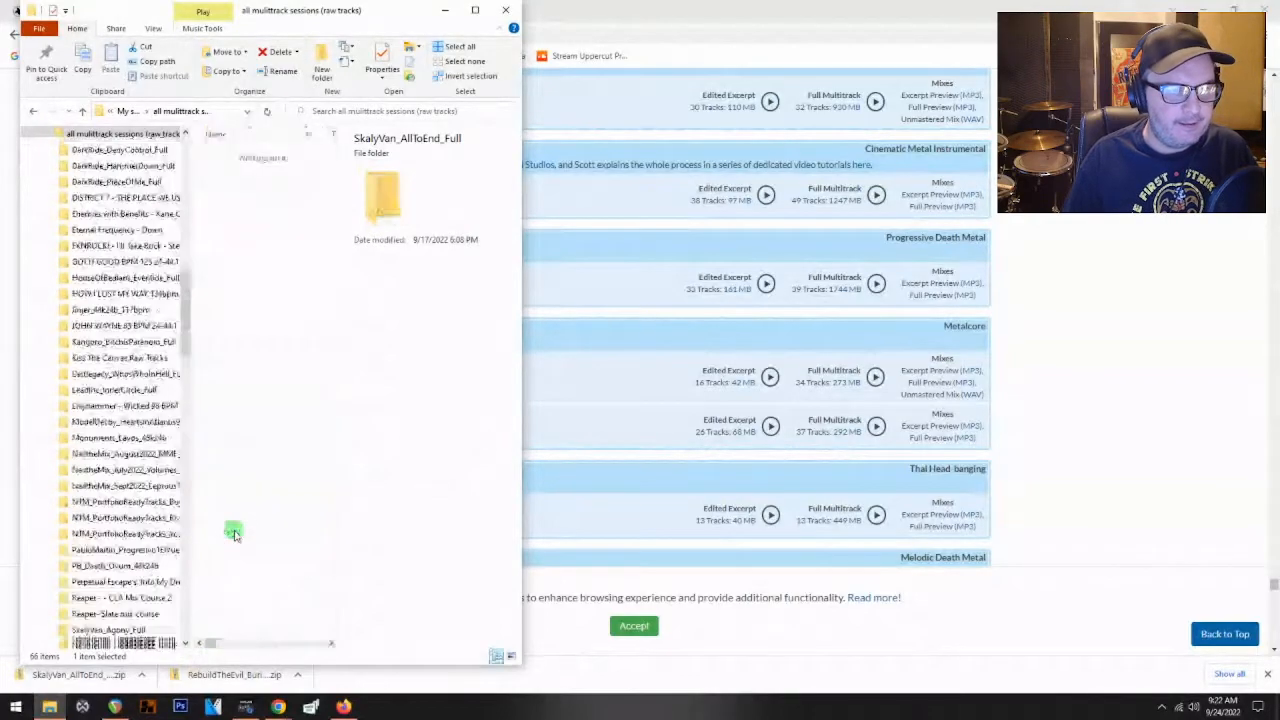
drag(369, 14, 708, 14)
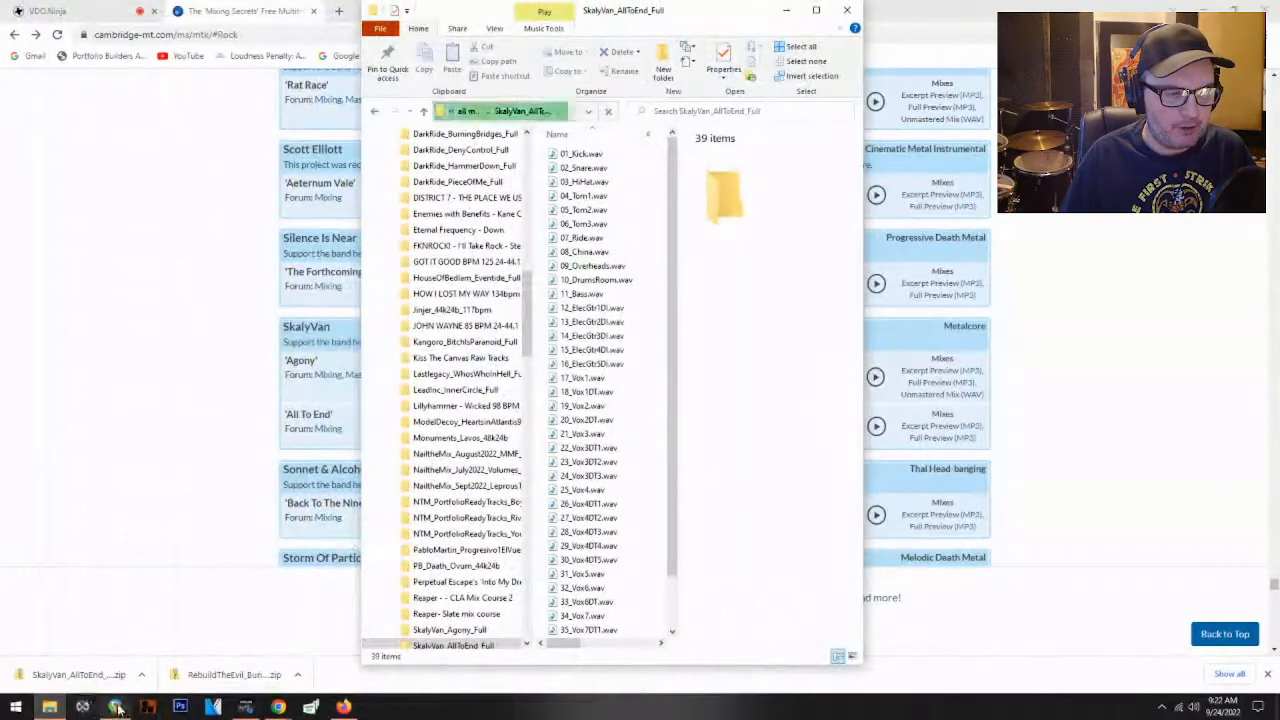
click(82, 707)
click(52, 708)
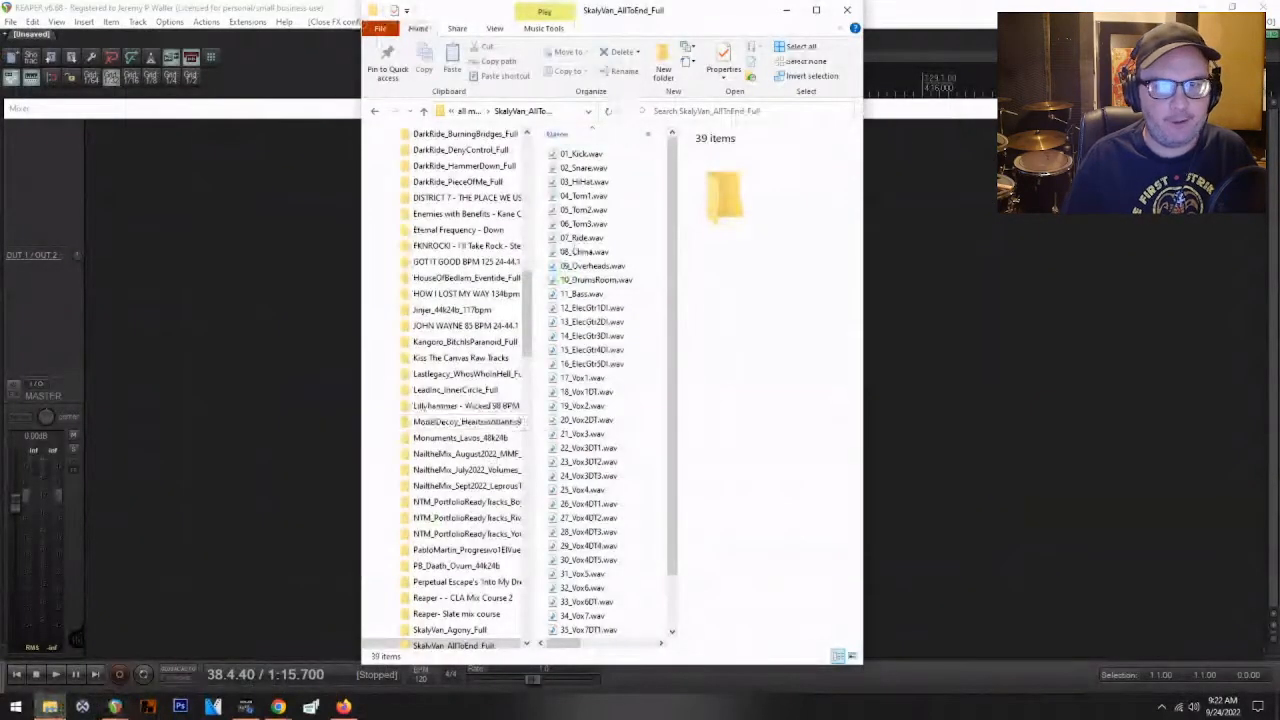
drag(726, 18, 599, 18)
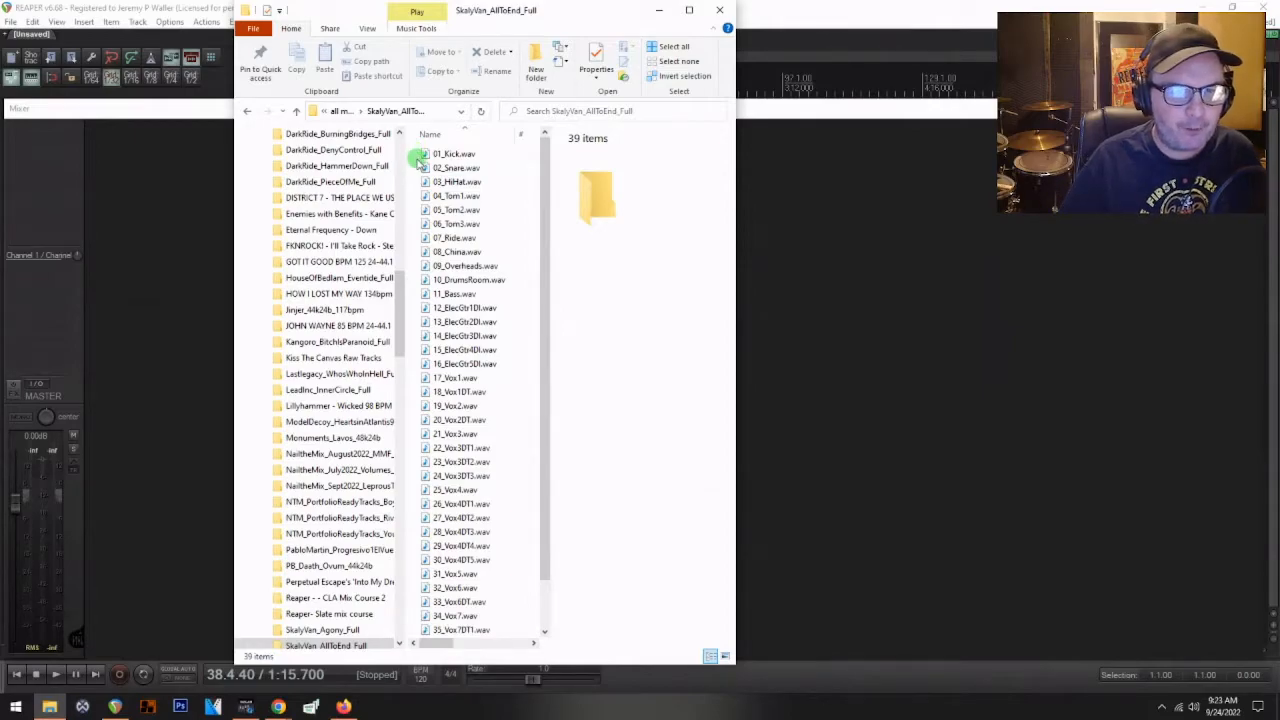
- Hide the mixer and import the WAV files 01_Kick through 37_Vox8 into the empty project, each on its own track
drag(414, 152, 485, 602)
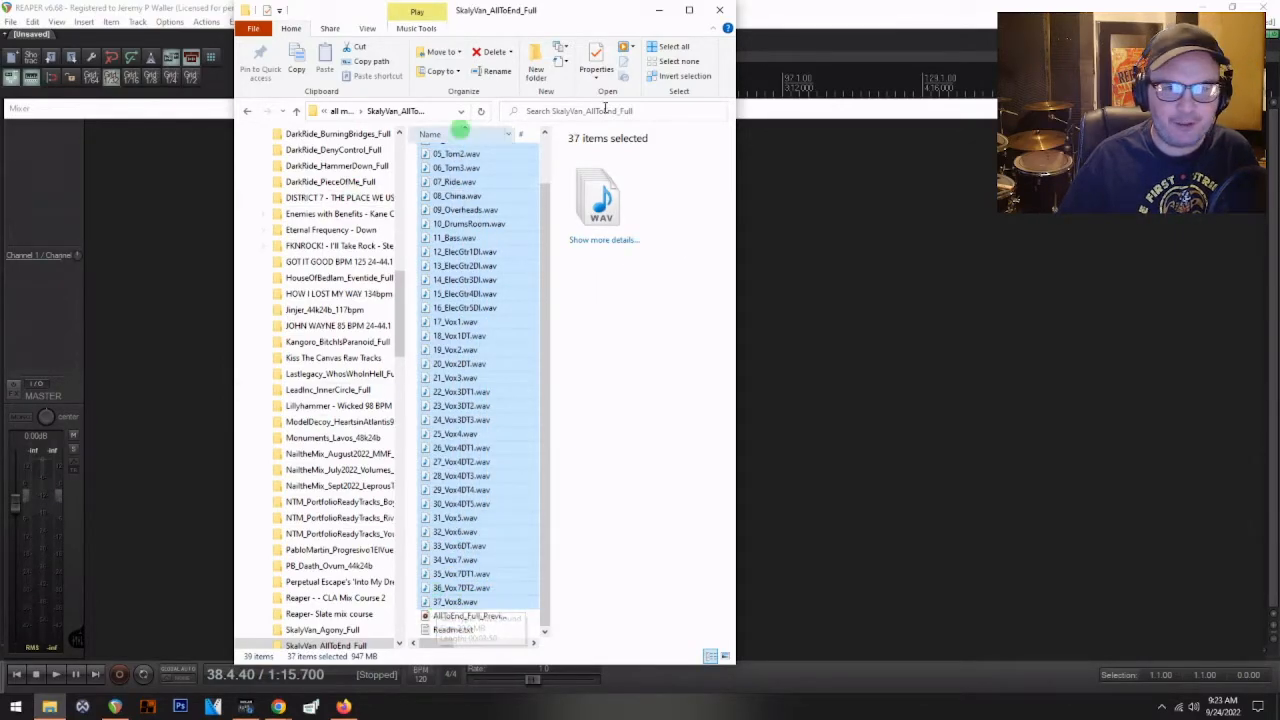
click(888, 118)
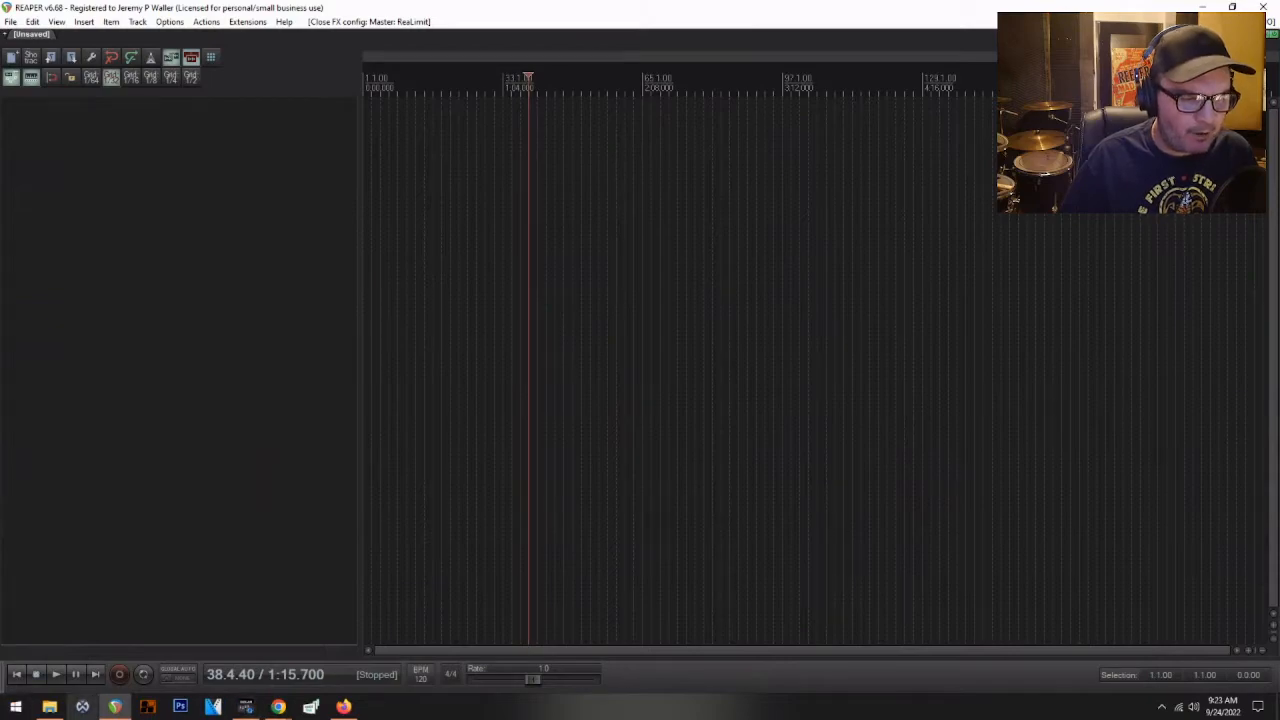
click(49, 707)
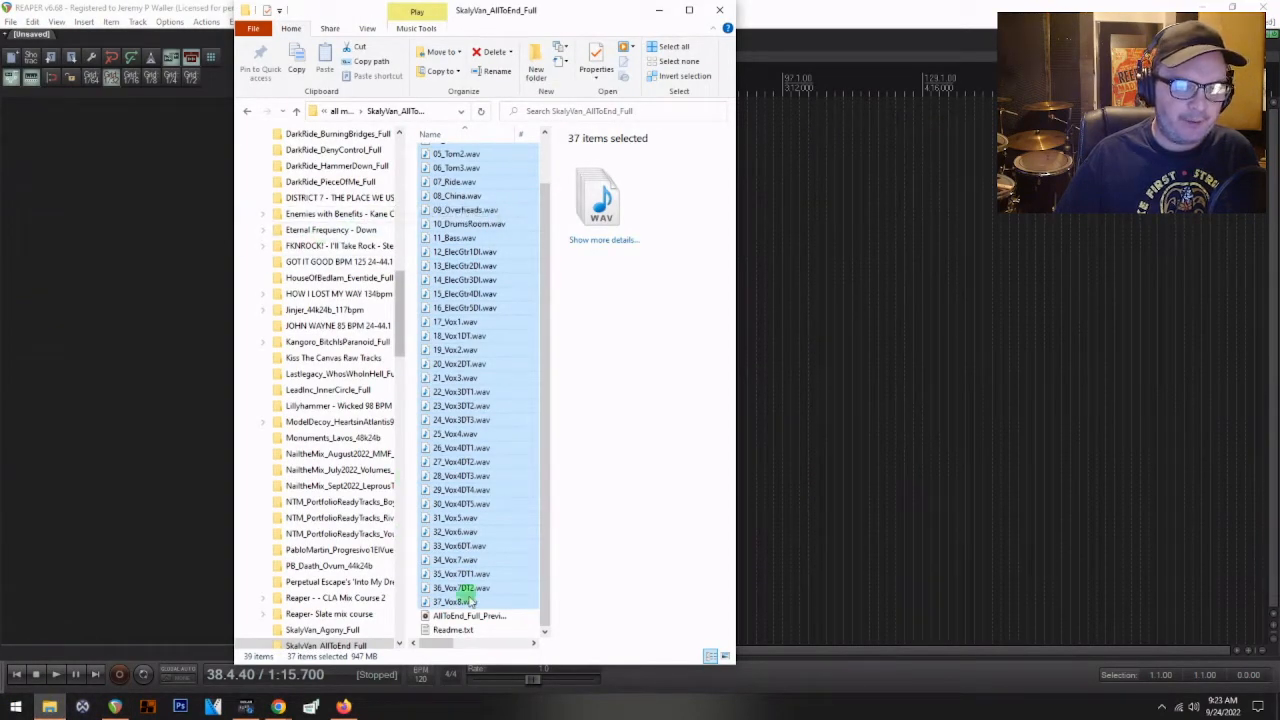
drag(445, 601, 958, 293)
click(572, 370)
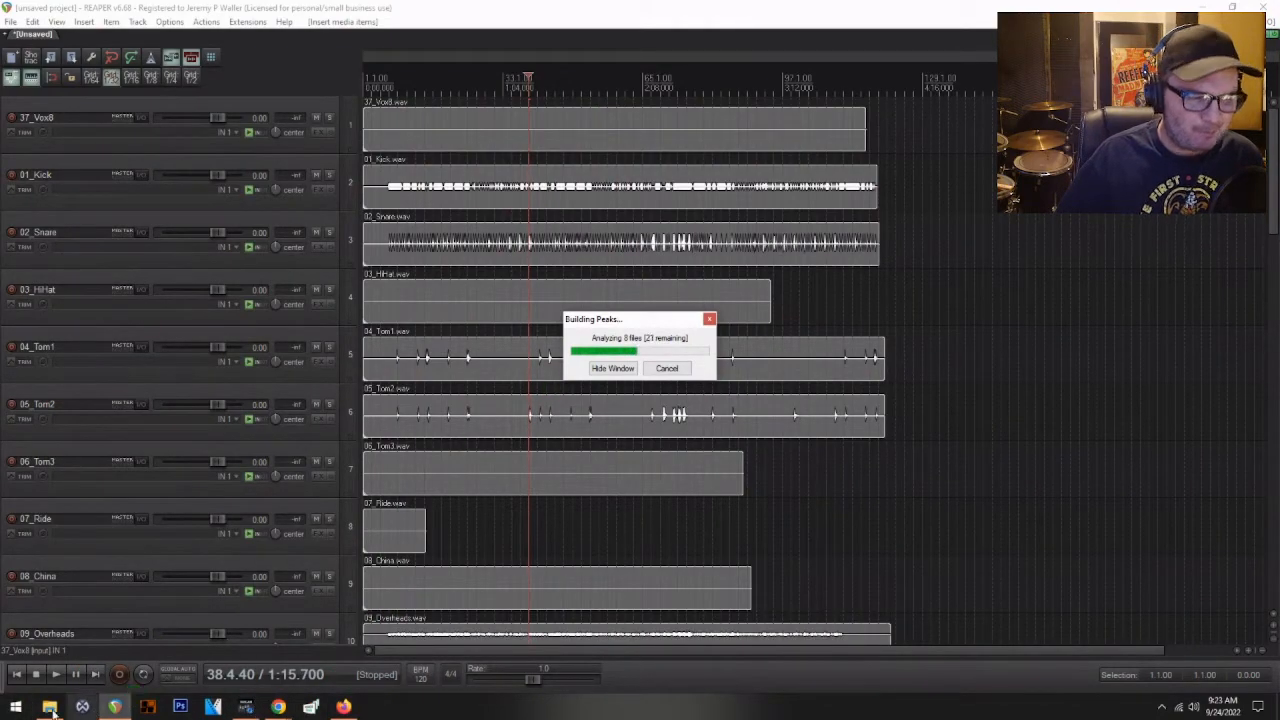
- Open Readme.txt from the multitrack folder and copy the text "SkalyVan's 'All To End'"
click(49, 706)
scroll(480, 424, down, 7)
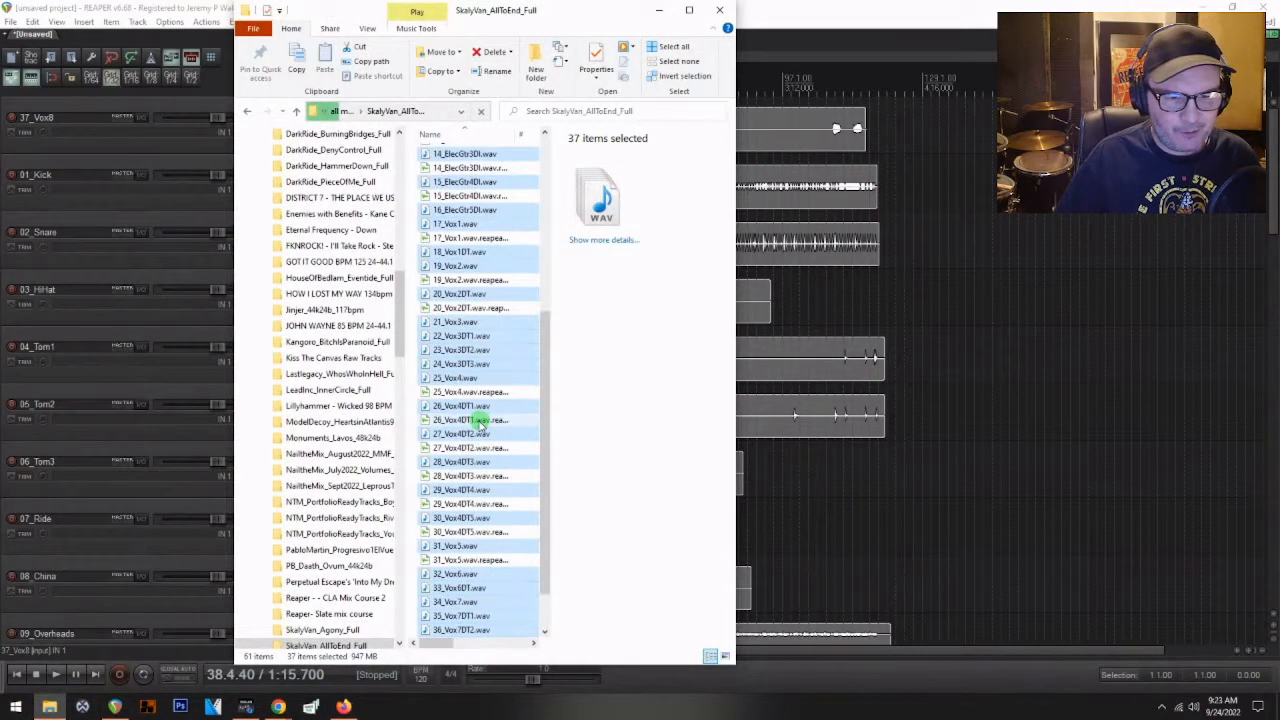
click(447, 631)
double_click(447, 631)
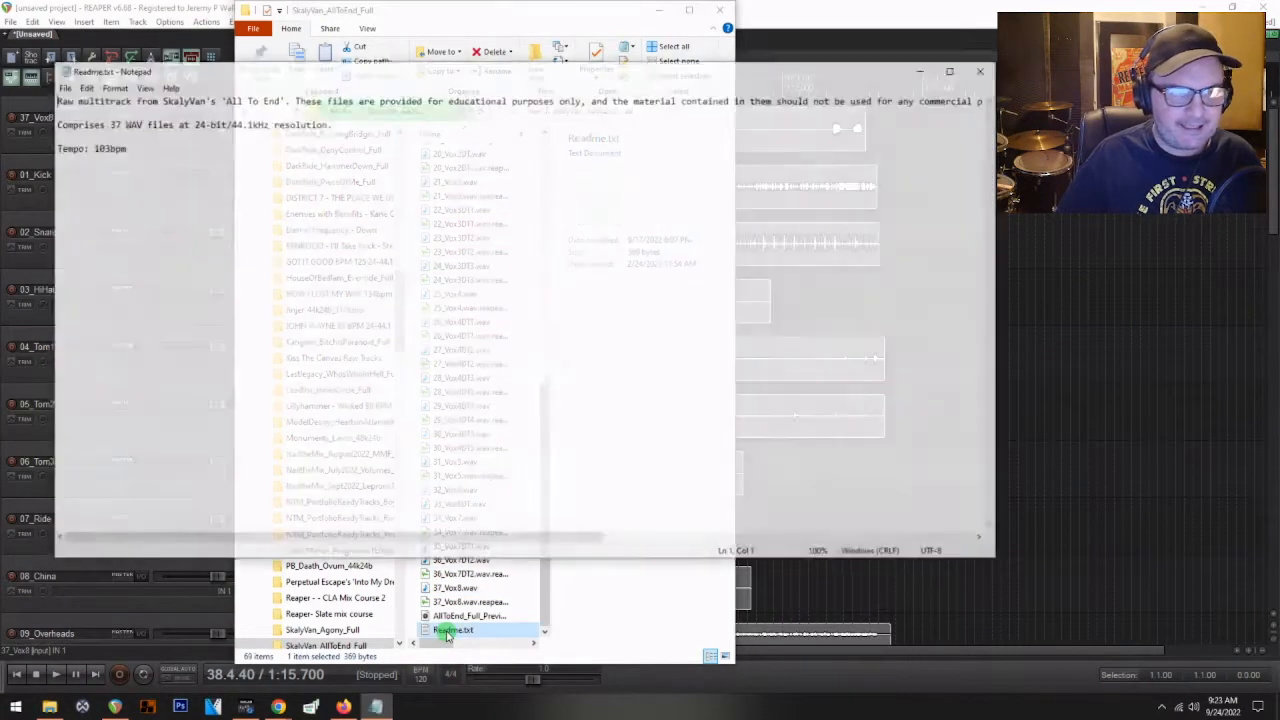
drag(158, 99, 268, 94)
right_click(271, 97)
click(149, 137)
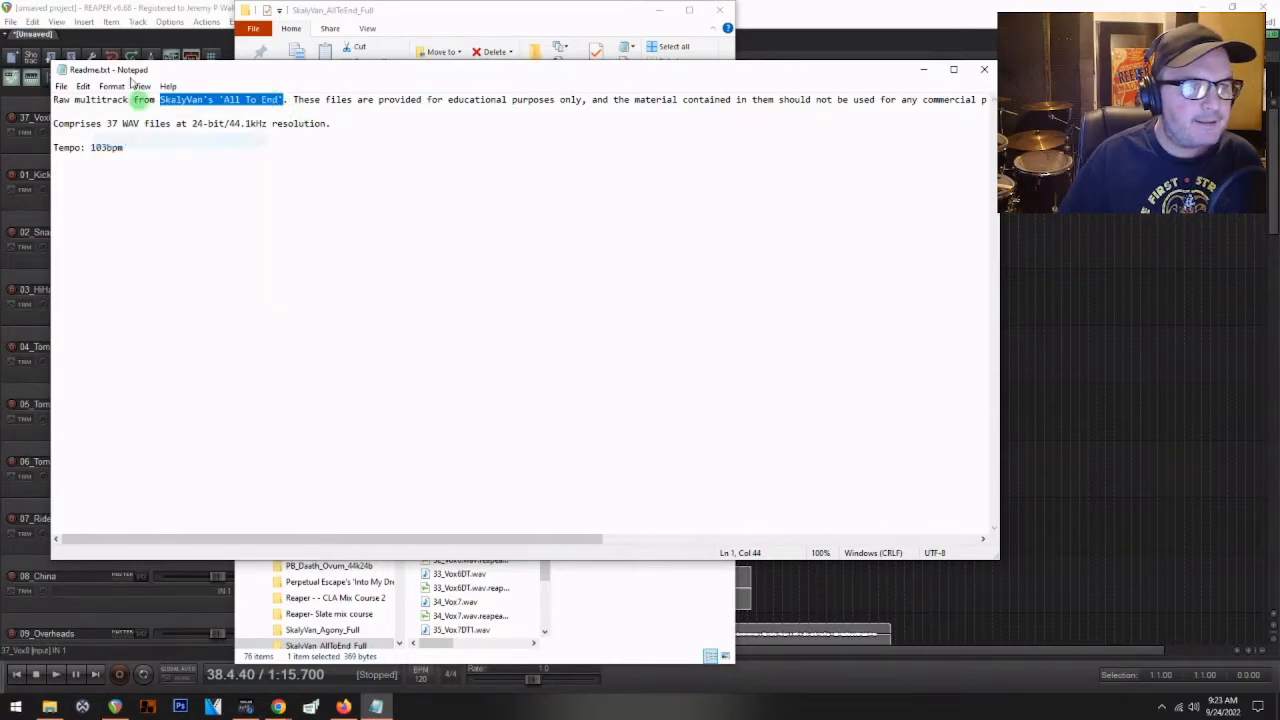
- Close the multitrack folder window and minimize the readme to uncover the imported tracks
click(571, 5)
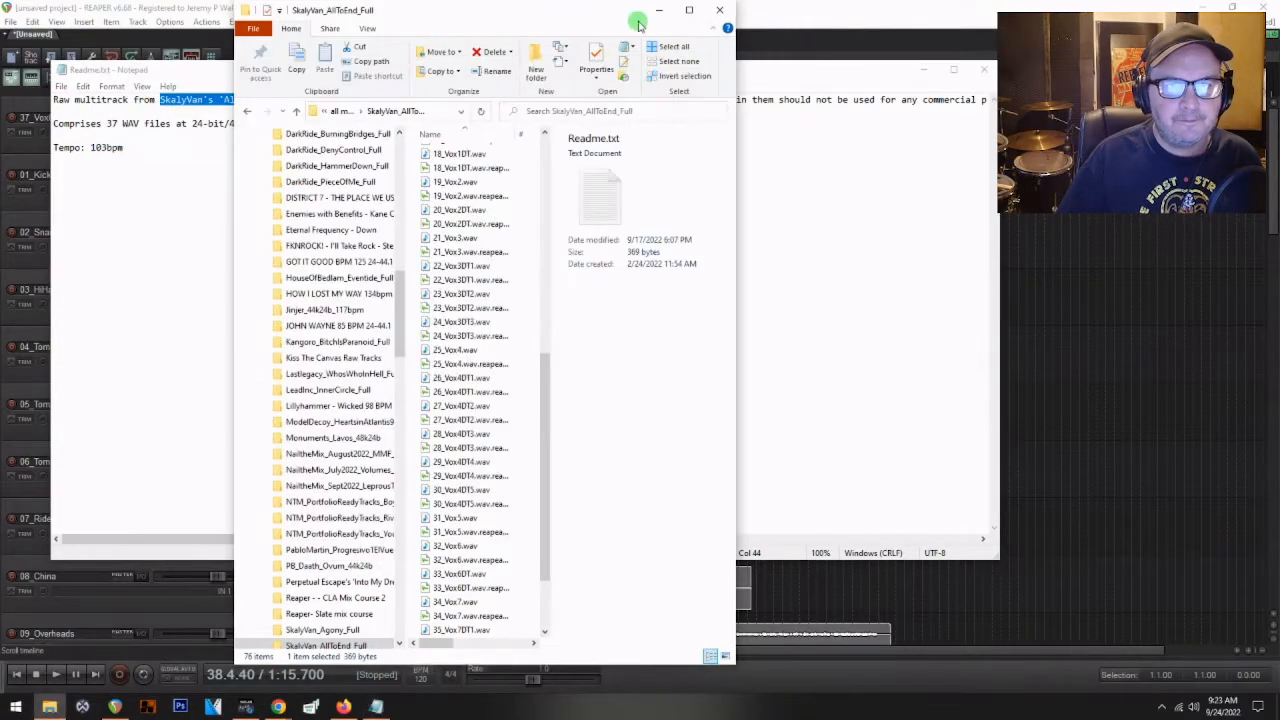
click(720, 9)
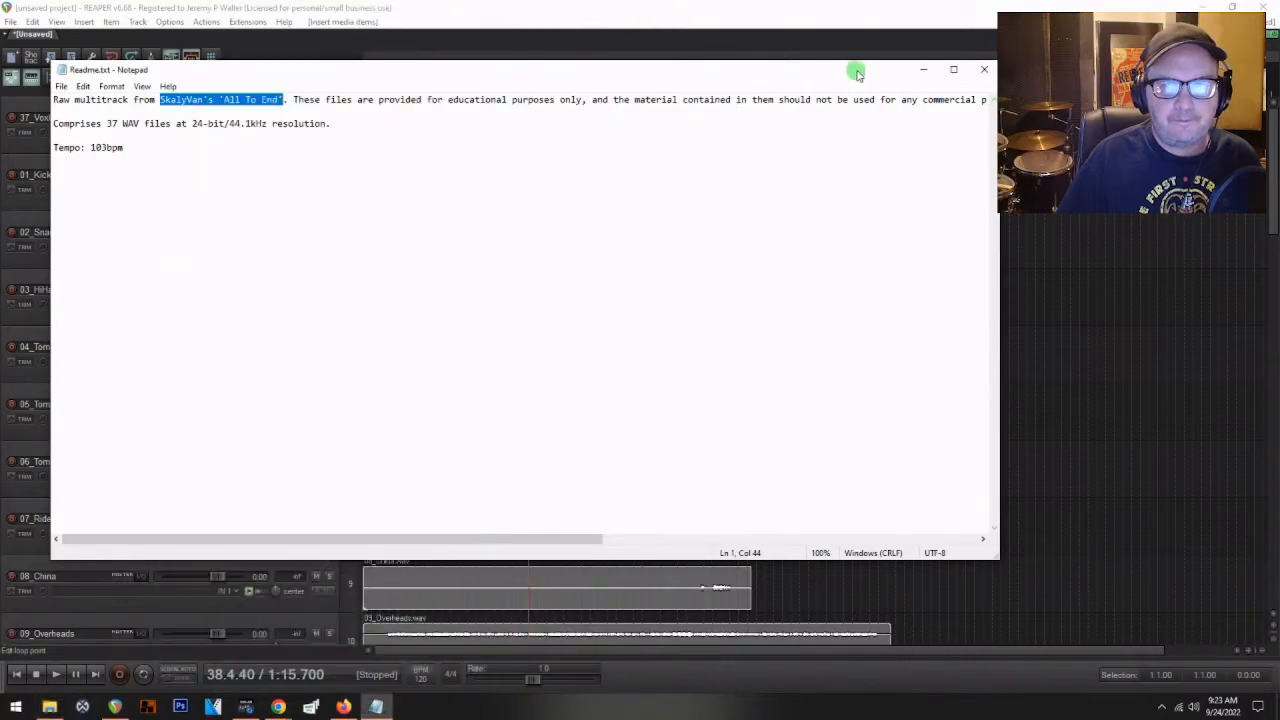
click(923, 69)
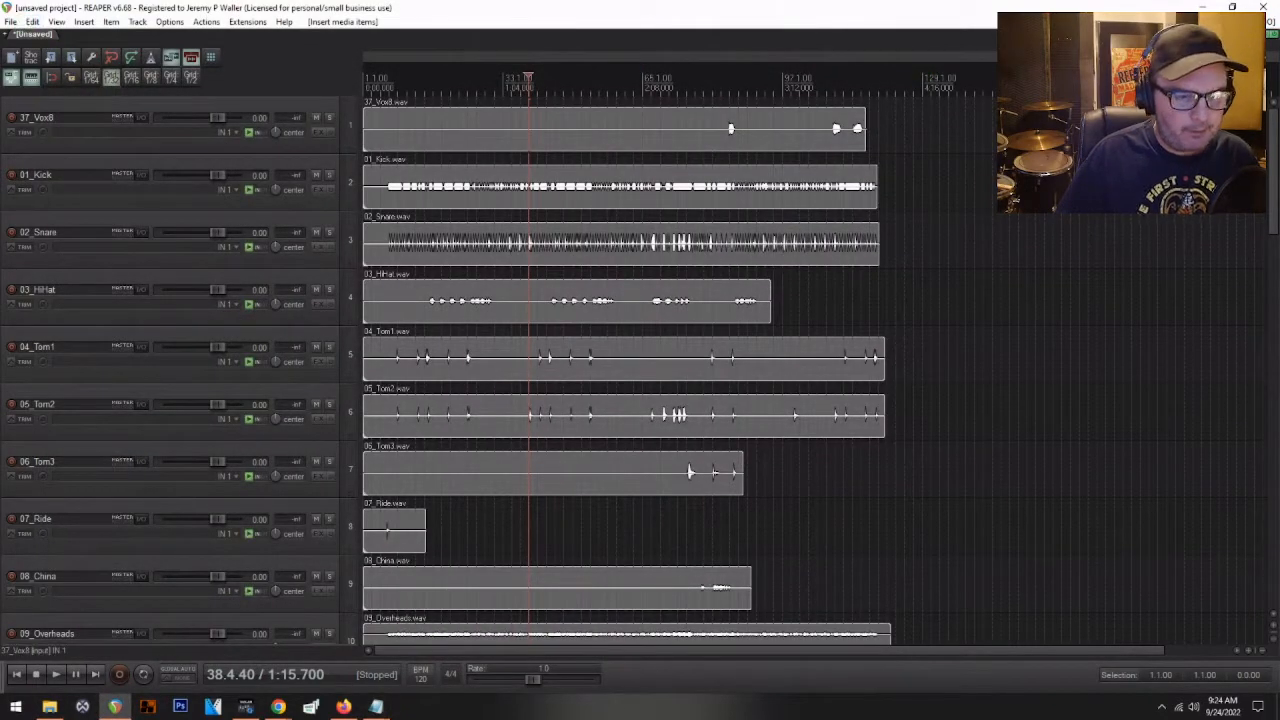
- Reopen the readme, read its usage terms, insert a line break before "and the material contained", and minimize it again
click(376, 707)
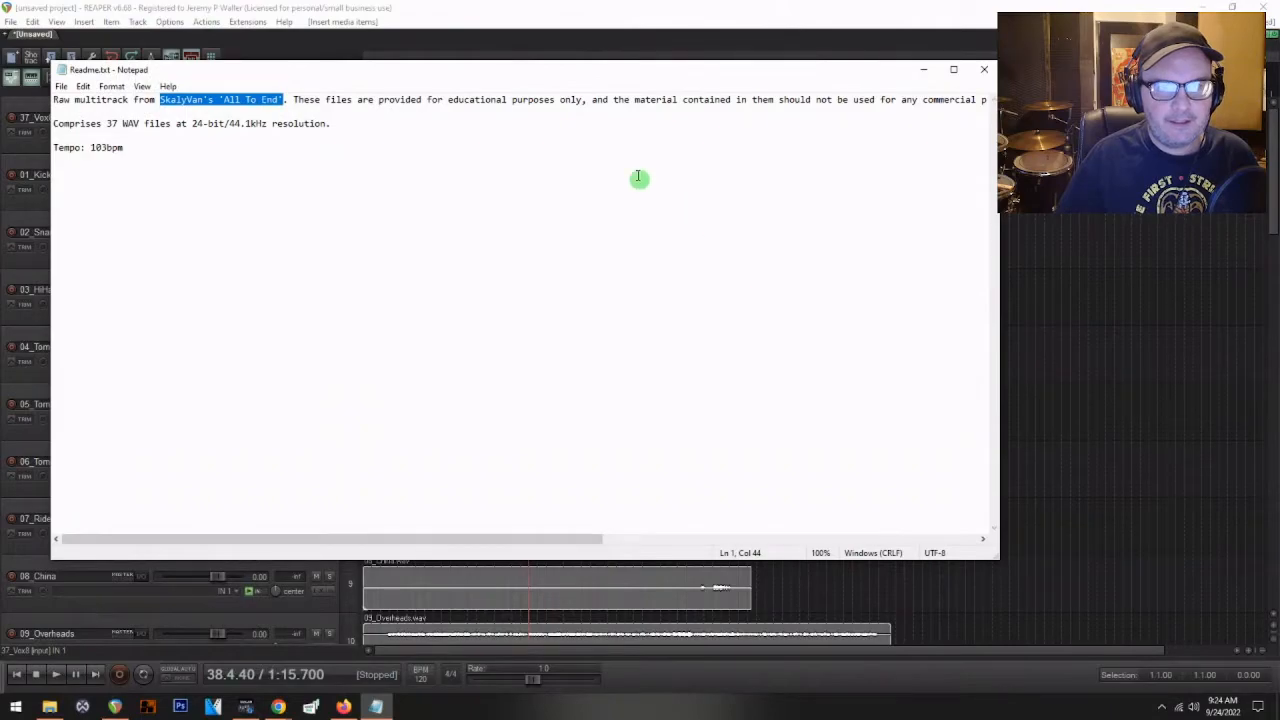
scroll(611, 158, right, 10)
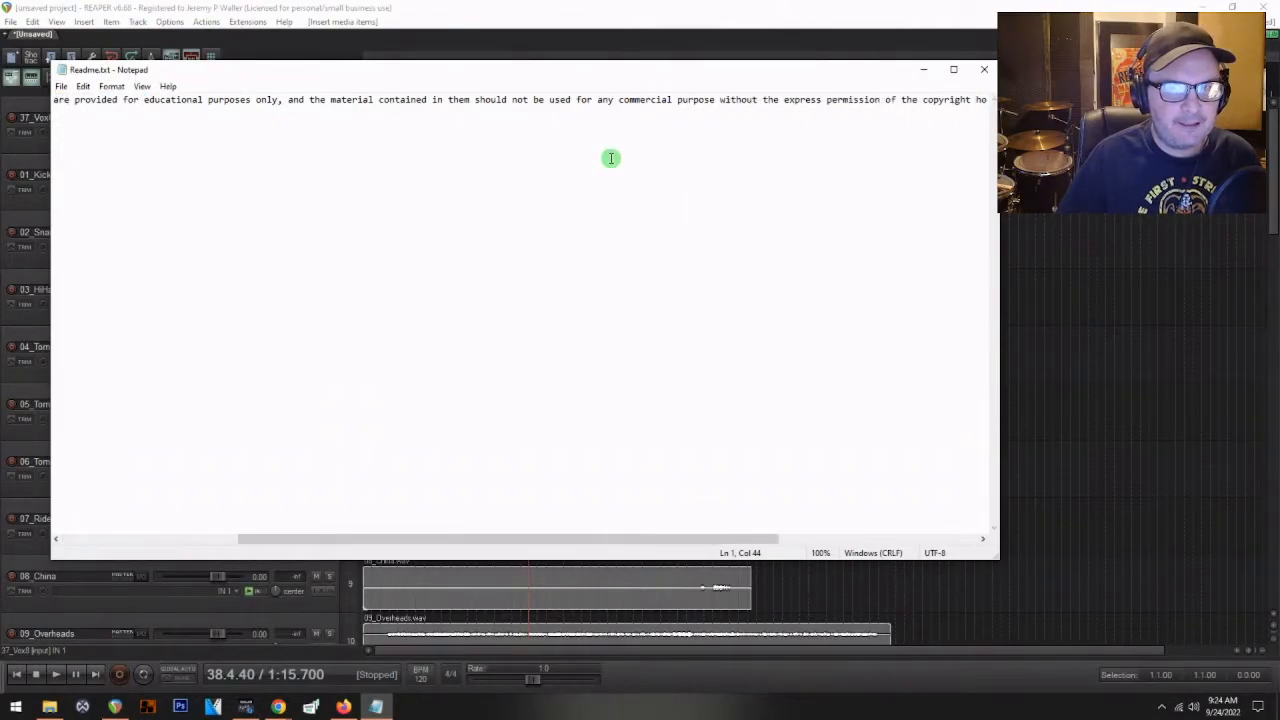
scroll(610, 160, right, 3)
scroll(606, 161, right, 8)
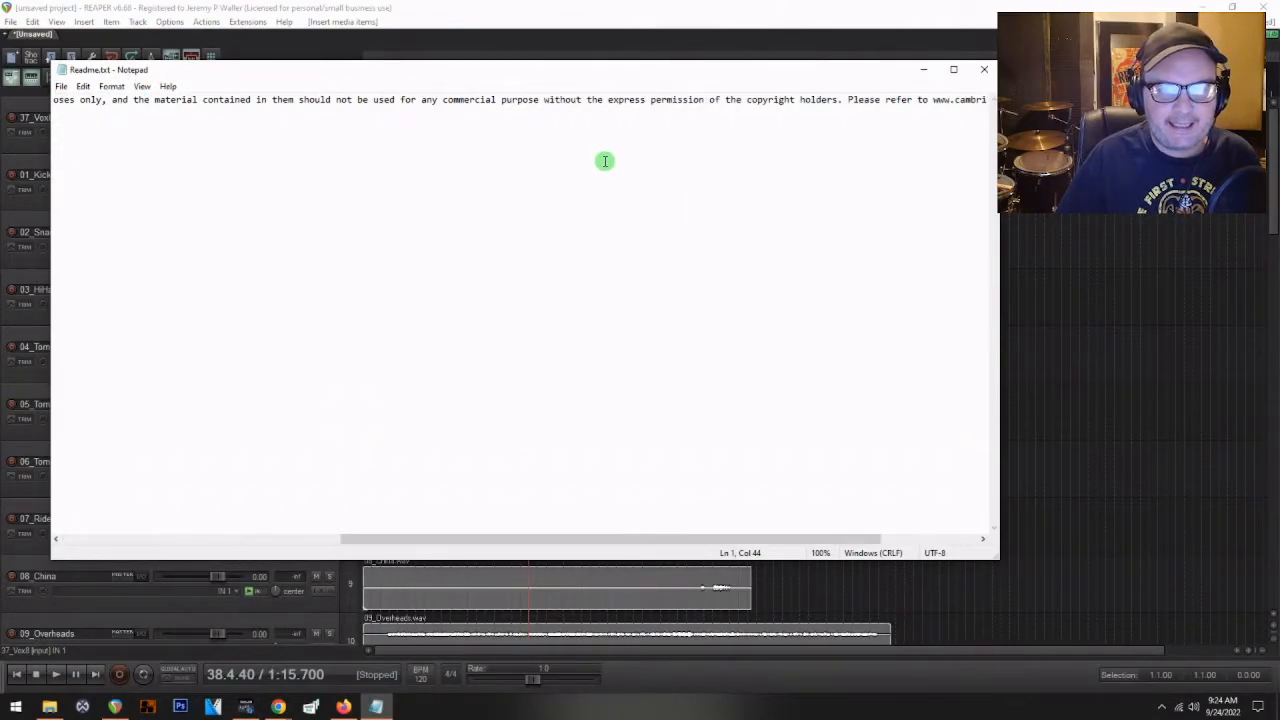
scroll(366, 126, left, 8)
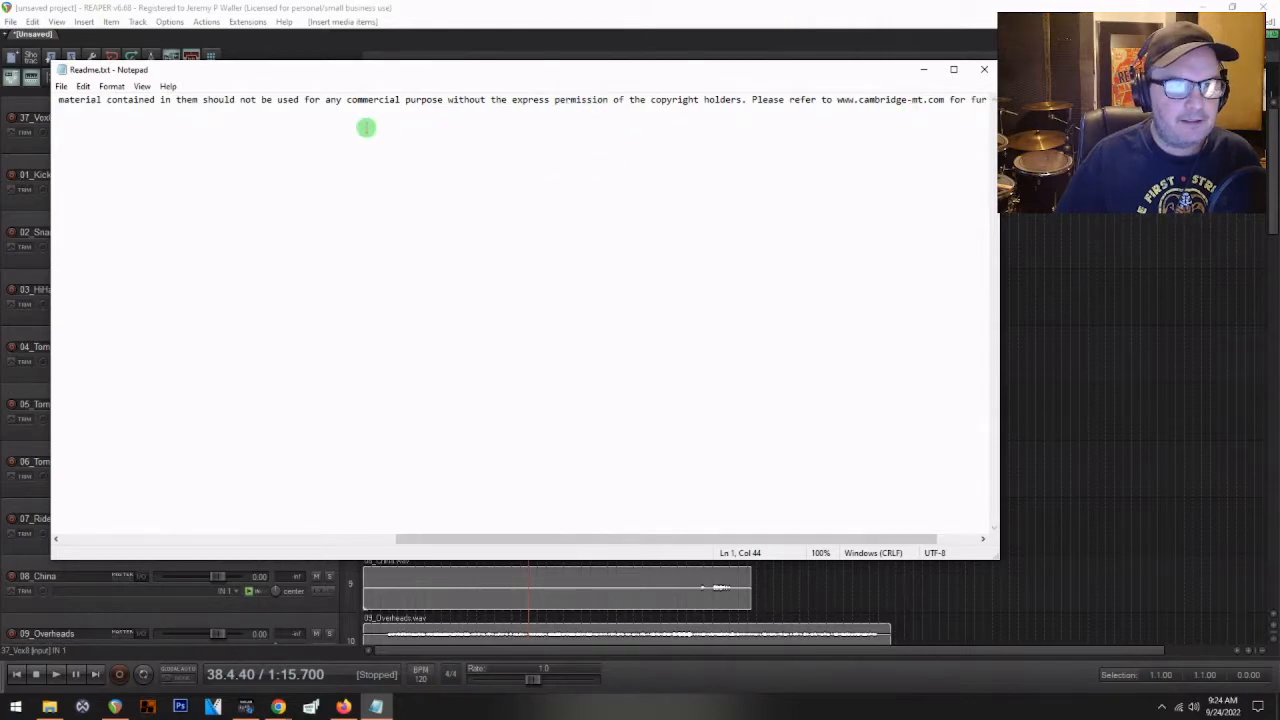
scroll(366, 126, left, 1)
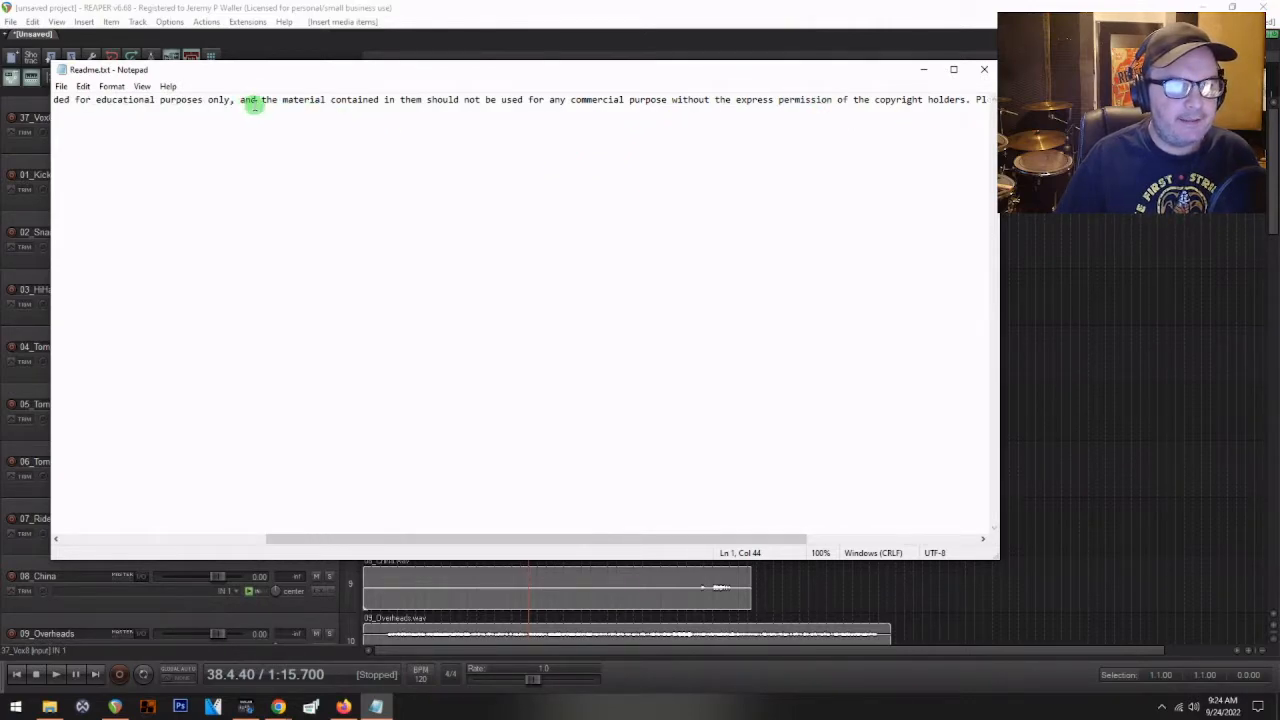
key(Return)
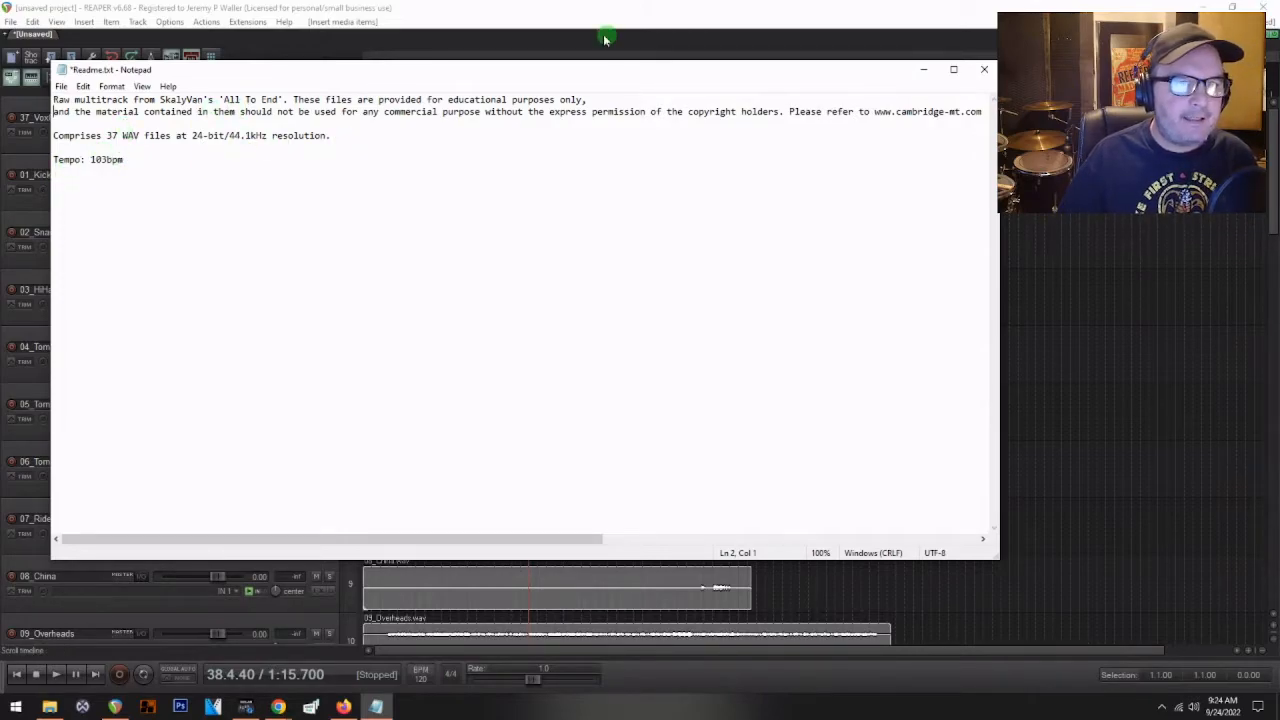
click(922, 73)
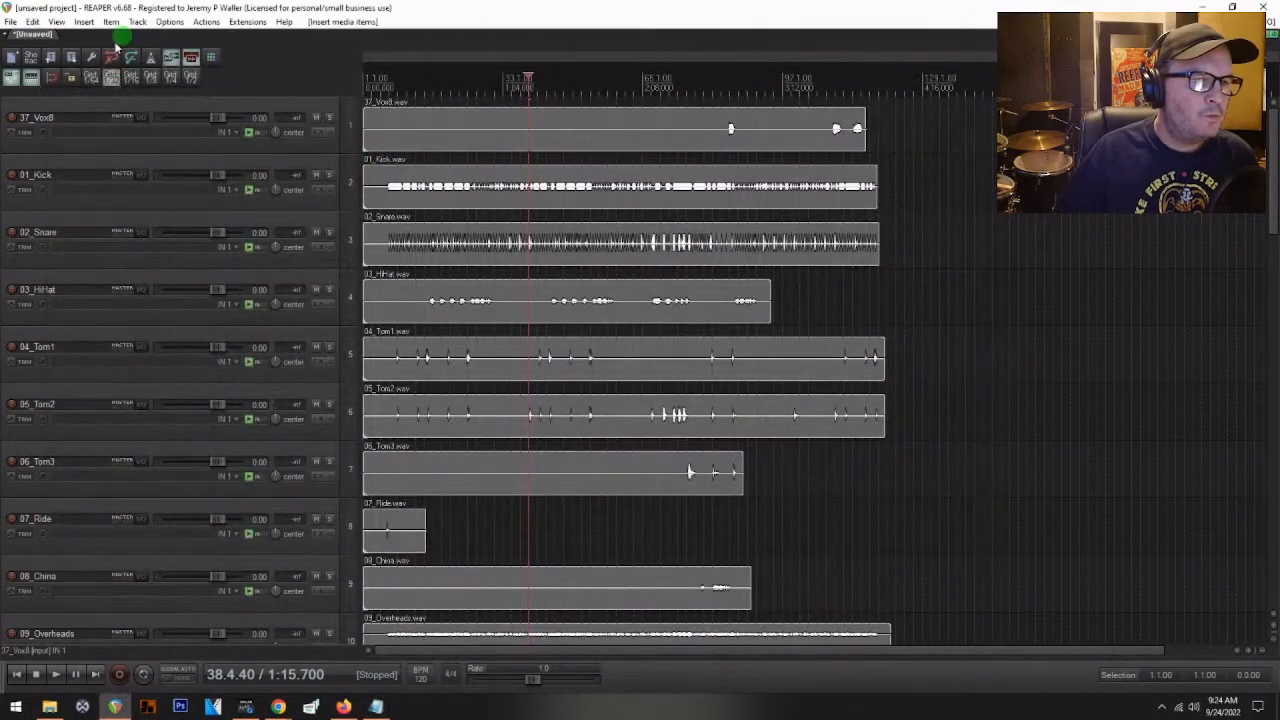
- Save the project as "SkalyVan's 'All To End'" in the Reaper 2022 folder, with its own subdirectory and all media copied into it
click(10, 21)
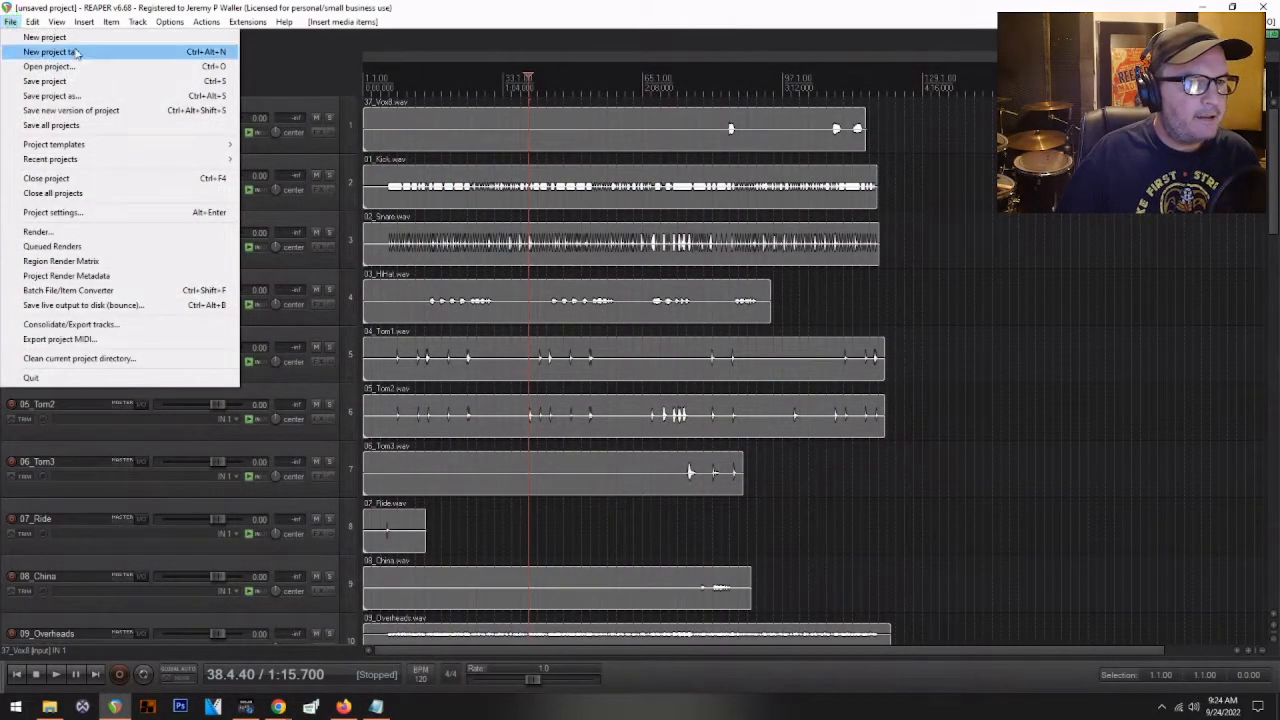
click(66, 95)
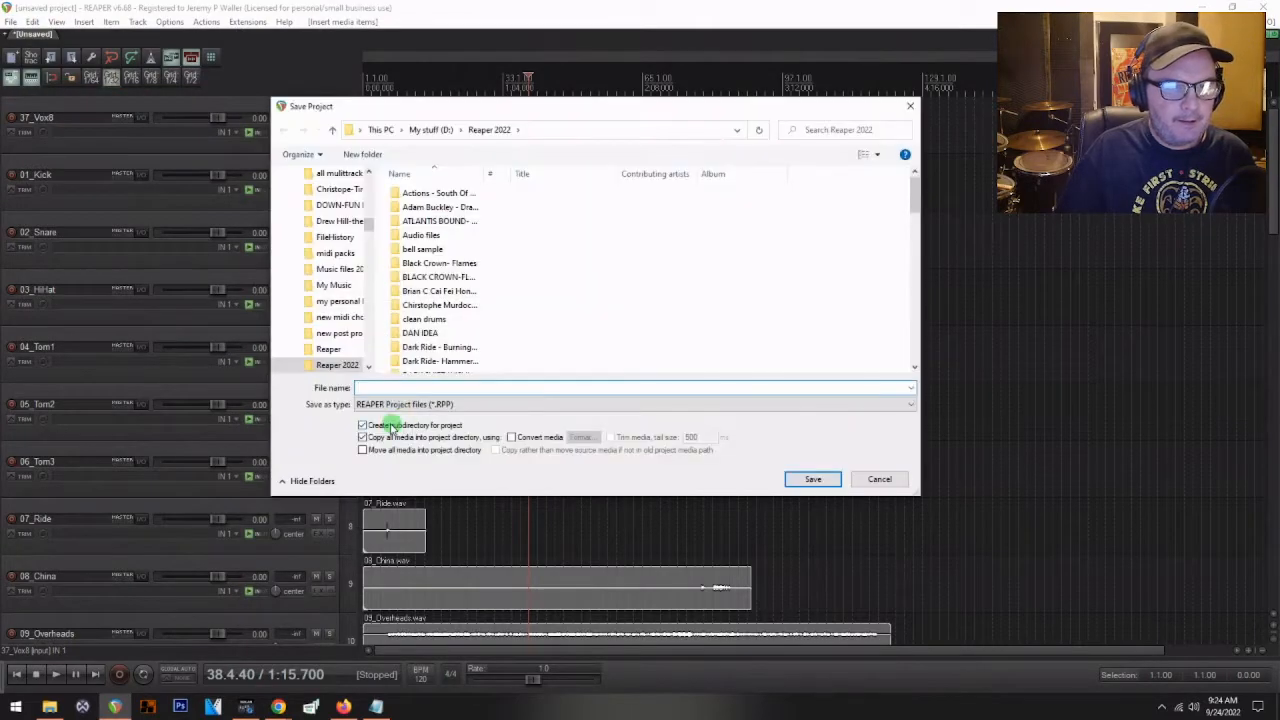
click(400, 384)
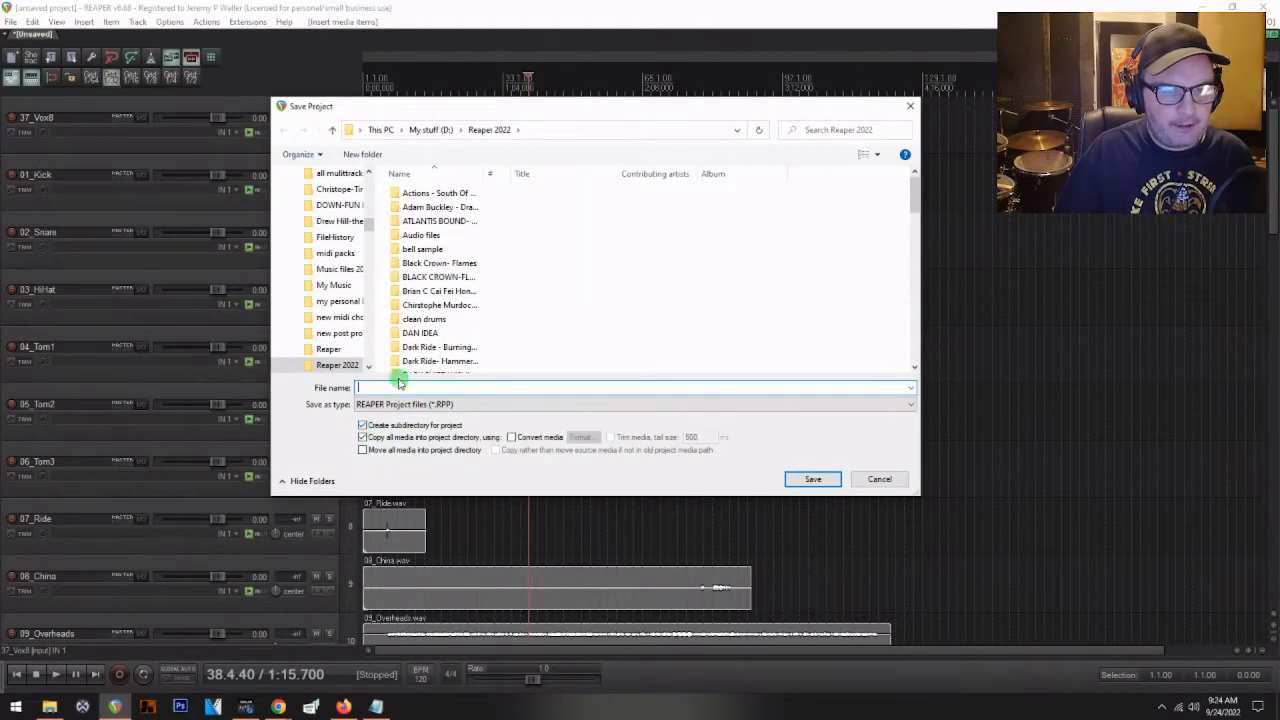
right_click(393, 387)
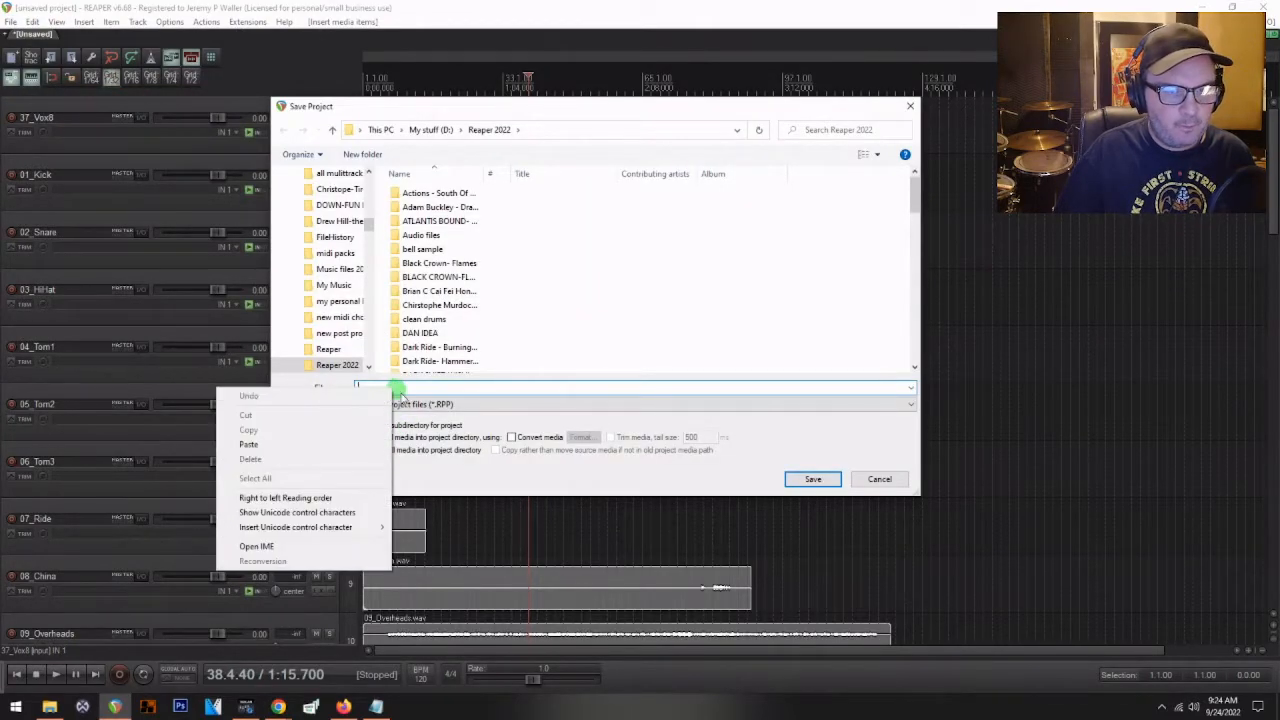
click(248, 444)
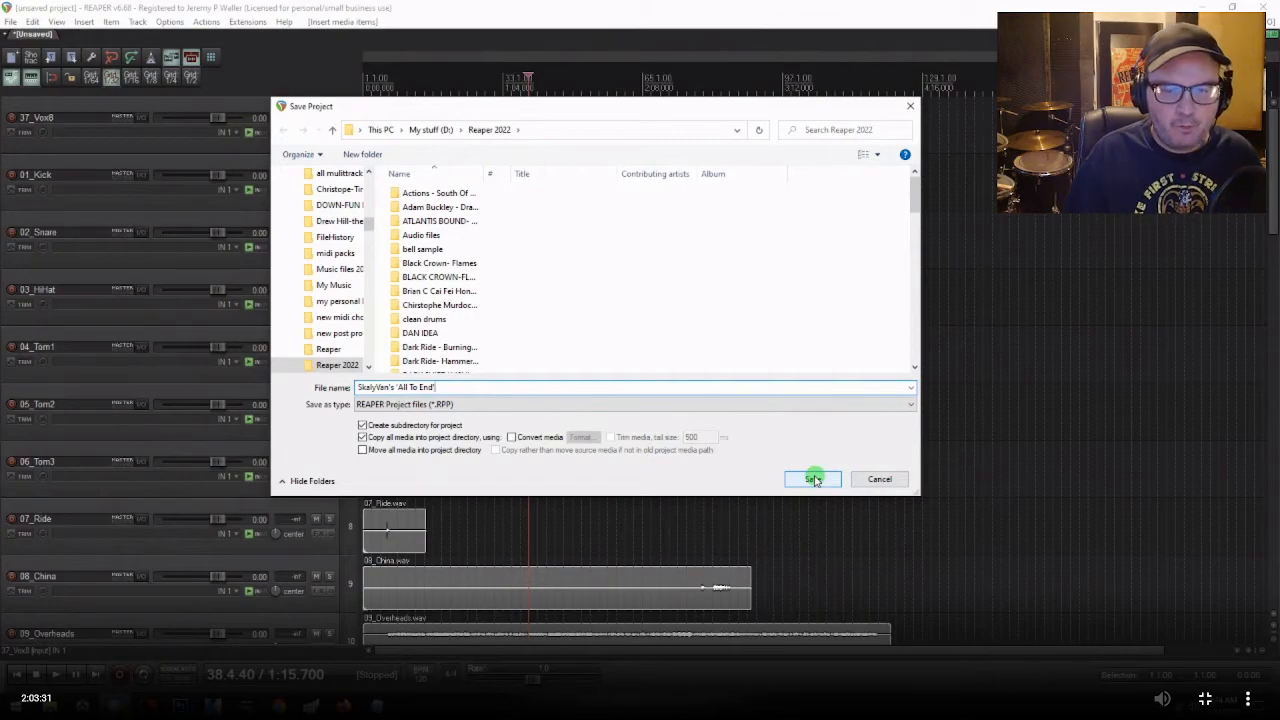
click(813, 479)
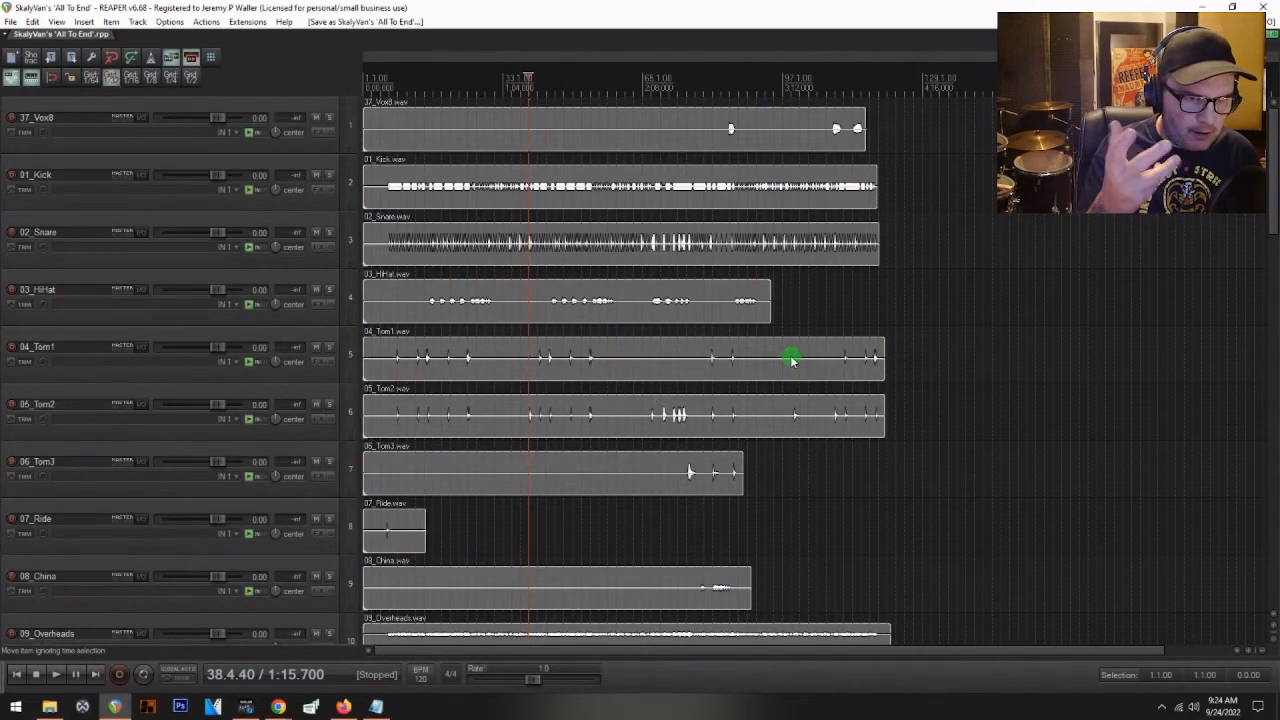
- Clear the selection of all media items and move the 37_Vox8 track to the end of the track list, below 36_Vox7DT2
click(388, 256)
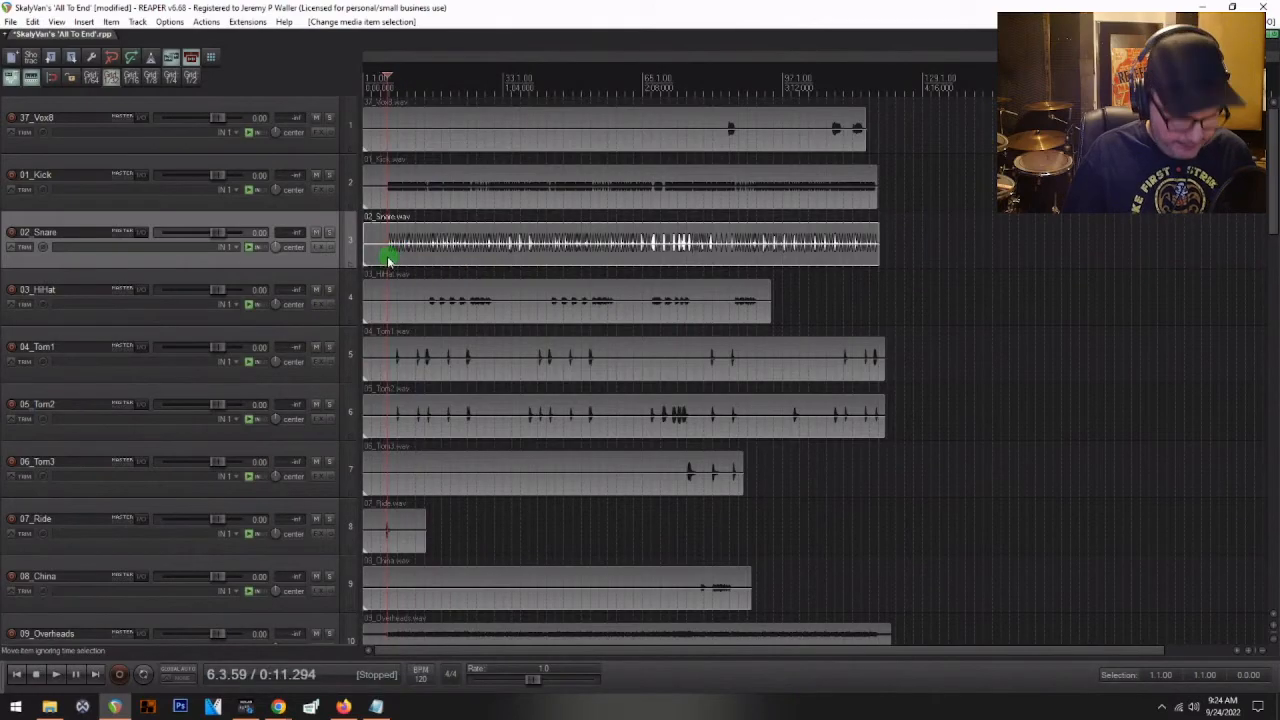
key(ctrl+m)
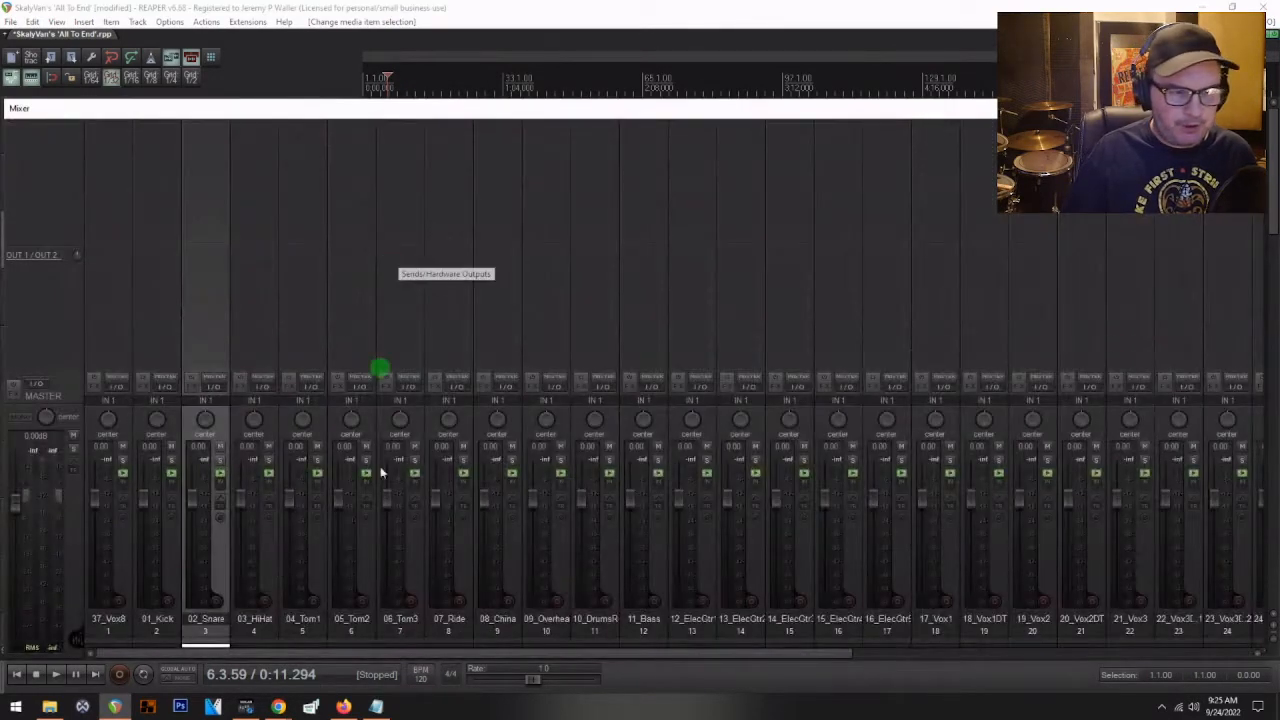
click(121, 590)
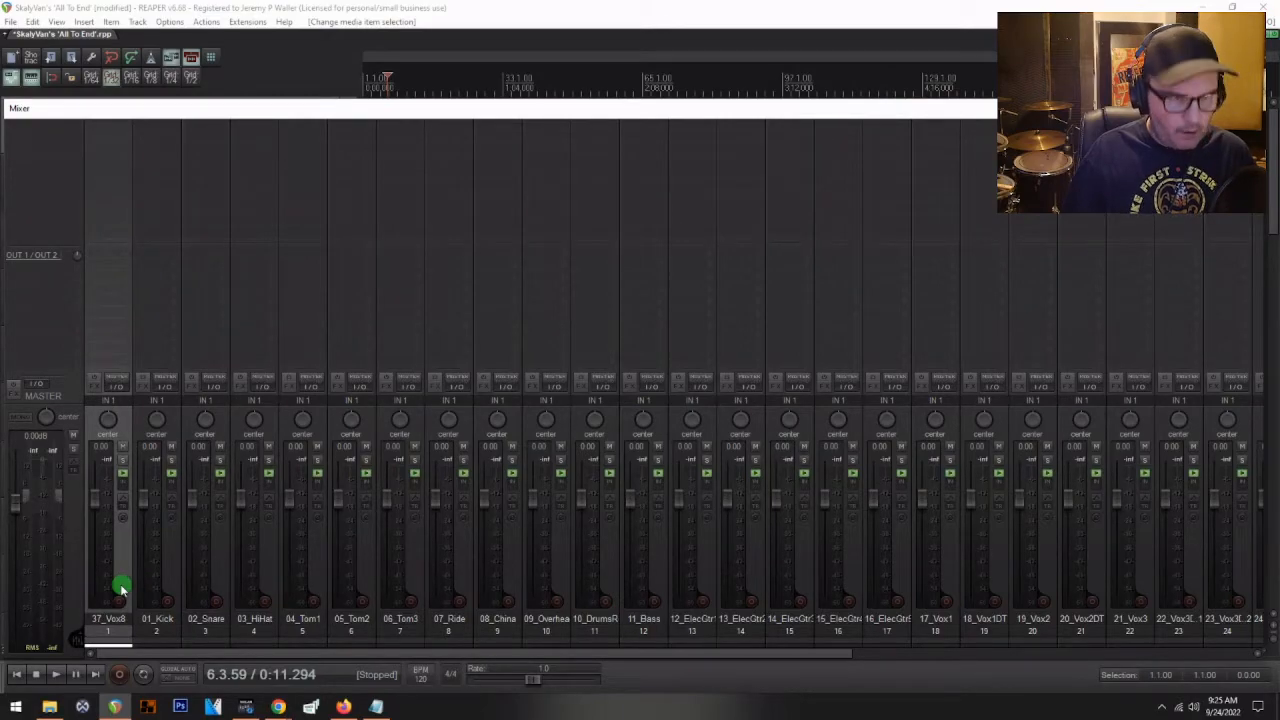
key(ctrl+m)
scroll(600, 370, down, 15)
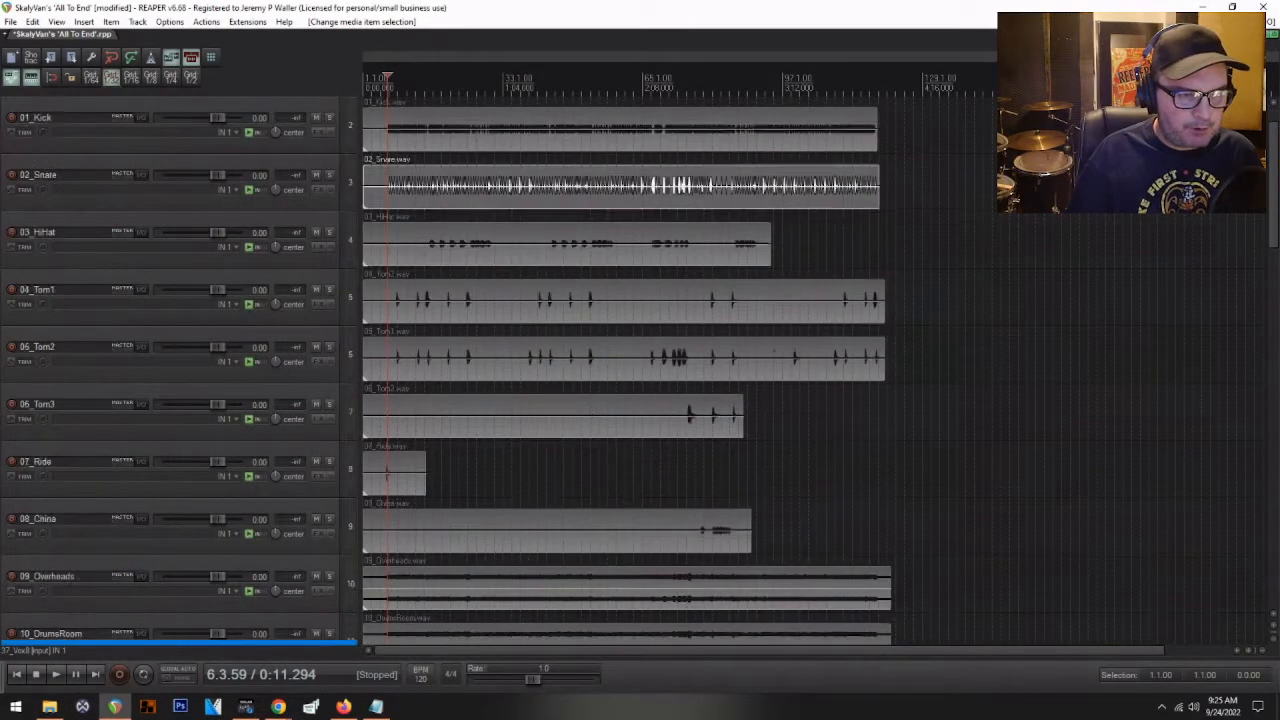
drag(124, 714, 127, 670)
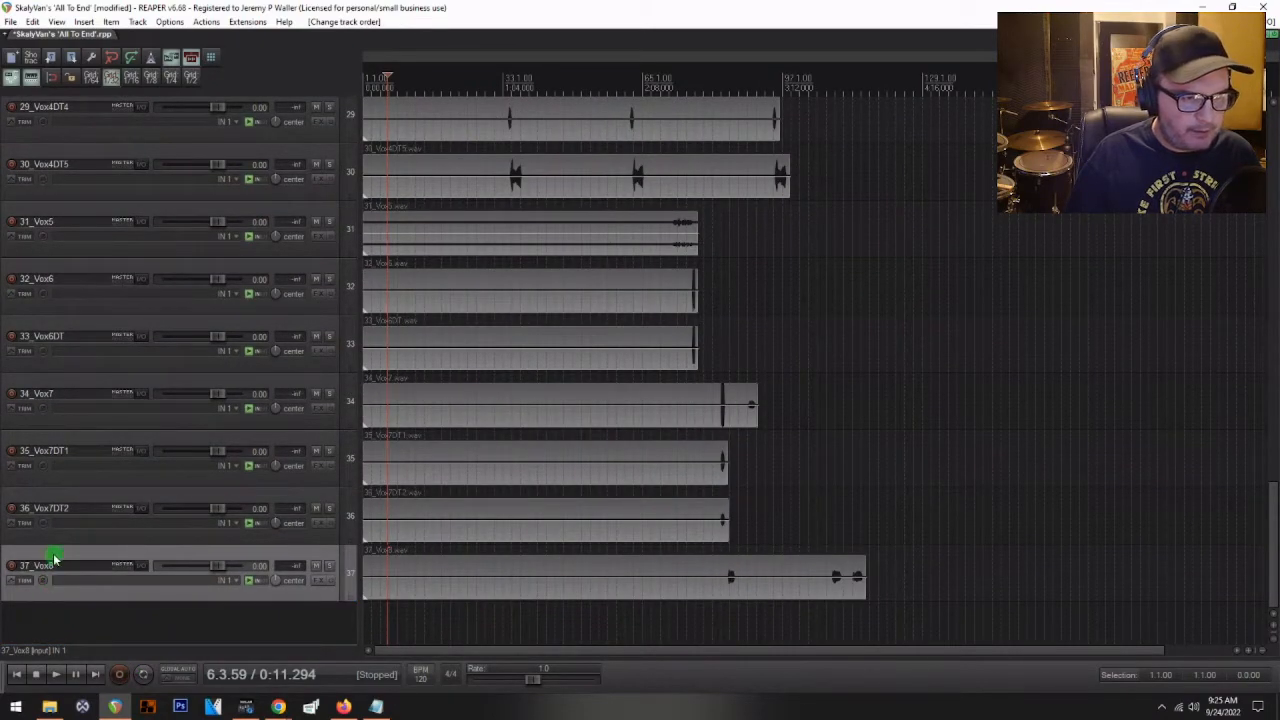
- Select all tracks in the mixer and lower their volume together to -10.2 dB
scroll(261, 561, down, 5)
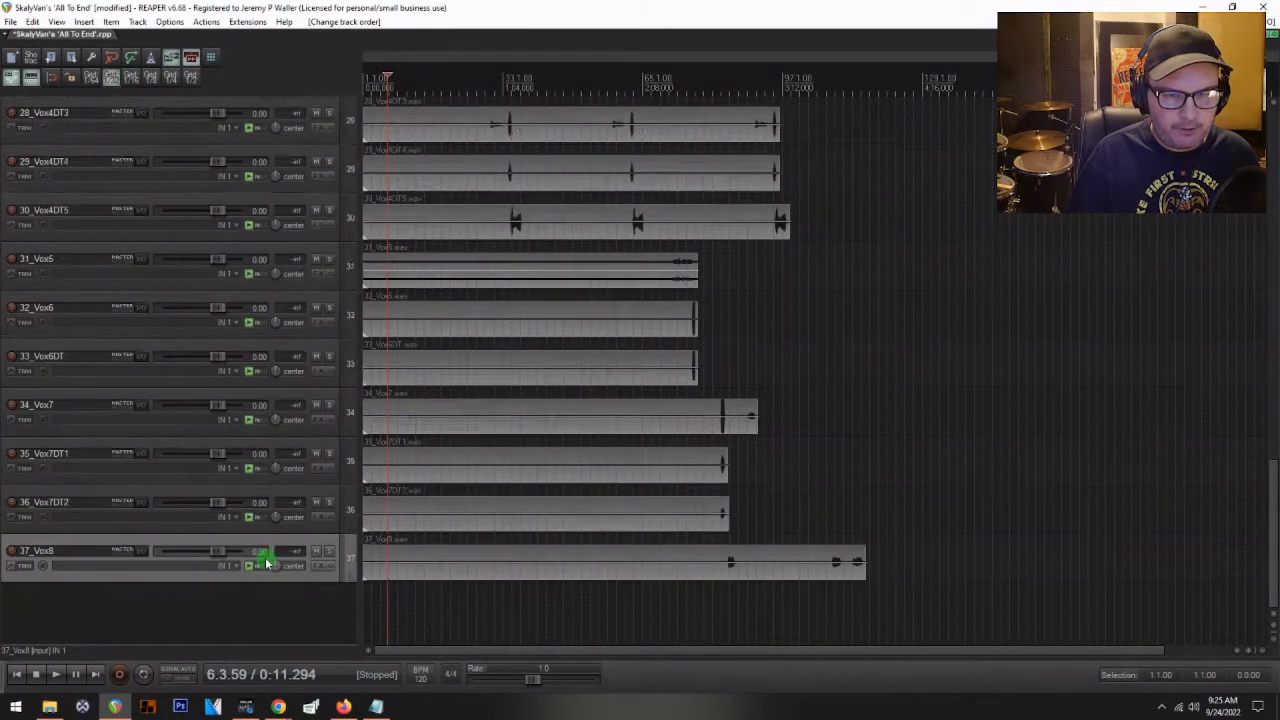
scroll(194, 537, down, 5)
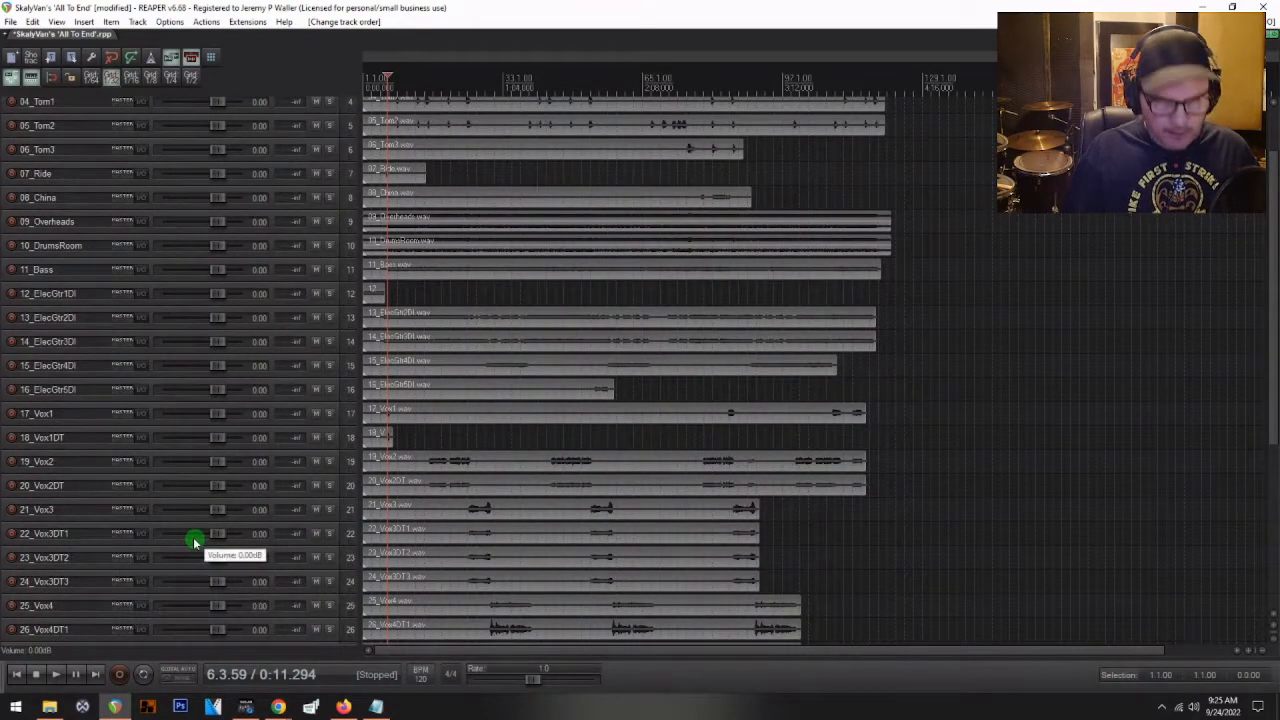
key(ctrl+m)
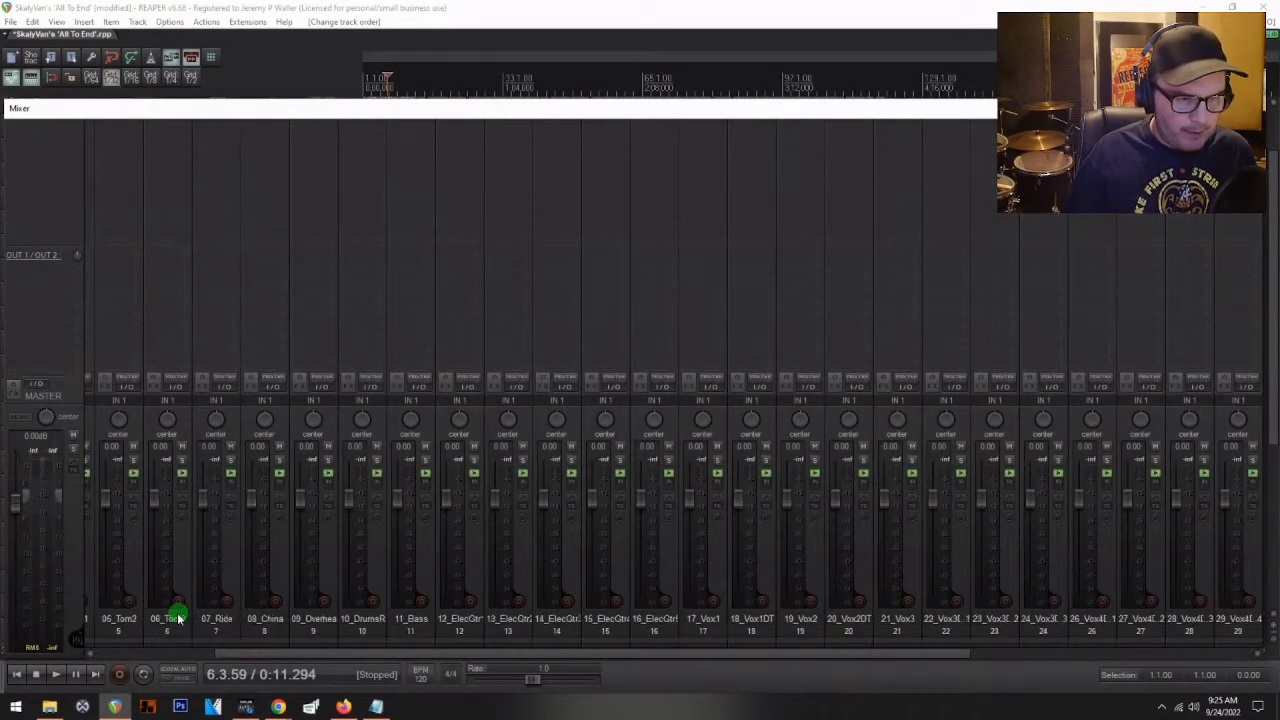
scroll(177, 617, left, 5)
click(122, 567)
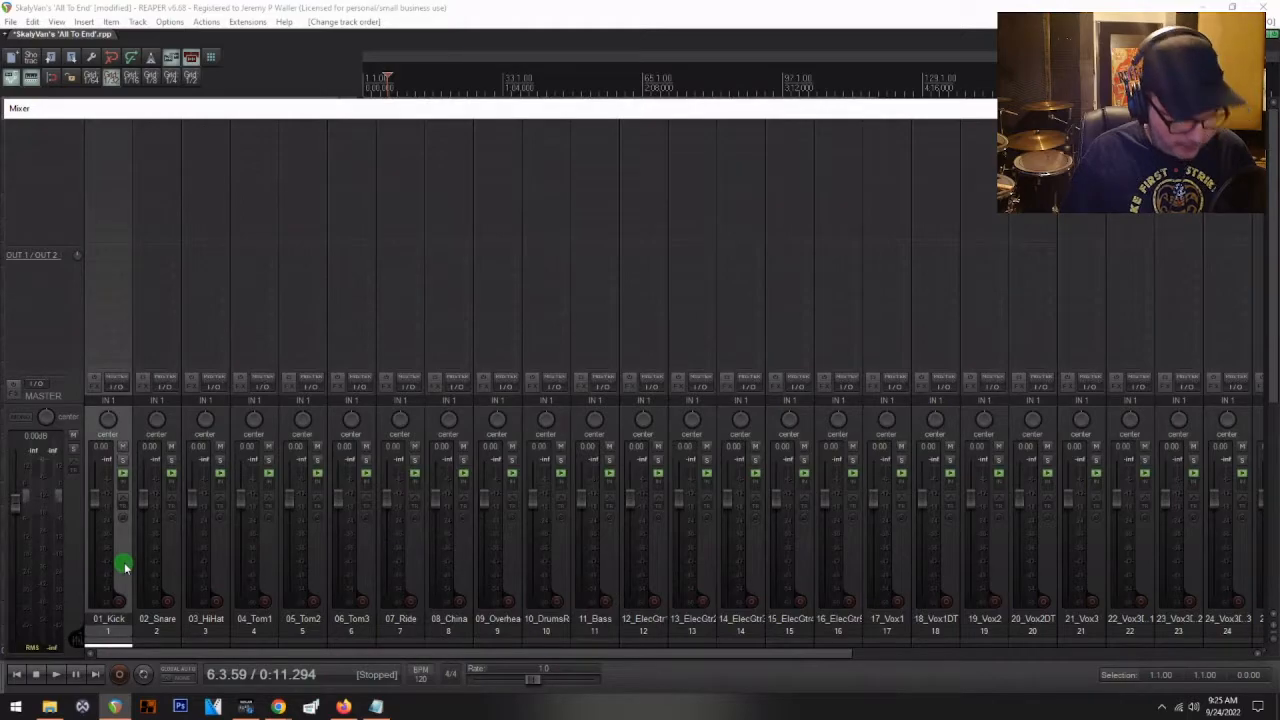
key(ctrl+a)
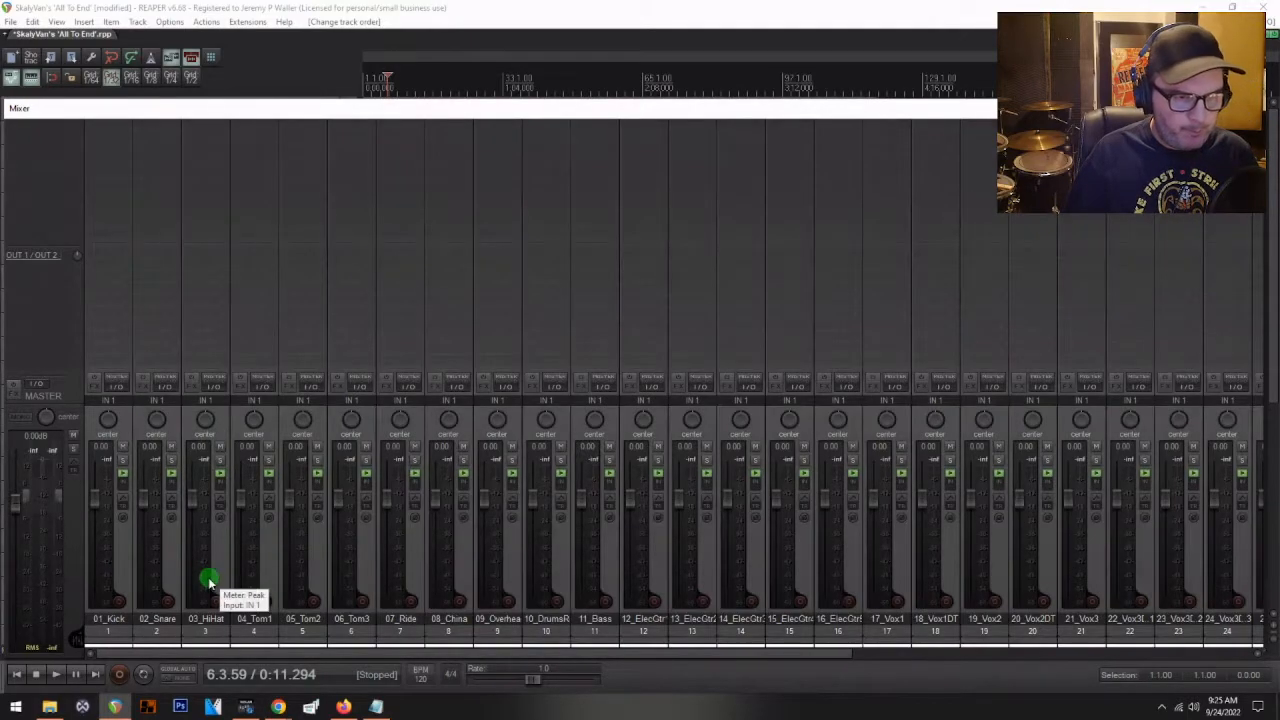
mouse_move(191, 508)
mouse_down()
mouse_move(194, 538)
mouse_move(198, 524)
mouse_up()
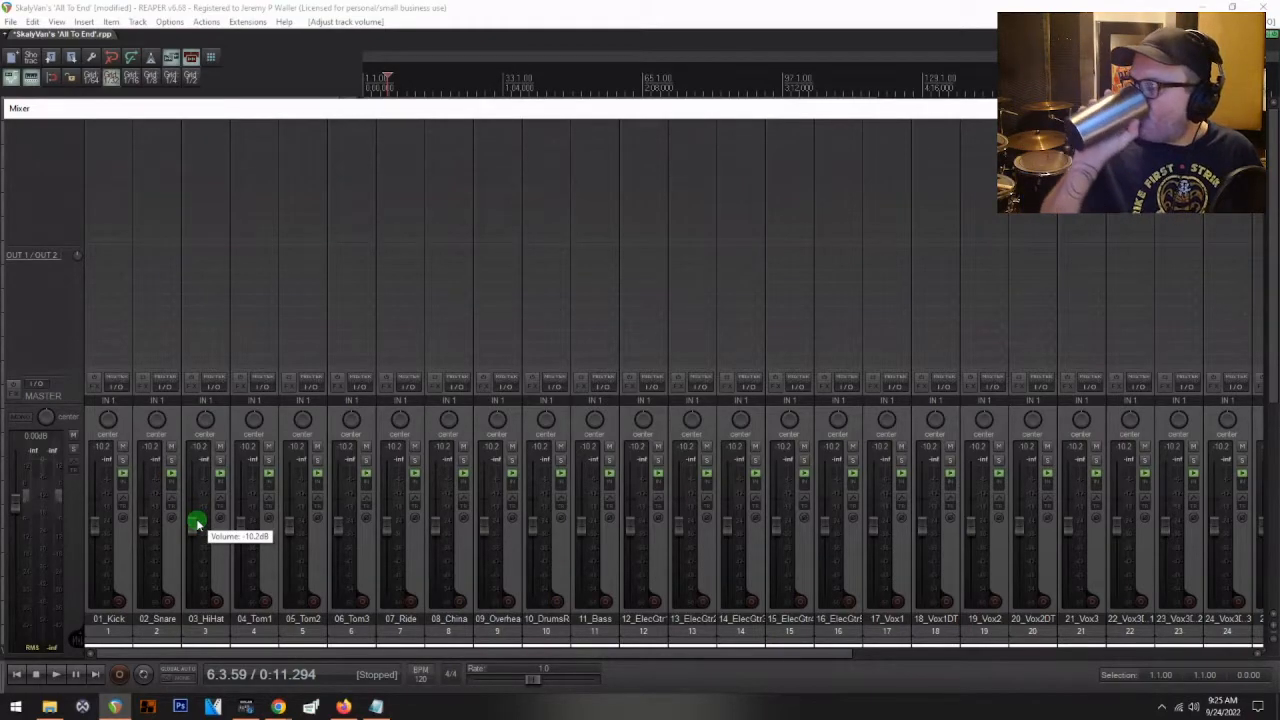
- Play short passages of the full mix from the edit cursor at 0:11.294 and hide the mixer
key(space)
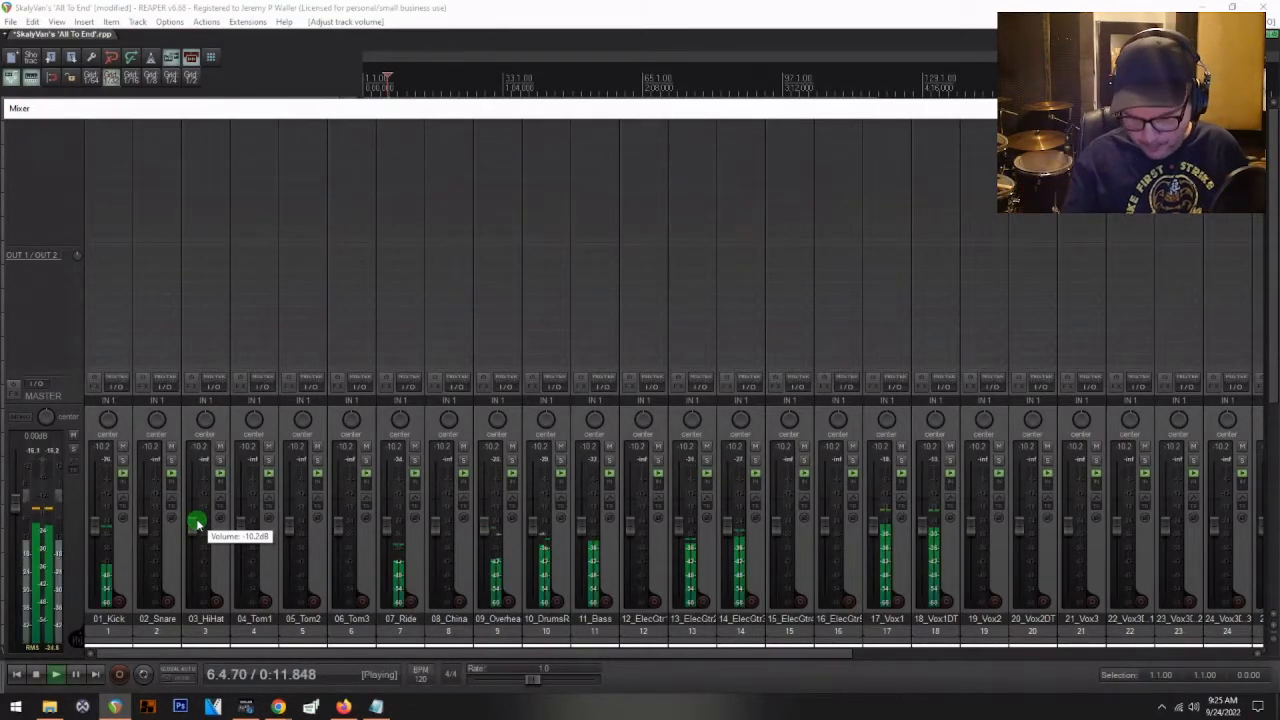
key(ctrl+m)
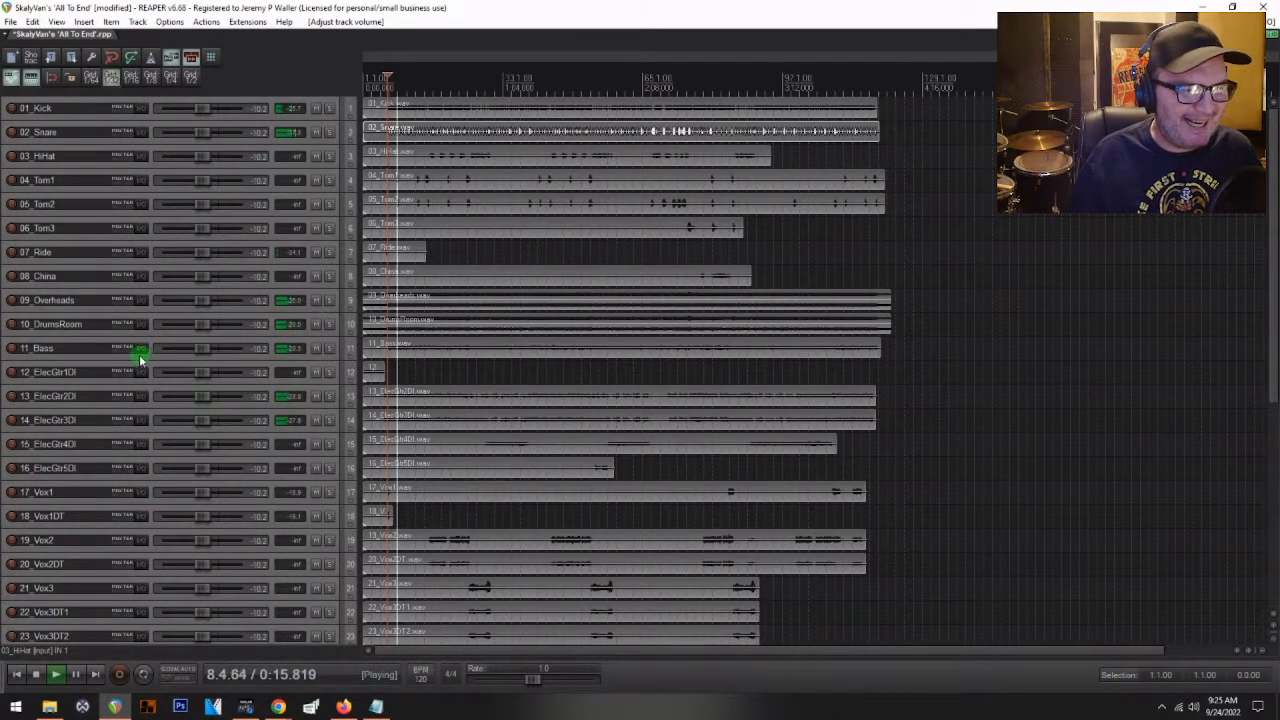
key(space)
scroll(396, 397, up, 4)
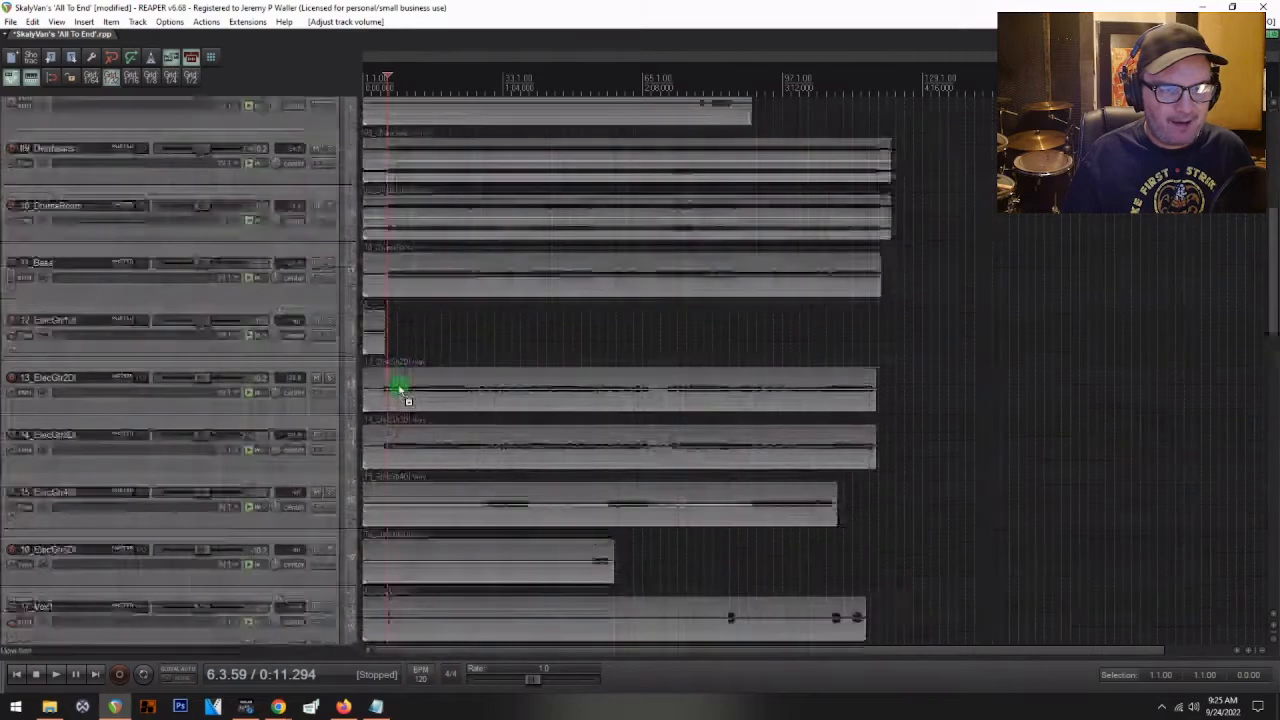
key(space)
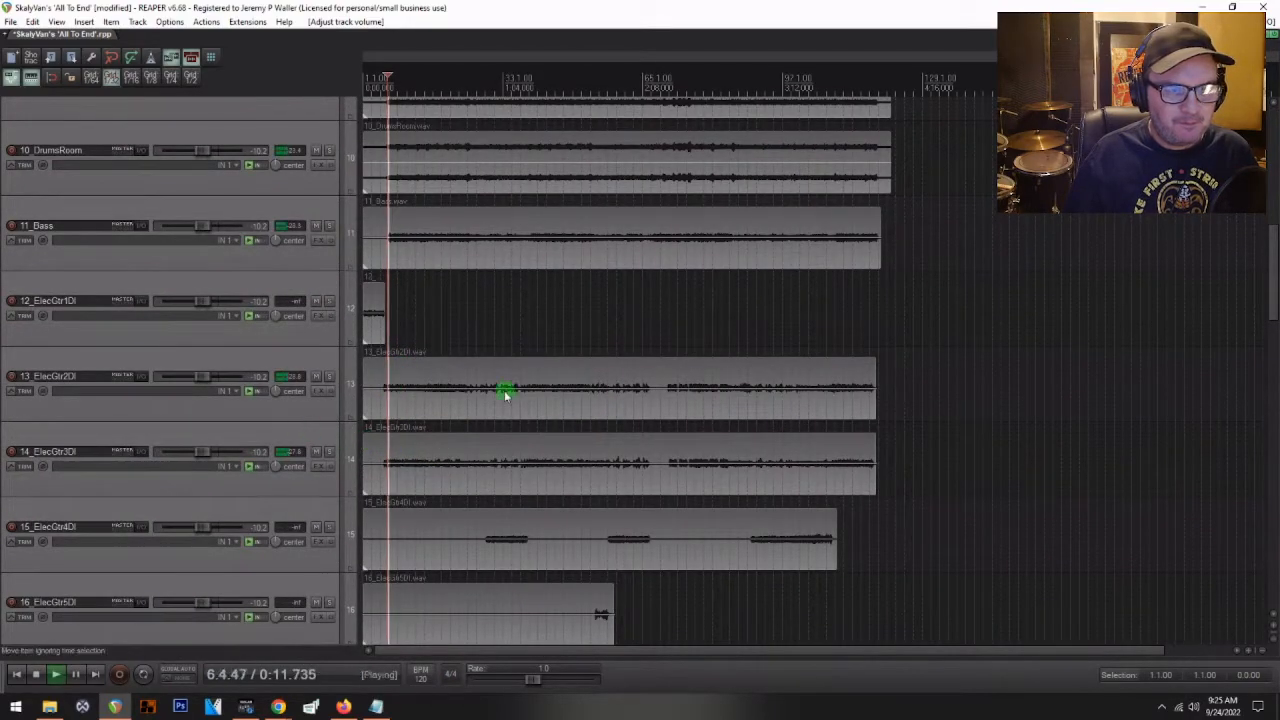
key(space)
click(329, 228)
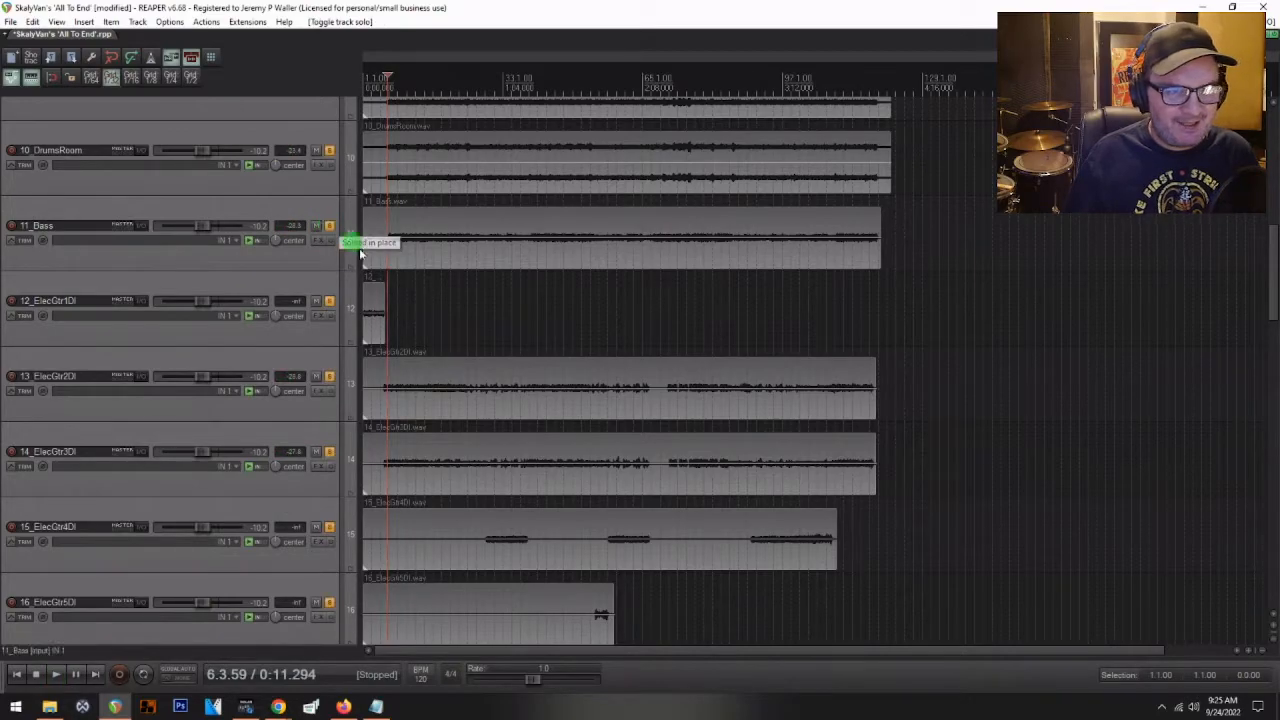
scroll(415, 276, up, 2)
key(space)
key(space)
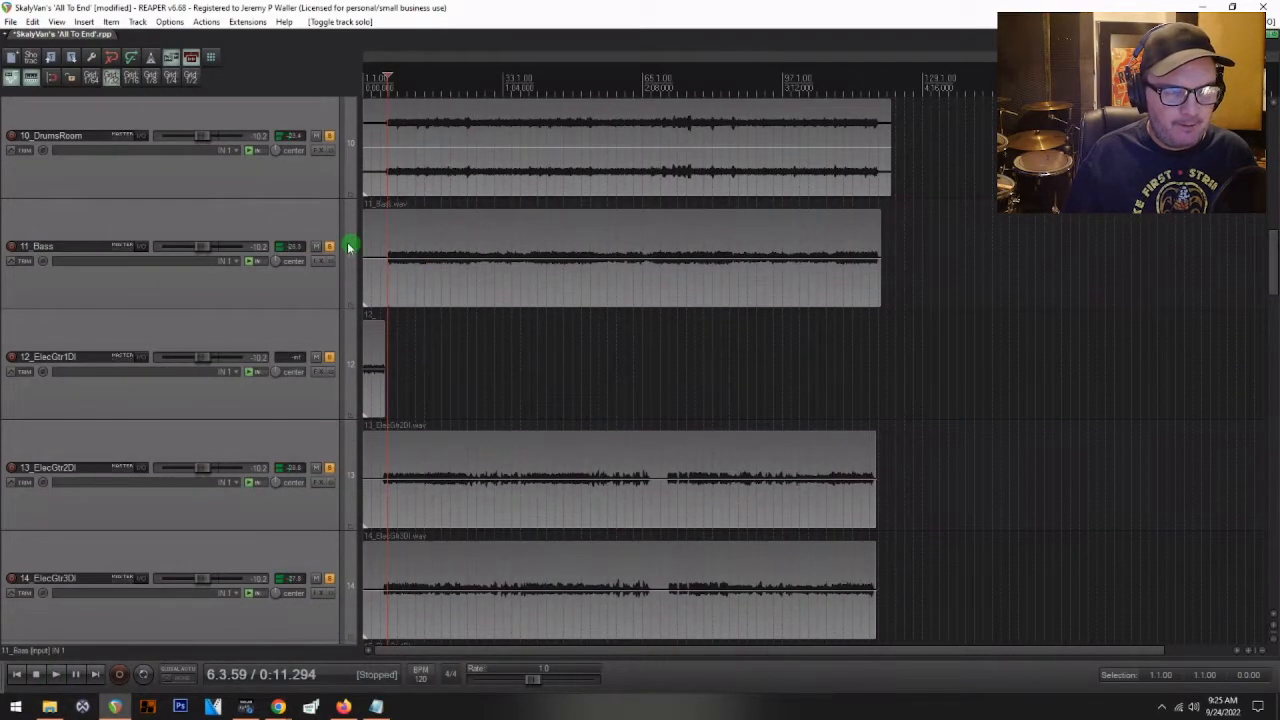
right_click(329, 247)
click(370, 289)
click(329, 247)
key(space)
key(space)
right_click(329, 247)
click(374, 291)
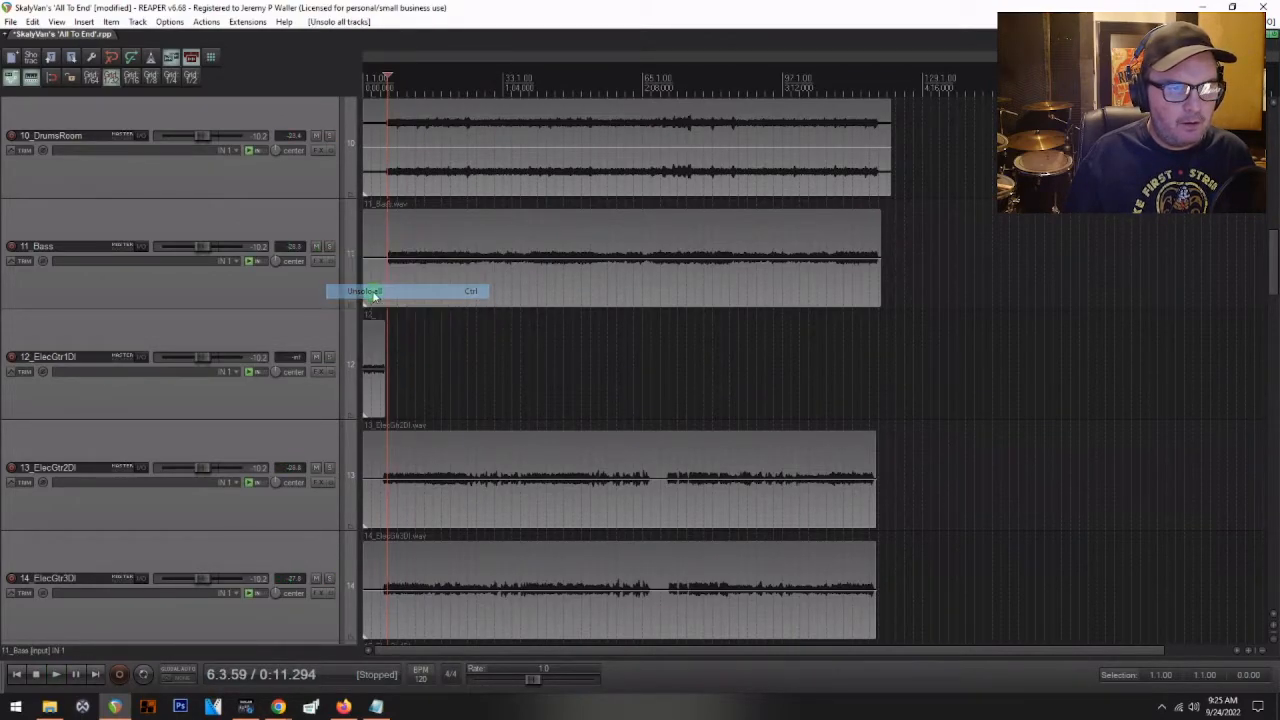
- Solo only the 11_Bass track during playback, reset its volume to 0.00 dB, and release the solo
click(330, 245)
key(space)
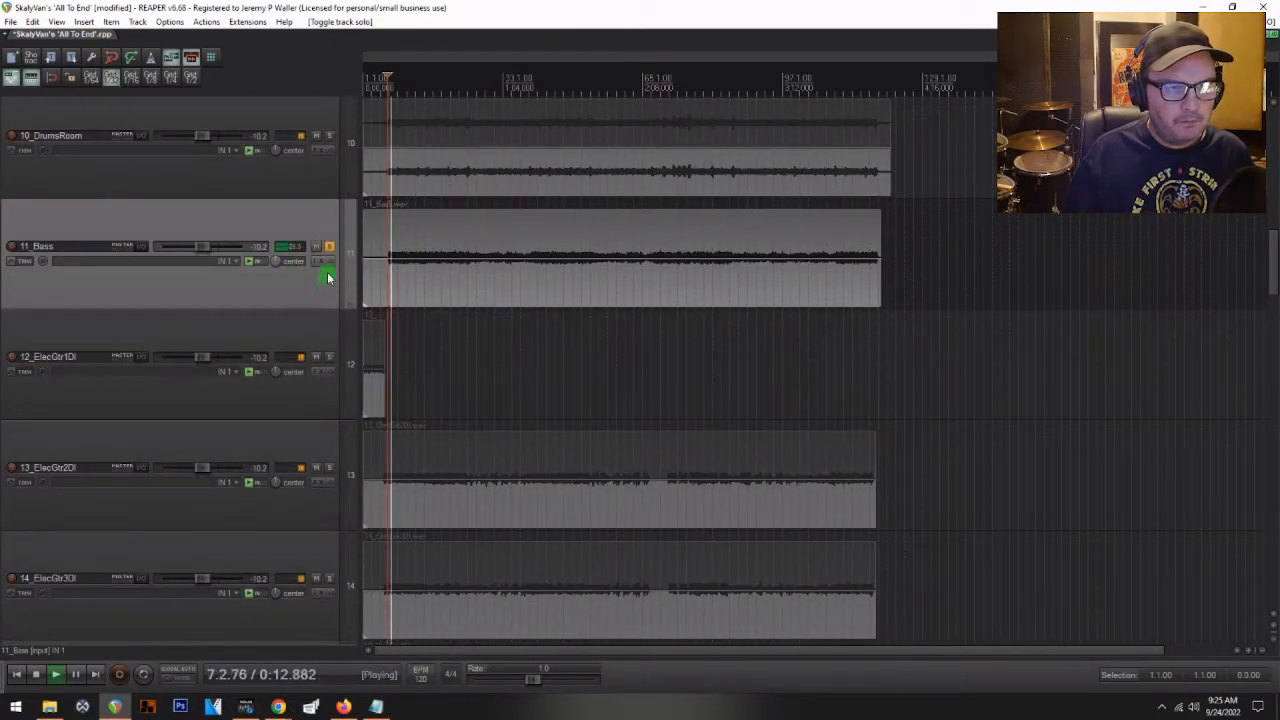
double_click(206, 247)
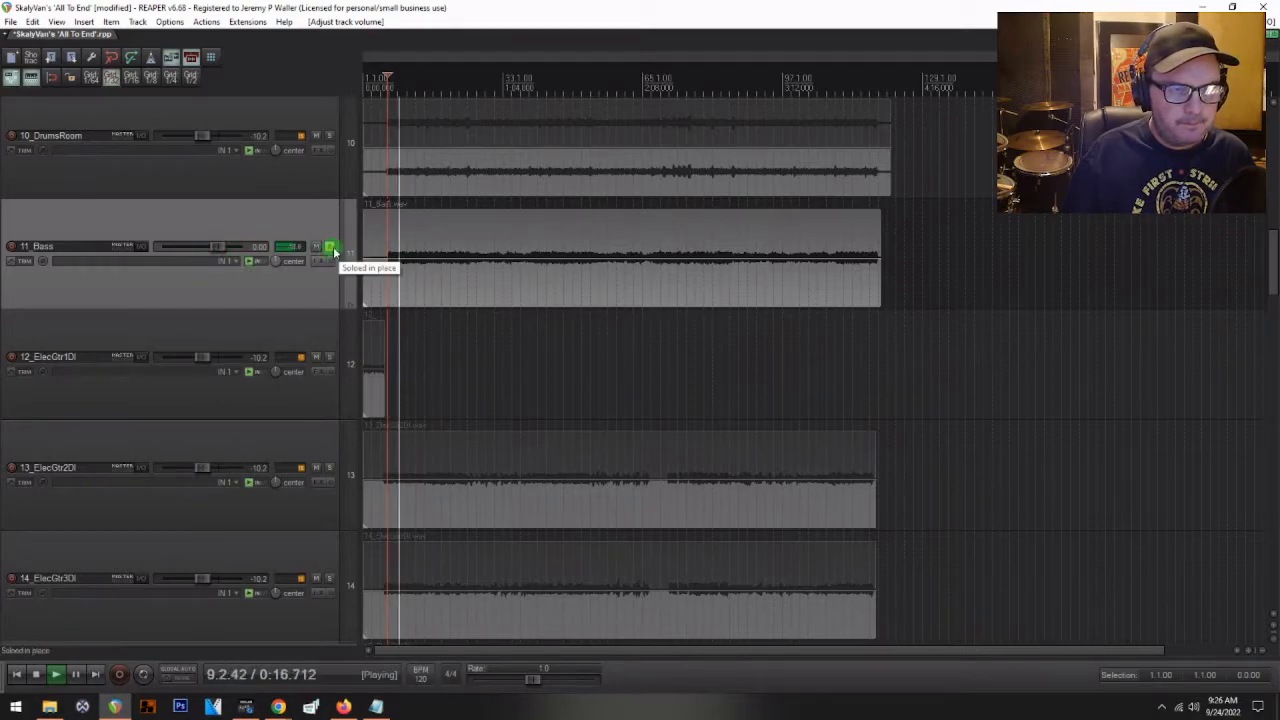
key(space)
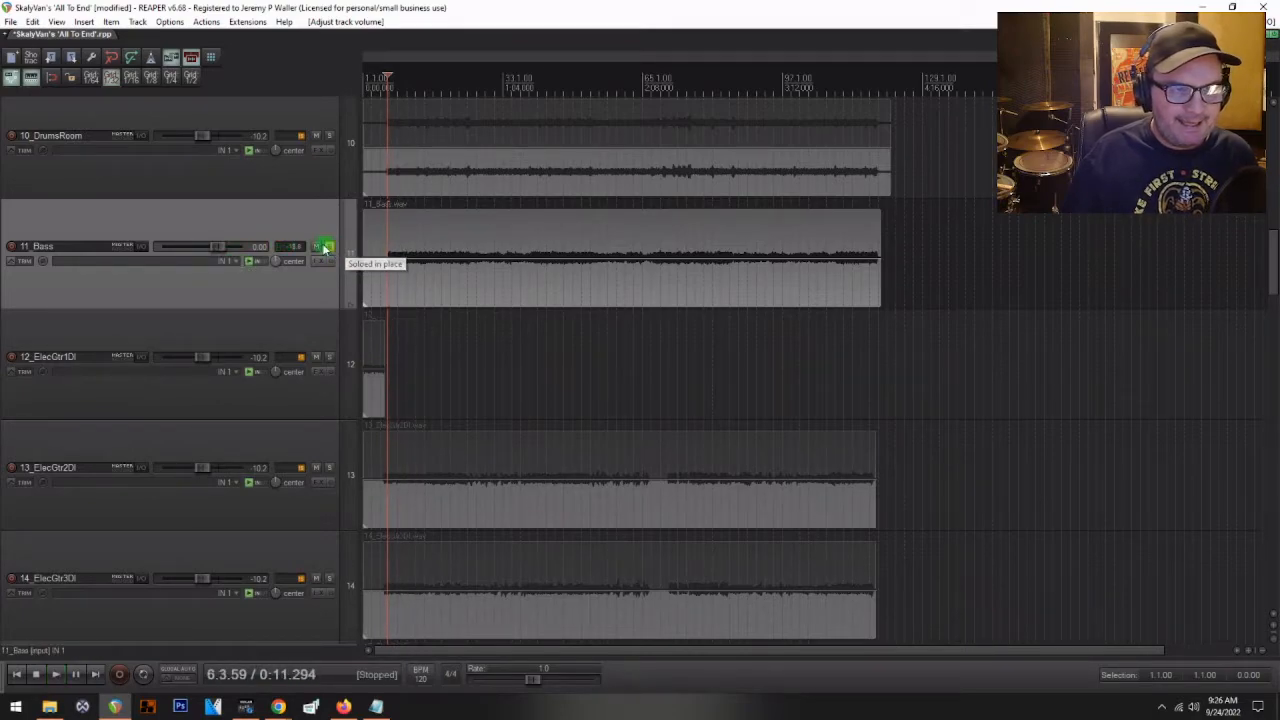
click(331, 248)
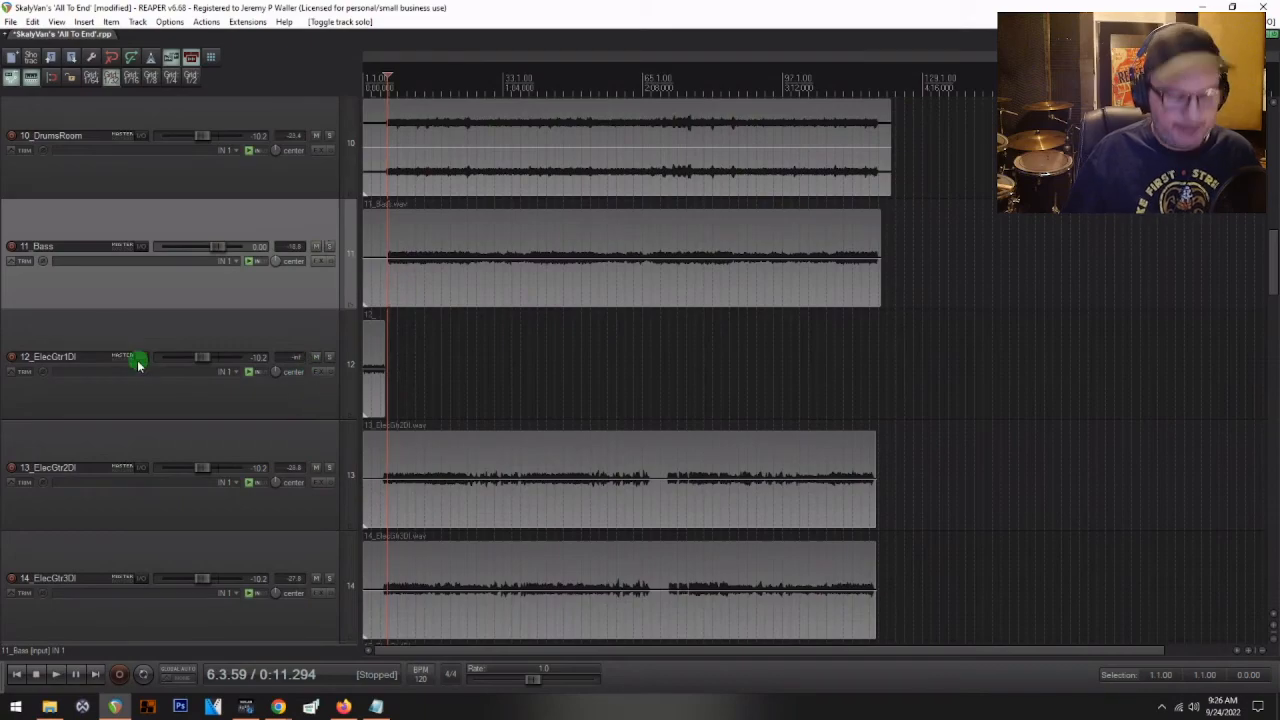
- Group the tracks 12_ElecGtr1DI, 13_ElecGtr2DI and 14_ElecGtr3DI into a new parent folder named G1
key(ctrl+m)
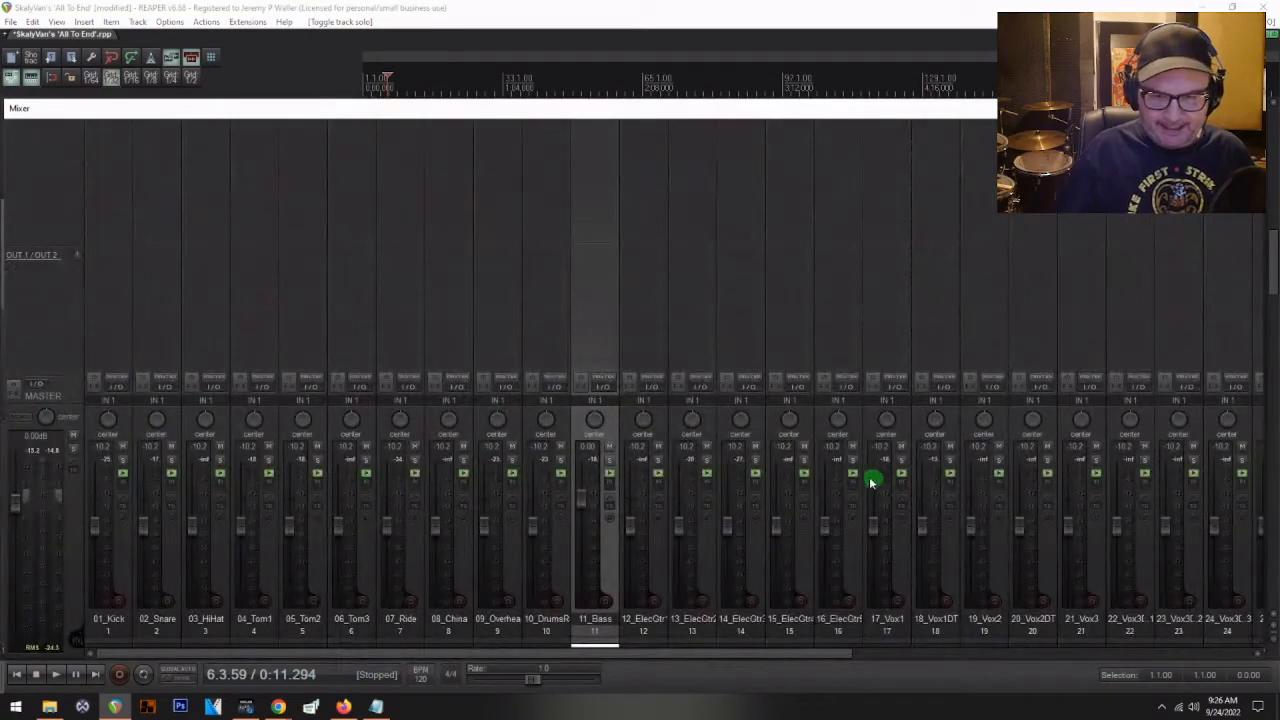
click(655, 617)
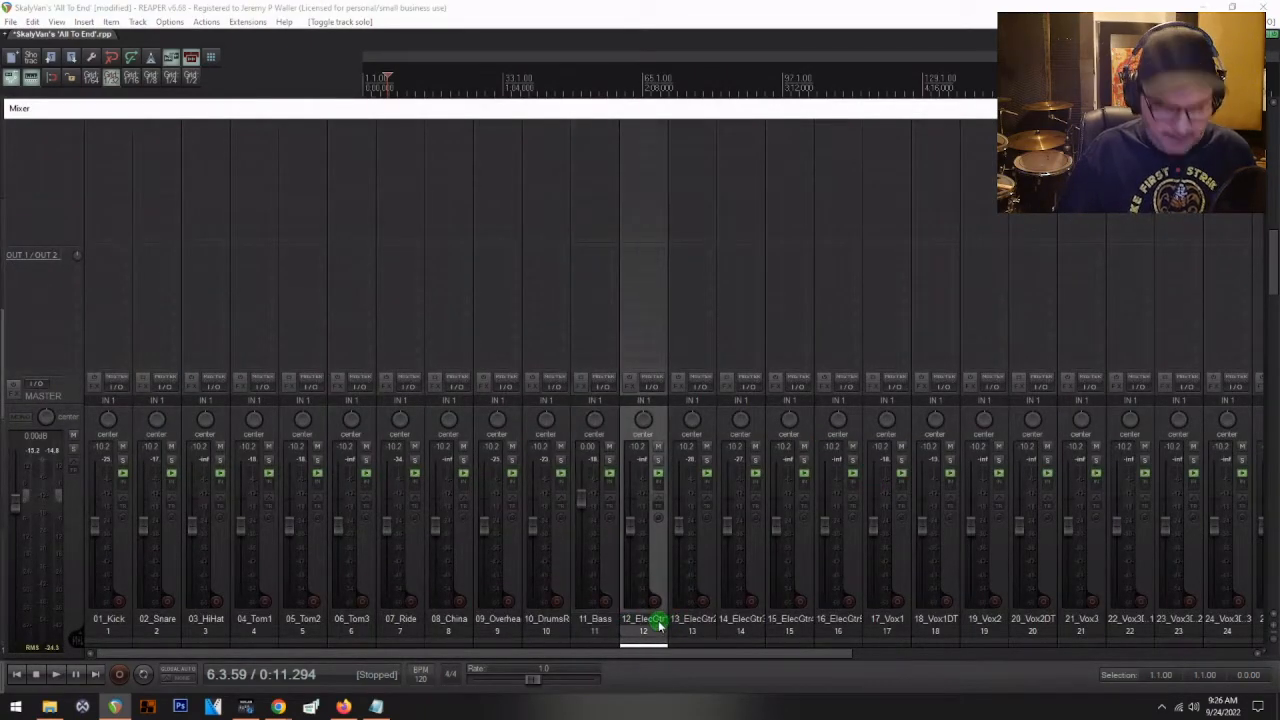
key(ctrl+m)
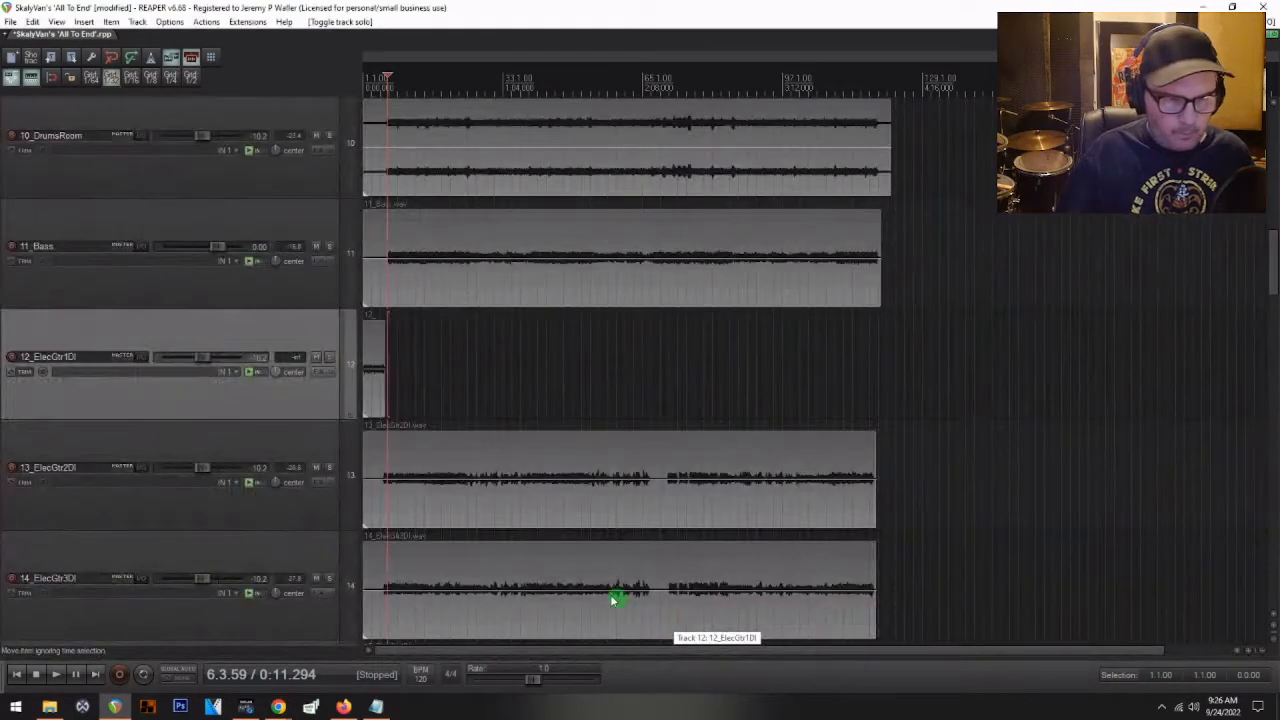
scroll(180, 457, down, 2)
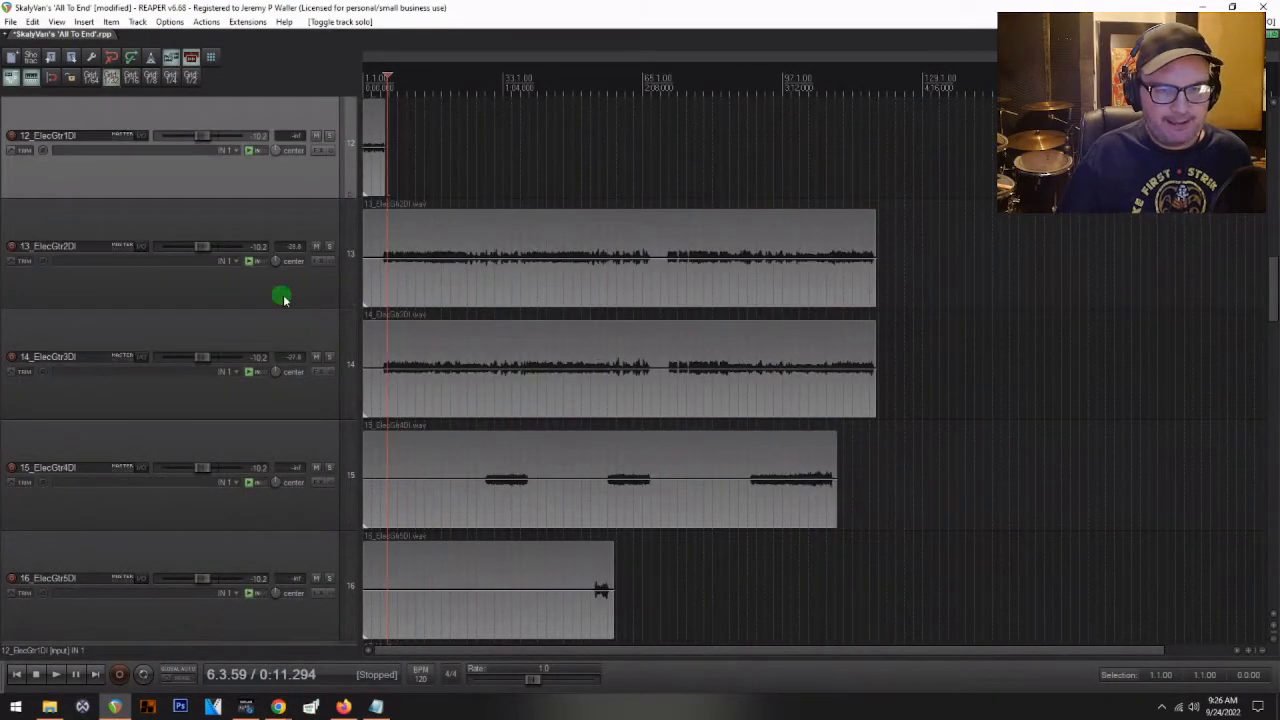
scroll(370, 318, down, 1)
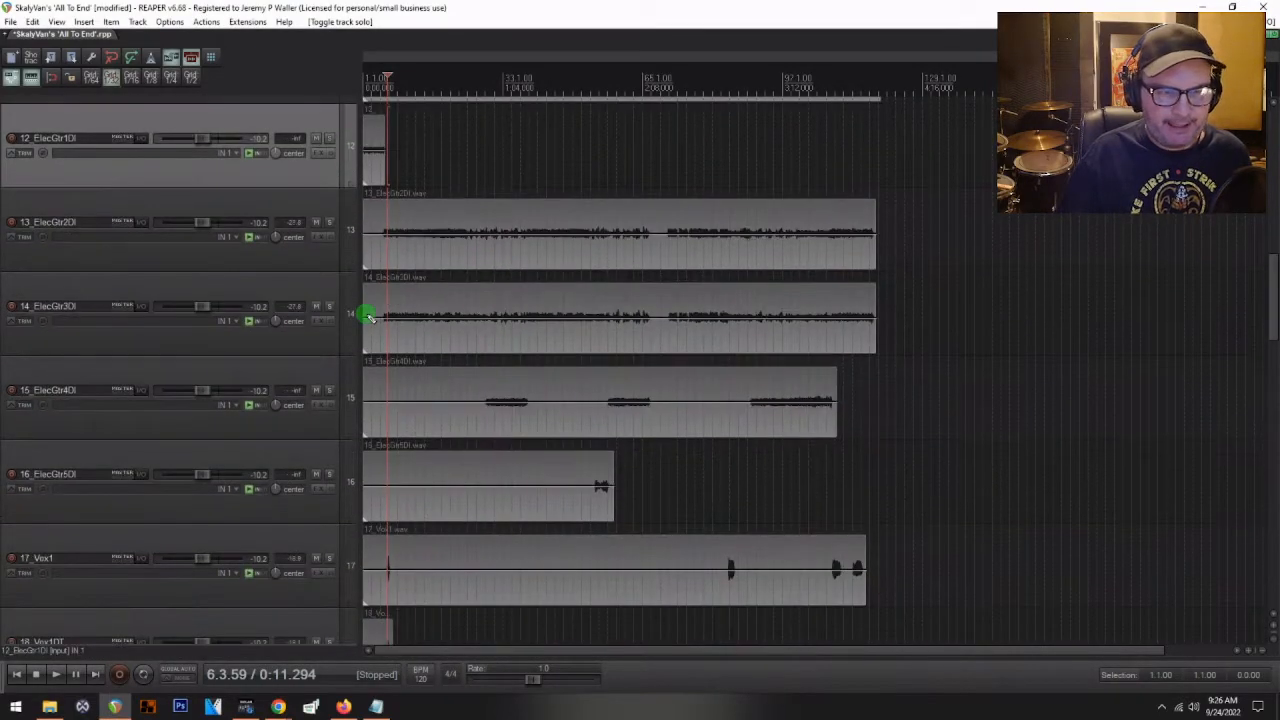
click(195, 280)
drag(229, 184, 203, 121)
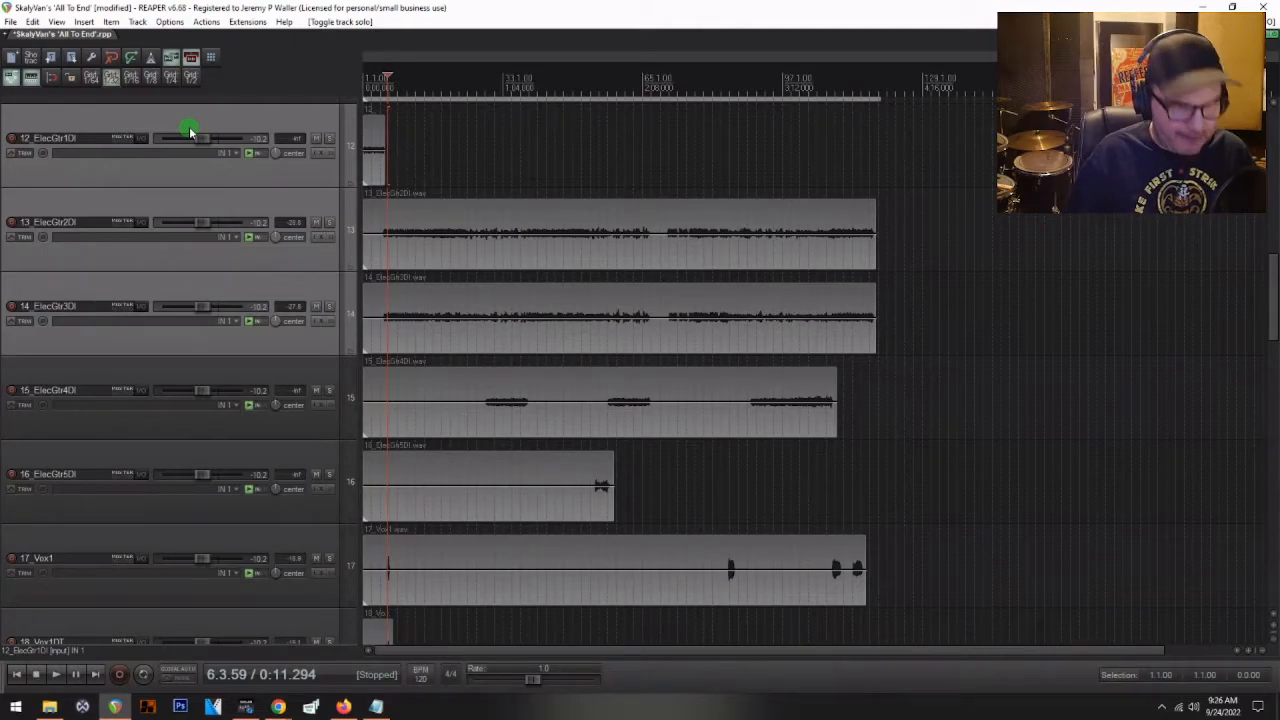
key(f)
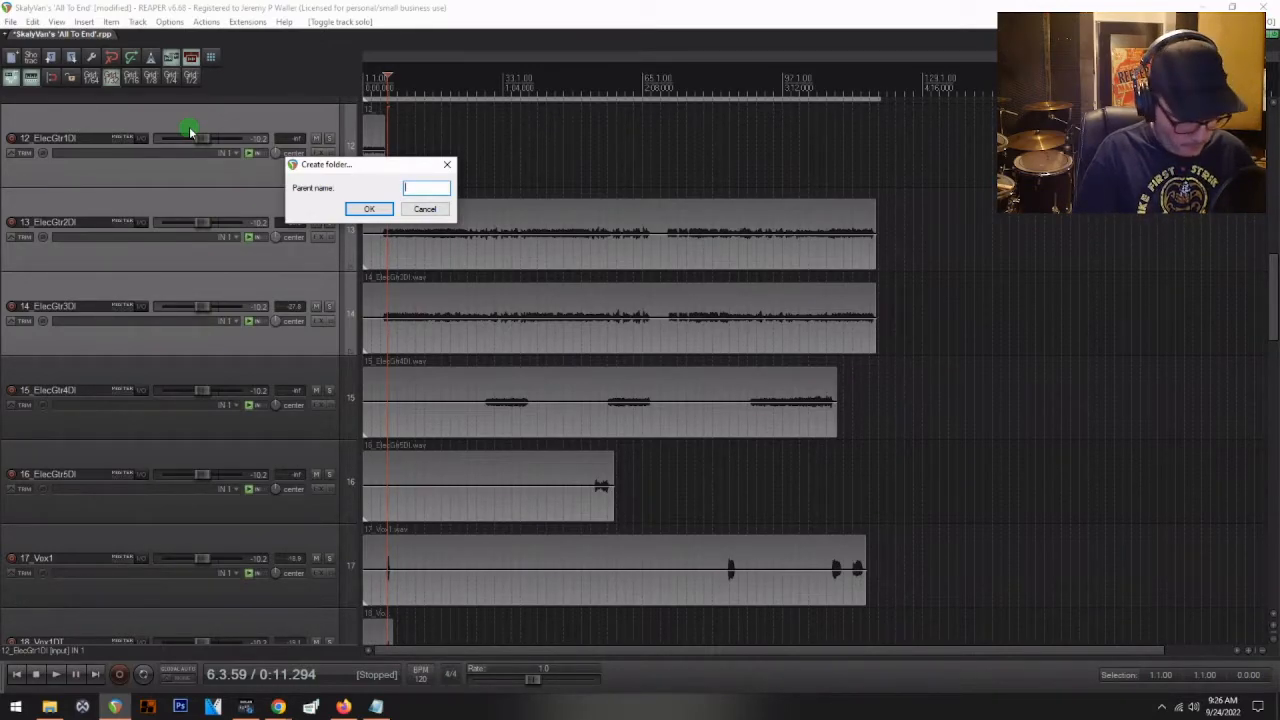
key(Return)
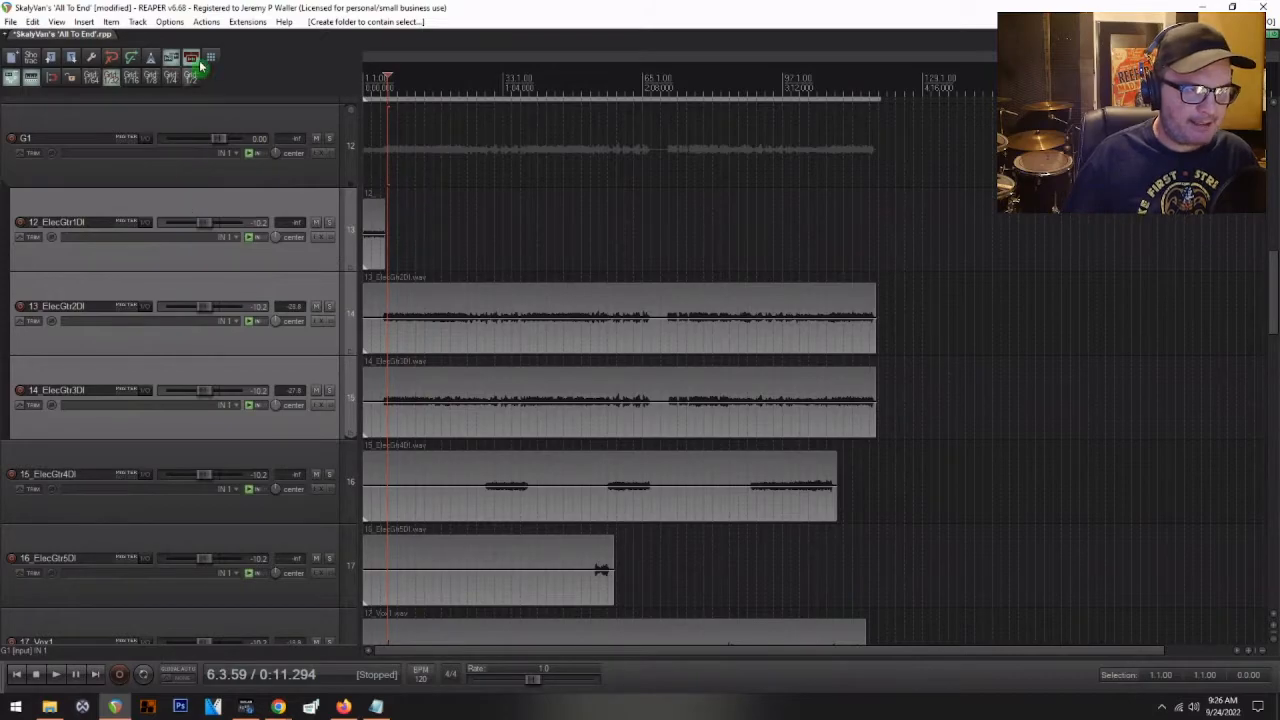
click(206, 21)
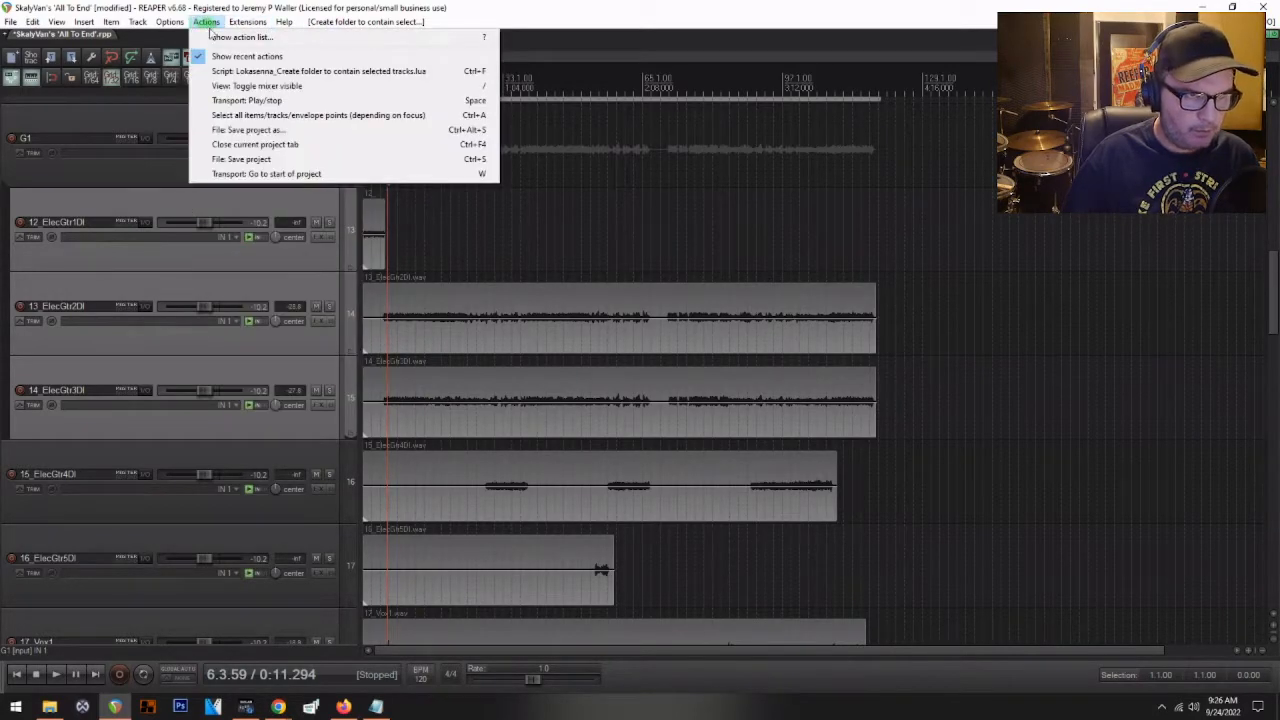
click(212, 36)
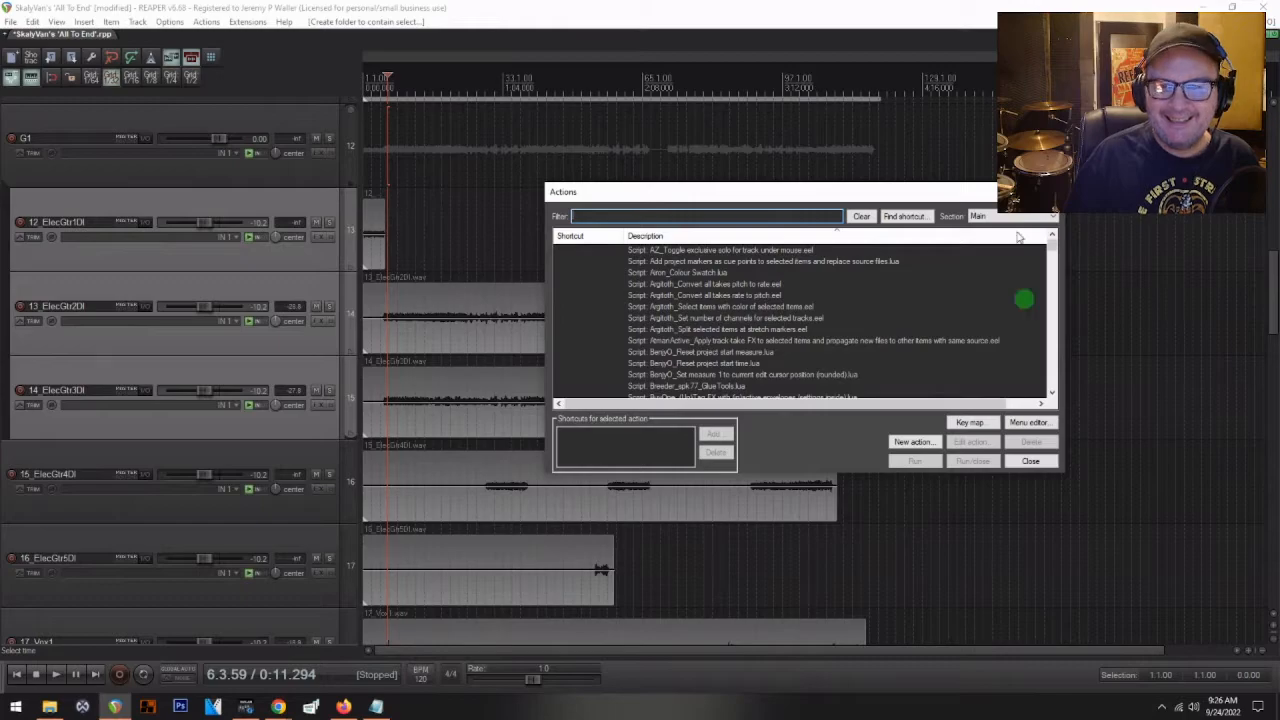
key(Escape)
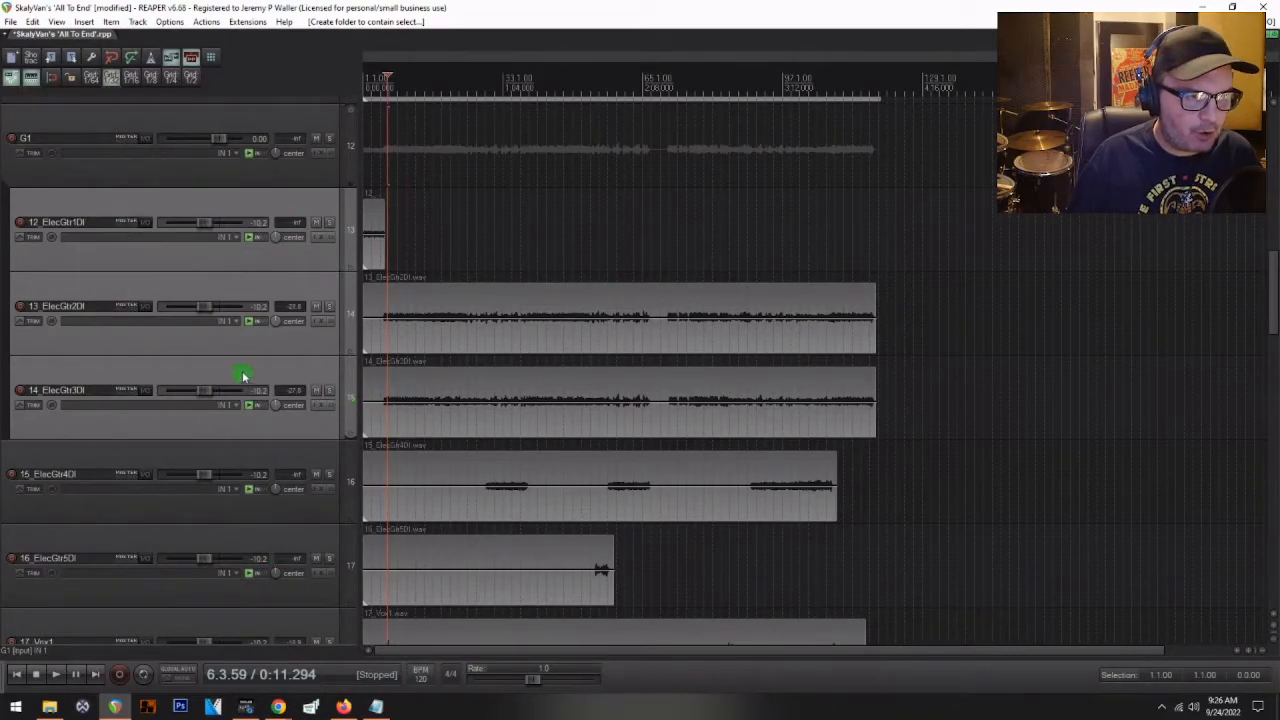
- Color the three guitar tracks inside the G1 folder pure red
key(c)
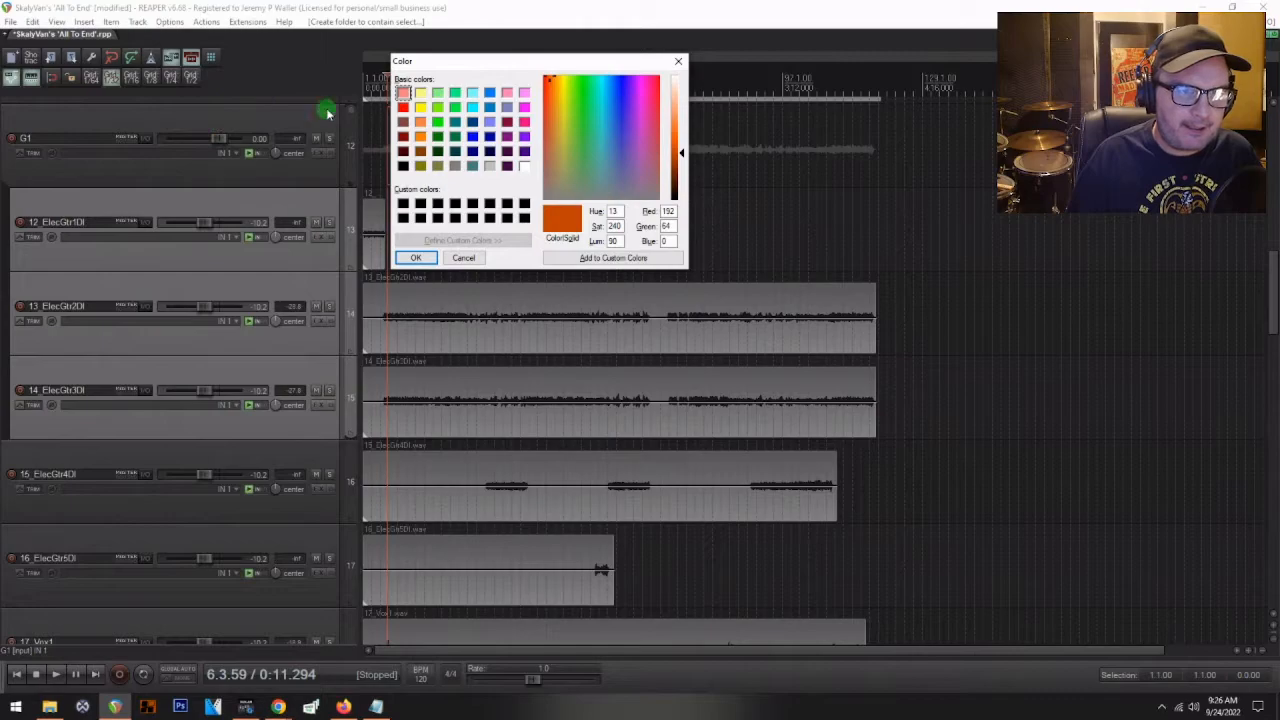
click(403, 107)
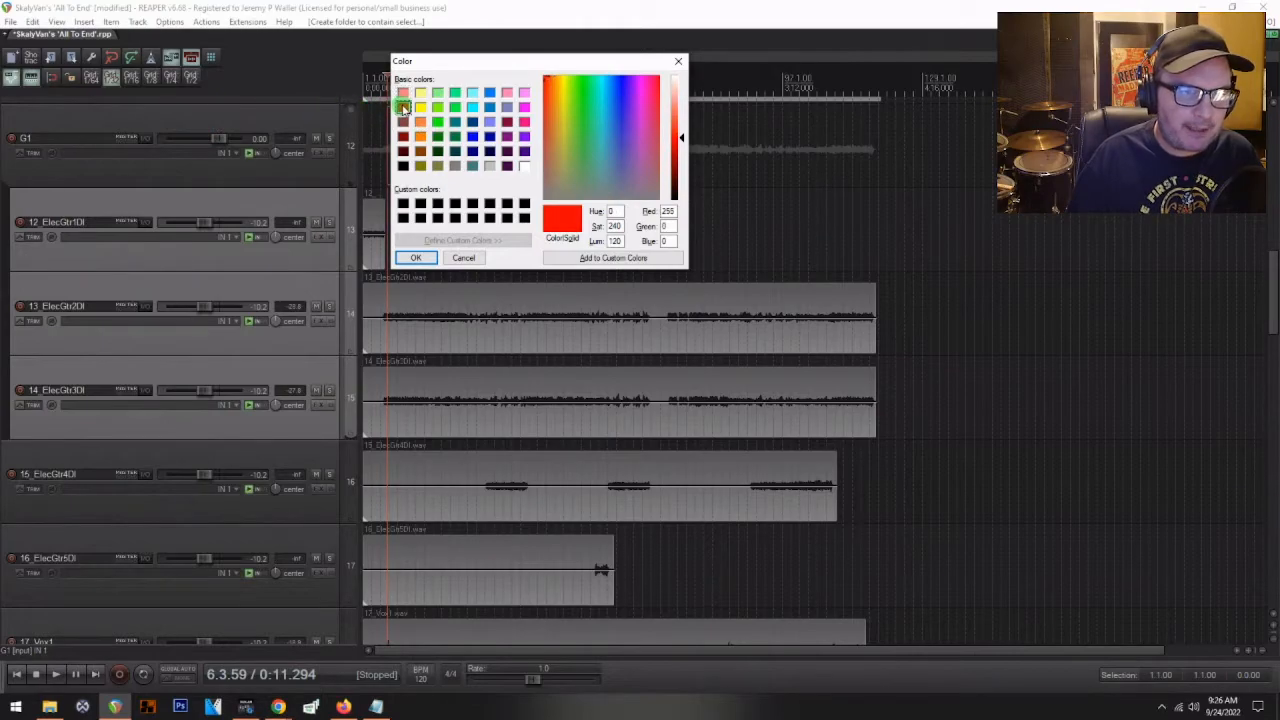
click(416, 258)
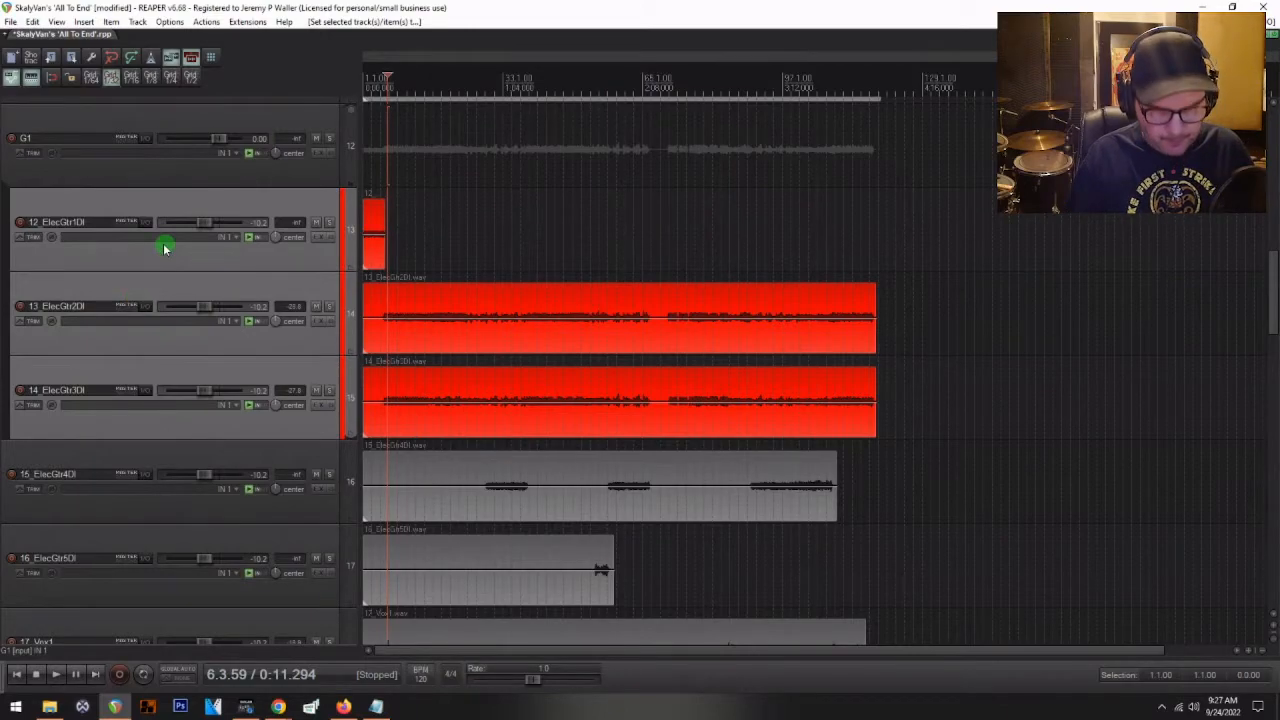
- Insert the VST effect Toneforge Jeff Loomis on the 13_ElecGtr2DI track in the mixer
key(ctrl+m)
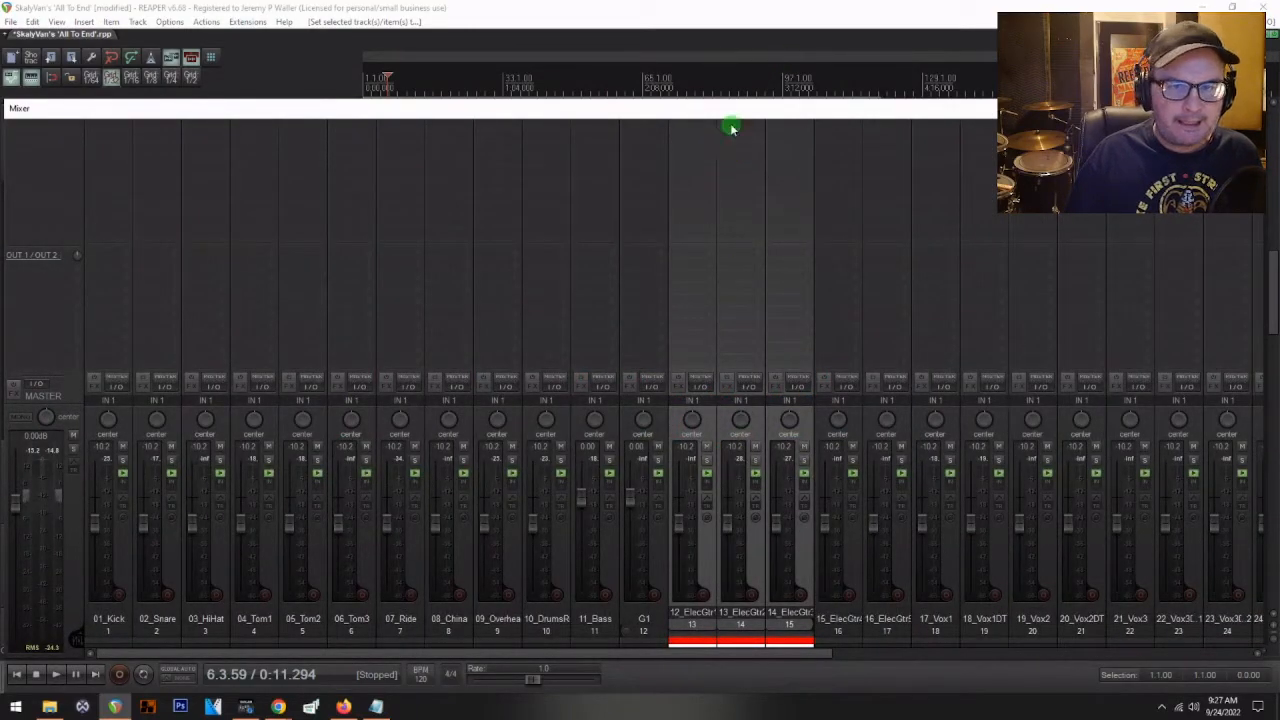
click(731, 128)
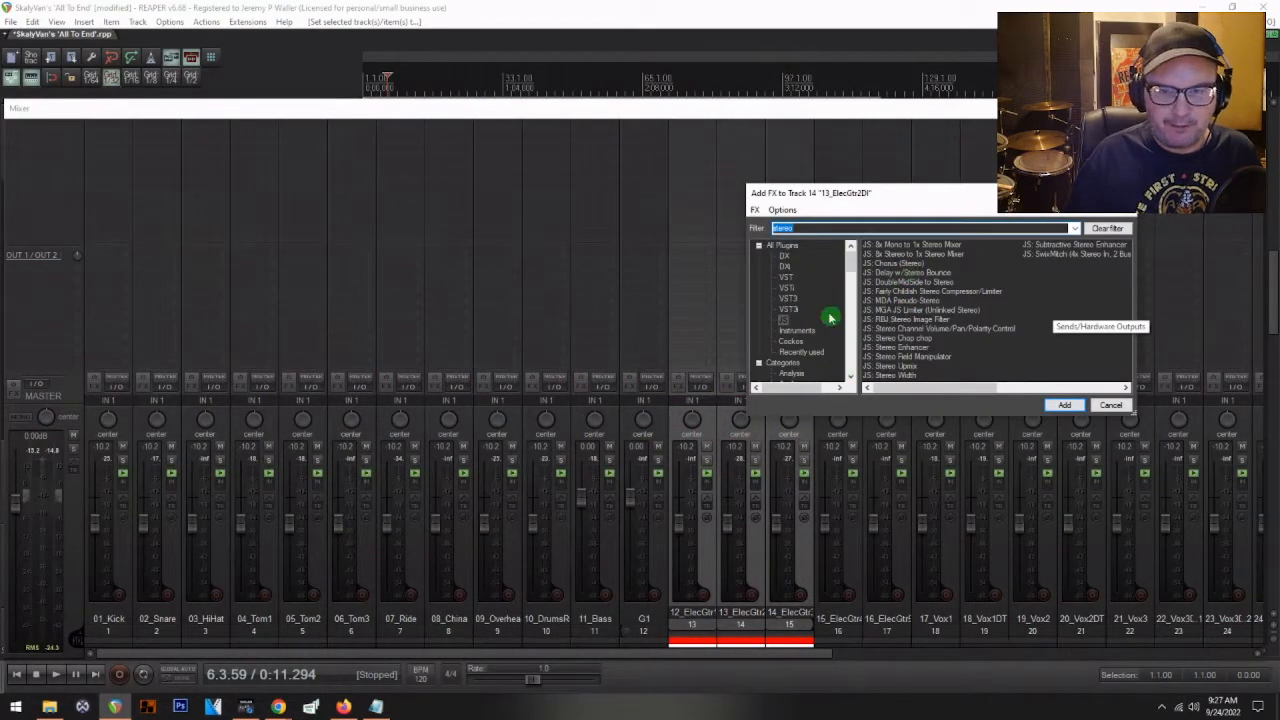
click(787, 278)
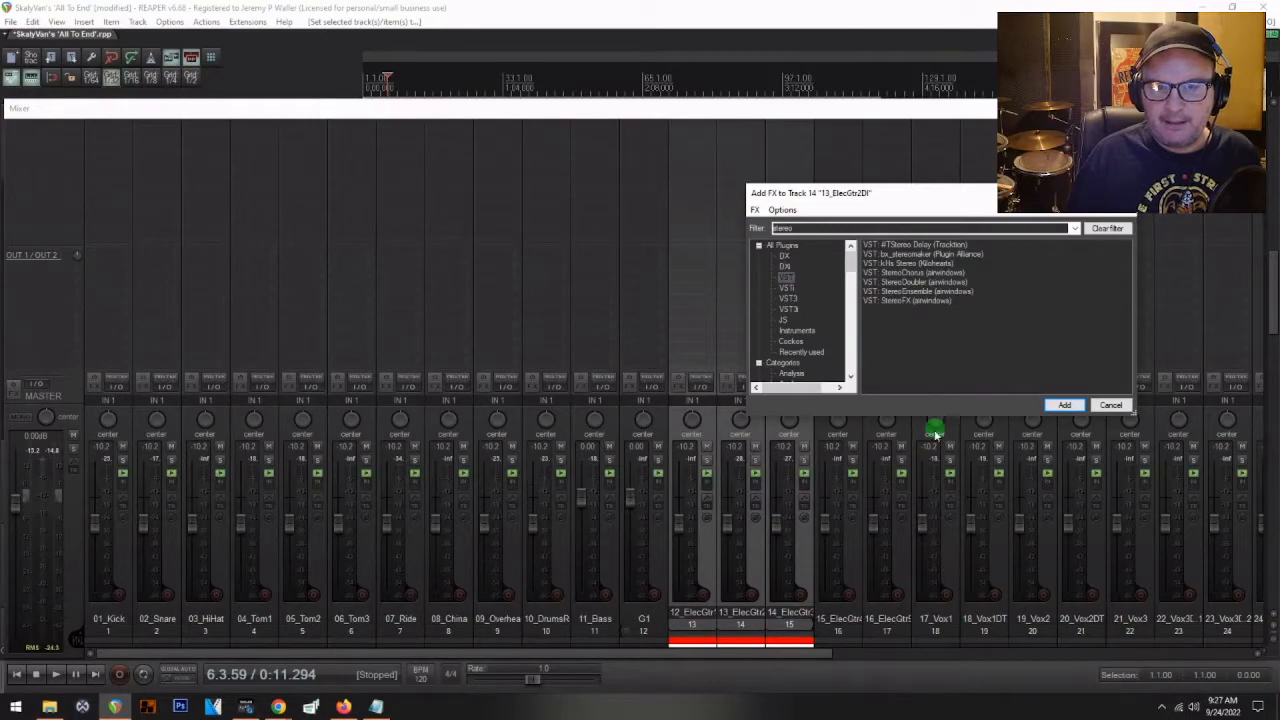
click(1108, 229)
scroll(963, 327, right, 6)
scroll(963, 327, right, 5)
scroll(963, 325, right, 4)
scroll(960, 320, right, 6)
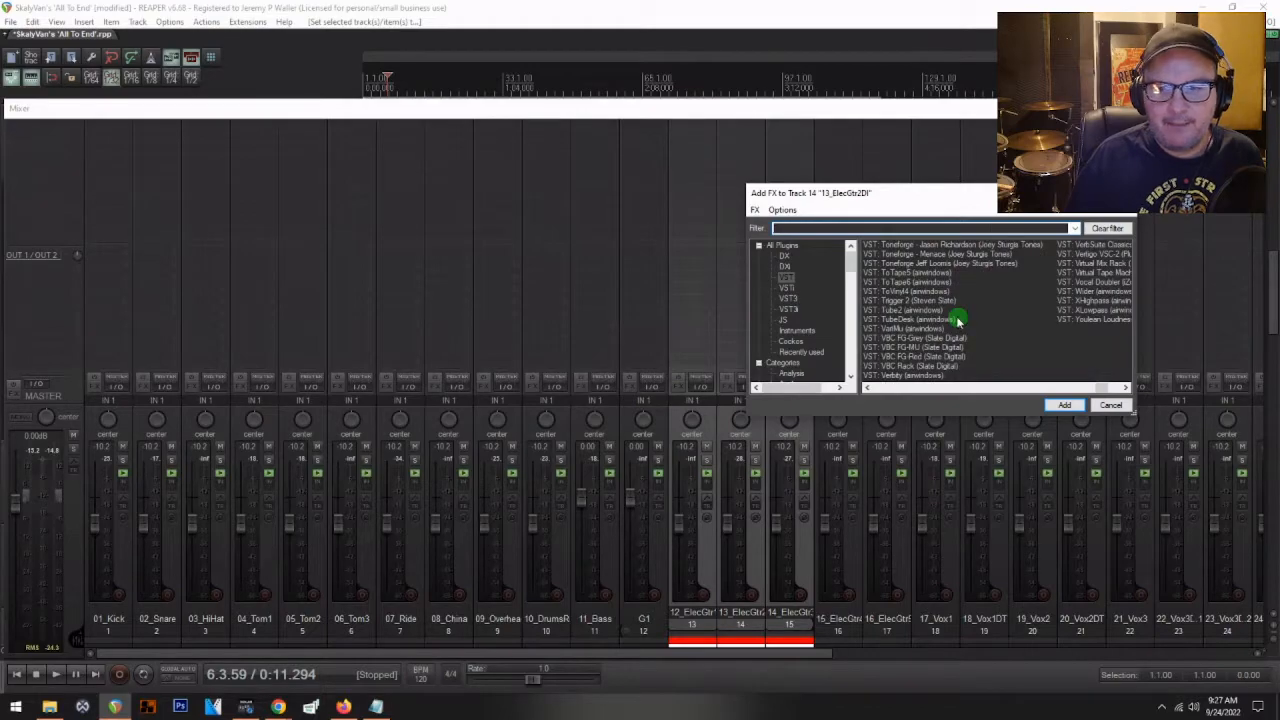
click(935, 262)
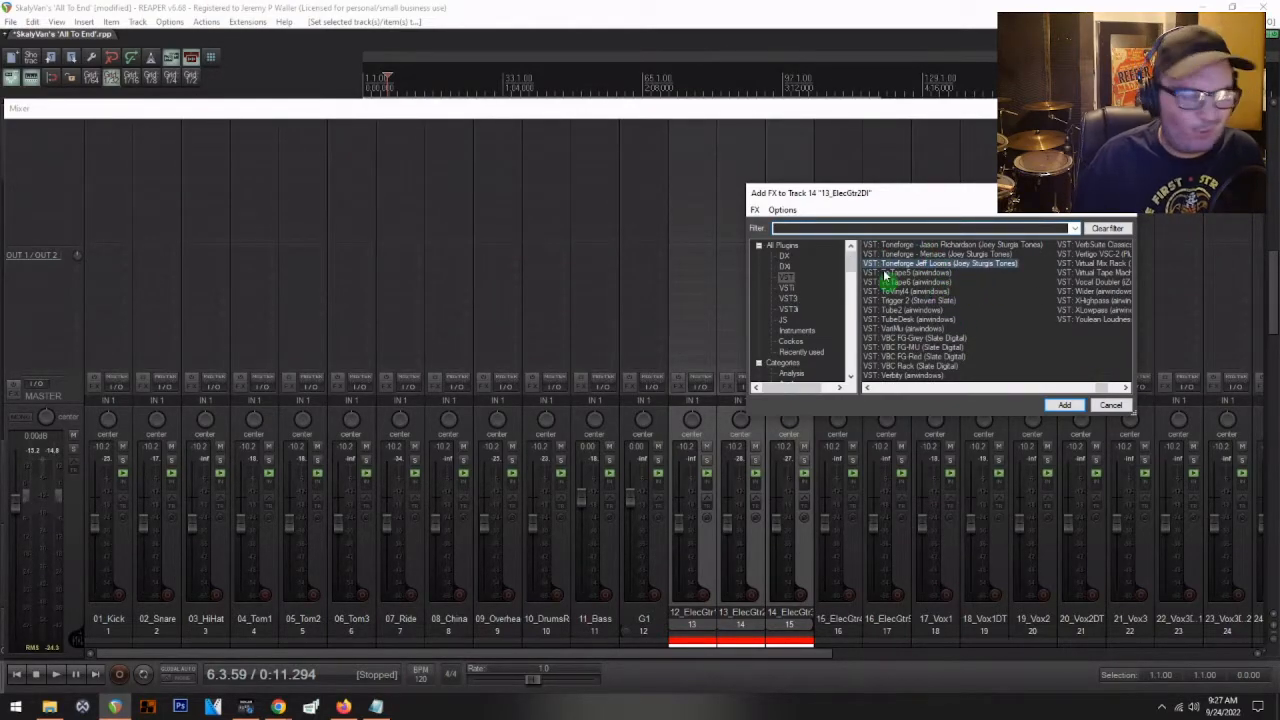
key(Return)
- Load the JST community preset Andres 6L6 Rhythm in the Toneforge effect on 13_ElecGtr2DI and close its window
click(280, 92)
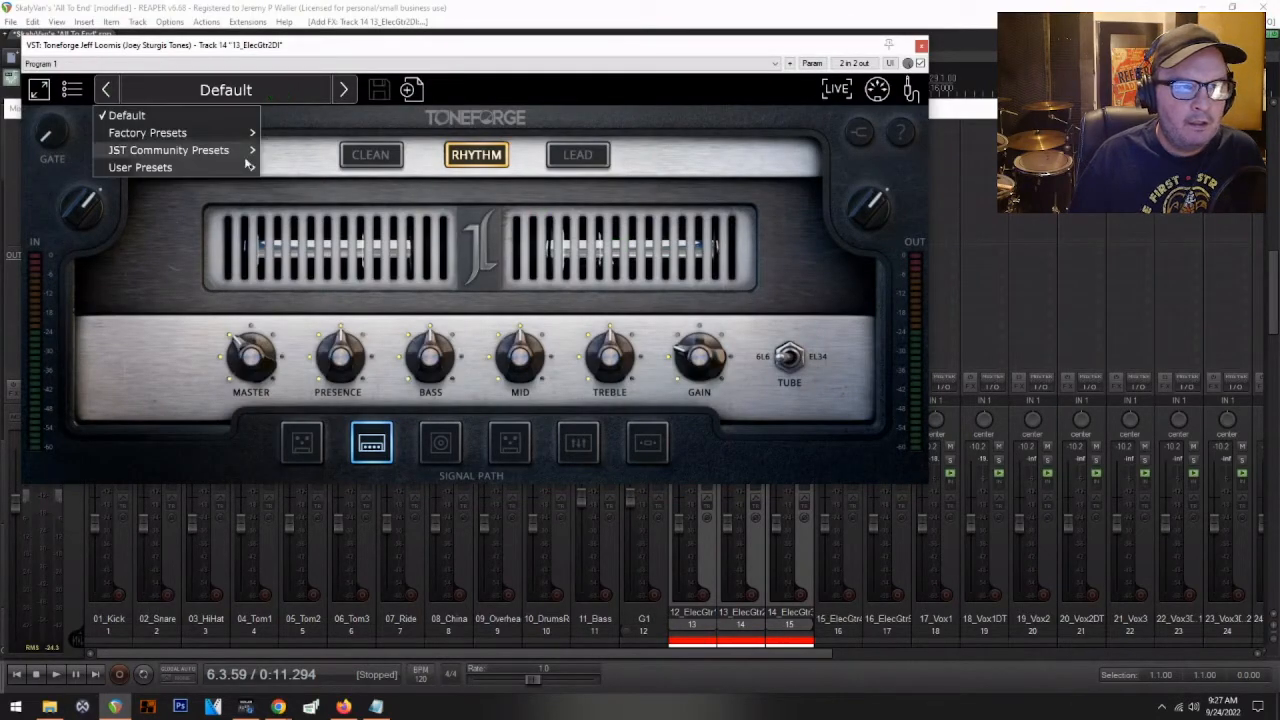
mouse_move(211, 155)
mouse_move(365, 152)
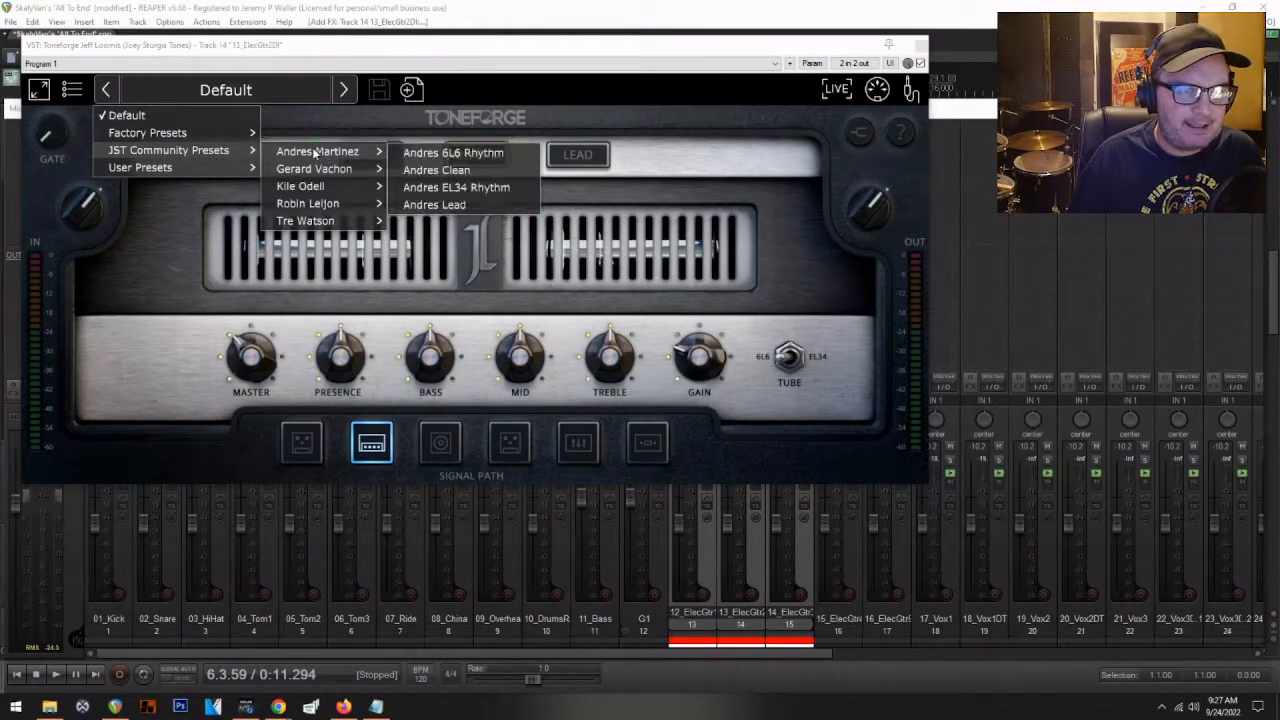
click(466, 155)
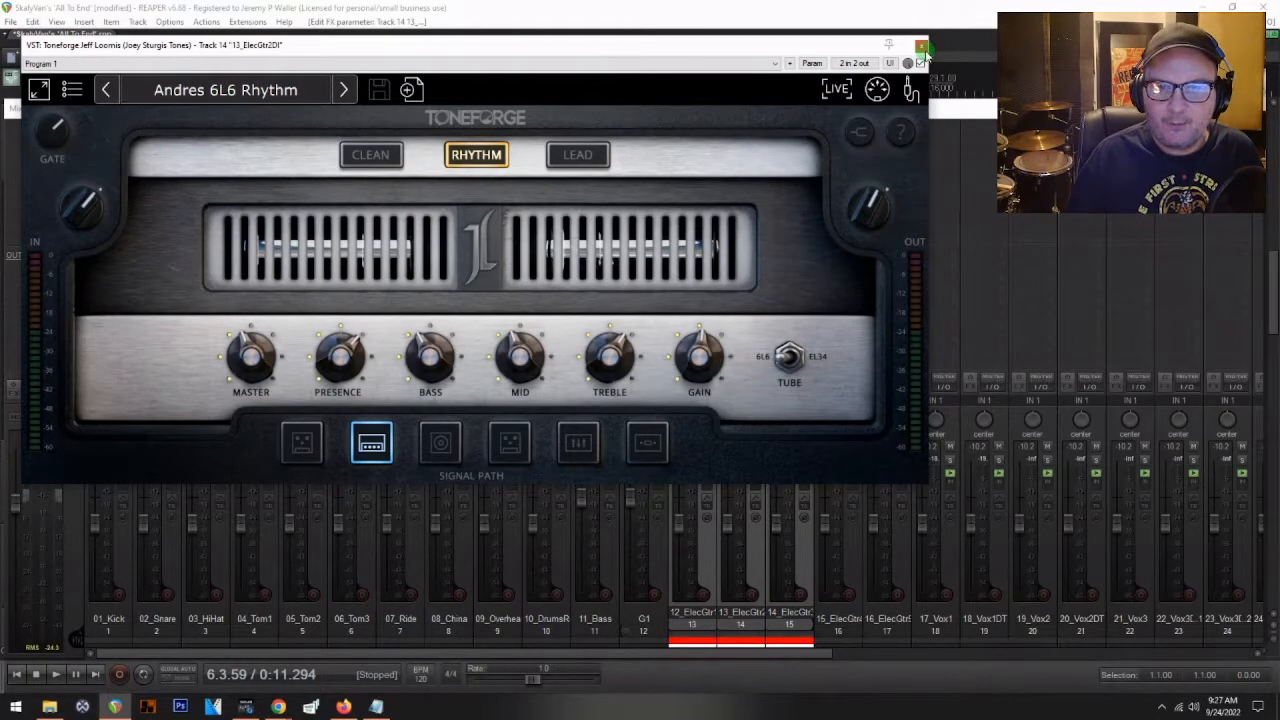
click(922, 46)
- Copy the Toneforge Jeff Loomis effect from 13_ElecGtr2DI to 14_ElecGtr3DI and switch the copy to the preset Andres EL34 Rhythm
drag(741, 131, 771, 131)
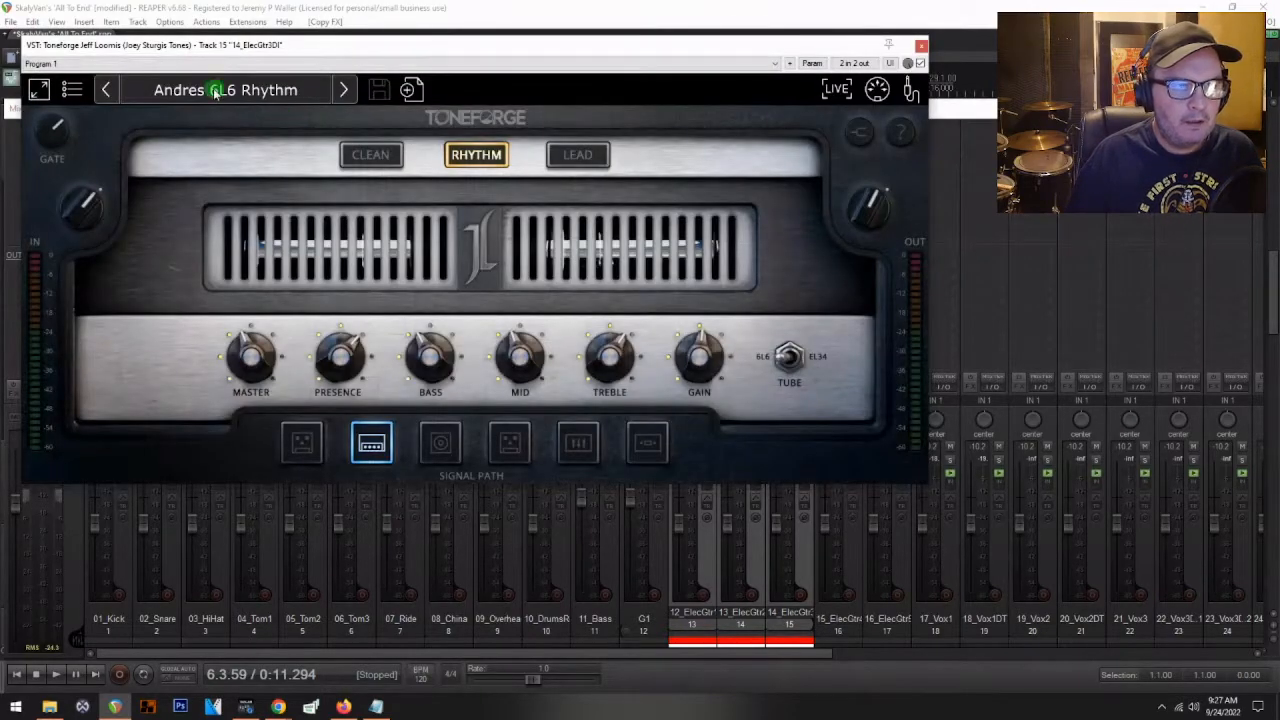
click(215, 92)
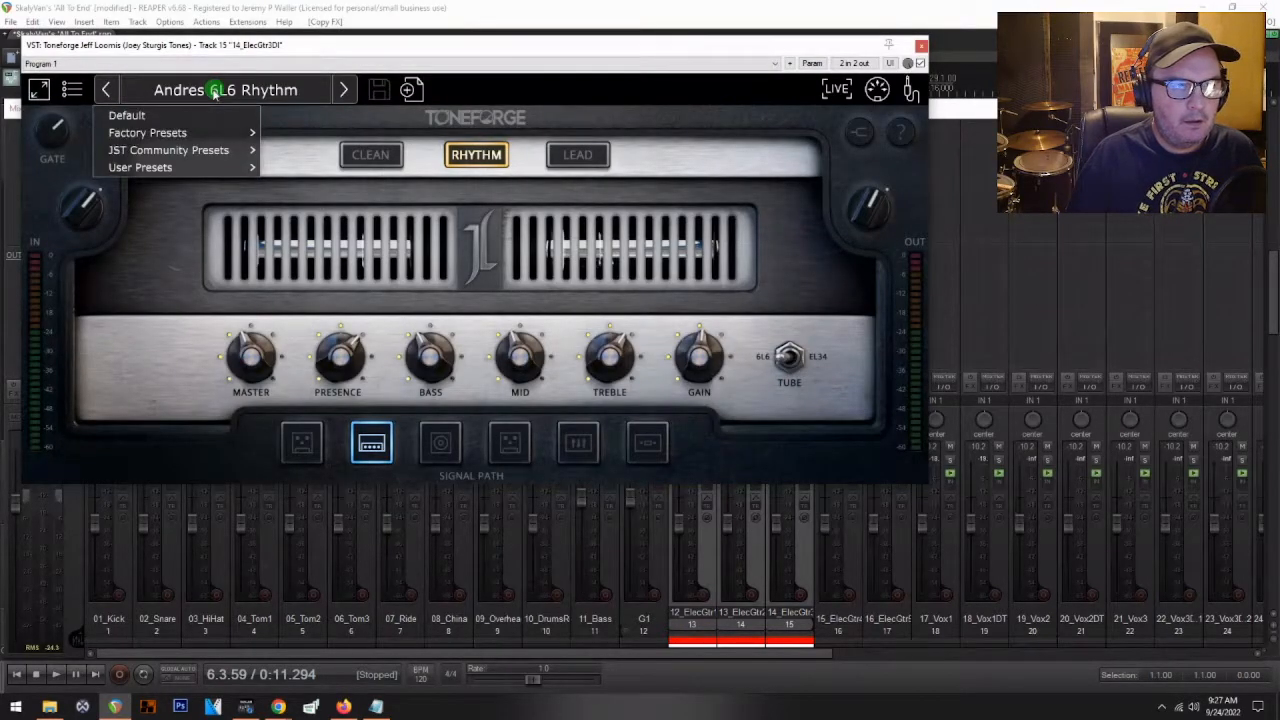
mouse_move(199, 152)
mouse_move(310, 157)
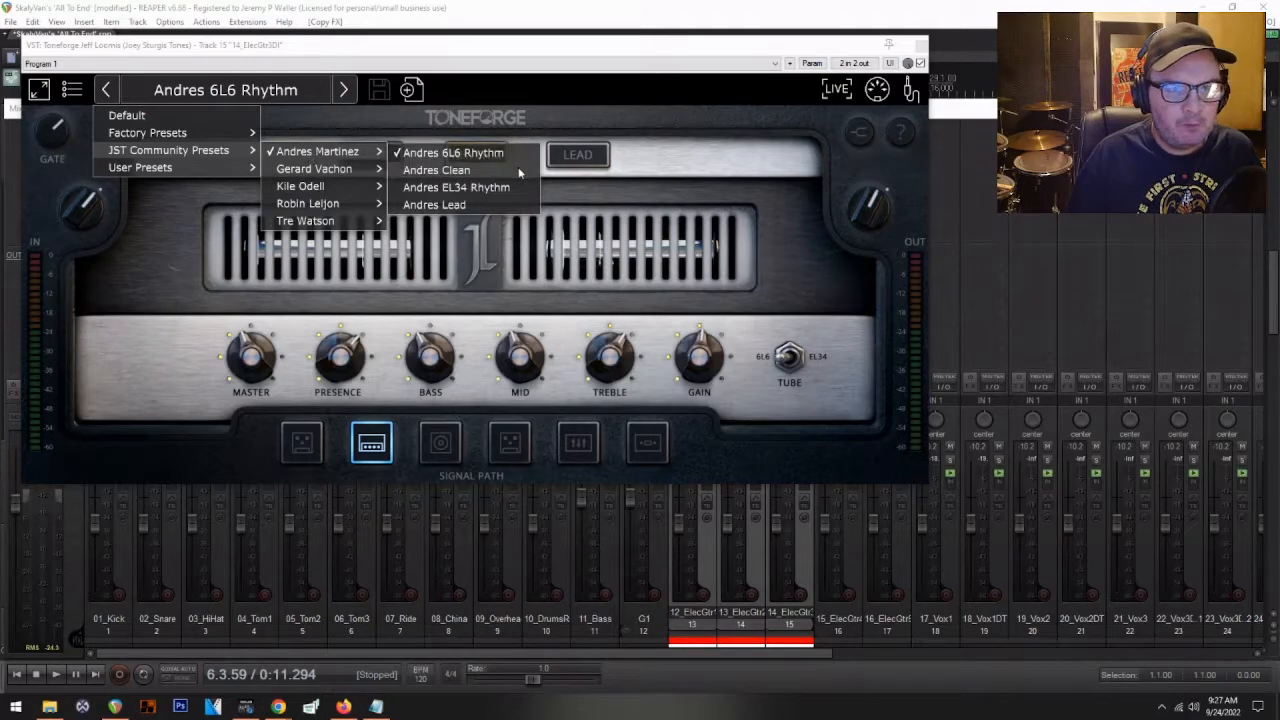
click(485, 188)
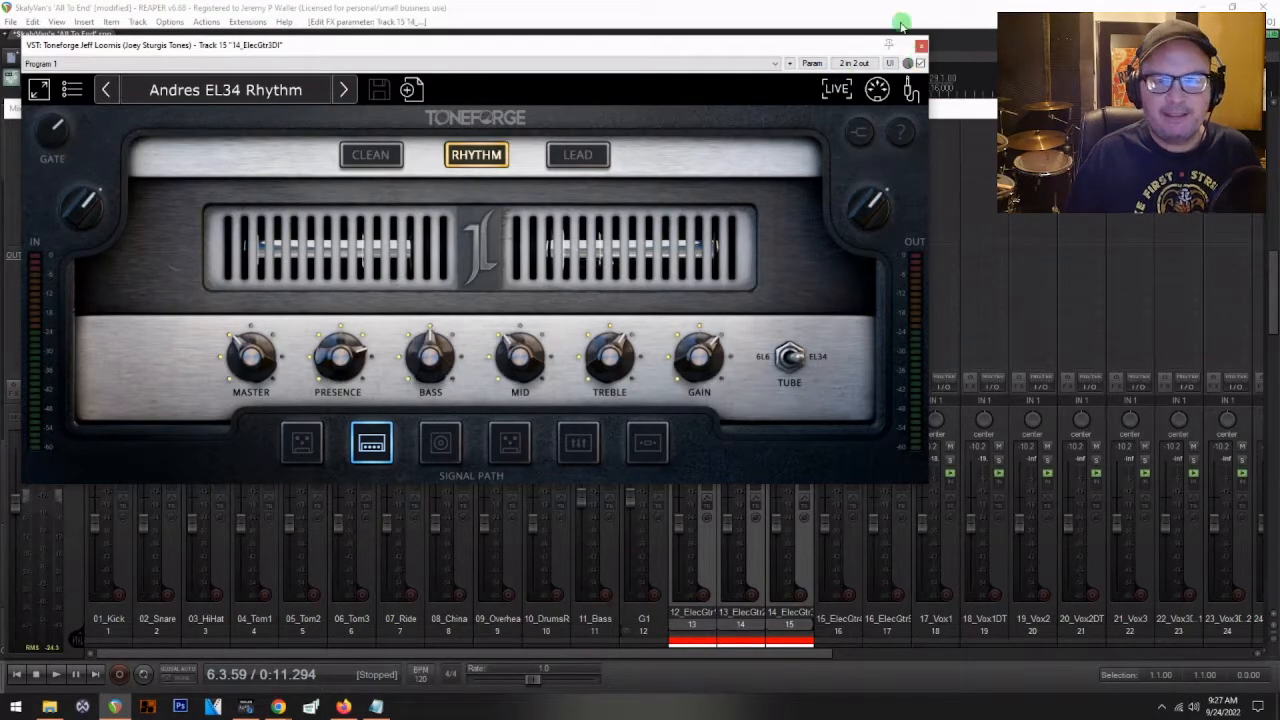
click(922, 45)
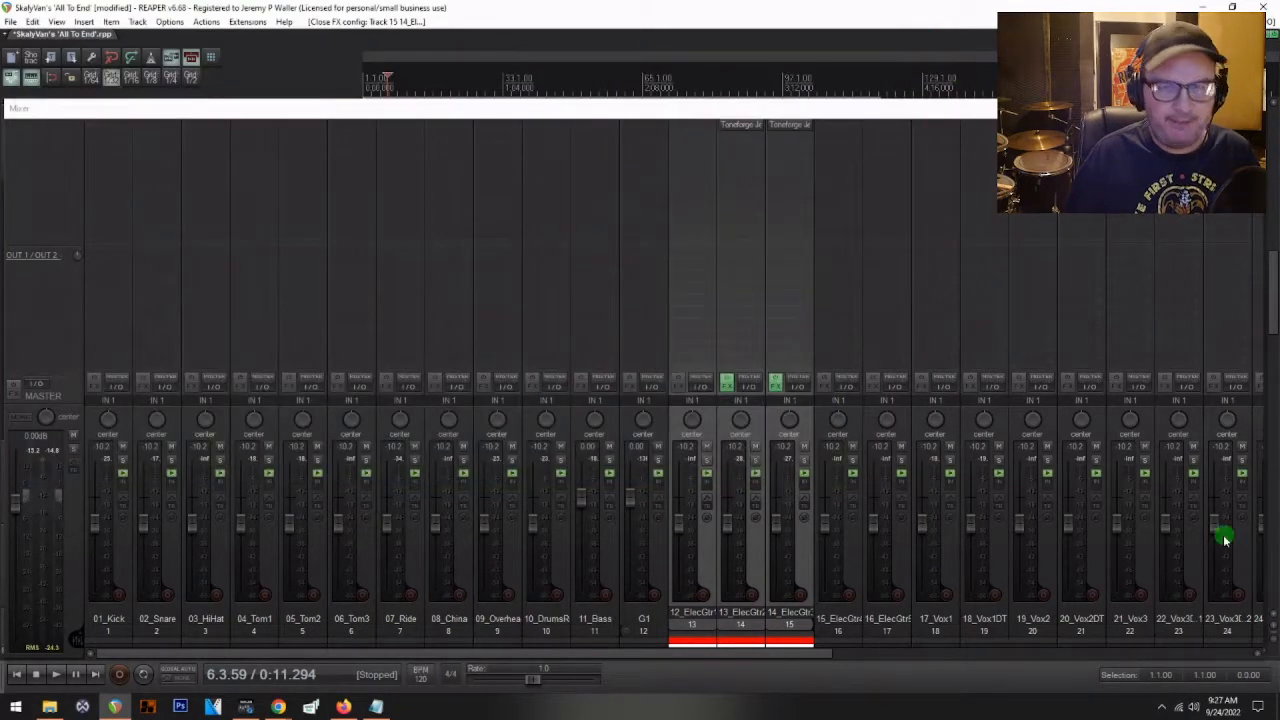
- Insert the VST effect Toneforge Menace on the 12_ElecGtr1DI track and close its window
double_click(702, 124)
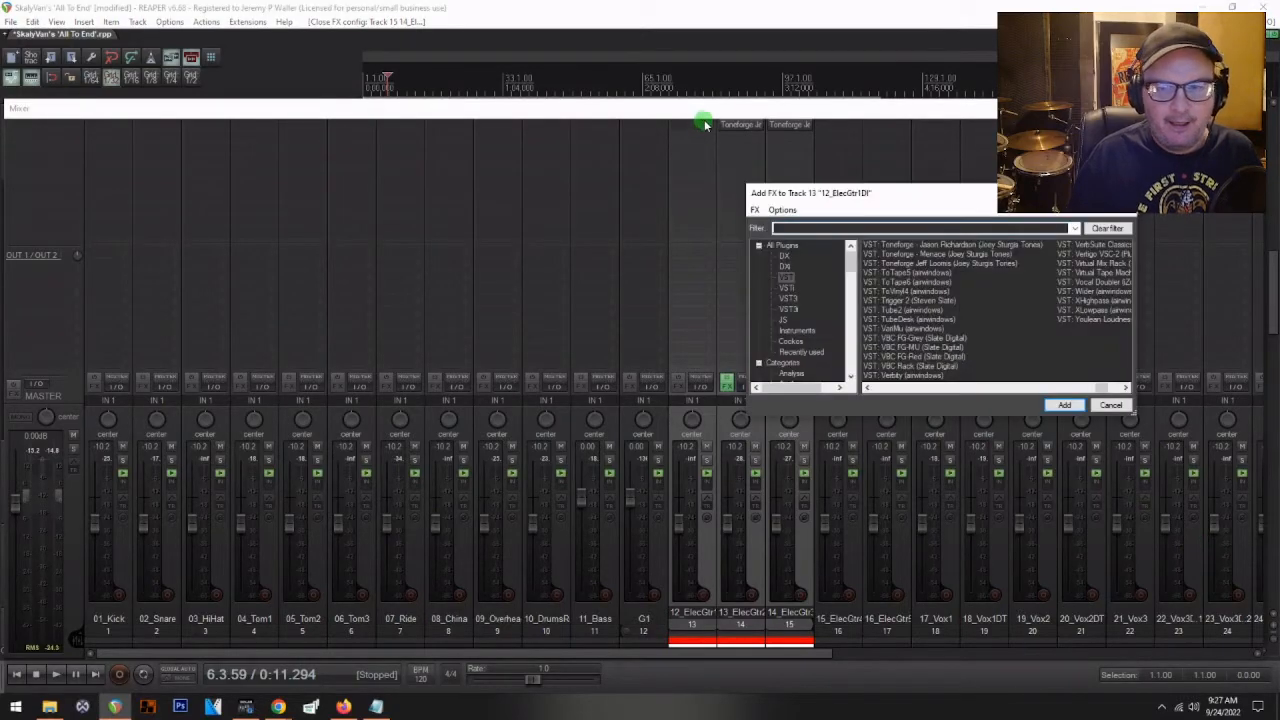
double_click(922, 254)
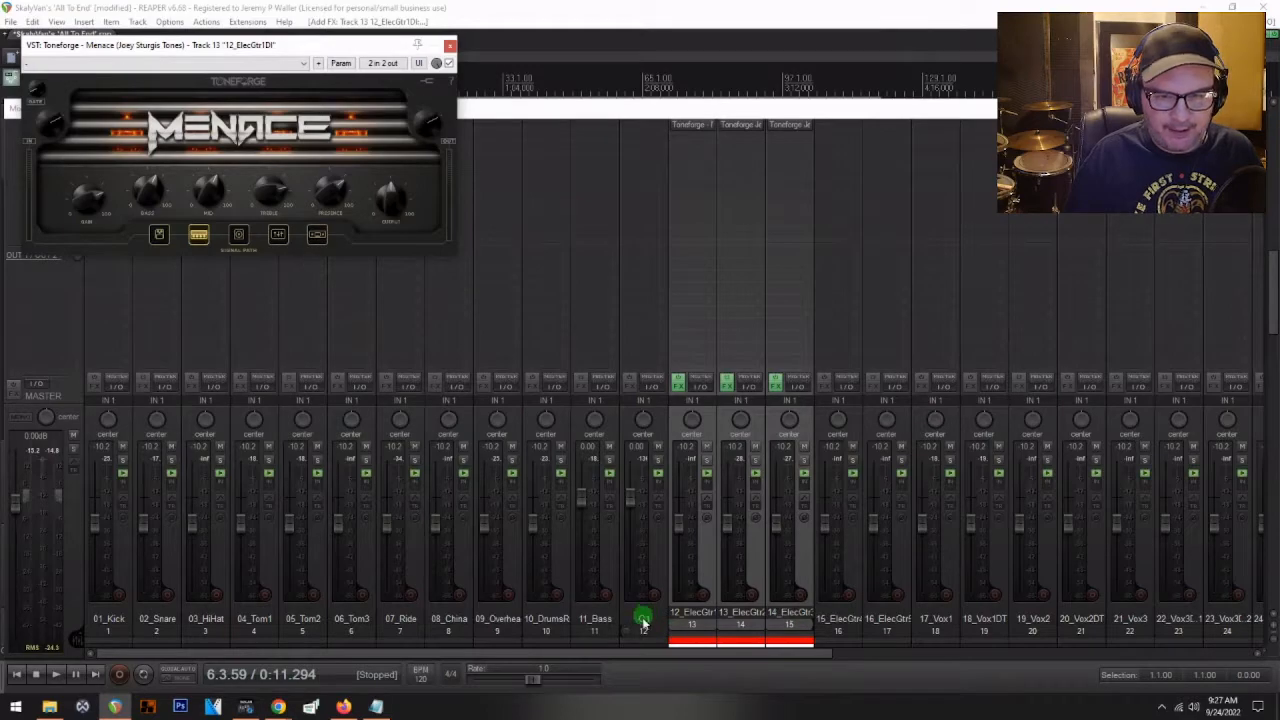
click(449, 47)
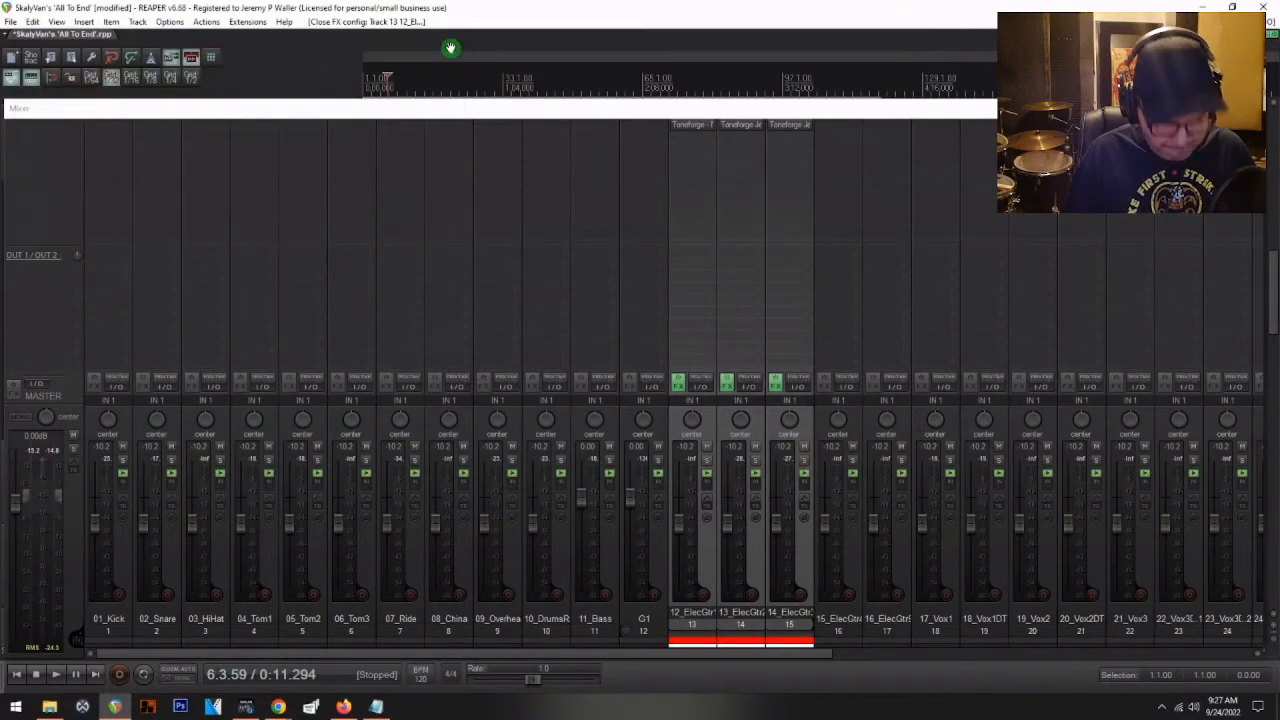
- Solo the G1 folder track and play the guitars from the start of the project
key(ctrl+m)
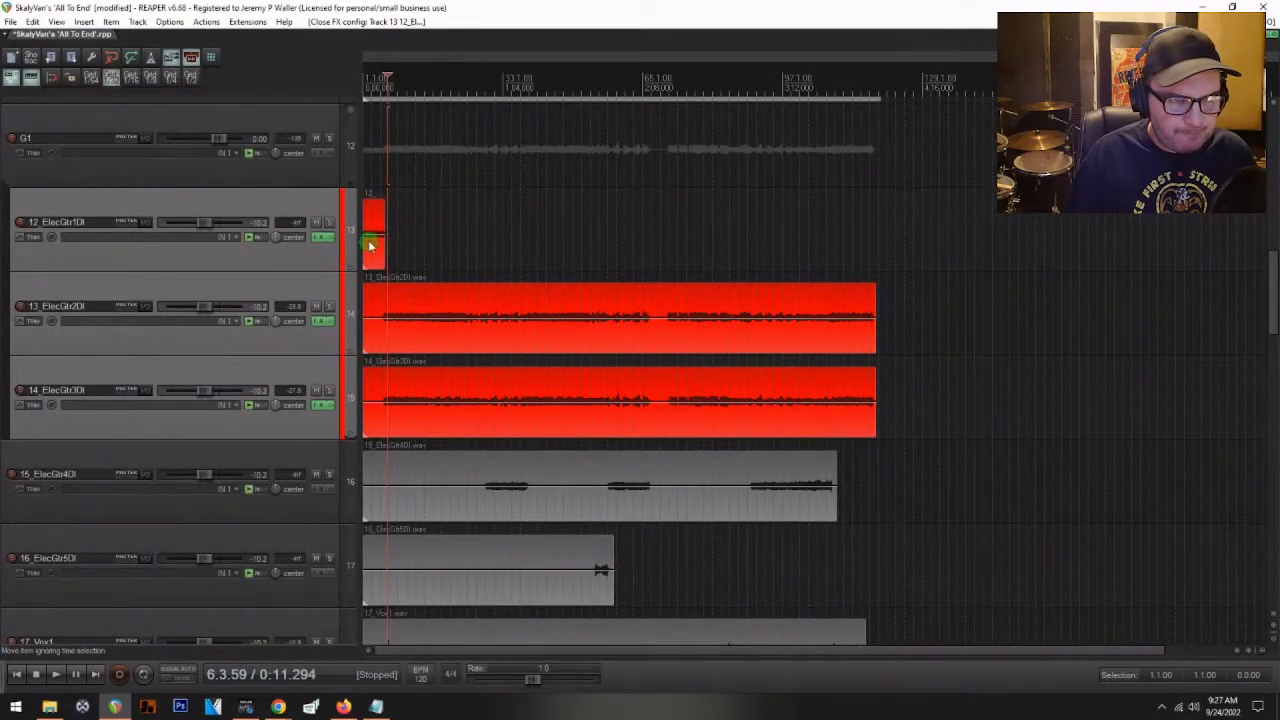
click(328, 138)
click(364, 172)
key(space)
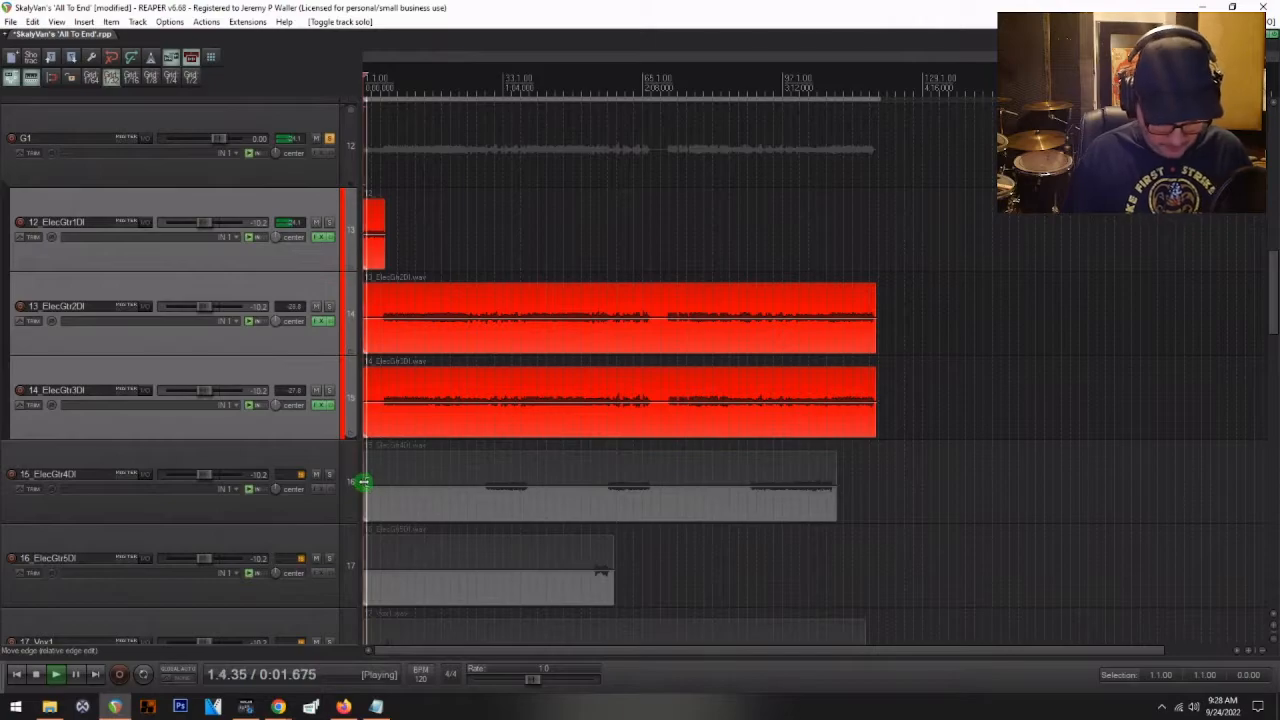
- Pan 13_ElecGtr2DI about 90% left and 14_ElecGtr3DI about 90% right, with volumes of -10.5 dB and -7.40 dB
key(ctrl+m)
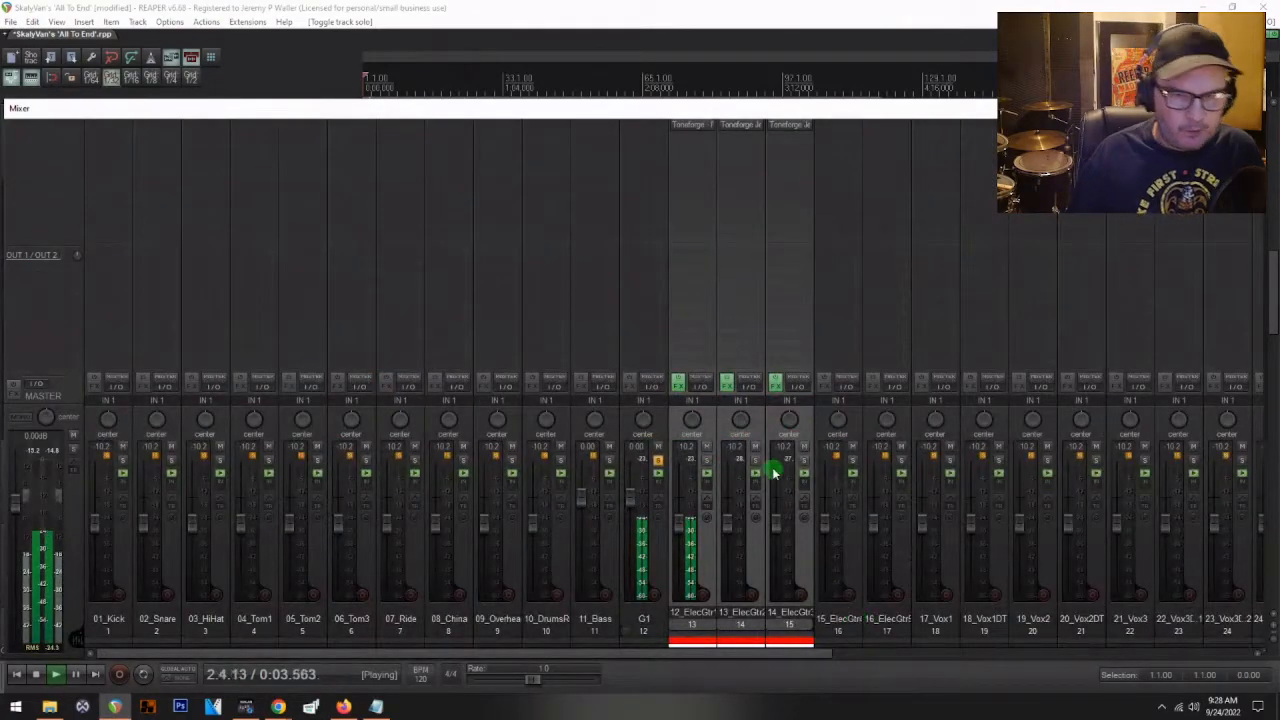
click(757, 565)
drag(742, 423, 794, 412)
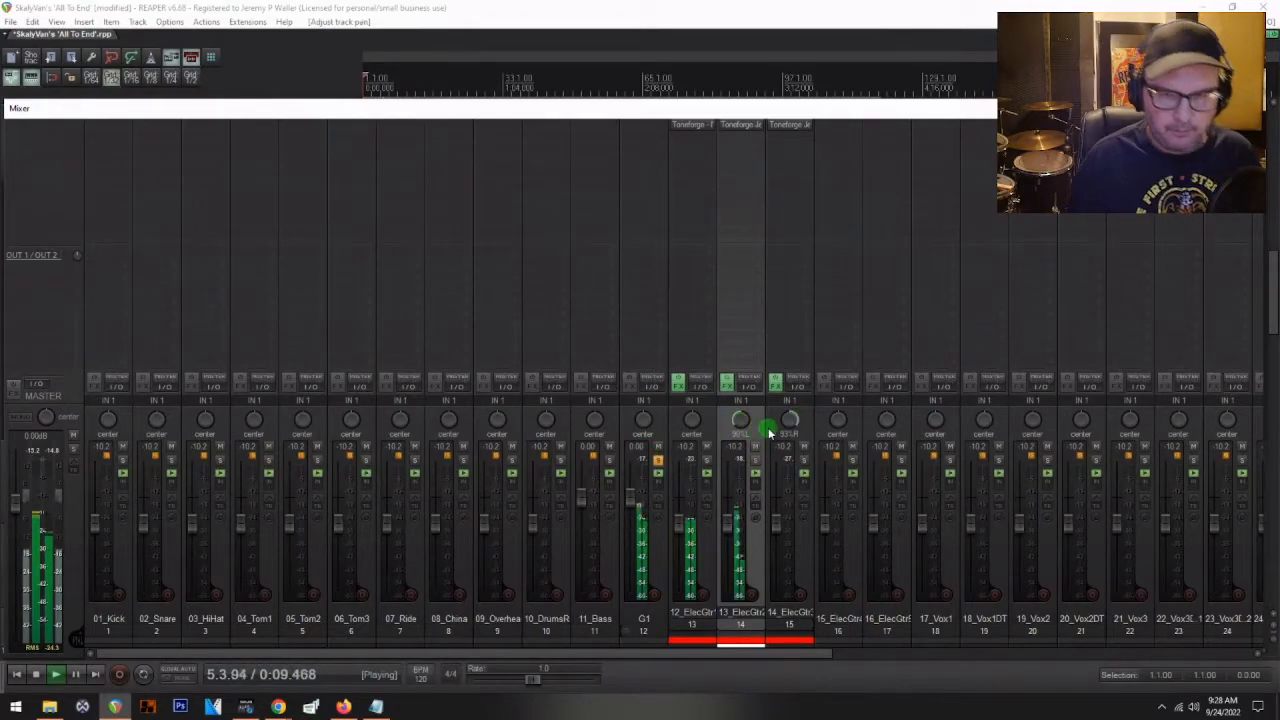
drag(760, 527, 775, 519)
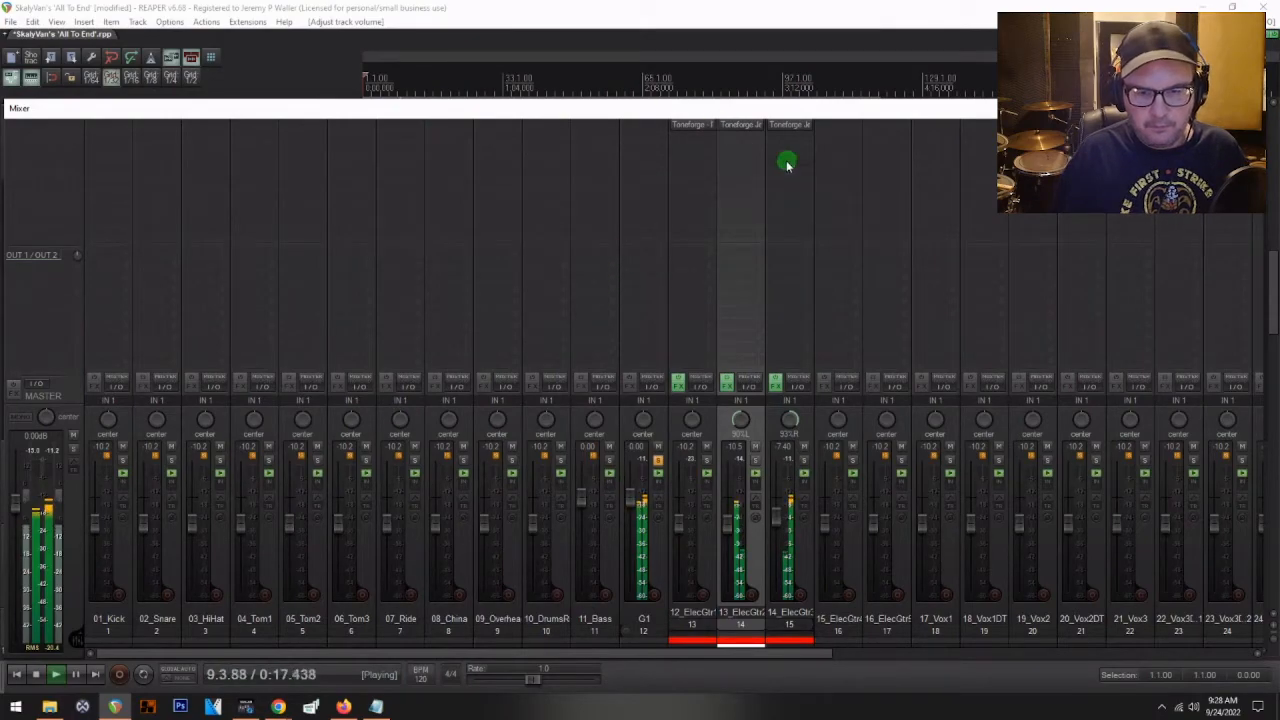
- Insert the VST effect Virtual Mix Rack (Slate Digital) on the G1 folder track
double_click(662, 132)
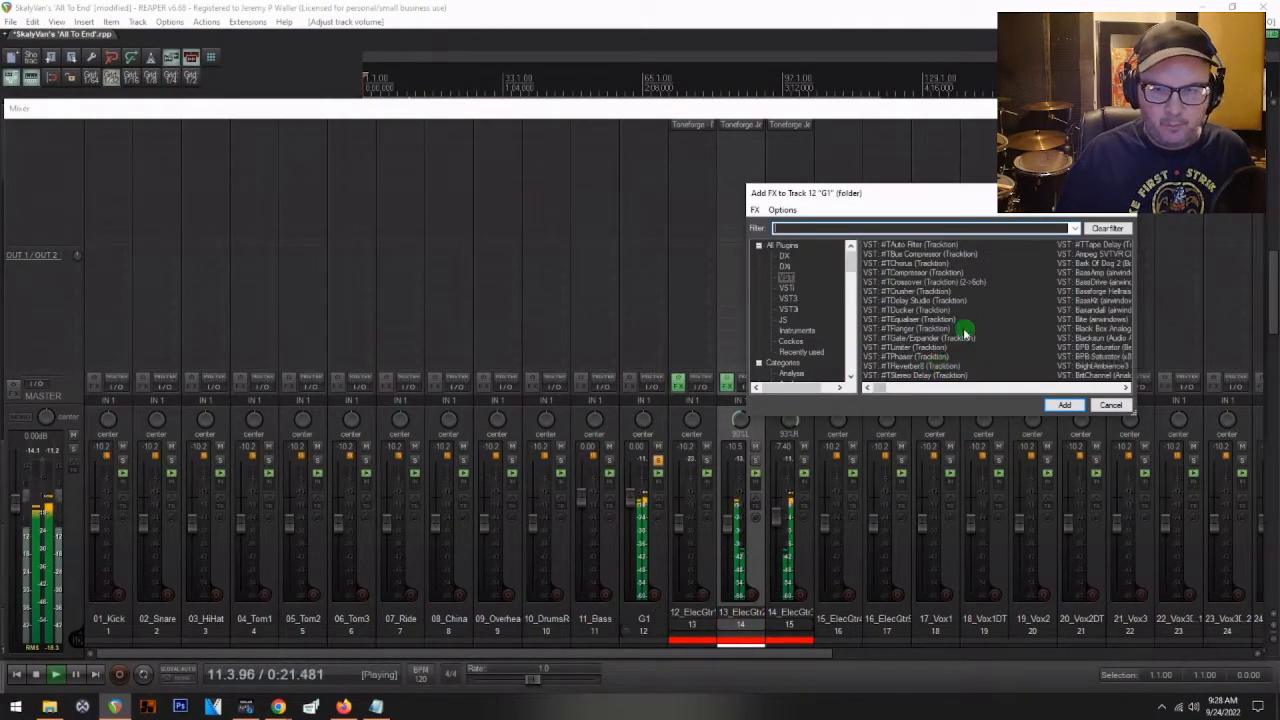
scroll(925, 305, down, 10)
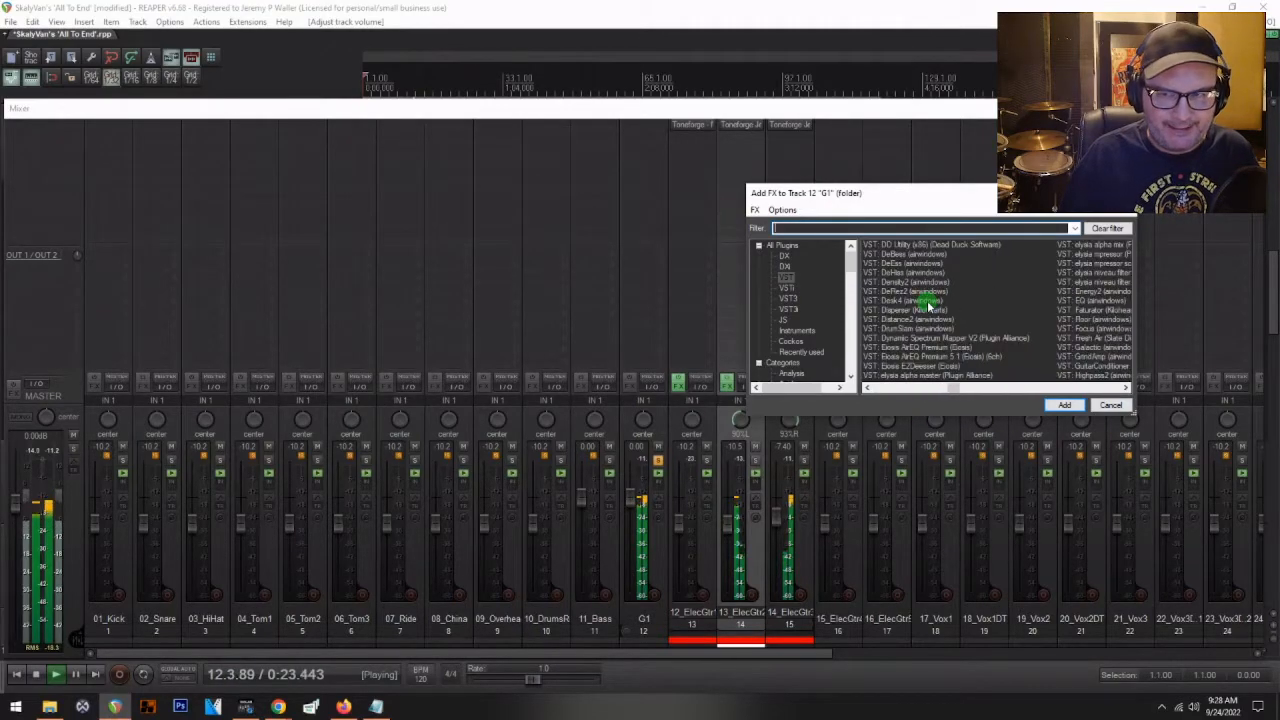
scroll(1058, 326, down, 6)
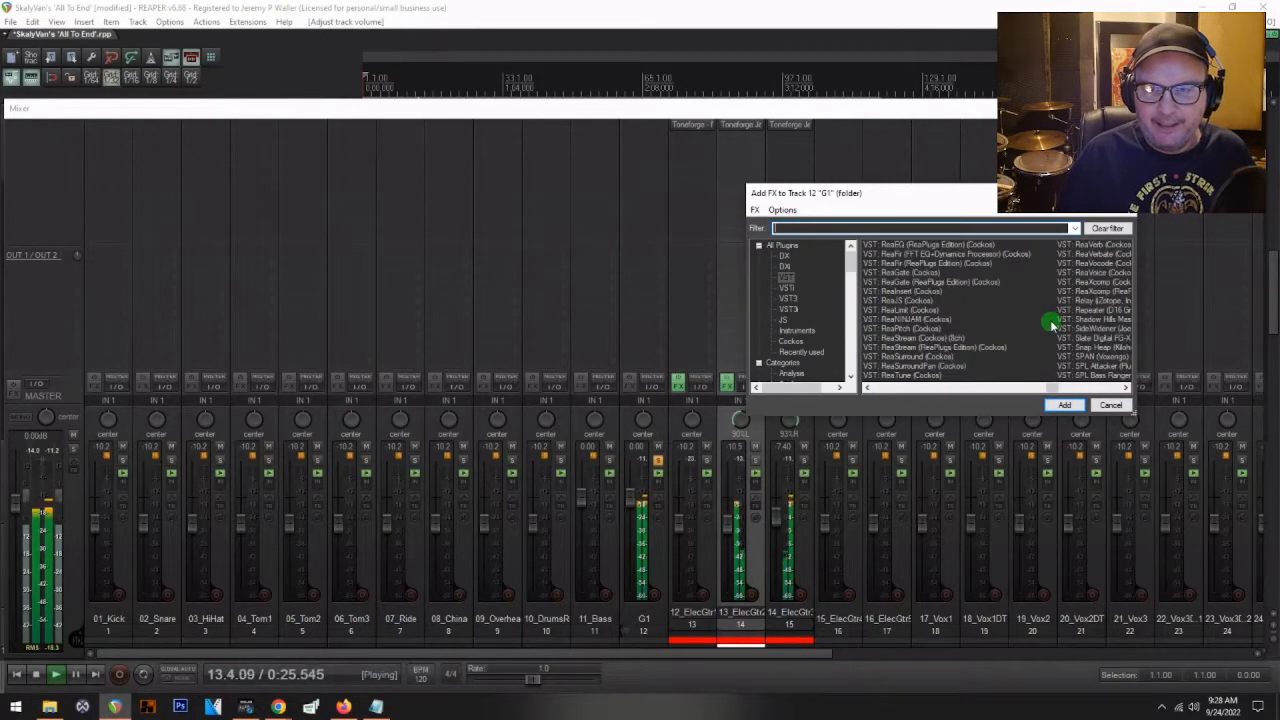
scroll(1050, 322, down, 5)
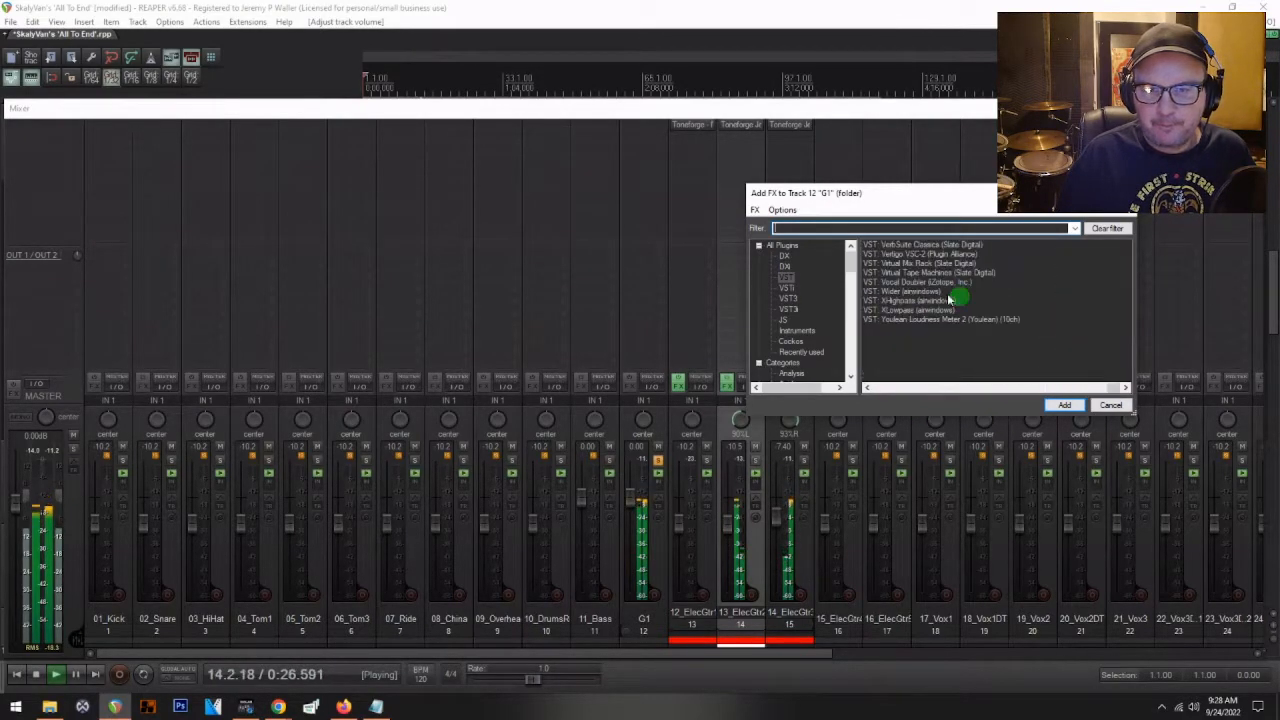
click(901, 263)
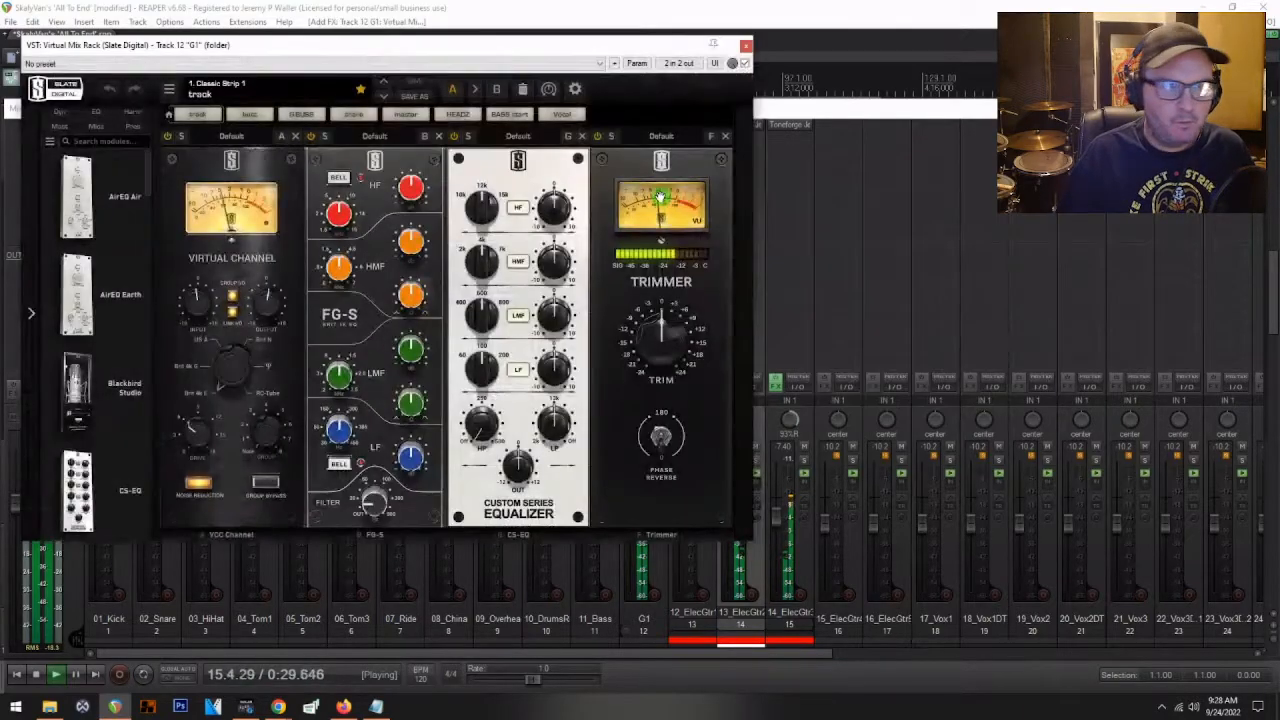
- Load the G-BUSS strip in the G1 folder's Virtual Mix Rack and close the effect window
click(255, 117)
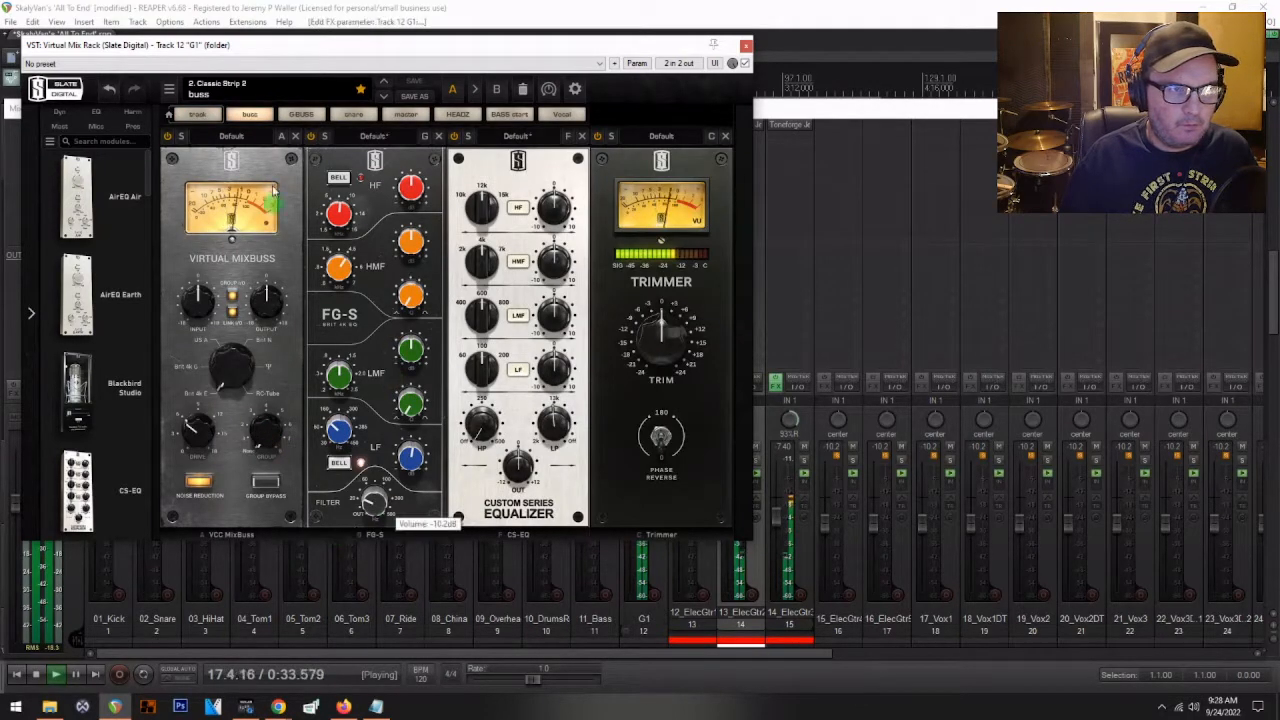
click(290, 115)
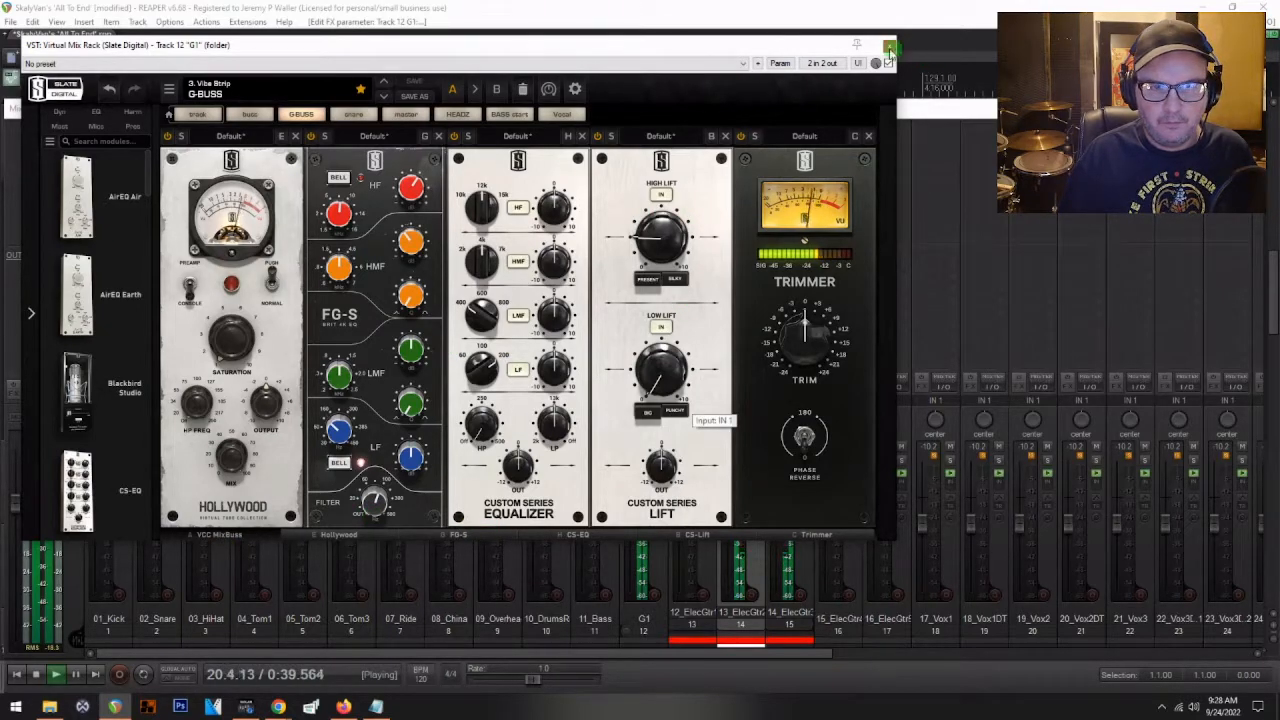
key(space)
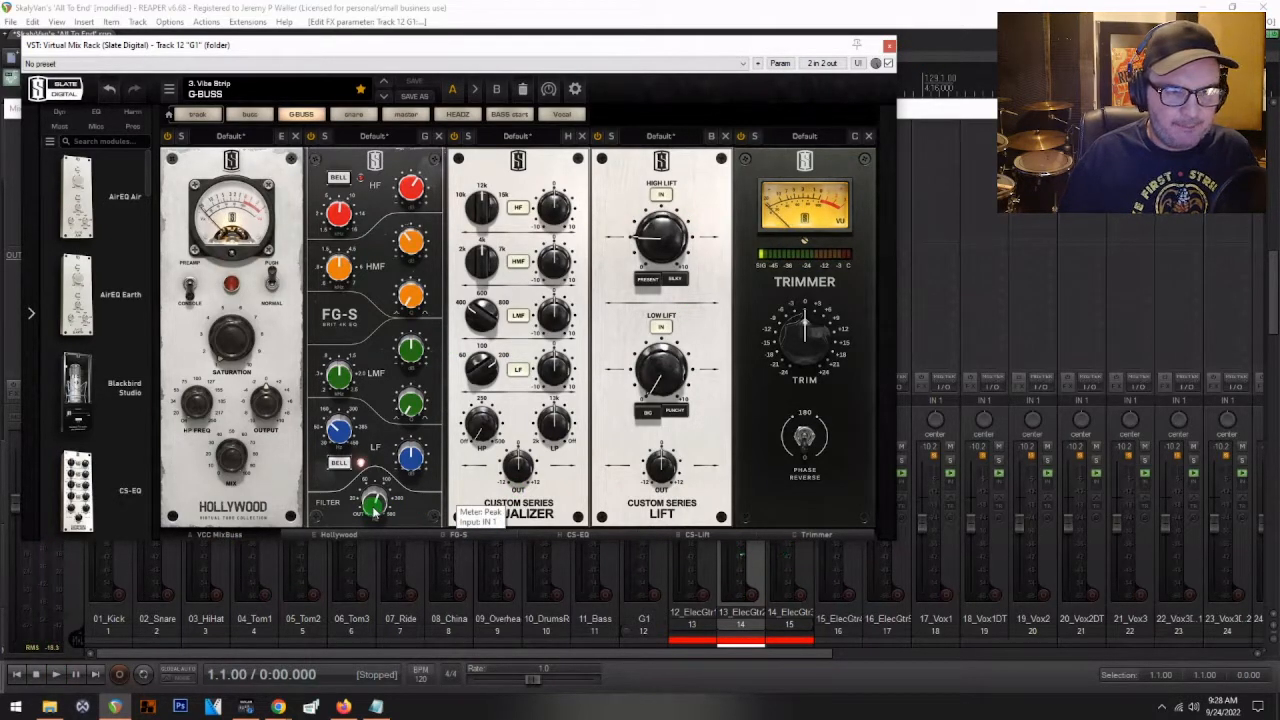
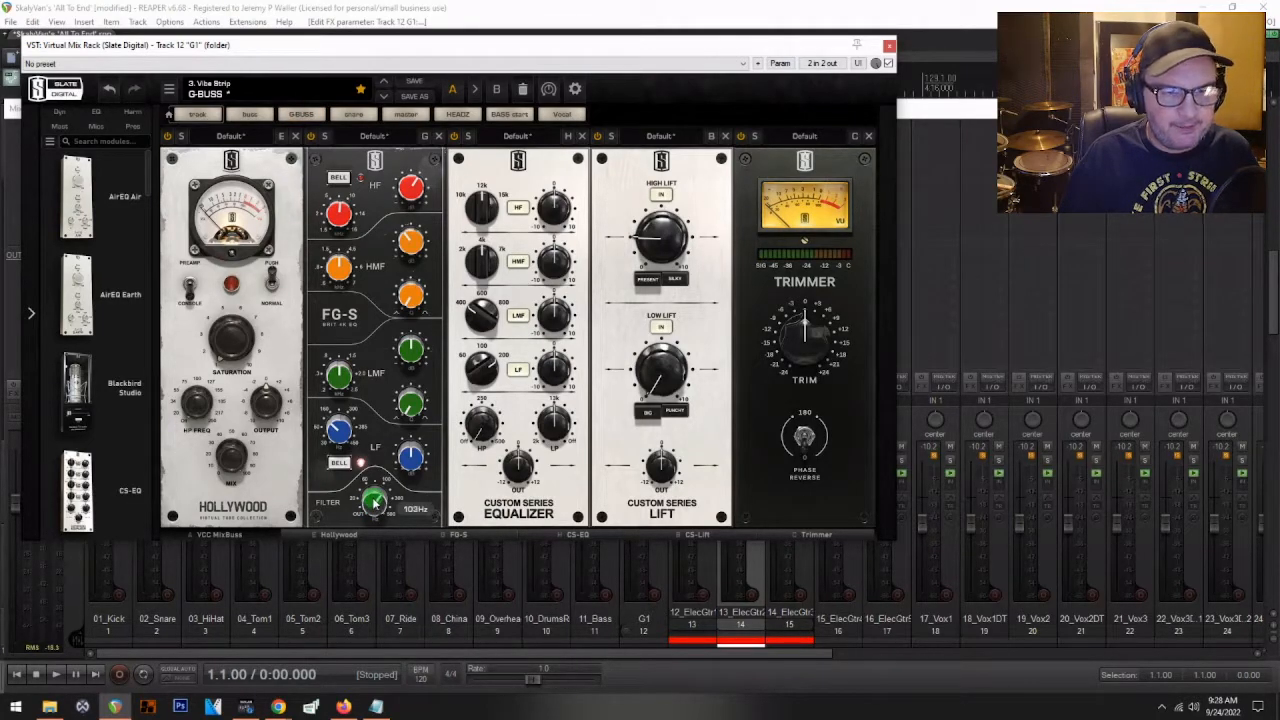
click(889, 45)
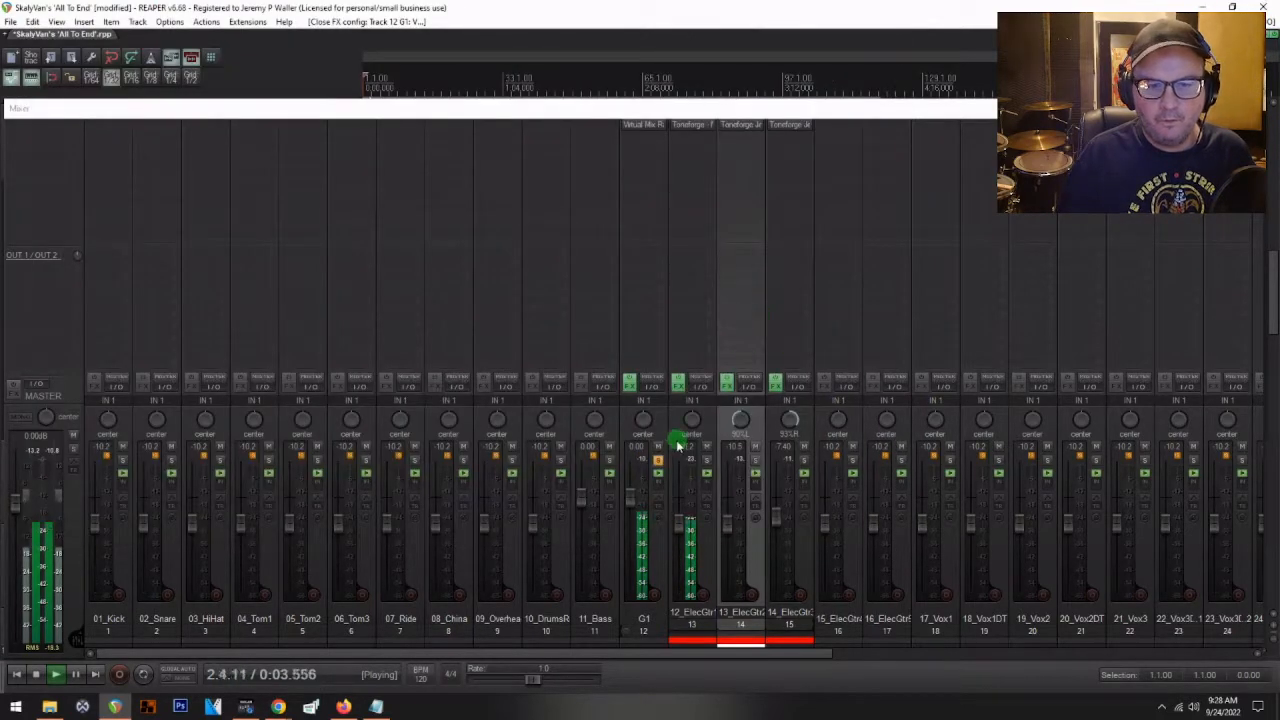
- Unsolo the G1 folder track and play the full mix through the first drum hits, stopping playback after them
click(655, 461)
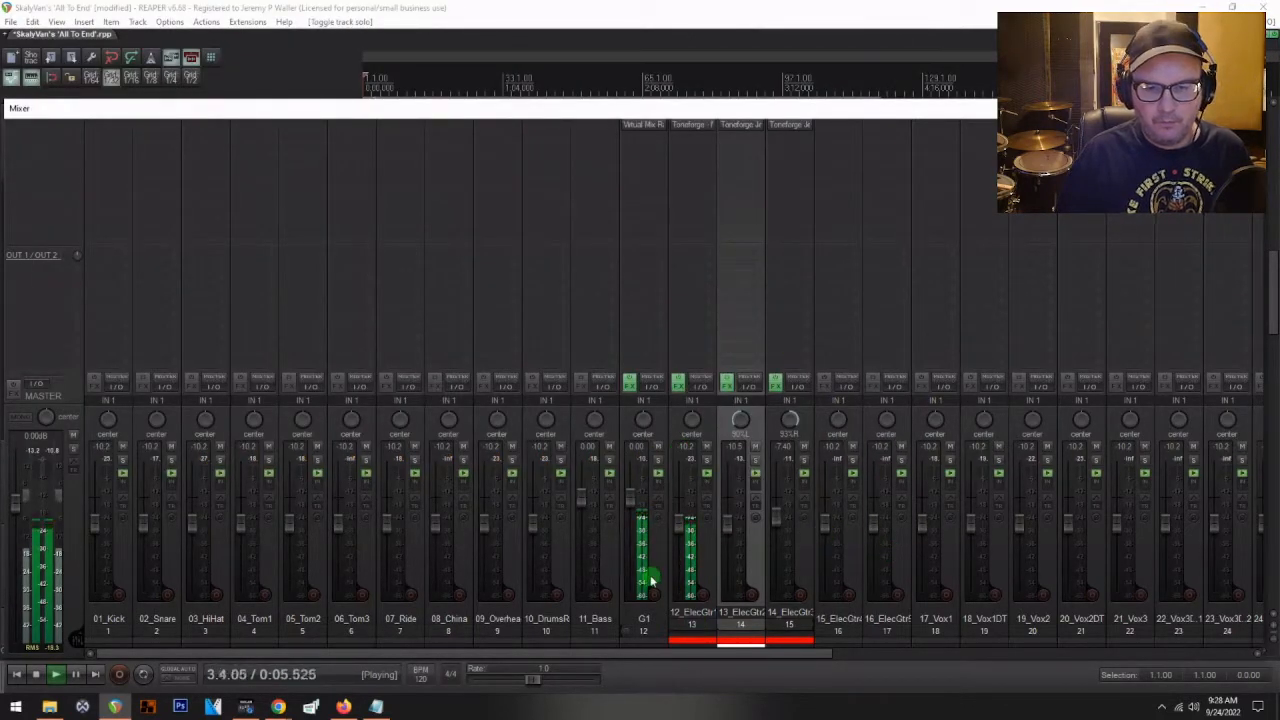
scroll(651, 580, down, 2)
scroll(651, 580, up, 2)
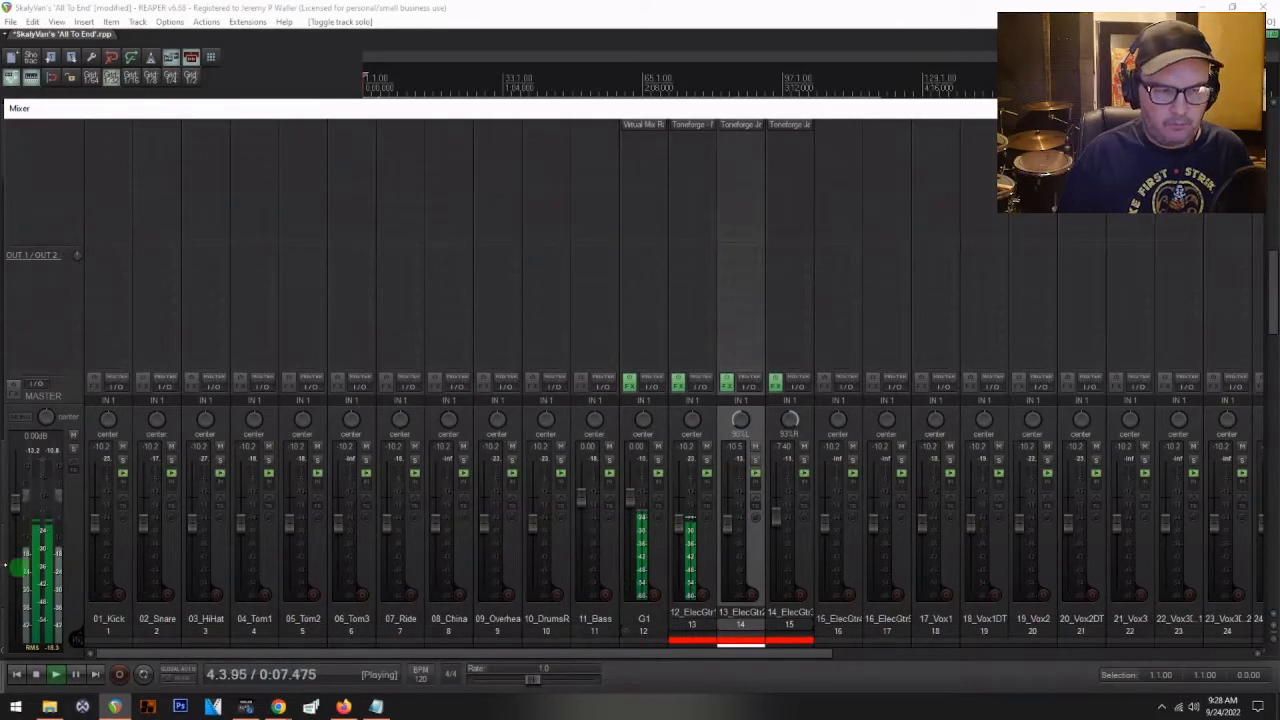
click(95, 528)
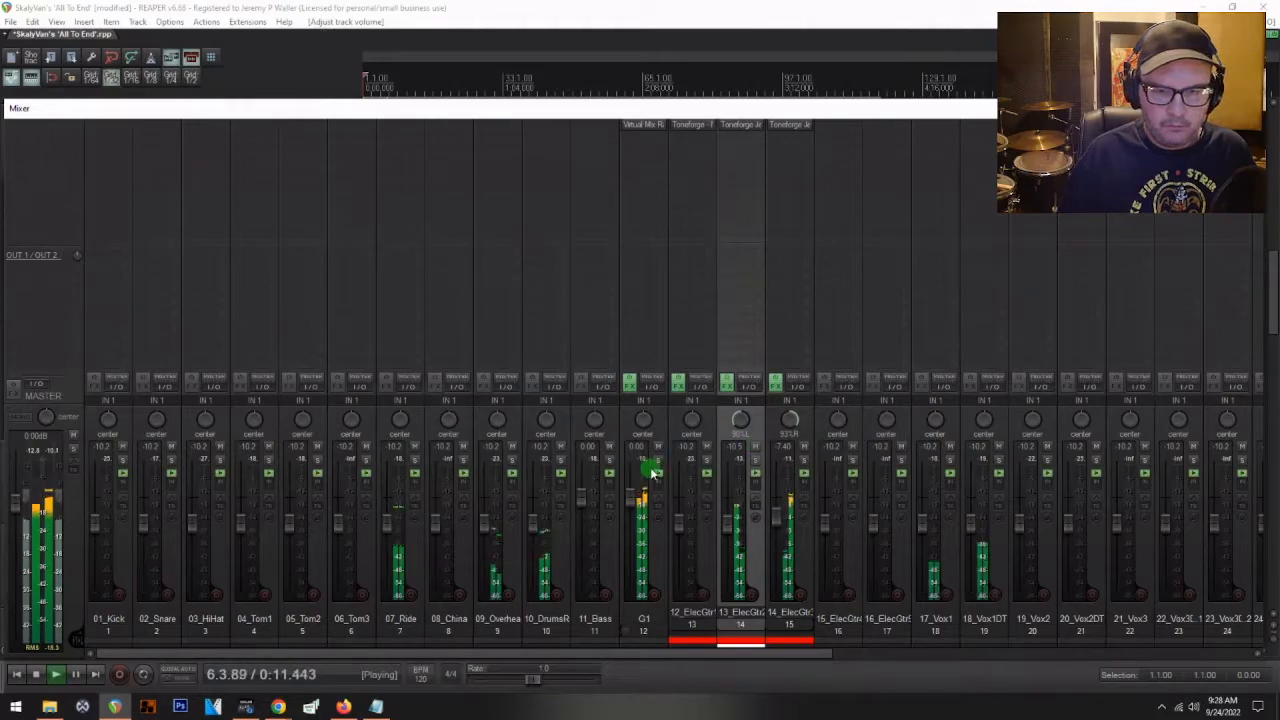
key(space)
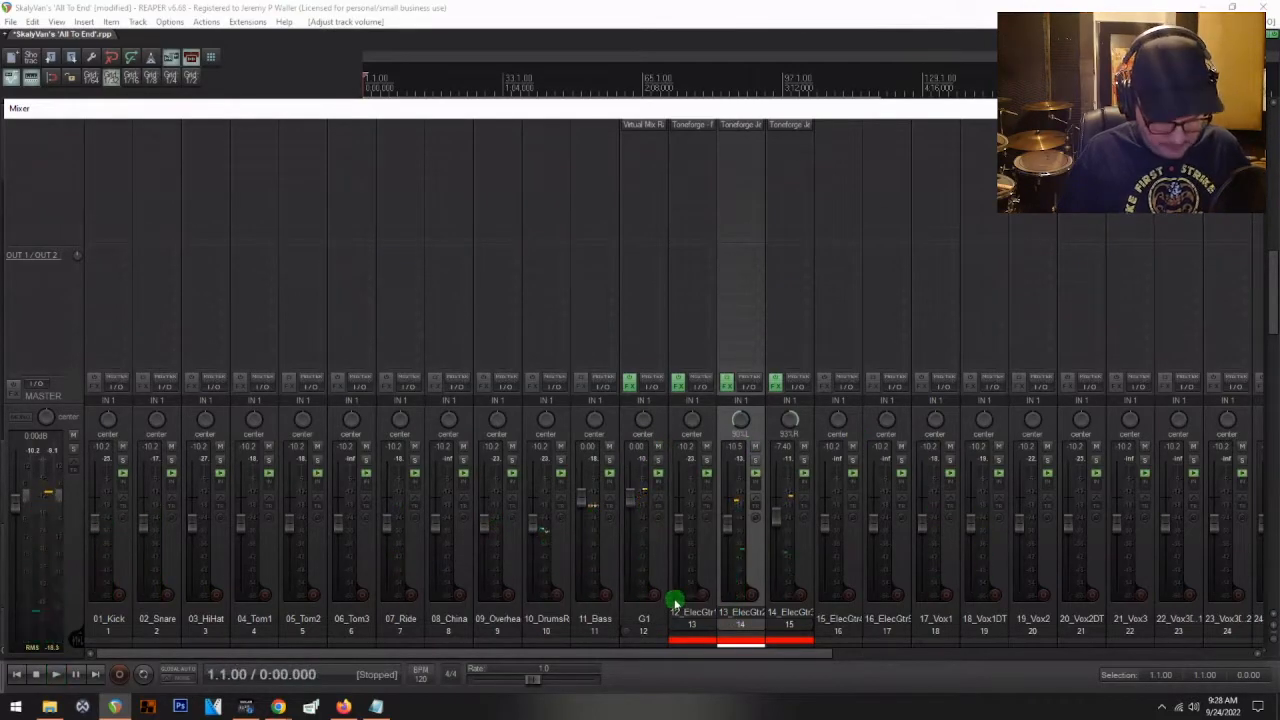
- Hide the mixer and play the arrangement from the point where the 13_ElecGtr2DI guitar enters
key(period)
key(ctrl+m)
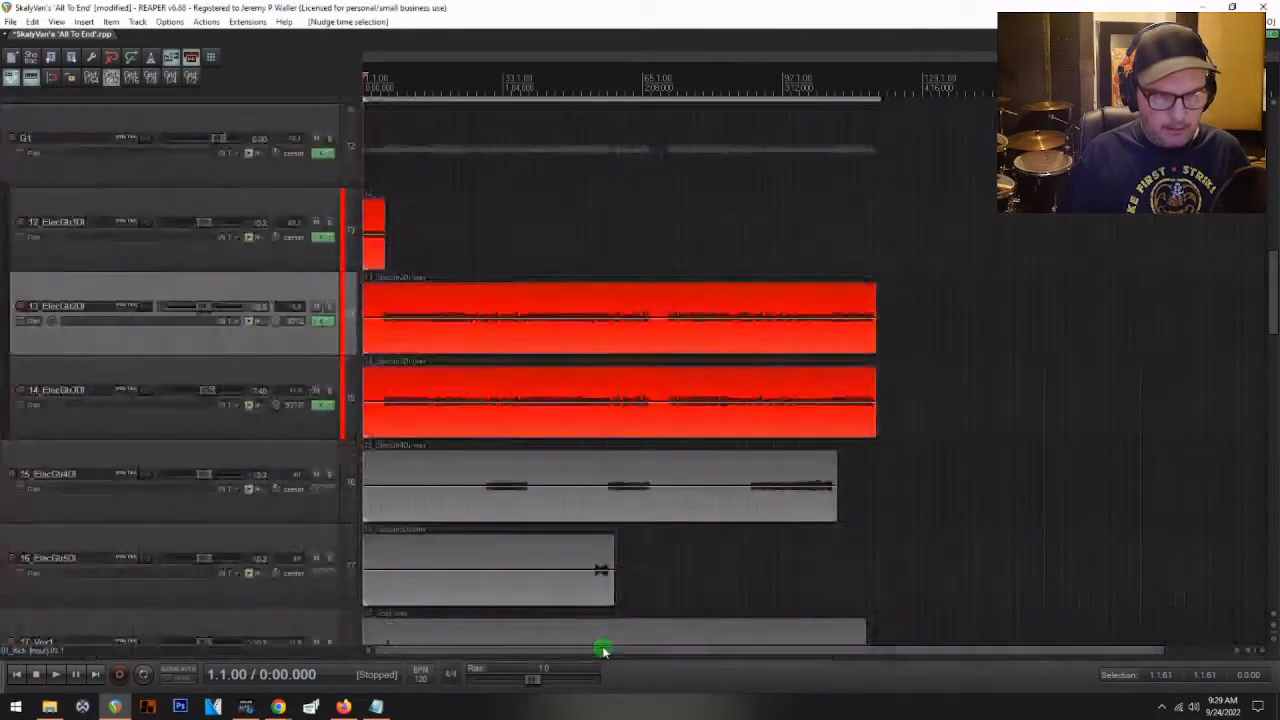
click(382, 296)
key(space)
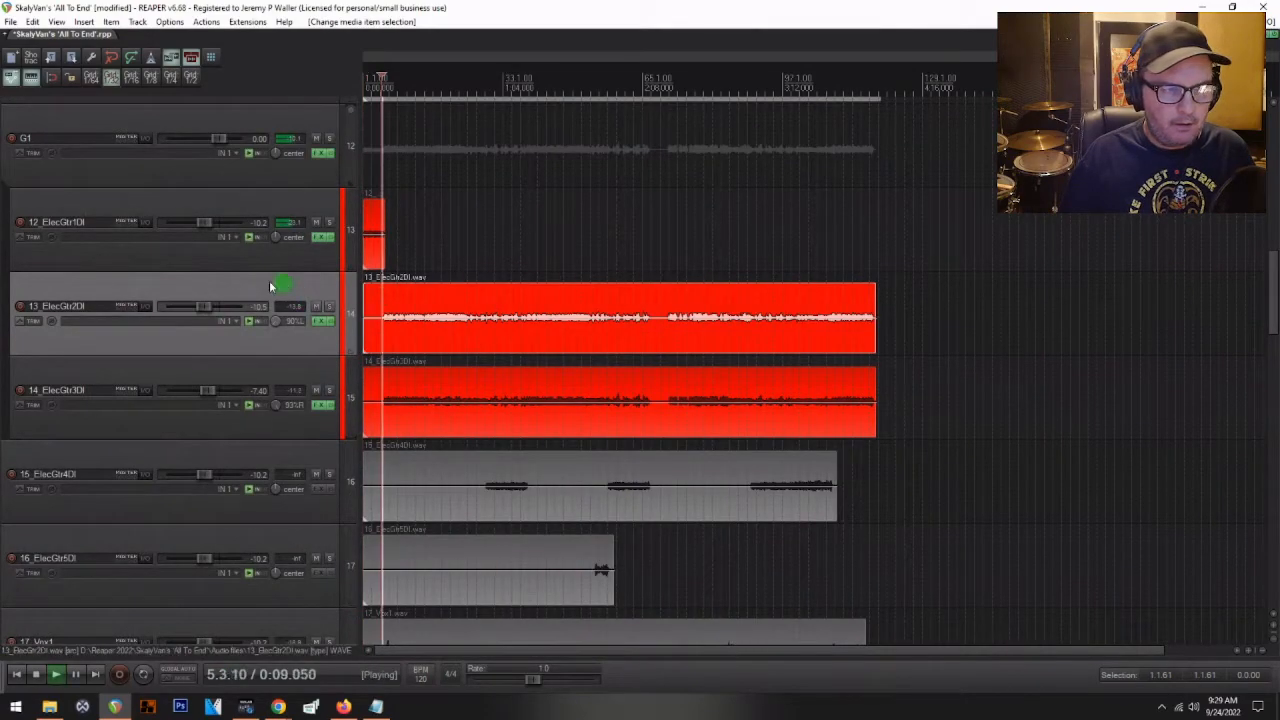
key(space)
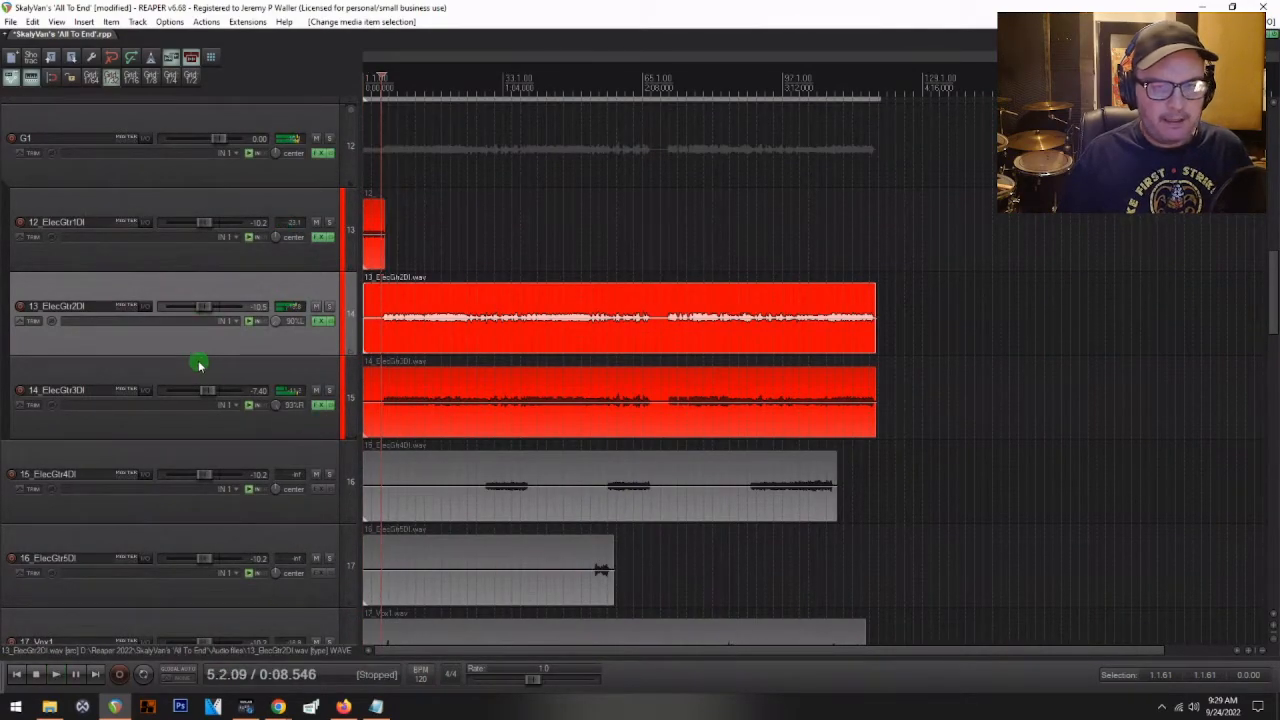
- Place the edit cursor at the first hit in the 01_Kick item and play briefly from there
scroll(197, 362, up, 2)
scroll(195, 360, up, 2)
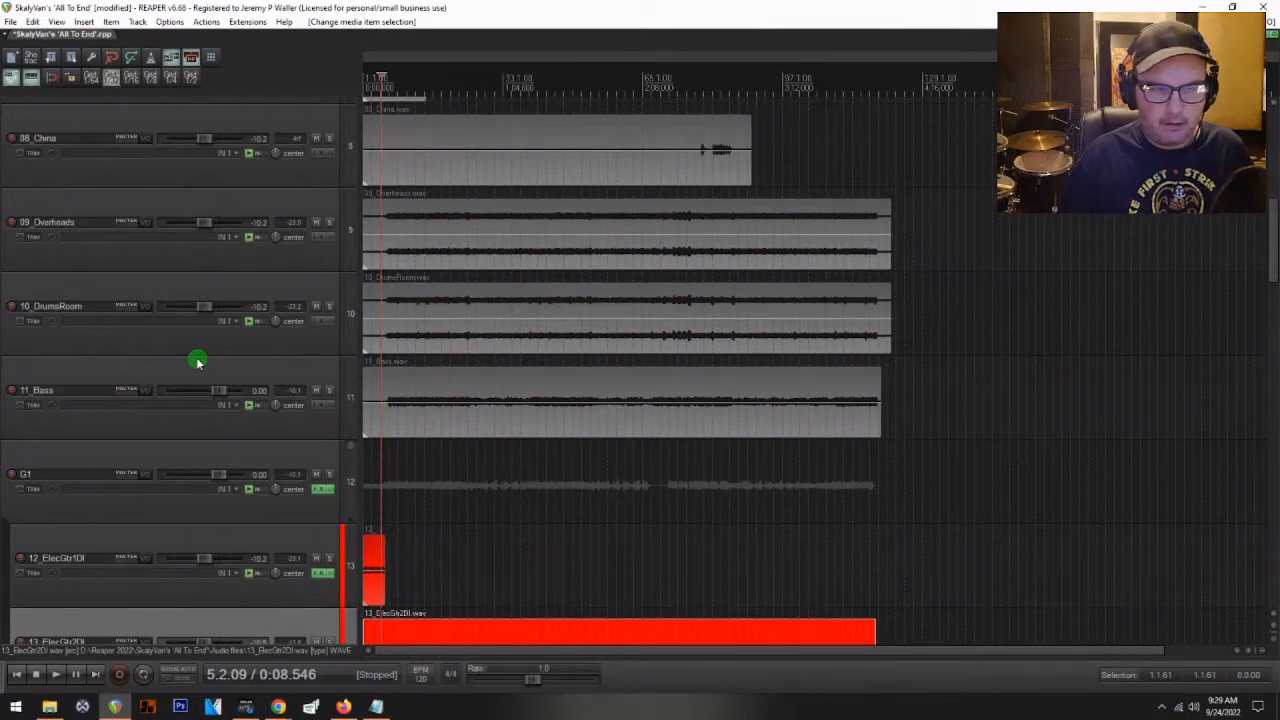
scroll(70, 455, up, 4)
scroll(70, 445, up, 3)
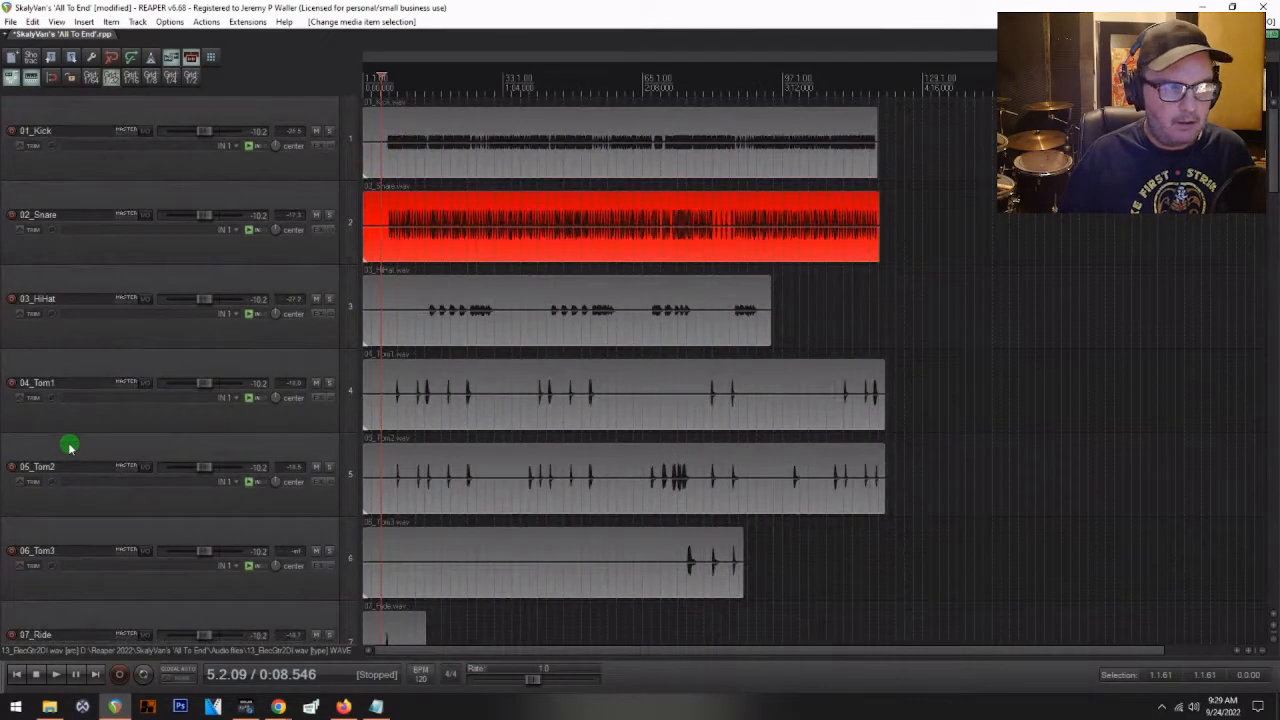
click(389, 156)
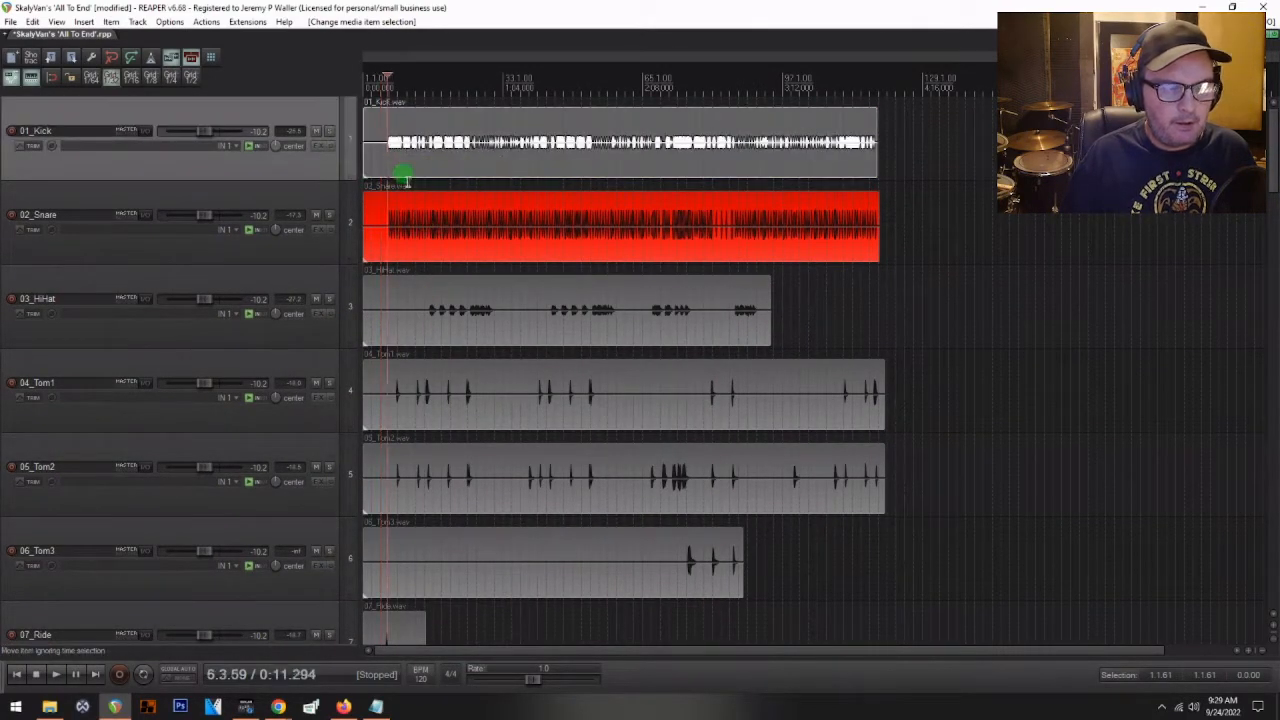
key(space)
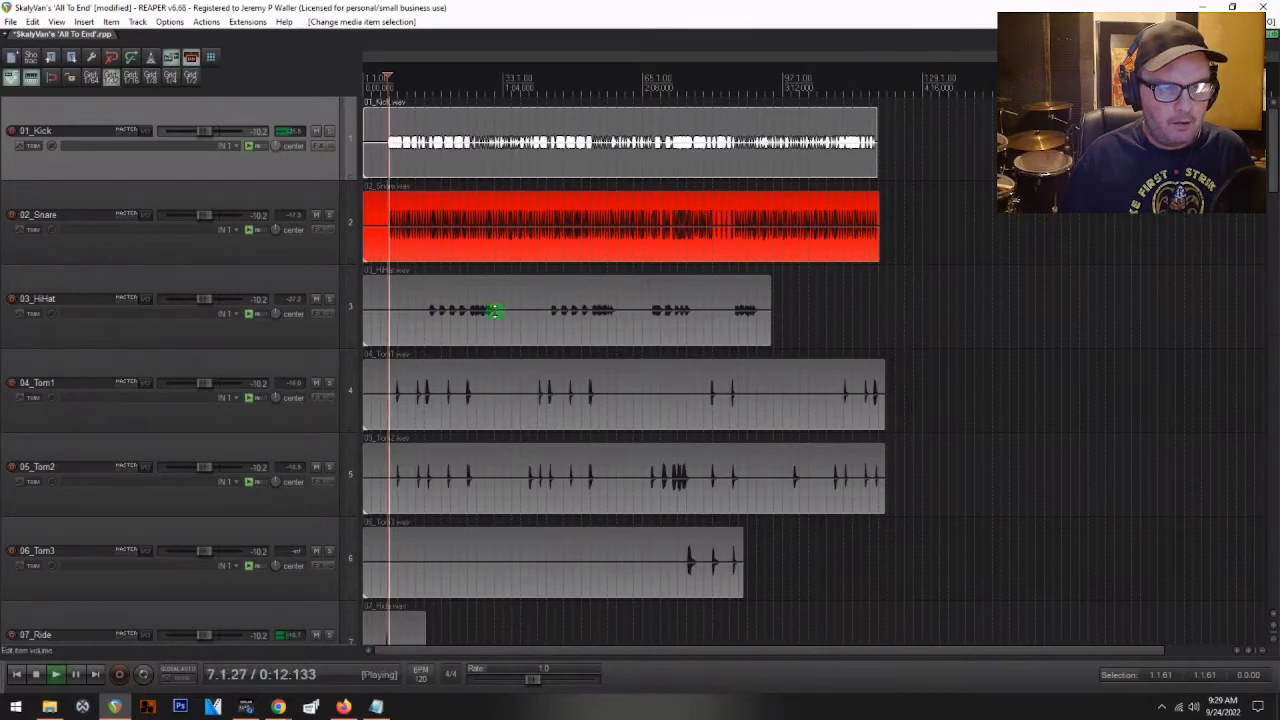
key(space)
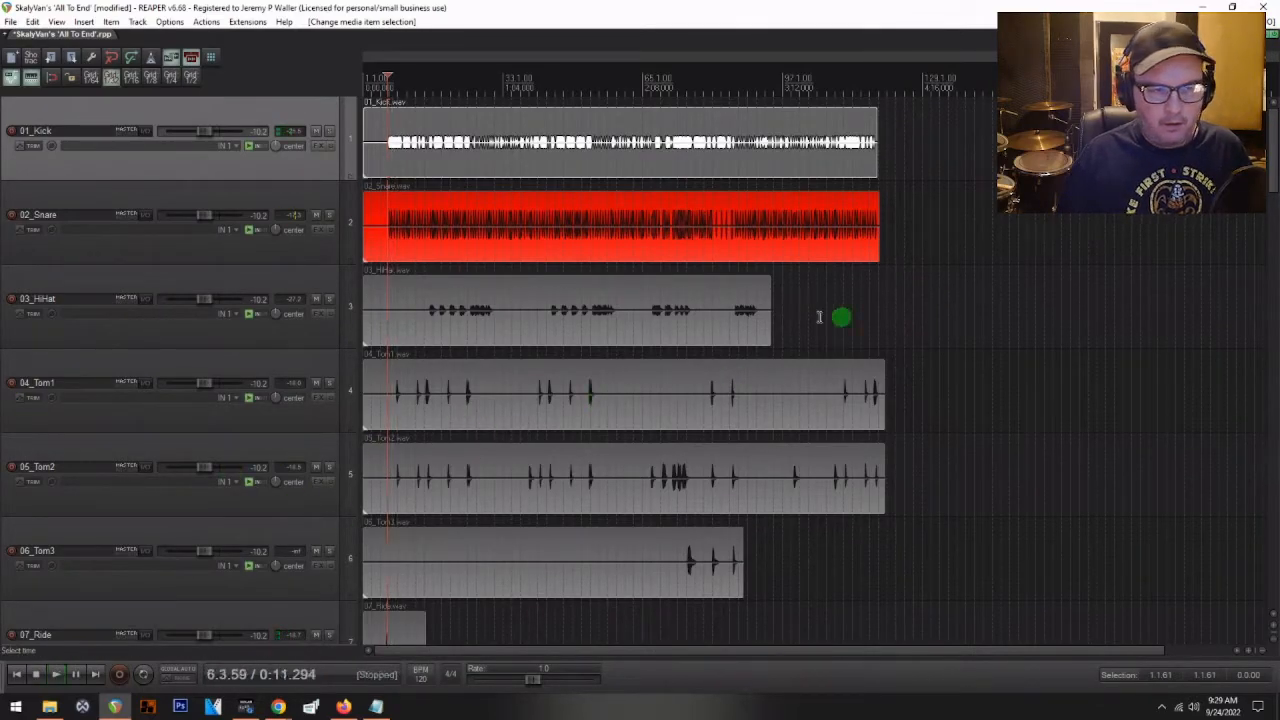
- Undo the last item selection and time selection nudge, and play the guitar entry from the kick's first hit
scroll(200, 397, down, 5)
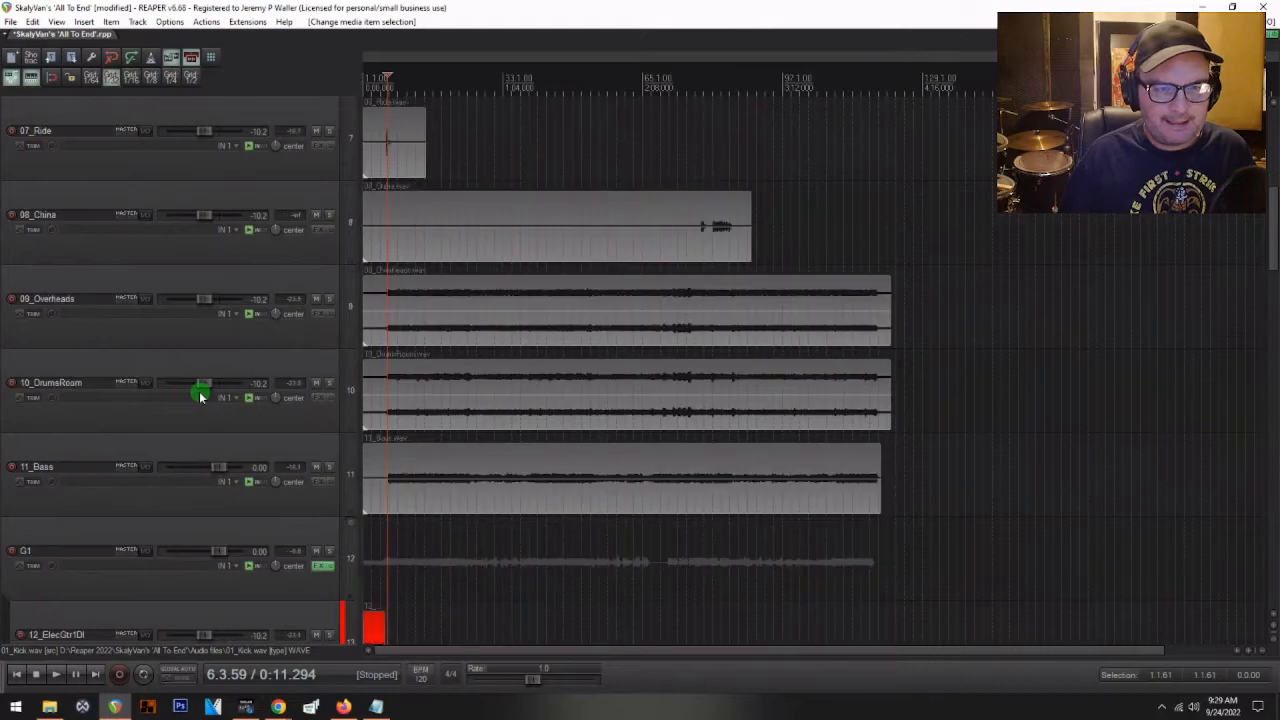
scroll(171, 377, down, 4)
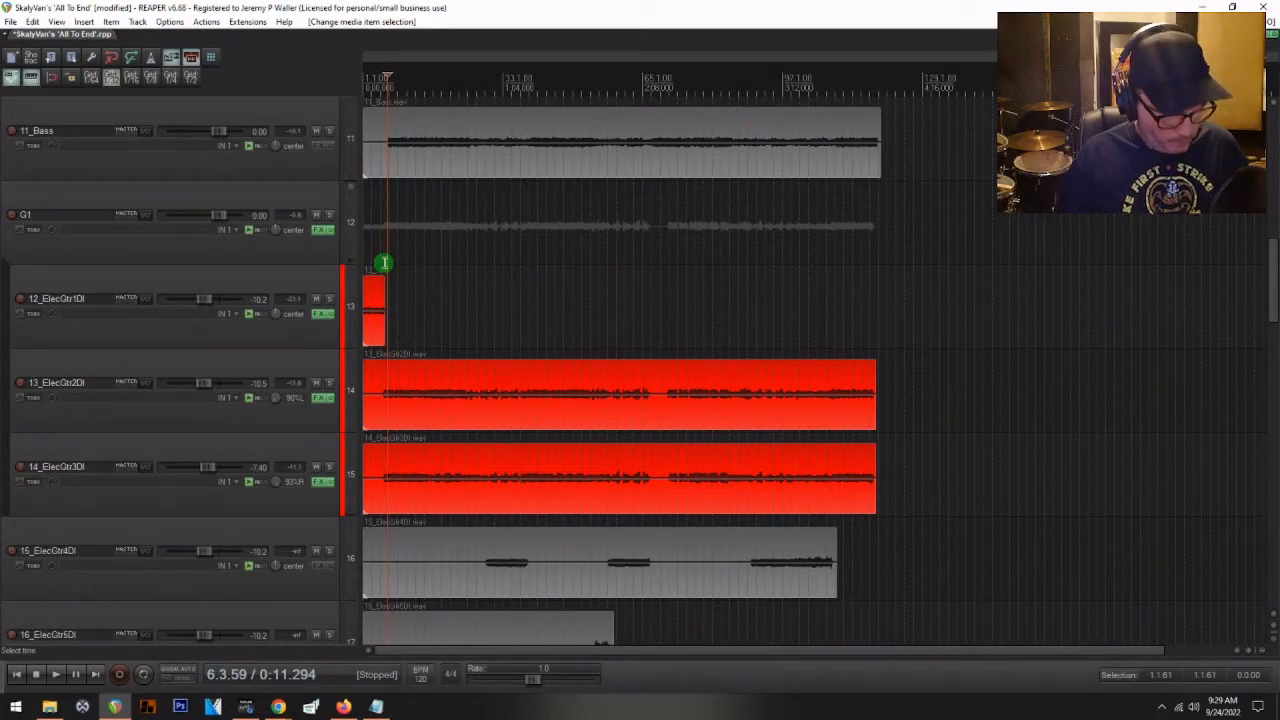
key(ctrl+z)
key(ctrl+z)
key(space)
key(space)
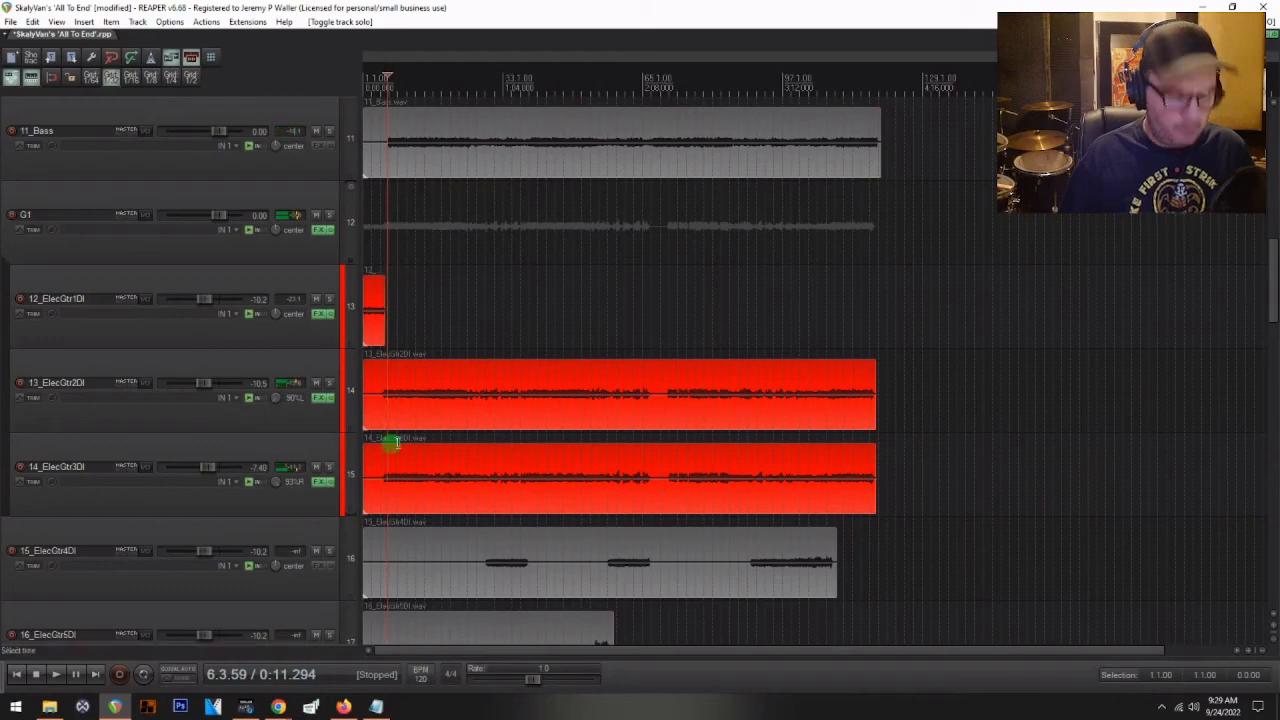
- Shift the 12, 13 and 14 ElecGtr items together slightly later so the guitars enter at the edit cursor, and check by playing
scroll(392, 436, up, 3)
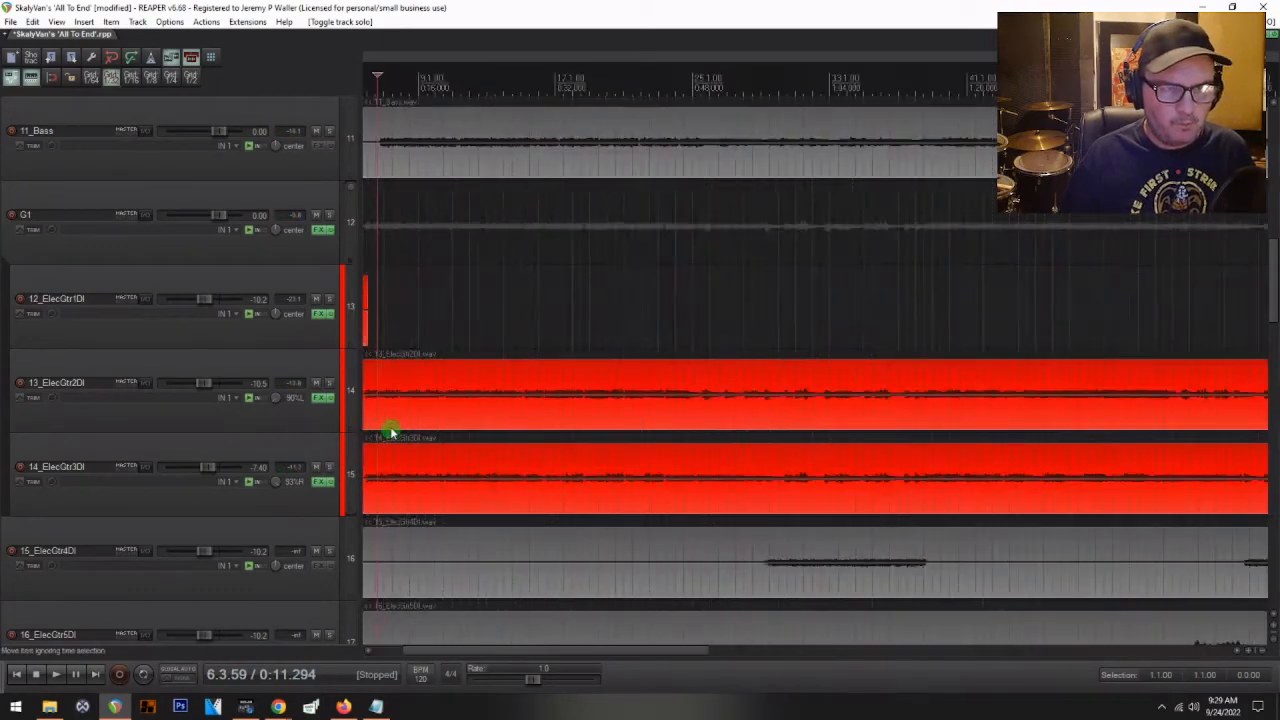
scroll(448, 388, down, 3)
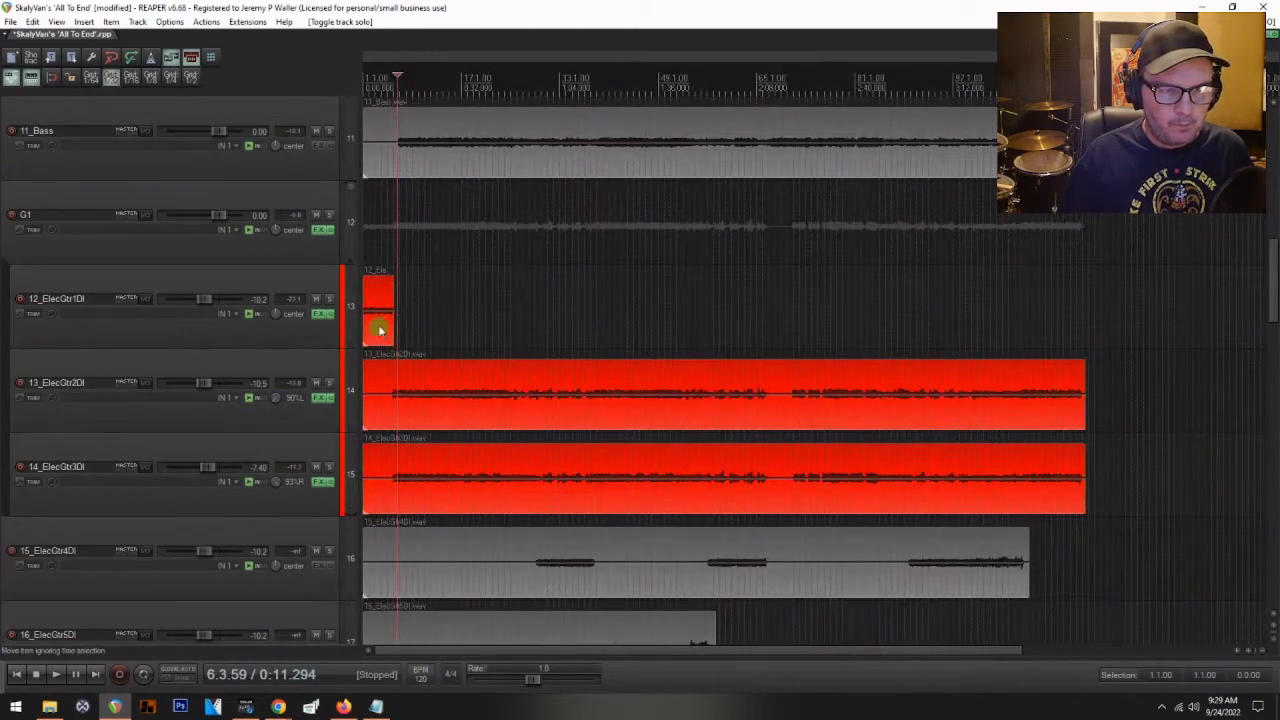
drag(380, 324, 432, 466)
key(space)
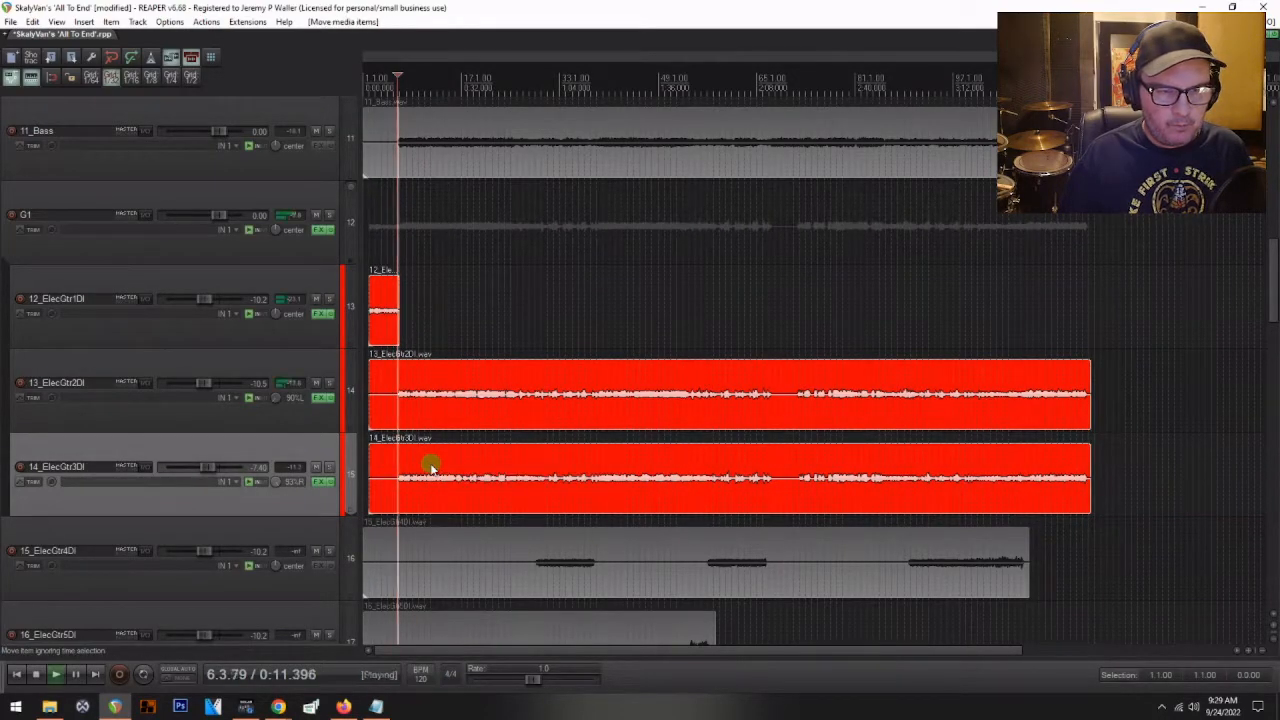
key(space)
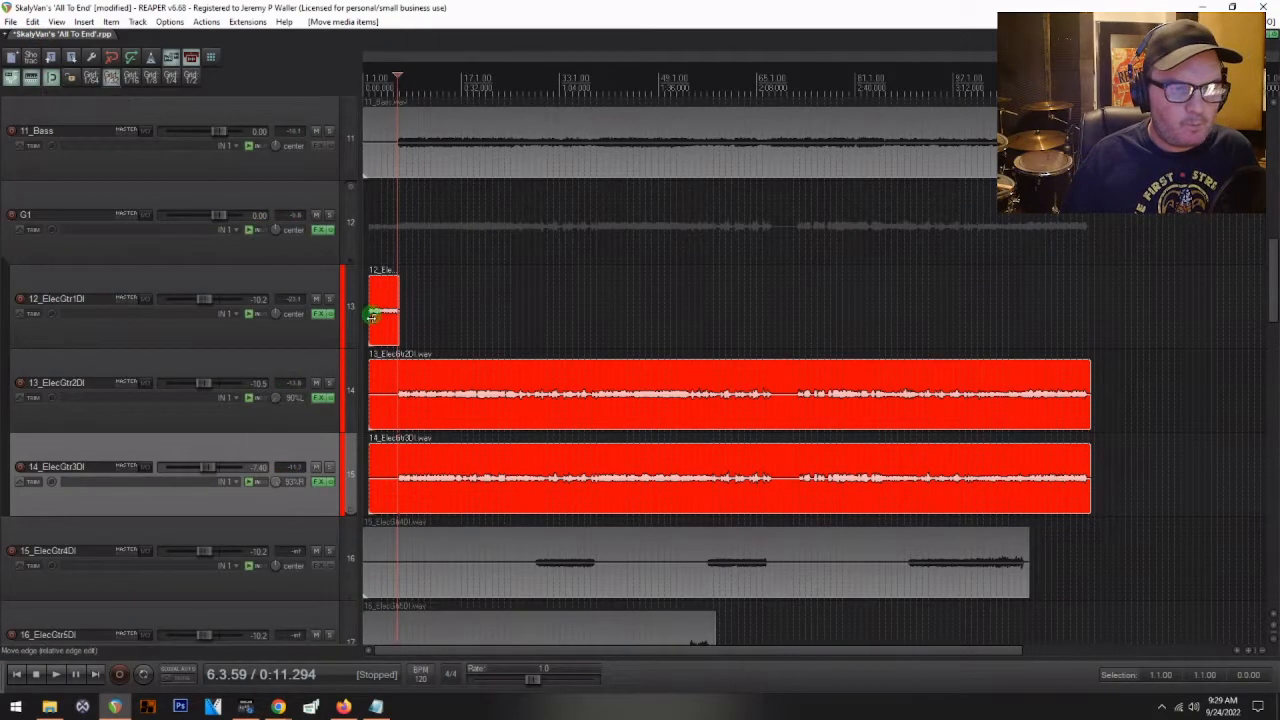
- Fine-tune the timing of the three G1 guitar items against the cursor at 6.3.59, playing the entry to check it
scroll(395, 450, up, 4)
drag(479, 410, 496, 407)
key(space)
key(space)
scroll(450, 410, up, 2)
key(space)
key(space)
scroll(514, 411, down, 5)
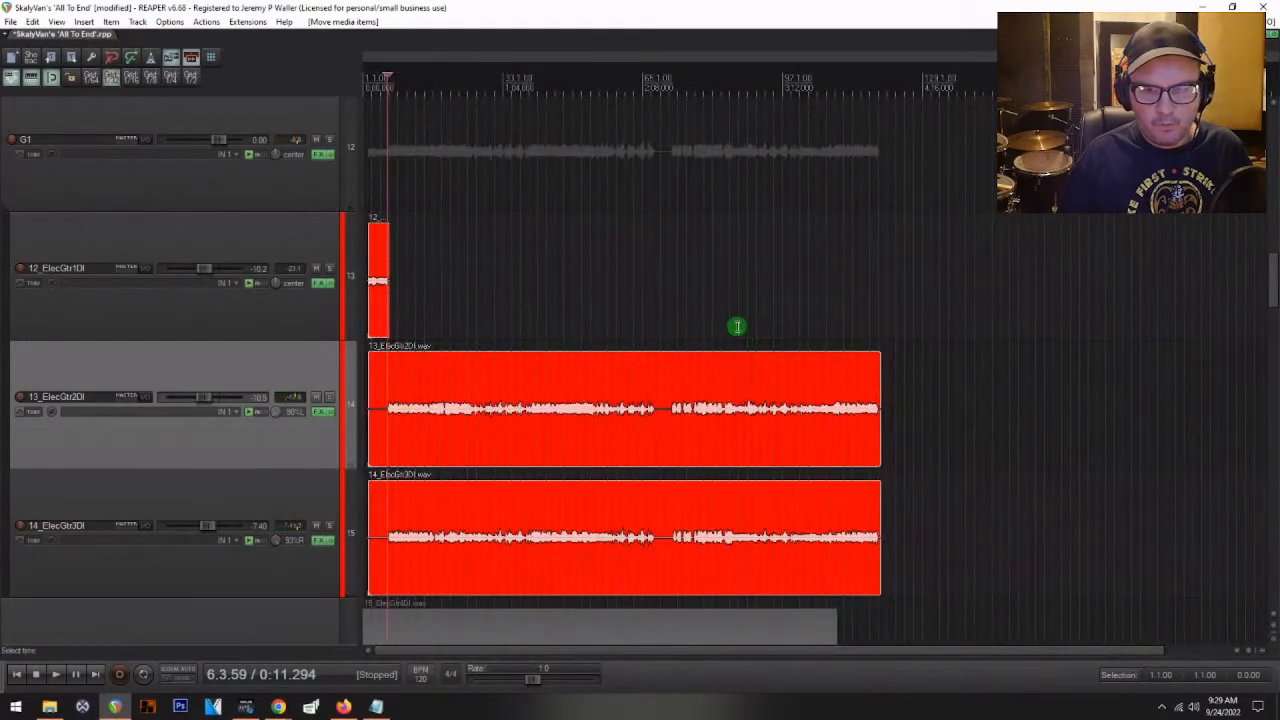
- Play the guitar entry again and compare the ends of the shifted guitar items with the drum and bass items
scroll(769, 370, down, 4)
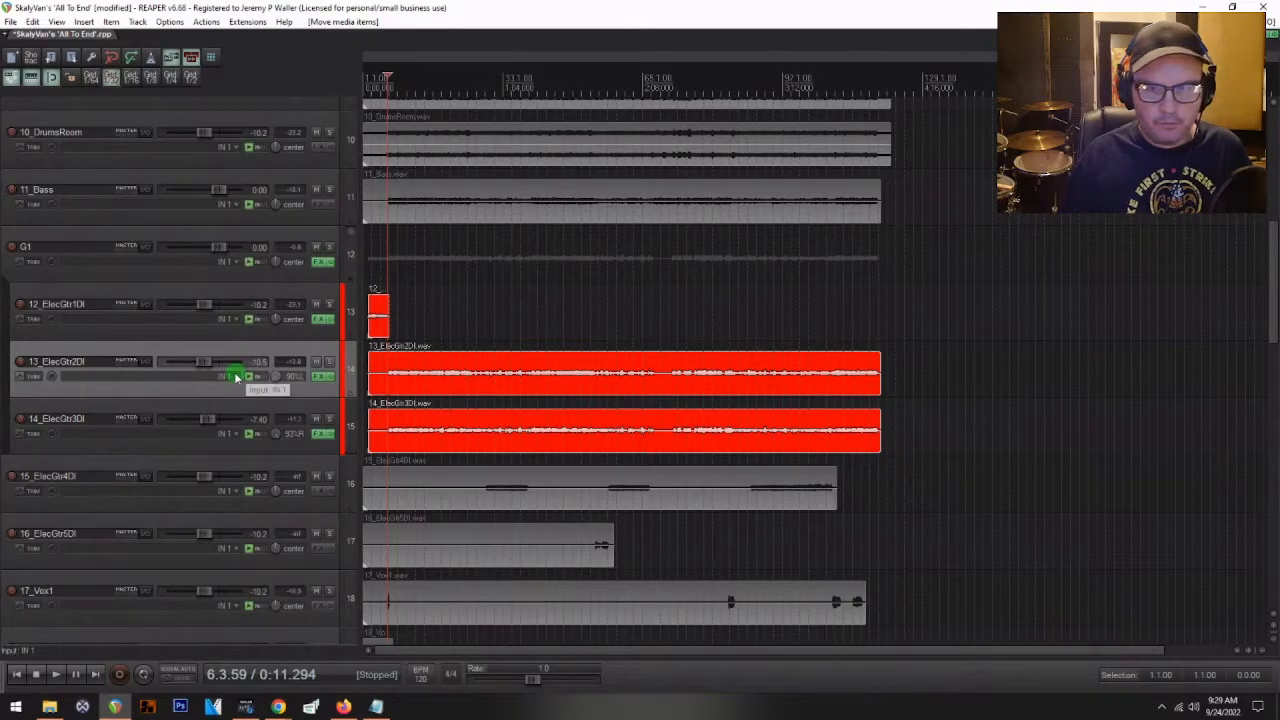
scroll(240, 374, up, 3)
scroll(236, 376, up, 1)
key(space)
key(space)
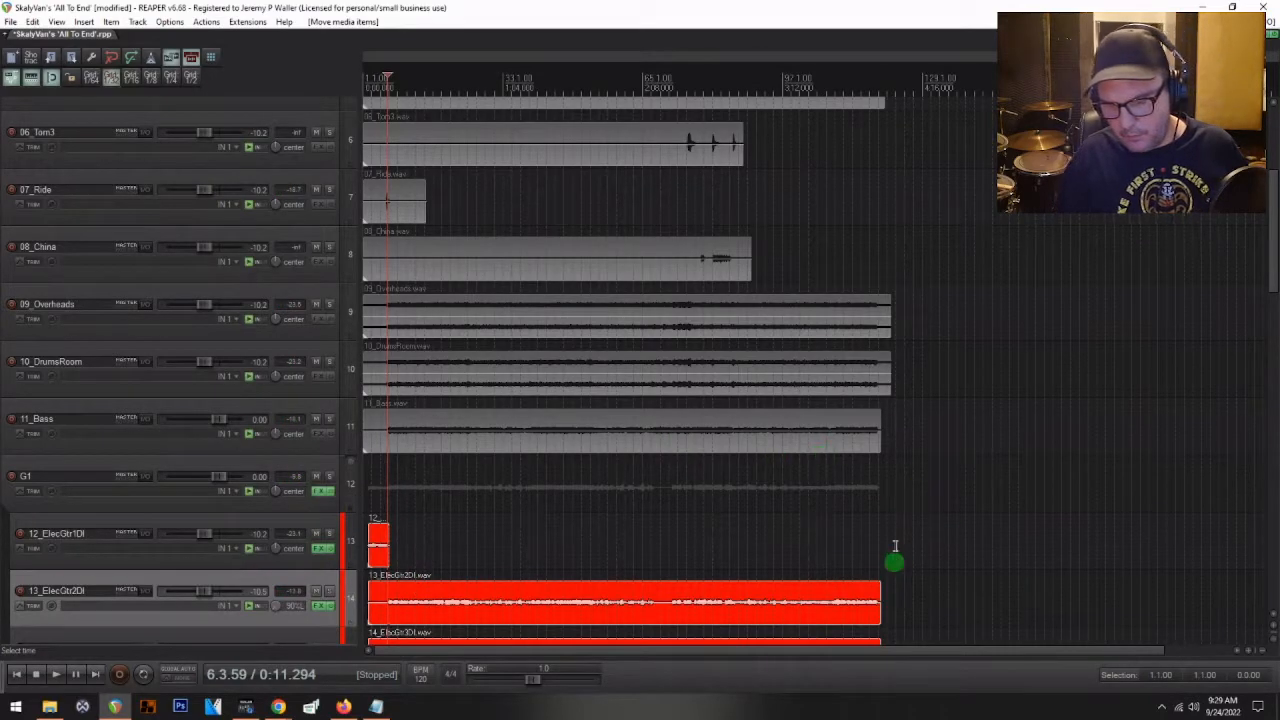
scroll(894, 457, up, 5)
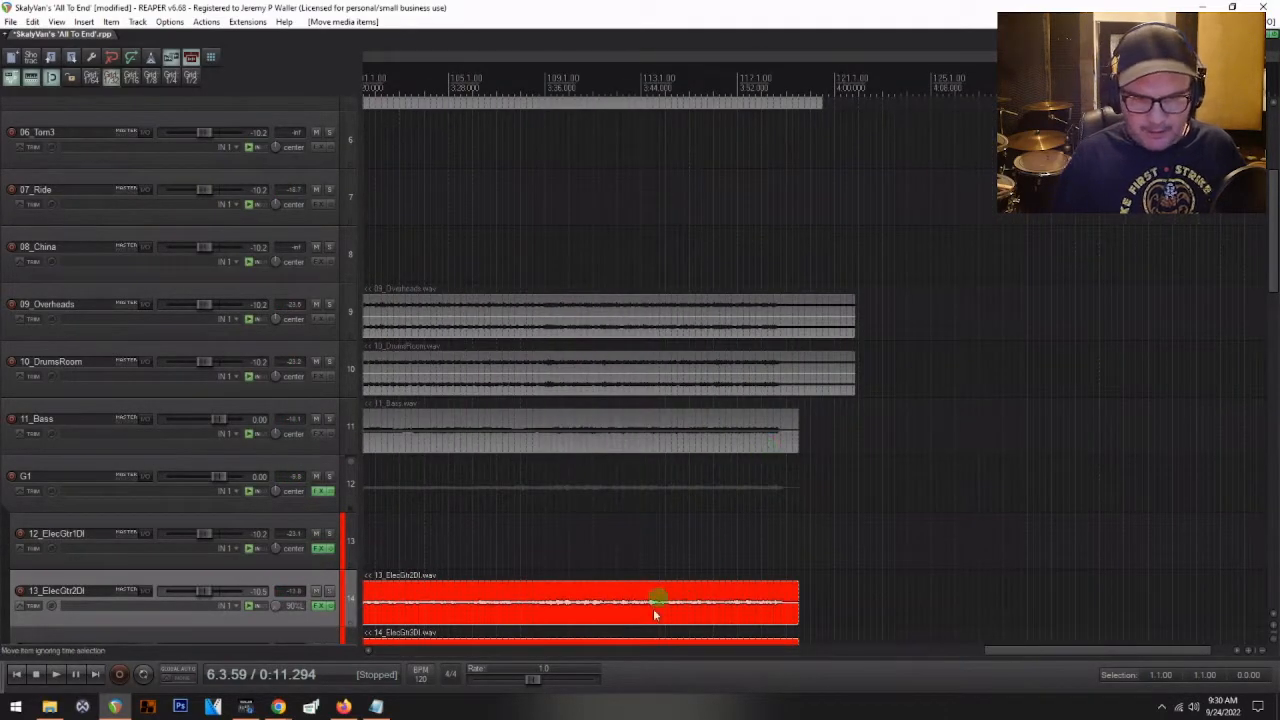
scroll(734, 562, down, 4)
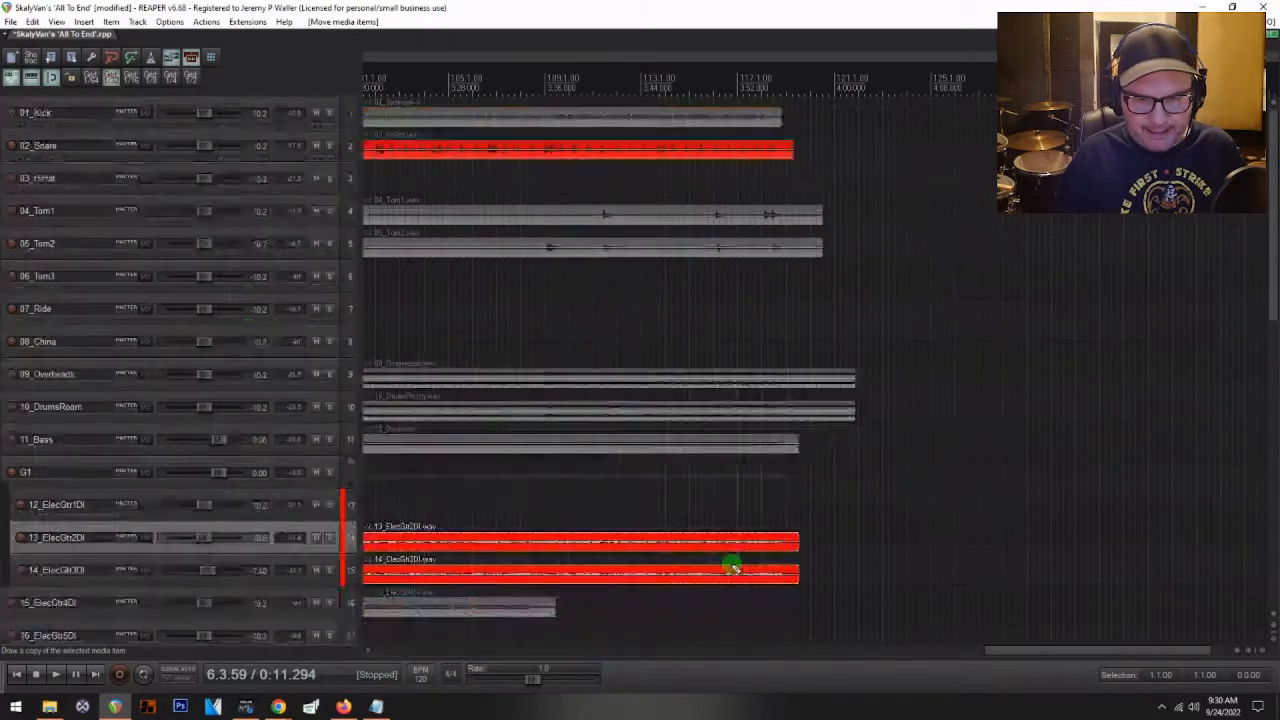
scroll(758, 443, up, 3)
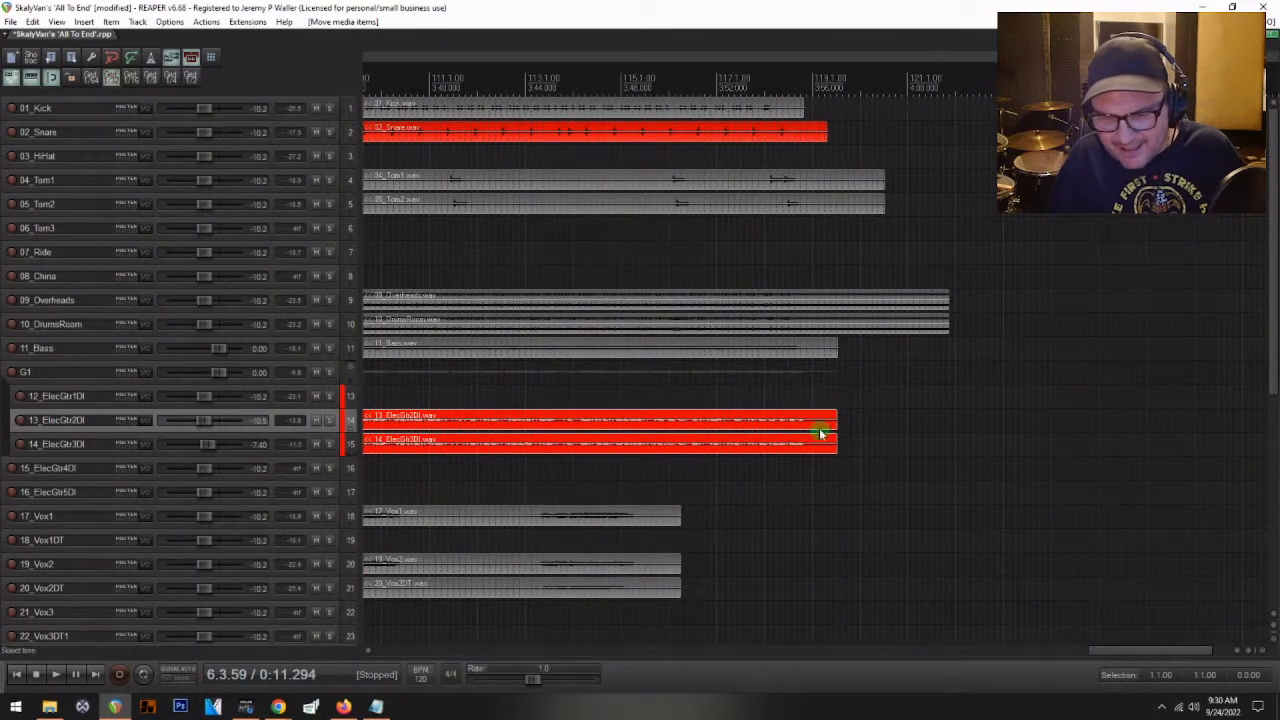
- Set the edit cursor at the end of the bass item, turn off snapping and move the guitar items so they end there
scroll(838, 420, up, 3)
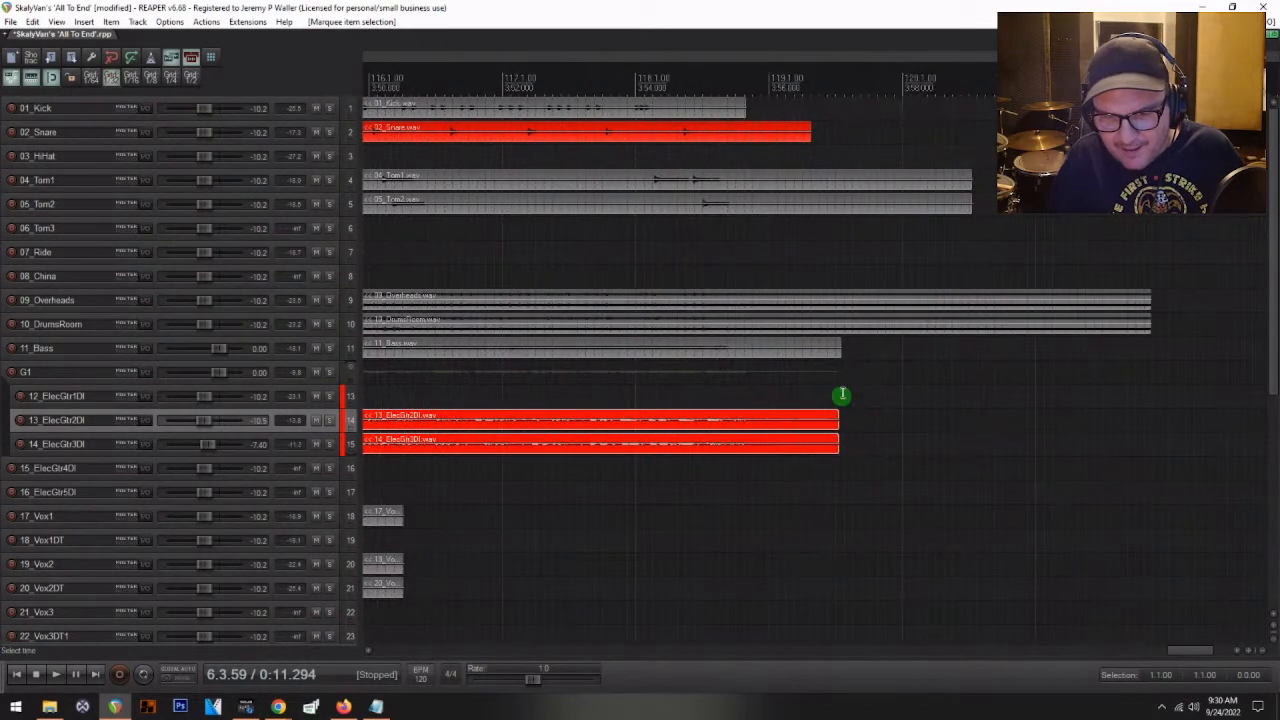
click(841, 352)
mouse_move(803, 427)
mouse_down()
mouse_move(798, 440)
mouse_move(814, 449)
mouse_up()
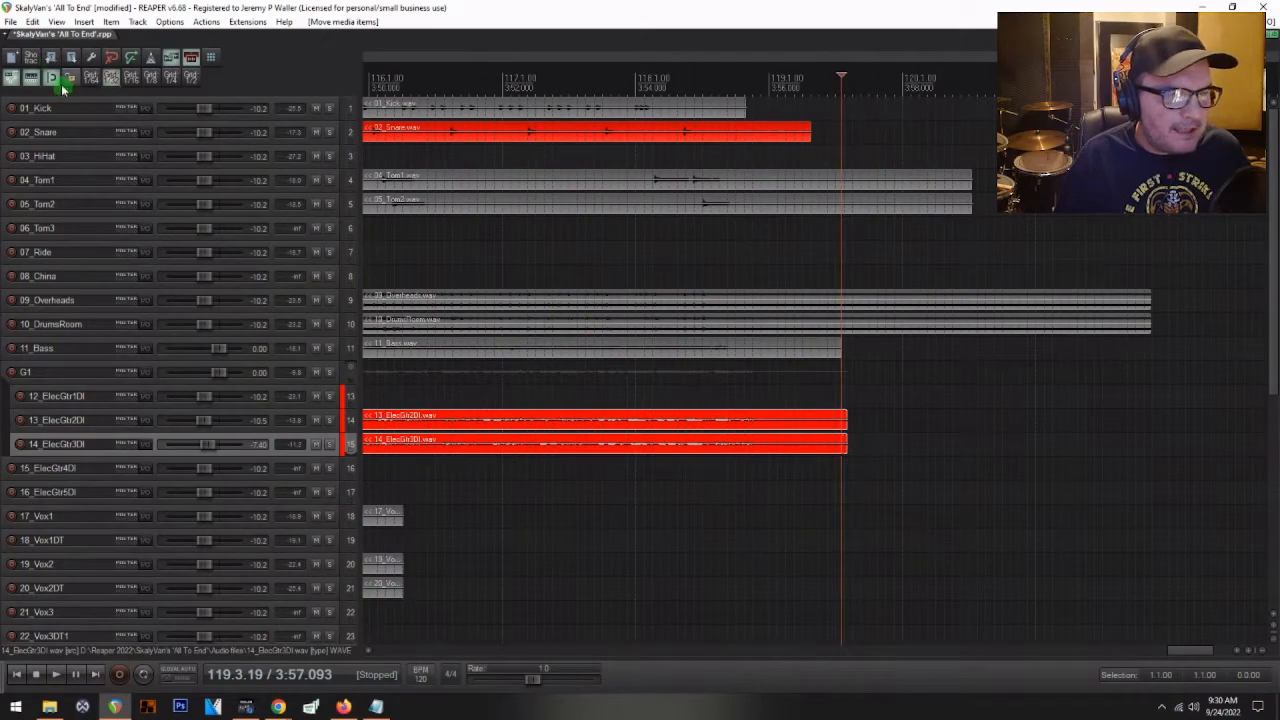
drag(830, 452, 820, 456)
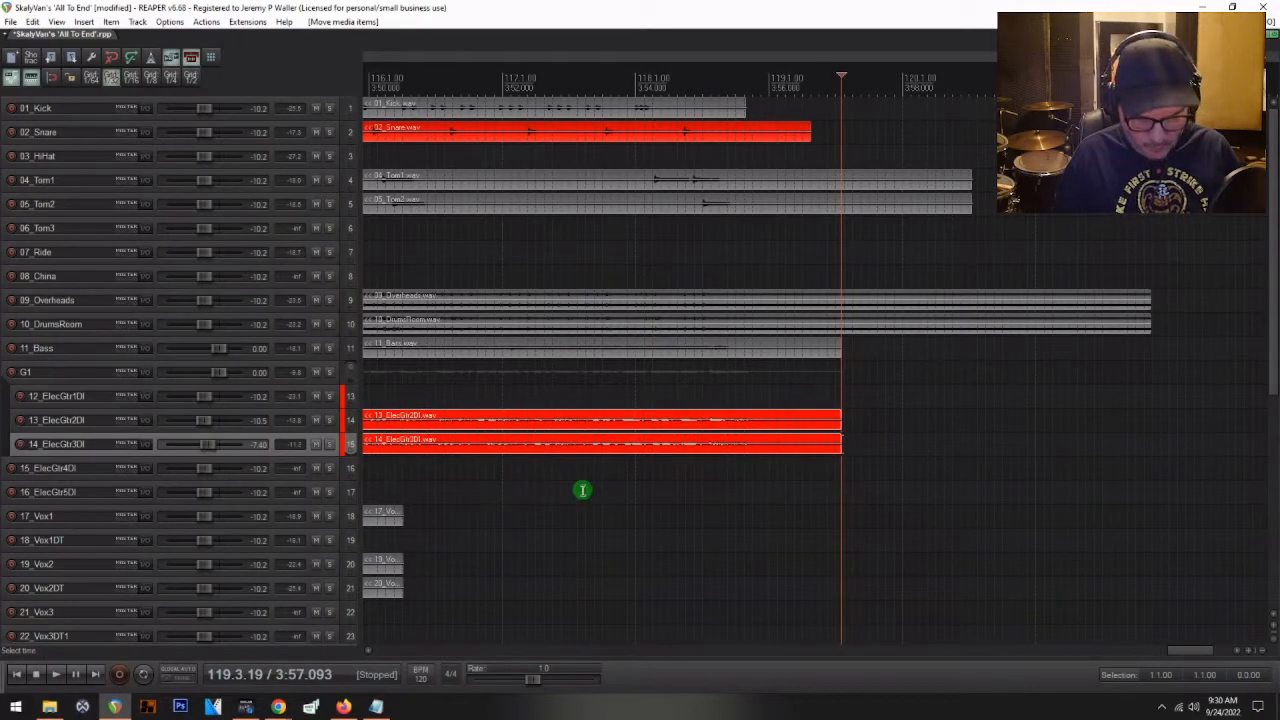
- Play from the start of the shifted guitar items and again from 6.1.88, checking the guitar entry and the full item layout
key(Home)
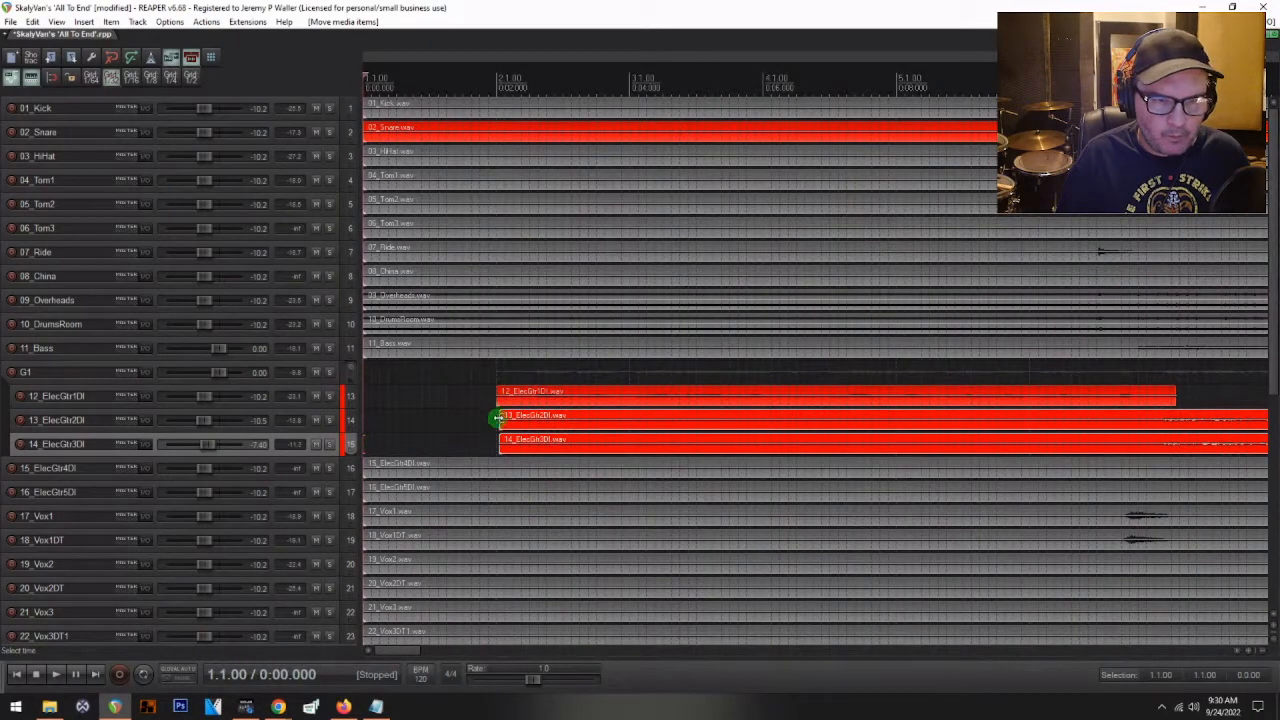
click(495, 371)
key(space)
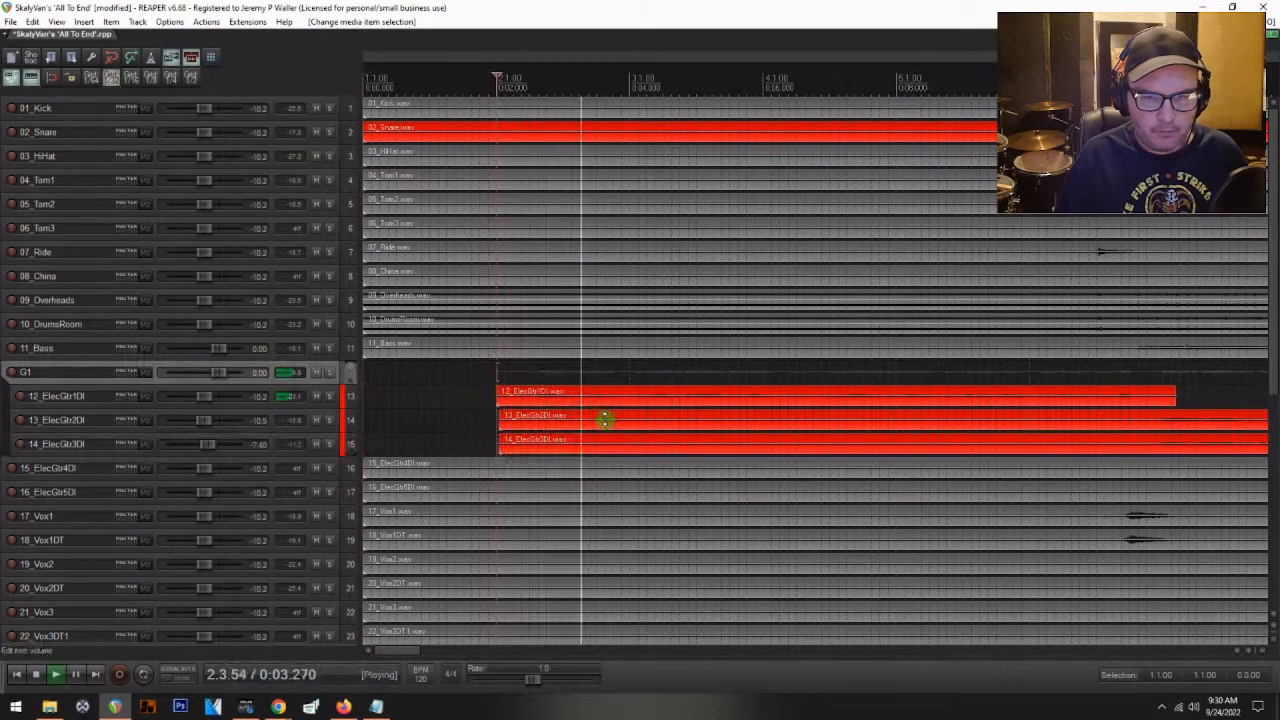
scroll(605, 420, down, 4)
click(540, 372)
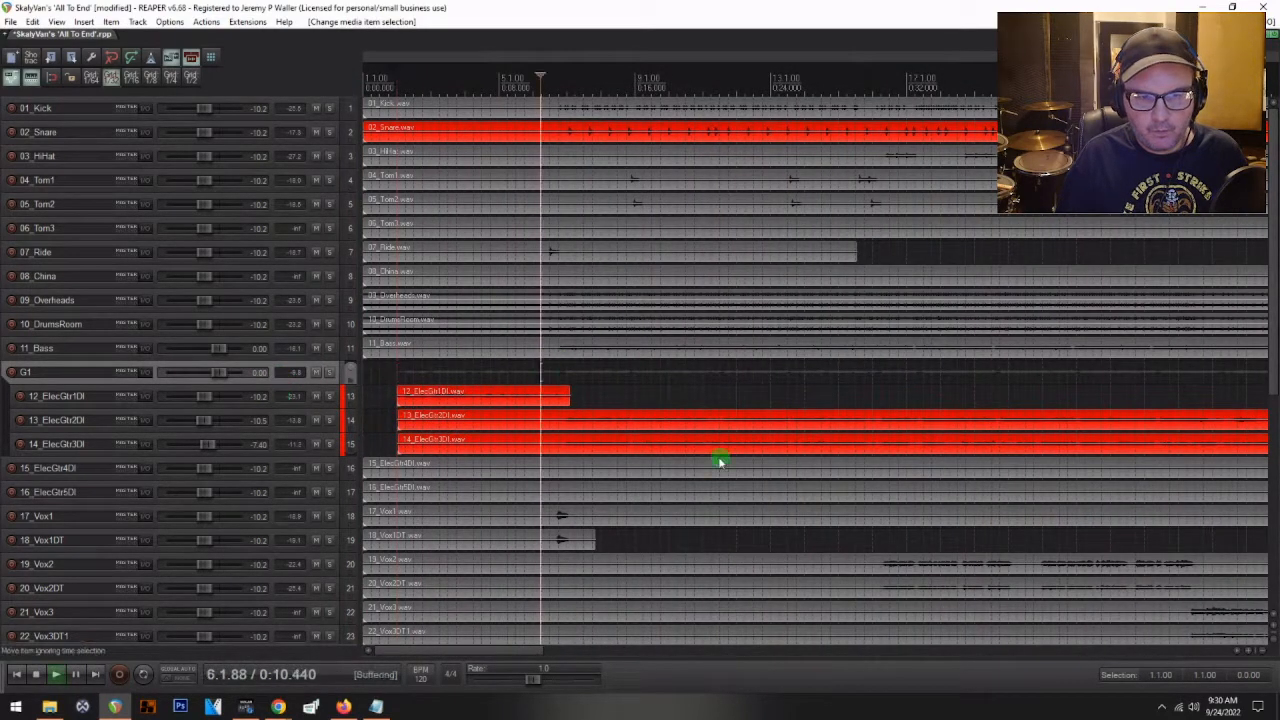
key(space)
scroll(613, 430, down, 4)
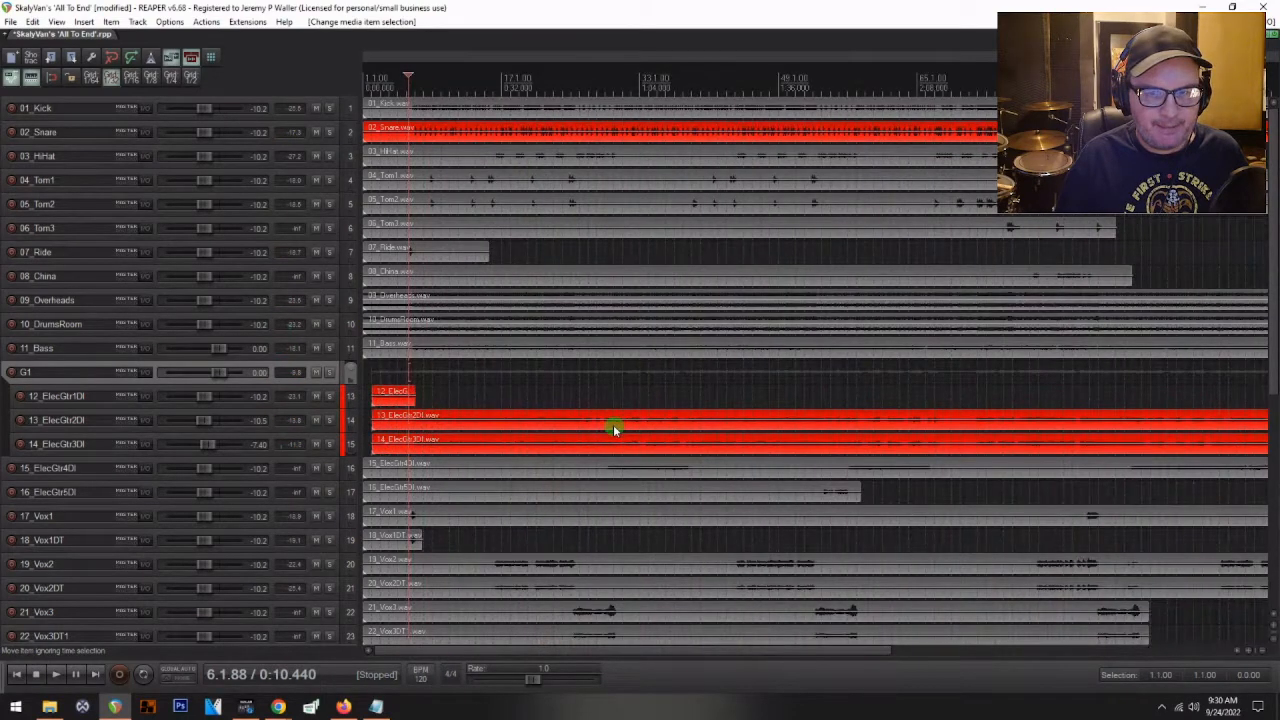
scroll(613, 424, down, 2)
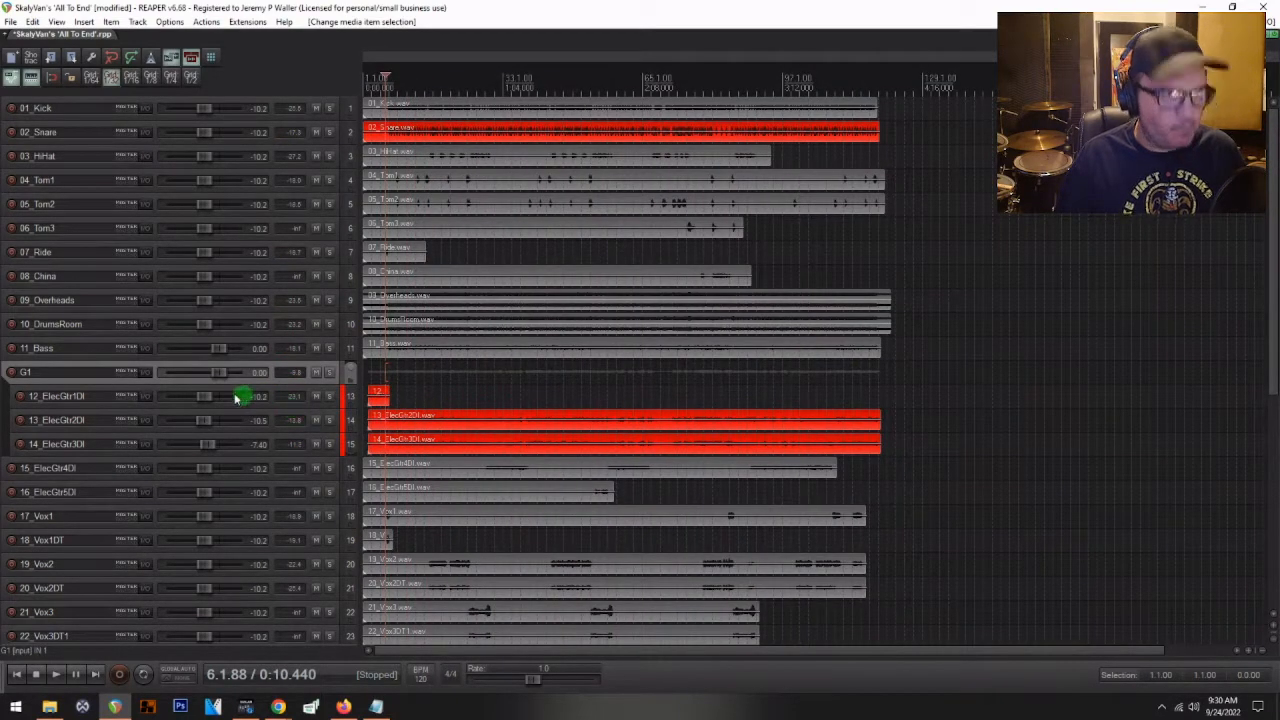
key(space)
key(space)
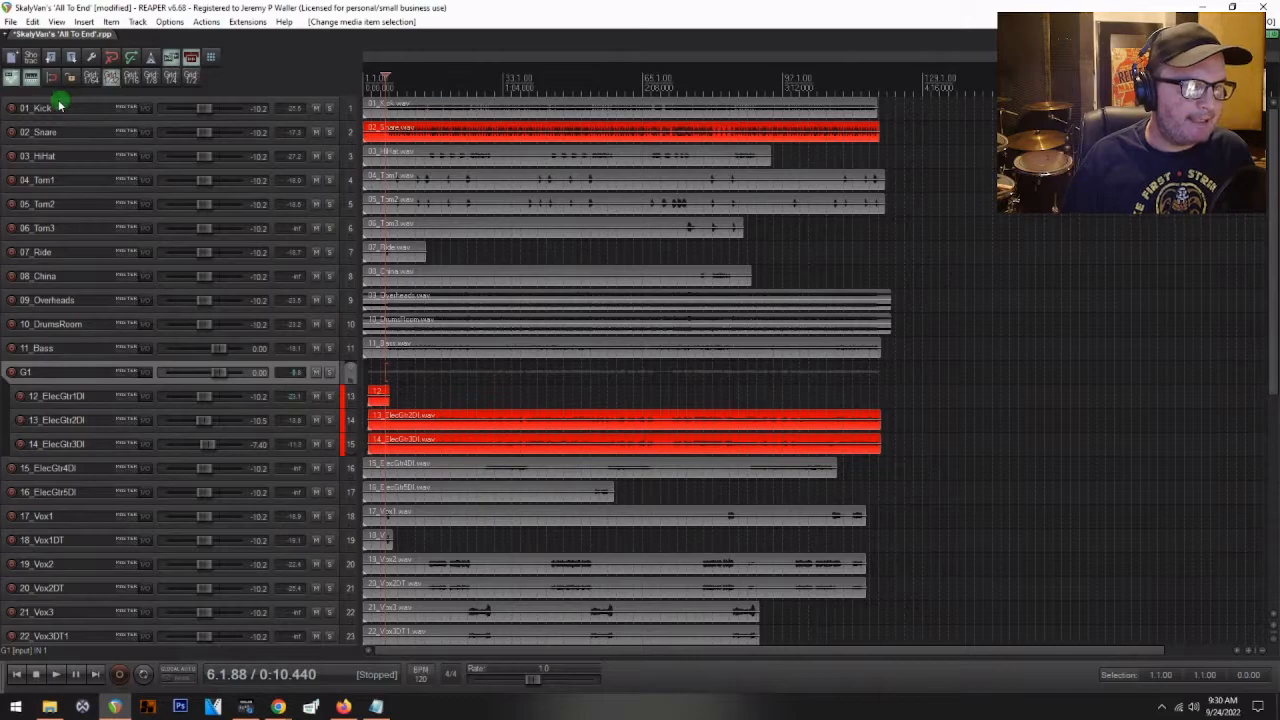
- Select every track from 01_Kick through 37_Vox8, including the G1 folder, and delete them all from the project
click(62, 107)
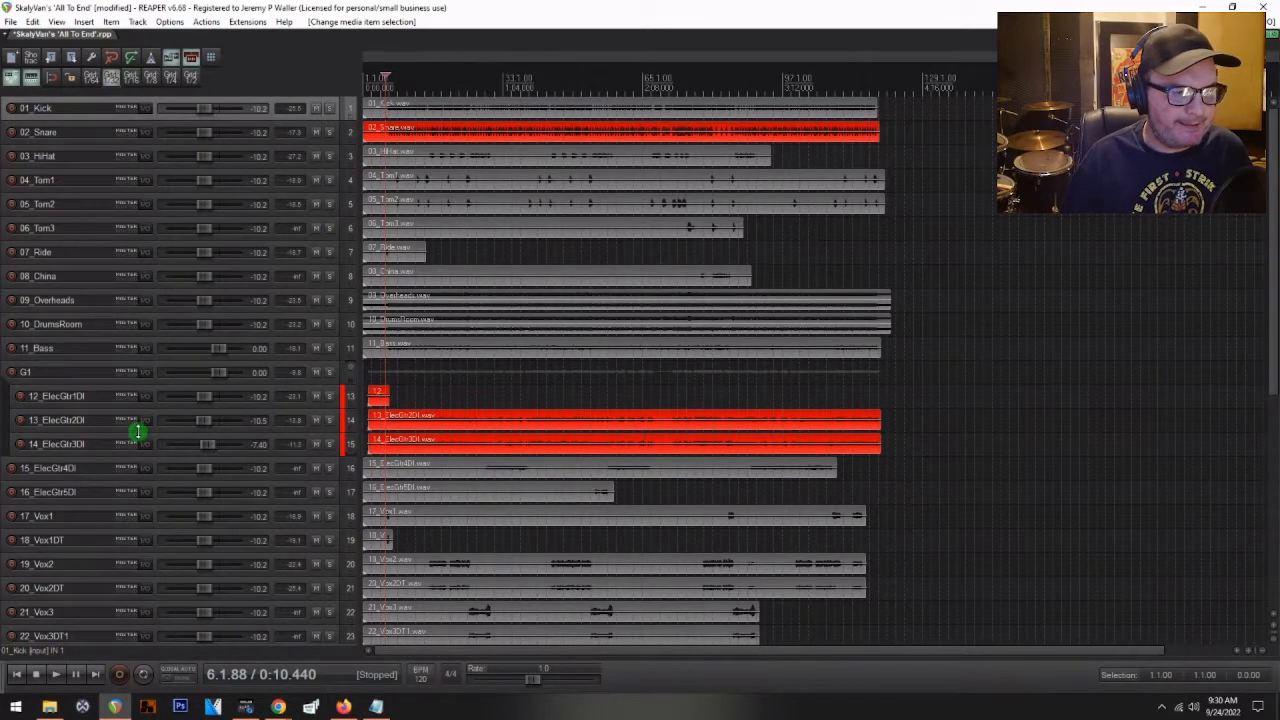
scroll(138, 431, down, 2)
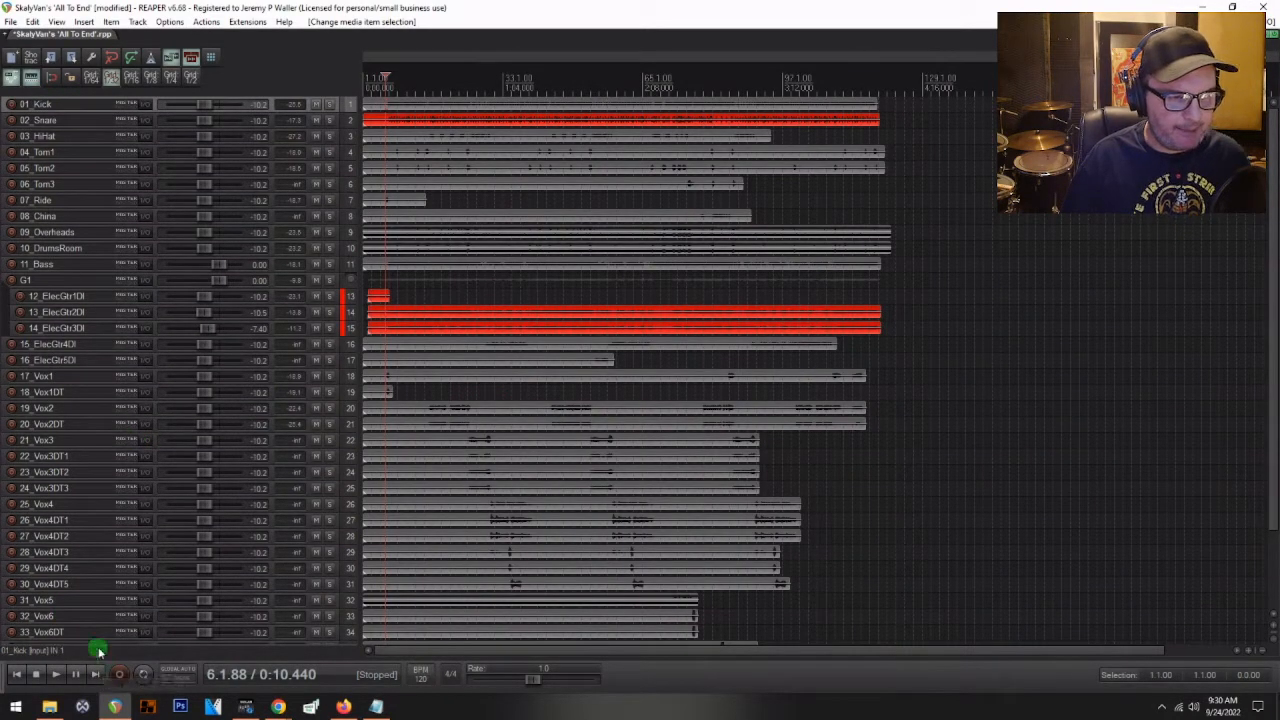
scroll(106, 568, down, 3)
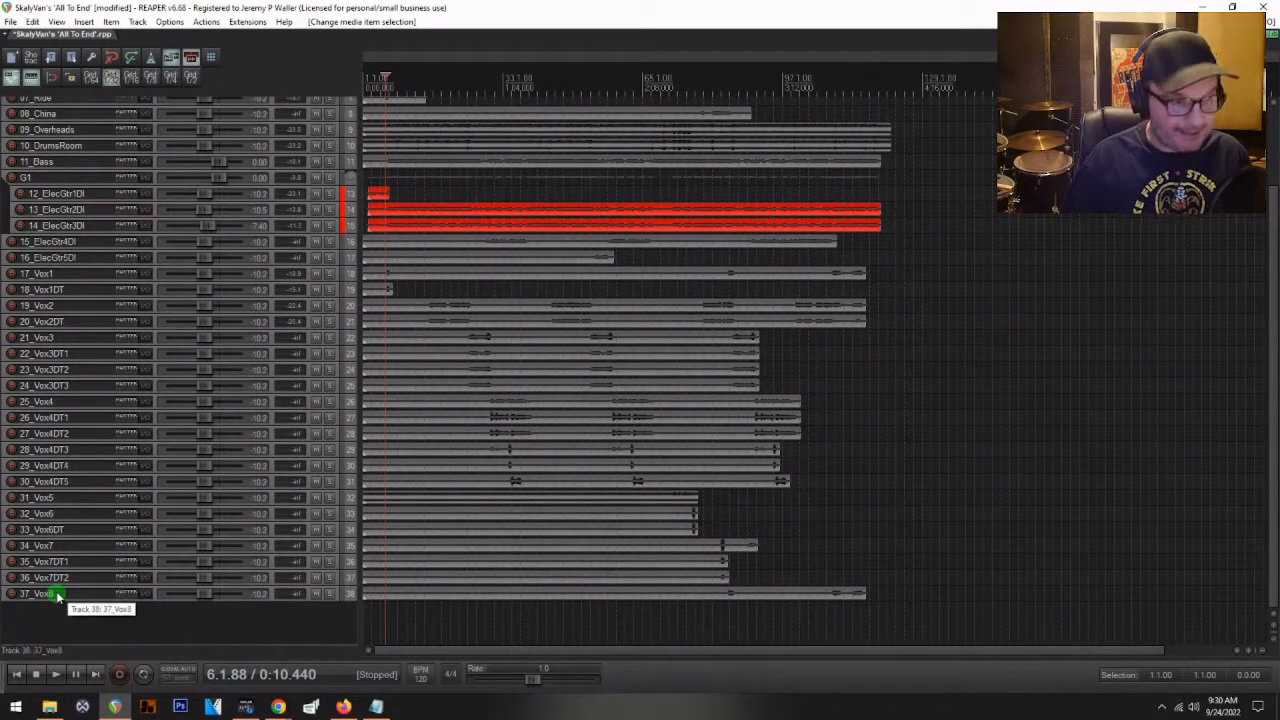
key(Delete)
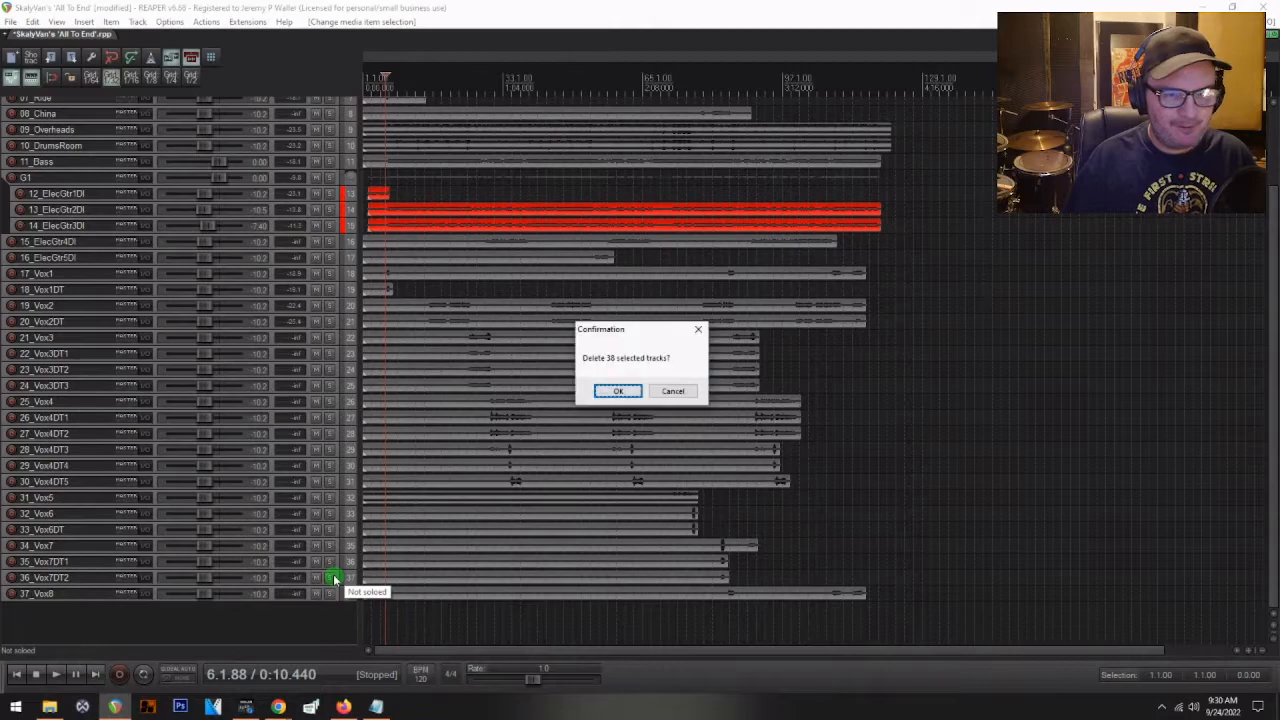
click(605, 391)
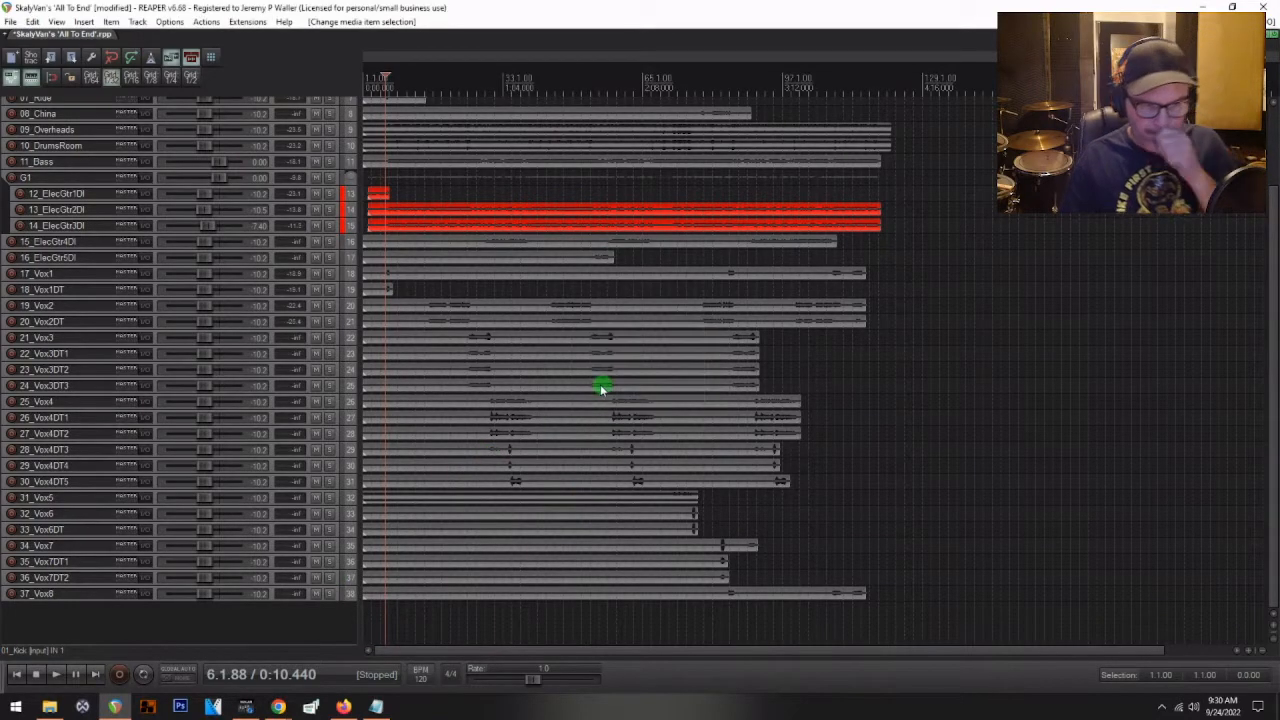
- Switch to File Explorer's SkalyVan_AllToEnd_Full folder and add Type to its displayed file details
click(48, 707)
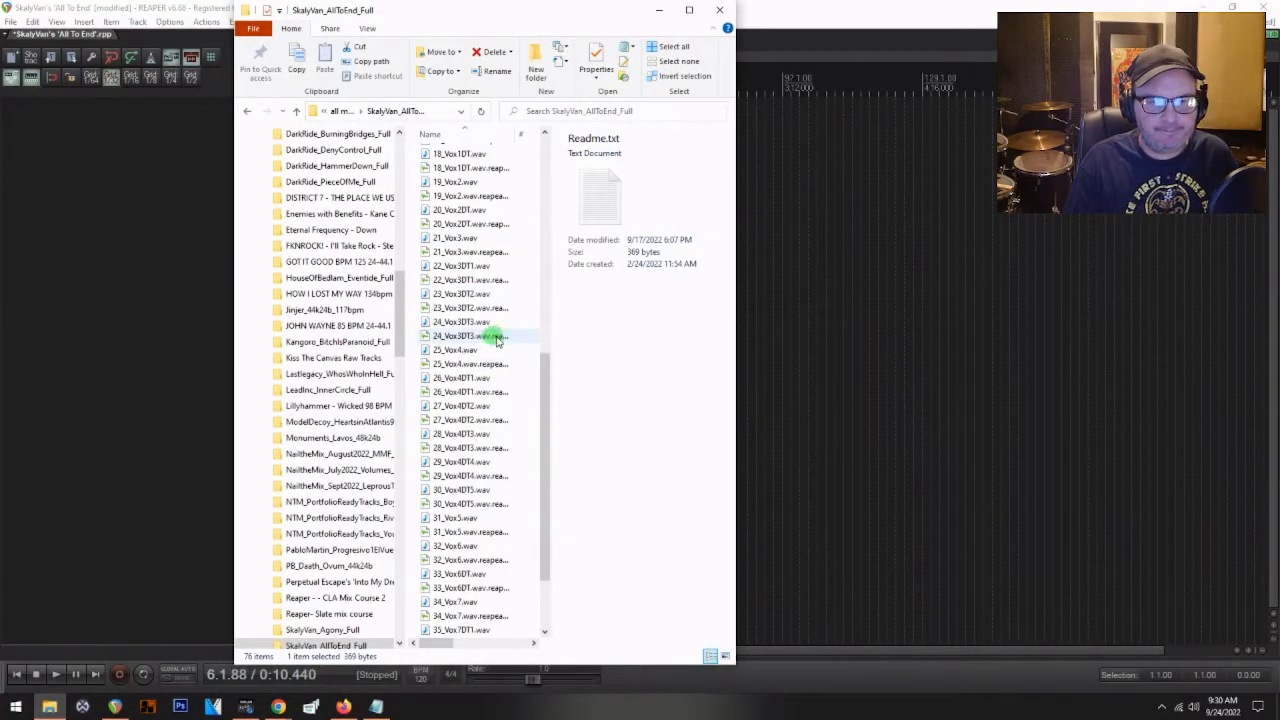
right_click(496, 350)
mouse_move(432, 395)
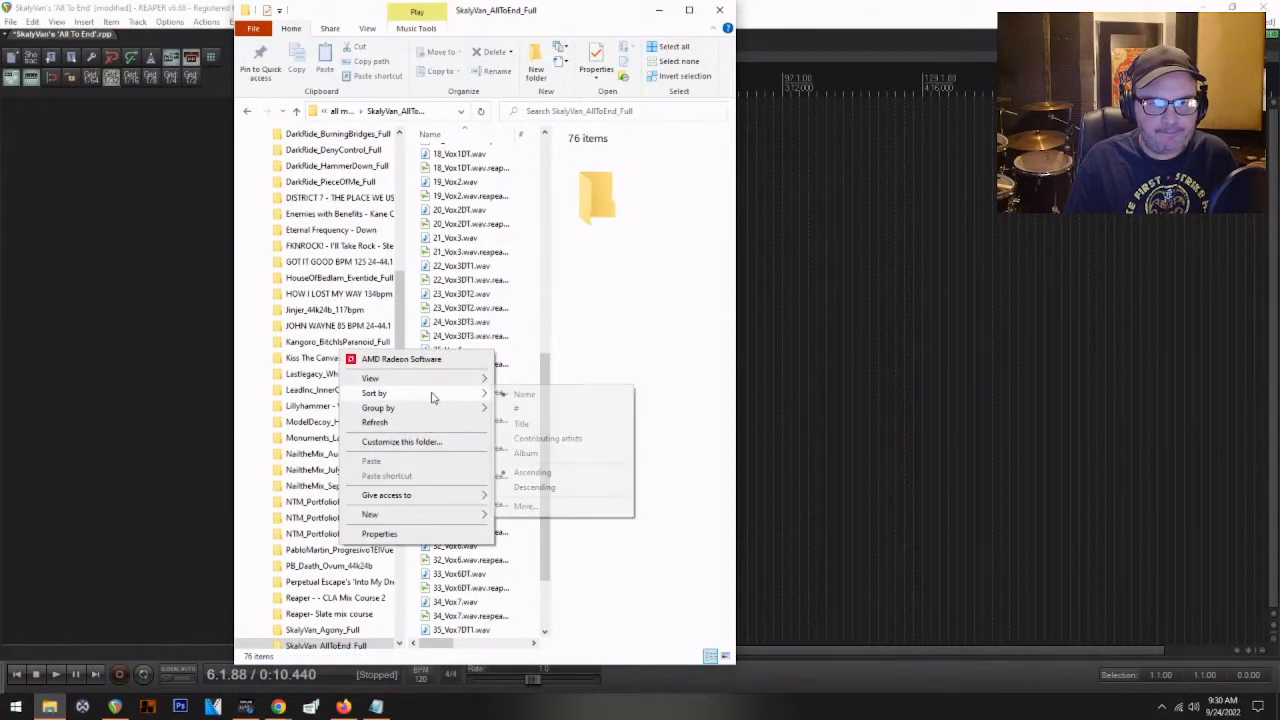
click(525, 507)
drag(684, 277, 713, 428)
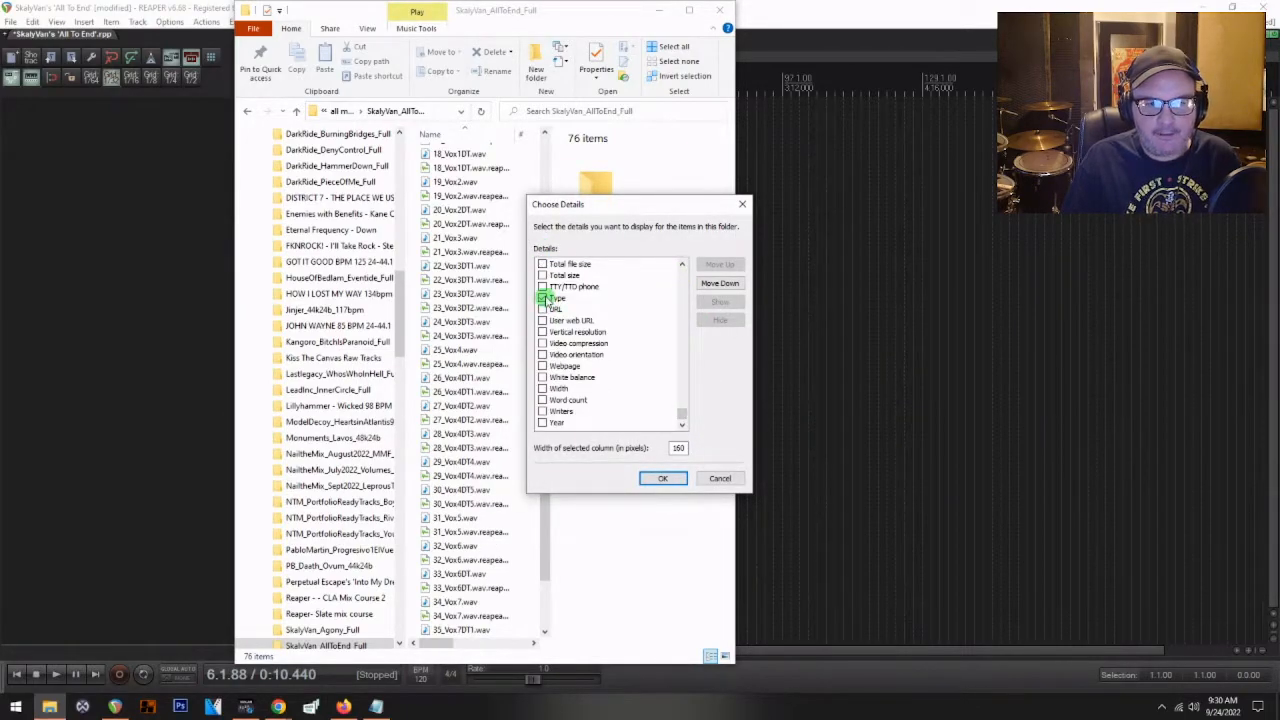
click(661, 480)
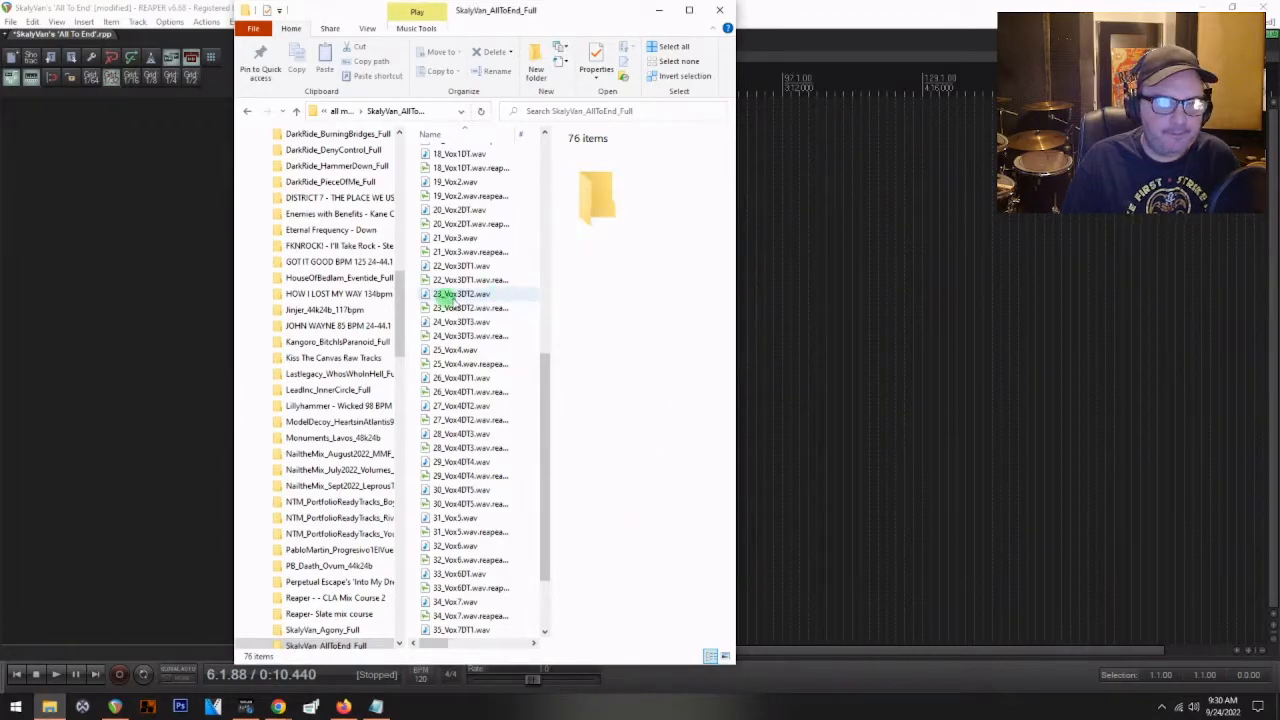
- Sort the files in the SkalyVan_AllToEnd_Full folder by Type
right_click(452, 297)
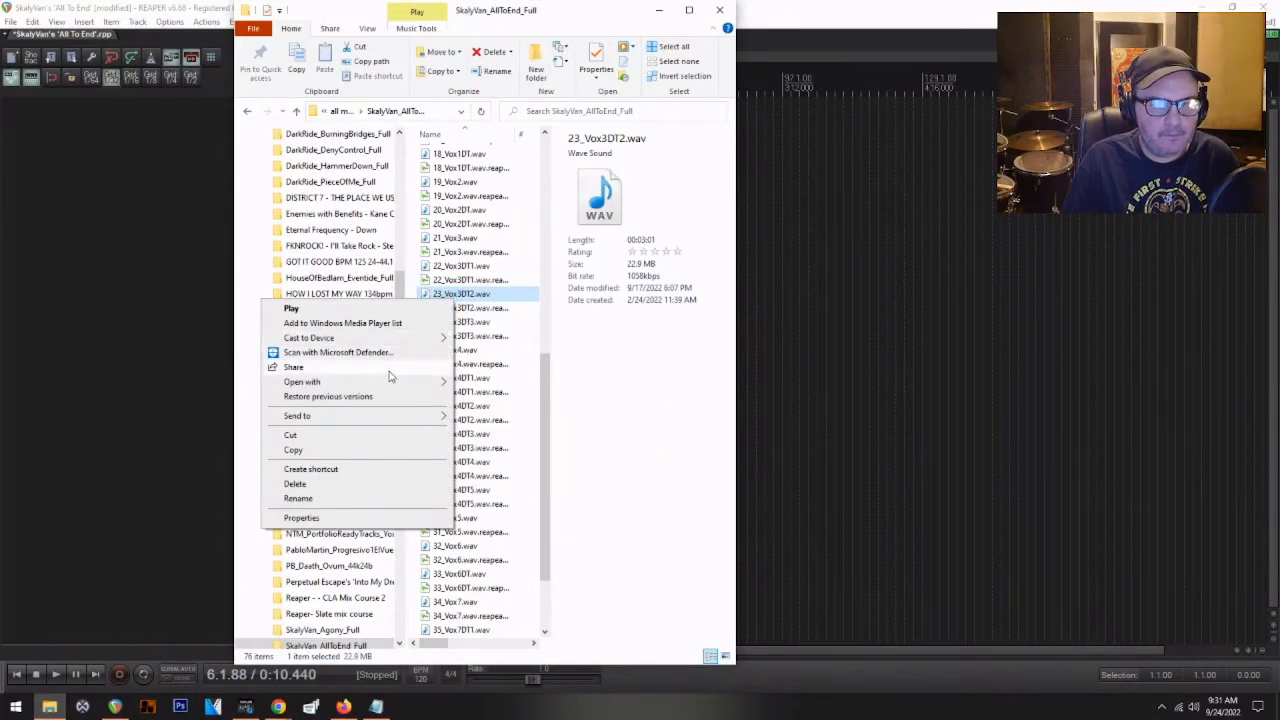
right_click(519, 433)
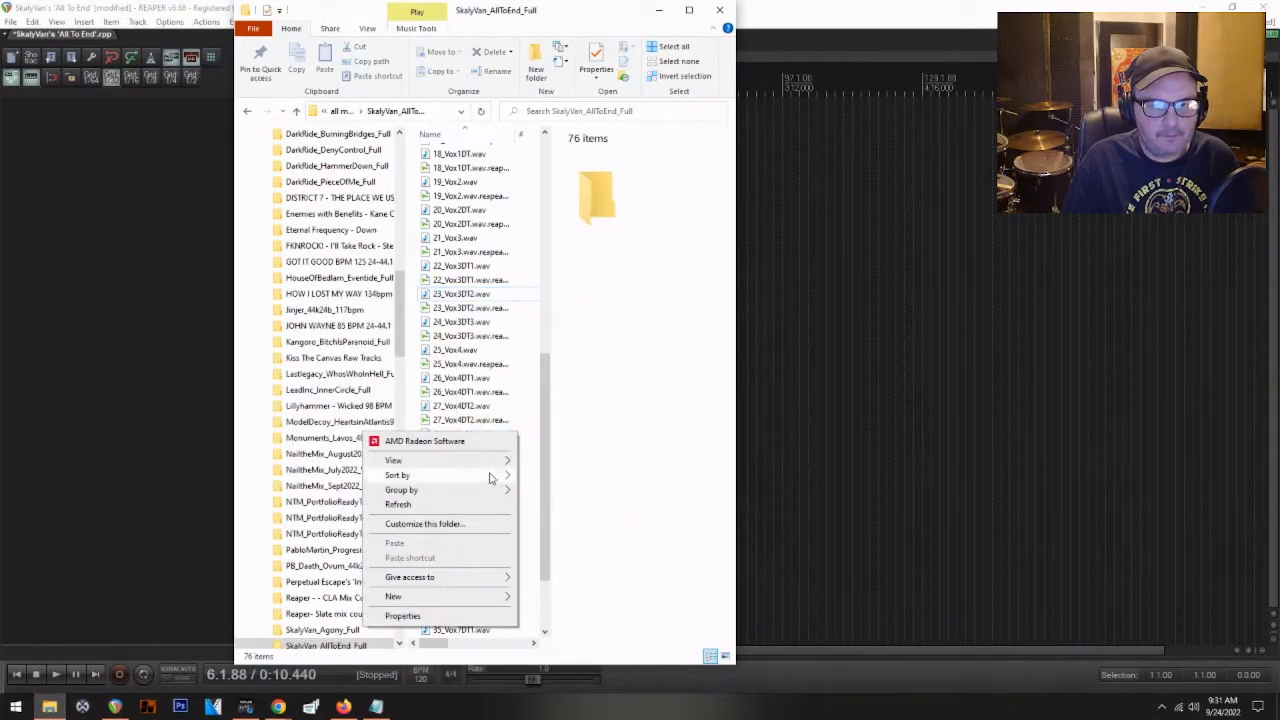
mouse_move(491, 474)
click(548, 550)
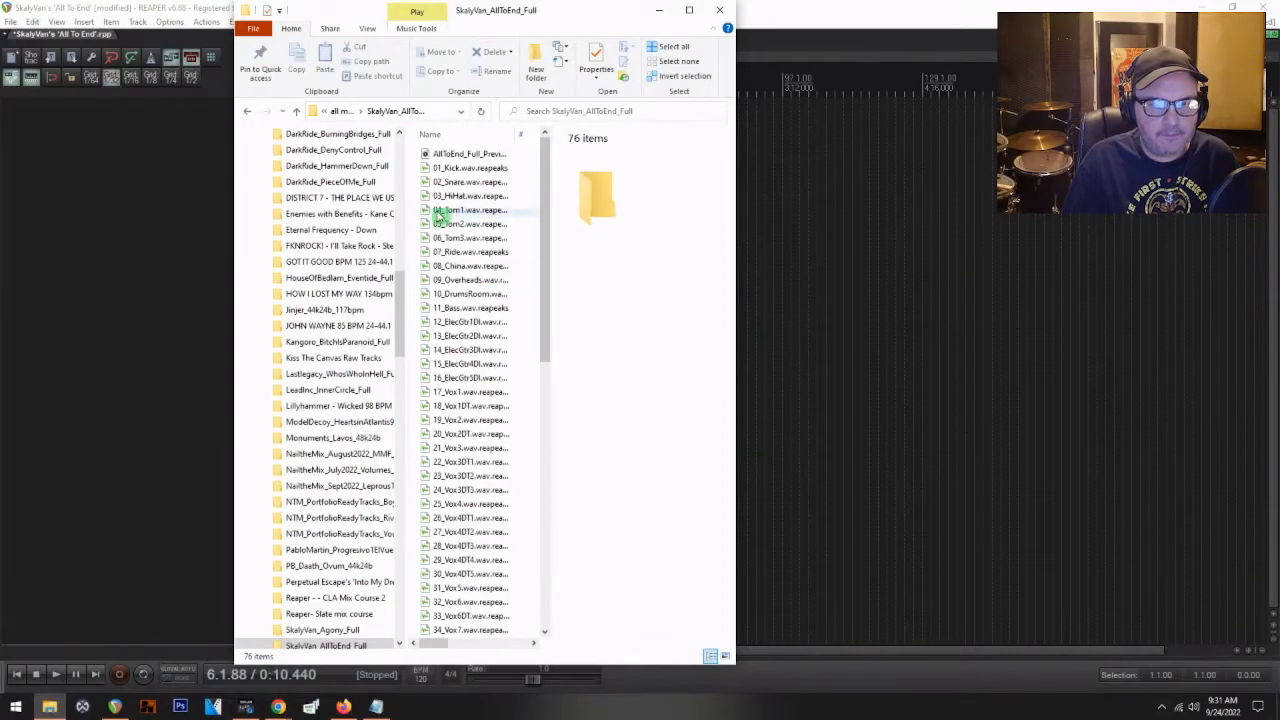
- Select the WAV files 01_Kick.wav through 37_Vox8.wav and import them into the empty REAPER project on separate tracks
scroll(412, 168, down, 11)
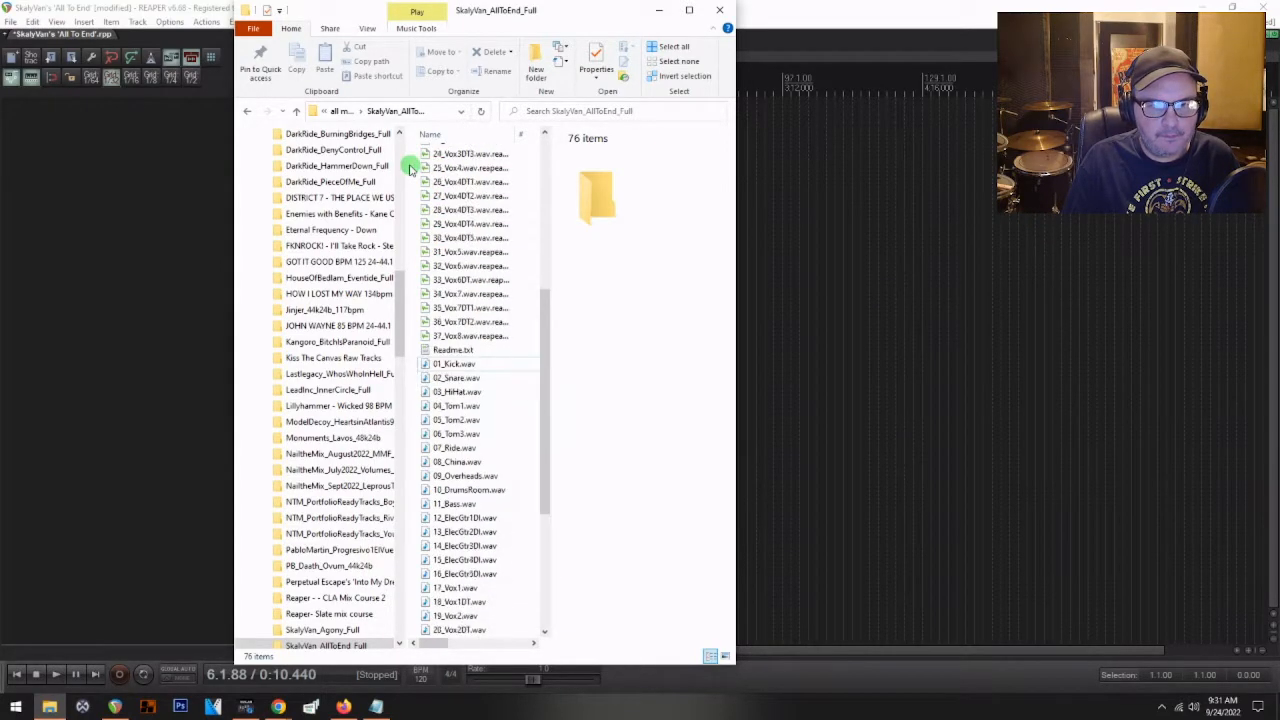
drag(414, 241, 205, 567)
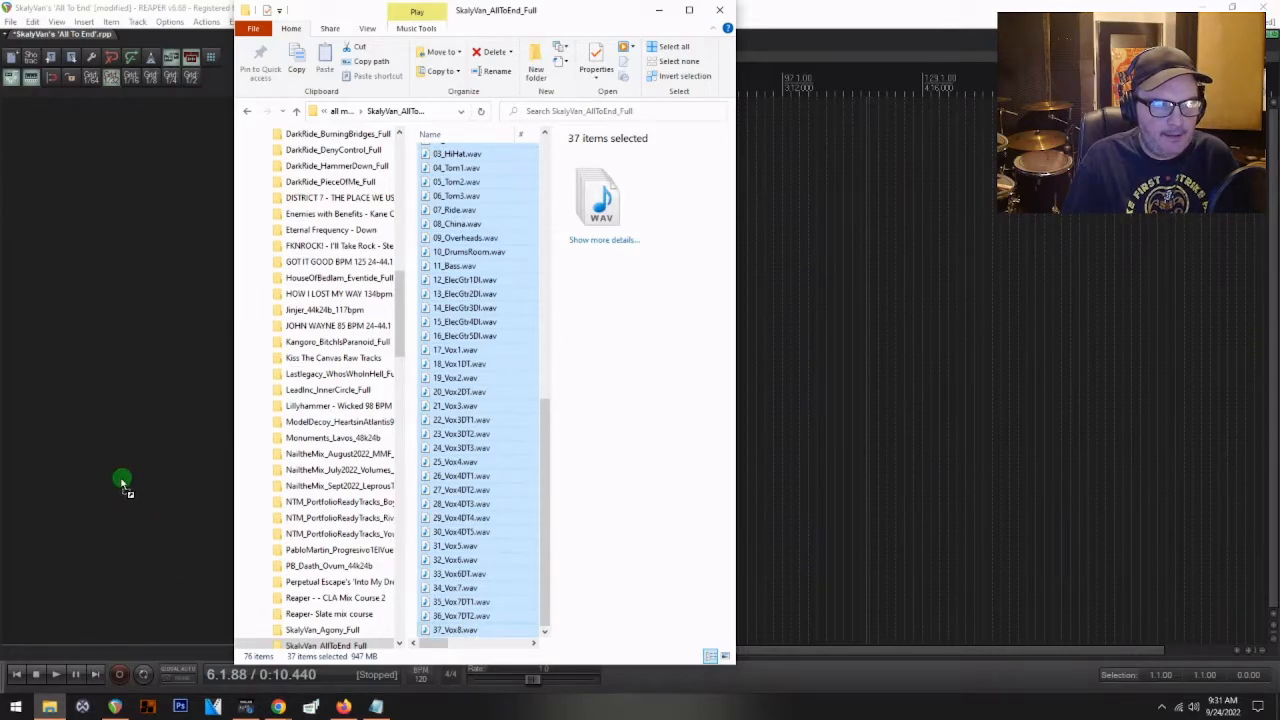
drag(122, 485, 121, 479)
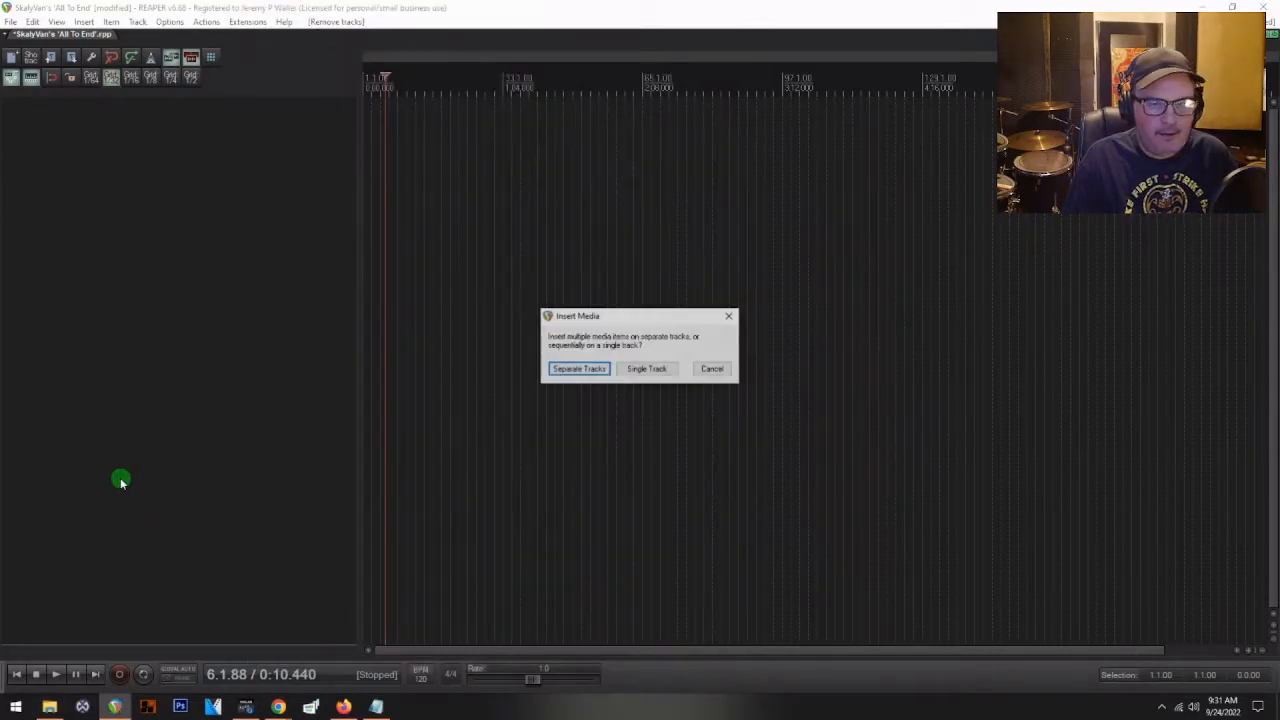
click(568, 369)
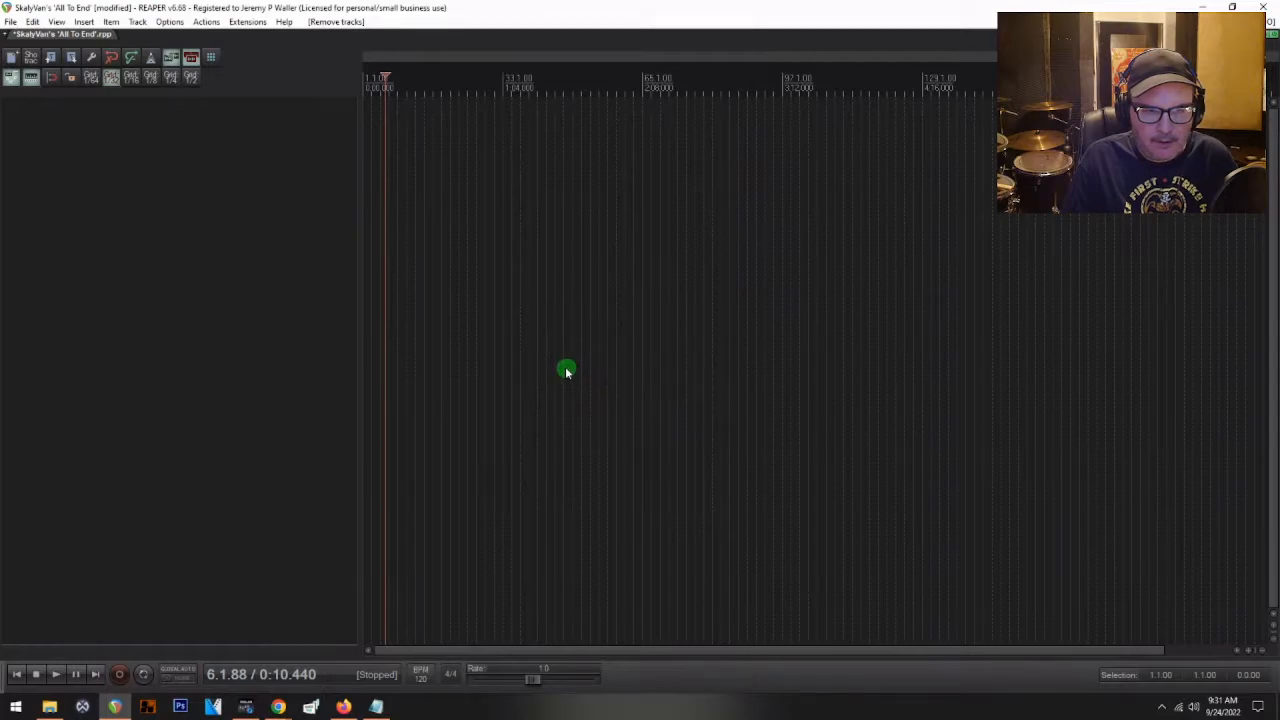
- Play the newly imported raw tracks from 6.1.88 and examine how the guitar items line up with the bass and drums
key(space)
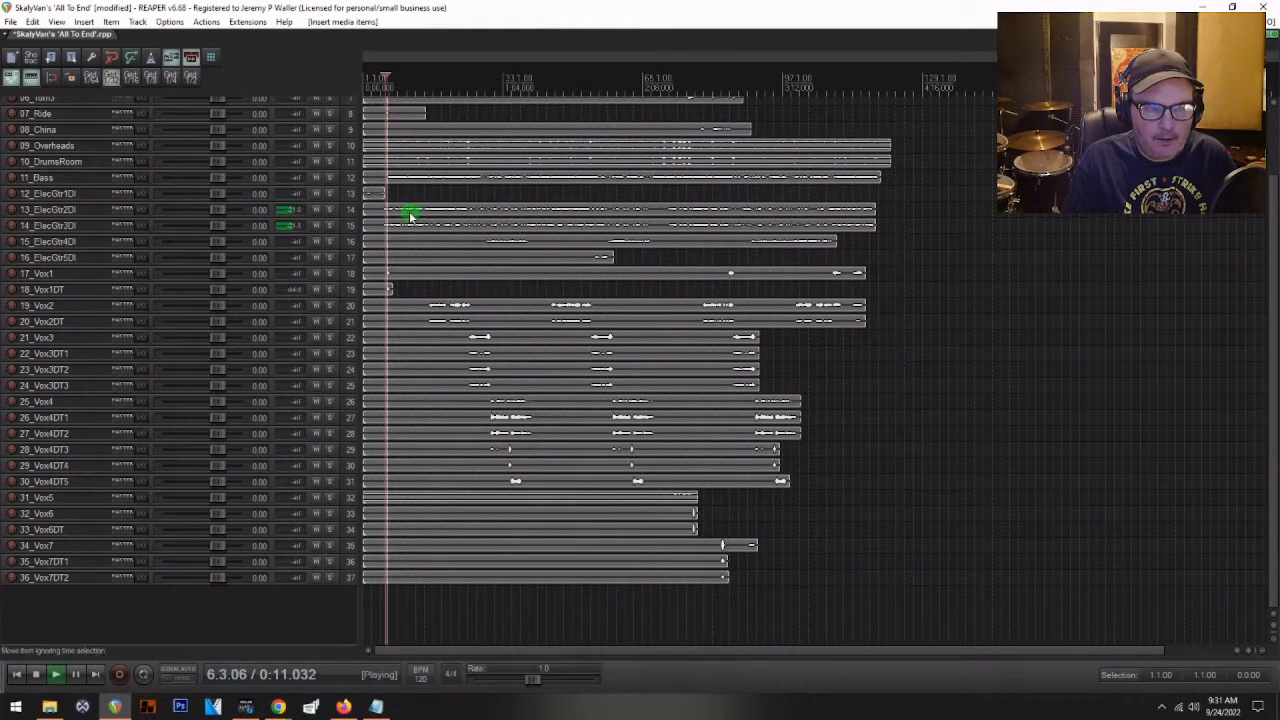
key(space)
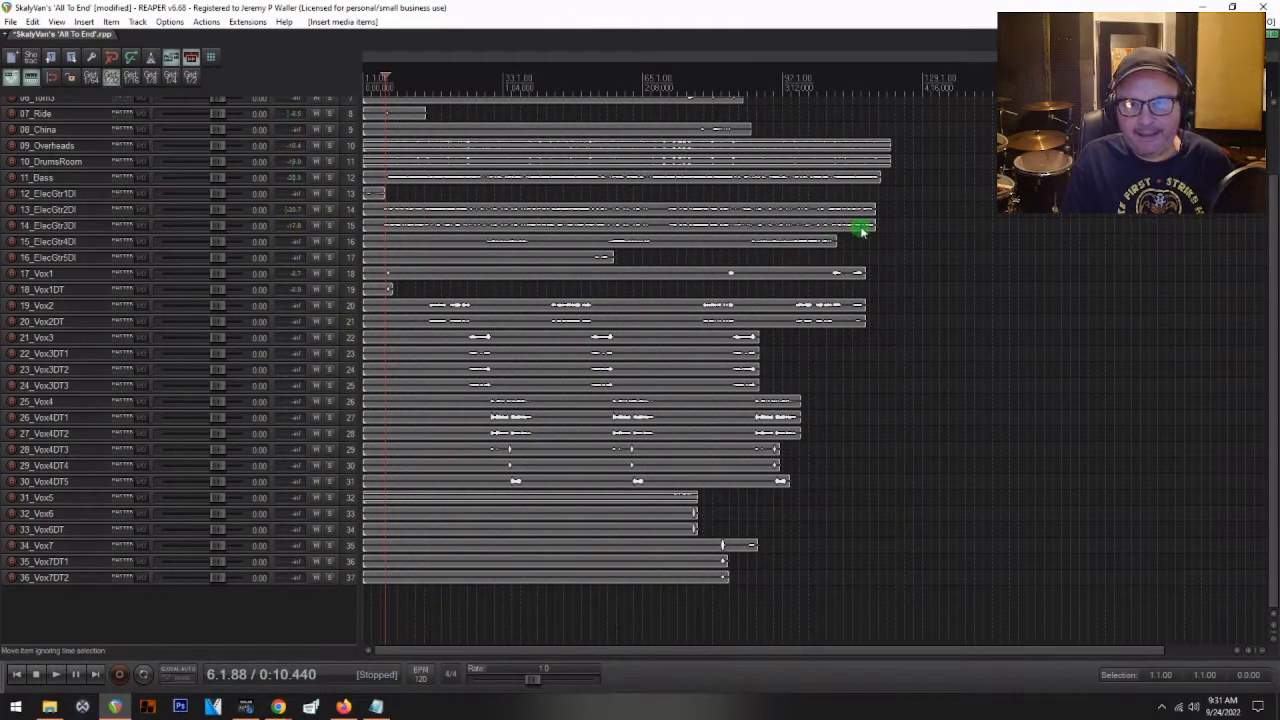
scroll(855, 226, up, 3)
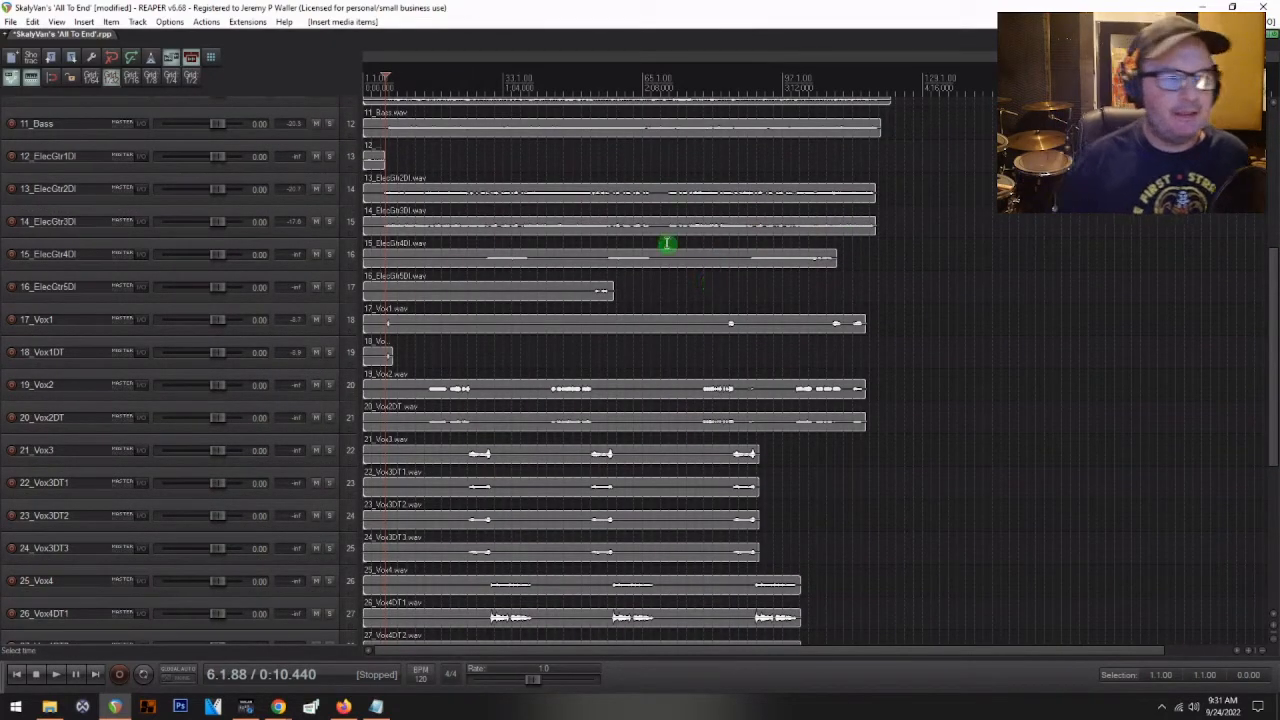
scroll(172, 237, up, 1)
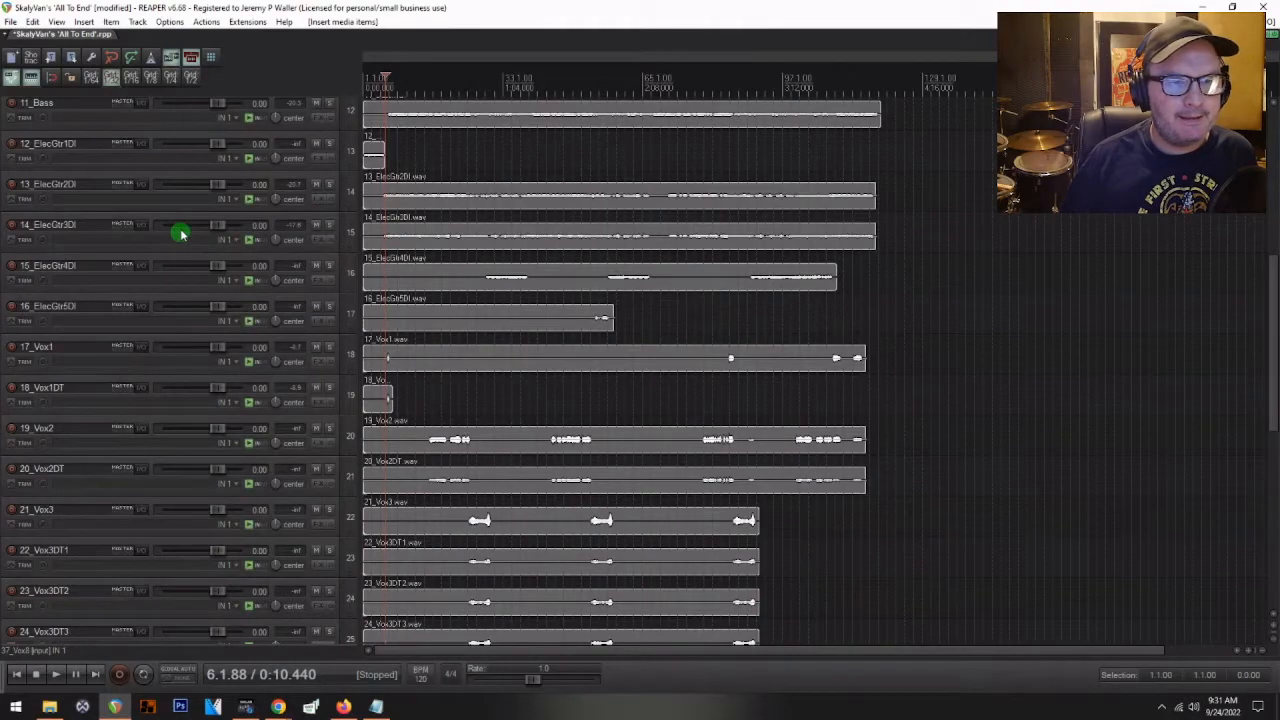
scroll(181, 233, up, 1)
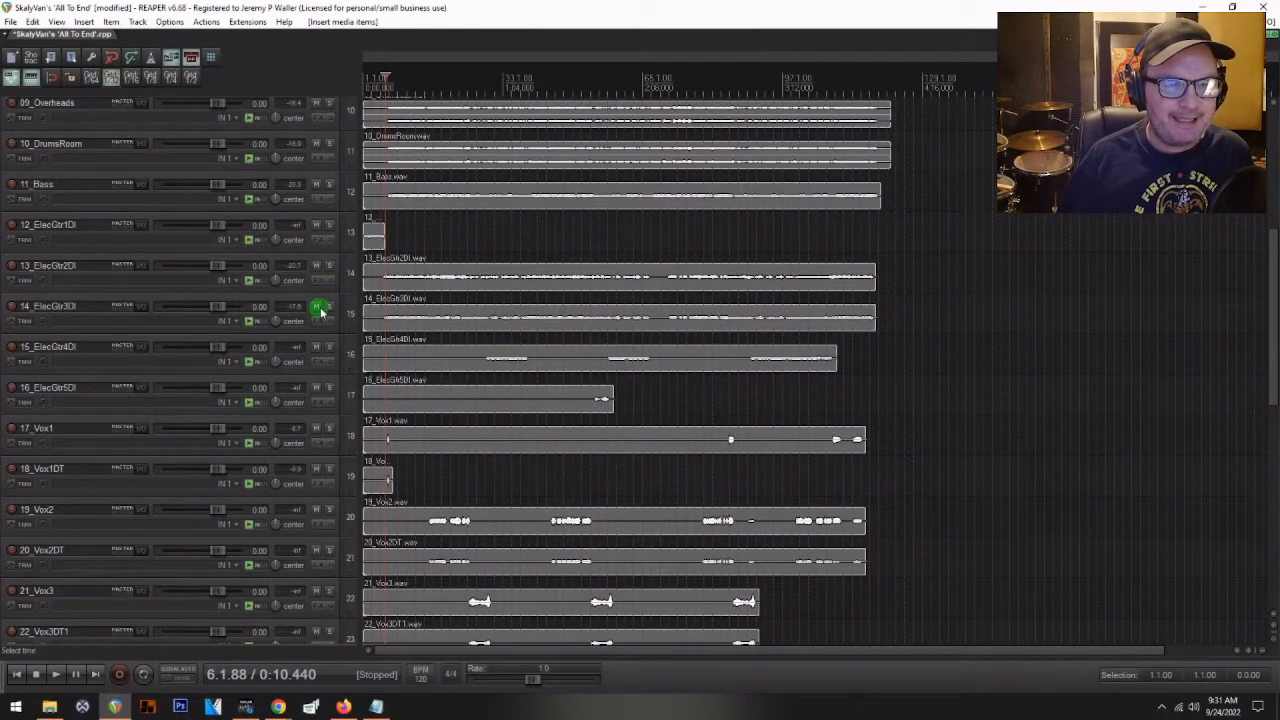
scroll(429, 356, down, 2)
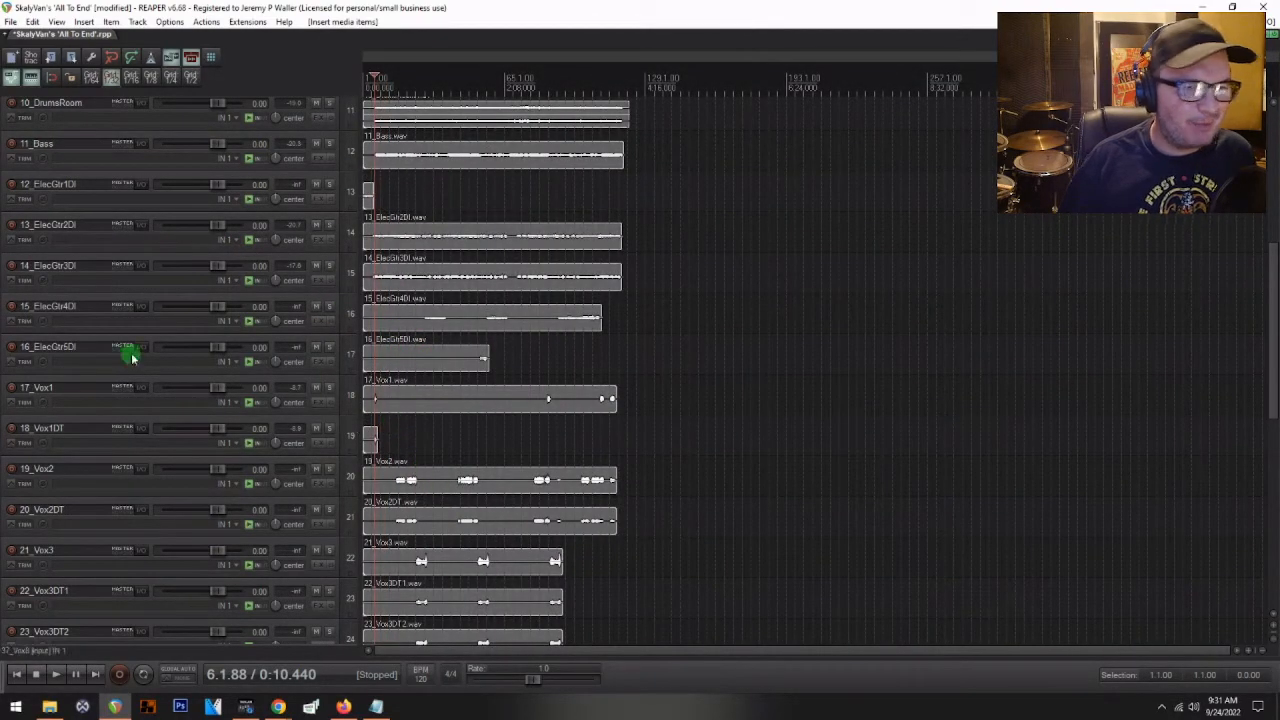
- Solo the 11_Bass, 13_ElecGtr2DI and 14_ElecGtr3DI tracks
click(327, 144)
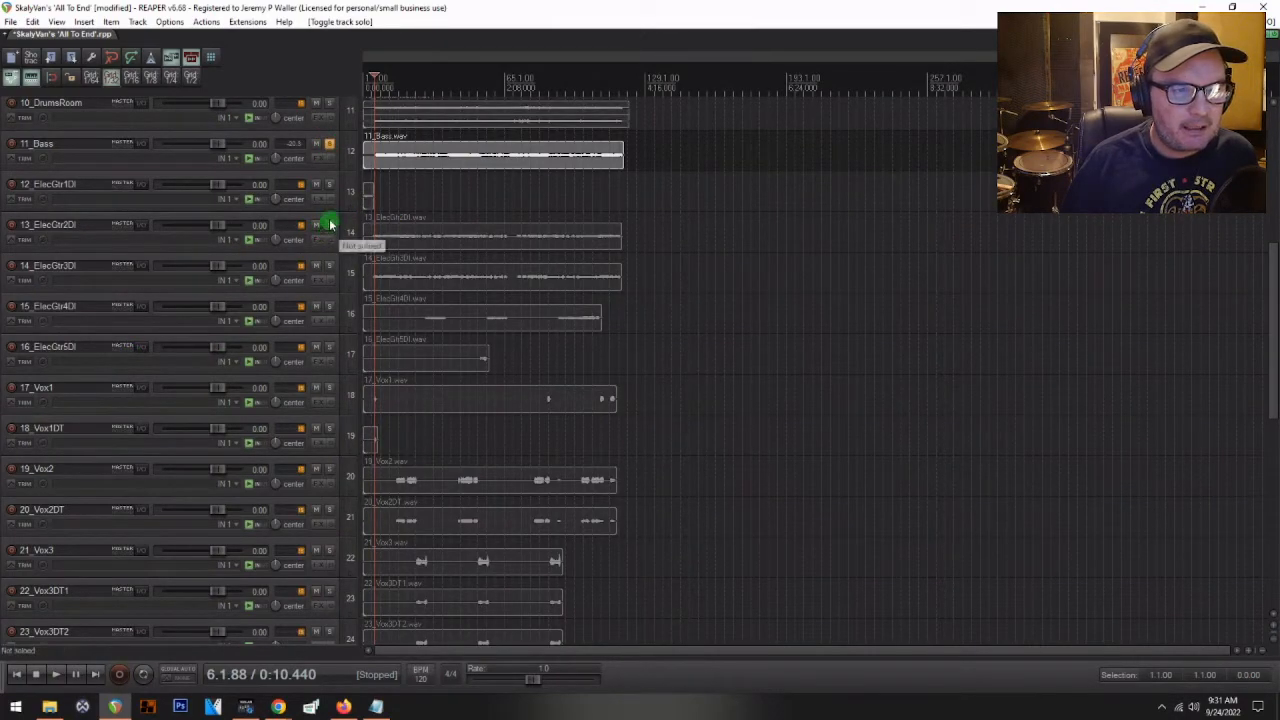
click(329, 226)
click(329, 267)
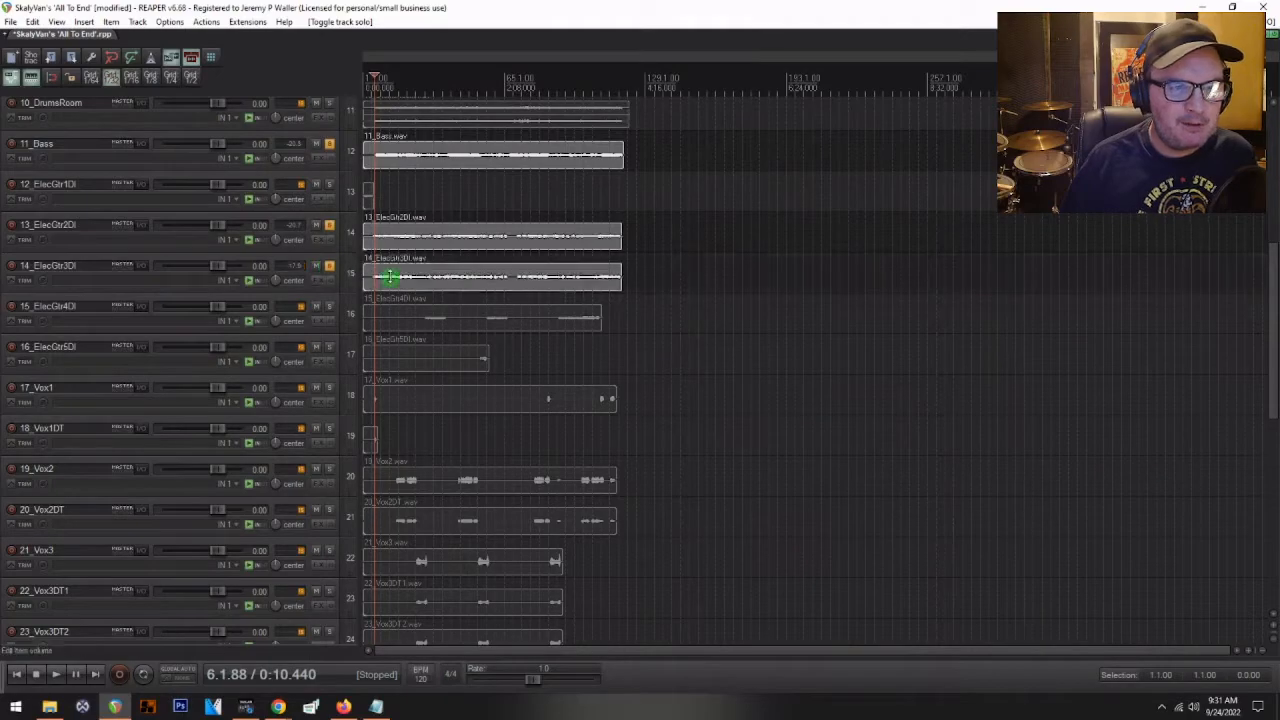
- Shift the selected imported items together slightly later around the guitar and bass entry
scroll(375, 270, up, 5)
scroll(437, 252, up, 4)
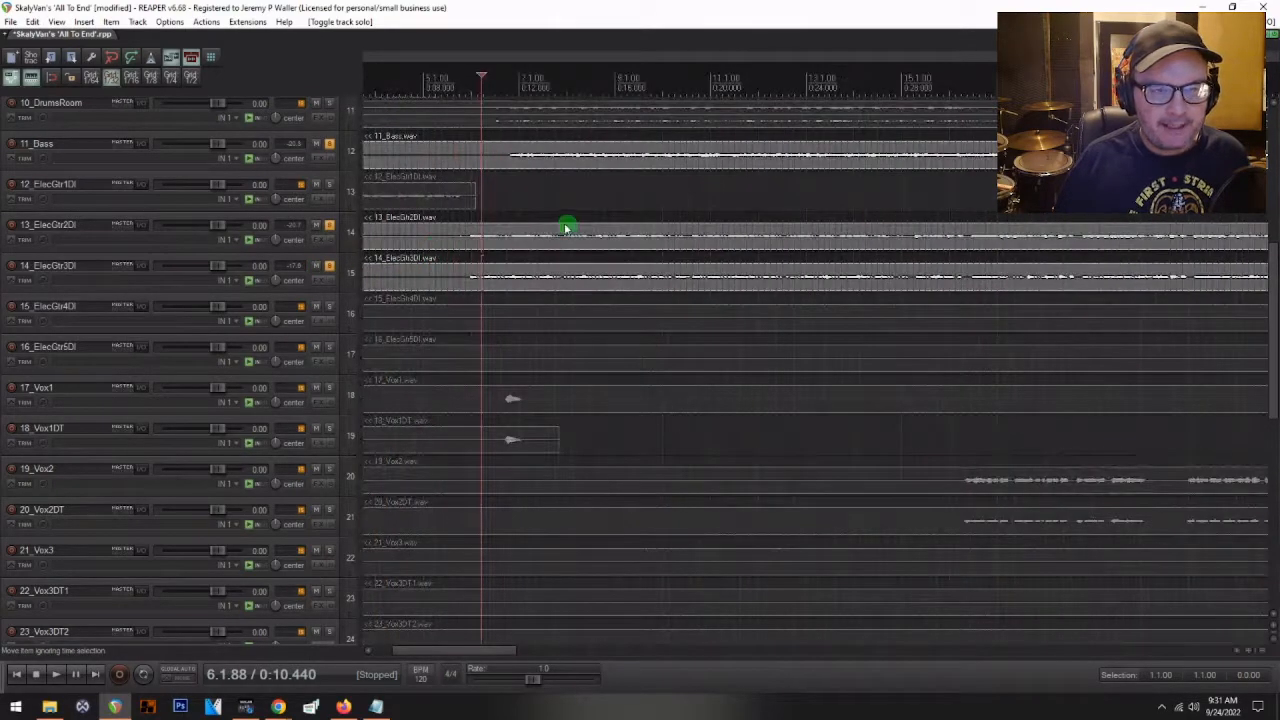
scroll(568, 208, up, 4)
drag(512, 281, 551, 282)
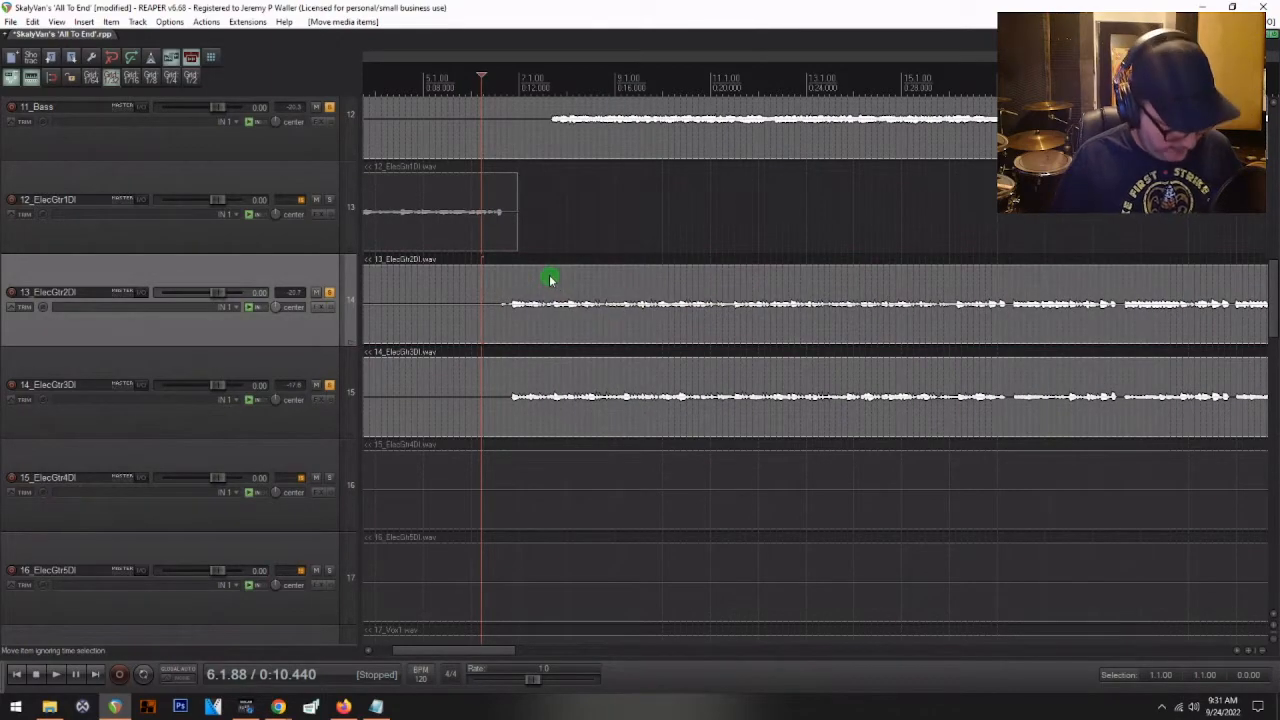
- Undo the last item move and shift only the 13_ElecGtr2DI and 14_ElecGtr3DI items later to meet the bass entry
key(ctrl+z)
ctrl+click(532, 142)
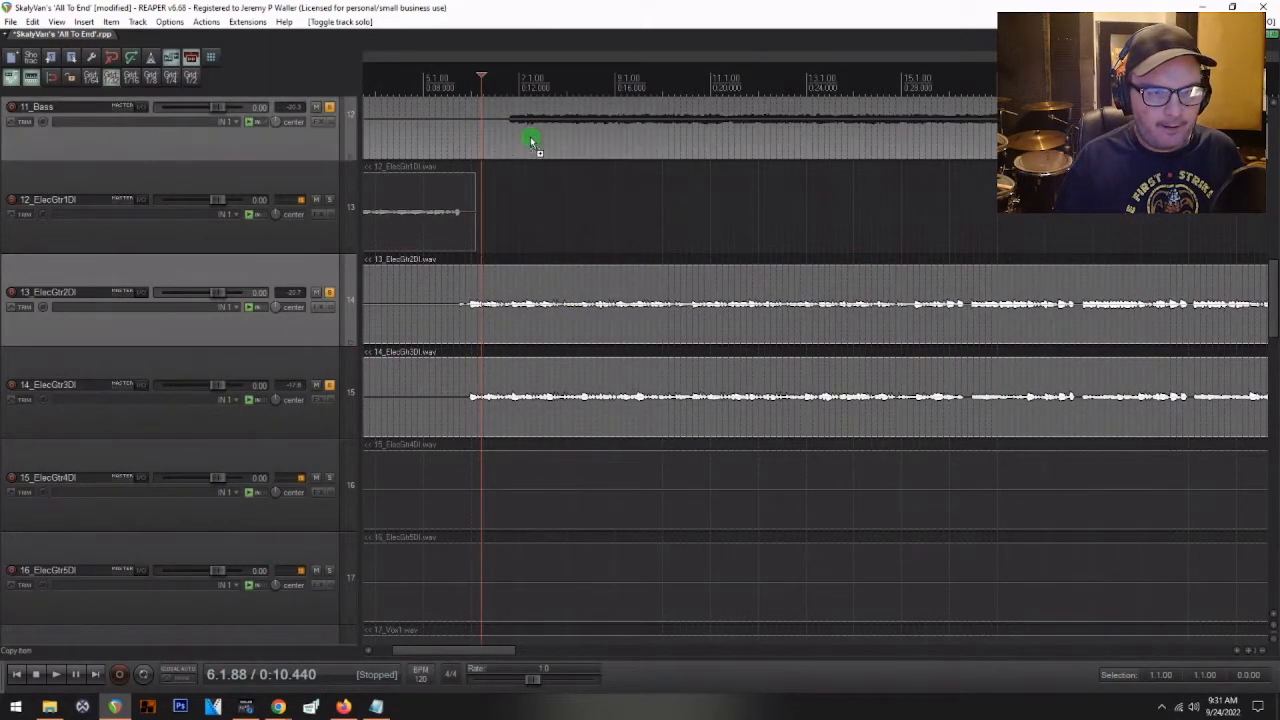
drag(513, 289, 557, 296)
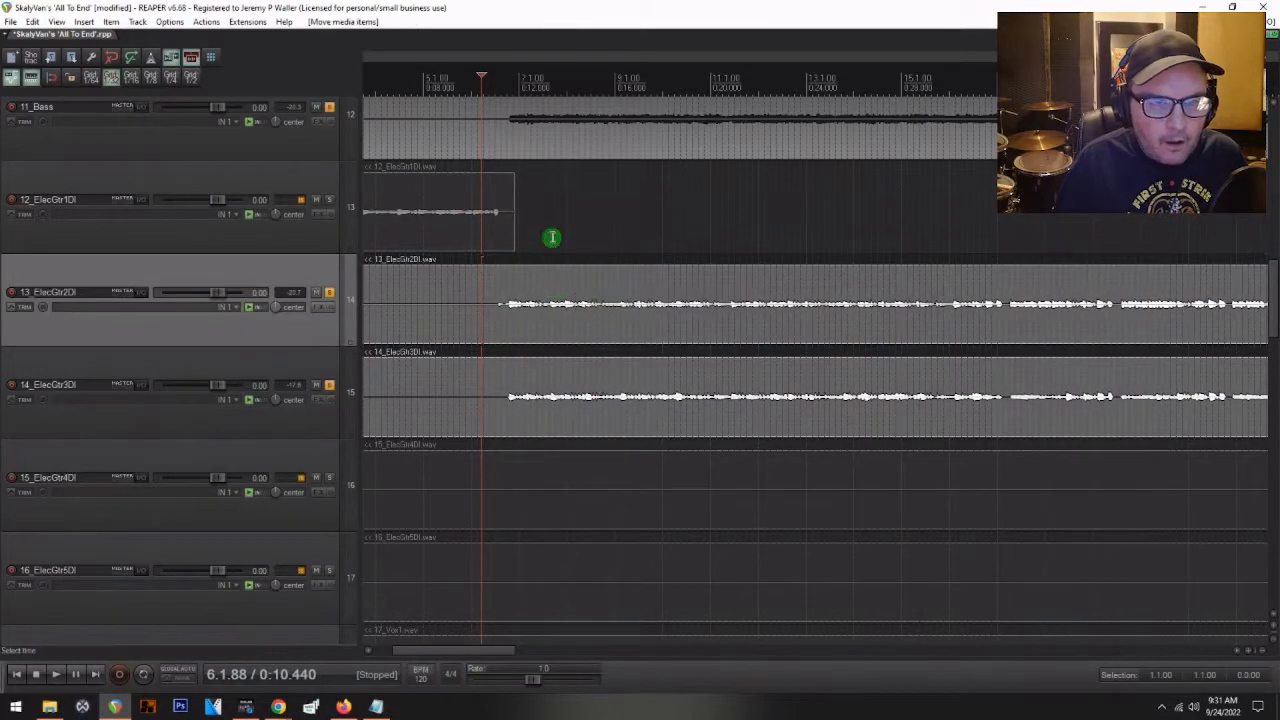
- Play from the 11_Bass entry at 6.4.03 to check how the guitars line up with the bass
click(509, 132)
key(space)
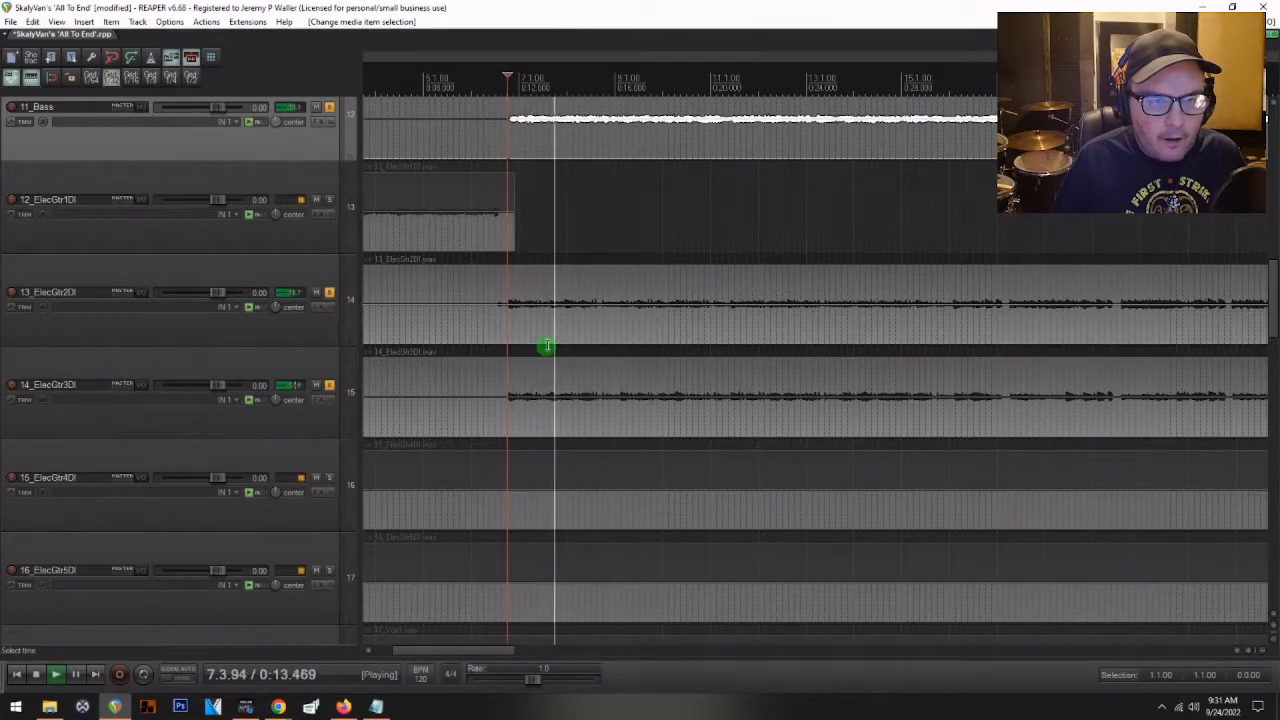
scroll(586, 323, down, 10)
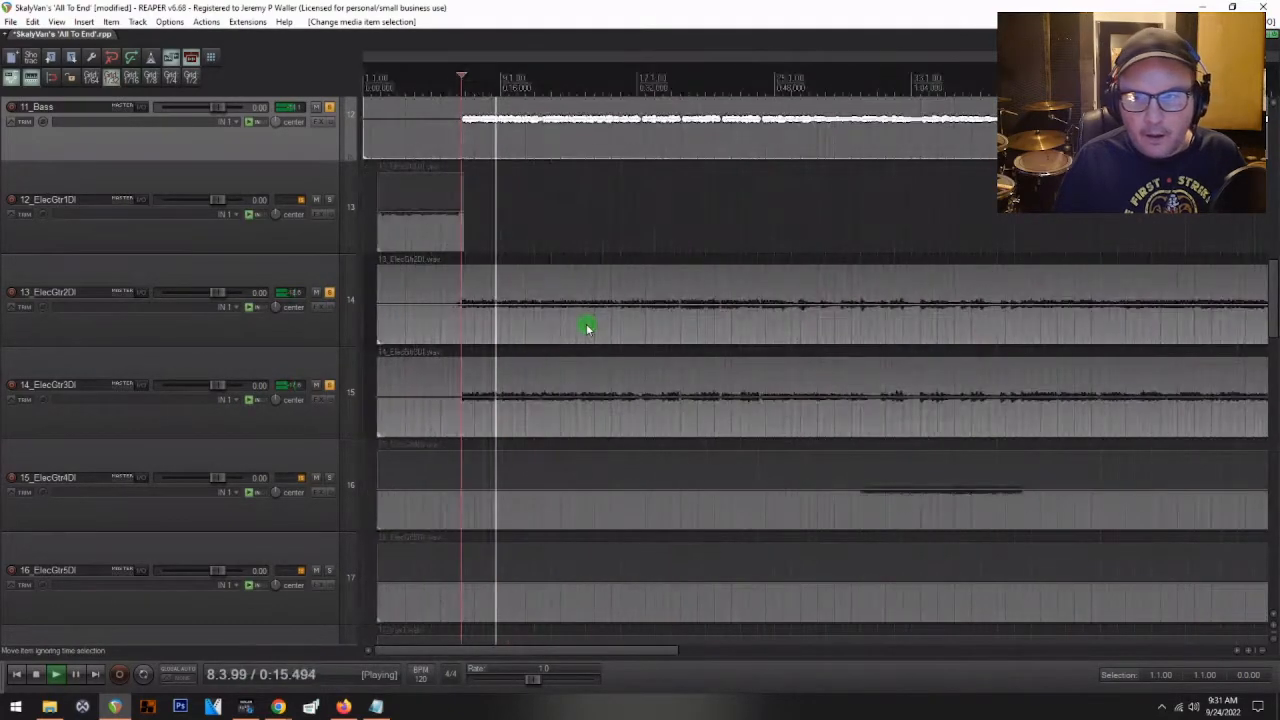
key(space)
- Nudge both guitar items so their endings line up with the end of 11_Bass, and play the result
scroll(620, 231, up, 8)
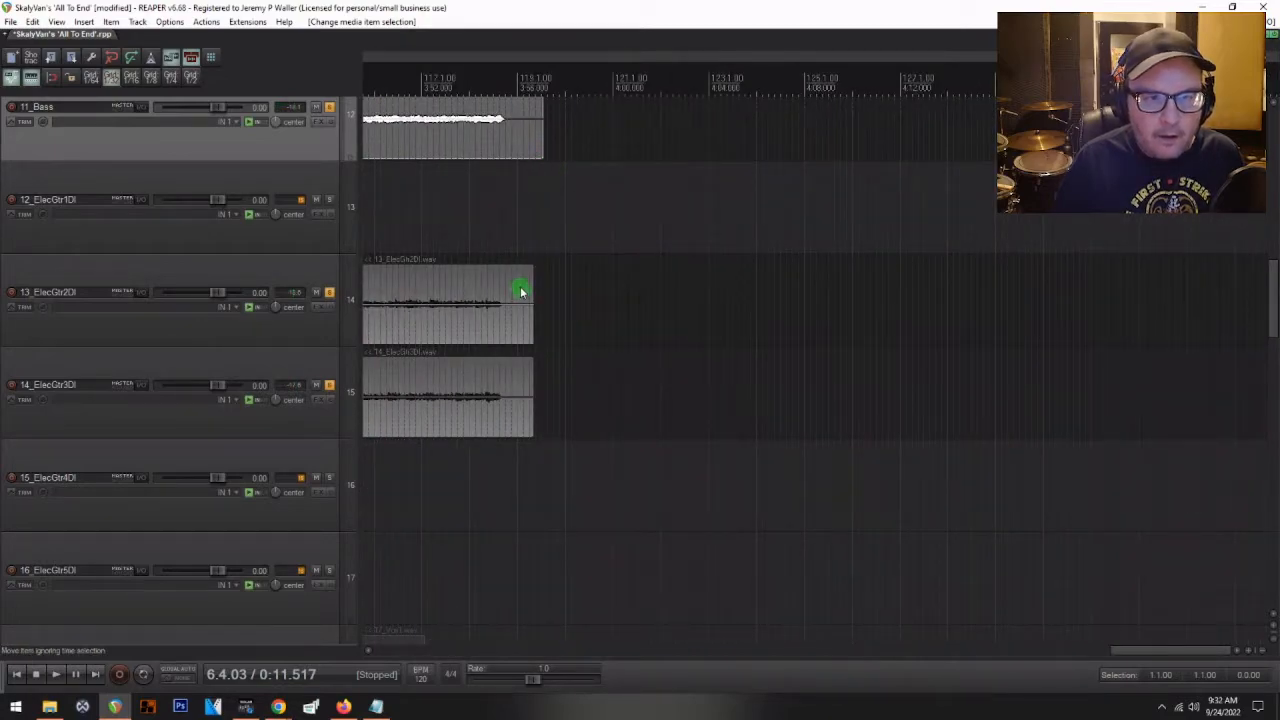
scroll(515, 285, up, 3)
drag(491, 298, 479, 431)
mouse_move(579, 432)
mouse_down()
mouse_move(595, 437)
mouse_move(596, 425)
mouse_up()
scroll(595, 420, down, 5)
drag(1234, 652, 543, 412)
key(space)
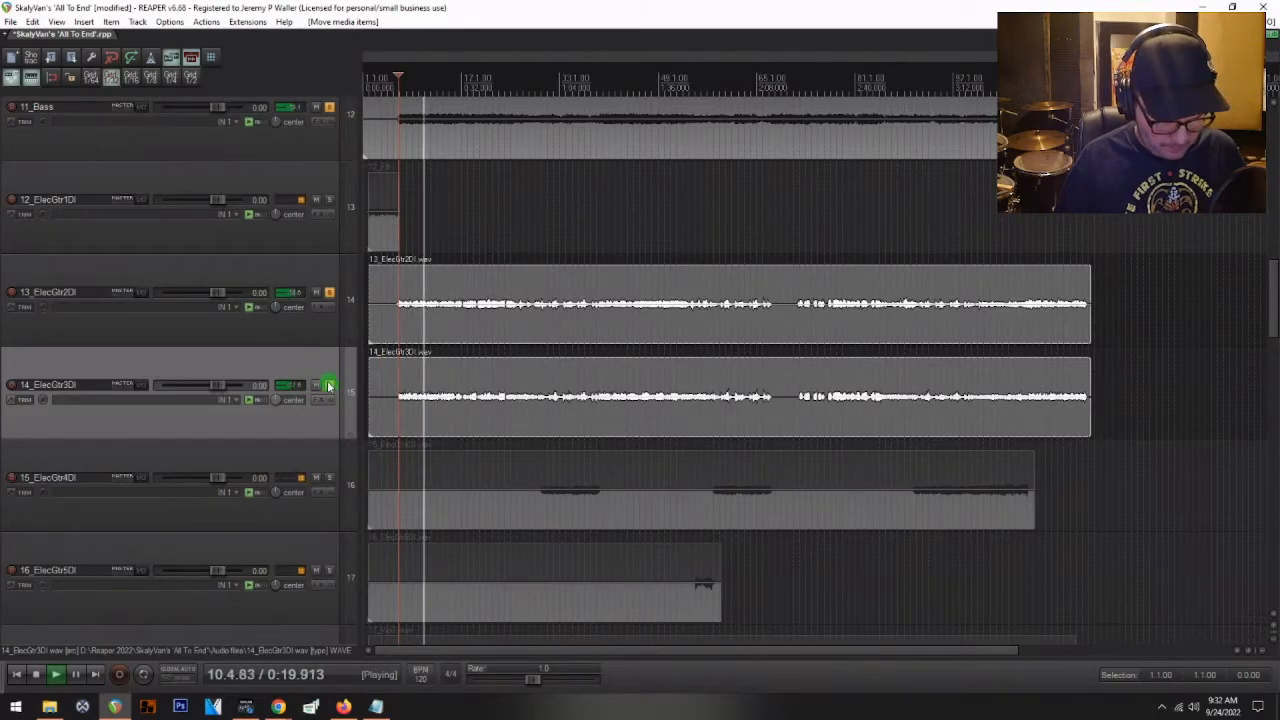
- Show the mixer and load the Toneforge Jeff Loomis amp on 13_ElecGtr2DI with a JST Community preset during playback
key(ctrl+m)
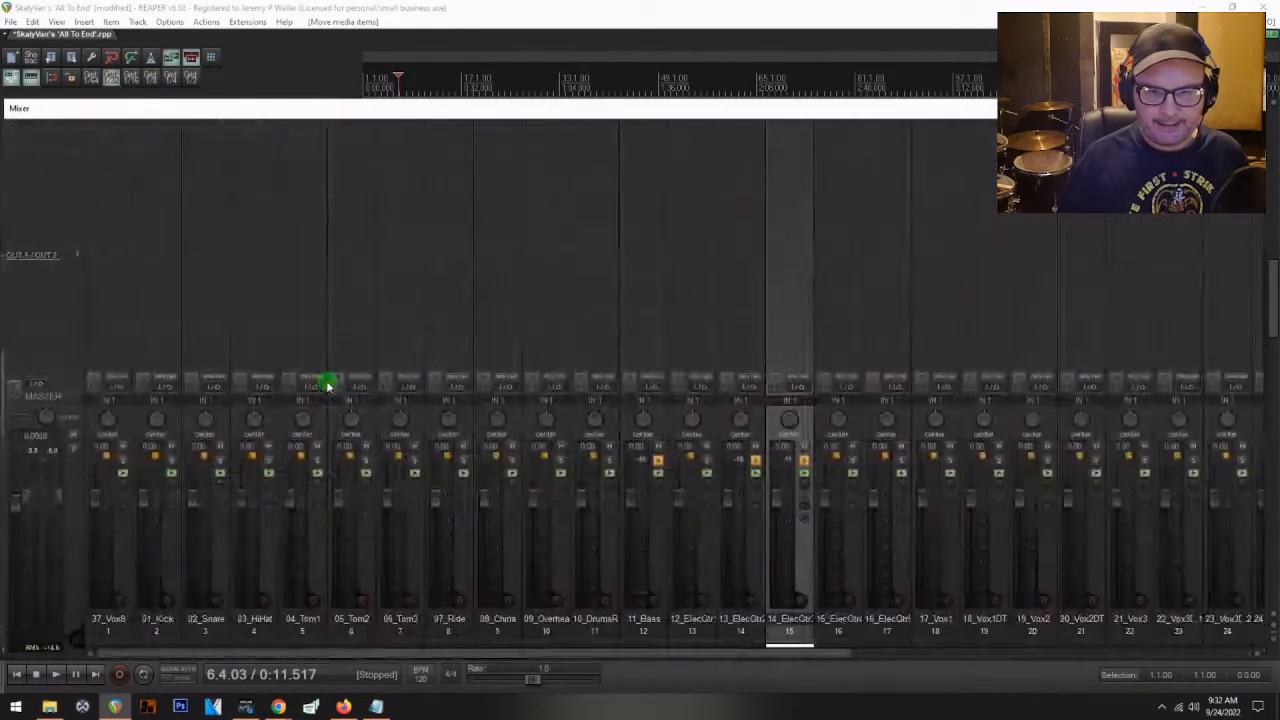
key(space)
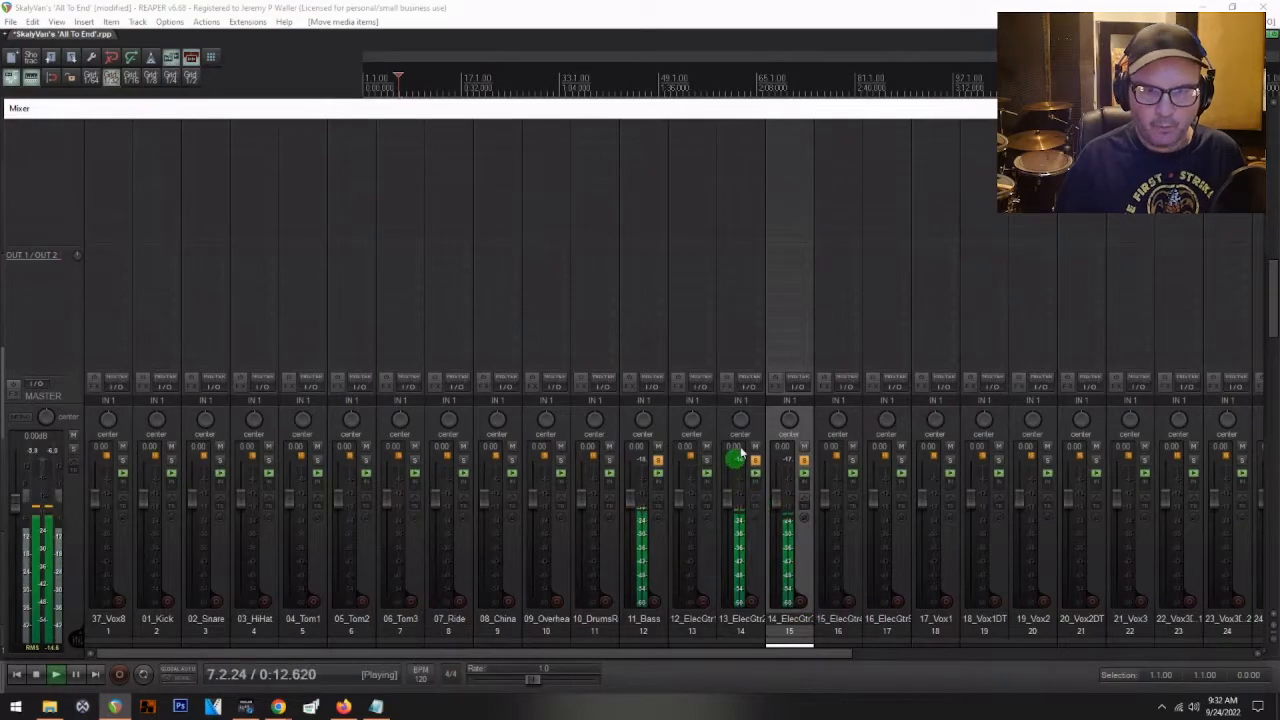
click(742, 128)
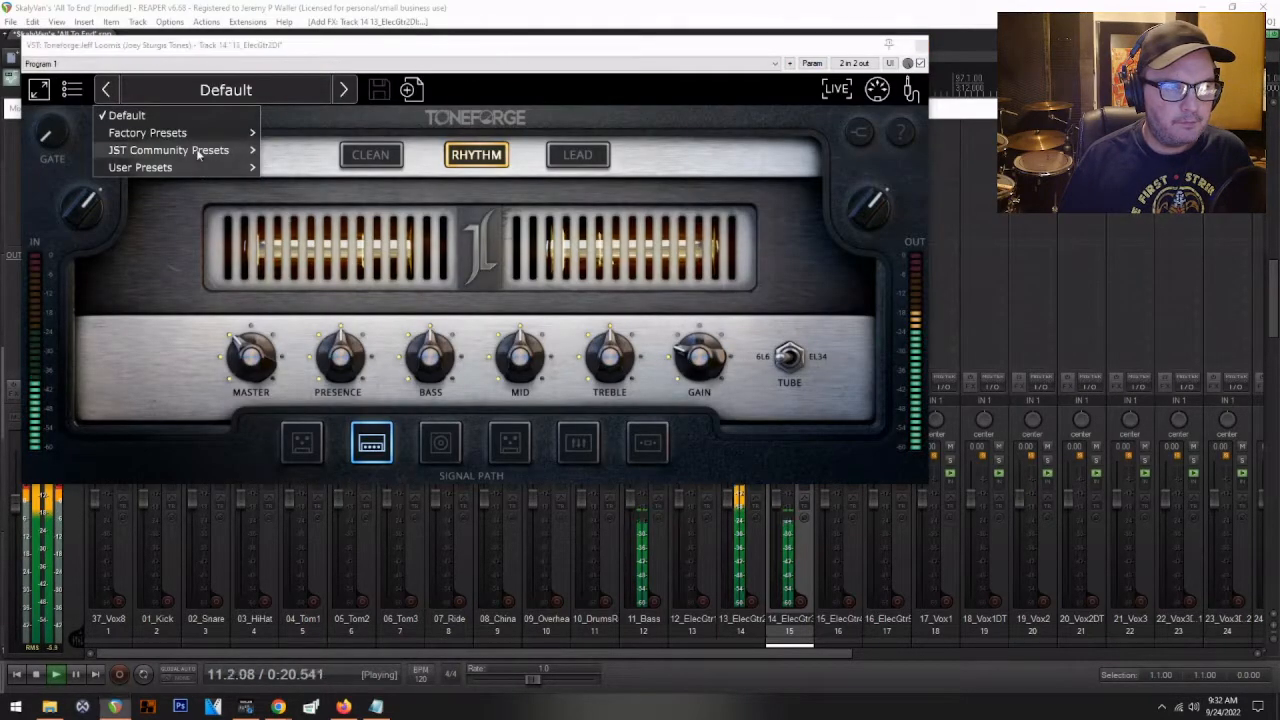
mouse_move(198, 152)
mouse_move(348, 149)
click(463, 157)
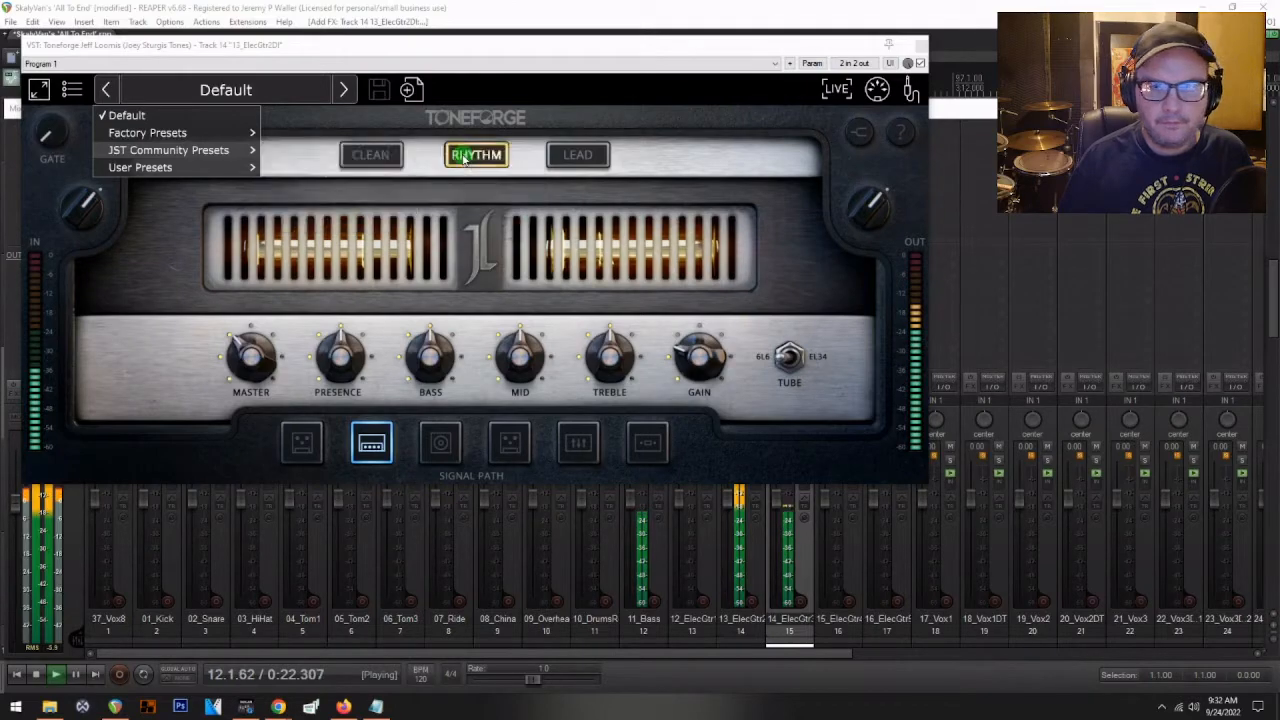
click(922, 45)
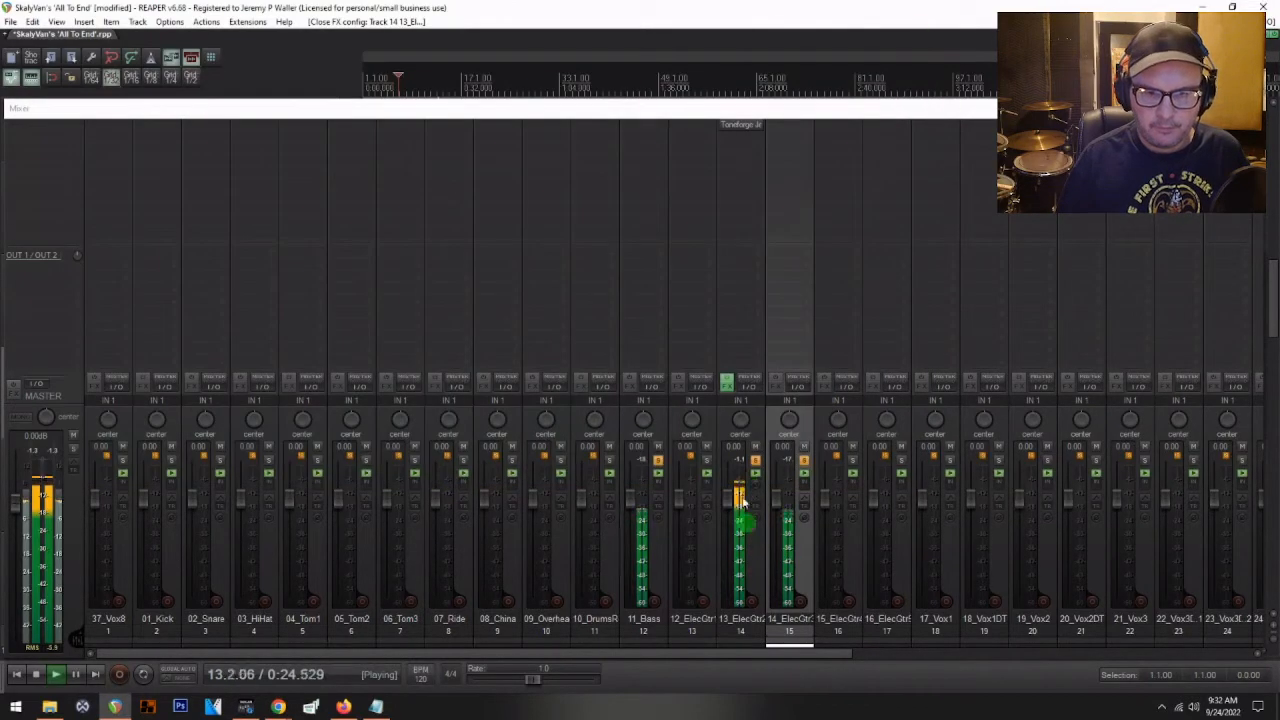
- Pan 13_ElecGtr2DI 95% left and 14_ElecGtr3DI 100% right, and give 14_ElecGtr3DI Toneforge Jeff Loomis with the Andres EL34 Rhythm preset
click(740, 425)
drag(740, 425, 767, 145)
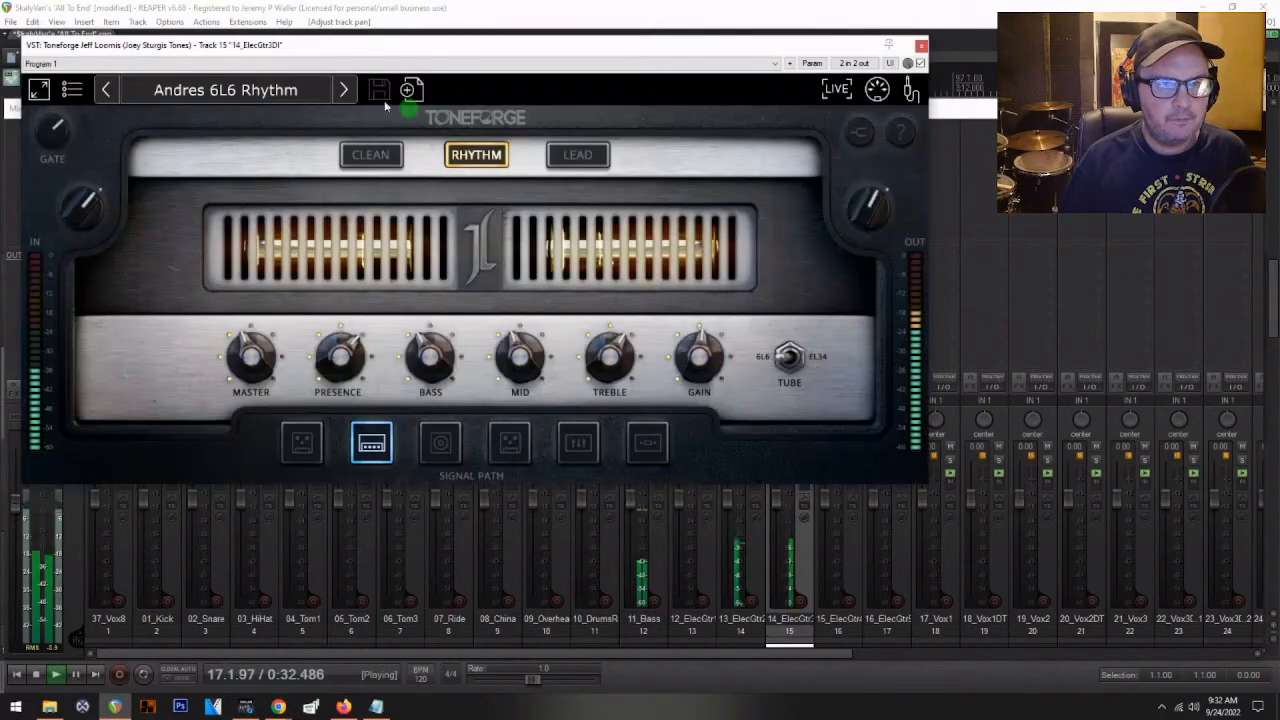
click(348, 93)
click(348, 93)
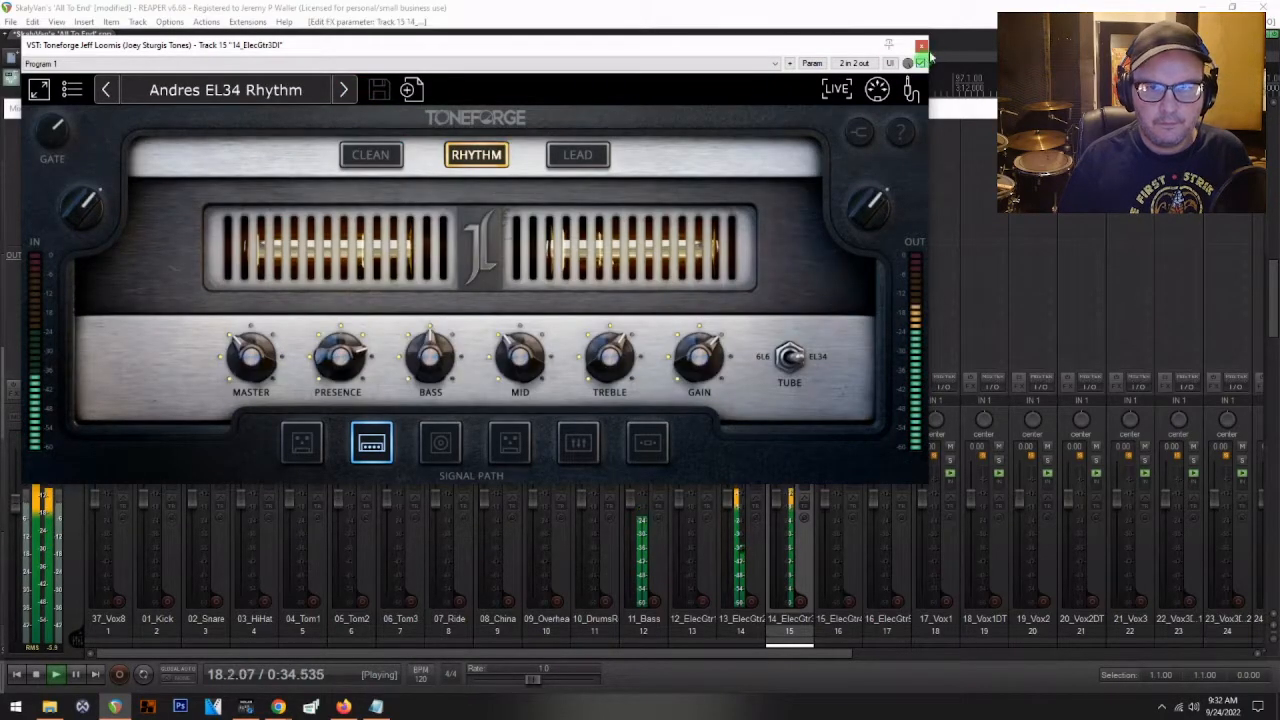
click(921, 46)
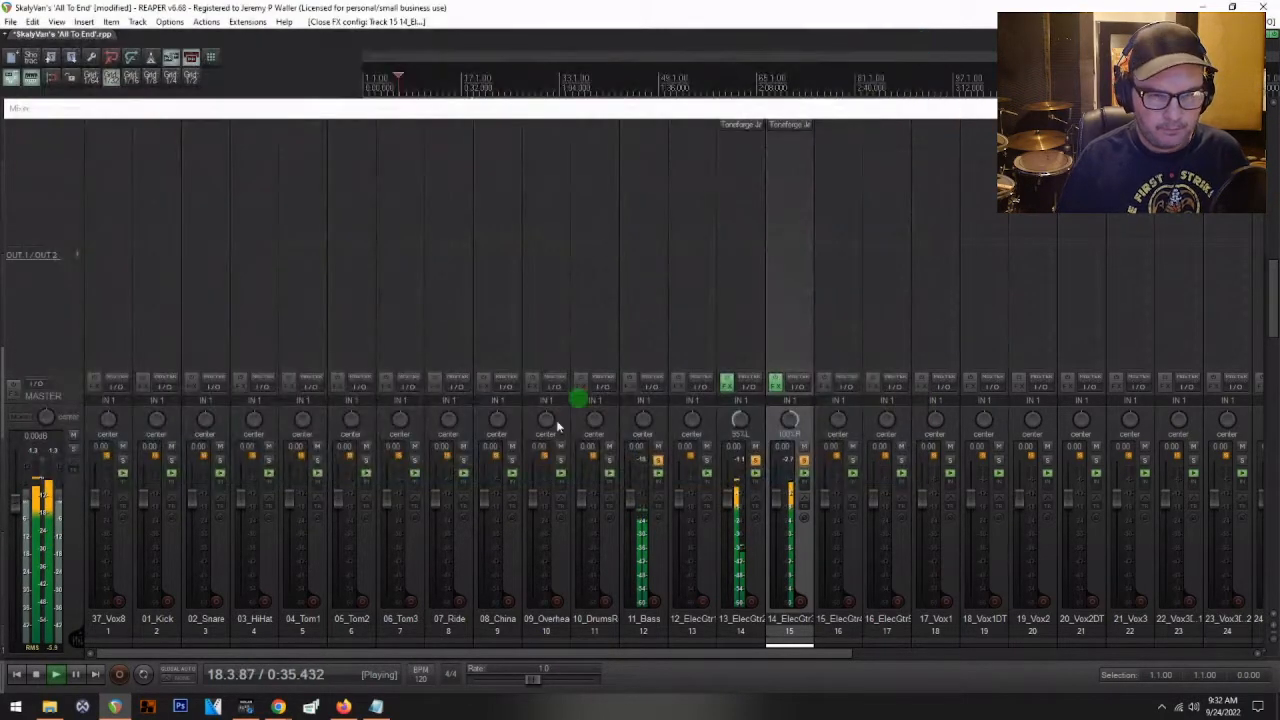
- Unsolo all tracks and play the full mix from 6.4.03 to compare the guitars with the drums
right_click(757, 466)
click(787, 491)
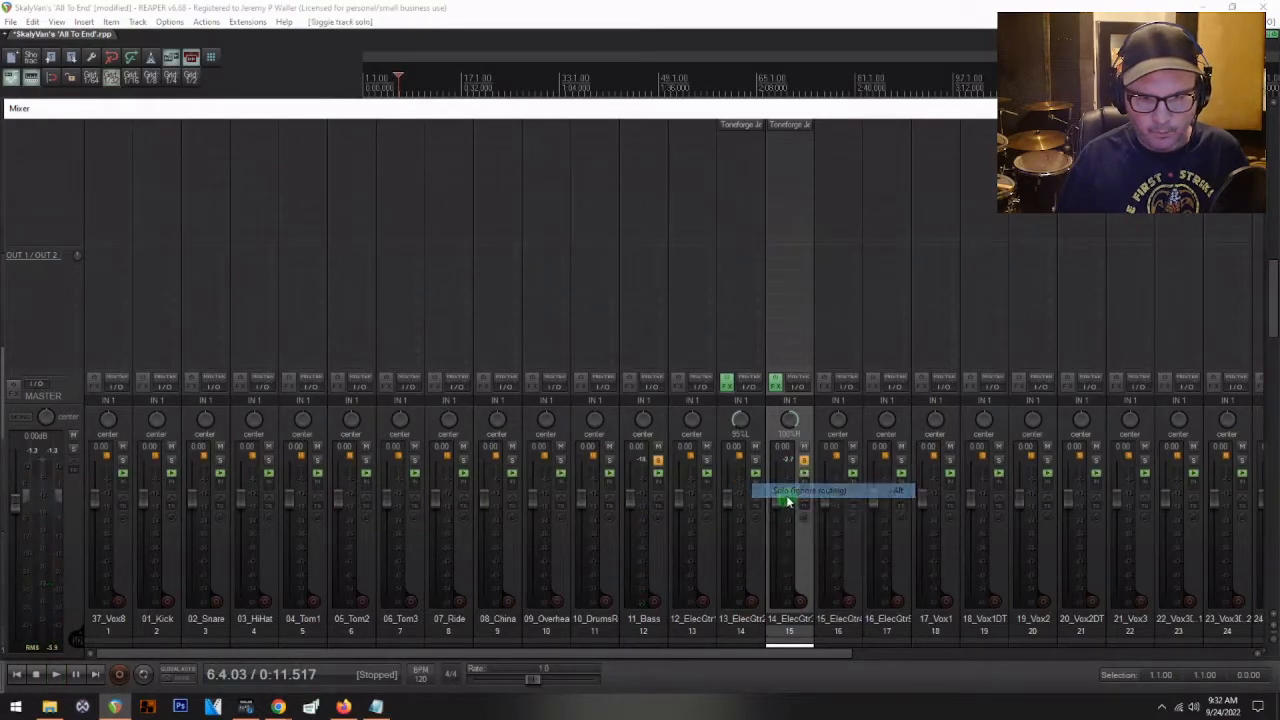
right_click(806, 466)
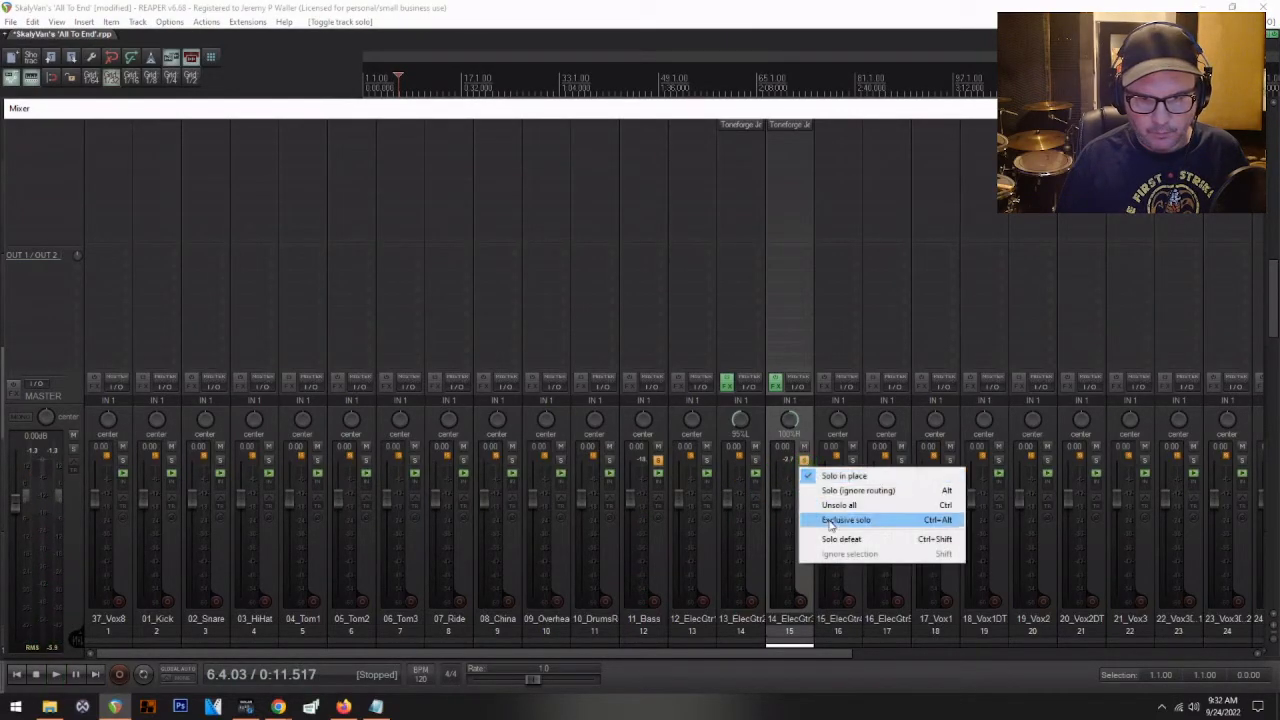
click(831, 511)
key(space)
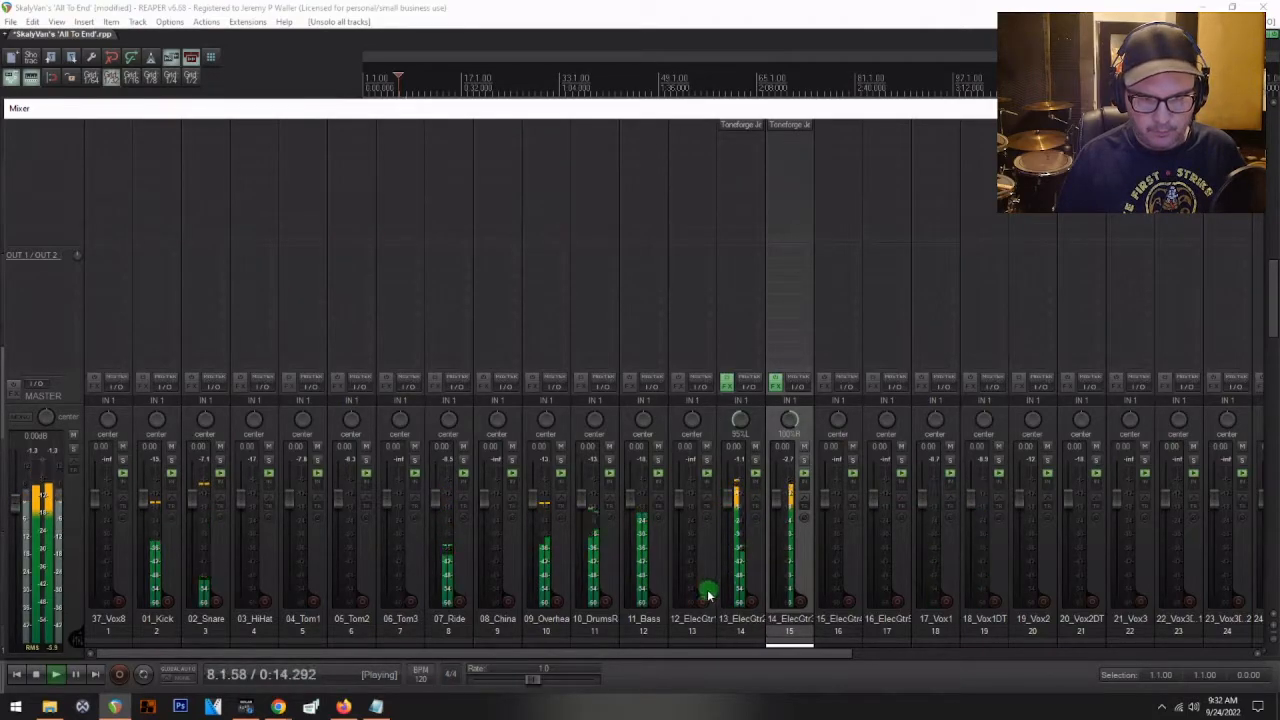
key(space)
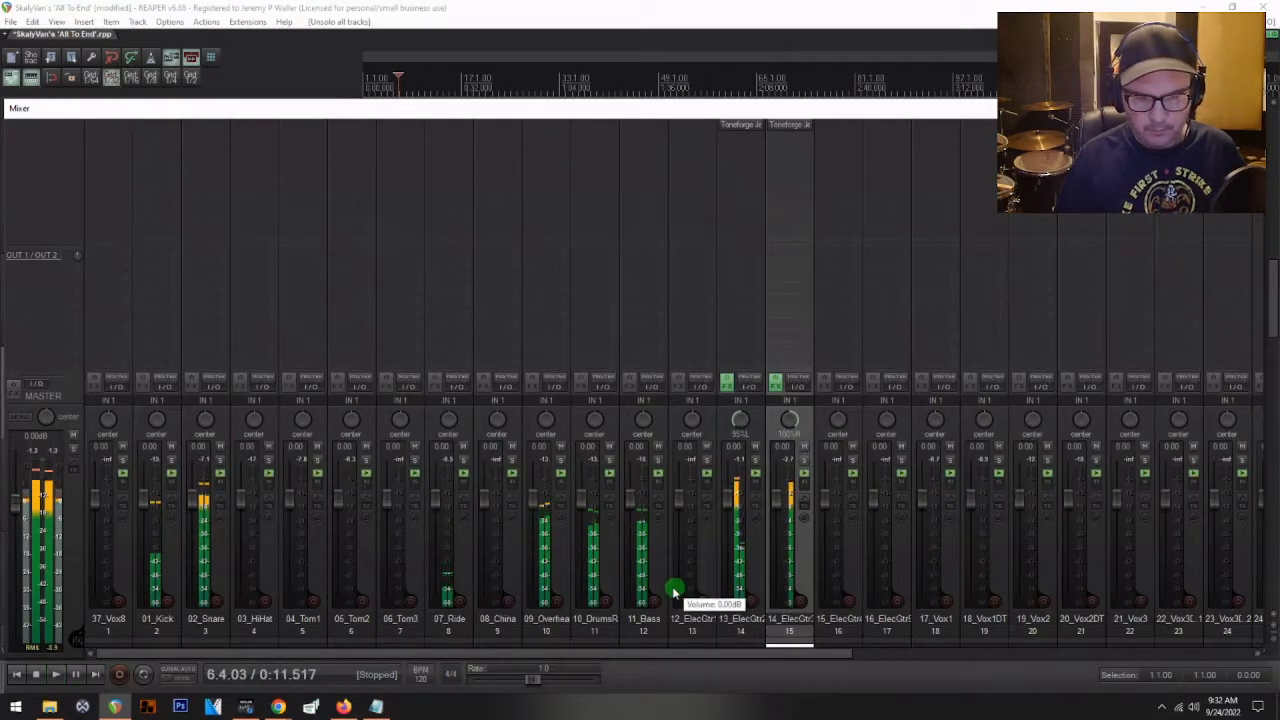
- Solo 11_Bass, 13_ElecGtr2DI and 14_ElecGtr3DI to hear their timing together, then hide the mixer and stop playback
click(658, 460)
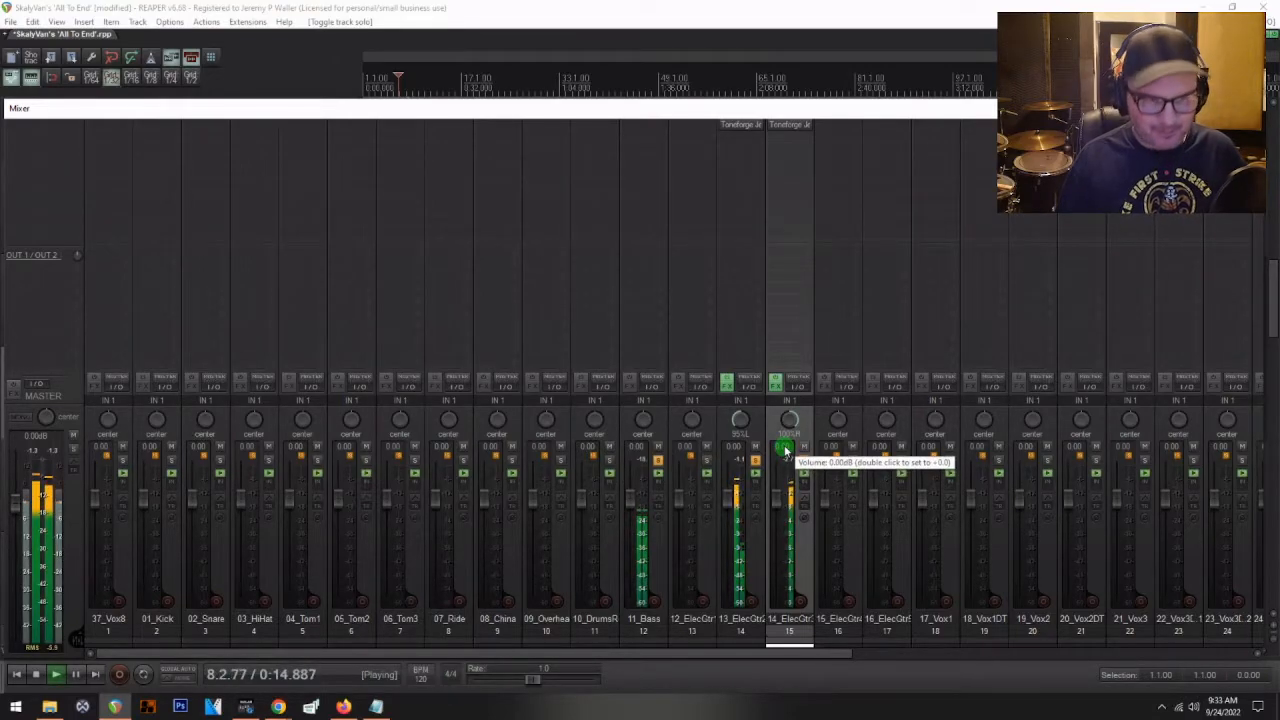
key(ctrl+m)
key(space)
- Place the edit cursor at the first hit in the 01_Kick item, at 7.3.35
scroll(186, 320, up, 10)
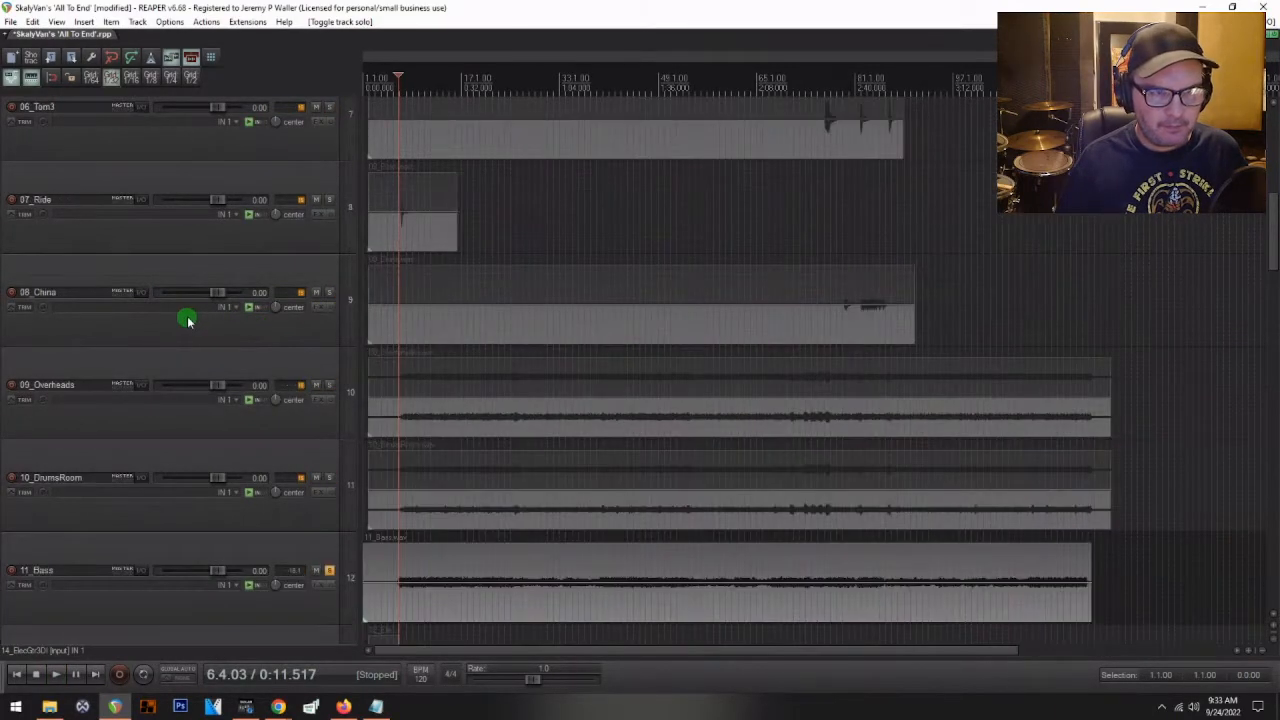
scroll(188, 320, up, 1)
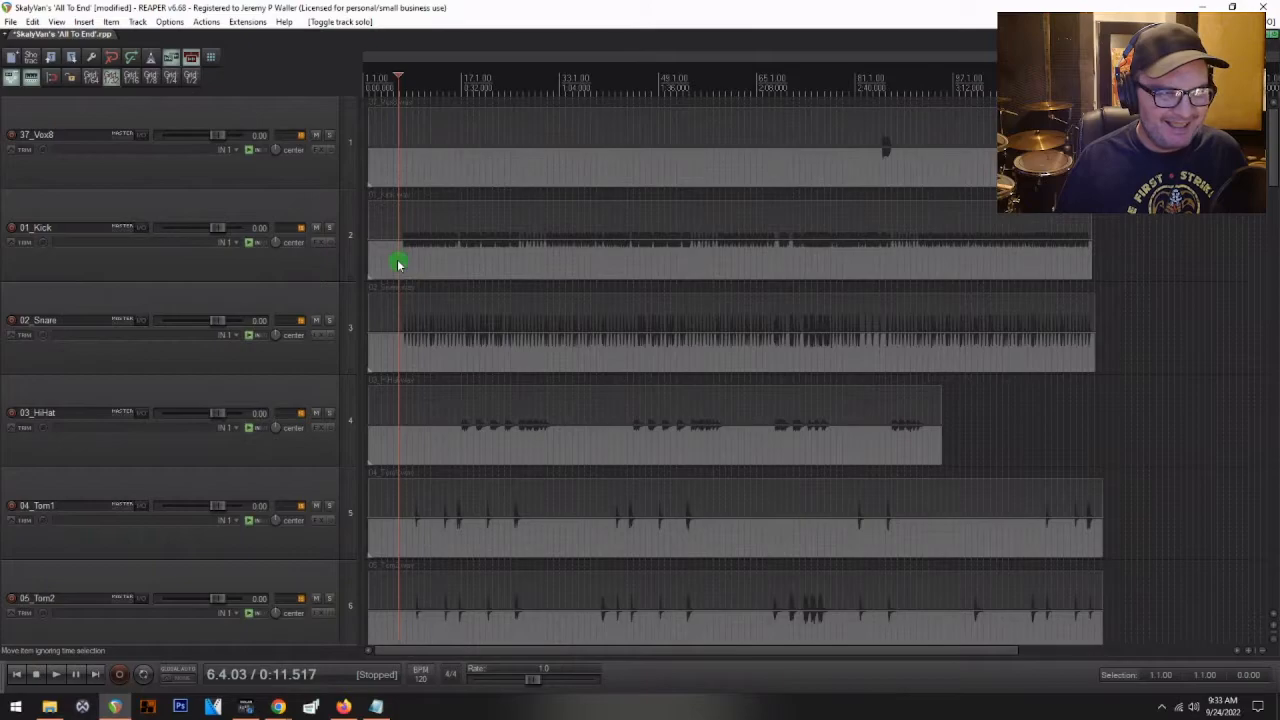
scroll(398, 263, up, 3)
scroll(432, 280, up, 3)
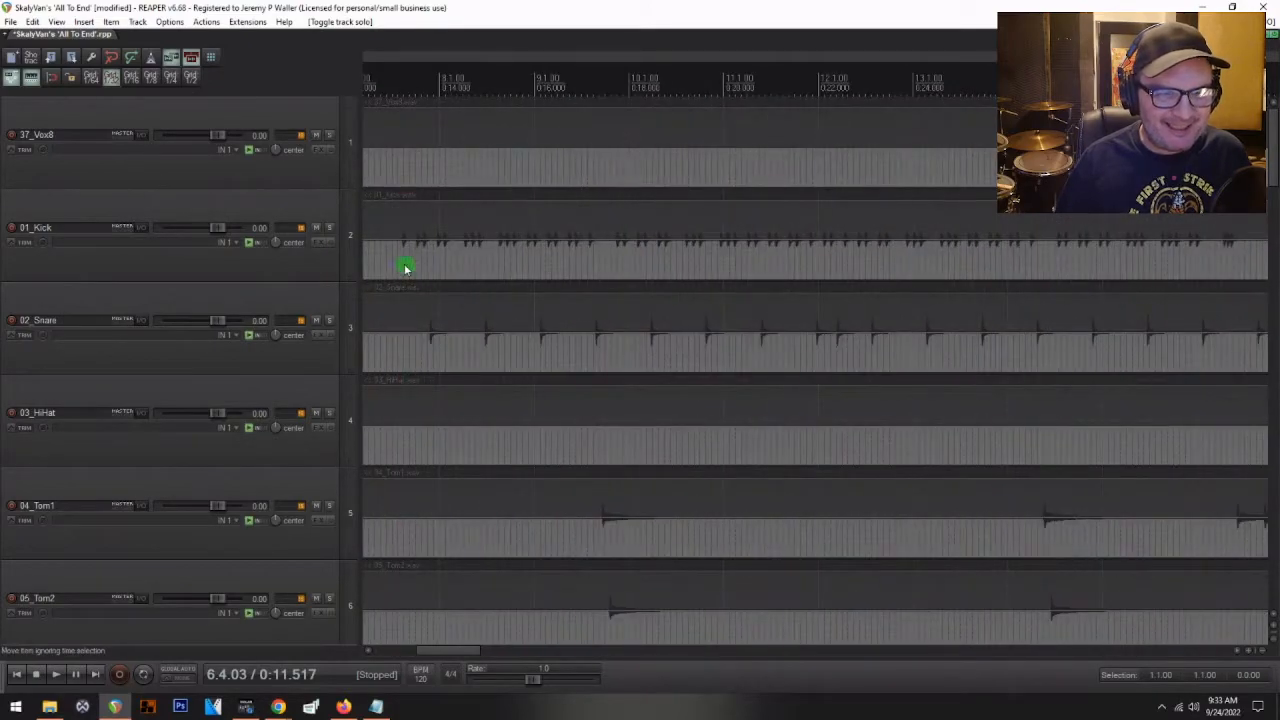
click(401, 266)
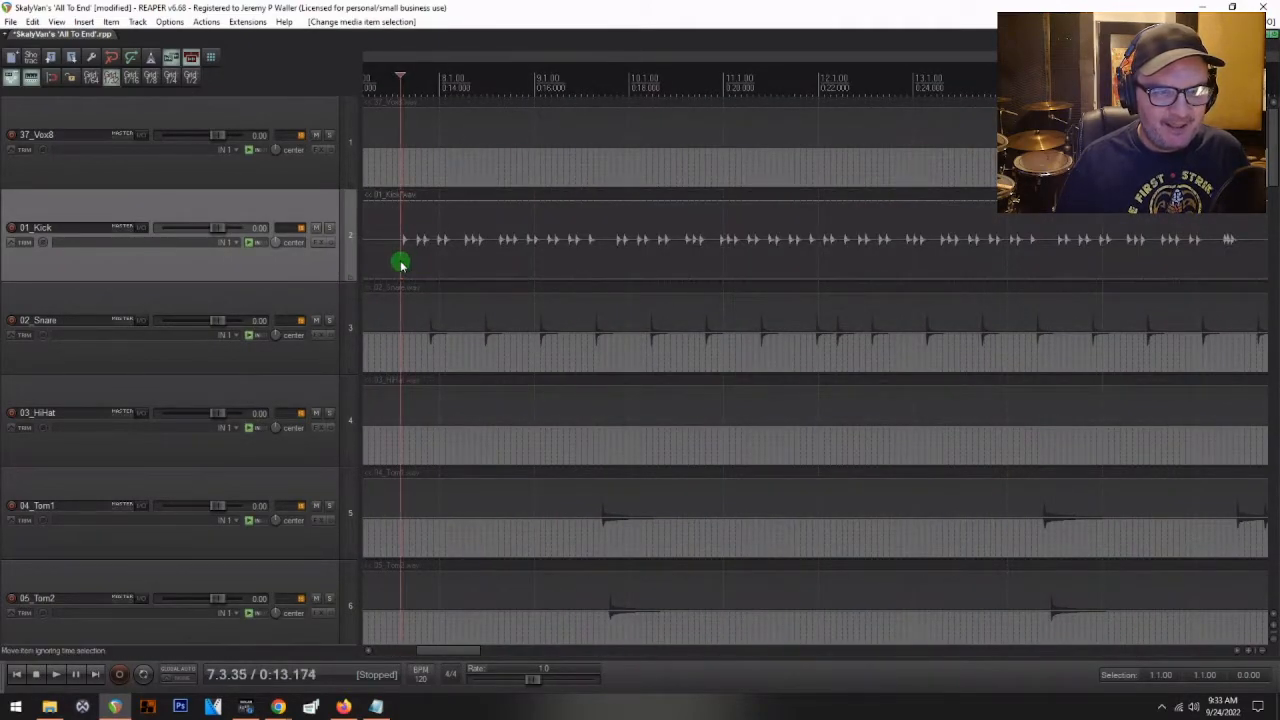
right_click(330, 229)
click(377, 260)
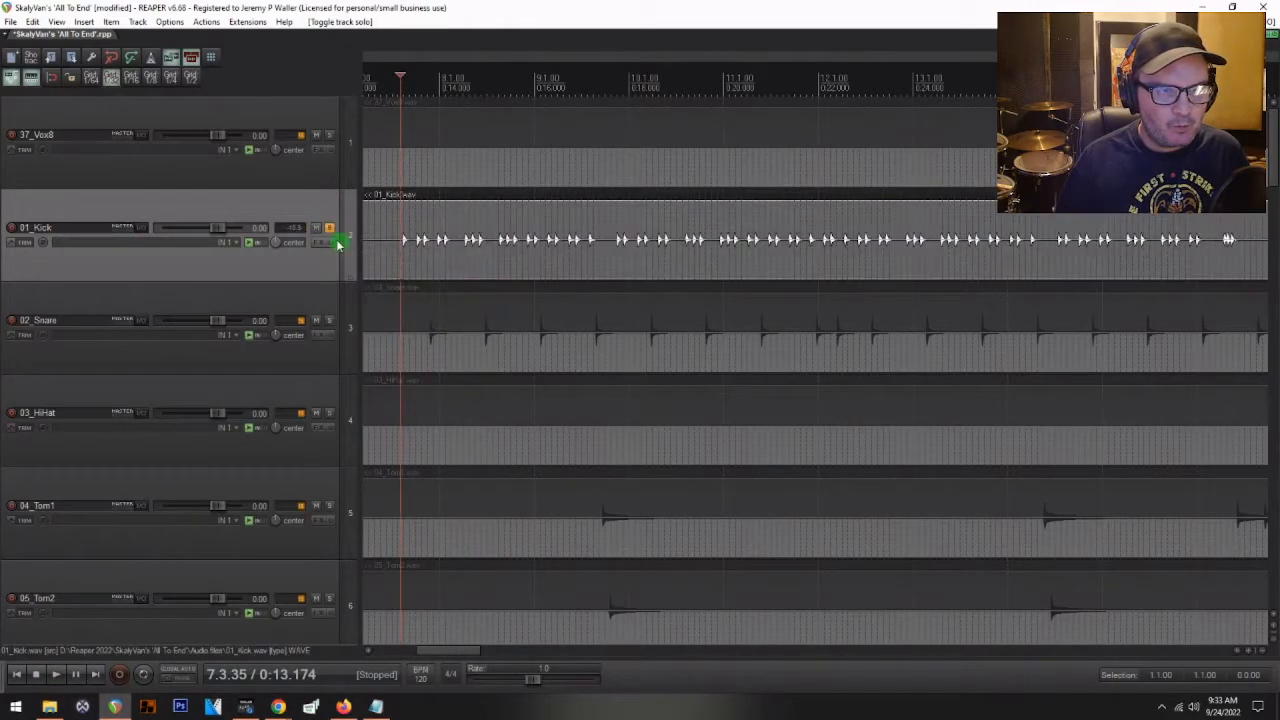
right_click(331, 231)
click(380, 271)
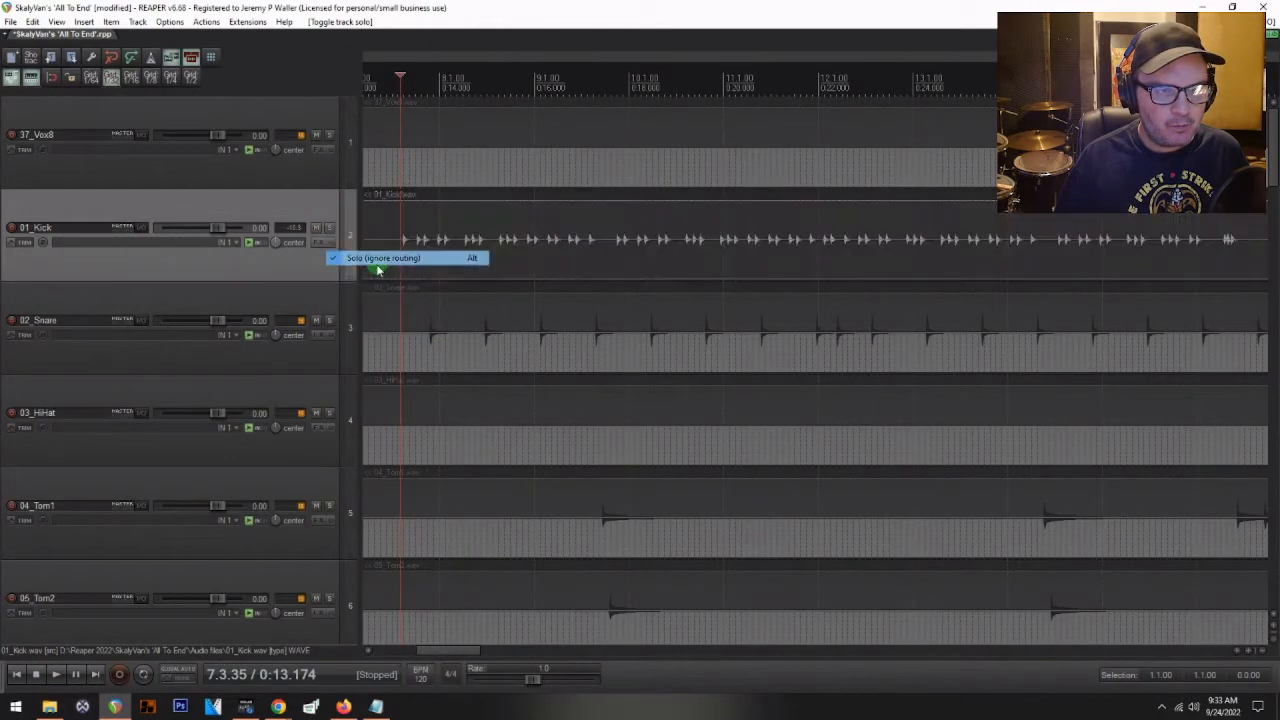
key(space)
key(space)
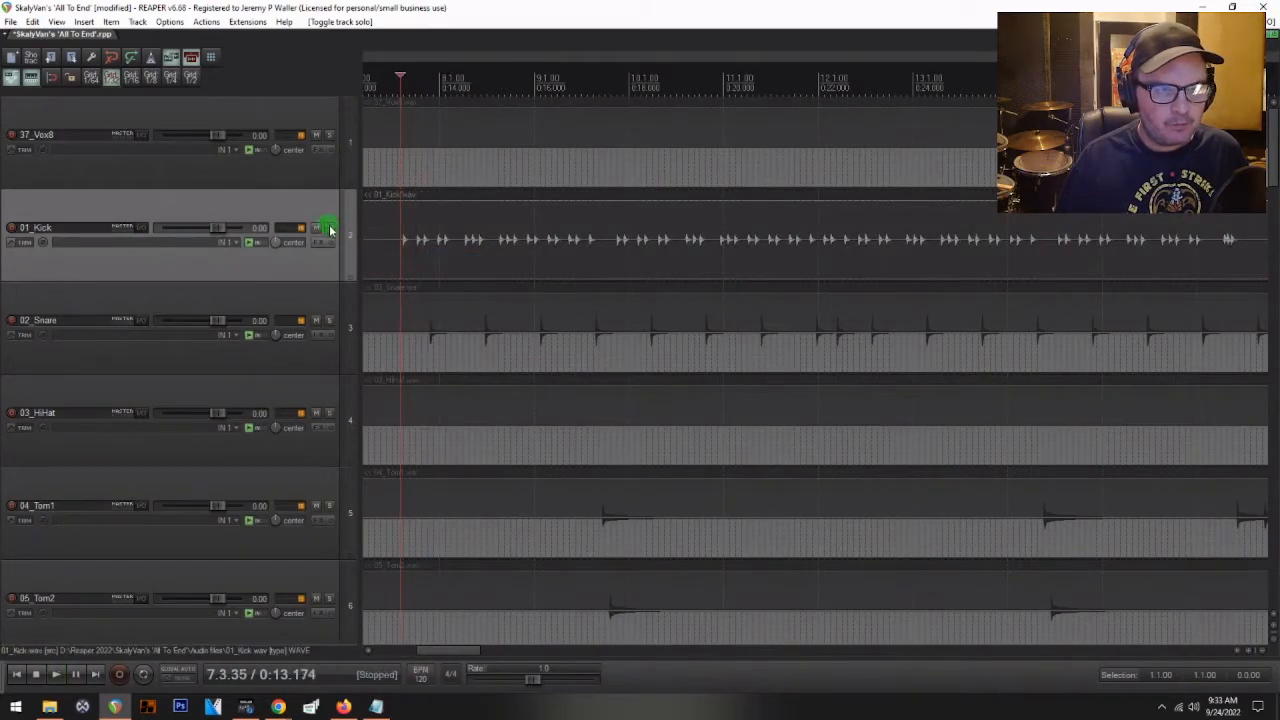
- Unsolo all tracks and play briefly from the first kick hit, around 7.3.46
right_click(325, 235)
click(381, 274)
key(space)
key(space)
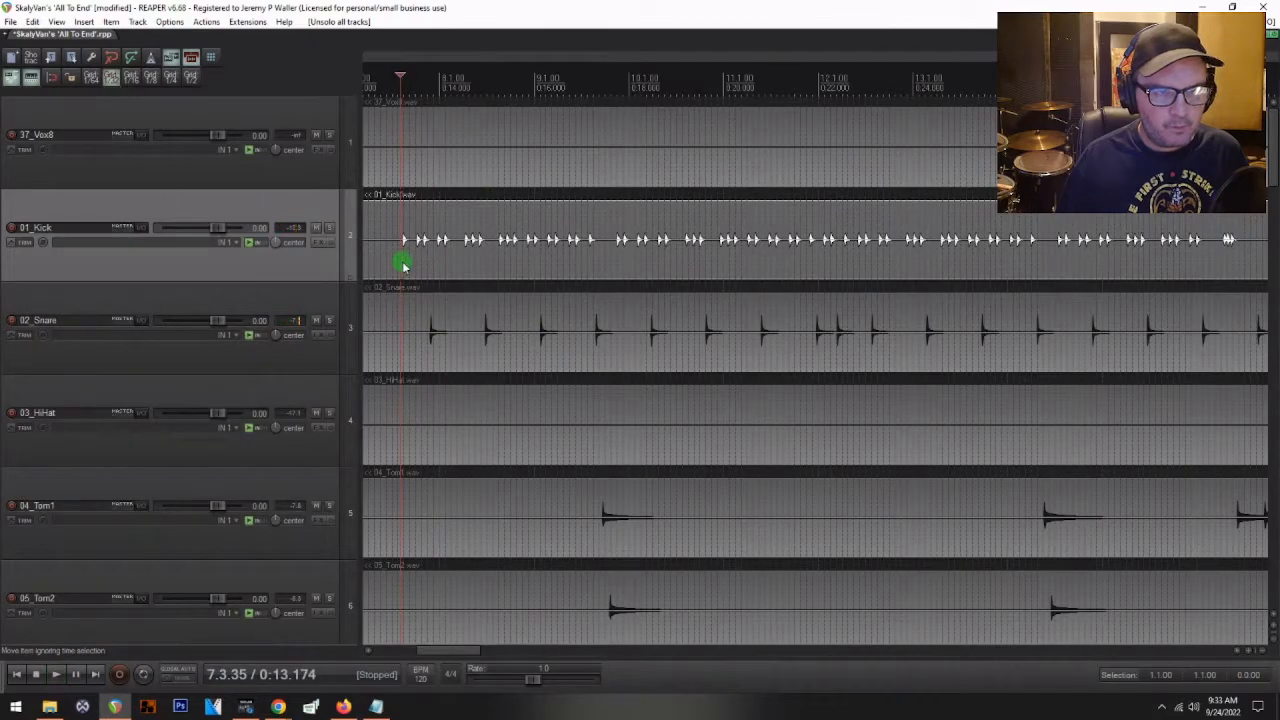
key(space)
key(space)
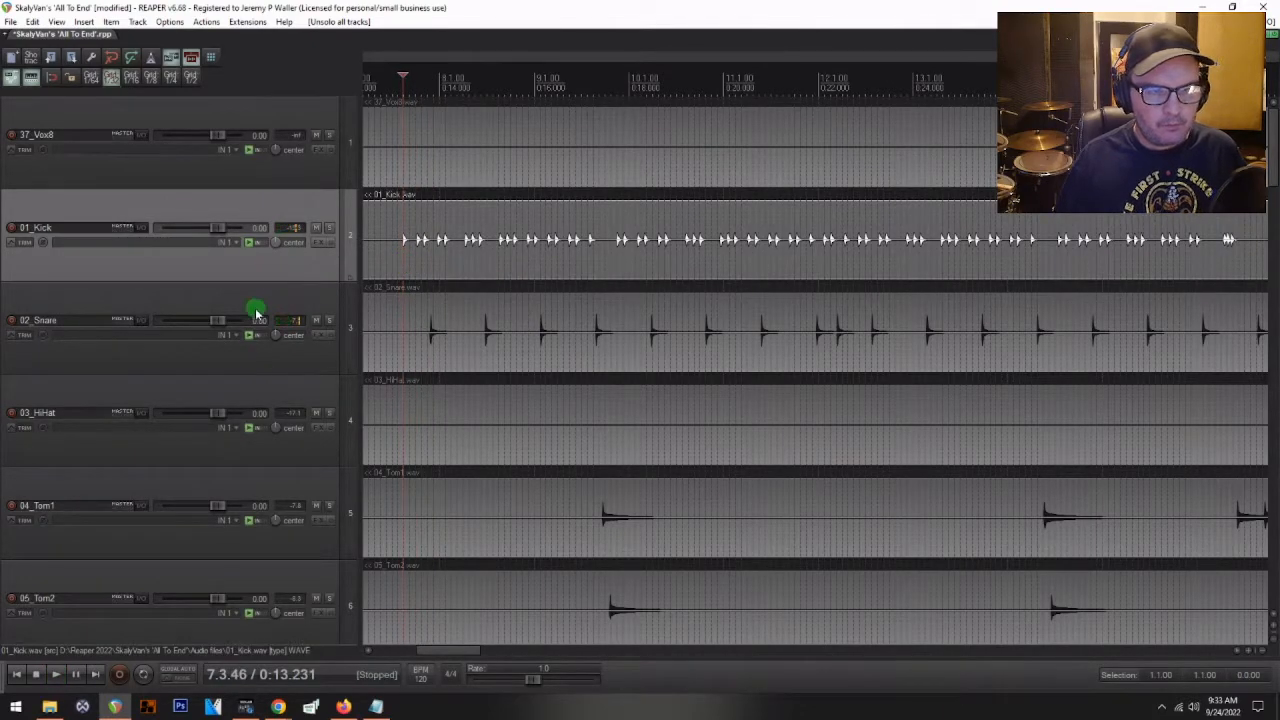
- Shift the 11_Bass item later so its end lines up with the end of 10_DrumsRoom
scroll(252, 310, down, 5)
scroll(255, 315, down, 7)
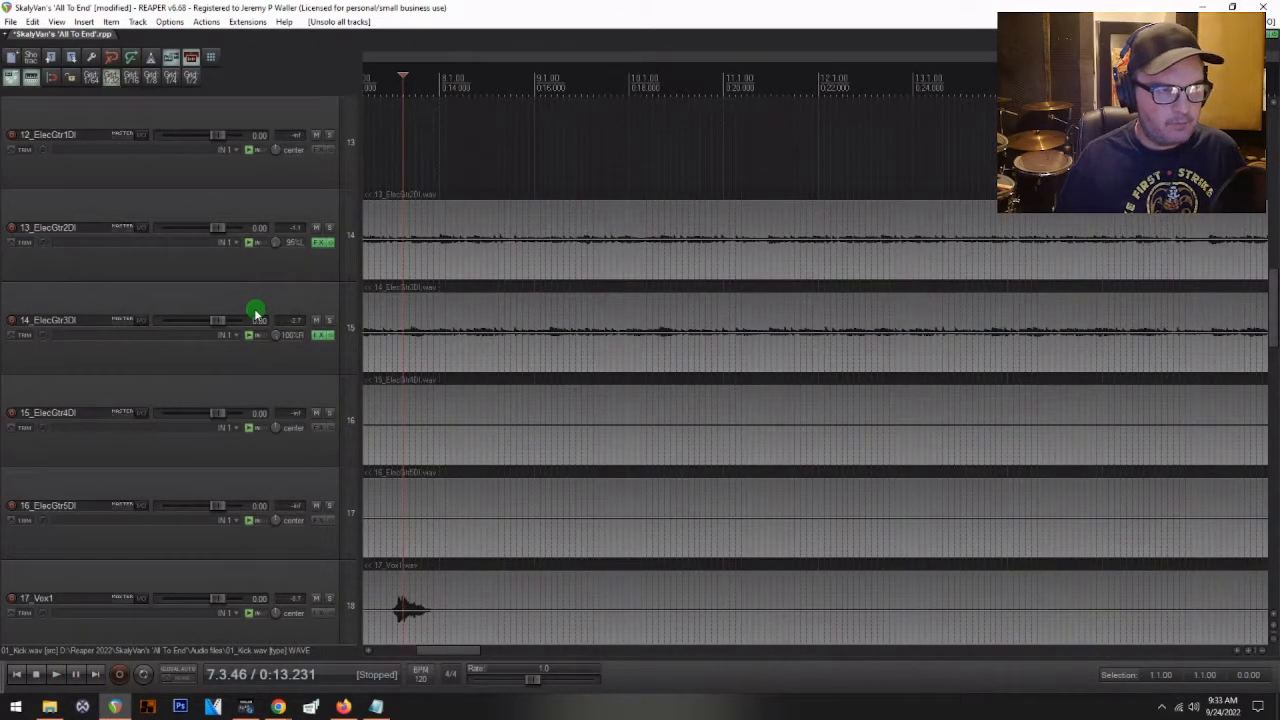
scroll(256, 313, down, 4)
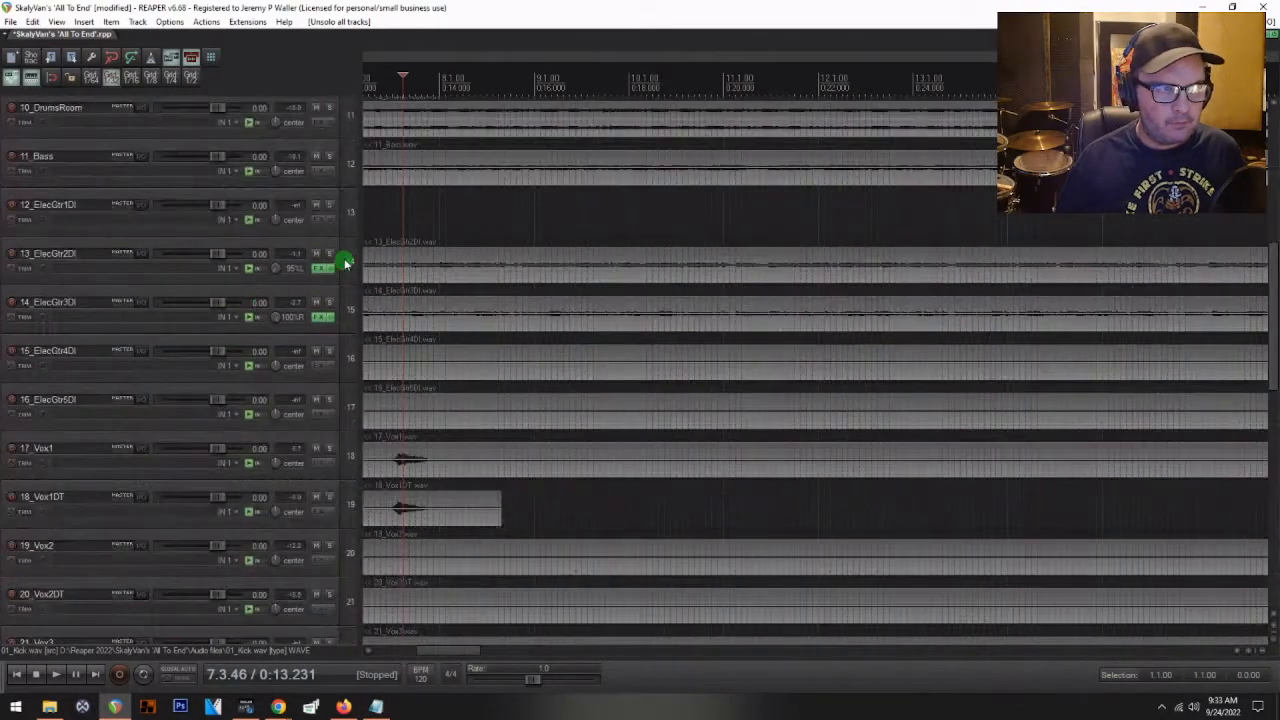
scroll(827, 239, down, 8)
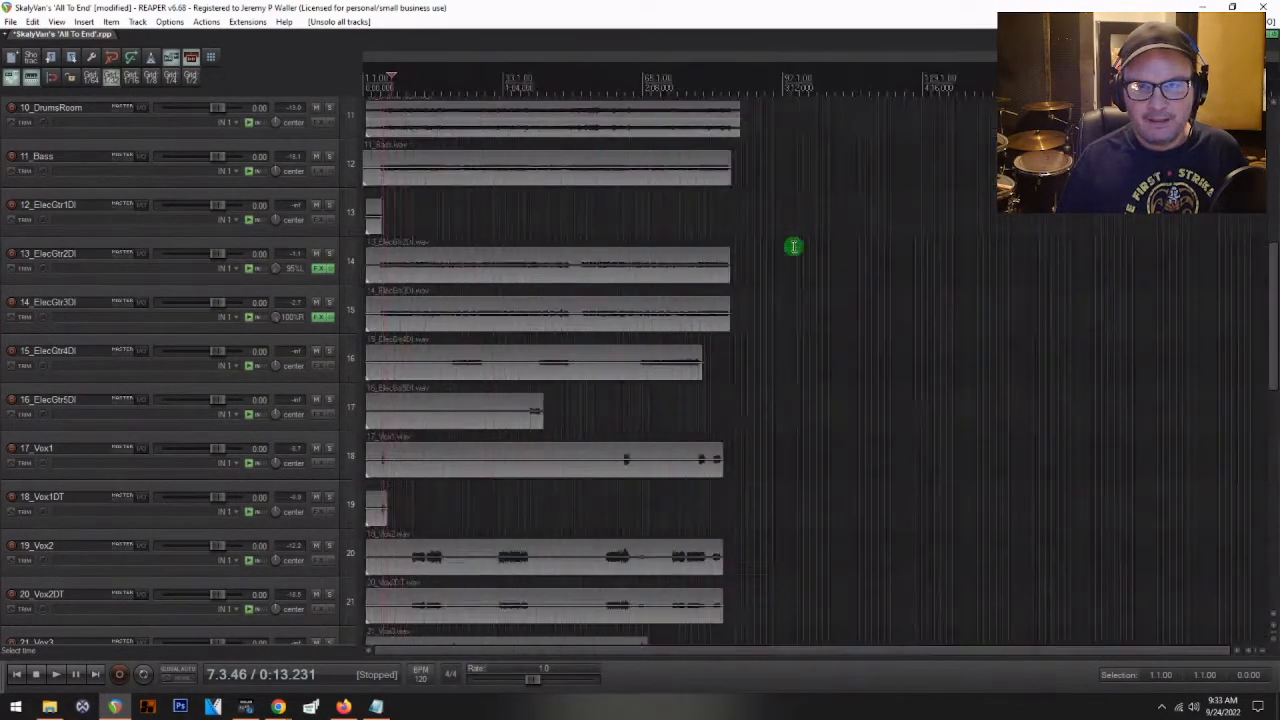
scroll(701, 212, up, 4)
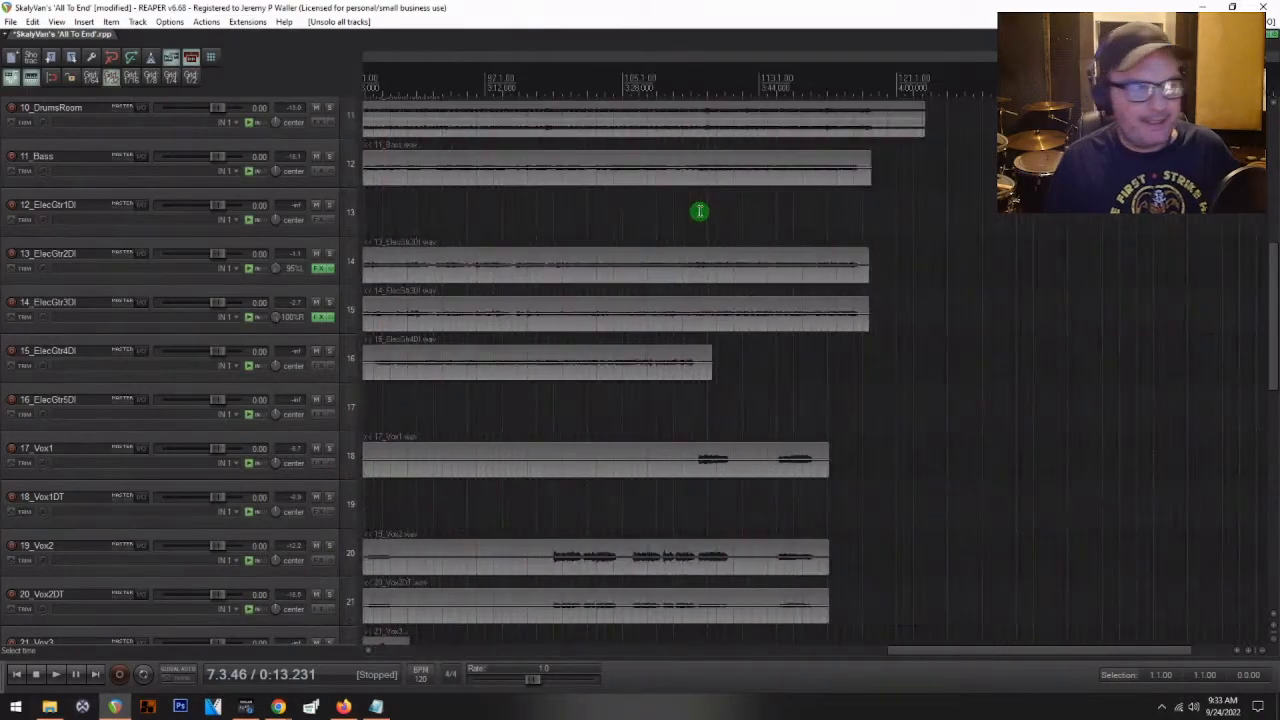
drag(830, 160, 897, 174)
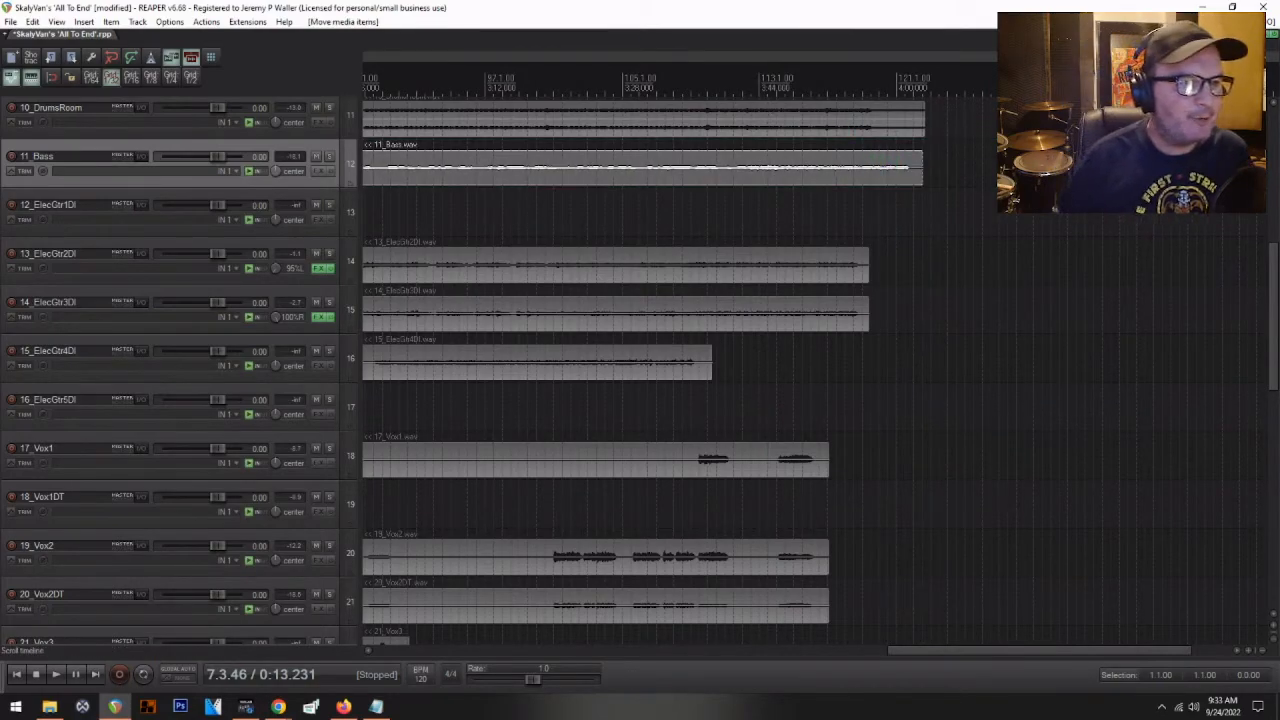
drag(857, 175, 817, 170)
- Shift the 13_ElecGtr2DI and 14_ElecGtr3DI items later so they end level with 11_Bass, and audition the song start
scroll(892, 141, up, 5)
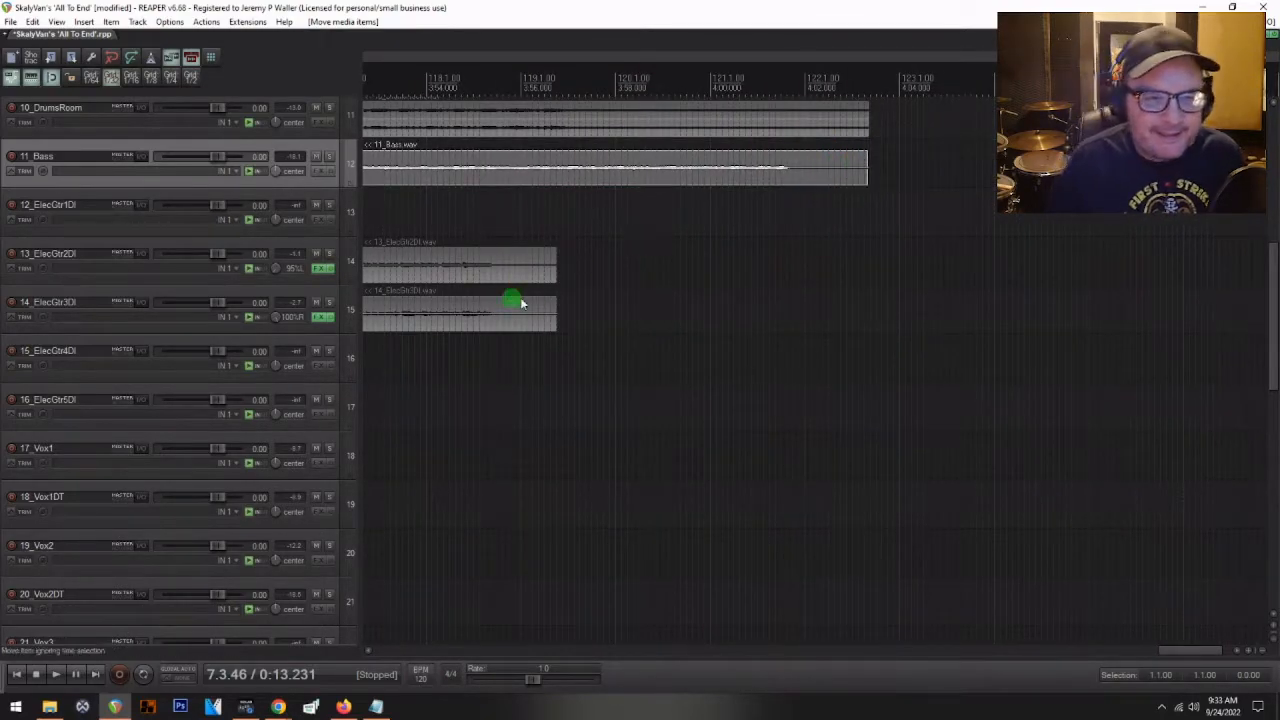
drag(616, 252, 851, 296)
scroll(840, 296, down, 4)
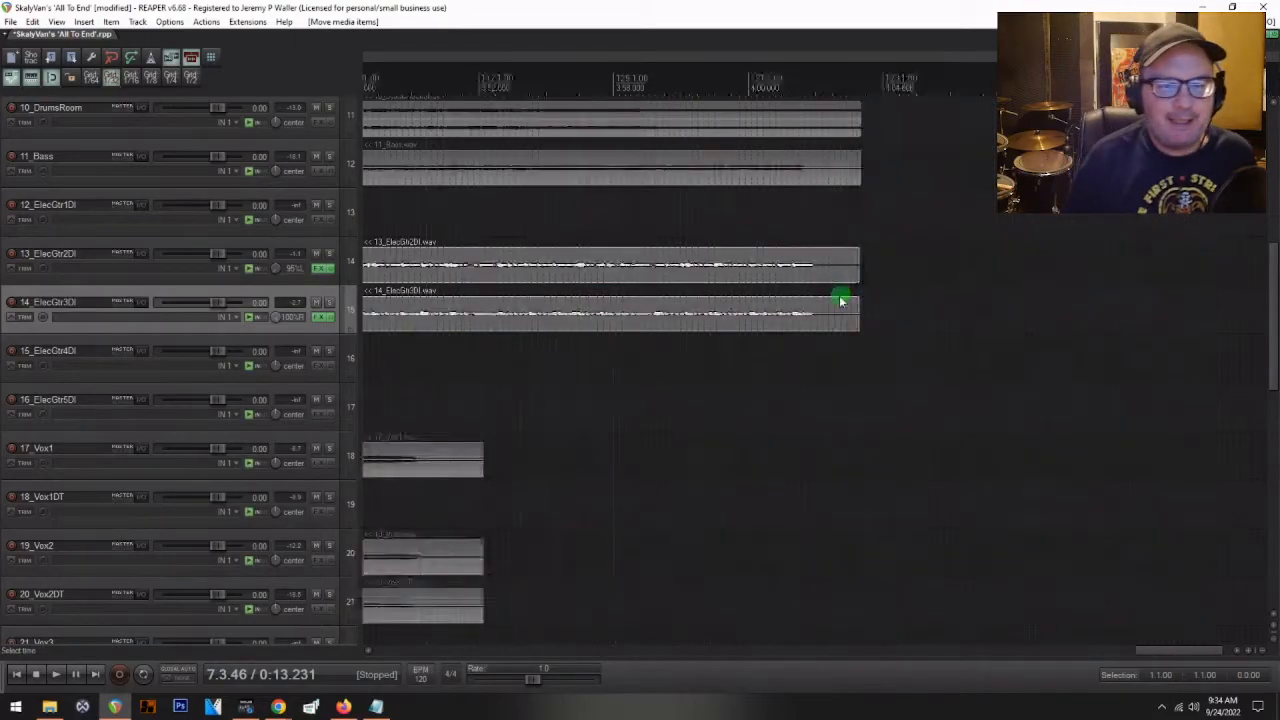
scroll(833, 303, down, 4)
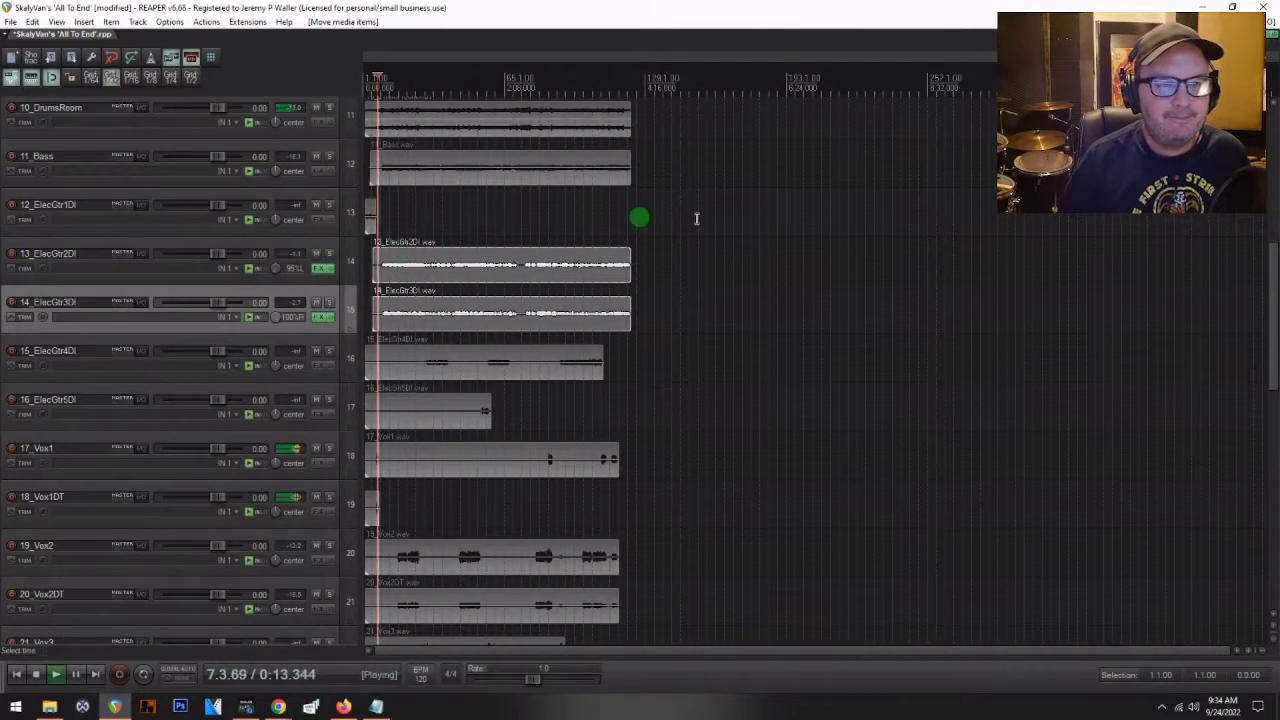
key(space)
- Move the 11_Bass, 13_ElecGtr2DI and 14_ElecGtr3DI items together earlier to start near 7.3.46, and play them
scroll(430, 266, up, 5)
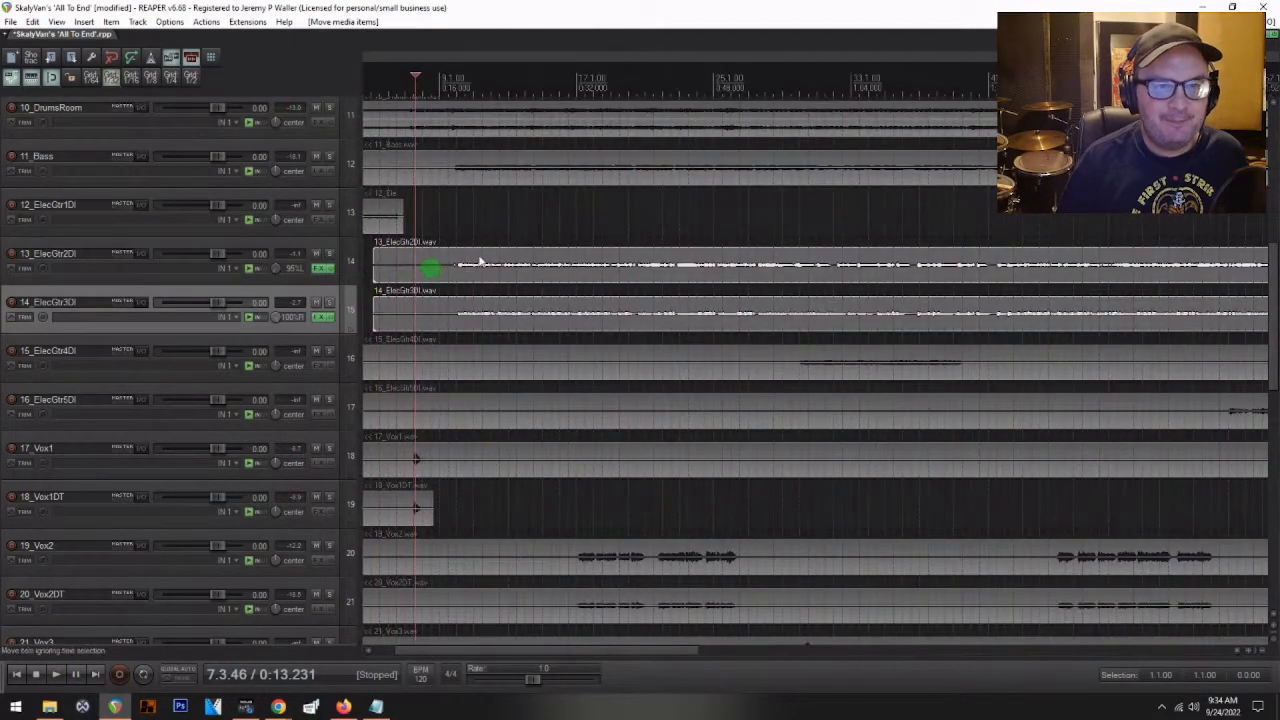
drag(488, 168, 445, 325)
key(space)
key(space)
- Play from the end of the 12_ElecGtr1DI item to check the bass and guitar entry against the drums
click(405, 243)
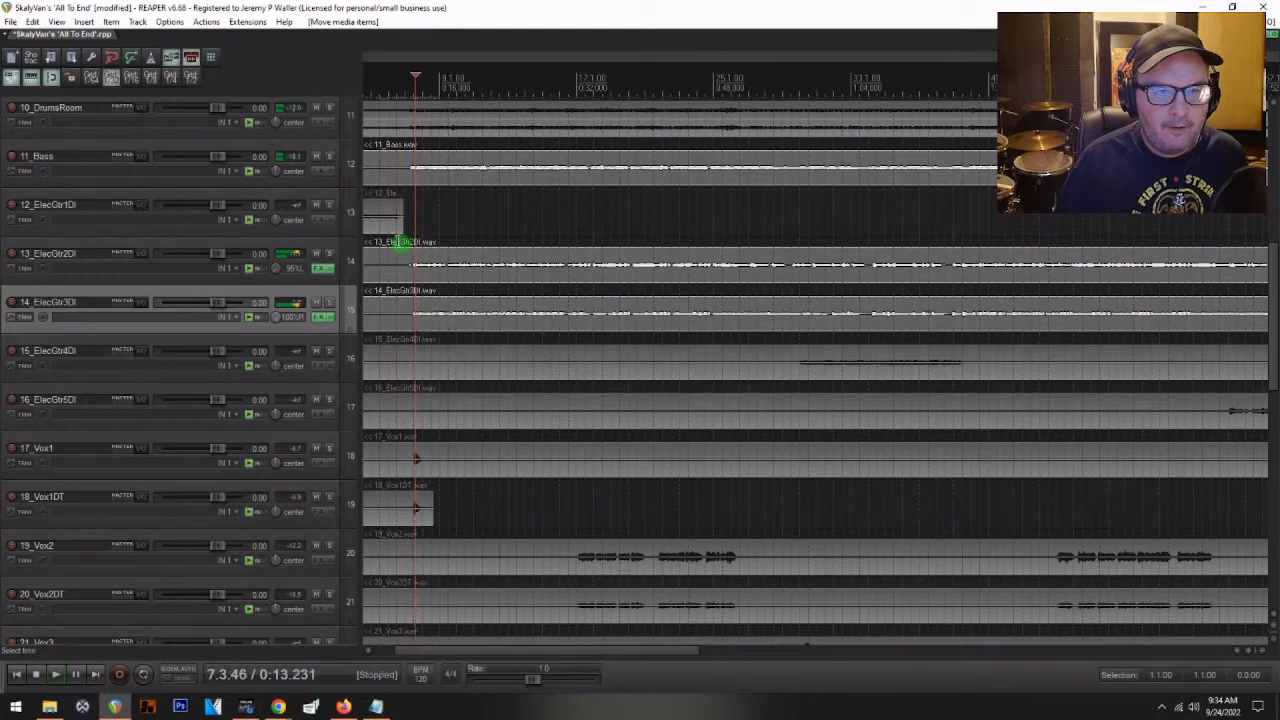
click(398, 229)
key(space)
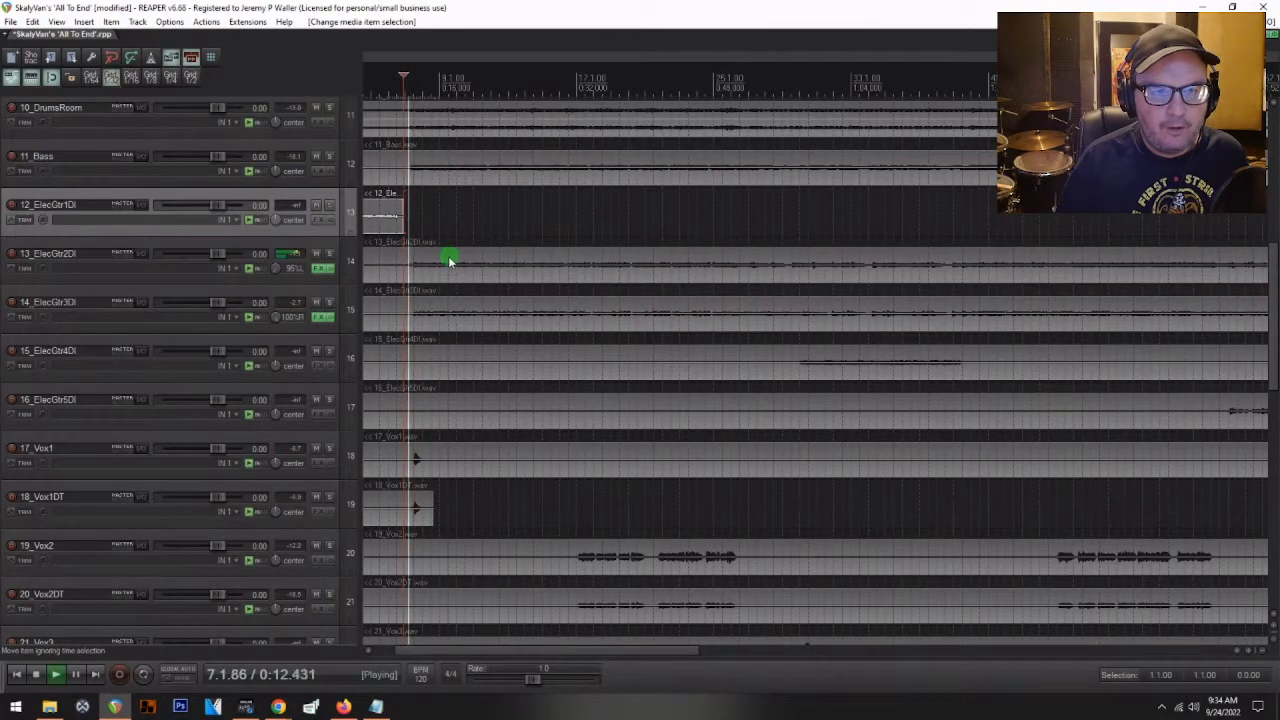
key(space)
- Shift the 11_Bass and both guitar items together slightly later and play from the end of 12_ElecGtr1DI
drag(419, 325, 452, 281)
ctrl+click(432, 174)
key(space)
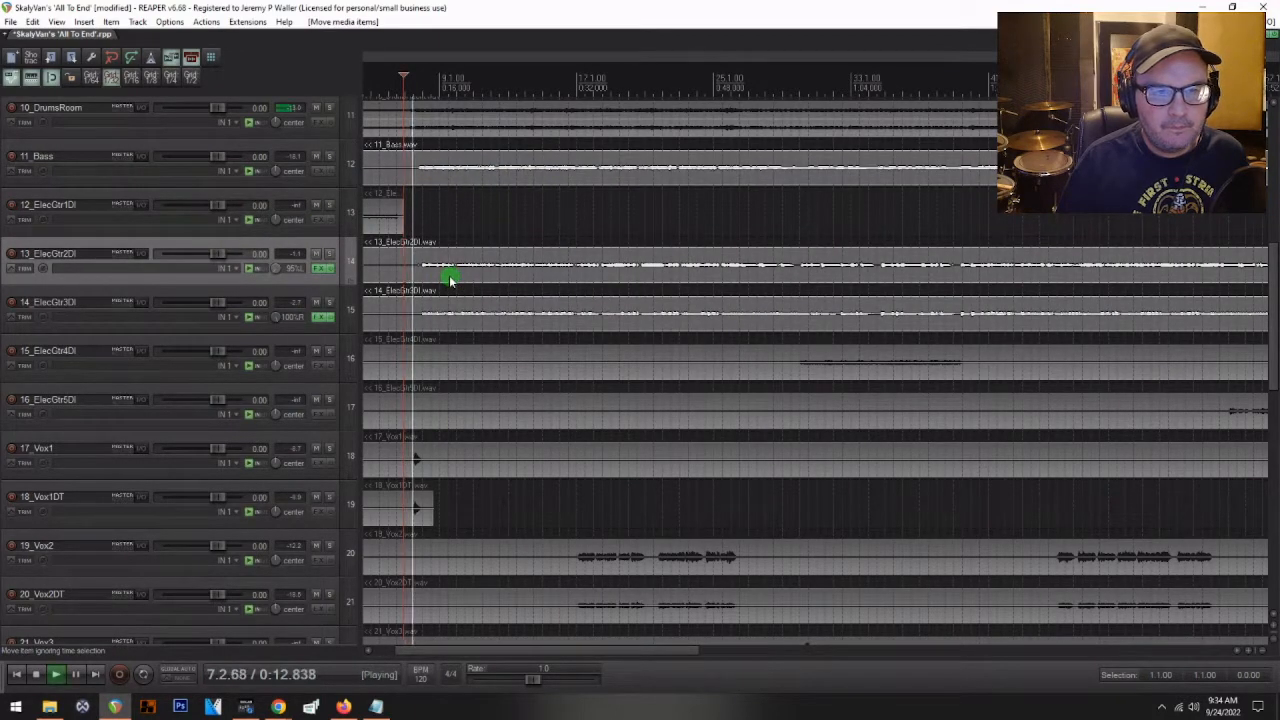
- Turn off snapping, shift the selected bass and electric guitar 2 and 3 items slightly earlier, and audition their timing
key(space)
scroll(421, 274, up, 3)
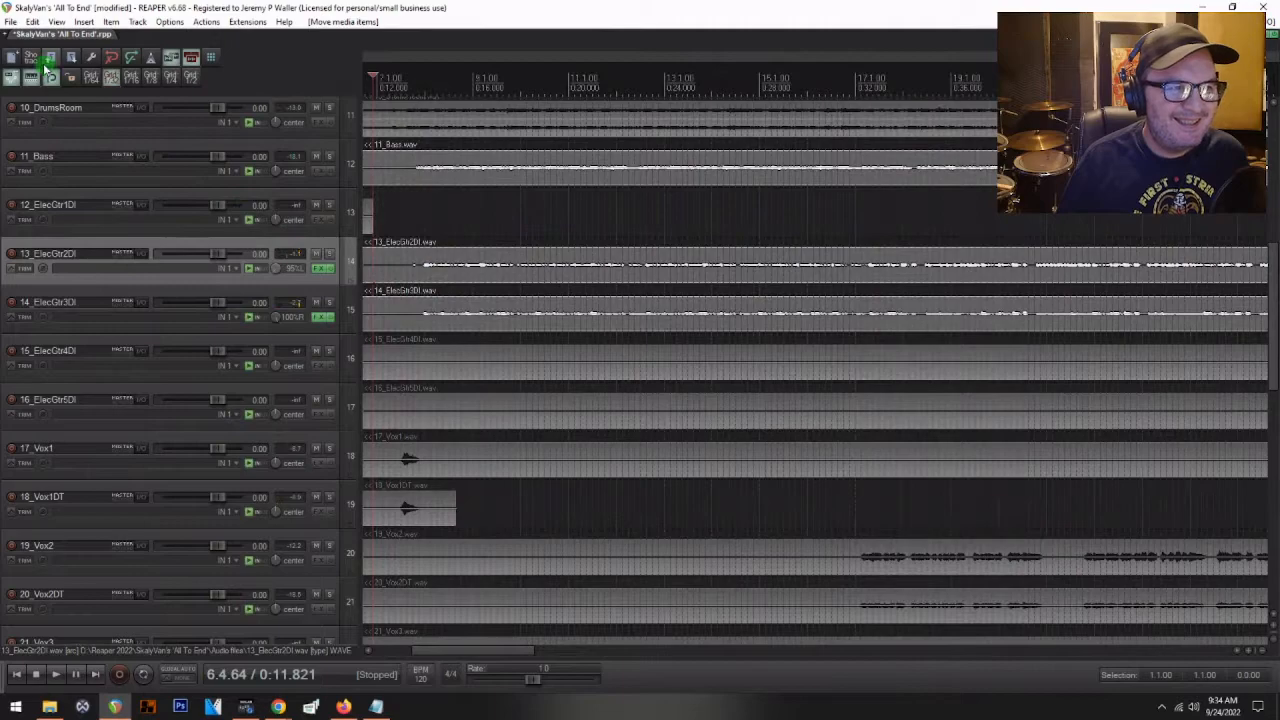
click(458, 320)
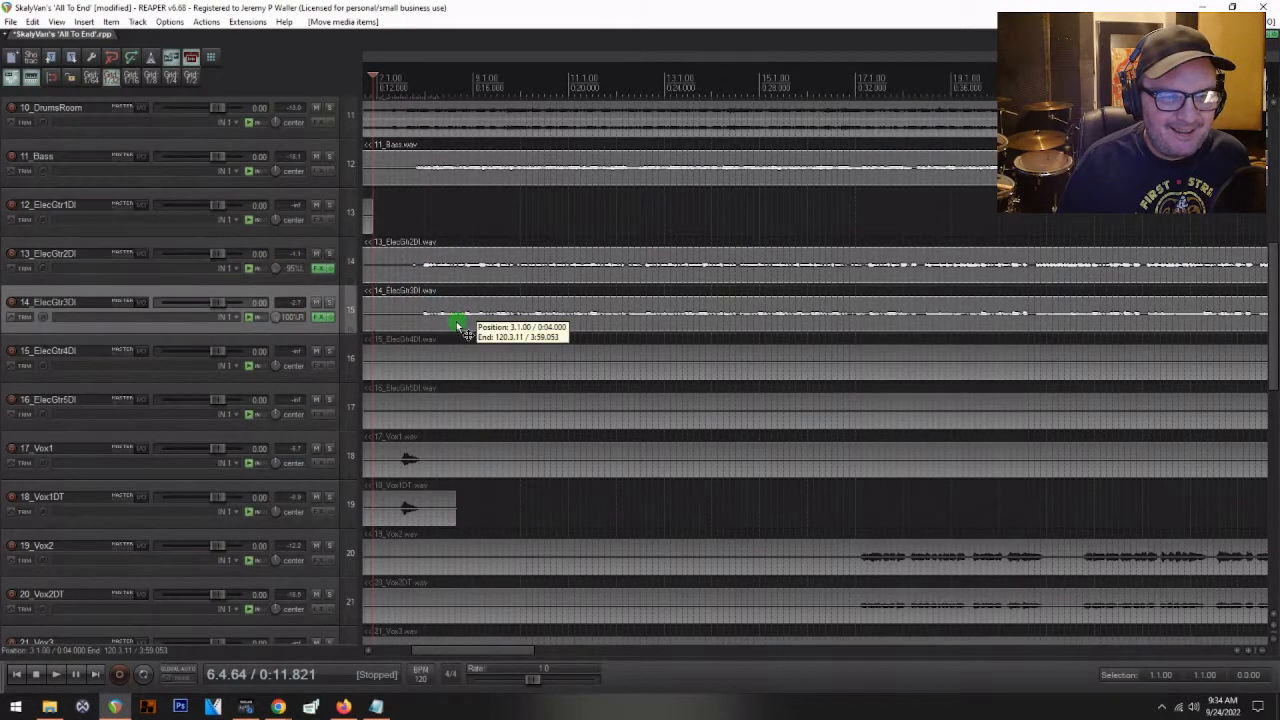
key(space)
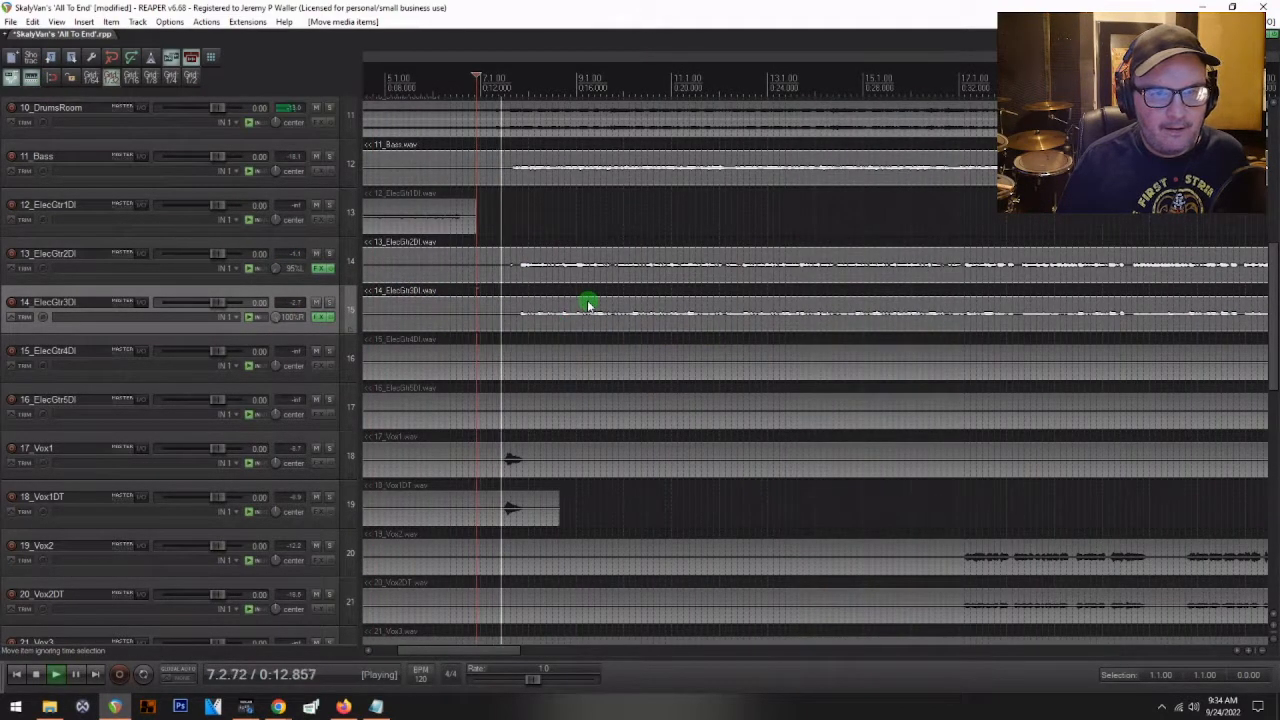
key(space)
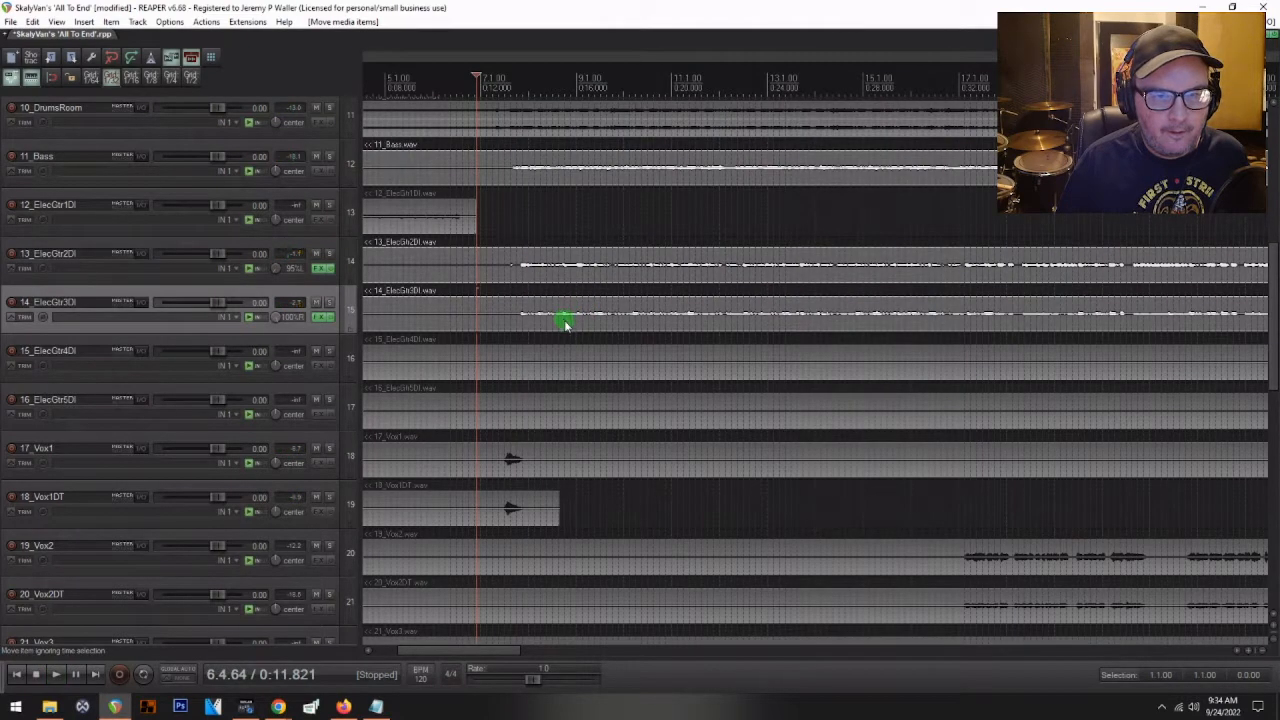
- Nudge the 11_Bass, 13_ElecGtr2DI and 14_ElecGtr3DI items a little earlier again, auditioning their timing against the drums
click(563, 322)
key(space)
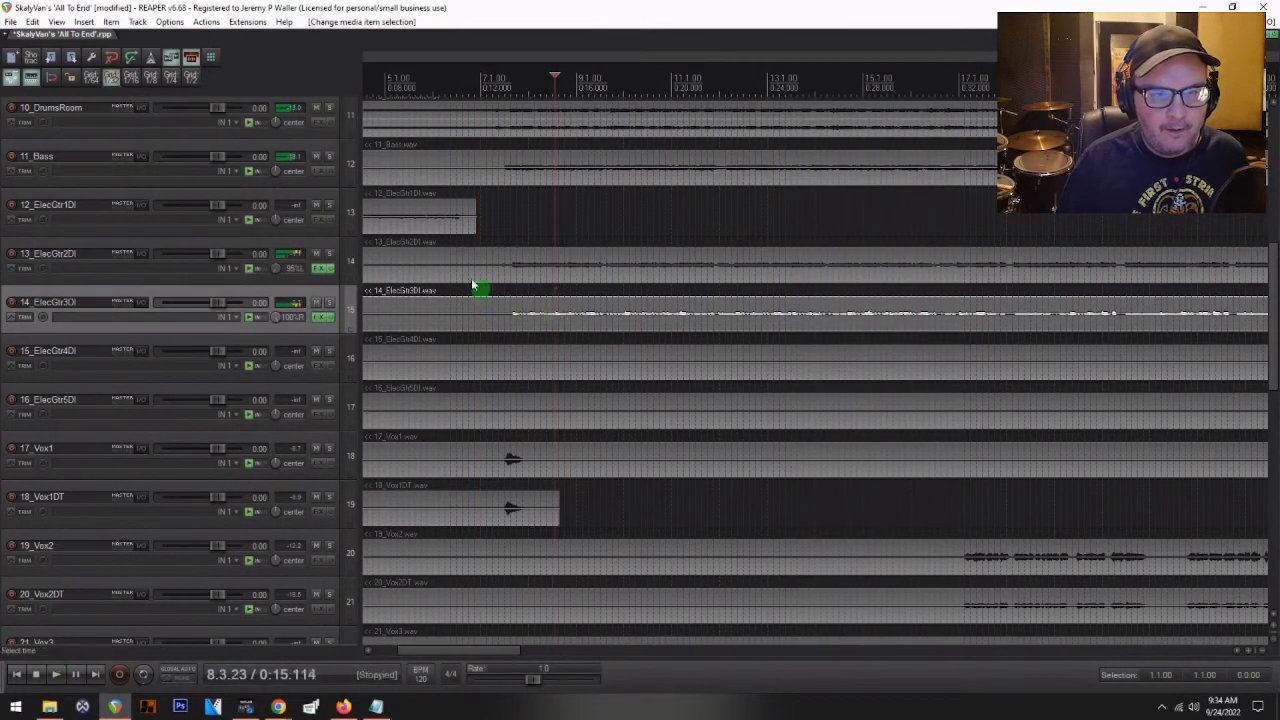
click(500, 232)
key(space)
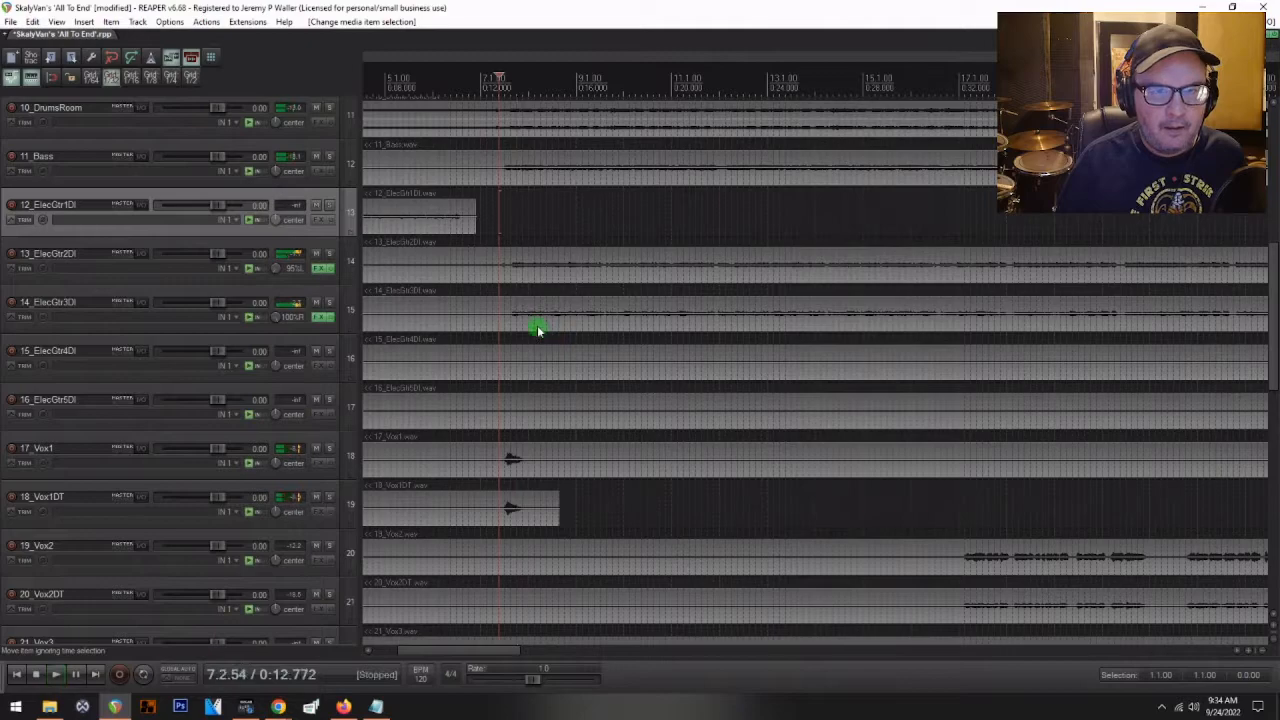
drag(534, 317, 526, 327)
click(531, 326)
key(space)
key(space)
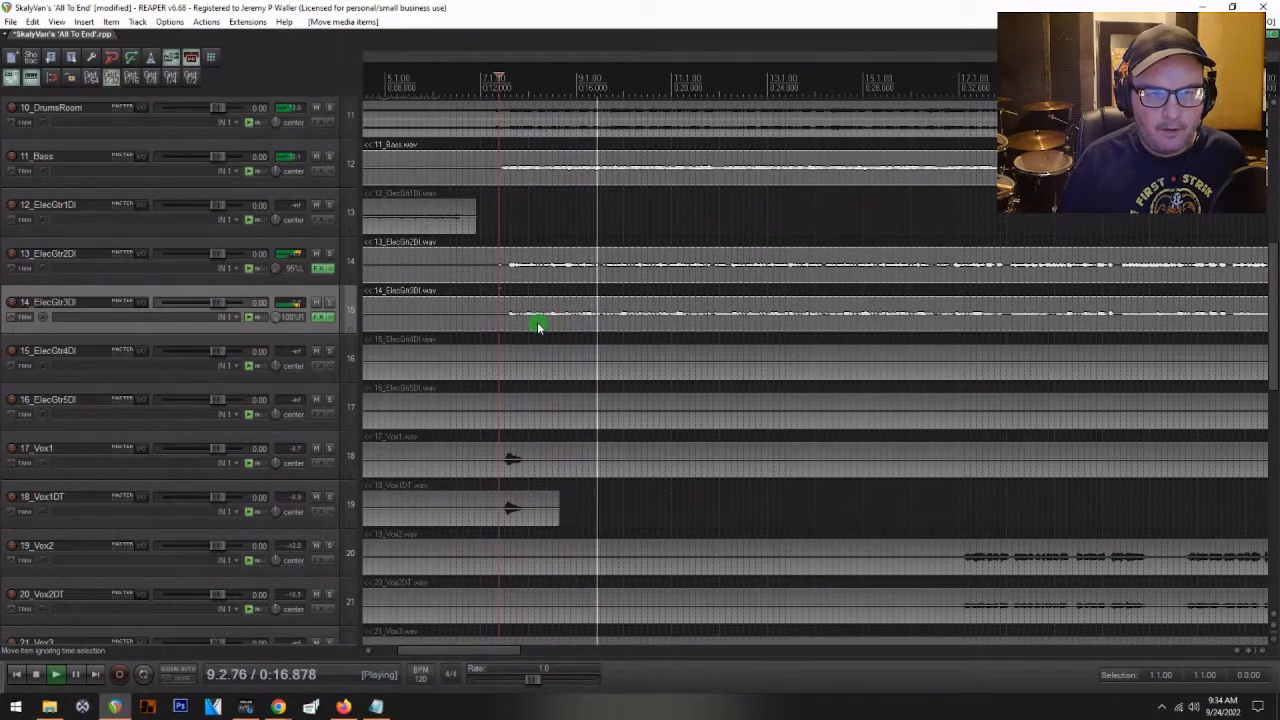
- Move the 12_ElecGtr1DI item later to start level with the two guitar items below, and play from its start
scroll(540, 327, down, 3)
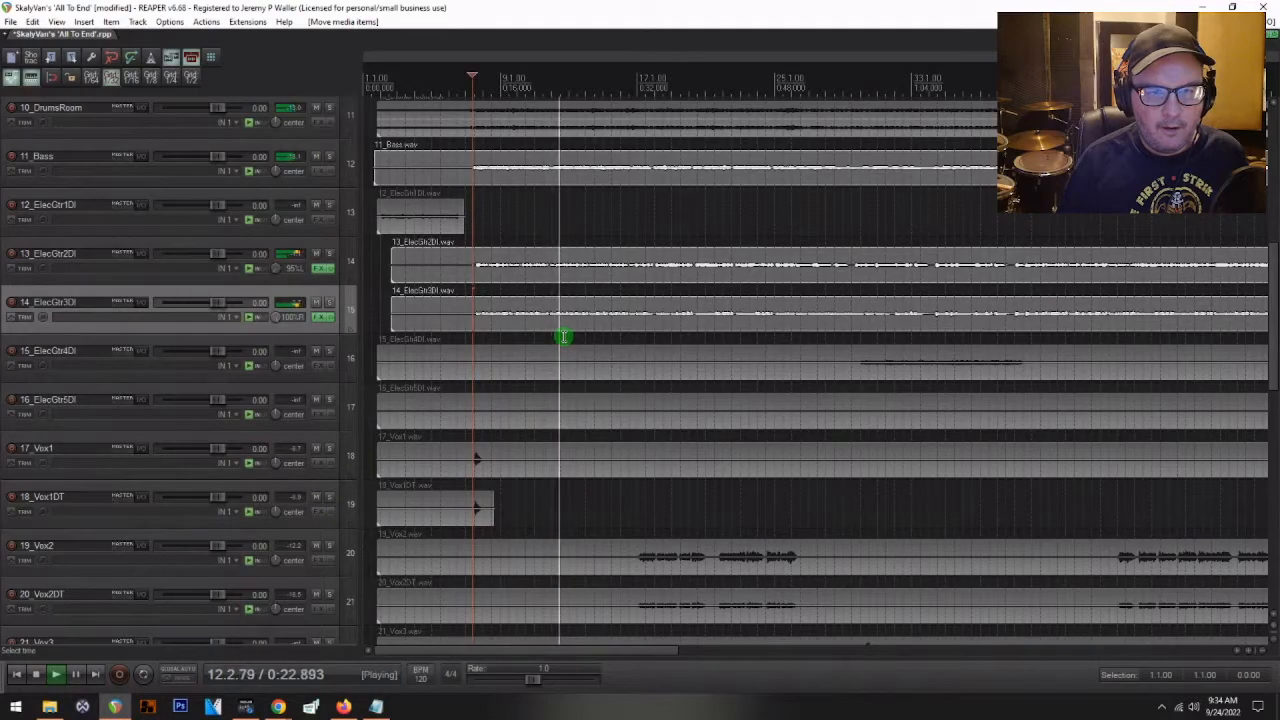
mouse_move(406, 216)
mouse_down()
mouse_move(432, 220)
mouse_move(429, 209)
mouse_up()
key(space)
click(394, 230)
key(space)
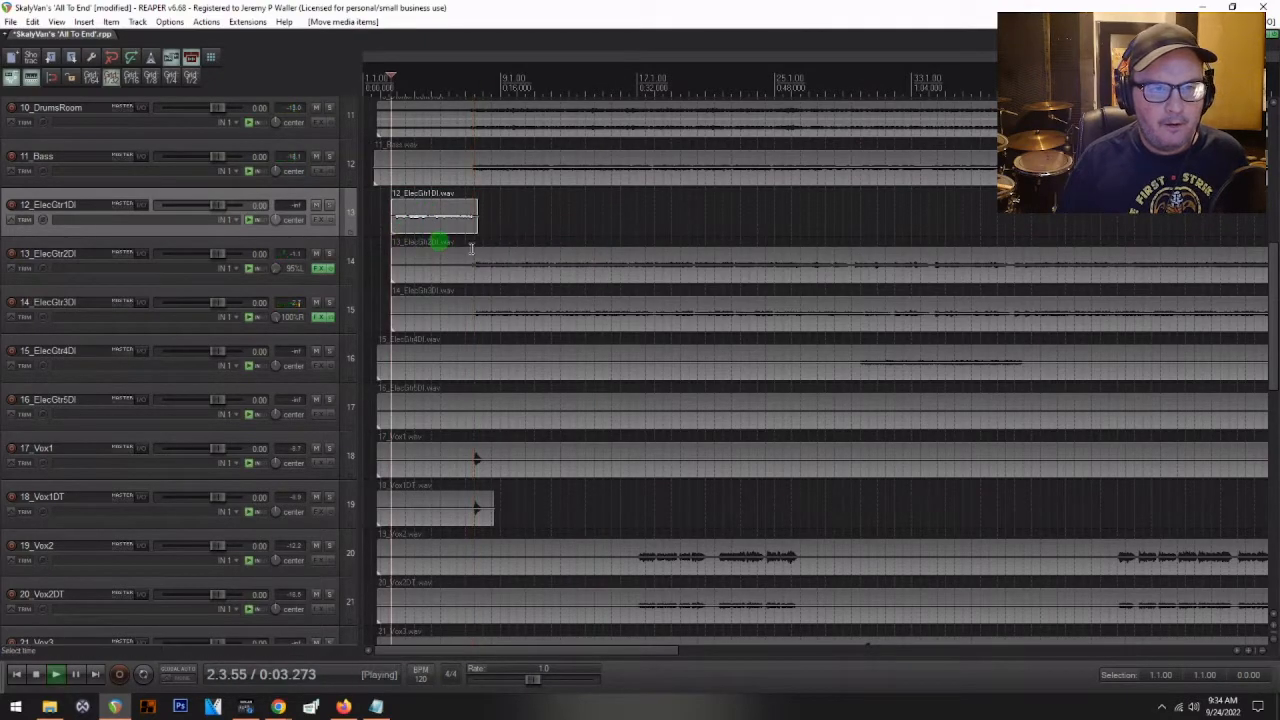
- Add the Toneforge - Menace VST to the 12_ElecGtr1DI track and close its effects window
click(320, 222)
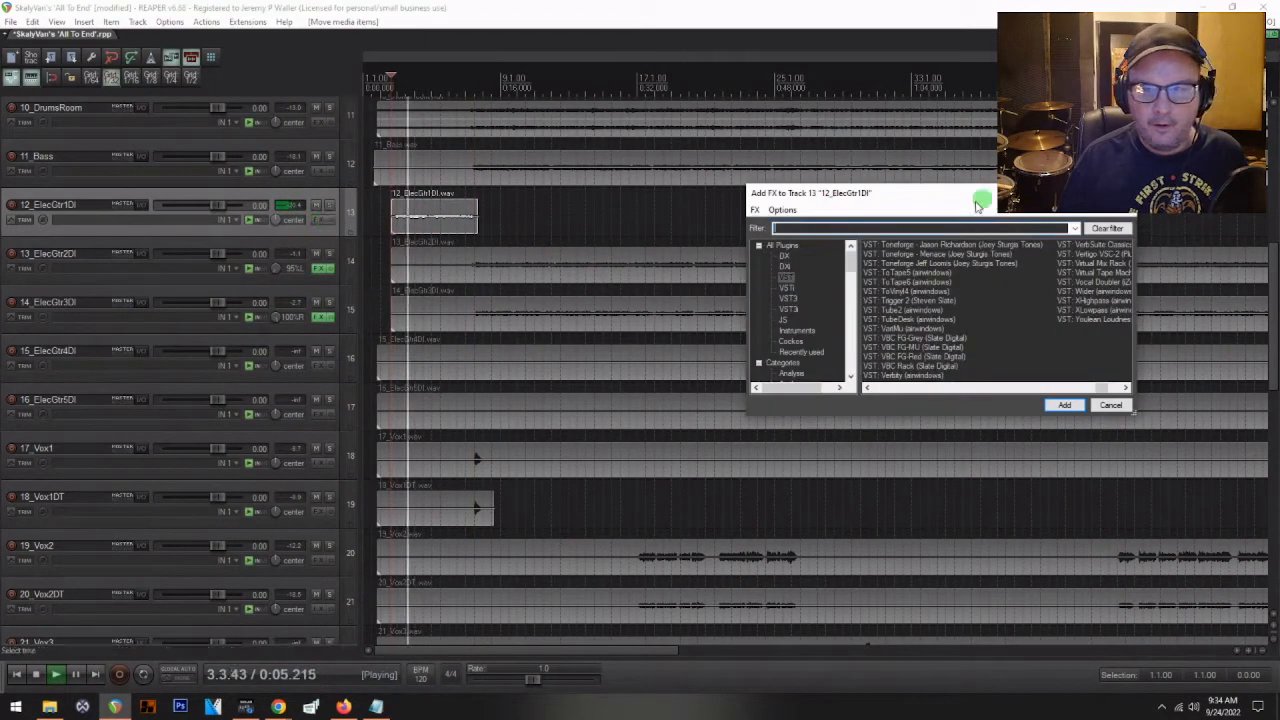
double_click(965, 254)
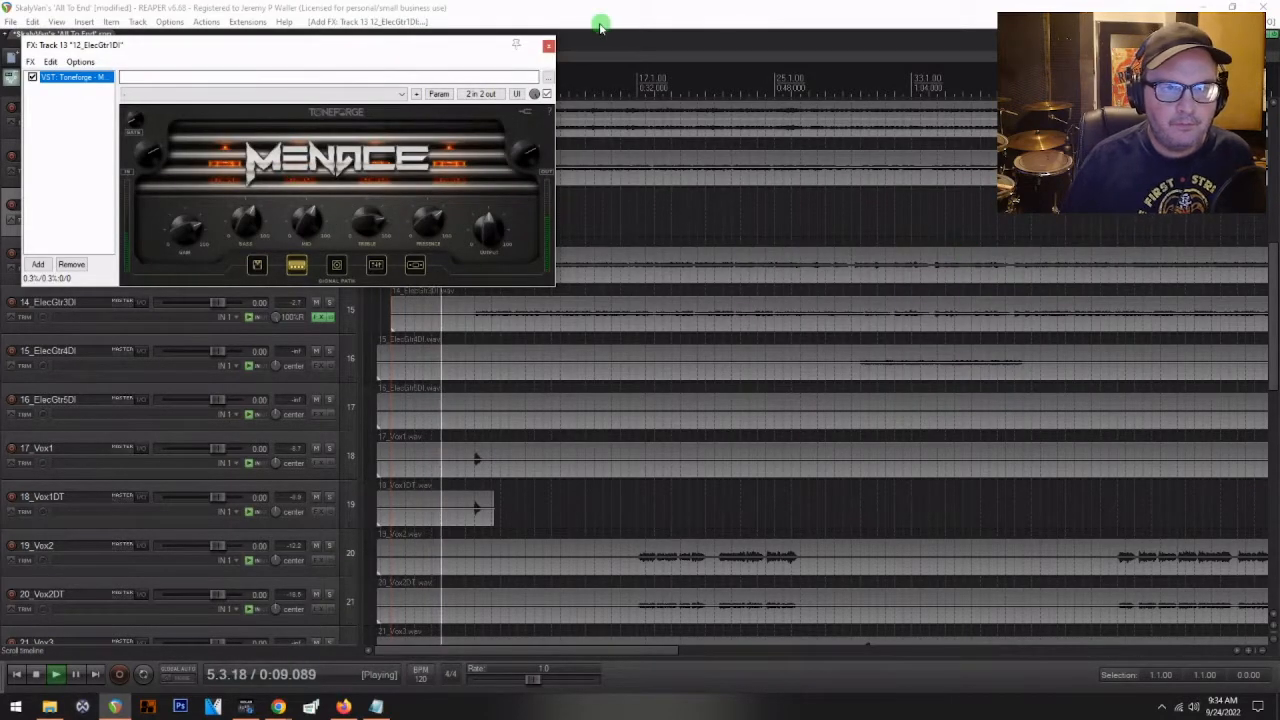
click(548, 46)
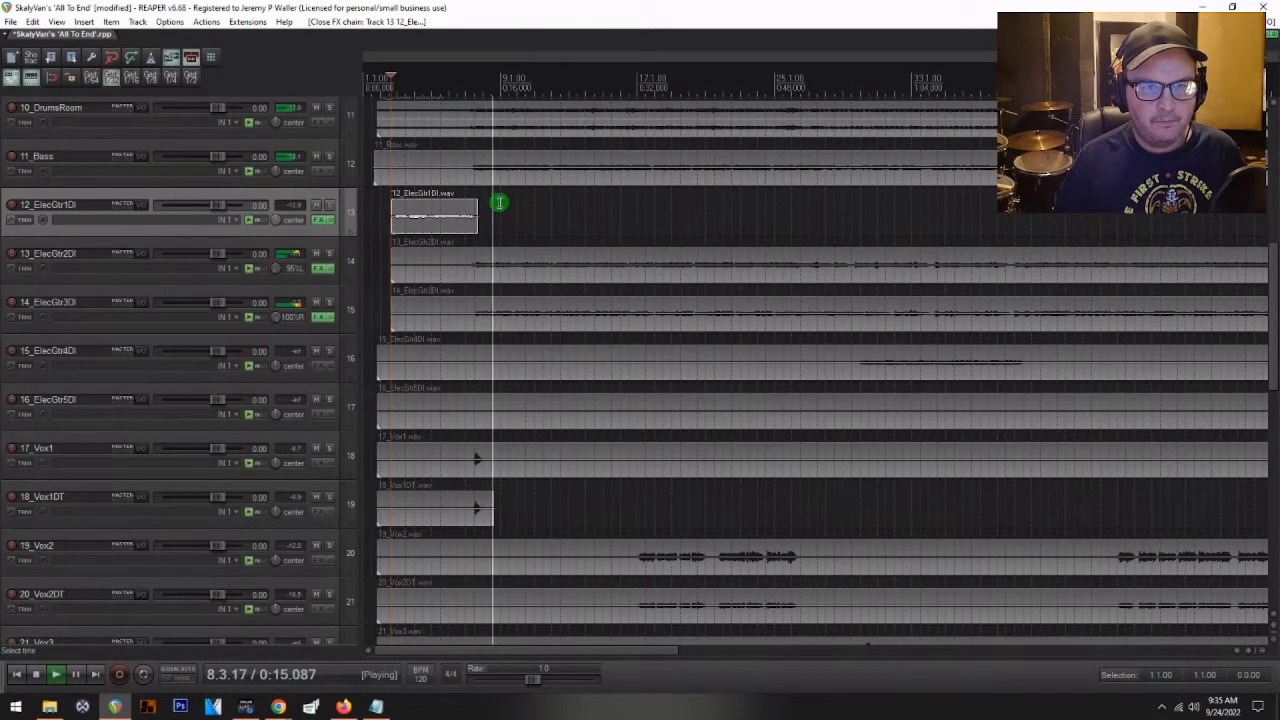
- Group tracks 12_ElecGtr1DI through 14_ElecGtr3DI in a folder named G1 and stop playback
scroll(500, 200, down, 1)
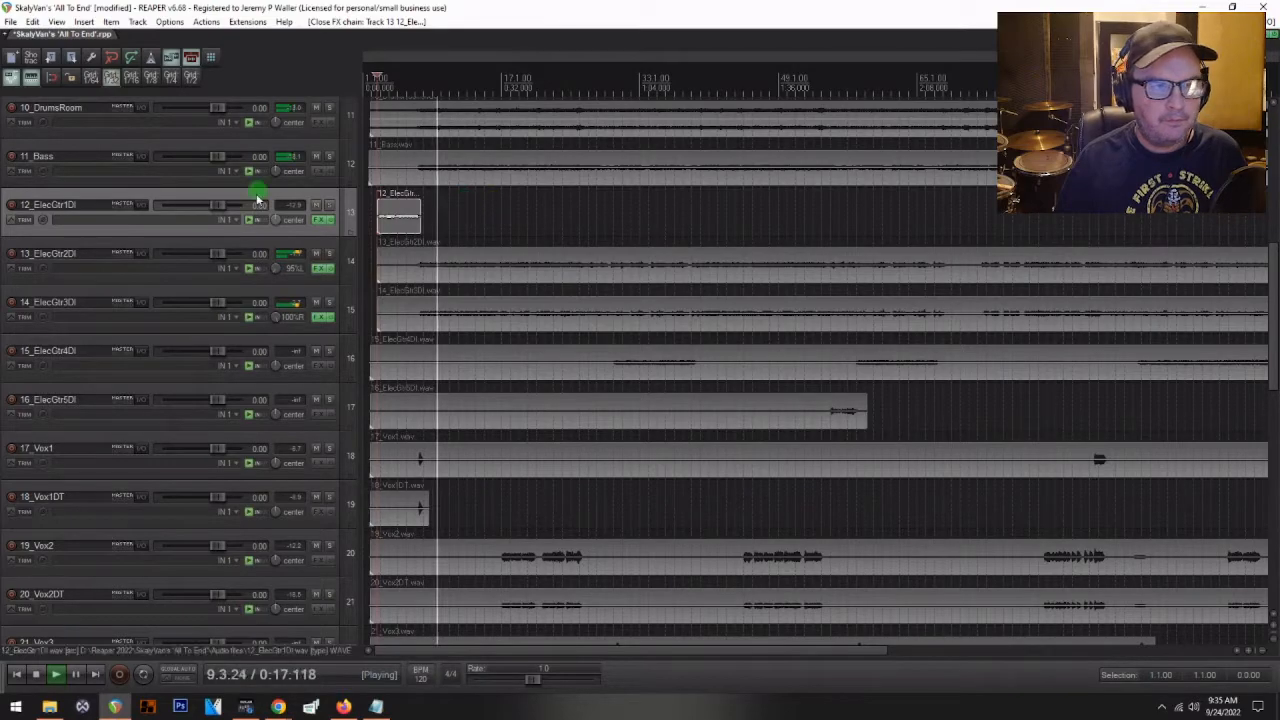
shift+click(75, 295)
key(ctrl+f)
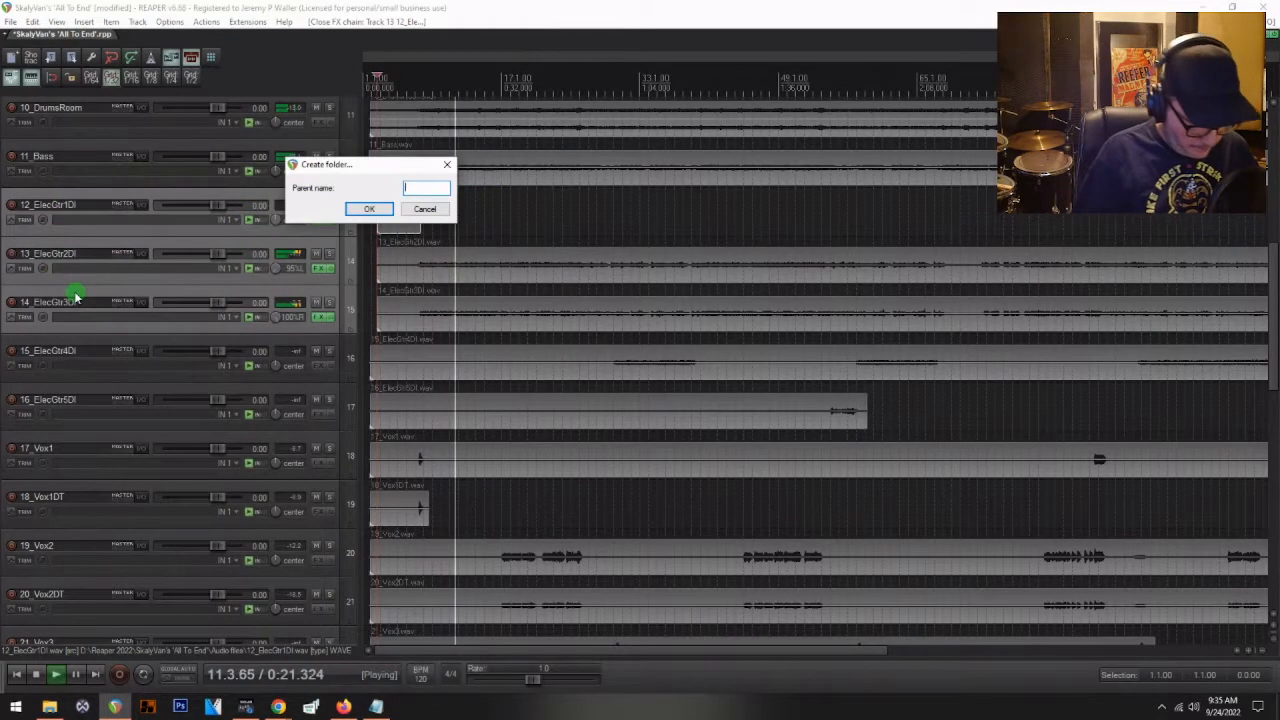
text(G1)
key(Return)
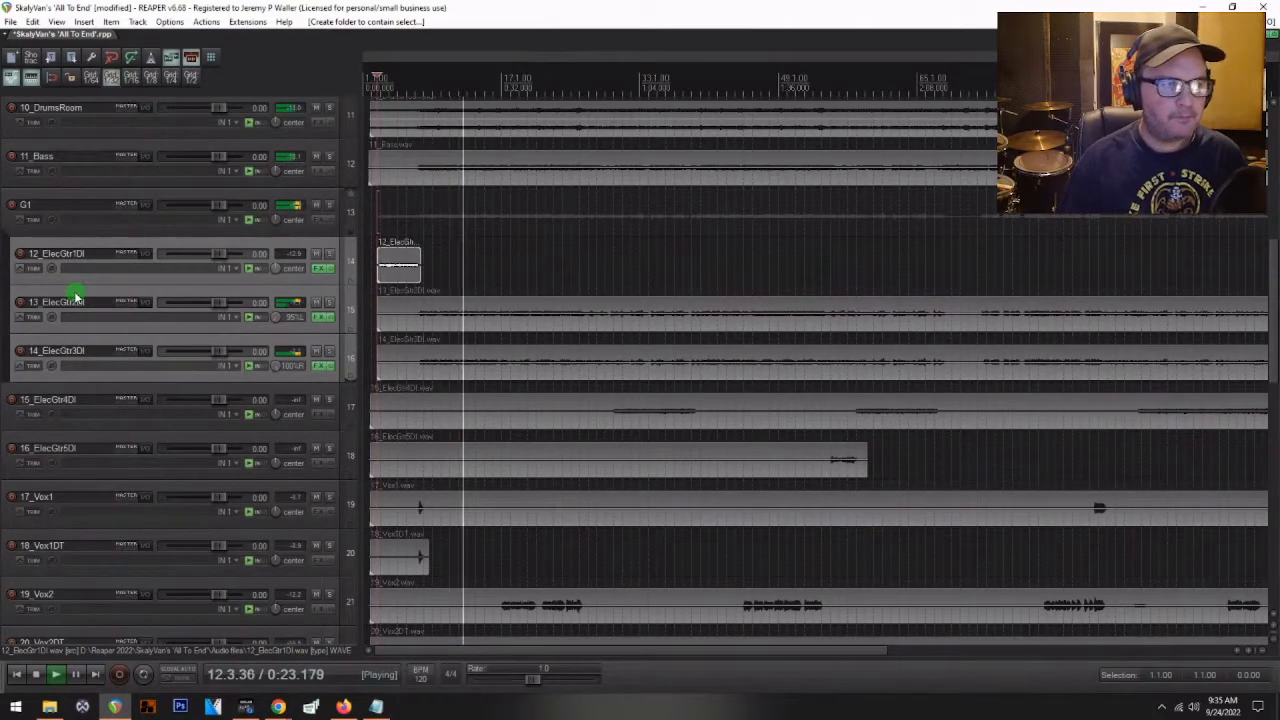
key(space)
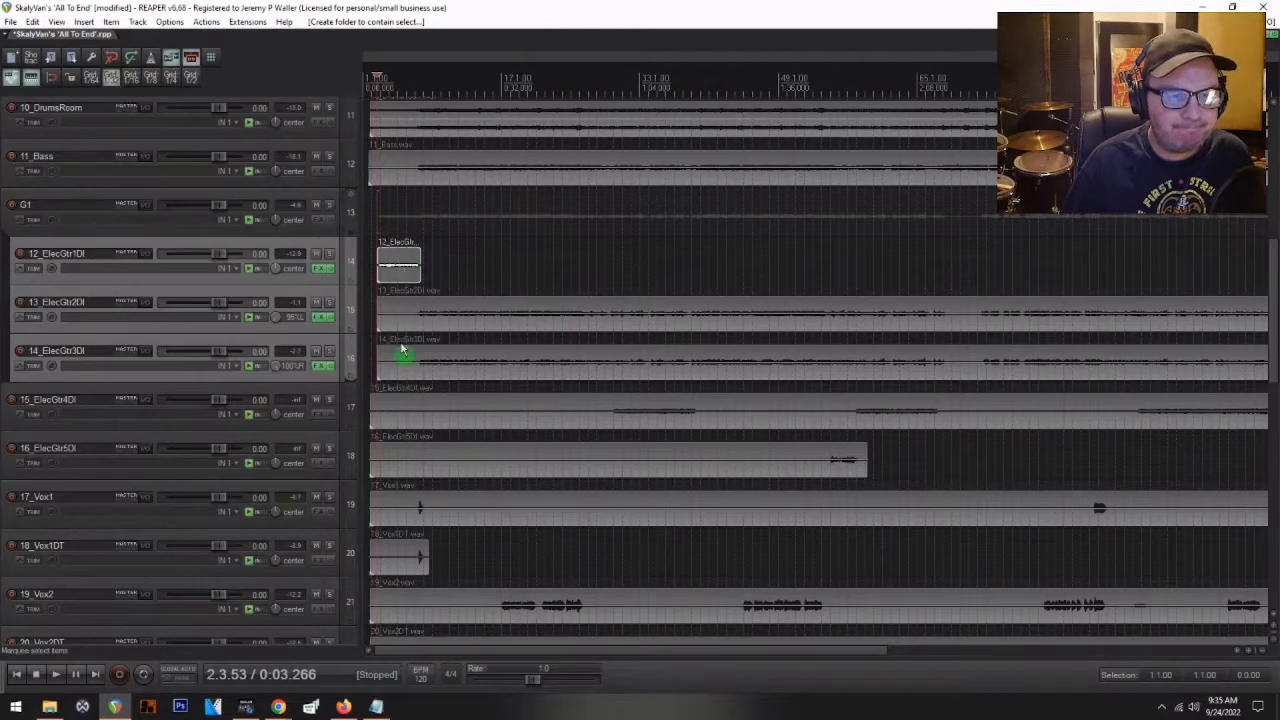
- Color the three guitar tracks in the G1 folder and their items bright red
drag(395, 374, 392, 362)
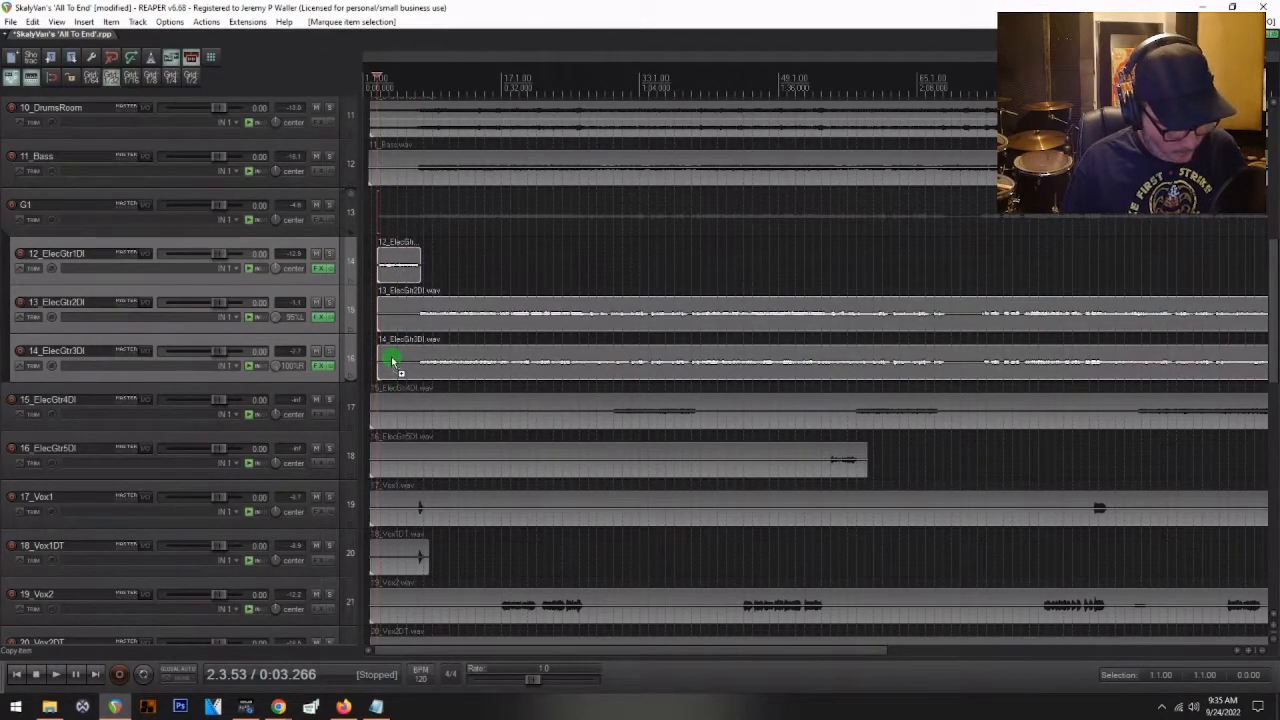
key(ctrl+shift+c)
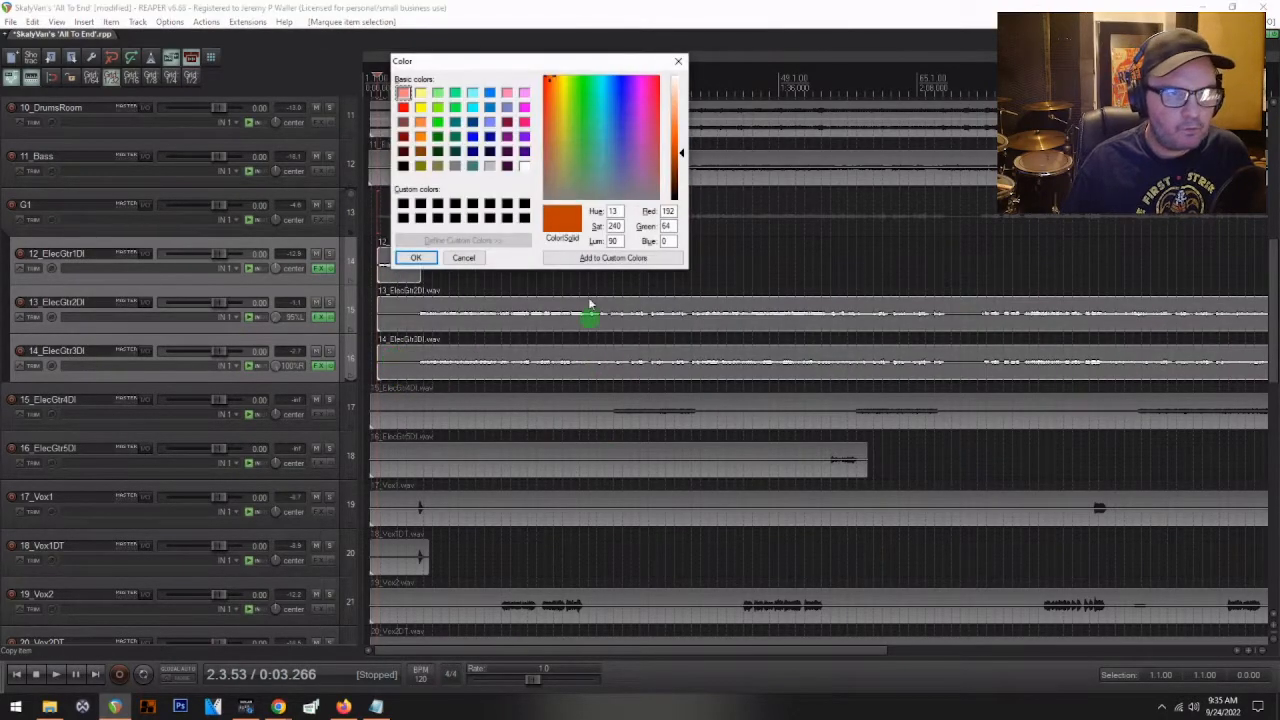
click(403, 107)
click(415, 258)
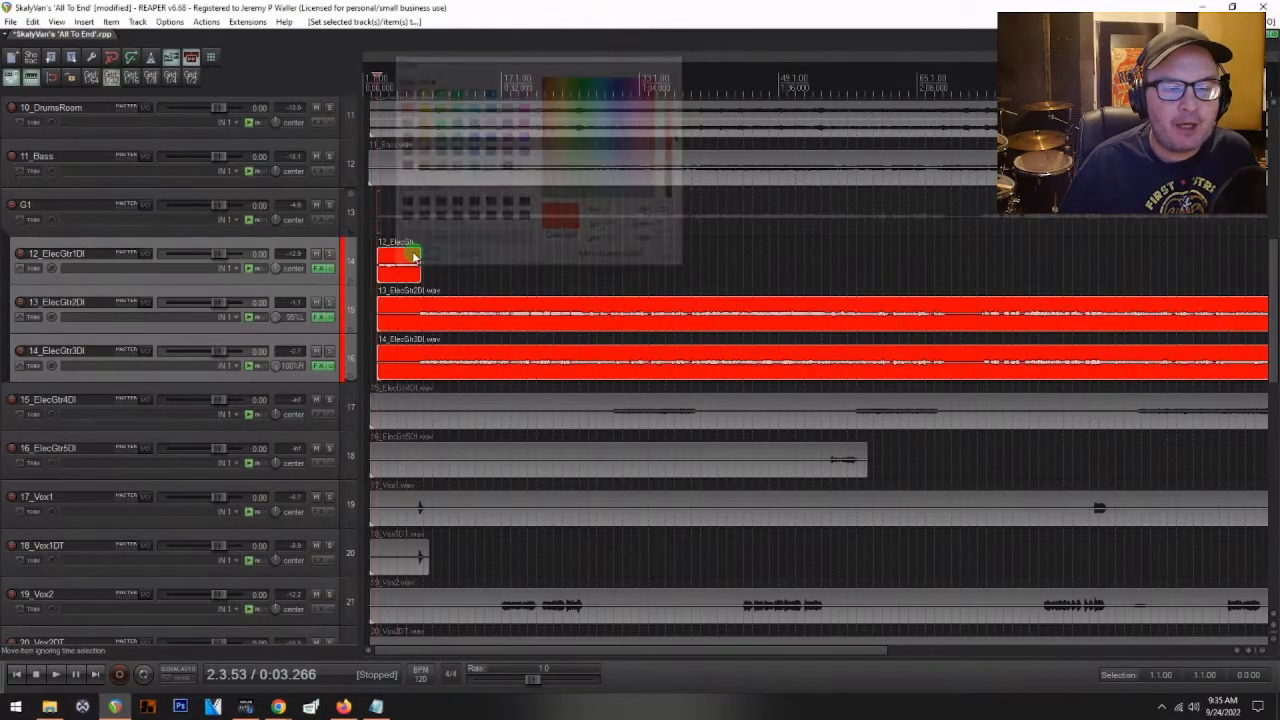
- In the mixer, lower the G1 folder to -6.30 dB and its three guitar tracks to -1.22 dB during playback
scroll(373, 228, up, 2)
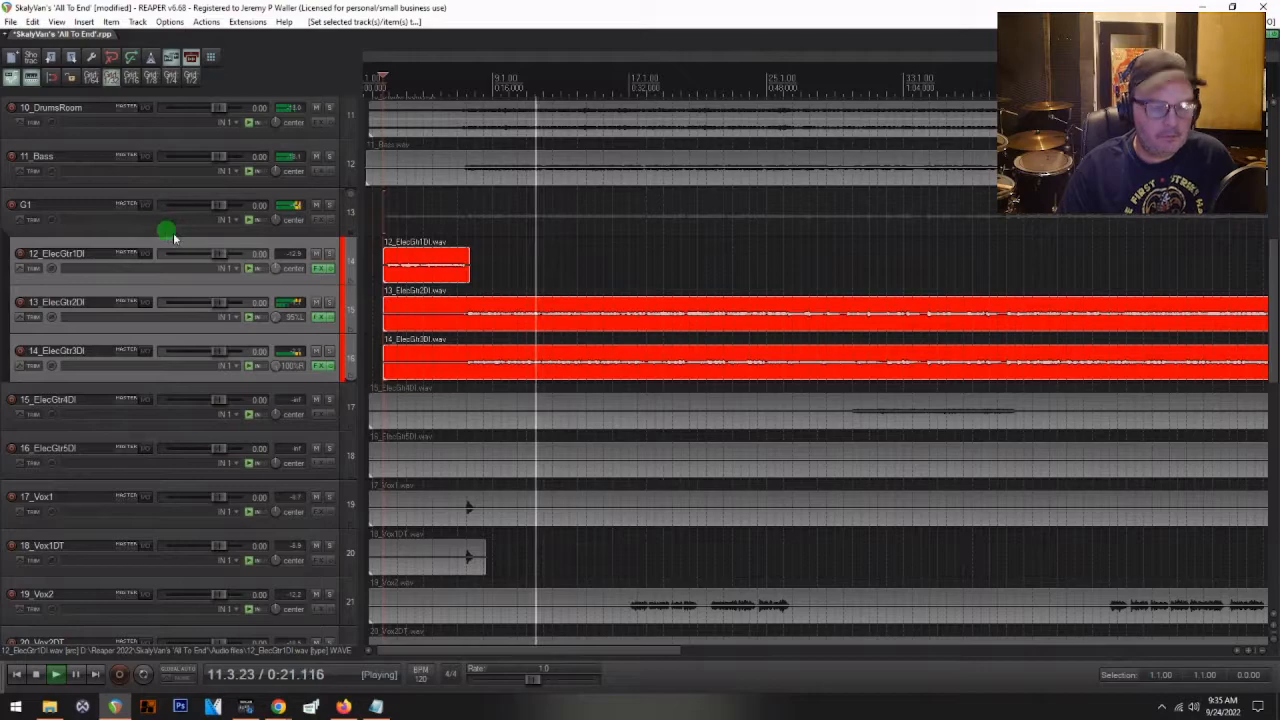
key(ctrl+m)
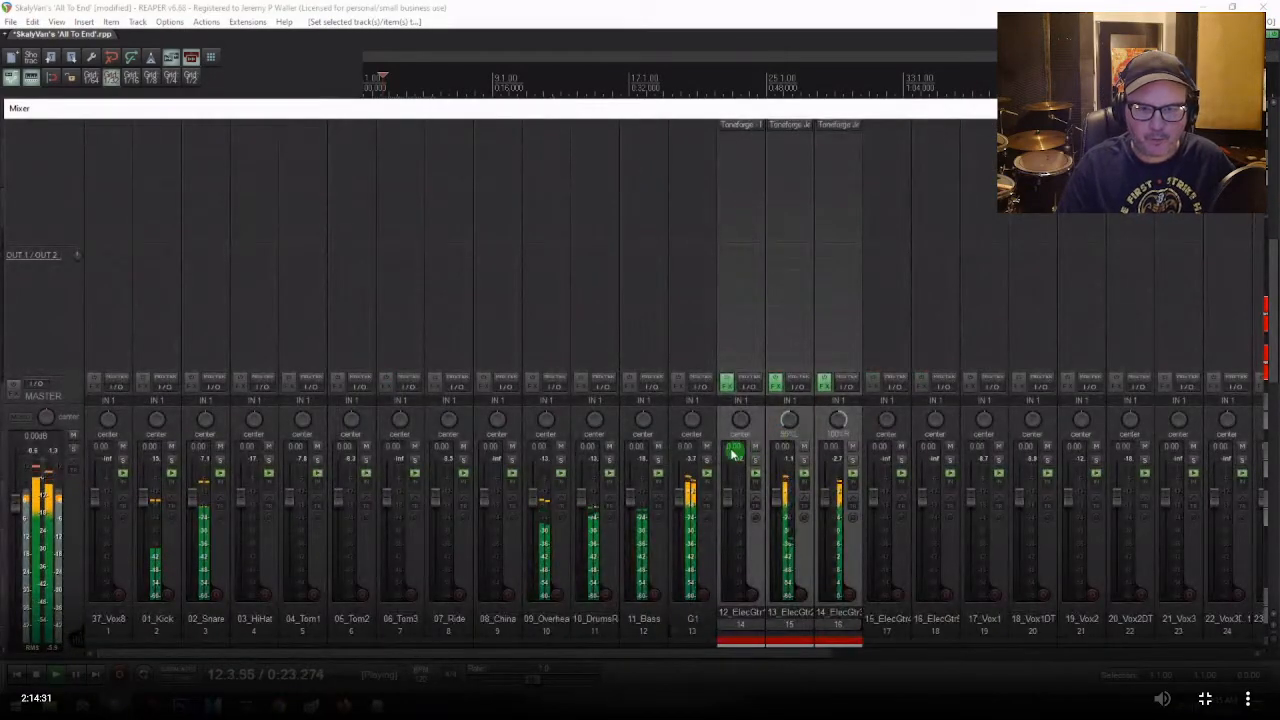
drag(680, 502, 683, 518)
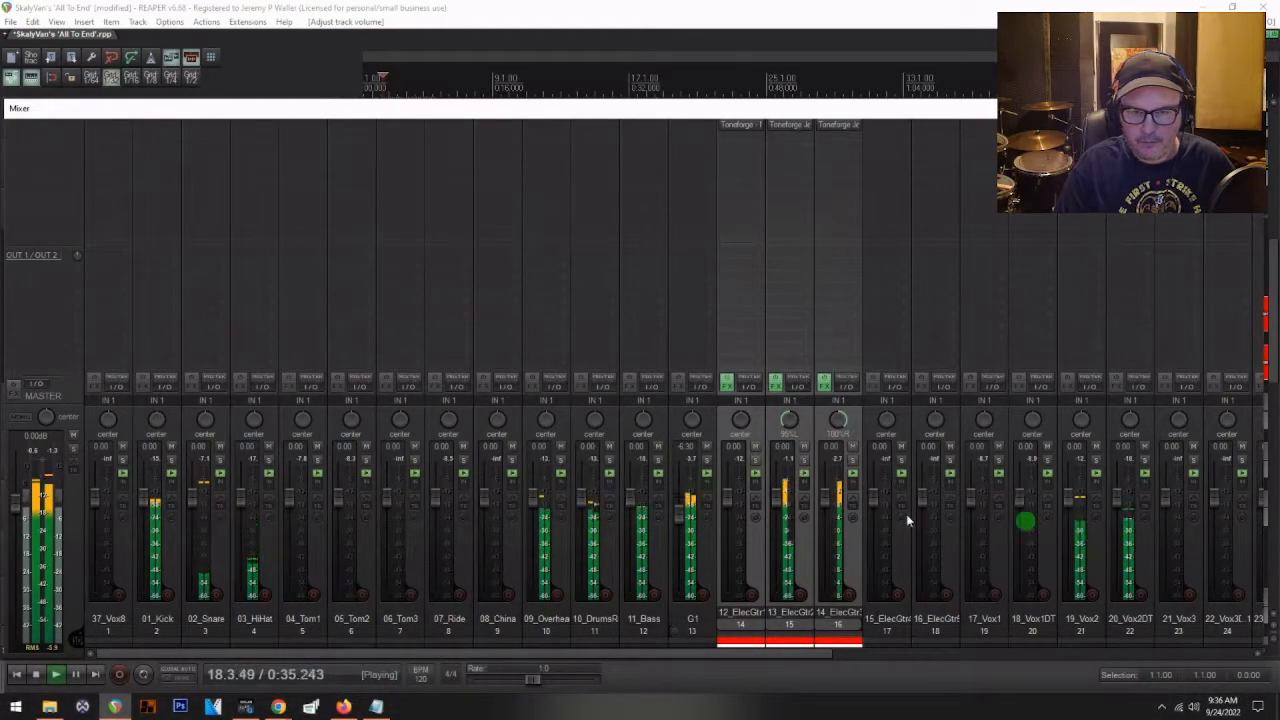
drag(786, 500, 787, 507)
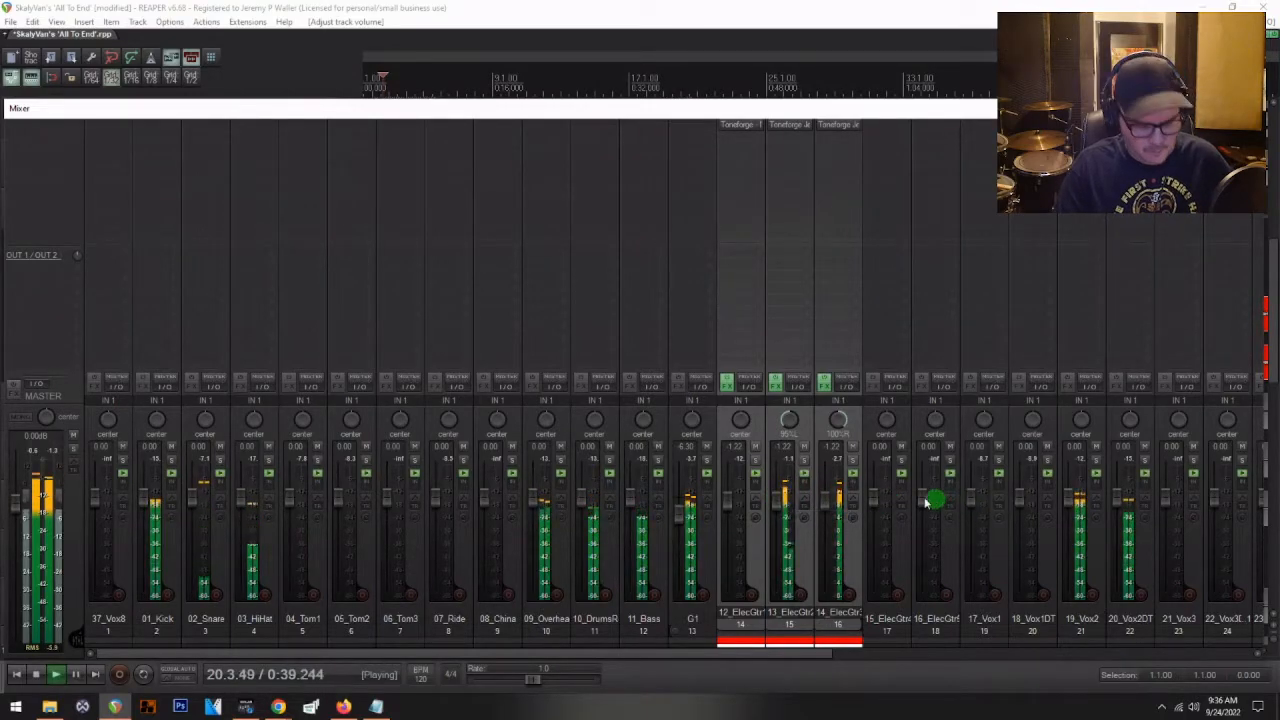
key(space)
key(ctrl+m)
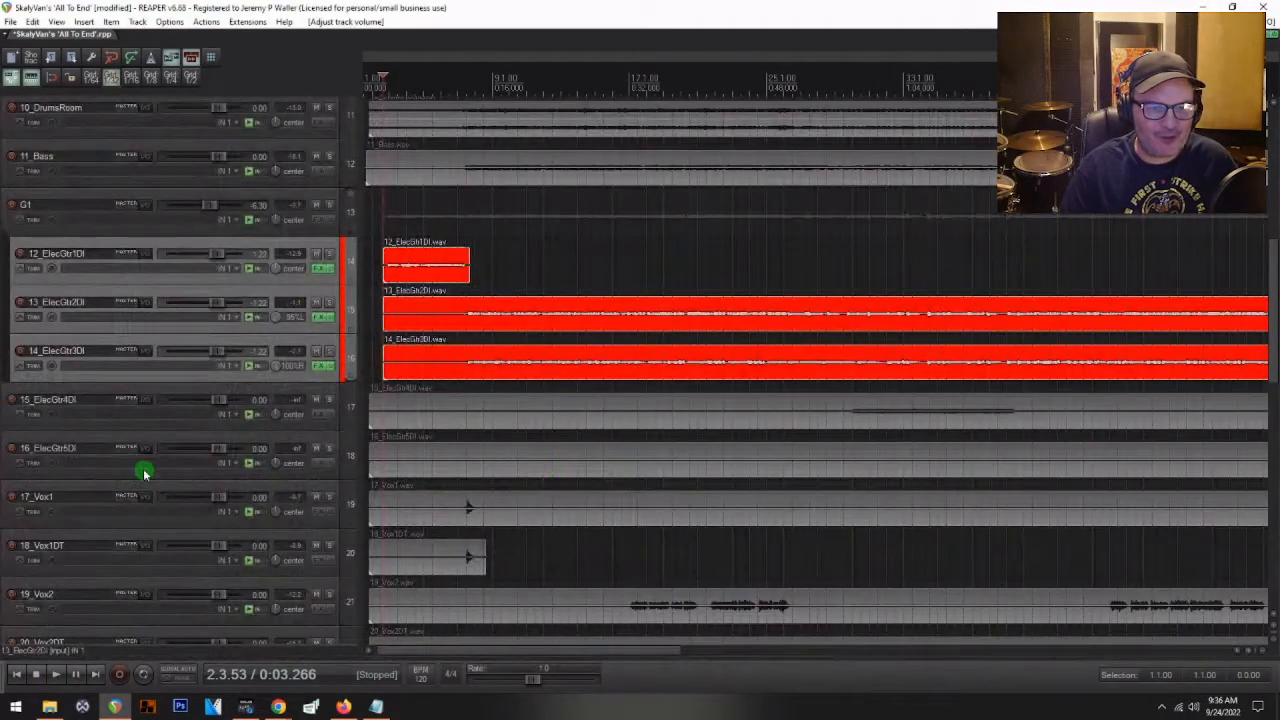
- Shift all items on tracks 15_ElecGtr4DI through 36_Vox7DT2 later to start level with the red guitar items
scroll(143, 473, down, 3)
scroll(143, 473, down, 1)
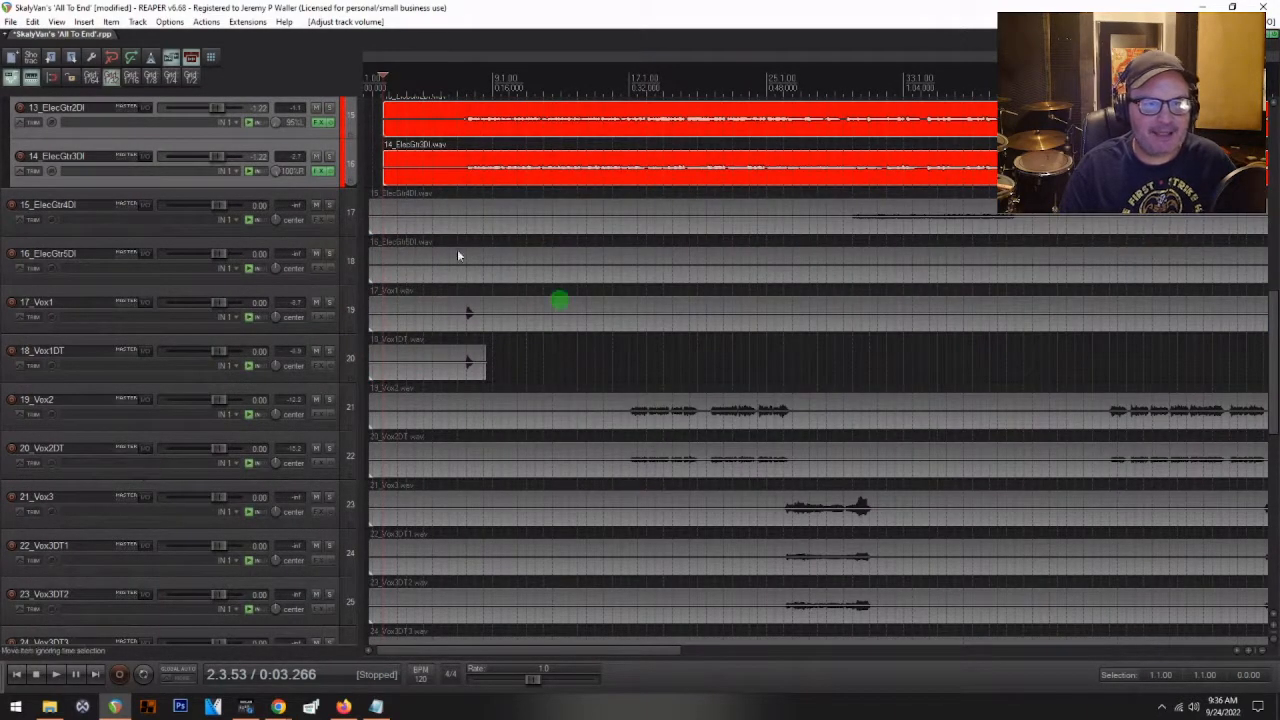
scroll(432, 199, down, 2)
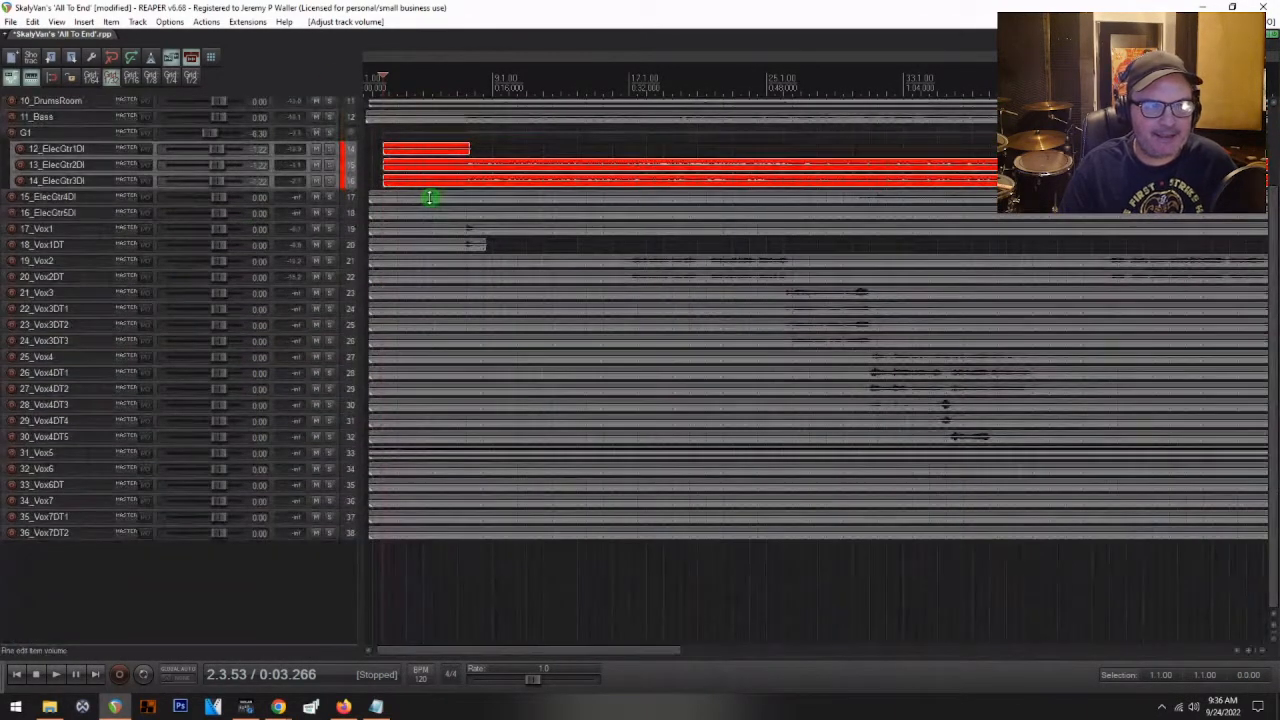
drag(417, 203, 381, 533)
mouse_move(393, 205)
mouse_down()
mouse_move(415, 215)
mouse_move(409, 203)
mouse_up()
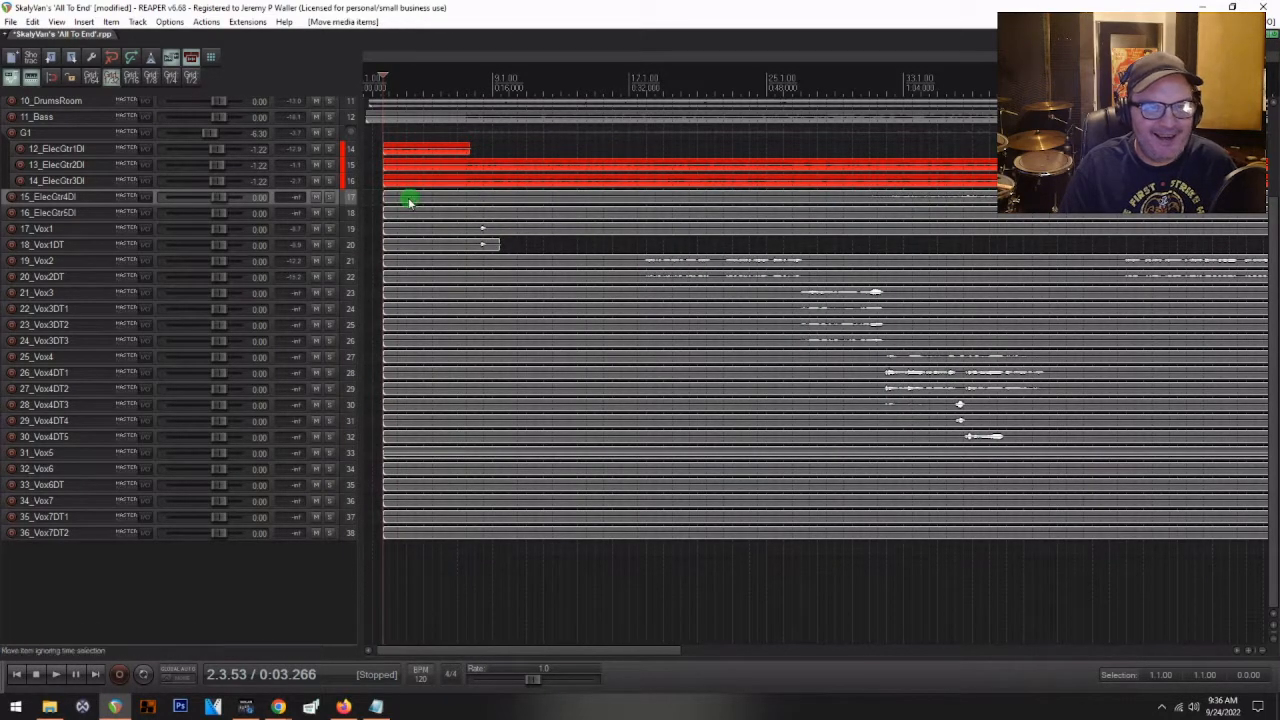
- Play from the first 19_Vox2 phrase to check the vocal timing, and look over the whole arrangement
click(647, 267)
key(space)
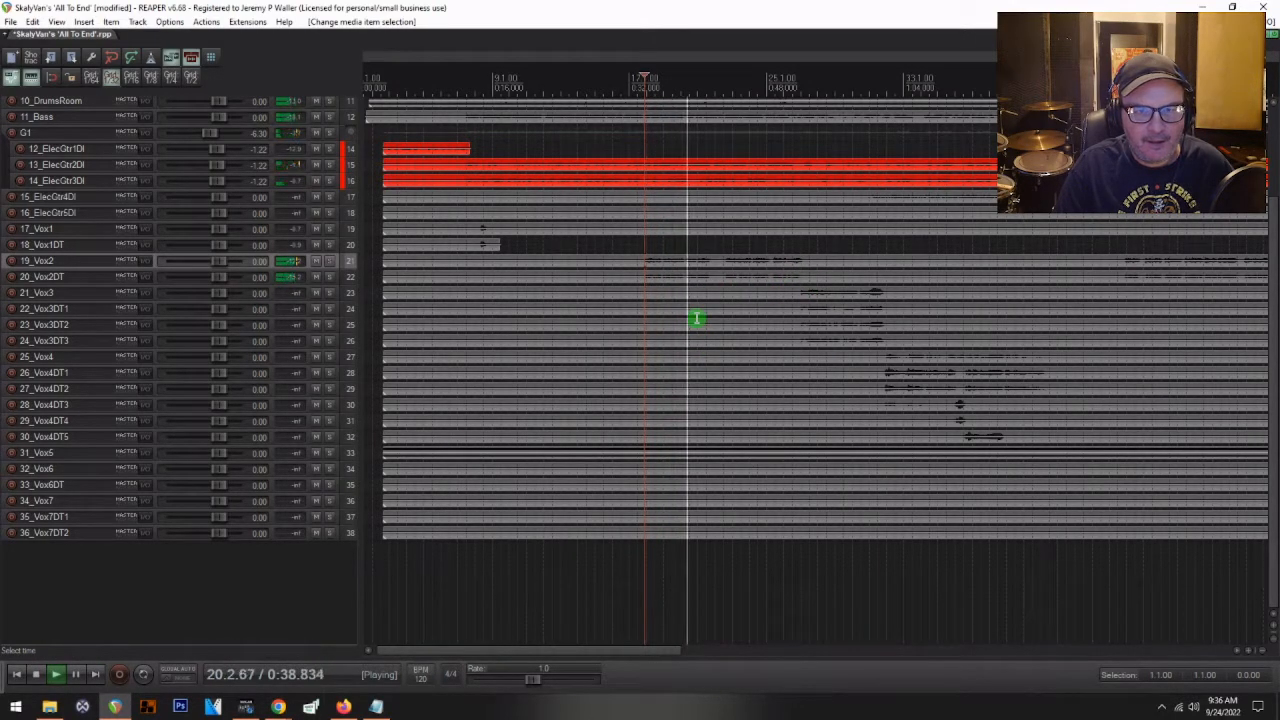
key(space)
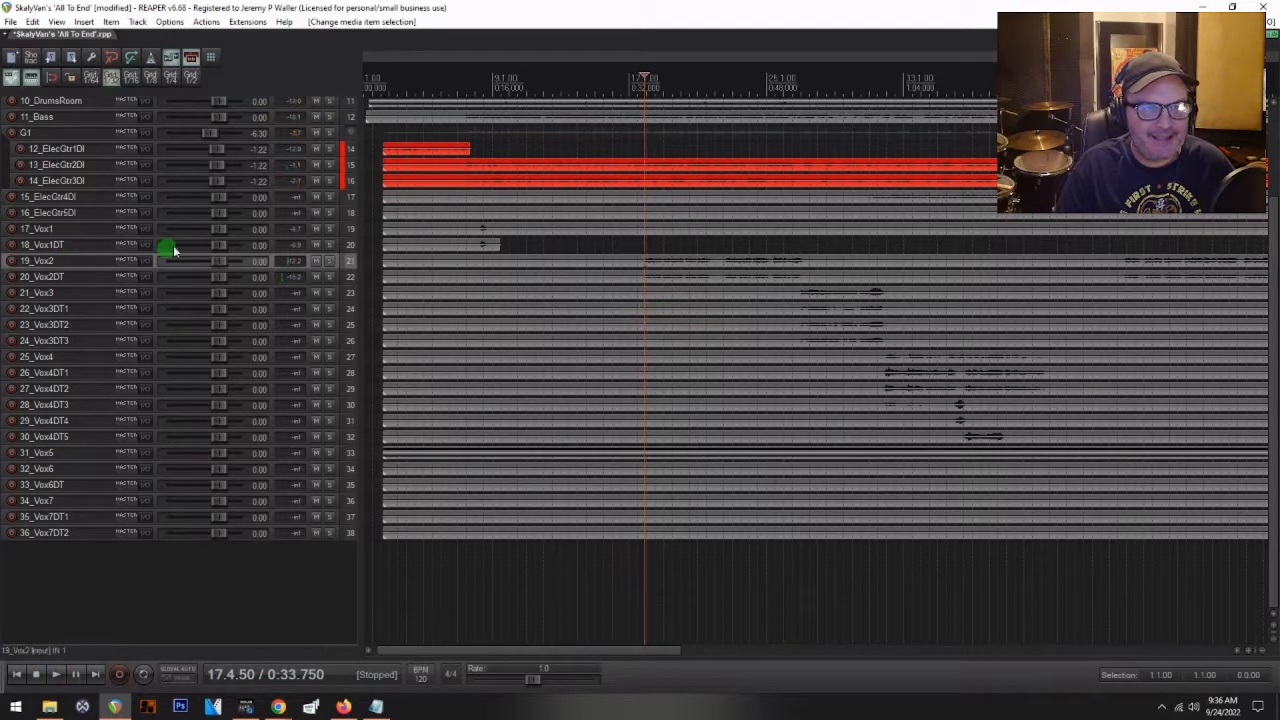
scroll(114, 237, up, 3)
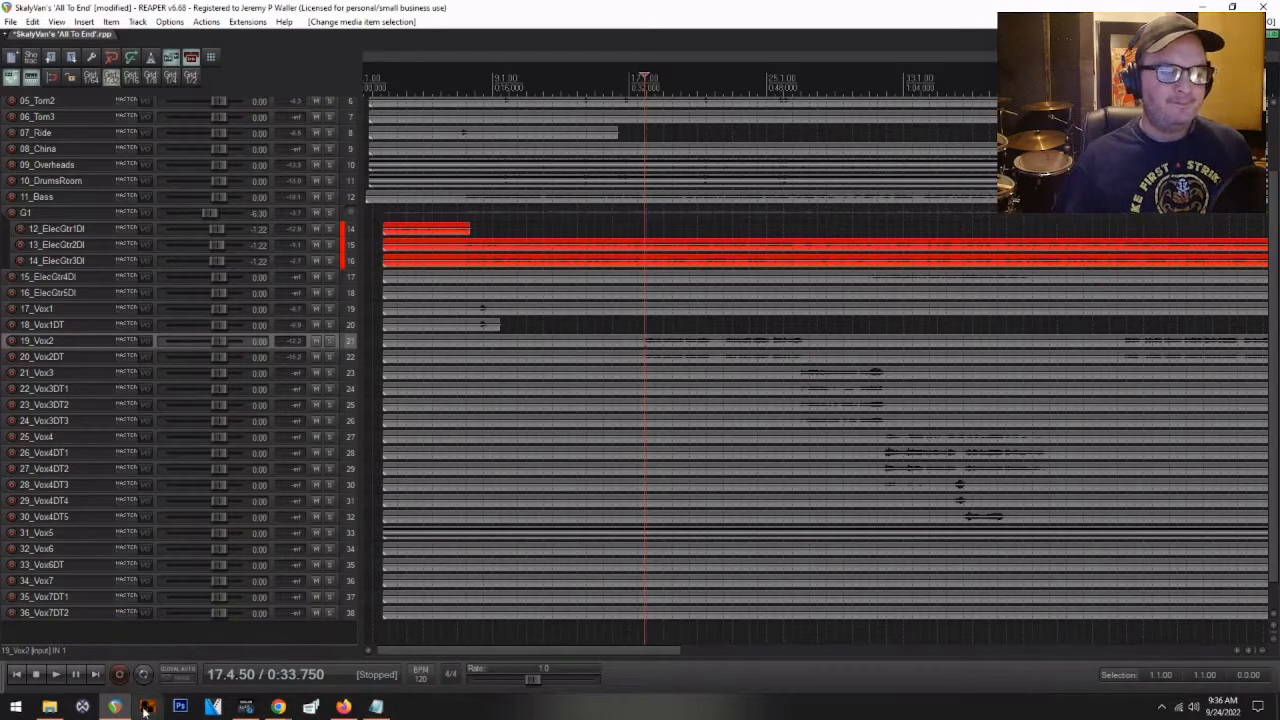
scroll(930, 198, down, 3)
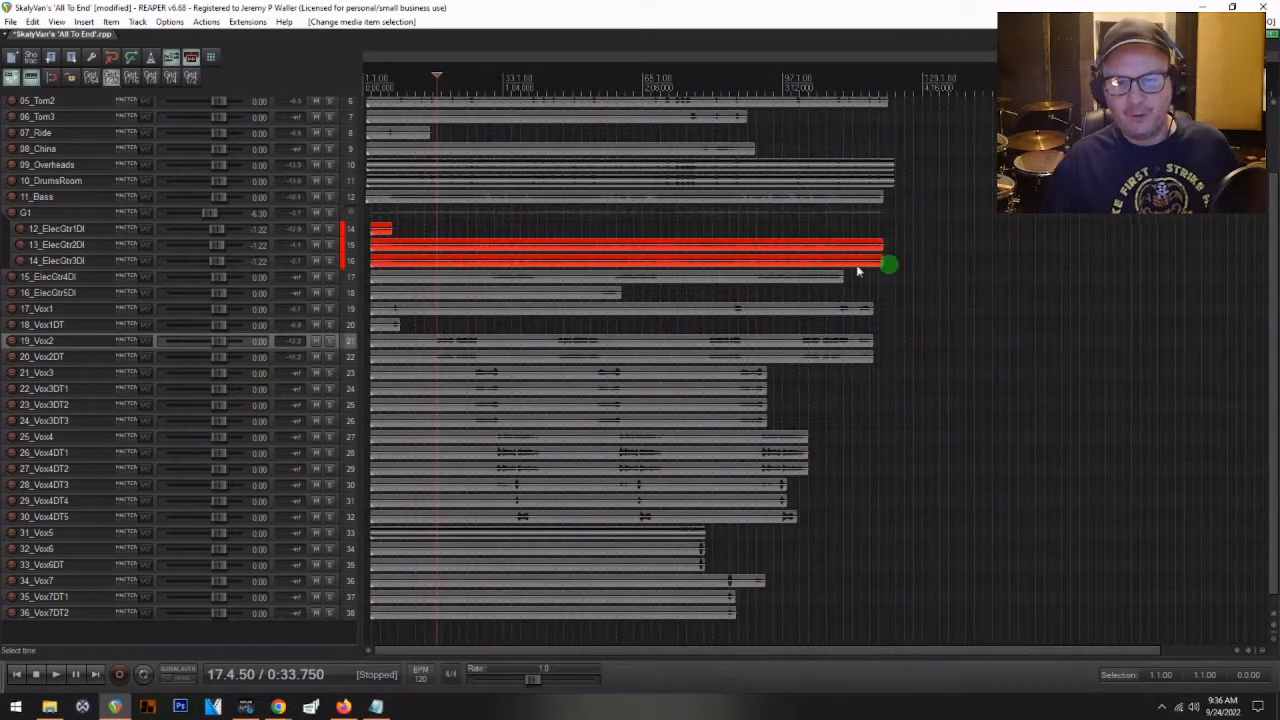
key(space)
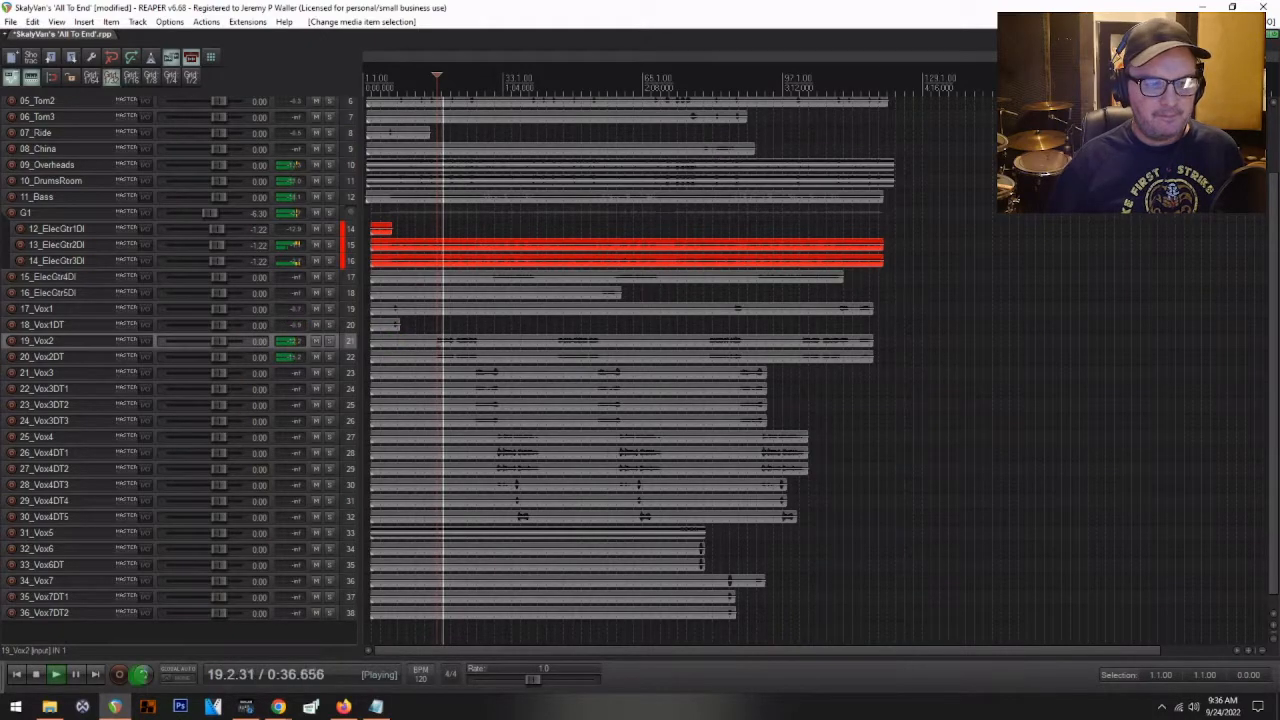
key(space)
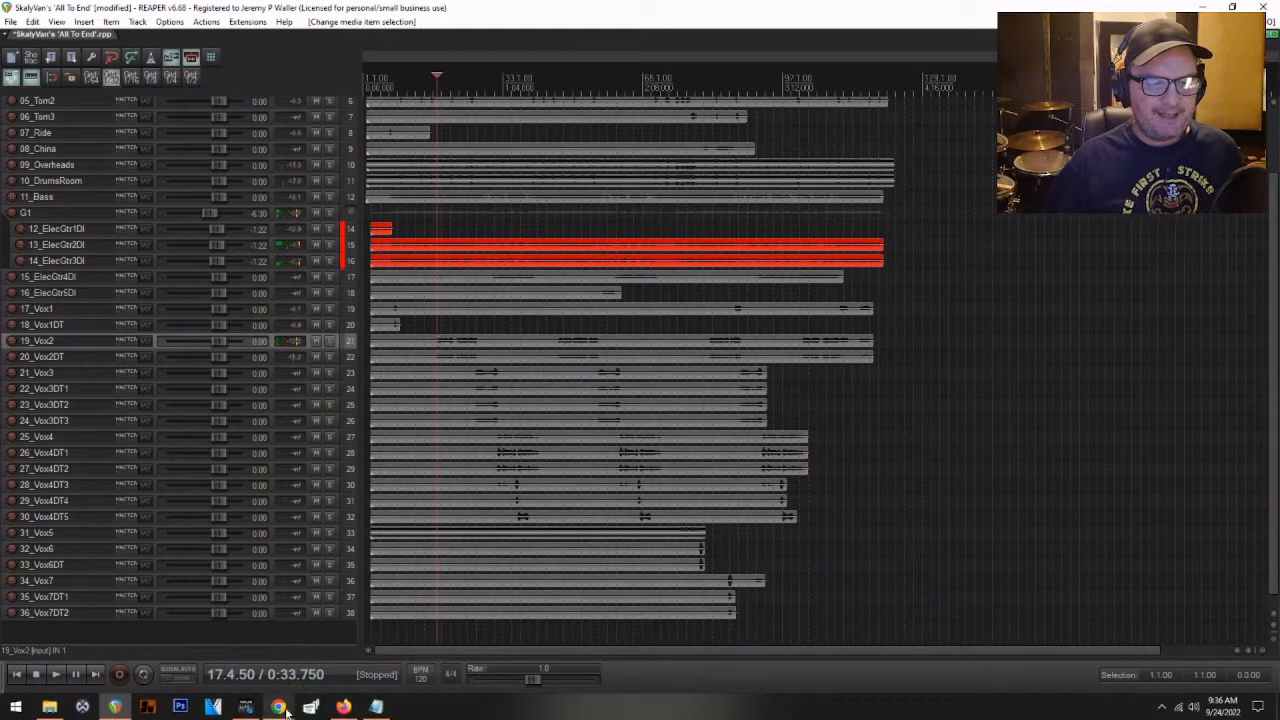
- Switch to Chrome and open the full MP3 preview of SkalyVan's 'All To End' as a timing reference
mouse_move(280, 706)
click(245, 670)
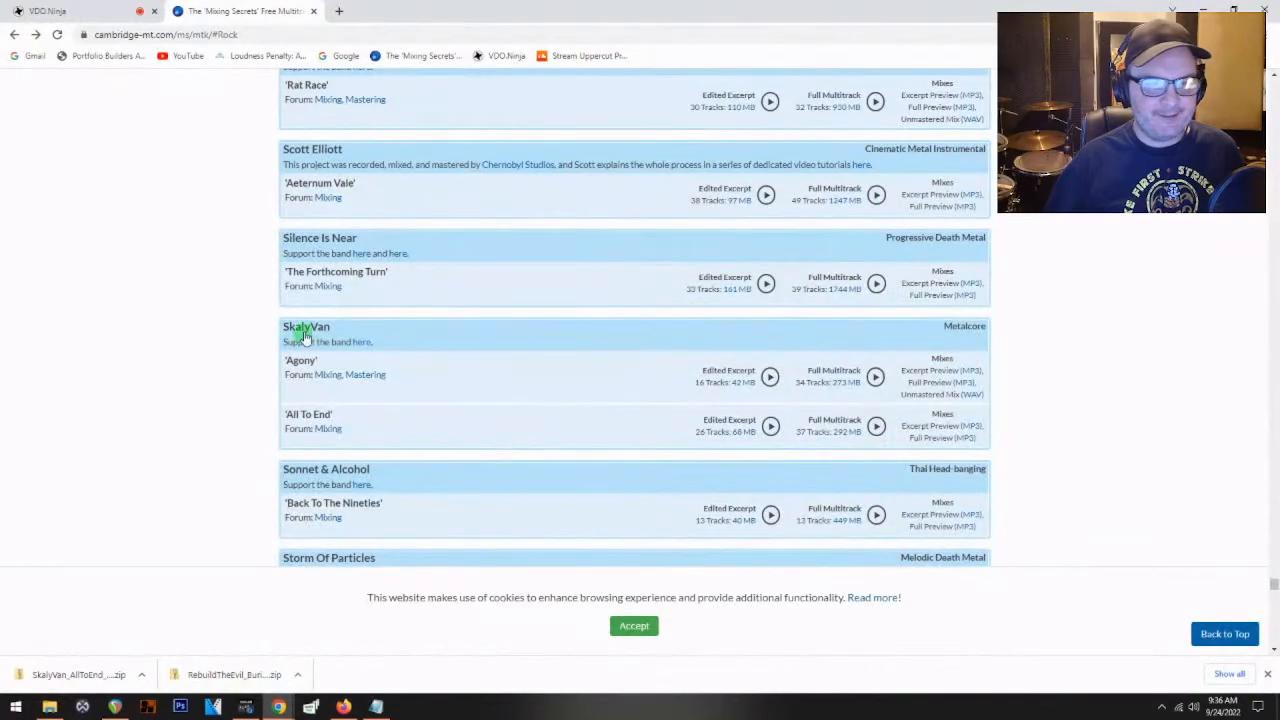
click(975, 438)
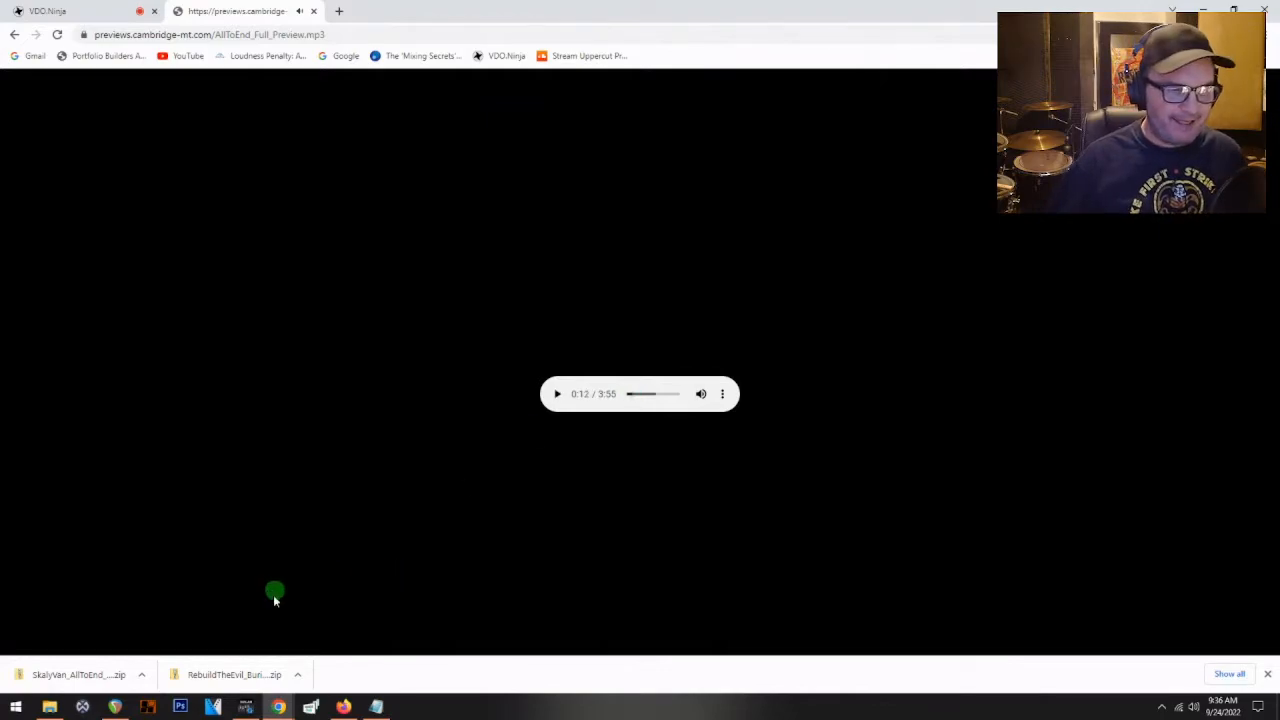
- Switch to REAPER and play the passage around the 18_Vox1DT phrase to compare its timing with the preview
click(125, 706)
drag(420, 492, 392, 333)
key(space)
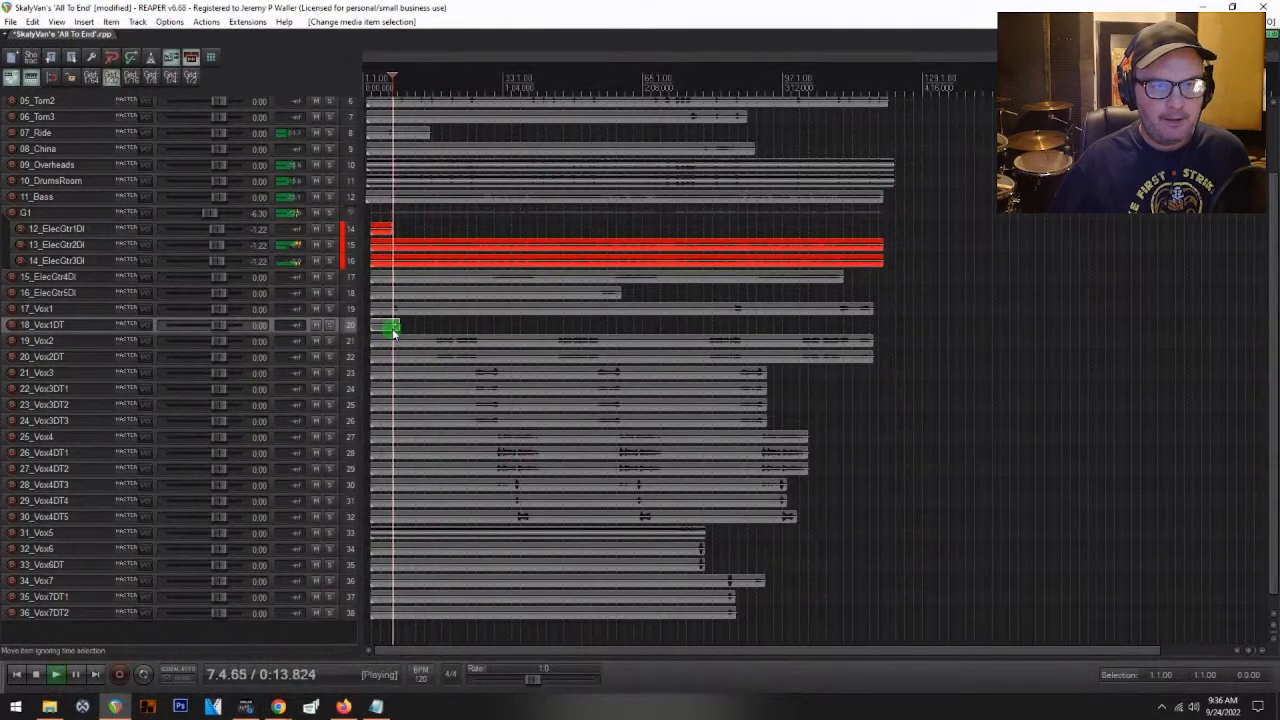
key(space)
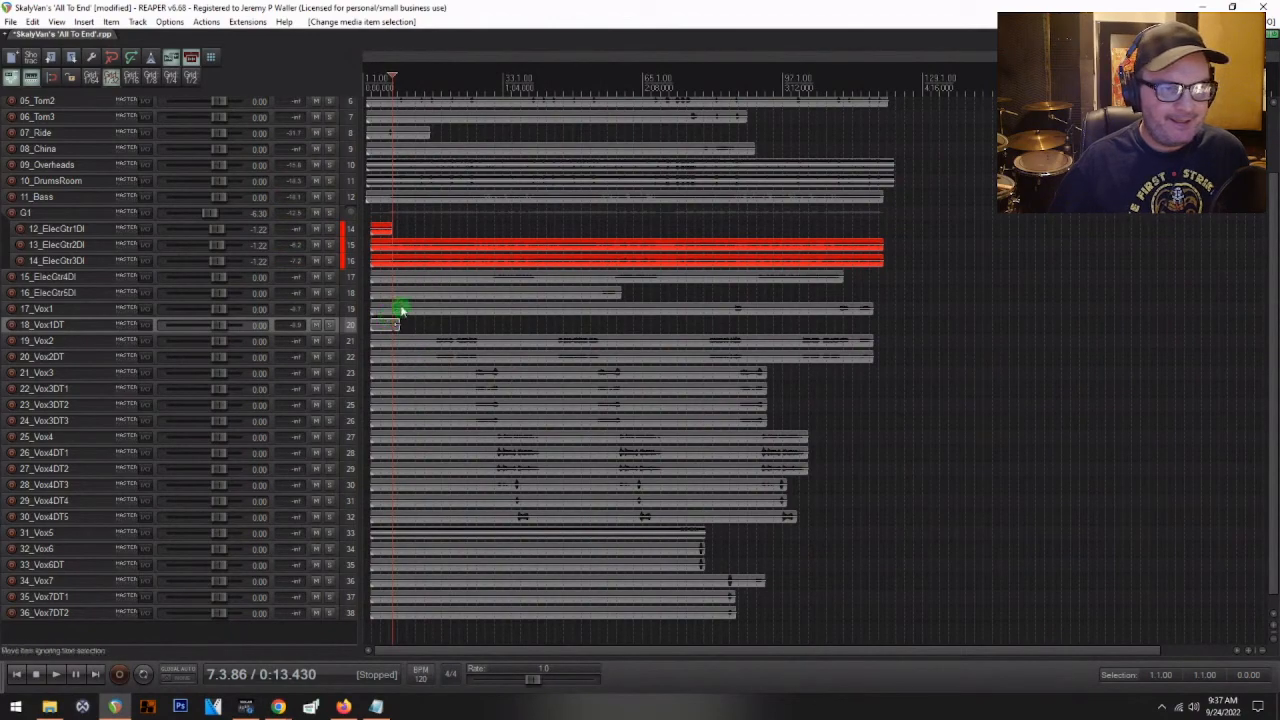
- Shift all vocal items on tracks 17_Vox1 through 36_Vox7DT2 slightly earlier and play the opening vocal phrase
drag(400, 310, 385, 640)
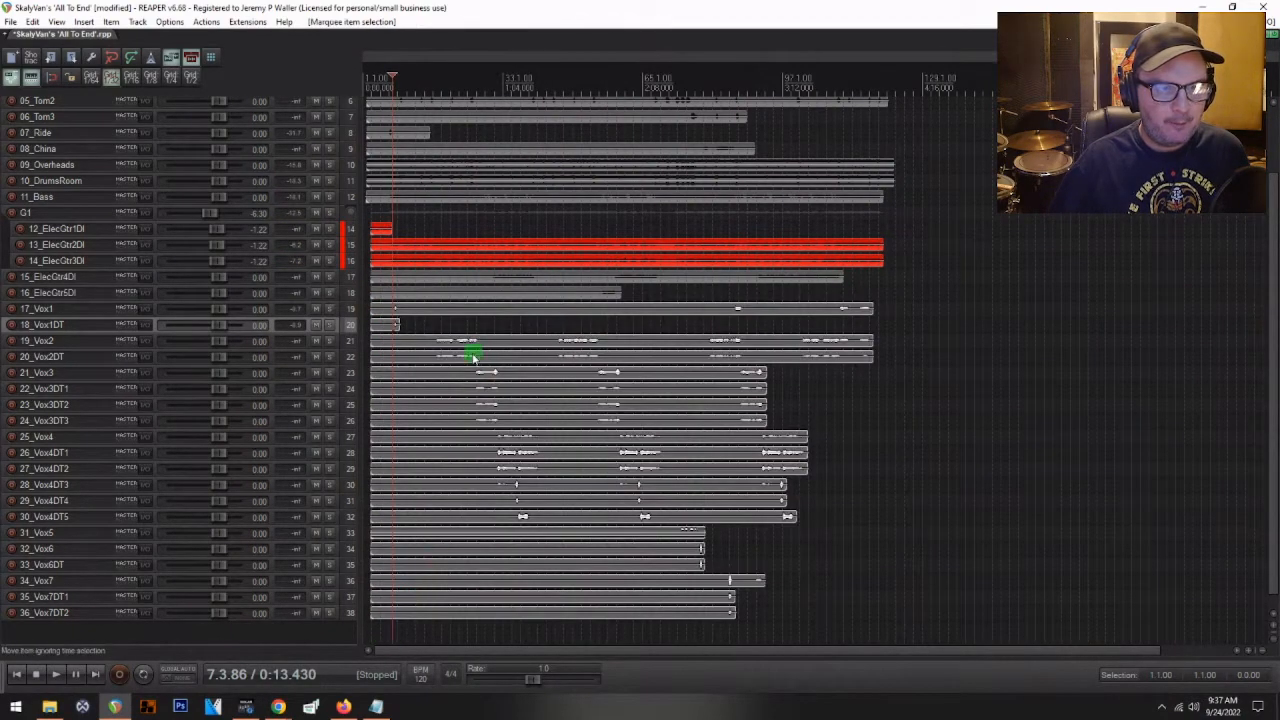
drag(465, 307, 380, 294)
scroll(380, 287, up, 3)
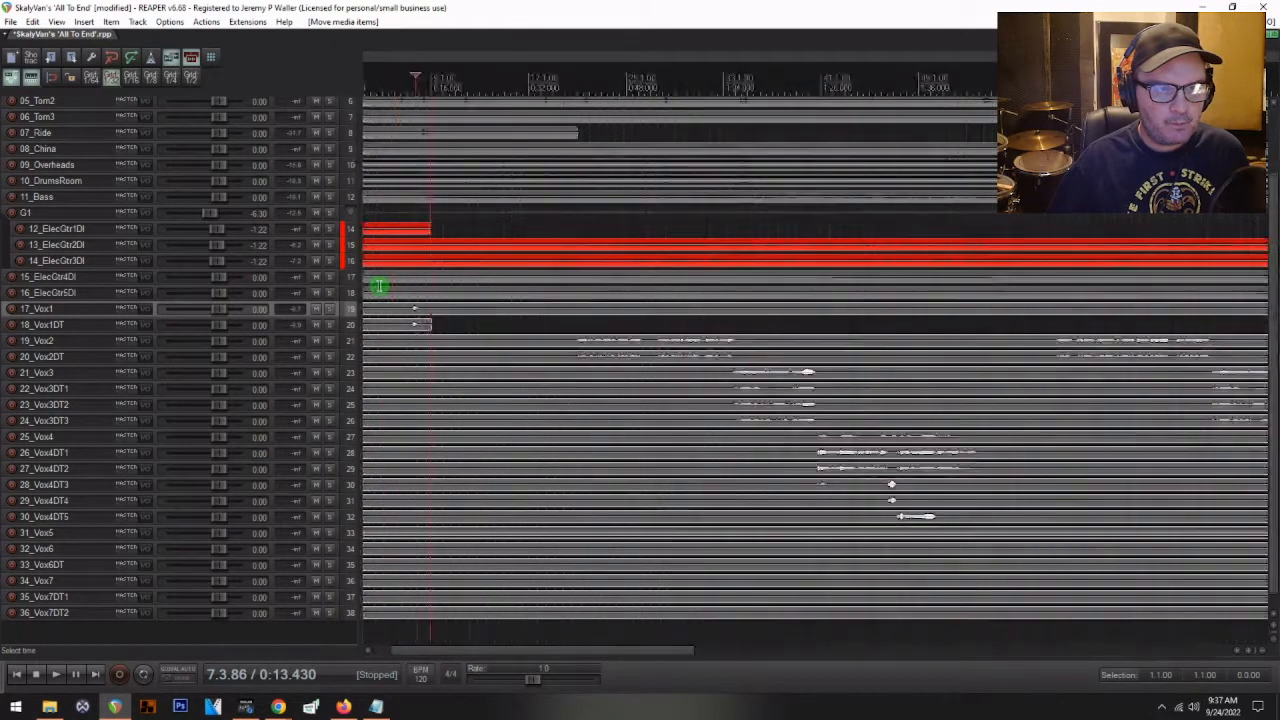
scroll(423, 282, up, 3)
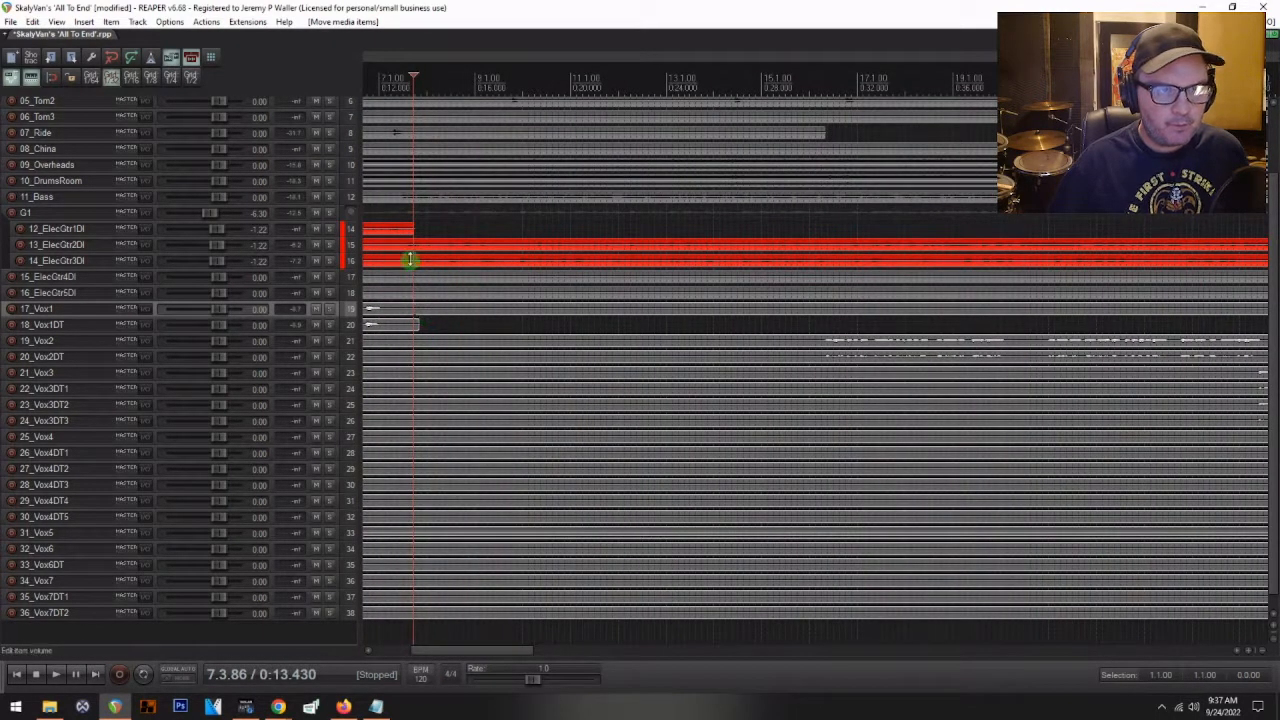
click(380, 211)
key(space)
key(space)
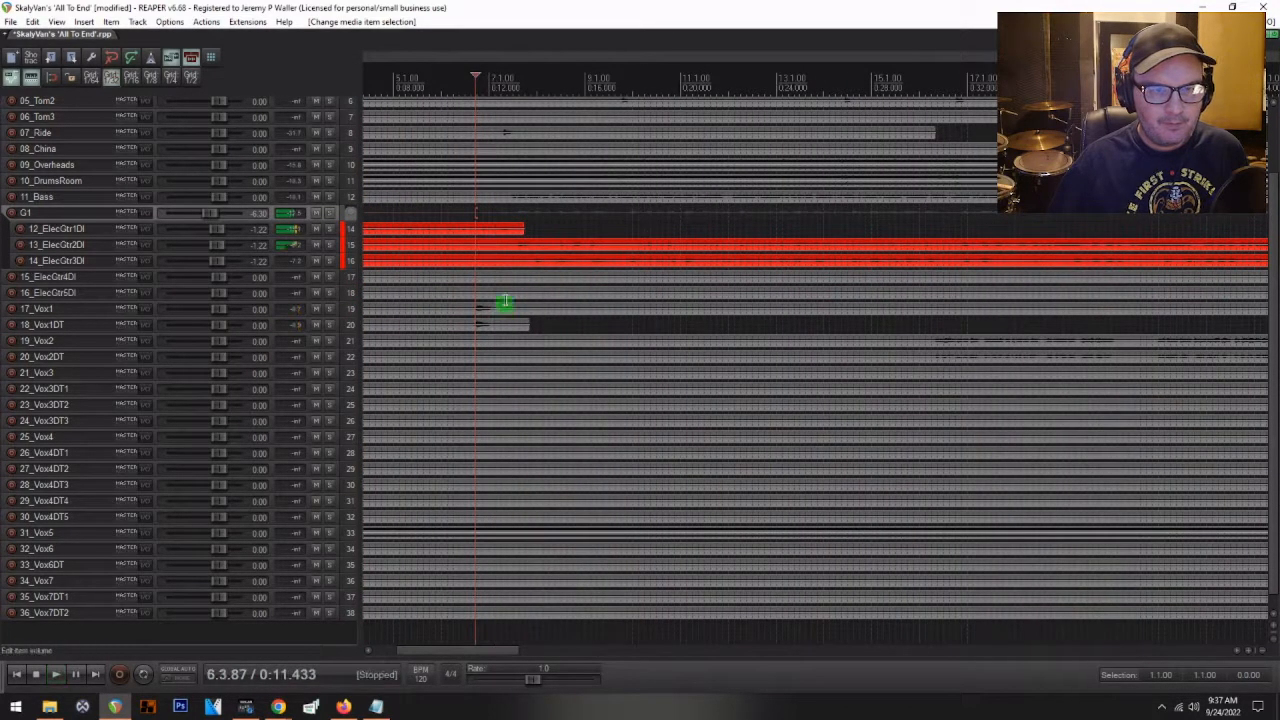
- Shift the items on tracks 15_ElecGtr4DI through 36_Vox7DT2 later so the first 17_Vox1 phrase starts at about 0:13.3
drag(485, 310, 437, 665)
scroll(501, 251, up, 1)
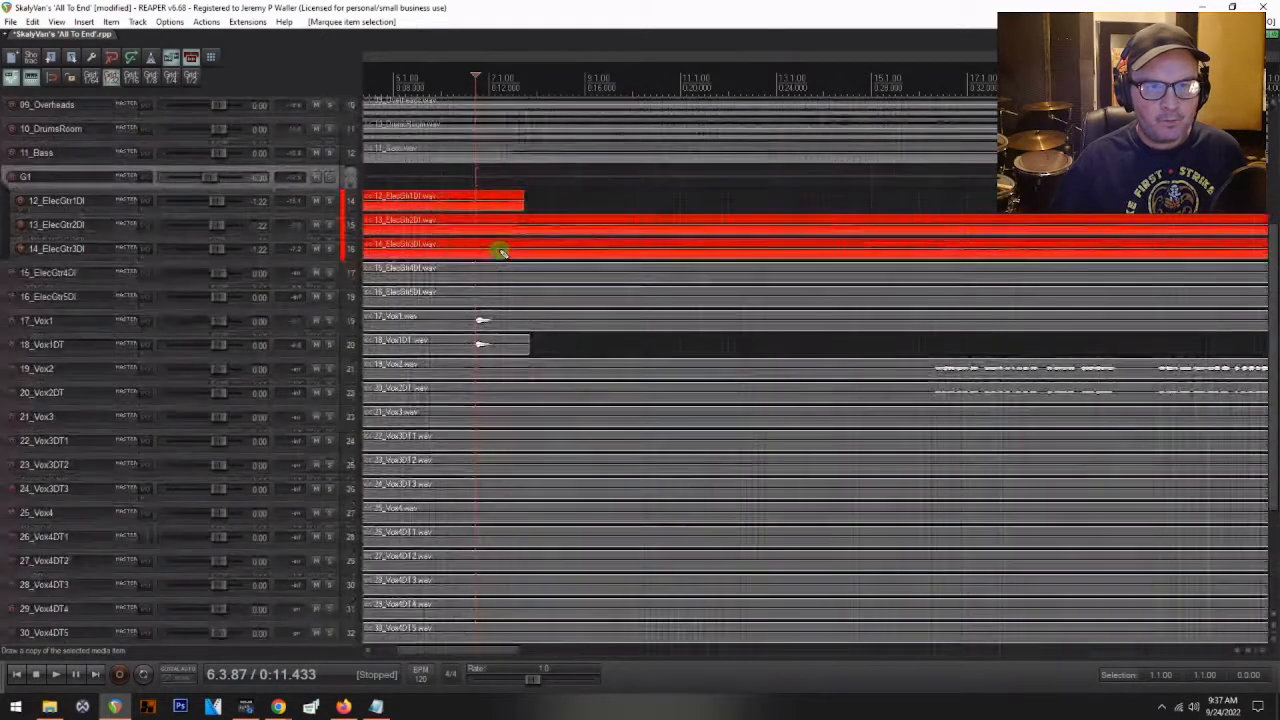
scroll(501, 252, up, 2)
scroll(158, 257, up, 4)
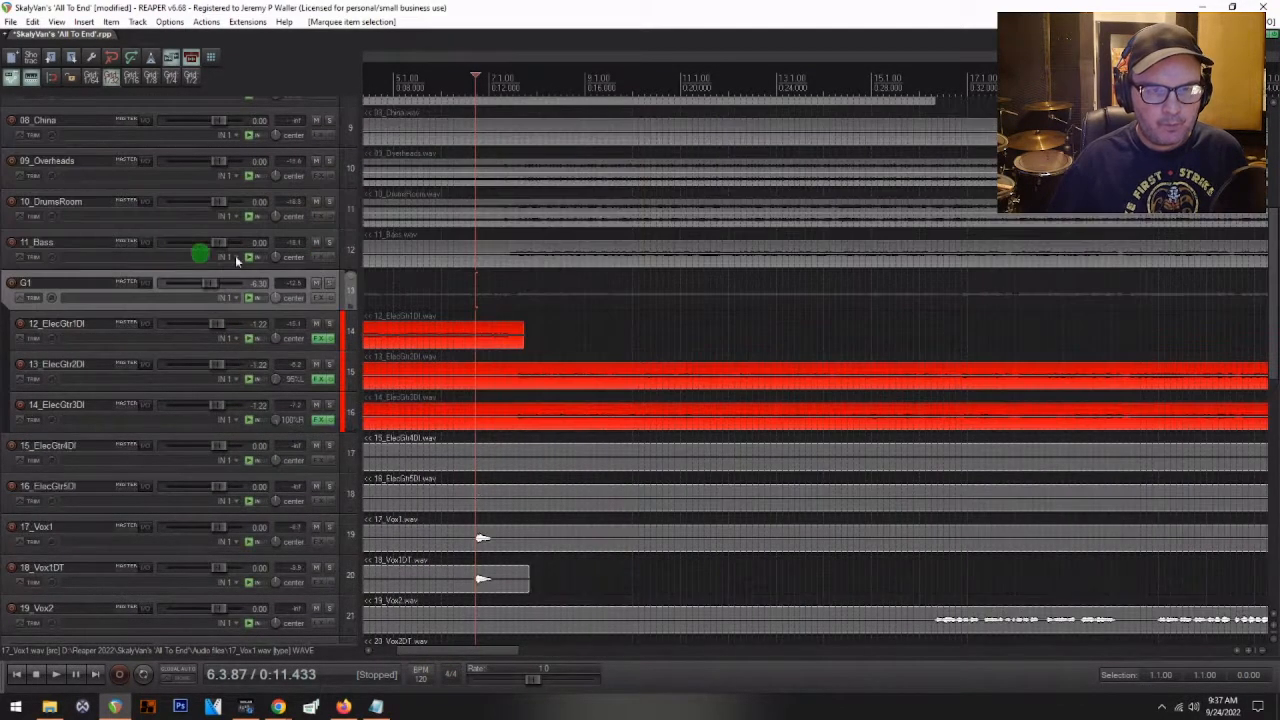
scroll(491, 364, up, 5)
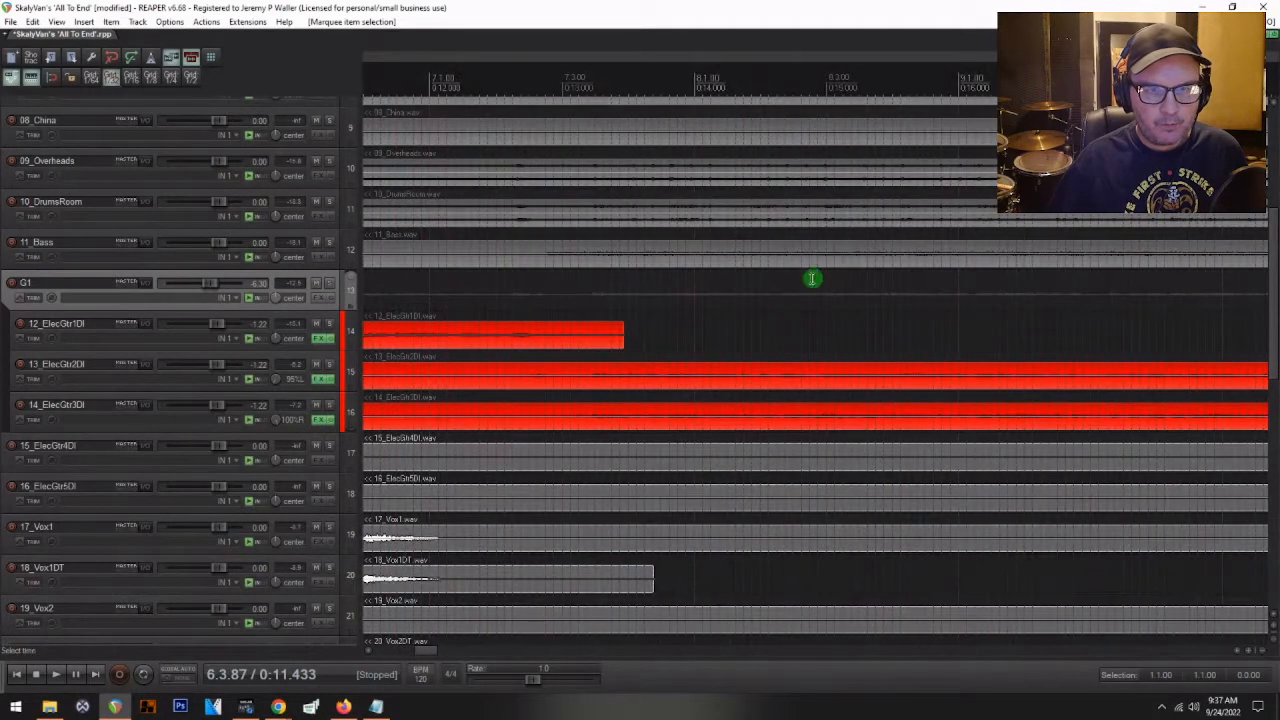
scroll(514, 297, down, 1)
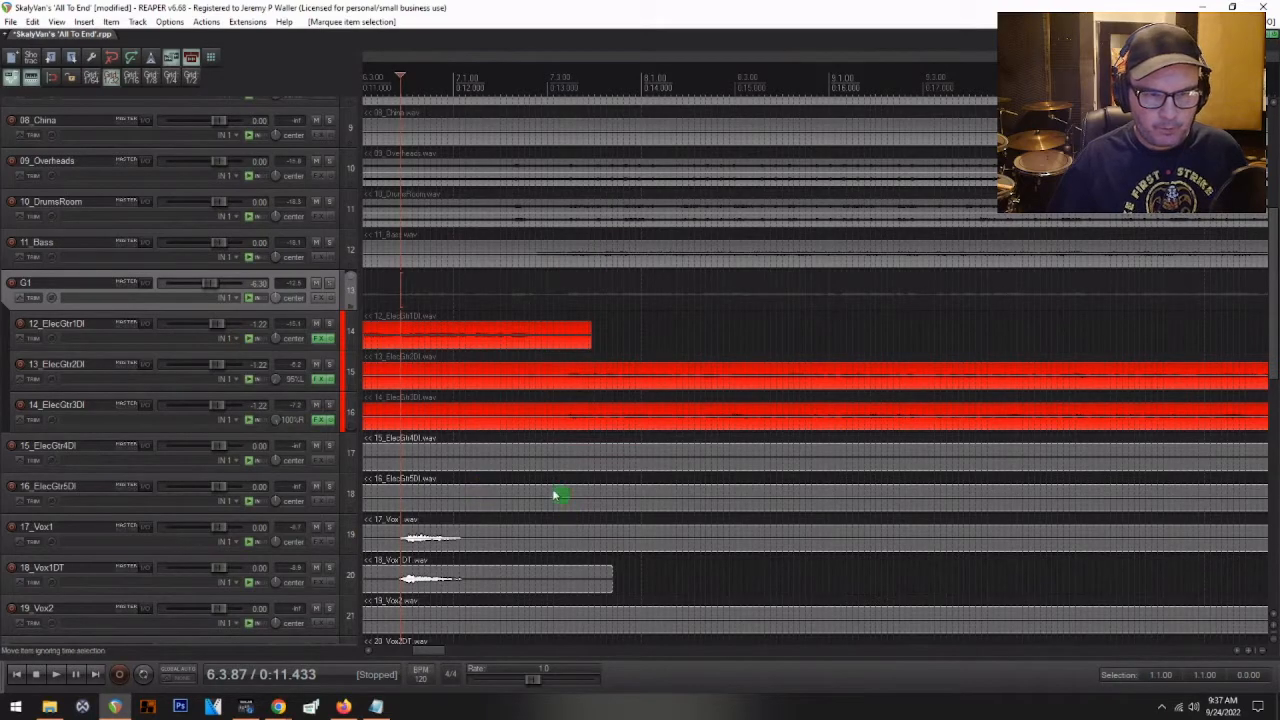
drag(508, 470, 698, 455)
- Play from 0:11.433 into the first 19_Vox2 phrase to check the vocal timing against the drums and guitars
key(space)
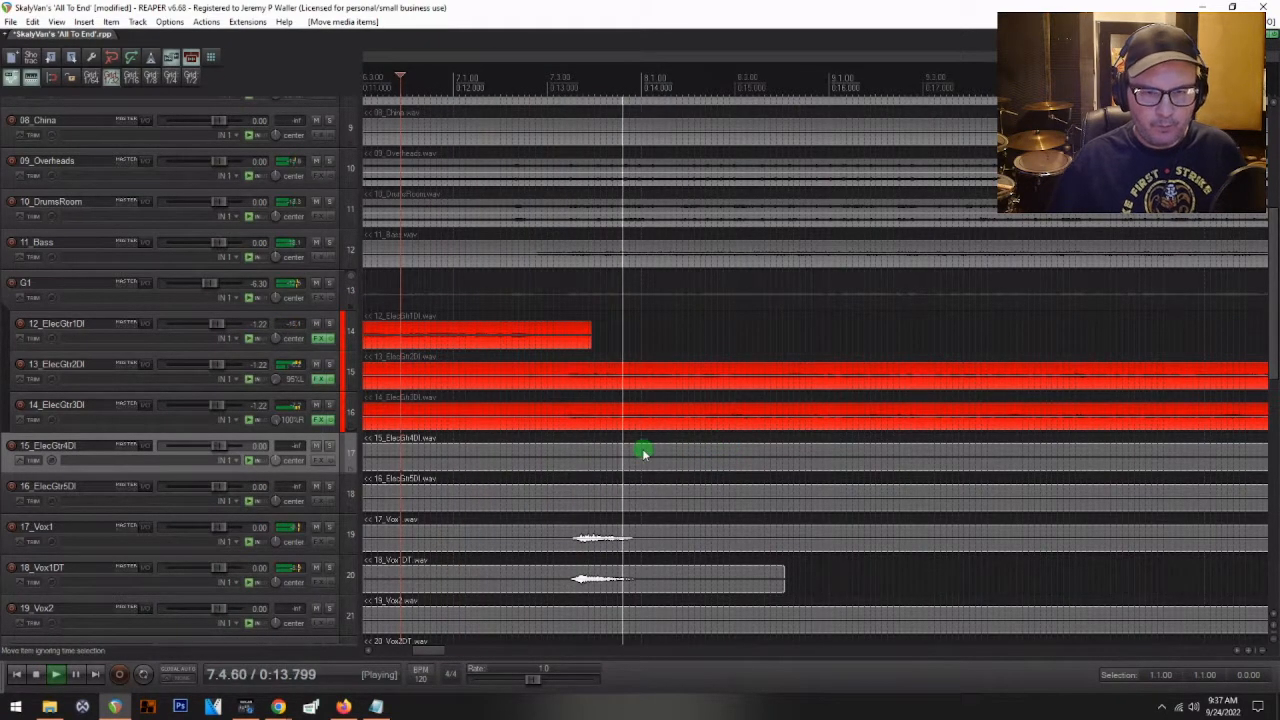
scroll(646, 449, down, 5)
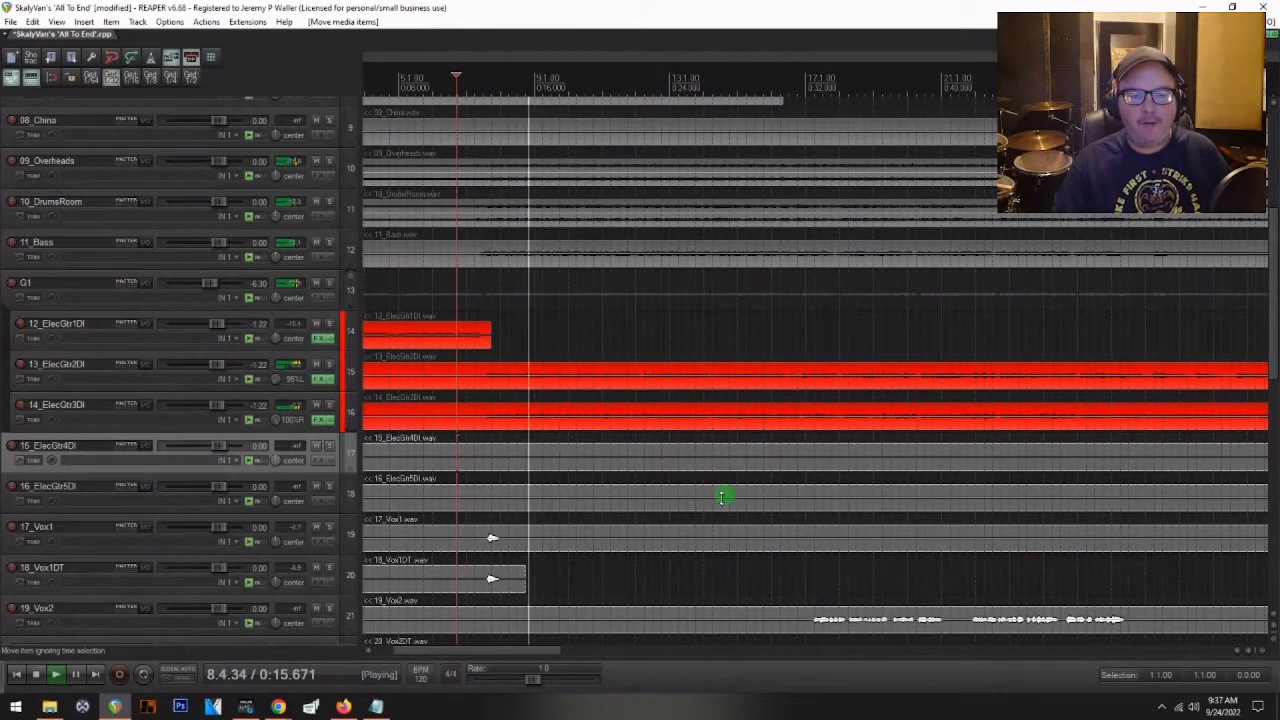
scroll(720, 505, down, 4)
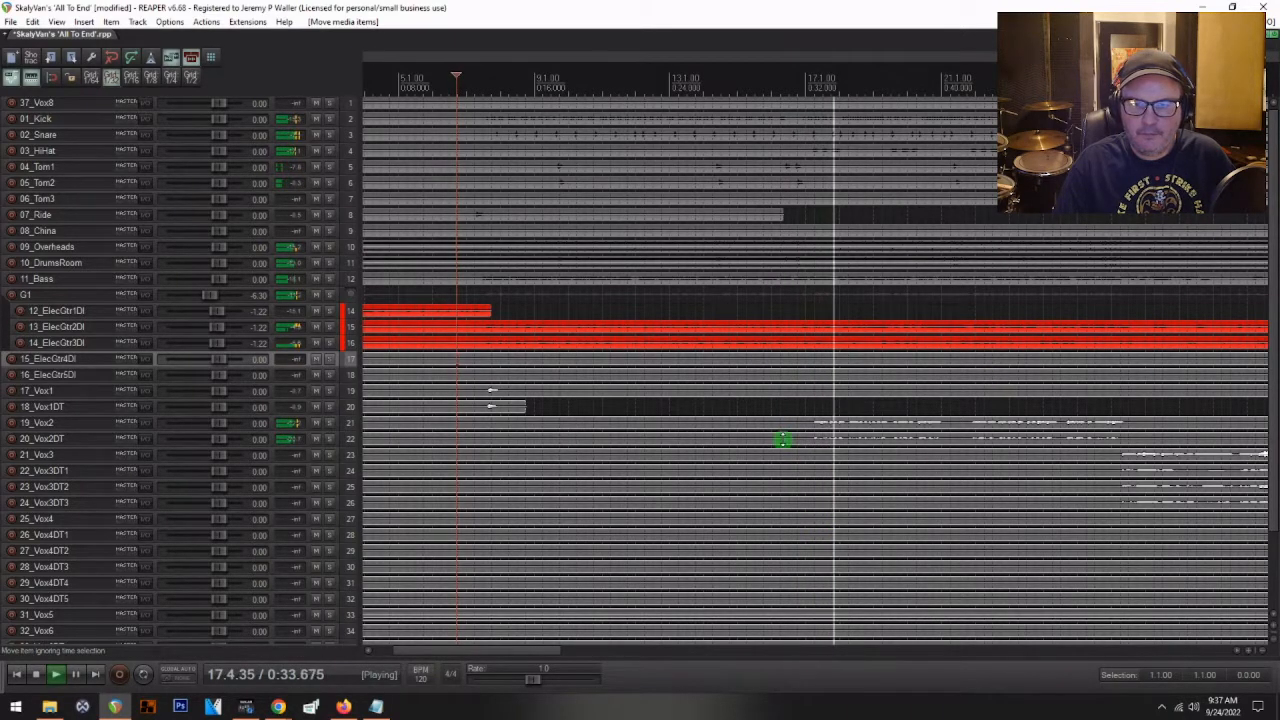
key(space)
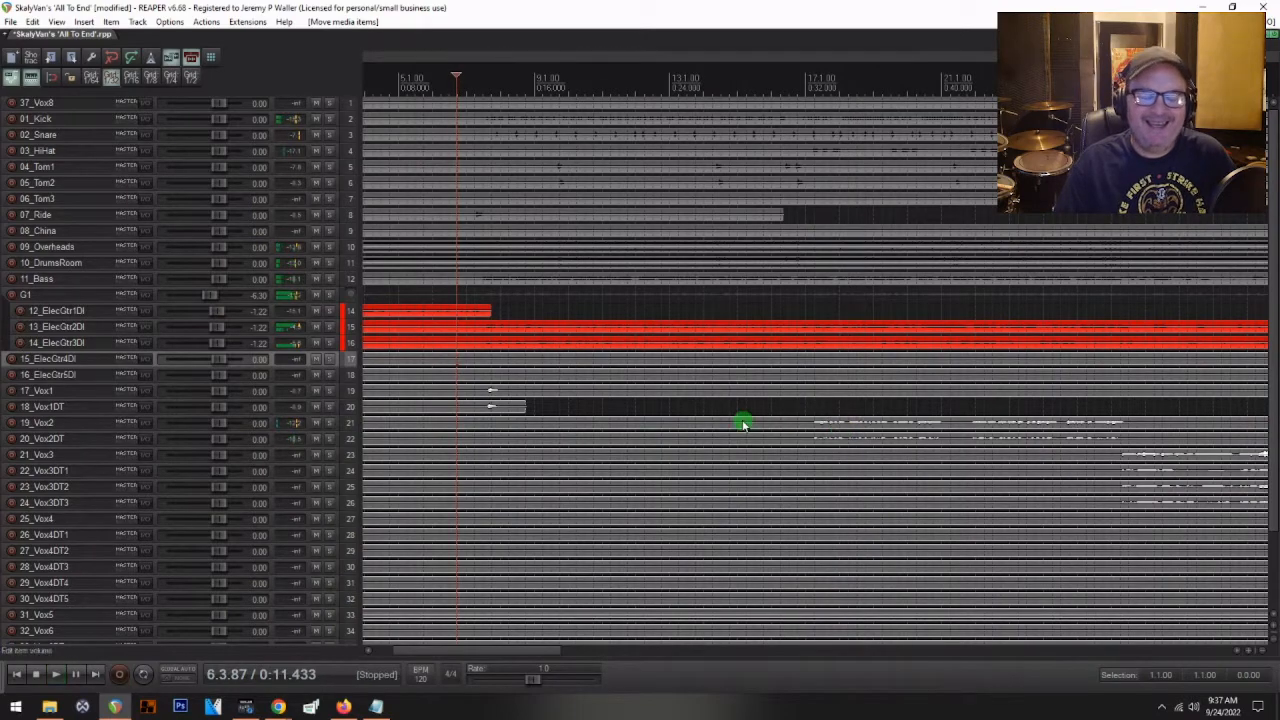
scroll(626, 410, down, 3)
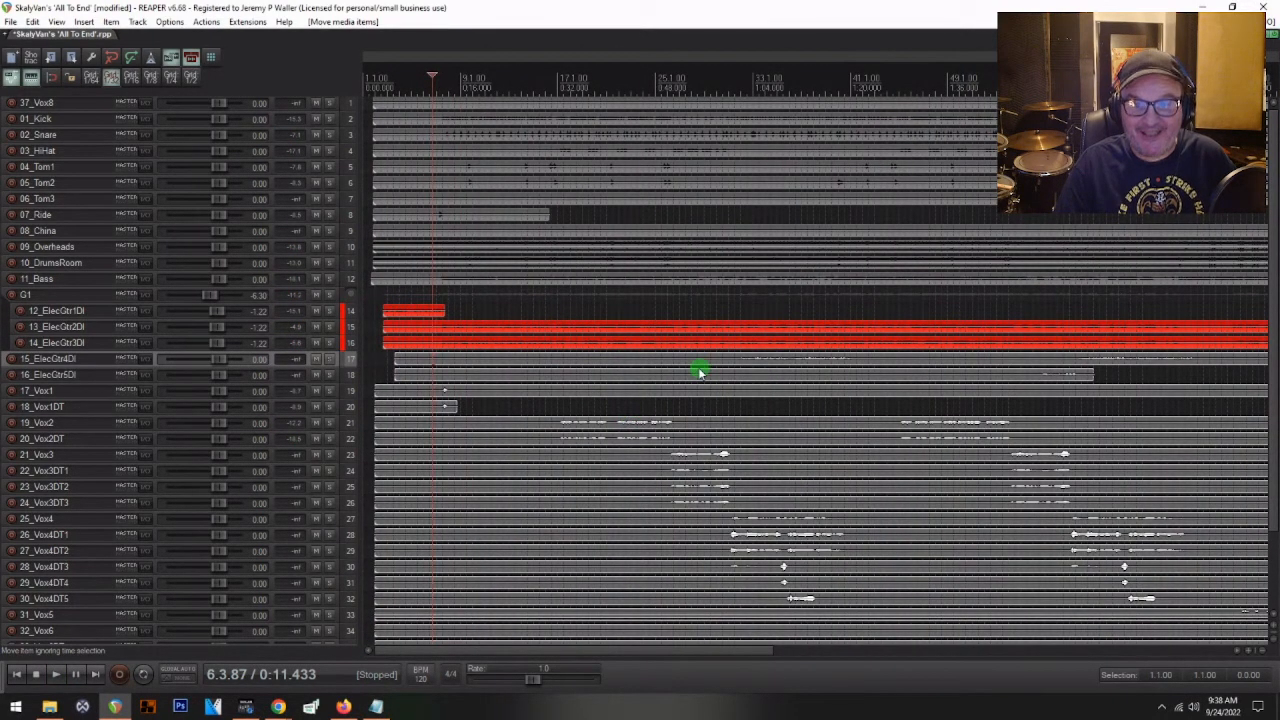
scroll(700, 372, down, 3)
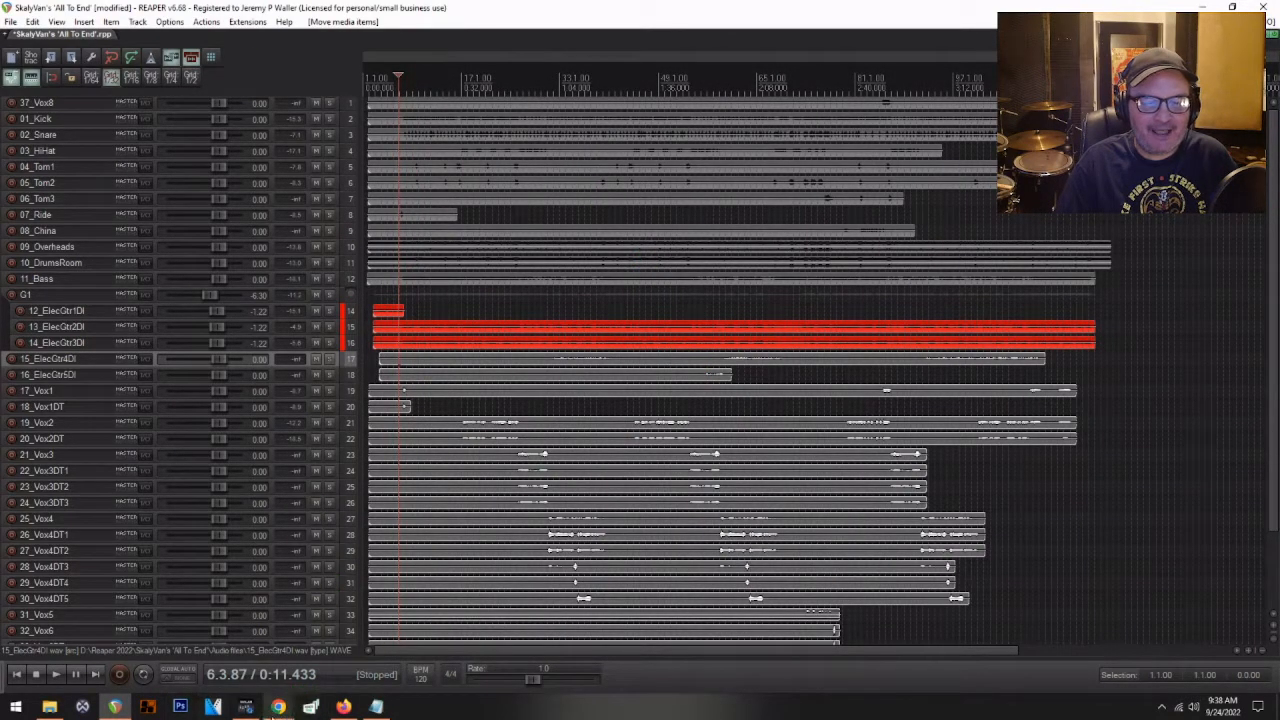
- Play the Chrome preview up to 0:32, and return to REAPER to play the first 19_Vox2 phrase for comparison
mouse_move(278, 706)
click(250, 650)
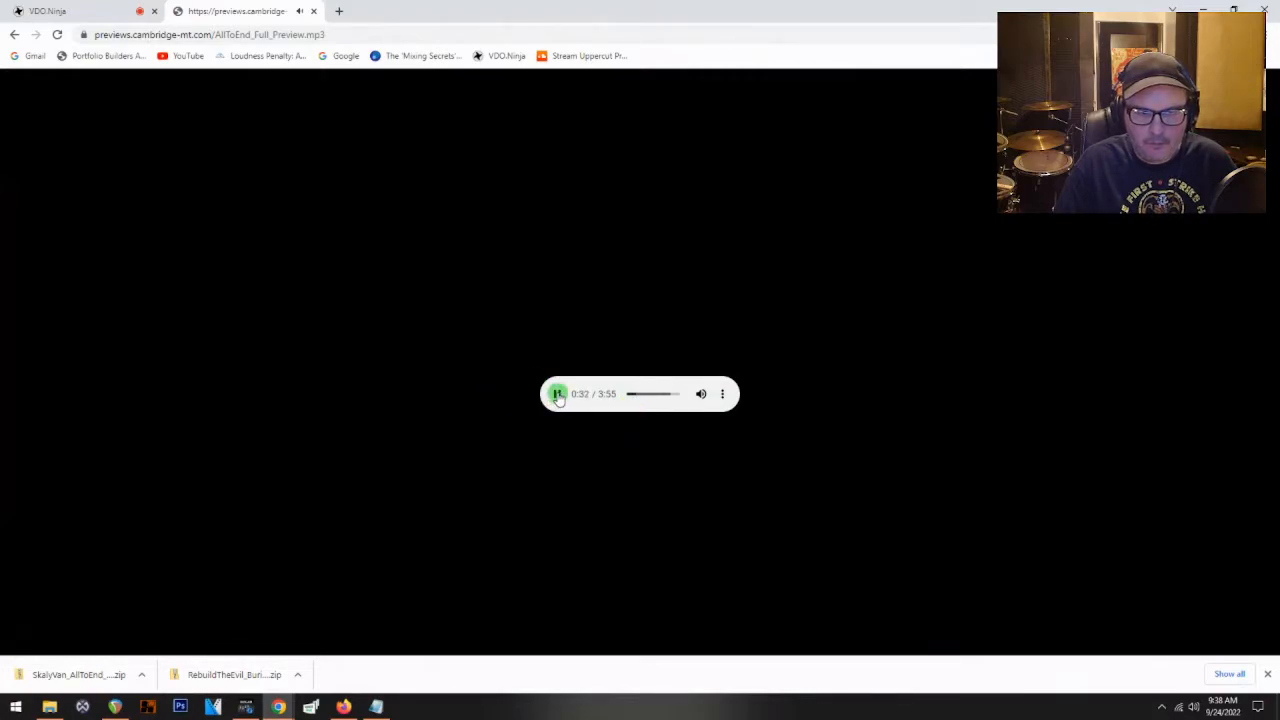
click(115, 706)
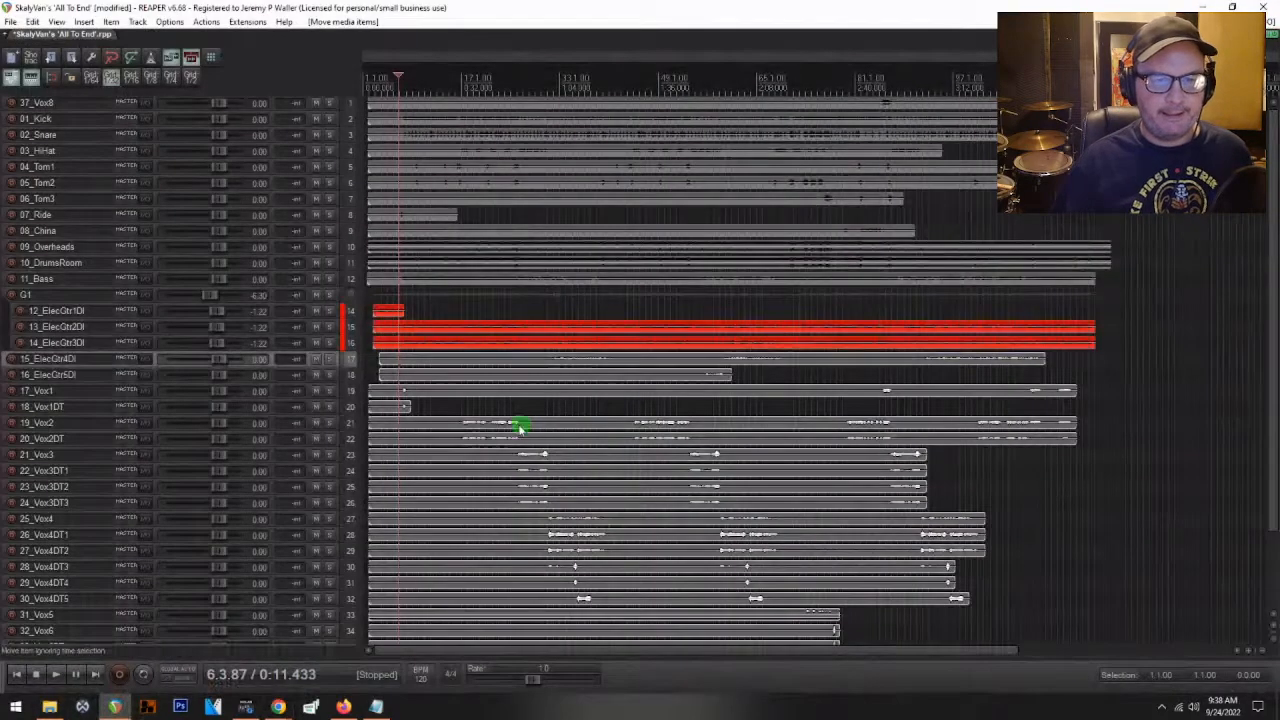
click(463, 409)
key(space)
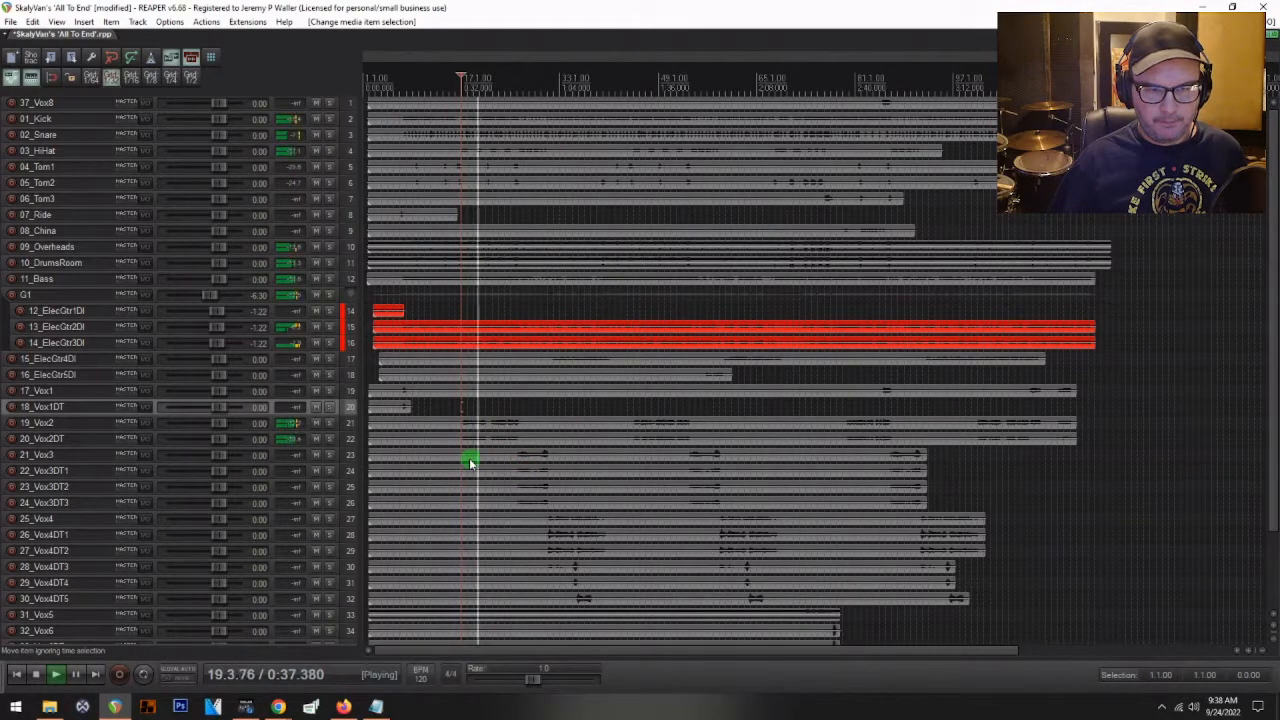
- Nudge the items on tracks 19_Vox2 through 36_Vox7DT2 slightly earlier and play from 0:31.878 to check them
scroll(460, 455, up, 5)
key(space)
drag(554, 422, 481, 655)
drag(549, 330, 543, 329)
key(space)
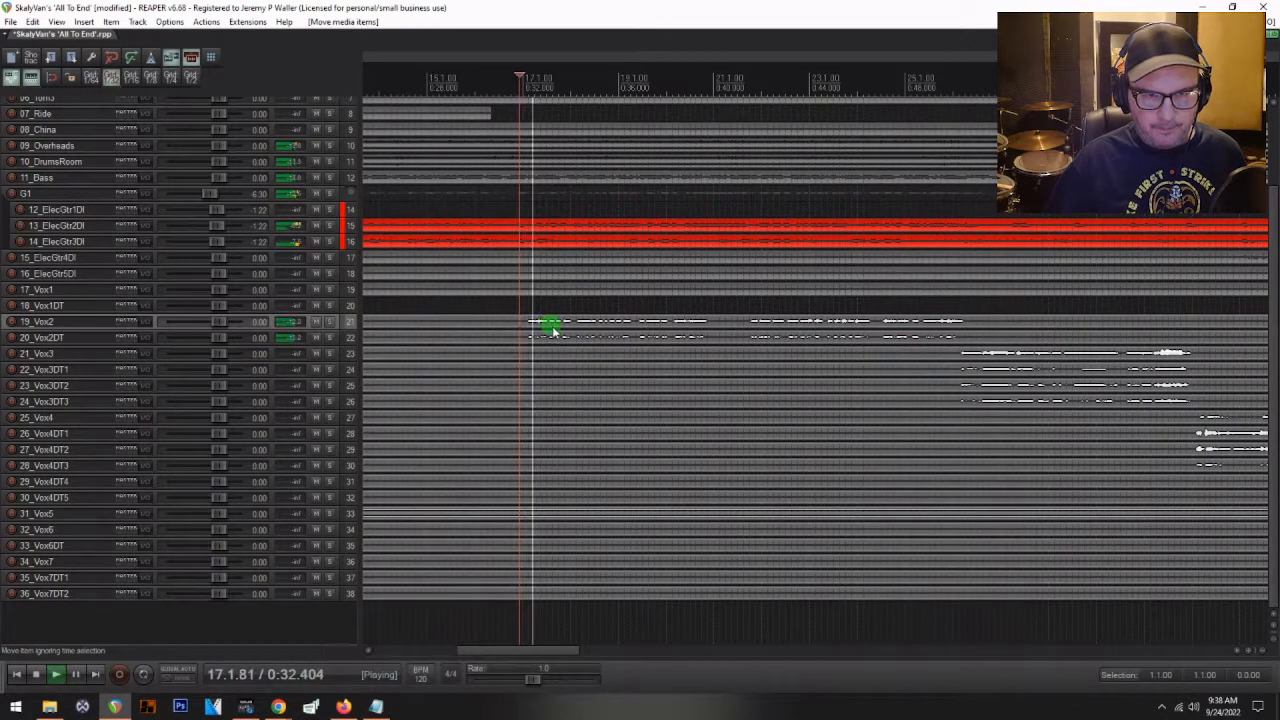
key(space)
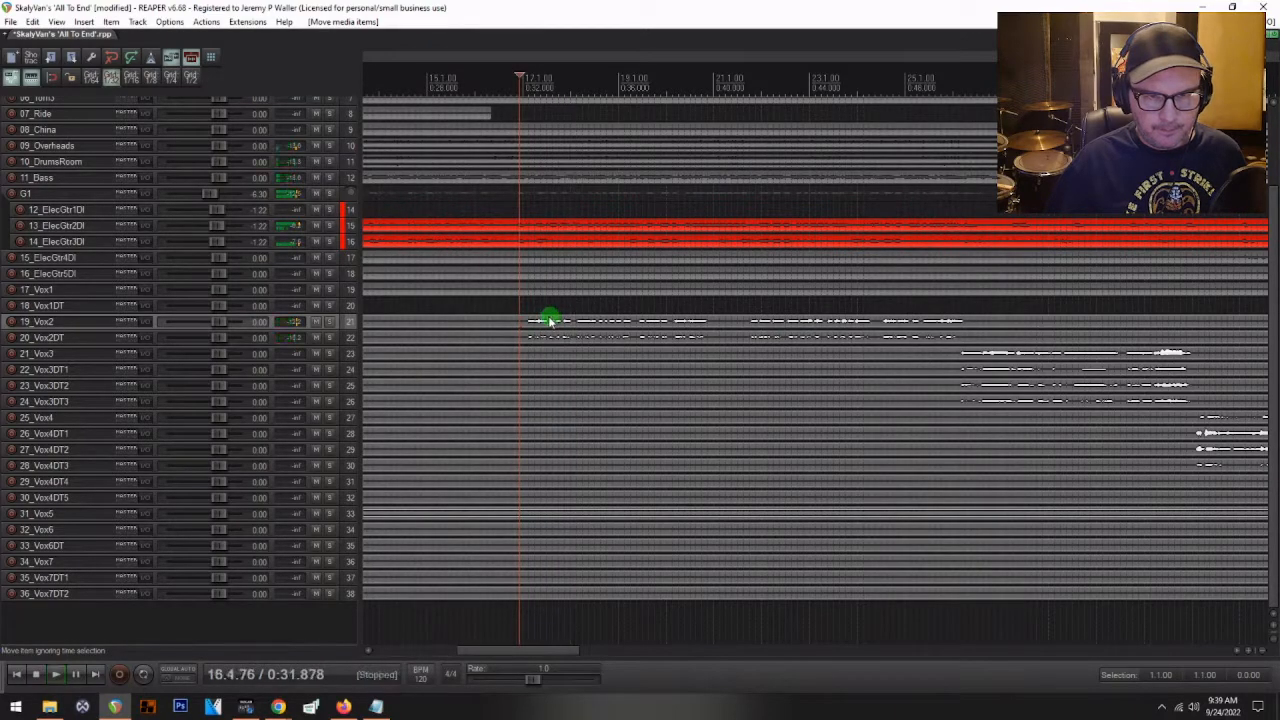
- Nudge the 19_Vox2 through 36_Vox7DT2 items slightly later and play the verse through to the first 21_Vox3 phrase
scroll(546, 321, up, 3)
drag(548, 320, 560, 325)
key(space)
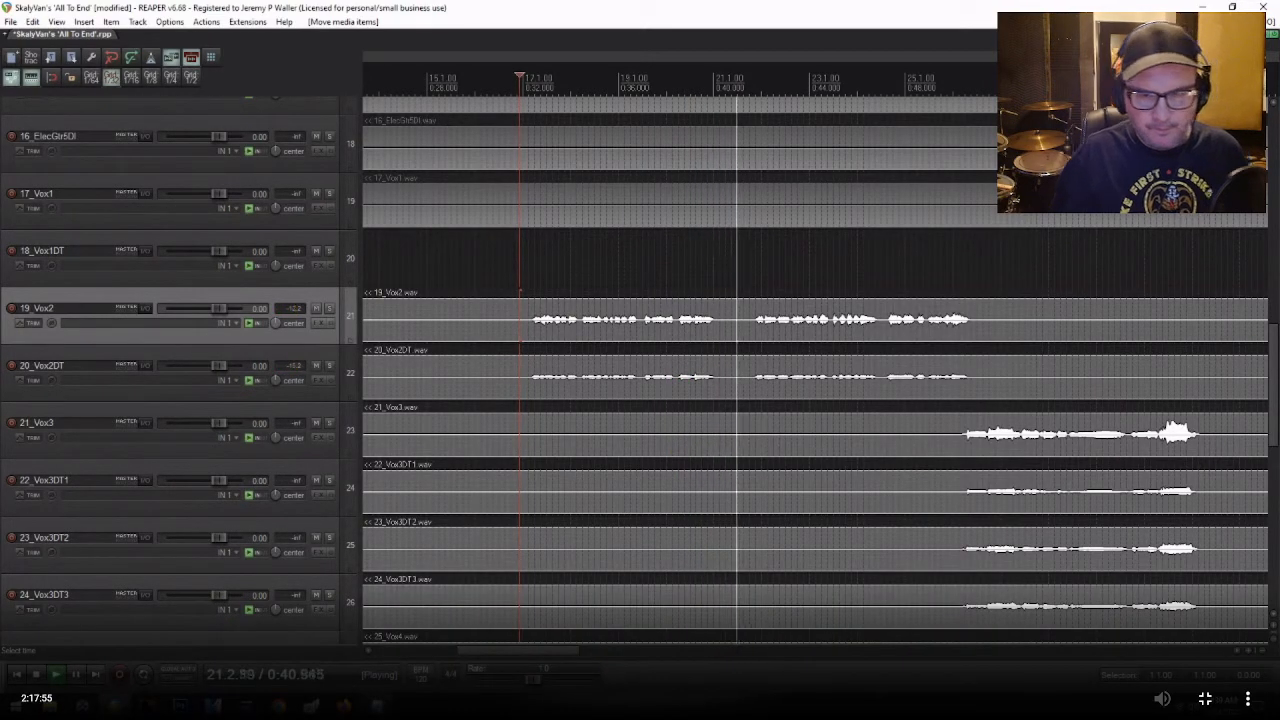
scroll(803, 394, down, 5)
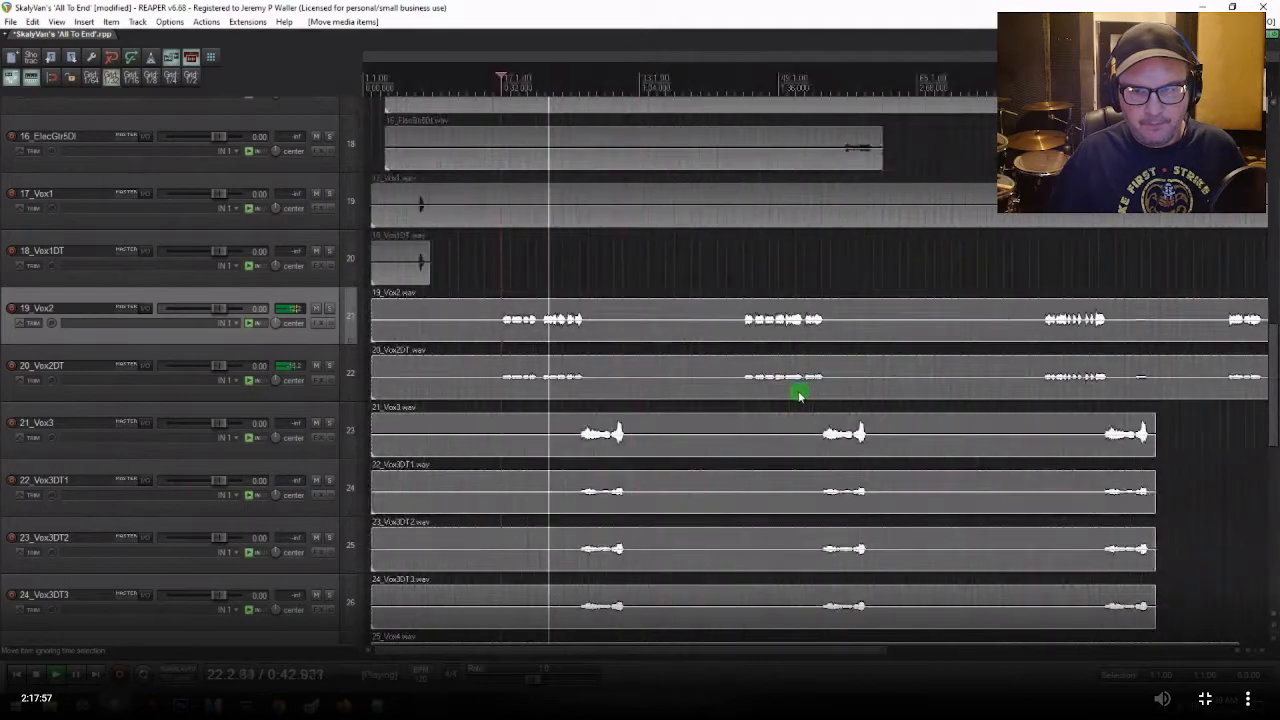
scroll(797, 395, down, 3)
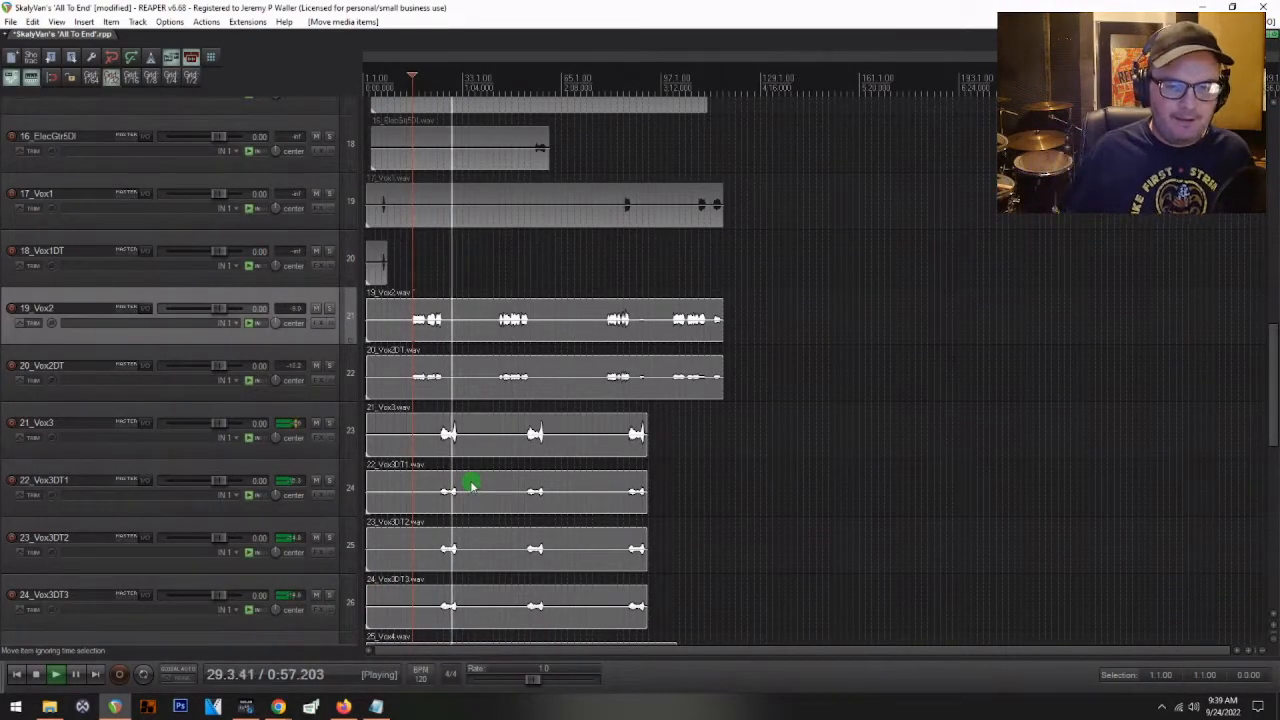
key(space)
- Switch to Chrome and play the song preview from 0:32 to 0:51 to check the verse vocal timing
mouse_move(278, 707)
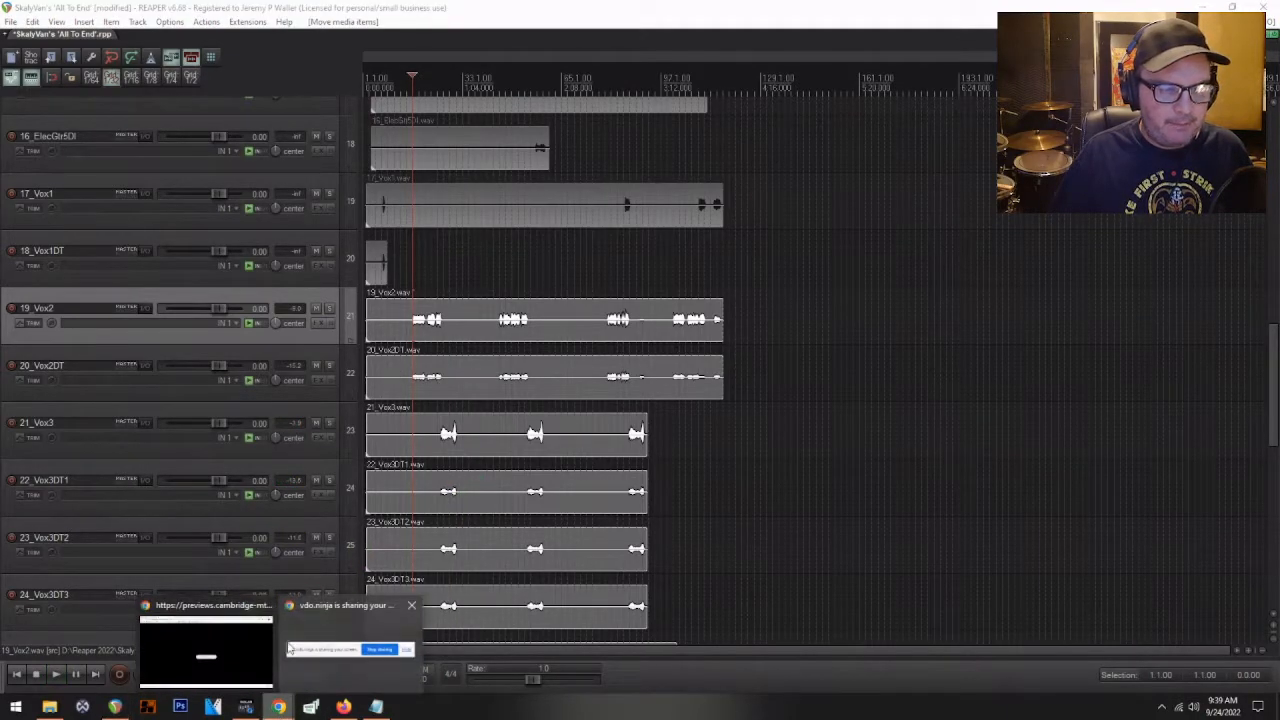
click(183, 628)
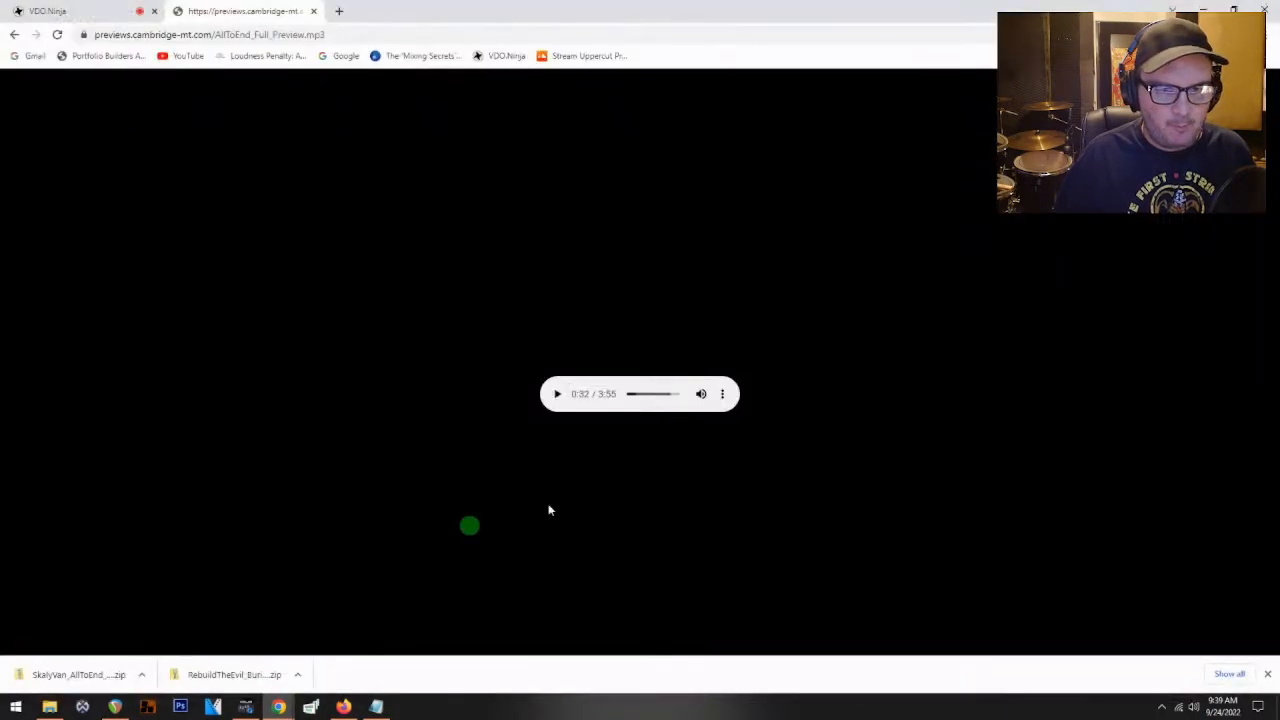
click(555, 395)
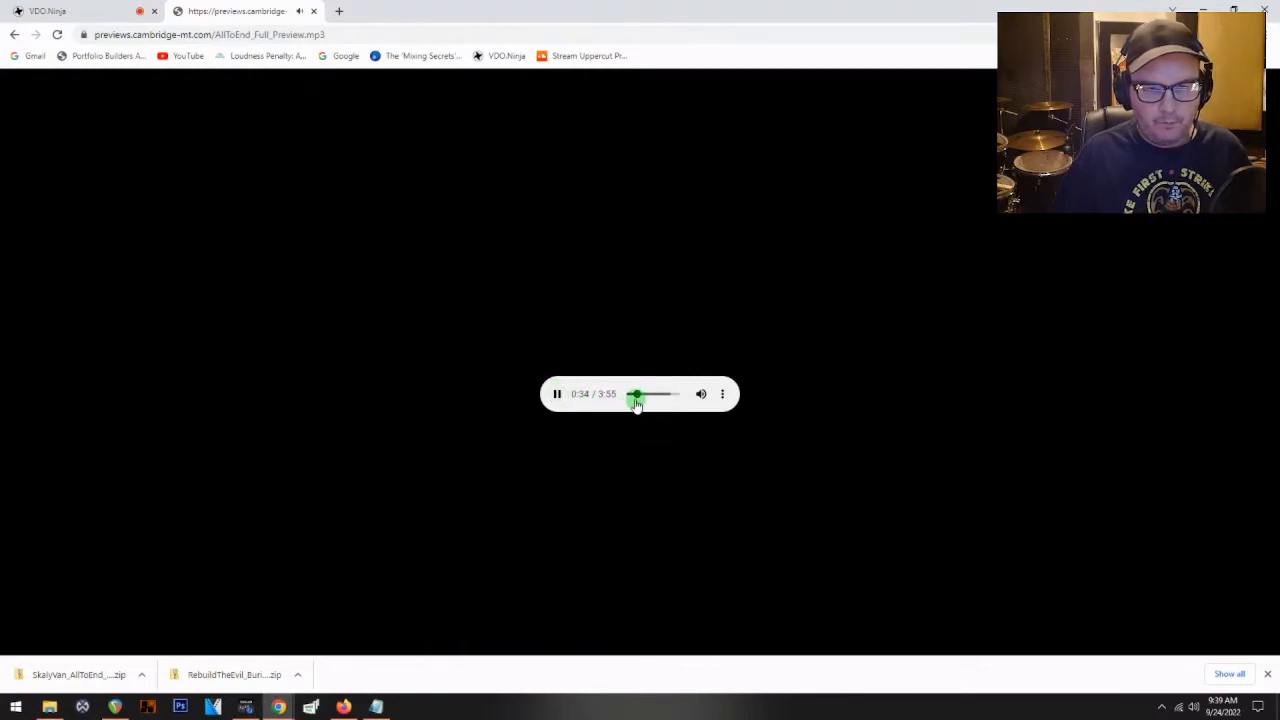
click(558, 396)
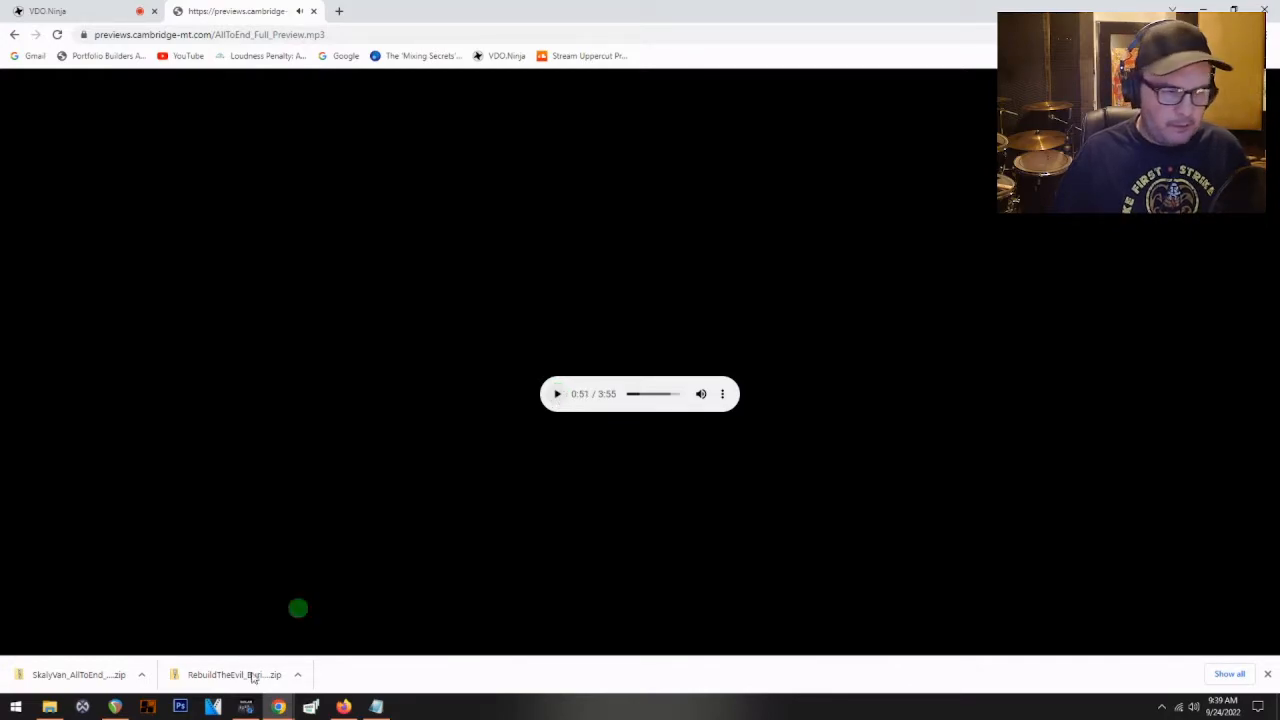
- Return to REAPER and play from 0:31.878 through the first 25_Vox4 section, with all tracks of the arrangement in view
click(115, 706)
key(space)
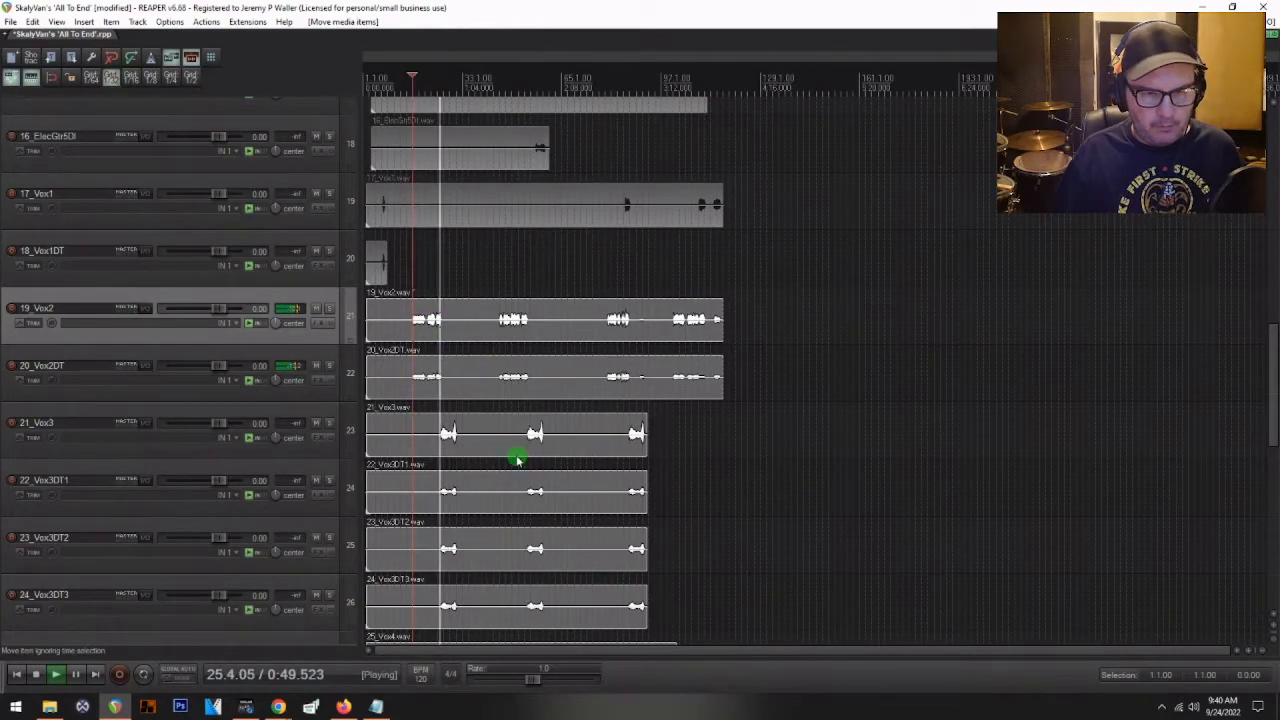
scroll(517, 458, down, 2)
scroll(517, 458, down, 2)
scroll(500, 455, down, 2)
scroll(468, 452, down, 2)
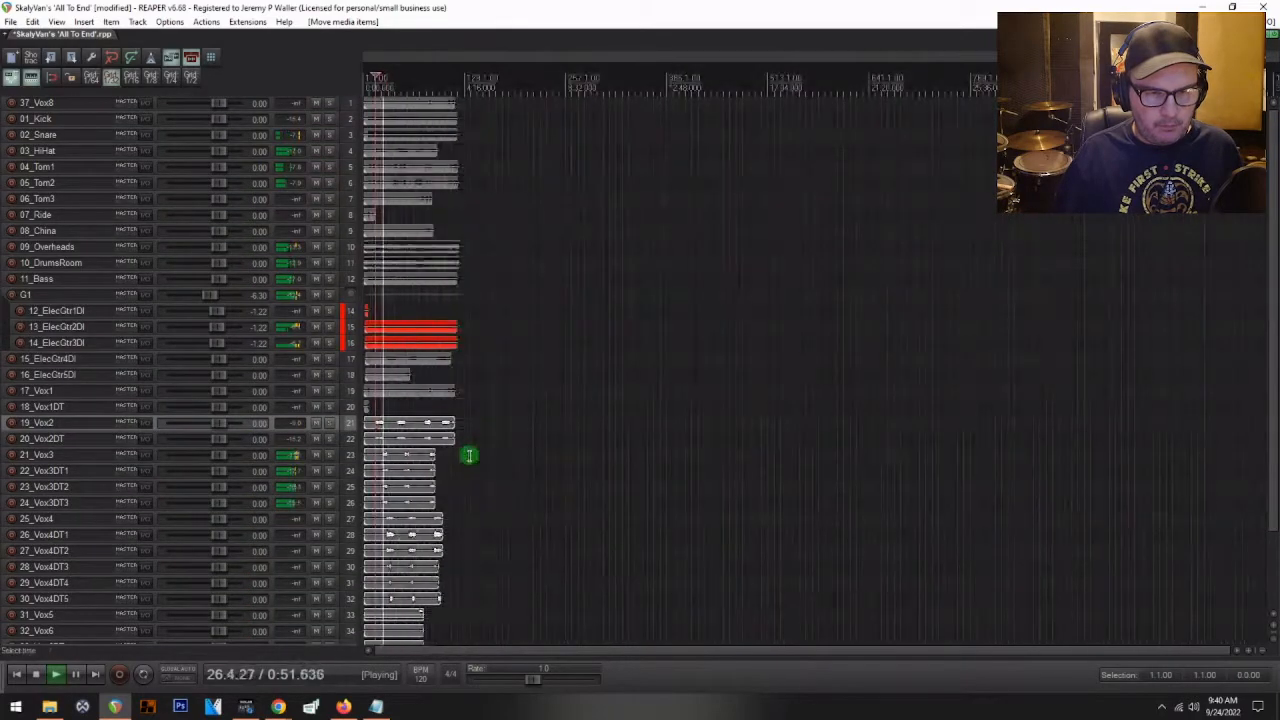
scroll(467, 455, down, 2)
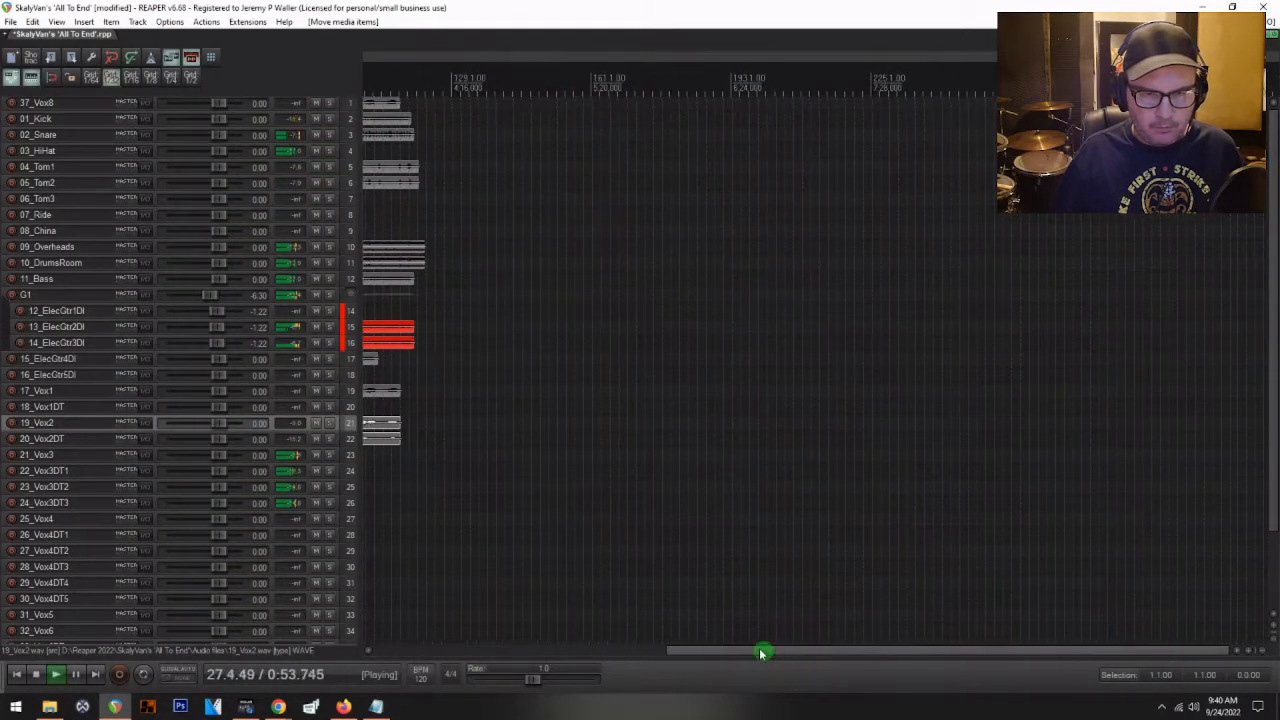
drag(760, 651, 331, 586)
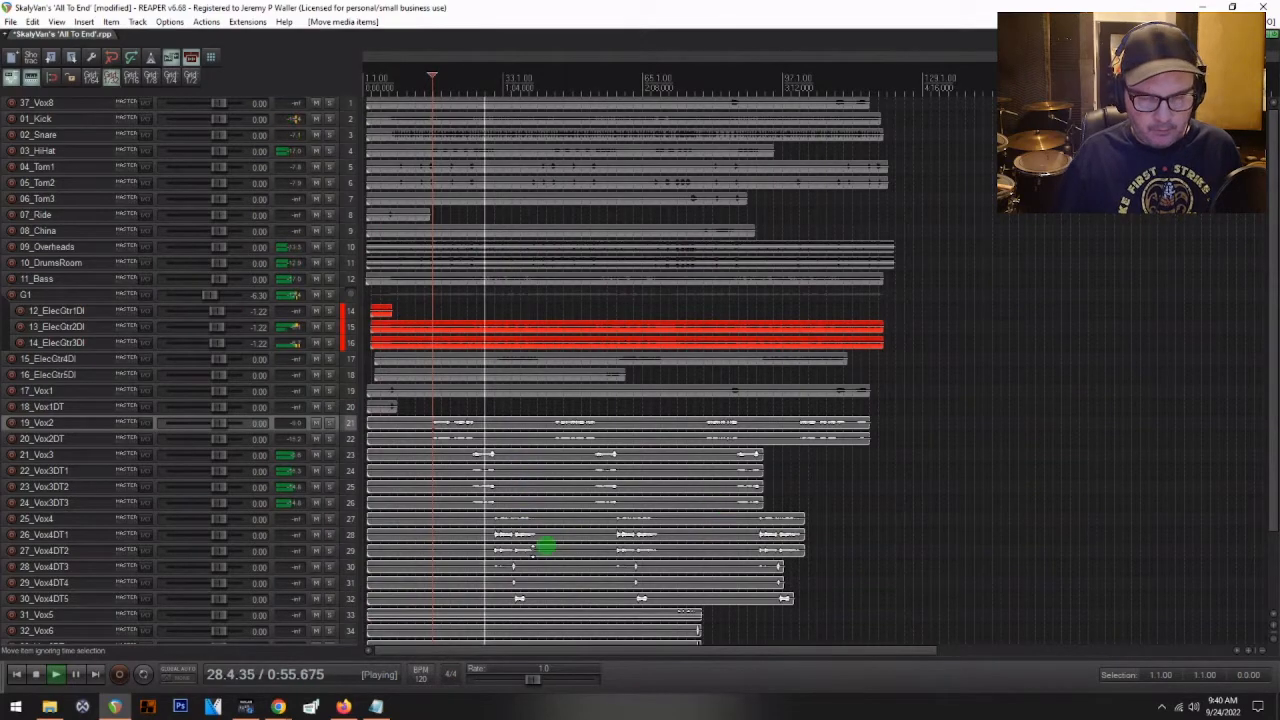
scroll(507, 562, up, 2)
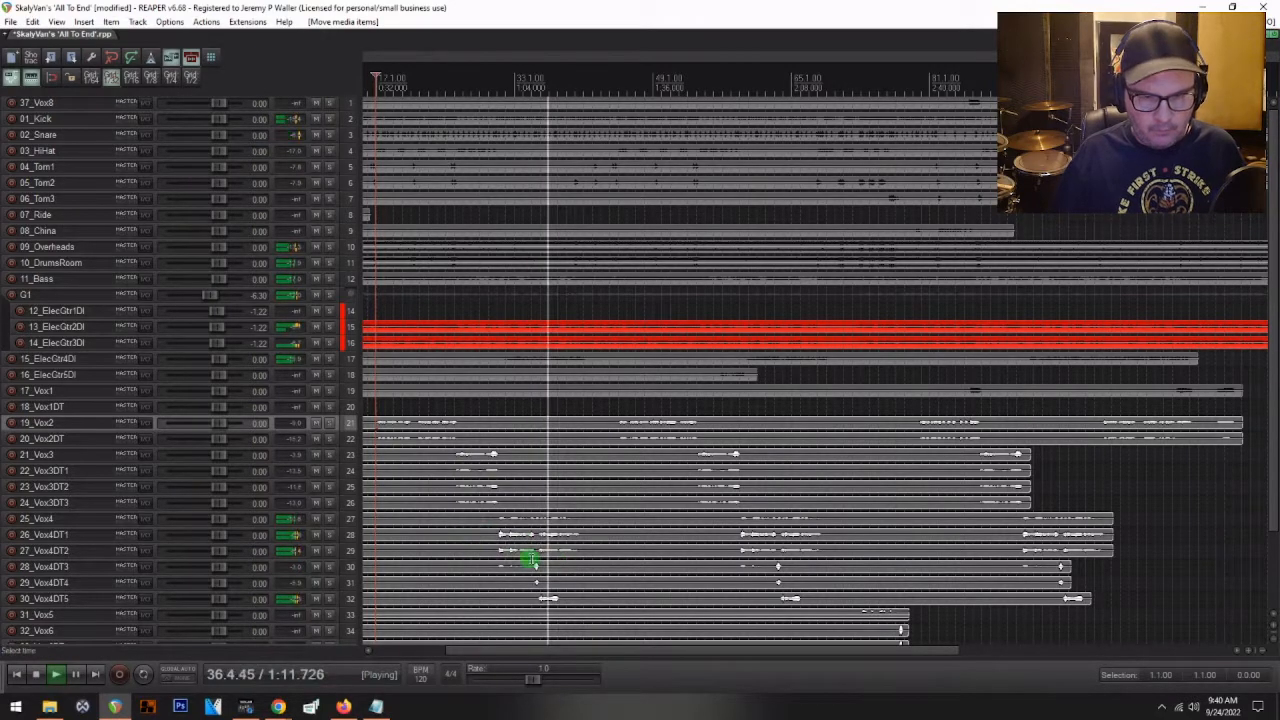
- Check the vocal channels' level meters in the mixer, through 36_Vox7DT2, during playback and stop playing
key(ctrl+m)
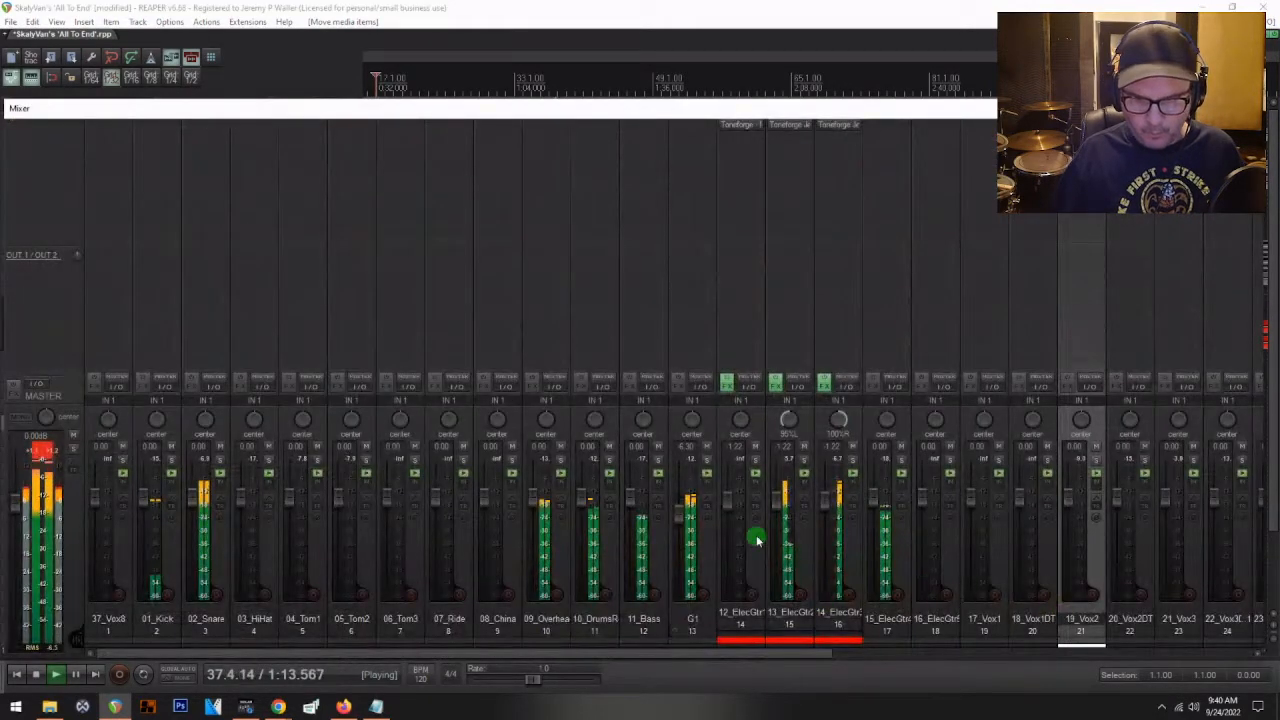
scroll(757, 540, right, 5)
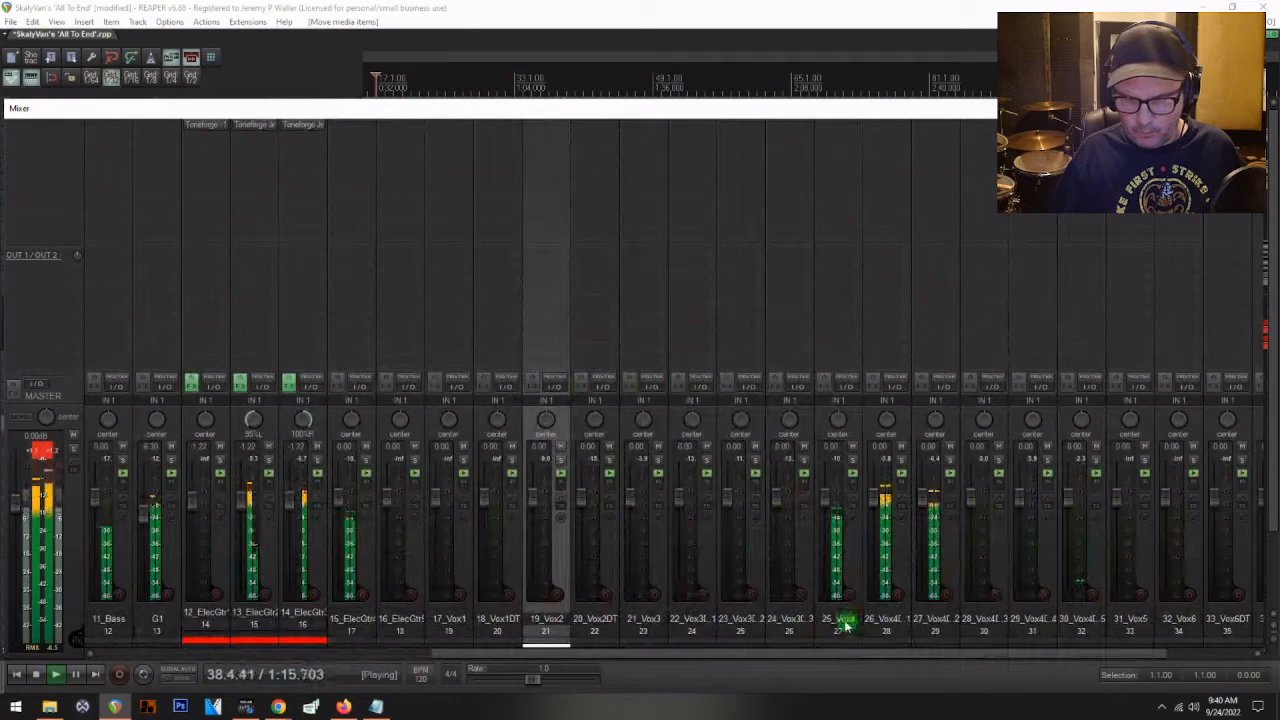
click(843, 622)
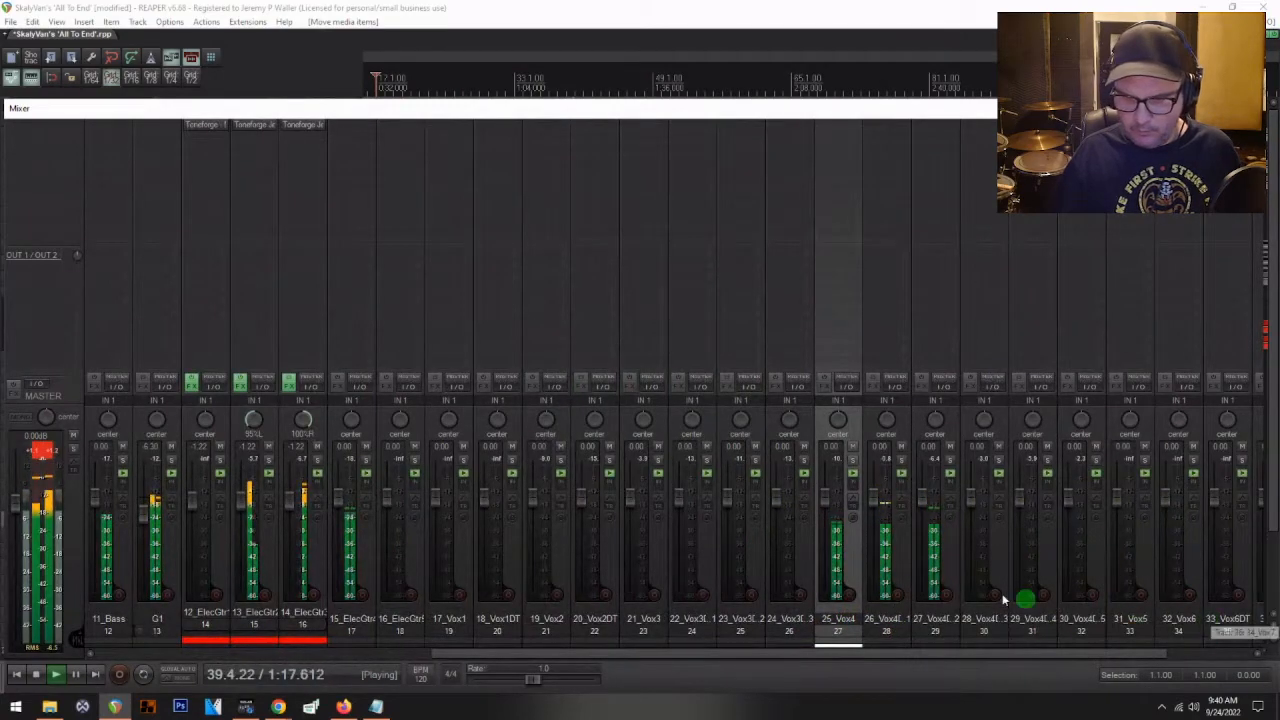
scroll(936, 615, right, 3)
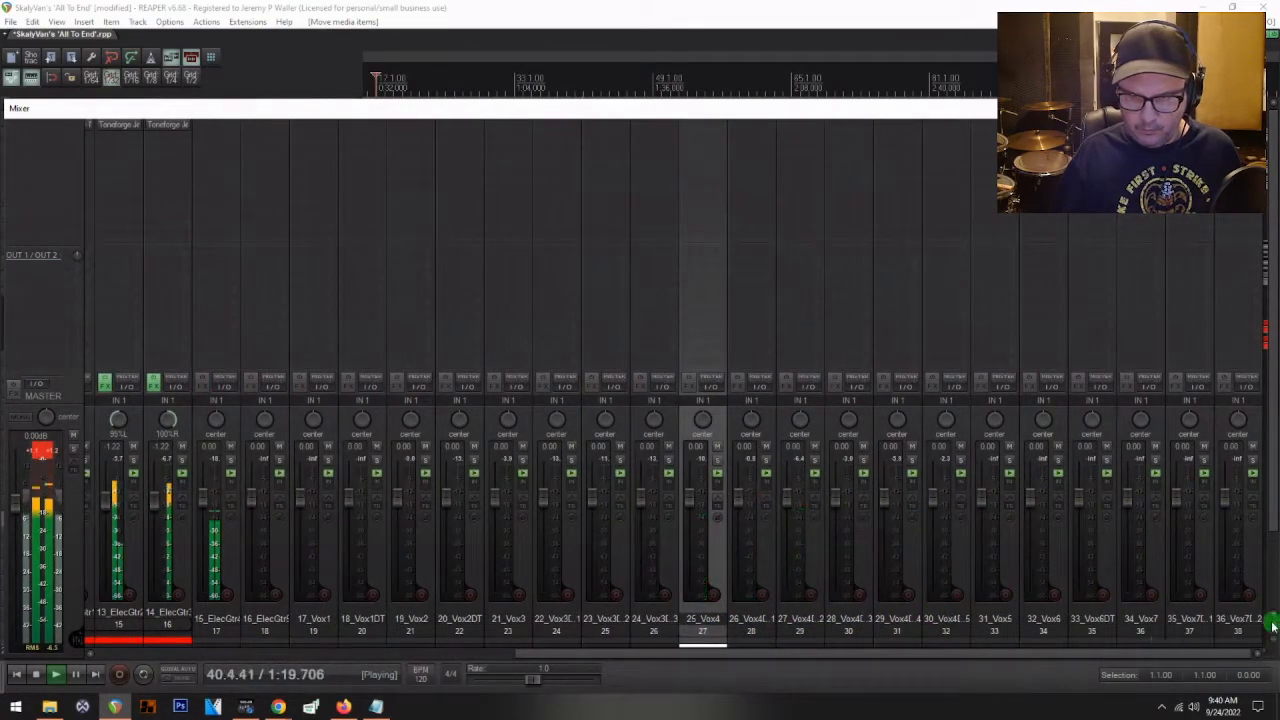
key(ctrl+m)
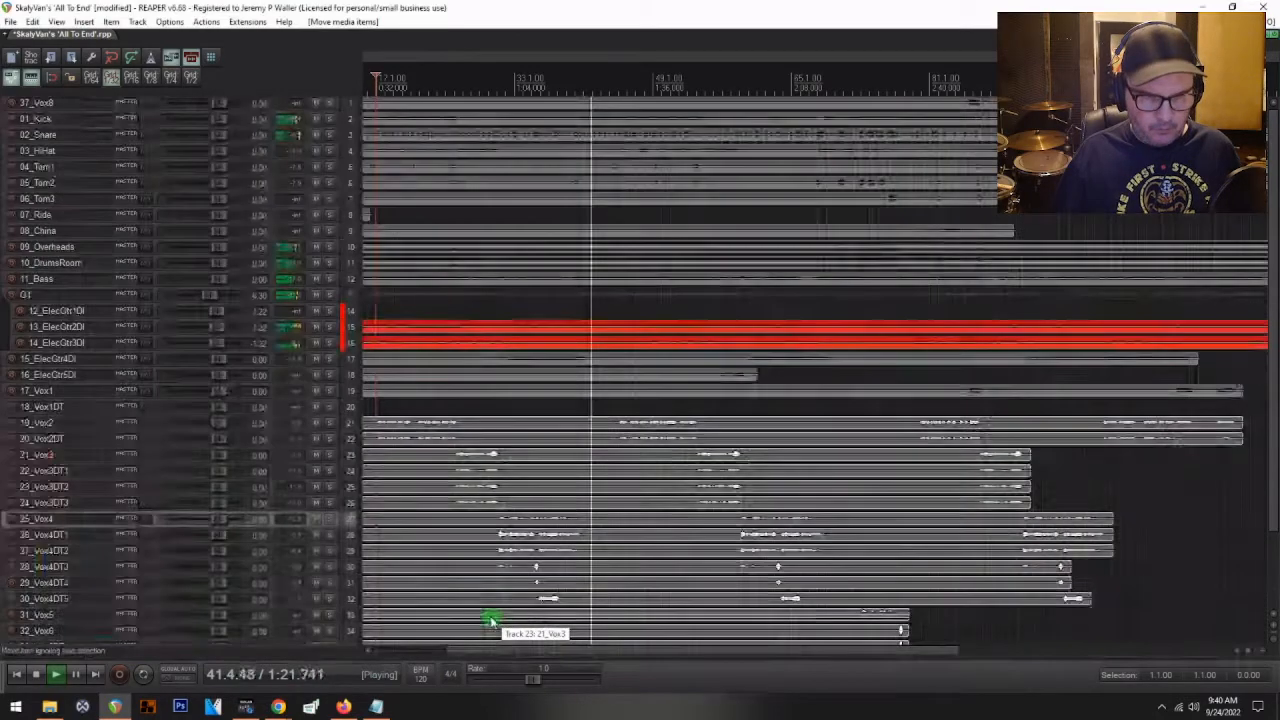
key(space)
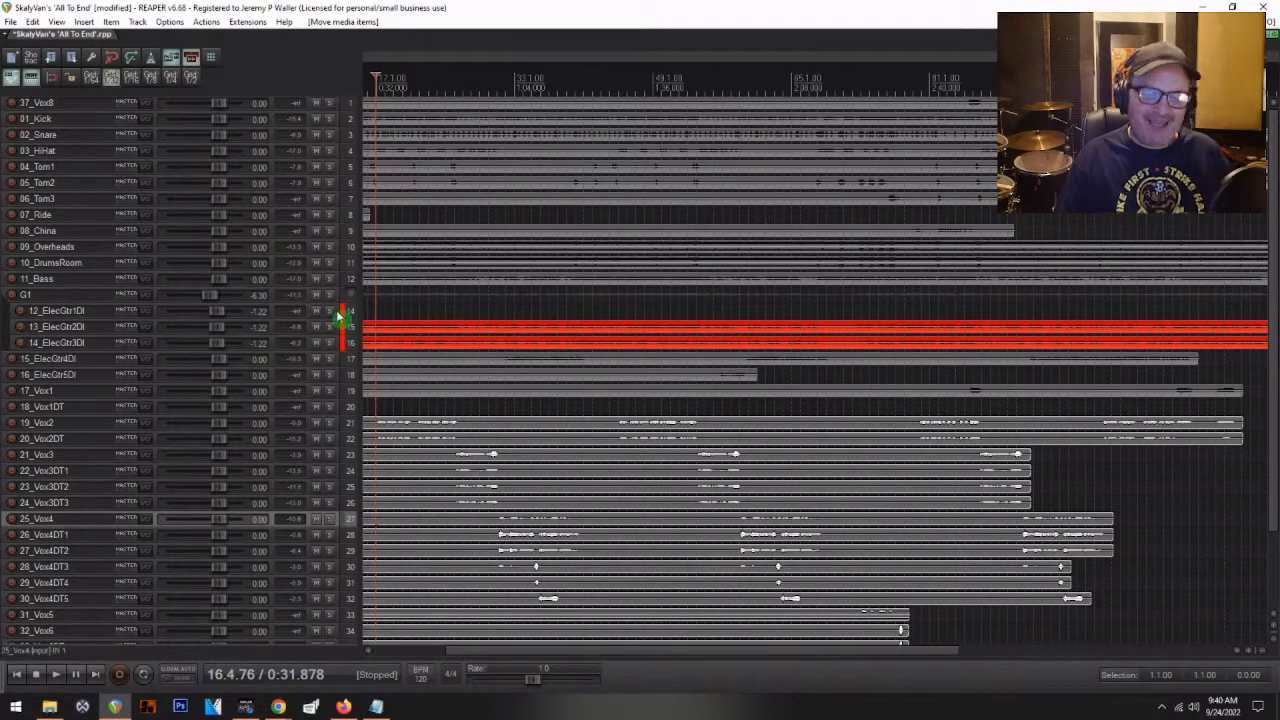
- Return to the project start, deselect the vocal items and mute tracks 15_ElecGtr4DI and 16_ElecGtr5DI
key(Home)
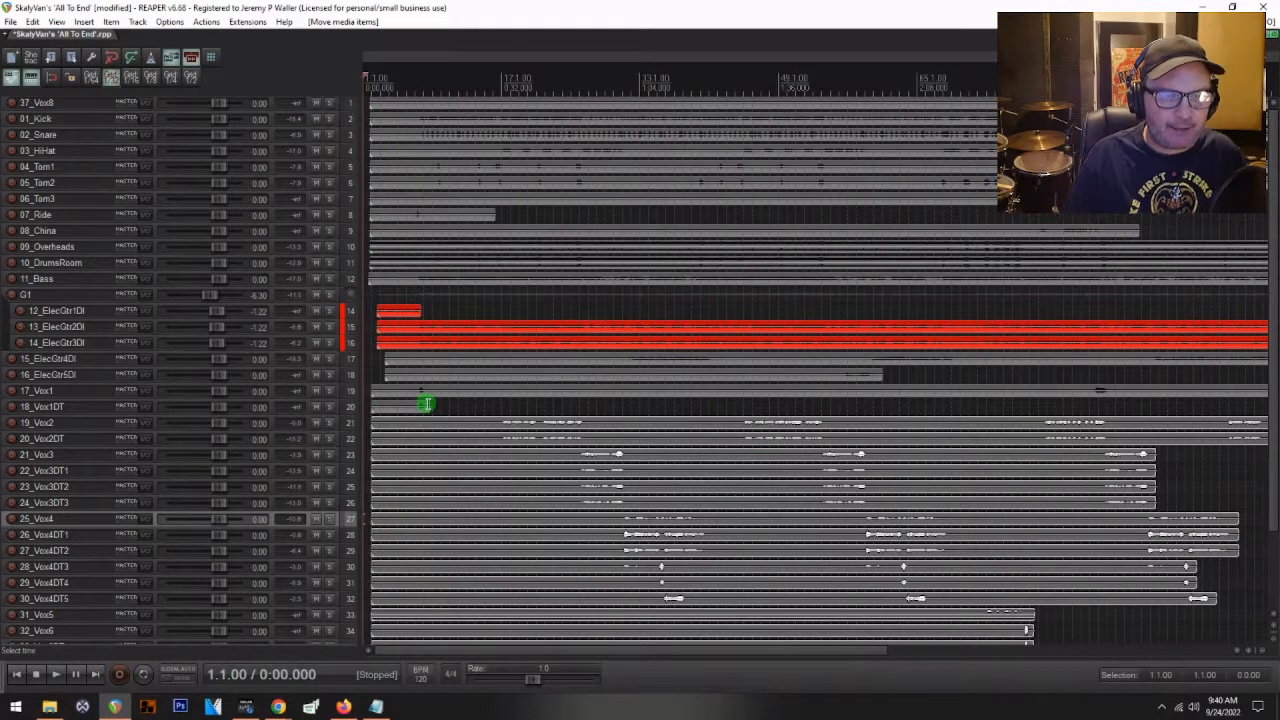
click(371, 348)
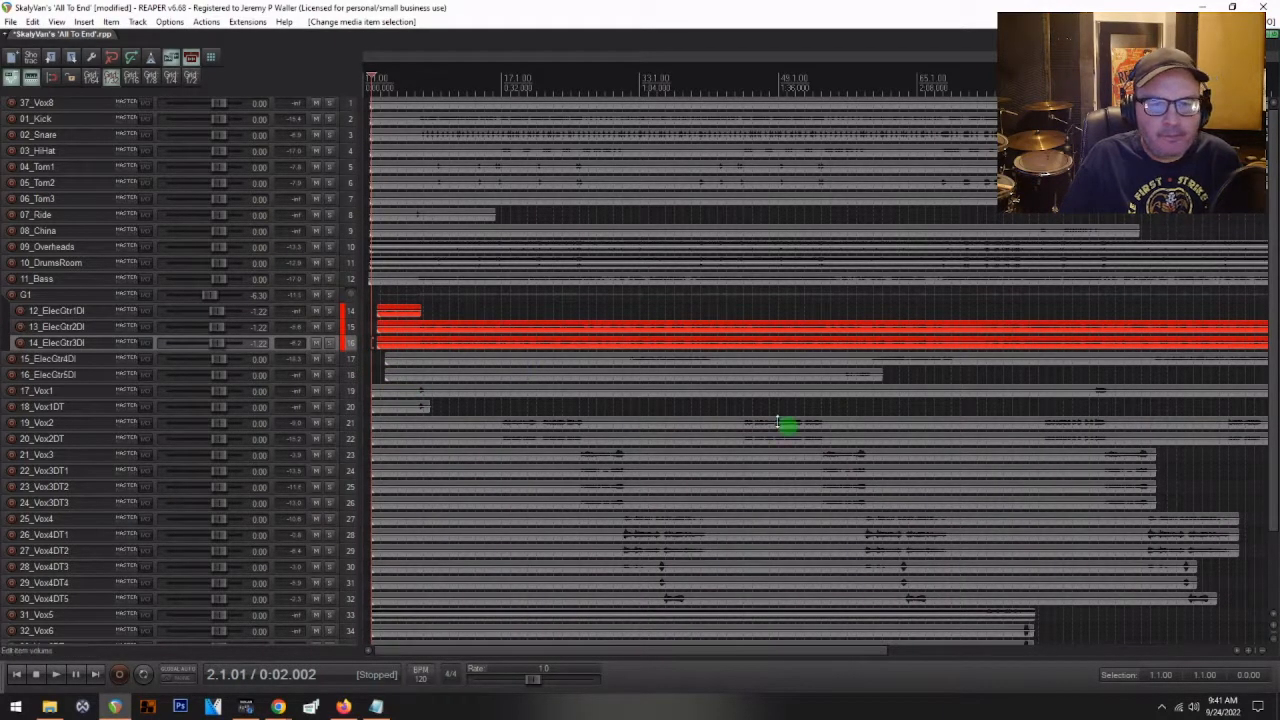
scroll(644, 345, down, 2)
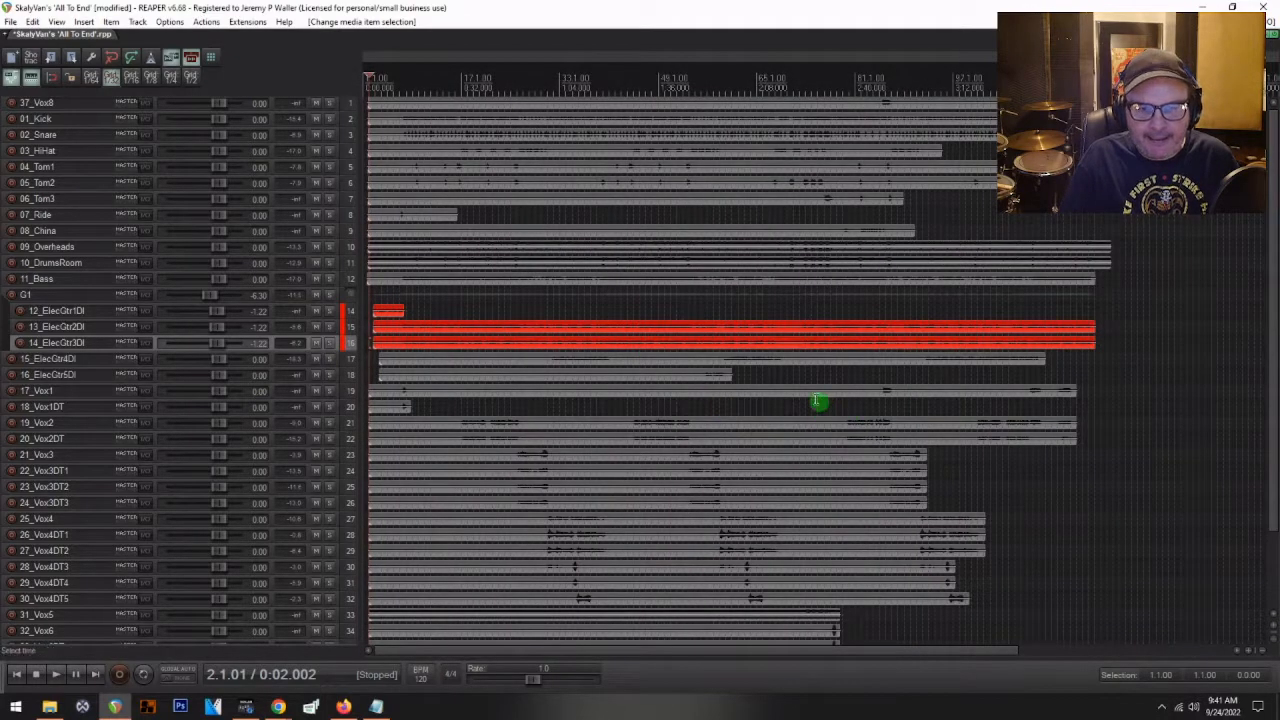
click(315, 359)
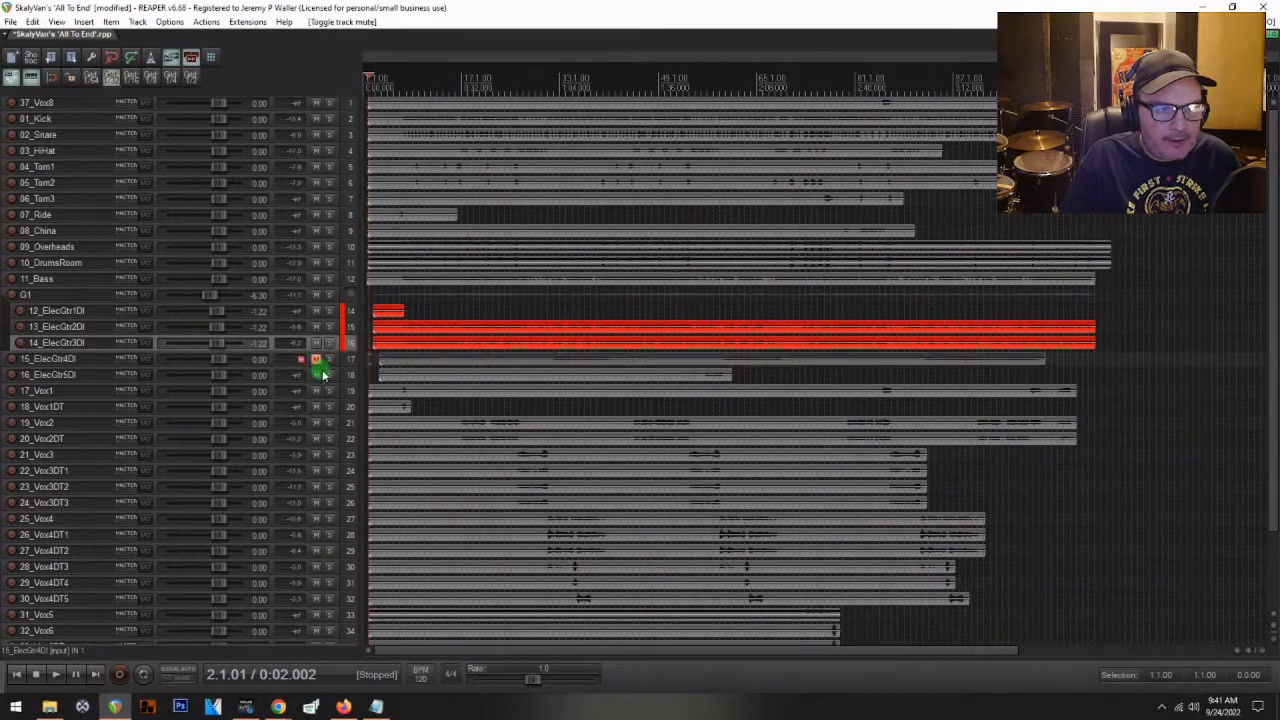
click(315, 376)
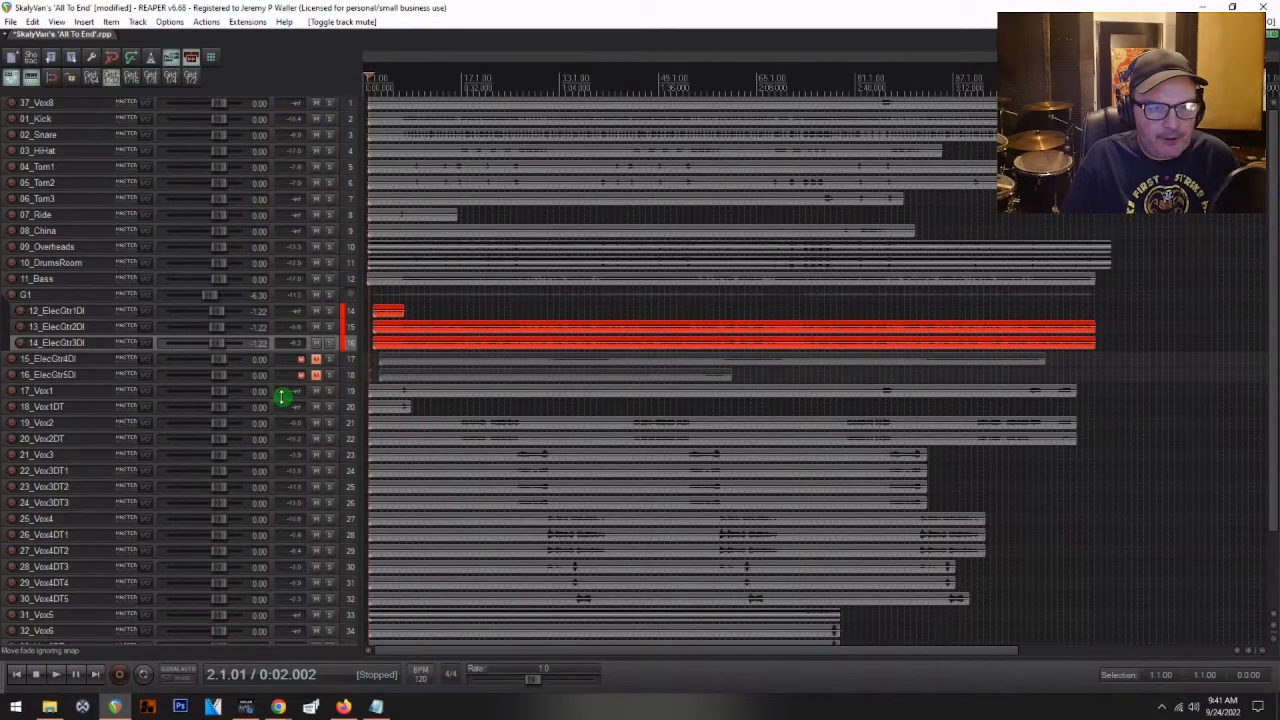
- Play the verse briefly from about 0:32 to identify which vocal tracks sound there
scroll(280, 397, up, 2)
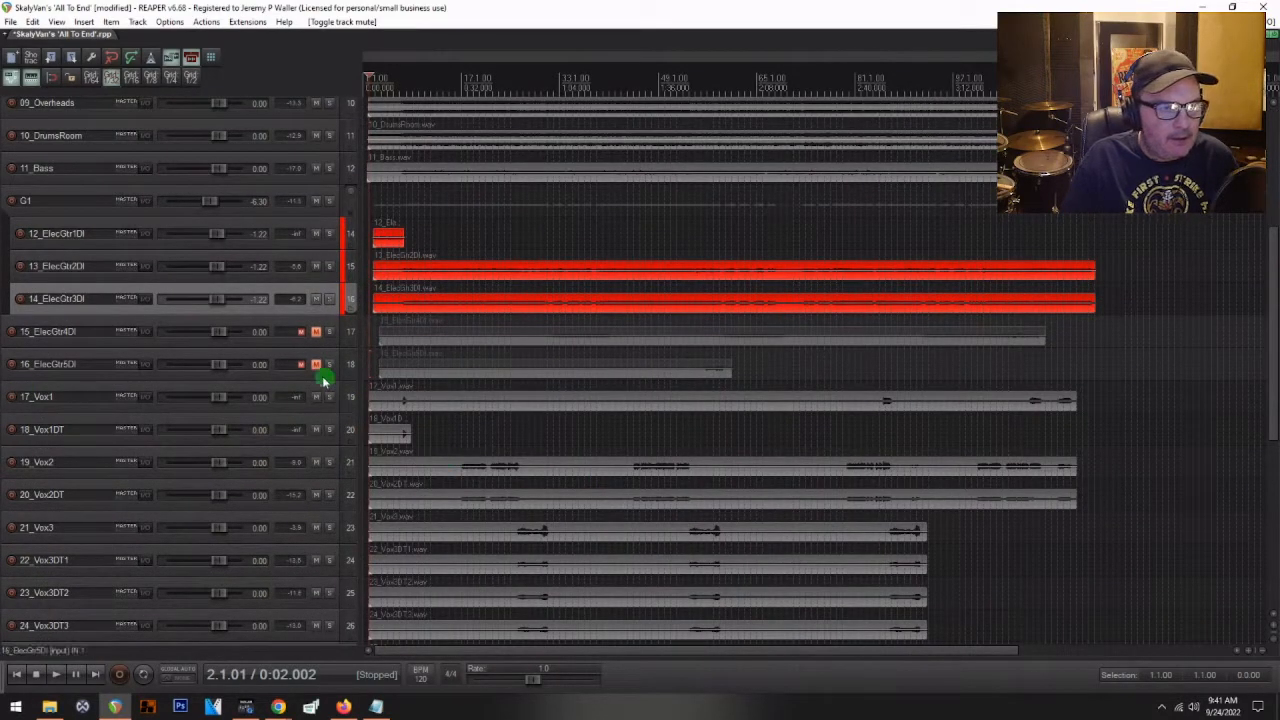
click(83, 390)
scroll(214, 423, down, 3)
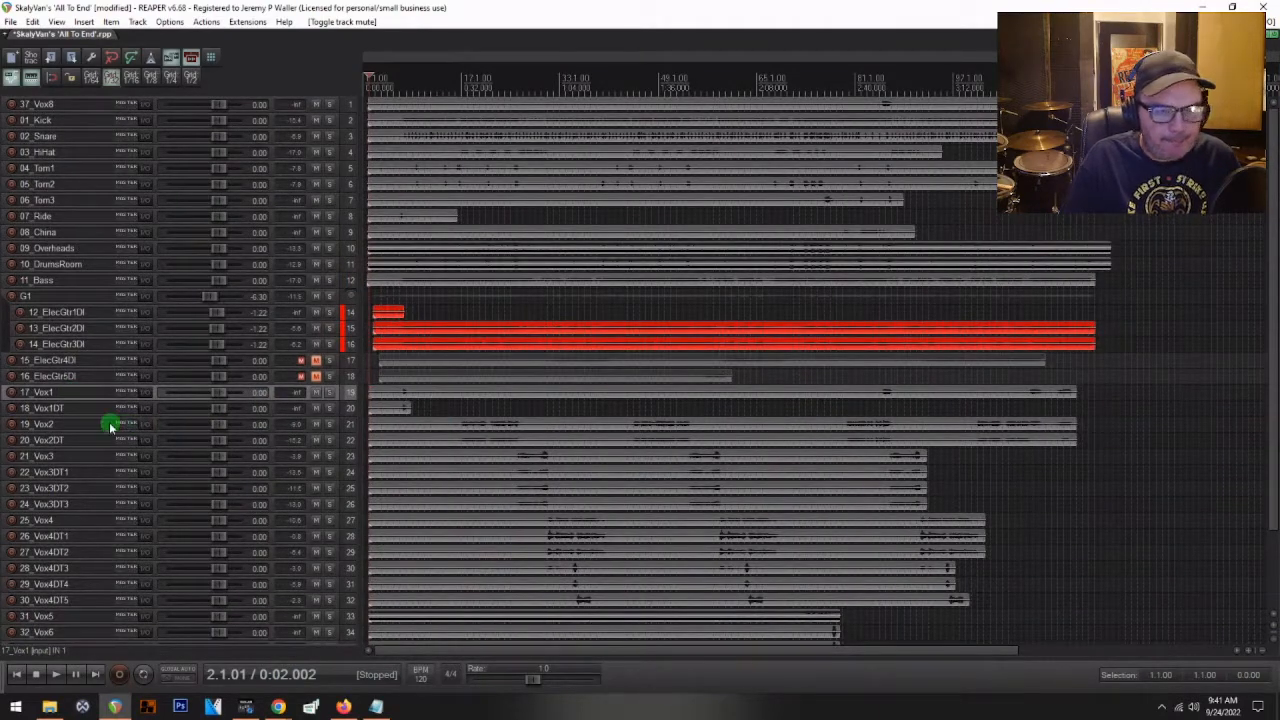
click(466, 455)
key(space)
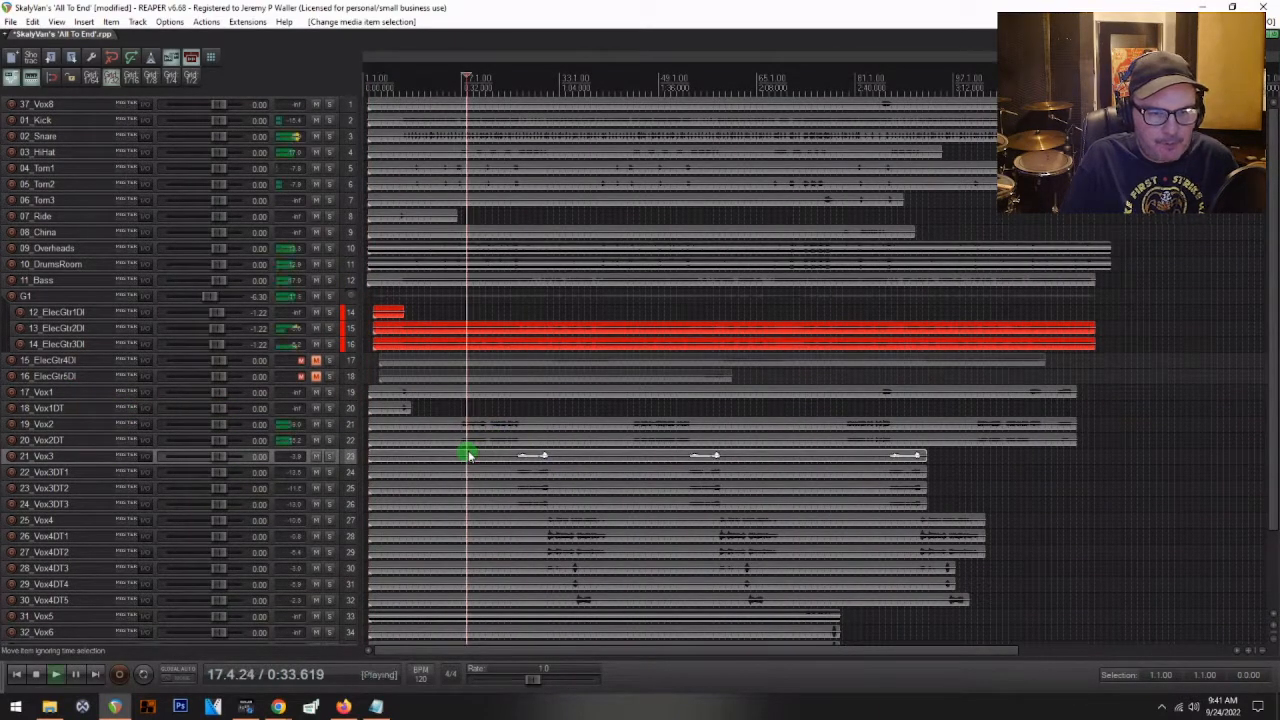
scroll(397, 429, up, 3)
key(space)
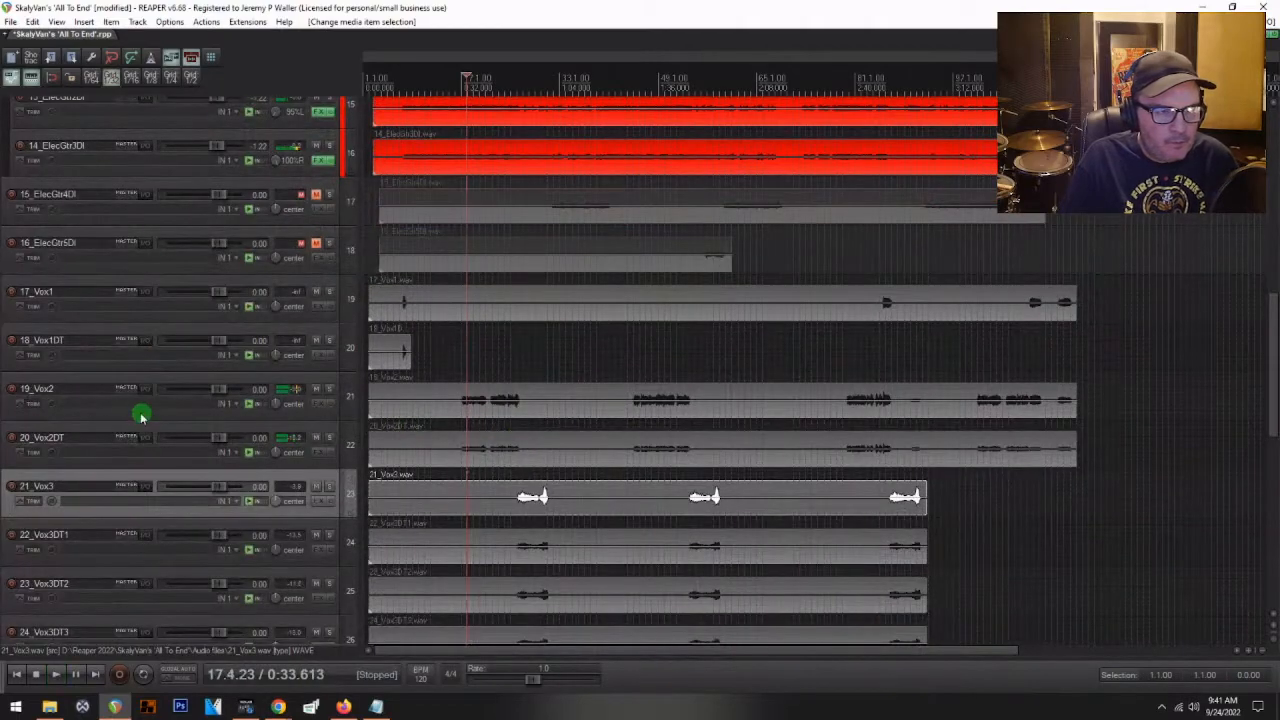
- Group tracks 19_Vox2 and 20_Vox2DT in a new folder named SCREAMS
click(92, 430)
click(83, 383)
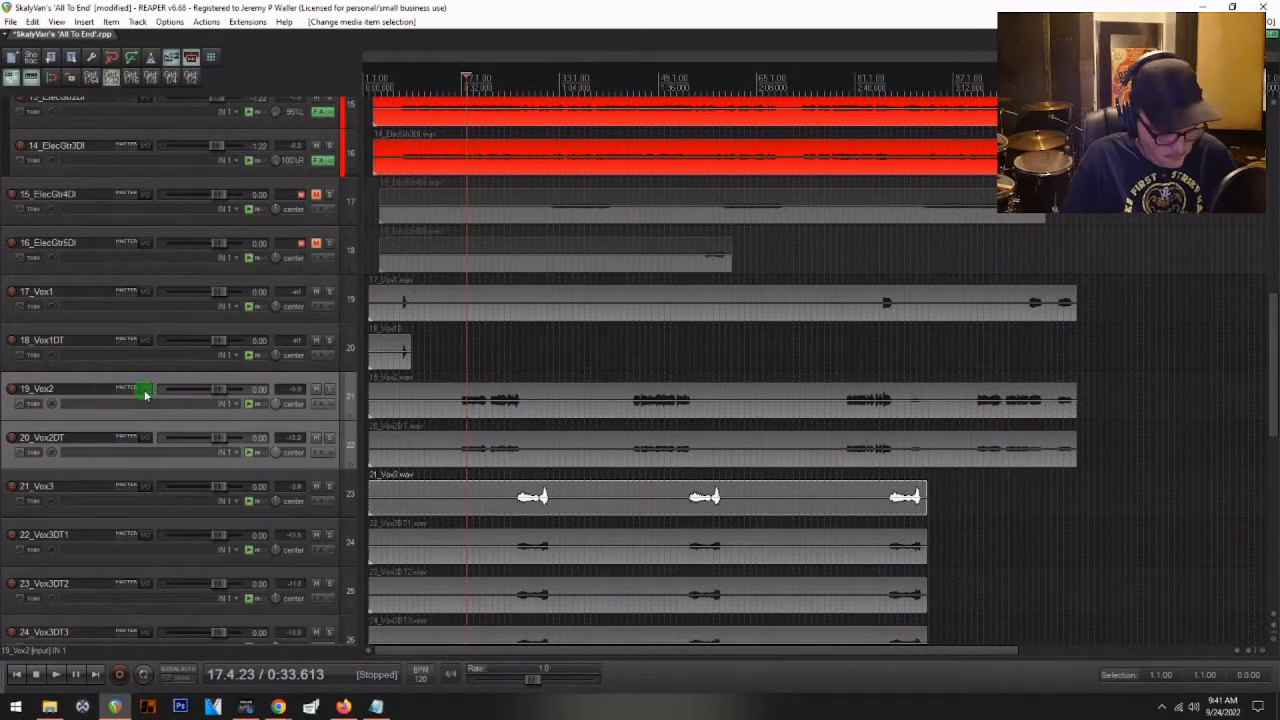
key(shift+f)
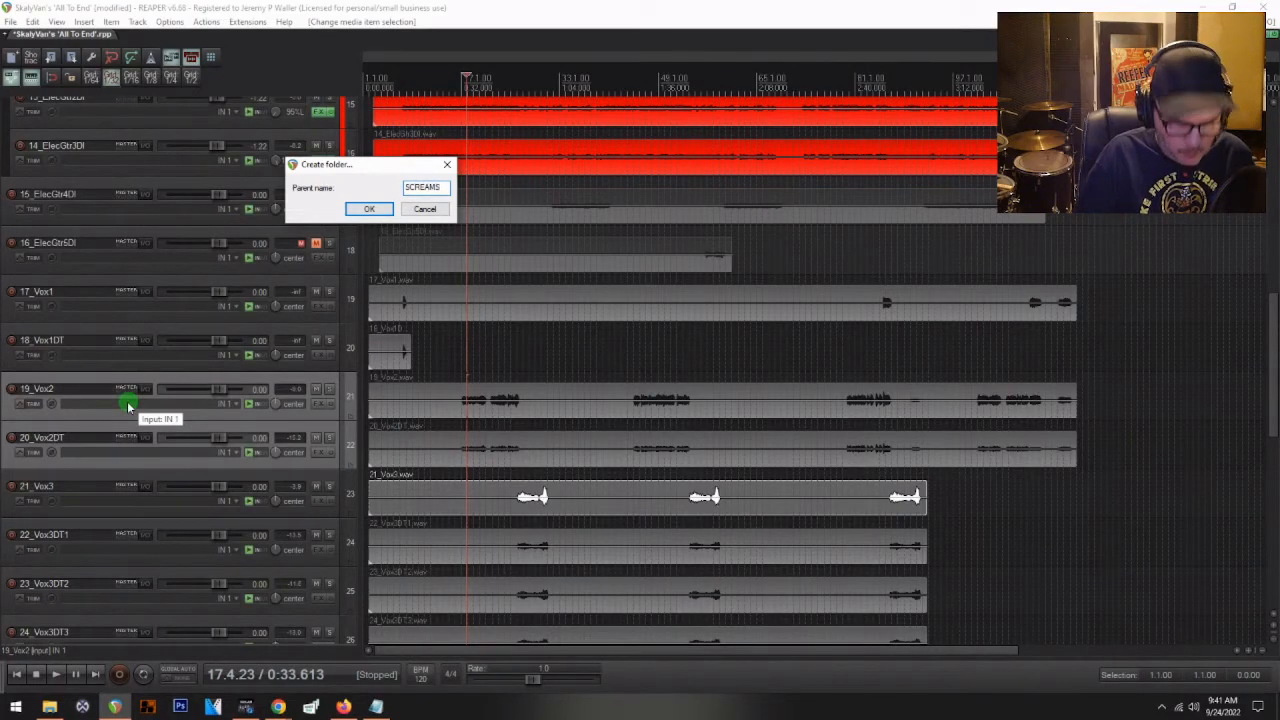
key(Return)
- Color tracks 19_Vox2 and 20_Vox2DT bright green (red 0, green 255, blue 0)
key(shift+c)
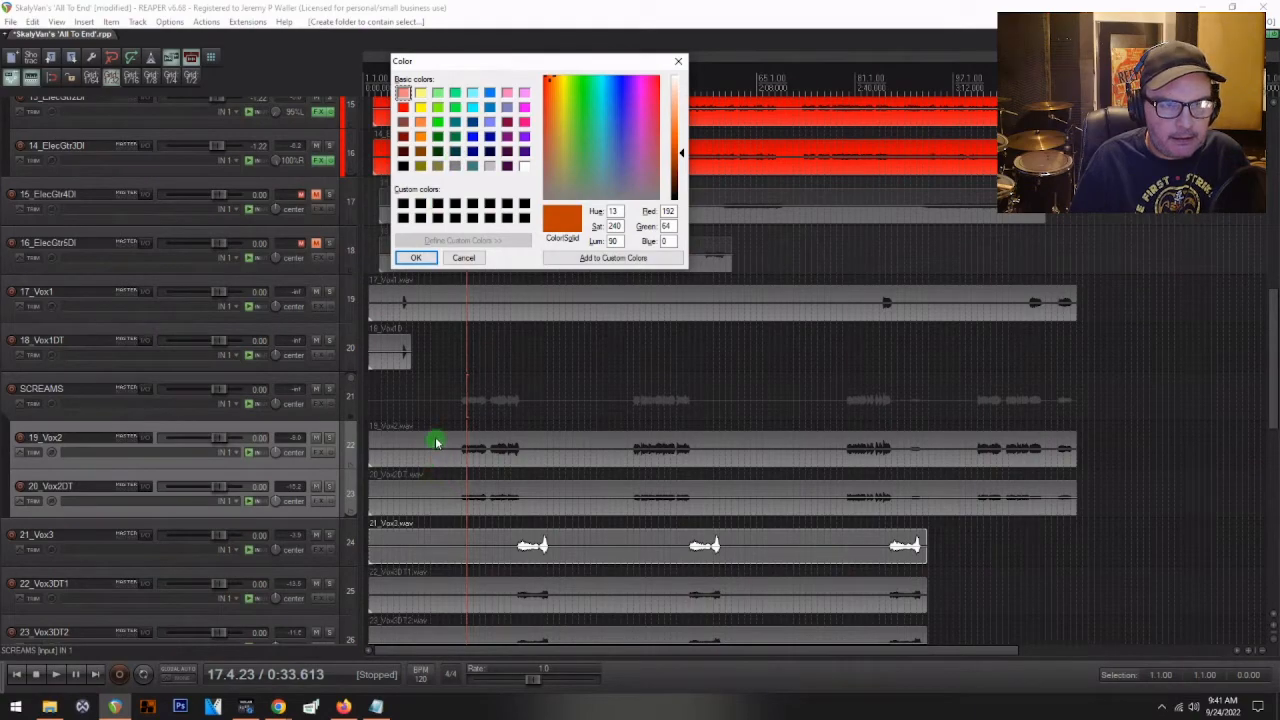
click(437, 122)
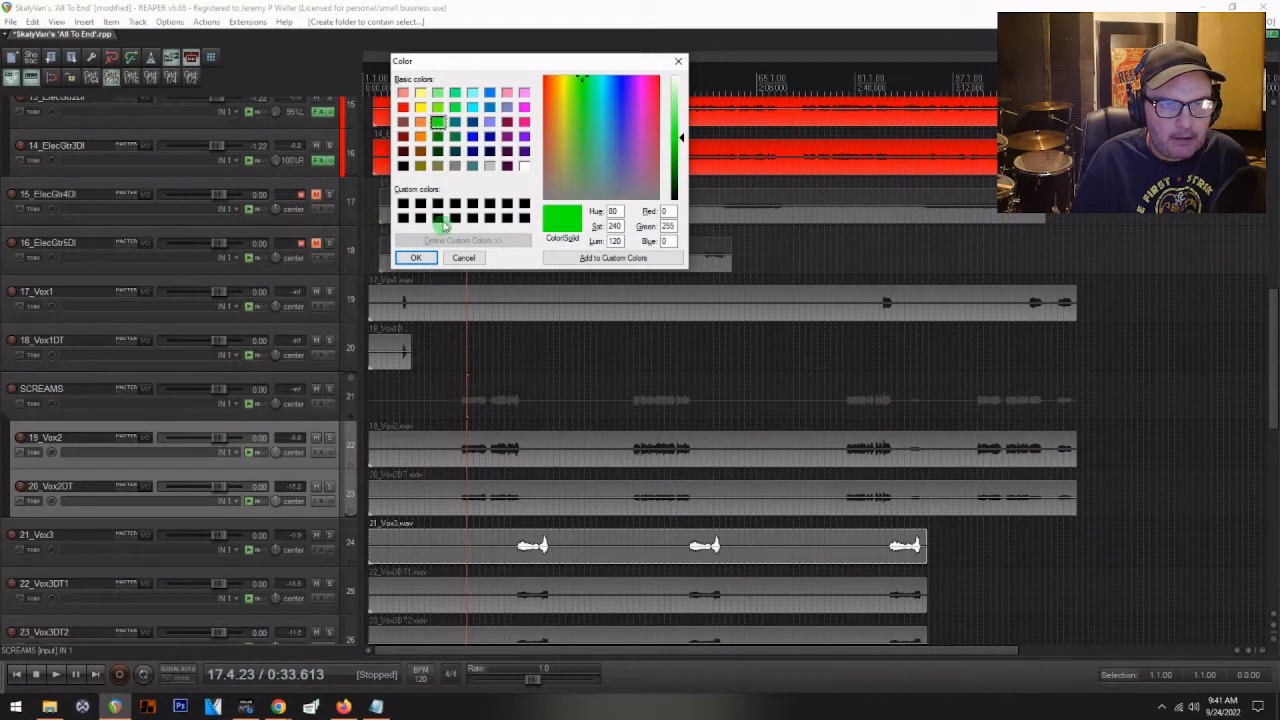
click(416, 257)
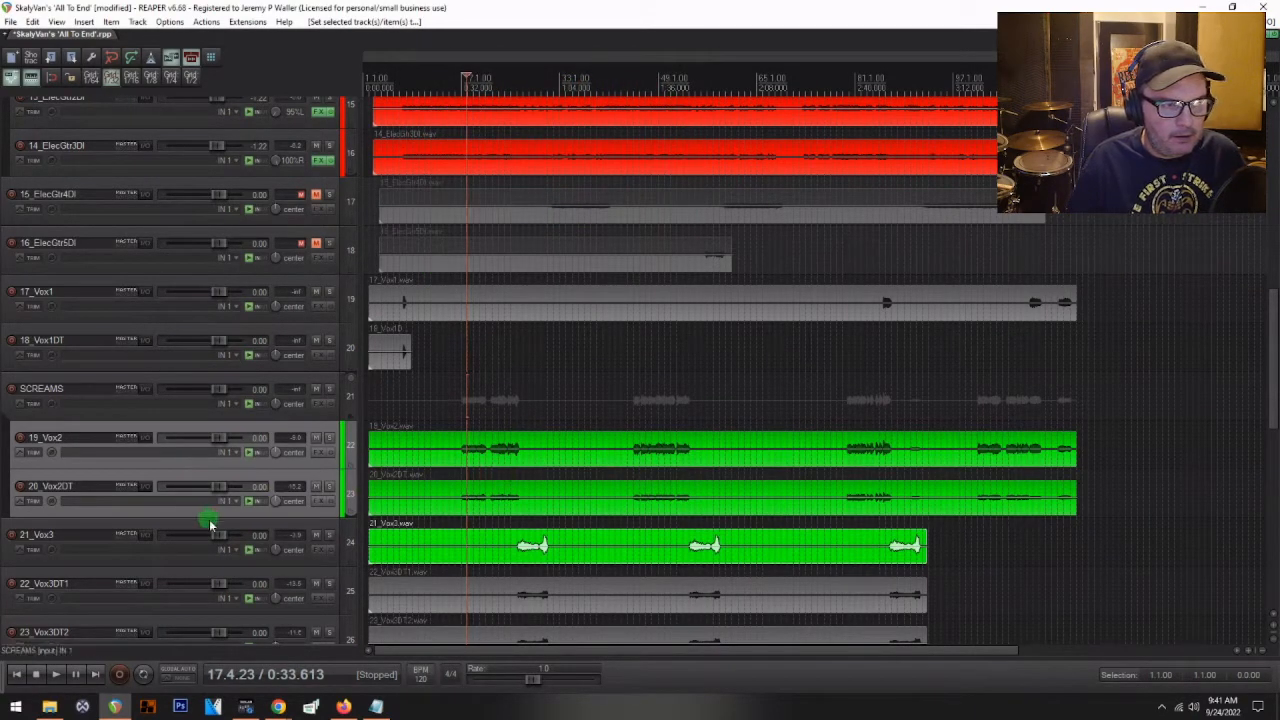
- Group tracks 21_Vox3 through 24_Vox3DT3 in a new folder named V2
click(146, 531)
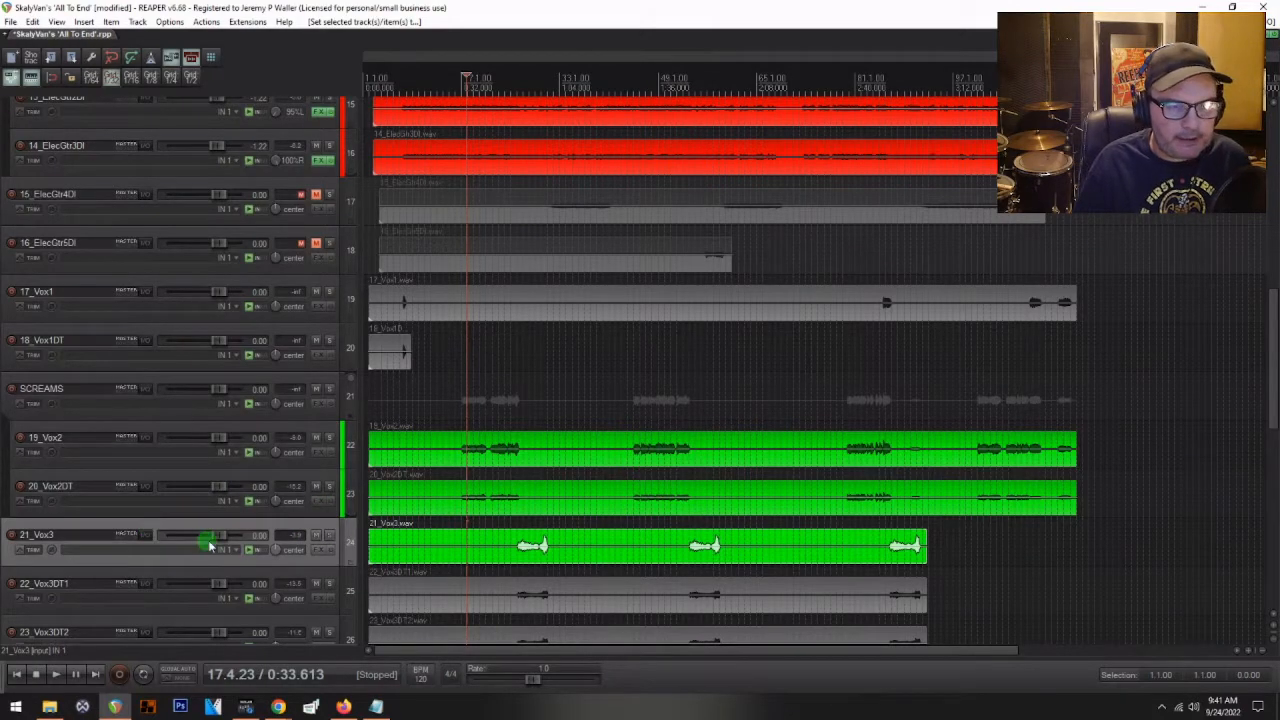
scroll(206, 538, down, 2)
scroll(170, 460, down, 2)
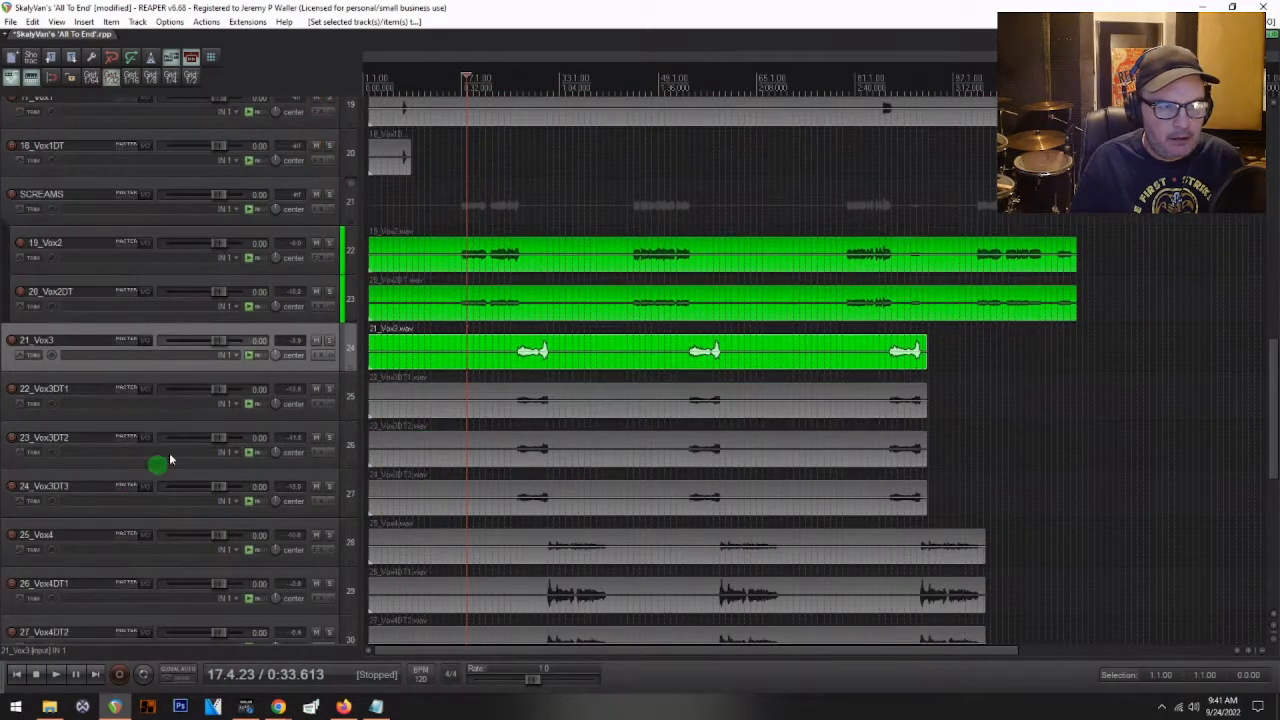
ctrl+click(107, 477)
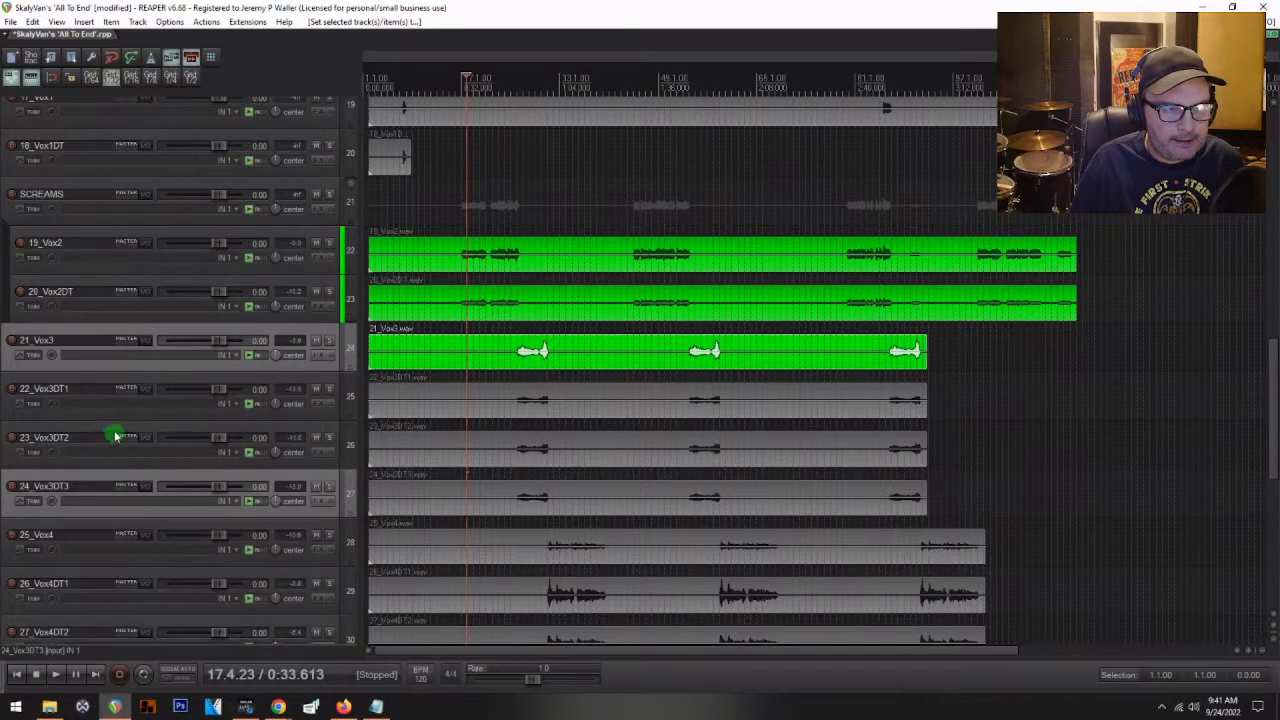
ctrl+click(115, 435)
ctrl+click(113, 381)
key(ctrl+f)
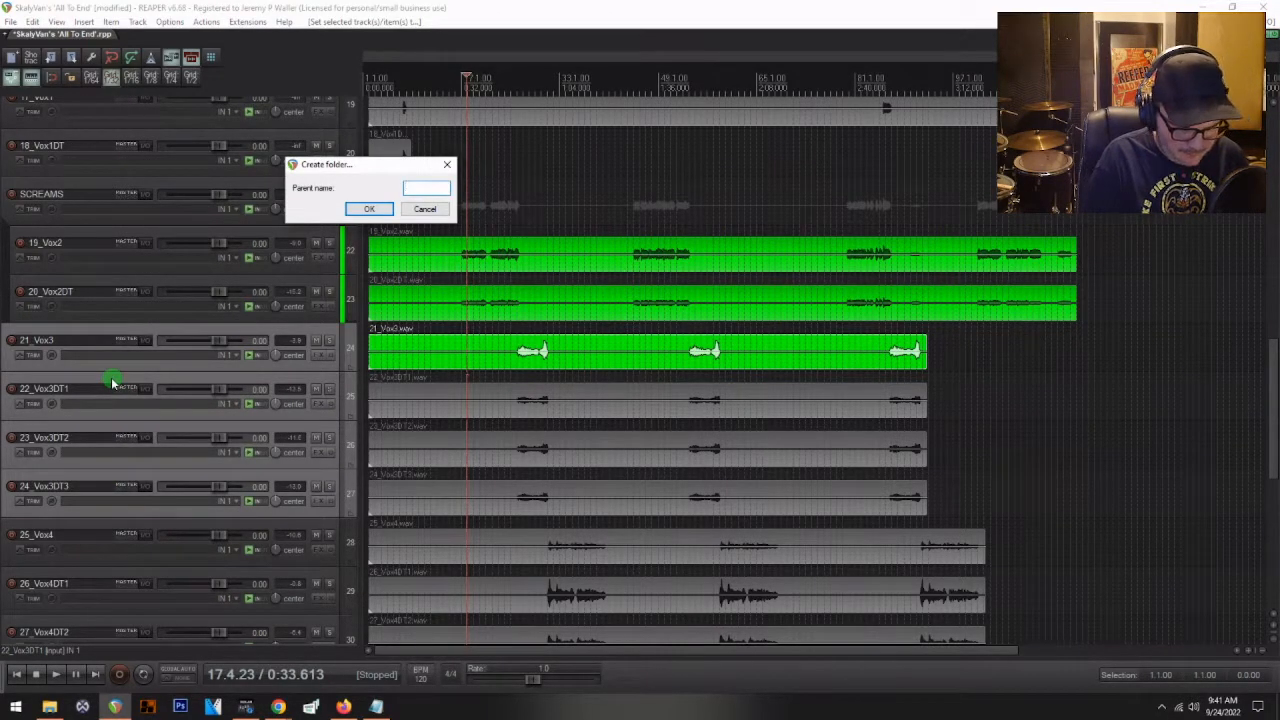
key(Return)
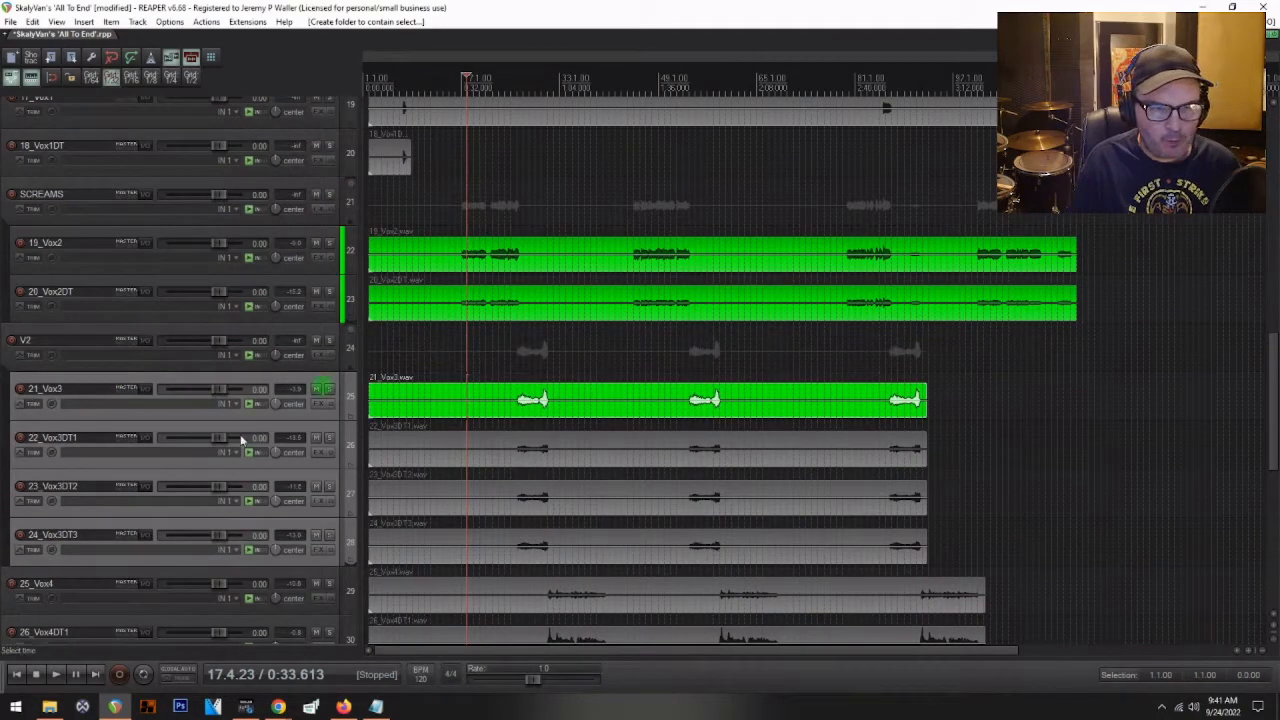
- Color the media items on tracks 21_Vox3 through 24_Vox3DT3 light green
drag(418, 411, 405, 512)
click(390, 400)
drag(418, 390, 397, 557)
key(shift+c)
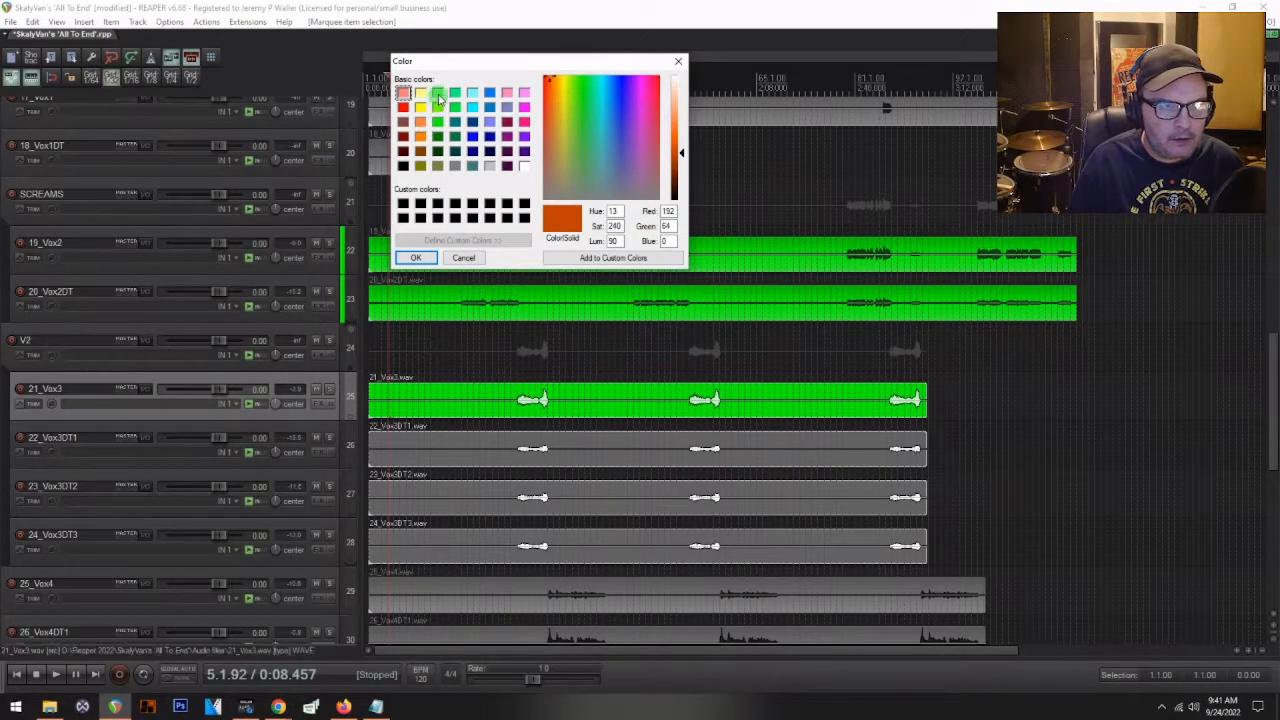
click(438, 93)
click(425, 260)
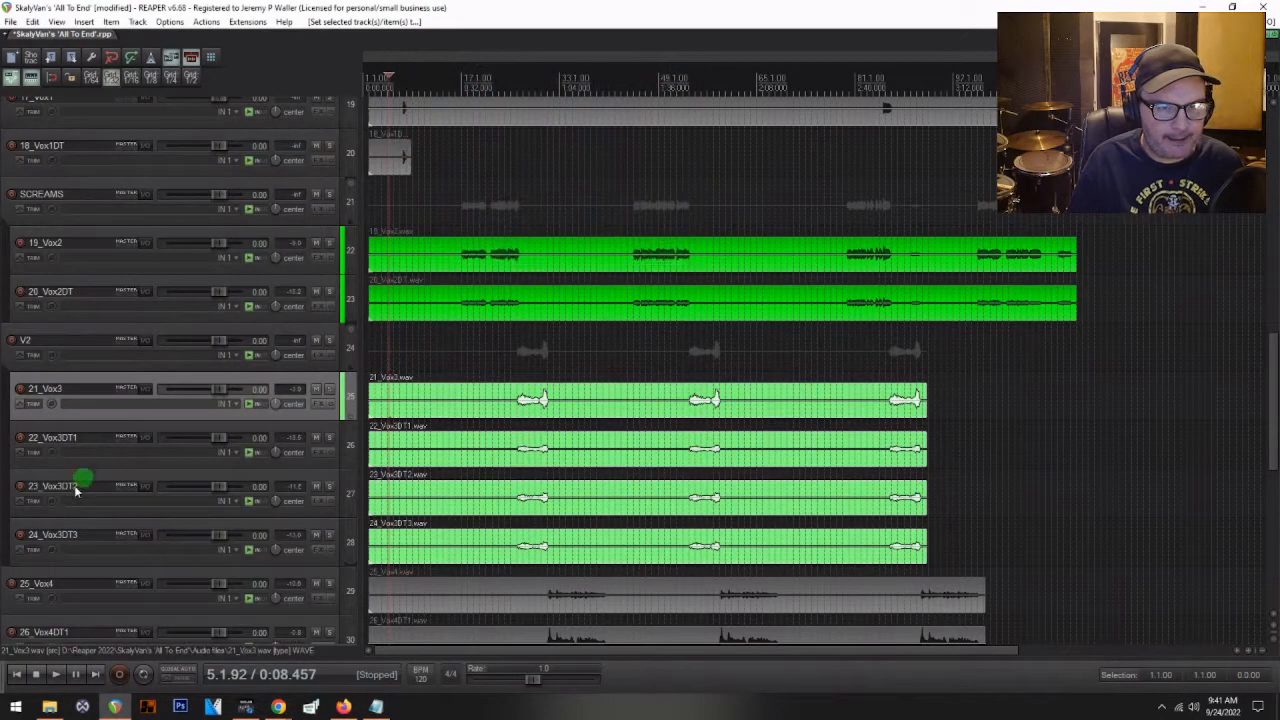
- Group tracks 25_Vox4 through 30_Vox4DT5 in a new folder named V3
scroll(75, 490, down, 5)
scroll(123, 418, down, 1)
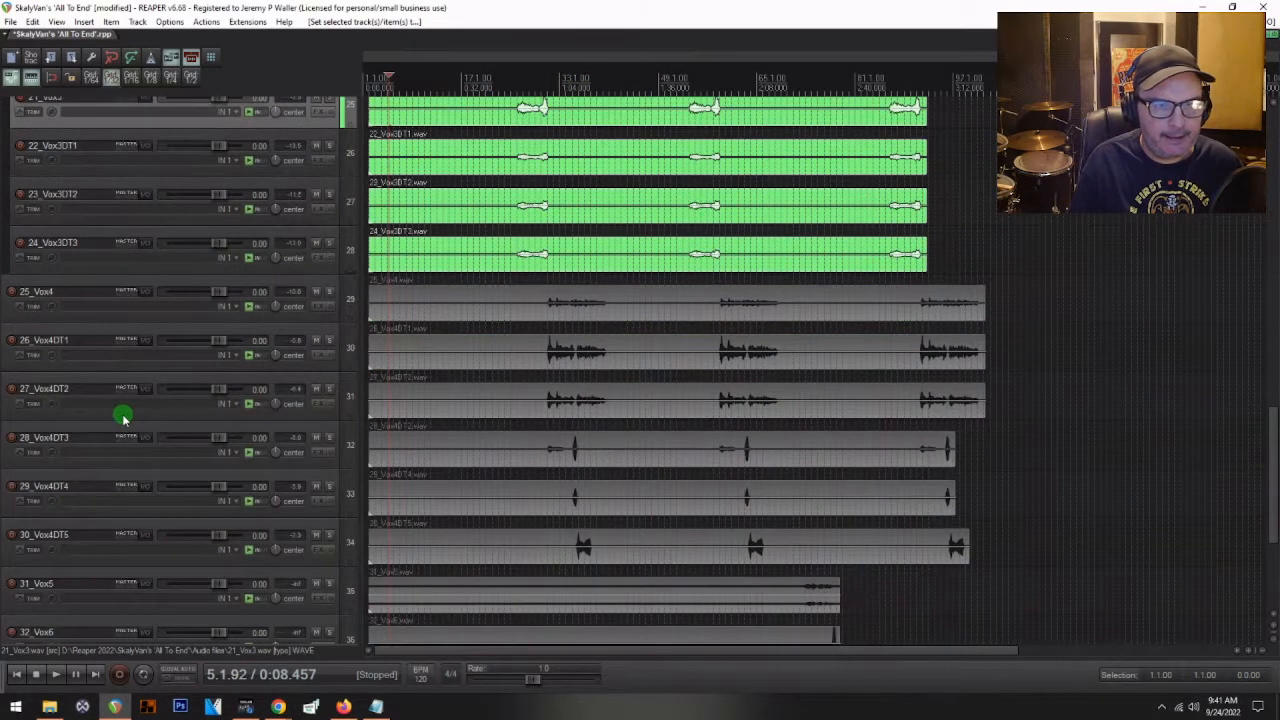
click(194, 291)
double_click(193, 293)
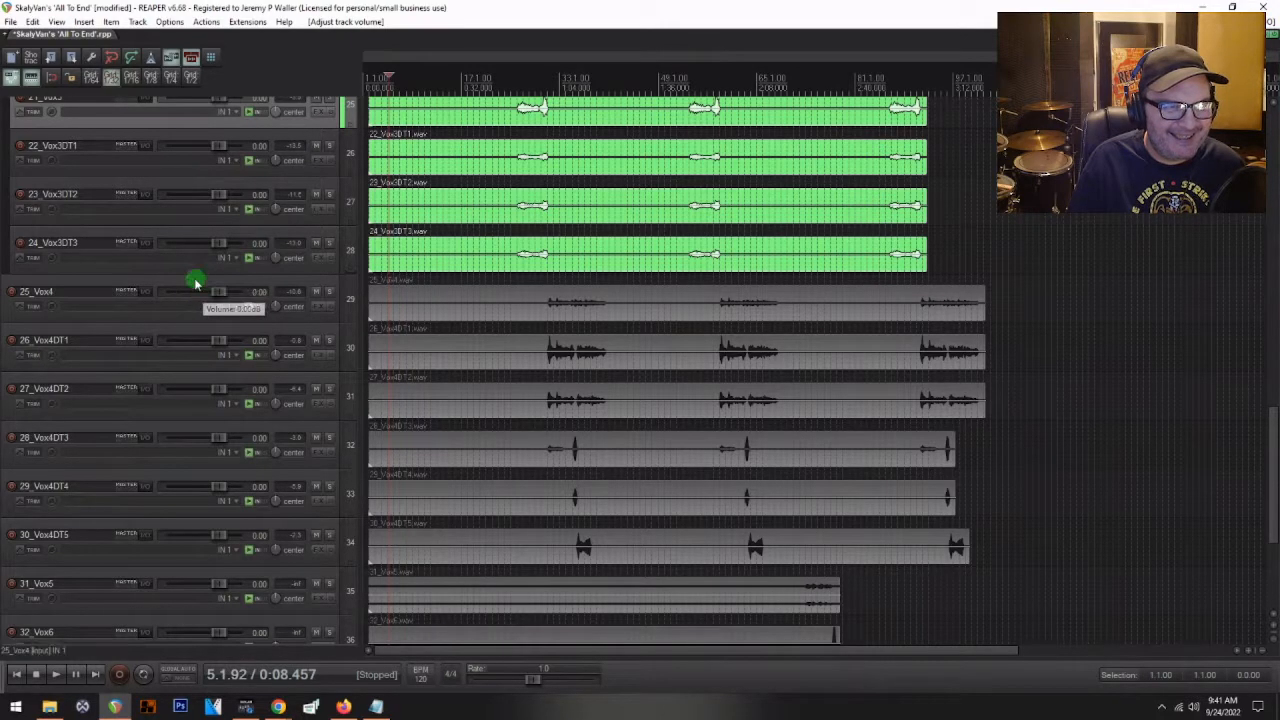
click(194, 280)
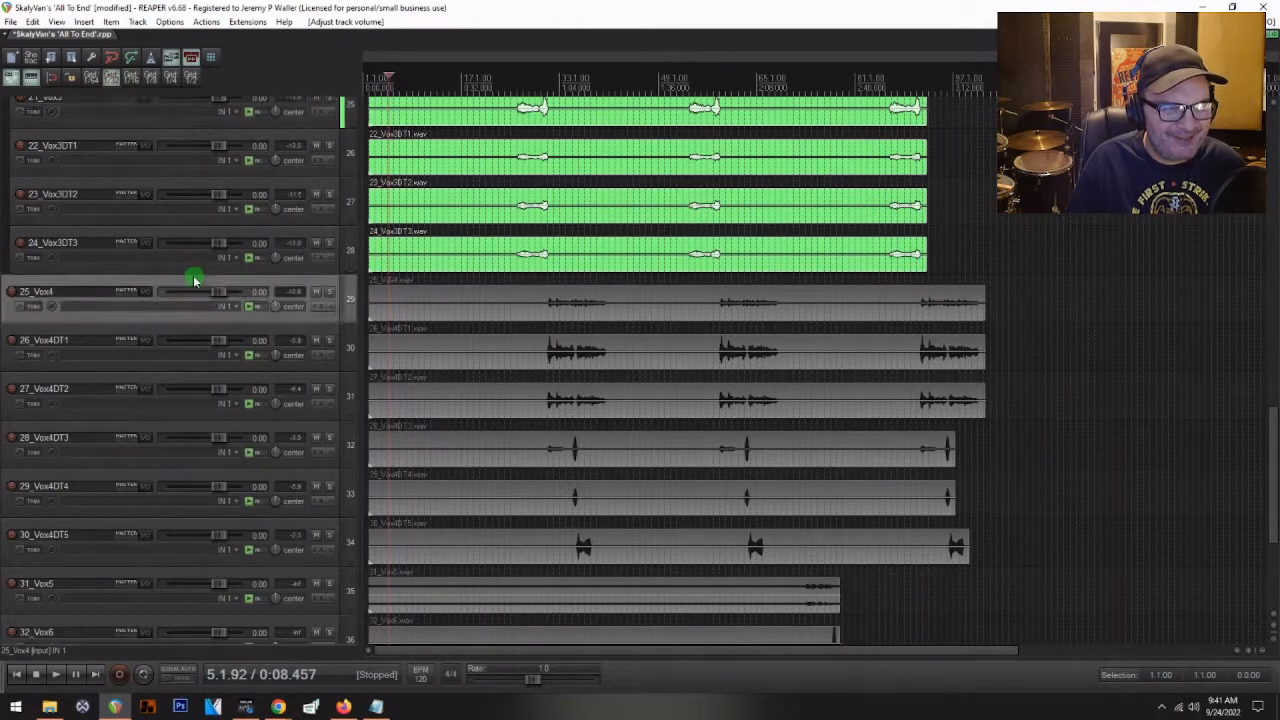
shift+click(174, 527)
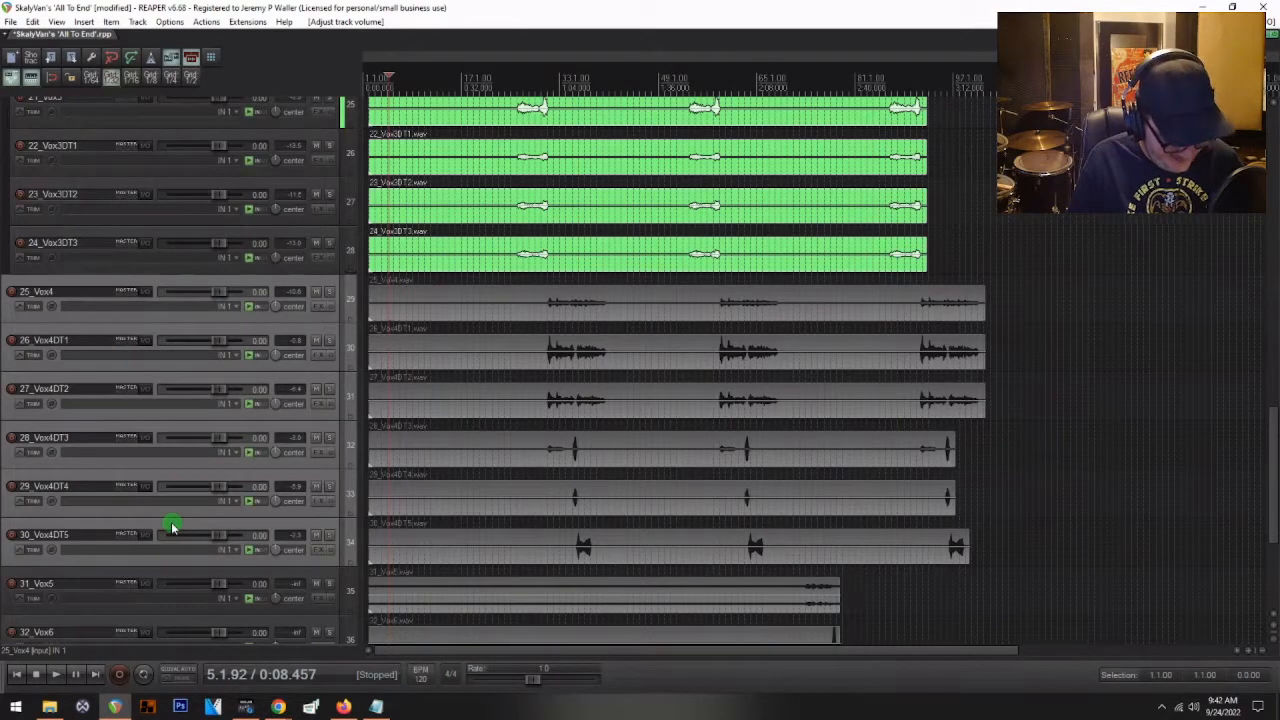
key(ctrl+f)
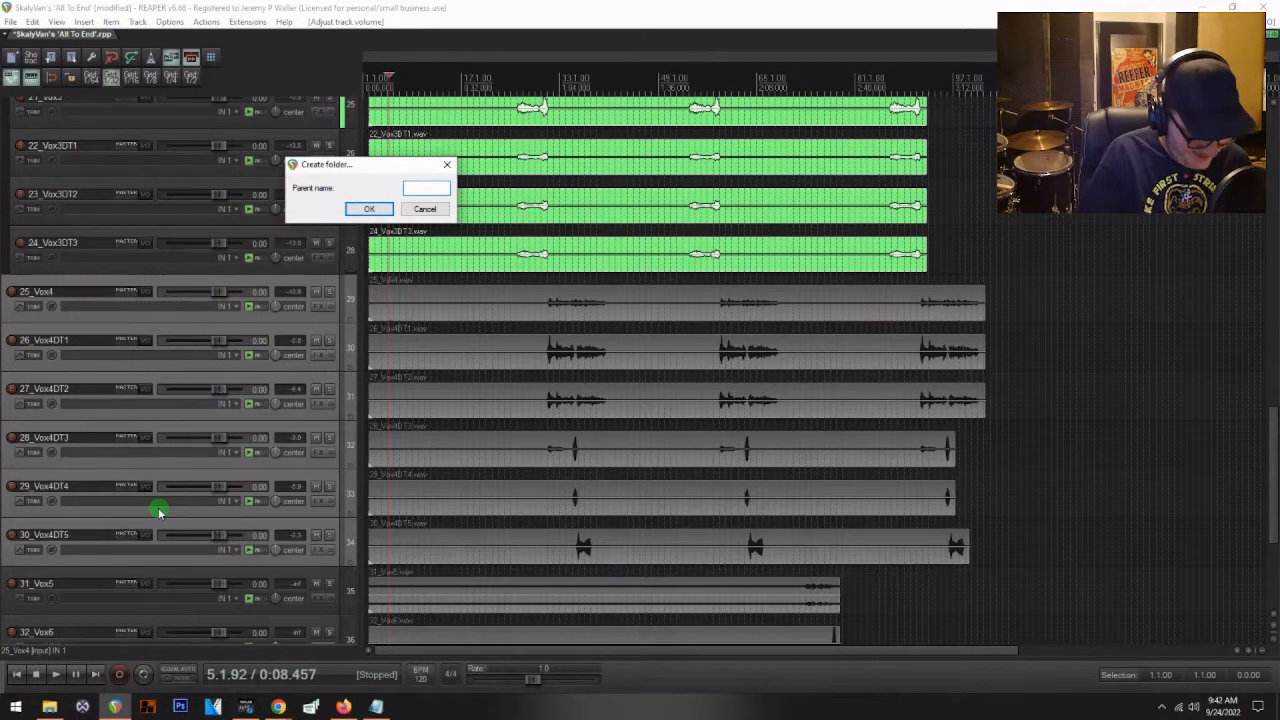
text(V3)
key(Return)
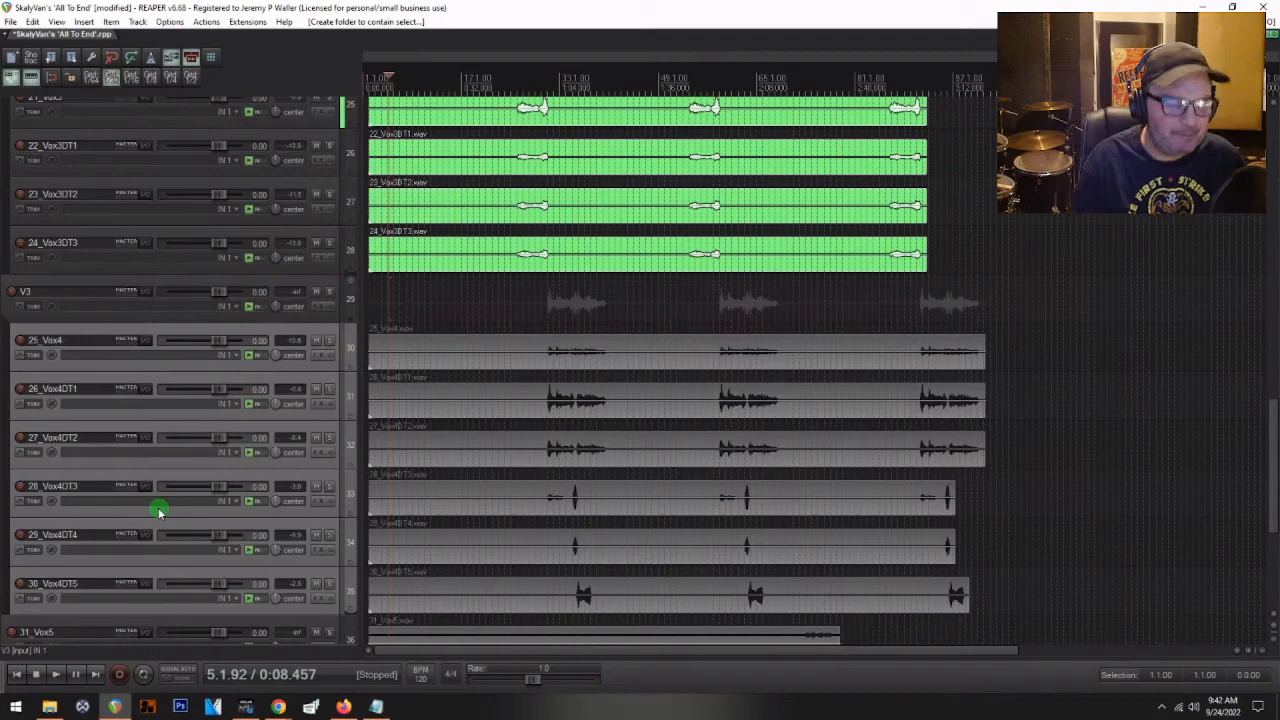
- Color tracks 25_Vox4 through 30_Vox4DT5 dark green (red 0, green 128, blue 0)
key(c)
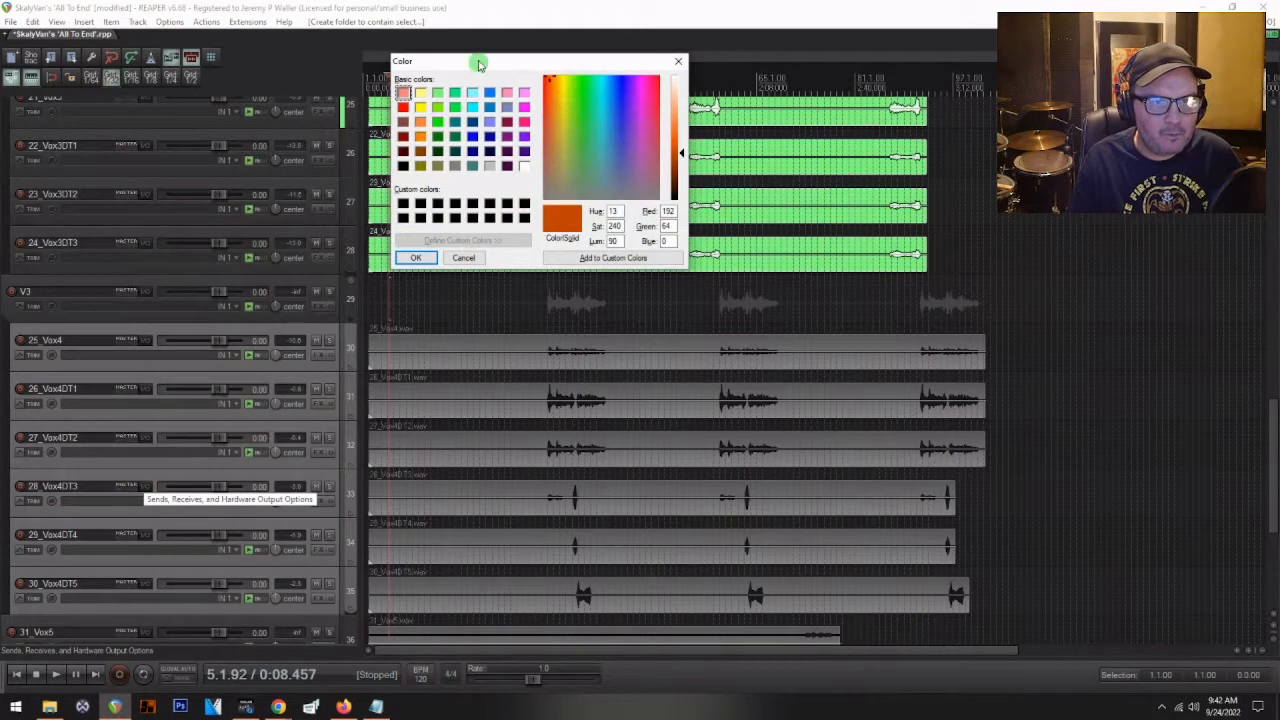
click(437, 136)
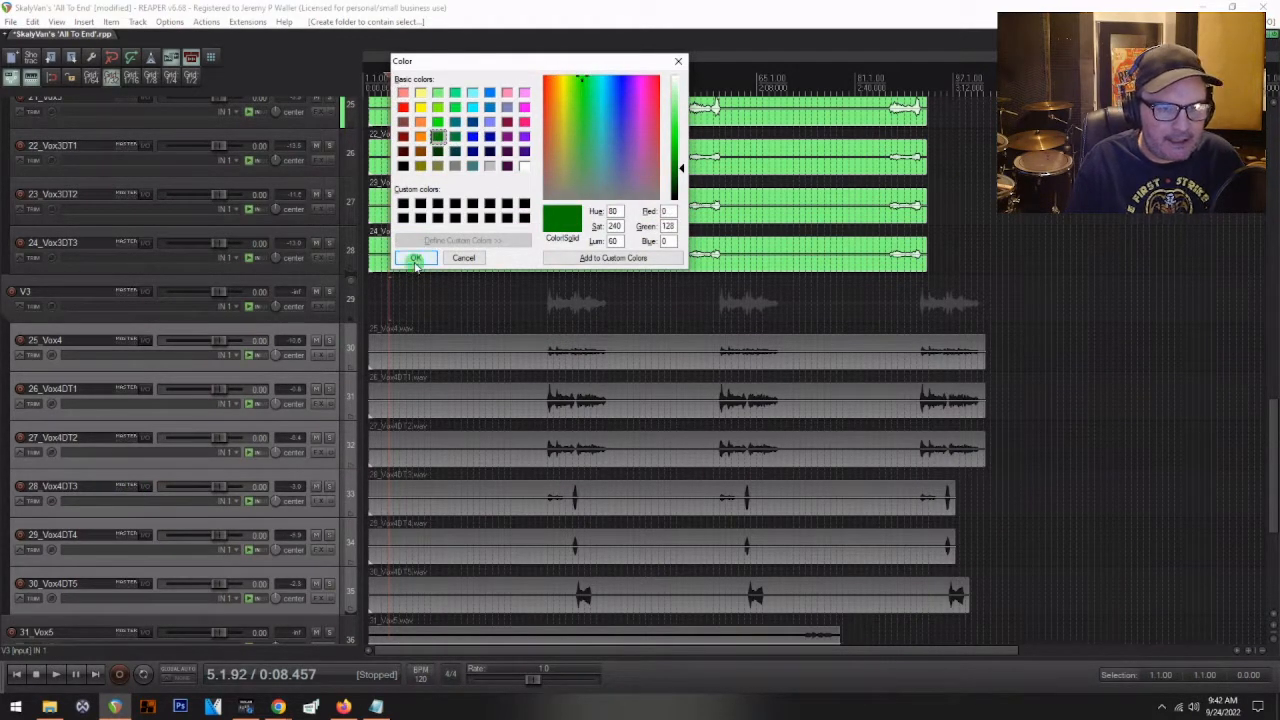
click(416, 259)
- Group tracks 31_Vox5 through 36_Vox7DT2 in a new folder named V4
scroll(216, 393, down, 3)
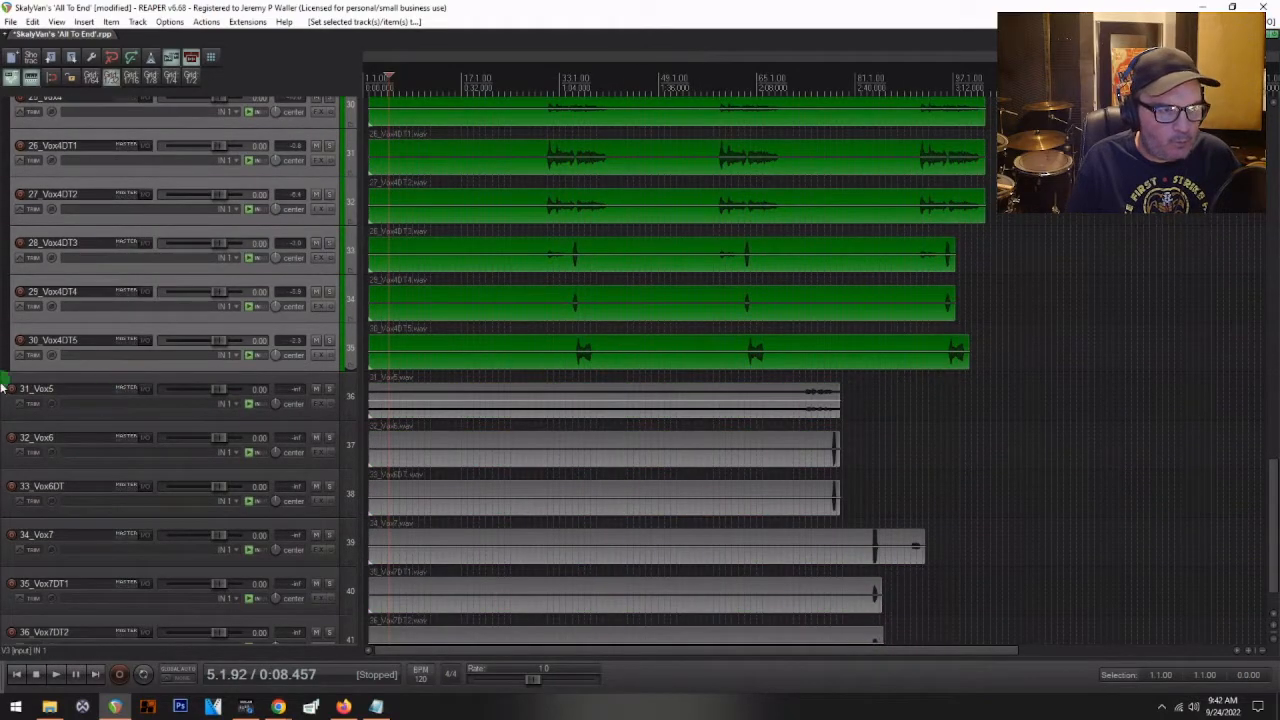
scroll(74, 345, down, 1)
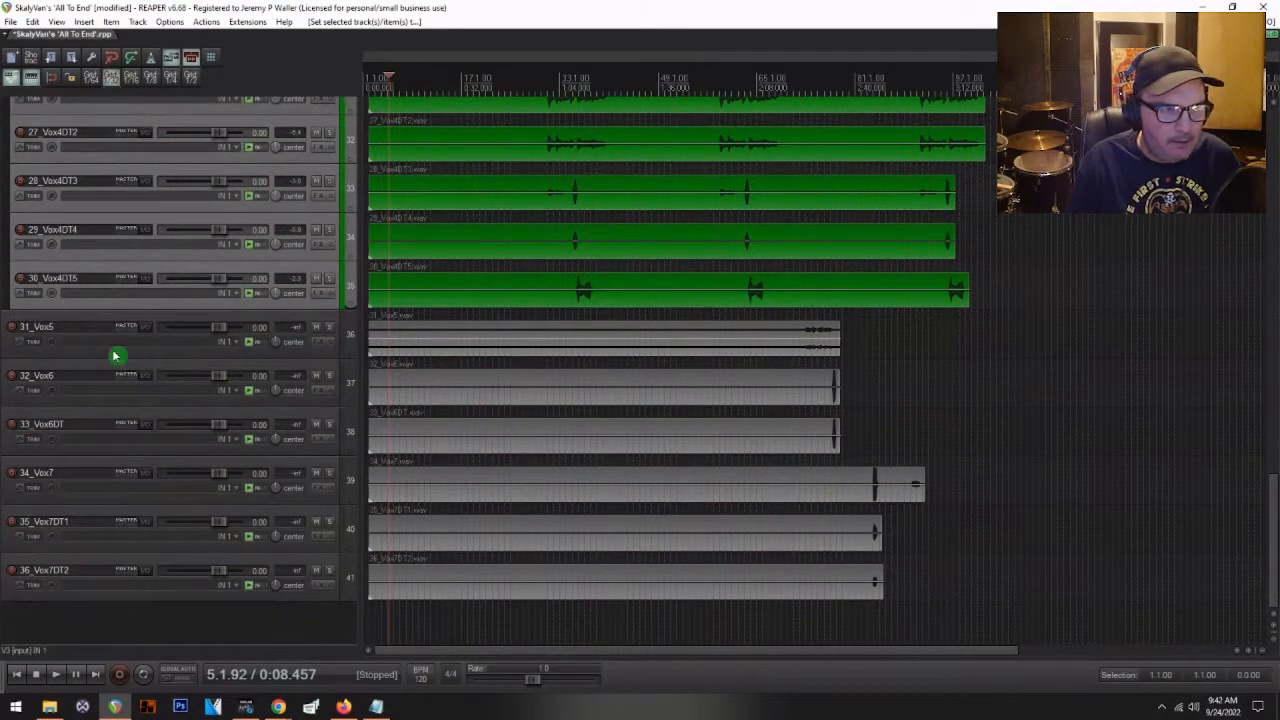
click(120, 327)
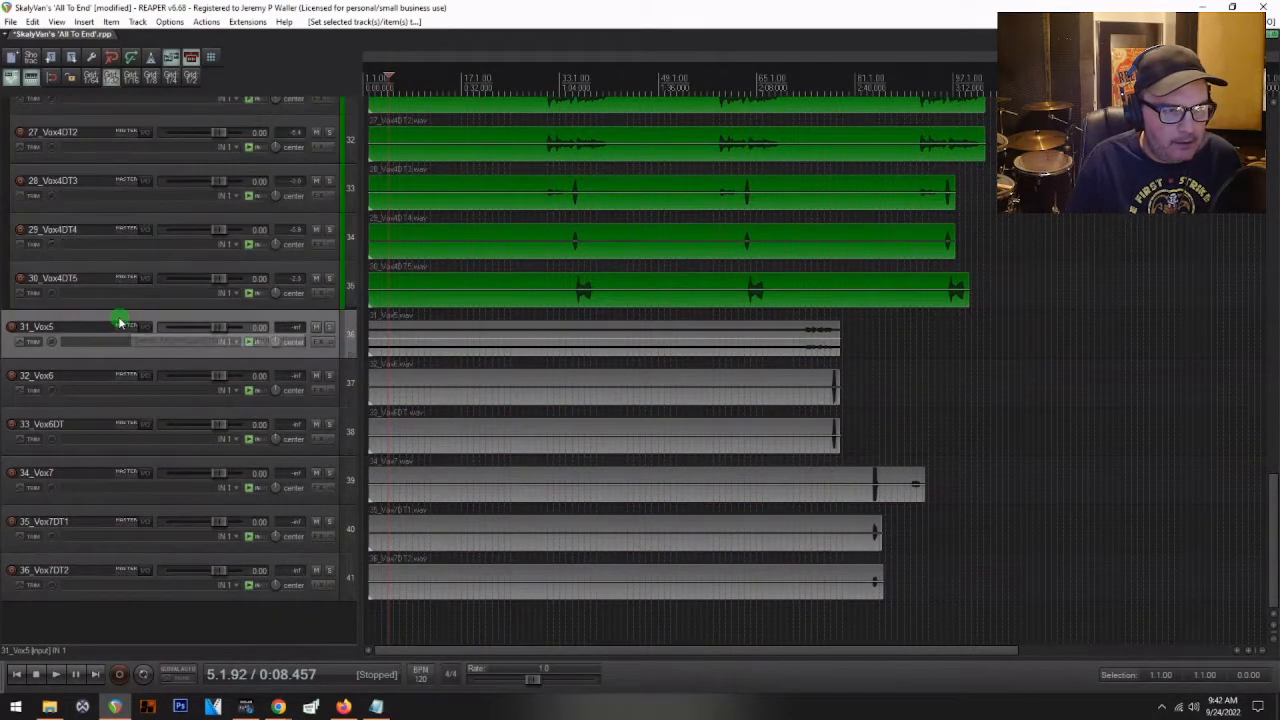
shift+click(62, 560)
key(ctrl+f)
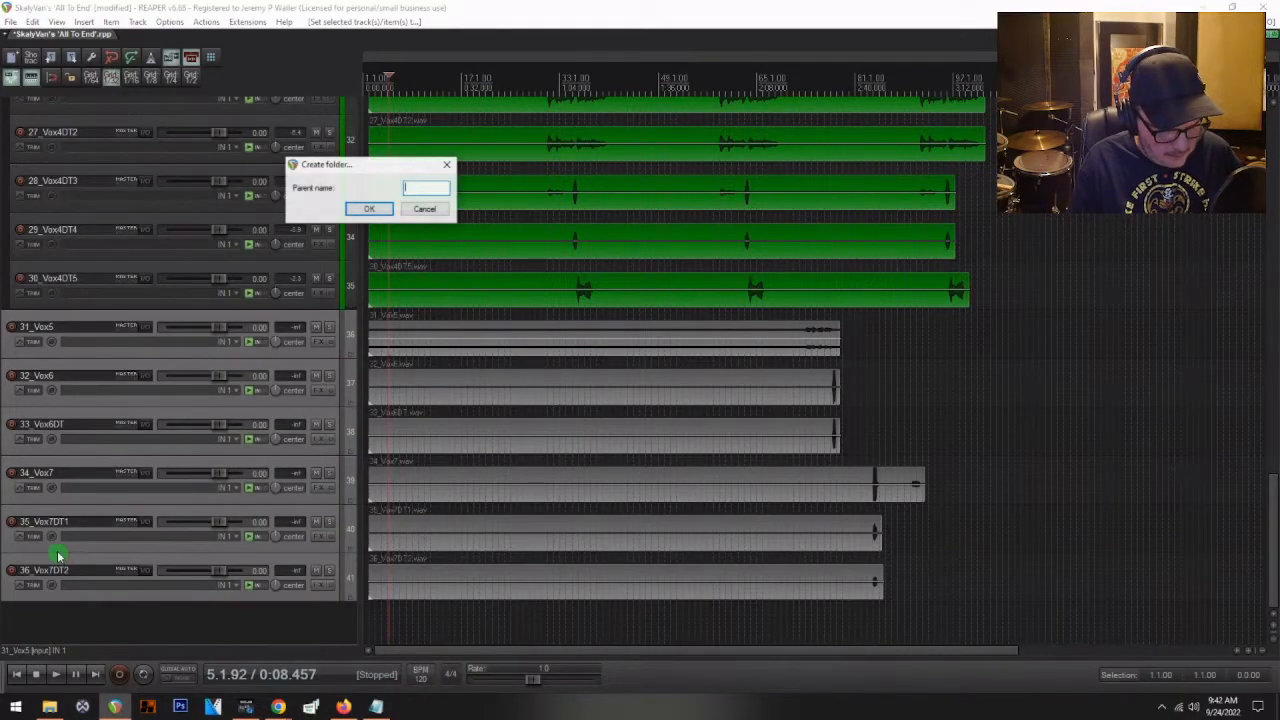
click(368, 208)
- Color the media items on tracks 31_Vox5 through 36_Vox7DT2 light green
click(439, 388)
scroll(439, 388, down, 1)
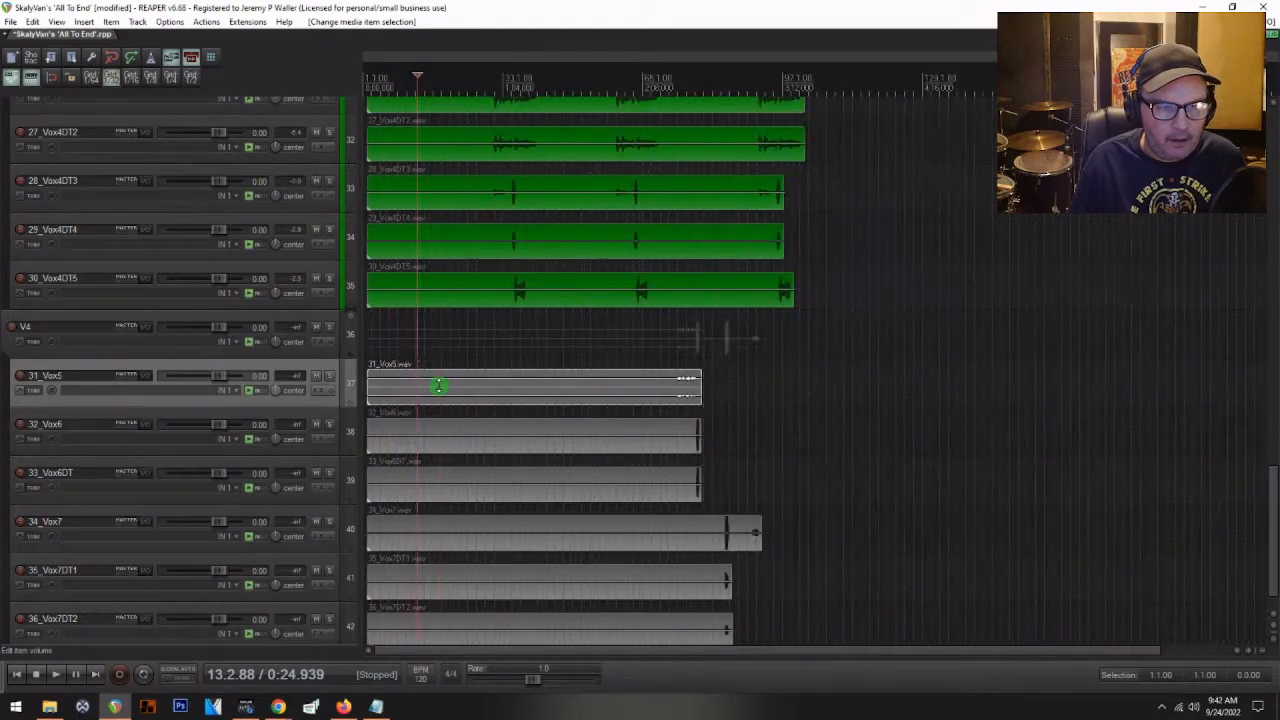
scroll(292, 383, down, 2)
drag(480, 386, 422, 519)
key(shift+c)
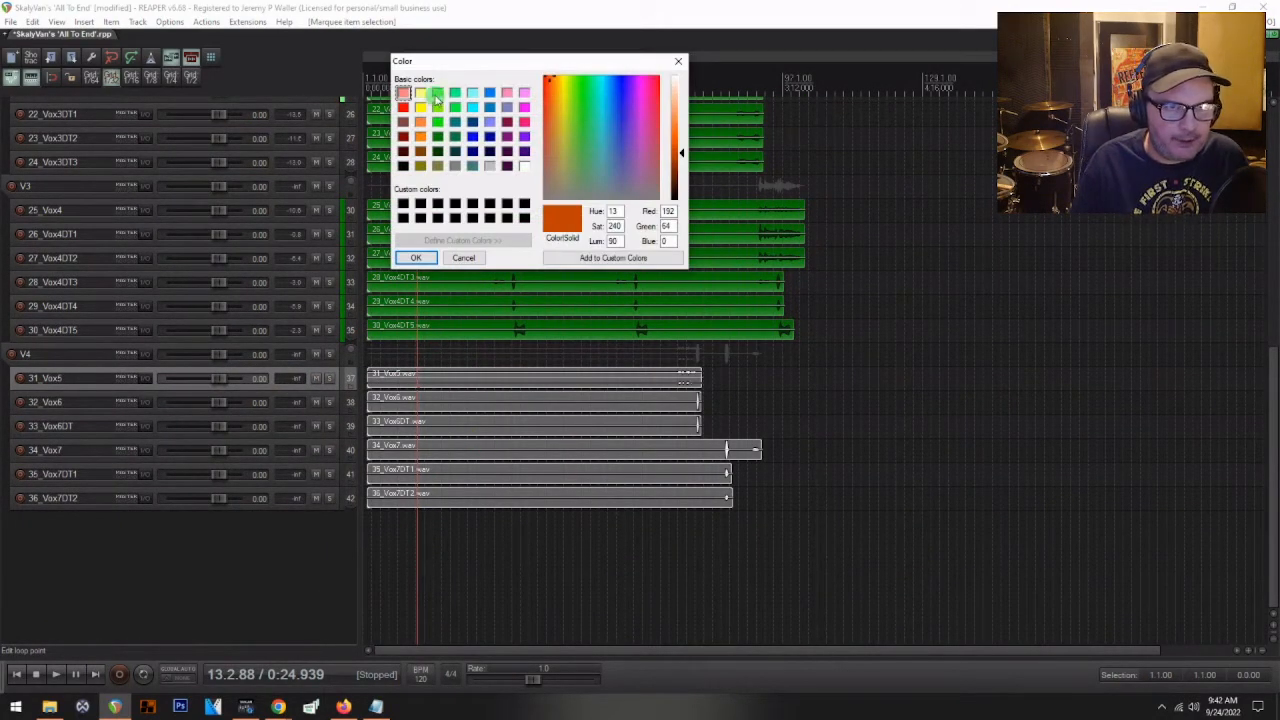
click(437, 93)
click(416, 257)
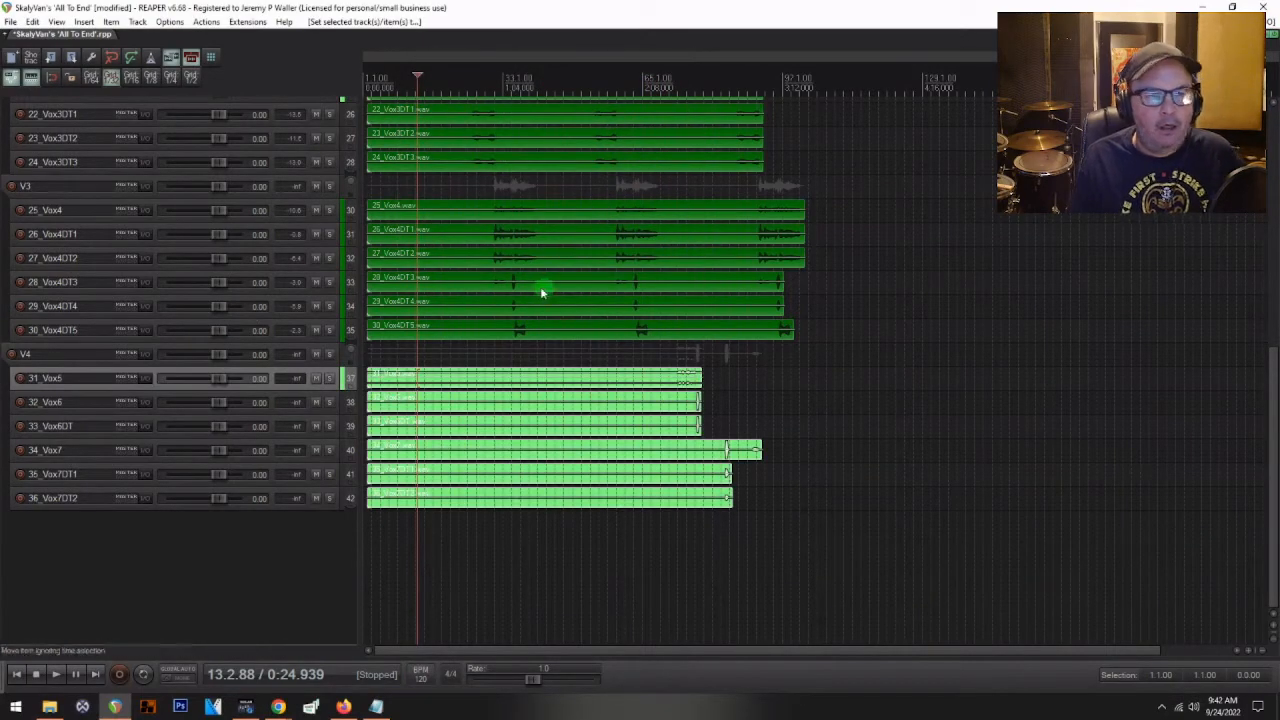
- Play the song's opening section to hear what kind of vocals are on 17_Vox1 and 18_Vox1DT
scroll(85, 262, up, 3)
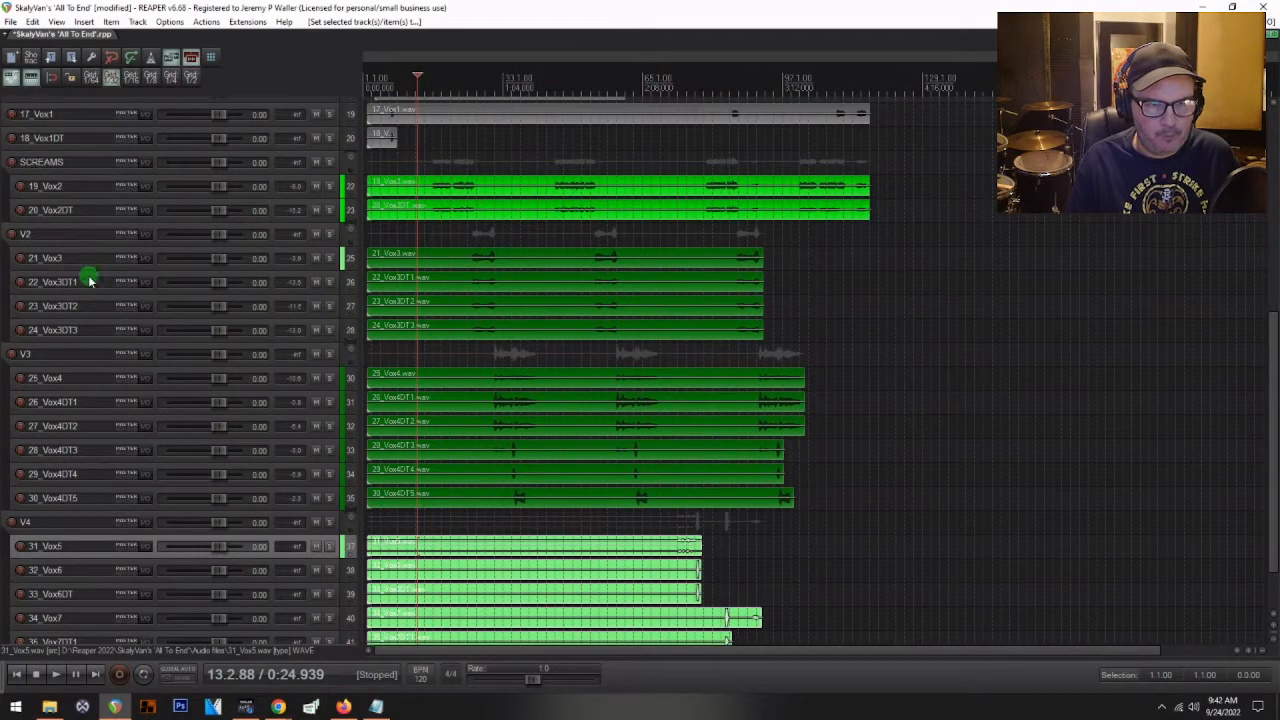
key(space)
scroll(143, 370, up, 1)
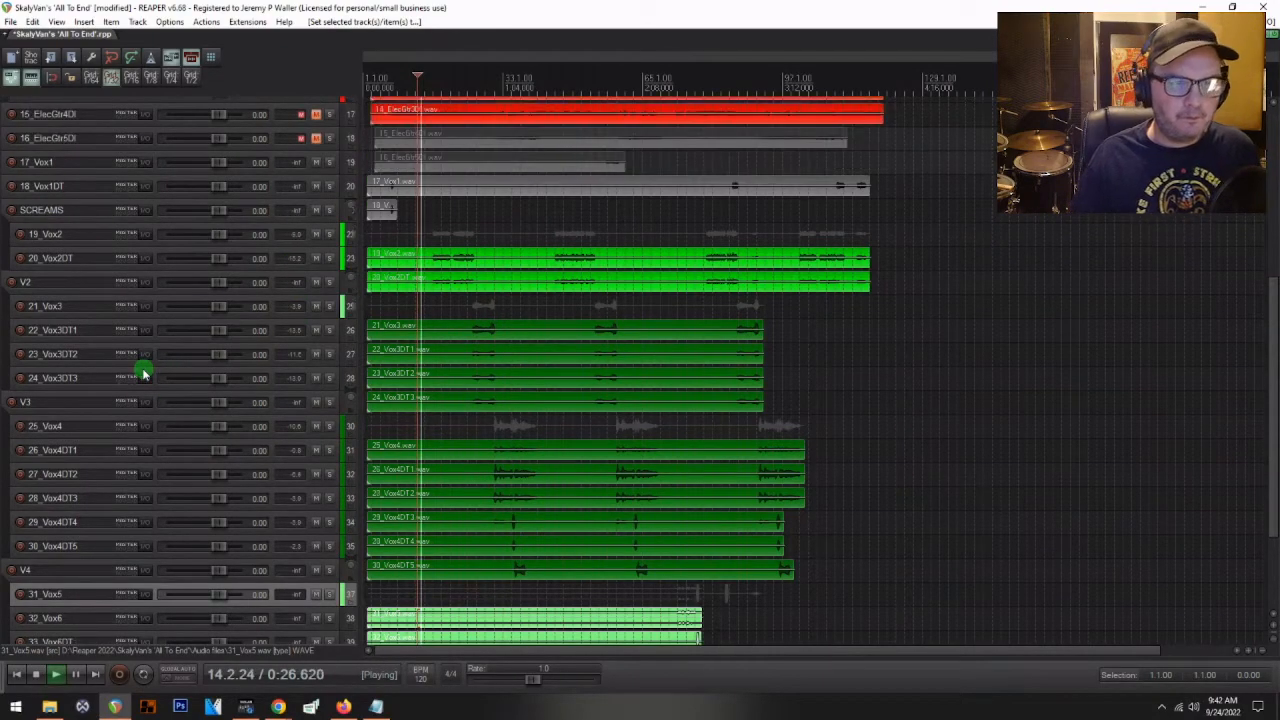
scroll(143, 373, up, 3)
key(space)
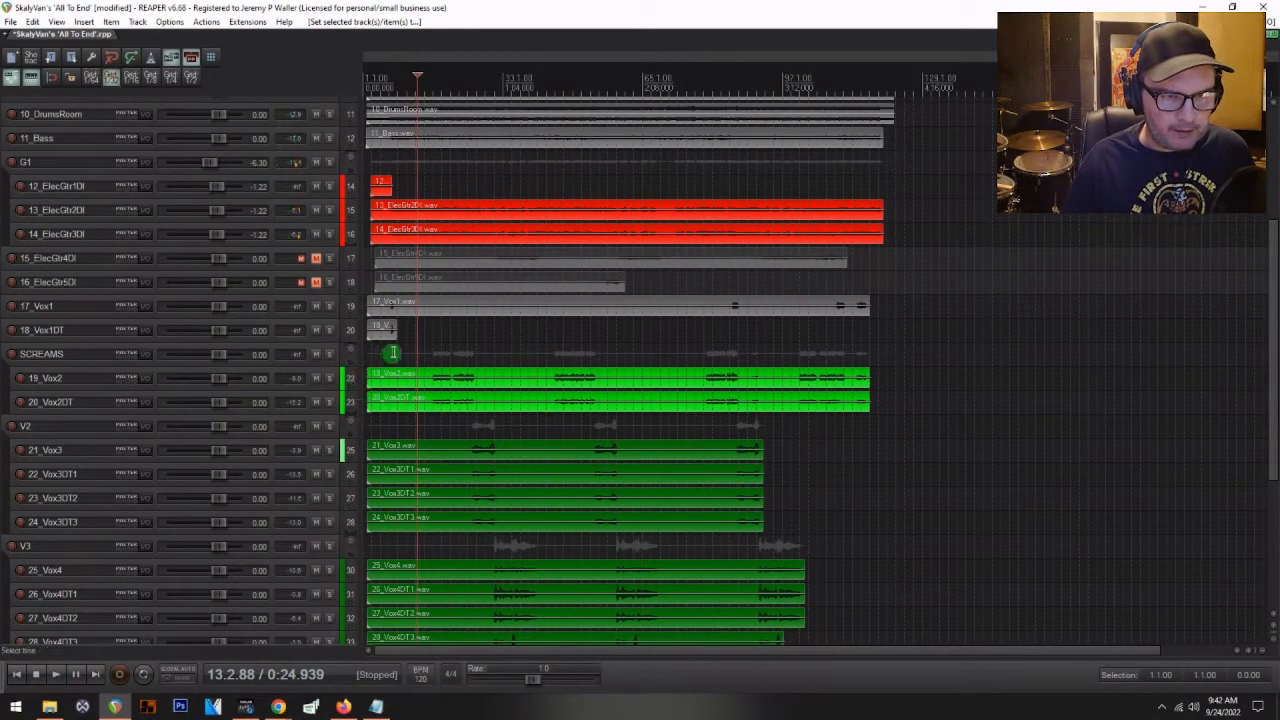
click(390, 351)
key(space)
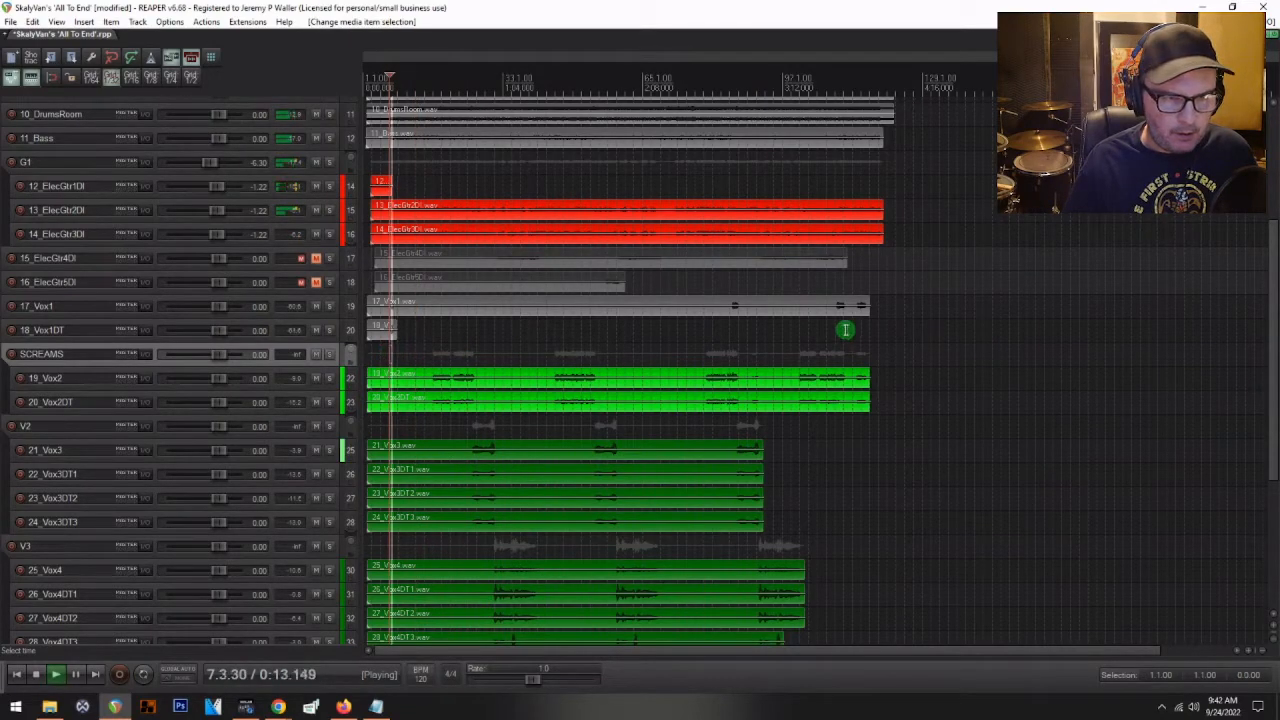
key(space)
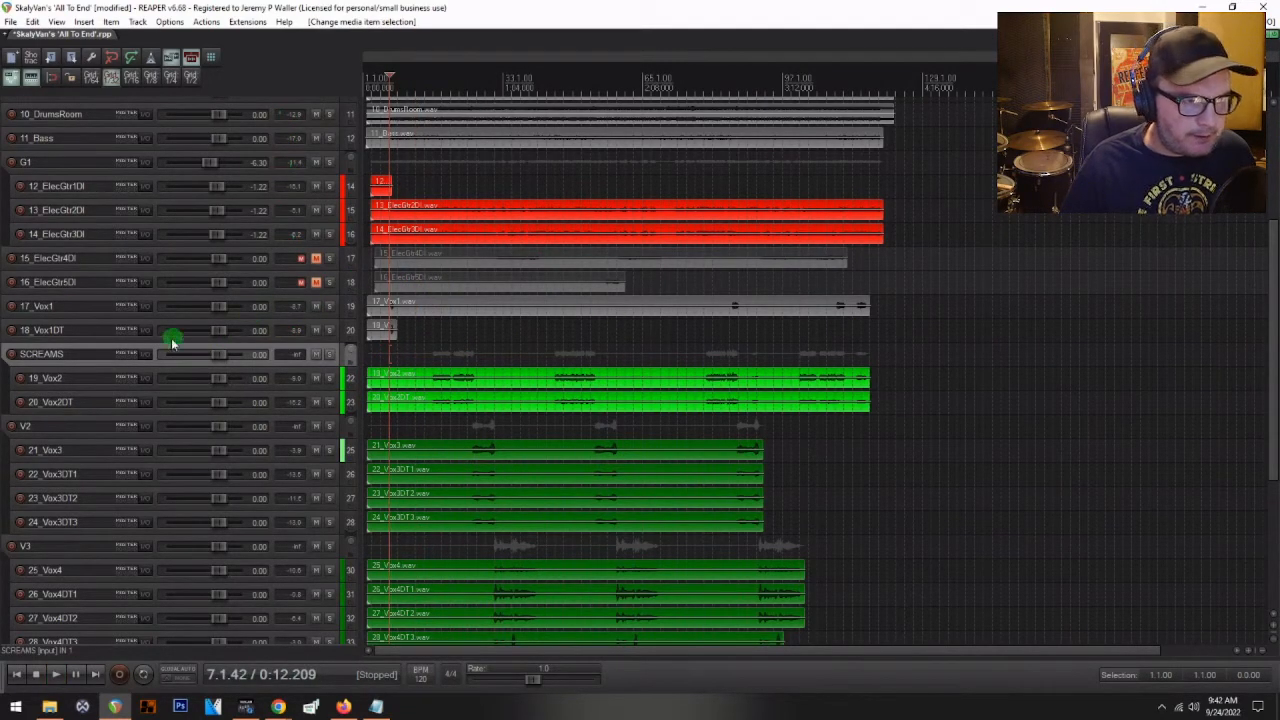
- Move tracks 17_Vox1 and 18_Vox1DT into the SCREAMS folder, above 19_Vox2
click(63, 331)
shift+click(69, 306)
drag(69, 306, 74, 372)
- Play the song from the late vocal part on 17_Vox1 to check how it sounds
key(space)
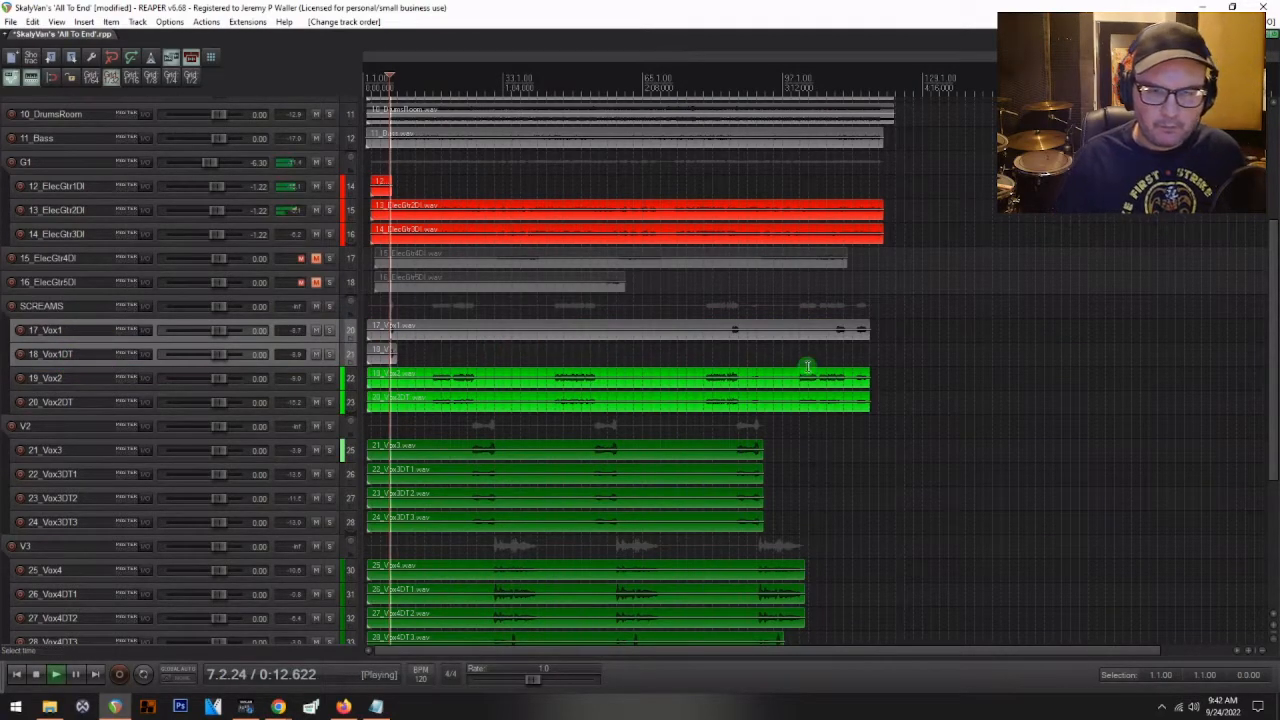
click(728, 350)
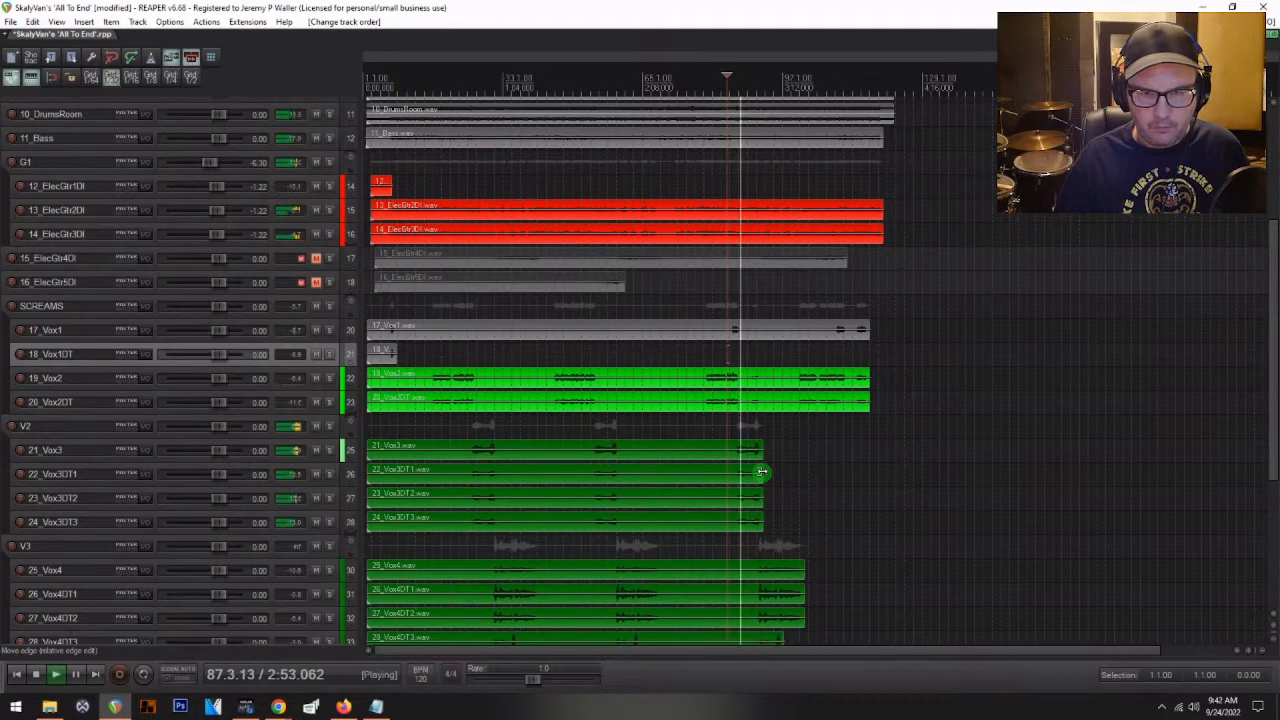
key(space)
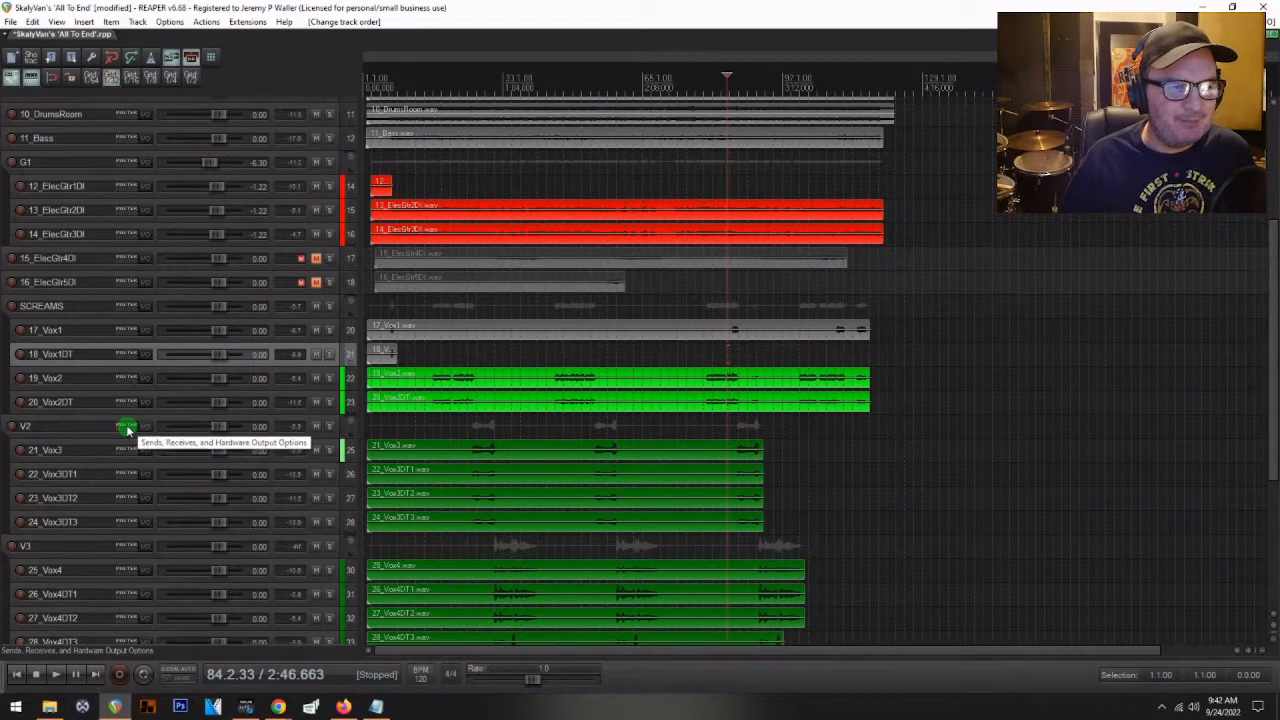
- Color tracks 17_Vox1 and 18_Vox1DT and their media items bright green (red 0, green 255, blue 0)
click(91, 341)
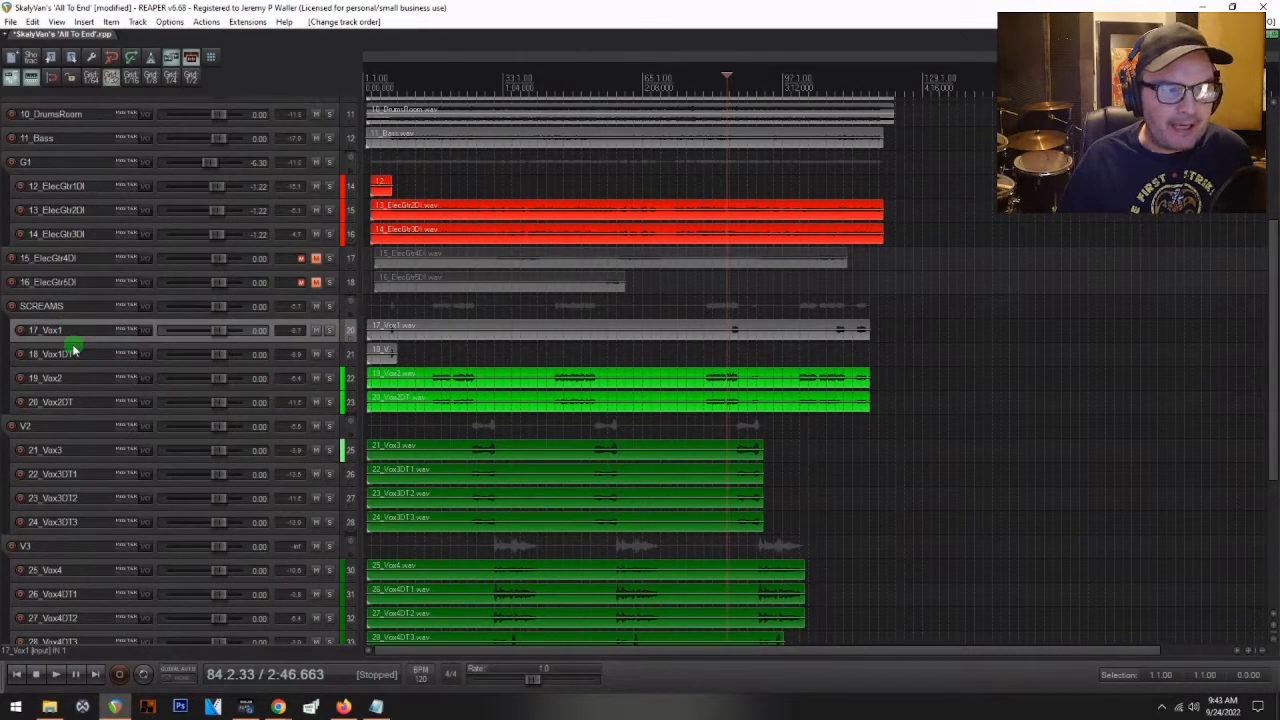
ctrl+click(72, 352)
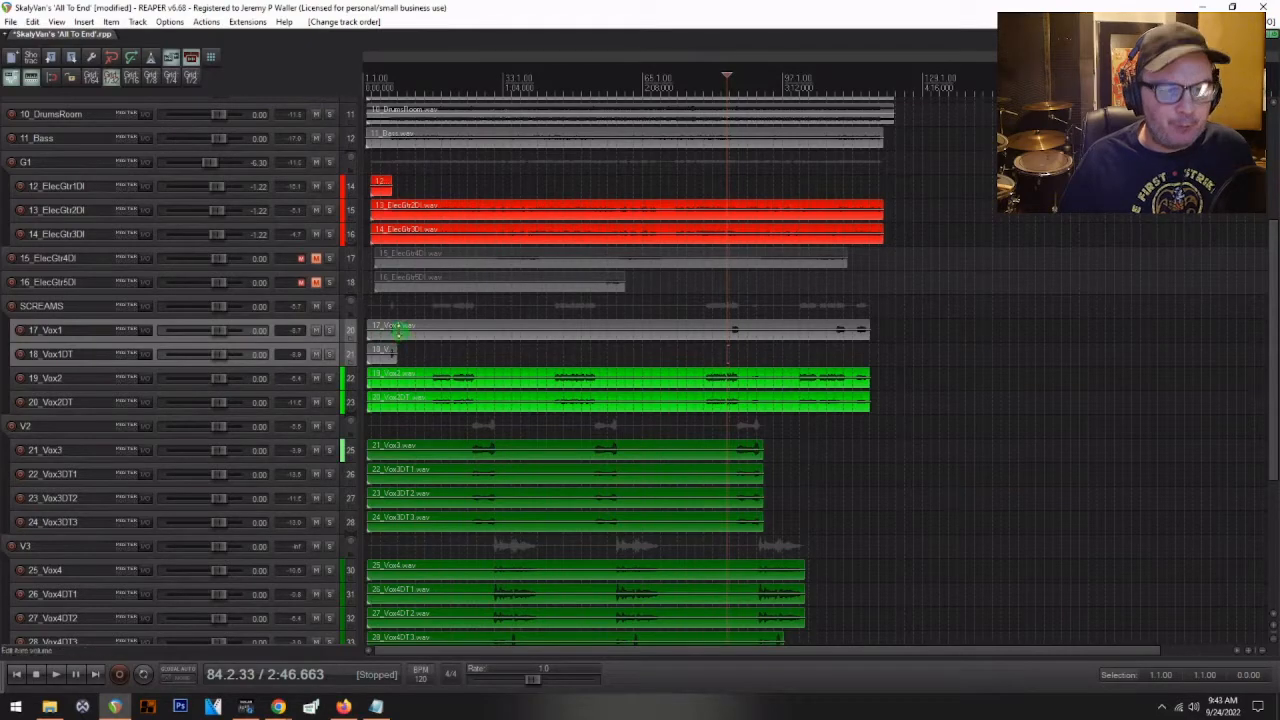
click(376, 362)
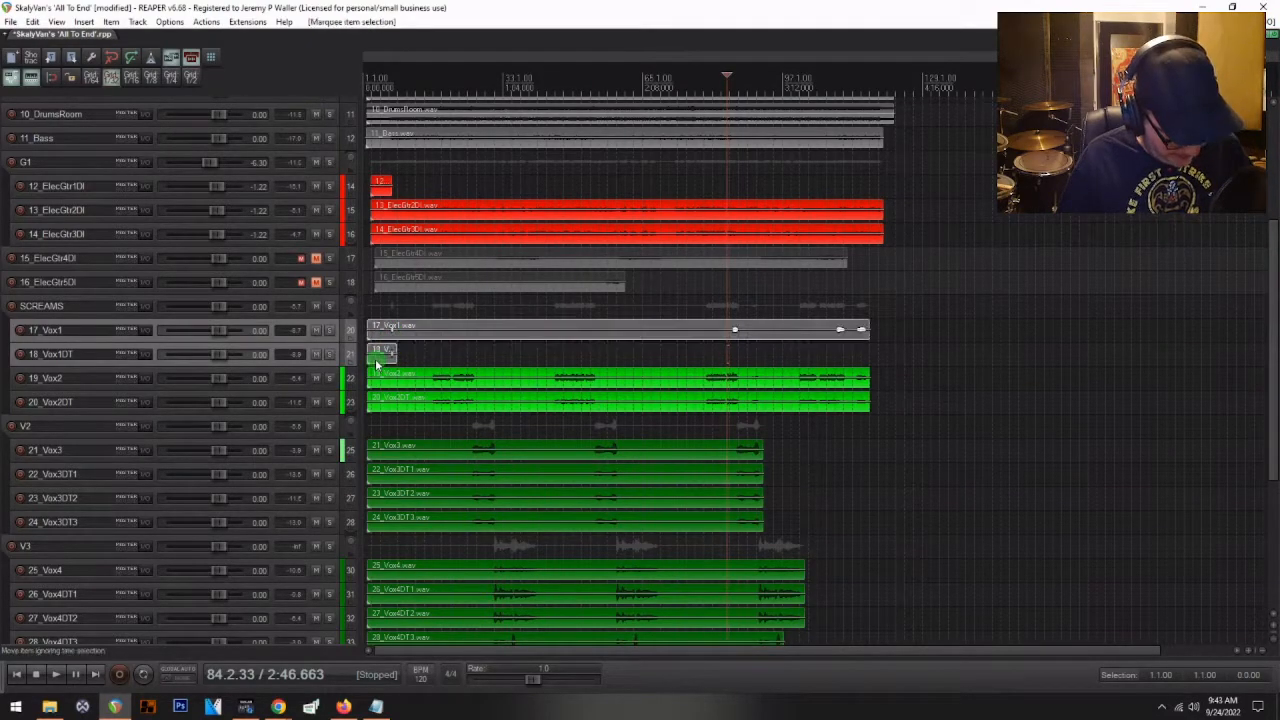
key(shift+c)
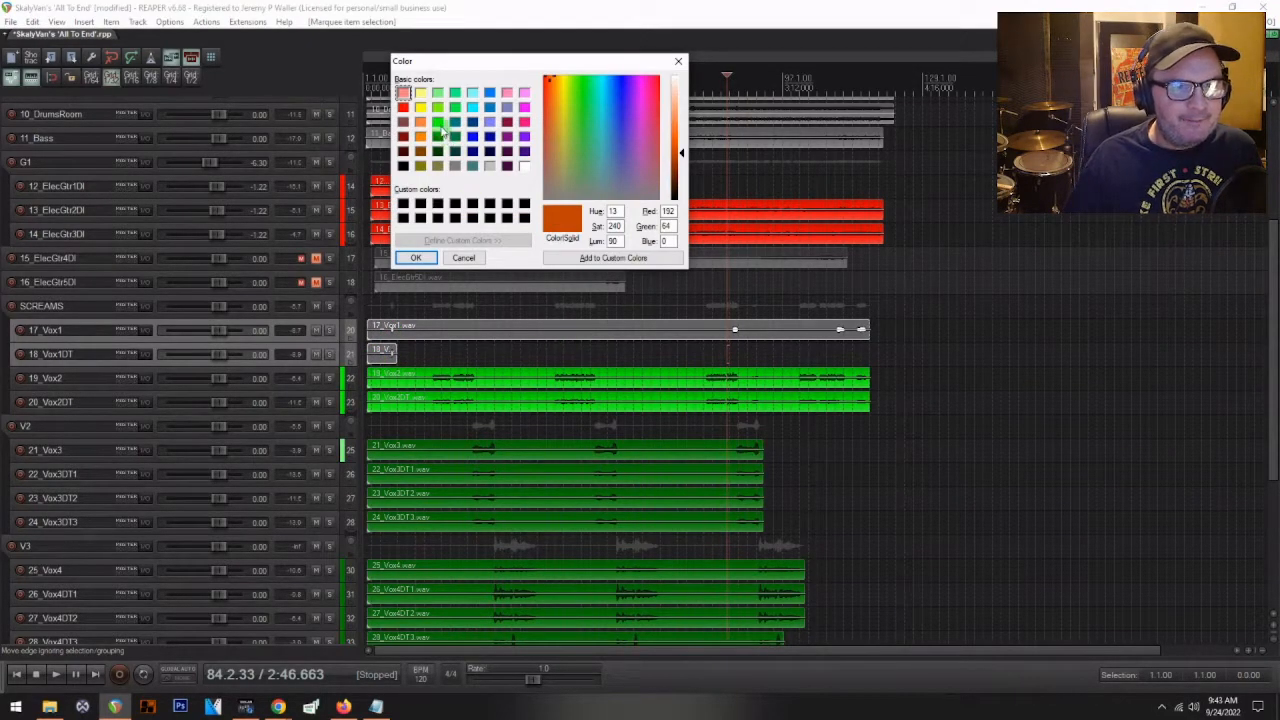
click(437, 122)
click(416, 259)
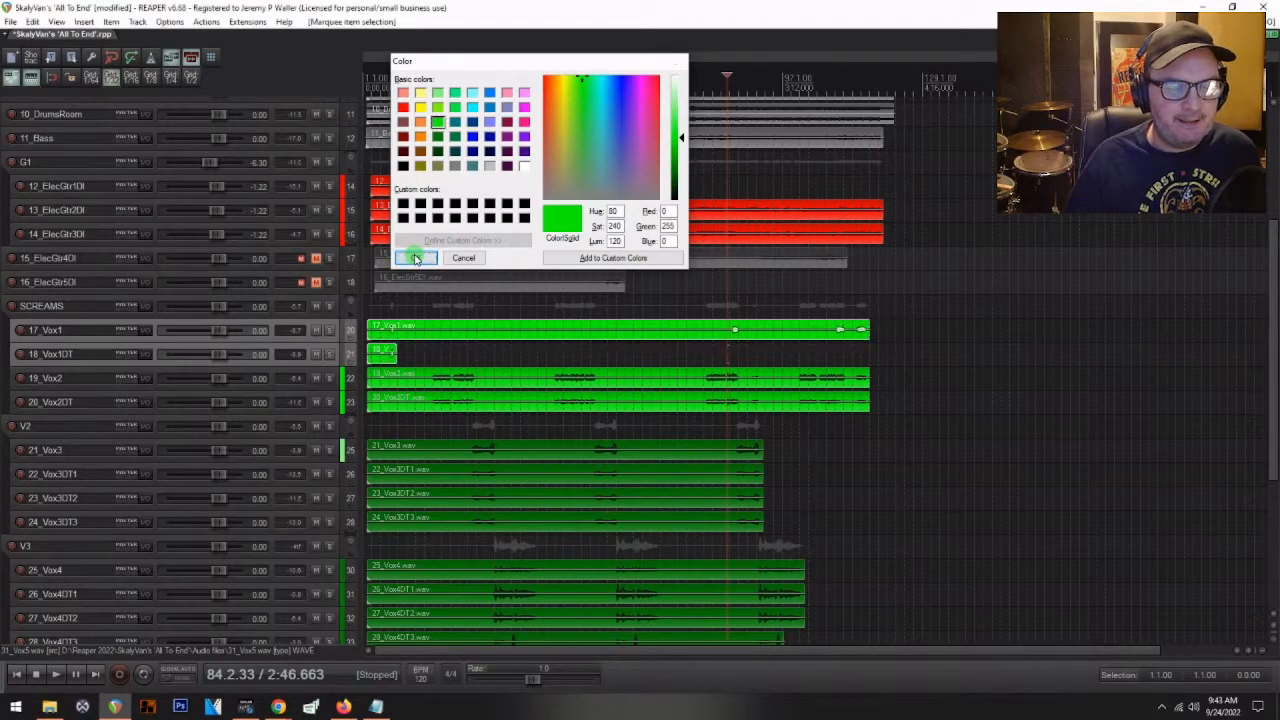
click(391, 365)
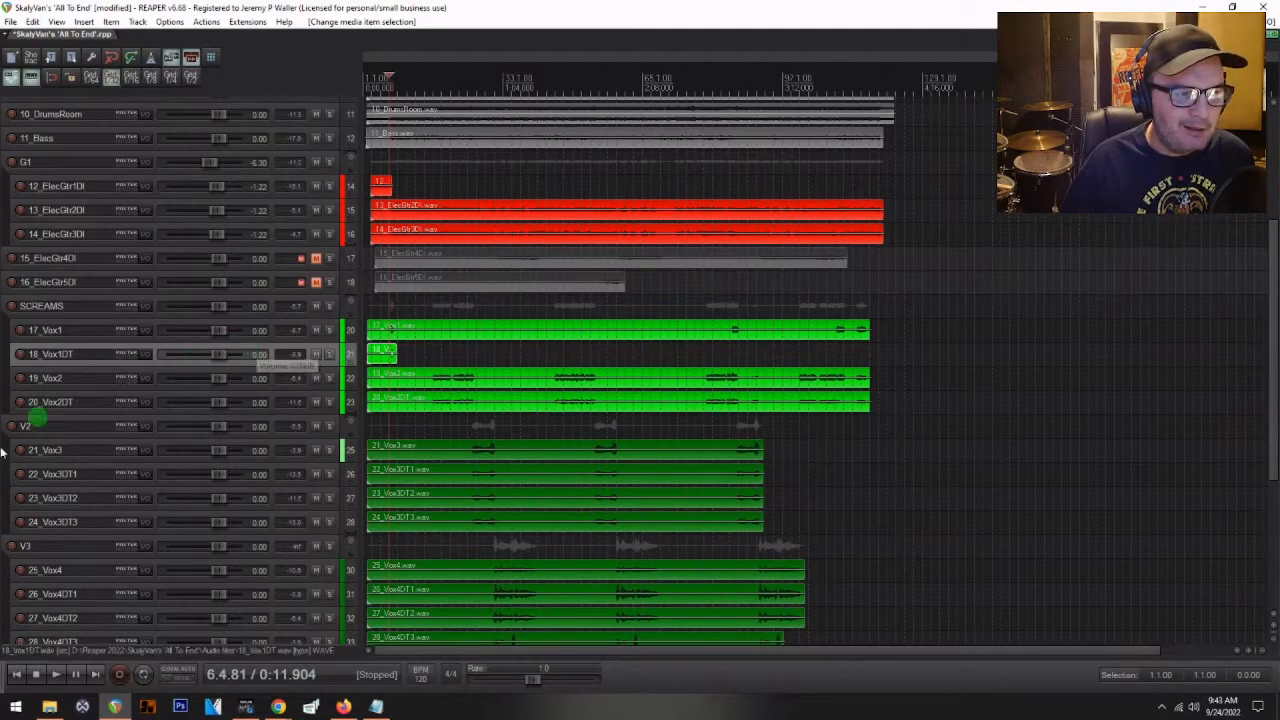
- Color the 11_Bass track and its media item yellow
scroll(105, 412, up, 3)
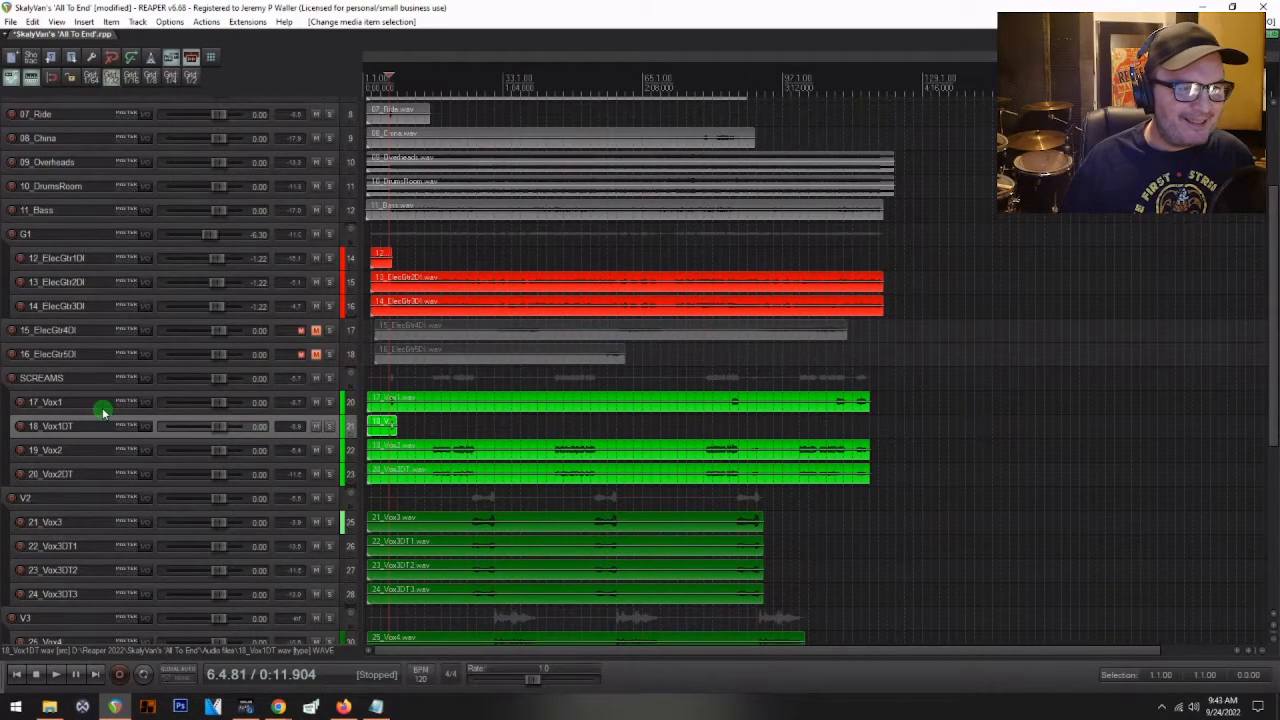
scroll(103, 412, up, 6)
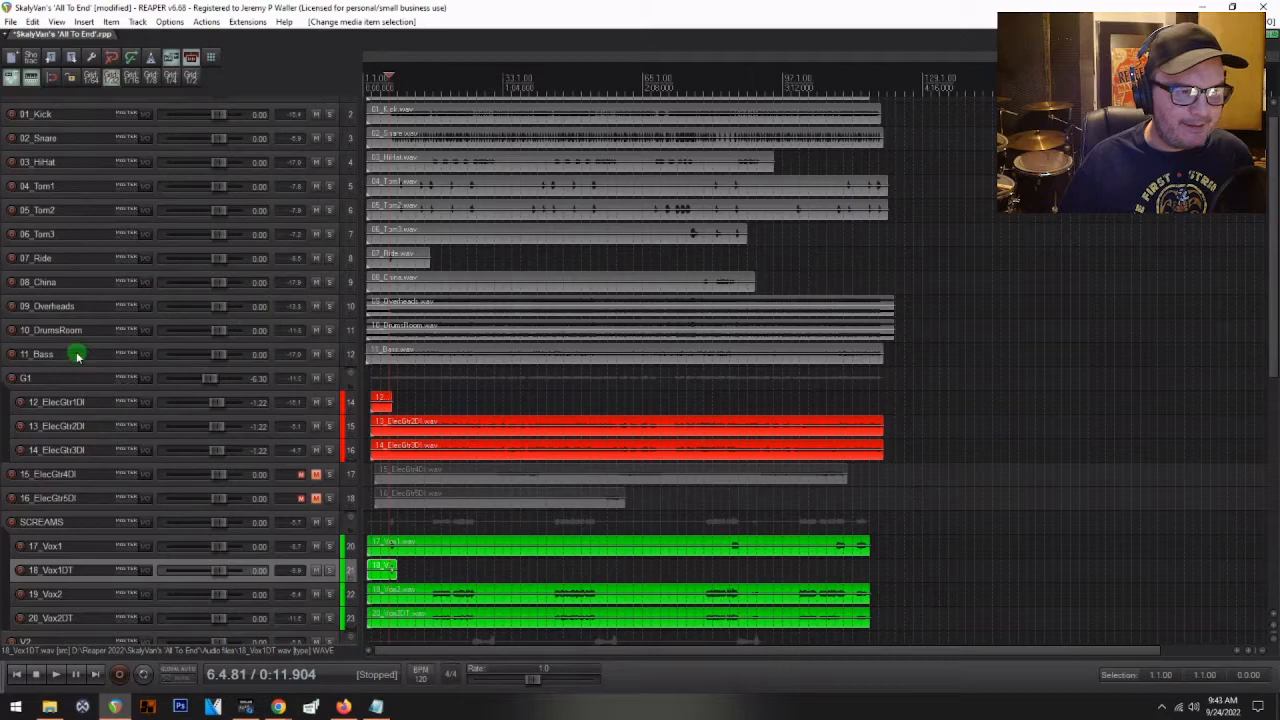
click(77, 355)
click(395, 365)
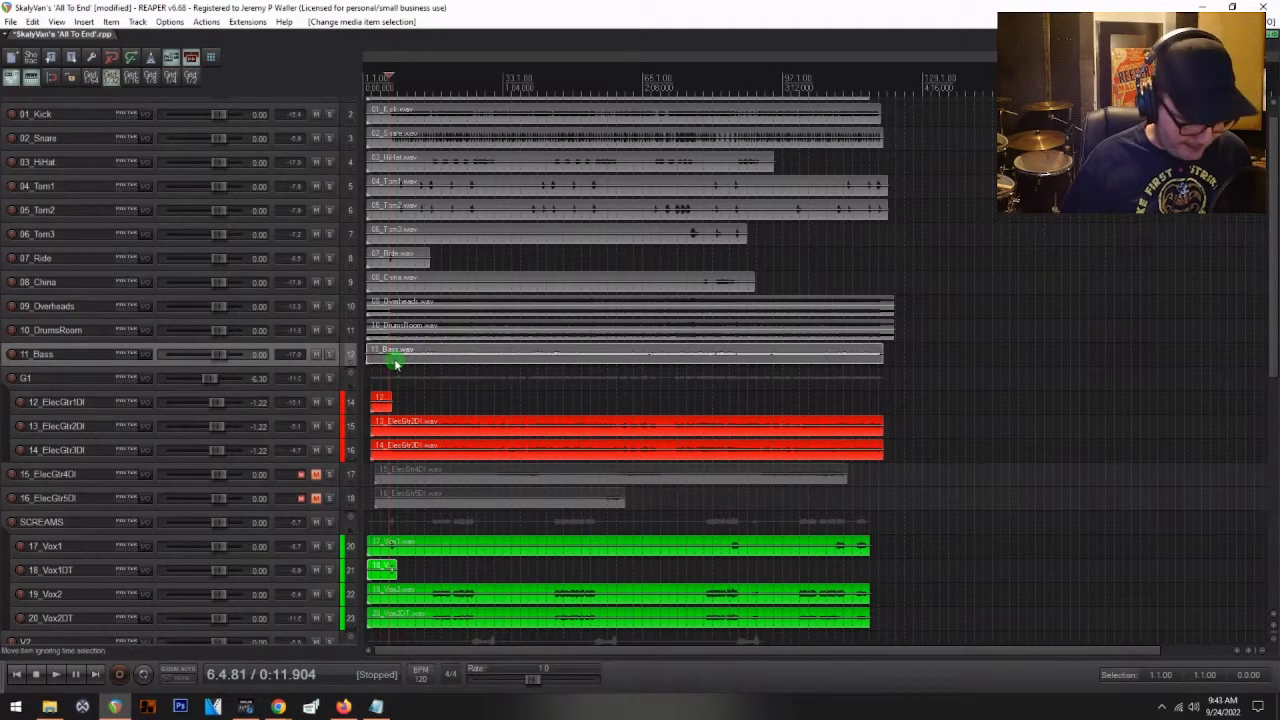
key(ctrl+shift+c)
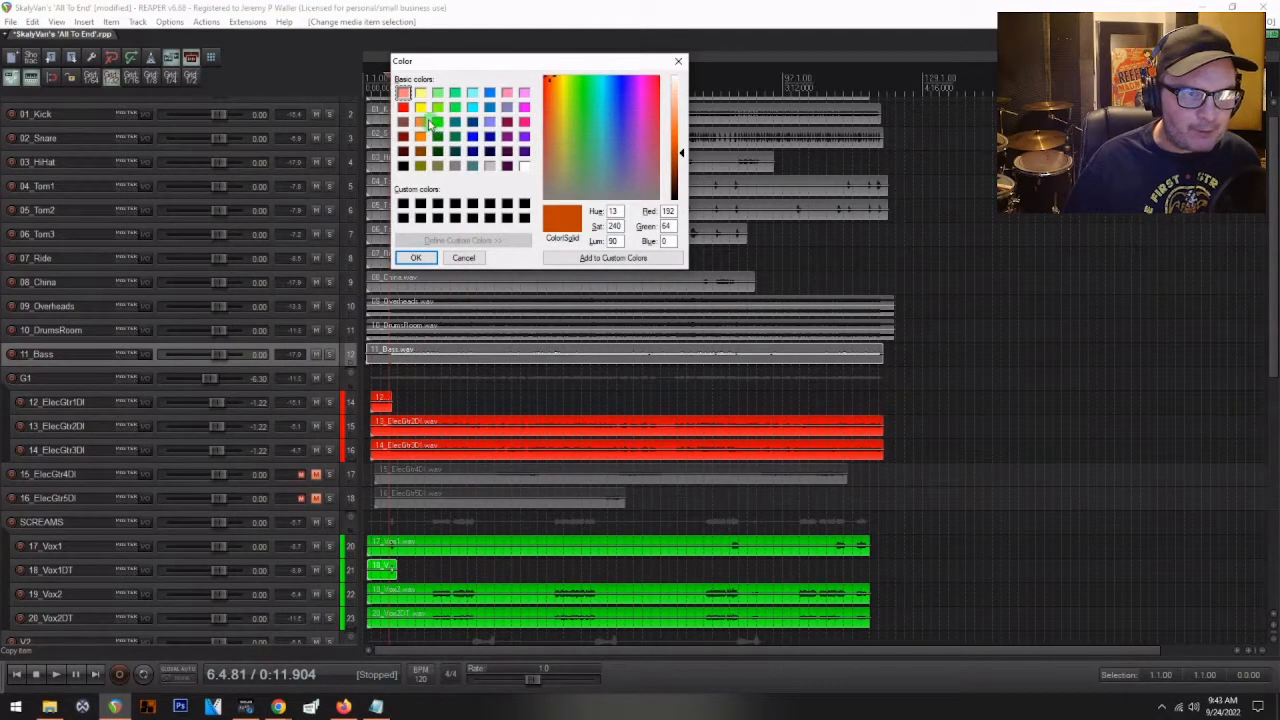
click(420, 107)
click(416, 257)
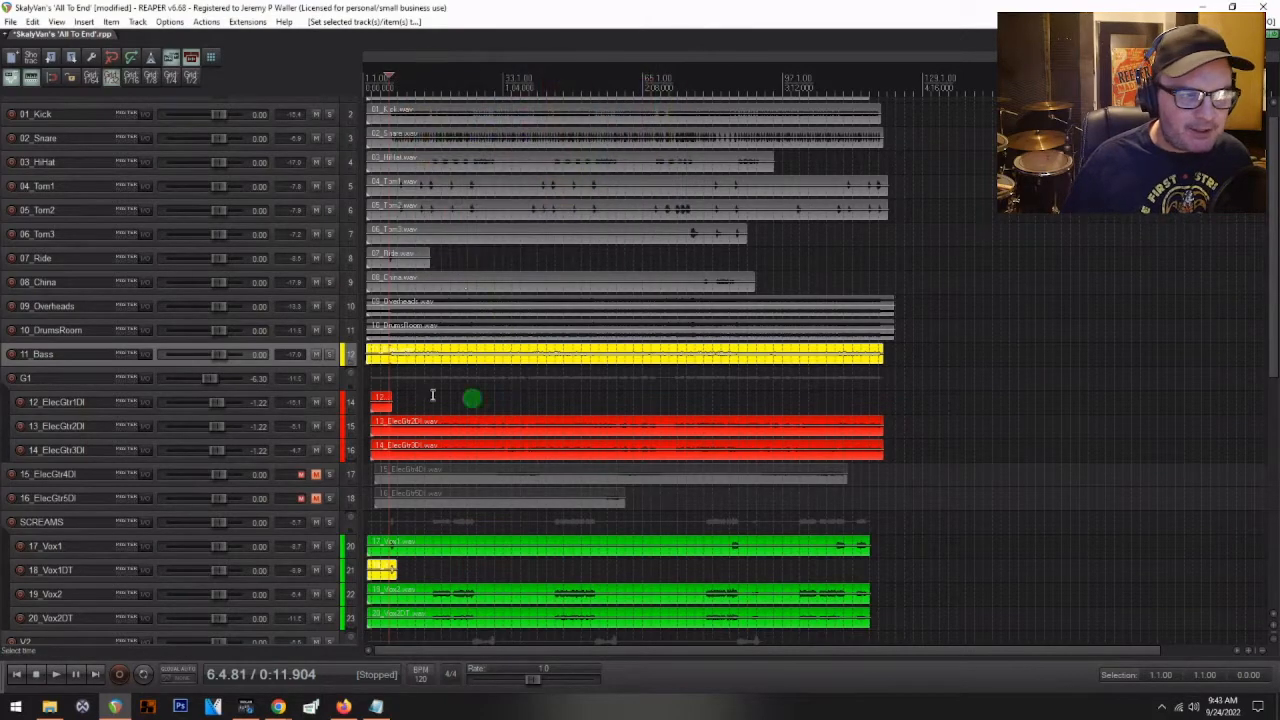
- Recolor the media item on track 18_Vox1DT bright green (red 0, green 255, blue 0)
scroll(93, 407, up, 1)
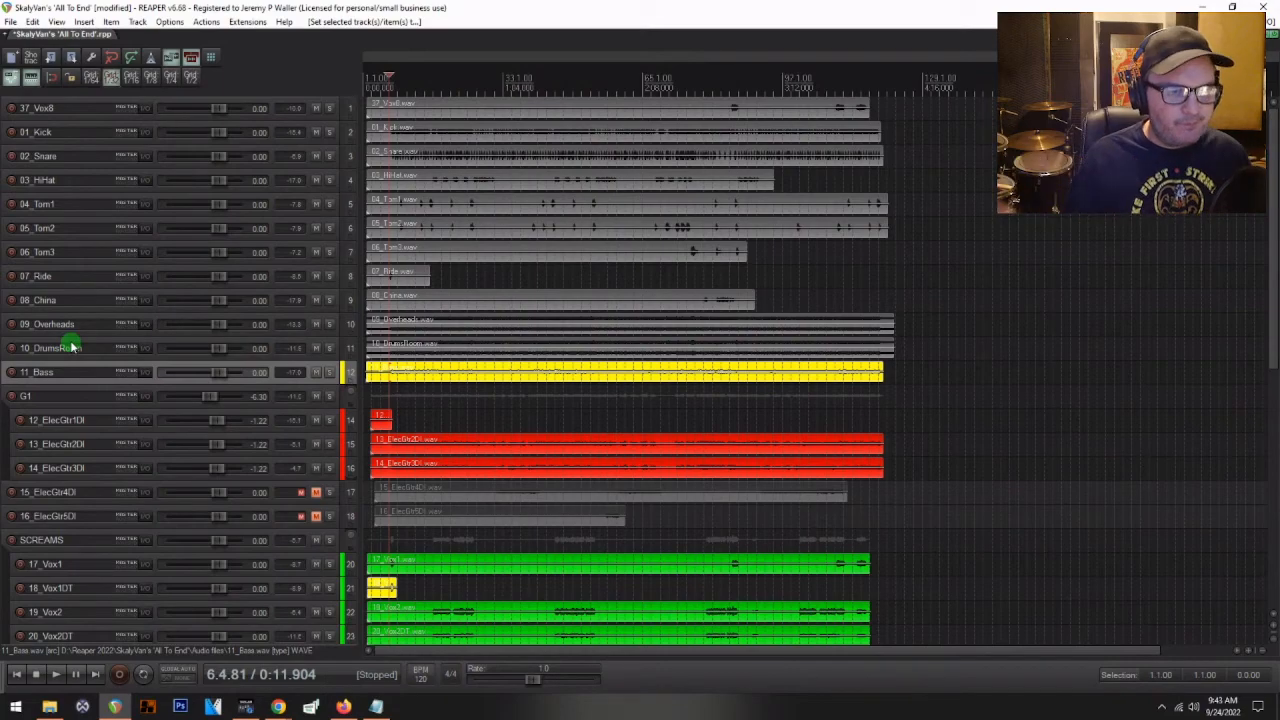
click(152, 592)
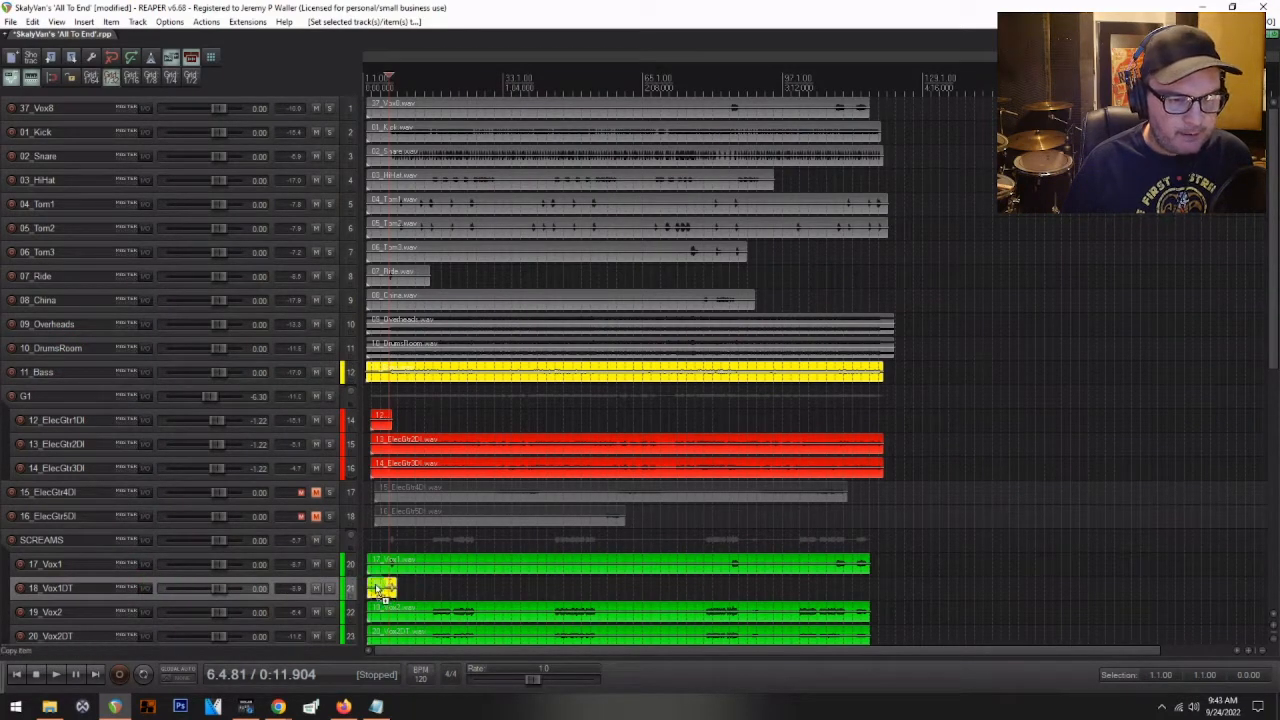
ctrl+click(374, 588)
key(ctrl+shift+c)
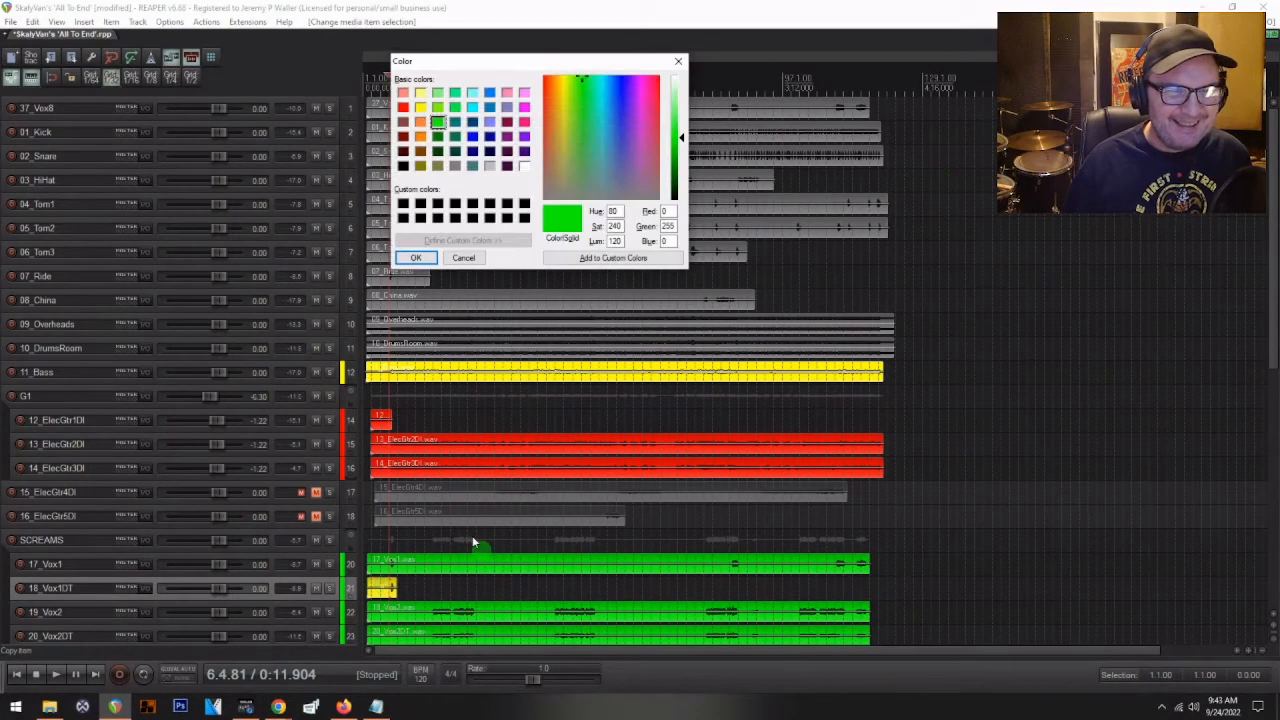
click(415, 257)
click(378, 594)
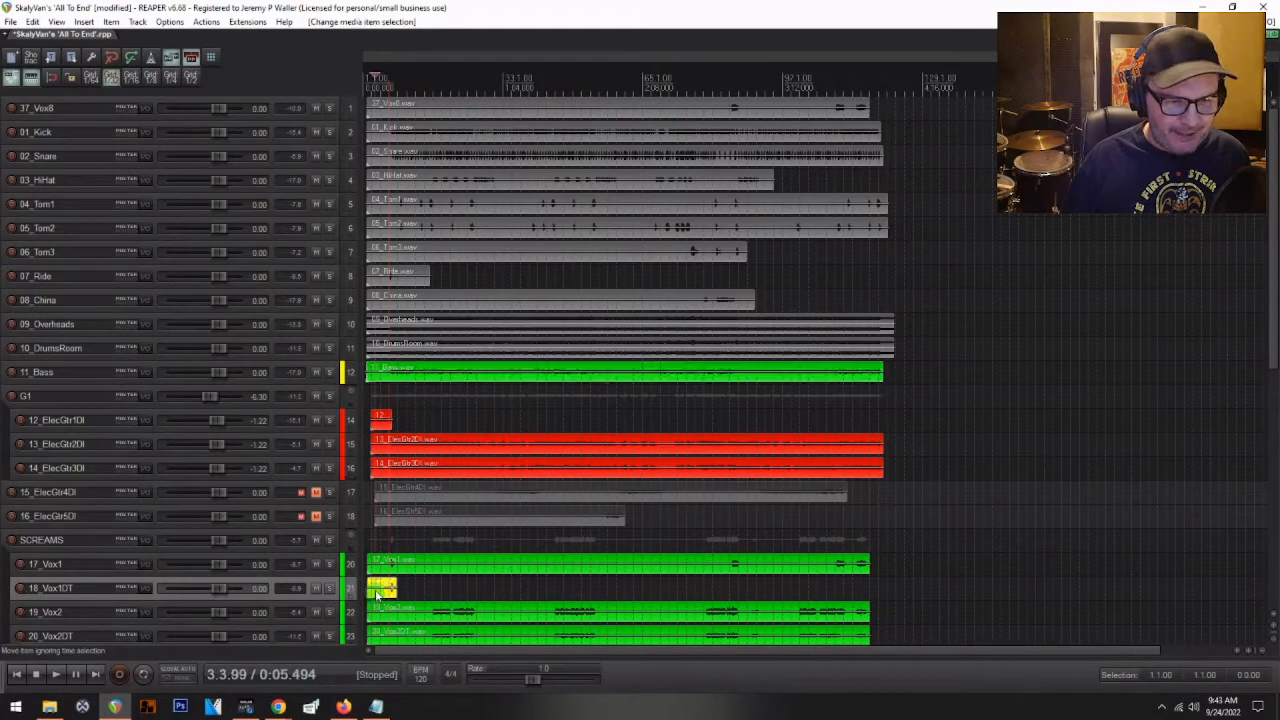
key(ctrl+shift+c)
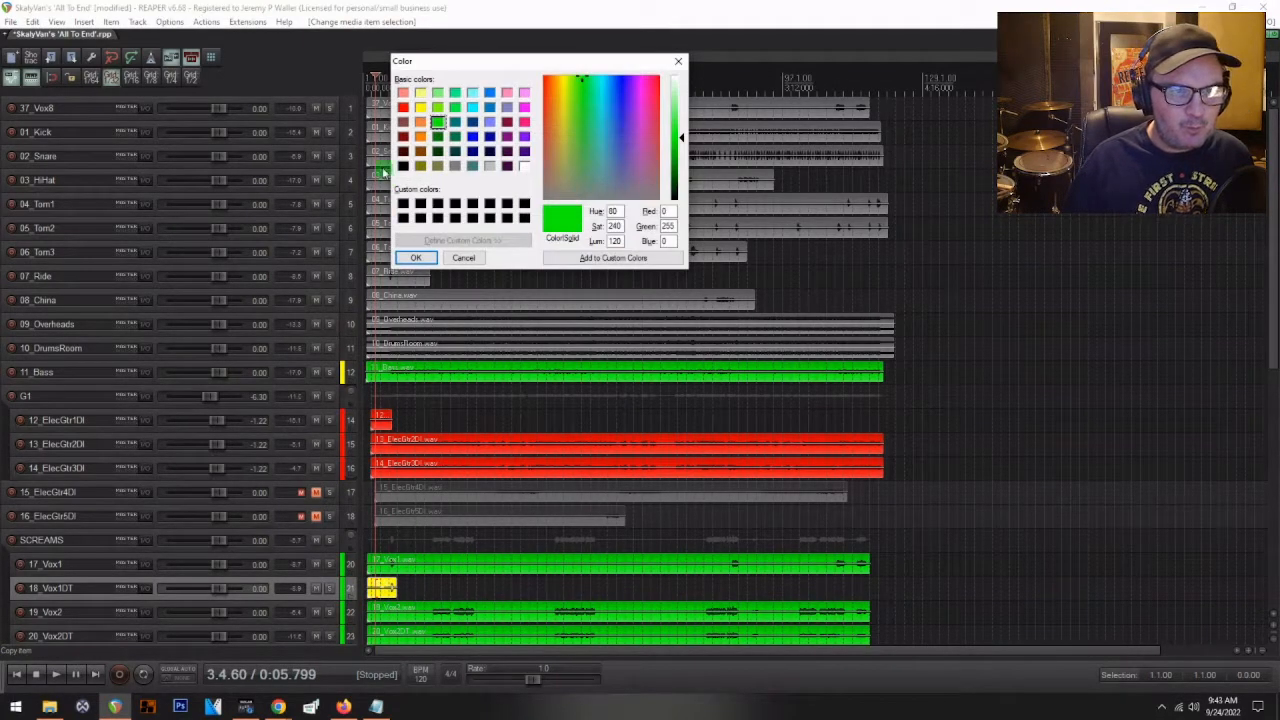
click(415, 257)
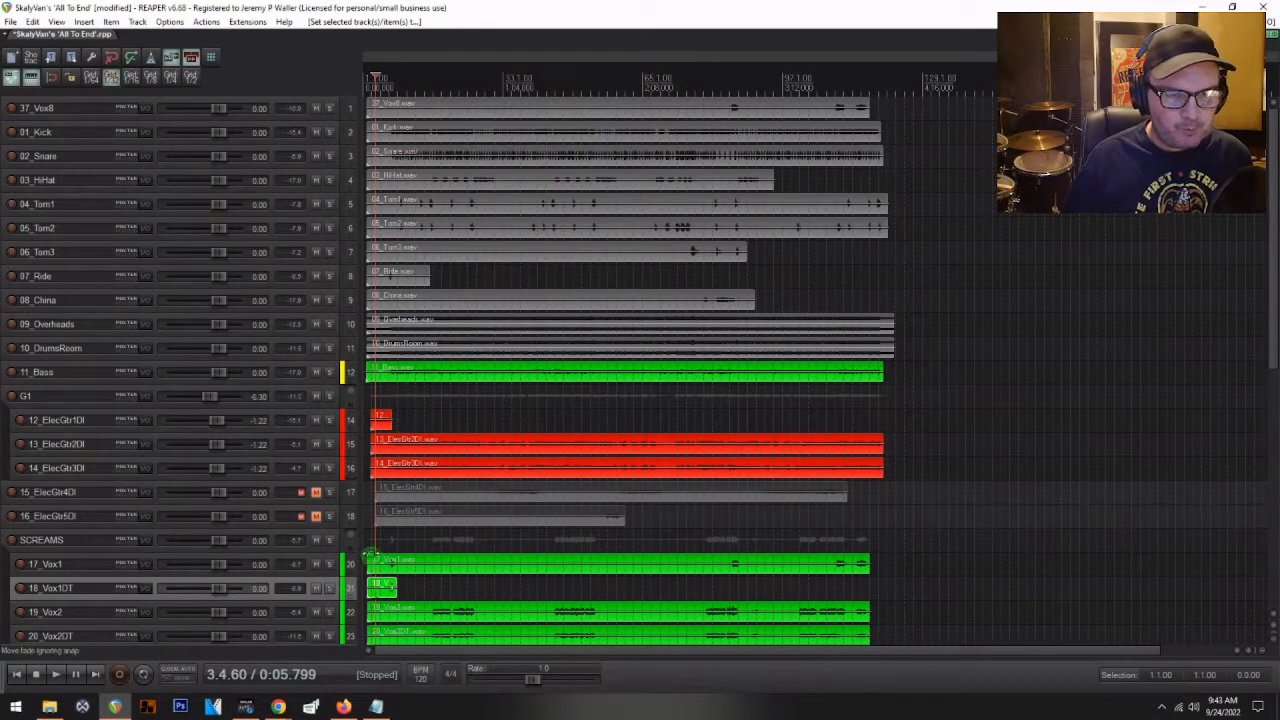
- Recolor the media item on the 11_Bass track yellow (red 255, green 255, blue 0)
click(72, 370)
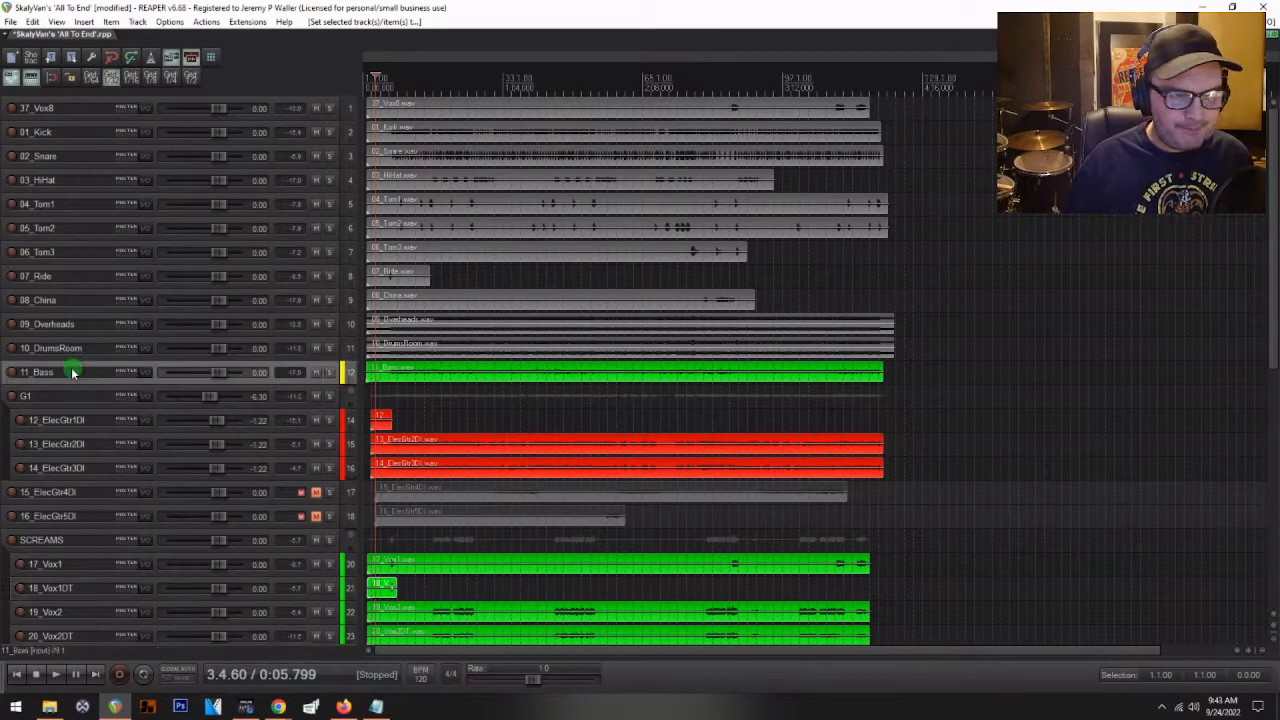
click(395, 379)
key(ctrl+shift+c)
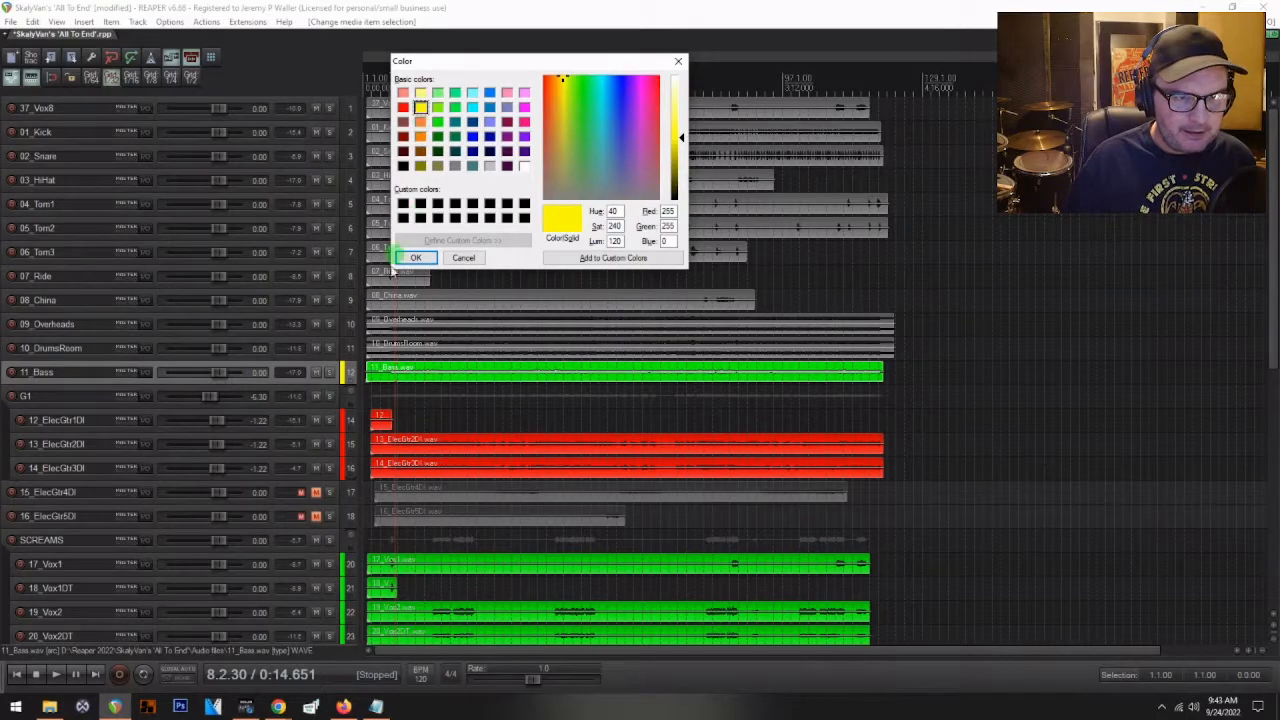
click(415, 257)
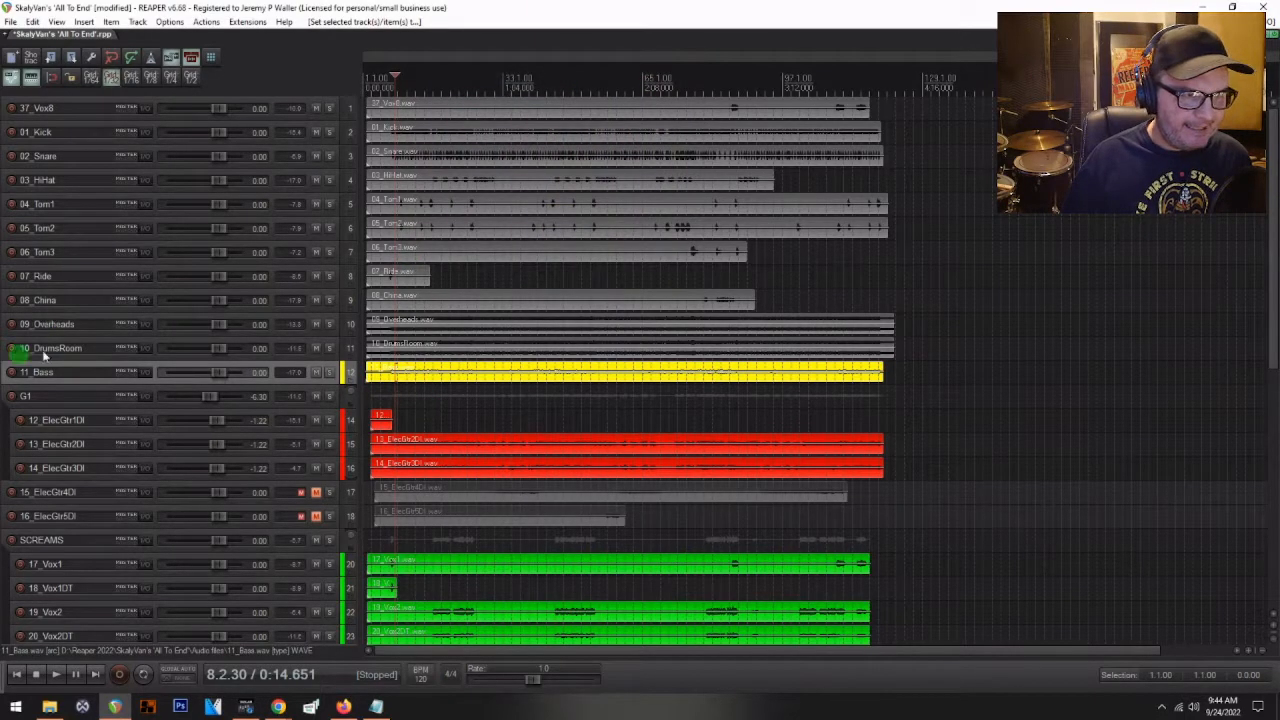
- Move track 37_Vox8 to the end of the V4 vocal folder and color it and its media item light green
click(93, 355)
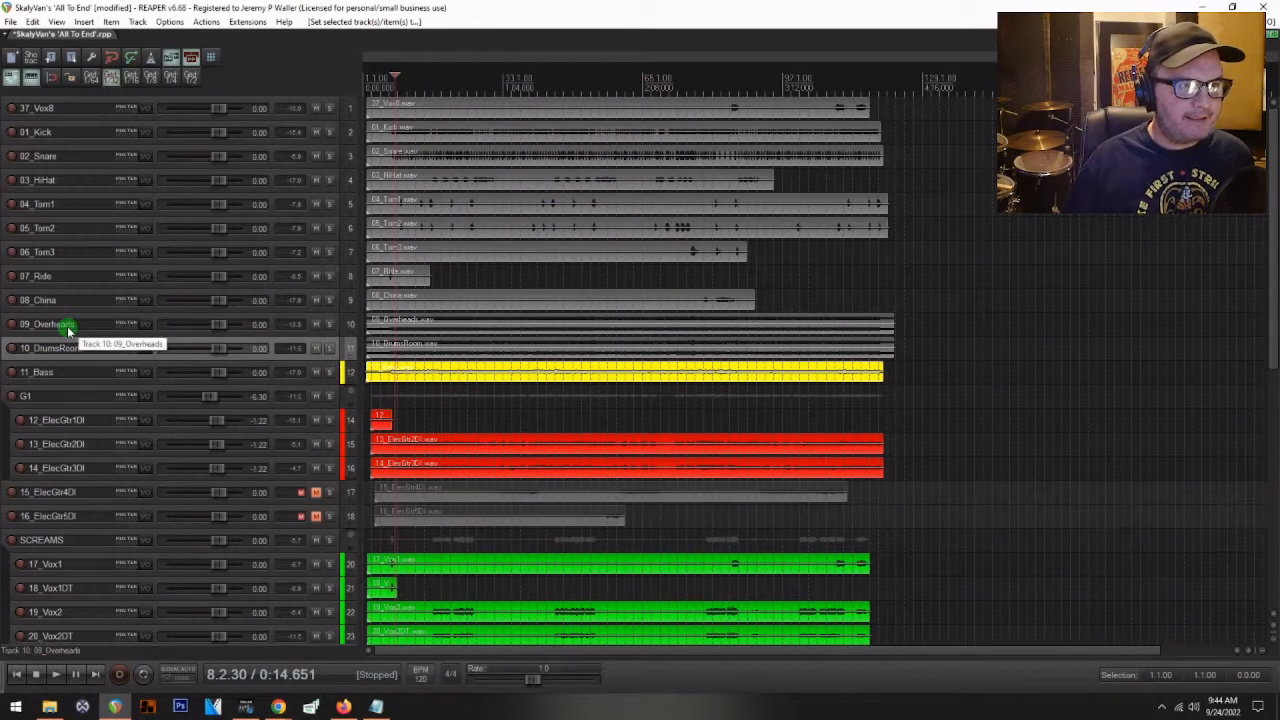
click(44, 108)
drag(42, 105, 42, 575)
click(474, 597)
key(ctrl+shift+c)
click(437, 93)
click(417, 257)
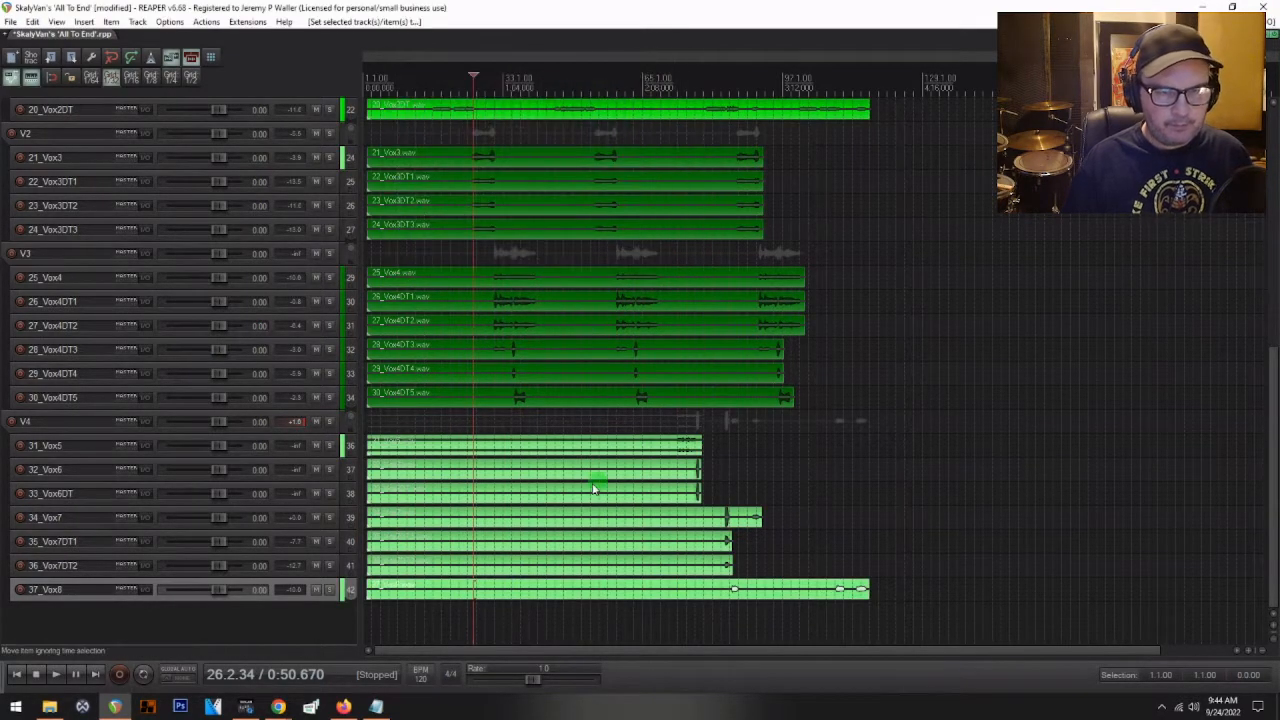
- Group tracks 01_Kick through 10_DrumsRoom into a new folder named FULL KIT
scroll(146, 453, up, 5)
scroll(146, 453, up, 8)
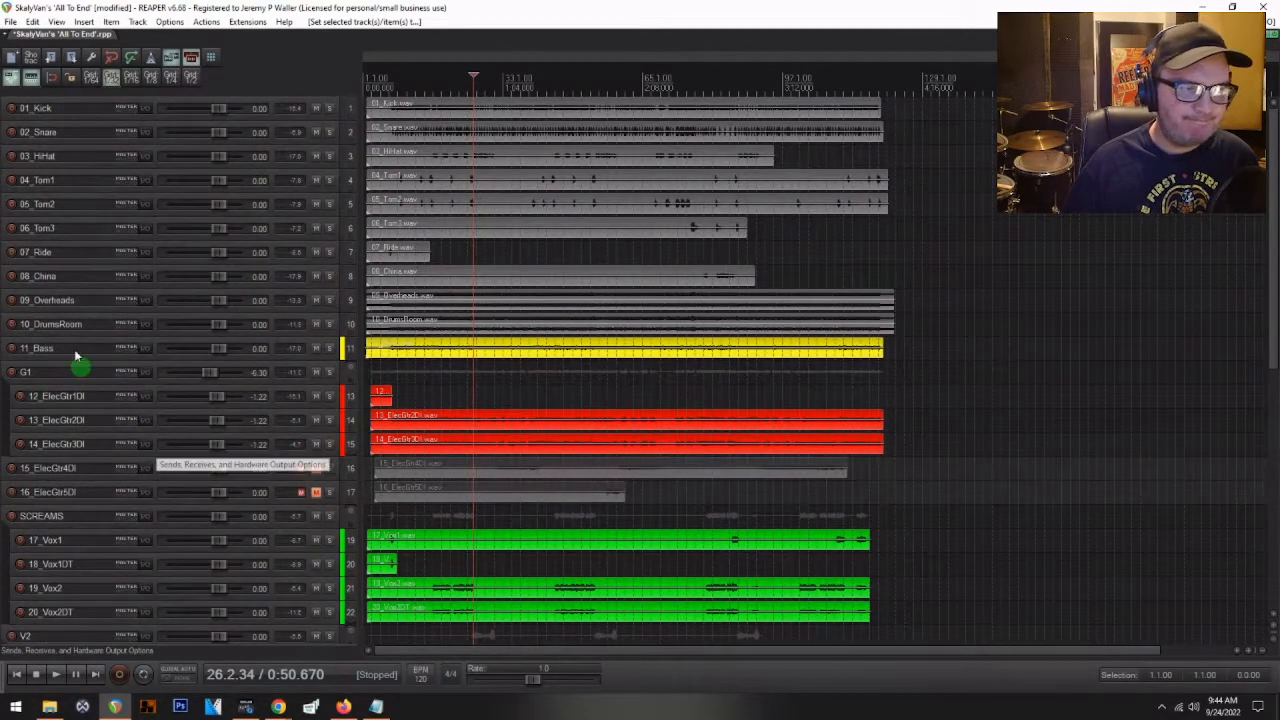
click(60, 322)
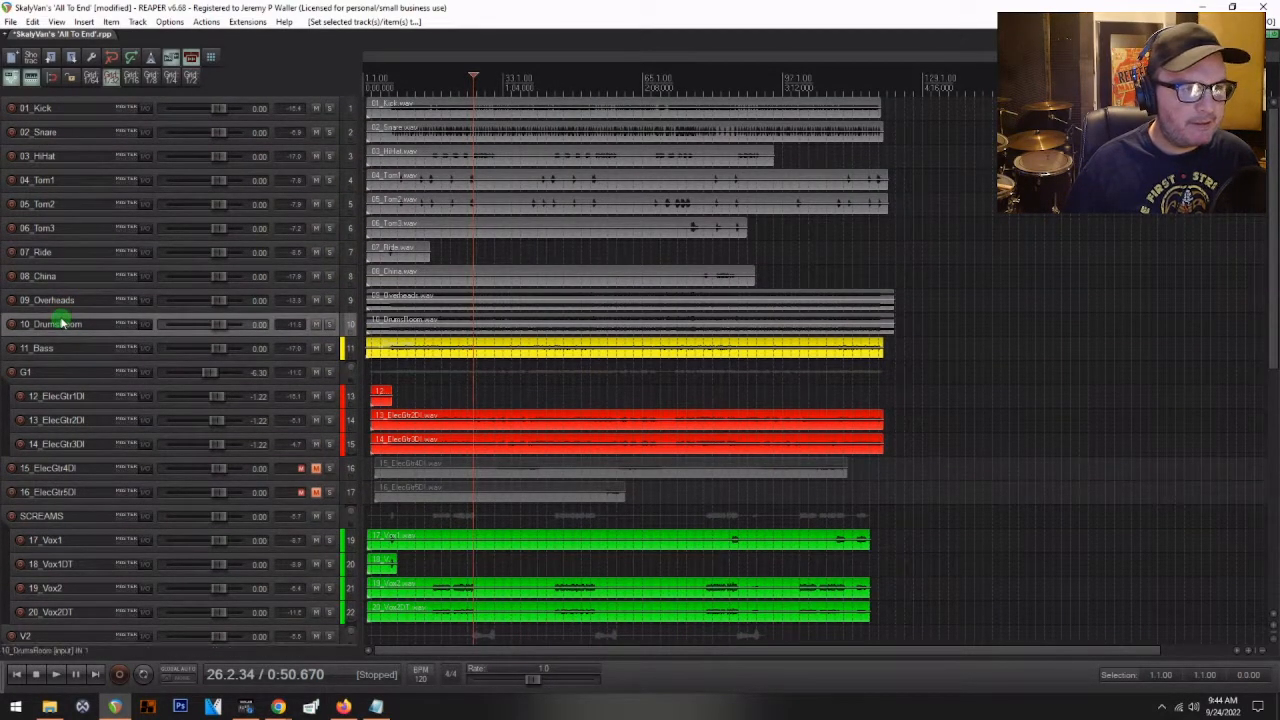
shift+click(36, 106)
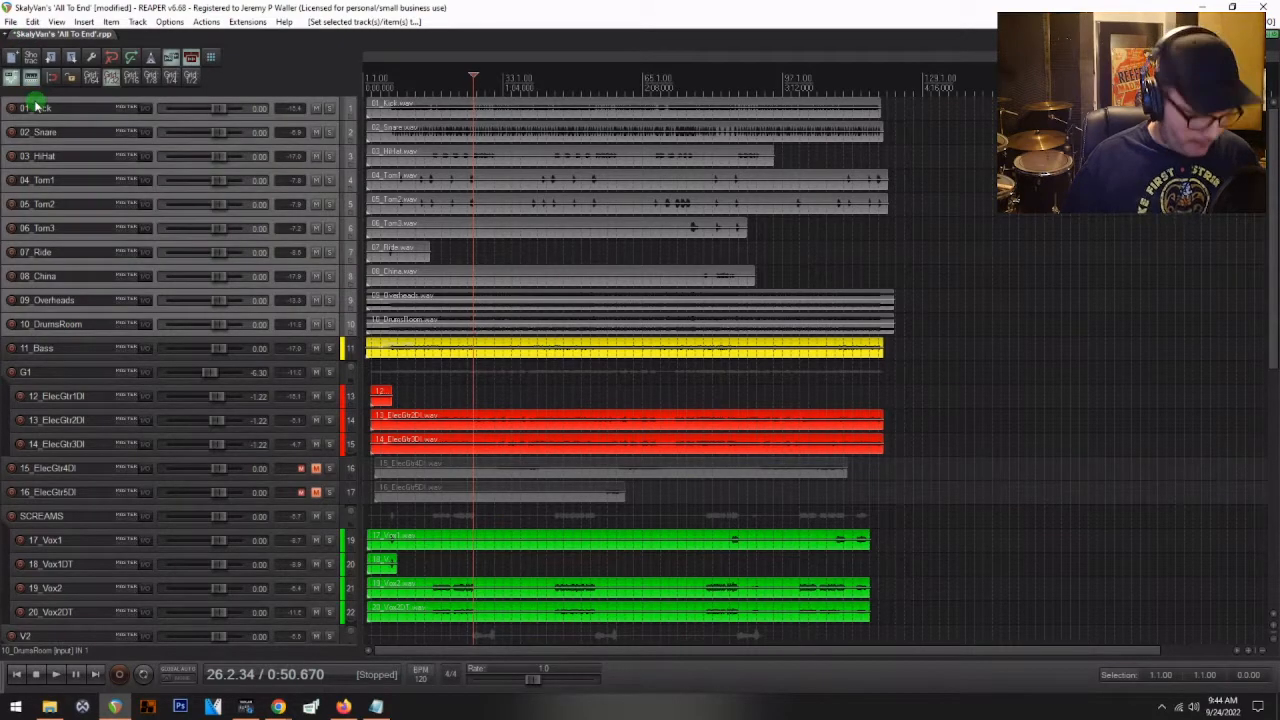
key(f)
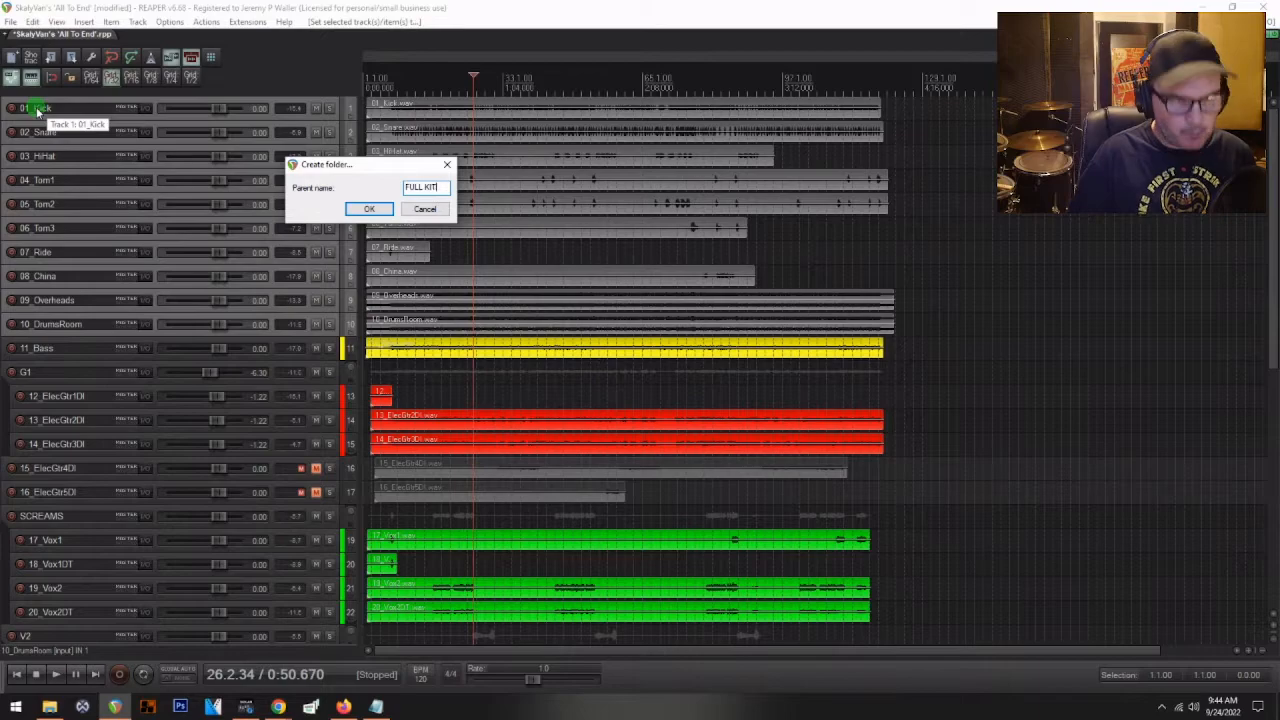
text(FULL KIT)
key(Return)
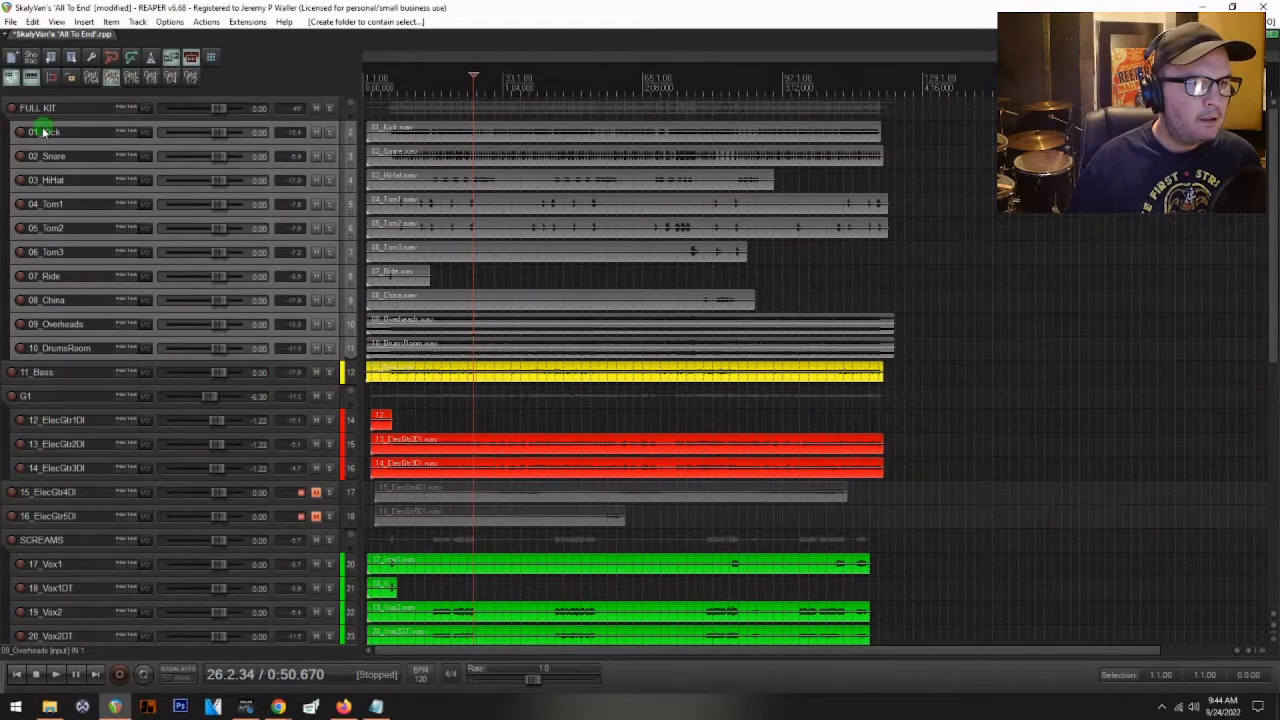
- Group tracks 01_Kick through 06_Tom3 into a subfolder of FULL KIT and name it SHELLZ
click(44, 131)
click(68, 250)
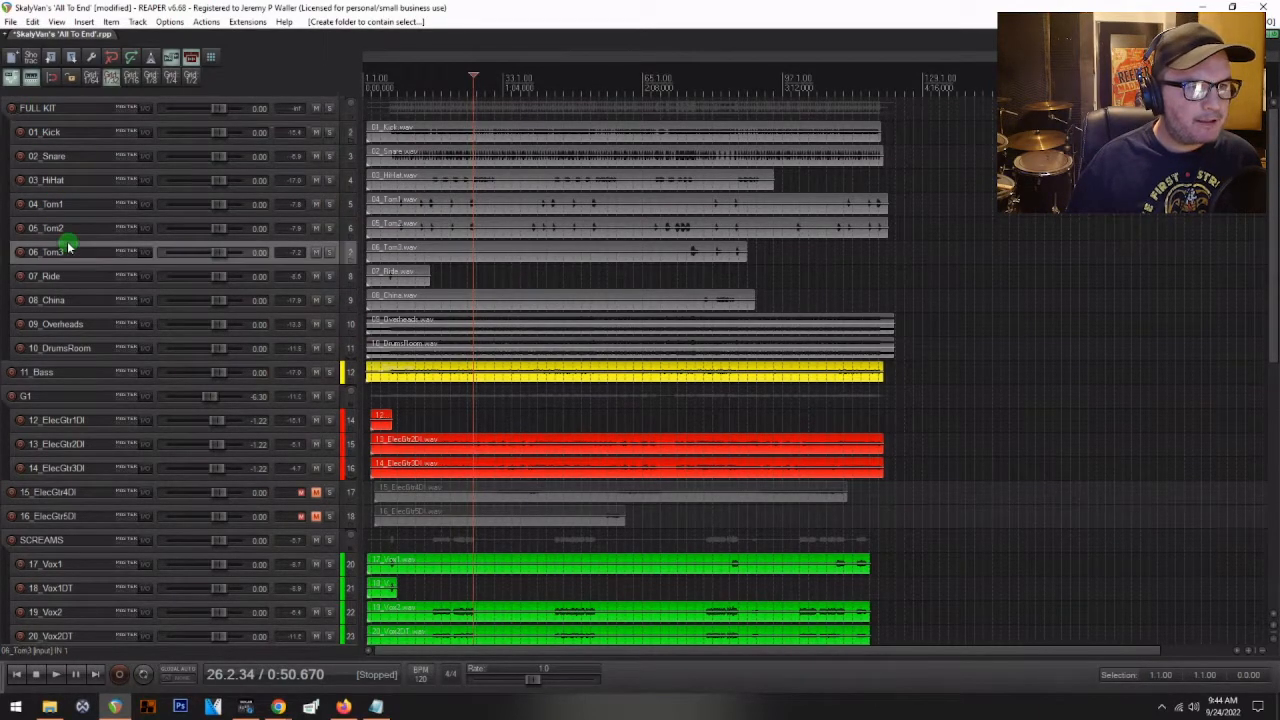
shift+click(44, 131)
key(f)
text(shel)
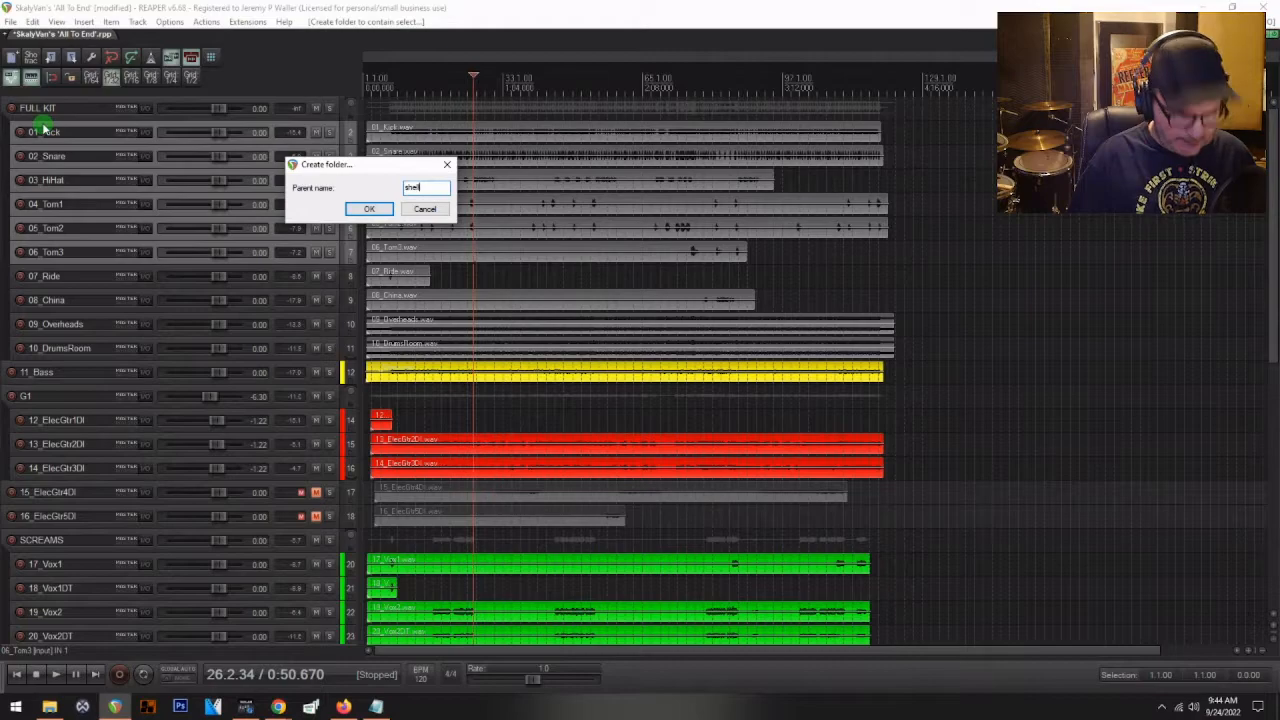
text(l)
key(Return)
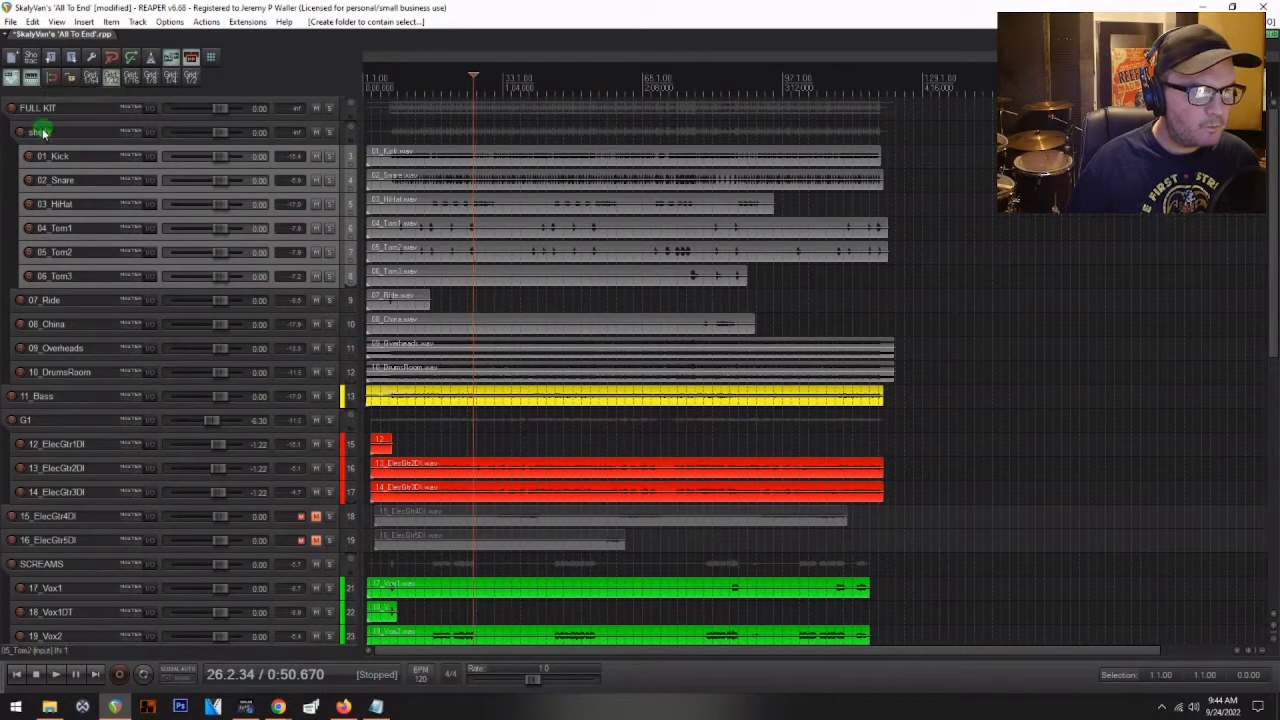
double_click(40, 132)
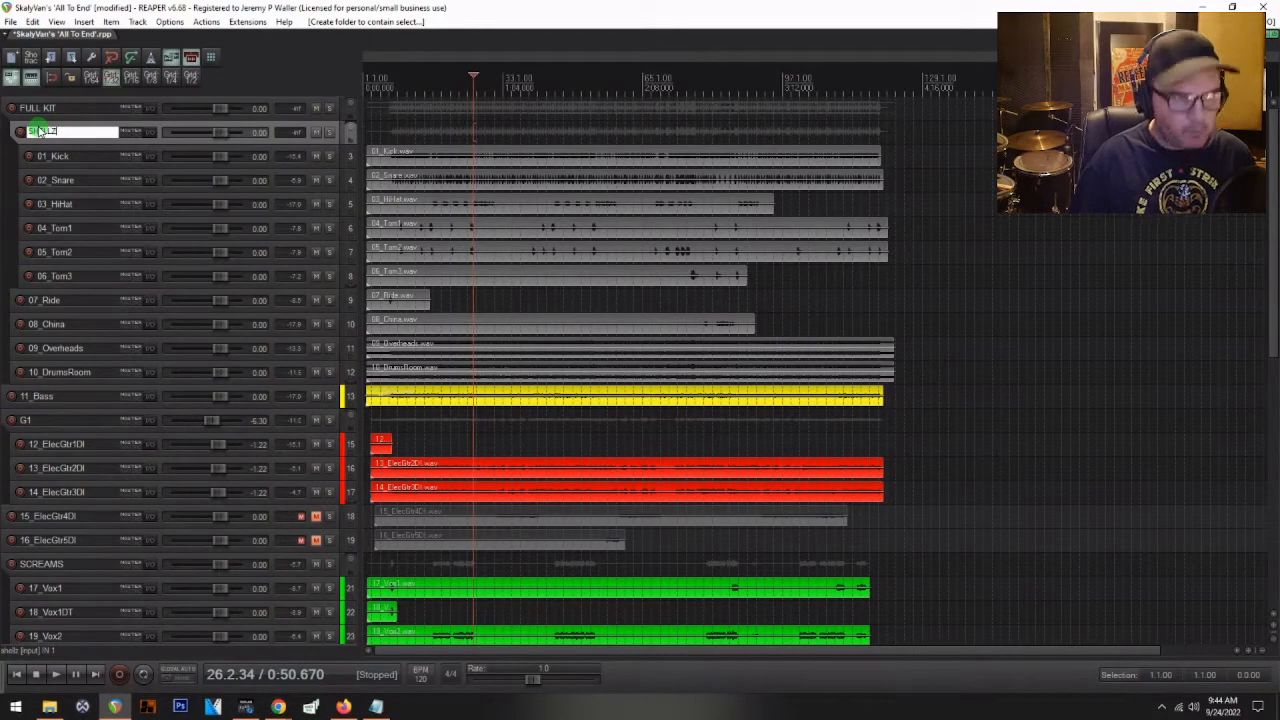
key(Return)
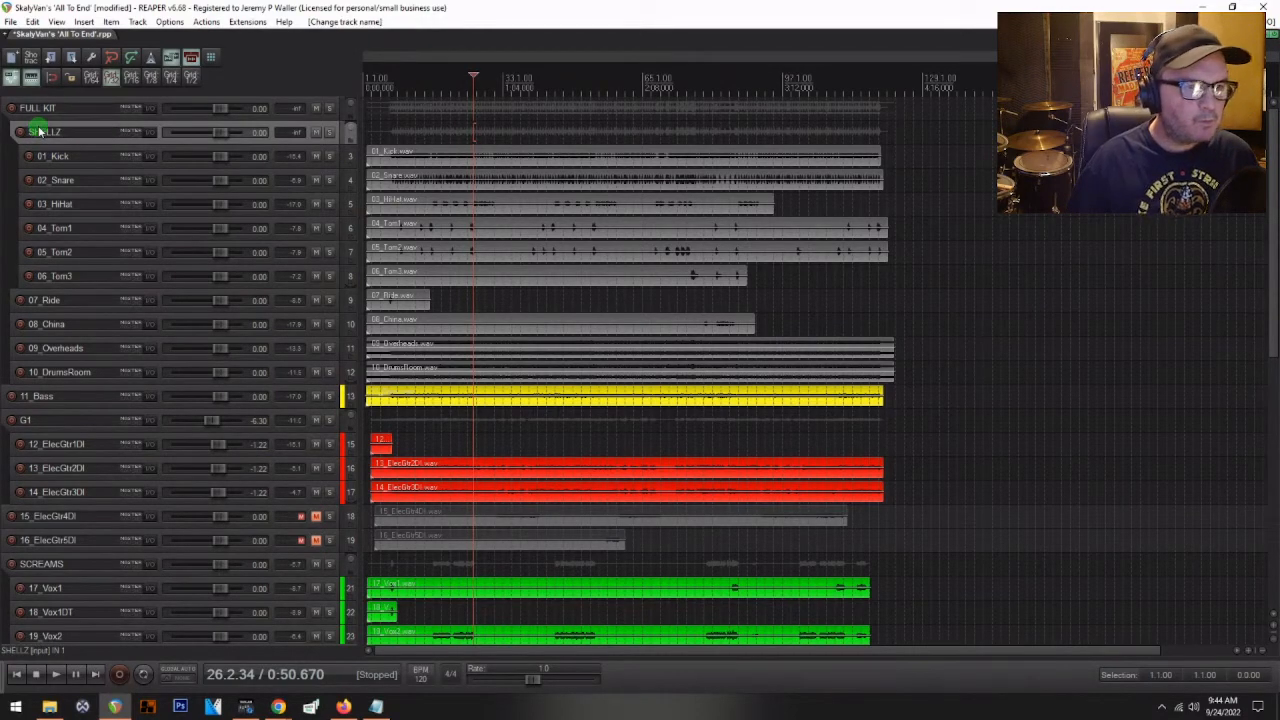
- Group tracks 07_Ride through 09_Overheads into a subfolder of FULL KIT named HEADZ
click(88, 297)
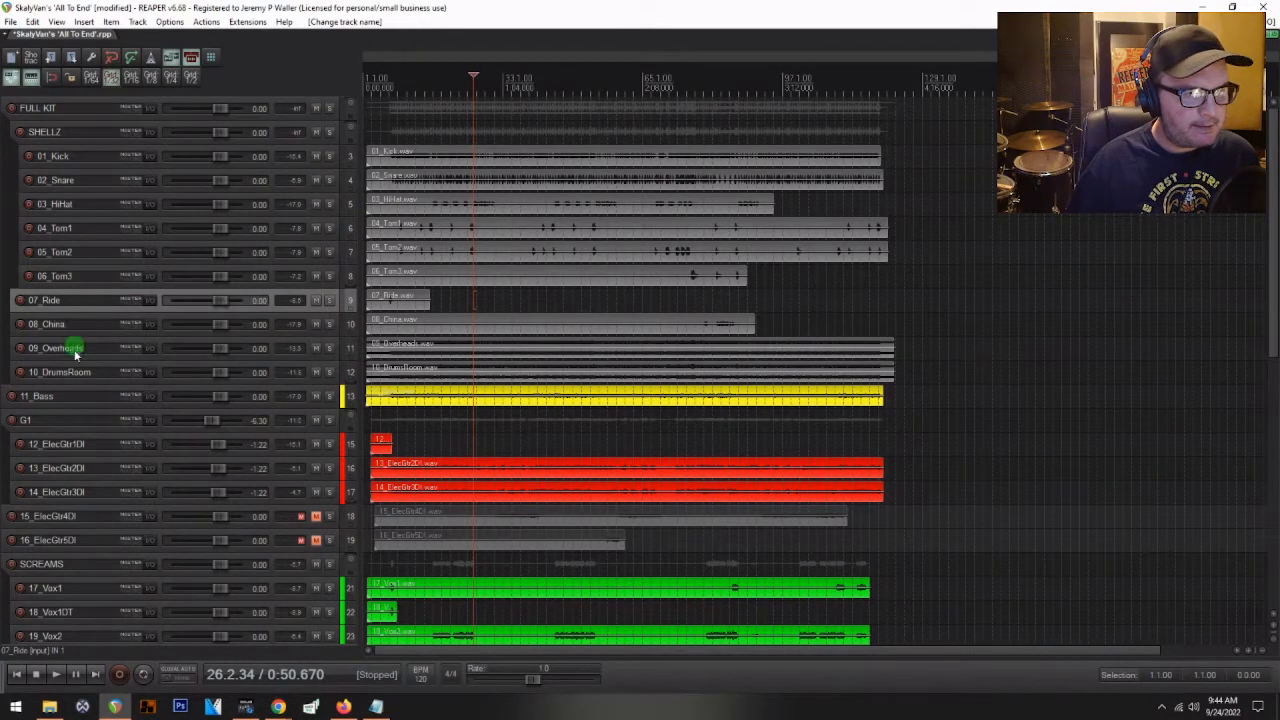
shift+click(68, 345)
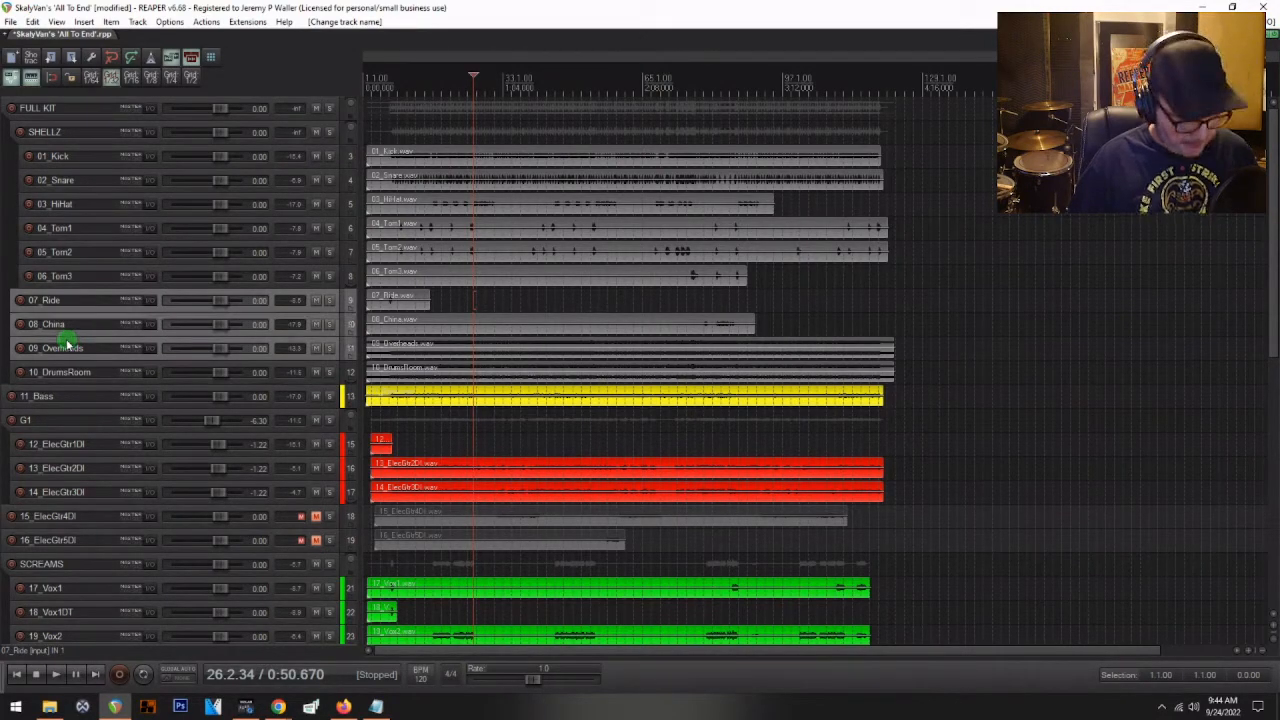
text(fH)
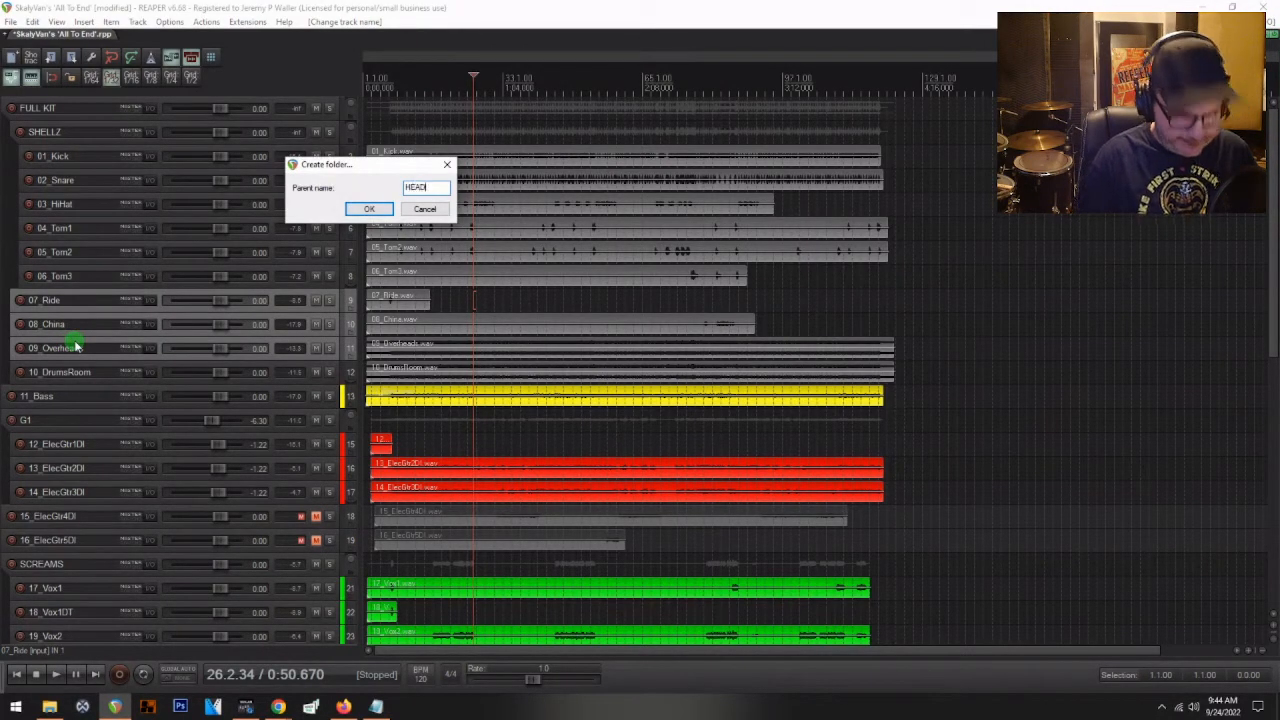
key(Return)
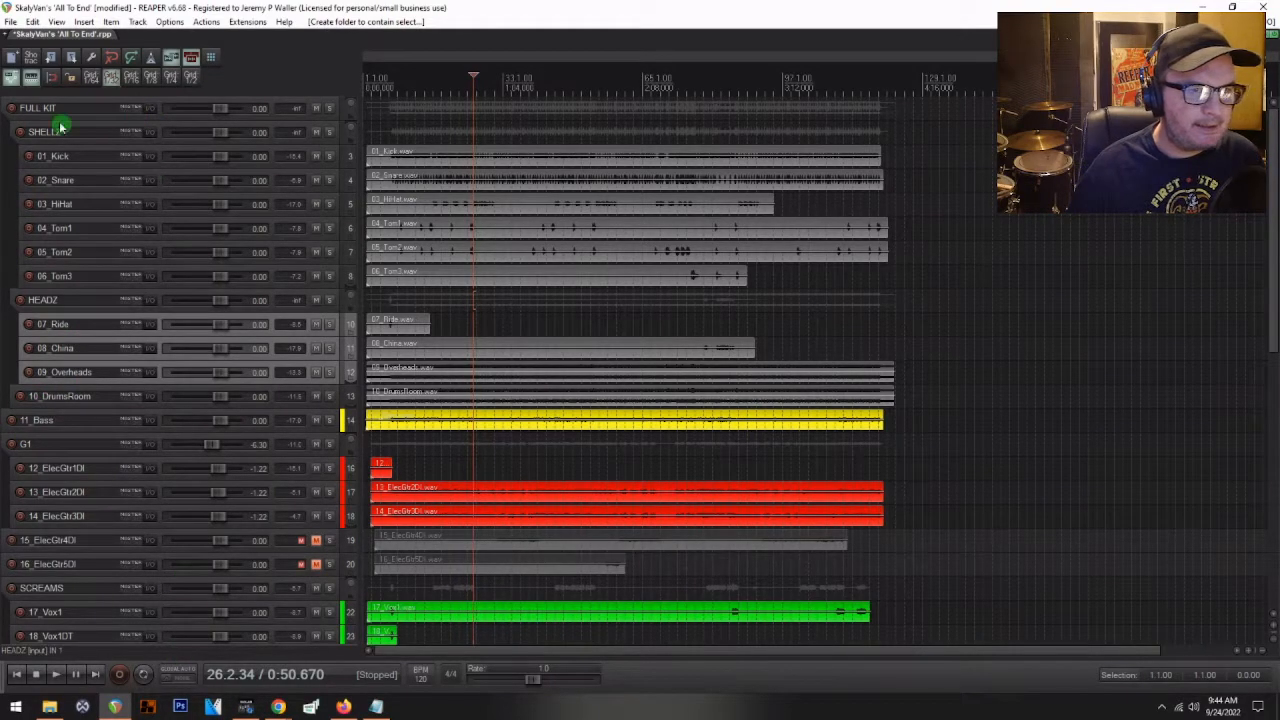
- Solo and play the FULL KIT folder while coloring all drum tracks, their folders and media items magenta
click(329, 108)
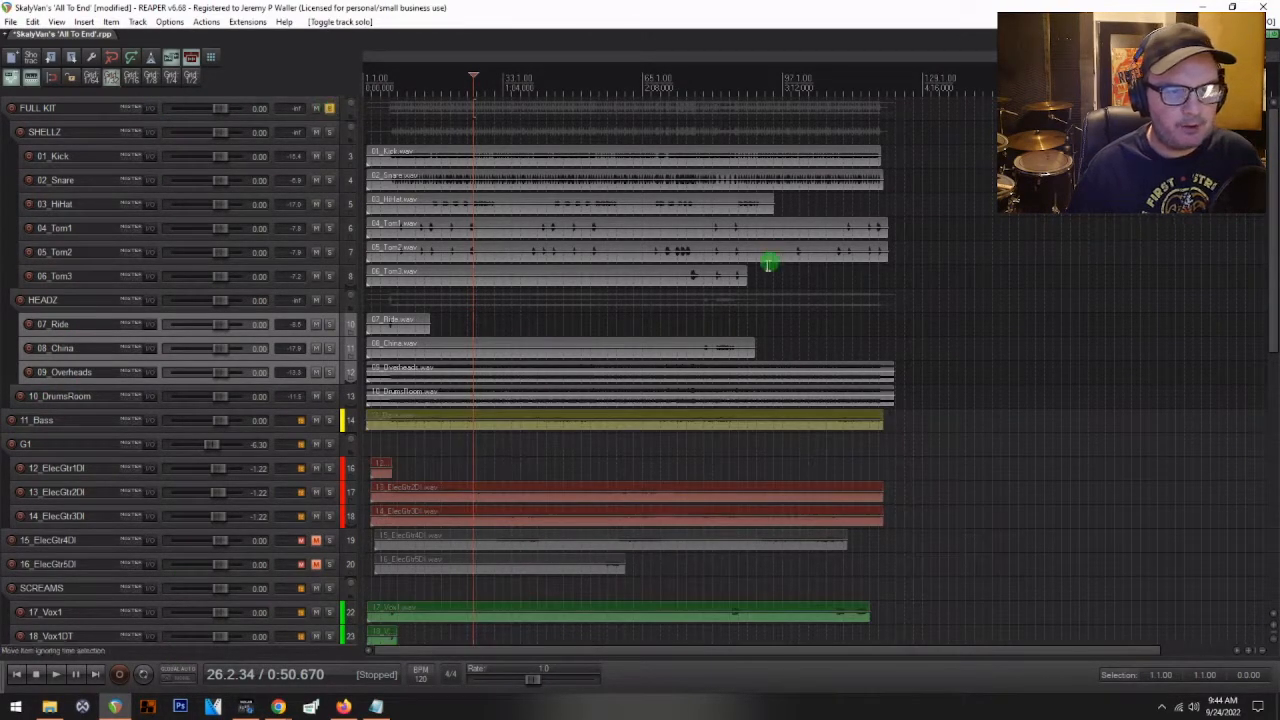
key(space)
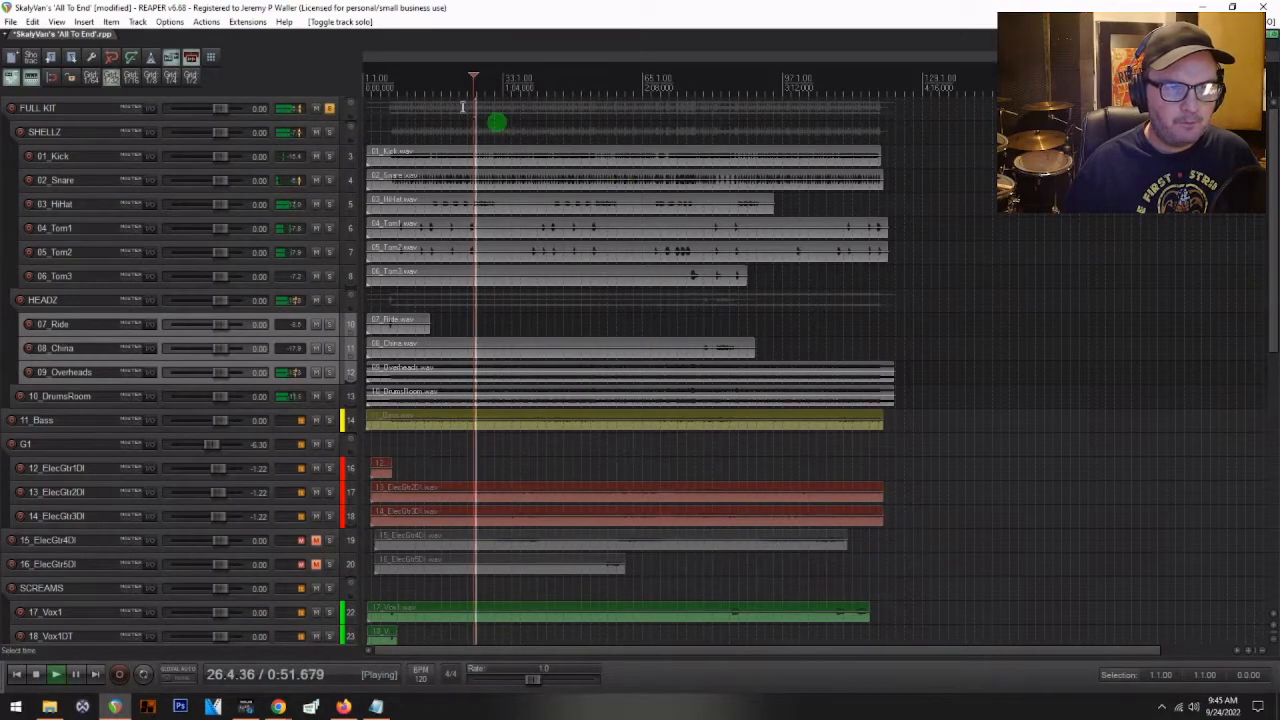
drag(494, 162, 418, 398)
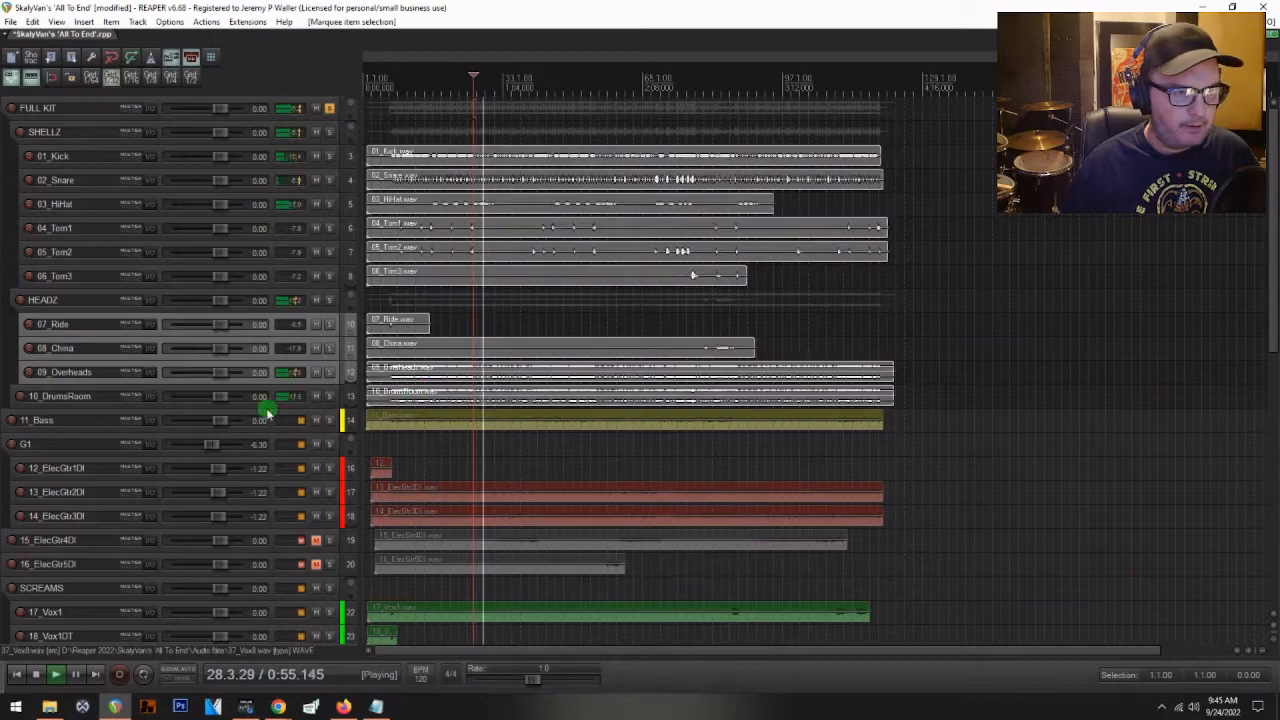
click(118, 394)
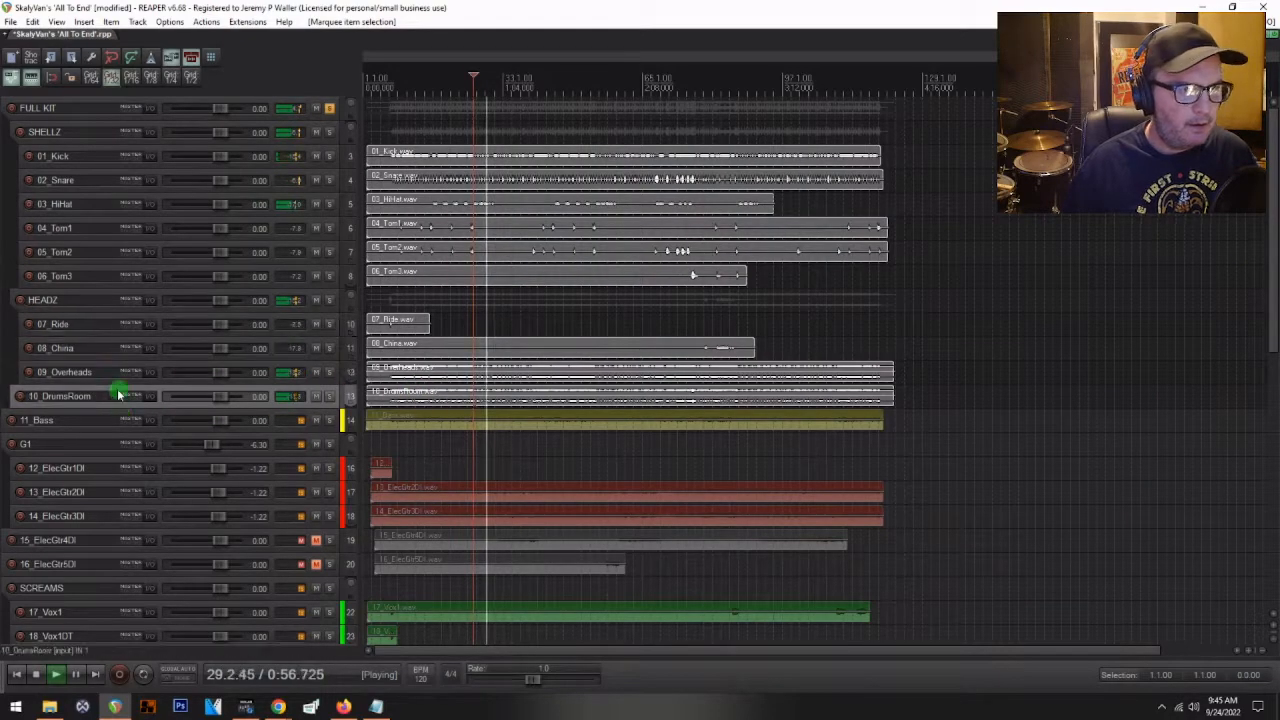
shift+click(73, 107)
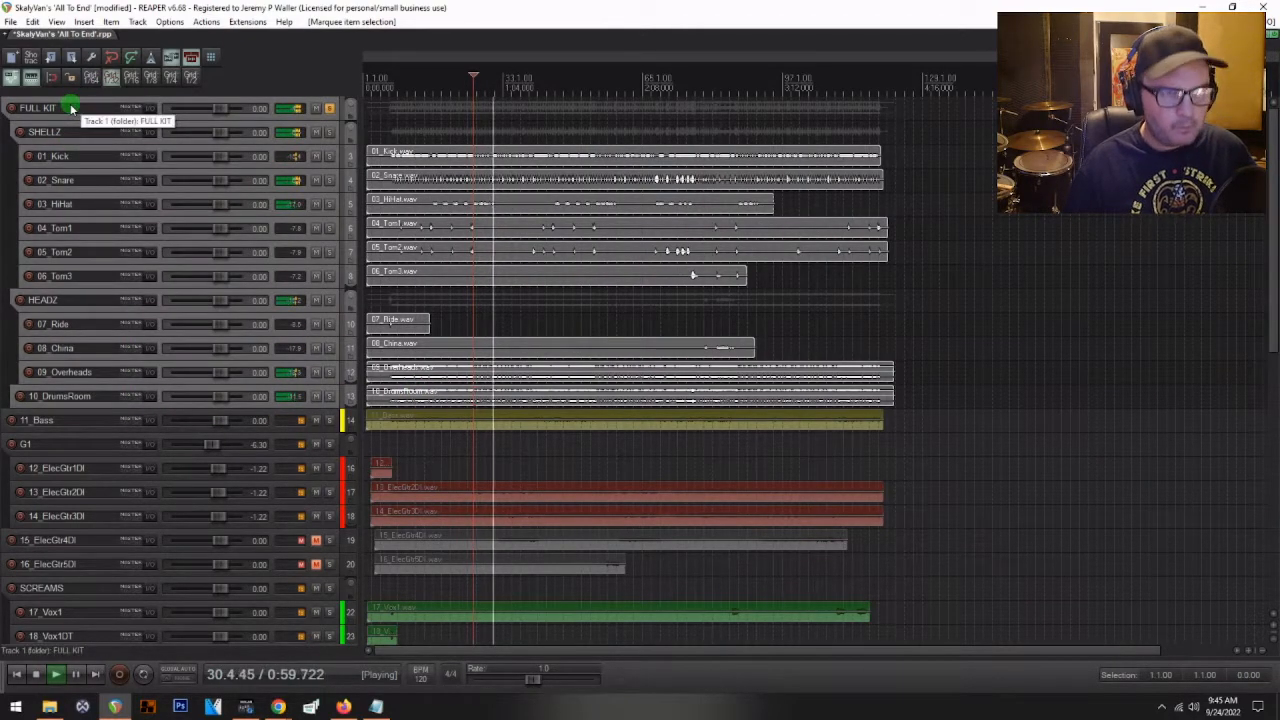
key(c)
click(524, 107)
click(418, 257)
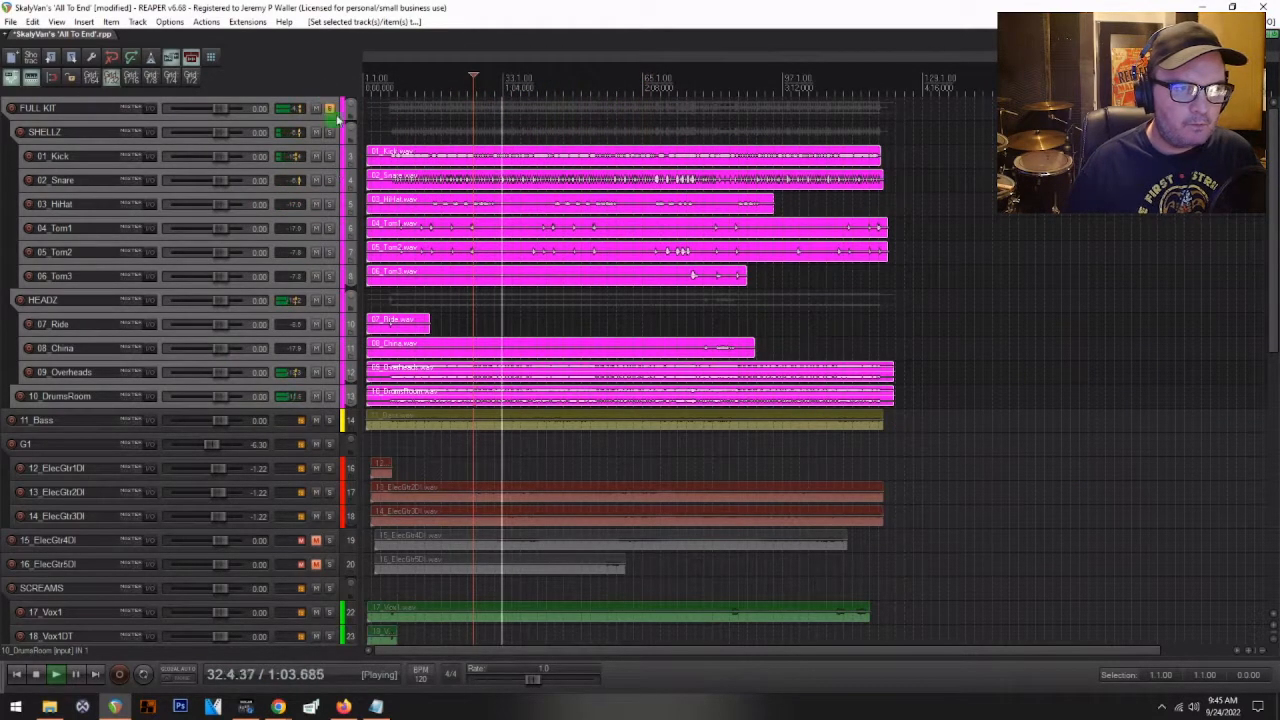
click(331, 108)
key(space)
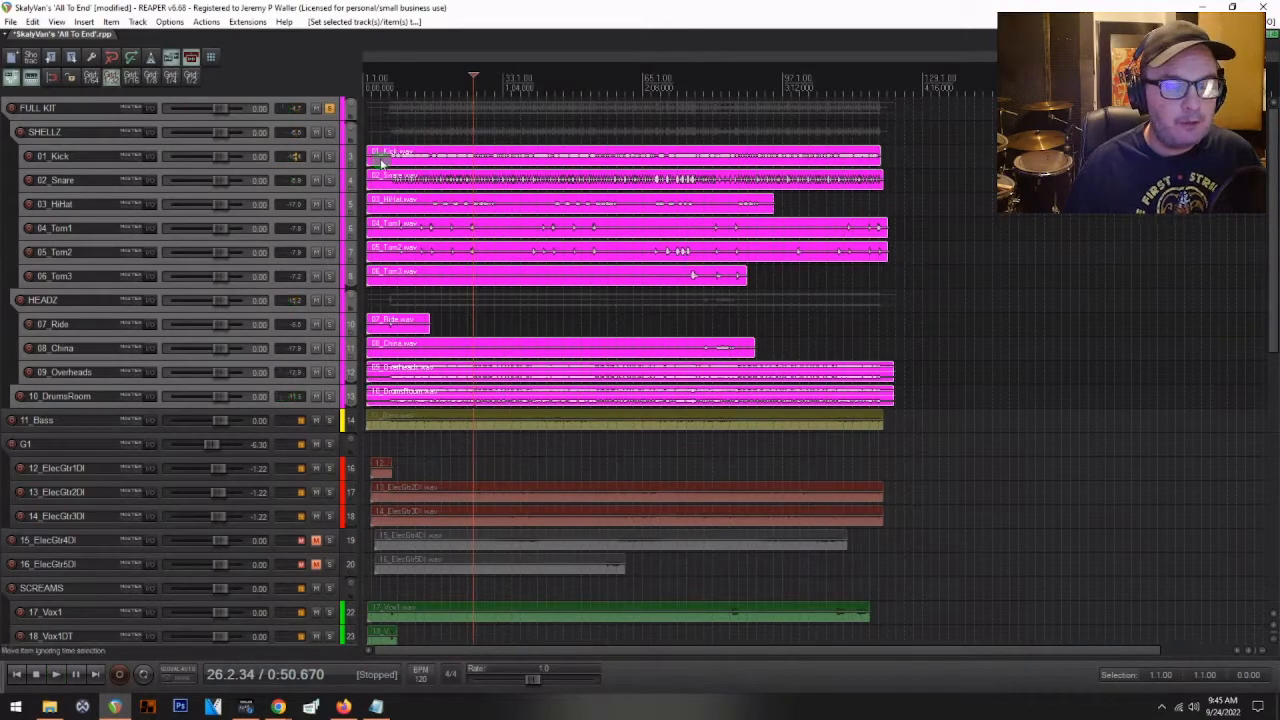
- Replay the soloed drums and balance them in the mixer, setting HEADZ to -1.84 dB and 10_DrumsRoom to about -16.2 dB
key(grave)
key(space)
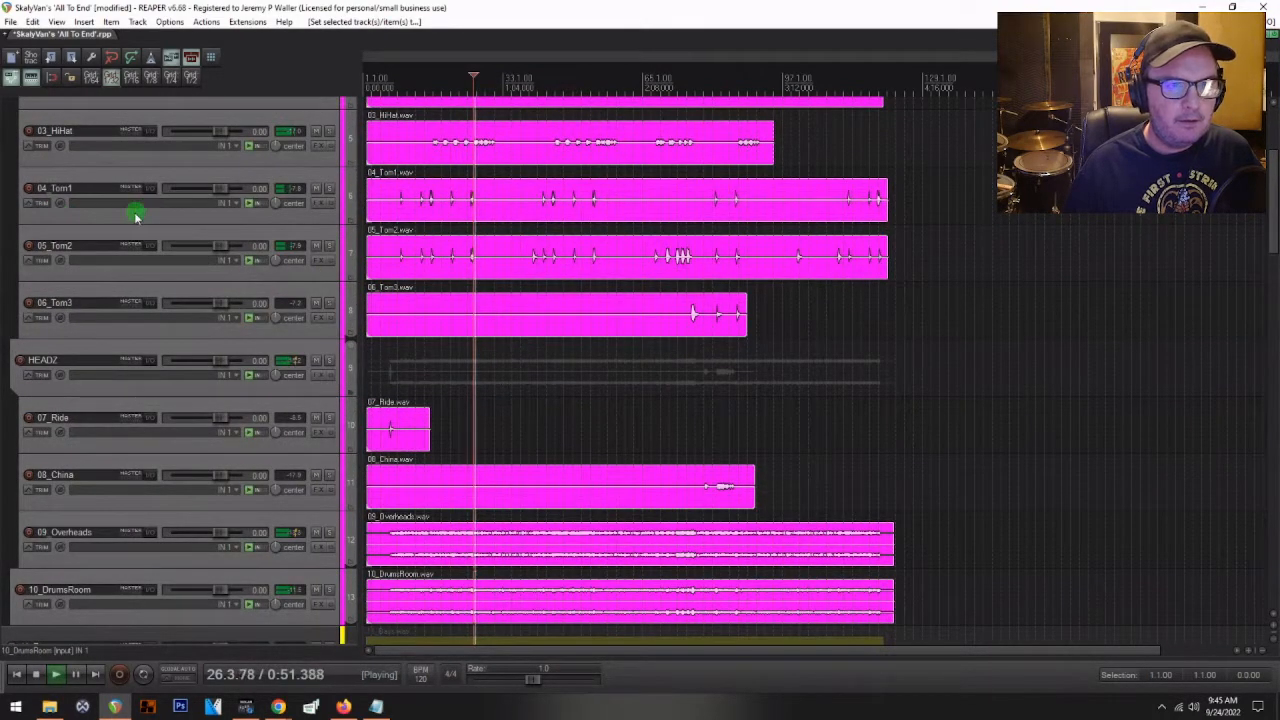
scroll(134, 214, up, 3)
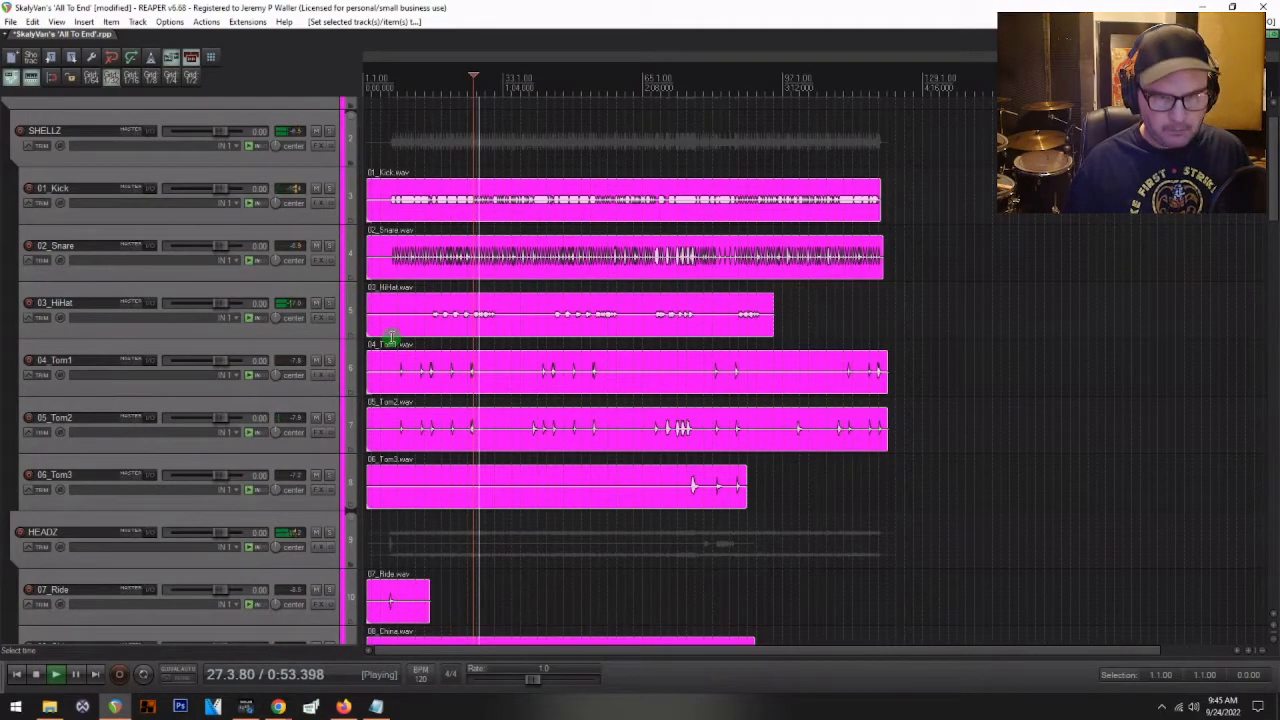
key(ctrl+m)
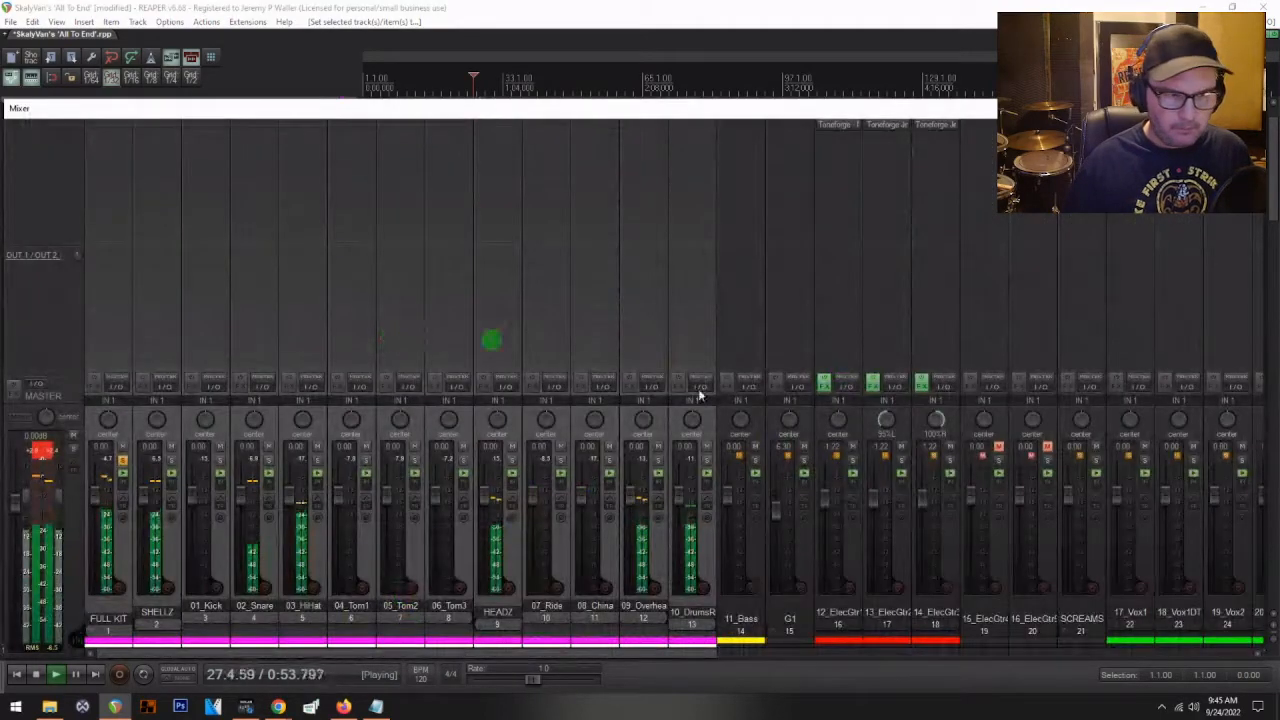
click(43, 462)
drag(487, 502, 486, 520)
drag(686, 497, 686, 528)
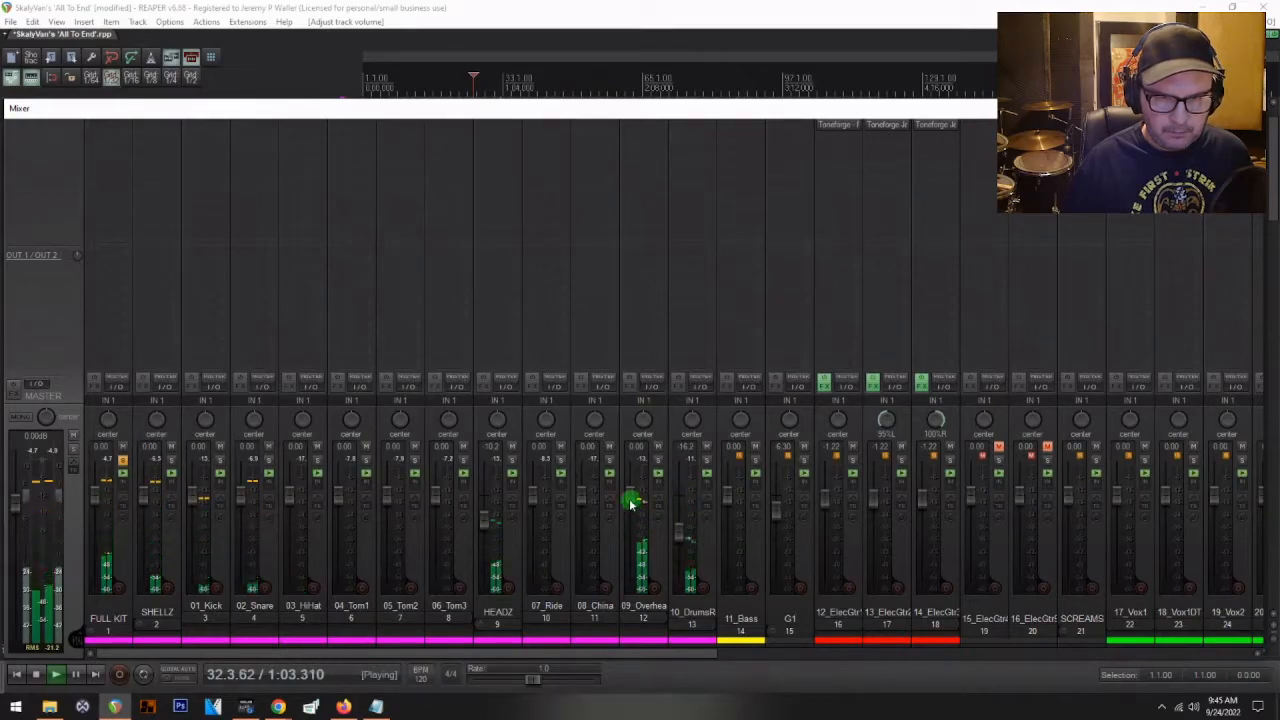
drag(486, 521, 490, 502)
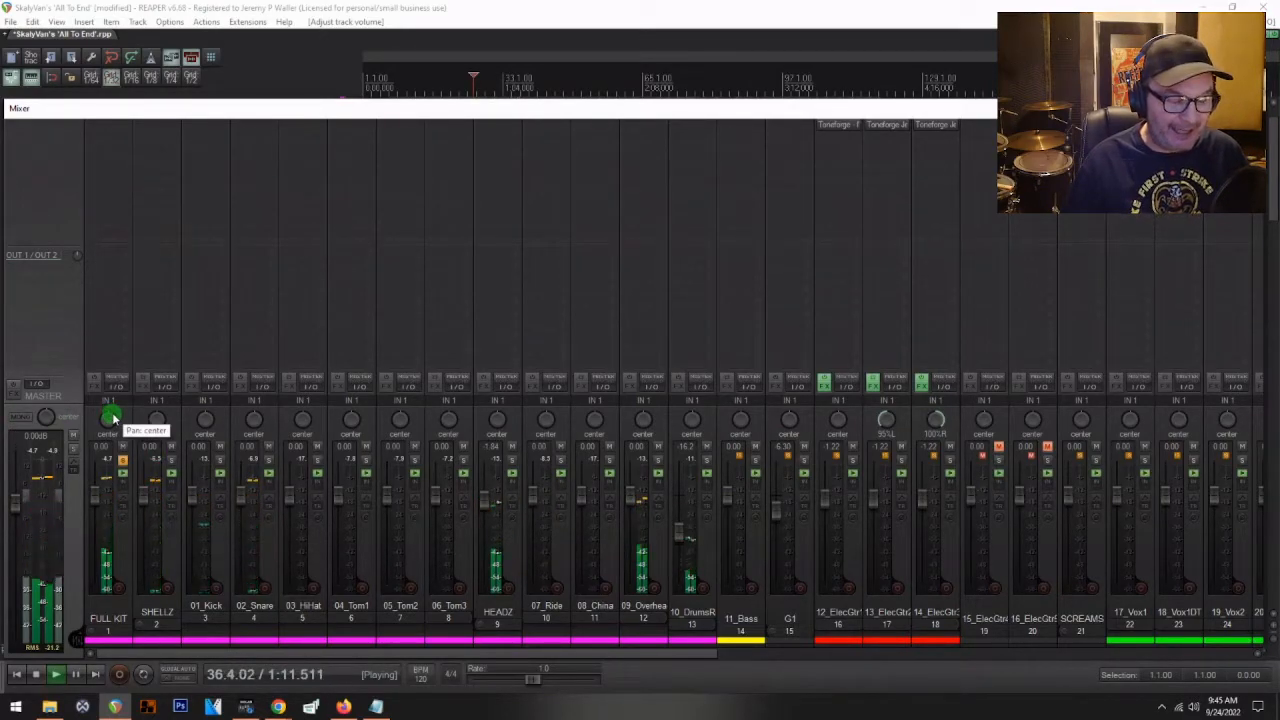
- Unsolo the FULL KIT folder and lower the G1 guitar folder's volume while playing the full mix
click(121, 461)
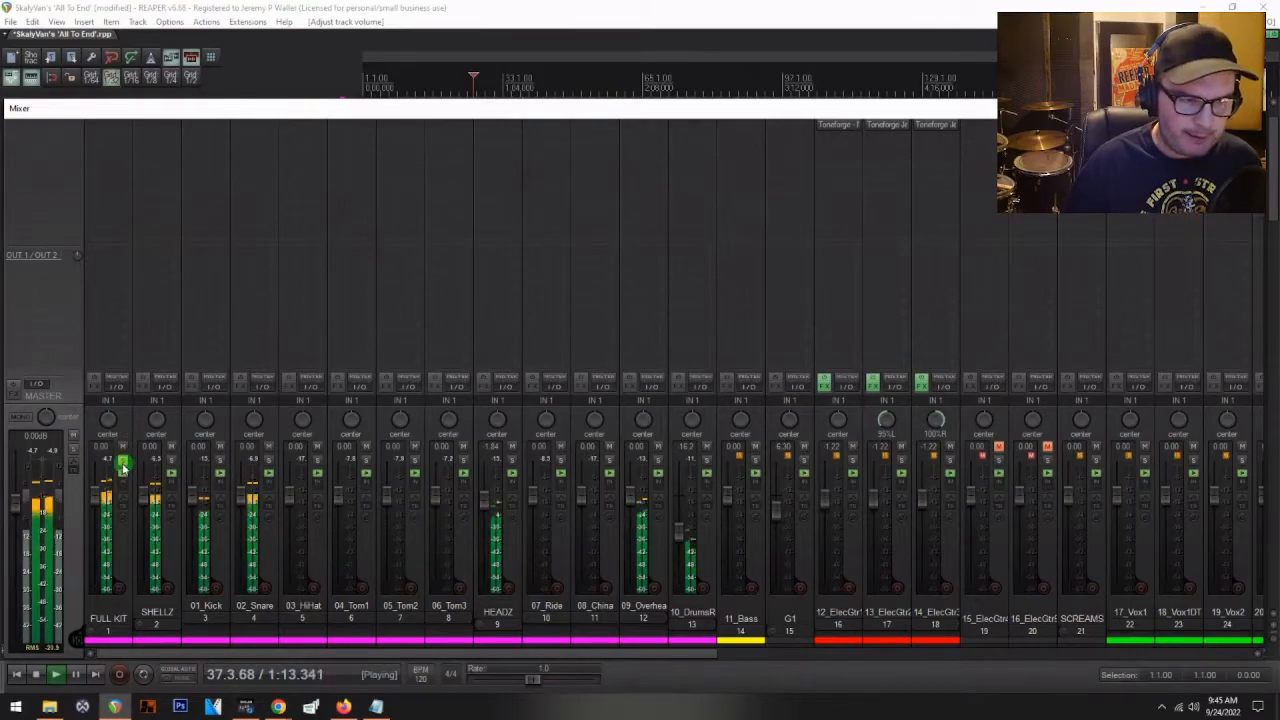
key(space)
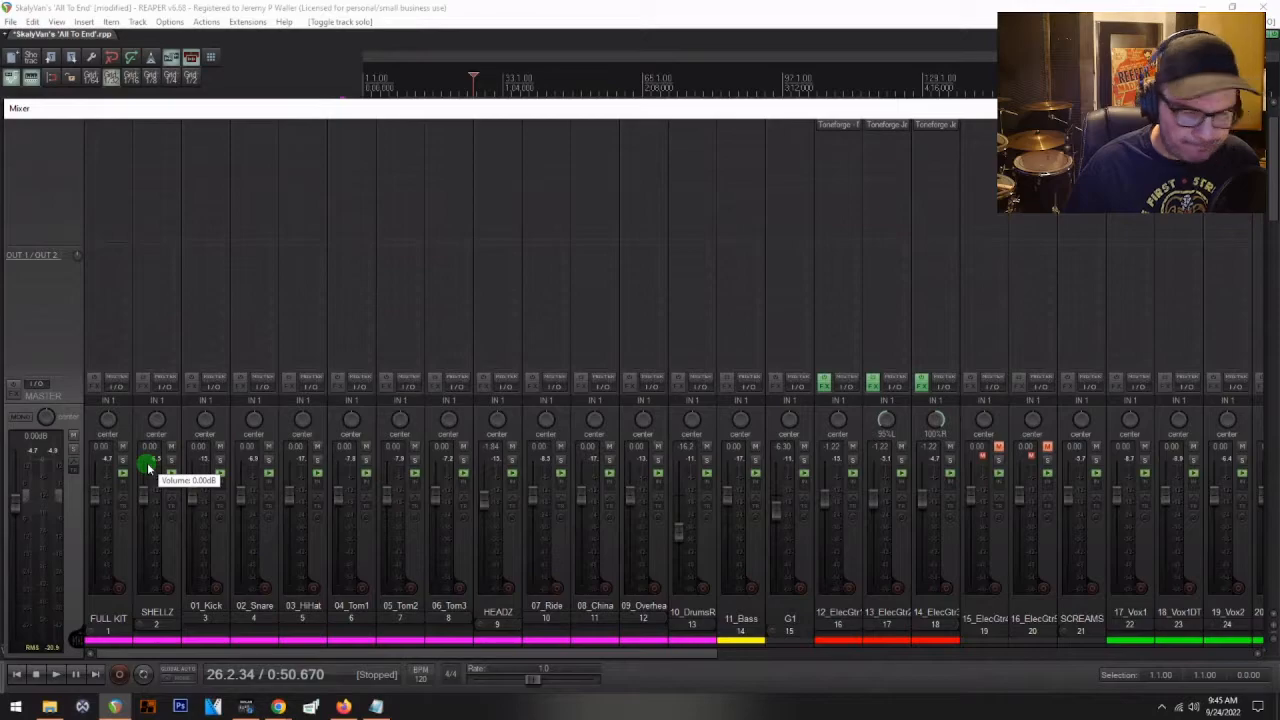
key(space)
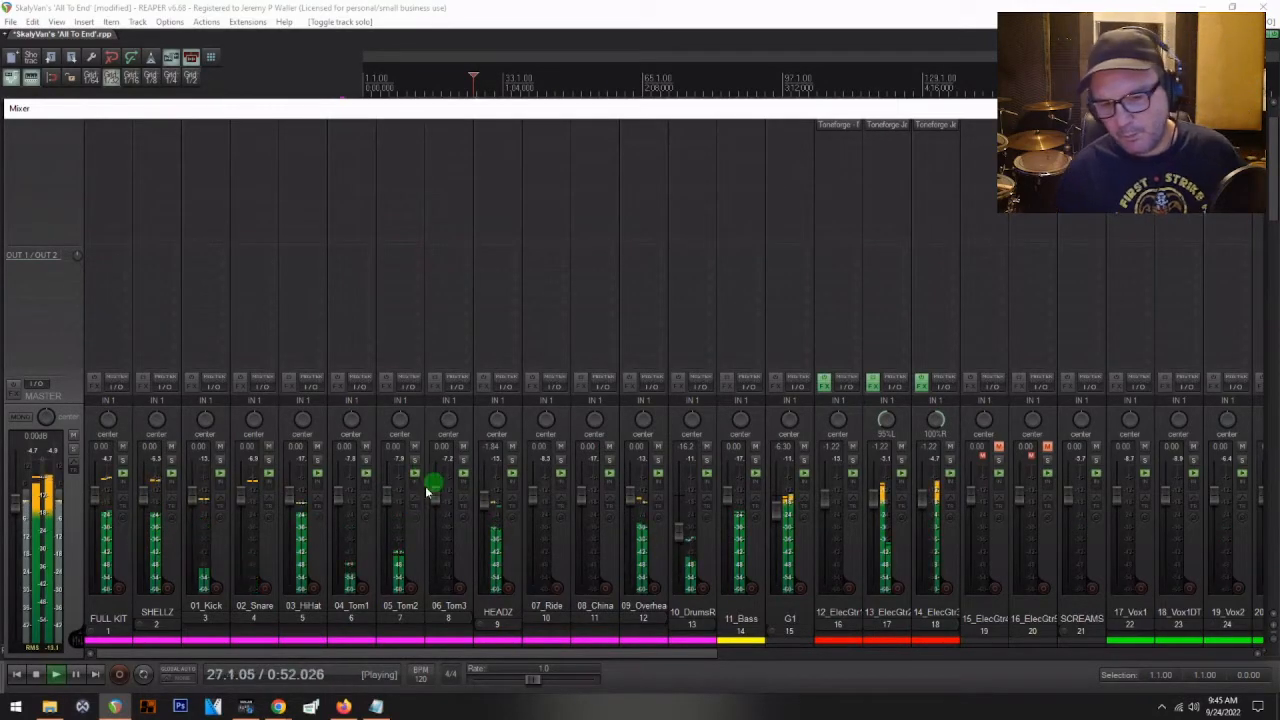
scroll(780, 522, down, 3)
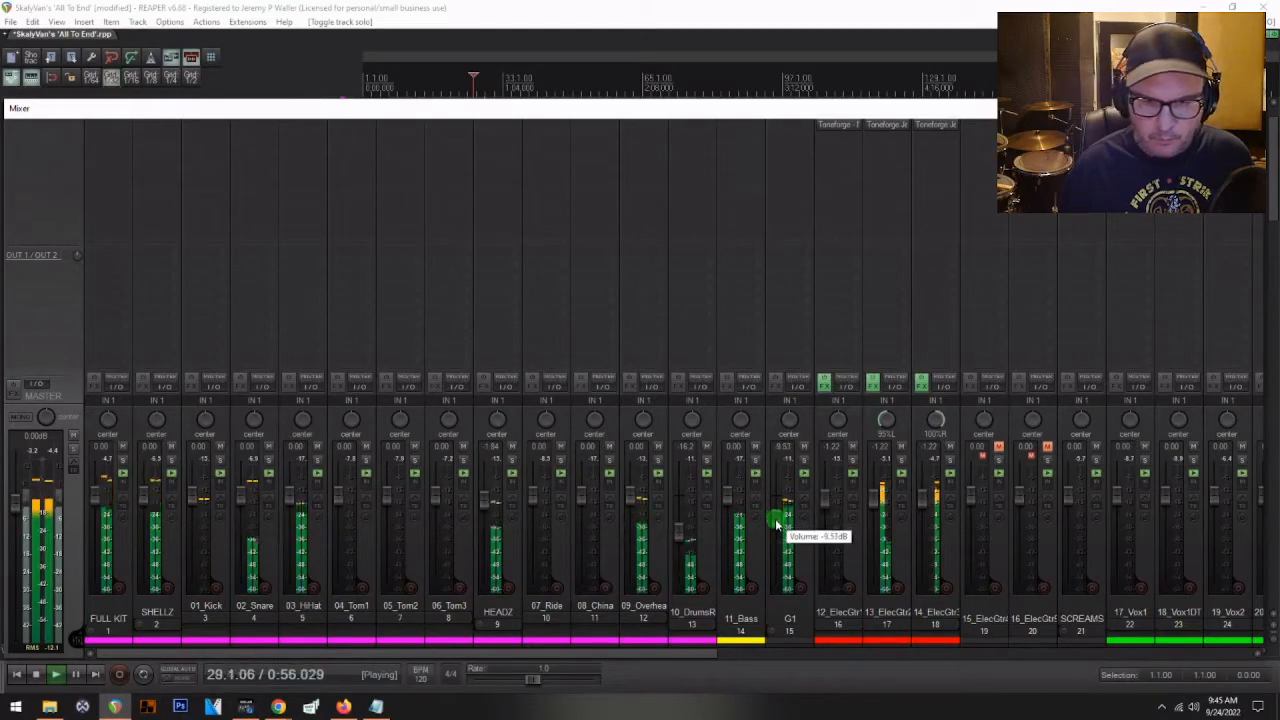
- During playback, lower V2 to -8.42 dB, V3 to -7.56 dB, and 28_Vox4DT3 and 30_Vox4DT5 to -1.03 dB; reset V4's peak indicator
scroll(838, 580, right, 2)
scroll(838, 585, right, 8)
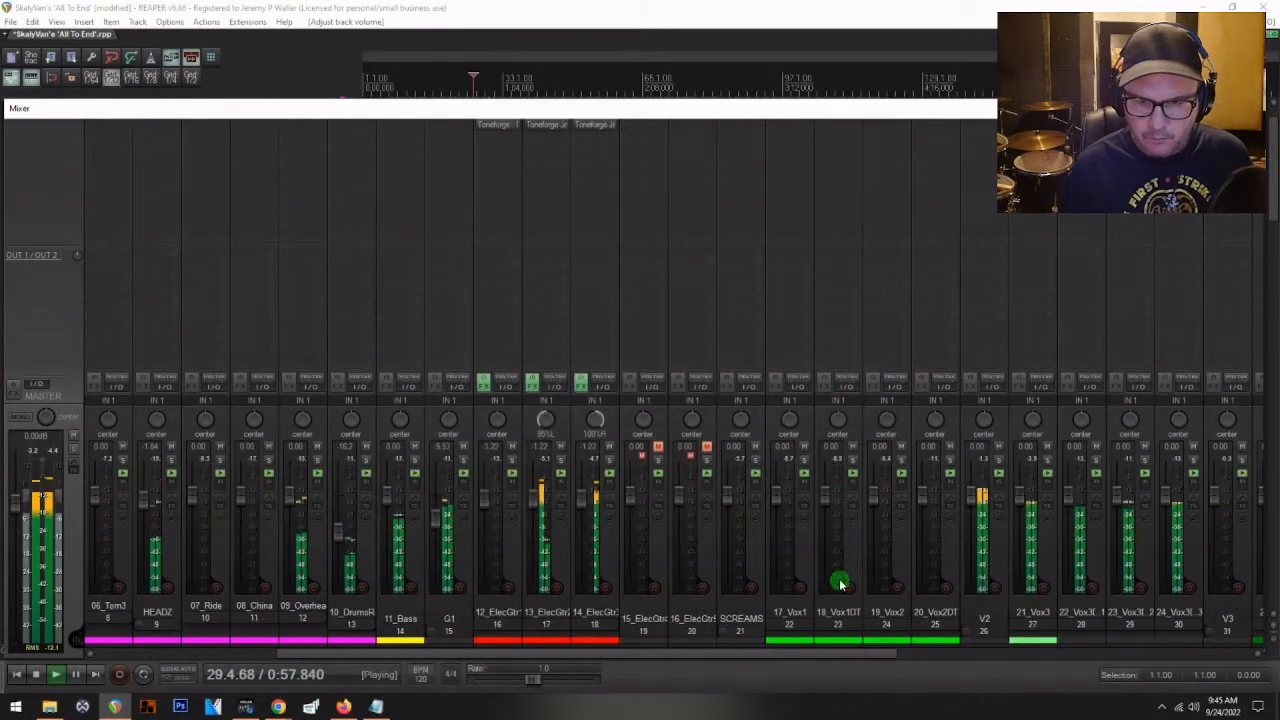
scroll(778, 510, down, 3)
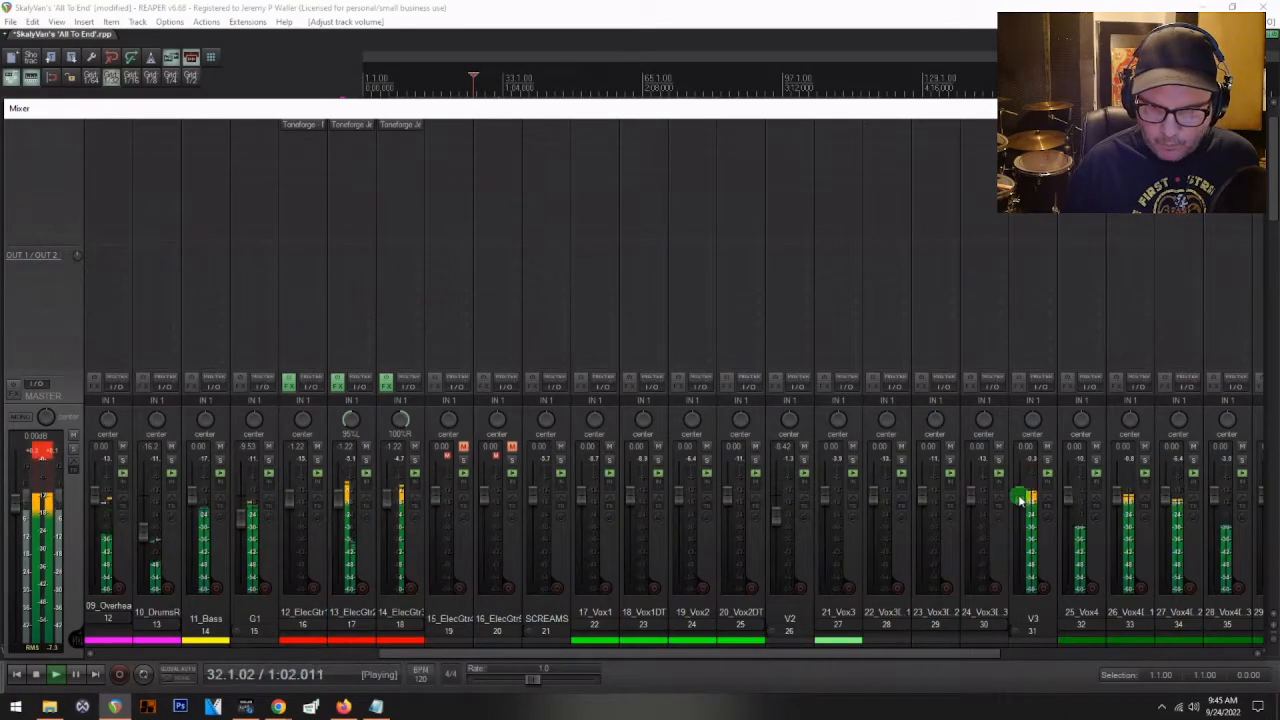
scroll(1030, 512, right, 6)
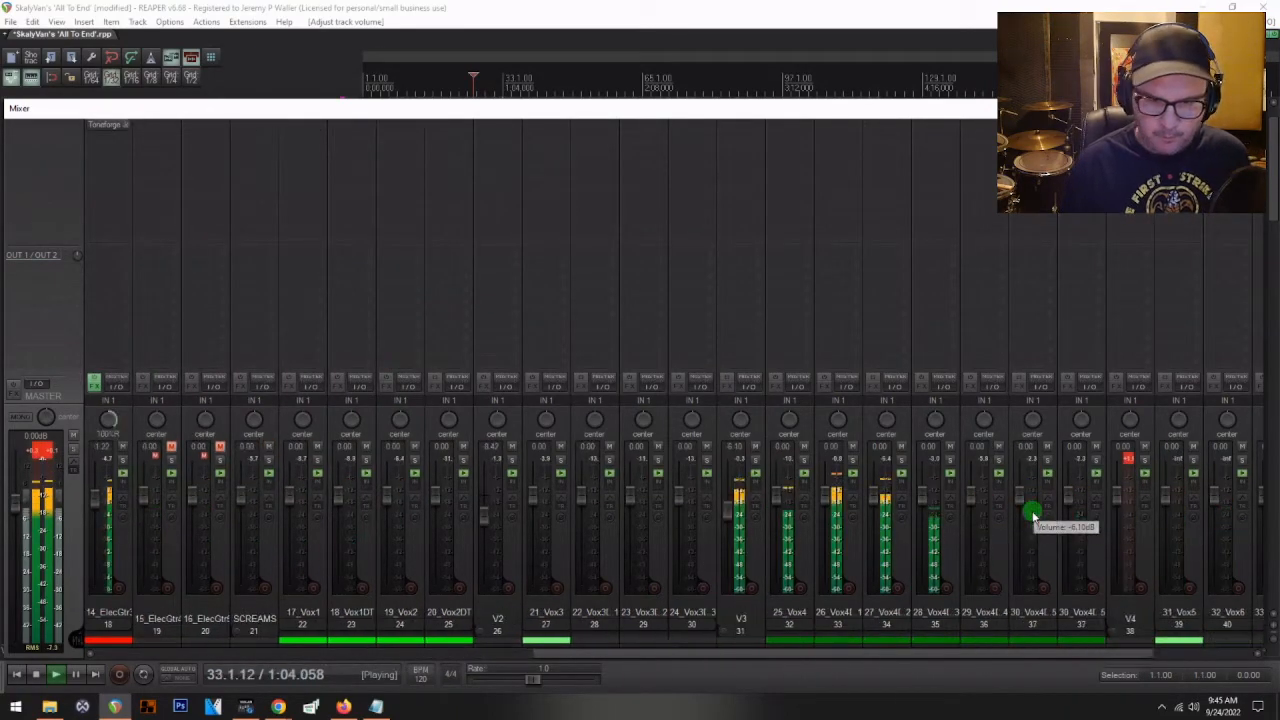
scroll(1035, 515, right, 2)
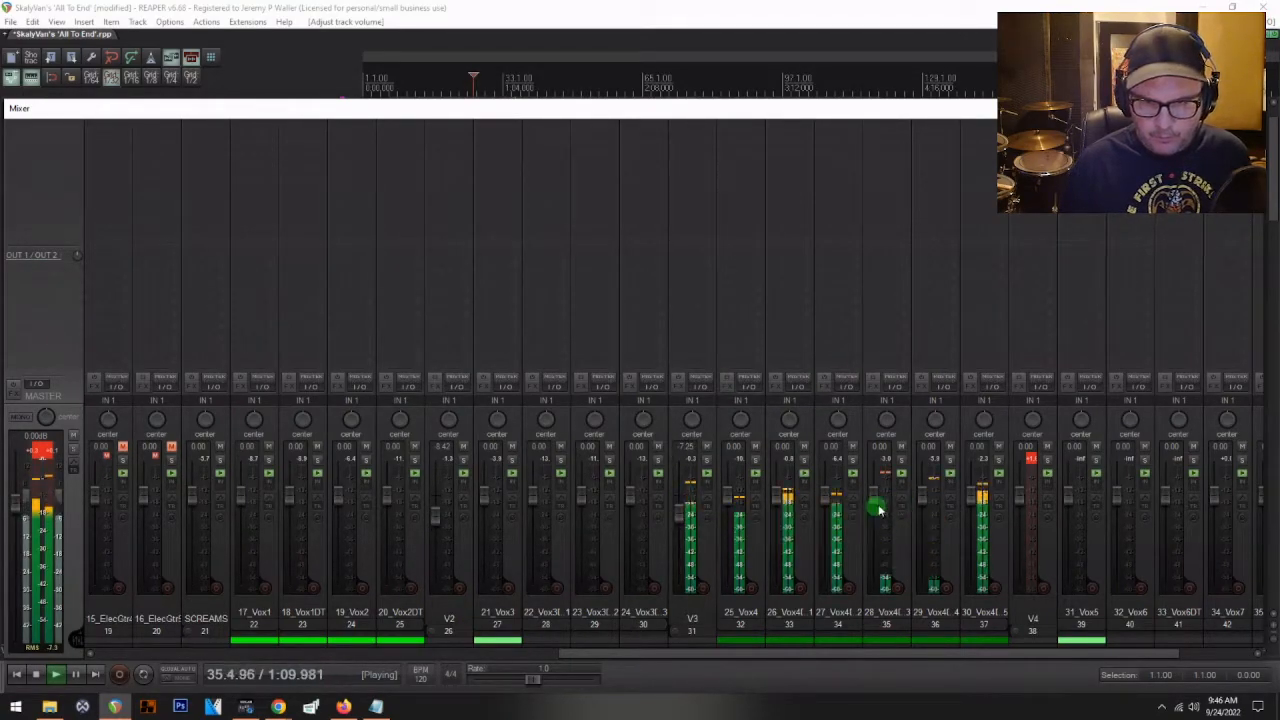
drag(874, 502, 977, 513)
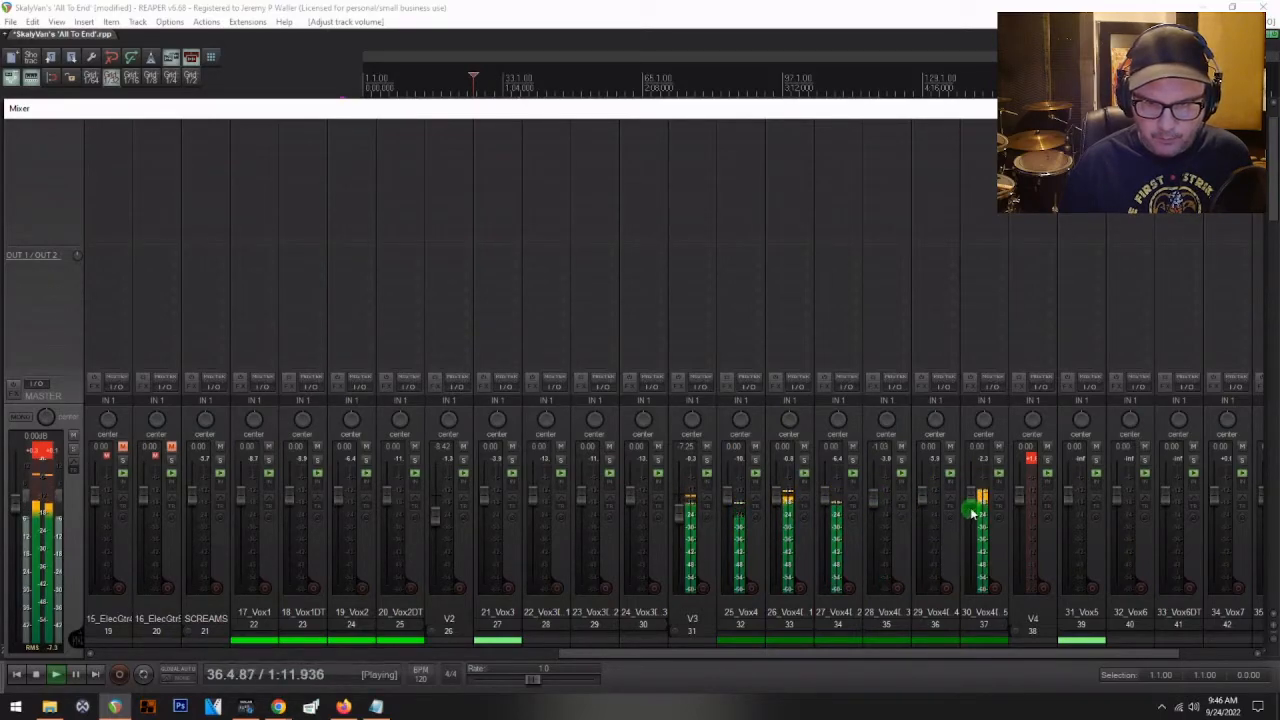
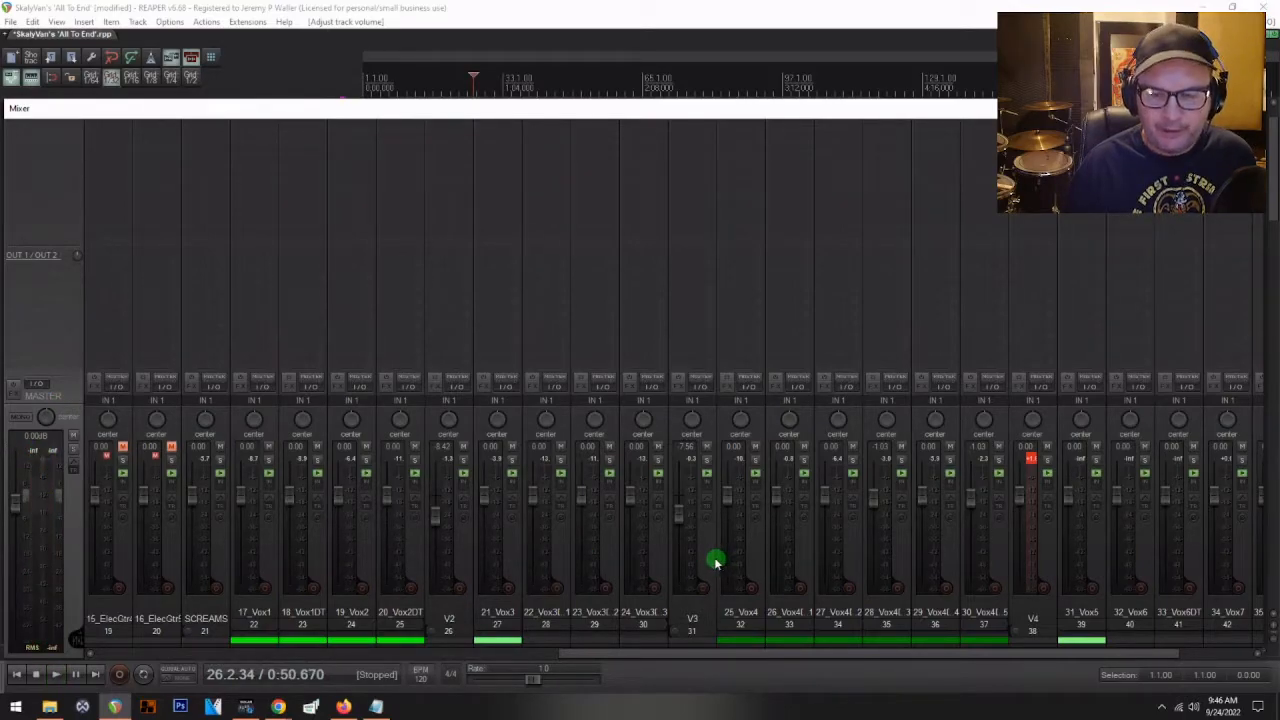
click(1031, 465)
- Color the SCREAMS folder and its tracks 17_Vox1 through 20_Vox2DT bright green
scroll(688, 590, up, 3)
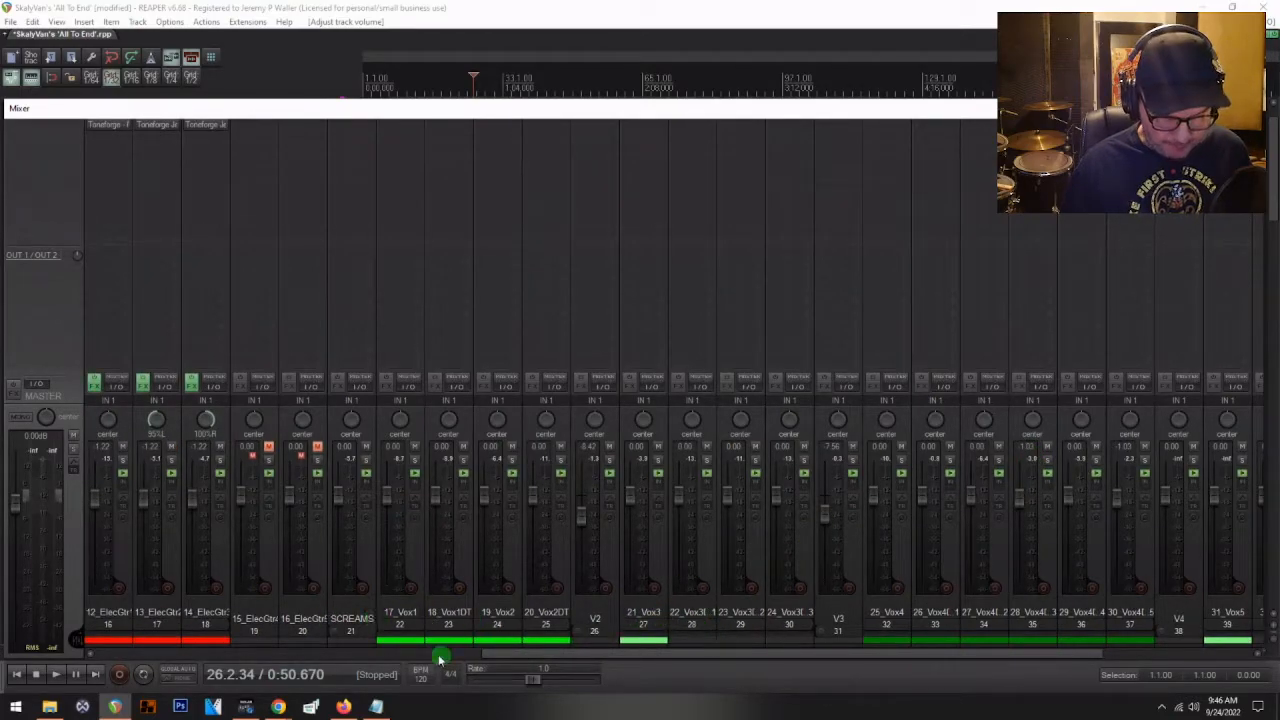
click(367, 613)
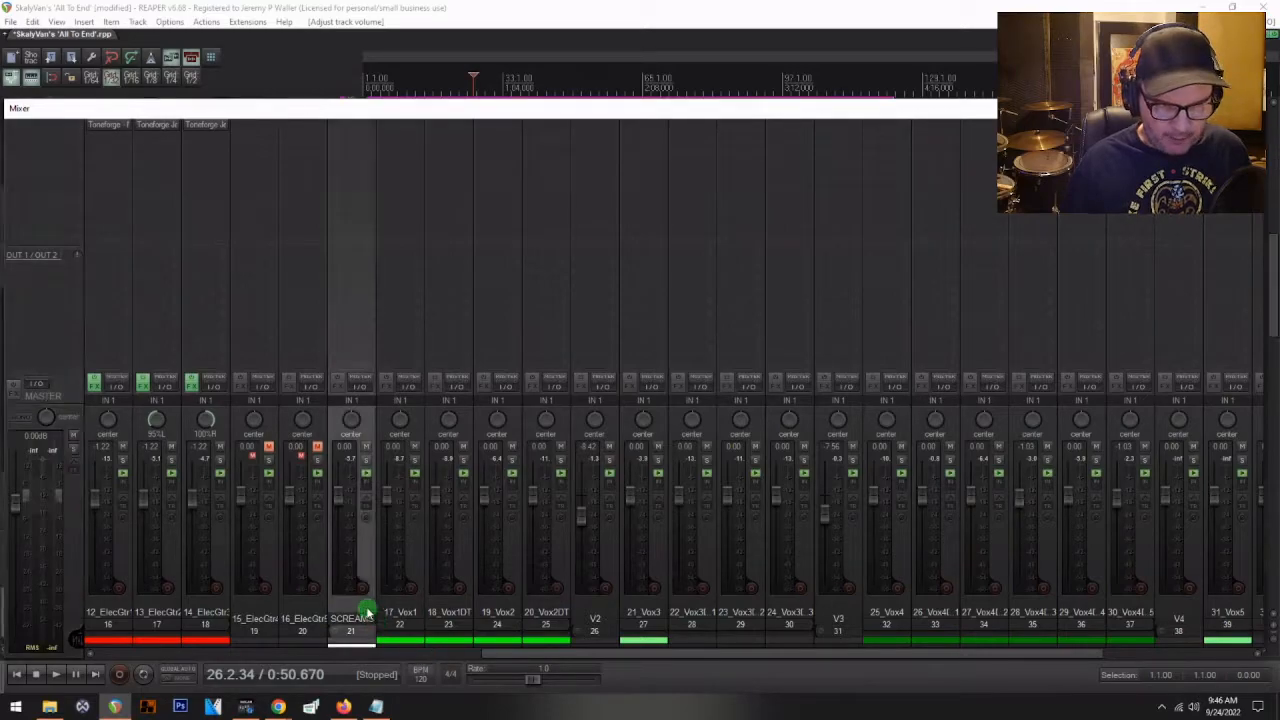
shift+click(559, 622)
key(shift+c)
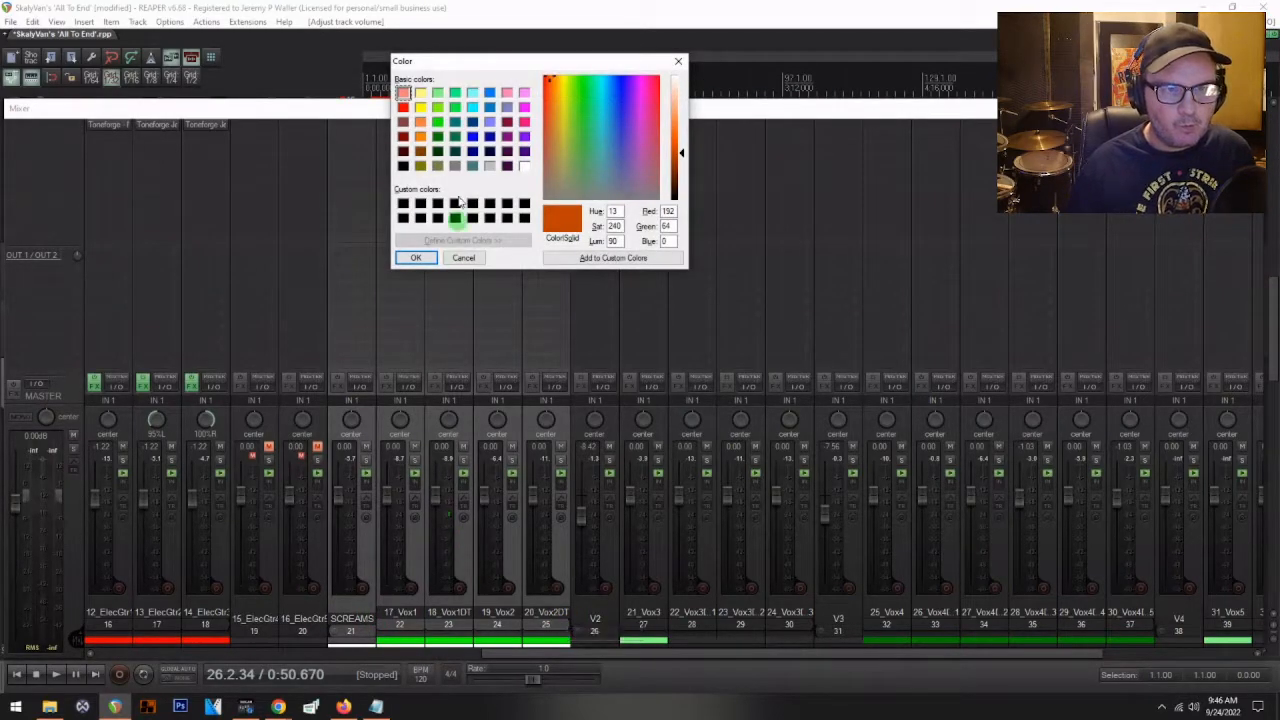
click(438, 122)
click(420, 258)
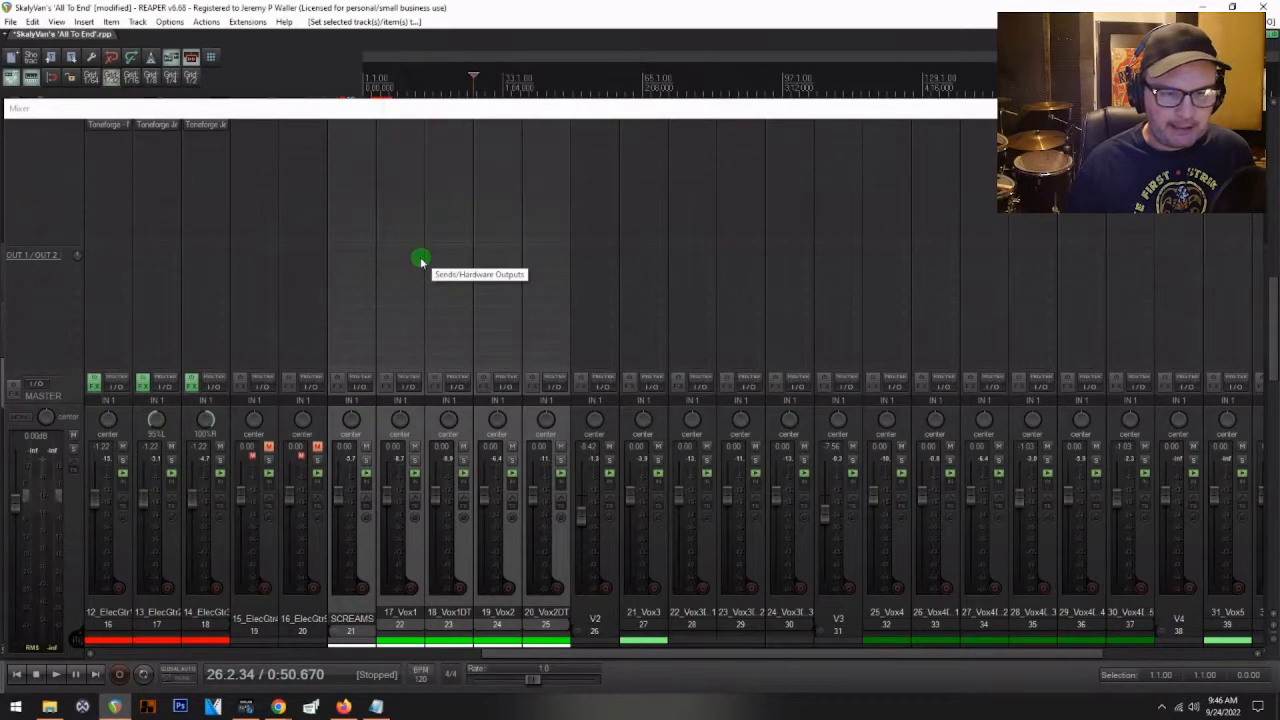
- Color the V2 folder and its tracks 21_Vox3 through 24_Vox3DT3 light green
click(592, 620)
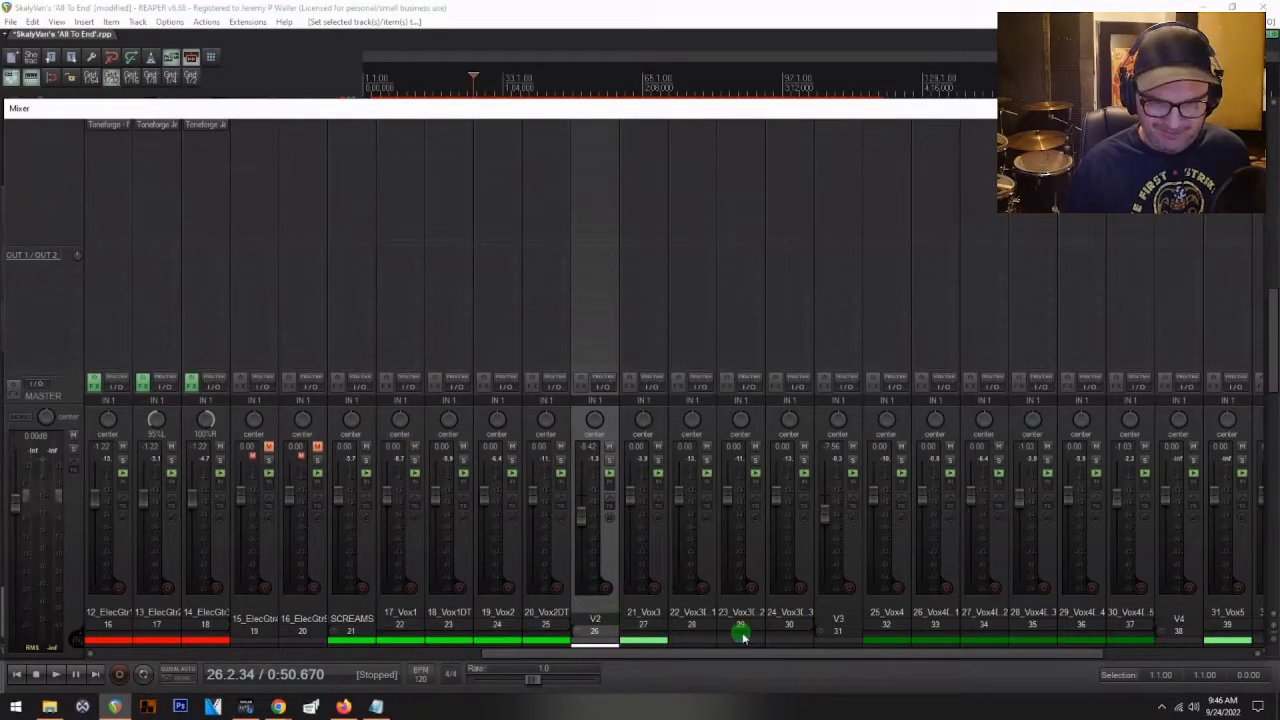
shift+click(798, 612)
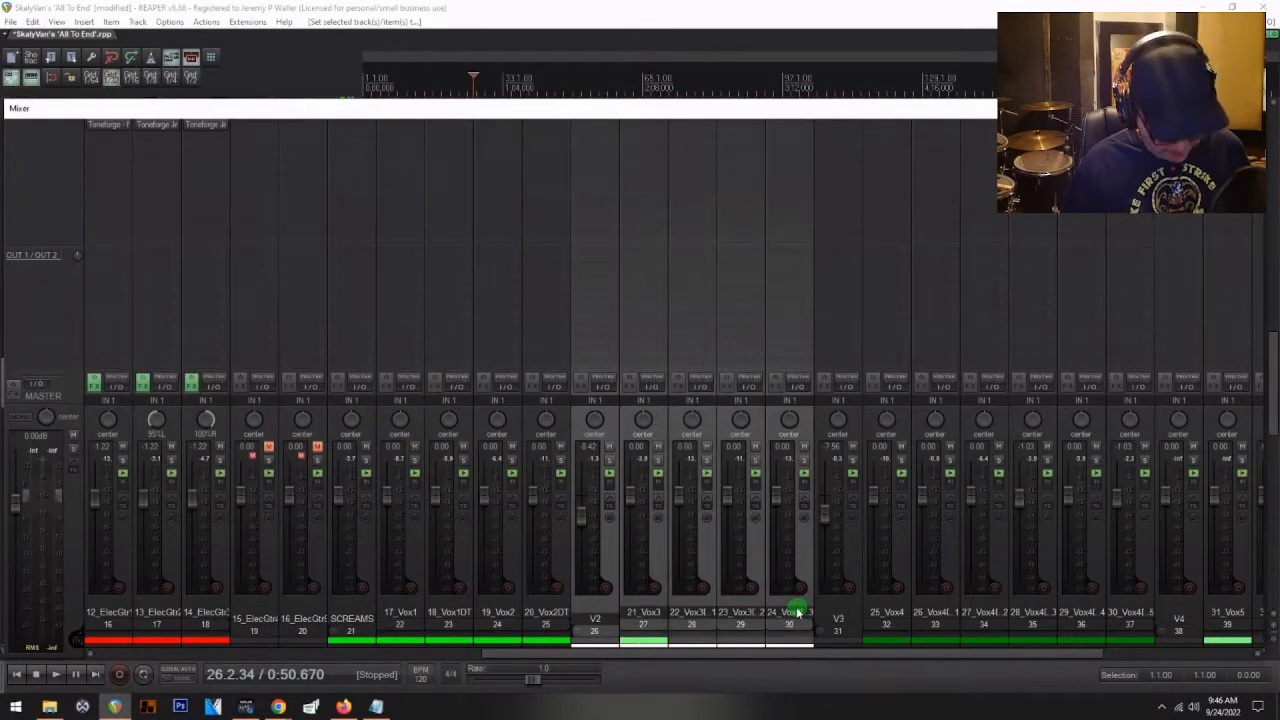
key(shift+c)
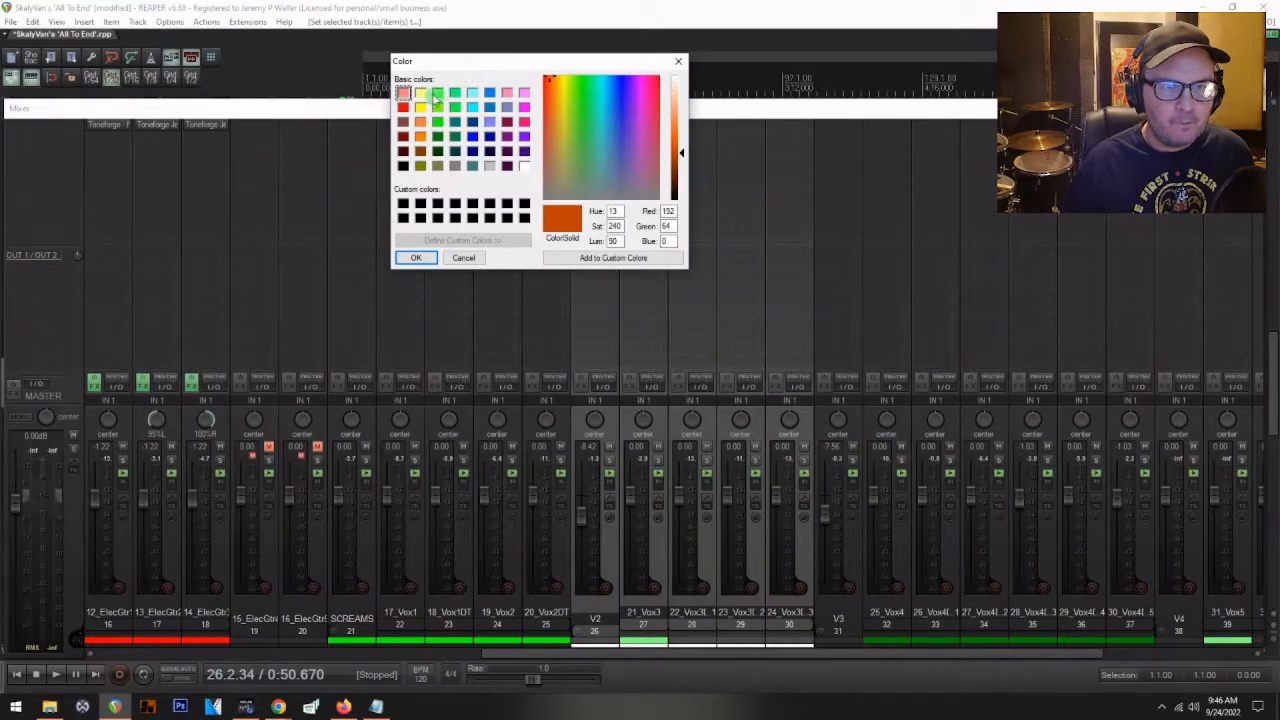
click(437, 94)
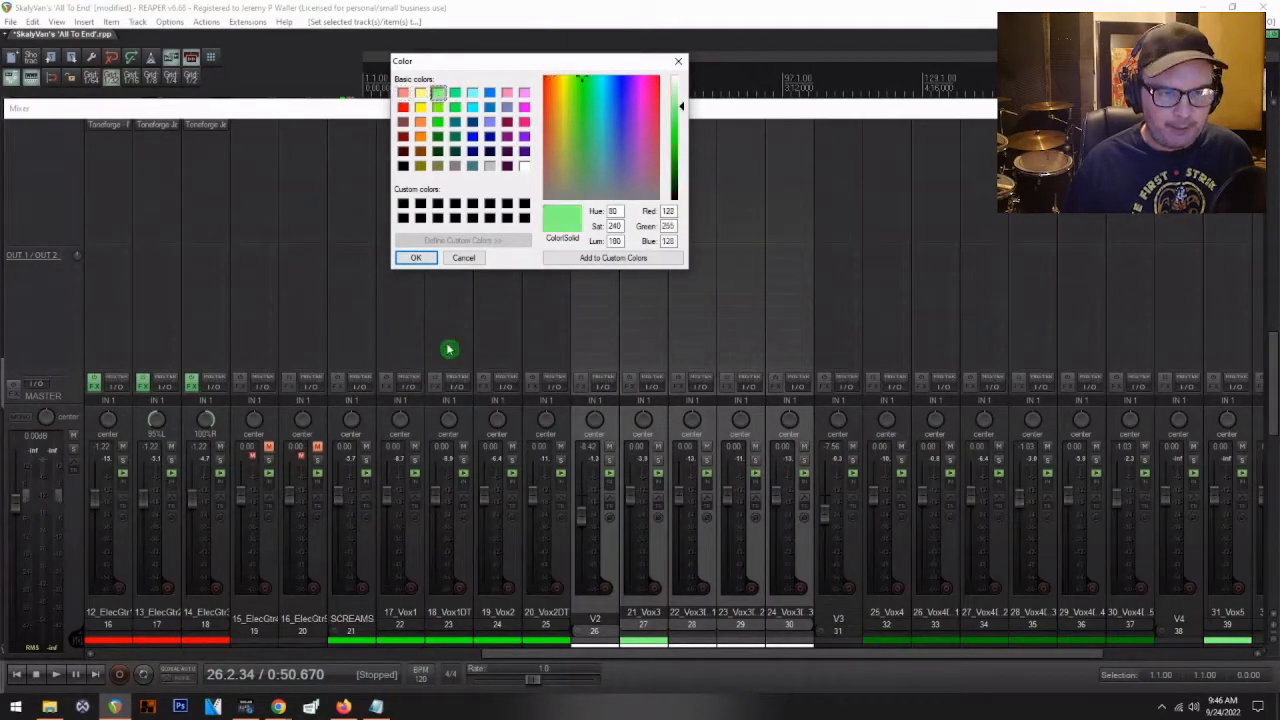
click(416, 257)
- Color the V3 folder and its tracks 25_Vox4 through 30_Vox4DT5 dark green
scroll(603, 523, right, 2)
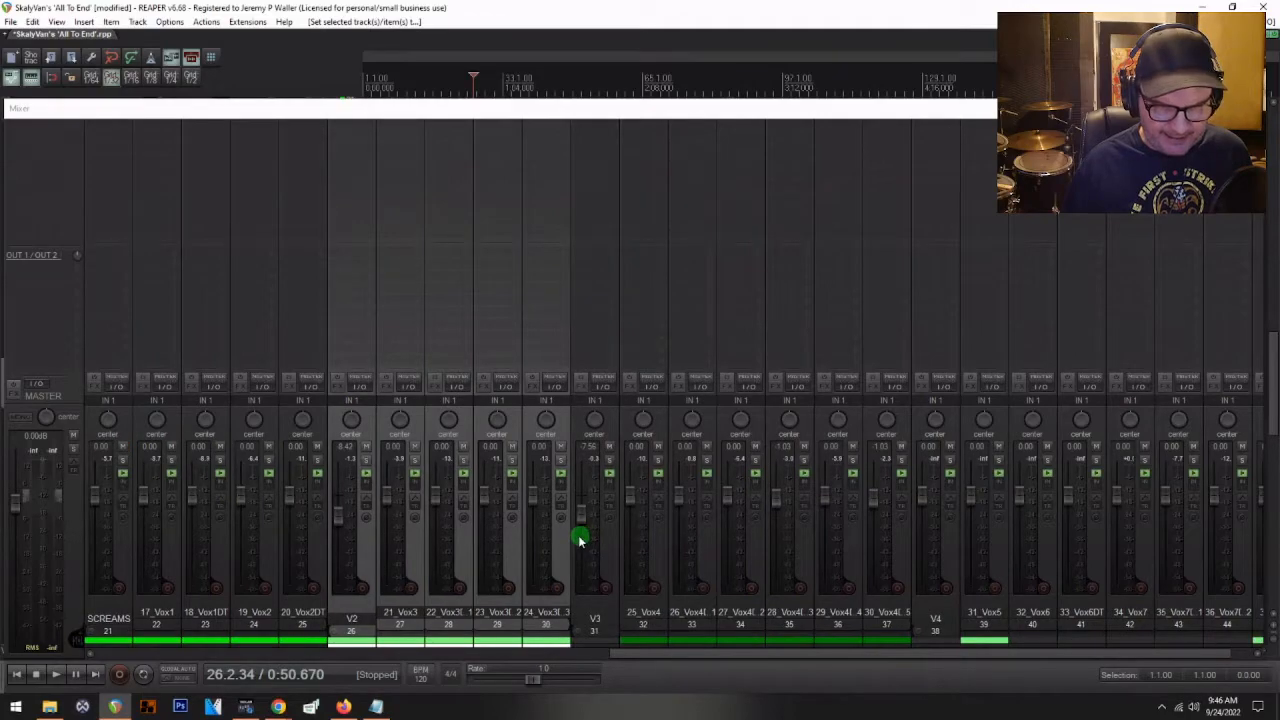
click(605, 618)
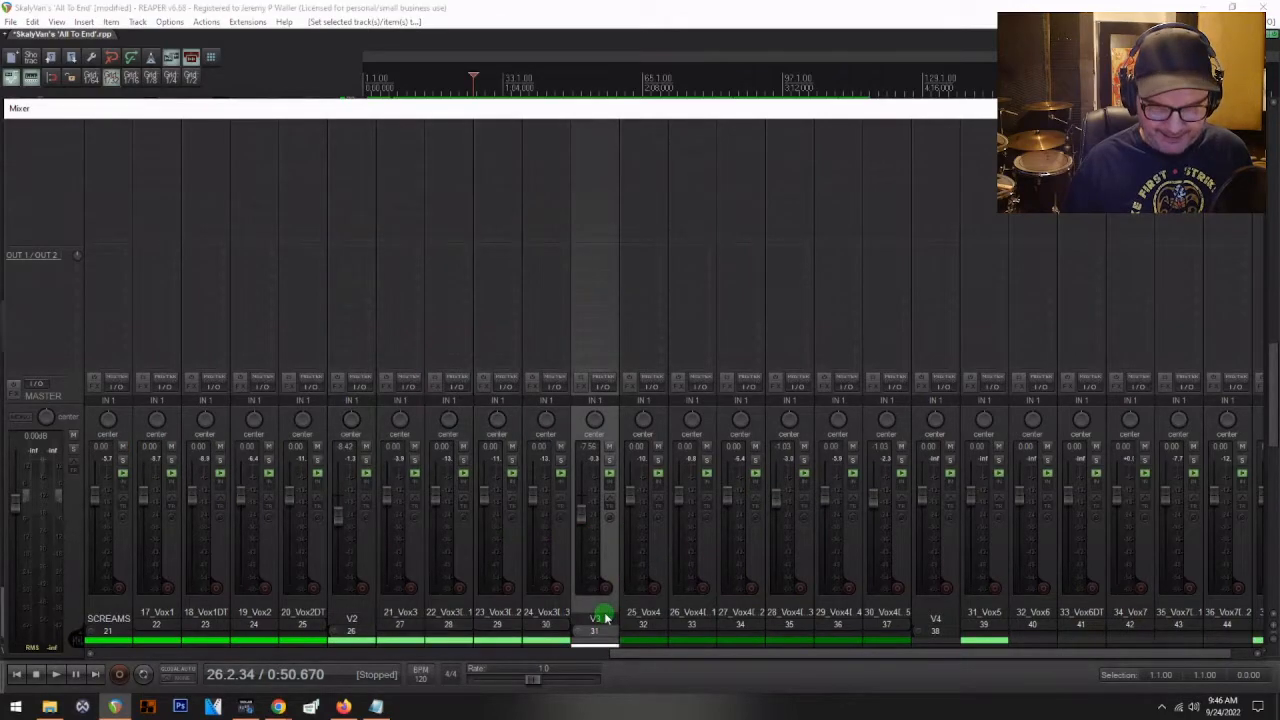
shift+click(891, 618)
key(shift+c)
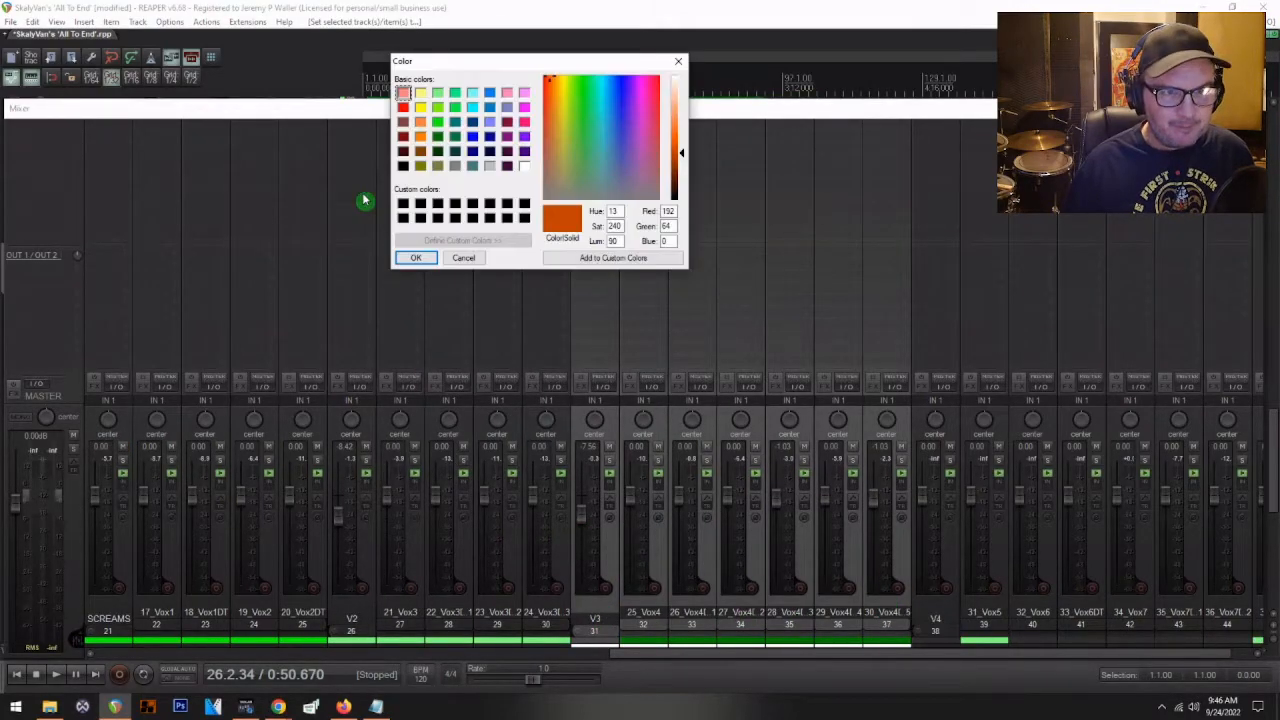
click(437, 137)
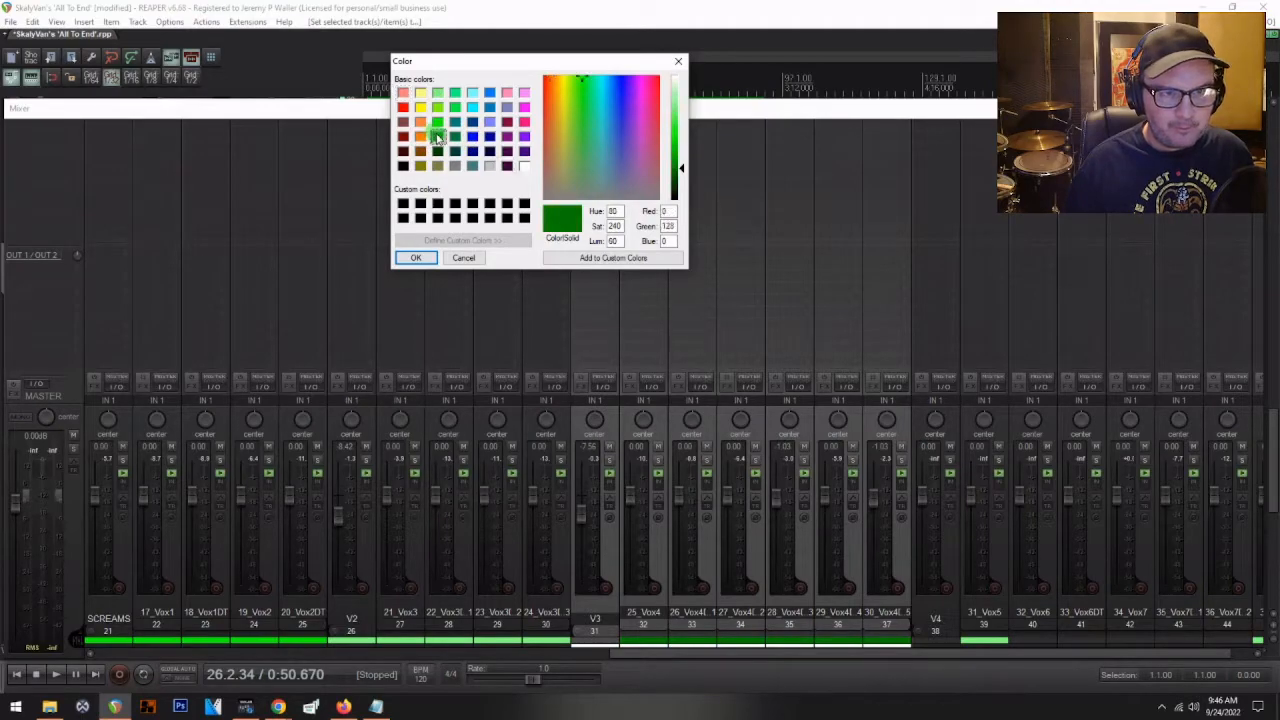
click(423, 261)
- Color the V4 folder and its tracks 31_Vox5 through 37_Vox8 bright green
scroll(615, 550, right, 1)
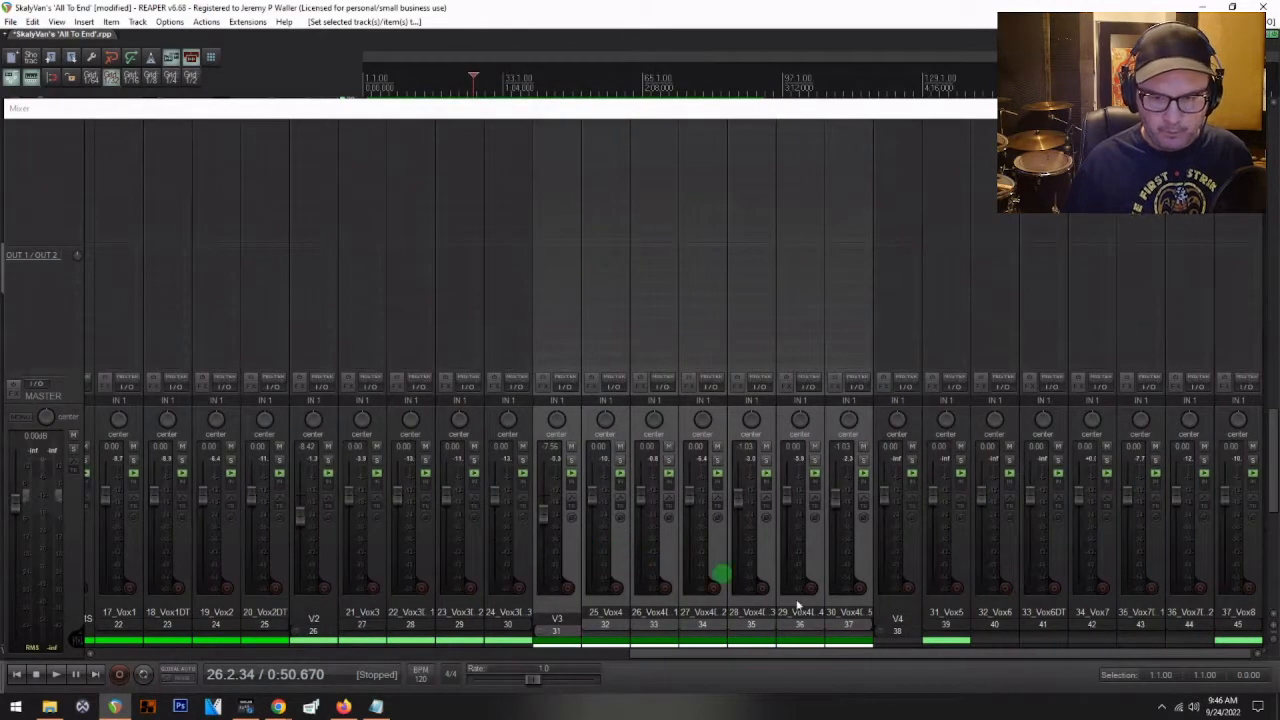
click(917, 620)
shift+click(1238, 620)
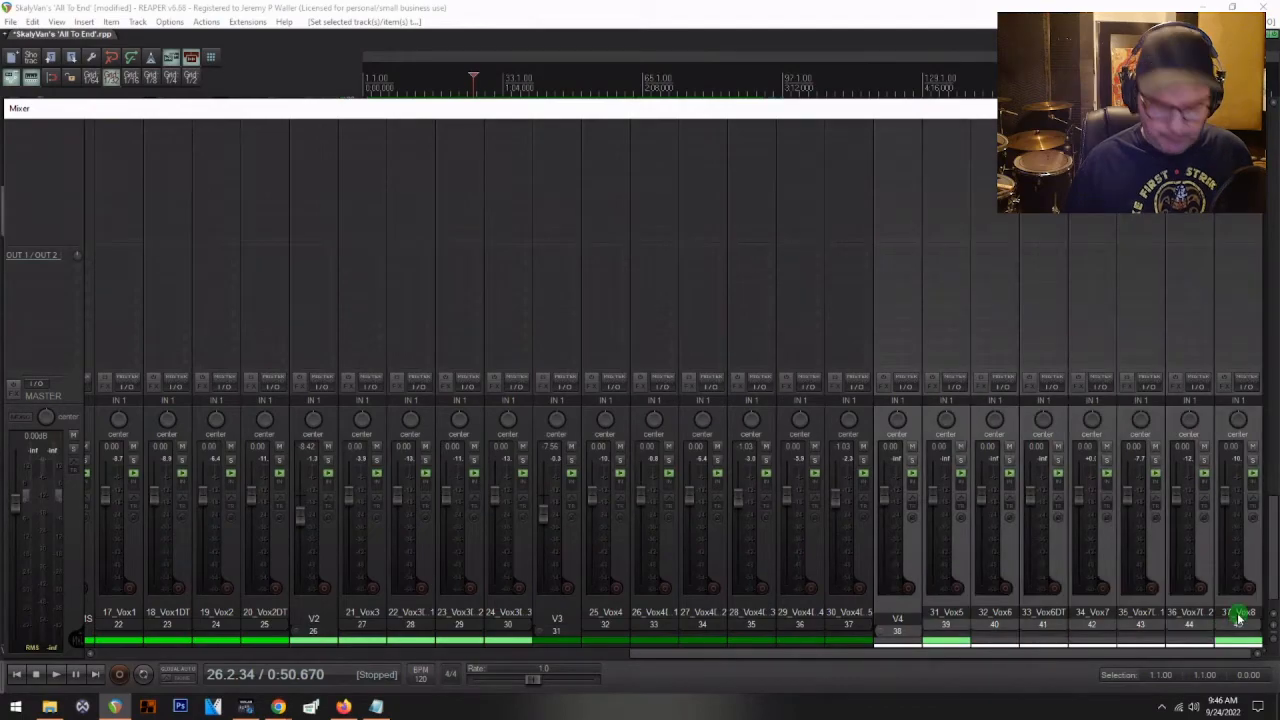
key(c)
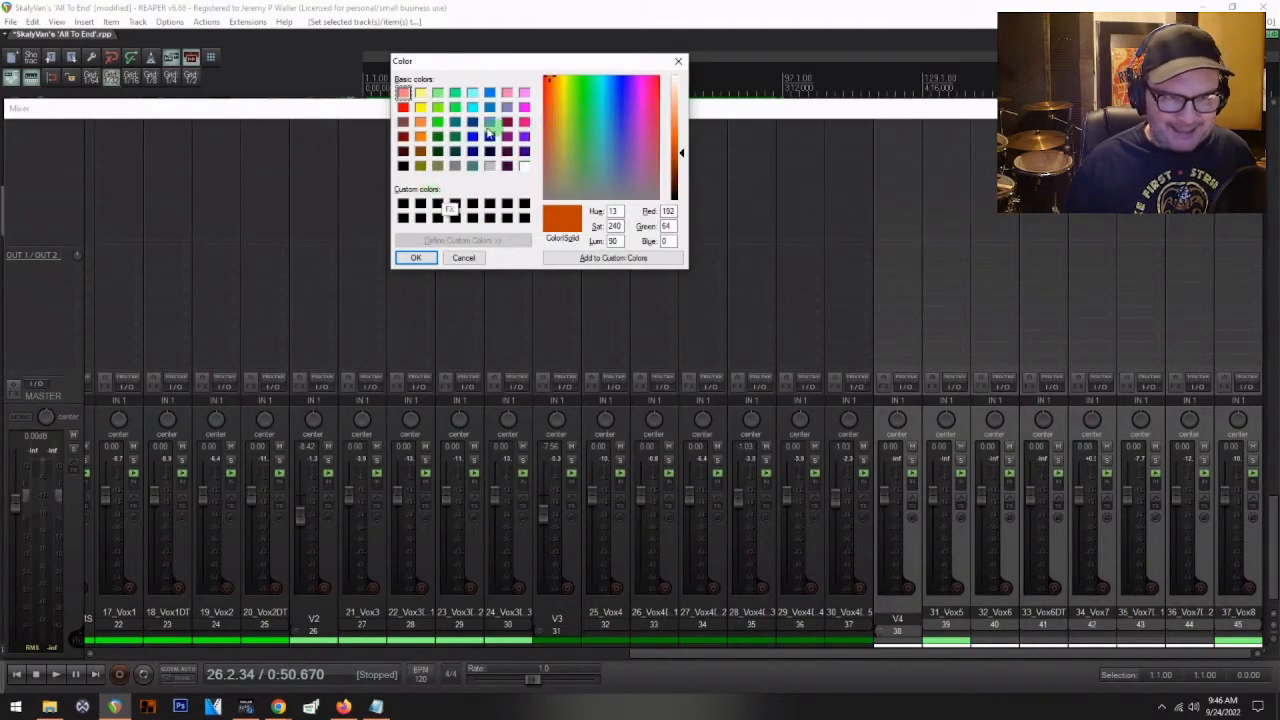
click(438, 122)
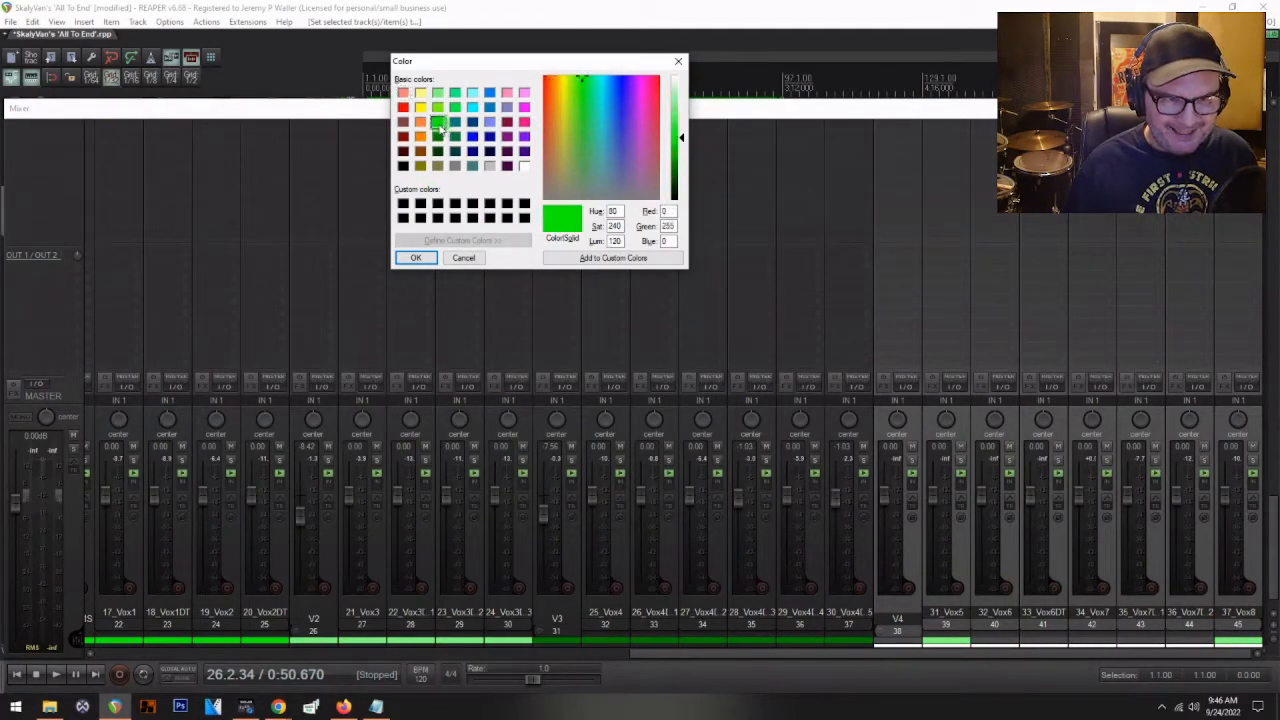
click(415, 257)
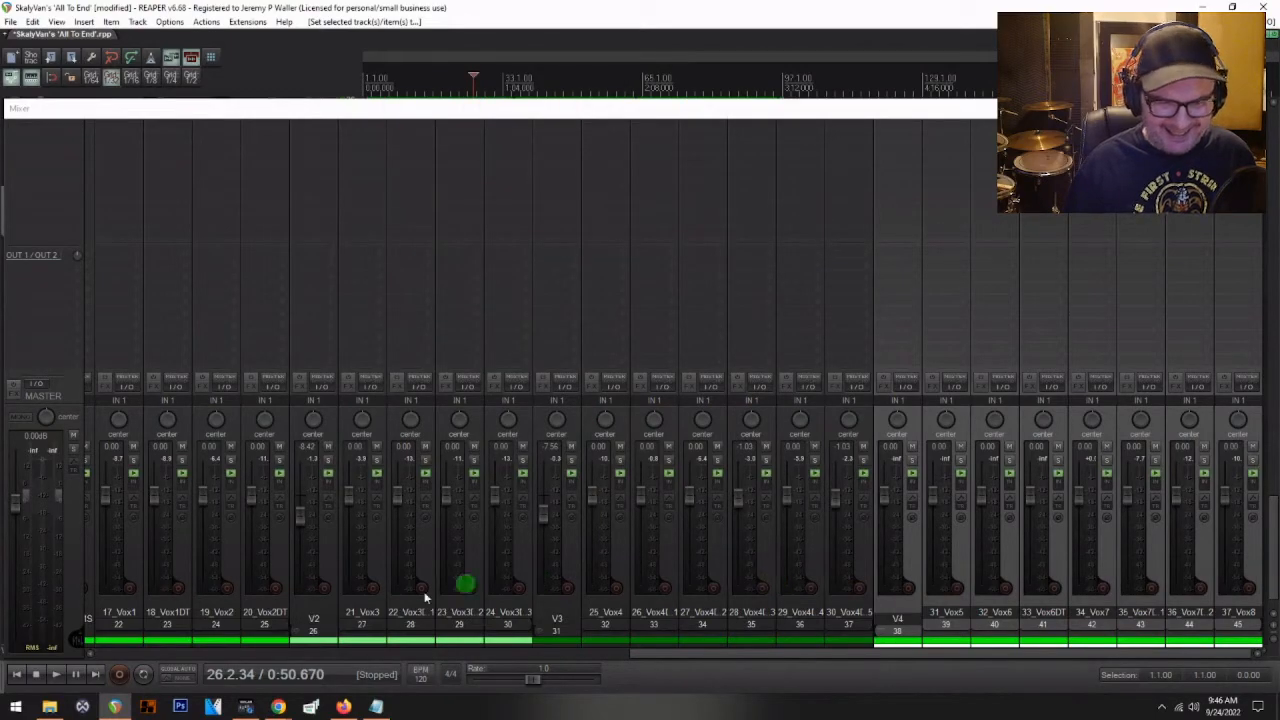
- Play the mix and check the levels across the drum, bass, guitar and vocal channels in the mixer
scroll(468, 590, left, 4)
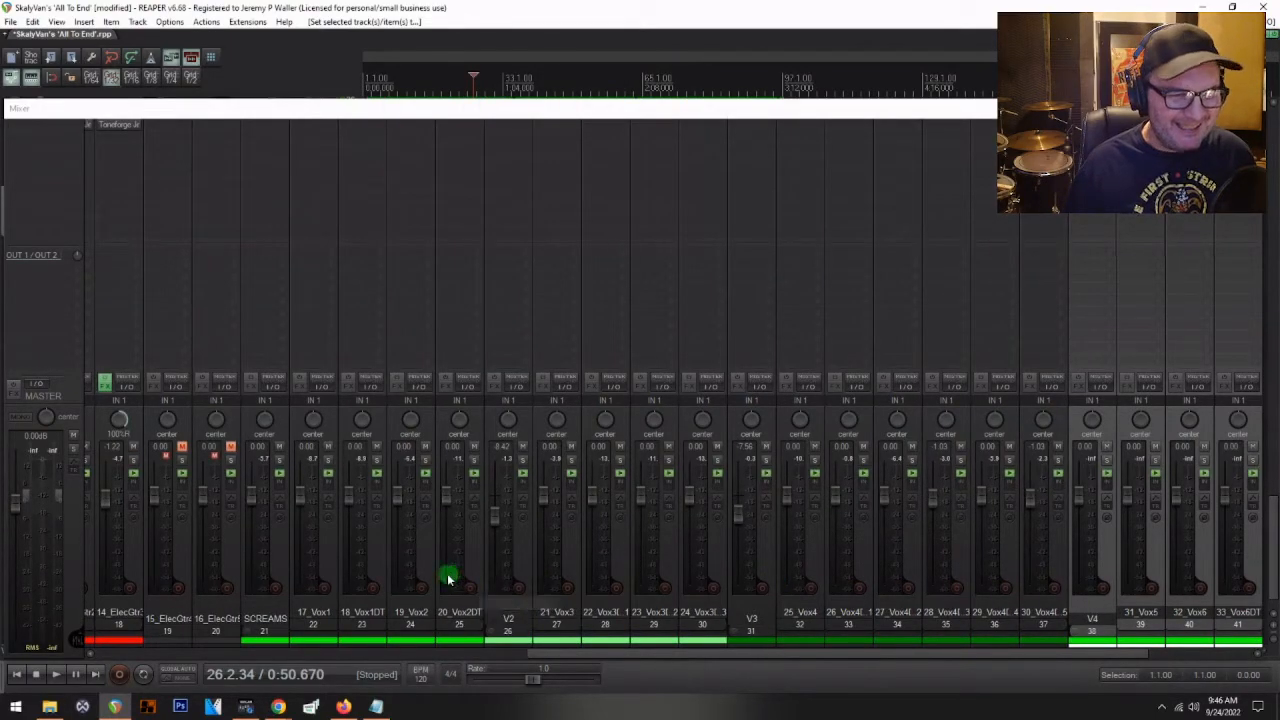
scroll(447, 578, left, 14)
key(space)
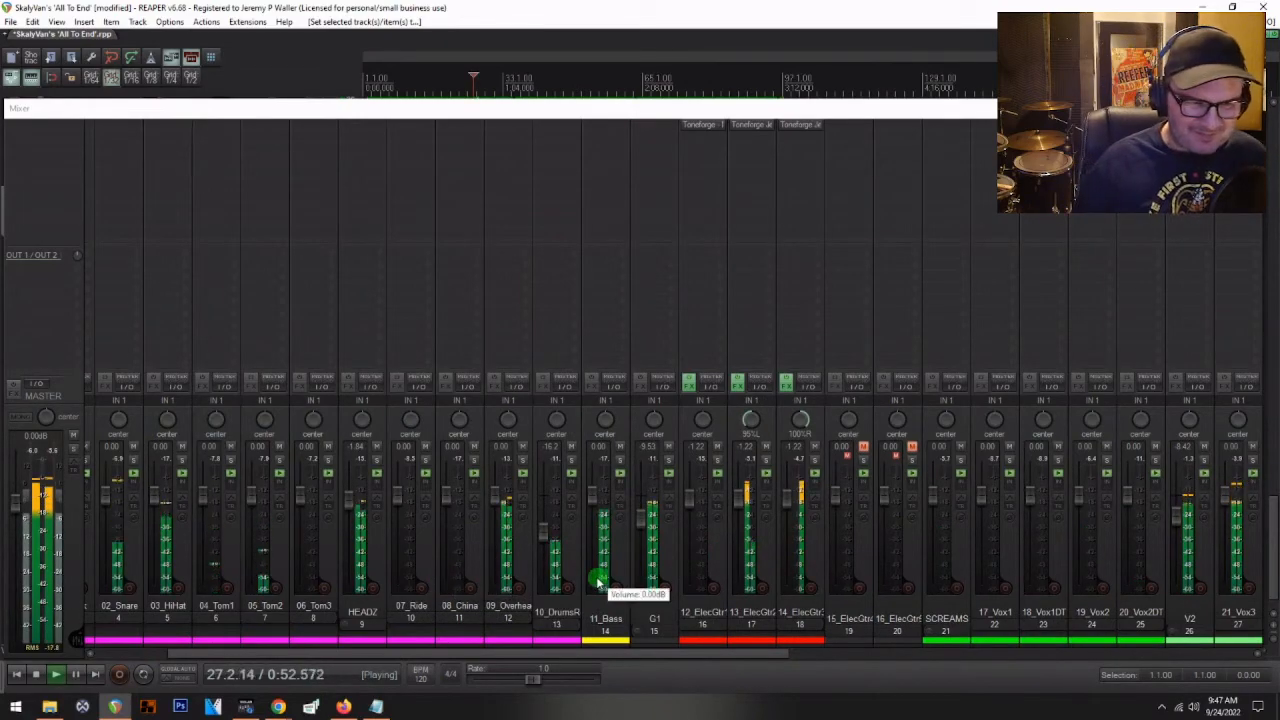
scroll(519, 585, left, 3)
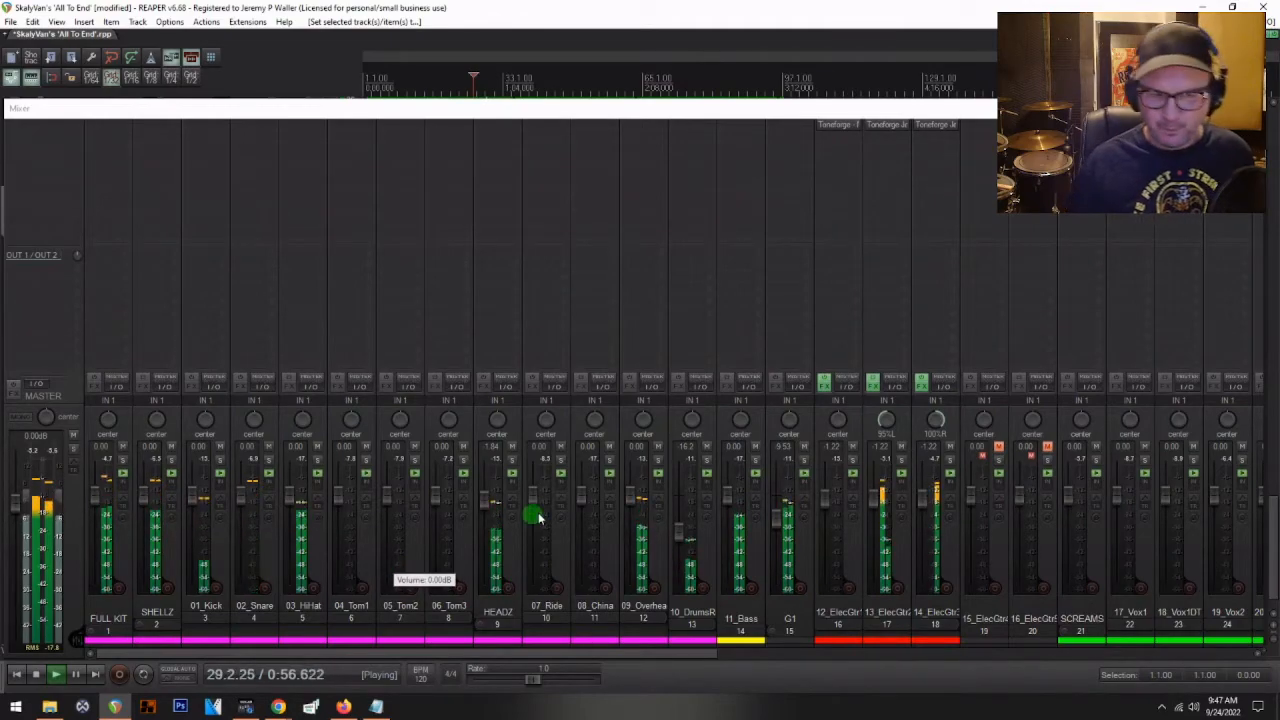
scroll(525, 513, right, 7)
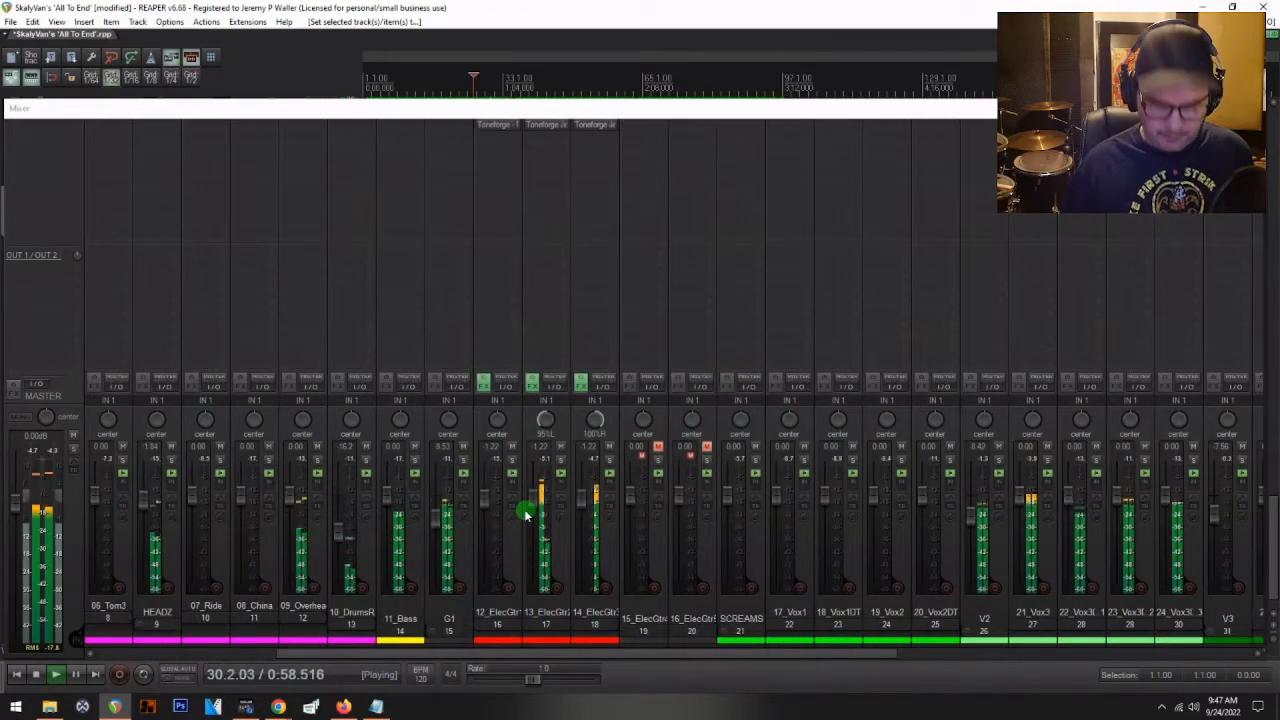
- Play the song from the start with the mixer hidden and examine the SCREAMS vocal tracks in the arrangement
key(space)
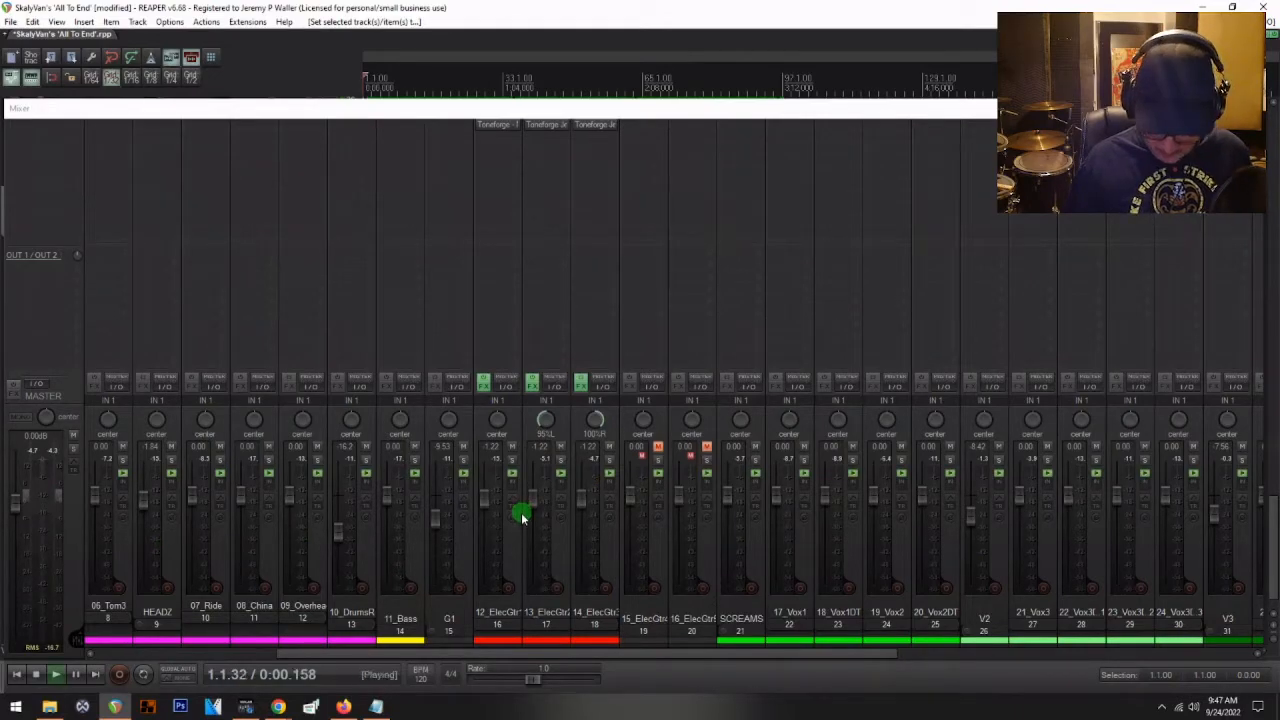
key(ctrl+m)
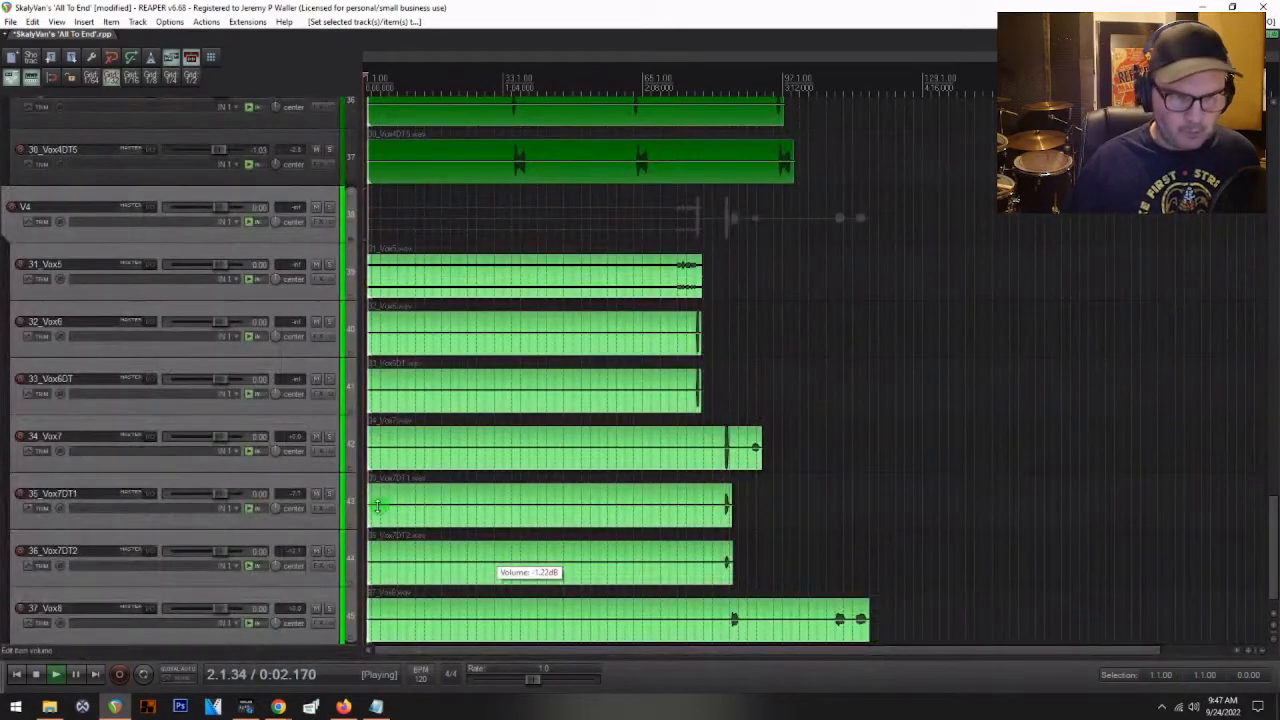
scroll(369, 418, down, 3)
scroll(169, 396, up, 5)
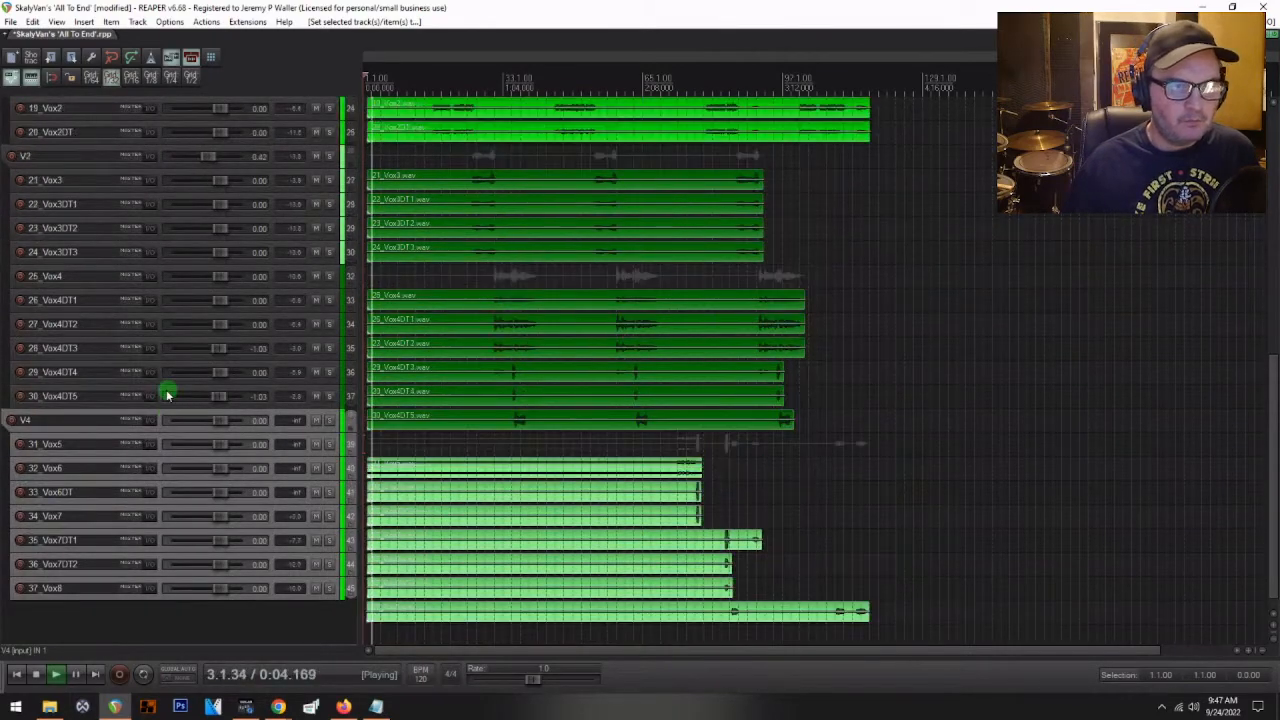
scroll(169, 396, up, 5)
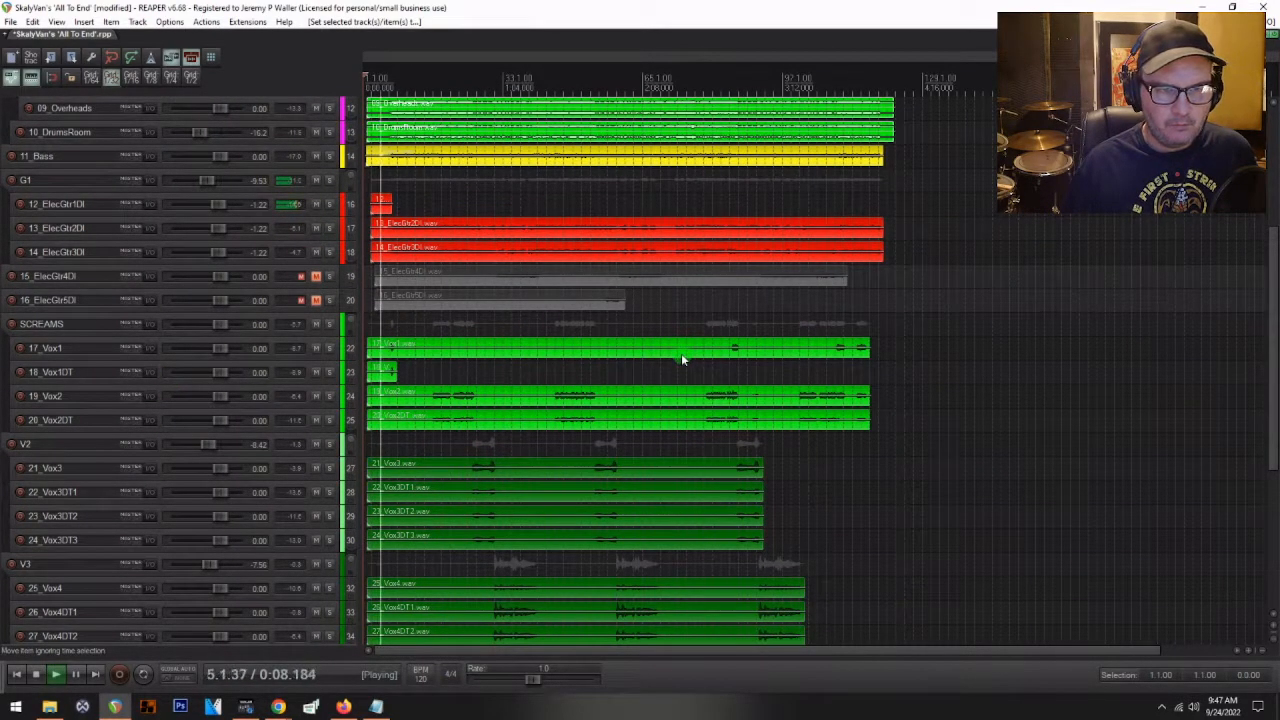
scroll(392, 393, up, 4)
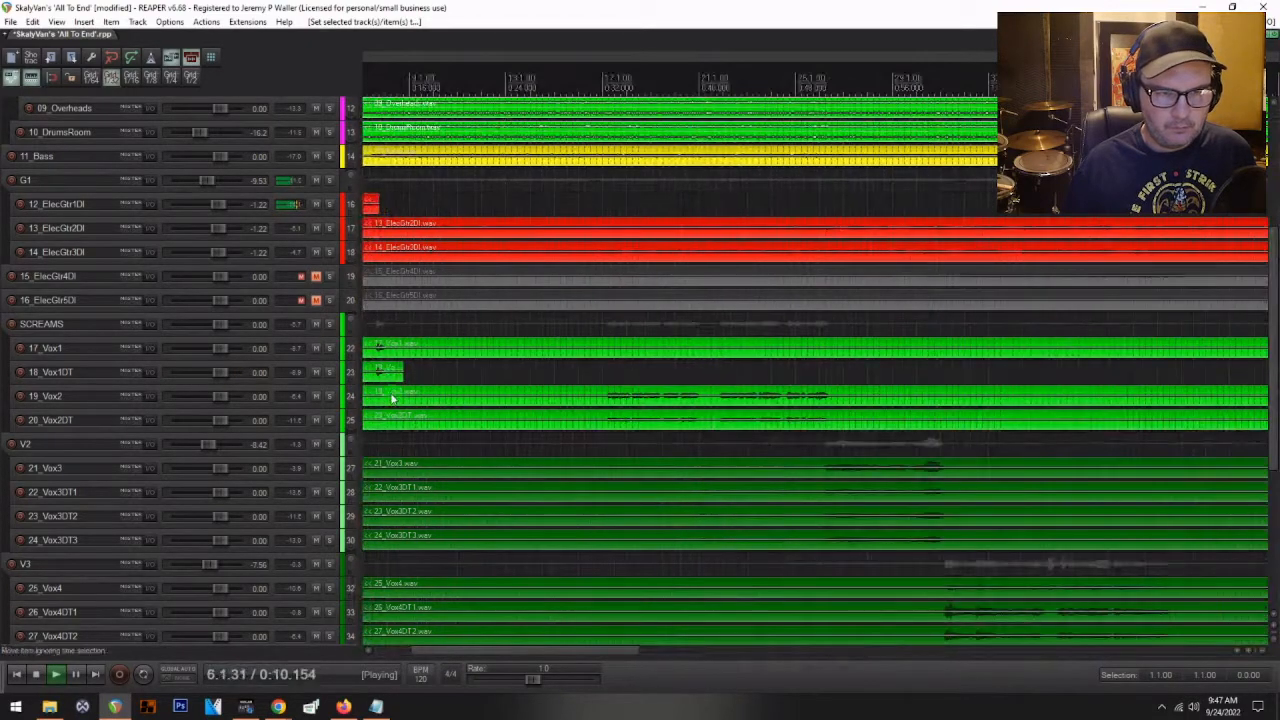
scroll(383, 397, up, 3)
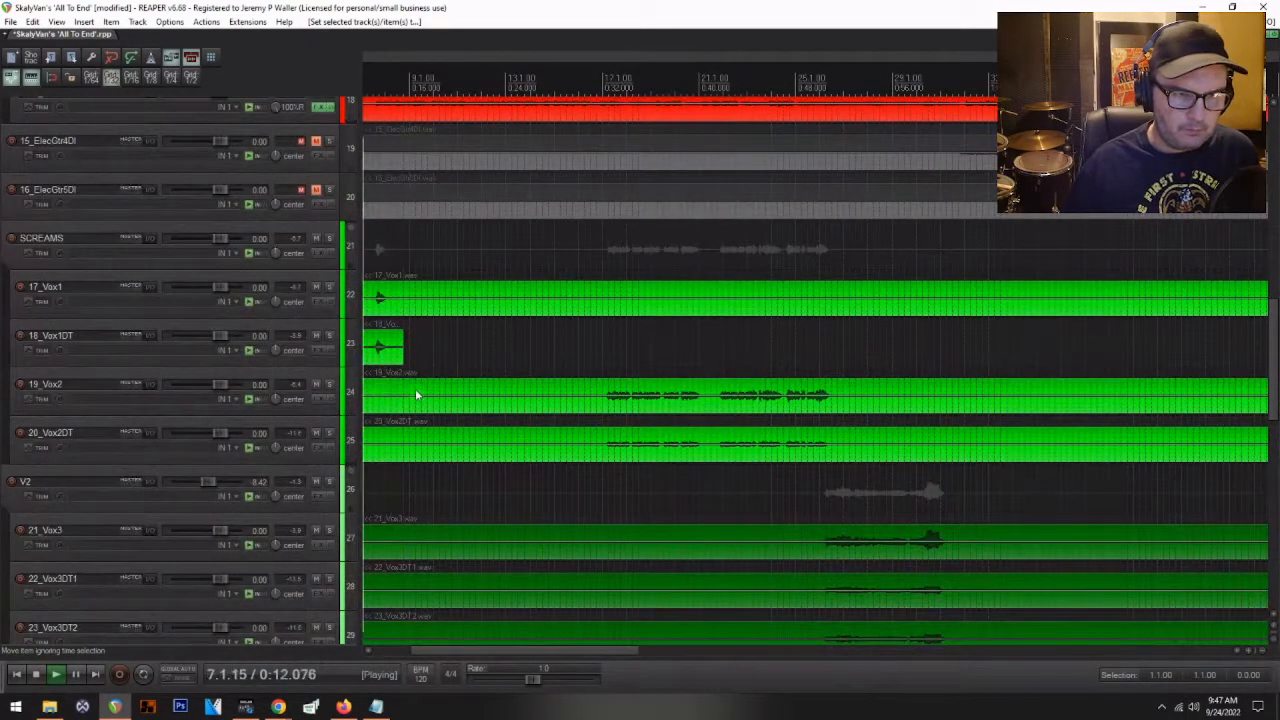
key(space)
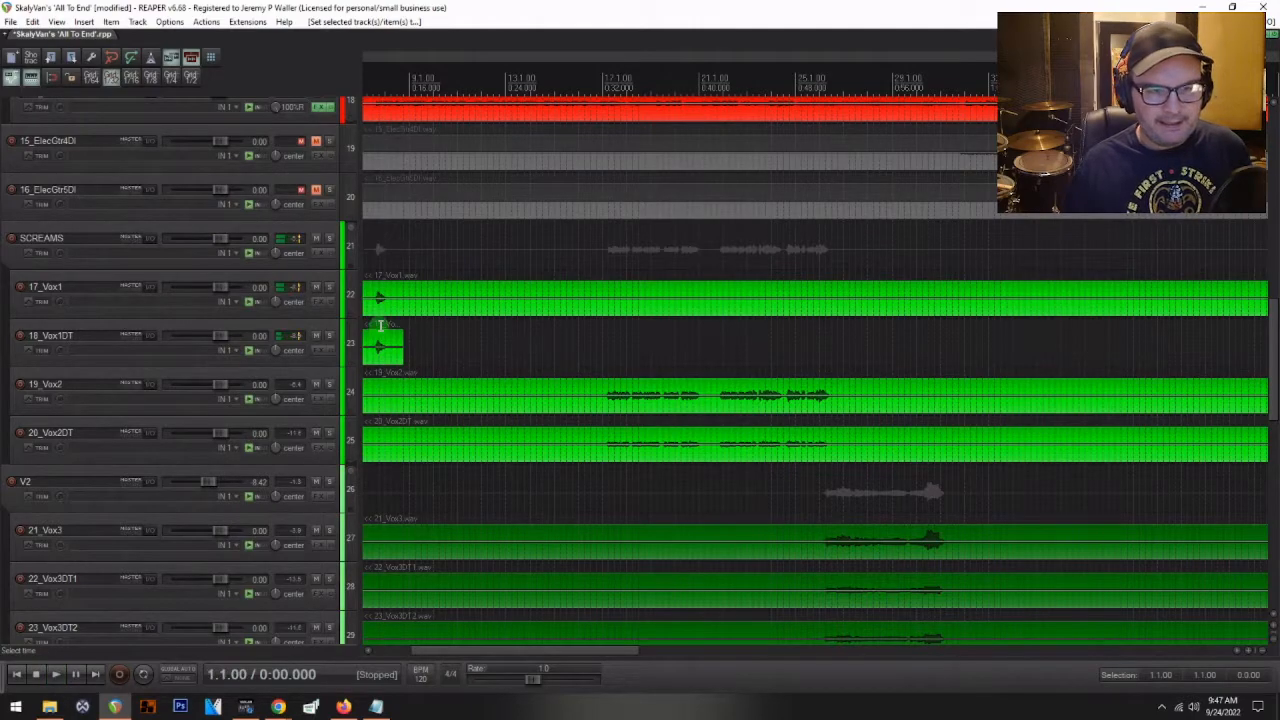
scroll(622, 387, down, 3)
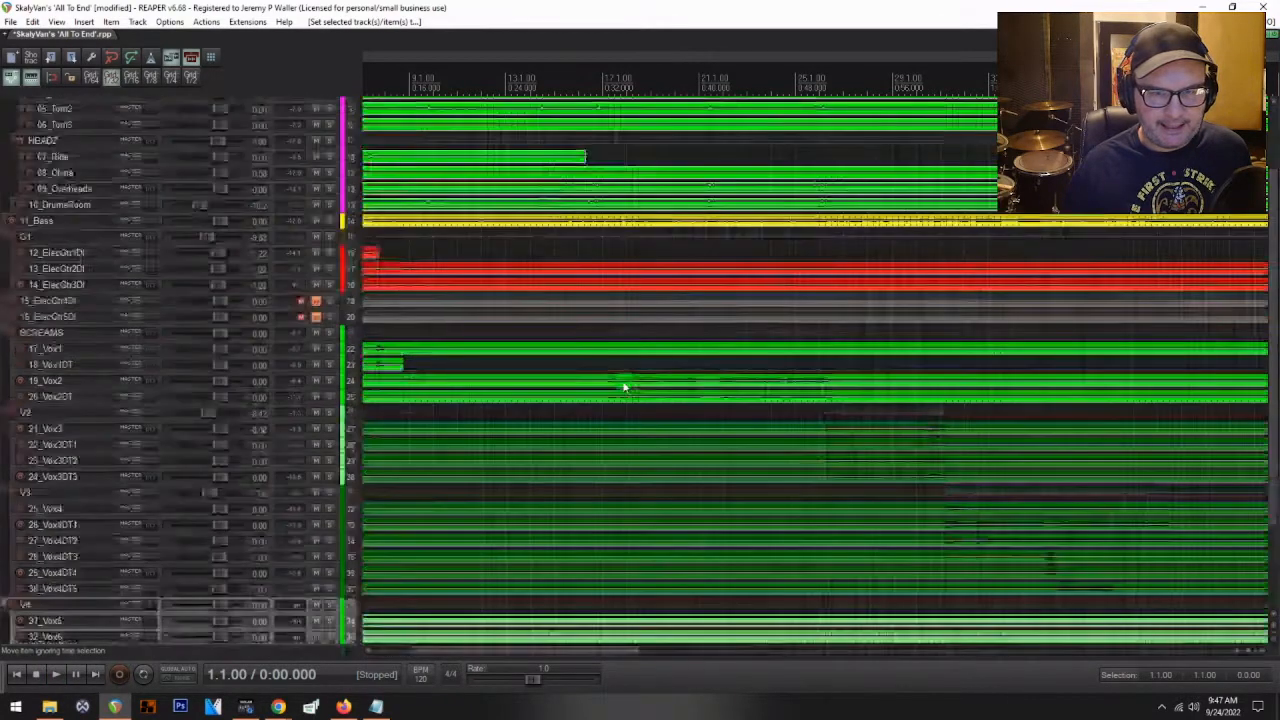
- Select all vocal items from 17_Vox1 through 37_Vox8 and shift them slightly earlier to line up with the guitar entrance
drag(486, 347, 373, 662)
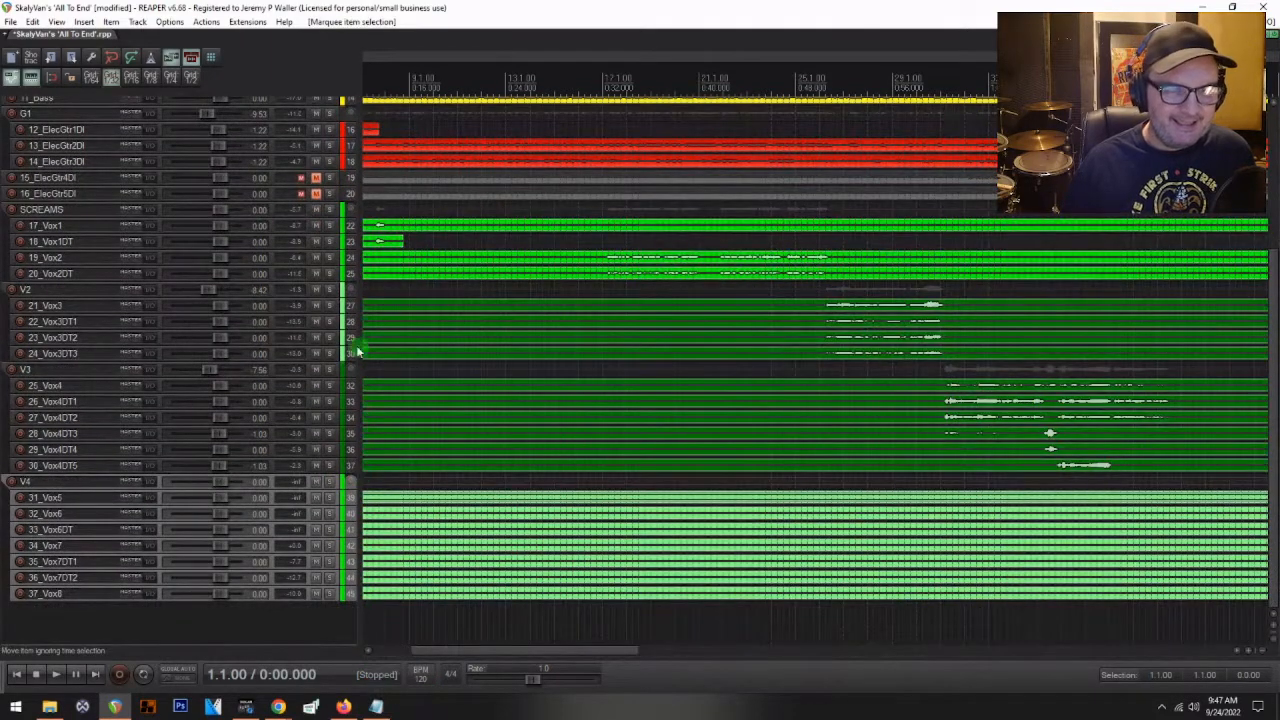
scroll(368, 300, up, 3)
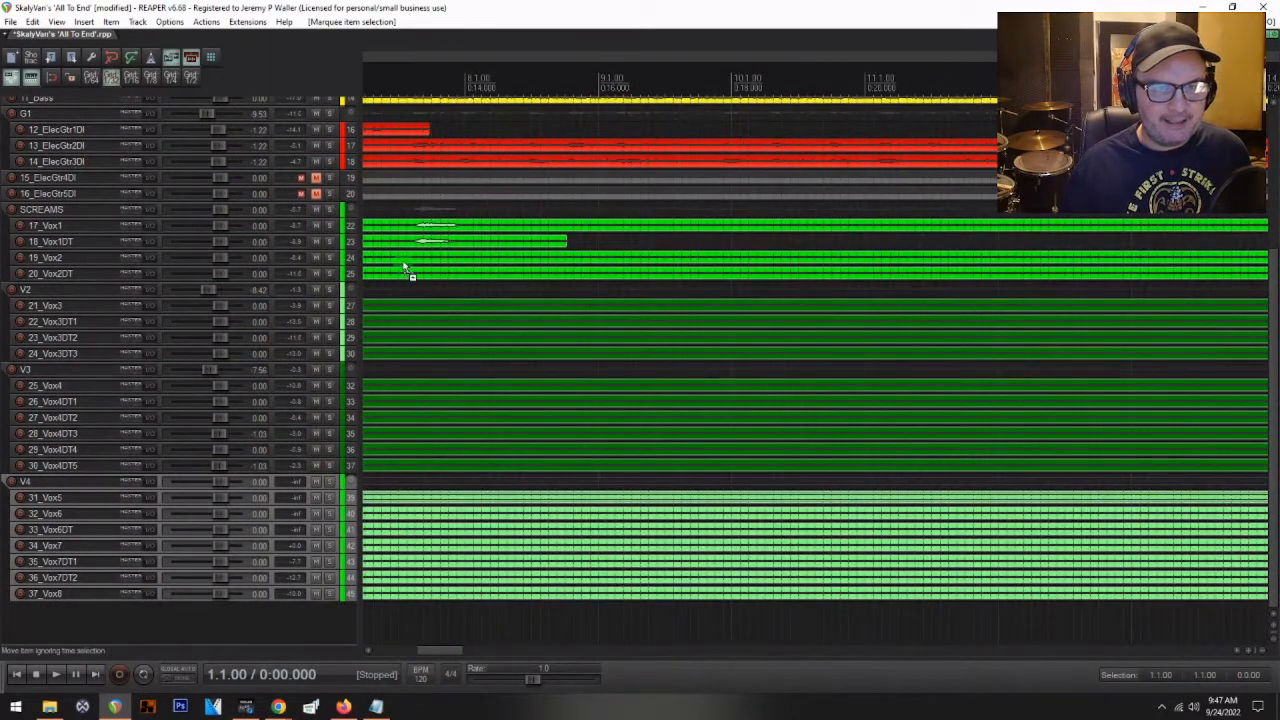
scroll(392, 258, up, 3)
scroll(232, 258, up, 4)
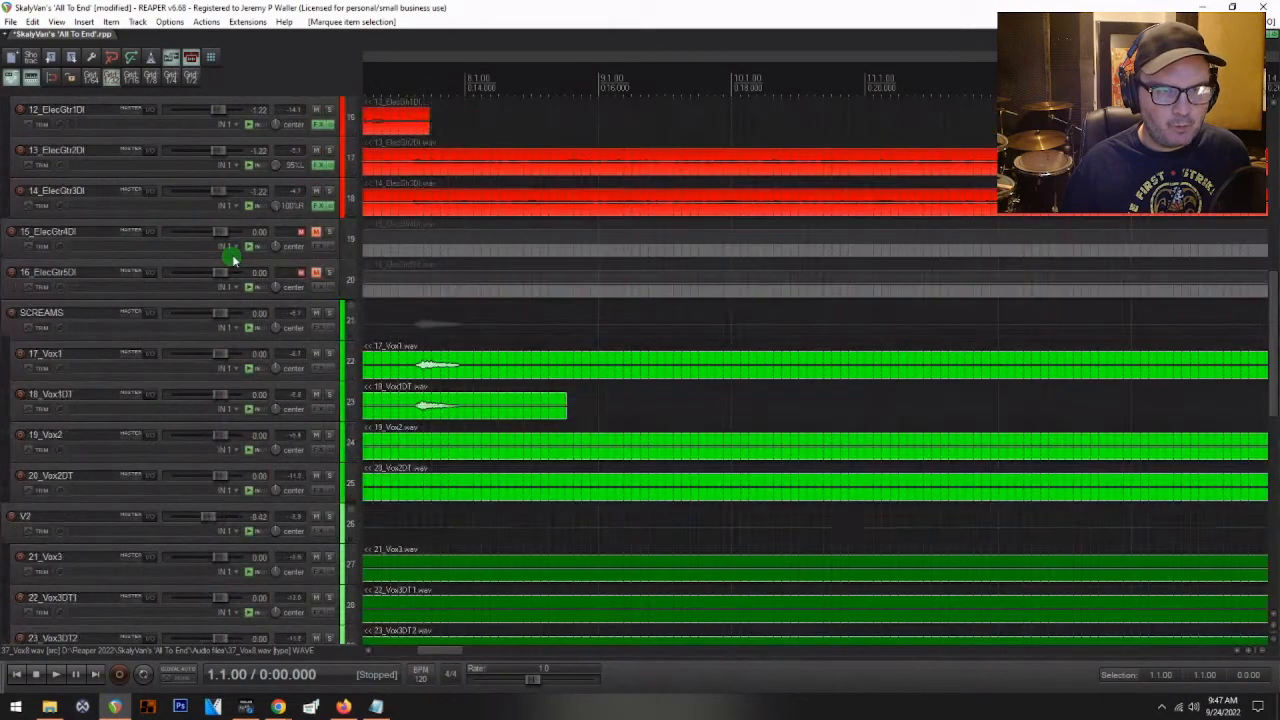
scroll(232, 258, up, 1)
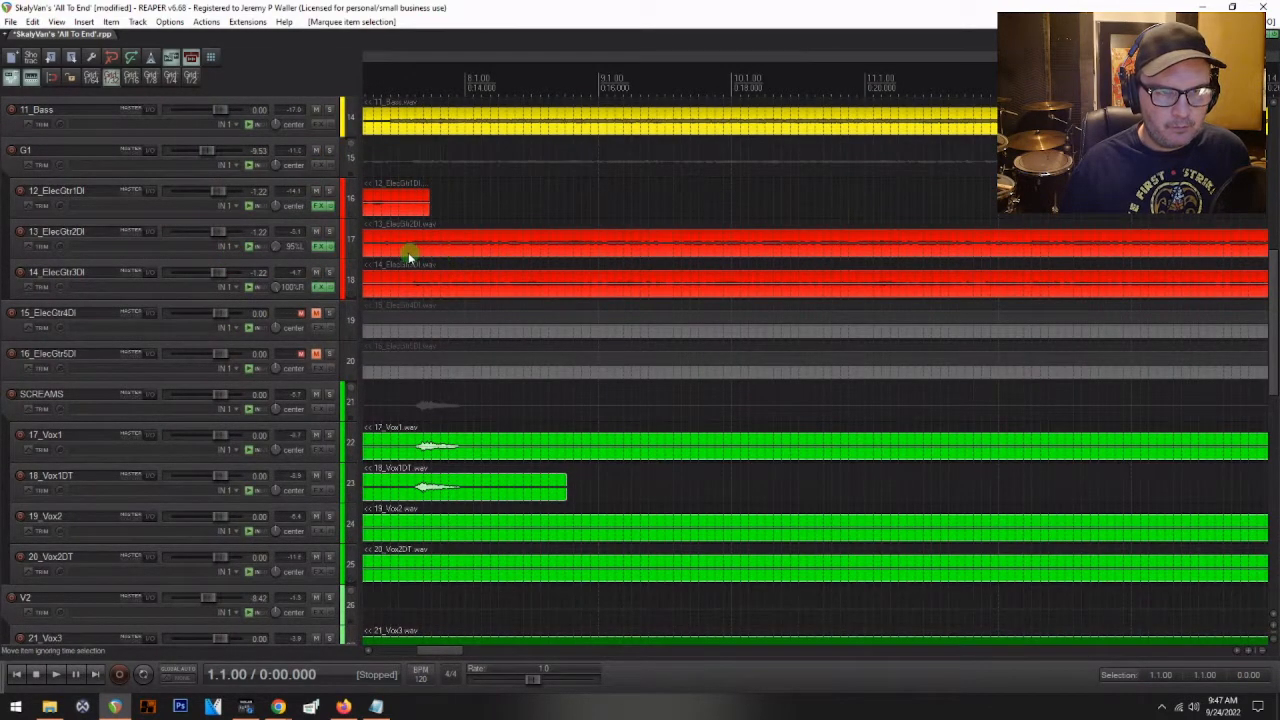
scroll(408, 252, up, 3)
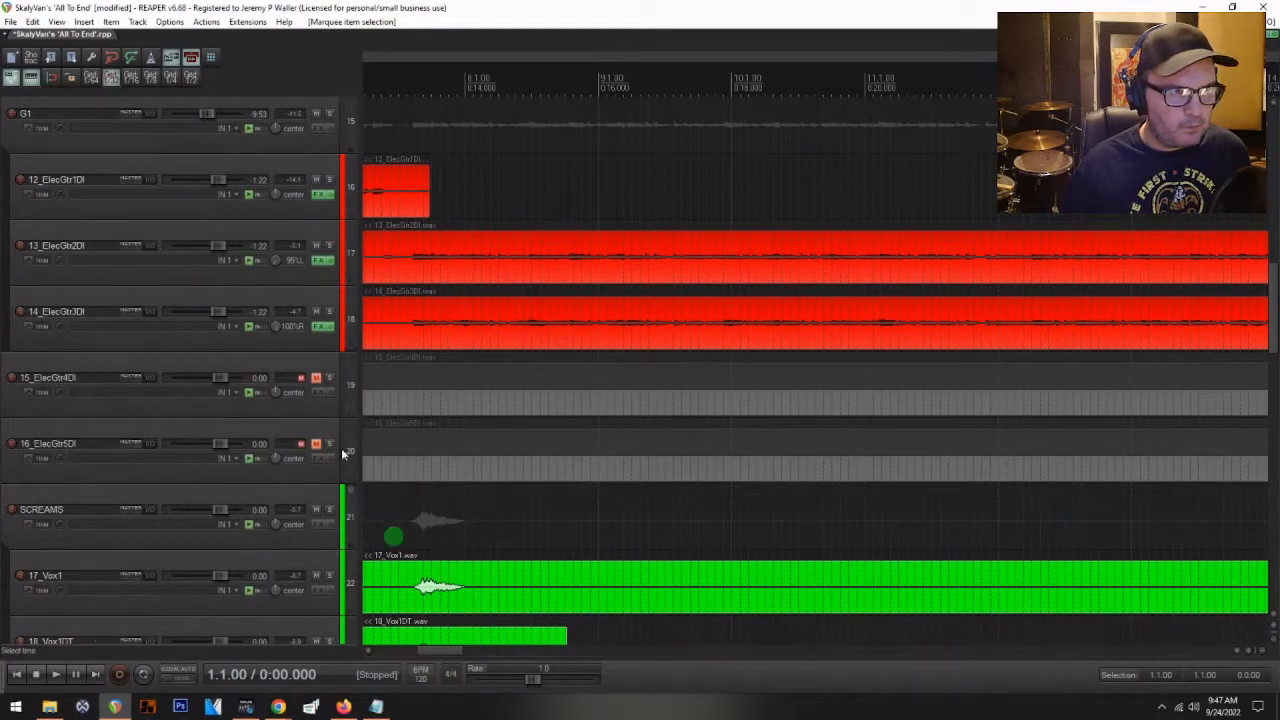
drag(432, 612, 431, 605)
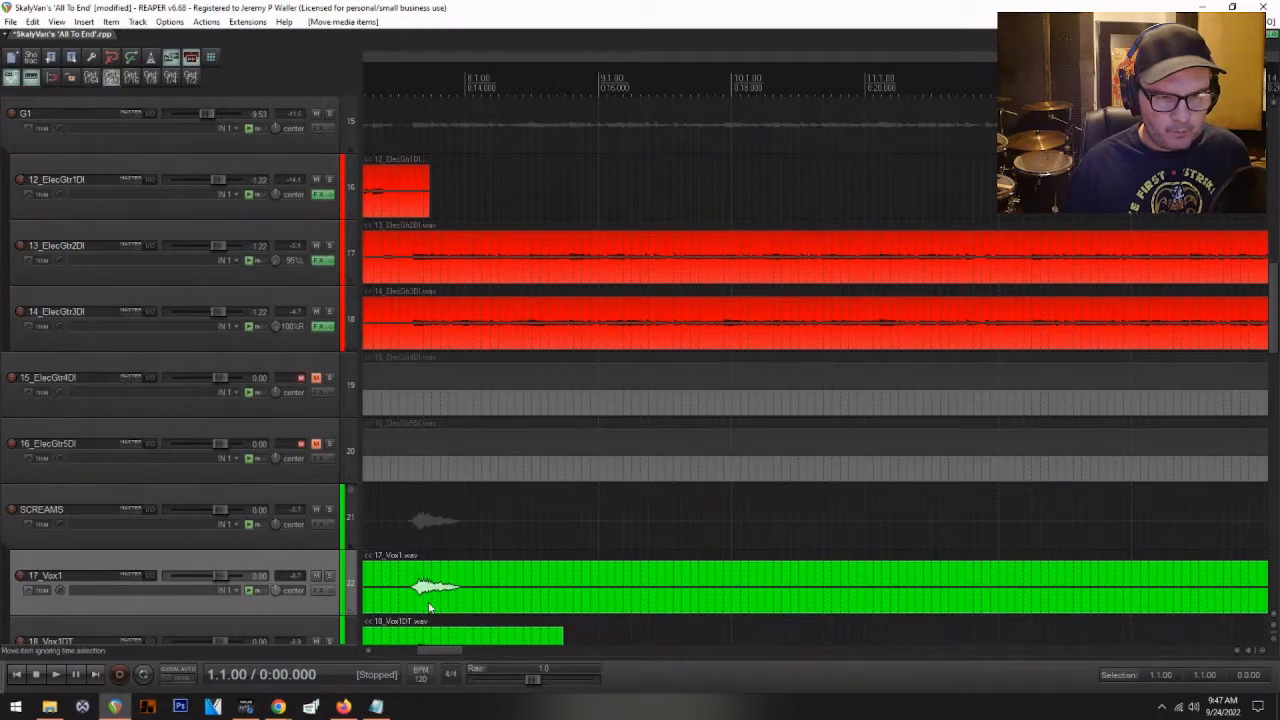
- Play the song from just before the first scream to check the timing of the vocals in the SCREAMS folder
key(space)
key(space)
scroll(726, 535, down, 3)
scroll(725, 535, down, 2)
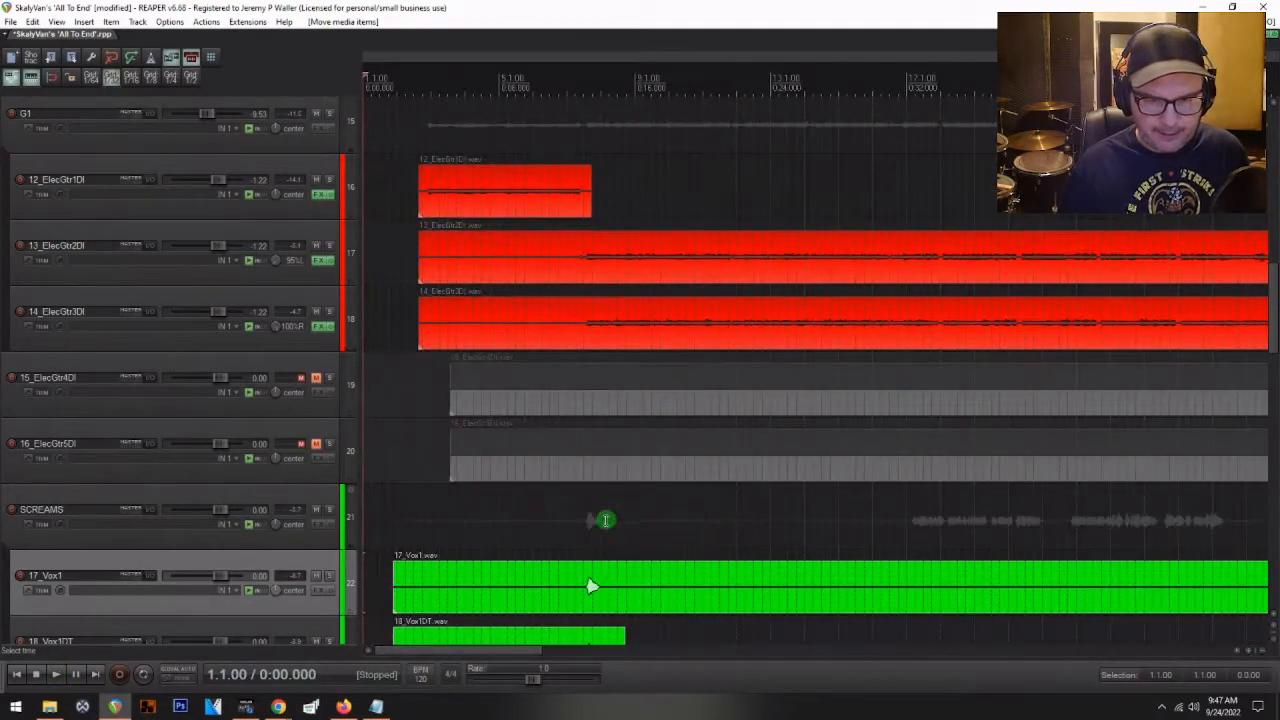
click(579, 541)
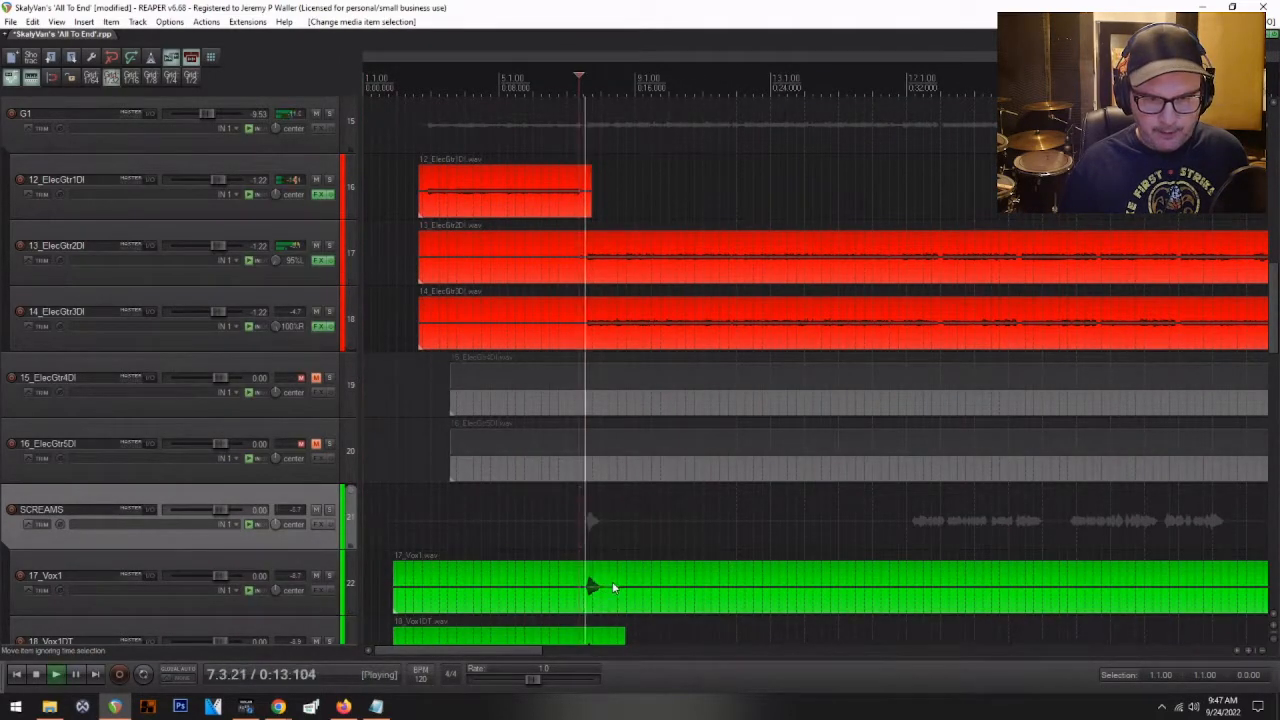
key(space)
key(space)
key(space)
- Play from the guitar entrance on 14_ElecGtr3DI and compare its start with the first scream on 17_Vox1
scroll(597, 367, up, 4)
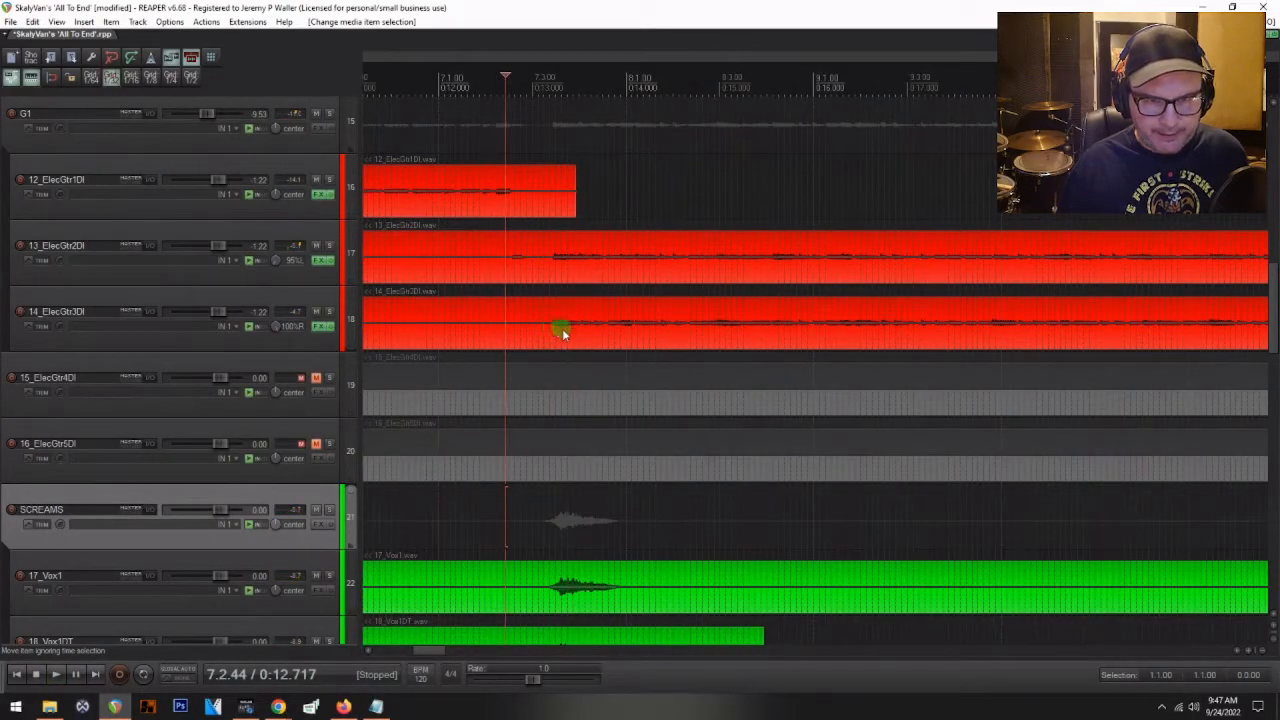
scroll(552, 333, up, 3)
click(560, 333)
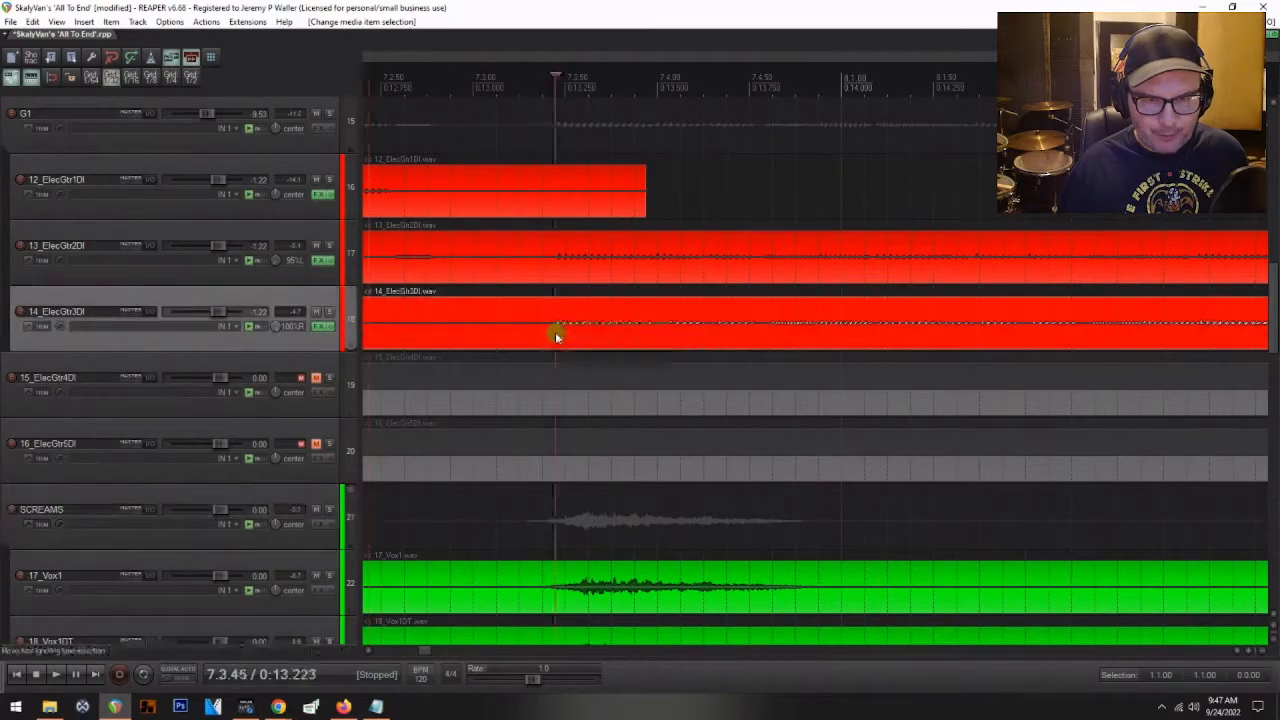
key(space)
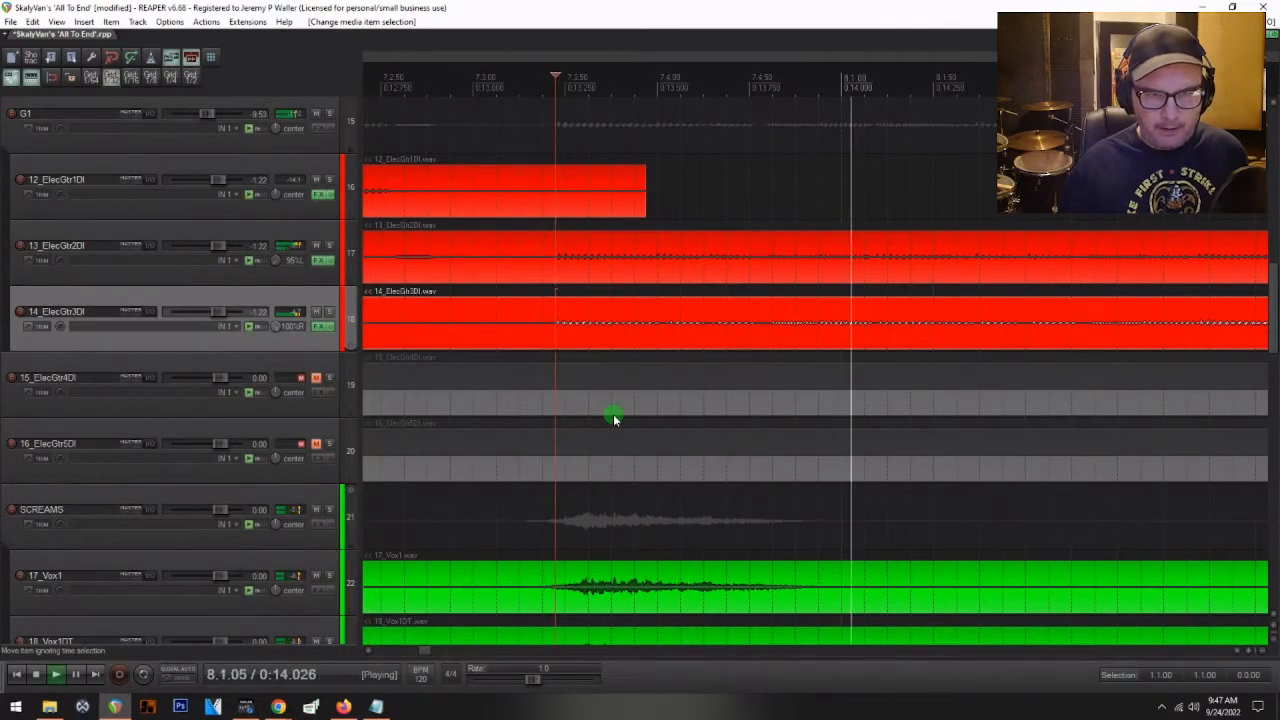
scroll(603, 421, down, 4)
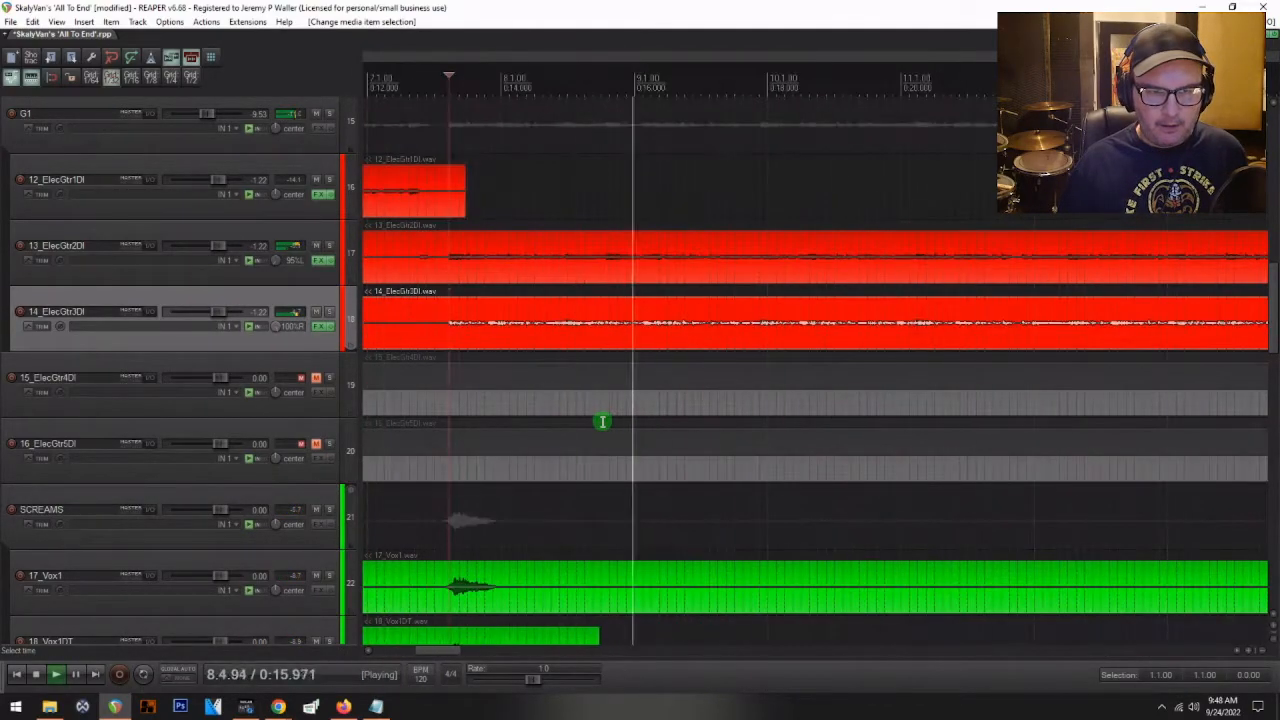
scroll(602, 421, down, 5)
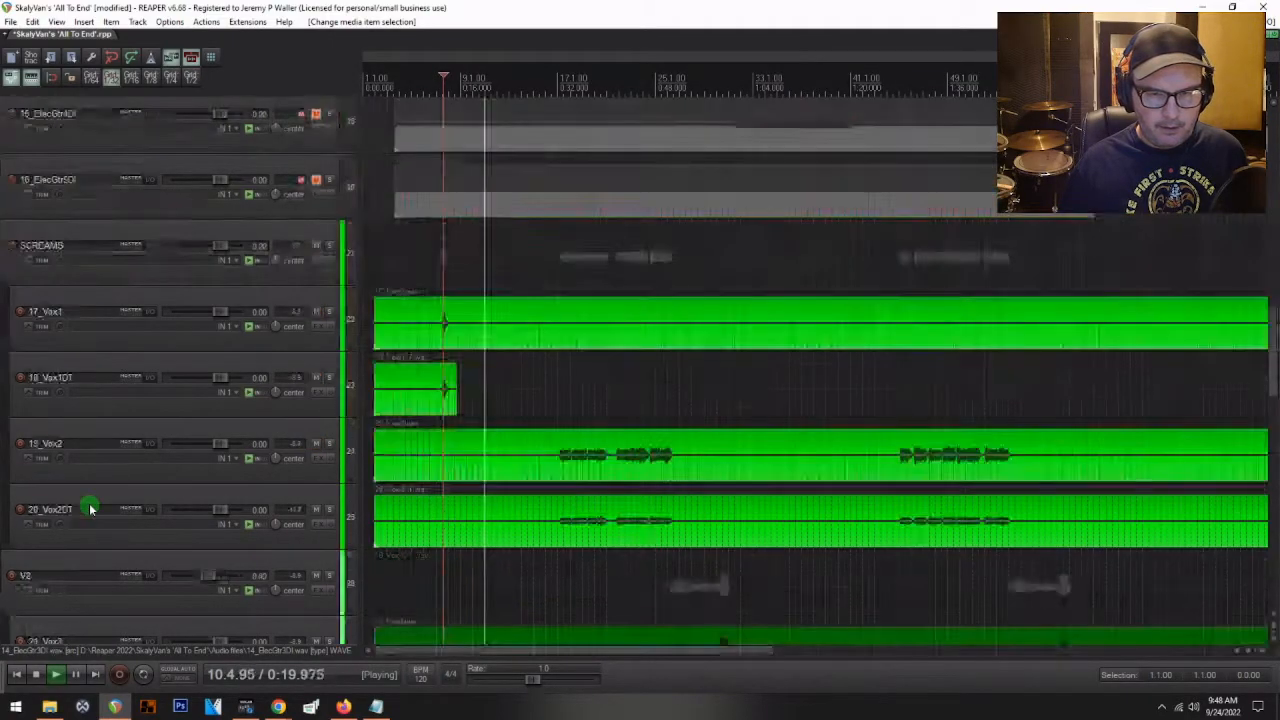
scroll(90, 509, down, 8)
key(space)
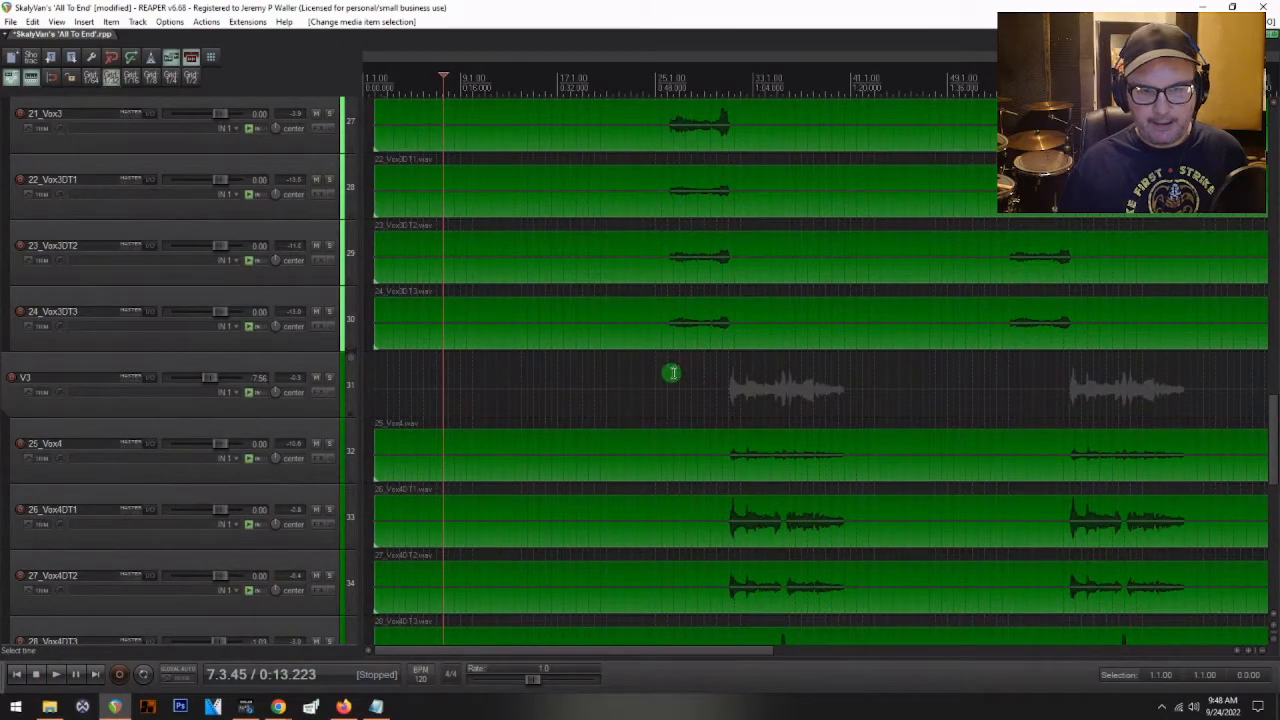
- Play the song from the start of the 21_Vox3 phrase near bar 26 and listen through the V3 vocals
click(672, 373)
key(space)
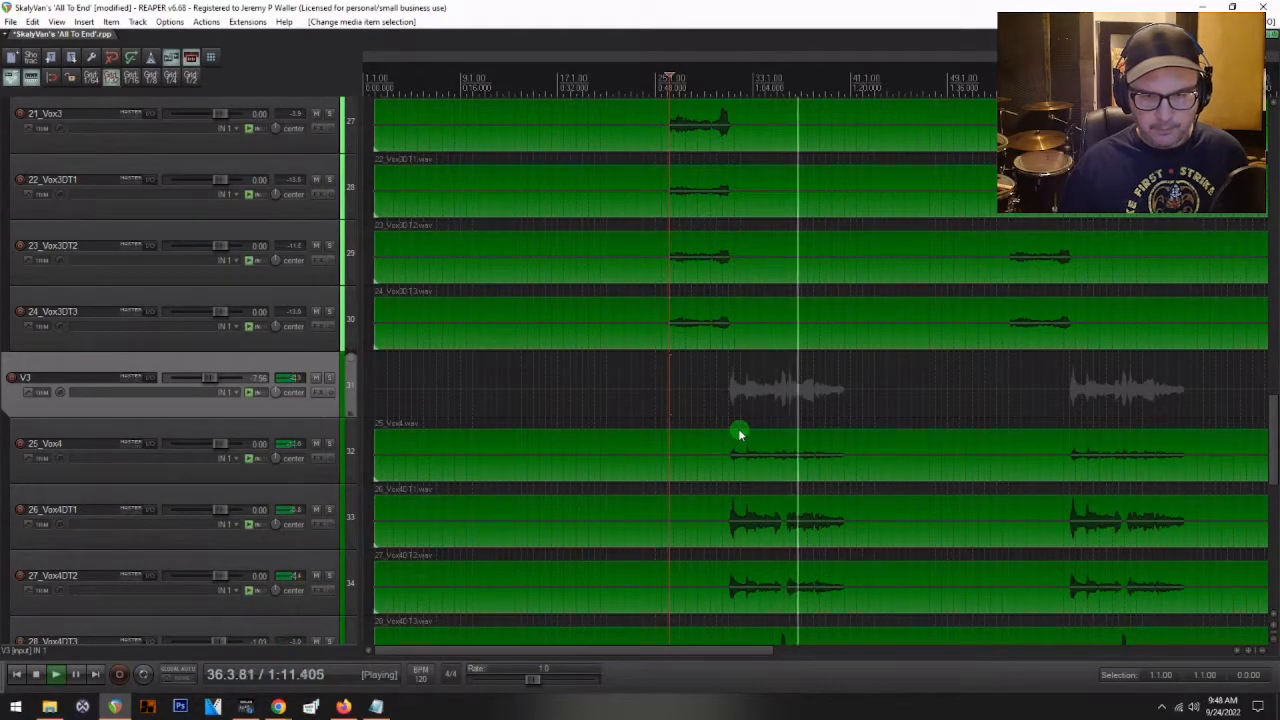
key(space)
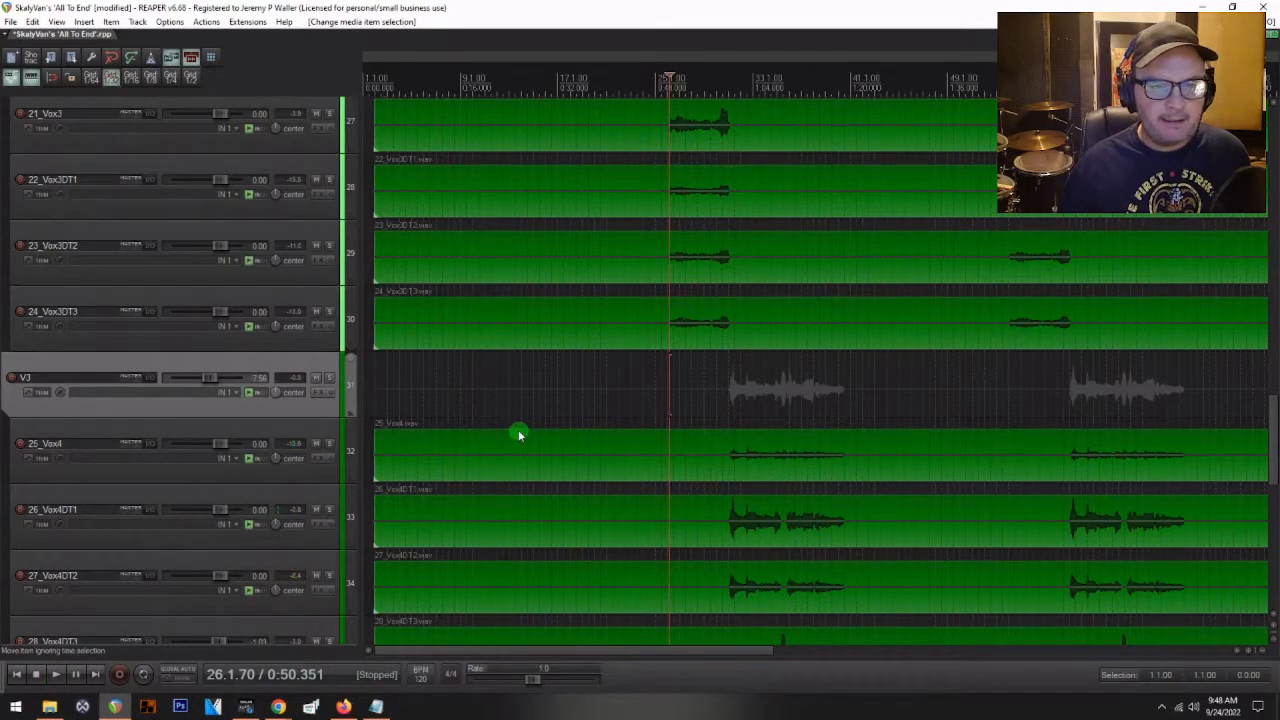
- Play the song from the first 19_Vox2 phrase near bar 17 and listen through the transition into the V2 vocals
scroll(177, 328, up, 6)
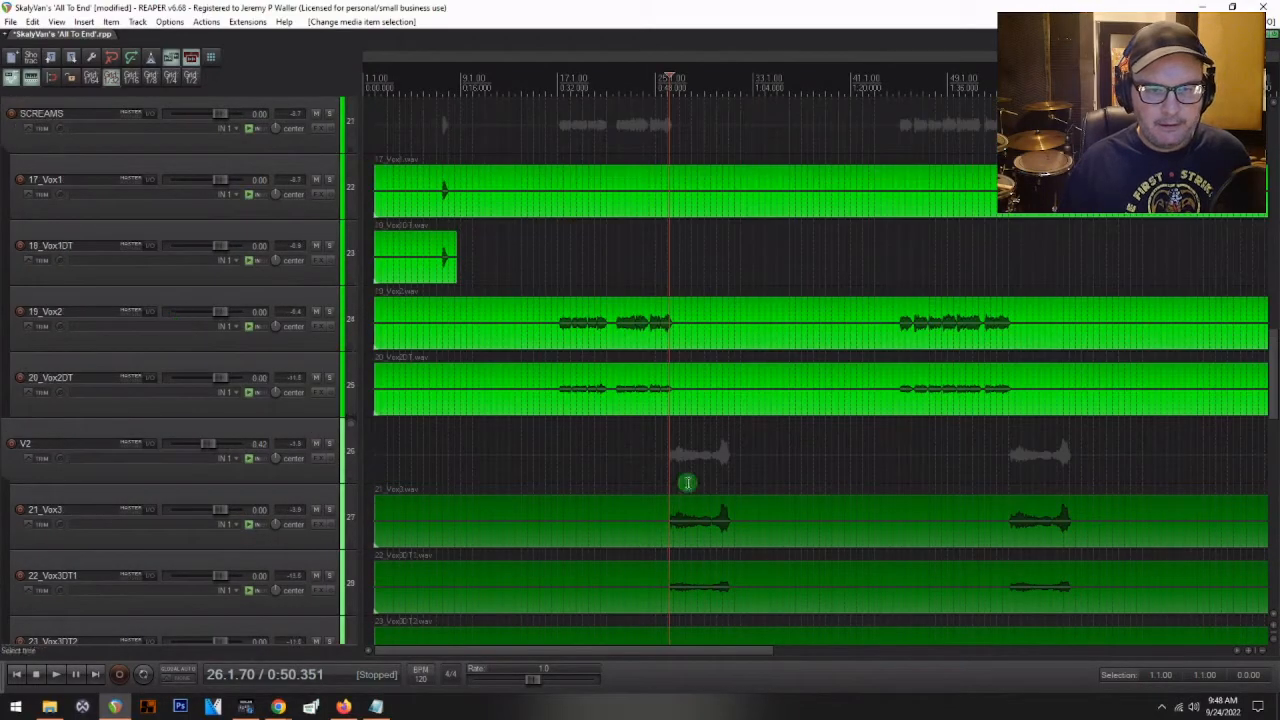
click(558, 428)
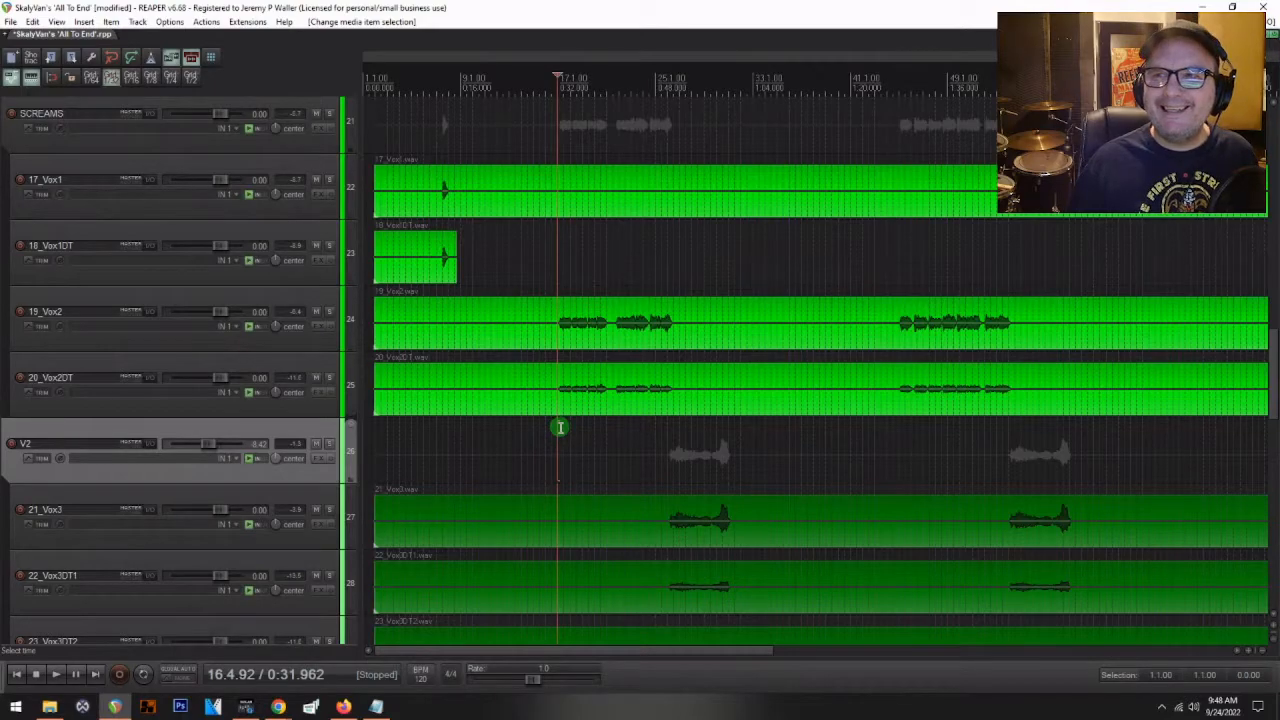
key(space)
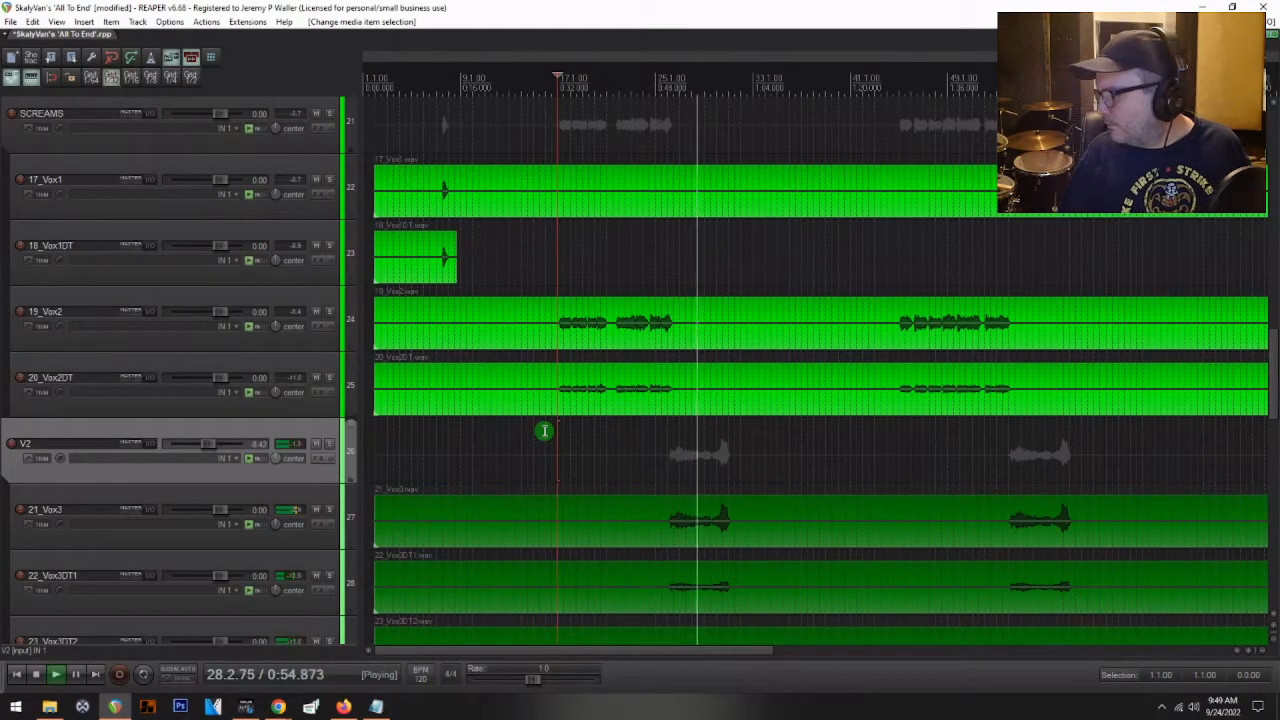
key(space)
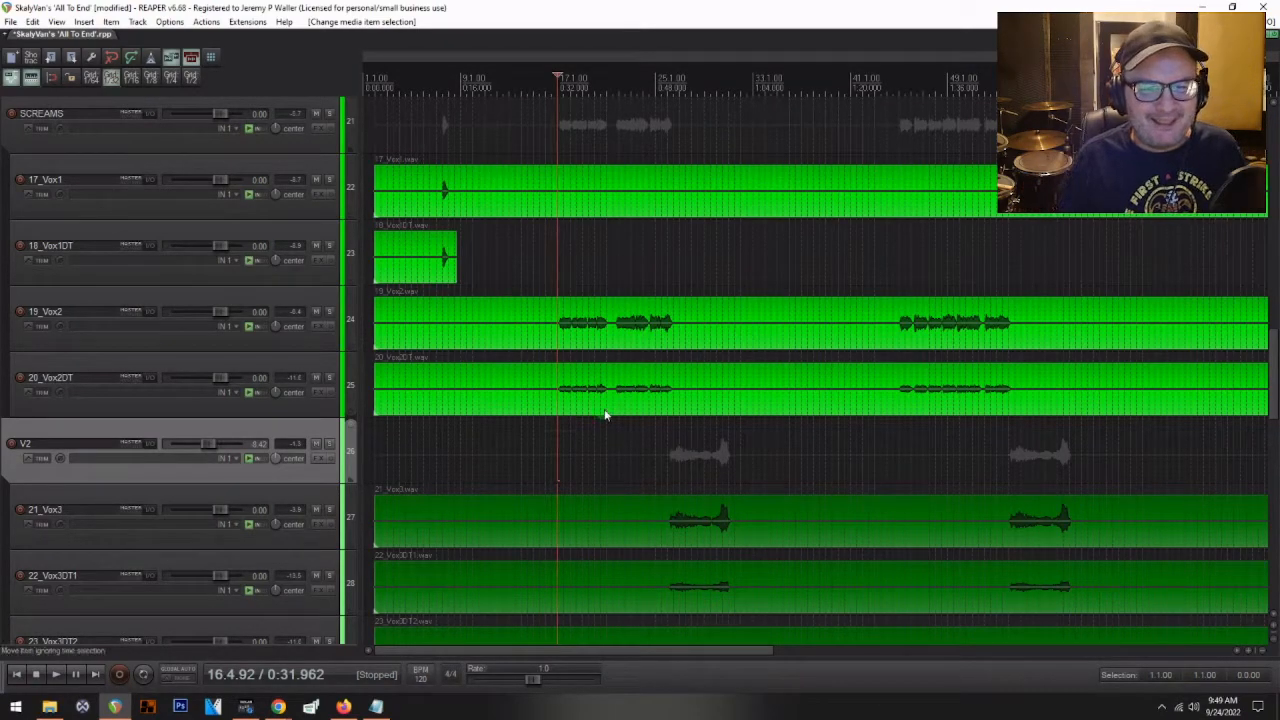
- While the song plays, lower the SCREAMS folder to -3.14 dB and track 19_Vox2 to -0.52 dB in the mixer
scroll(605, 418, down, 2)
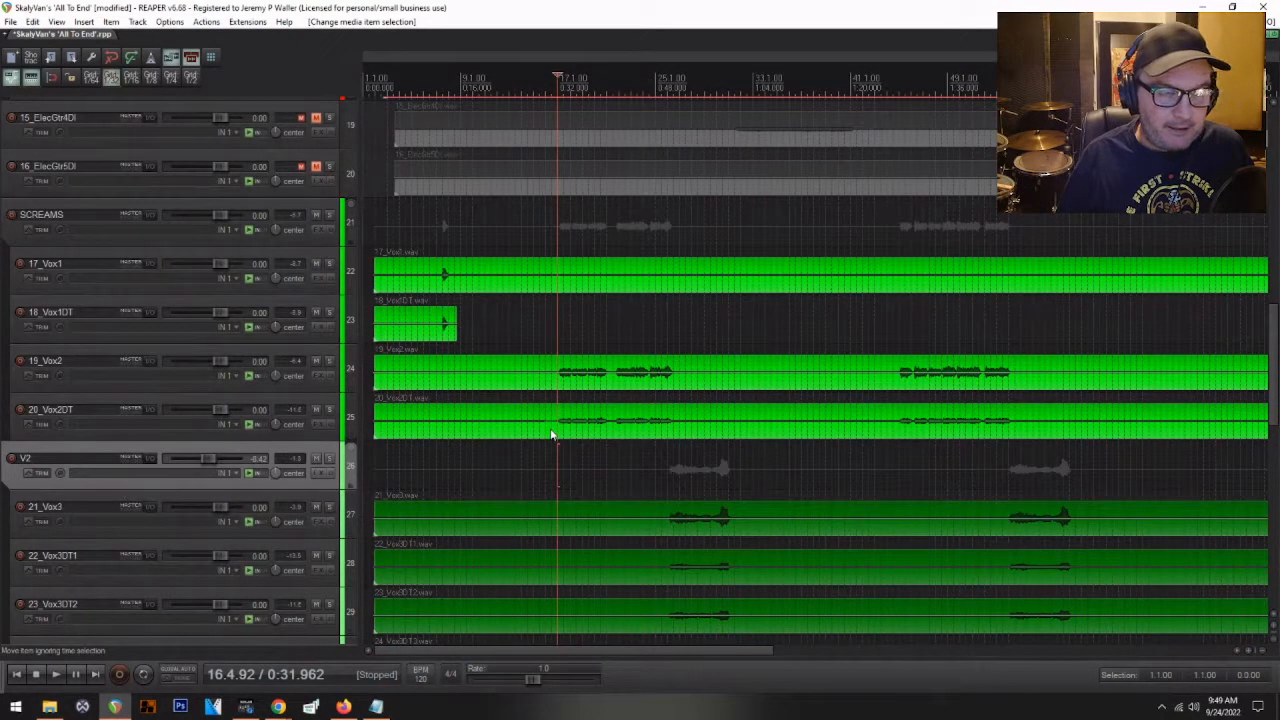
key(space)
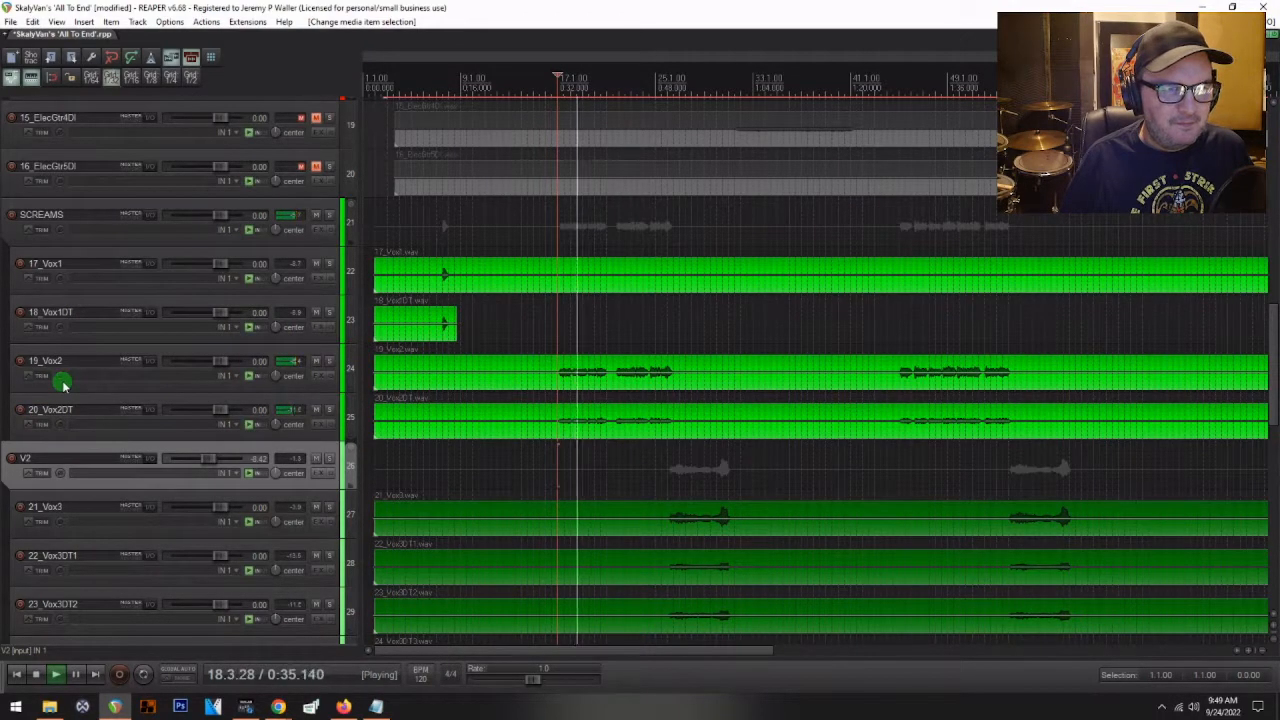
scroll(62, 383, up, 6)
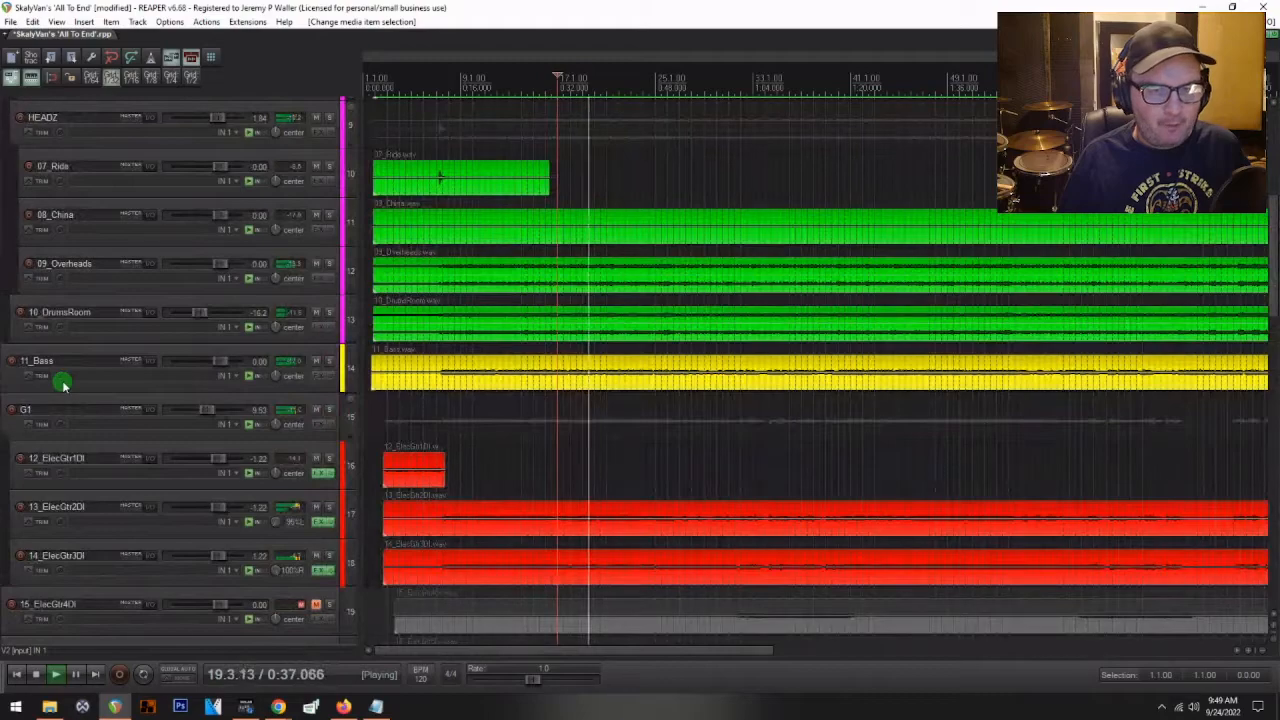
scroll(62, 383, up, 1)
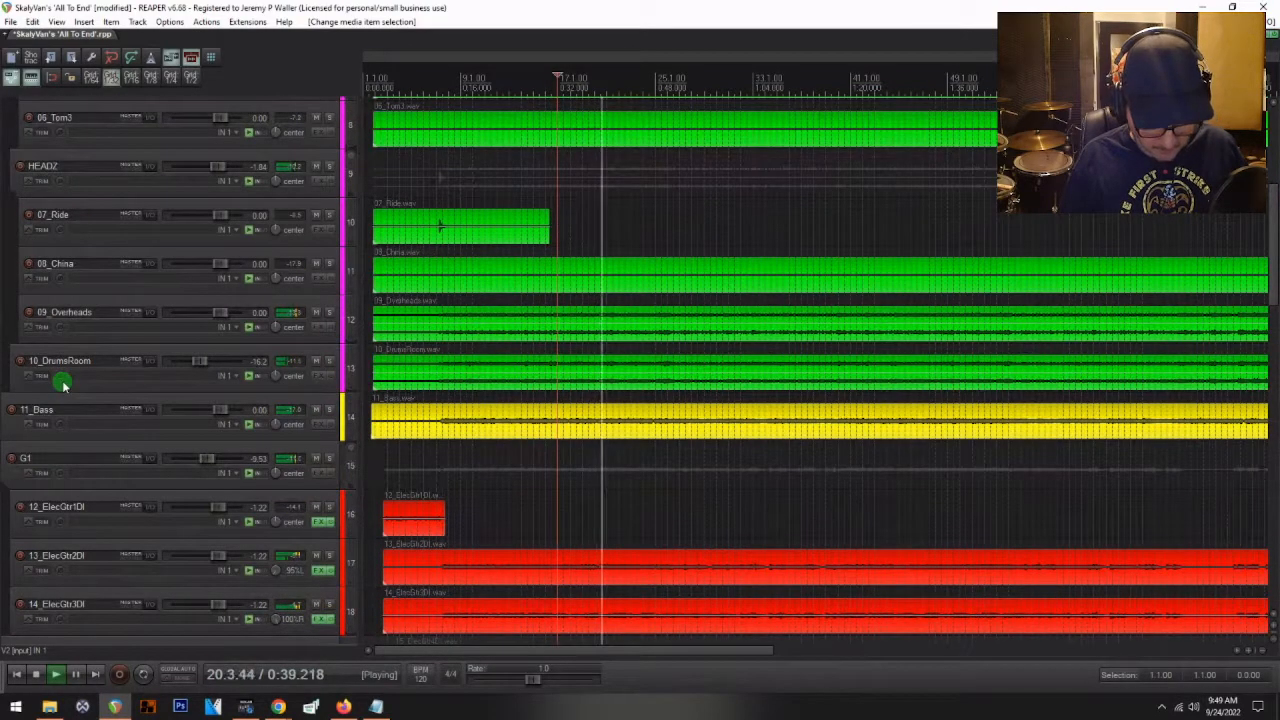
key(ctrl+m)
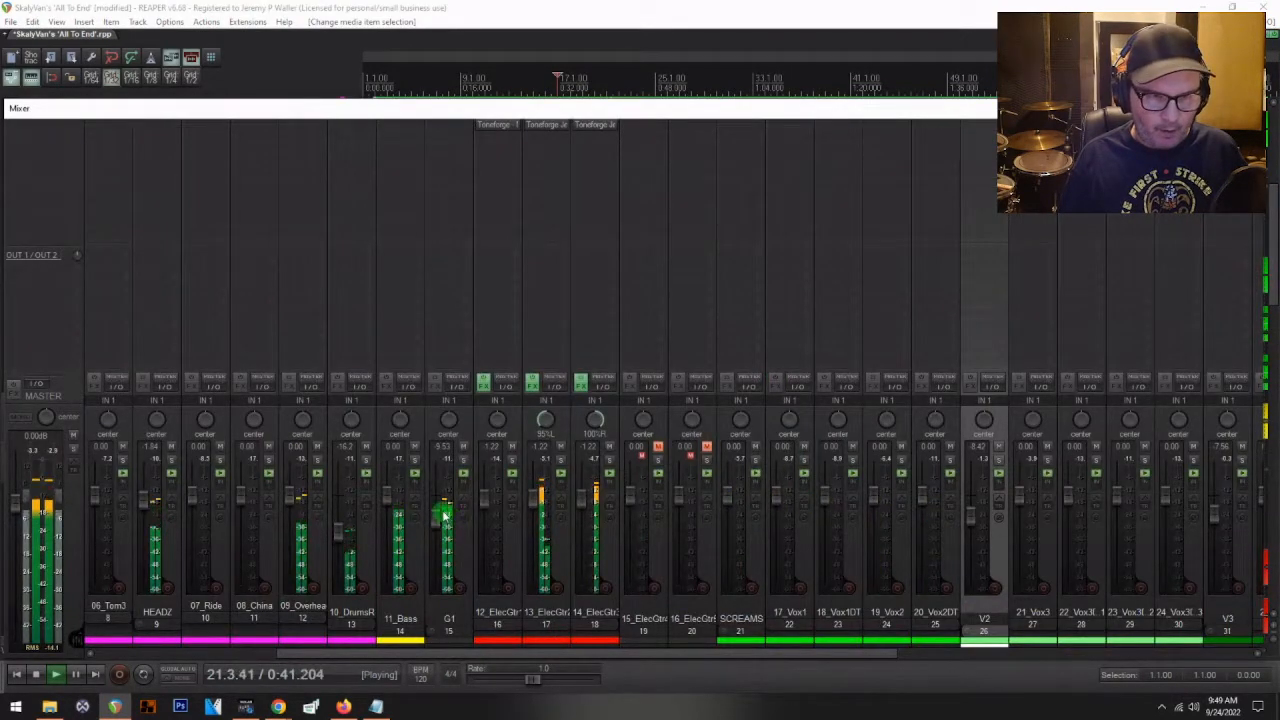
drag(730, 501, 732, 504)
drag(872, 497, 874, 504)
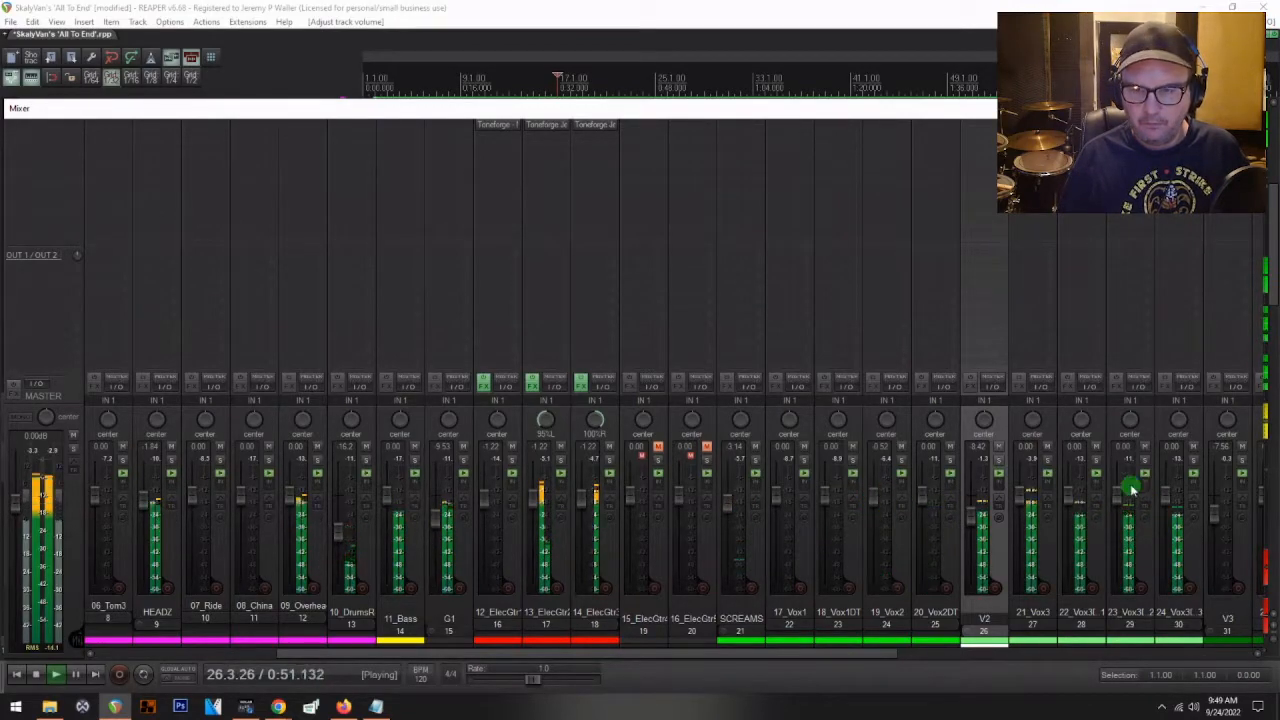
- Lower track 21_Vox3 to -1.32 dB, then stop playback and hide the mixer
mouse_move(1020, 505)
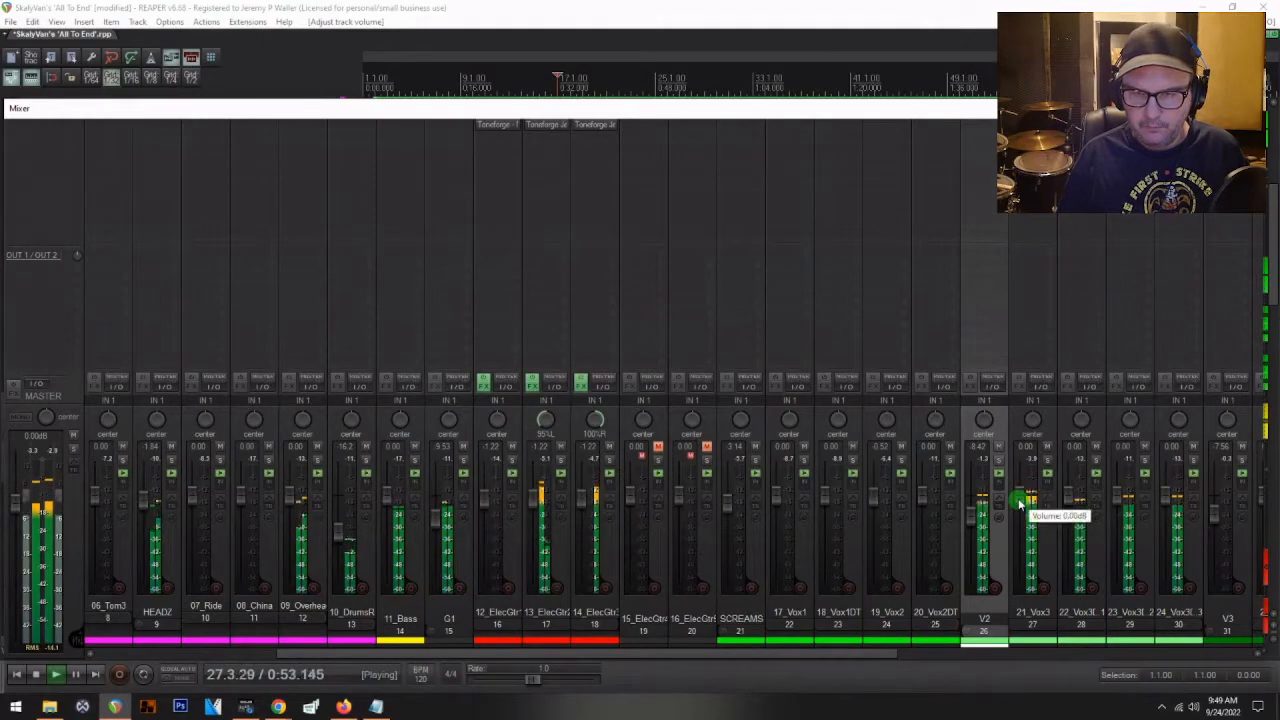
drag(1020, 505, 1021, 508)
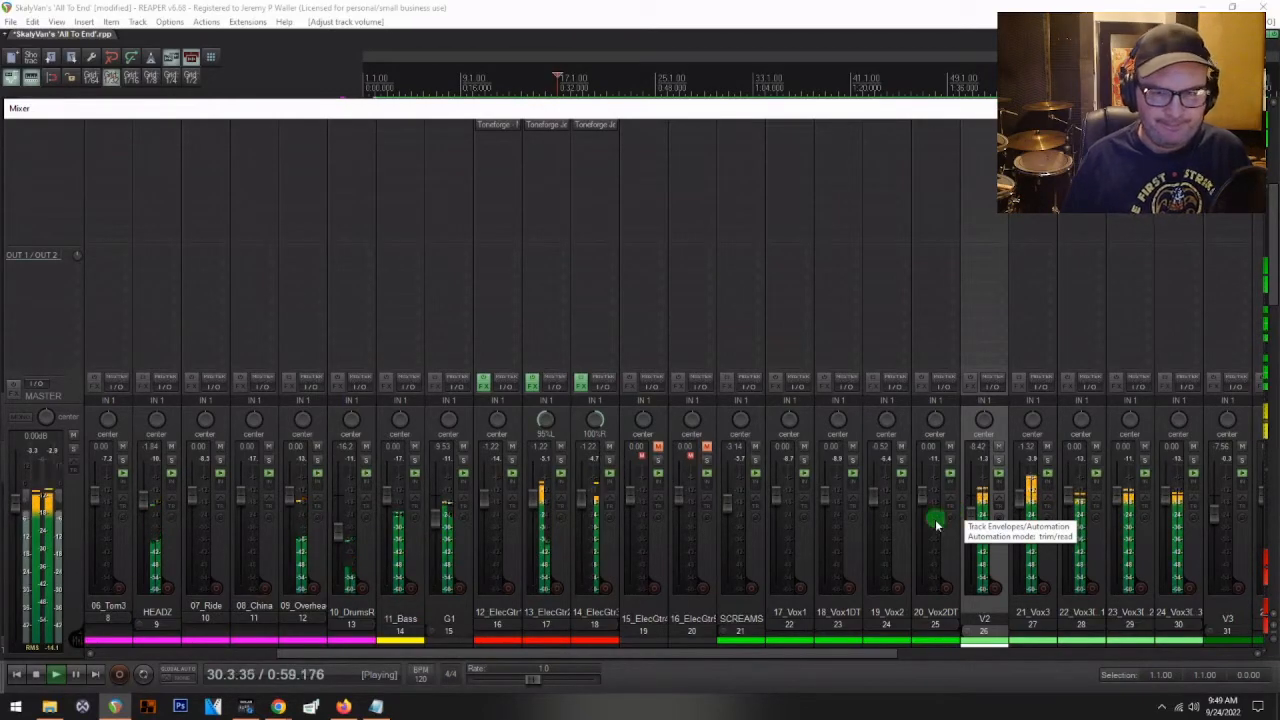
key(space)
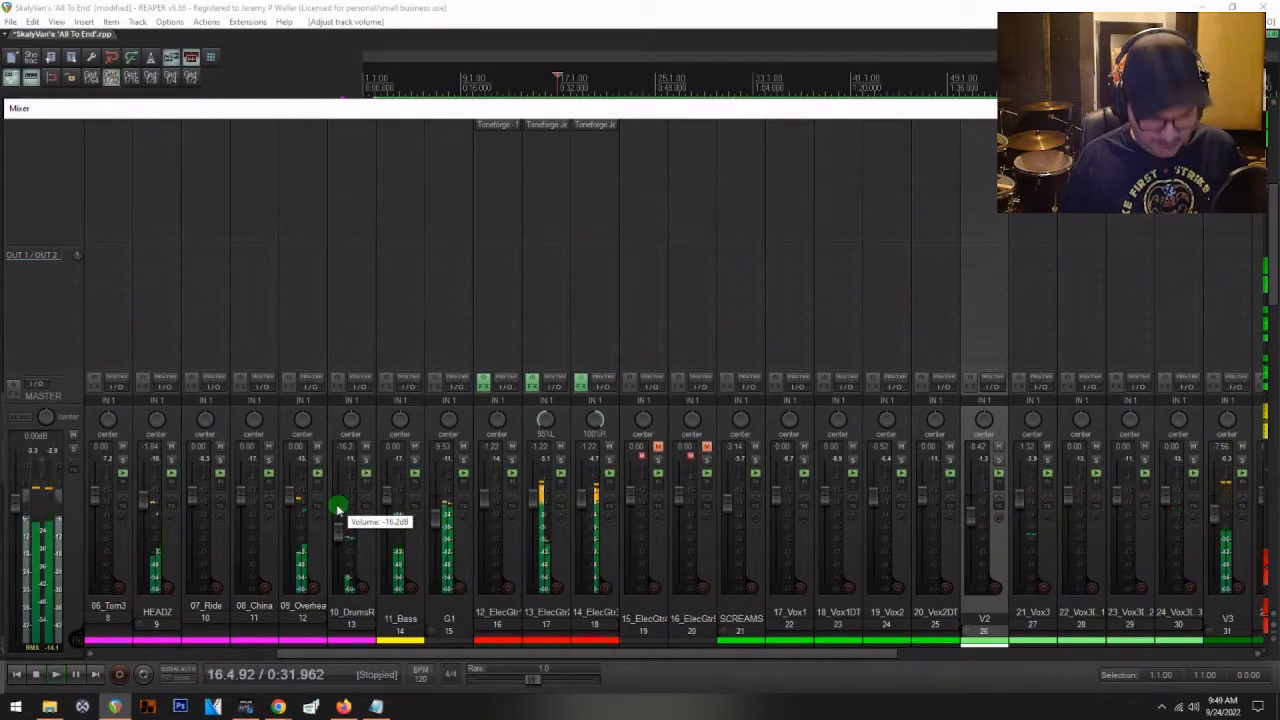
key(ctrl+m)
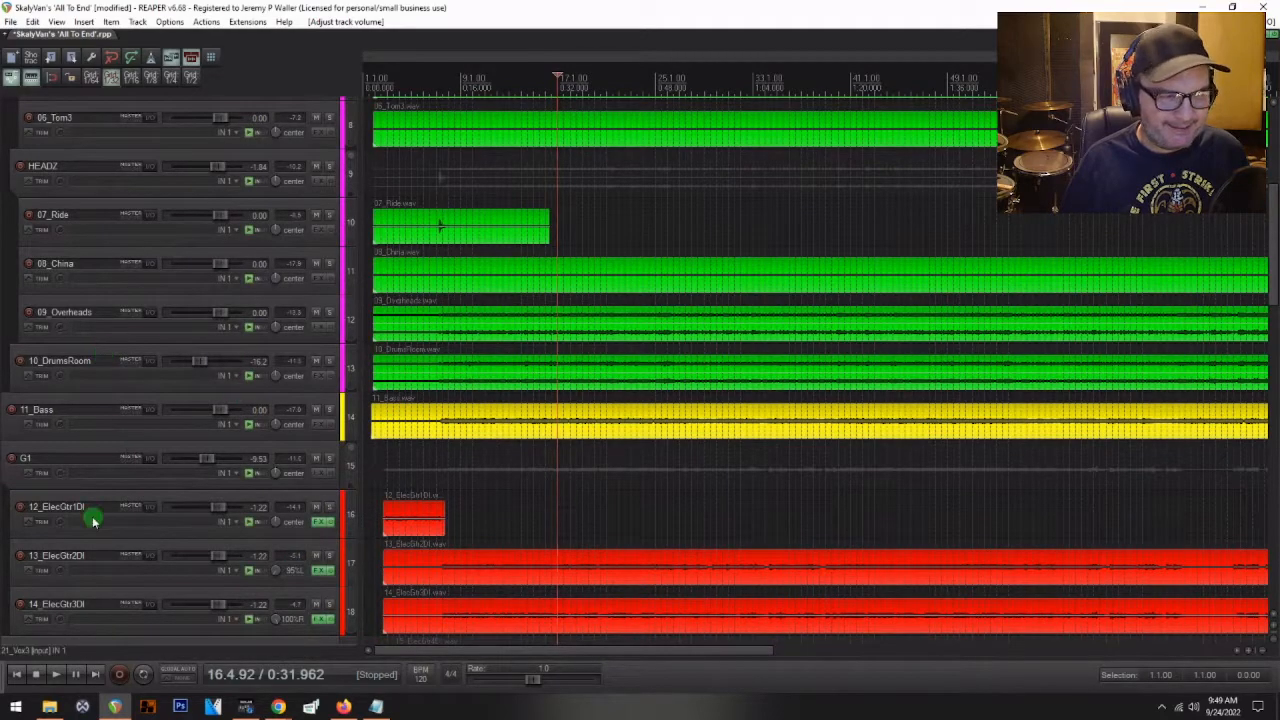
- Solo the V2 folder and place the edit cursor at the start of its first vocal phrase near bar 26
scroll(194, 495, down, 2)
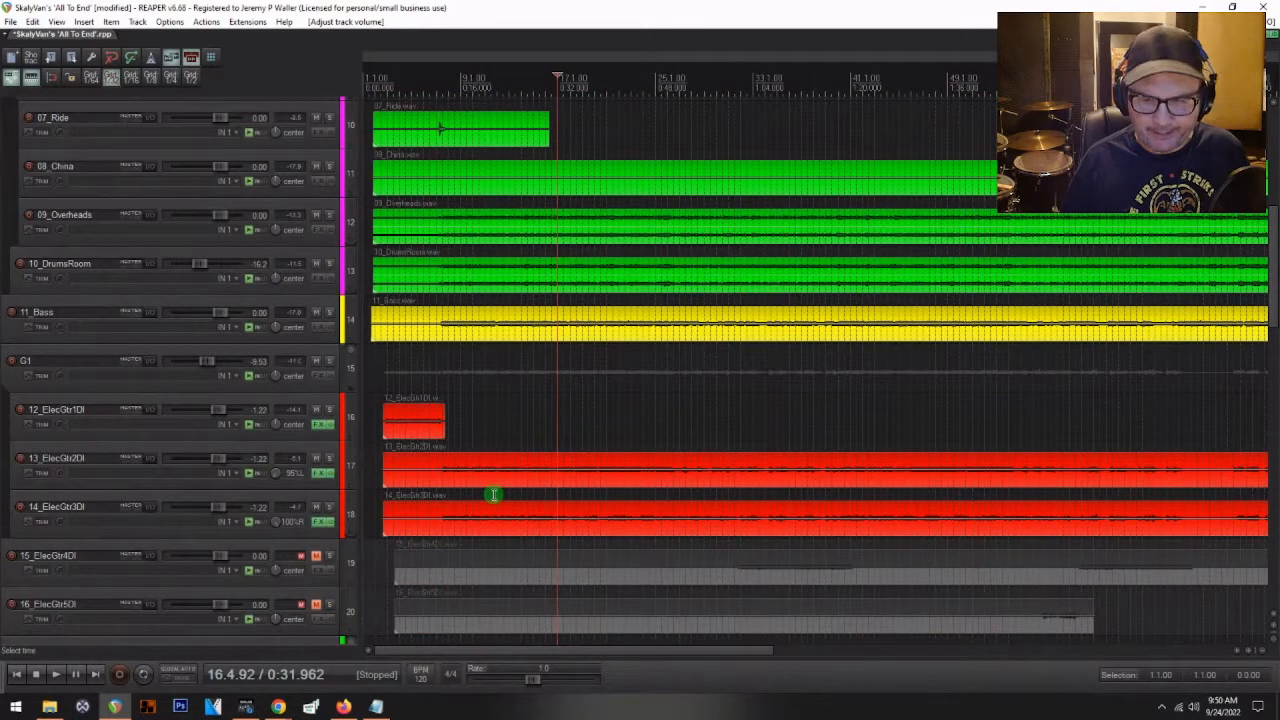
scroll(132, 453, down, 8)
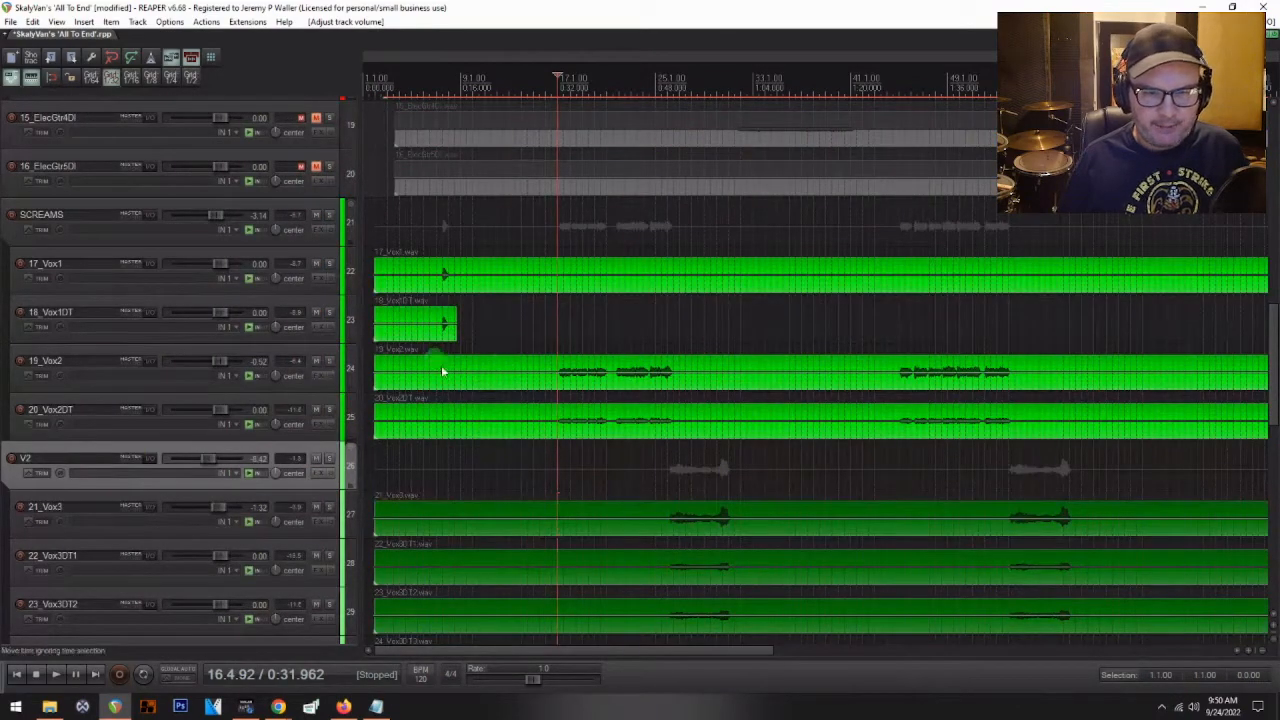
click(561, 432)
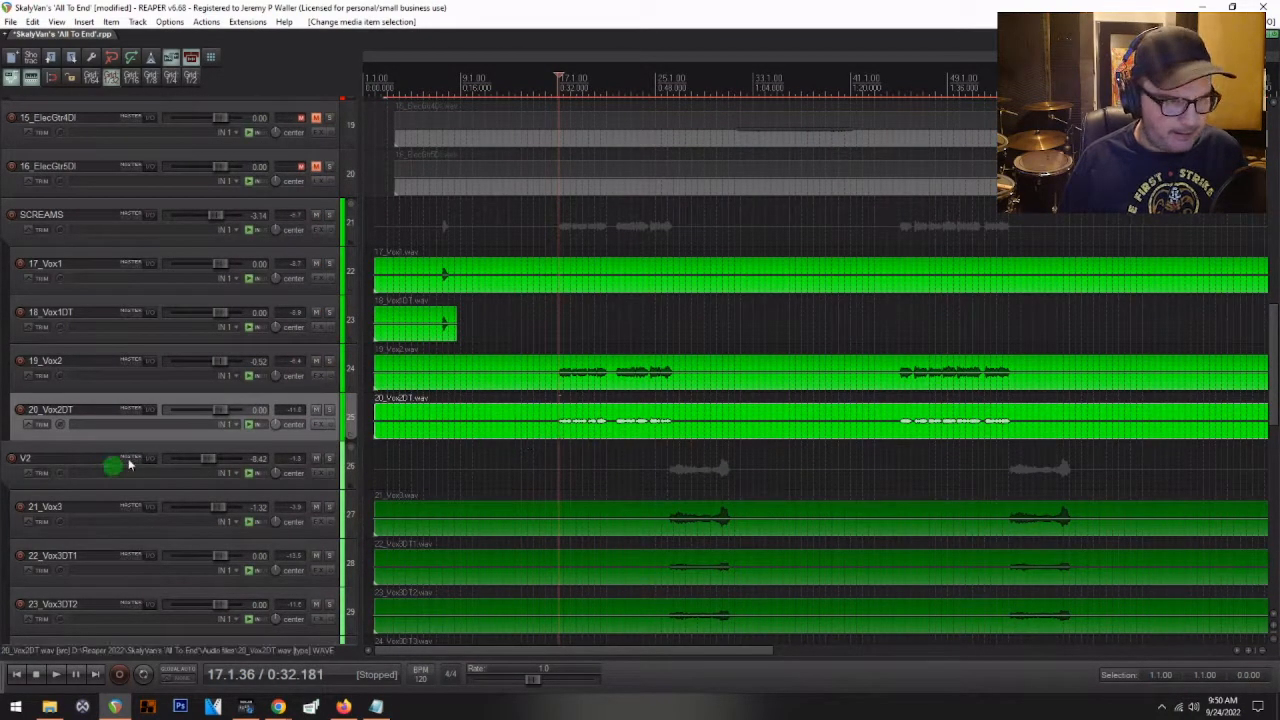
scroll(145, 453, down, 2)
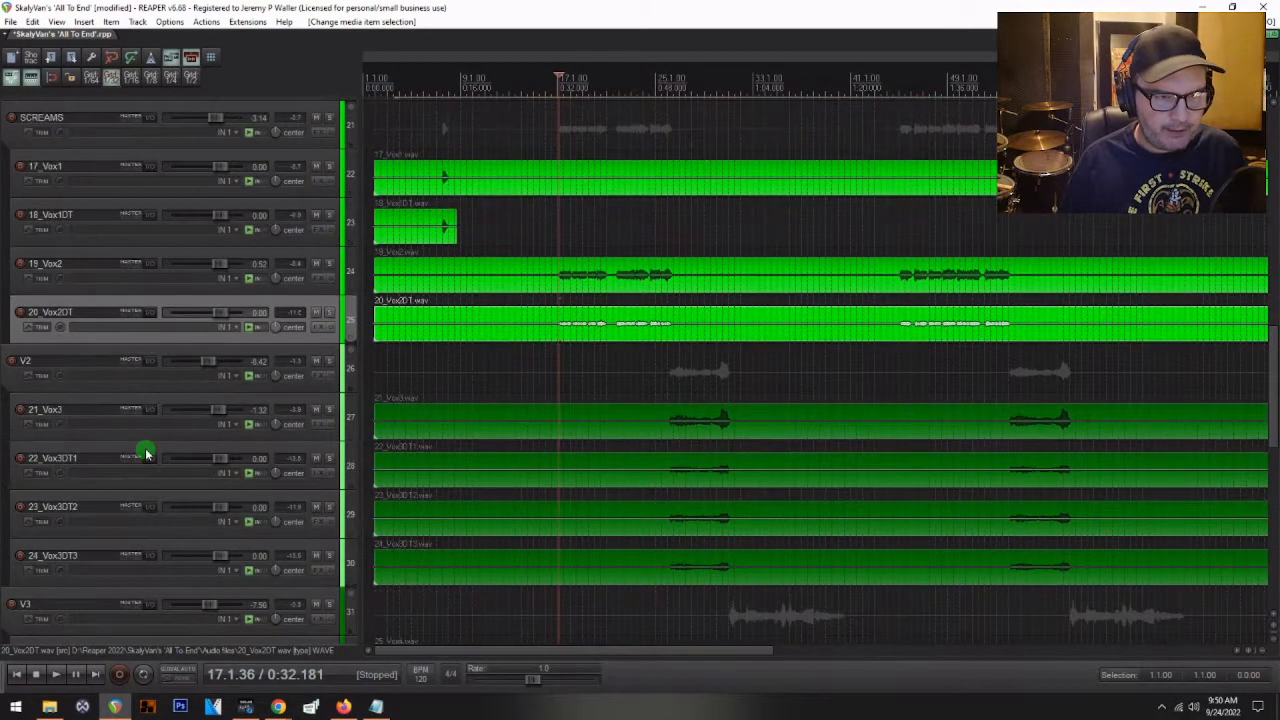
click(330, 363)
click(669, 381)
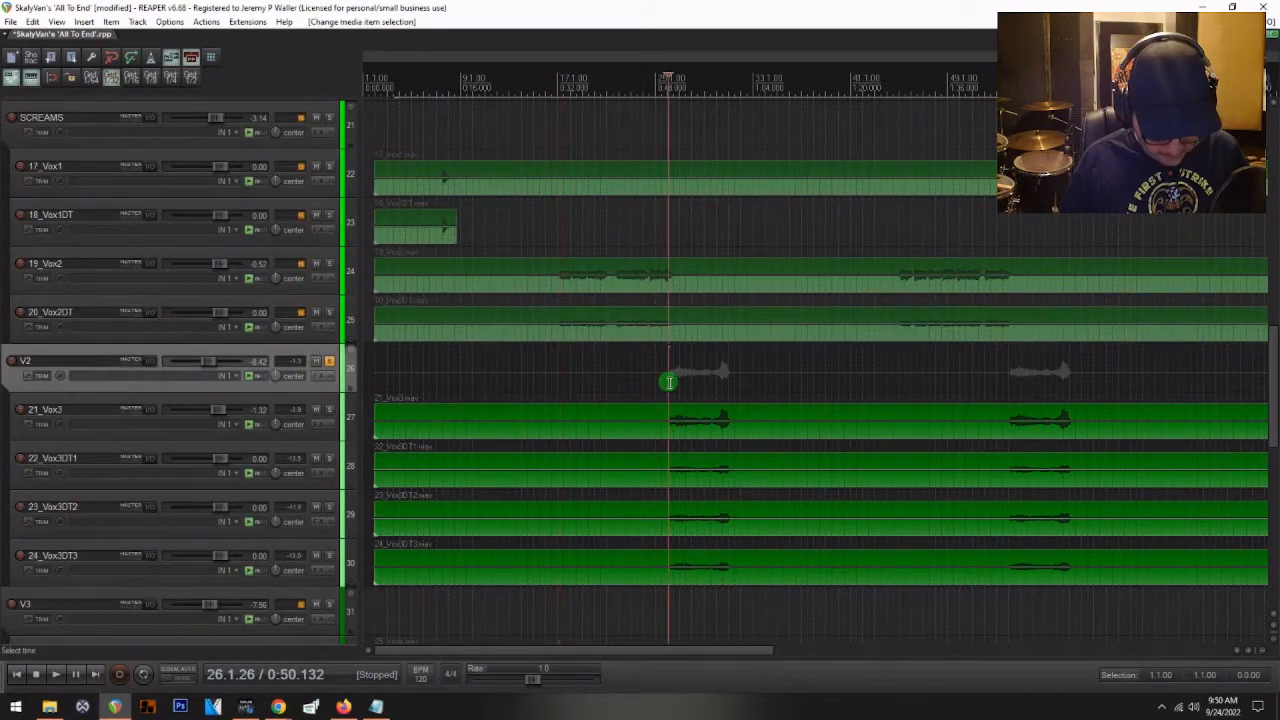
- Show the mixer and play the soloed V2 vocals from bar 26, checking the level of each track in the folder
key(ctrl+m)
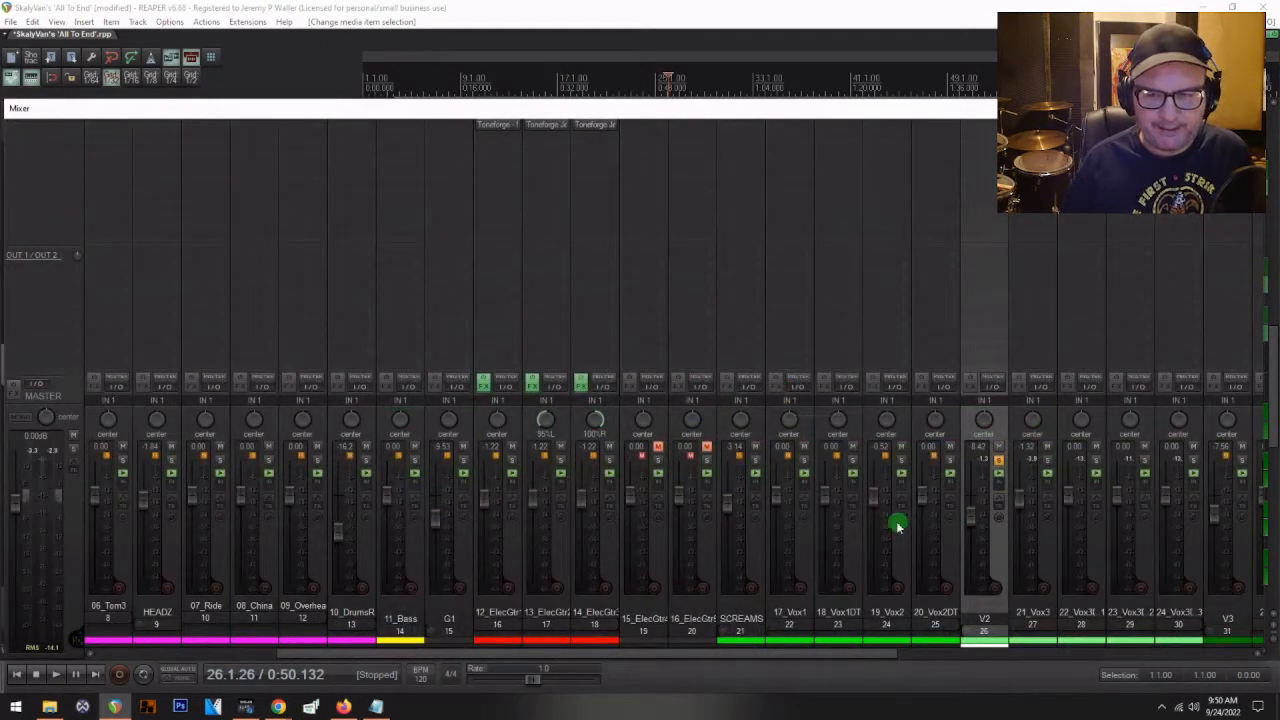
scroll(896, 524, right, 1)
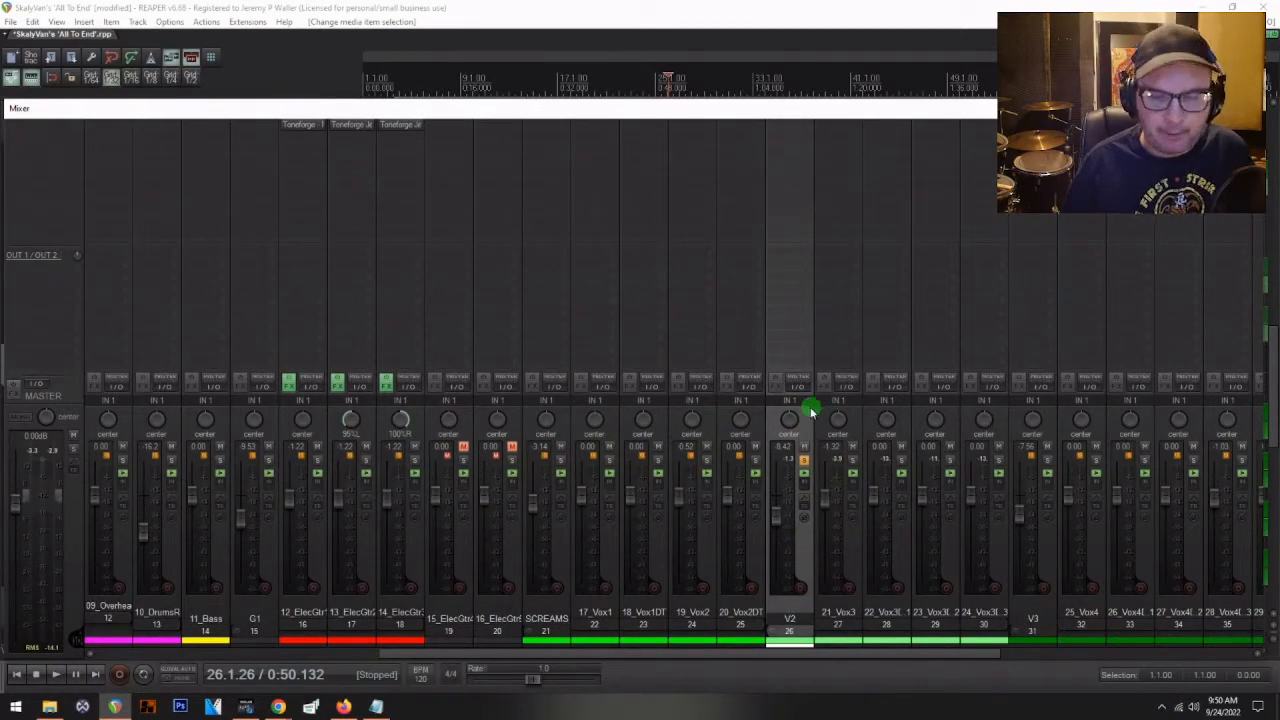
key(space)
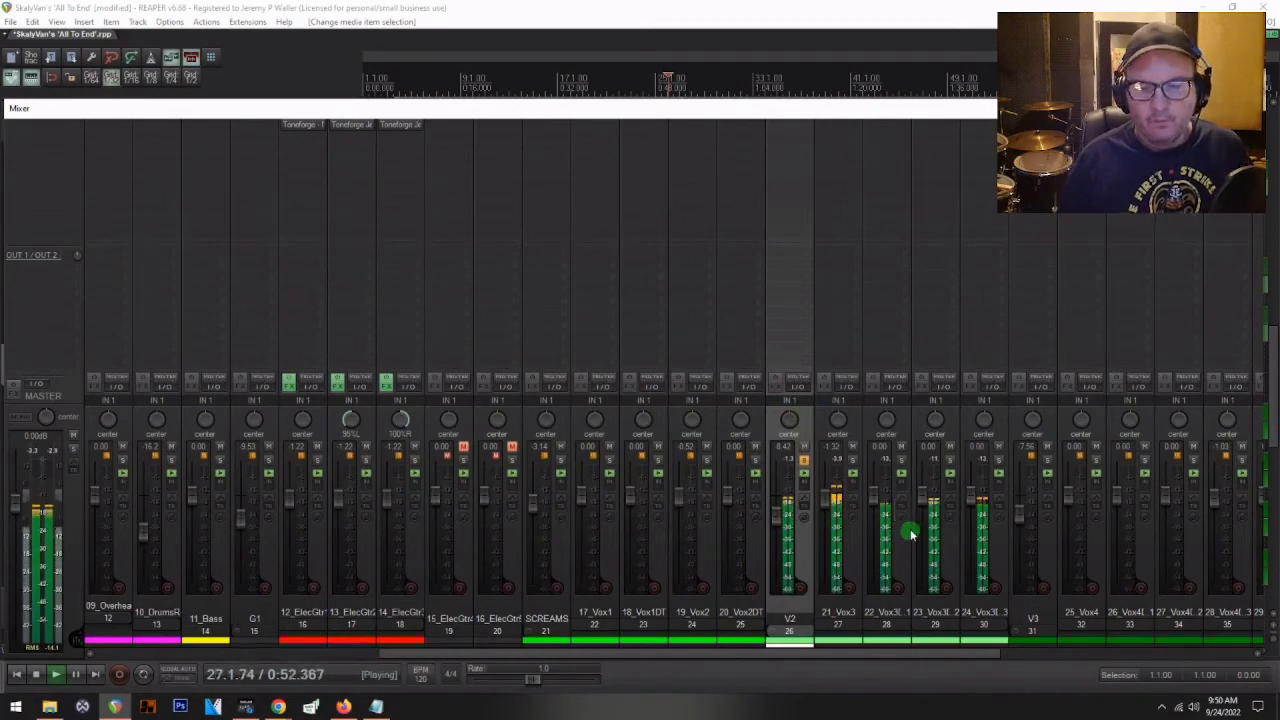
key(space)
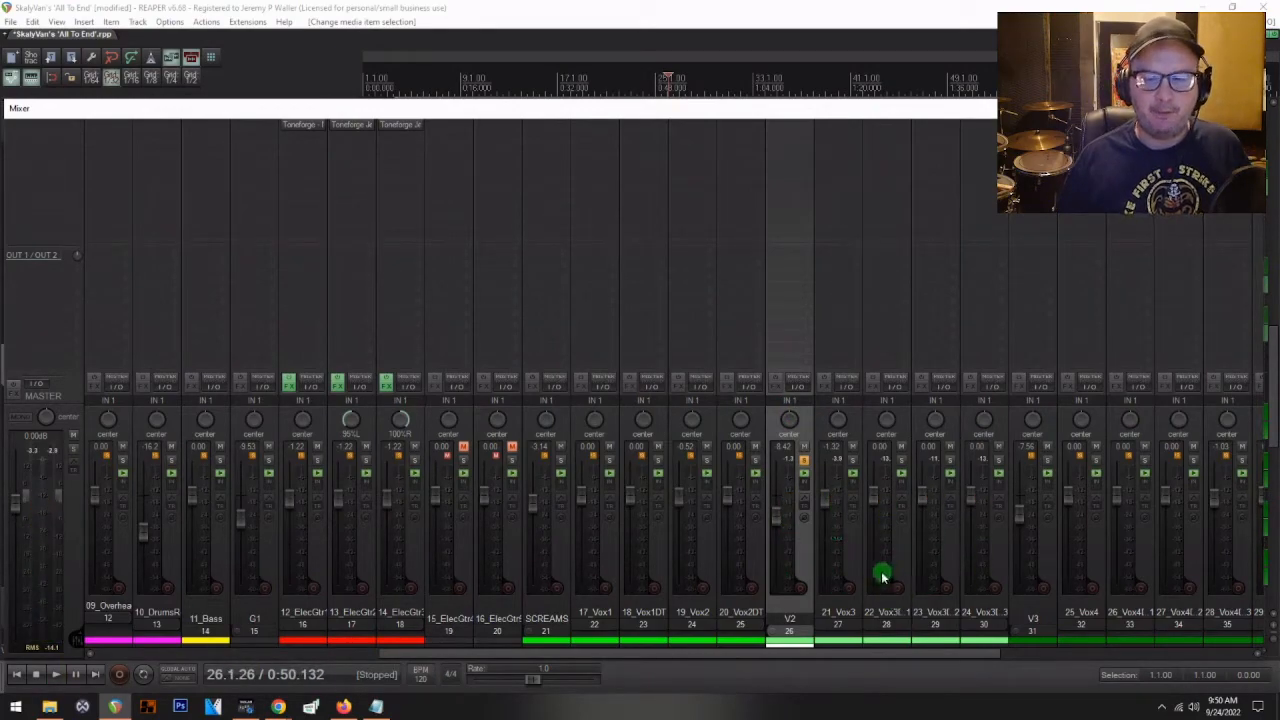
scroll(885, 575, right, 3)
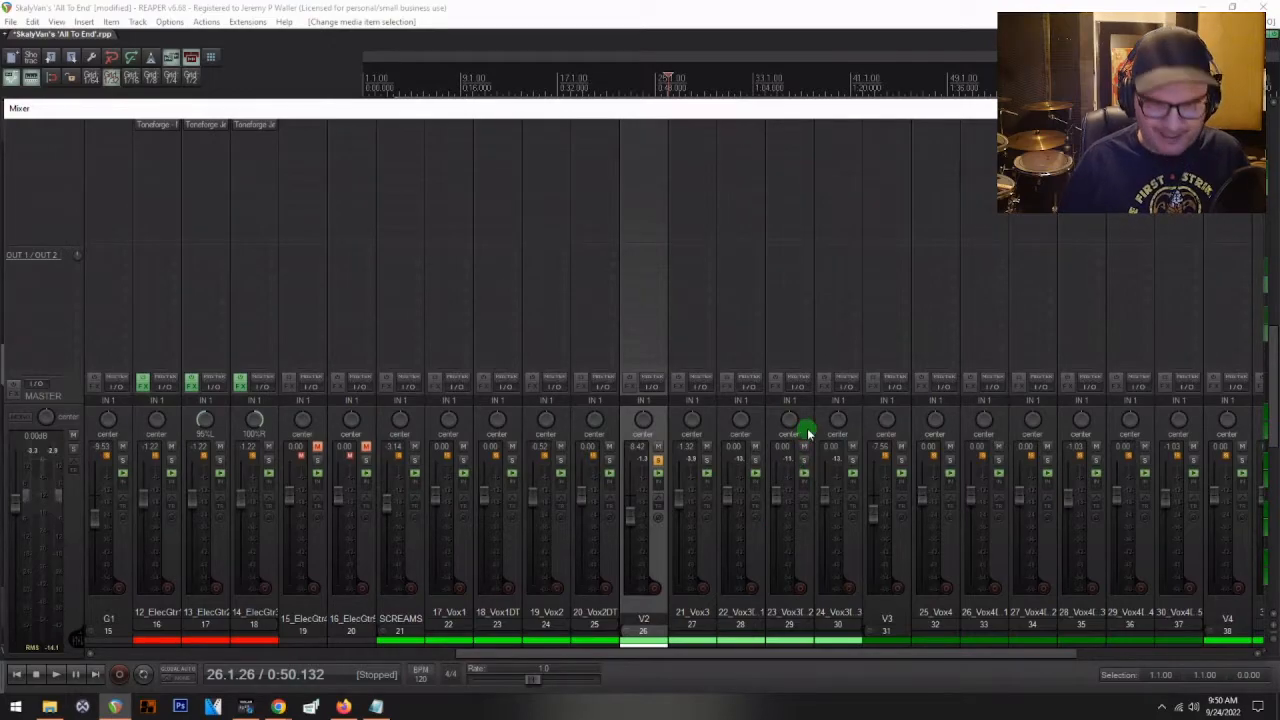
key(ctrl+m)
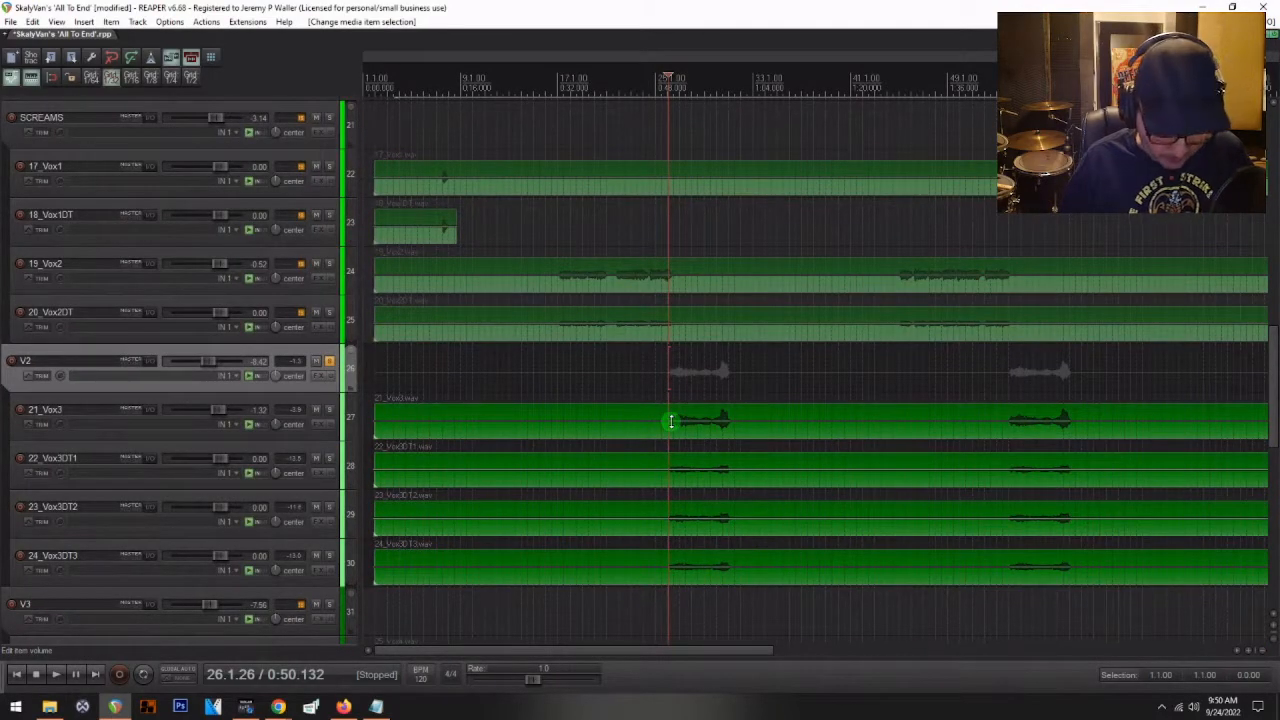
key(ctrl+m)
key(space)
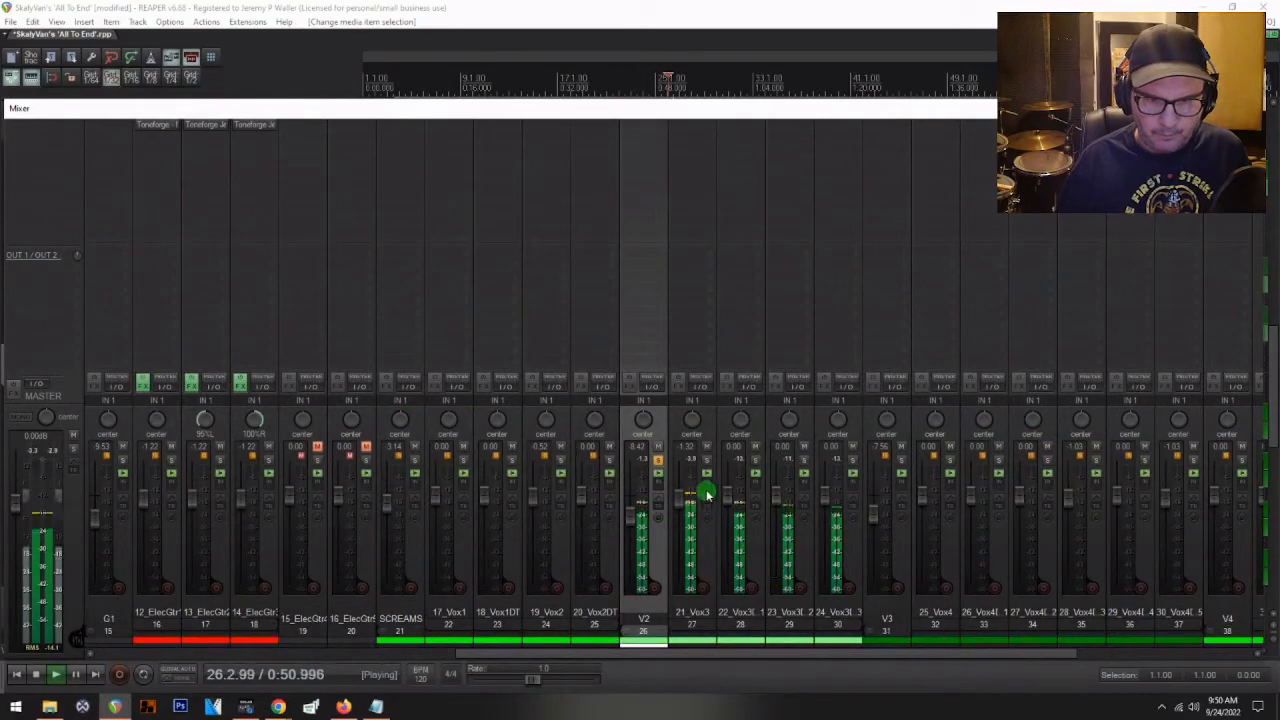
key(space)
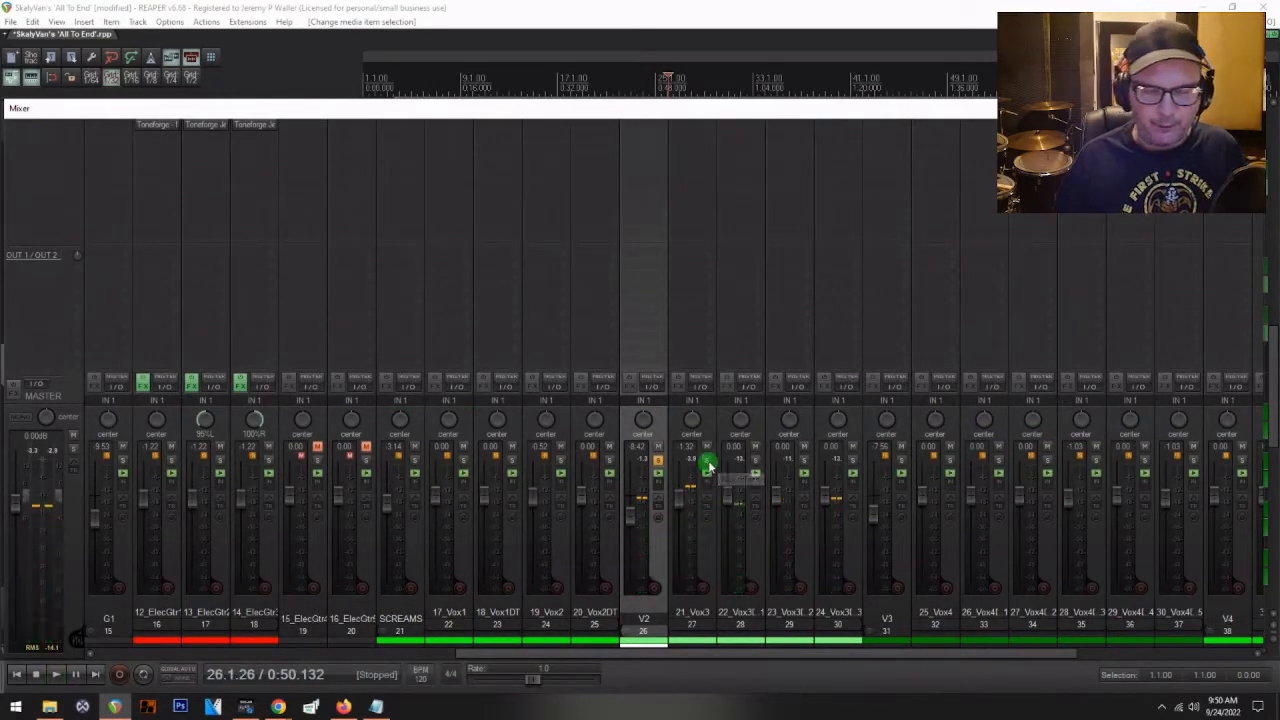
- Solo 21_Vox3 and 22_Vox3DT1 one at a time and listen to each from bar 26
click(707, 463)
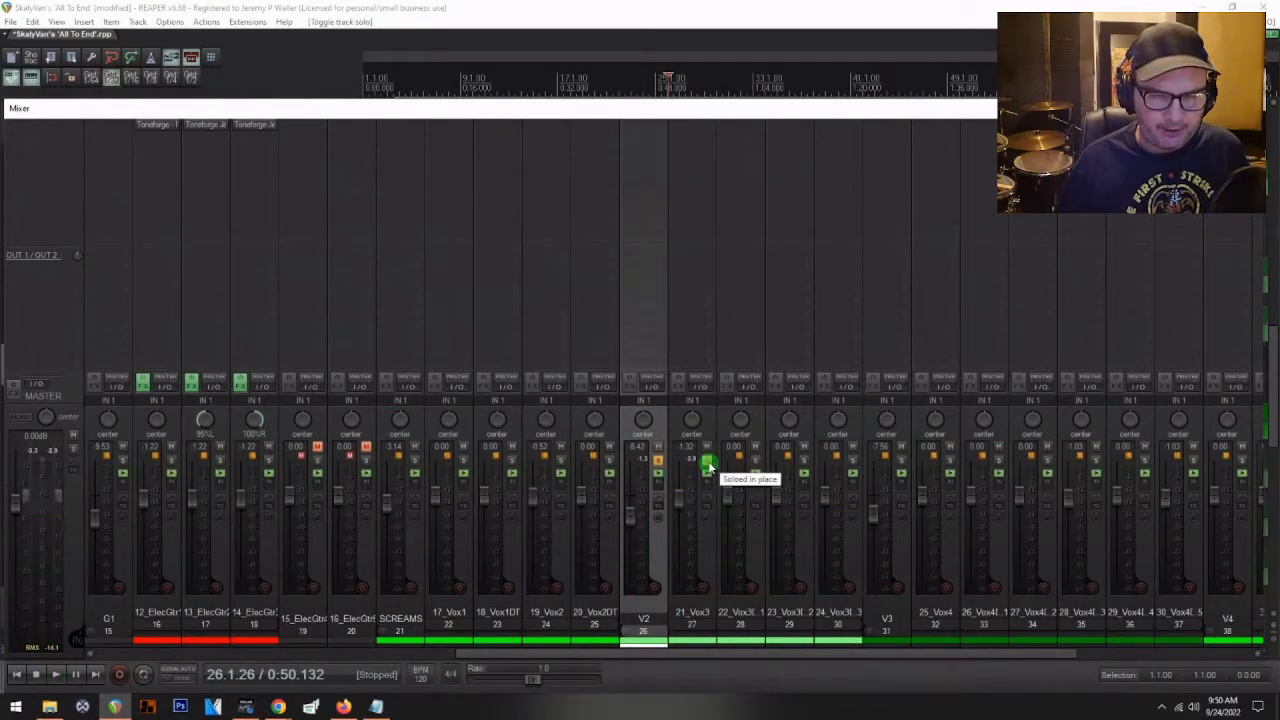
key(space)
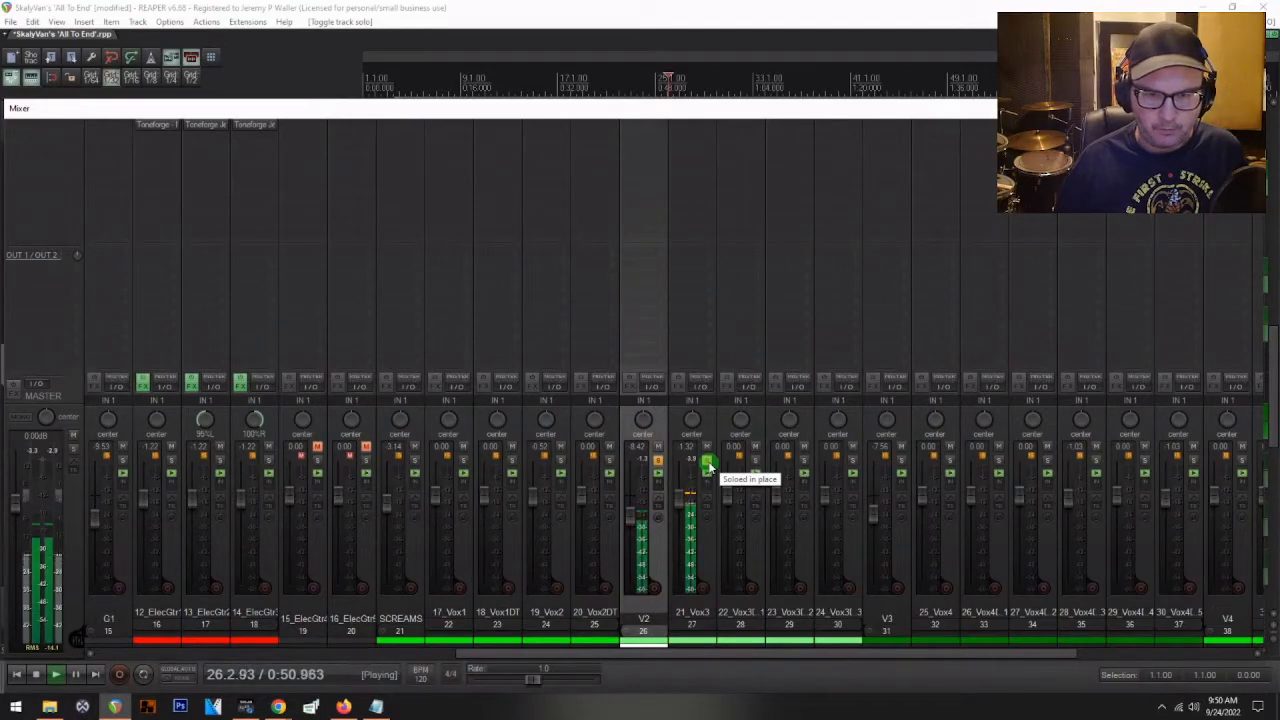
click(708, 464)
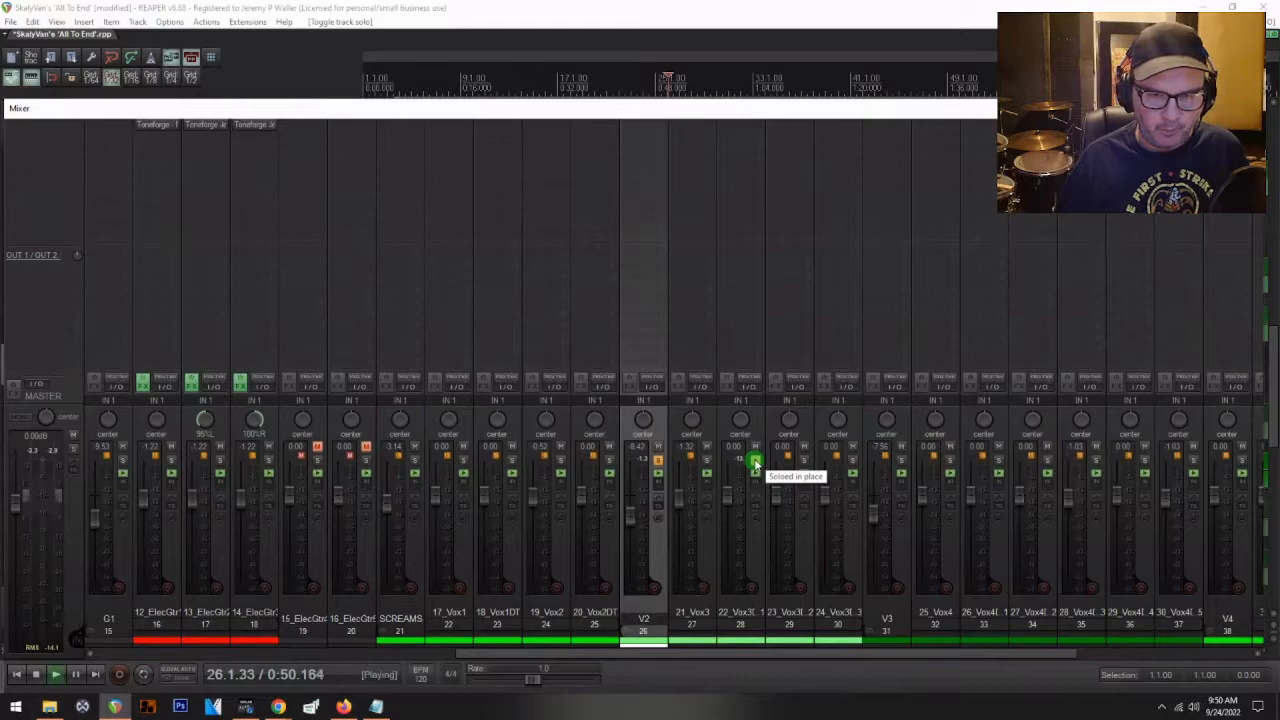
key(space)
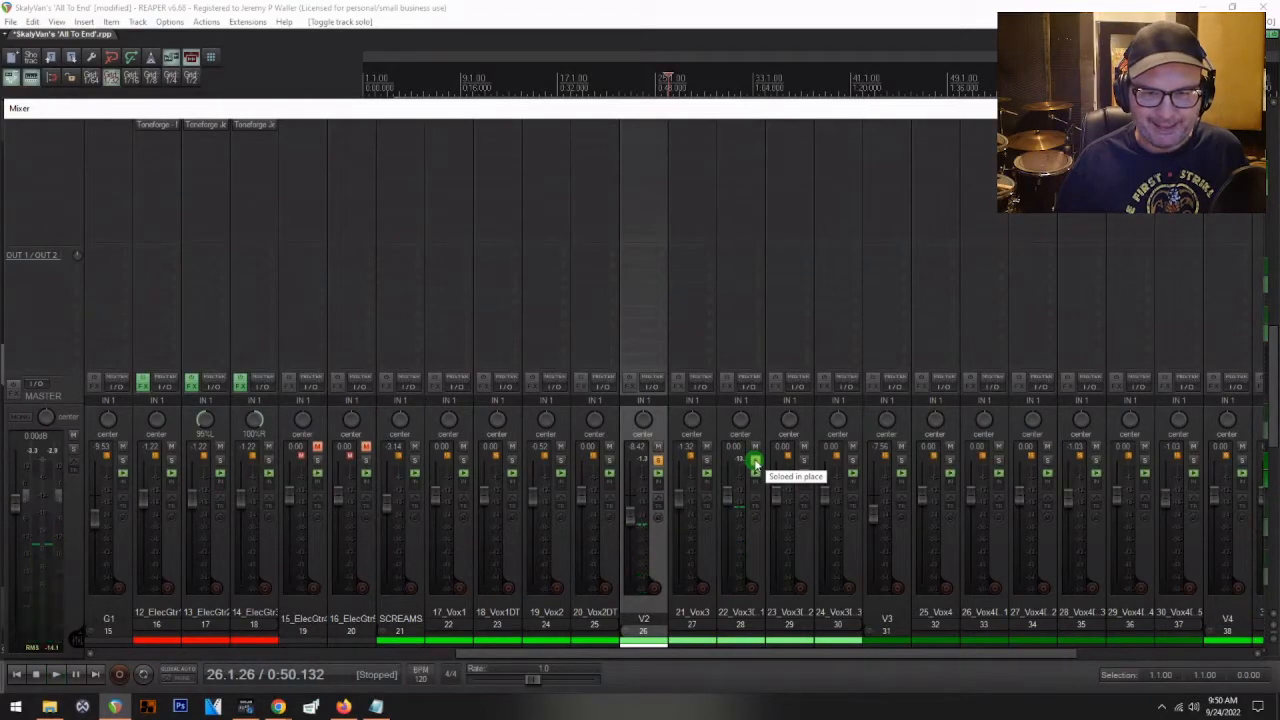
click(755, 462)
- Solo 23_Vox3DT2 and 24_Vox3DT3, listen to the two doubles from bar 26, and clear their solos
click(808, 463)
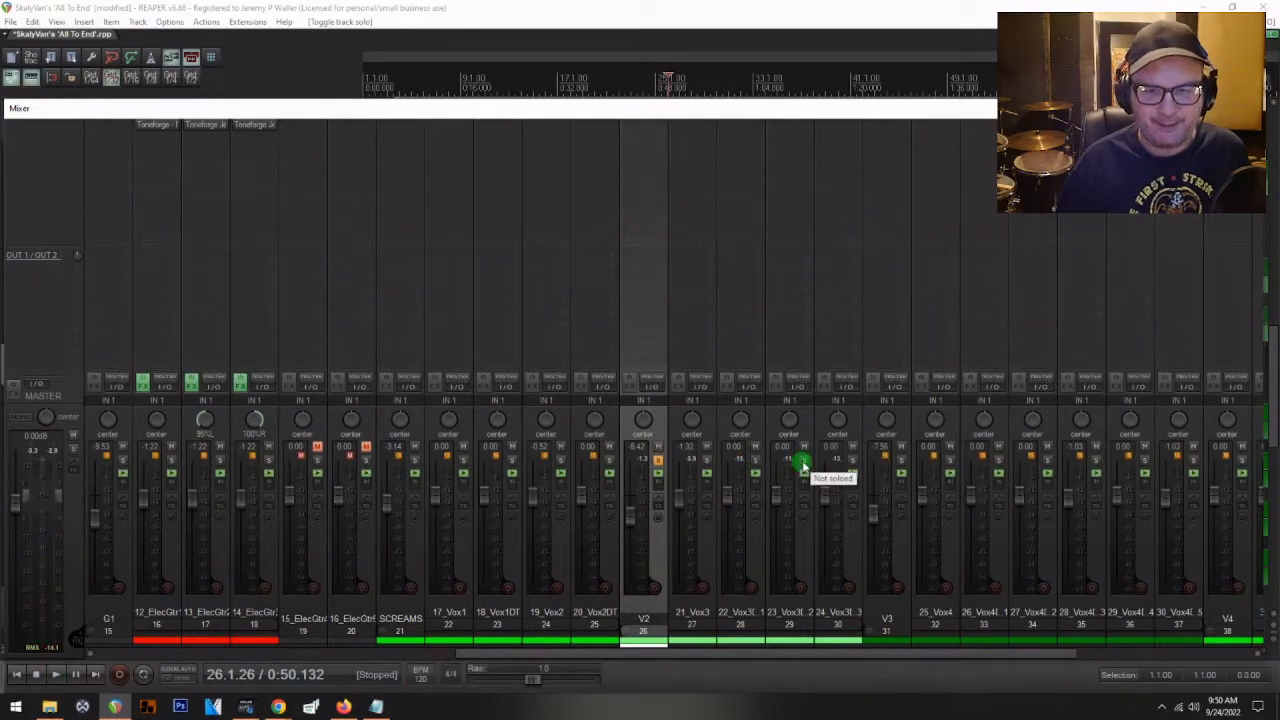
key(space)
click(852, 462)
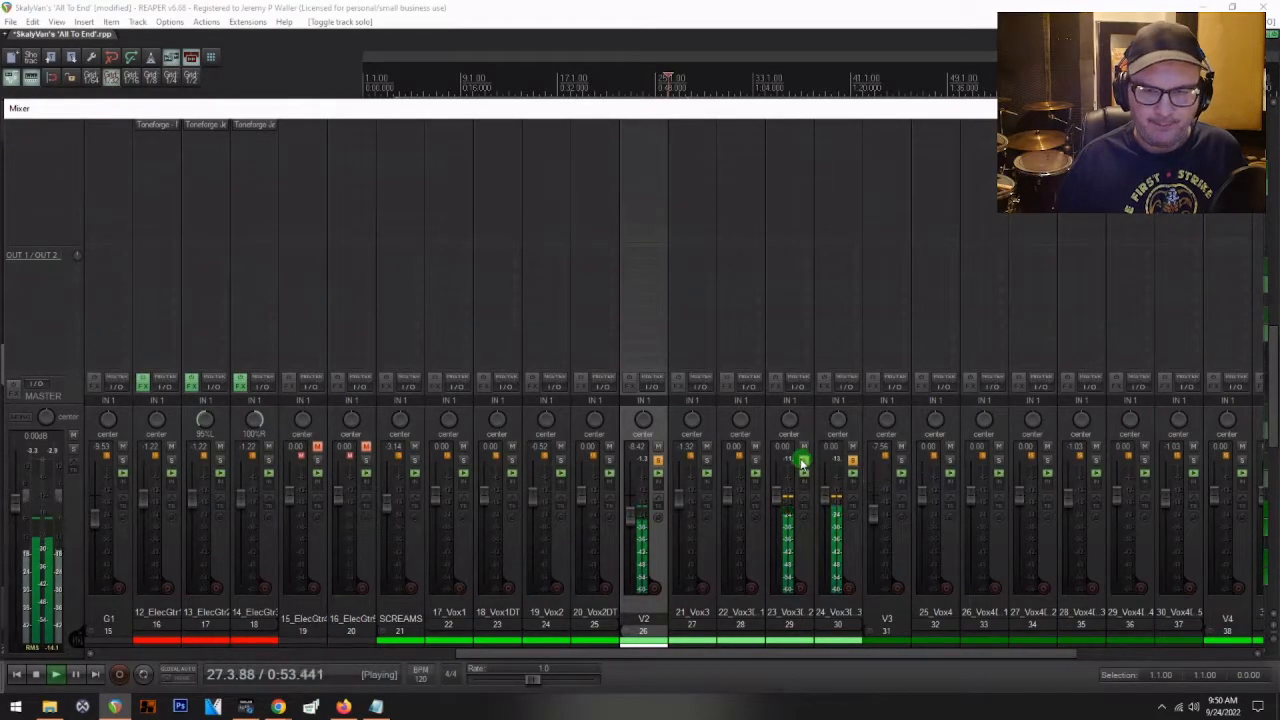
key(space)
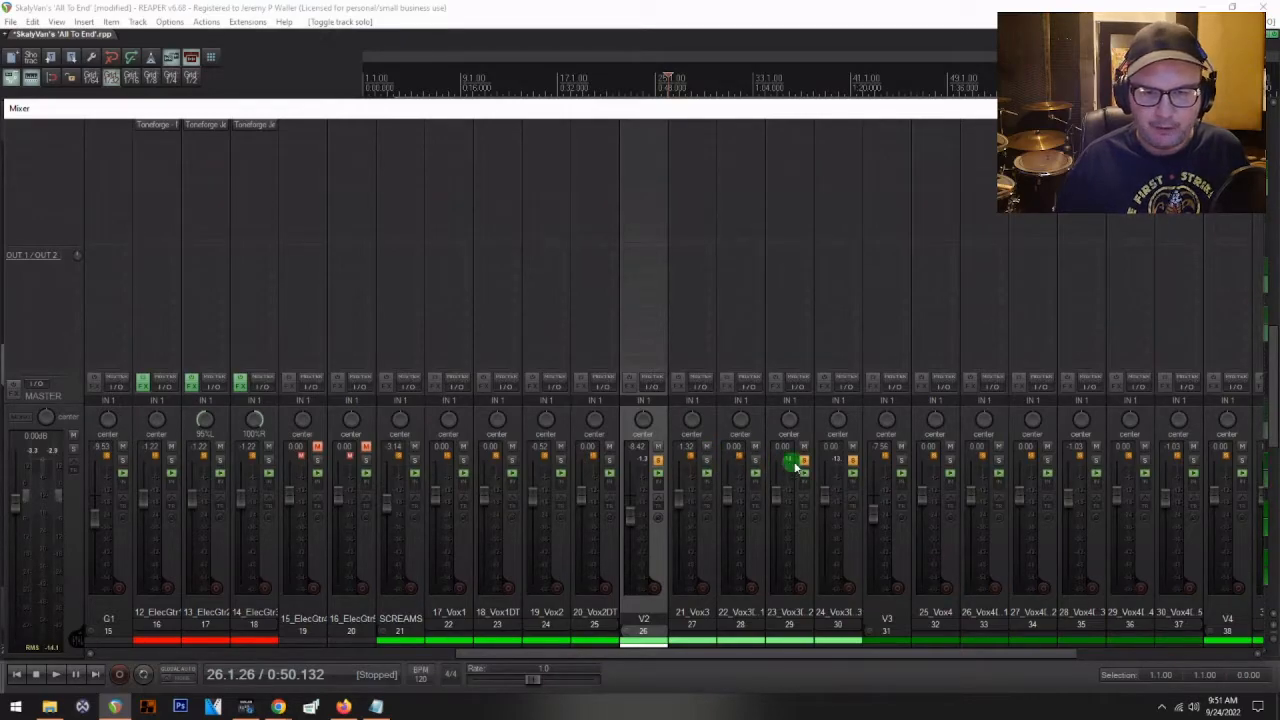
click(854, 464)
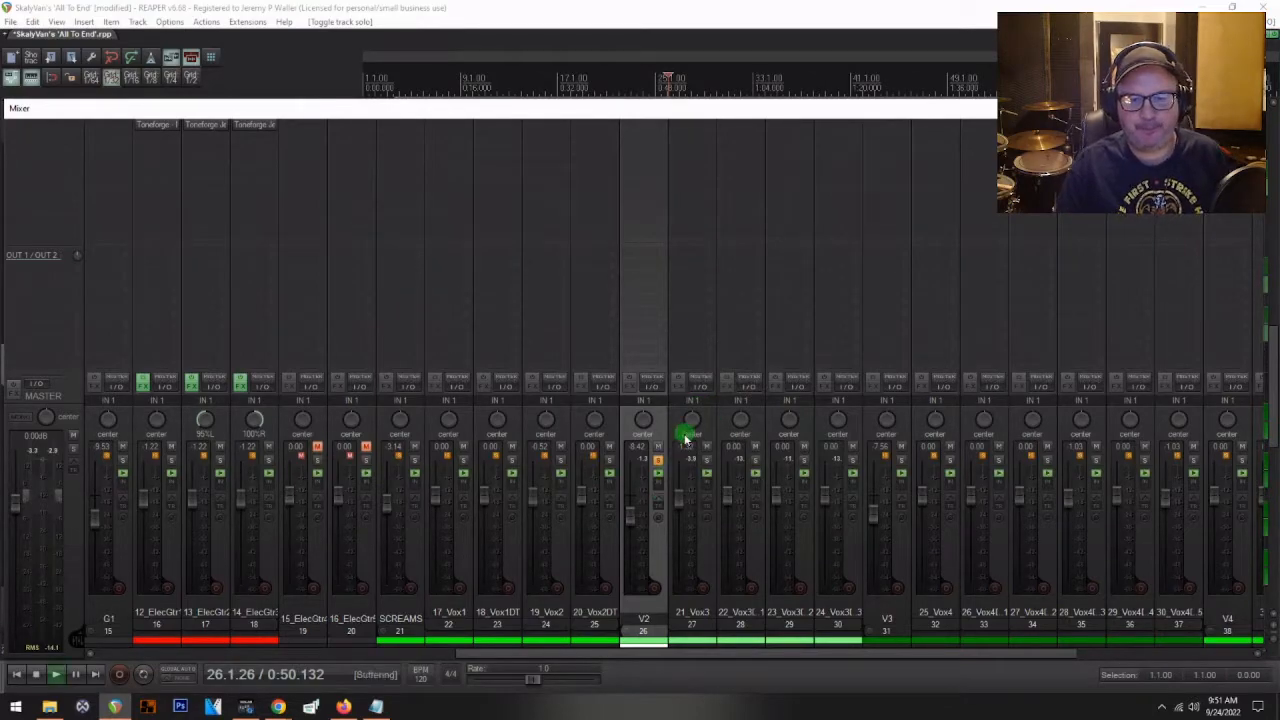
- Pan 21_Vox3 60% left, 22_Vox3DT1 60% right, 23_Vox3DT2 31% left and 24_Vox3DT3 31% right while auditioning them
key(space)
scroll(690, 428, down, 6)
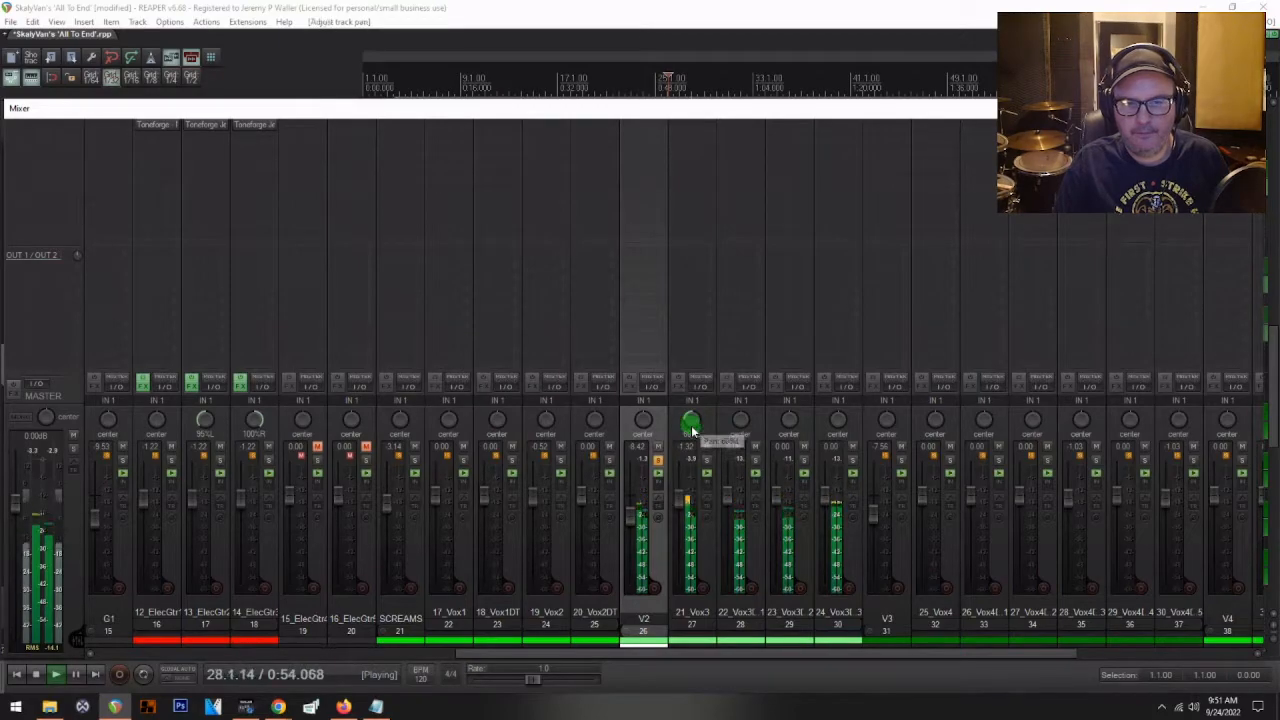
scroll(737, 428, up, 5)
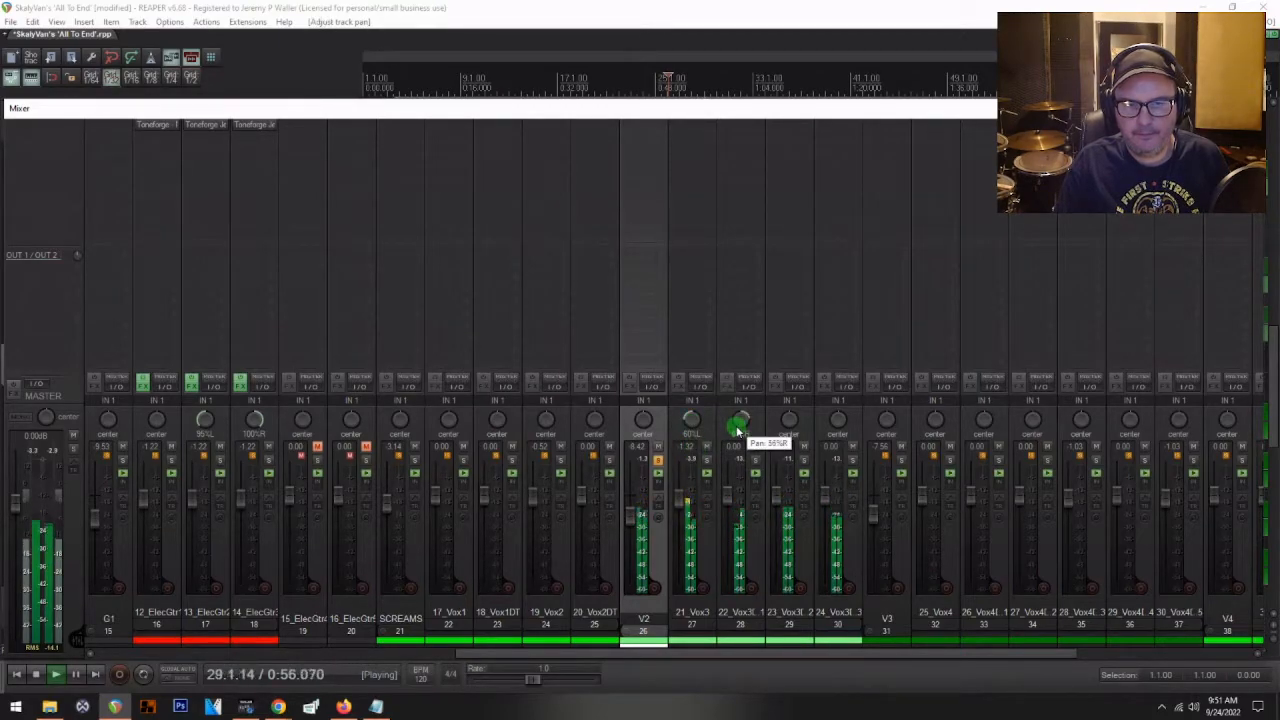
scroll(791, 428, down, 6)
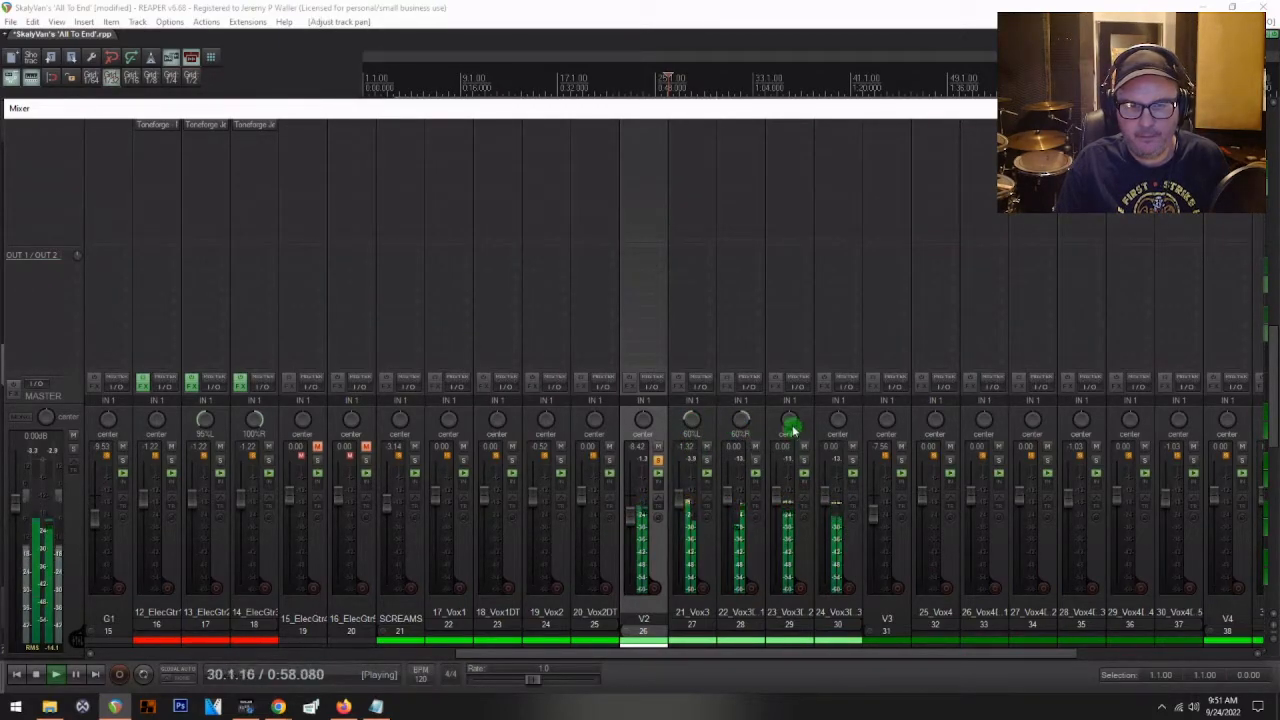
key(space)
scroll(791, 427, down, 1)
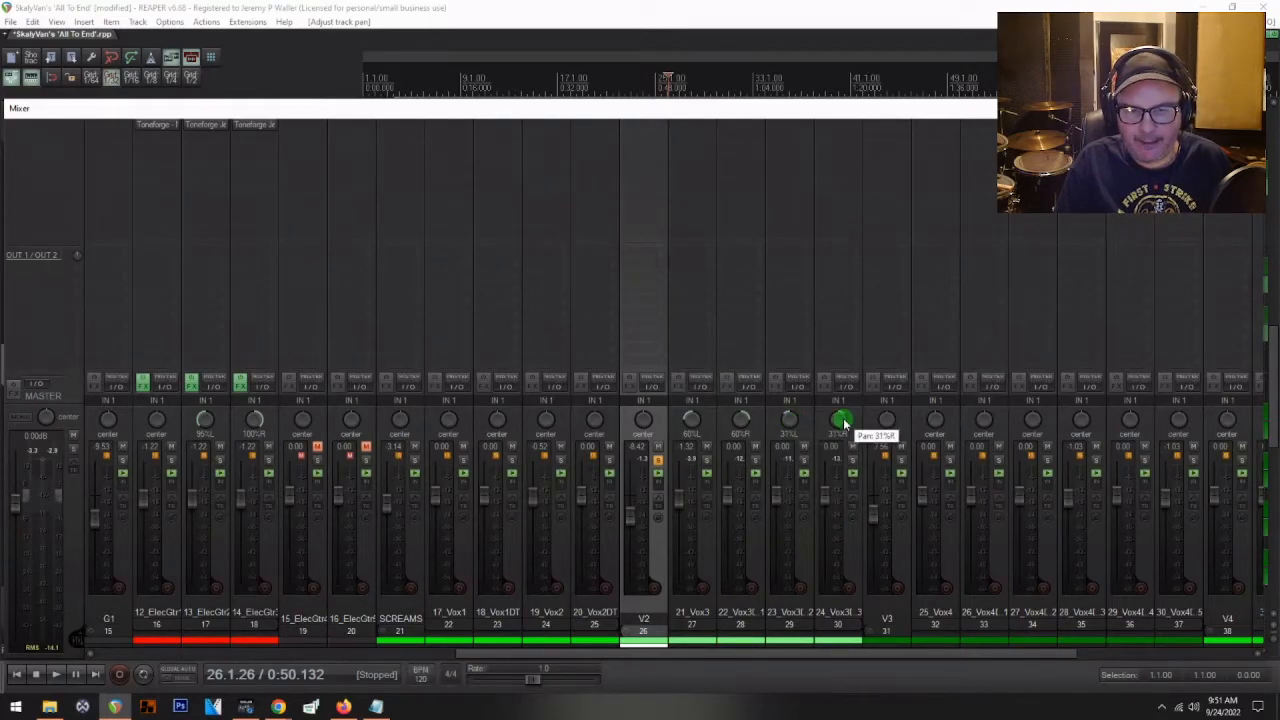
- Play from bar 26, unsolo the V2 folder to hear the full mix, and pan the 13_ElecGtr track 100% left
key(space)
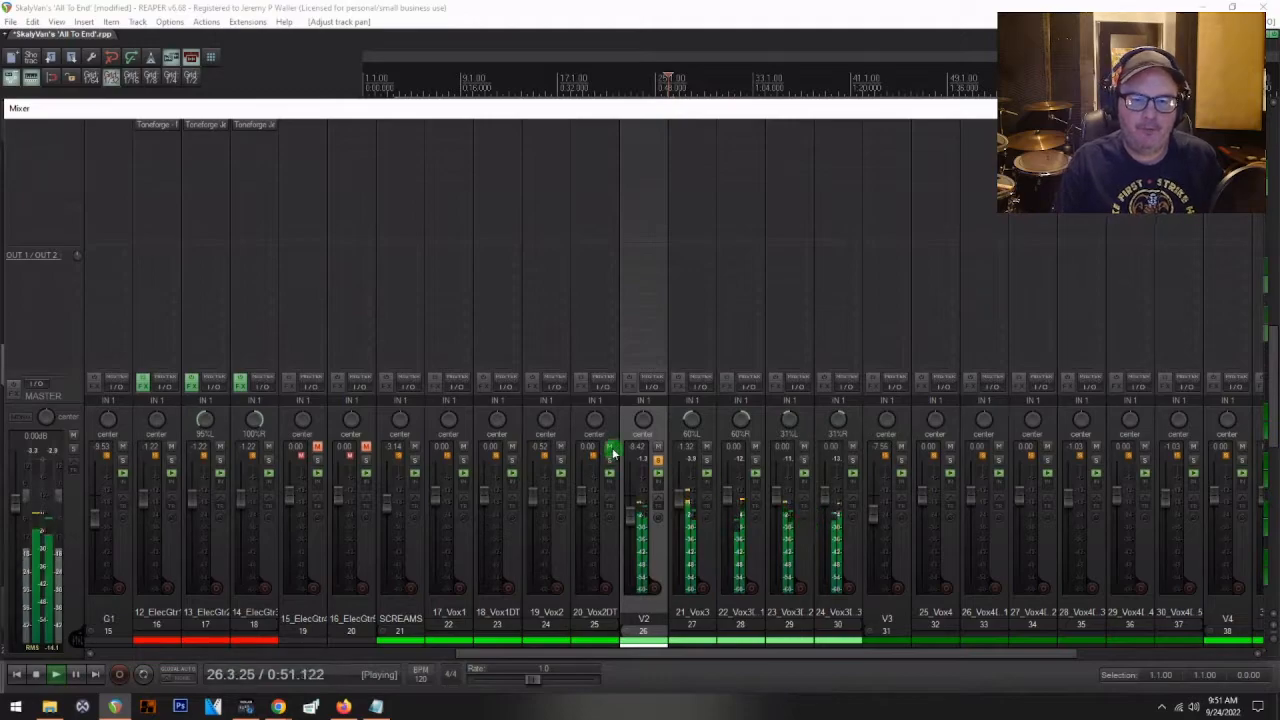
click(659, 463)
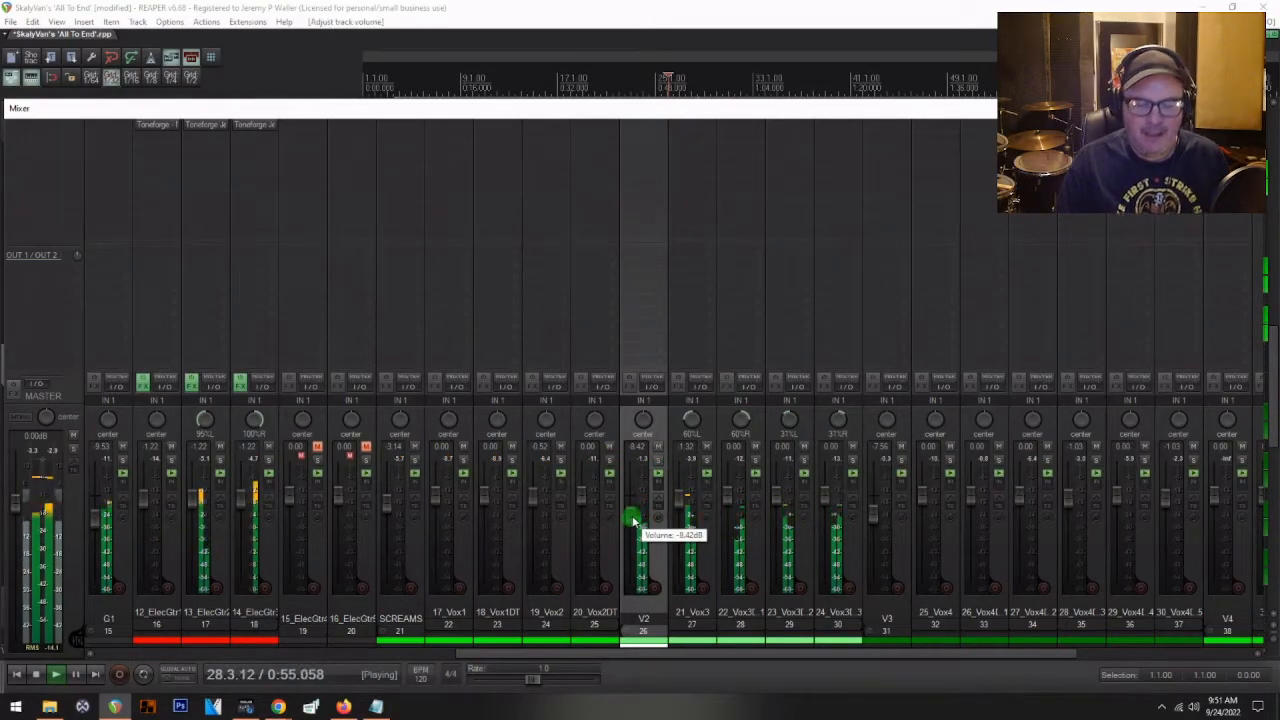
key(space)
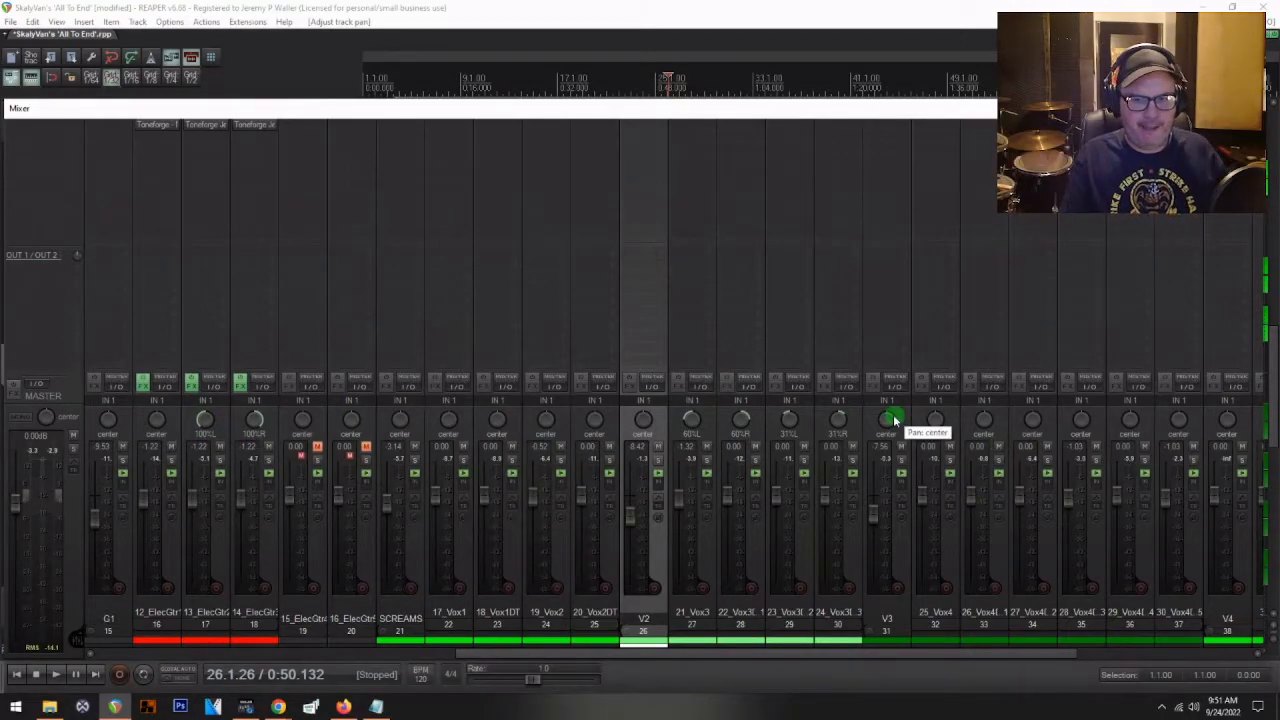
- During playback of the full mix, lower 21_Vox3 to -3.97 dB and raise the V2 folder to -5.89 dB
key(space)
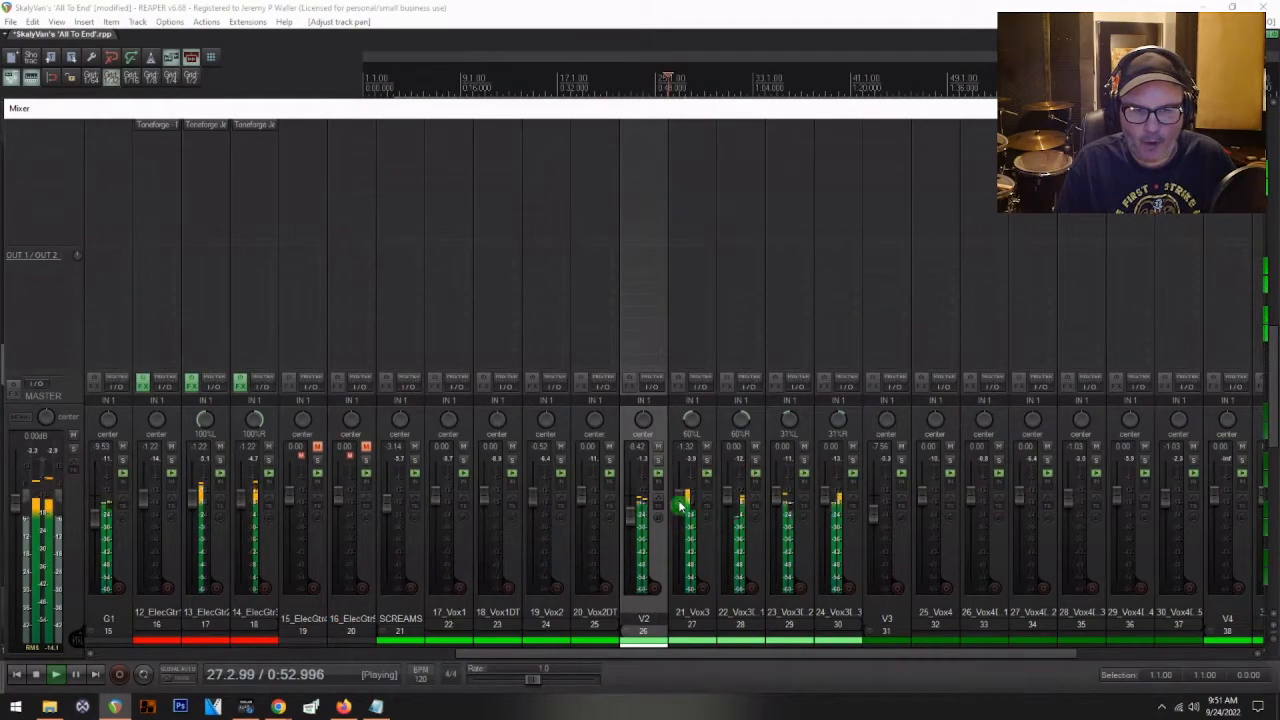
drag(678, 509, 634, 518)
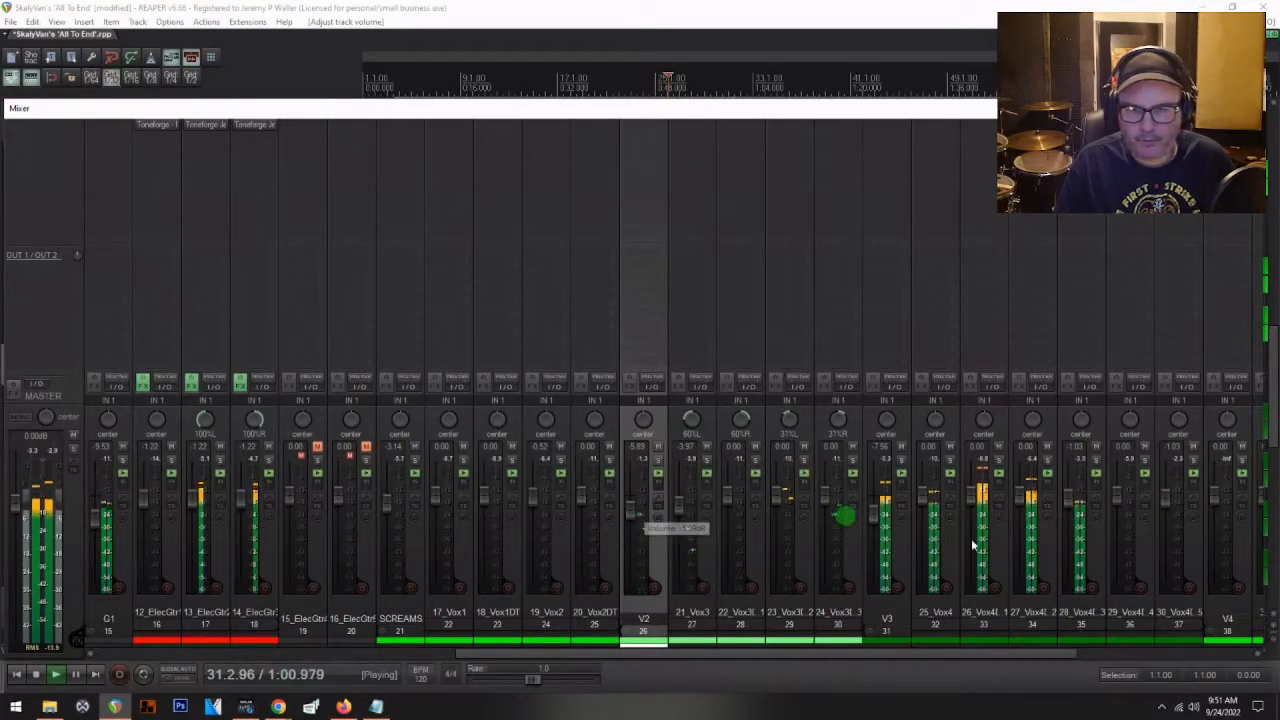
key(space)
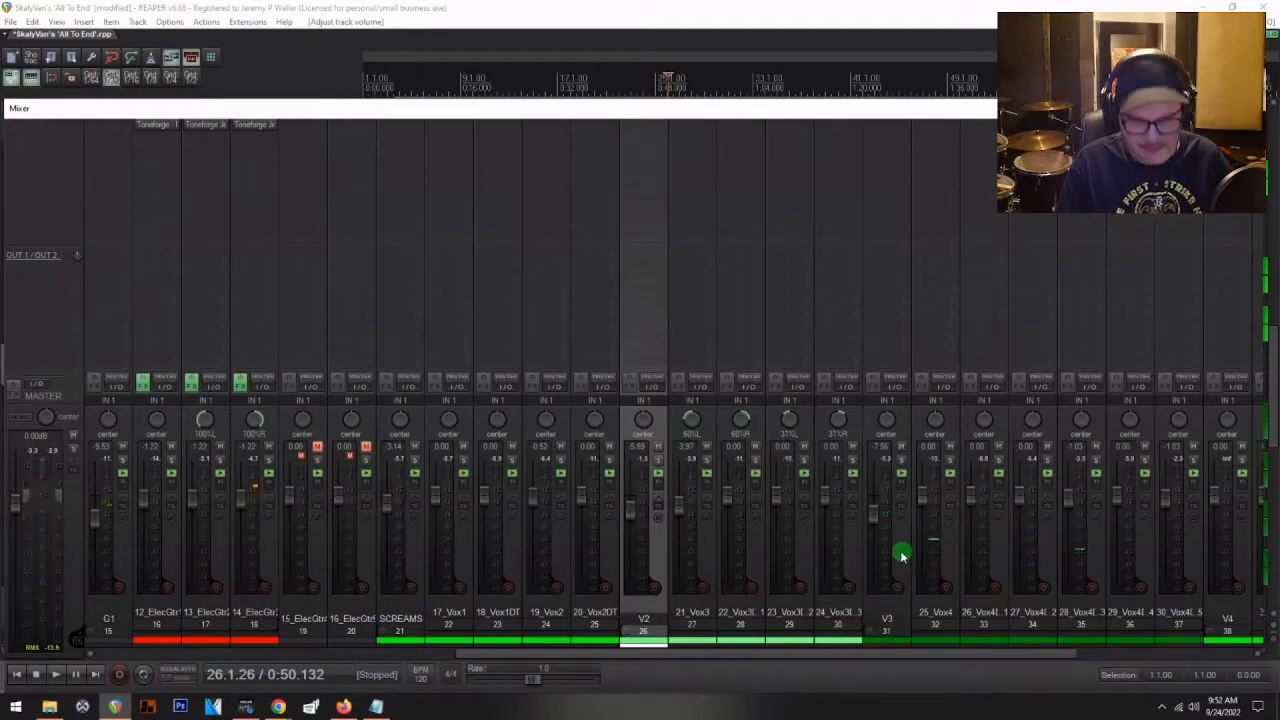
- Hide the mixer, place the edit cursor at the start of the first V3 phrase near bar 31, and solo the V3 folder
key(ctrl+m)
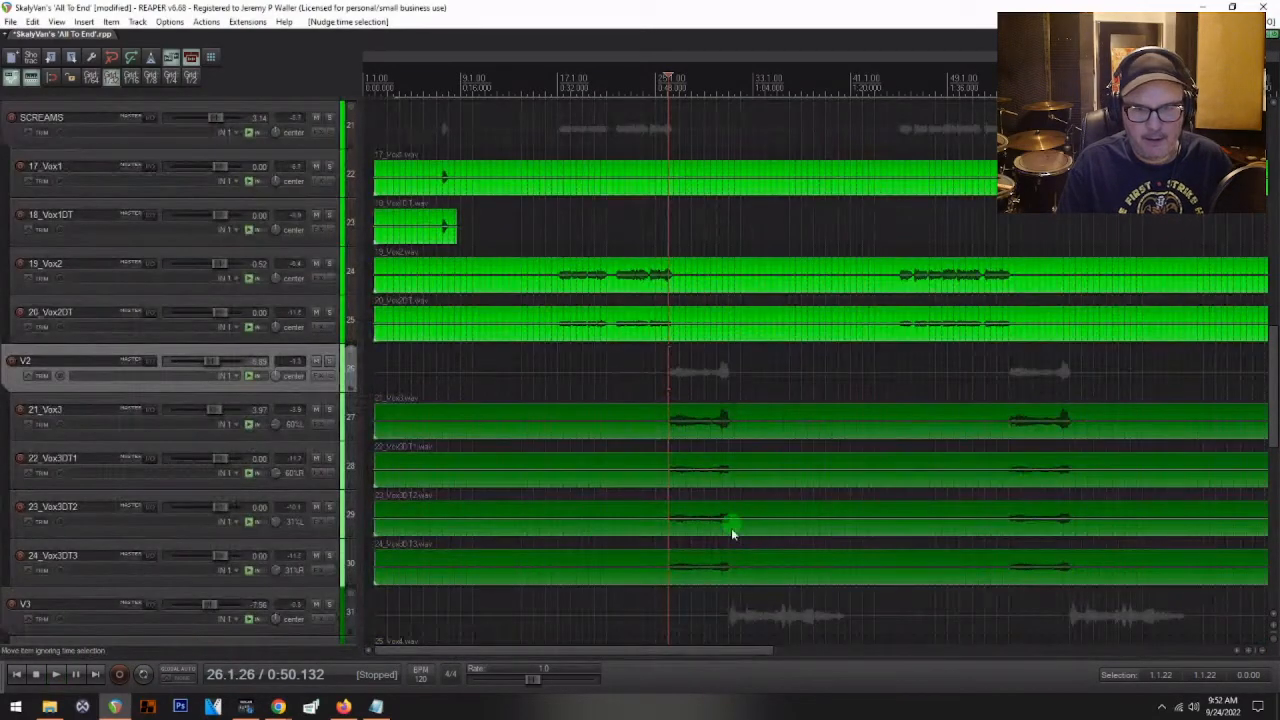
scroll(202, 418, down, 3)
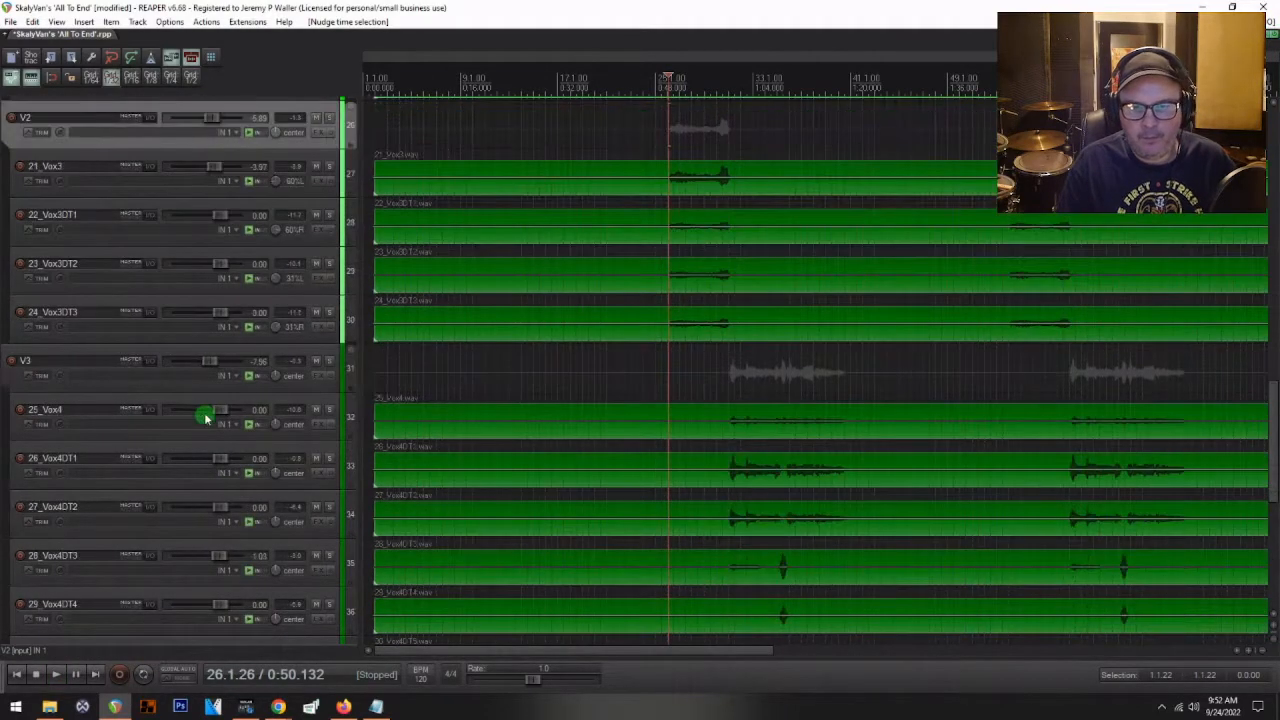
click(731, 464)
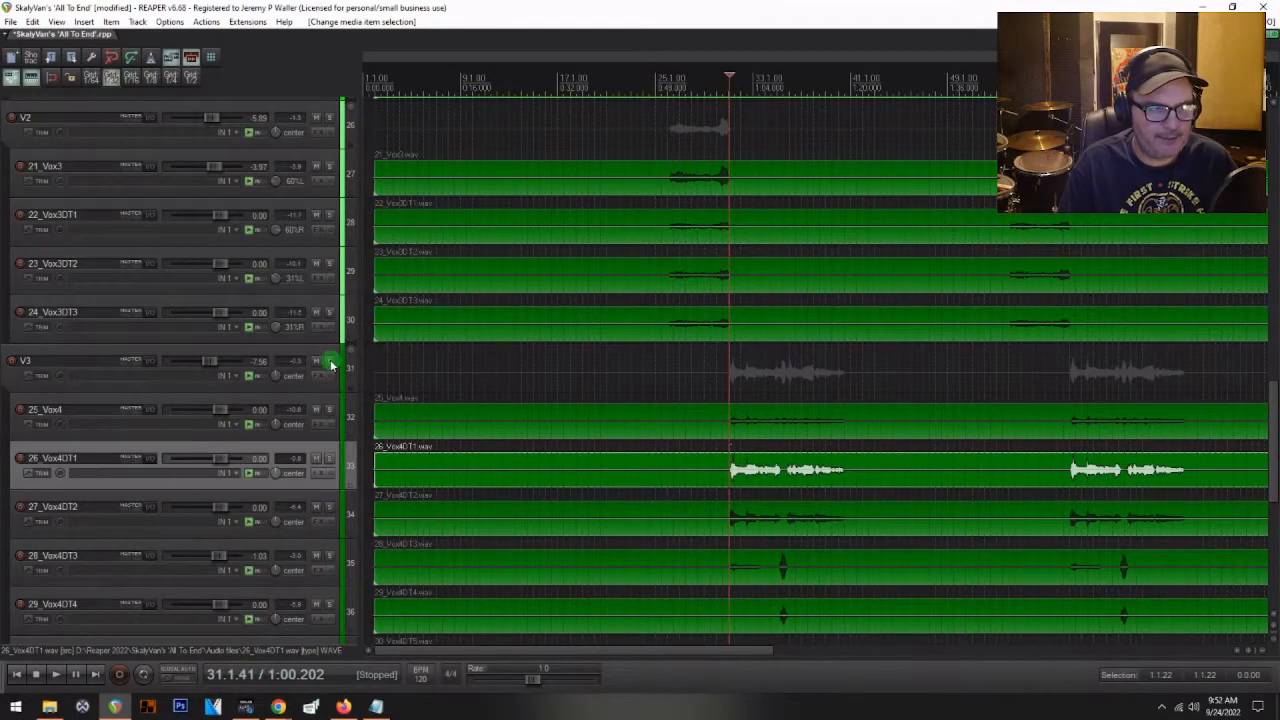
click(331, 363)
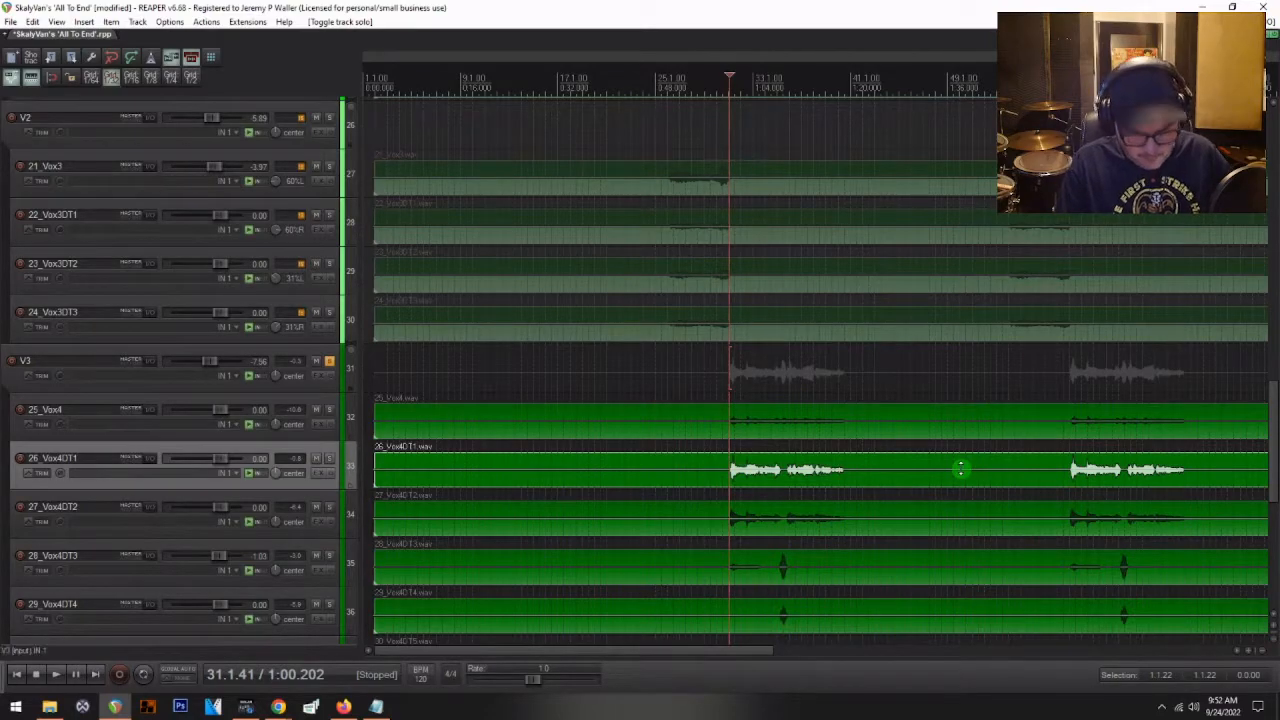
- Show the mixer and lower track 26_Vox4DT1 to -3.92 dB while the V3 vocals play
key(ctrl+m)
scroll(935, 595, right, 3)
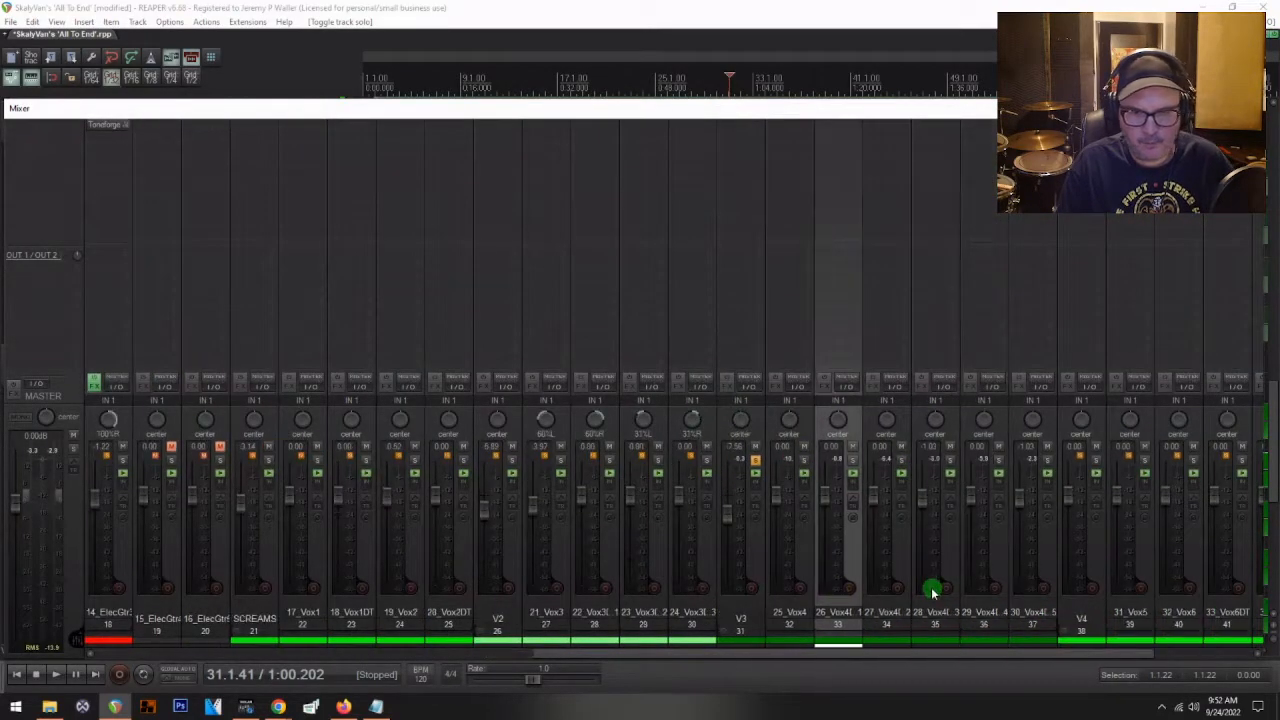
key(space)
drag(825, 508, 829, 513)
key(space)
- Solo 25_Vox4 and 26_Vox4DT1 one at a time and listen to each from the edit cursor
click(806, 466)
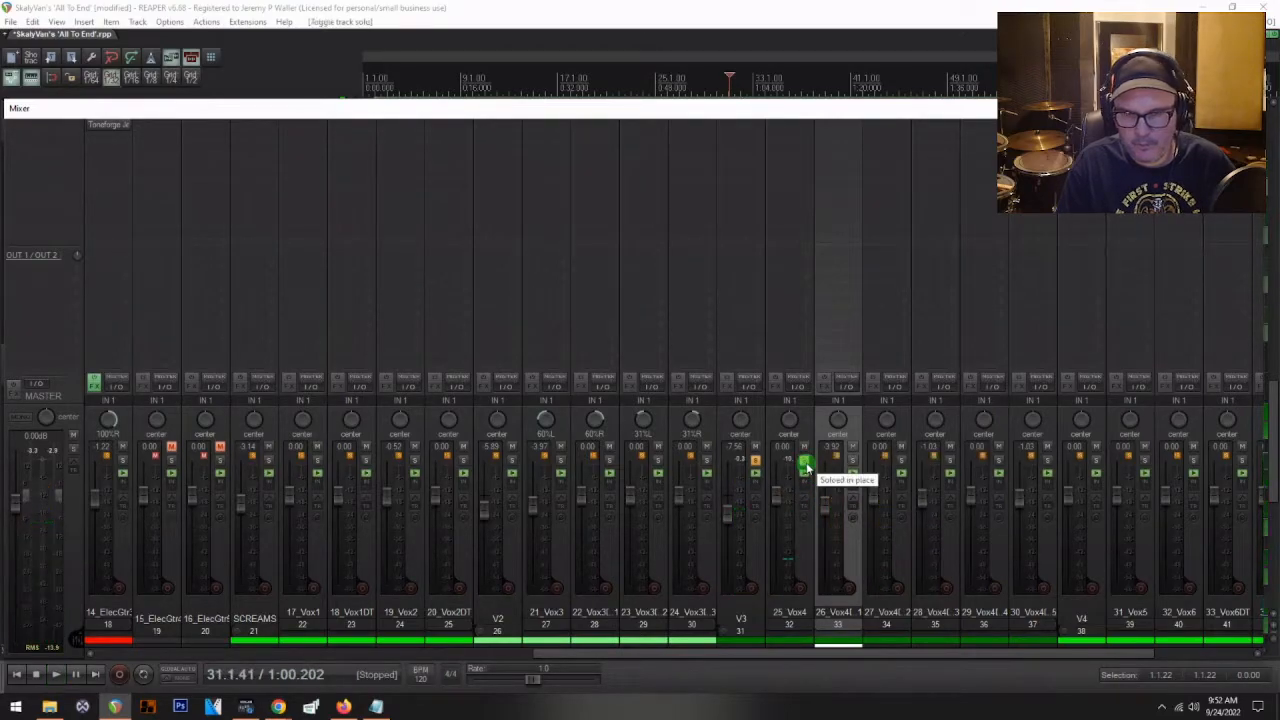
key(space)
click(806, 463)
key(space)
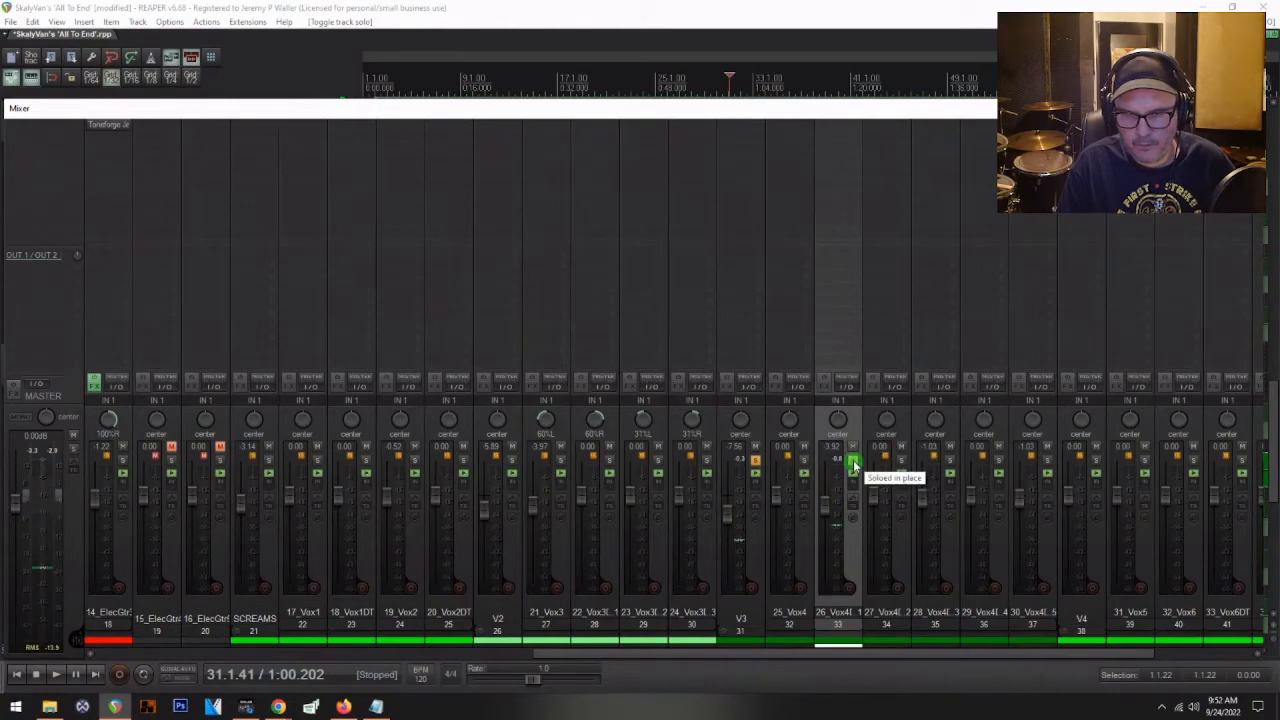
key(space)
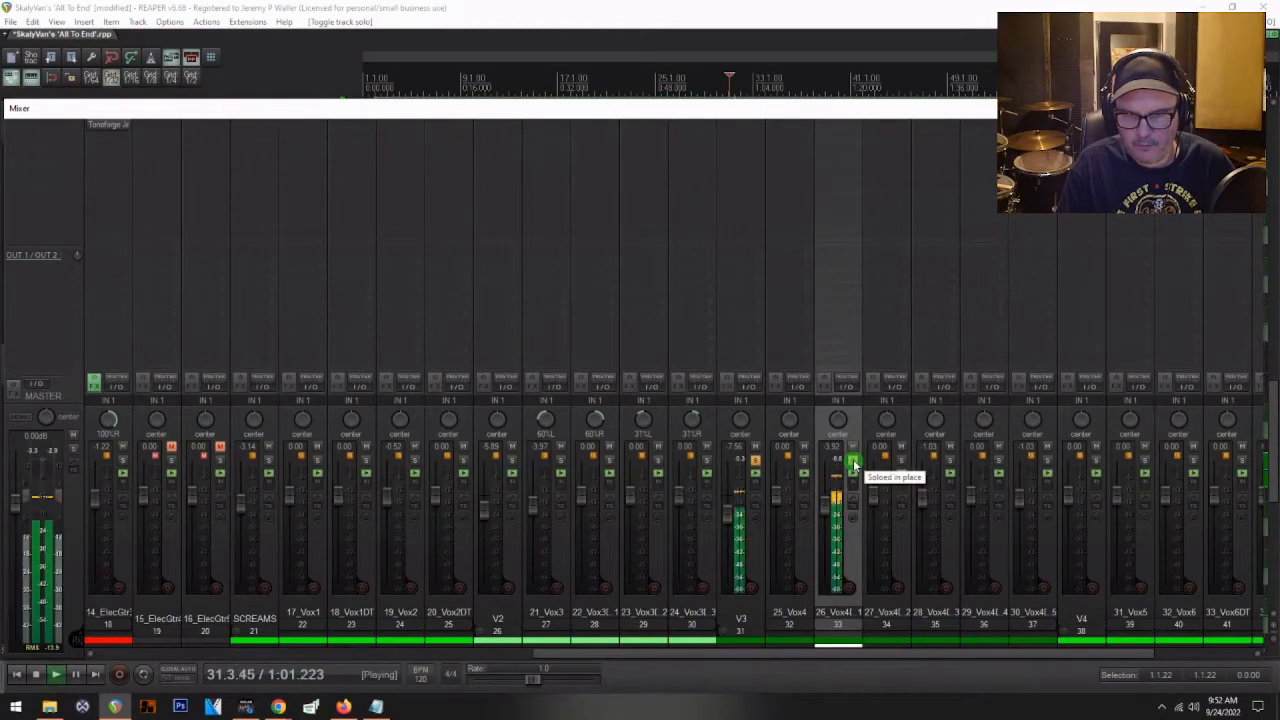
key(space)
click(853, 465)
- Audition 27_Vox4DT2 and 28_Vox4DT3 from the edit cursor in separate and combined solos, and leave both tracks unsoloed
click(900, 463)
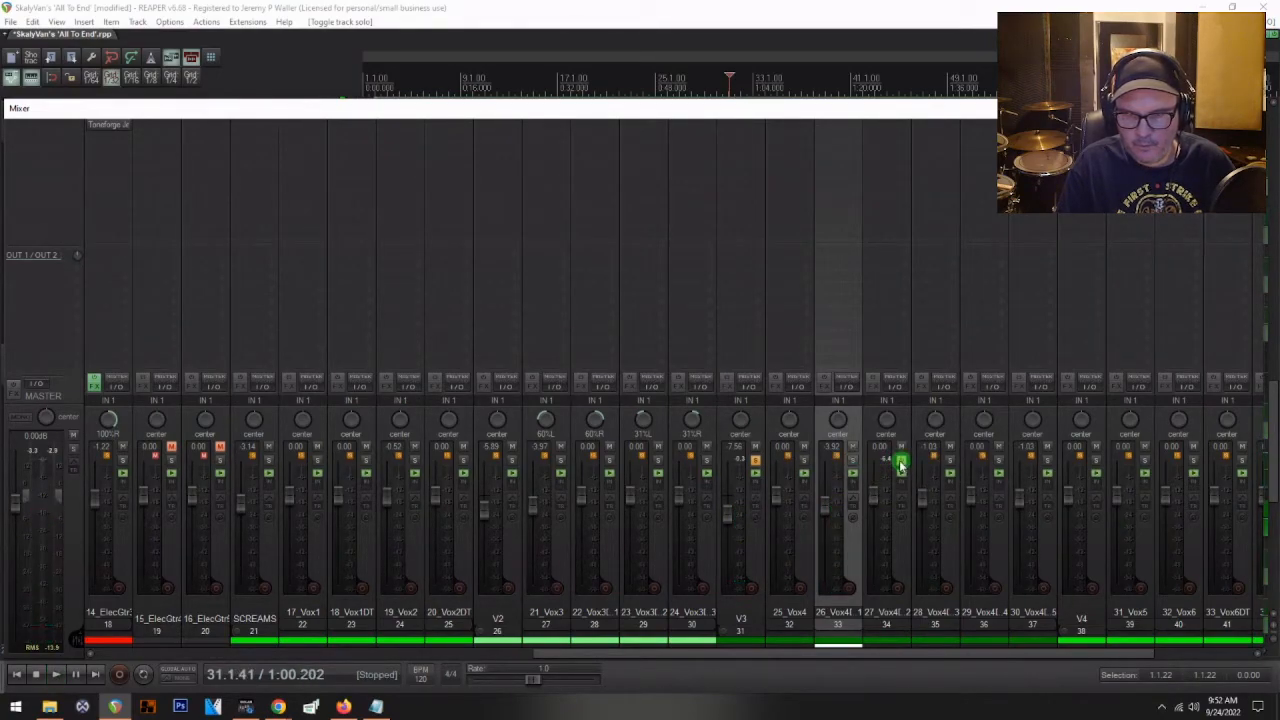
key(space)
key(space)
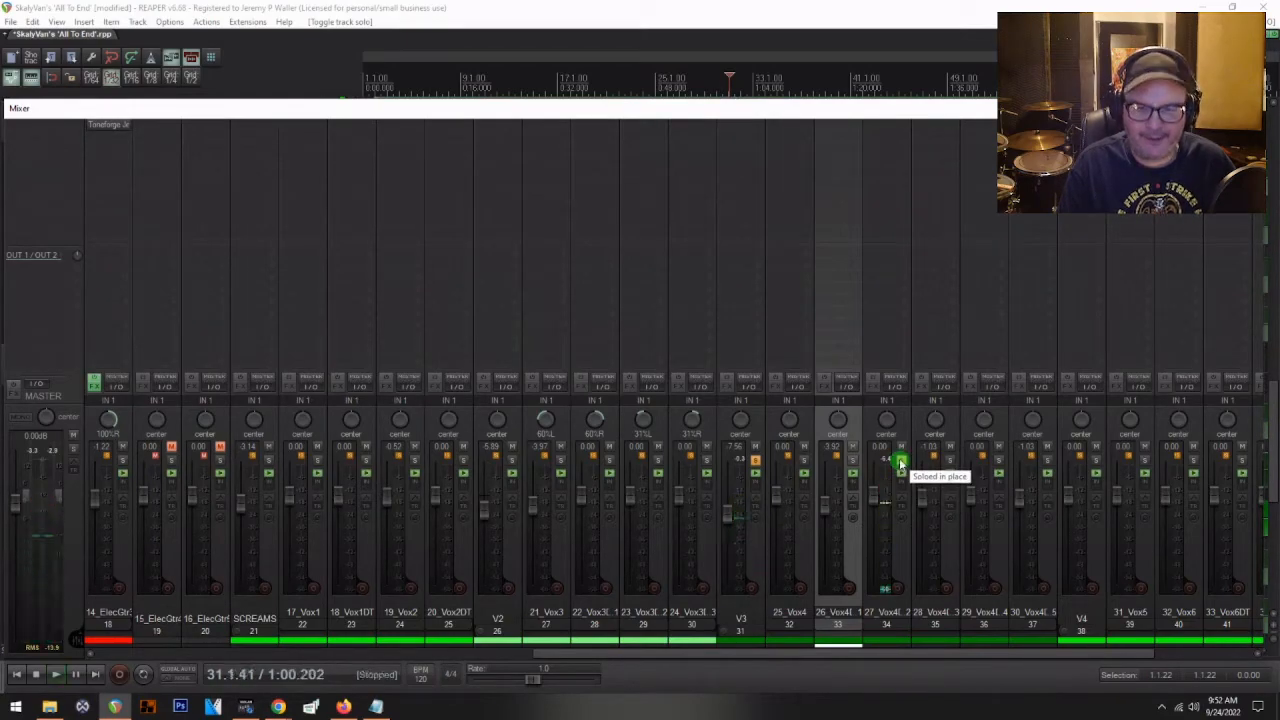
click(948, 460)
key(space)
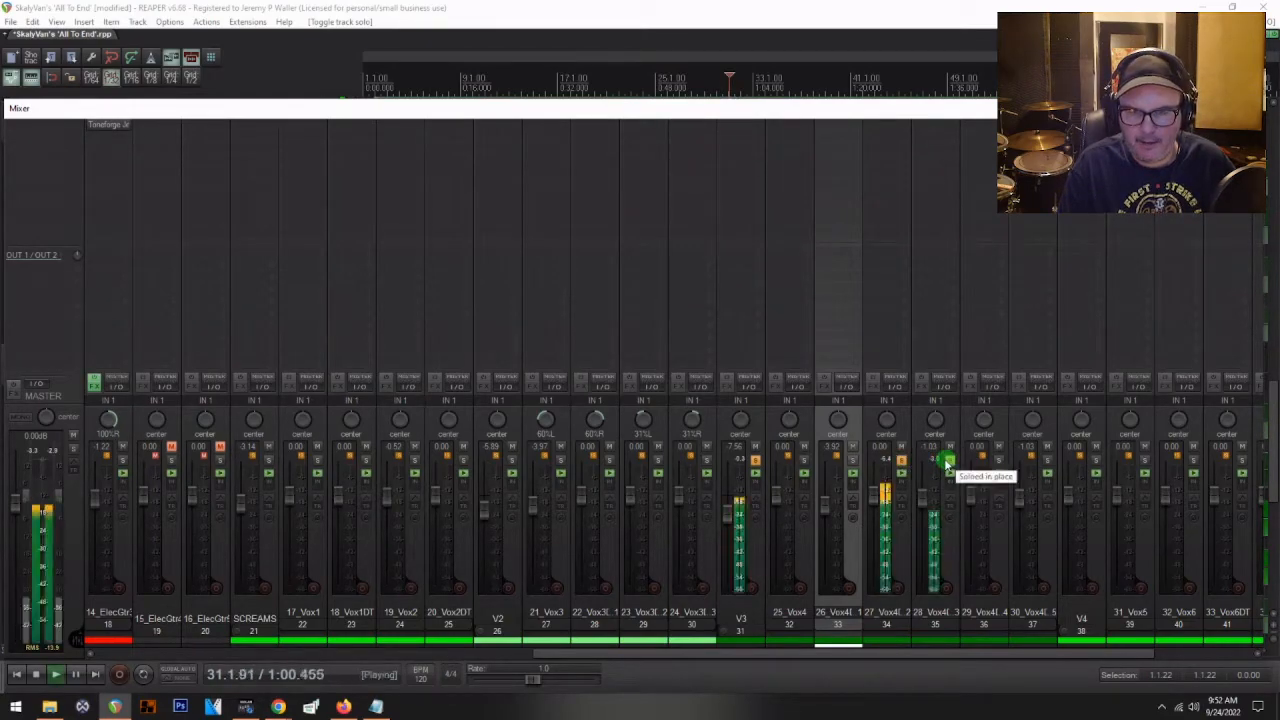
key(space)
click(900, 463)
key(space)
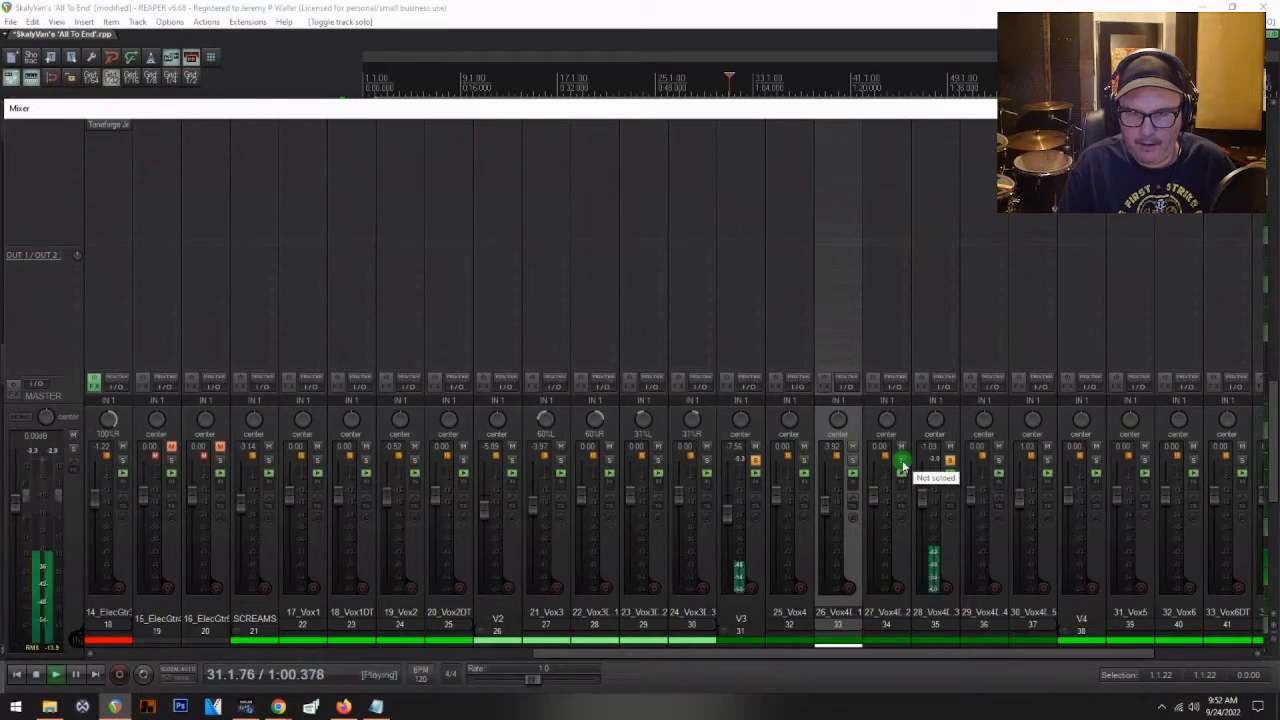
key(space)
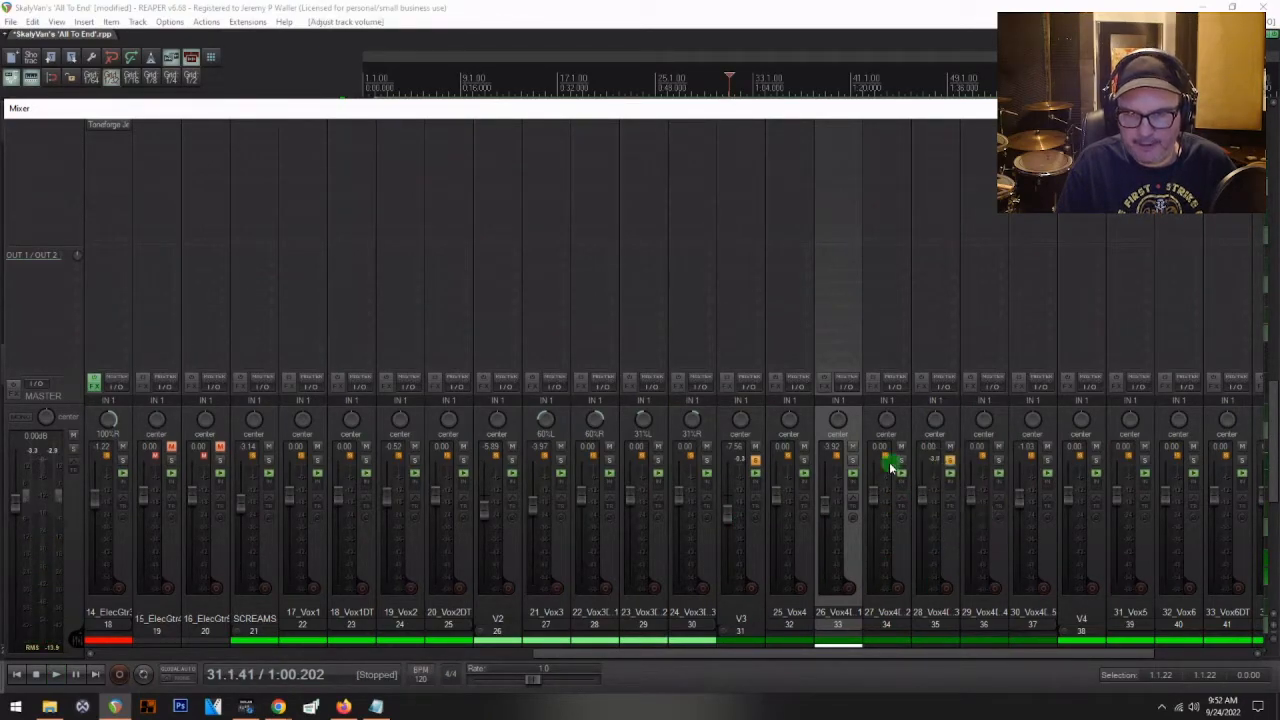
click(948, 463)
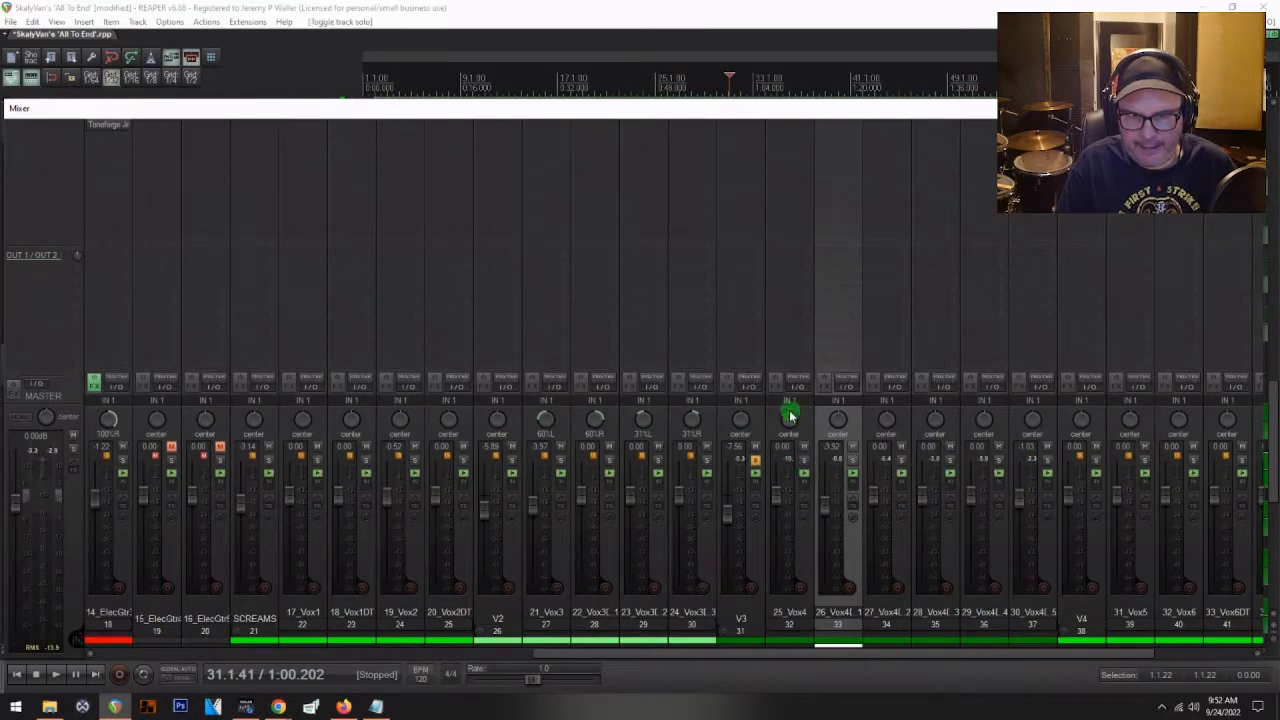
- Pan 25_Vox4 42% left and 26_Vox4DT1 a similar amount right, and unsolo the V3 folder to play the full mix
drag(791, 418, 790, 418)
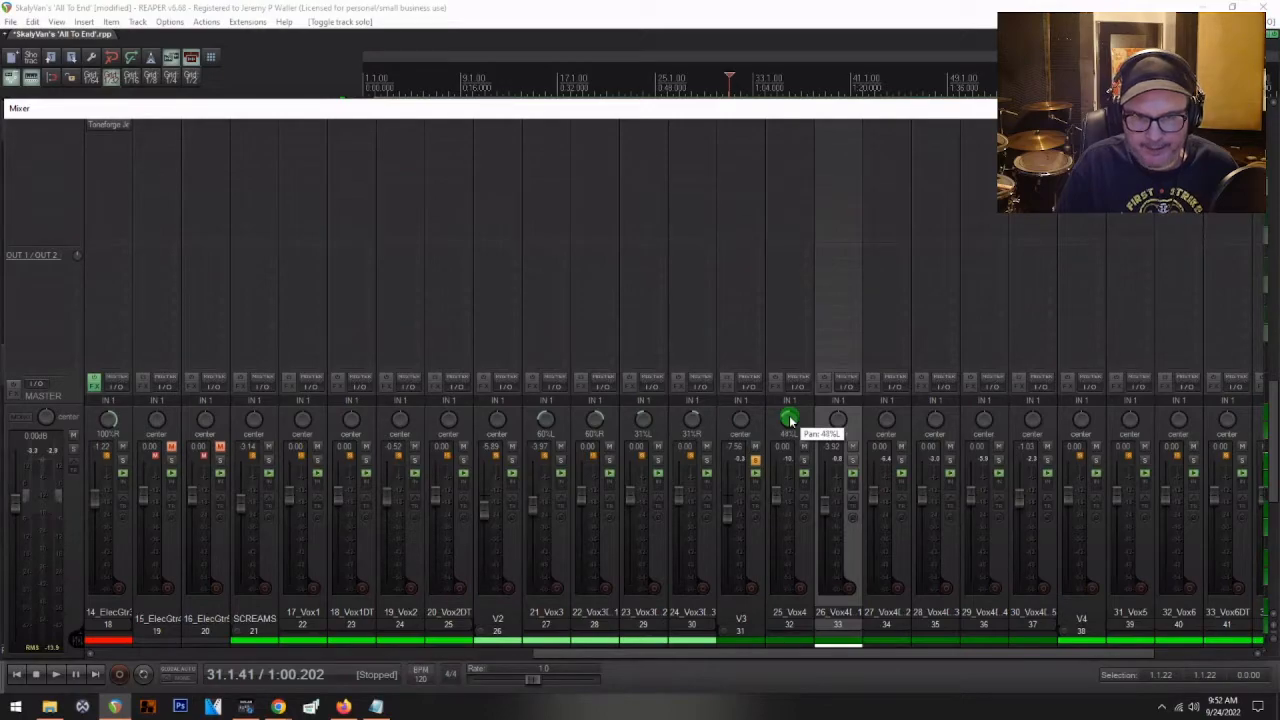
drag(790, 420, 789, 416)
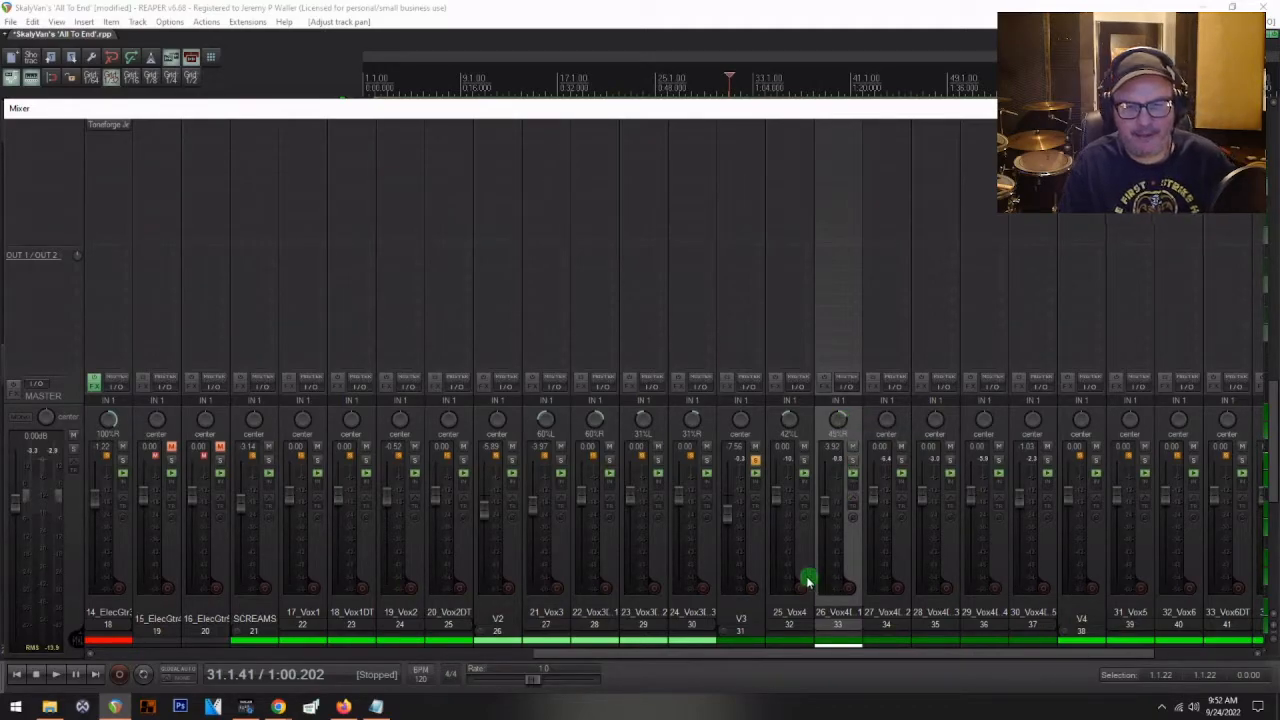
click(752, 462)
key(space)
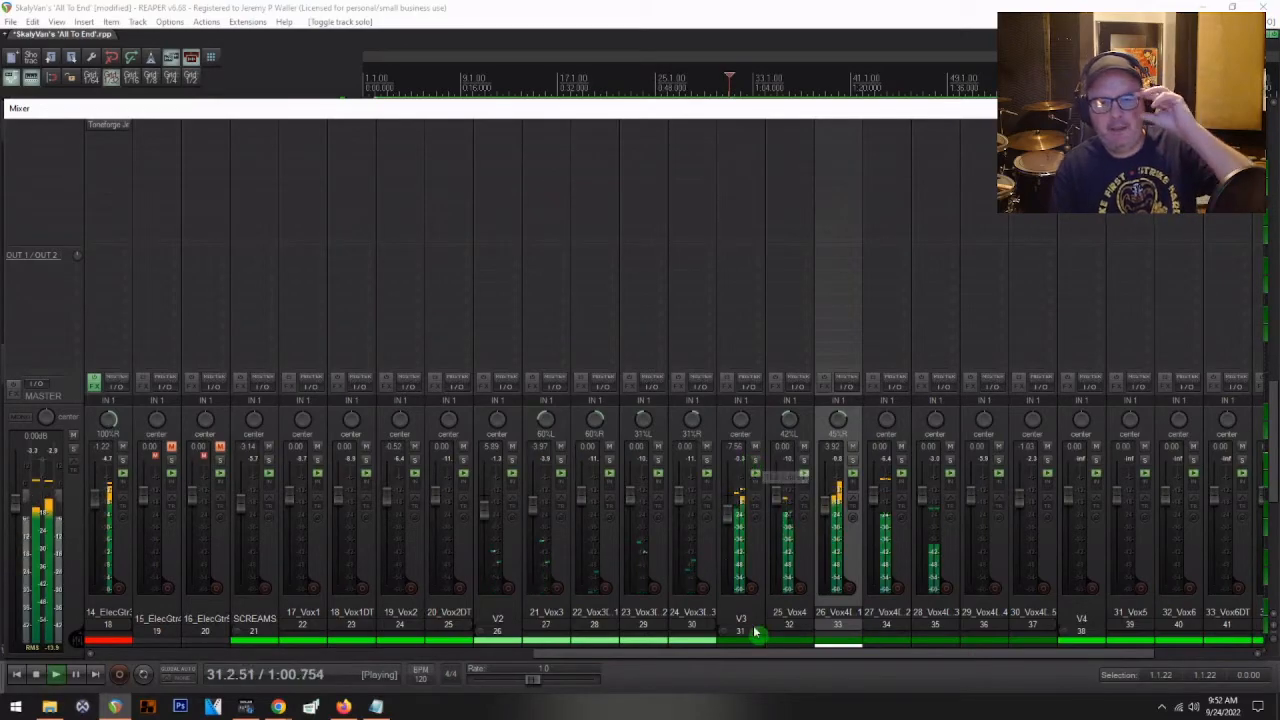
- During playback, lower the V3 folder to -7.88 dB, 26_Vox4DT1 to -6.98 dB, 28_Vox4DT3 to -4.72 dB and 30_Vox4DT5 to -5.84 dB
drag(732, 521, 733, 526)
drag(838, 500, 823, 514)
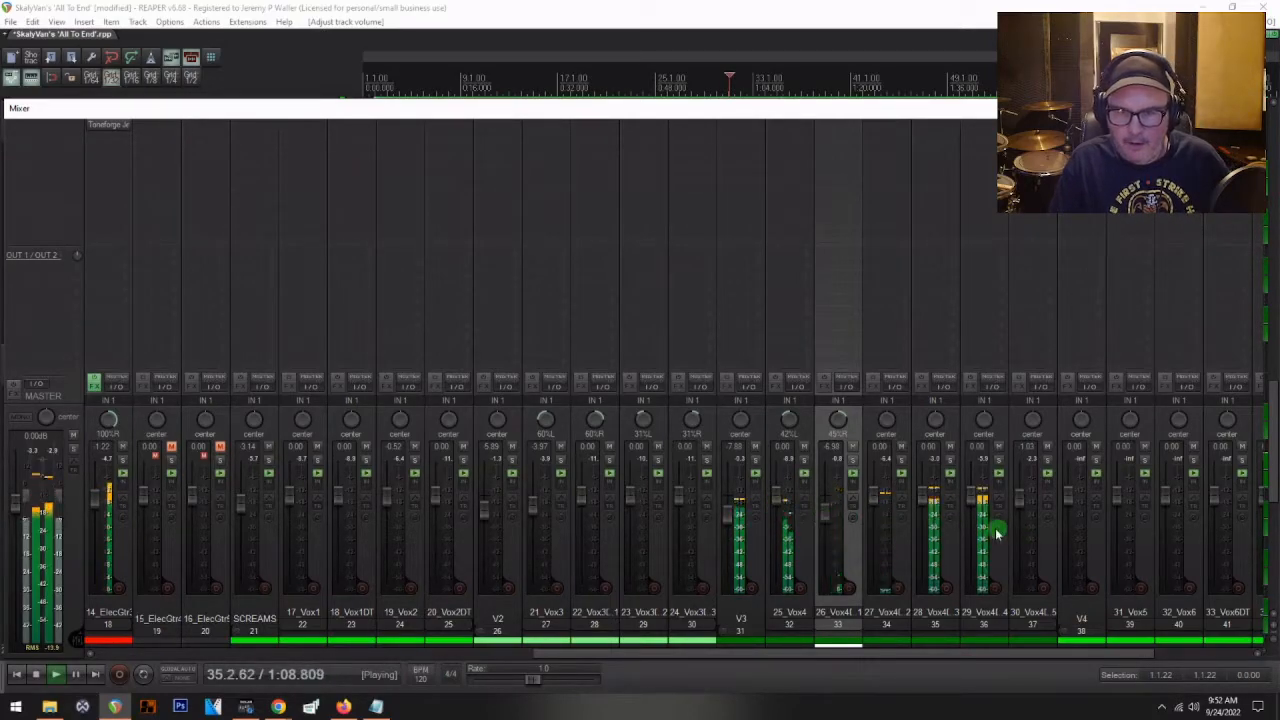
drag(915, 500, 923, 508)
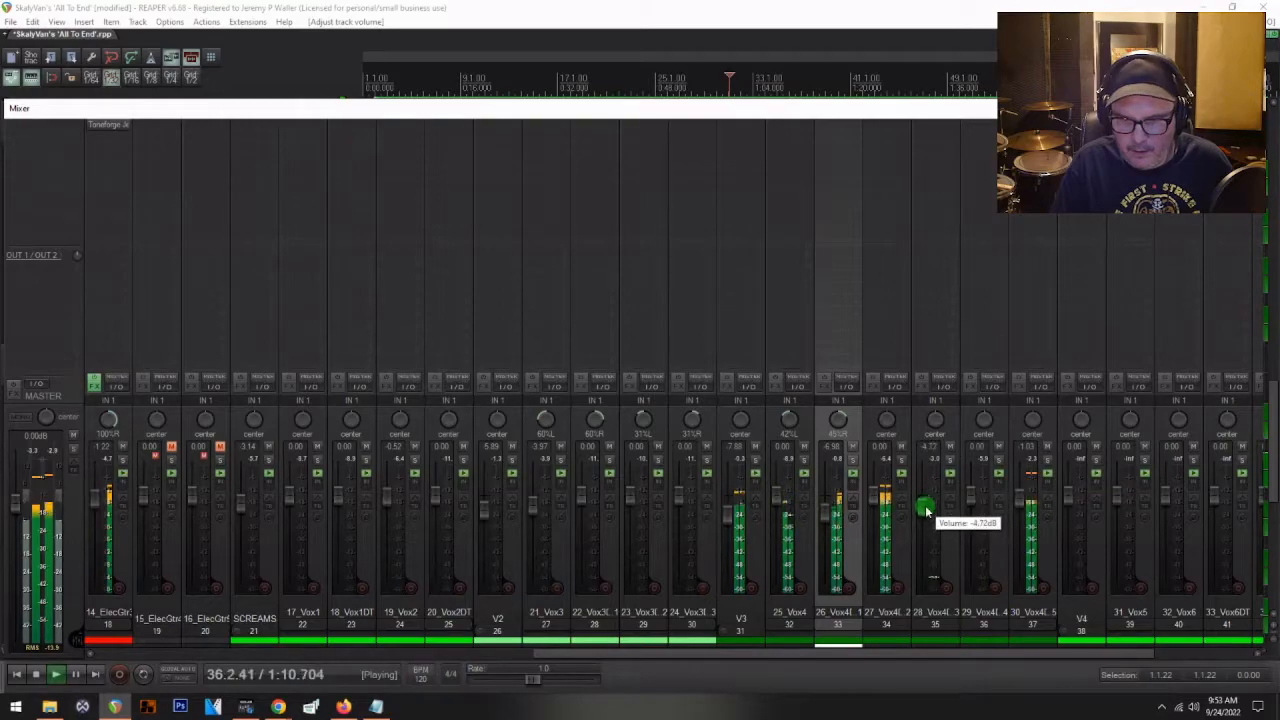
drag(1018, 508, 1020, 520)
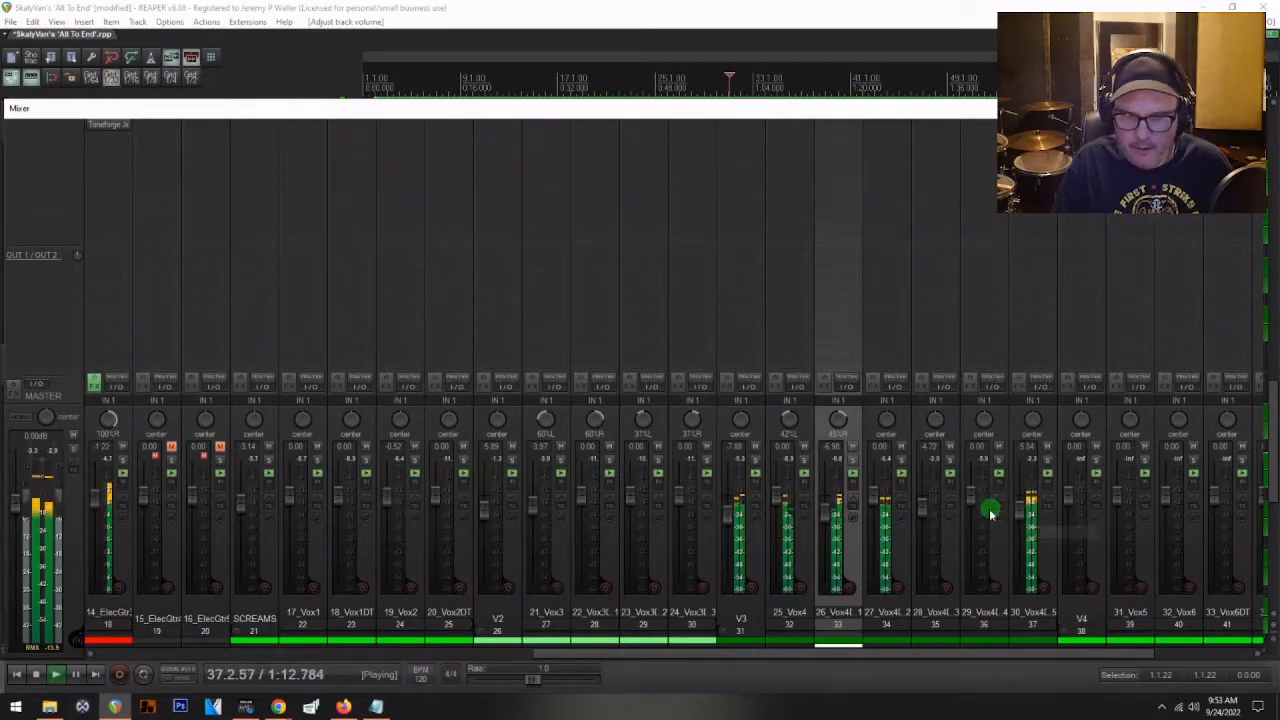
key(space)
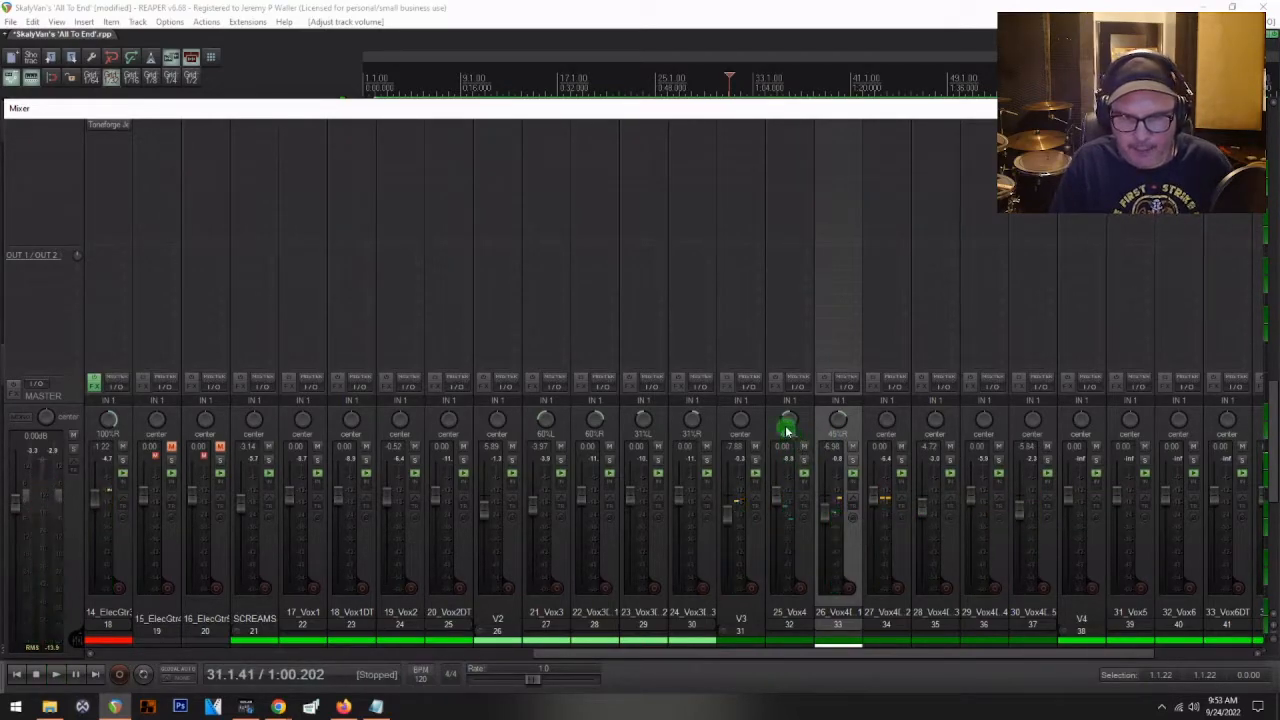
- Widen the V3 vocal spread by panning 25_Vox4 82% left and 26_Vox4DT1 similarly far right
drag(789, 424, 735, 453)
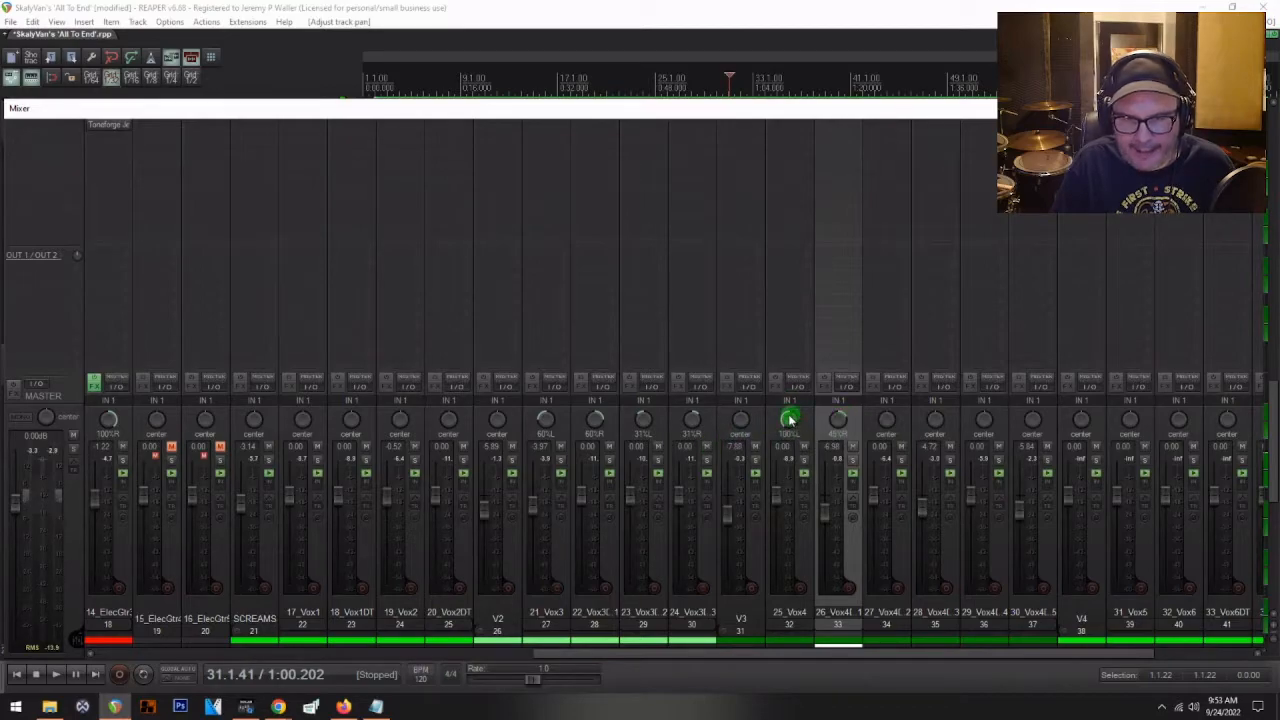
scroll(789, 421, up, 4)
drag(837, 420, 880, 435)
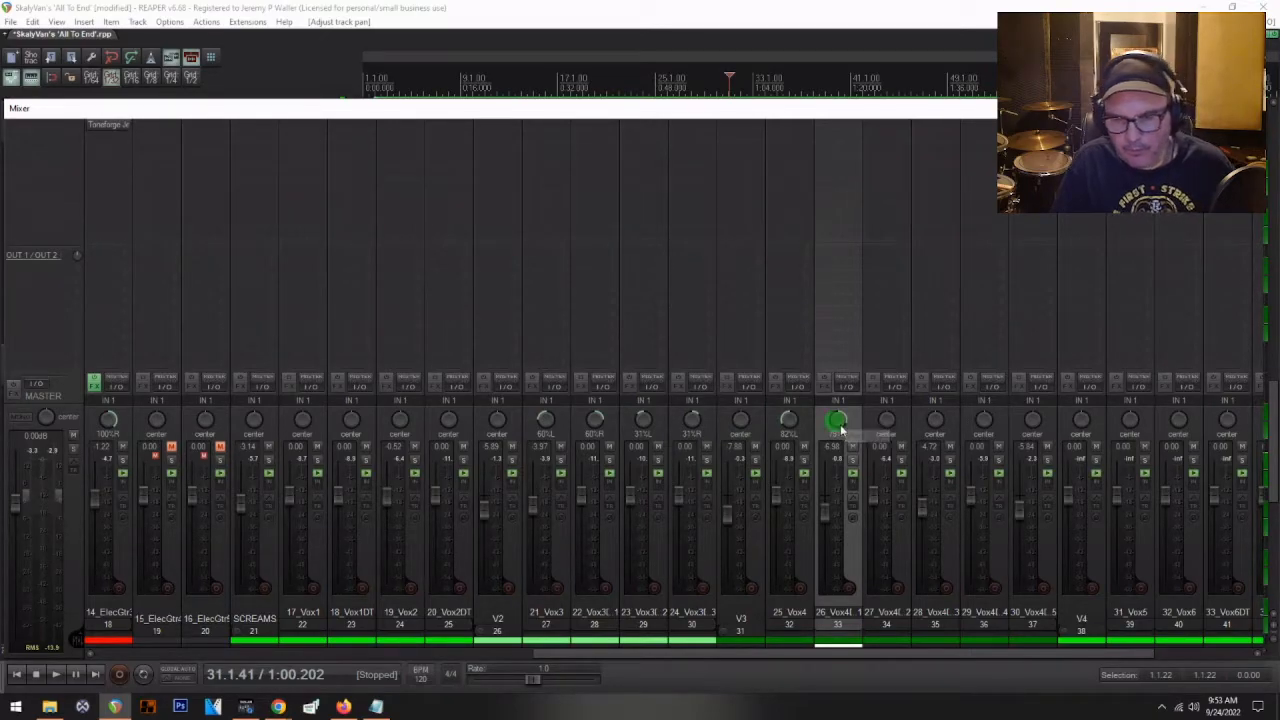
- While the full mix plays, set 26_Vox4DT1 to -7.56 dB and 27_Vox4DT2, 28_Vox4DT3 and 29_Vox4DT4 to -2.32 dB each
key(space)
drag(827, 513, 829, 517)
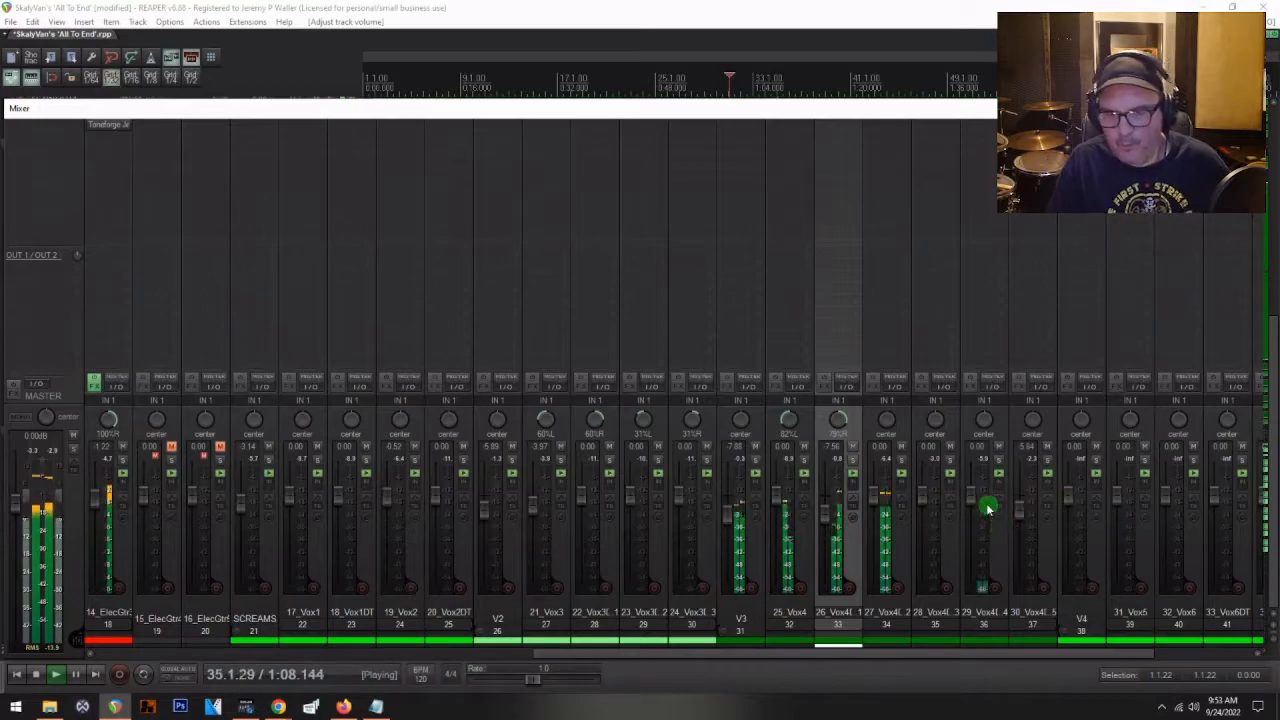
drag(923, 491, 1015, 520)
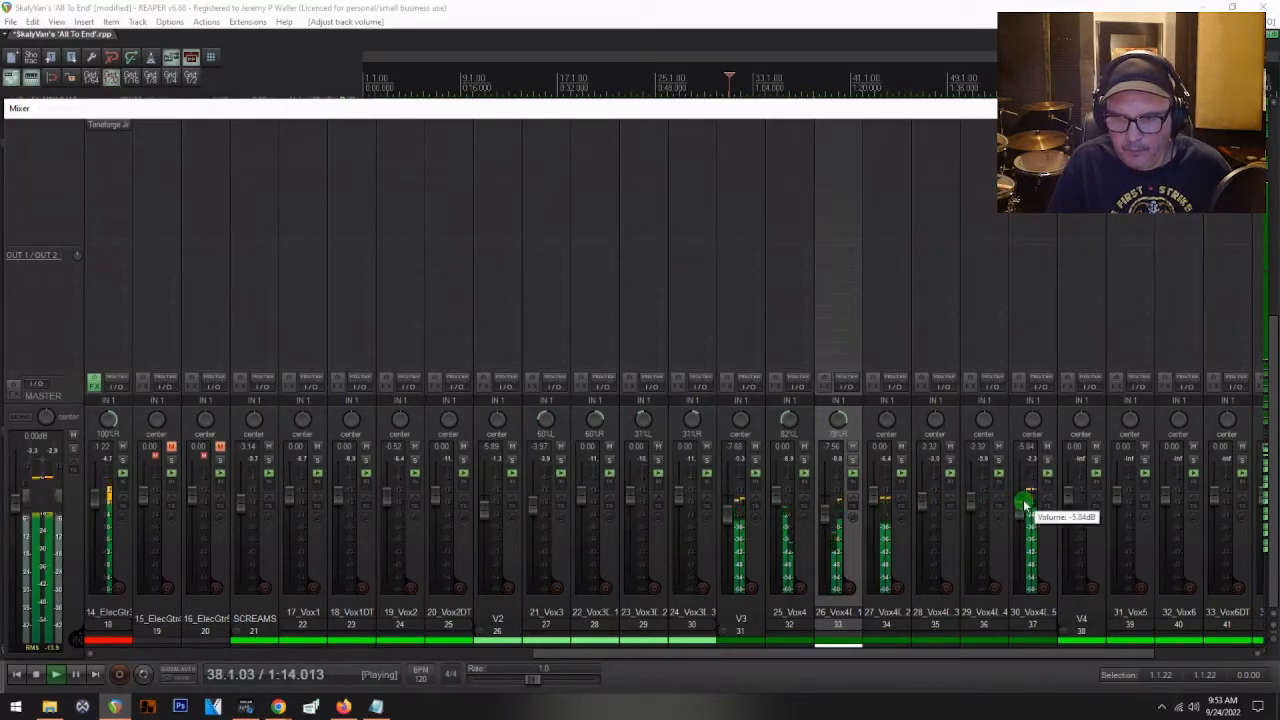
drag(873, 495, 880, 509)
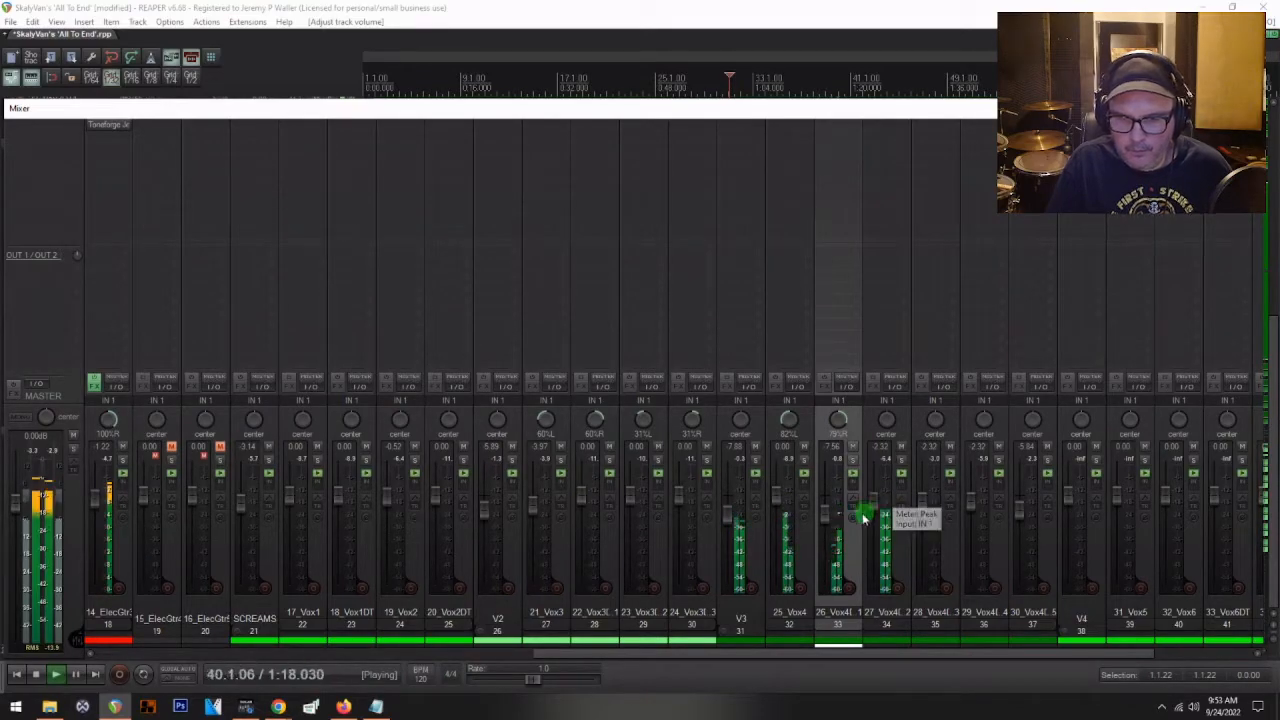
key(space)
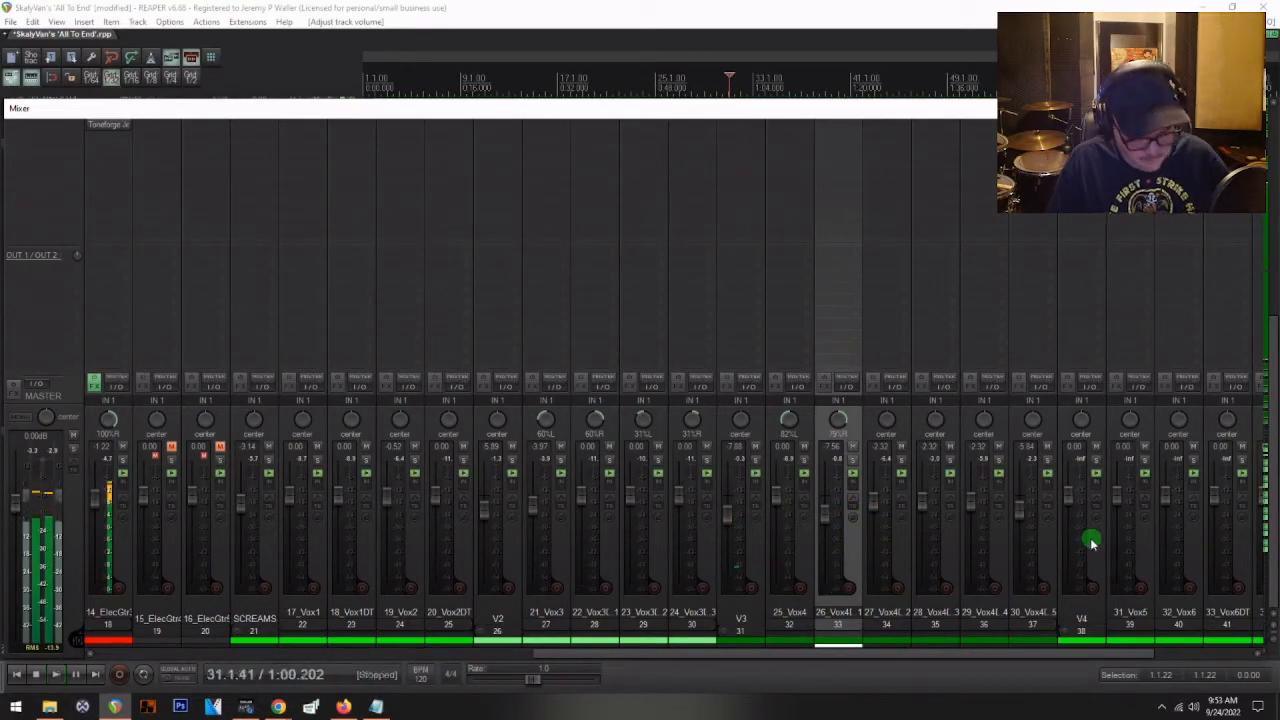
- Hide the mixer and shrink the enlarged 26_Vox4DT1 track to a smaller height in the arrangement
key(ctrl+m)
scroll(843, 514, down, 5)
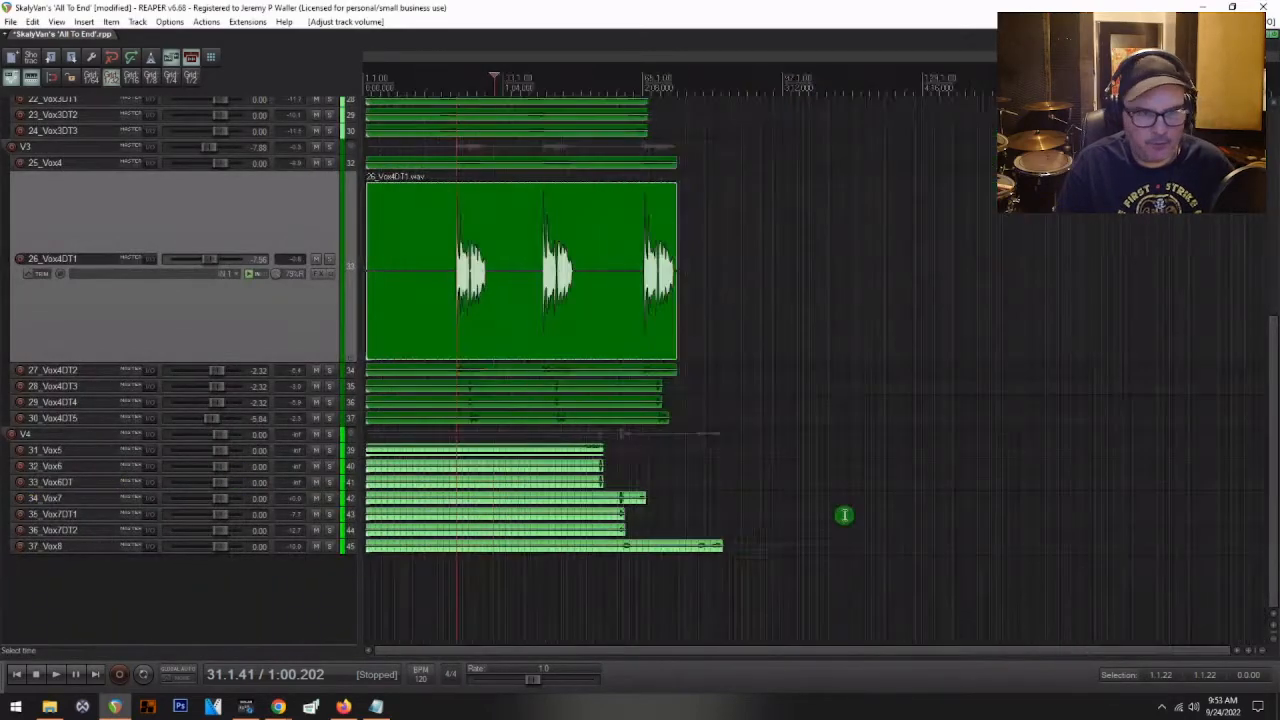
drag(190, 360, 234, 205)
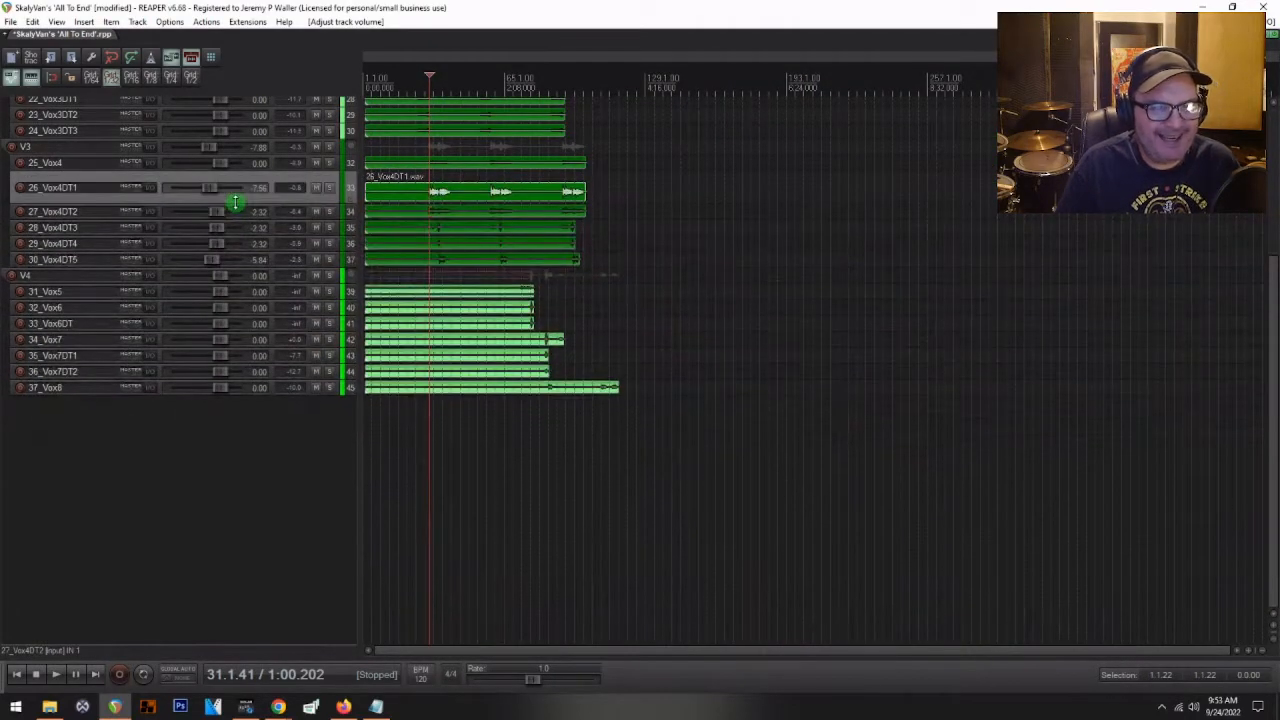
- Place the edit cursor near bar 71, solo the V4 folder and briefly play its vocals
click(519, 308)
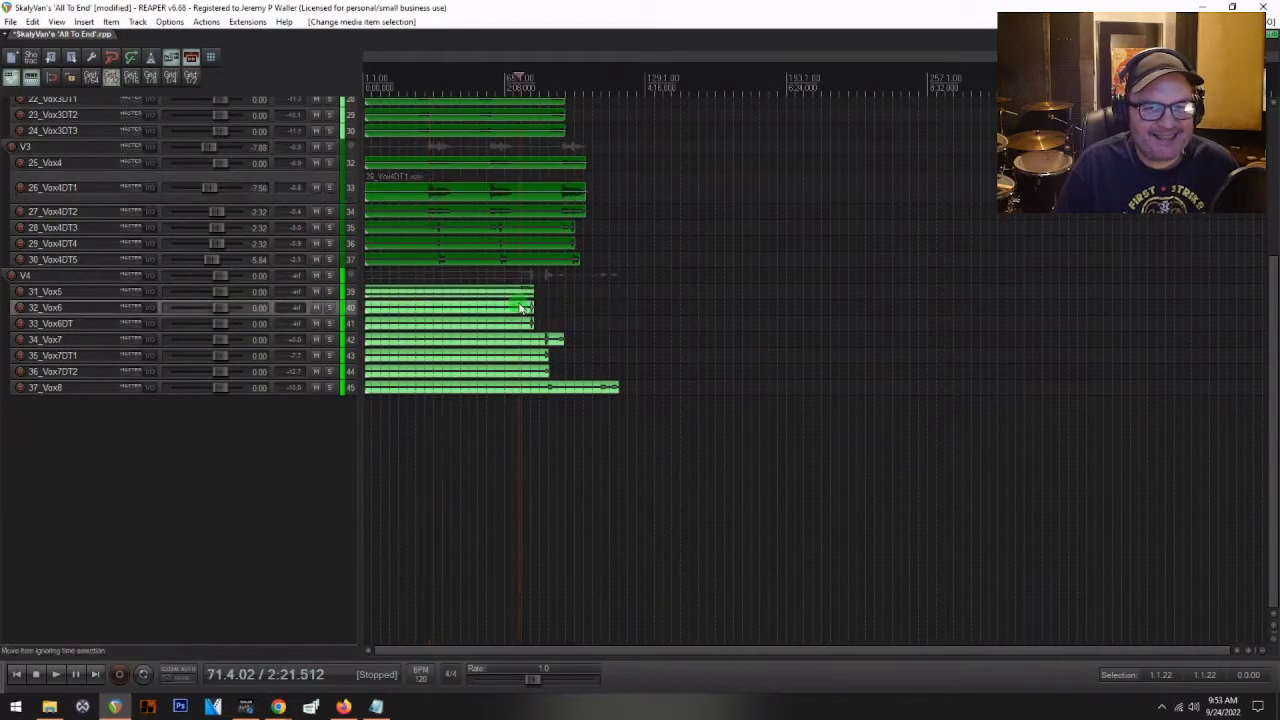
click(330, 276)
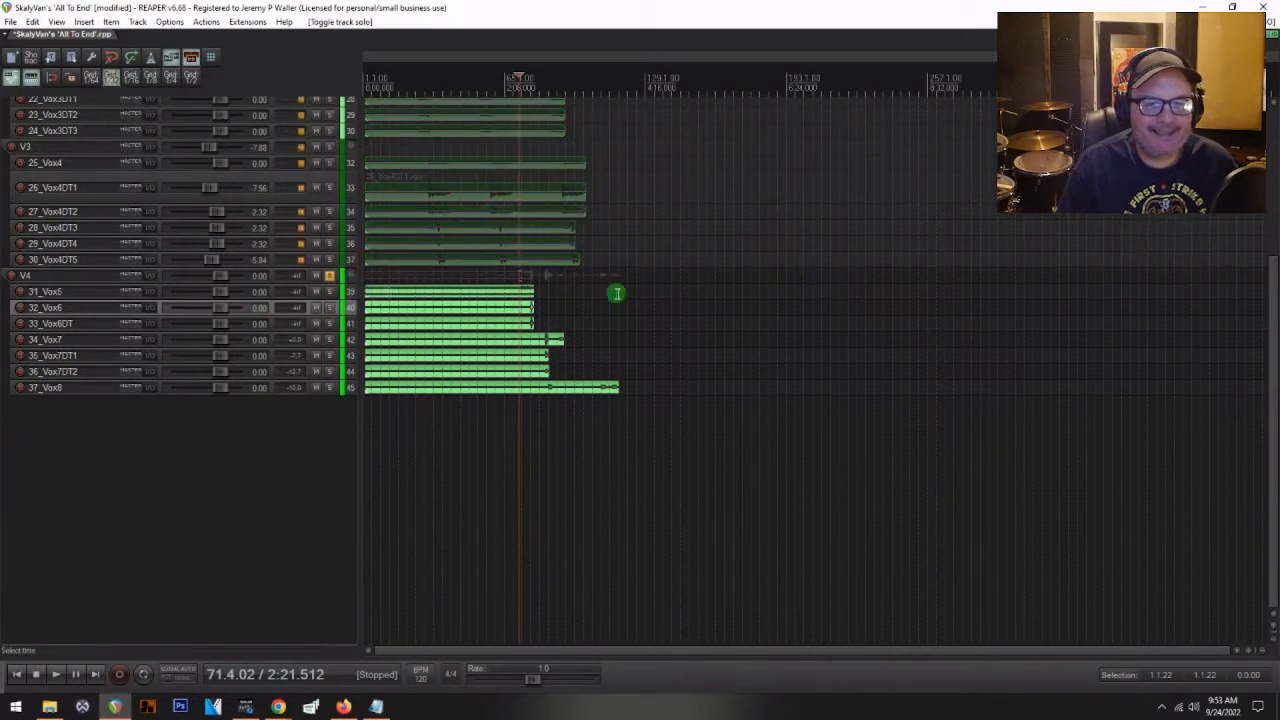
scroll(540, 284, up, 3)
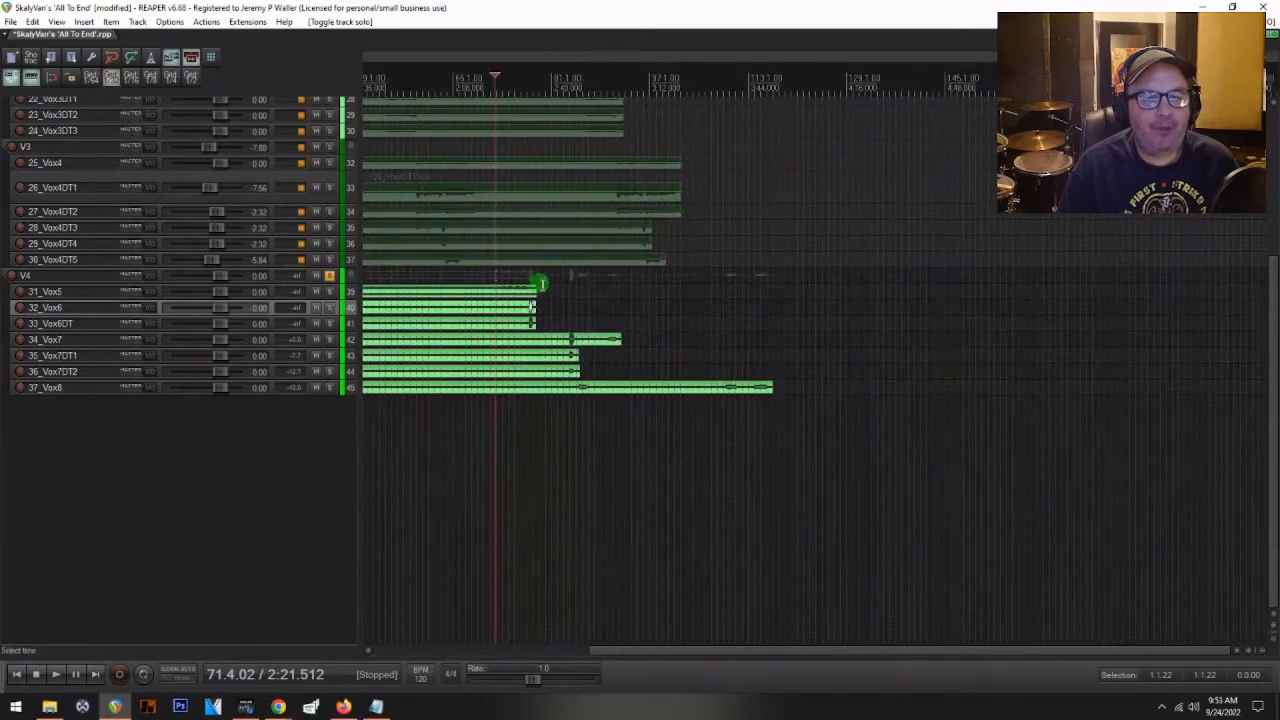
key(space)
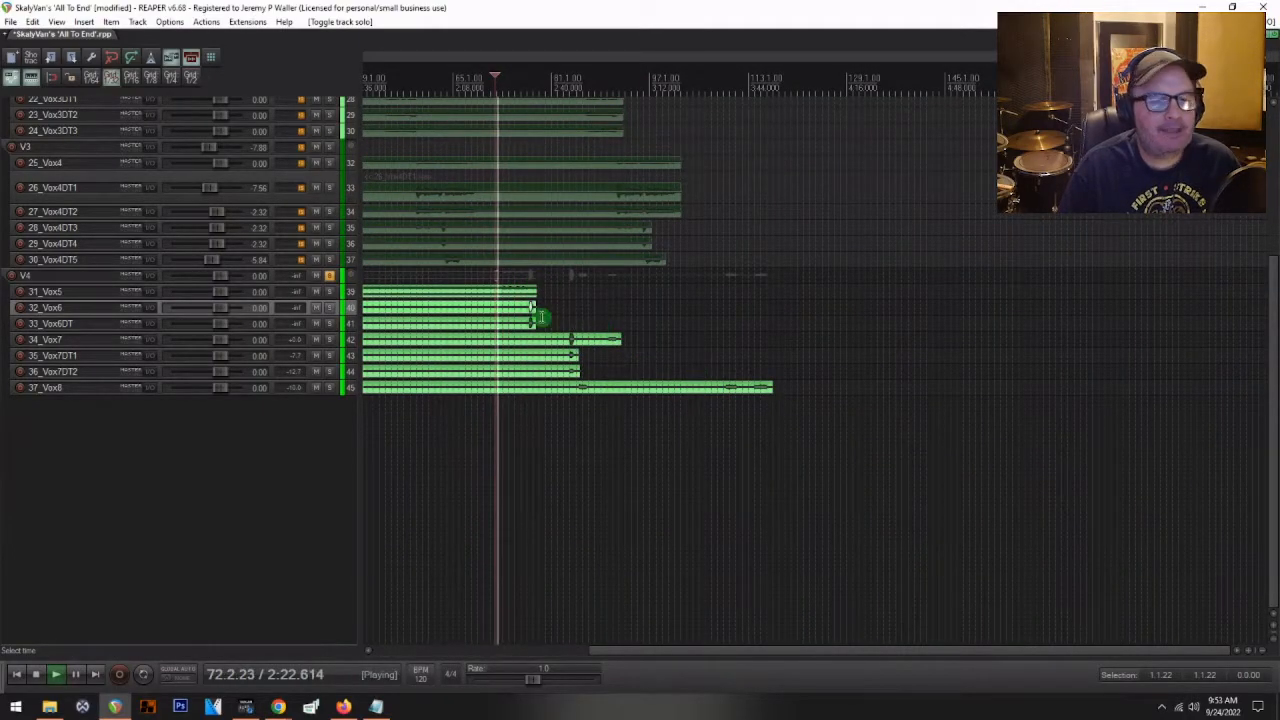
key(space)
scroll(510, 310, up, 4)
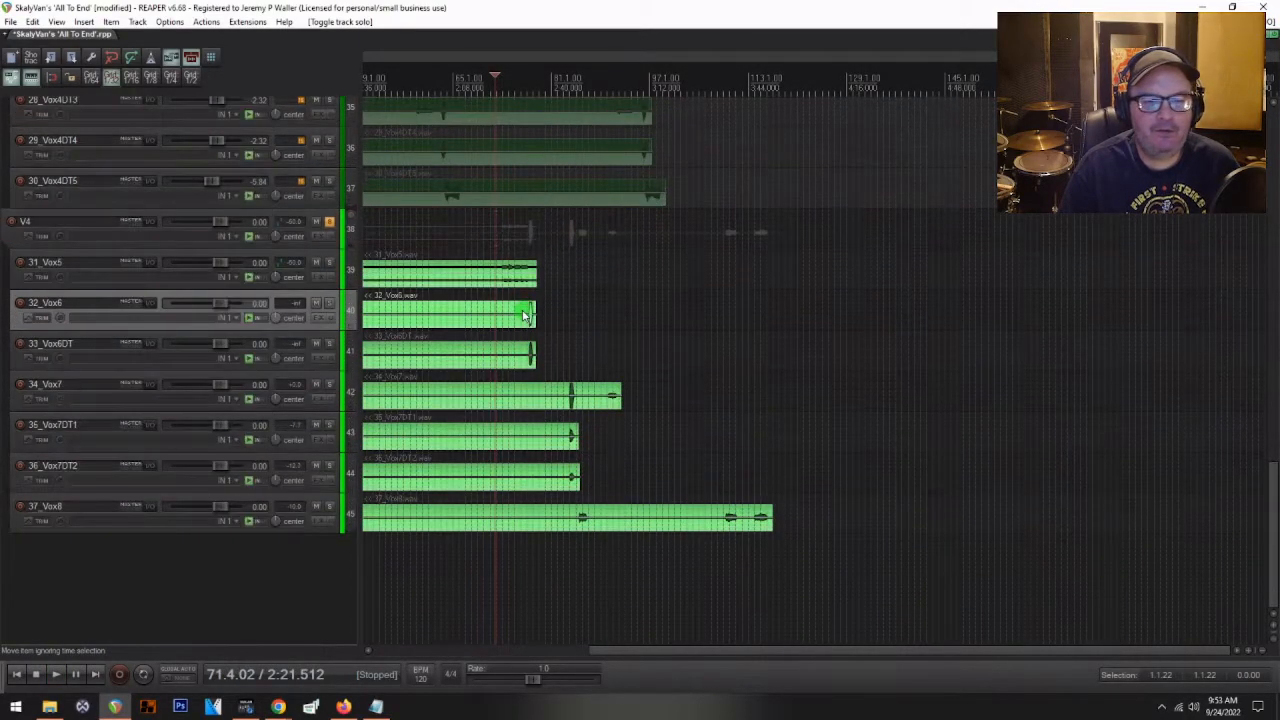
- Play the V4 vocals from the start of the 31_Vox5 phrase near bar 72, in solo and with the full mix
click(504, 291)
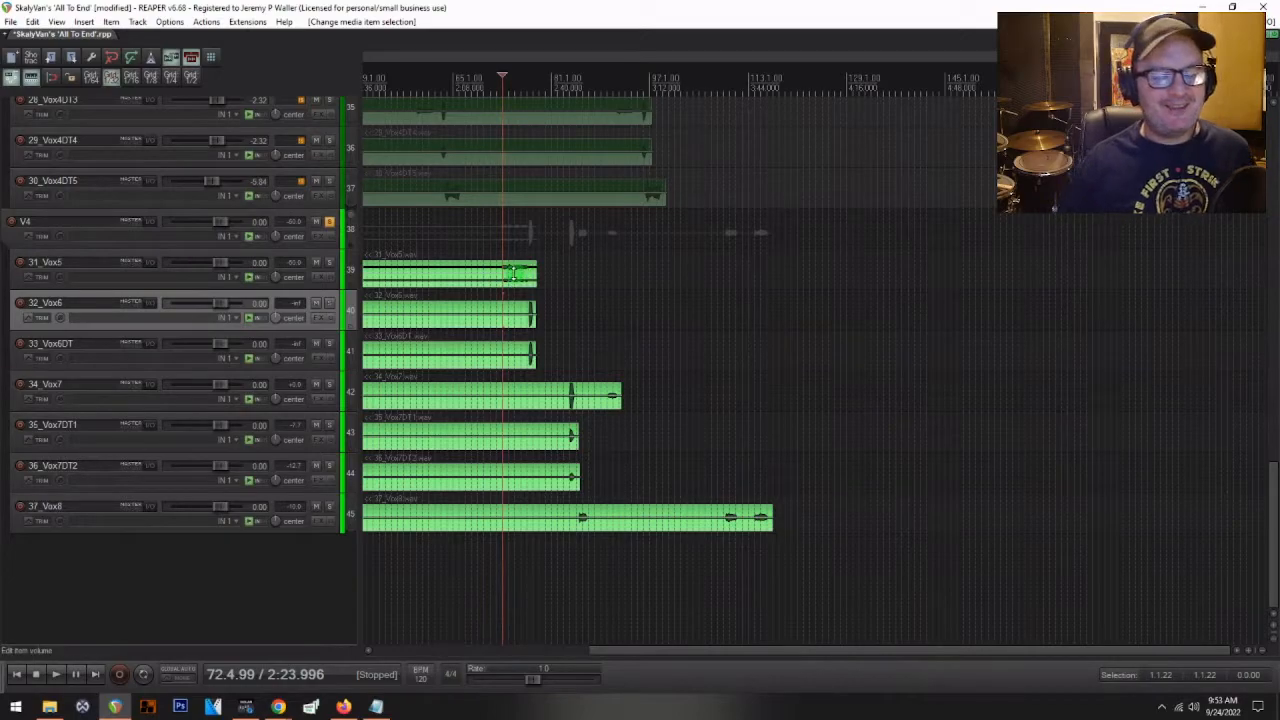
key(space)
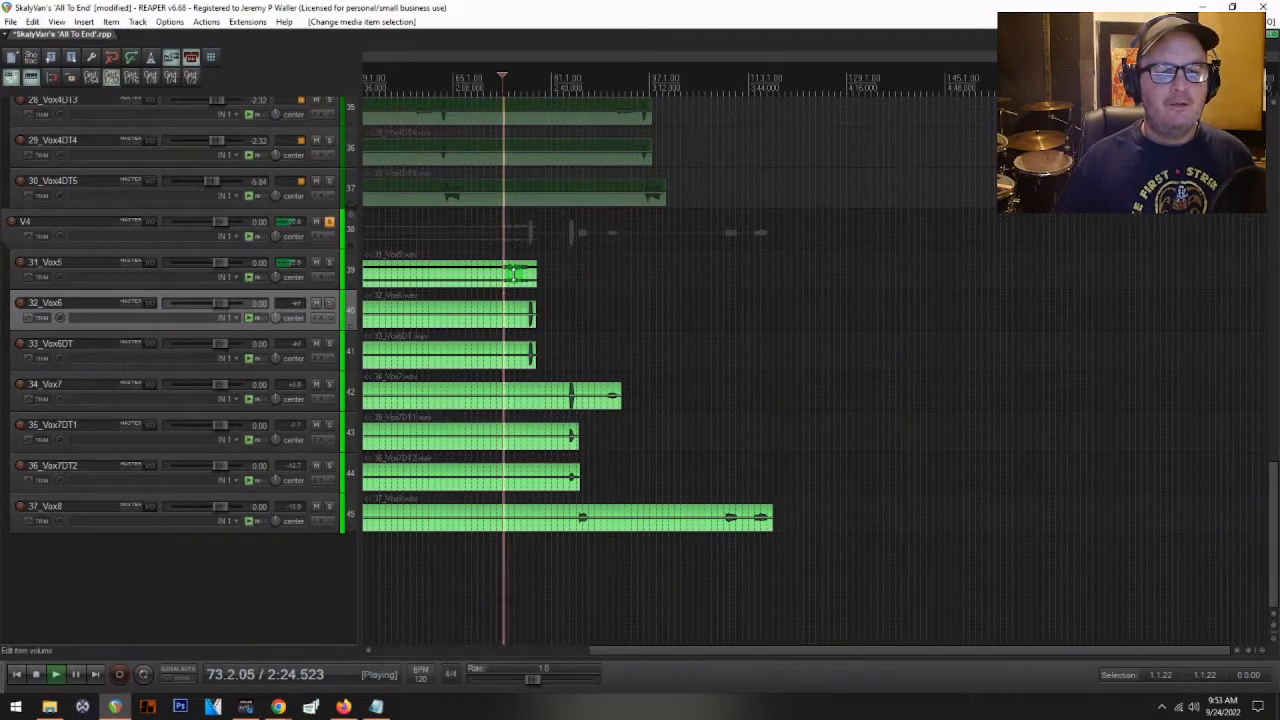
key(space)
click(329, 221)
key(space)
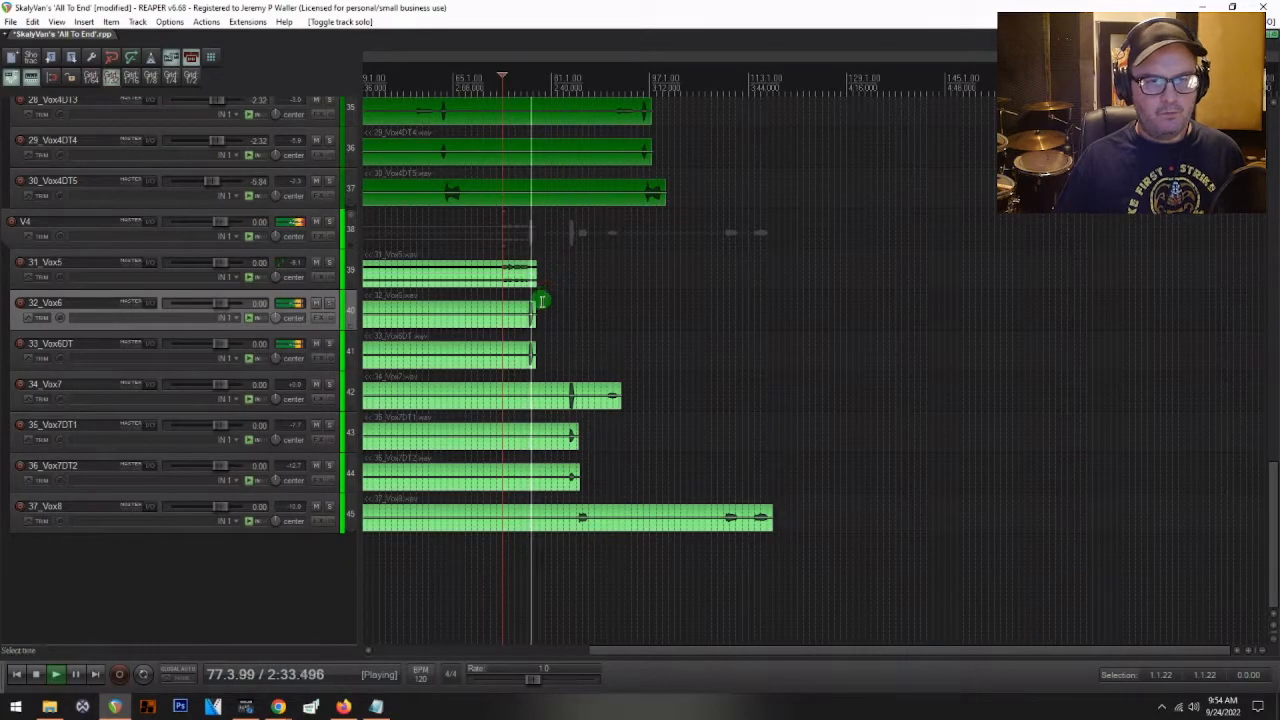
key(space)
- Select the 32_Vox6 and 33_Vox6DT items together and lower their item volume to -7.04 dB
scroll(522, 329, up, 1)
drag(524, 334, 493, 390)
click(489, 382)
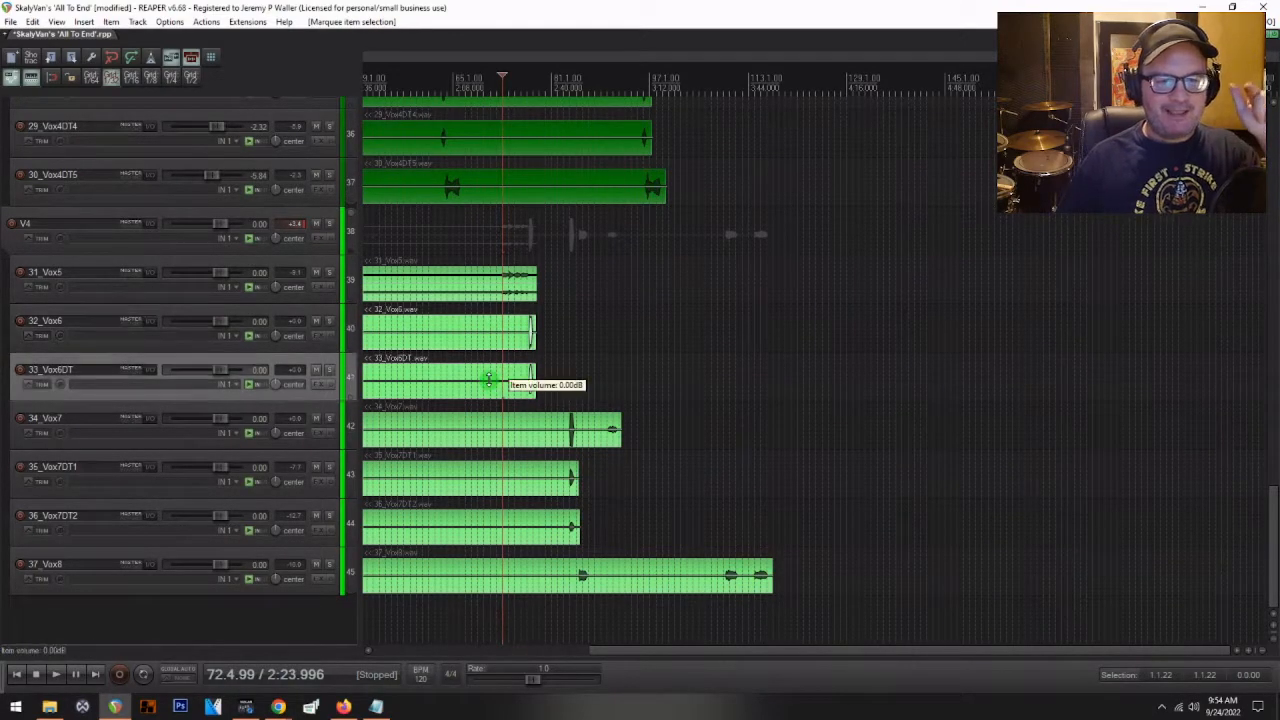
drag(485, 333, 466, 385)
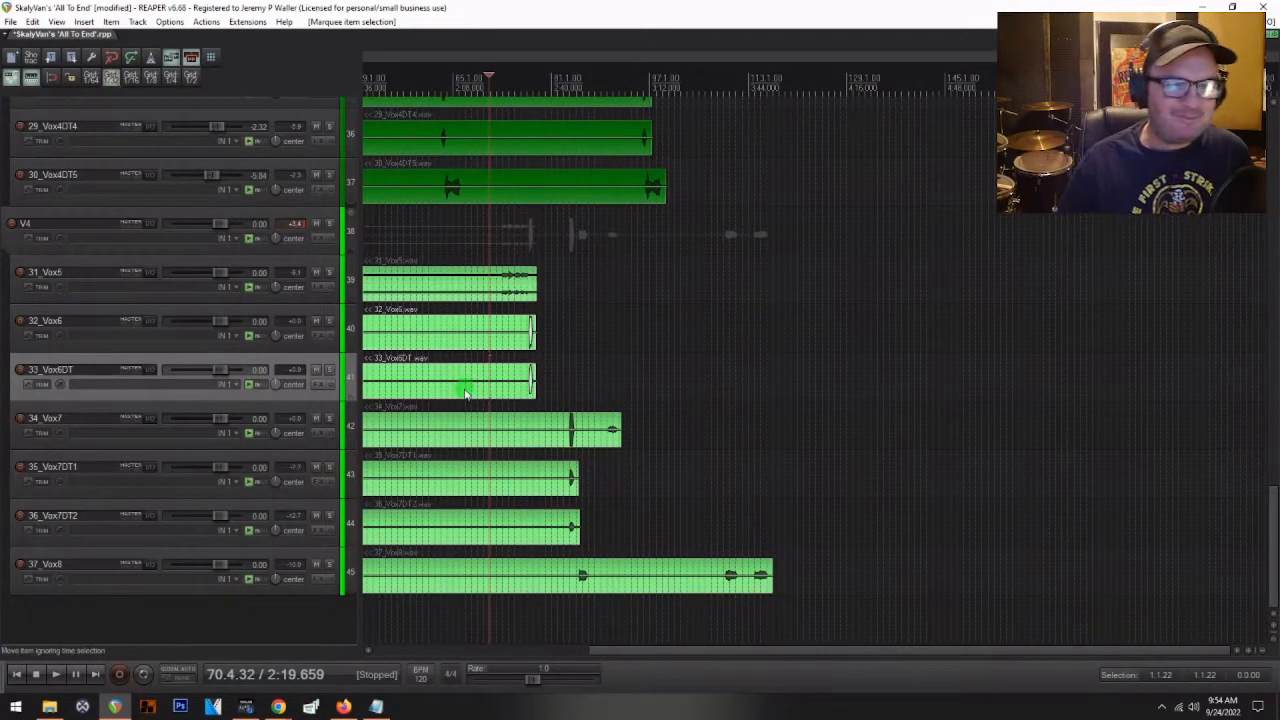
drag(470, 380, 472, 394)
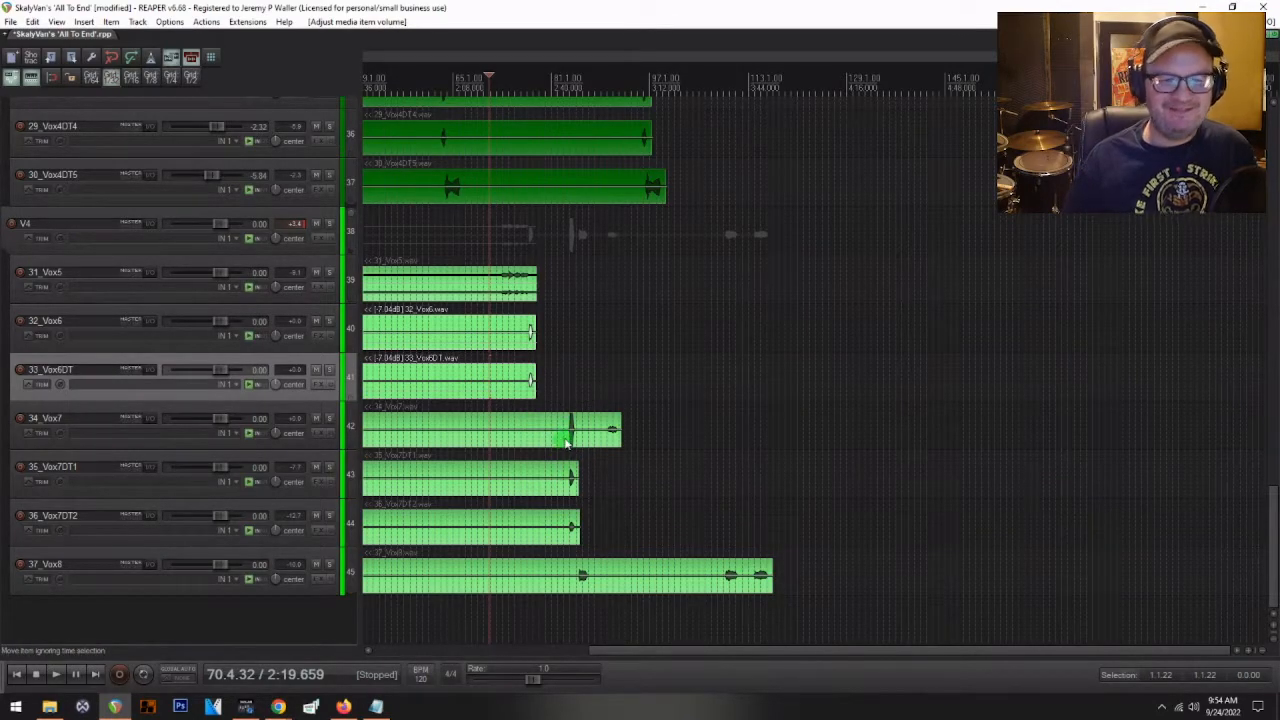
- Lower the 34_Vox7 item volume to -9.54 dB and briefly play its phrase near bar 83
click(567, 442)
drag(583, 430, 583, 443)
key(space)
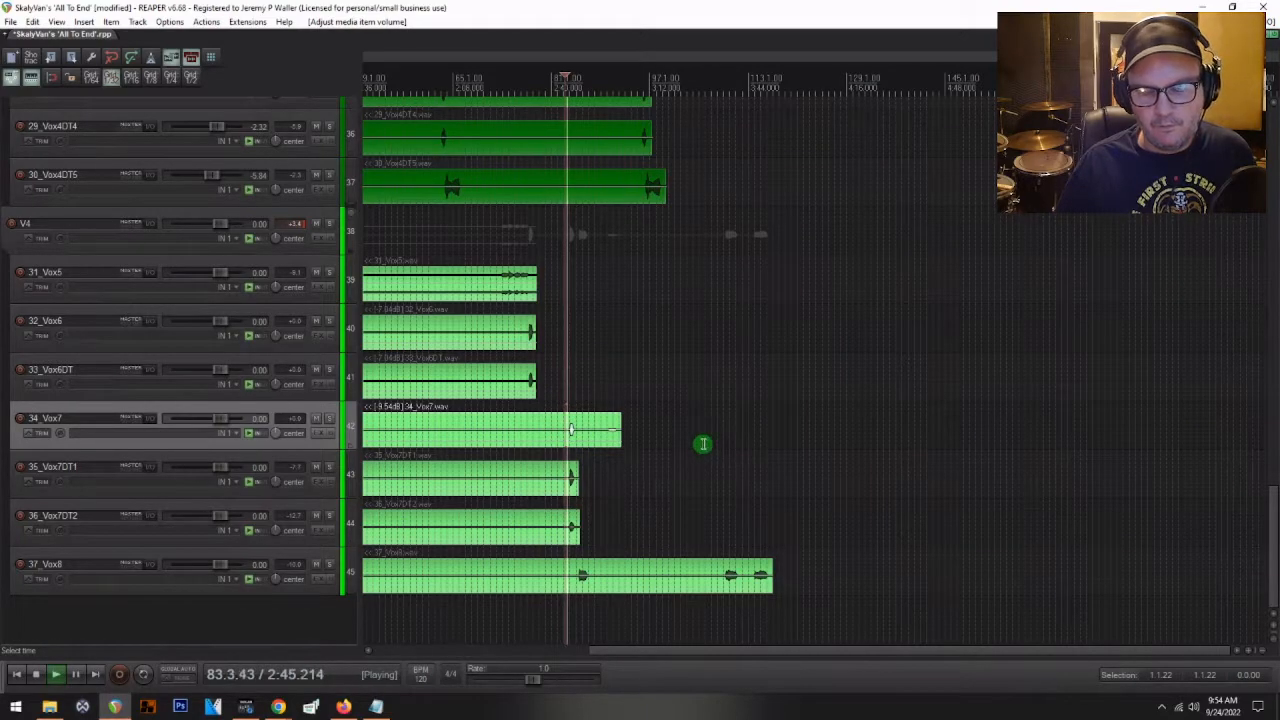
key(space)
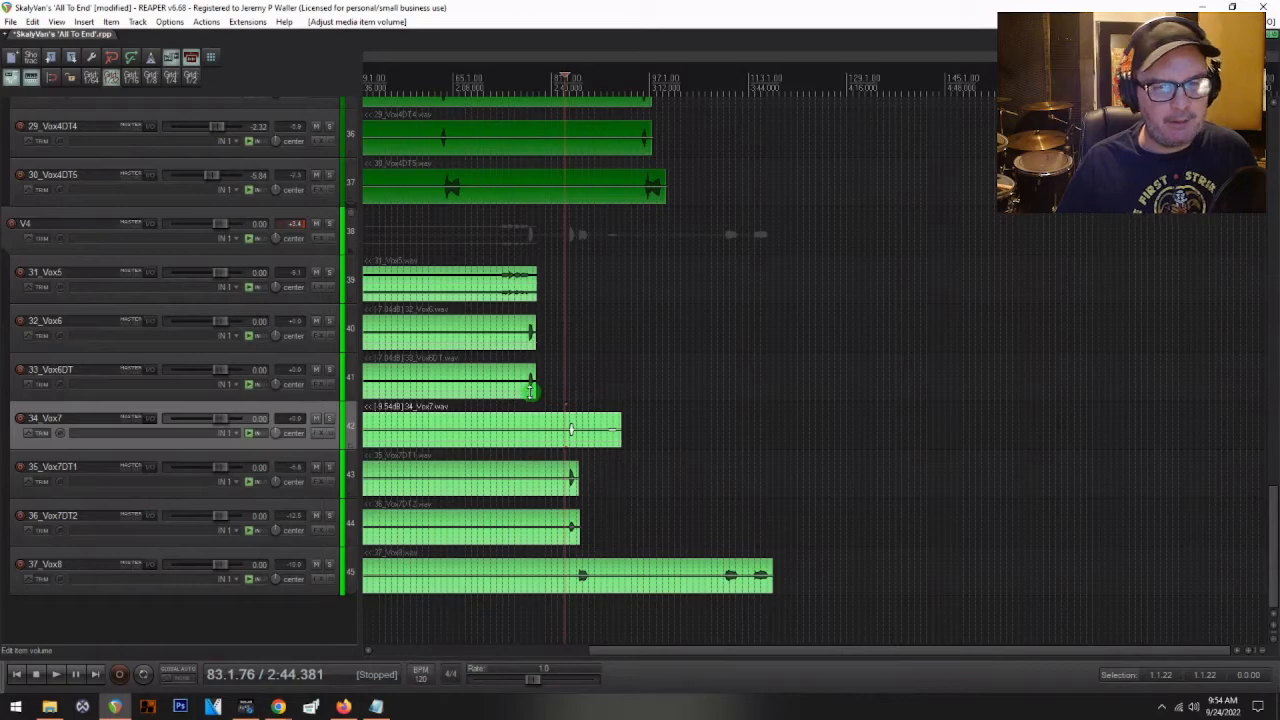
- Audition the vocals from near bar 76 and lower the V4 folder volume to -8.70 dB
click(526, 389)
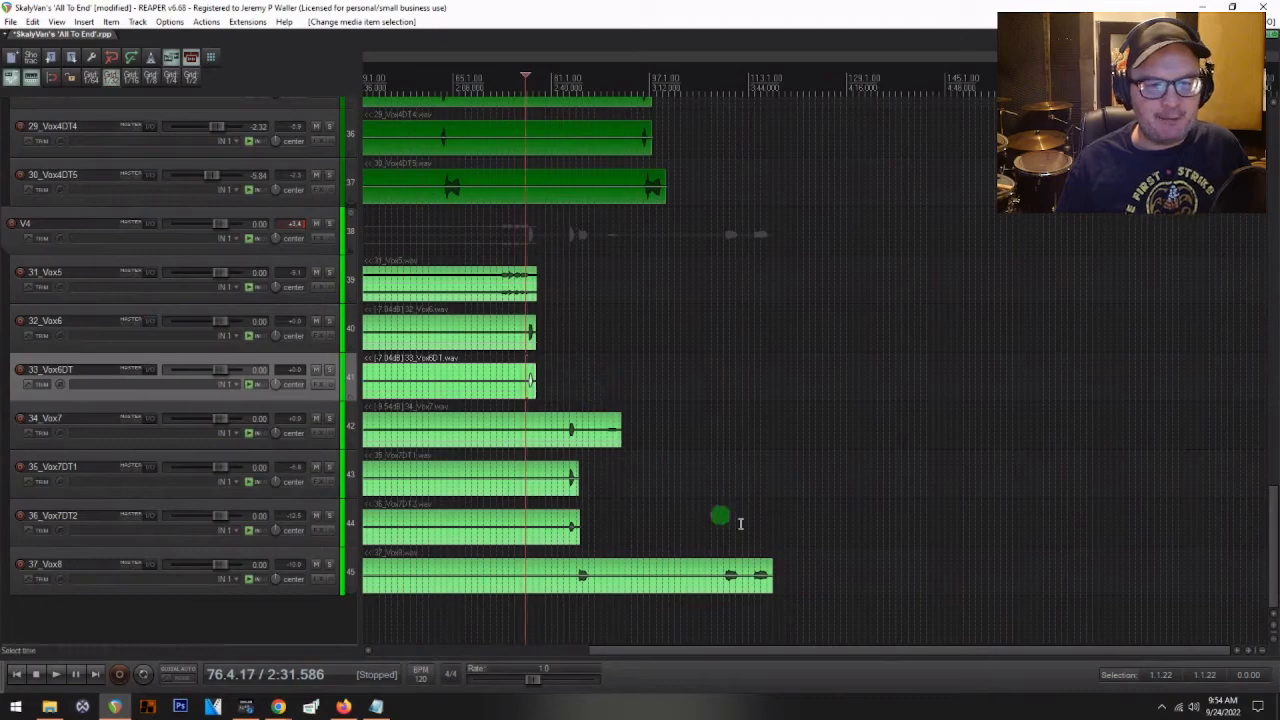
key(space)
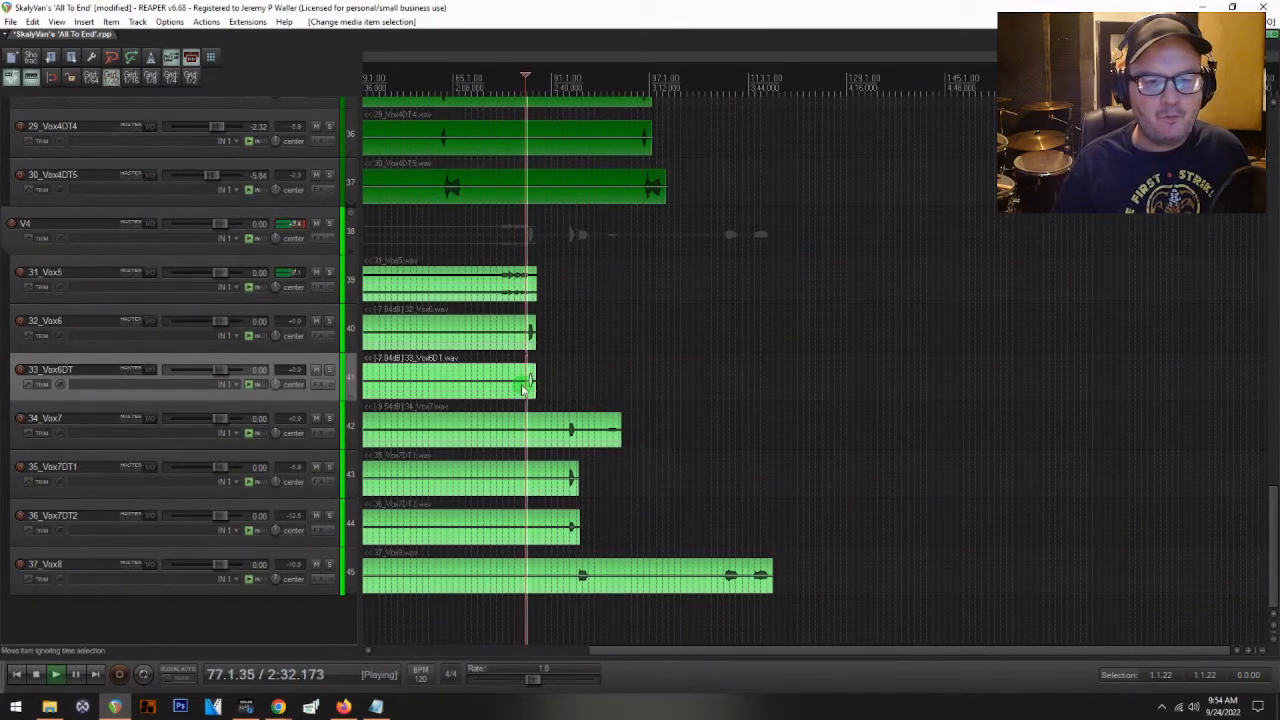
scroll(614, 392, up, 3)
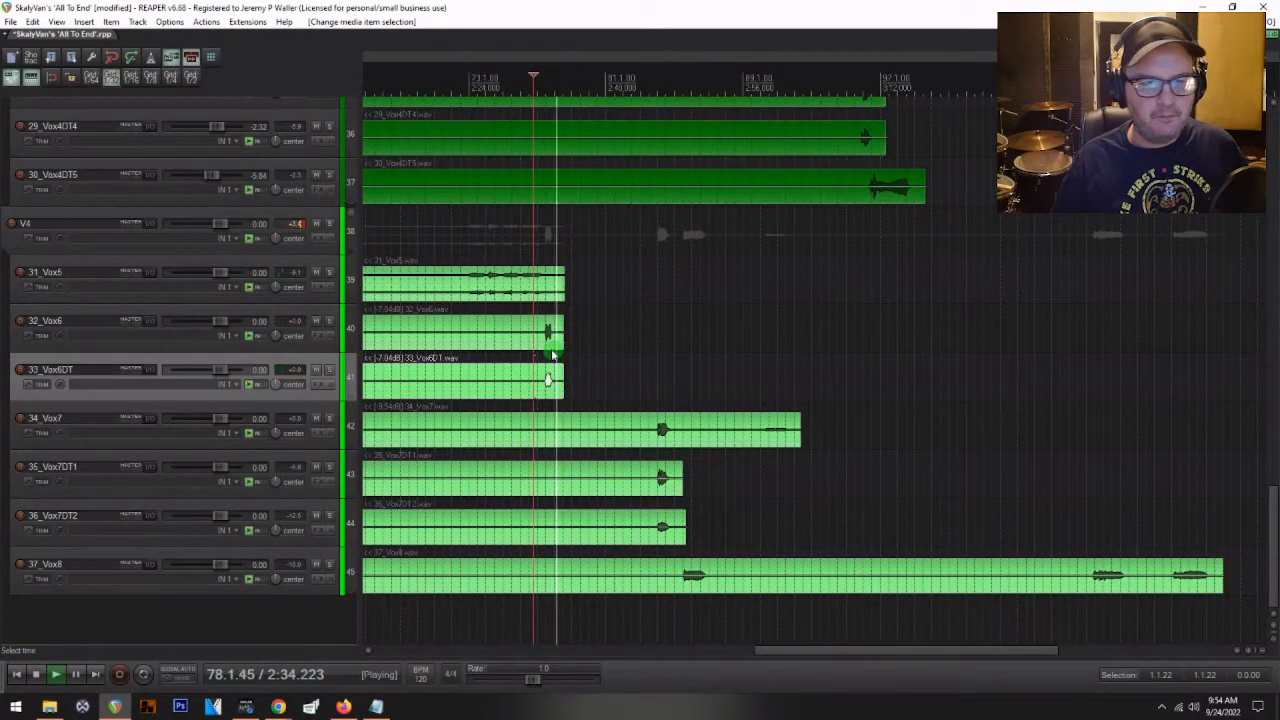
key(space)
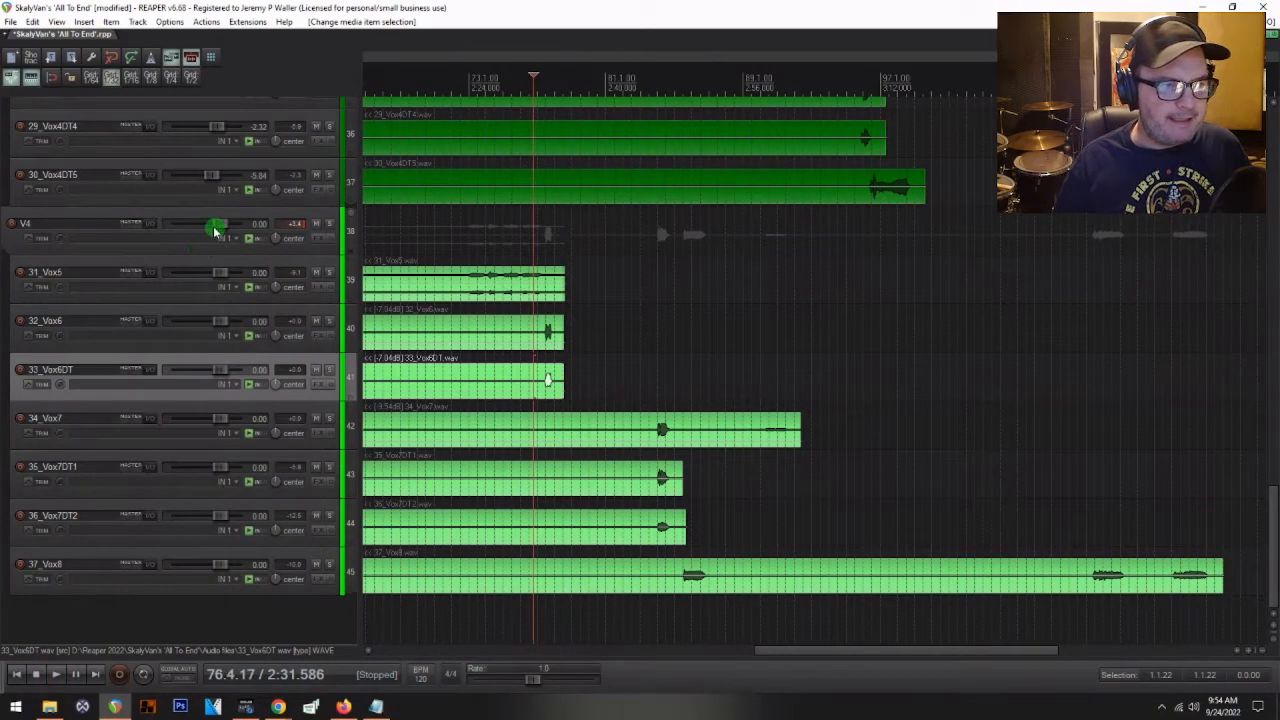
drag(221, 223, 209, 222)
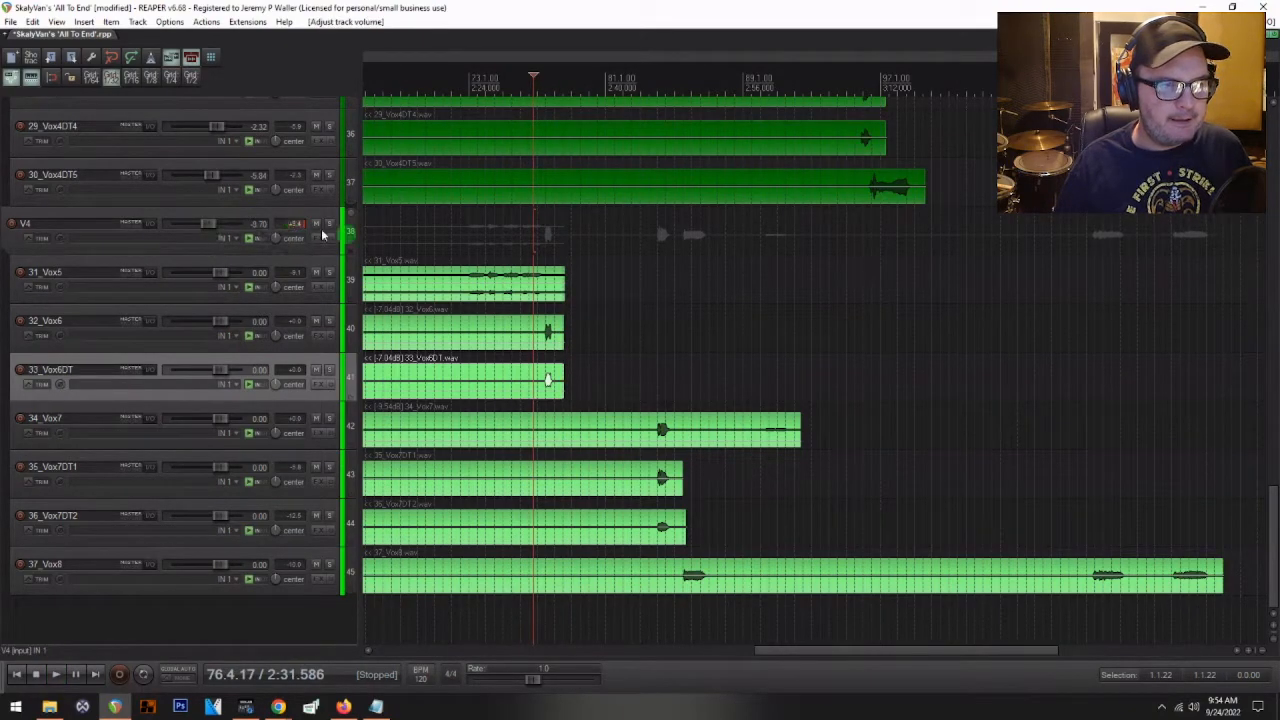
key(space)
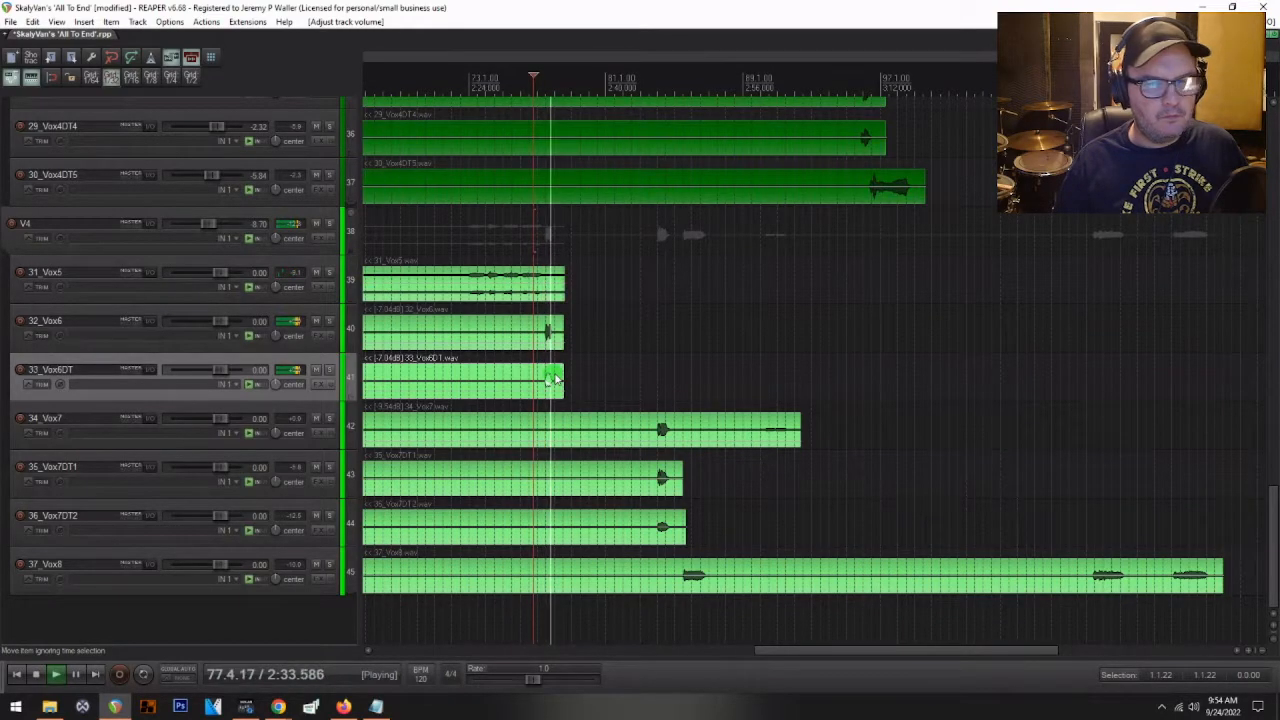
- Show the mixer and insert Slate Digital's Virtual Mix Rack on the G1 folder with the G-BUSS preset
key(ctrl+m)
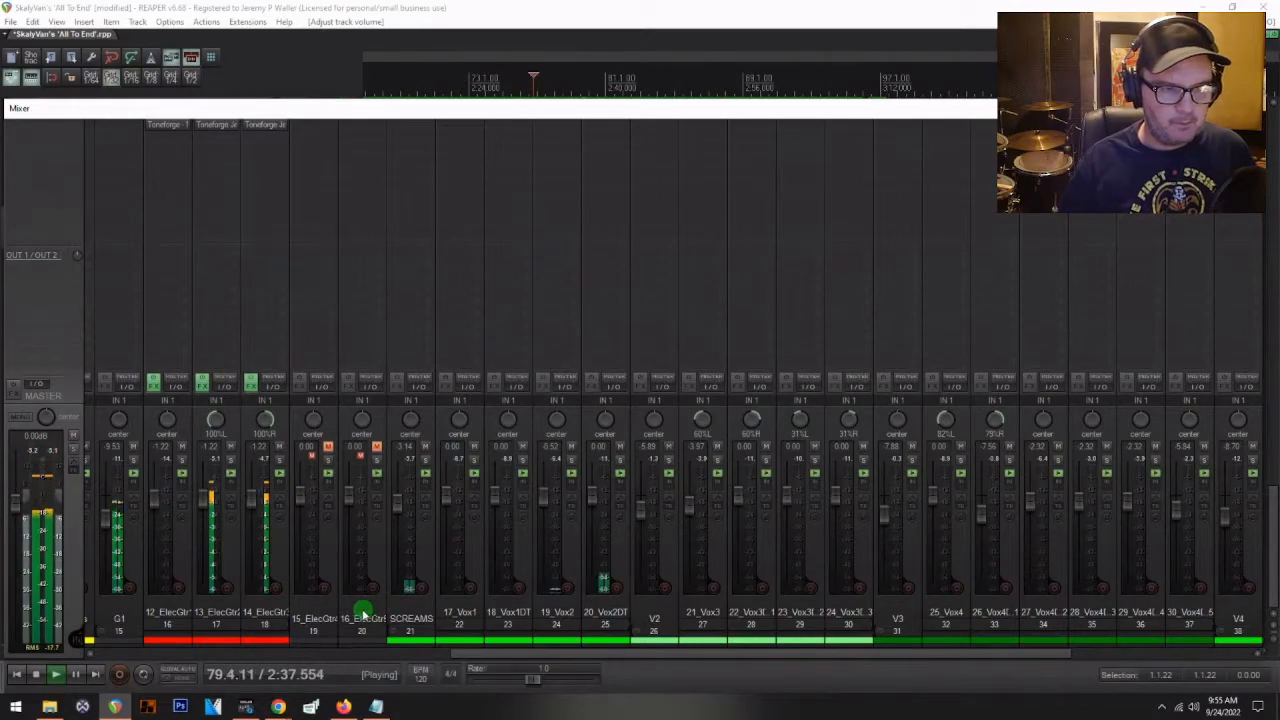
scroll(363, 611, up, 2)
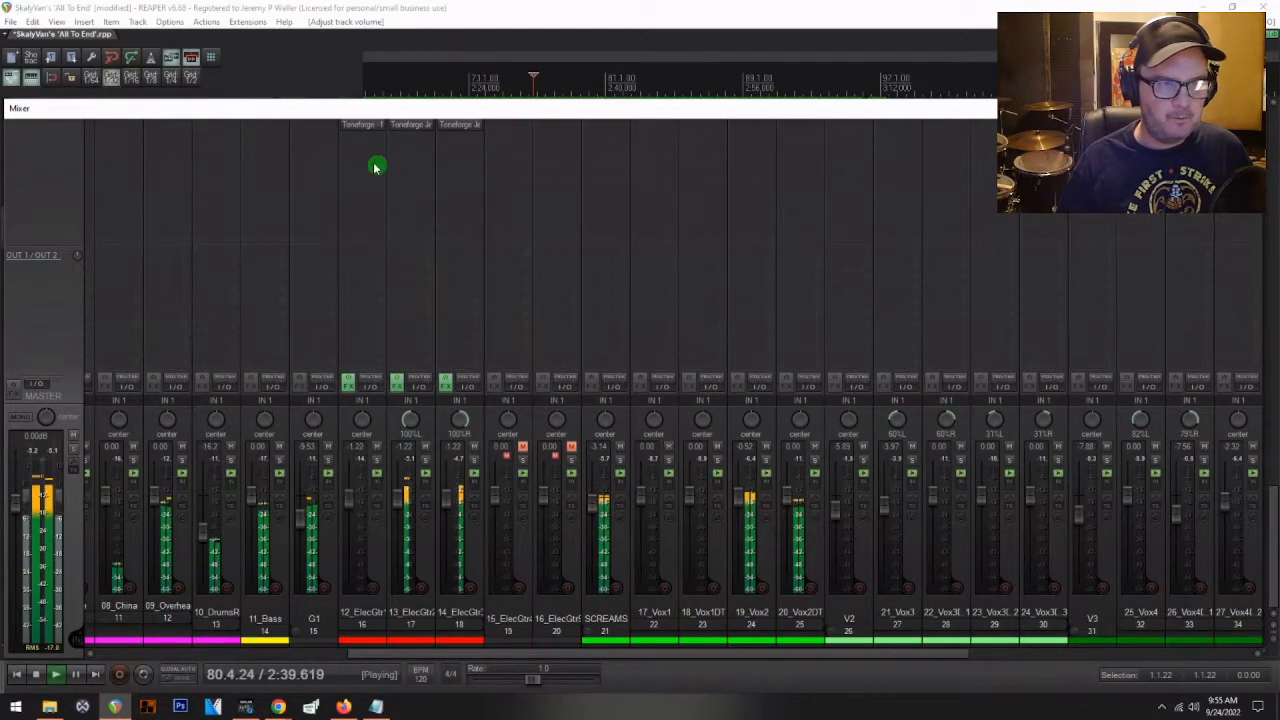
key(space)
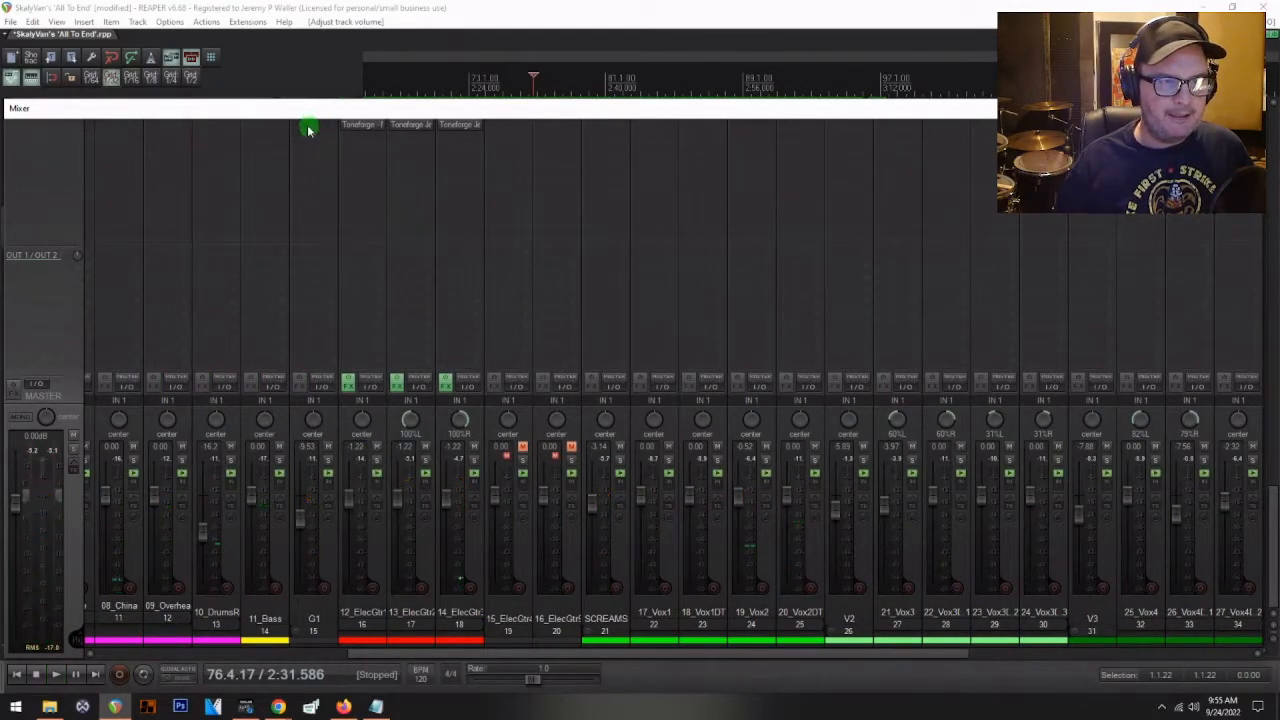
double_click(311, 124)
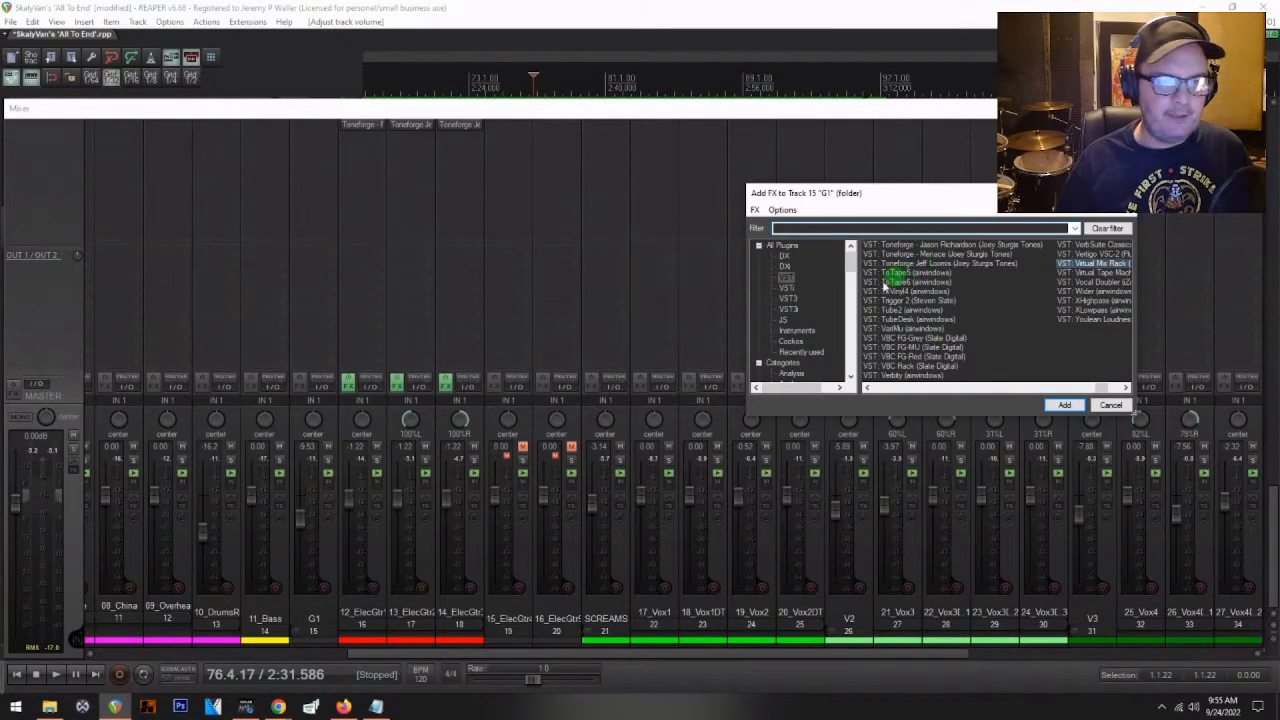
key(Return)
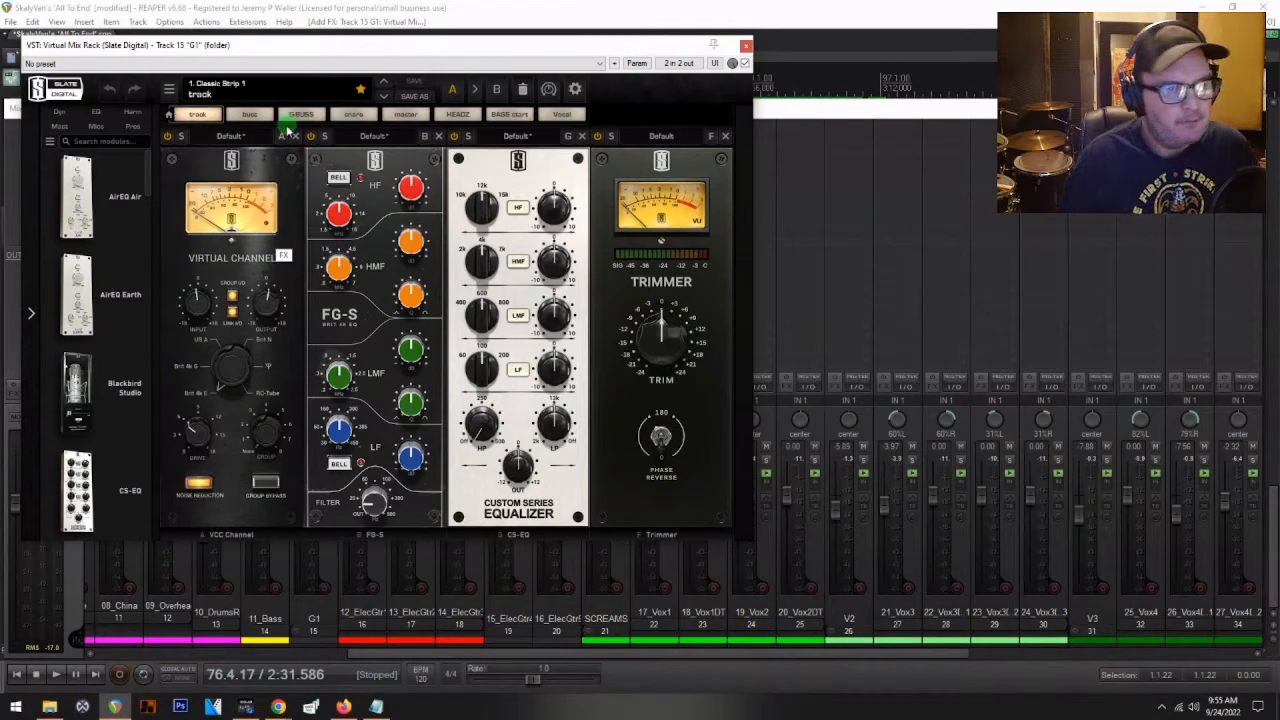
click(307, 118)
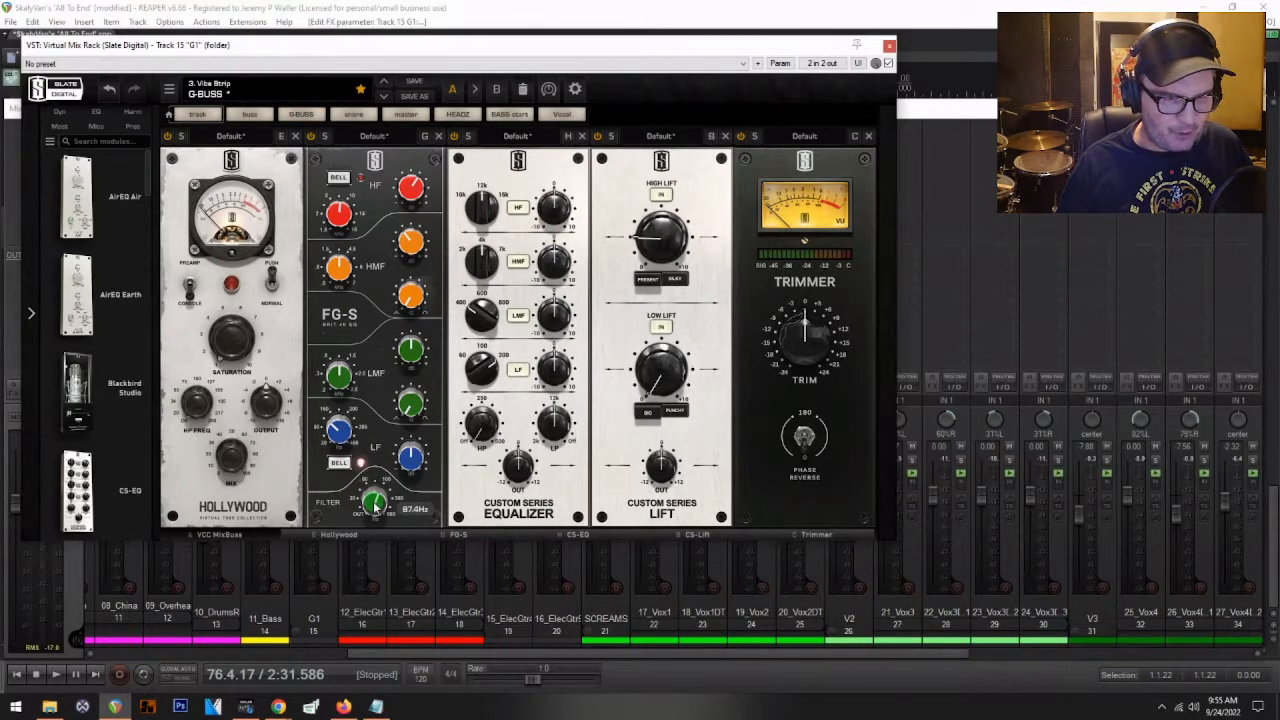
- Set the FG-S filter in G1's Virtual Mix Rack to 85.4 Hz, audition it and close the plugin window
drag(375, 507, 375, 506)
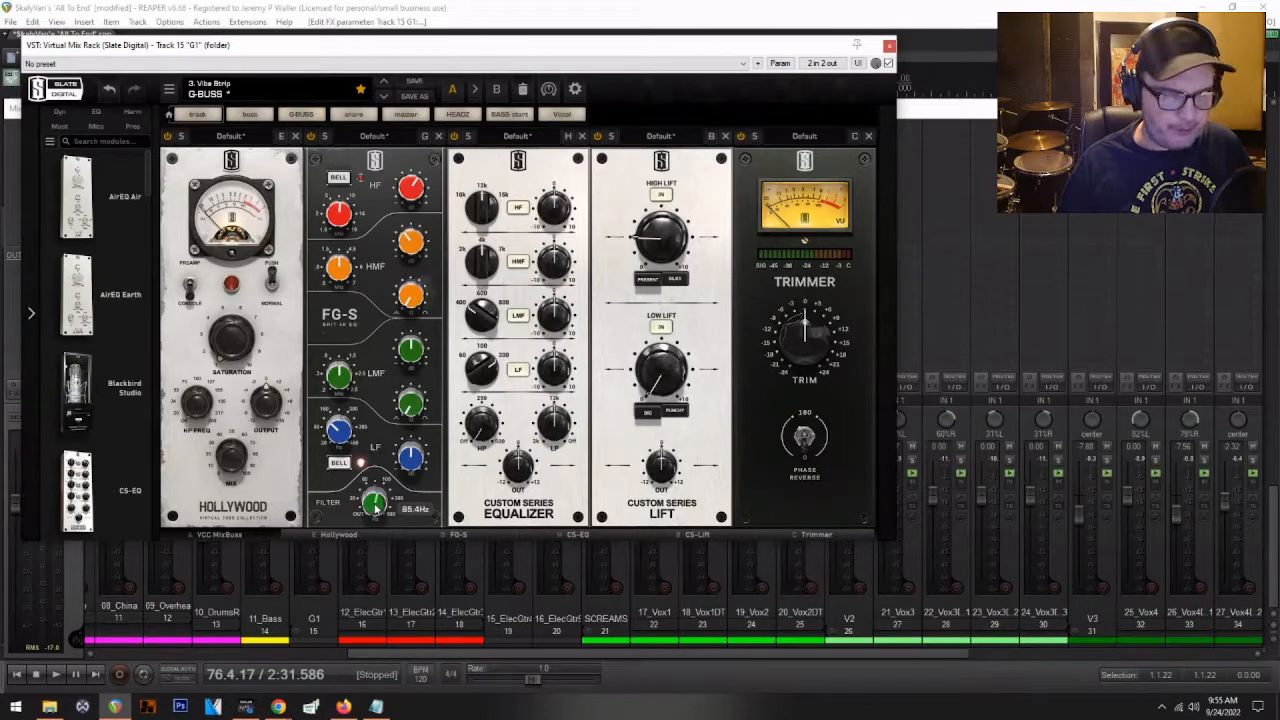
key(space)
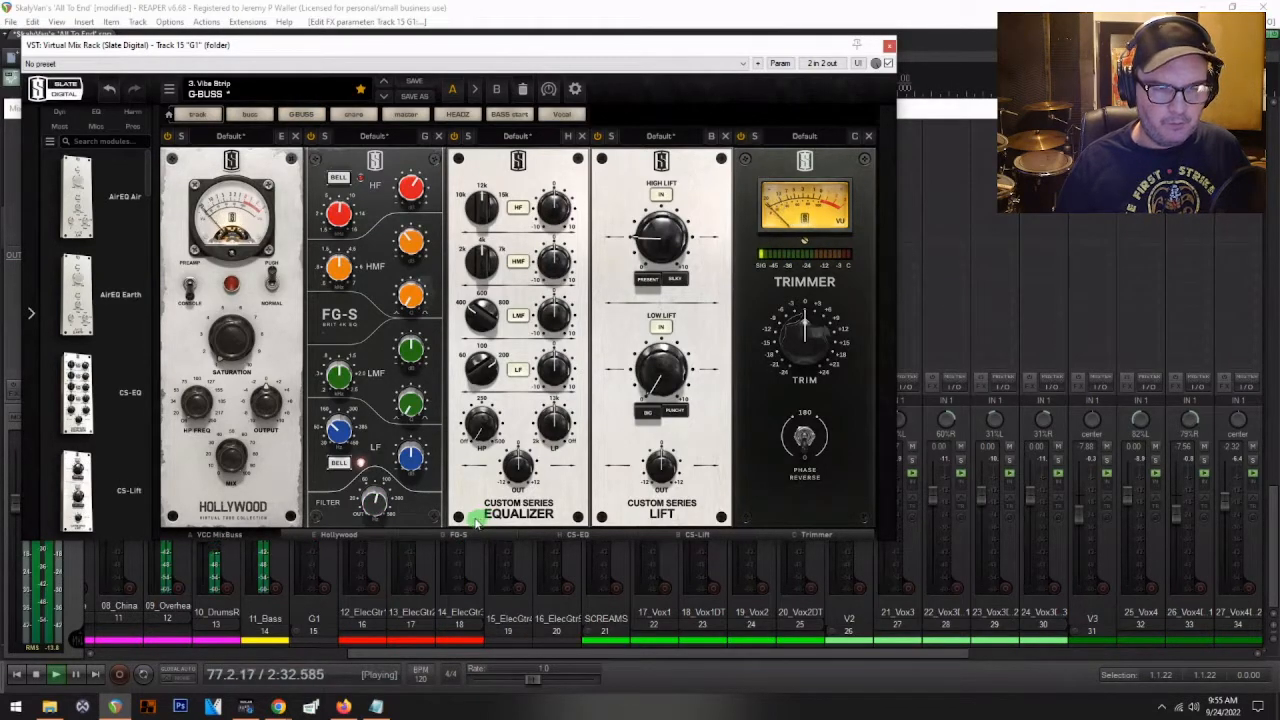
mouse_move(374, 508)
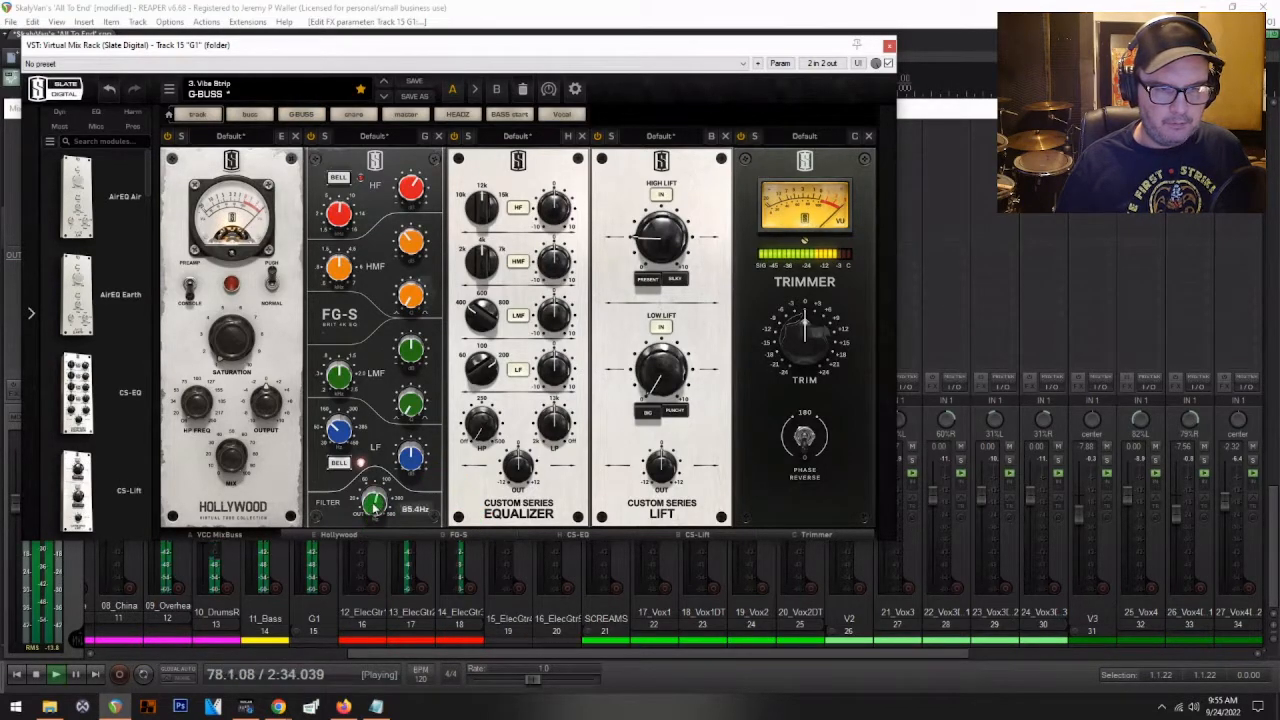
click(890, 44)
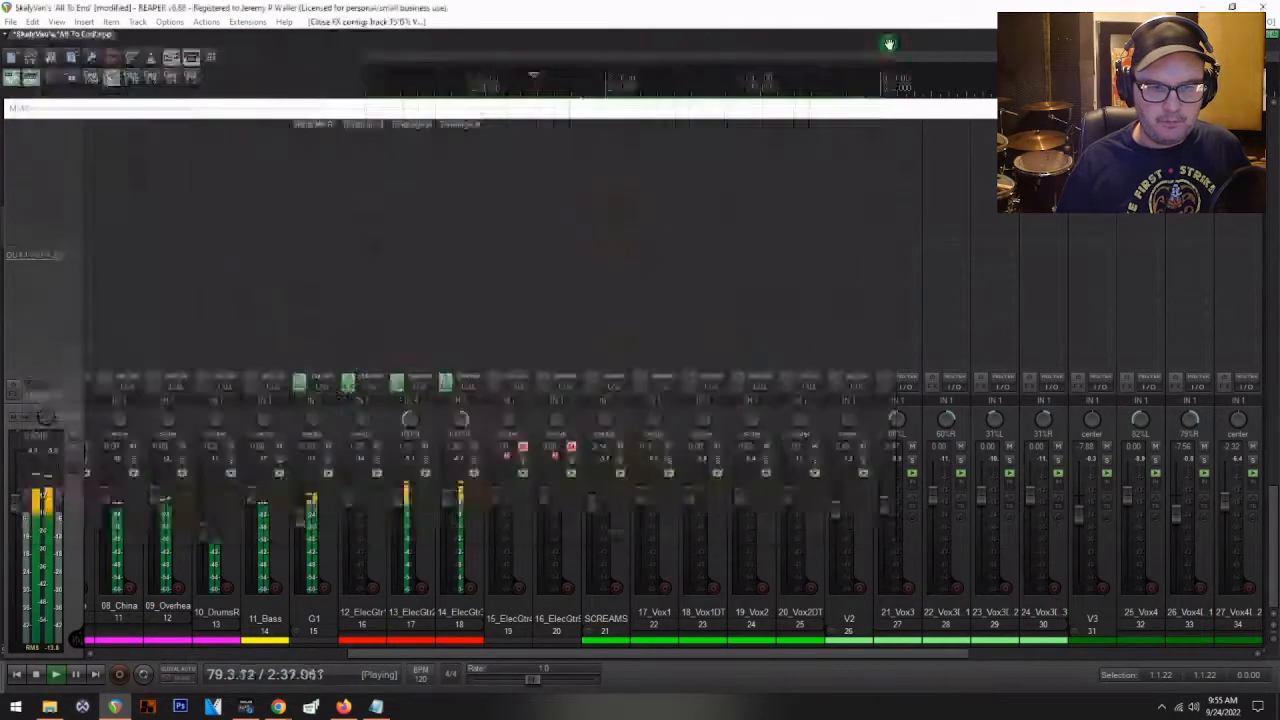
key(space)
- Add the JW BG-Guitars plugin after Virtual Mix Rack on the G1 folder and switch on its Chug Slayer mode
click(314, 136)
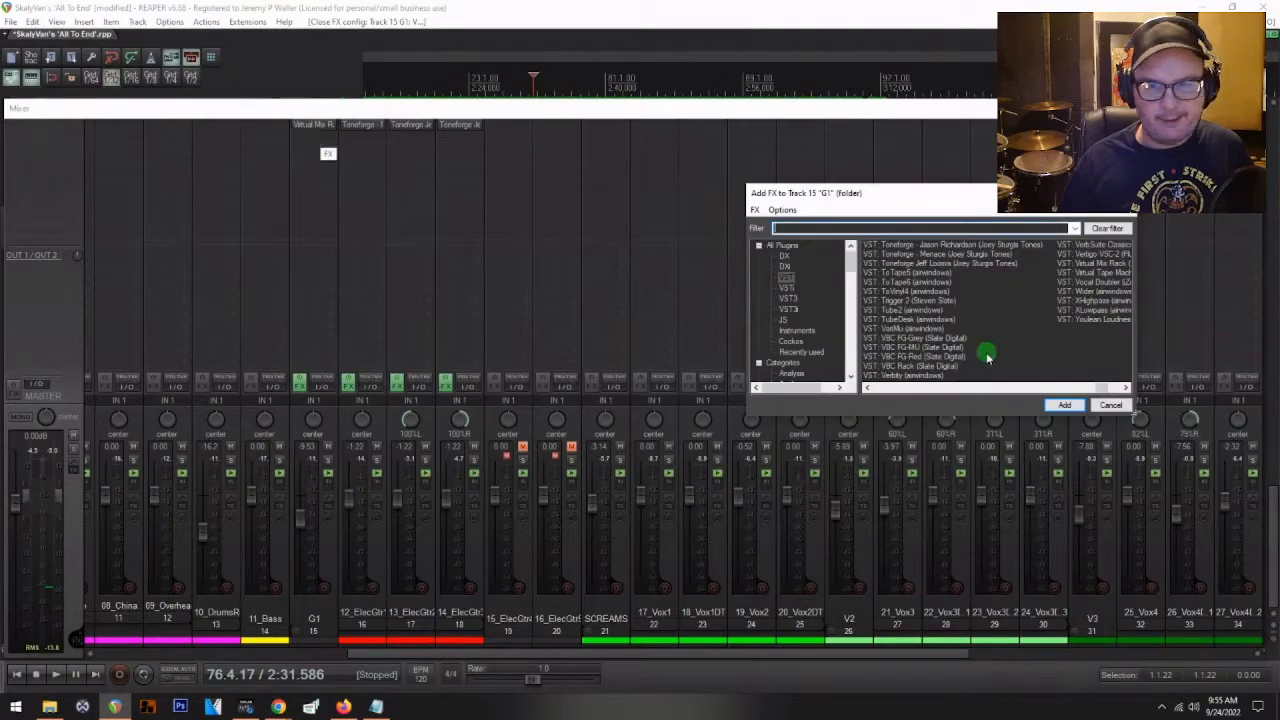
scroll(918, 360, up, 5)
scroll(918, 367, up, 5)
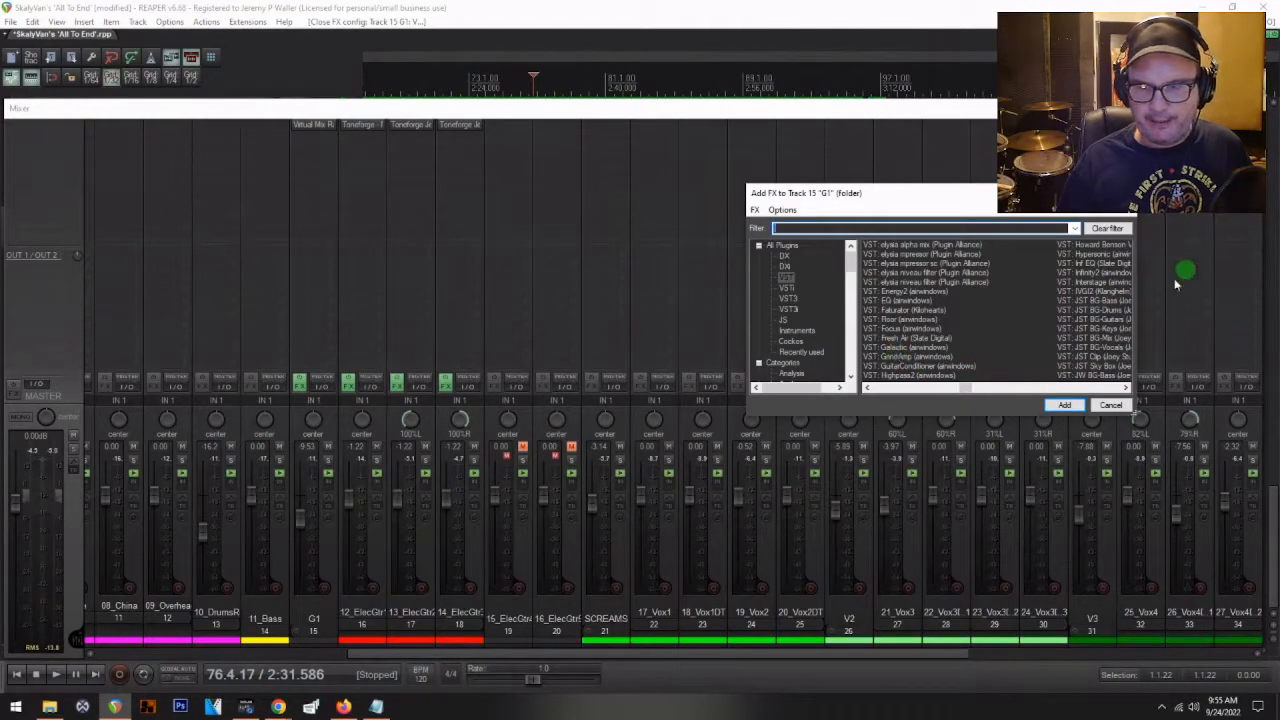
scroll(1090, 320, down, 1)
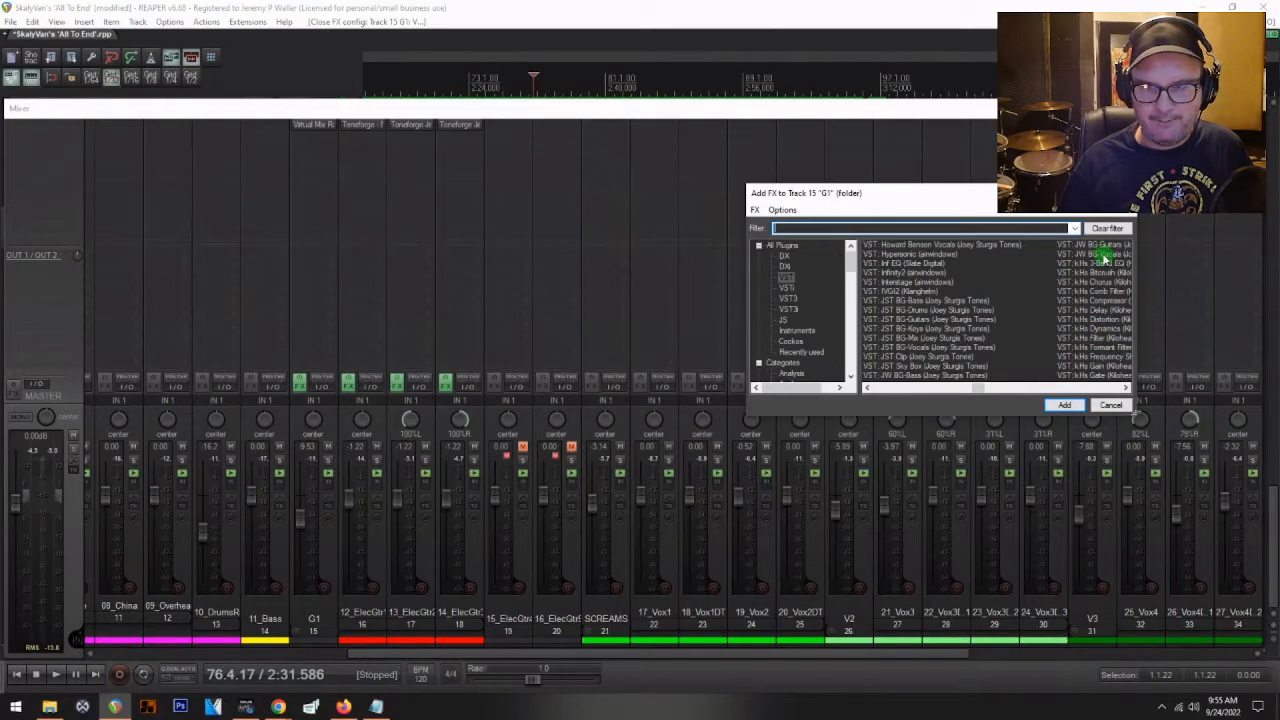
double_click(1082, 245)
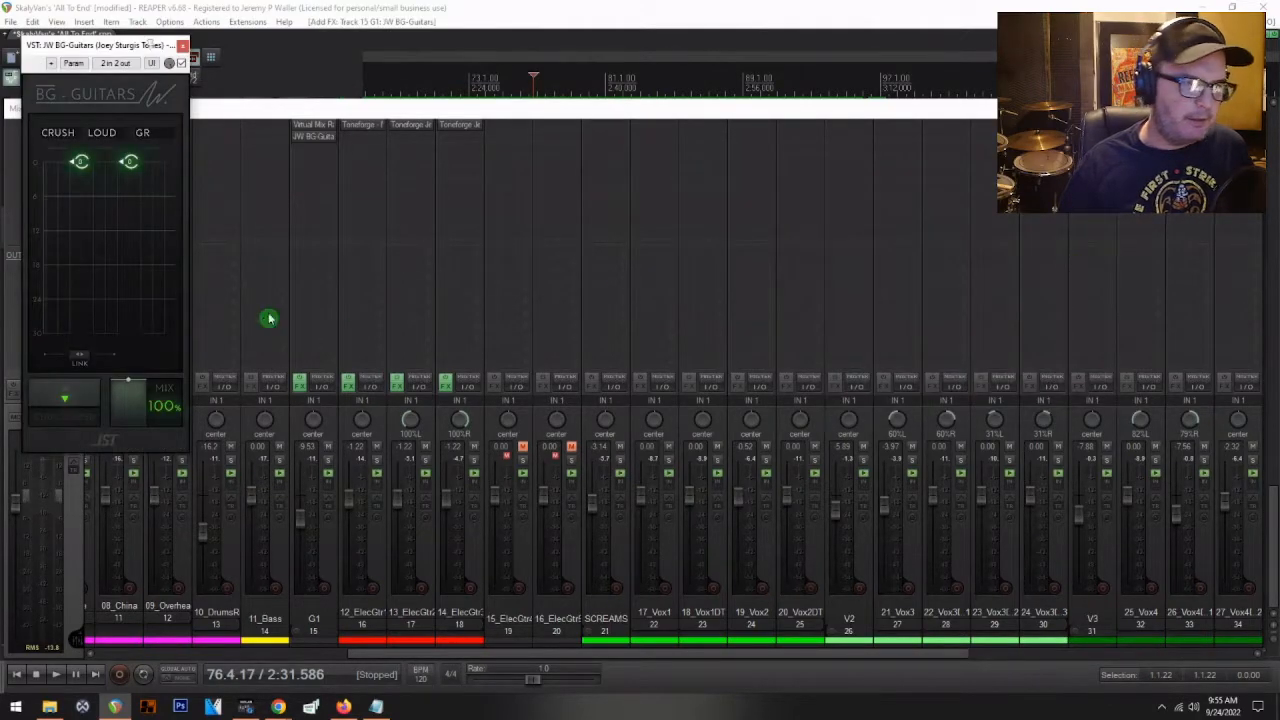
click(57, 395)
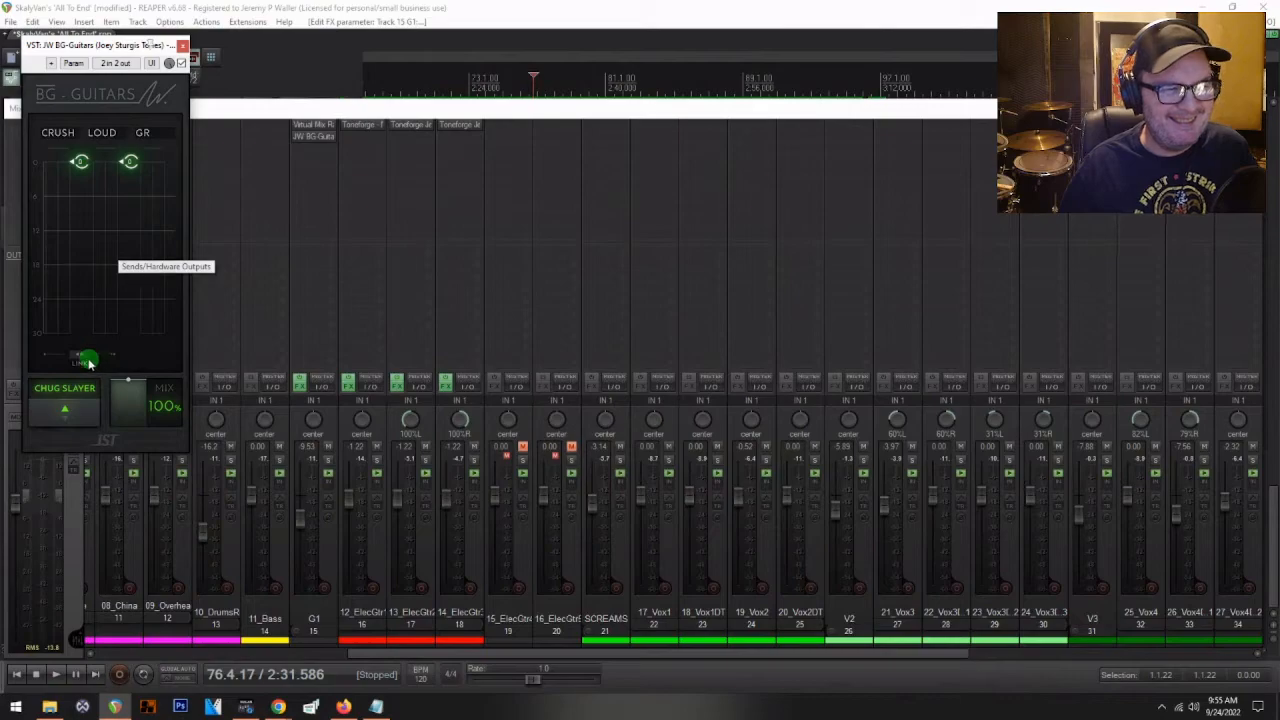
- During playback, unlink BG-Guitars' Crush and Loud controls, leaving Crush at -8.60 and raising Loud to about -6
key(space)
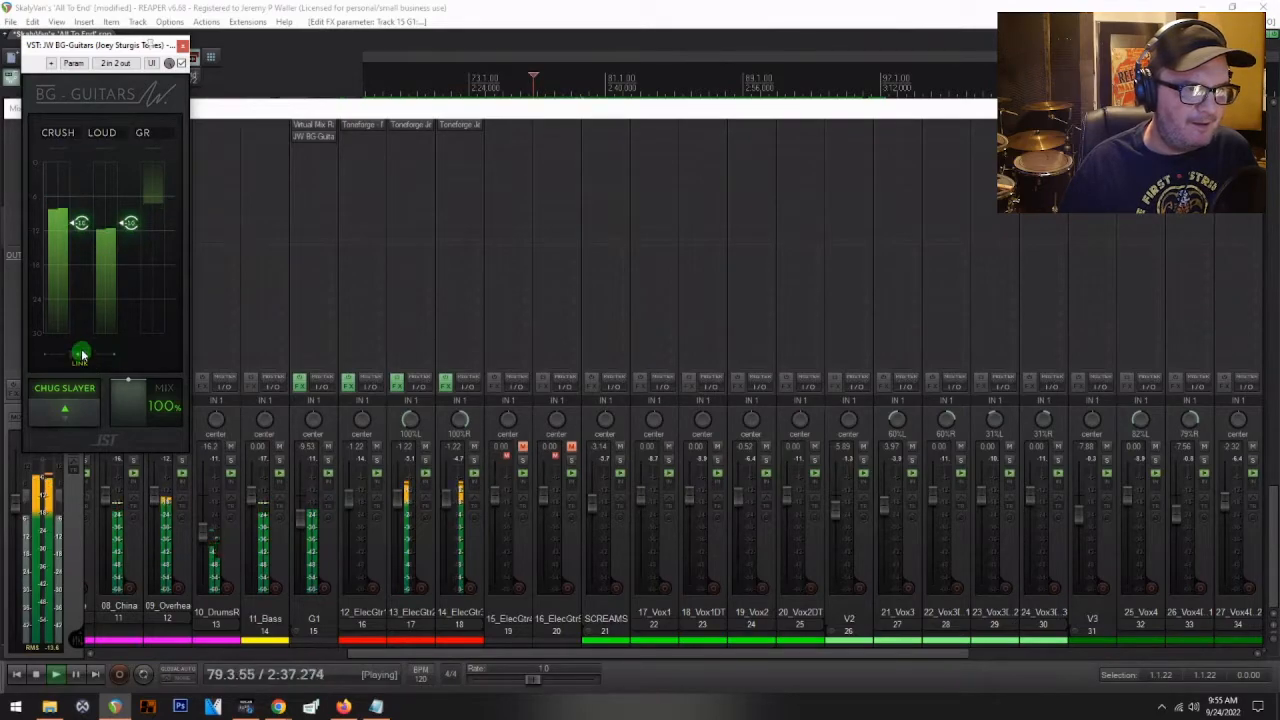
drag(82, 351, 84, 343)
drag(132, 214, 133, 200)
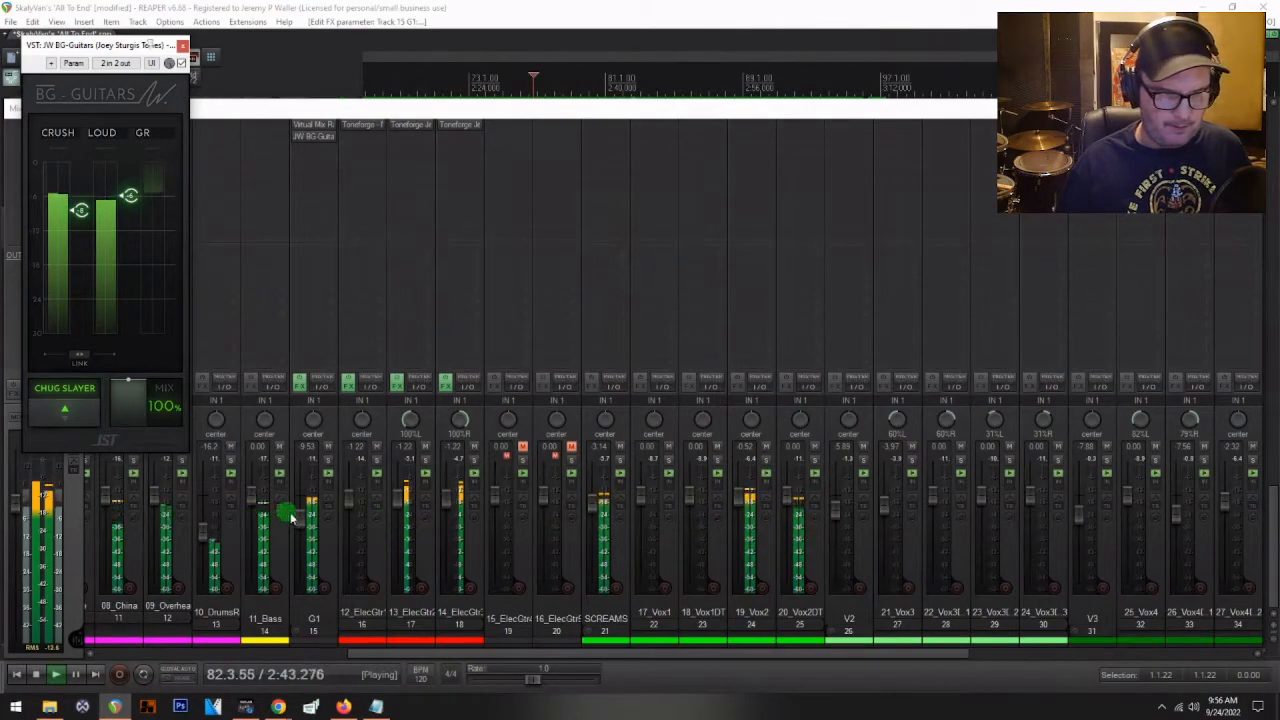
- Lower the G1 folder volume to -12.3 dB and replay the section from bar 76 with the BG-Guitars window in front
drag(290, 515, 299, 515)
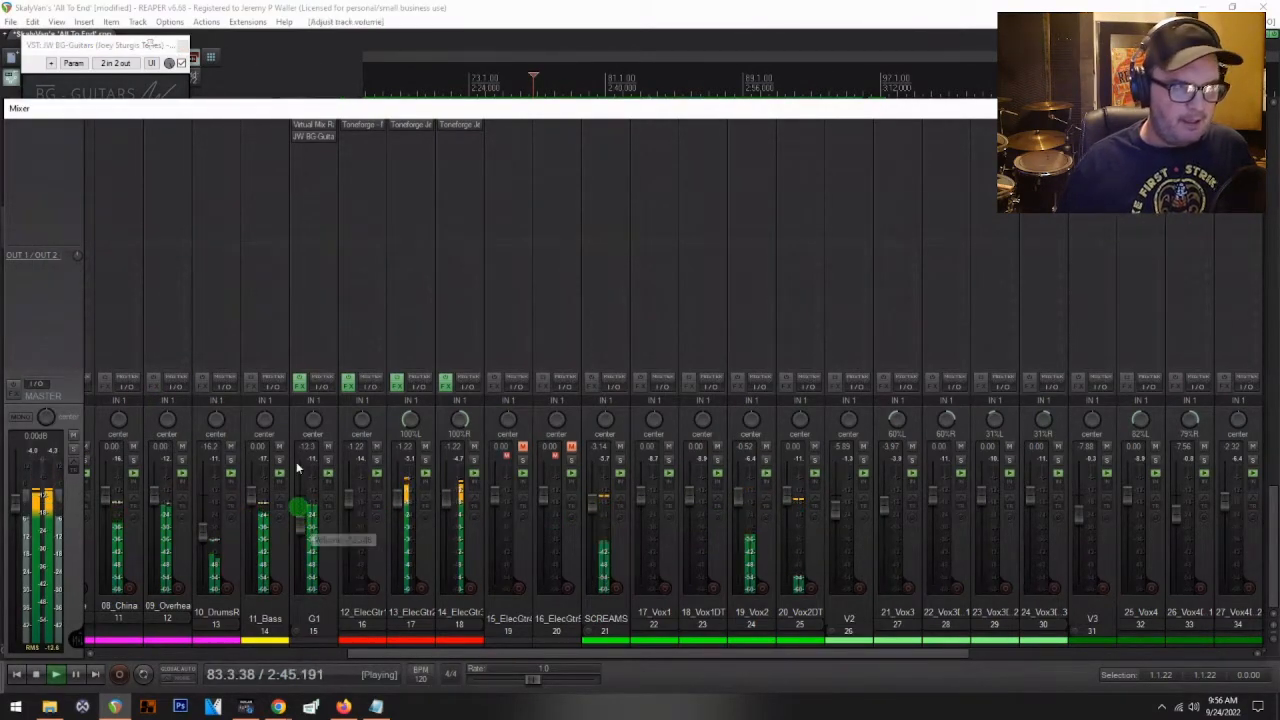
key(space)
click(85, 45)
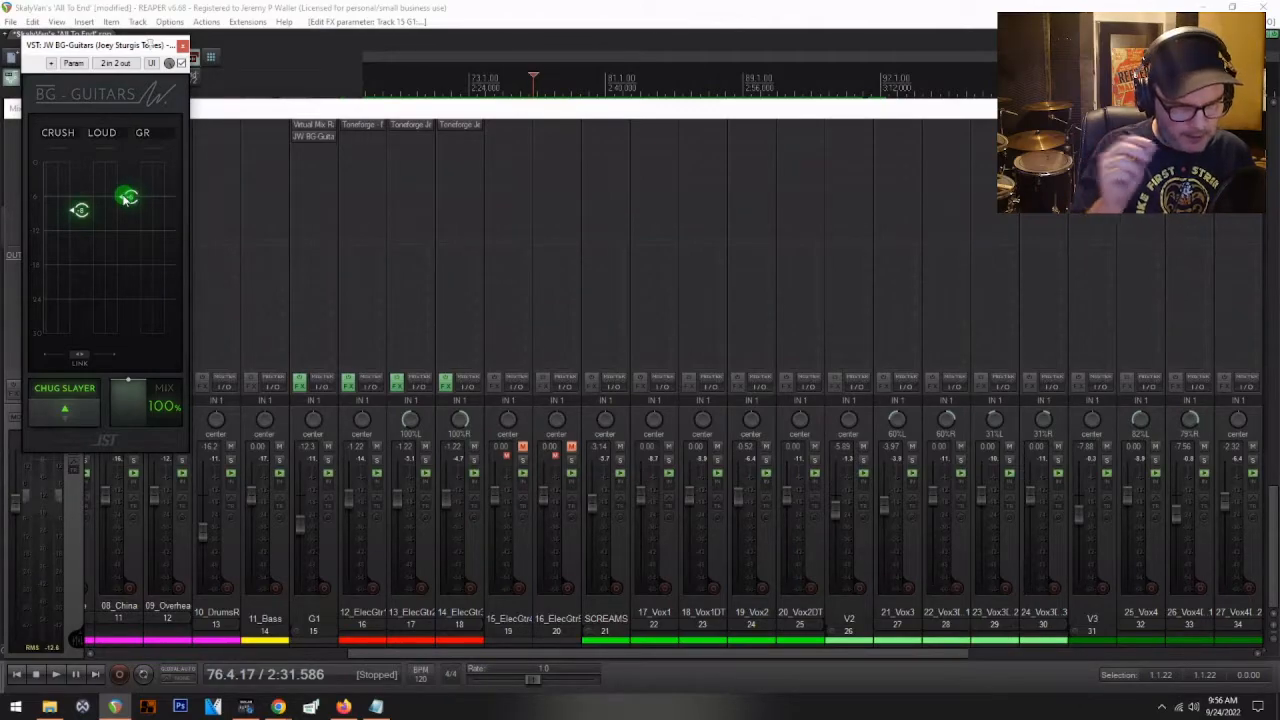
key(space)
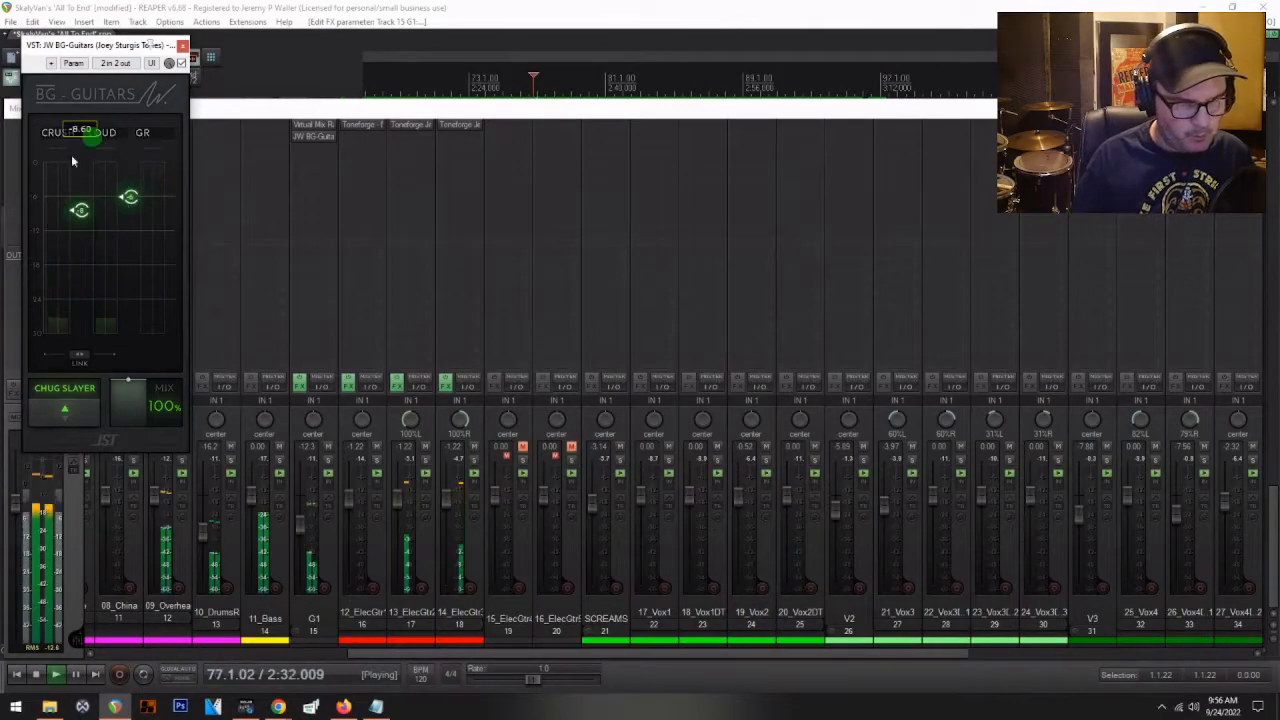
key(space)
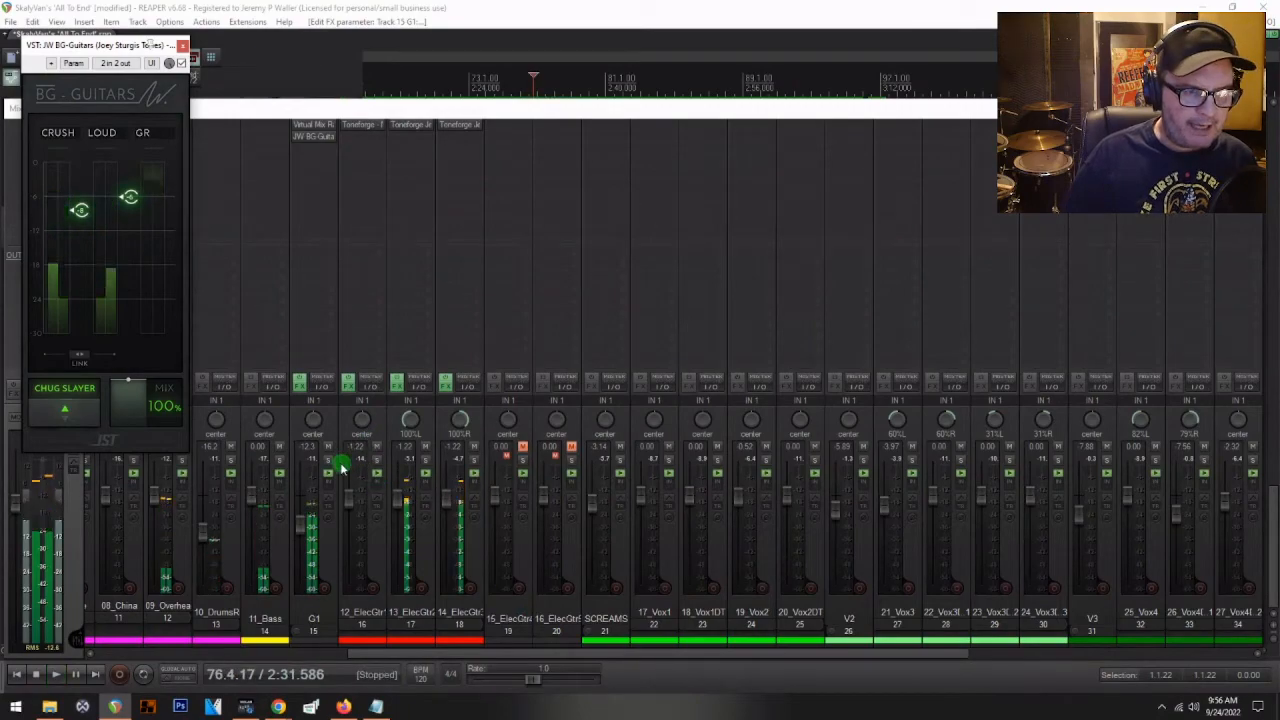
- Solo the G1 guitar bus and audition it with BG-Guitars bypassed and enabled during playback
click(328, 461)
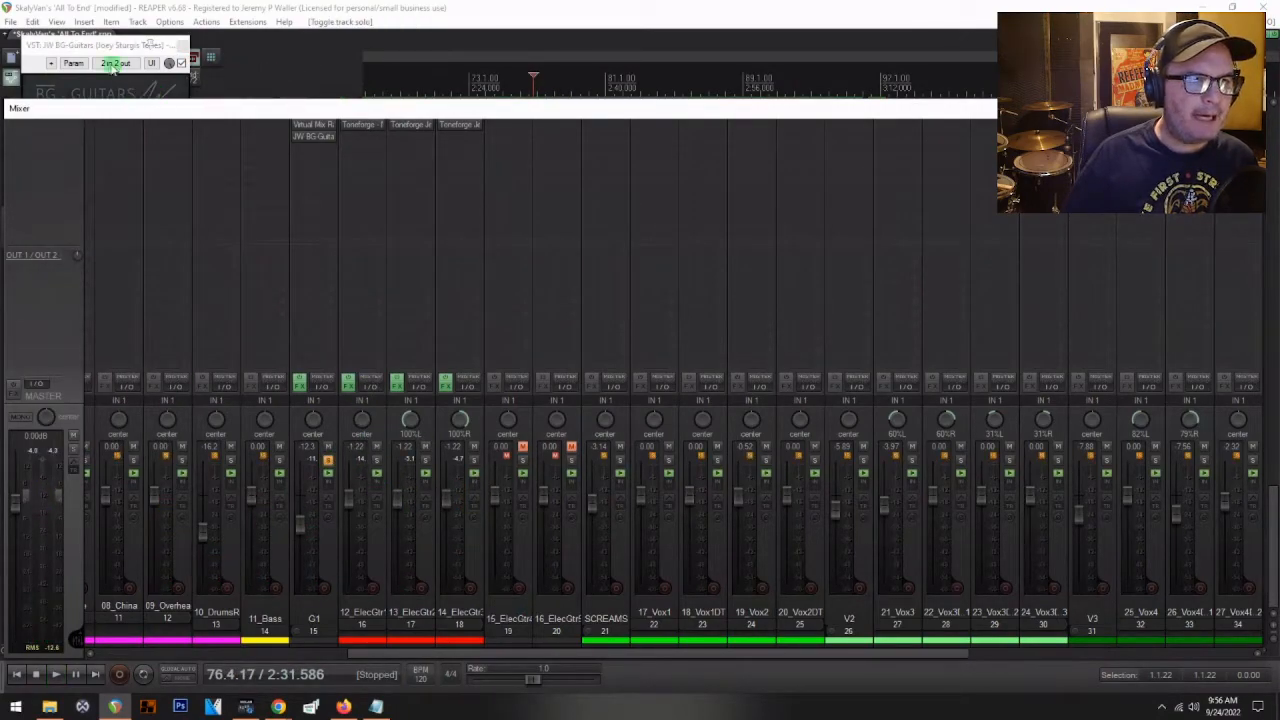
click(120, 44)
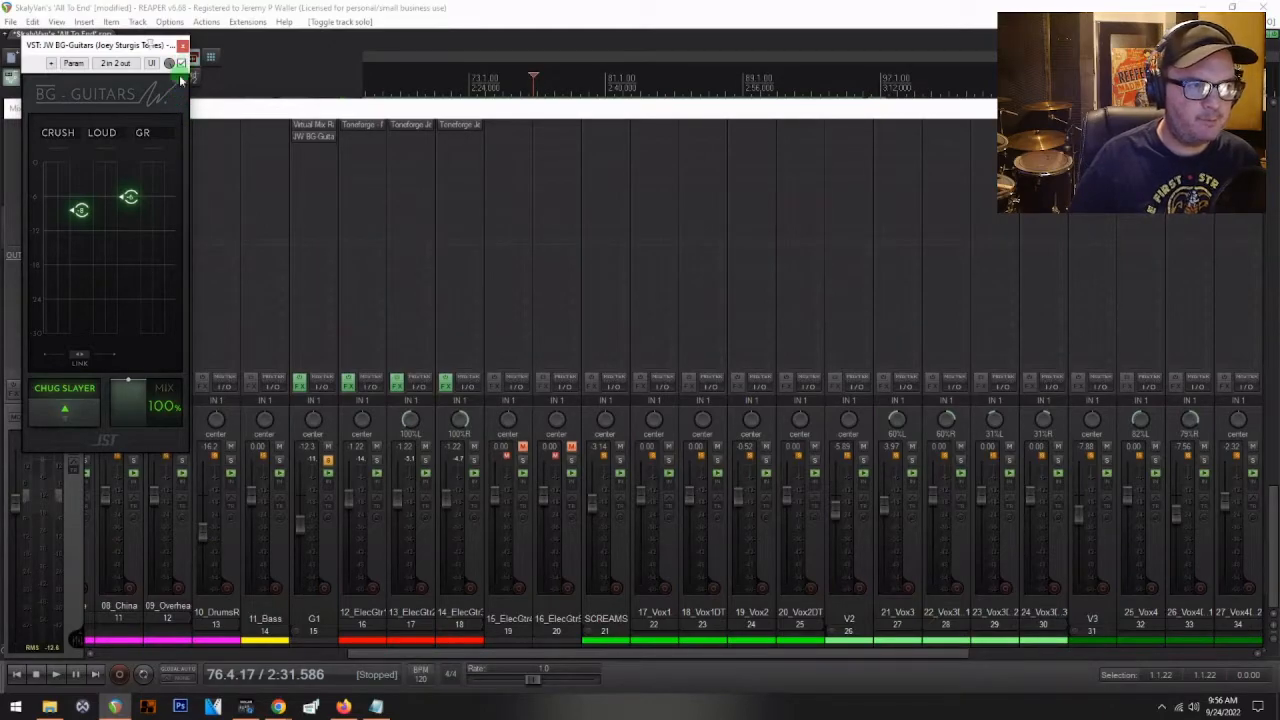
key(space)
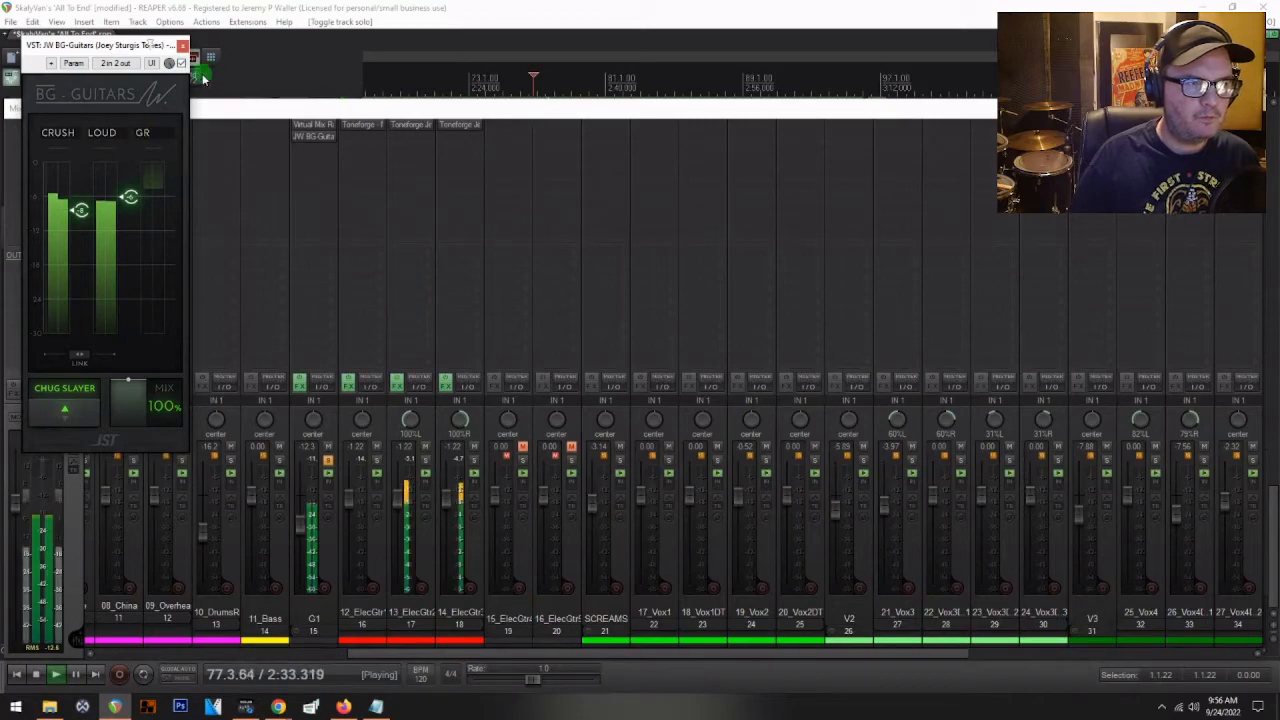
click(181, 63)
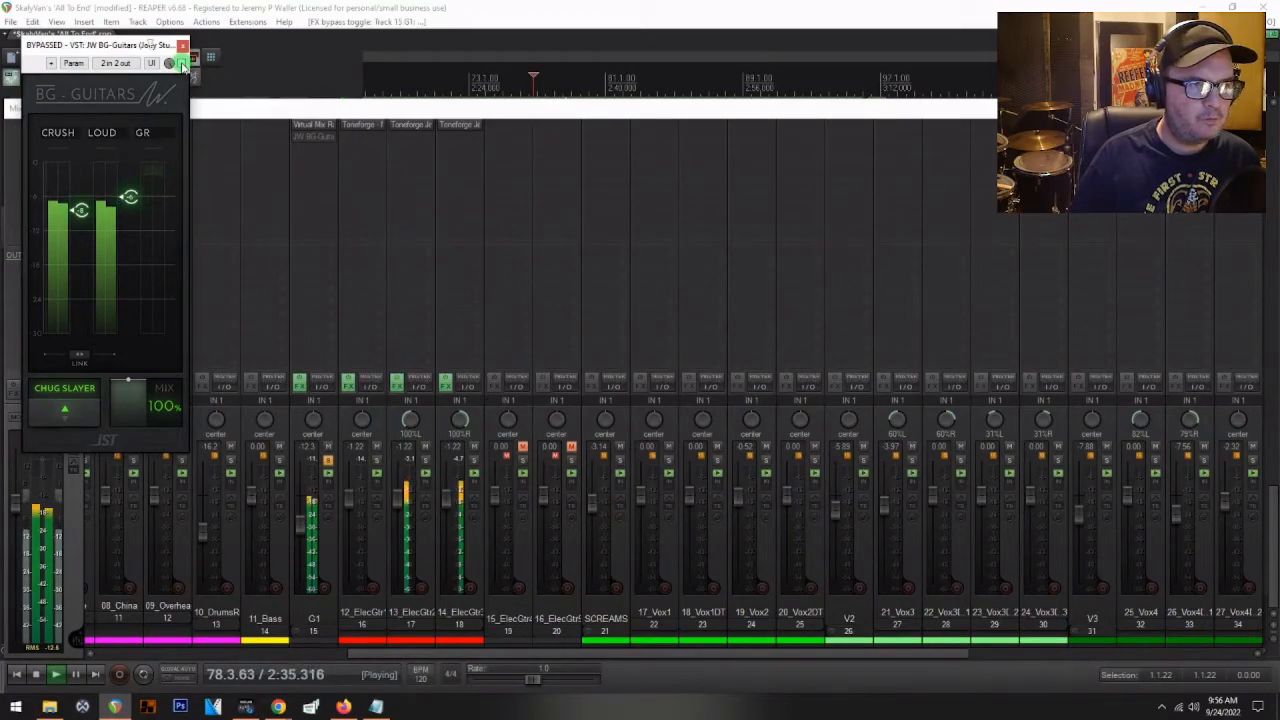
click(181, 63)
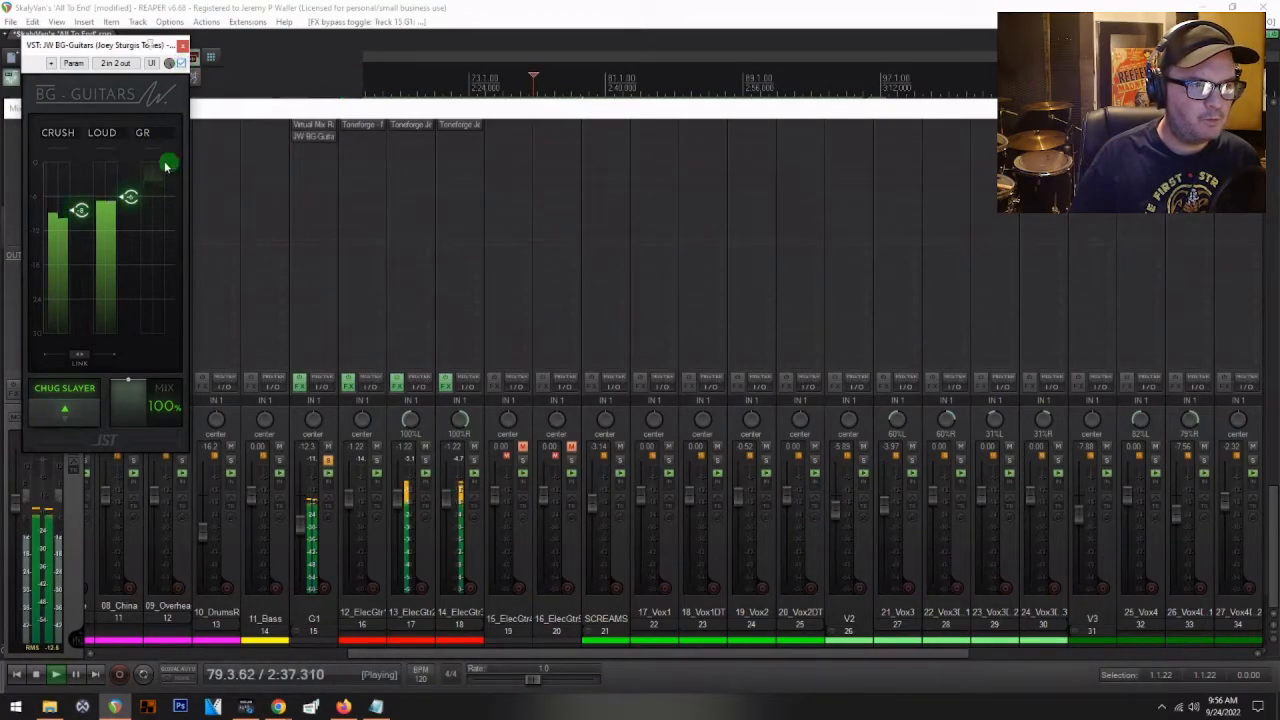
mouse_move(62, 207)
key(space)
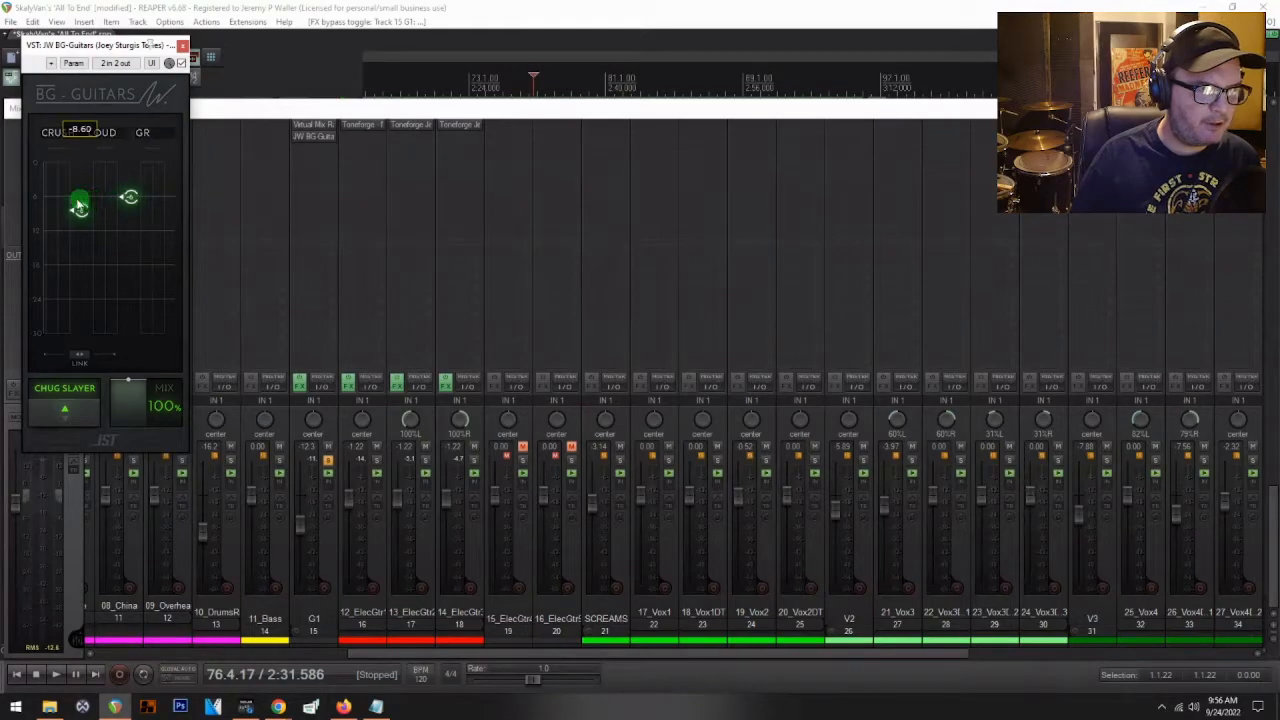
- Set the Loud threshold in BG-Guitars to -4.80 and play the soloed guitars to audition it
key(space)
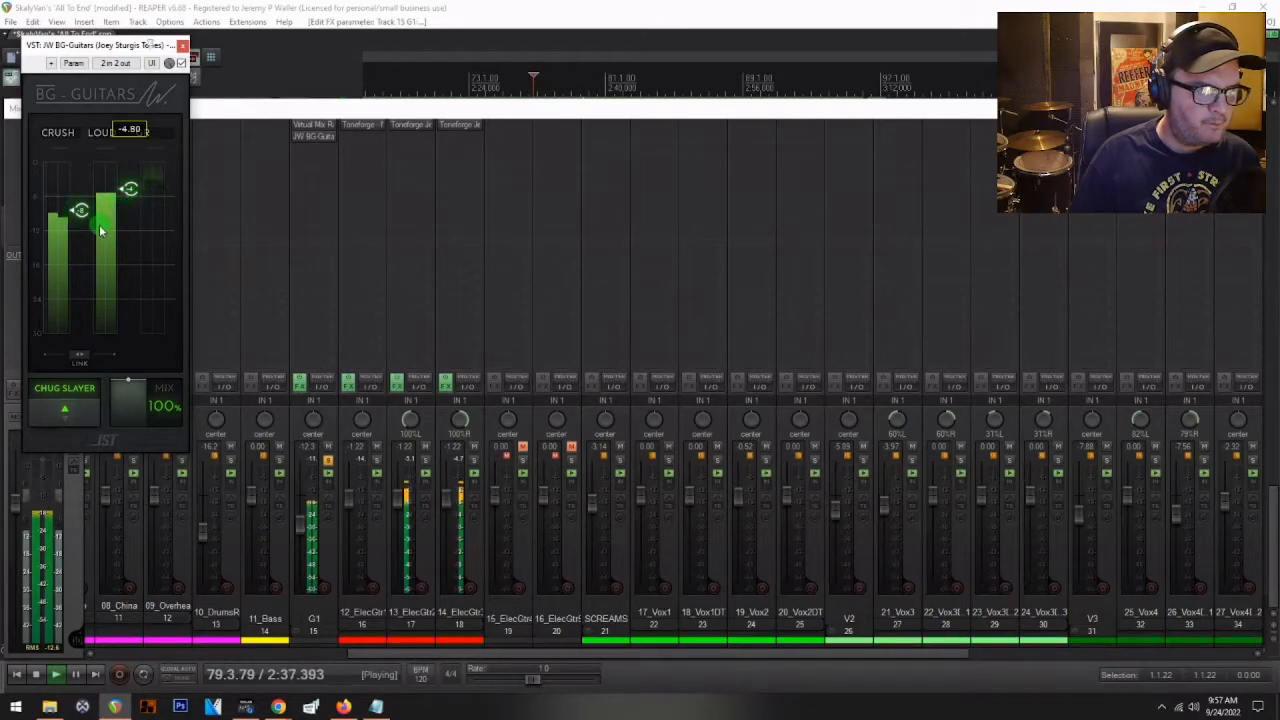
key(space)
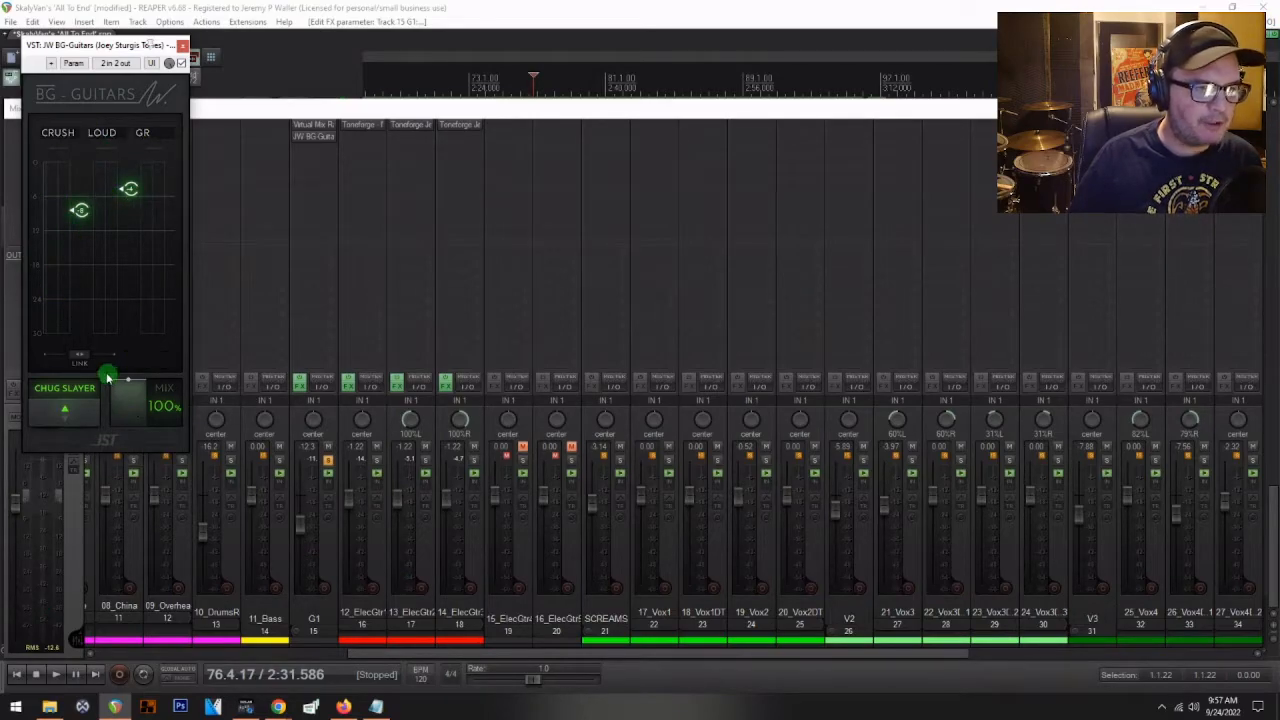
key(space)
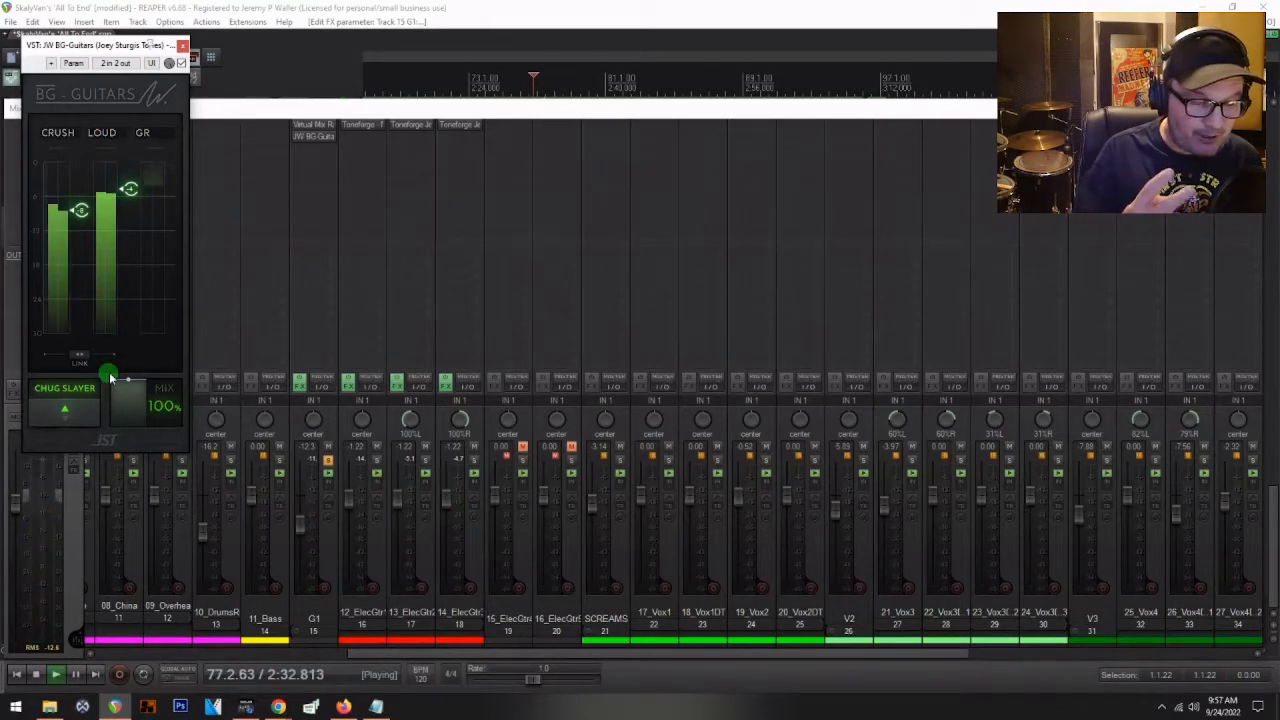
key(space)
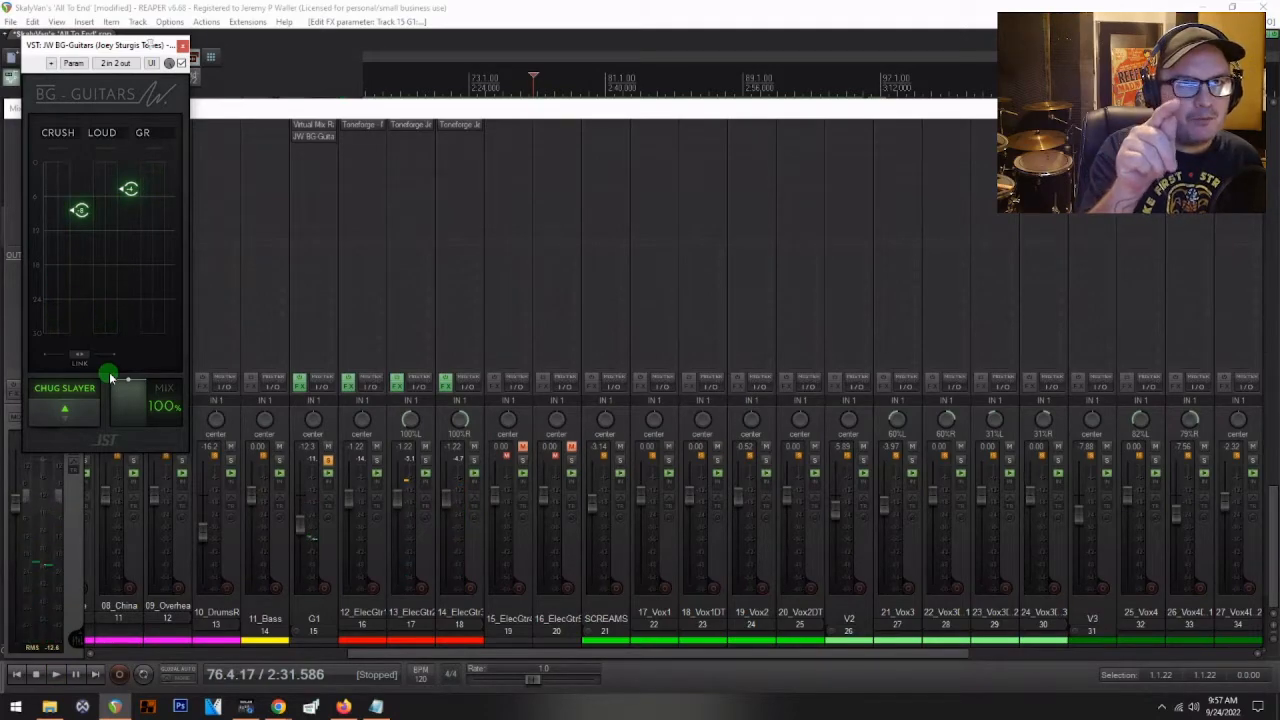
- Compare the new Loud setting against the bypassed BG-Guitars sound during playback and close the plugin
key(space)
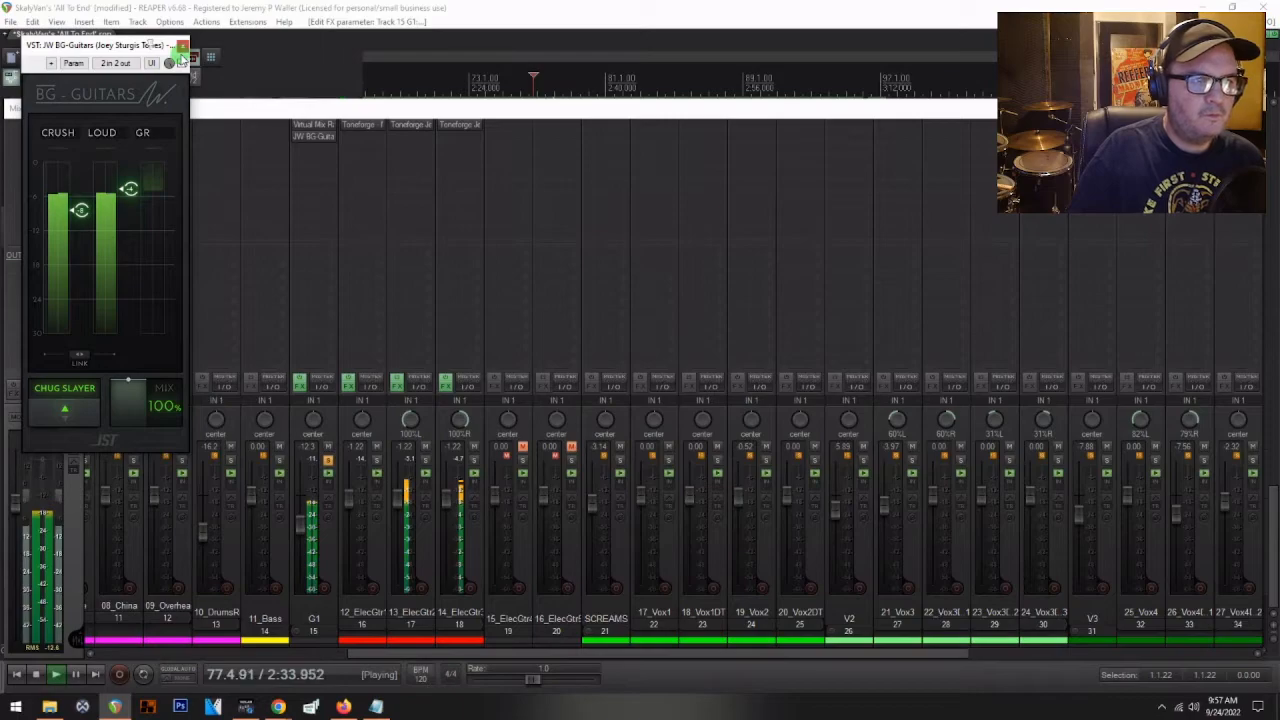
click(181, 63)
click(181, 63)
click(181, 46)
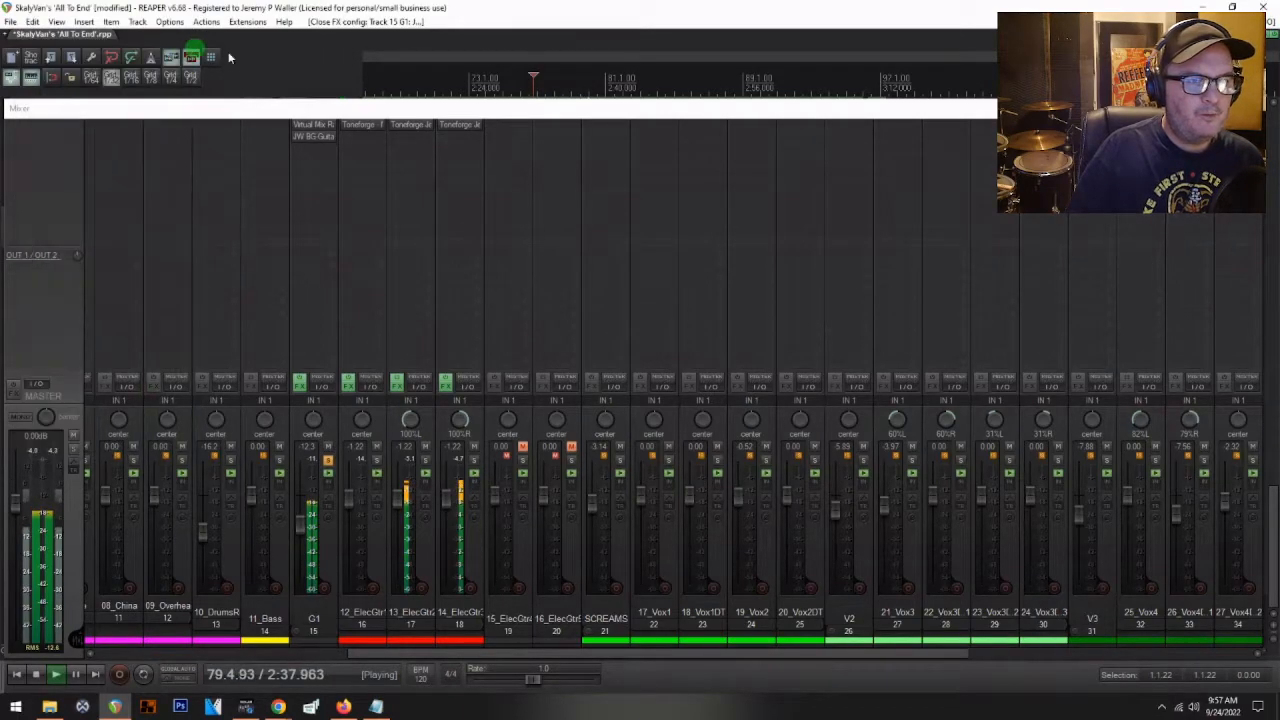
- Adjust the FG-S low-cut filter in the G1 bus's Virtual Mix Rack, audition the guitars, and close the rack
key(space)
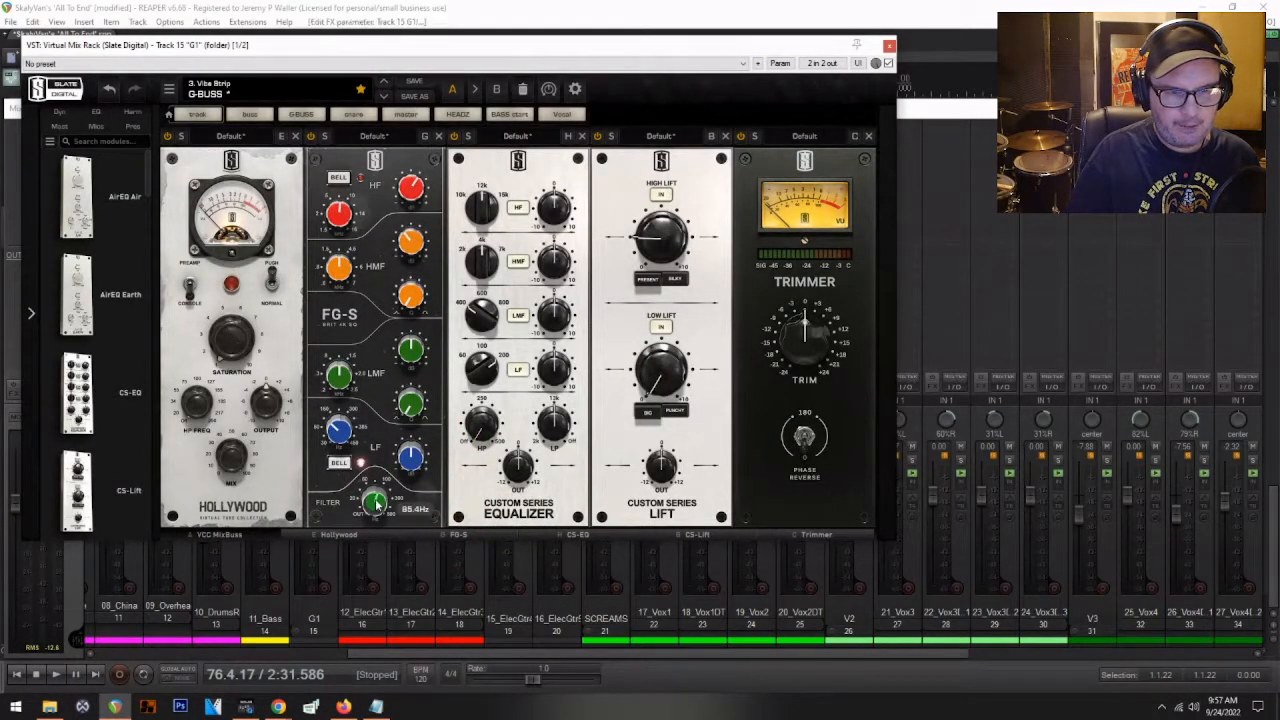
key(space)
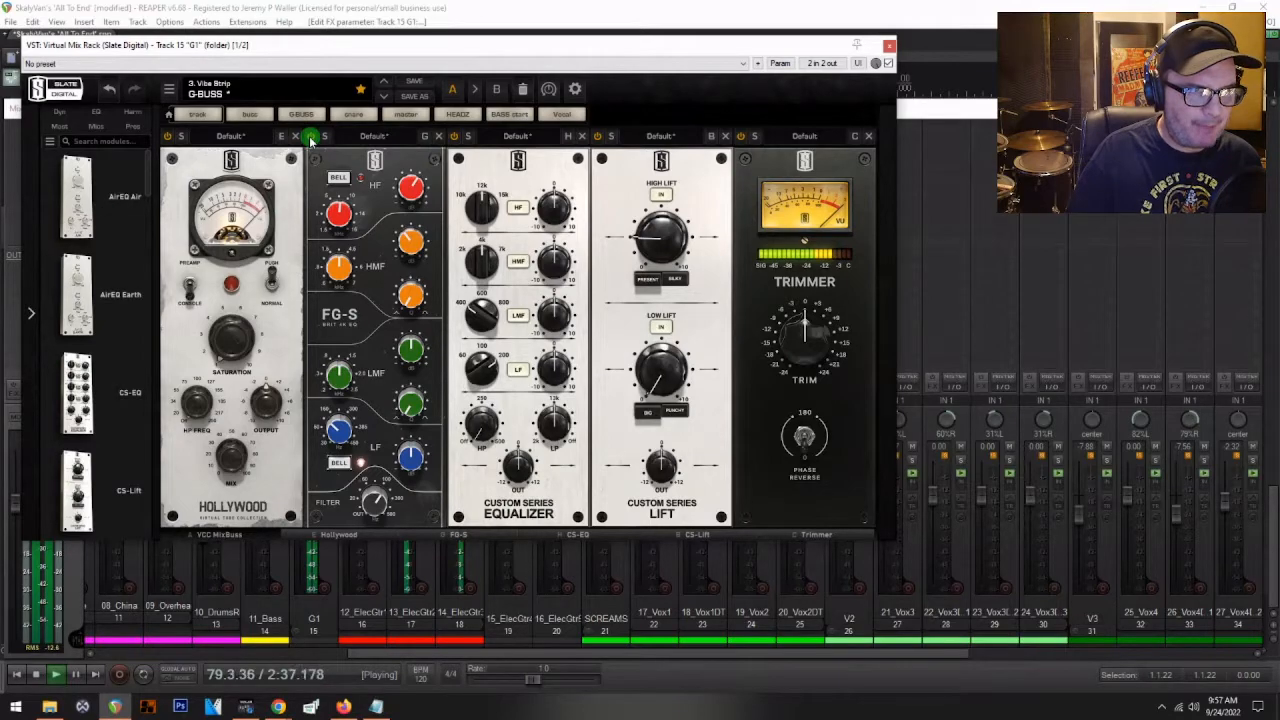
click(885, 45)
key(space)
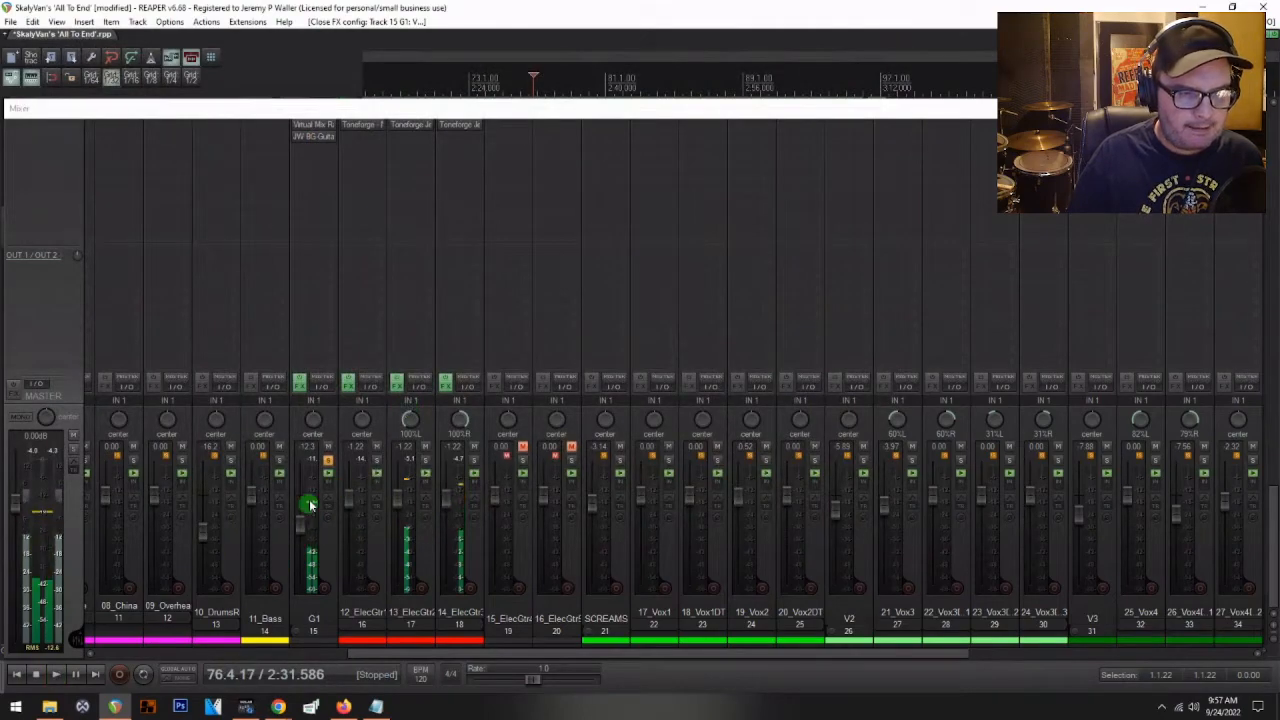
- Unsolo G1 and lower its fader to -14.3 dB while the full mix plays
click(327, 460)
key(space)
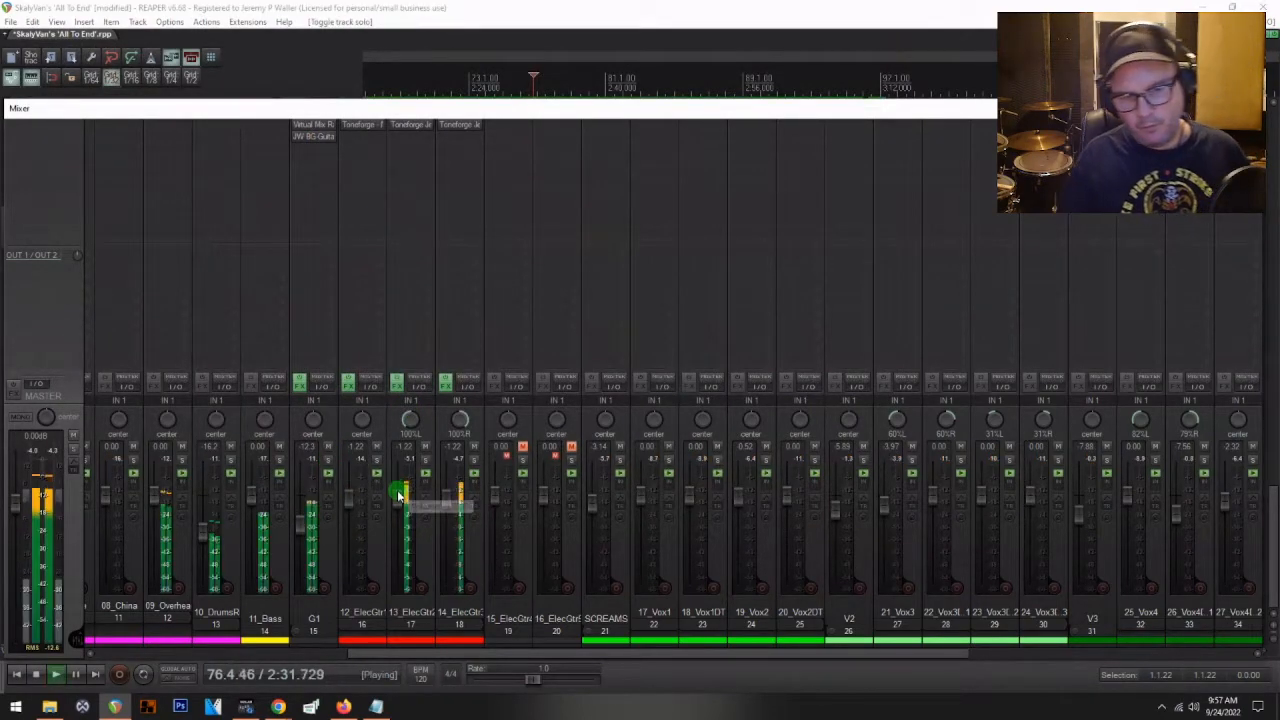
click(304, 527)
- Lower the 02_Snare fader to -1.32 dB and the SCREAMS bus to -6.72 dB during playback
scroll(339, 540, left, 3)
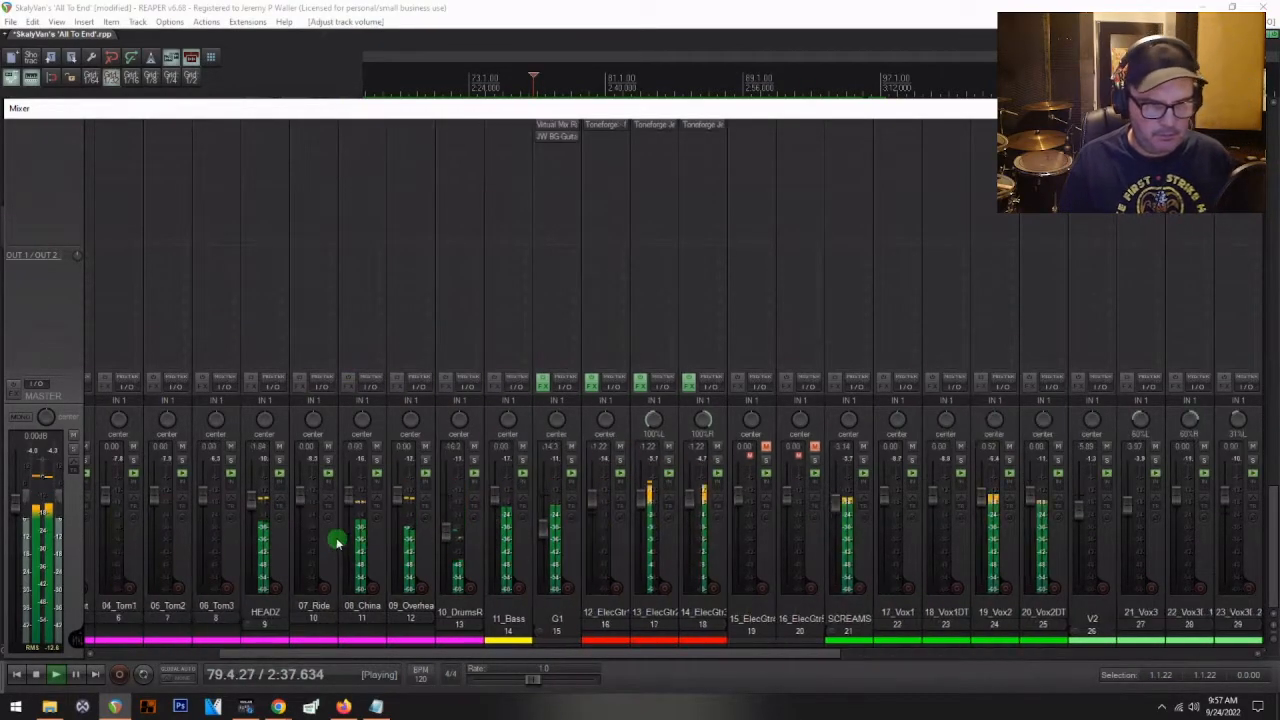
scroll(350, 560, left, 2)
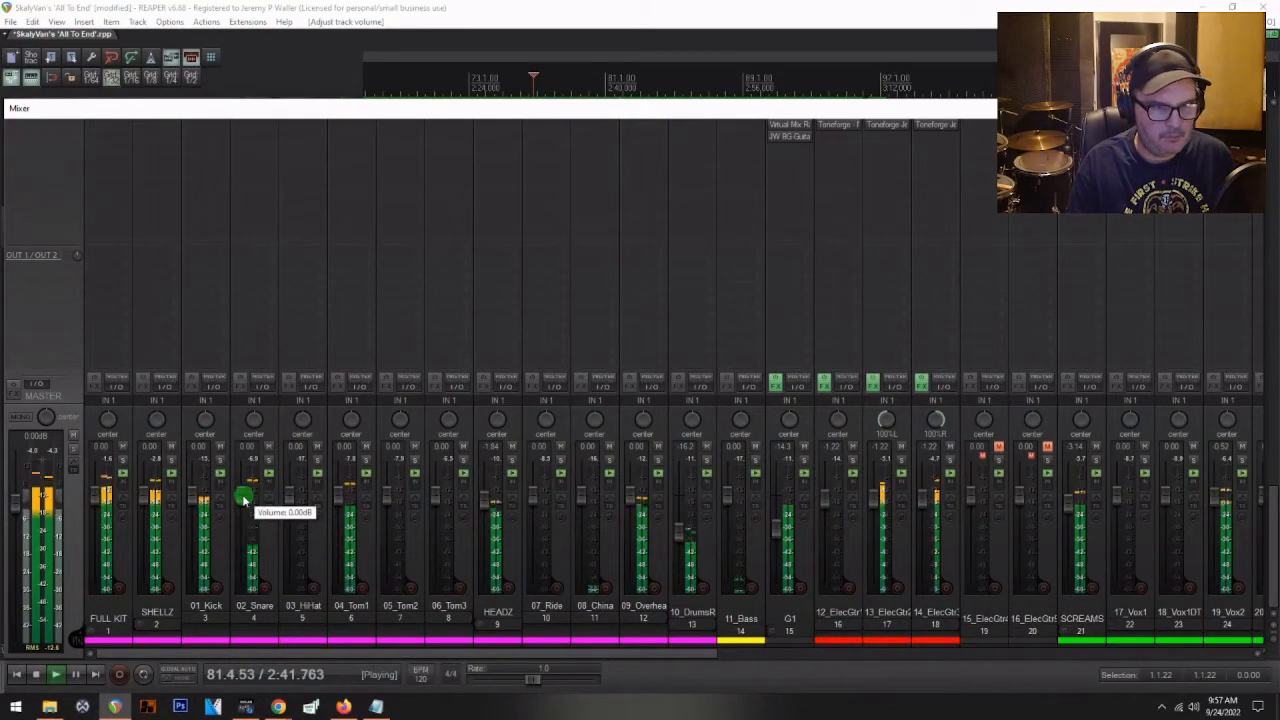
drag(244, 498, 244, 505)
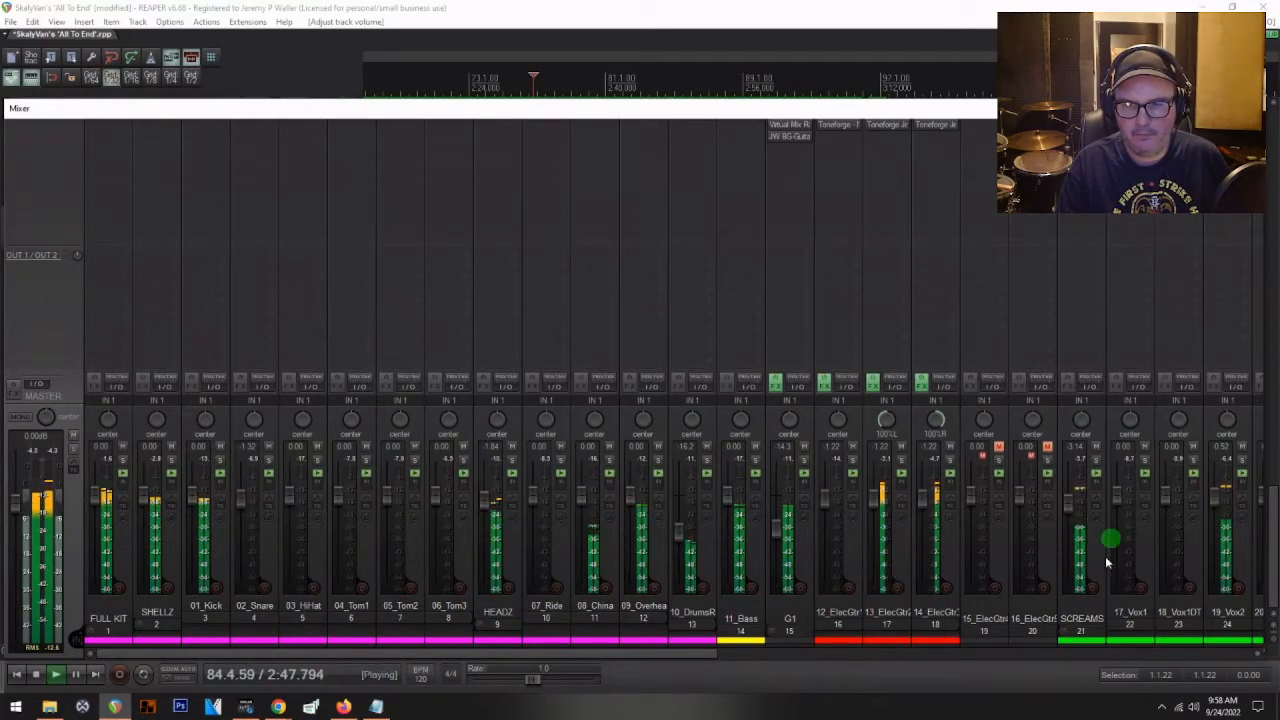
scroll(1052, 616, right, 3)
drag(920, 505, 919, 517)
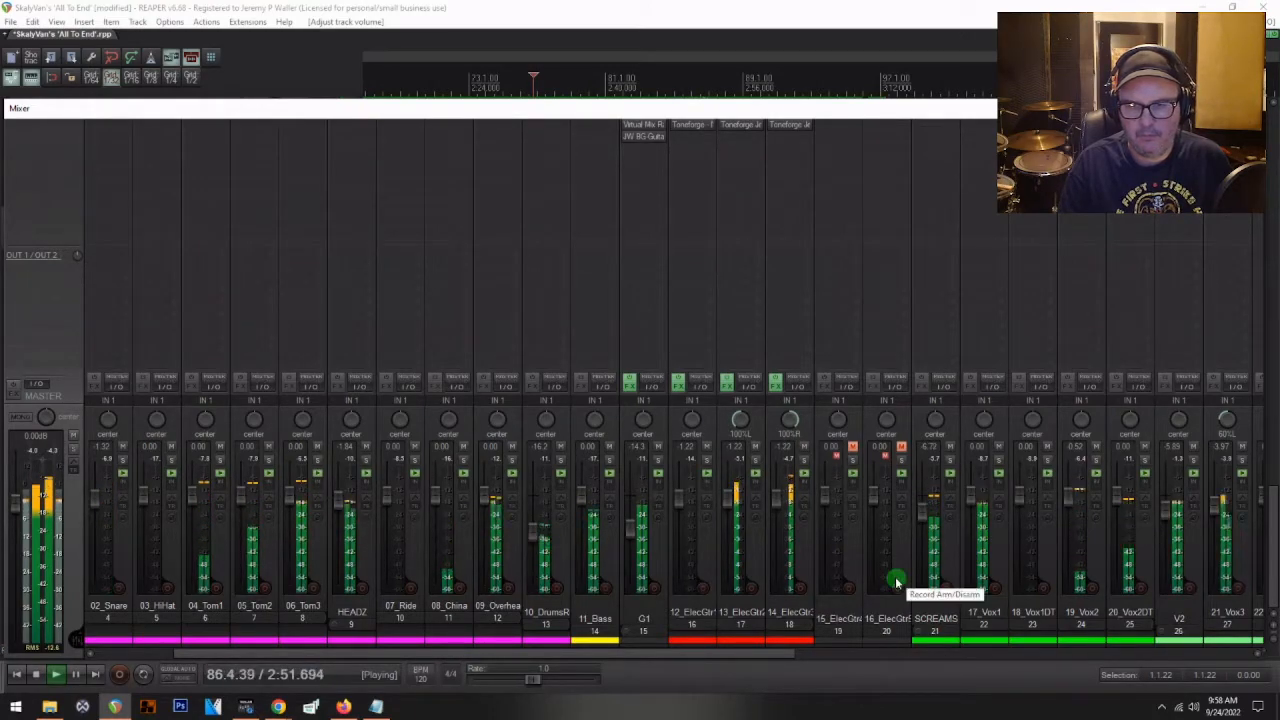
- Lower the V2 vocal bus to -7.03 dB and the drum overheads track to -3.14 dB
scroll(896, 582, right, 1)
scroll(896, 582, right, 1)
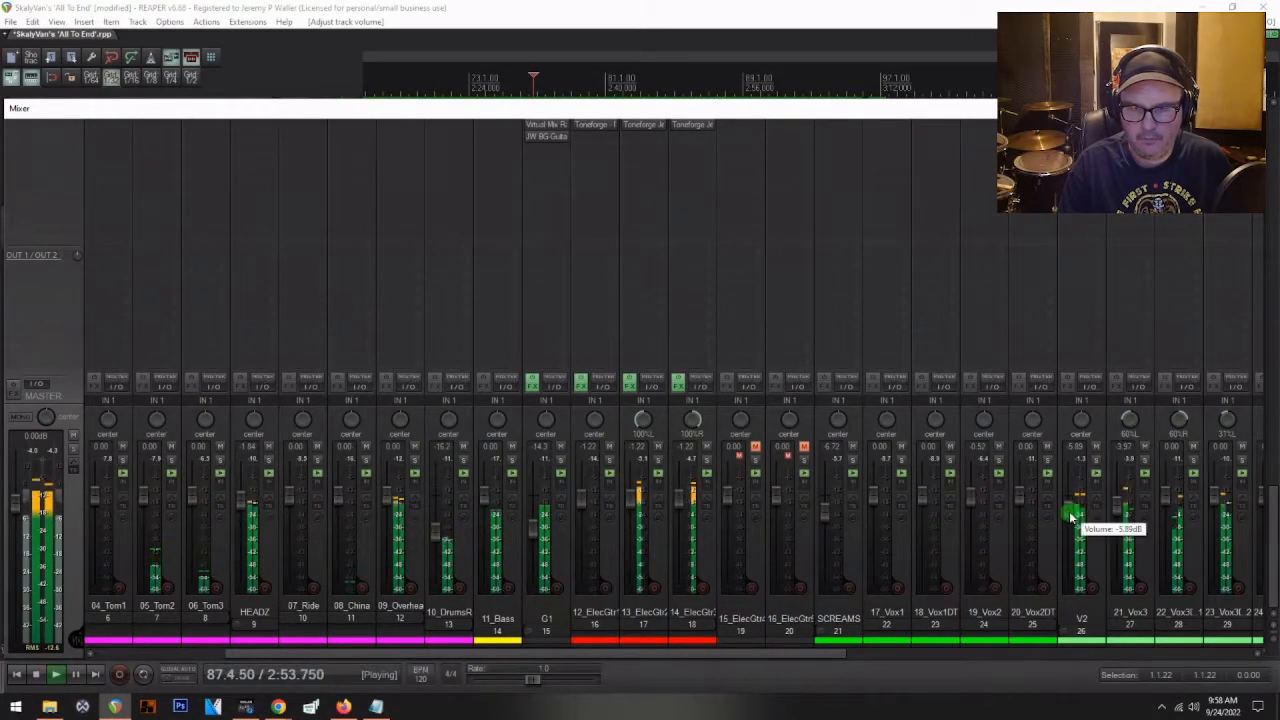
drag(384, 502, 387, 510)
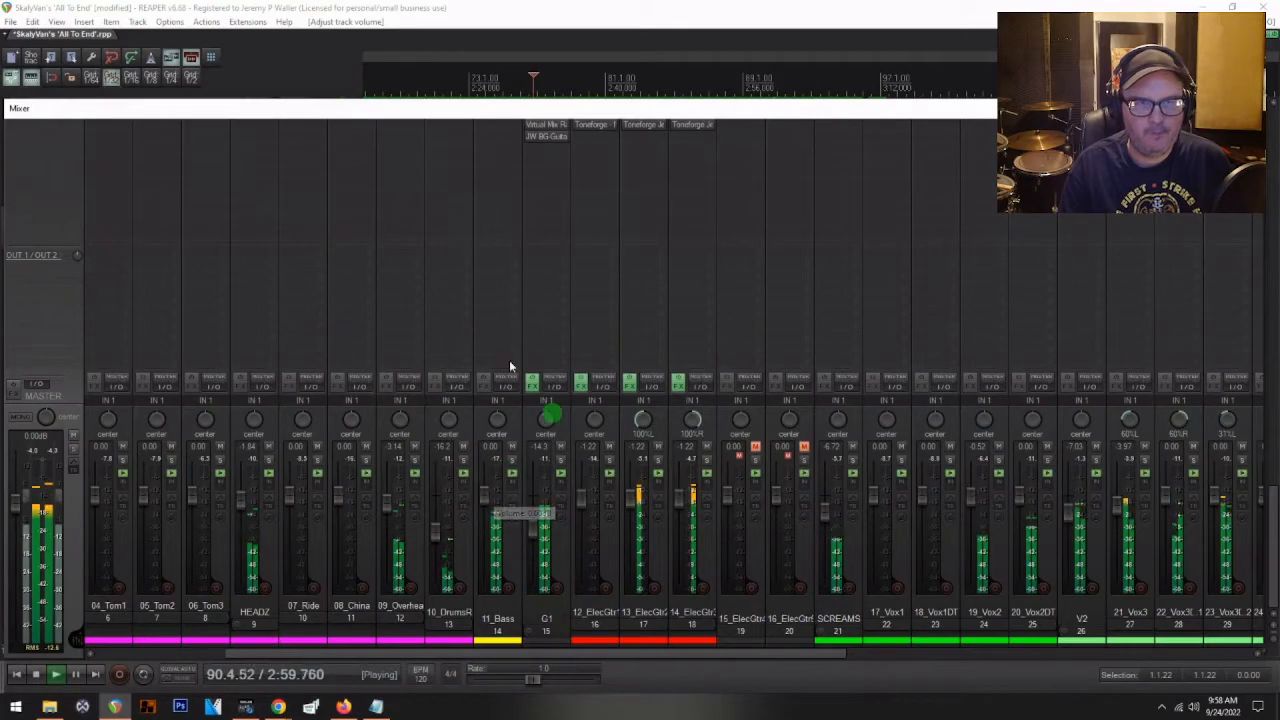
- Add JW BG-Bass to the 11_Bass track and set its BTM mode Crush to about -26 and Loud to -19.30
click(497, 128)
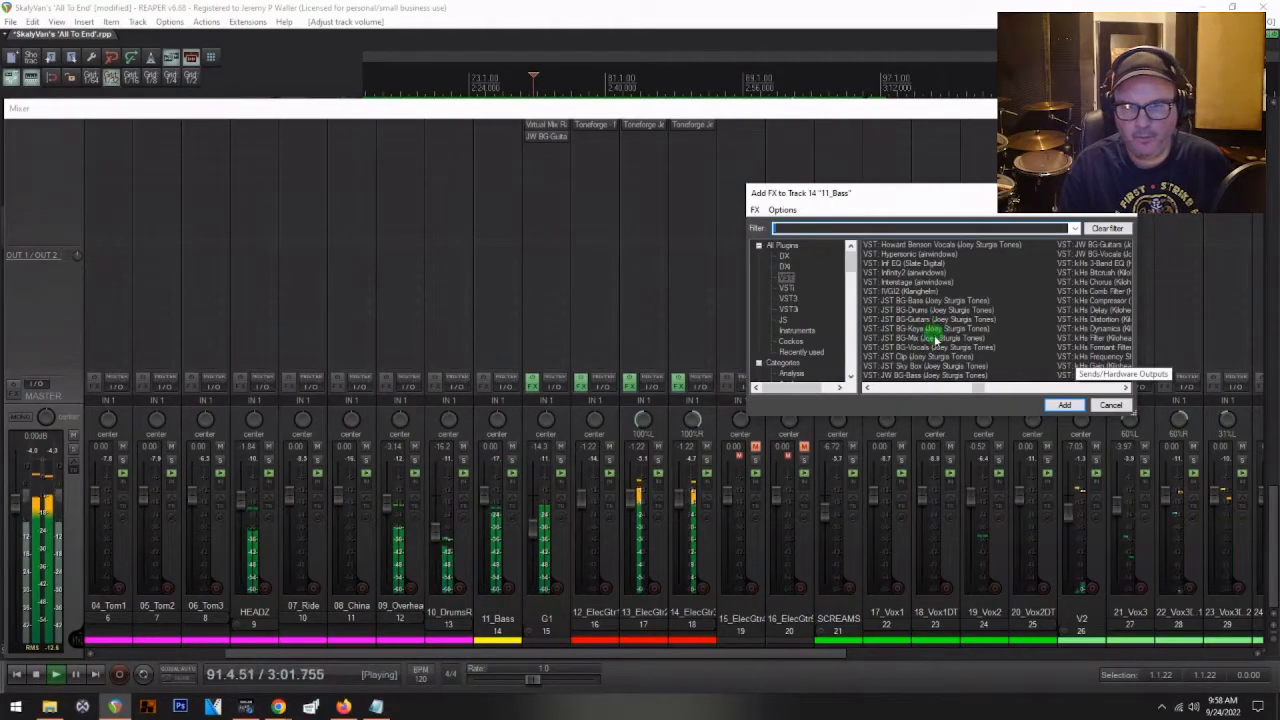
double_click(910, 376)
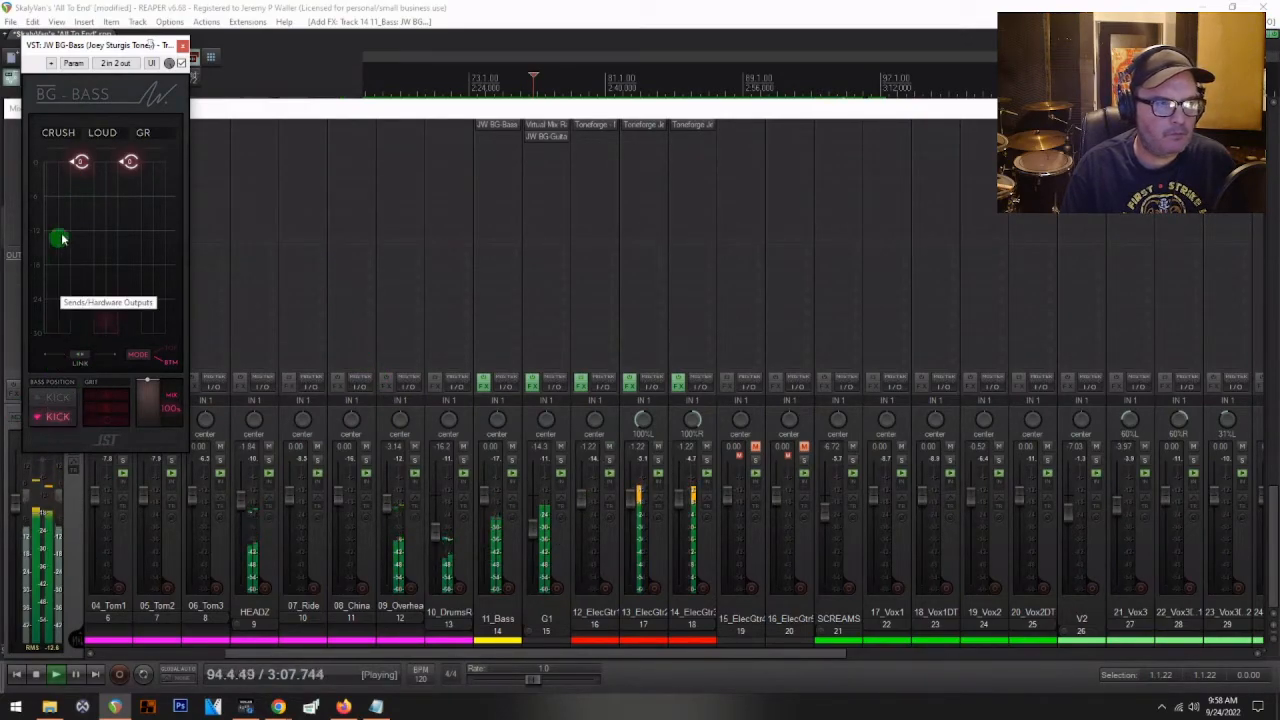
click(81, 358)
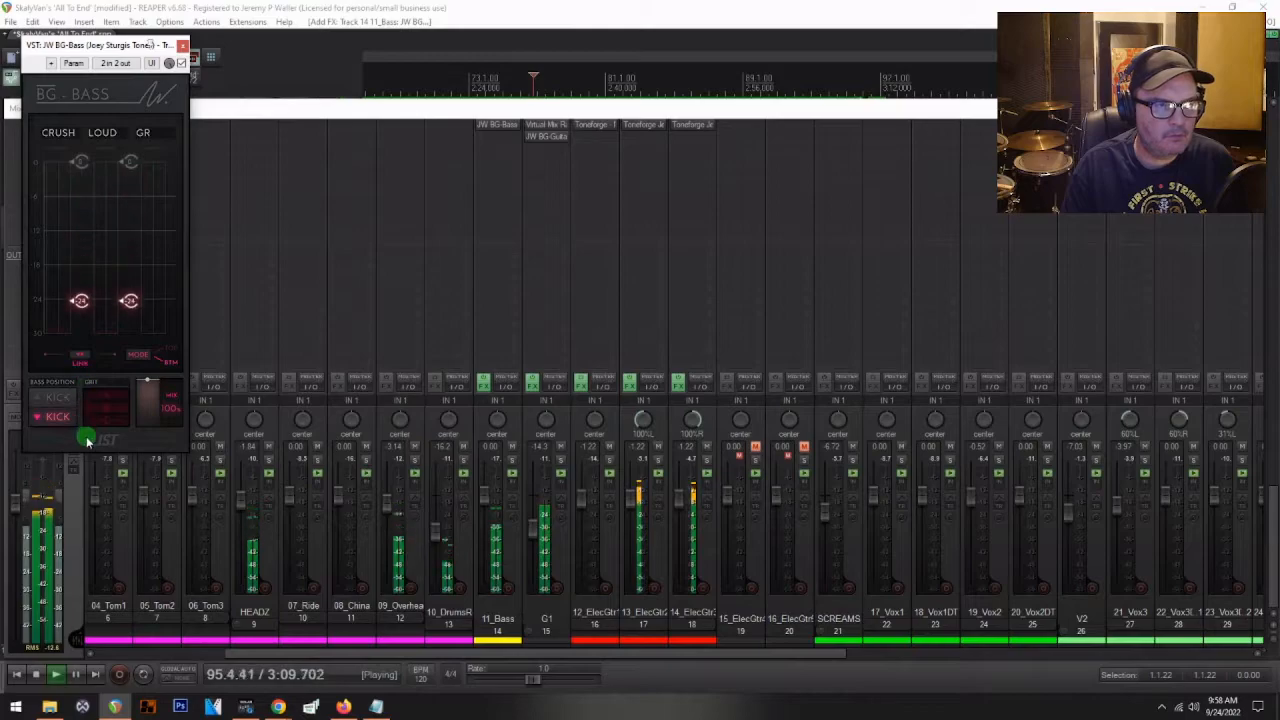
drag(81, 299, 128, 270)
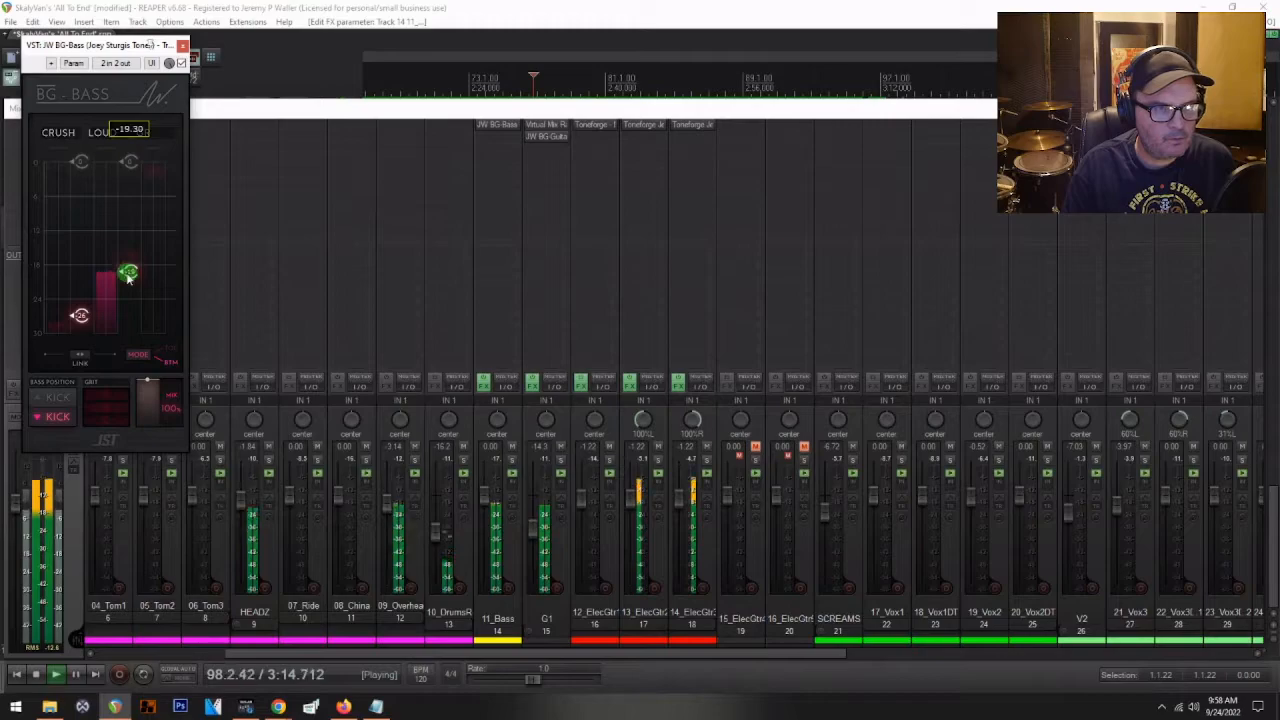
- Switch BG-Bass to TOP mode and set Crush to about -26 and Loud to -11.70
click(138, 355)
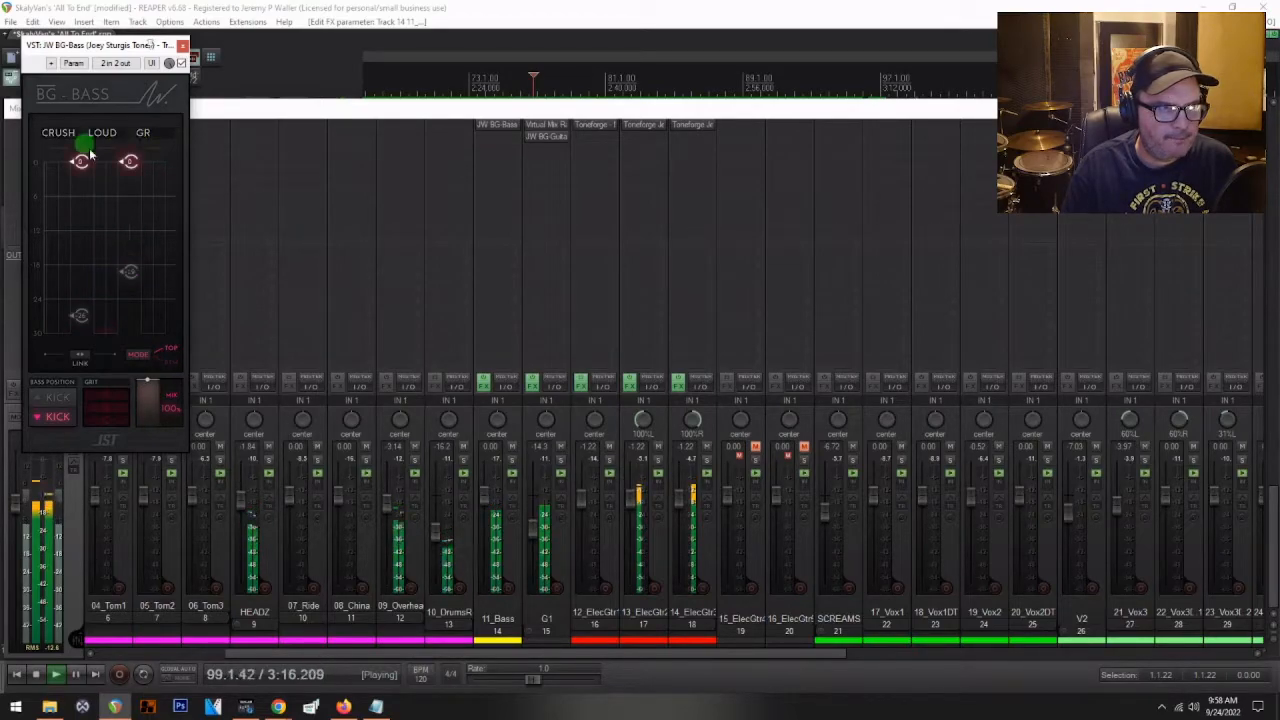
click(80, 356)
drag(129, 307, 130, 228)
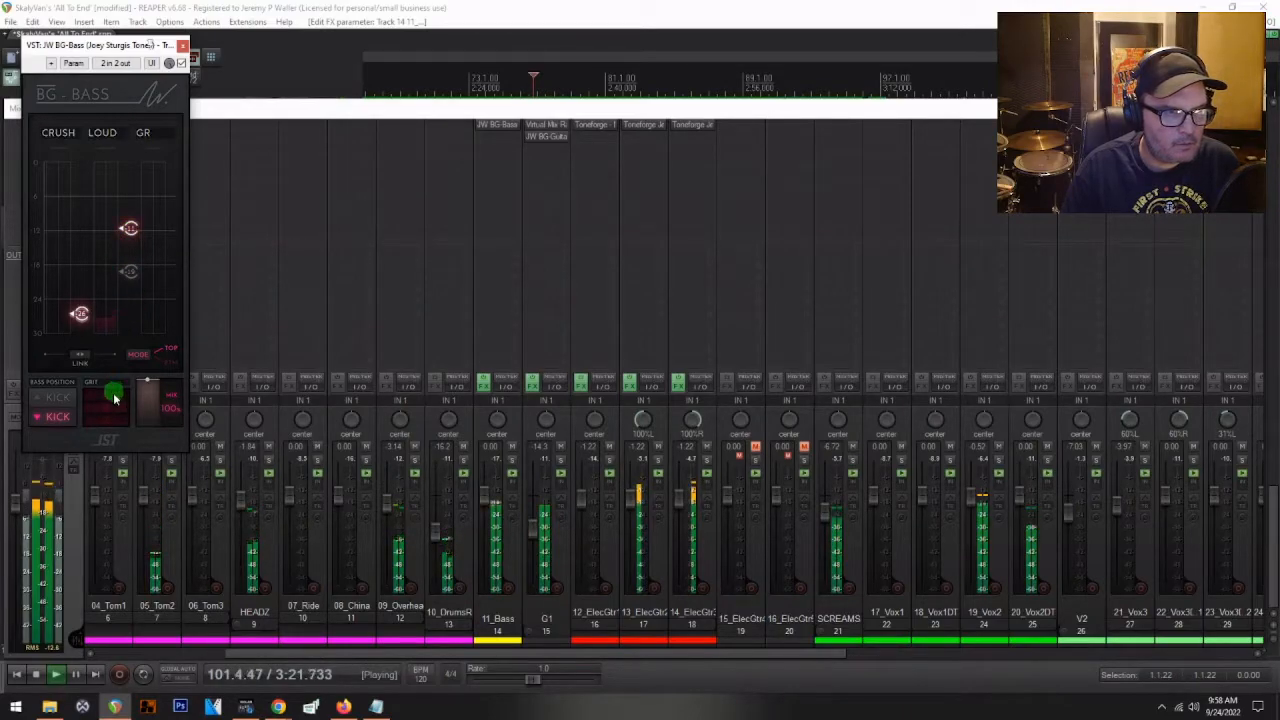
- Enable a small amount of Grit C in BG-Bass and raise the TOP mode Loud threshold to about -9
click(106, 421)
drag(116, 427, 97, 426)
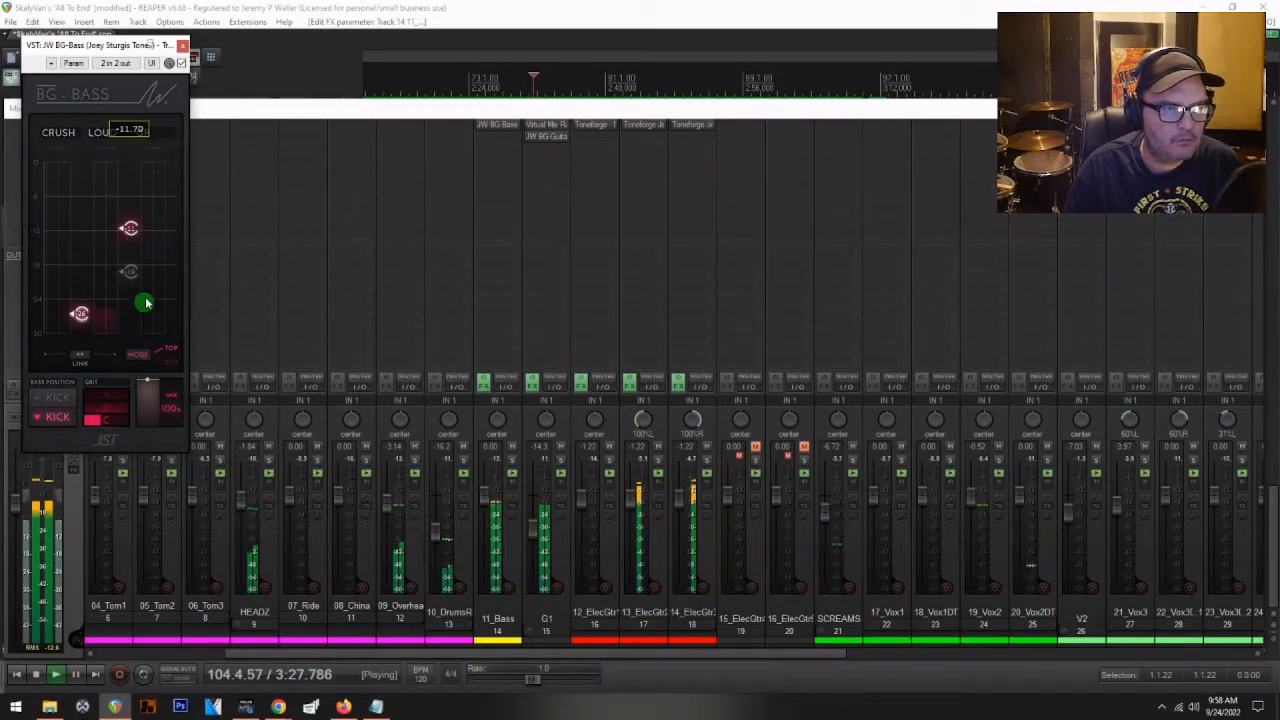
drag(140, 353, 136, 216)
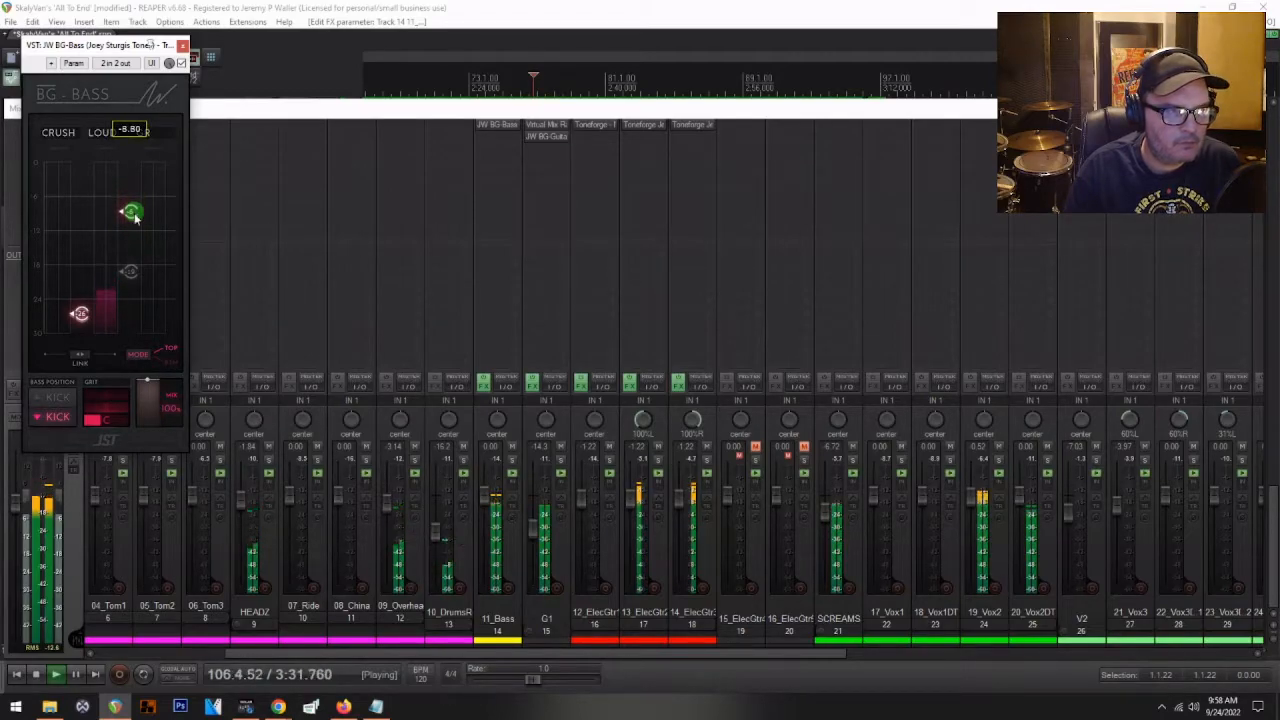
- Raise the BTM mode Loud threshold in BG-Bass to about -16 and lower the 11_Bass fader to -3.38 dB
click(138, 358)
drag(131, 281, 133, 270)
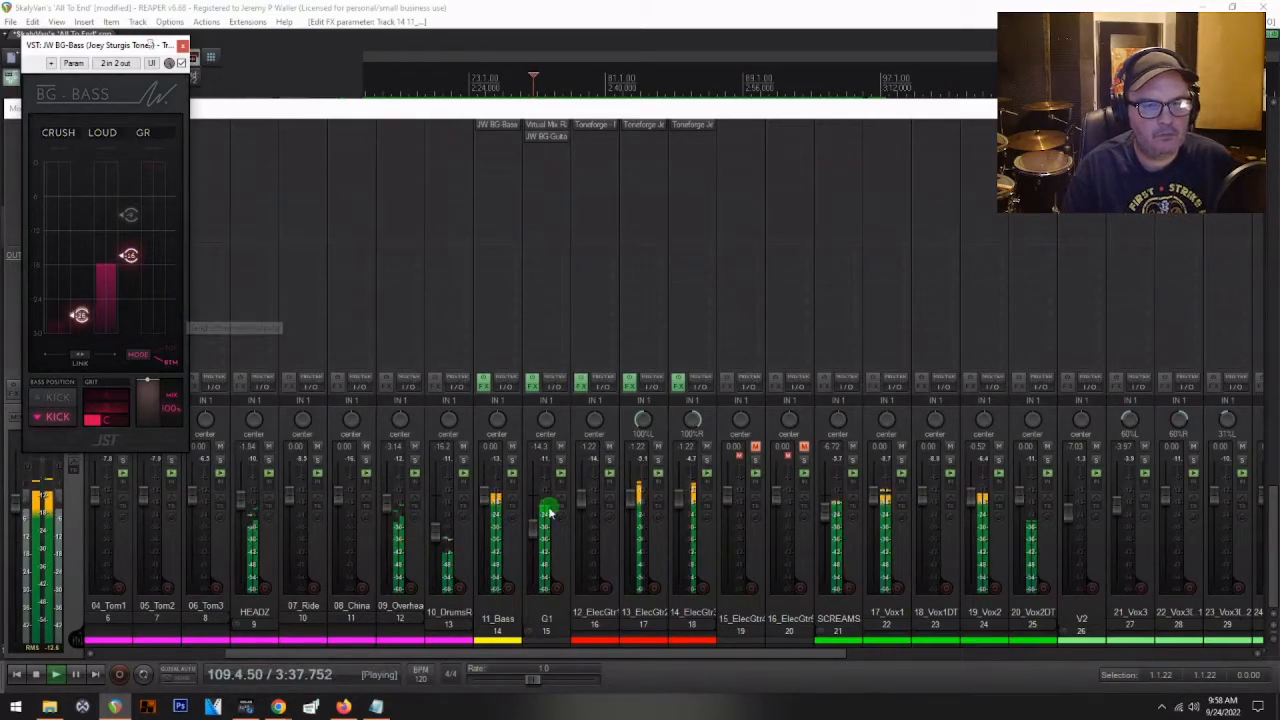
click(483, 505)
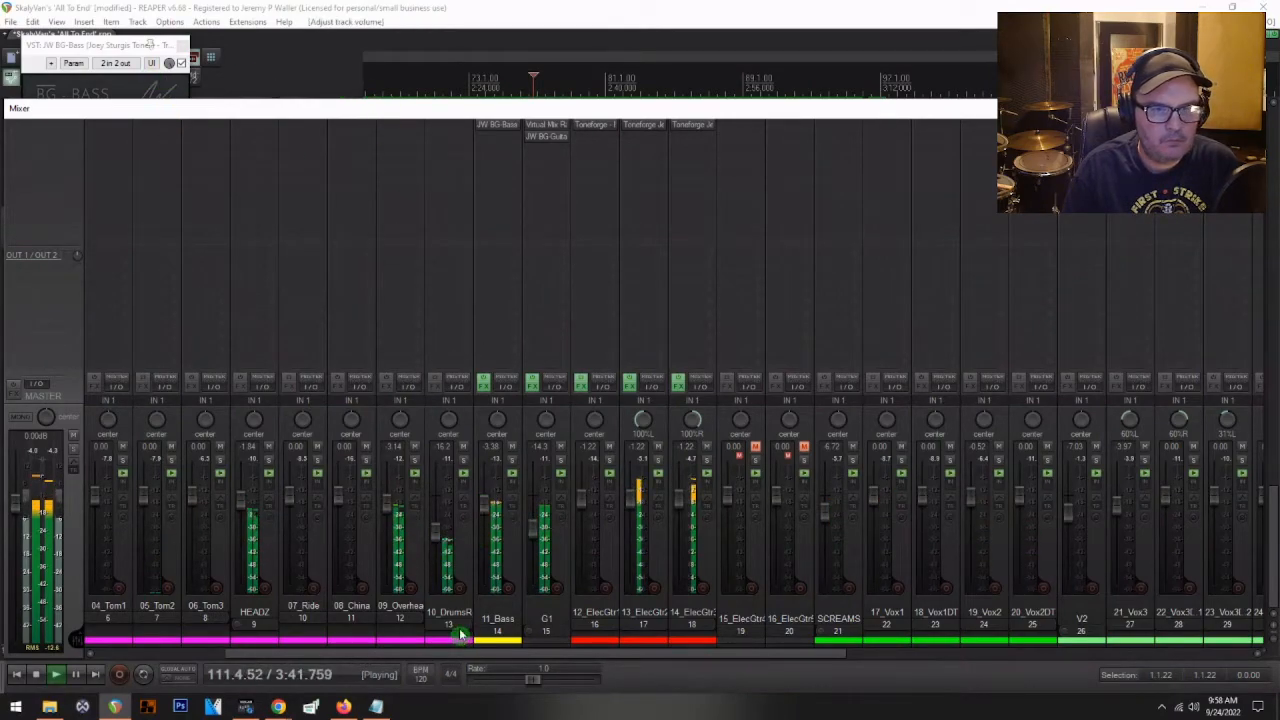
- Solo 11_Bass and G1 together, lower G1 to -17.6 dB during playback, and stop and hide the mixer
click(511, 461)
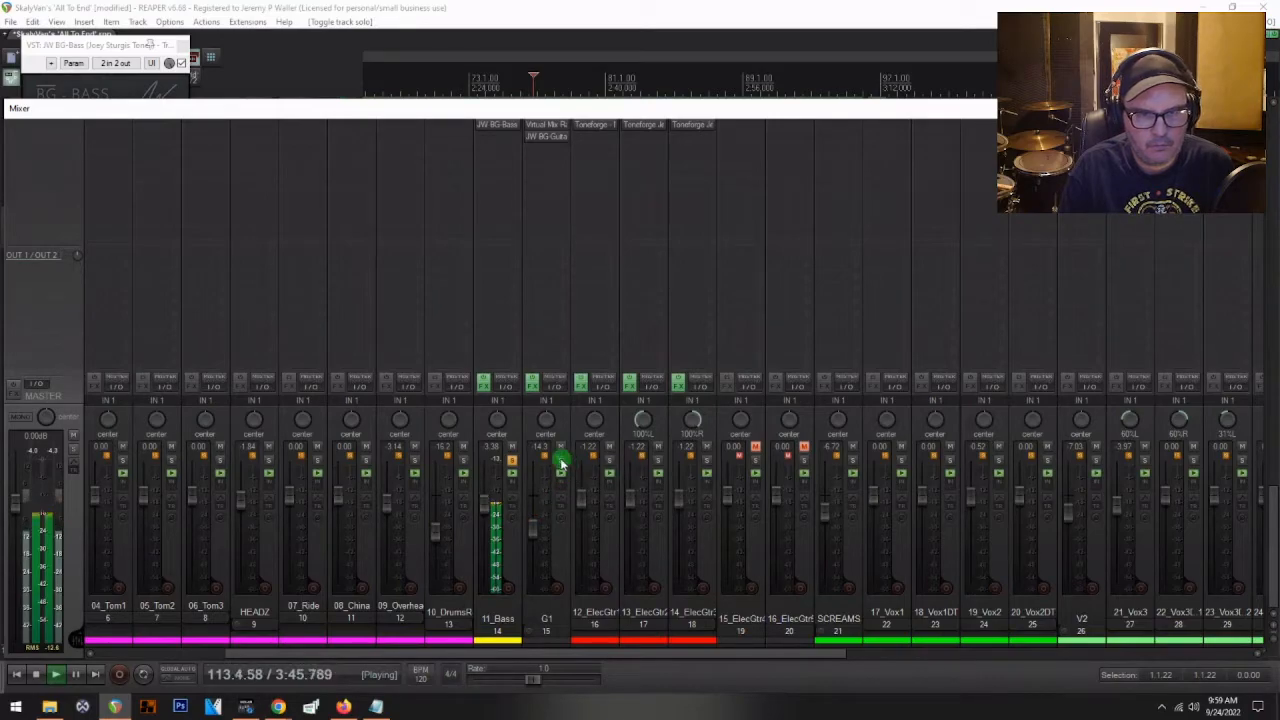
click(561, 460)
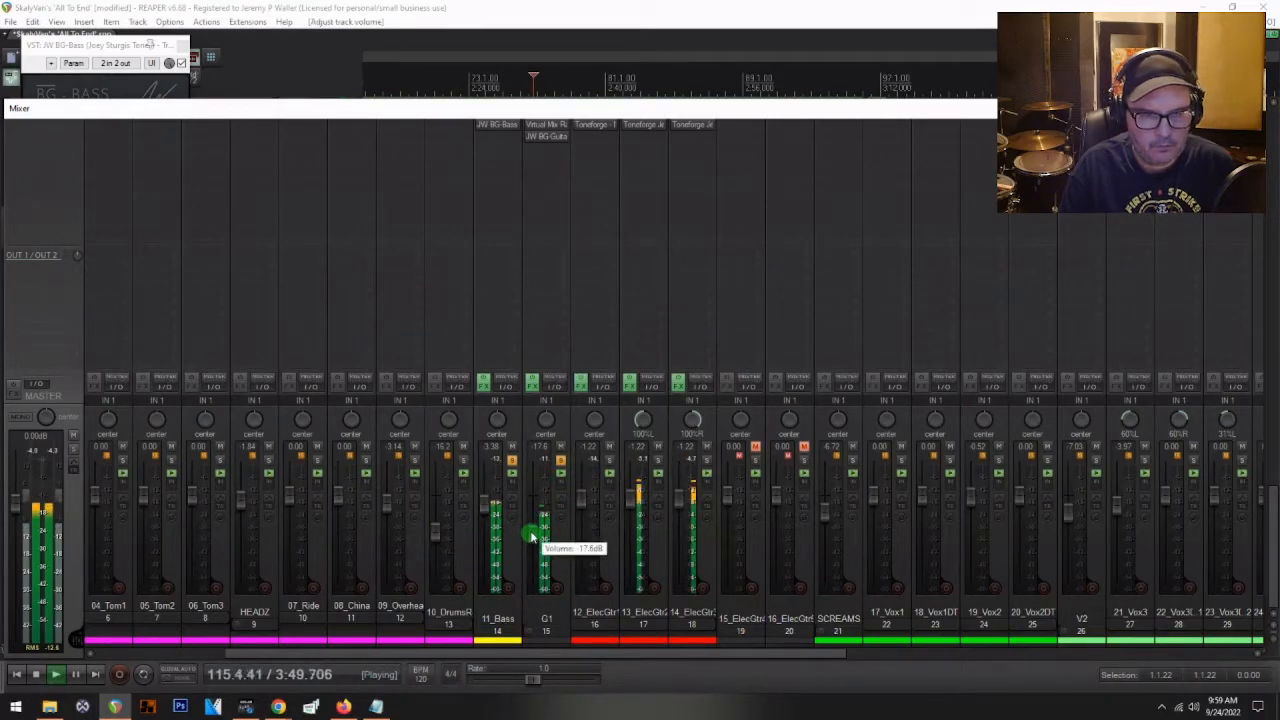
key(space)
key(ctrl+m)
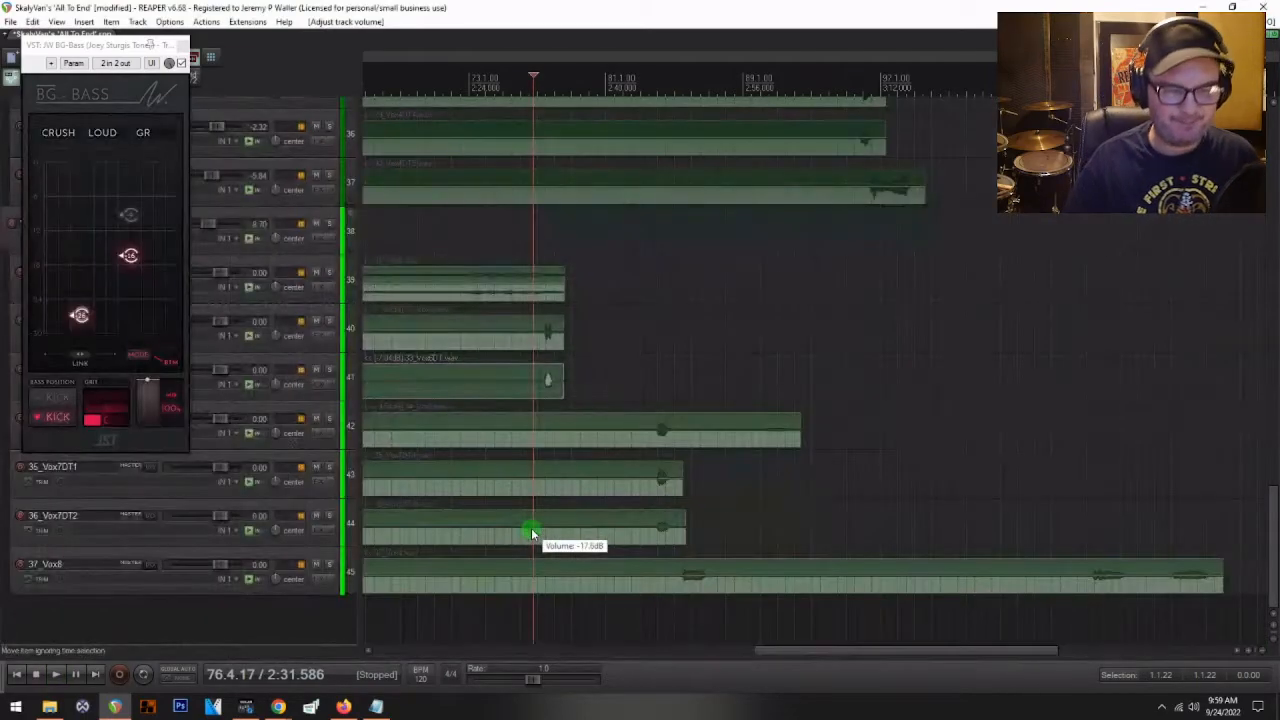
- Close the BG-Bass window and play the soloed 11_Bass and G1 from bar 76 to compare their timing
click(181, 47)
scroll(174, 366, up, 15)
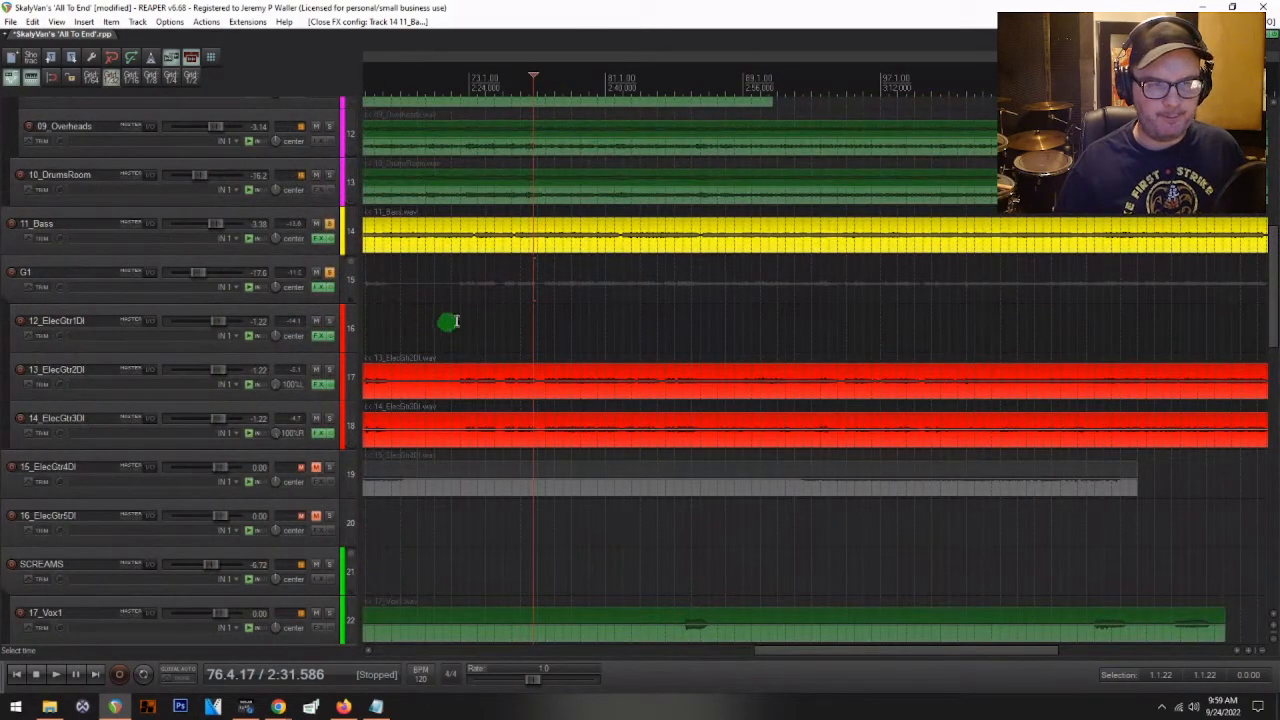
scroll(460, 308, down, 2)
key(space)
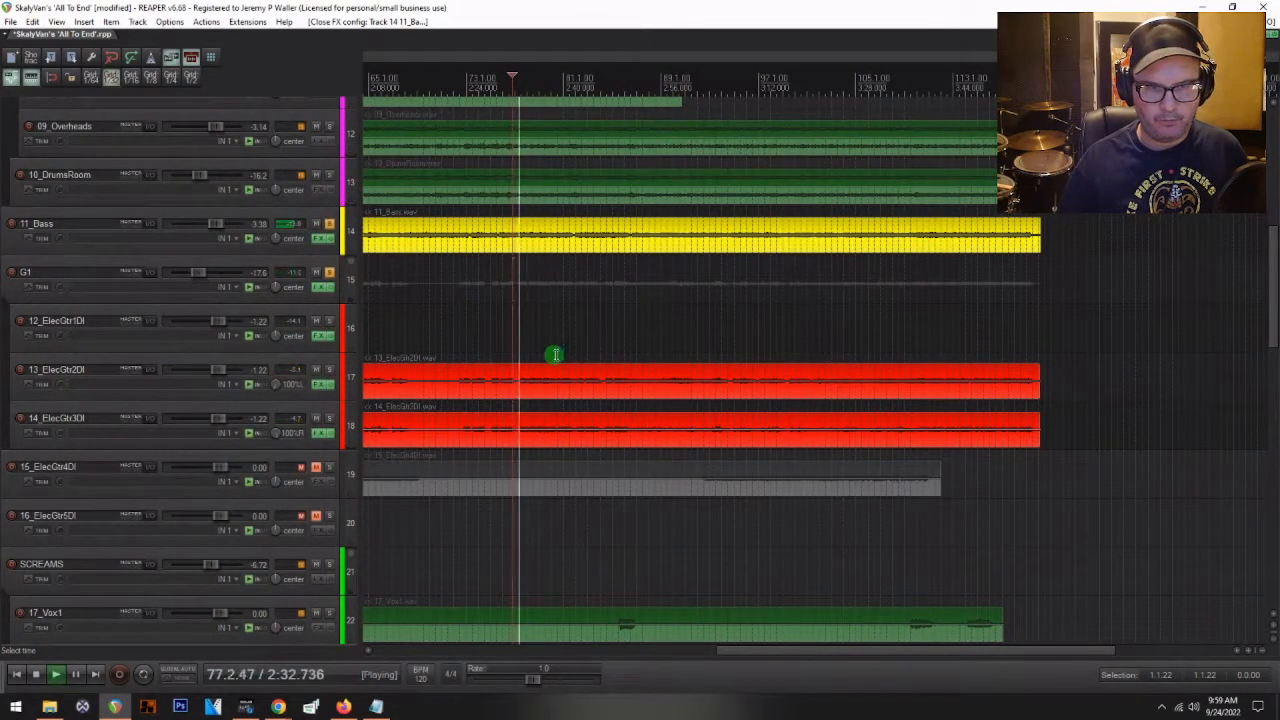
key(space)
scroll(506, 309, up, 2)
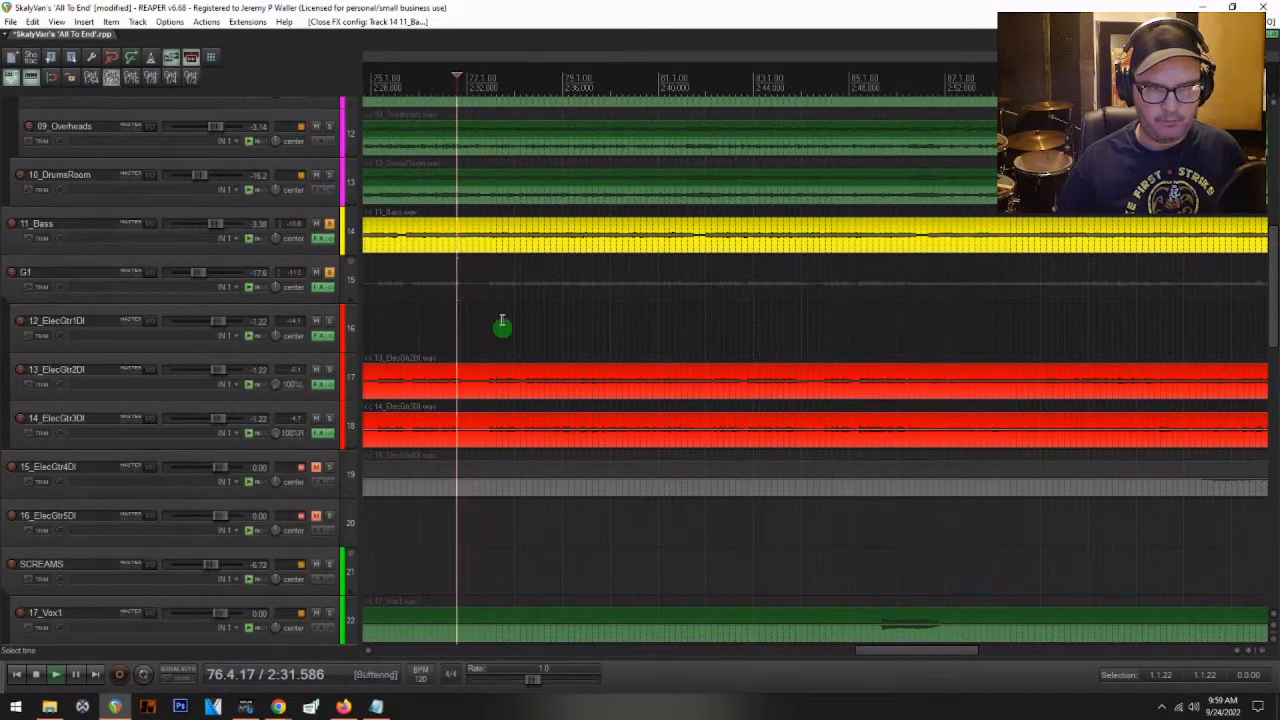
key(space)
scroll(472, 250, up, 2)
- Shift the 11_Bass item slightly later to about position 1.3.84, checking its timing against the guitars with repeated playback
drag(472, 250, 486, 250)
key(space)
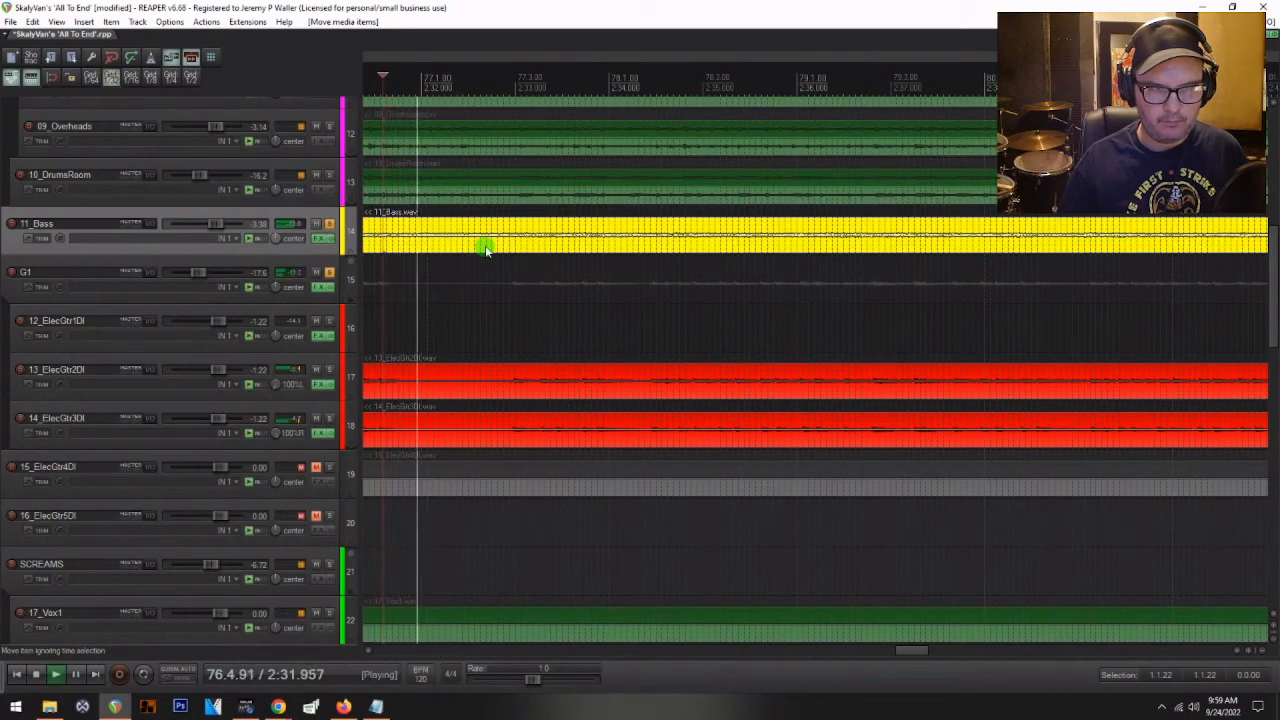
key(space)
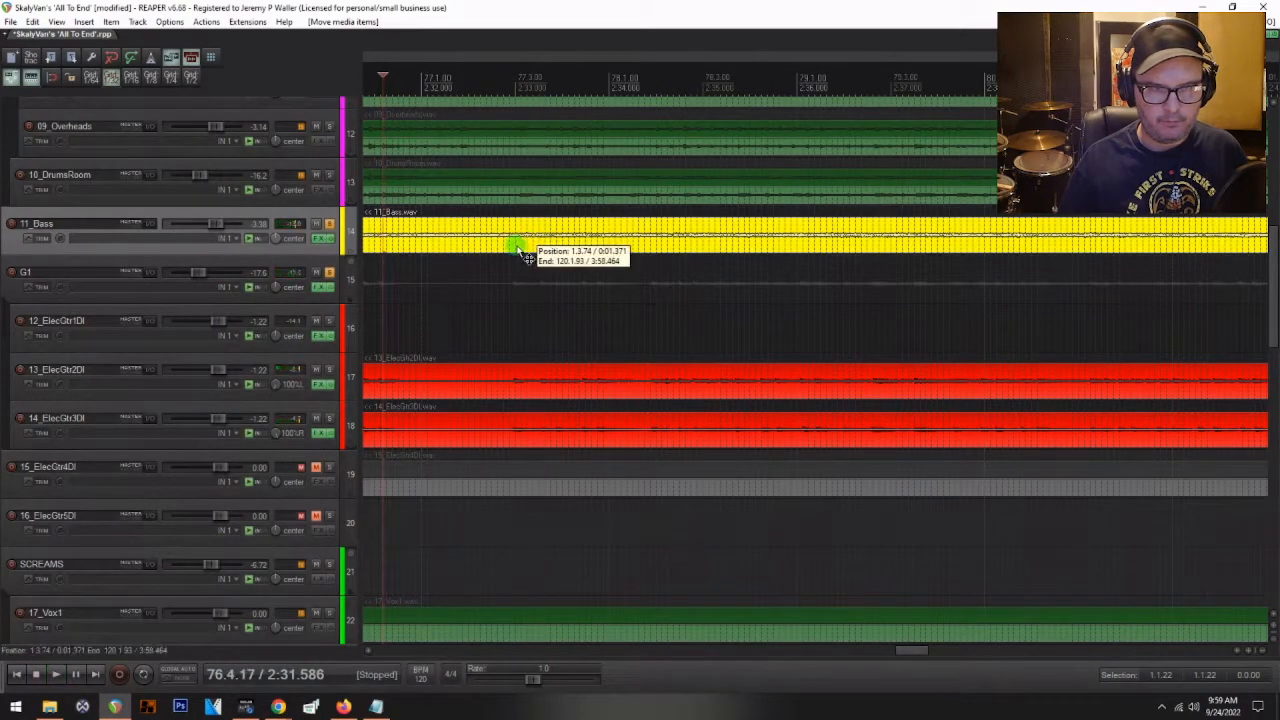
key(space)
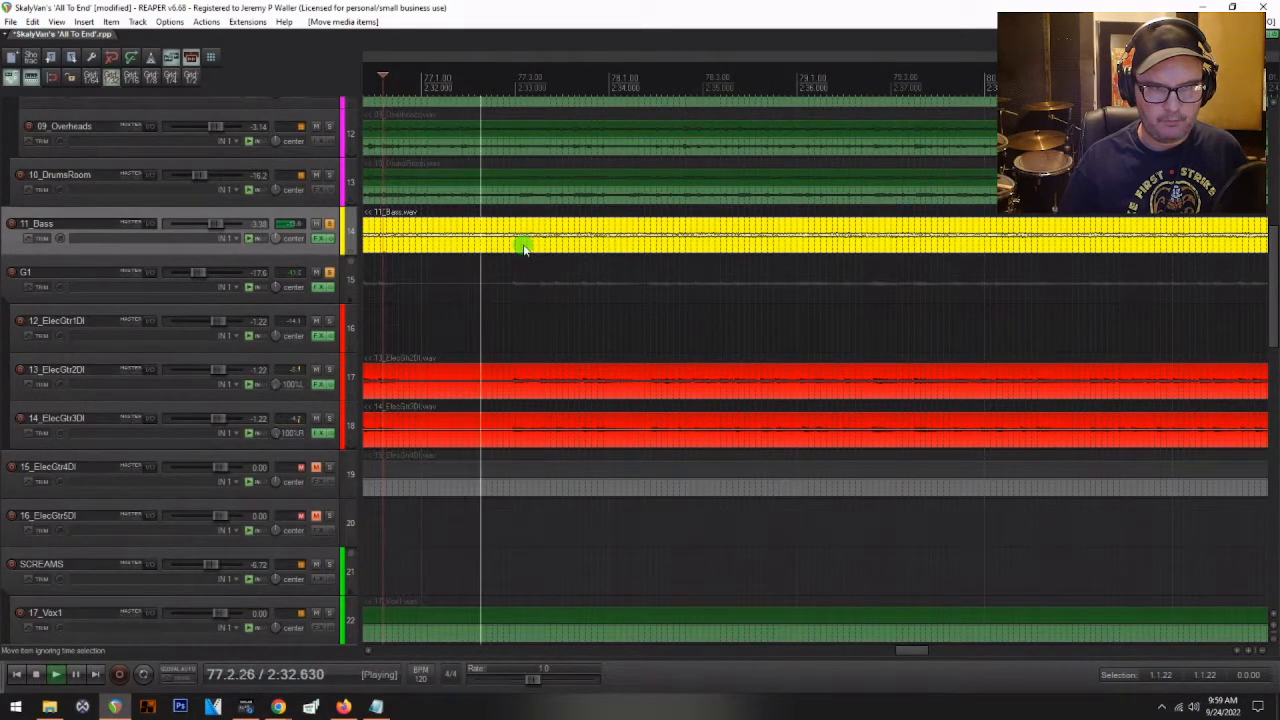
key(space)
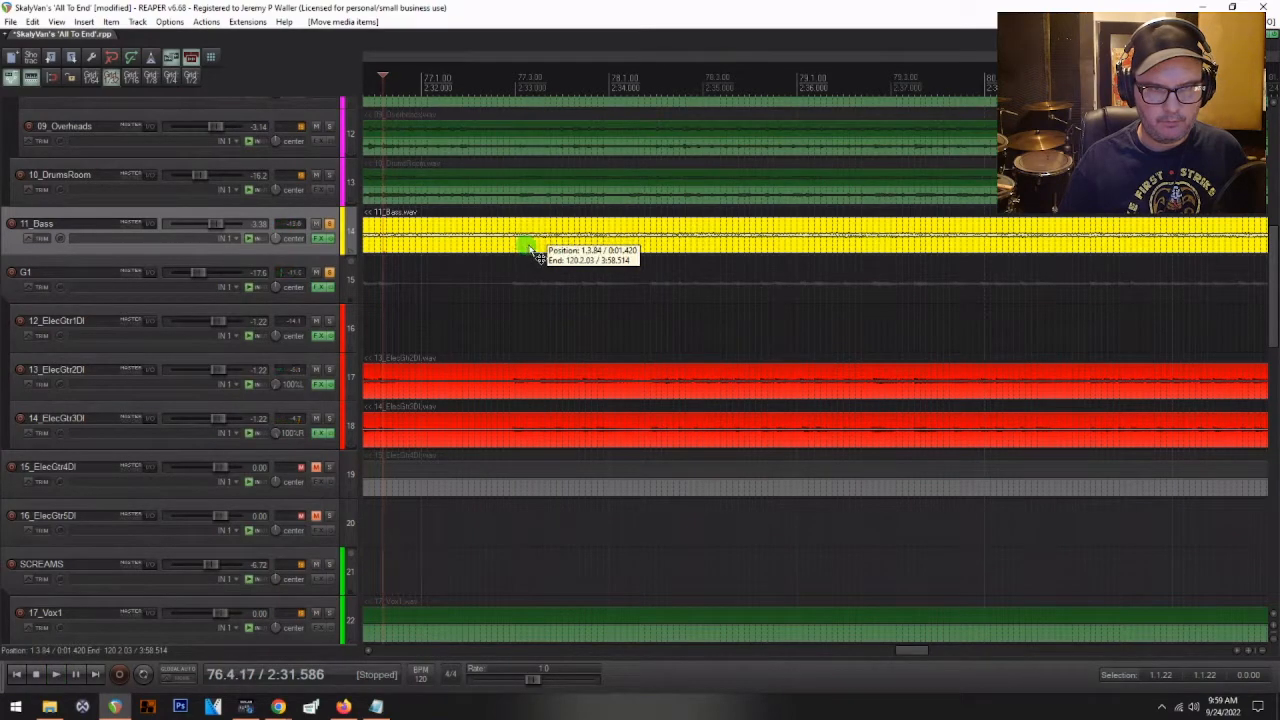
key(space)
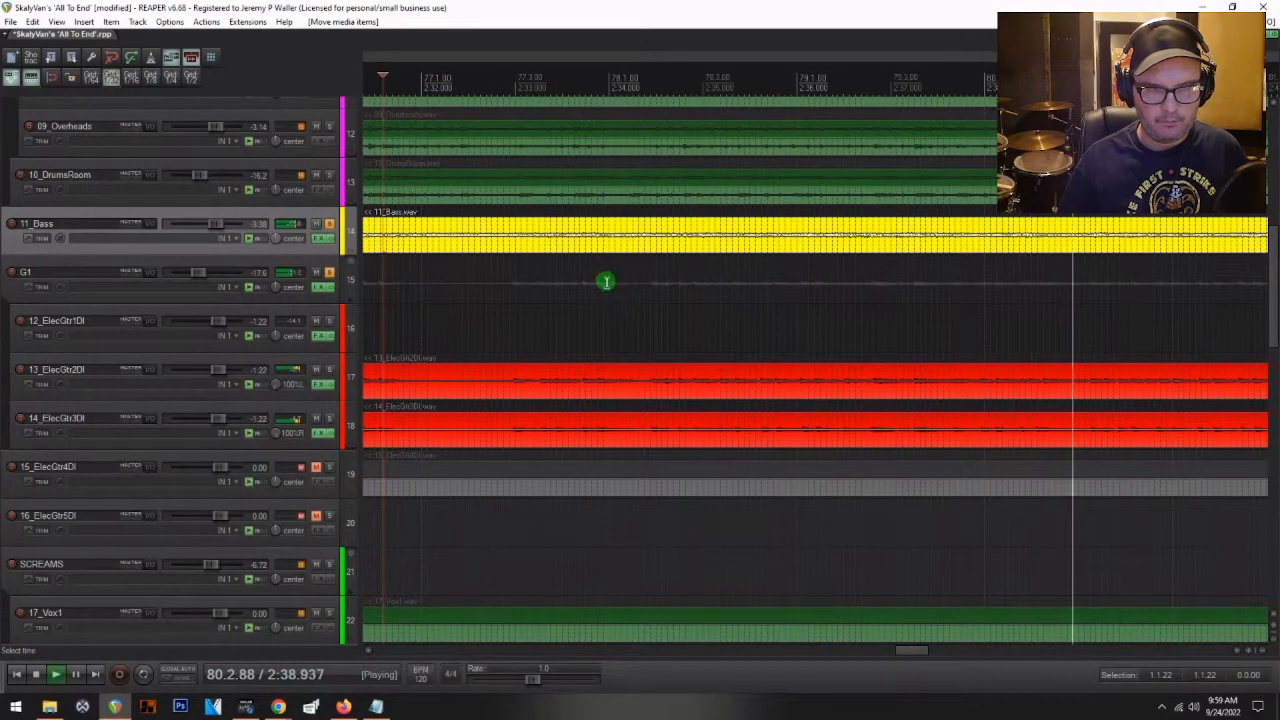
- Nudge the start of the 11_Bass item slightly later at the song's beginning and play it with the guitars from about 0:13
scroll(577, 273, down, 2)
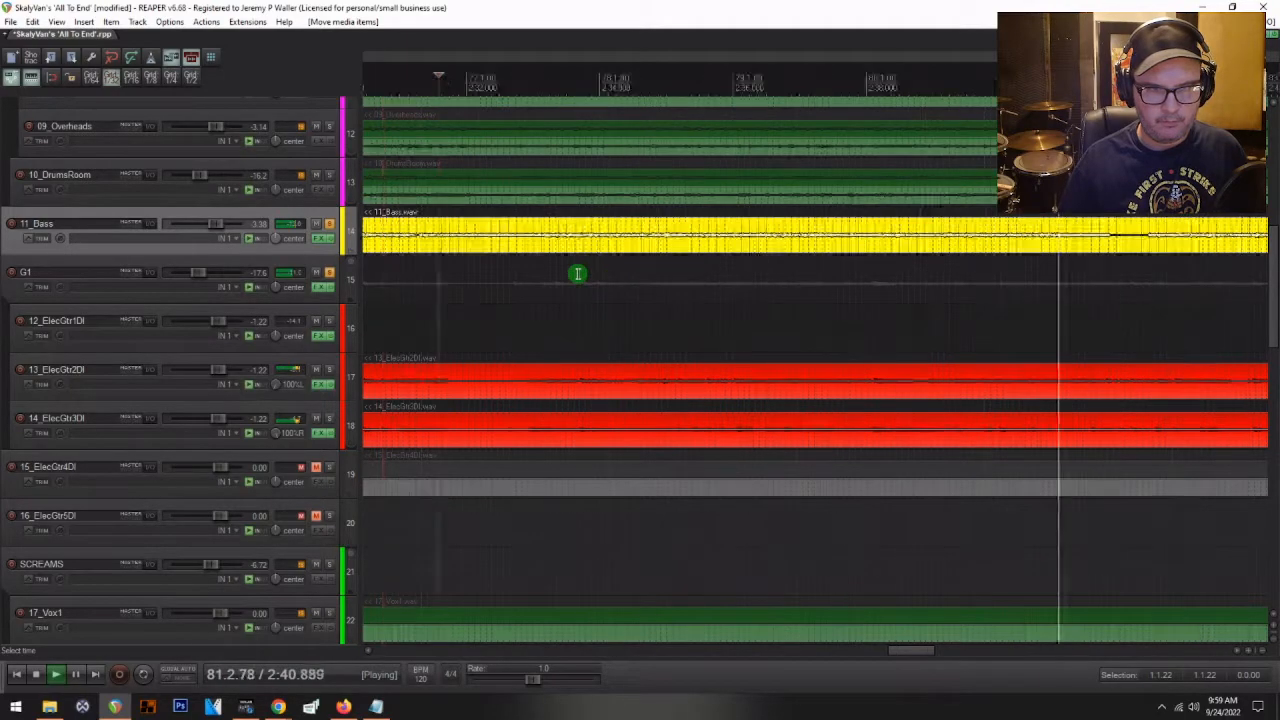
scroll(577, 273, down, 1)
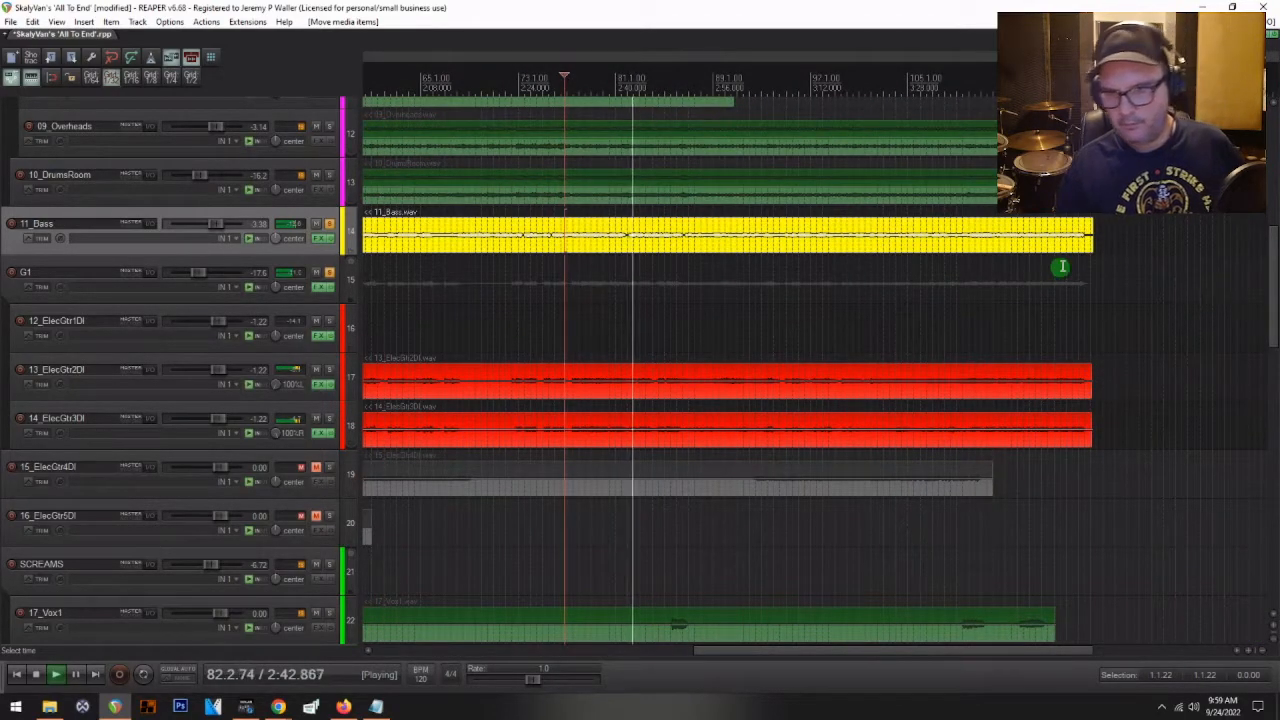
scroll(1062, 267, up, 5)
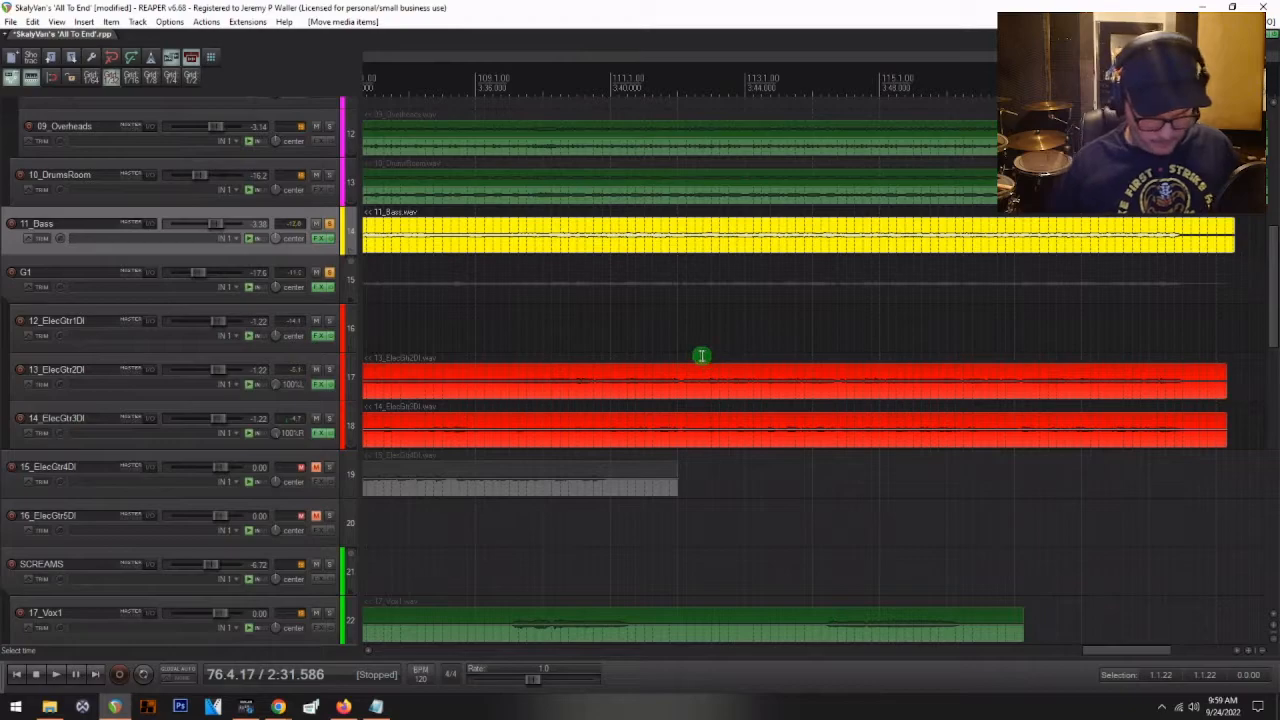
key(Home)
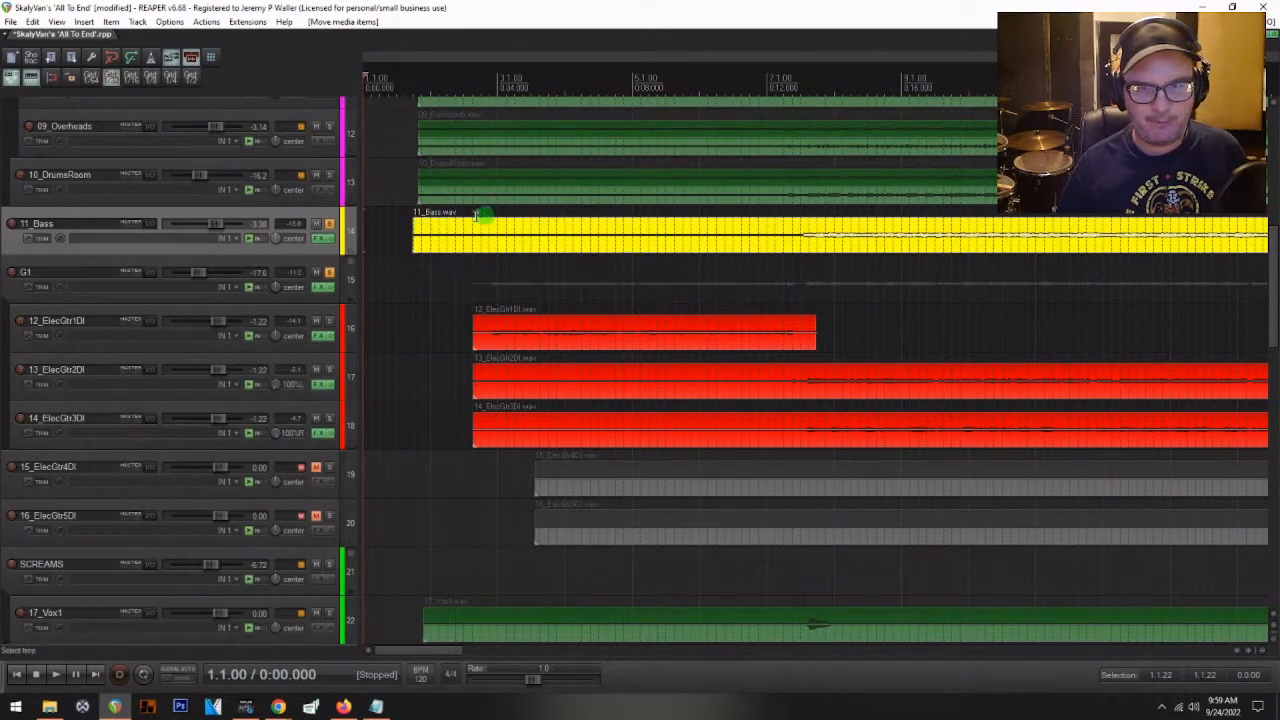
drag(426, 231, 449, 230)
key(space)
key(space)
click(803, 288)
key(space)
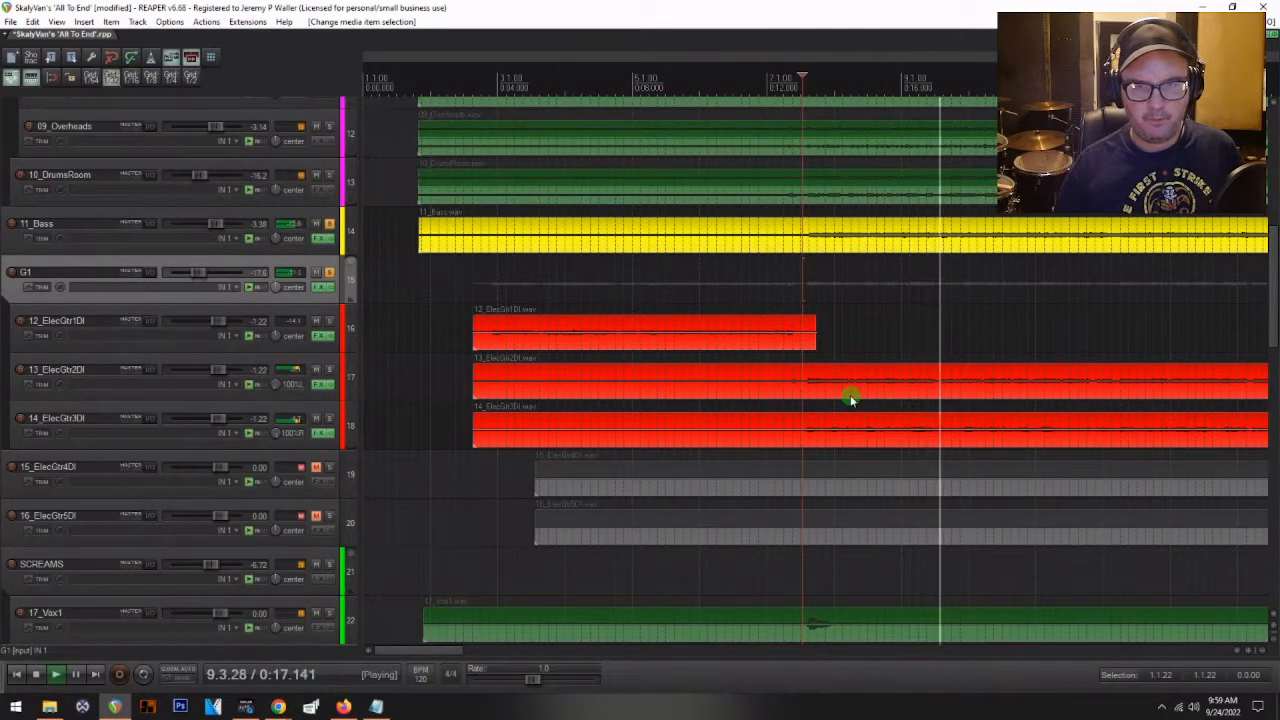
- Audition the soloed bass and guitars from about 1:06 and unsolo all tracks during playback
scroll(849, 394, down, 3)
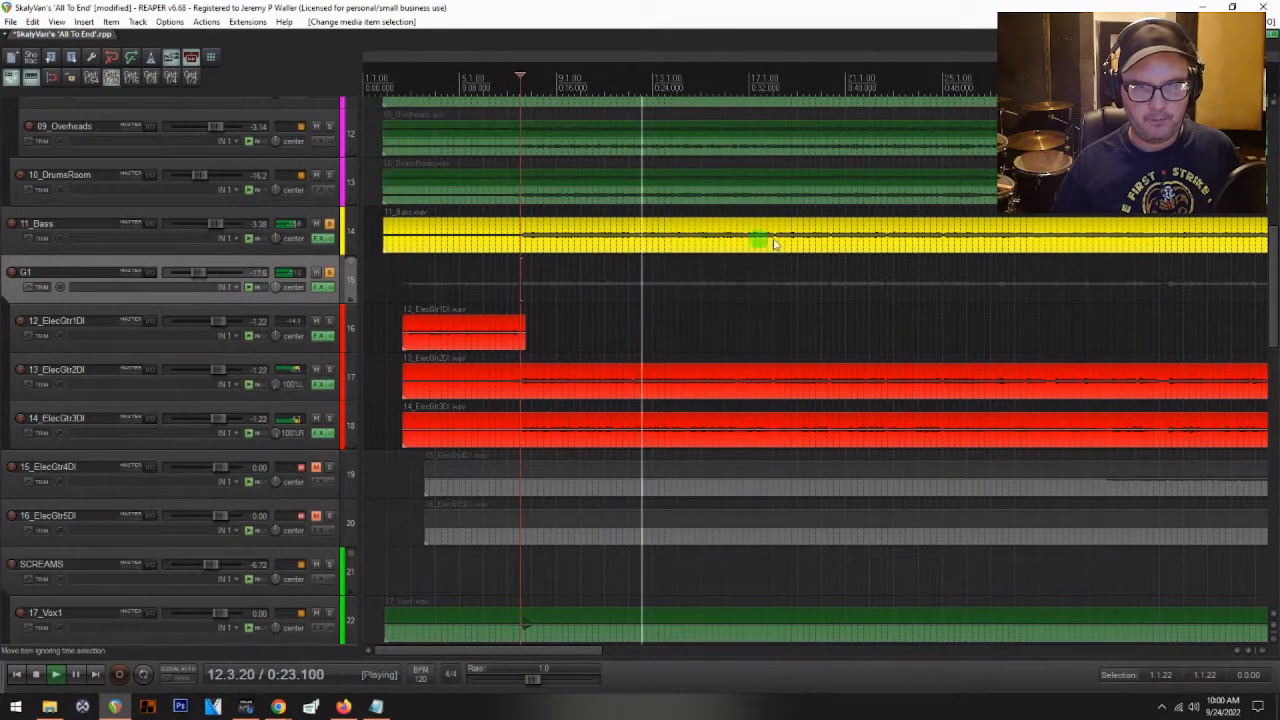
scroll(785, 247, down, 5)
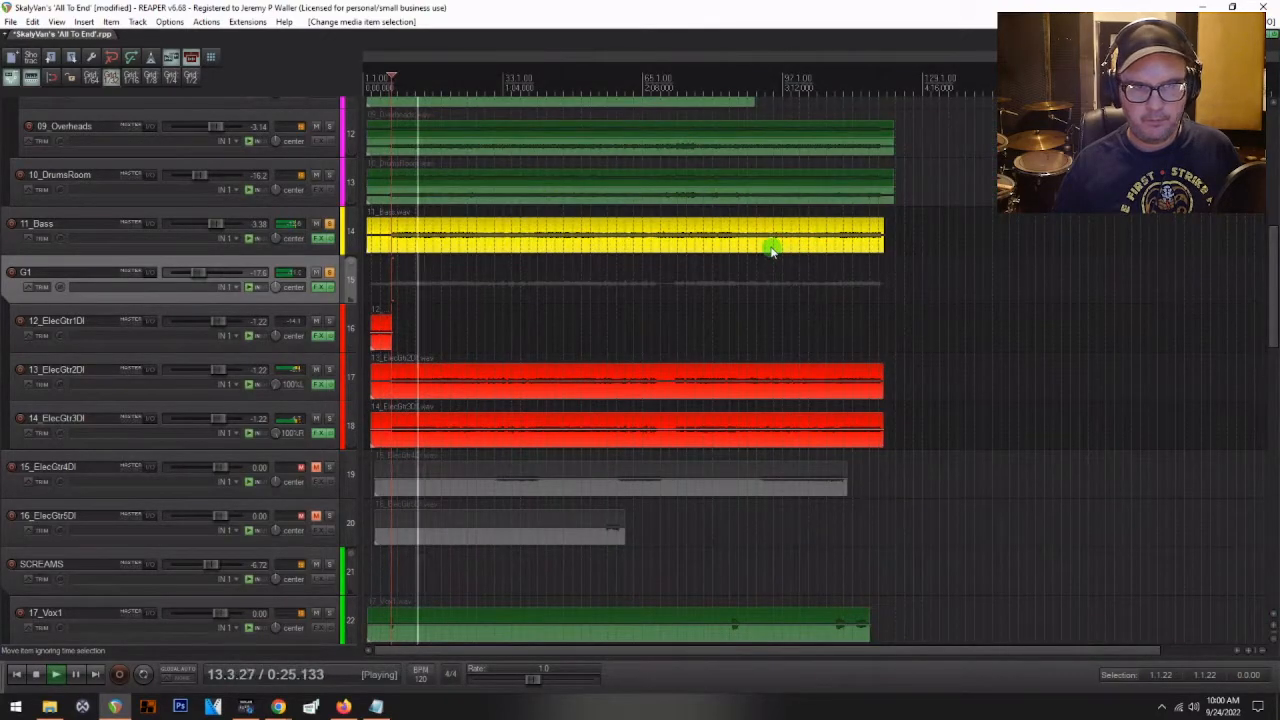
click(329, 225)
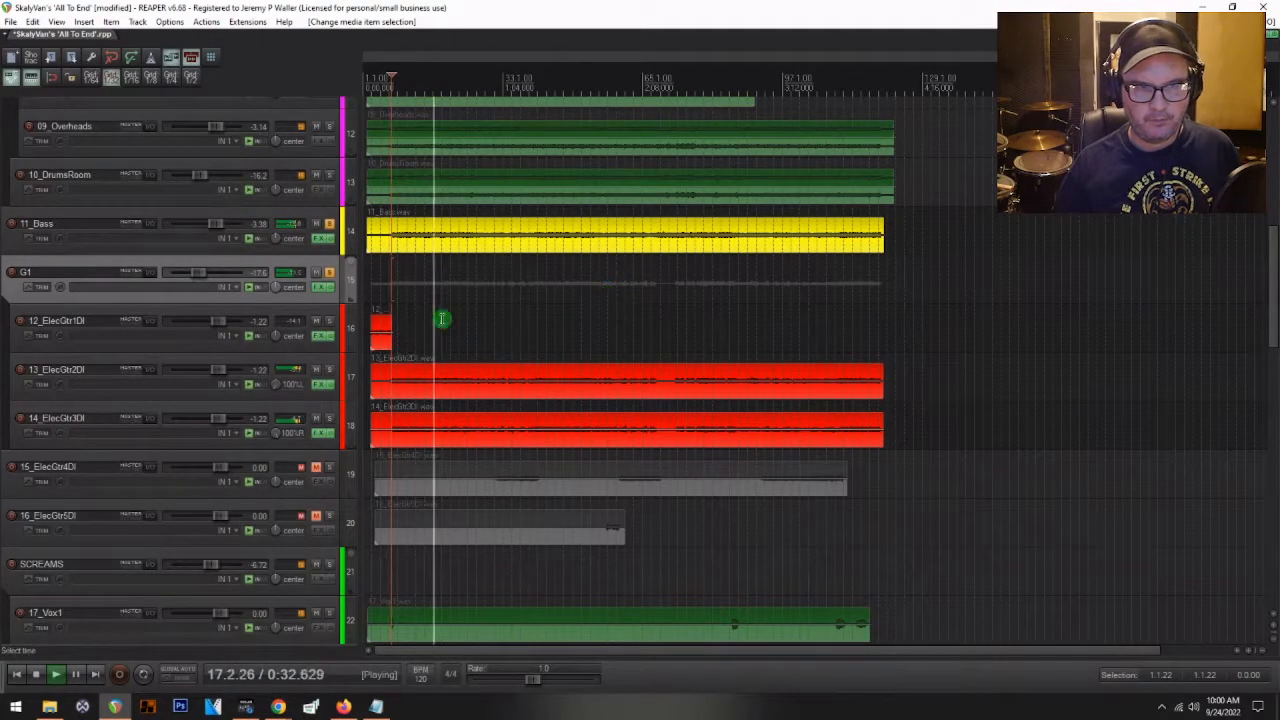
key(space)
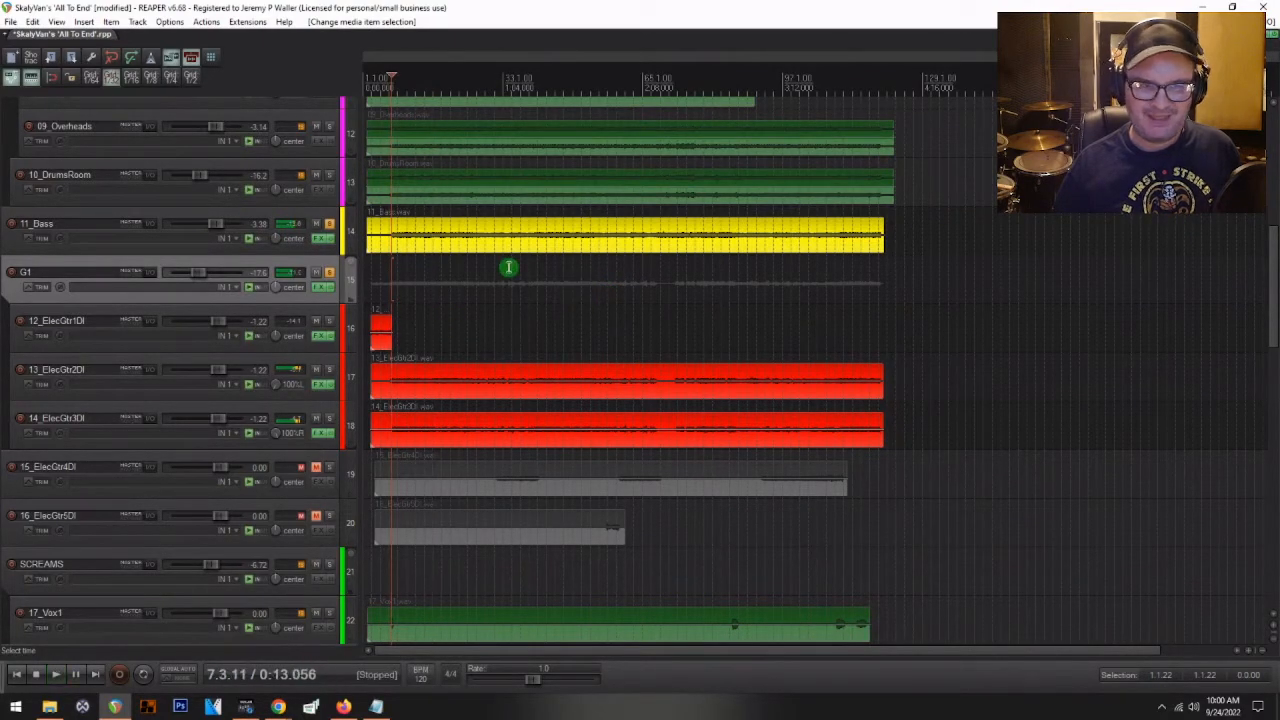
click(508, 250)
key(space)
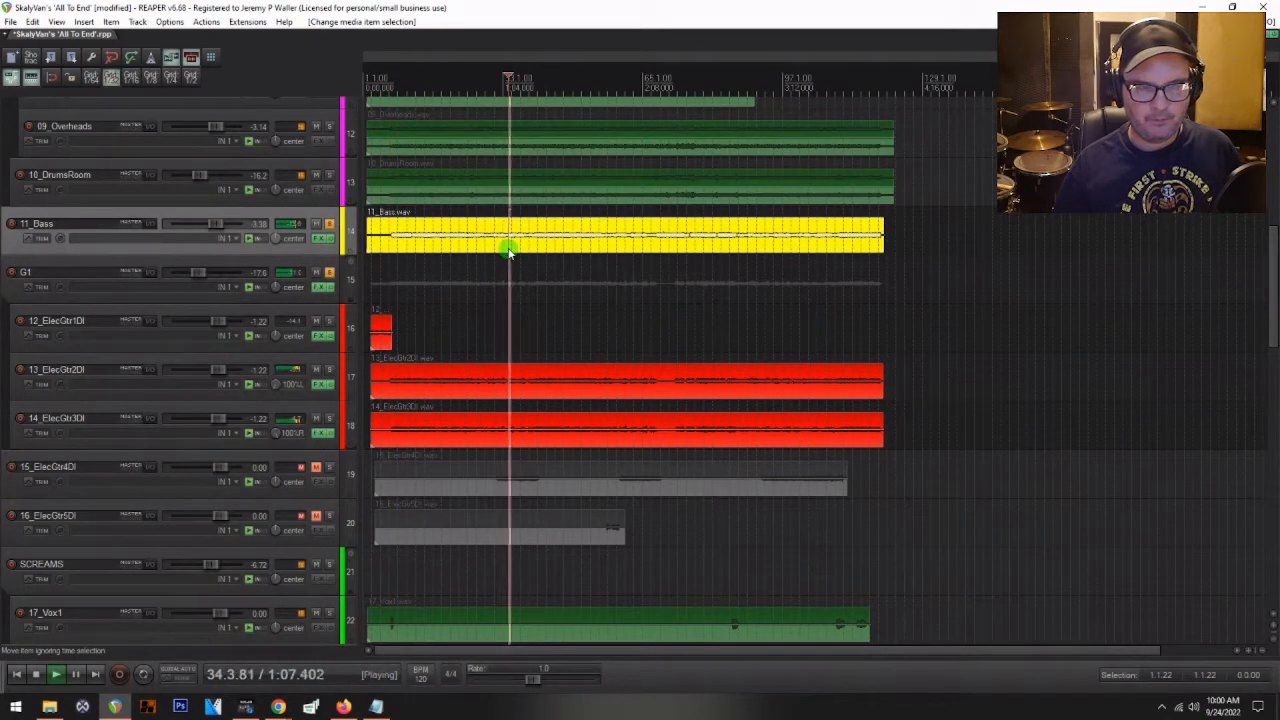
click(330, 224)
right_click(330, 226)
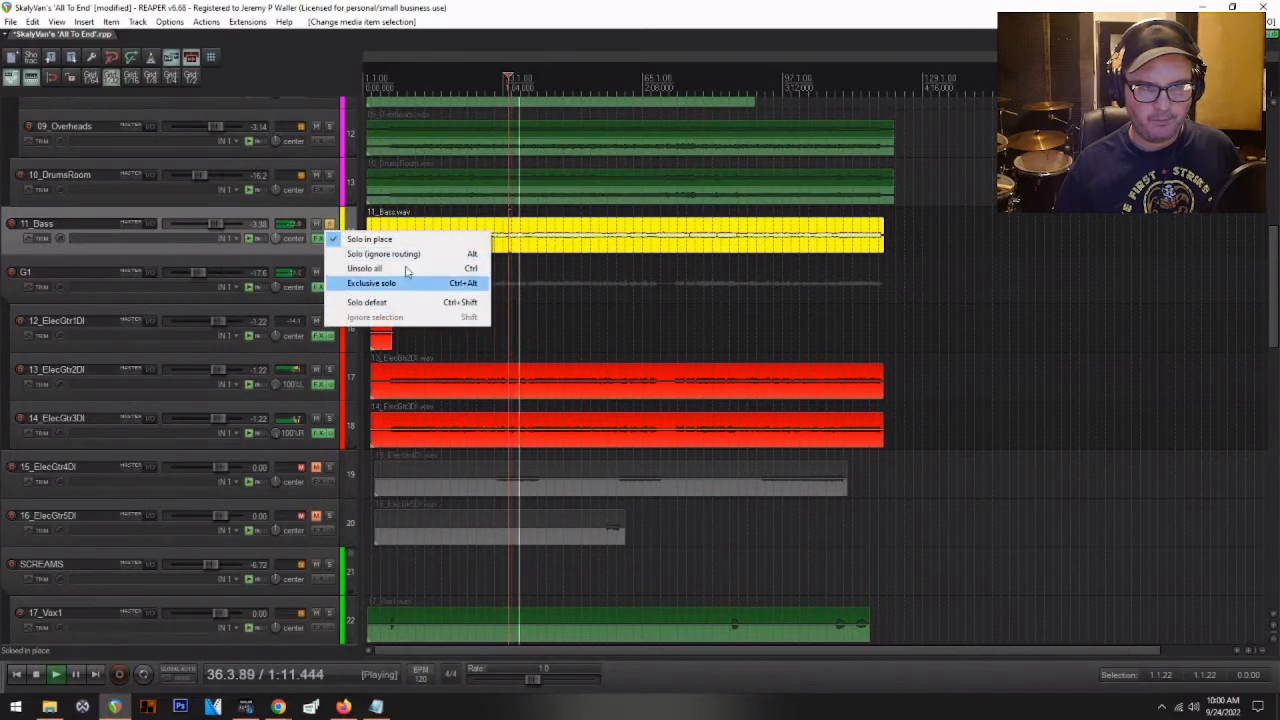
click(410, 266)
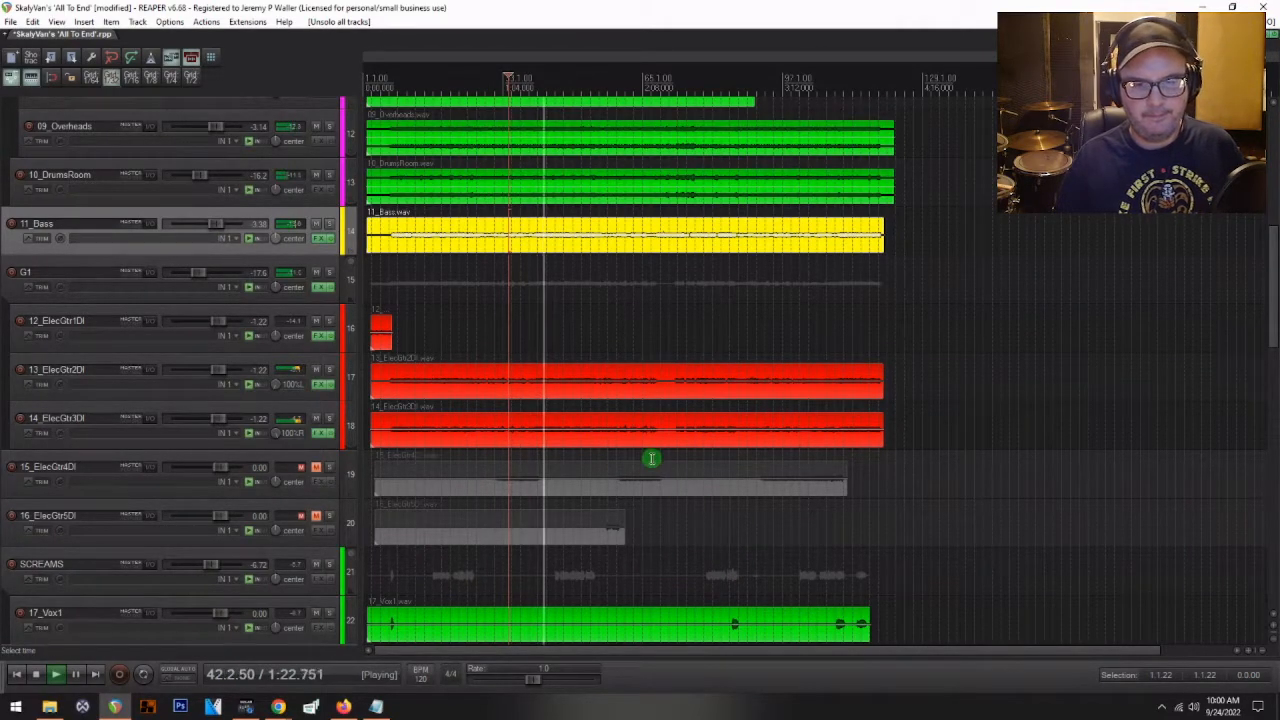
- Move the 03_HiHat track out of SHELLZ into the HEADZ folder, directly above 07_Ride
scroll(651, 459, down, 2)
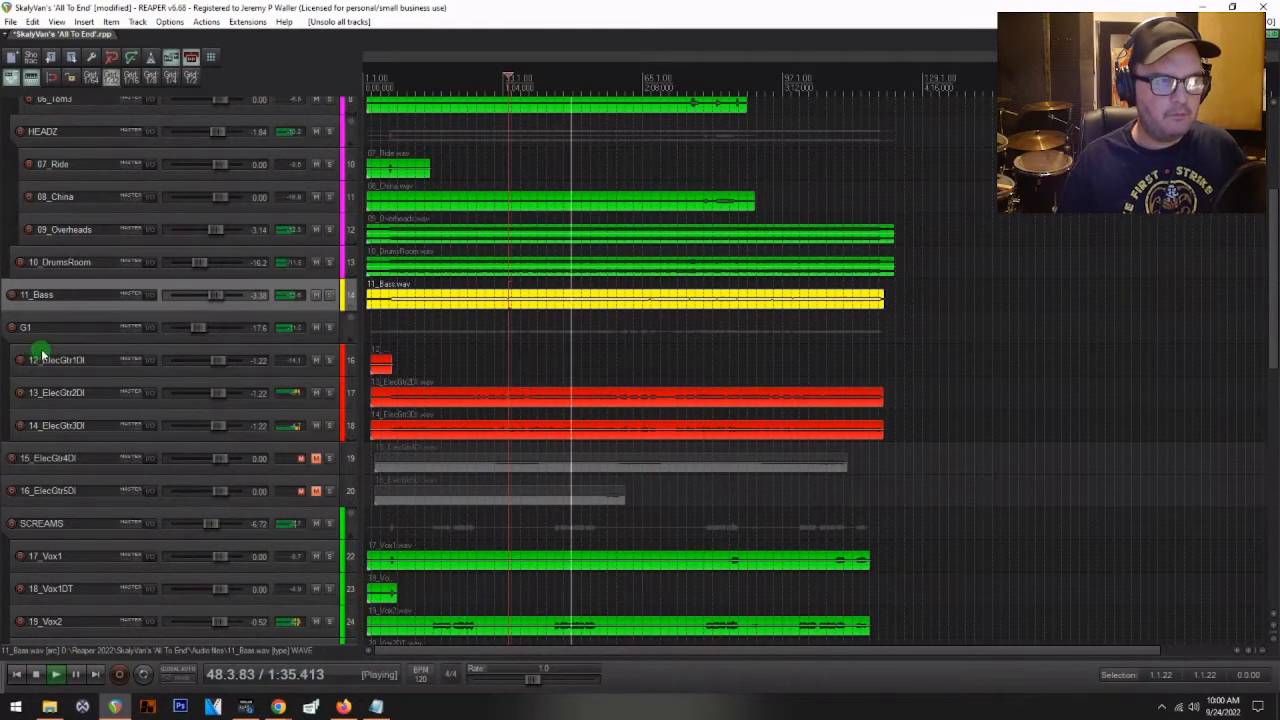
scroll(42, 355, up, 3)
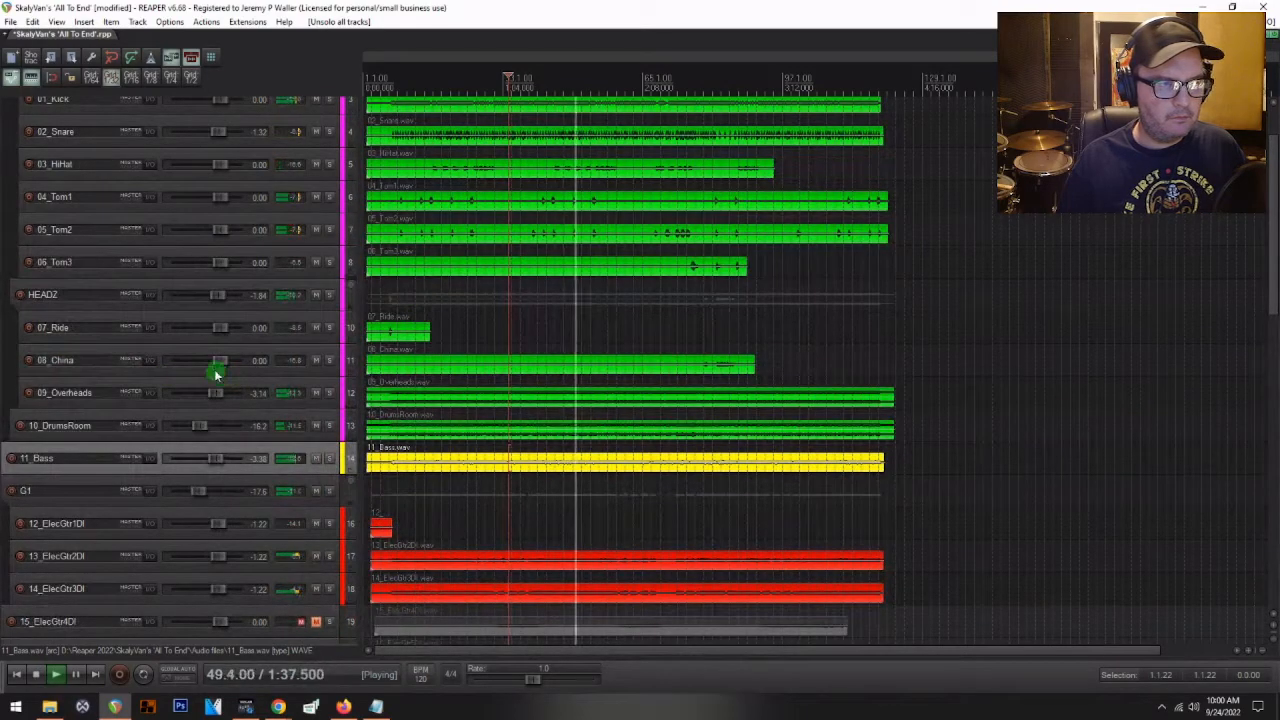
scroll(166, 171, up, 1)
drag(57, 198, 62, 329)
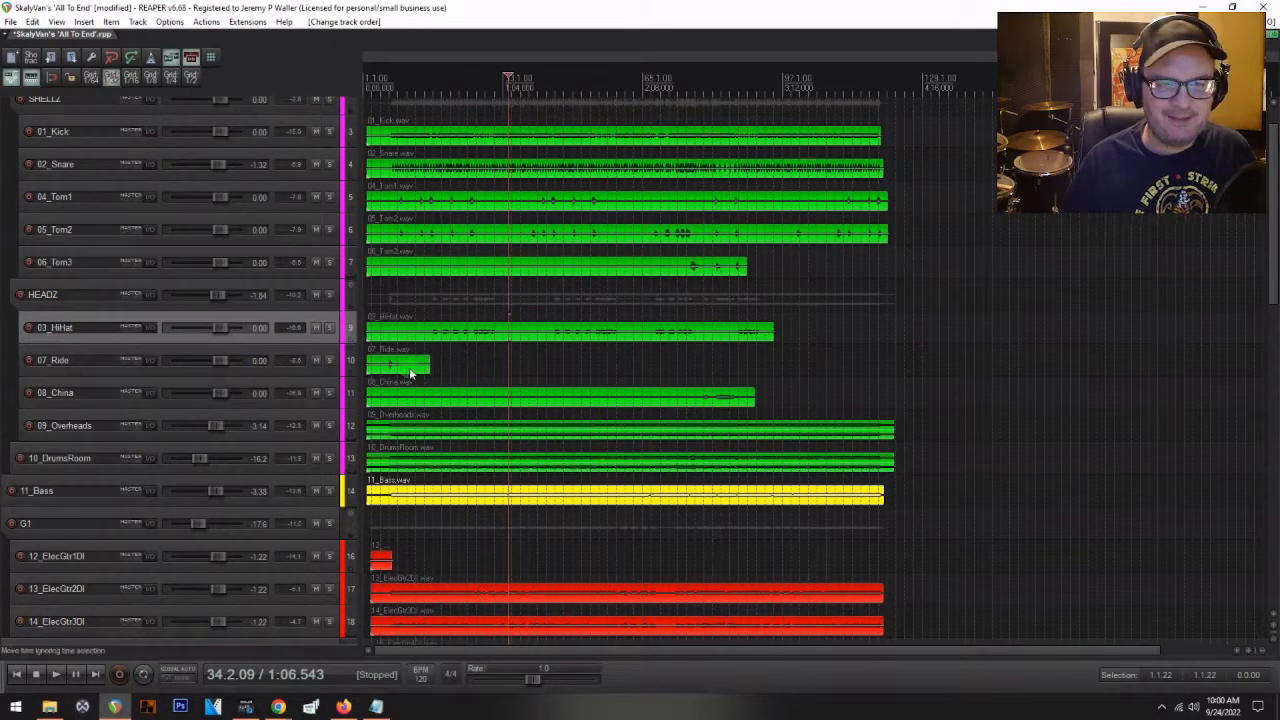
- Play the full mix from about 0:32 and lower the 03_HiHat volume to -8.70 dB
click(433, 347)
key(space)
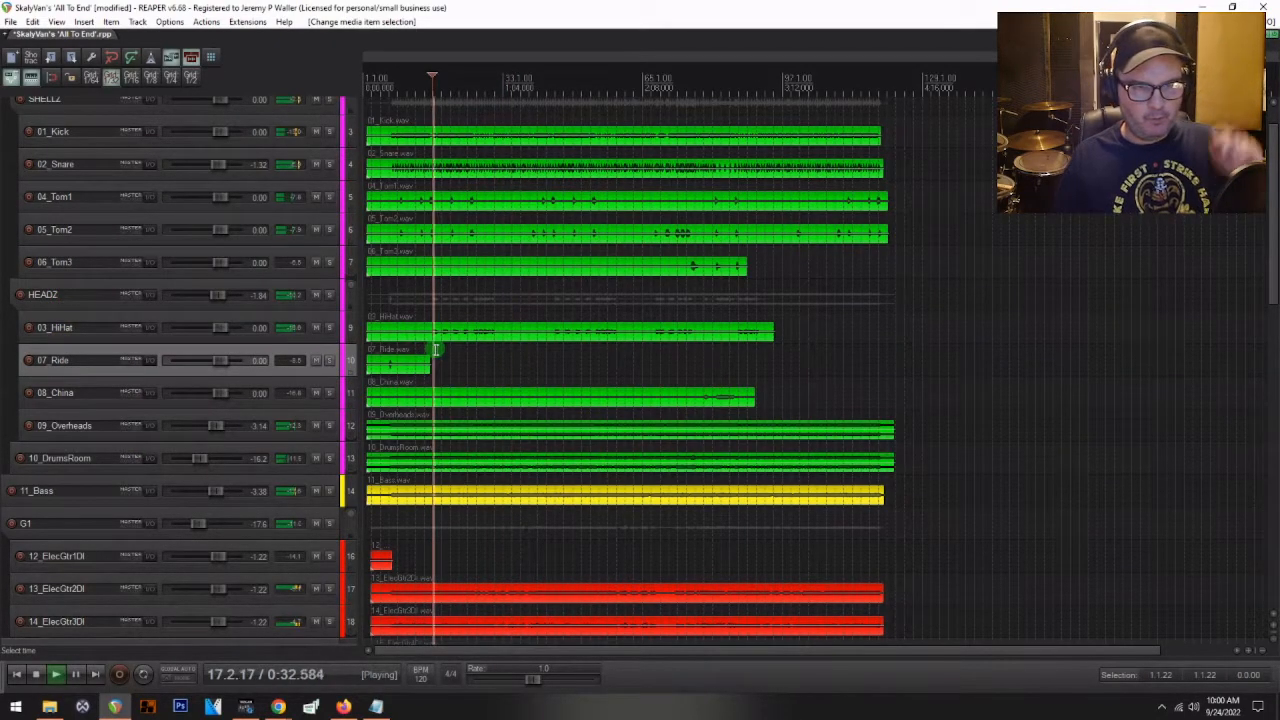
drag(217, 329, 204, 335)
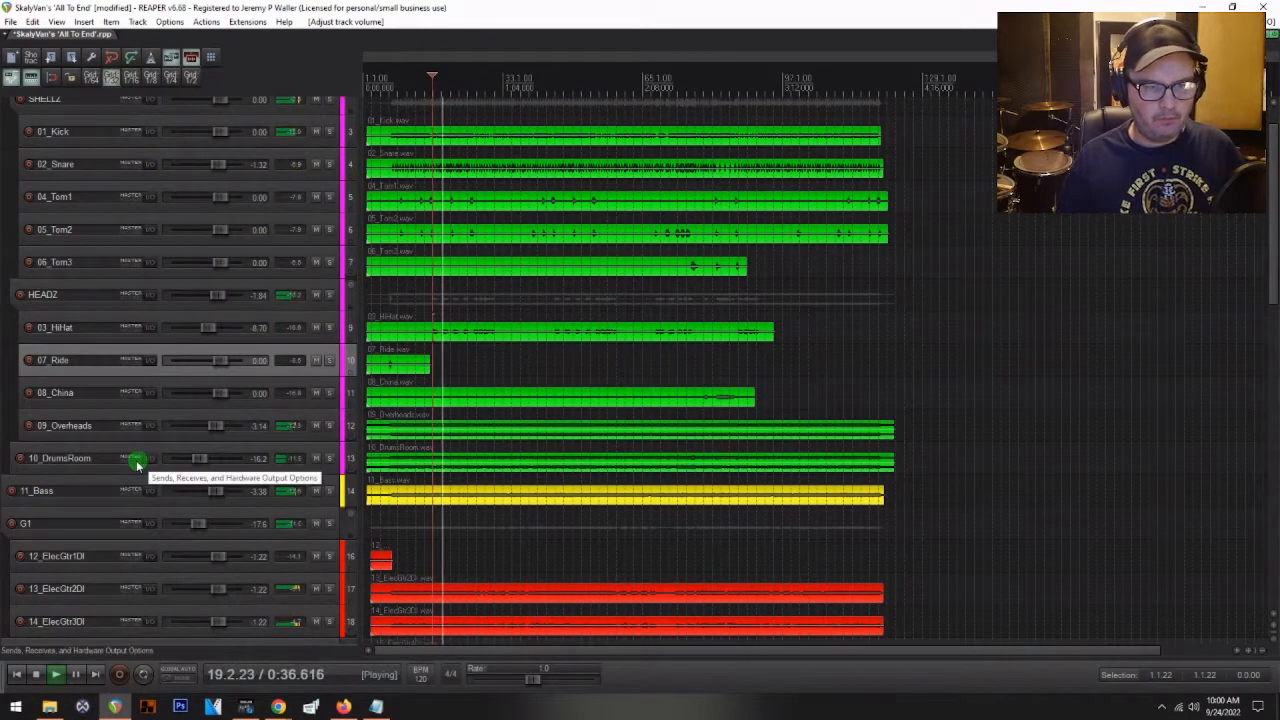
- Show the mixer and raise the G1 guitar bus to -13.4 dB while the full mix plays
scroll(82, 481, down, 3)
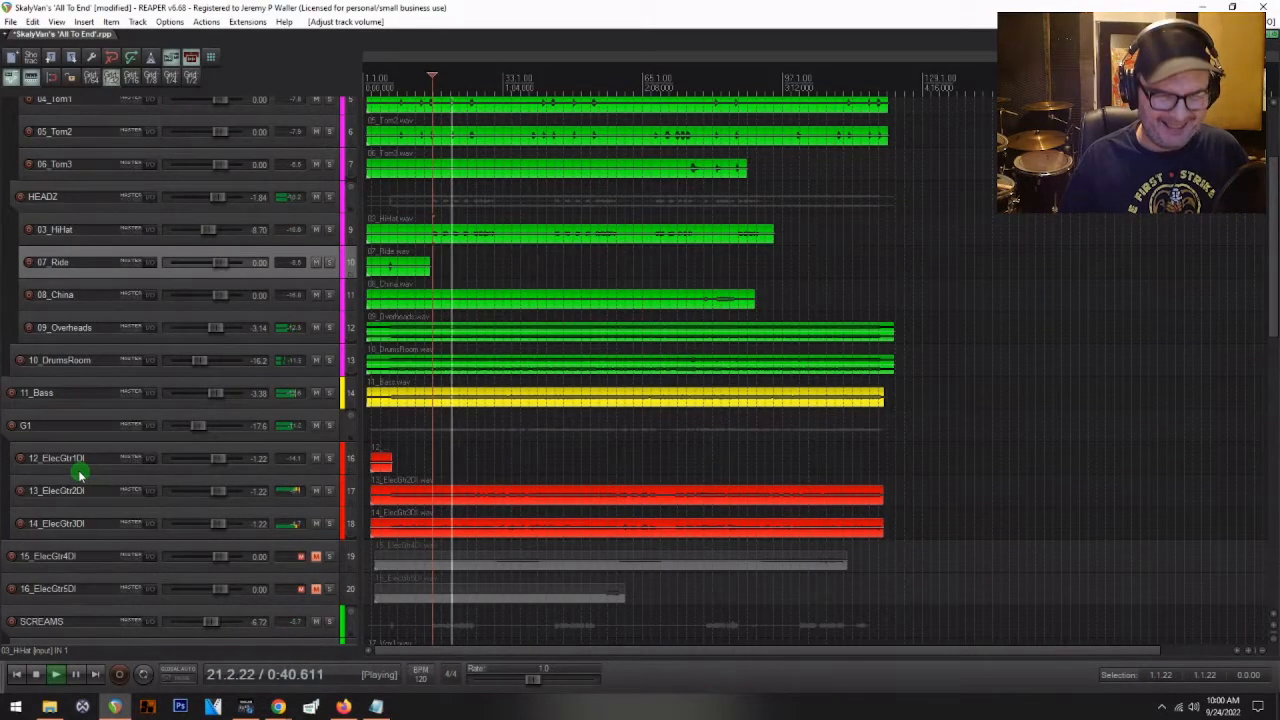
scroll(80, 475, down, 4)
scroll(78, 474, down, 4)
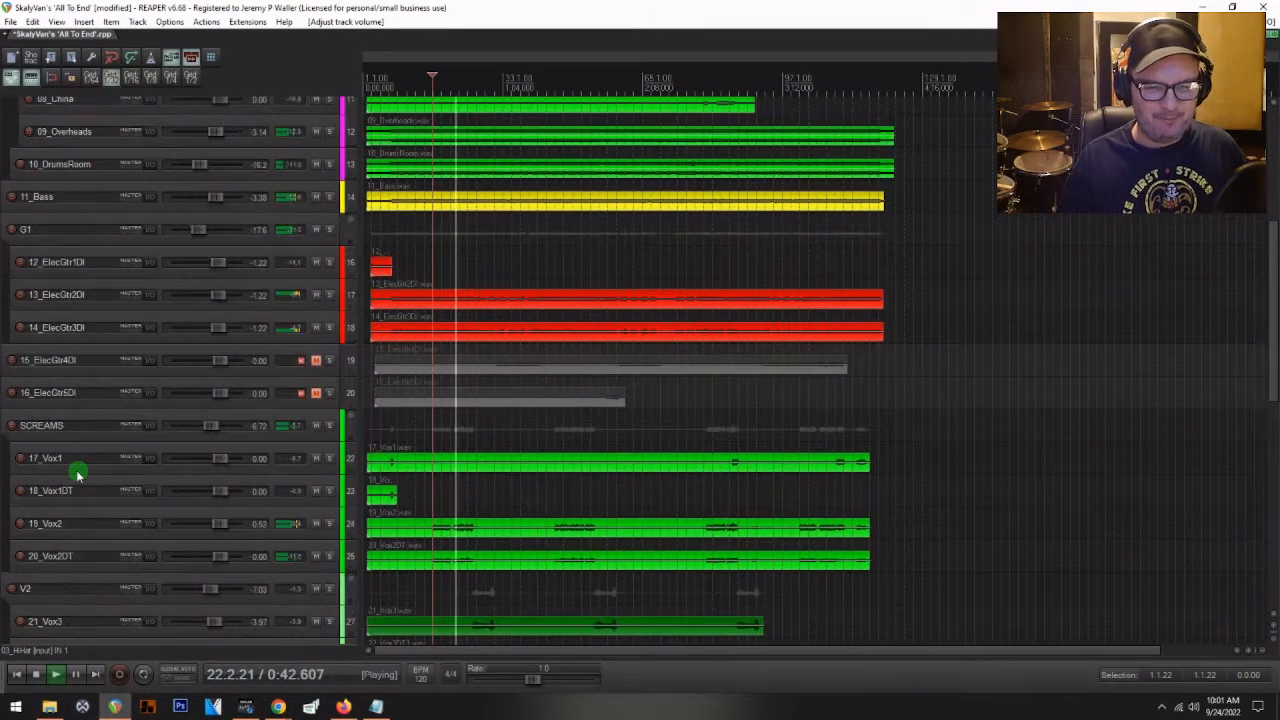
scroll(78, 474, down, 1)
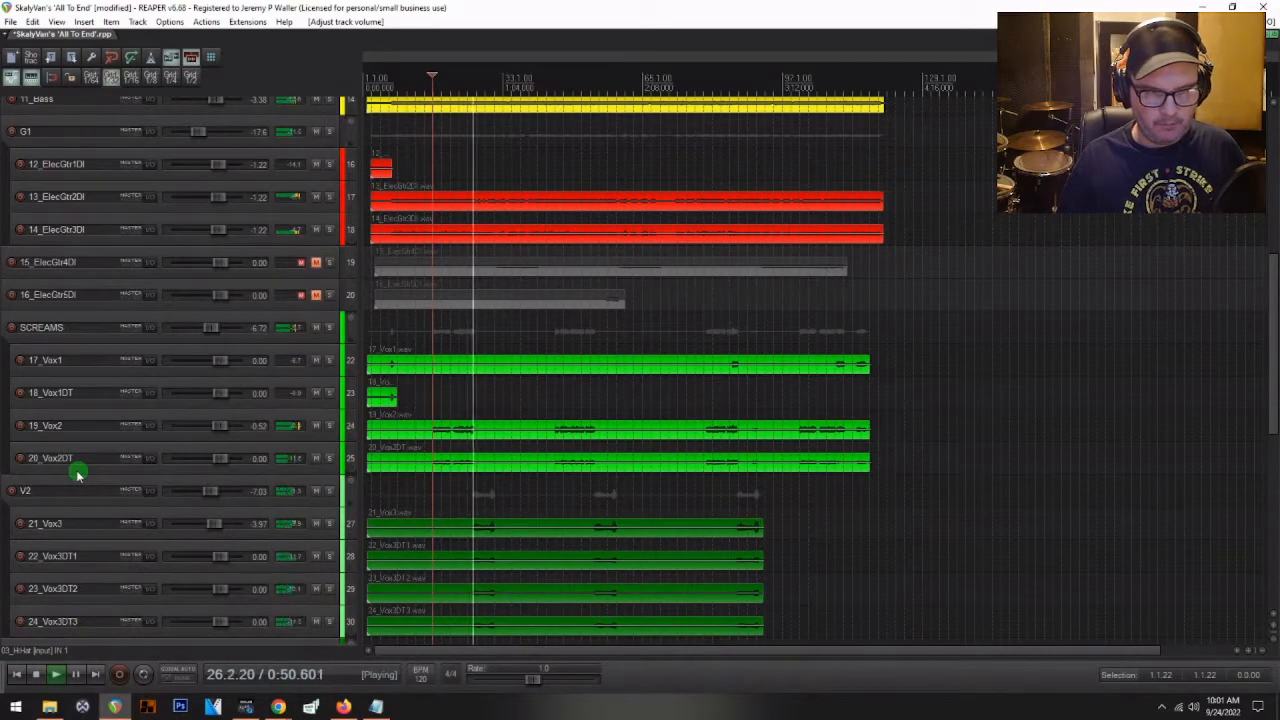
key(ctrl+m)
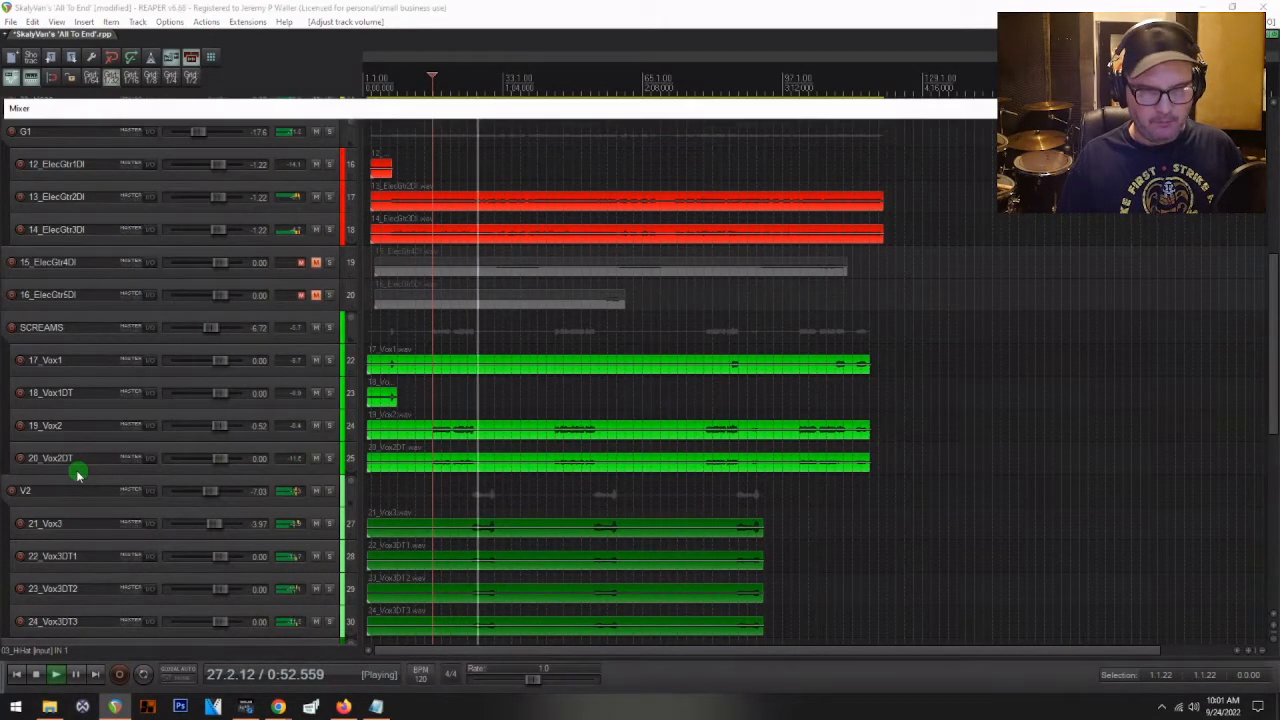
scroll(327, 430, right, 10)
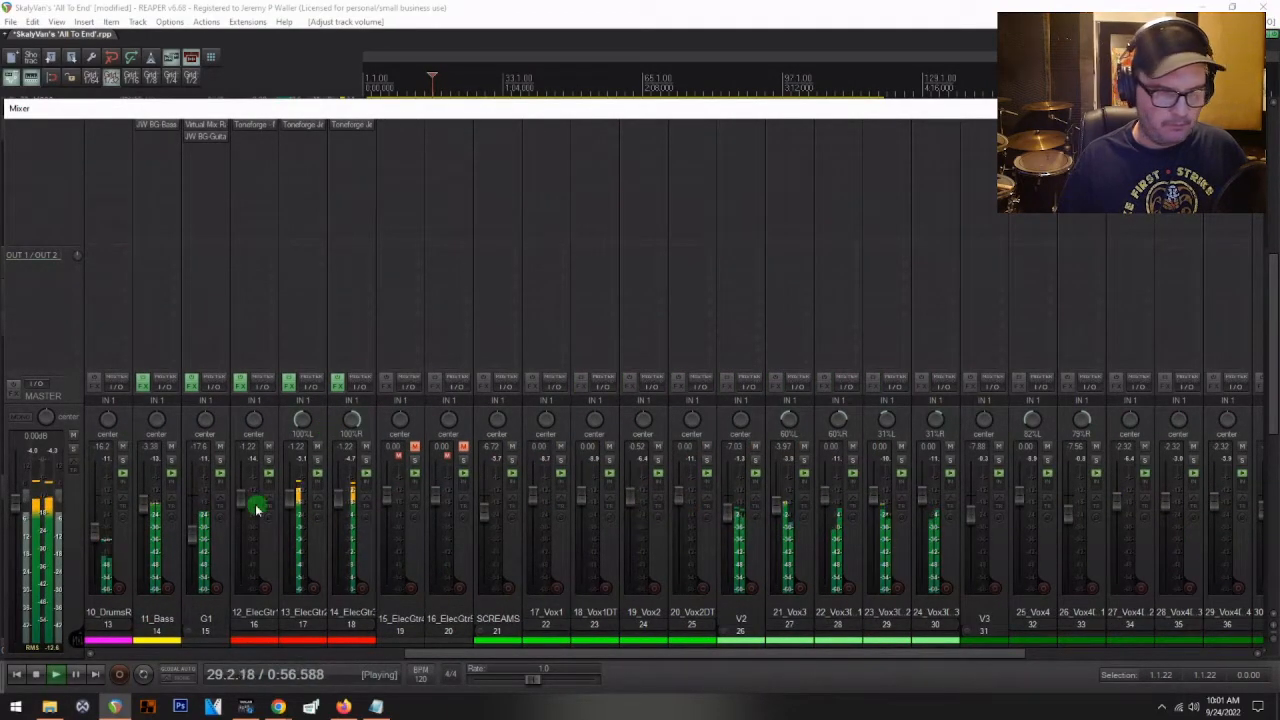
drag(191, 536, 191, 531)
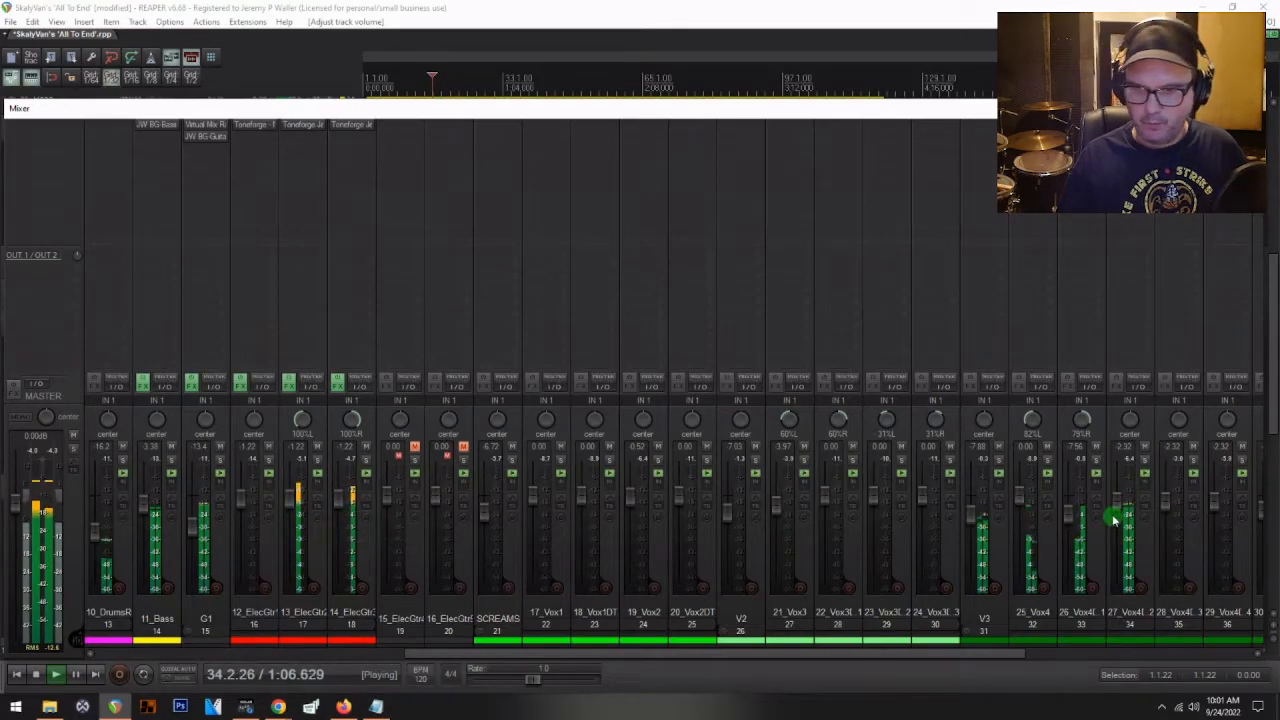
- Raise the V3 vocal bus to -7.03 dB while the full mix plays
mouse_move(972, 526)
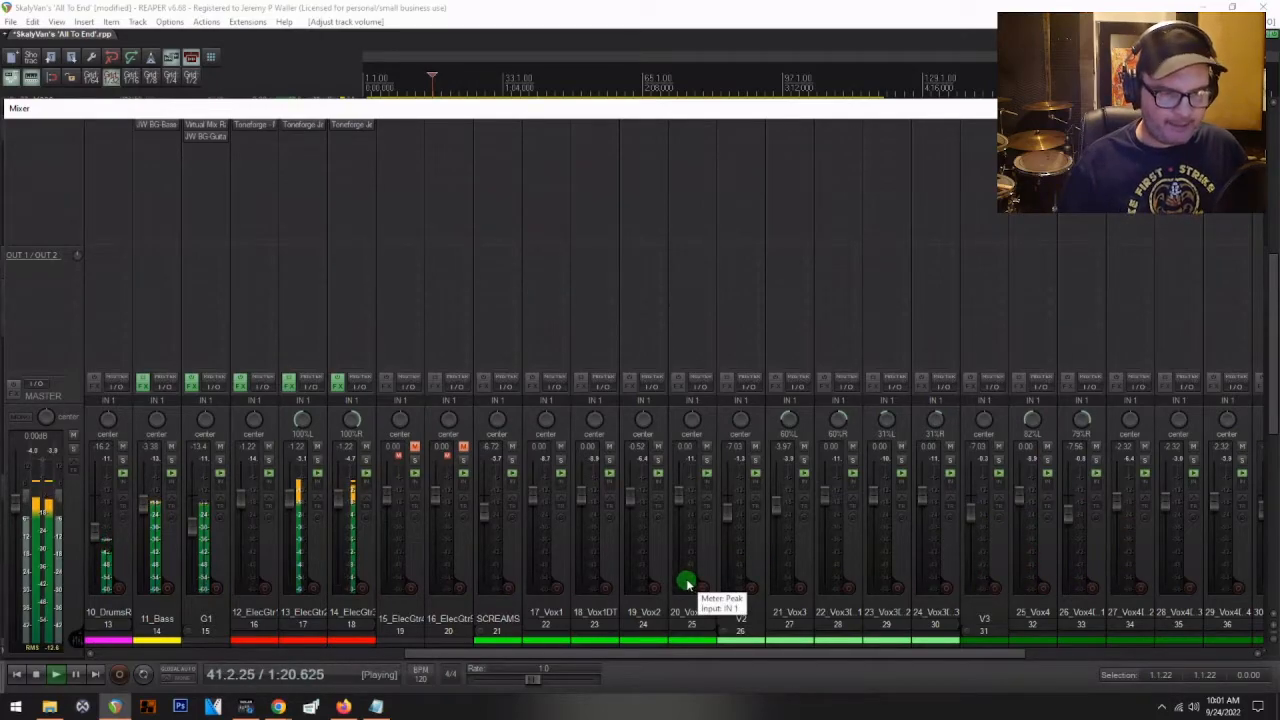
scroll(670, 573, up, 3)
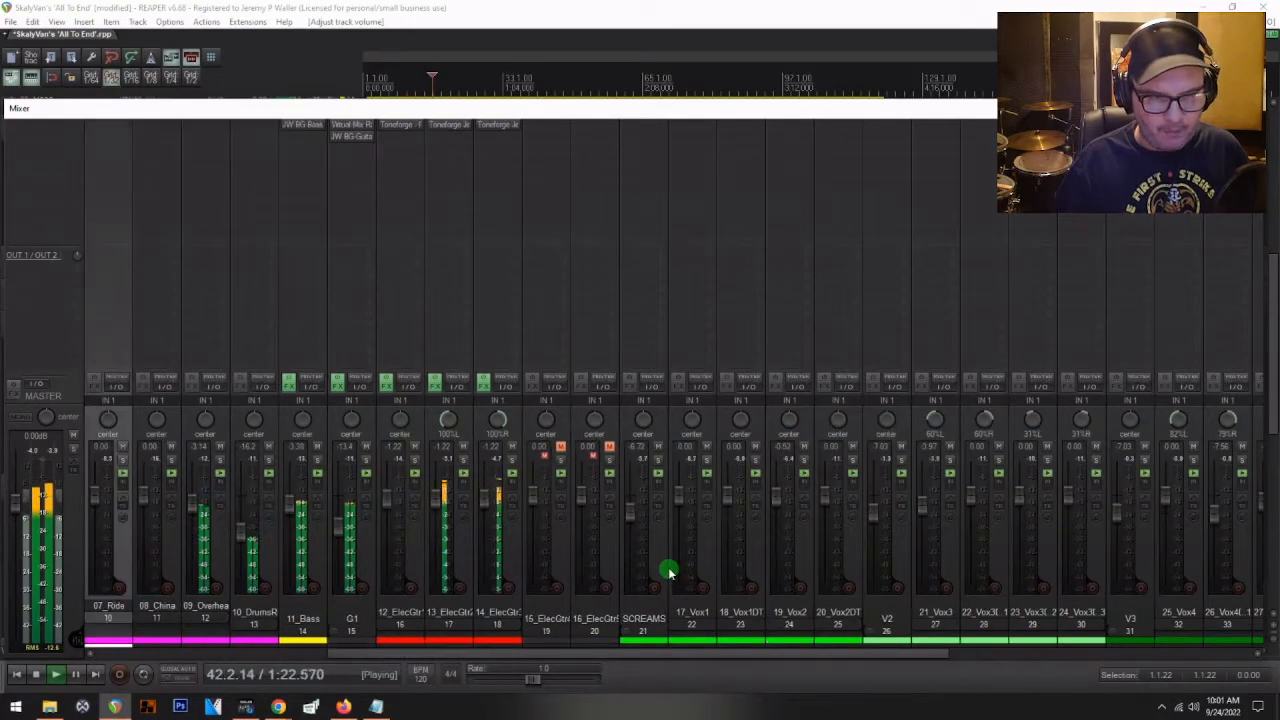
scroll(670, 573, up, 1)
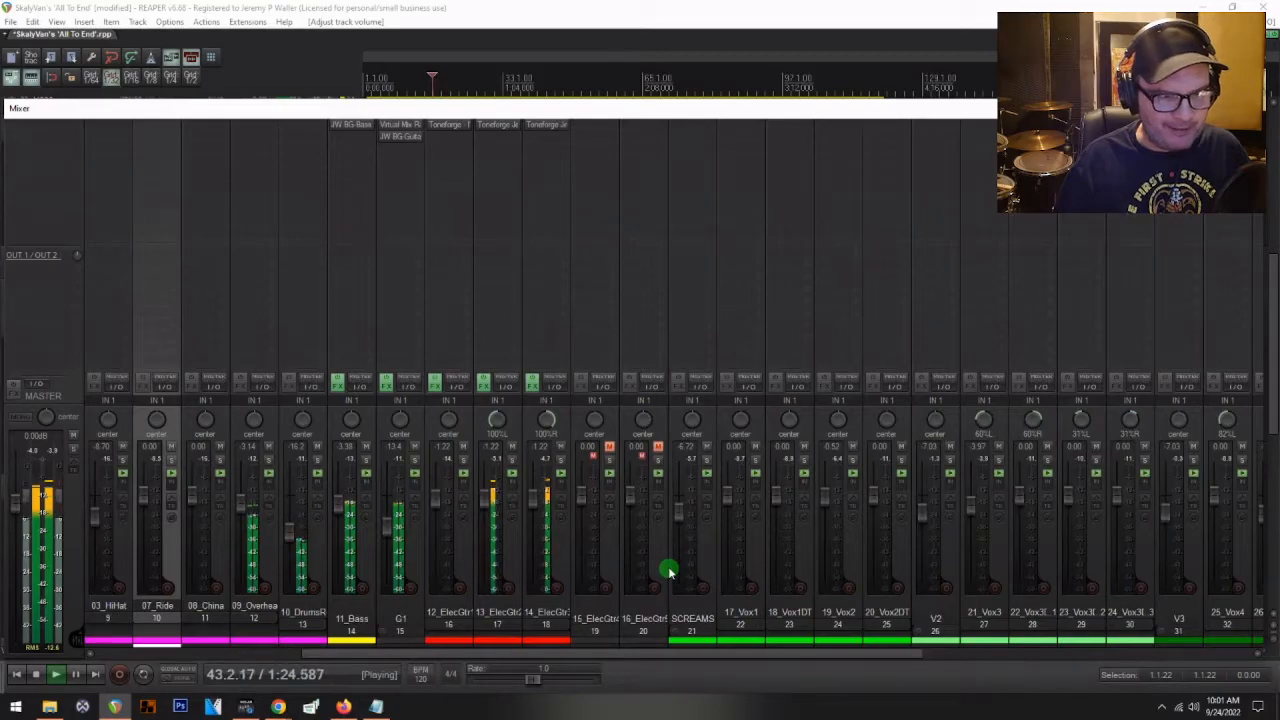
scroll(670, 573, up, 8)
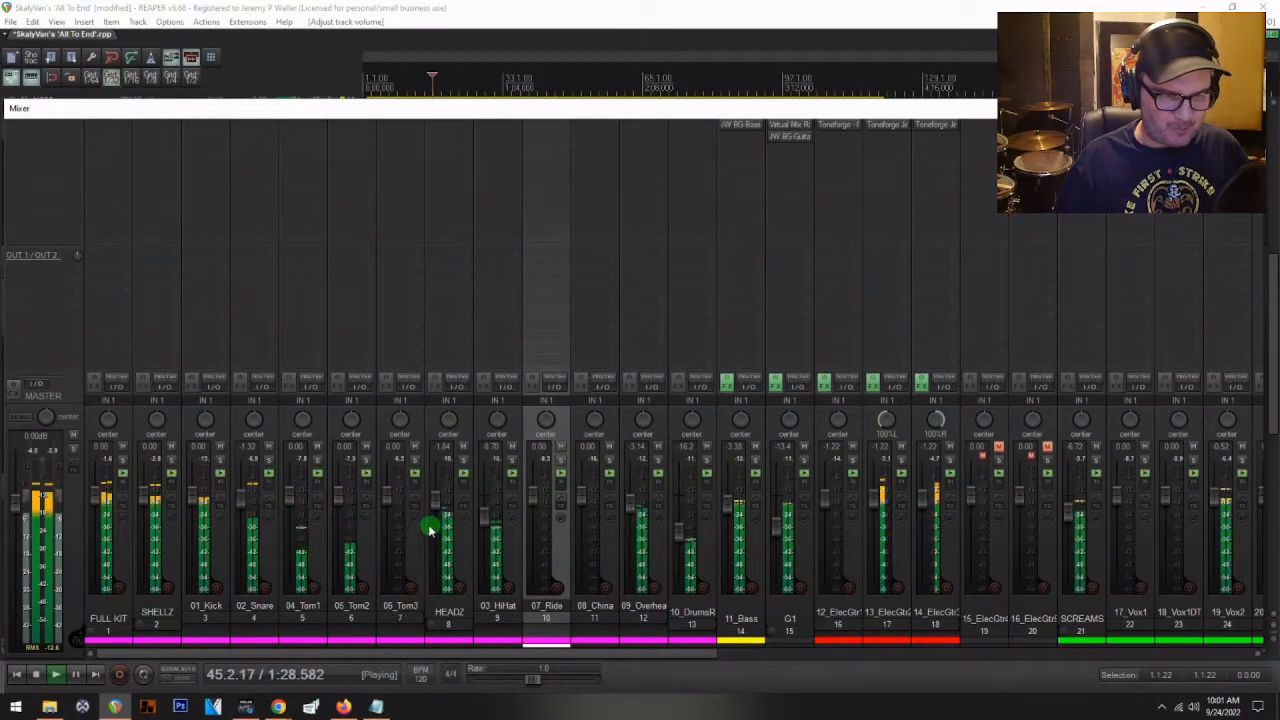
- Stop playback, hide the mixer and recolor all drum items from 01_Kick to 10_DrumsRoom magenta
key(space)
key(ctrl+m)
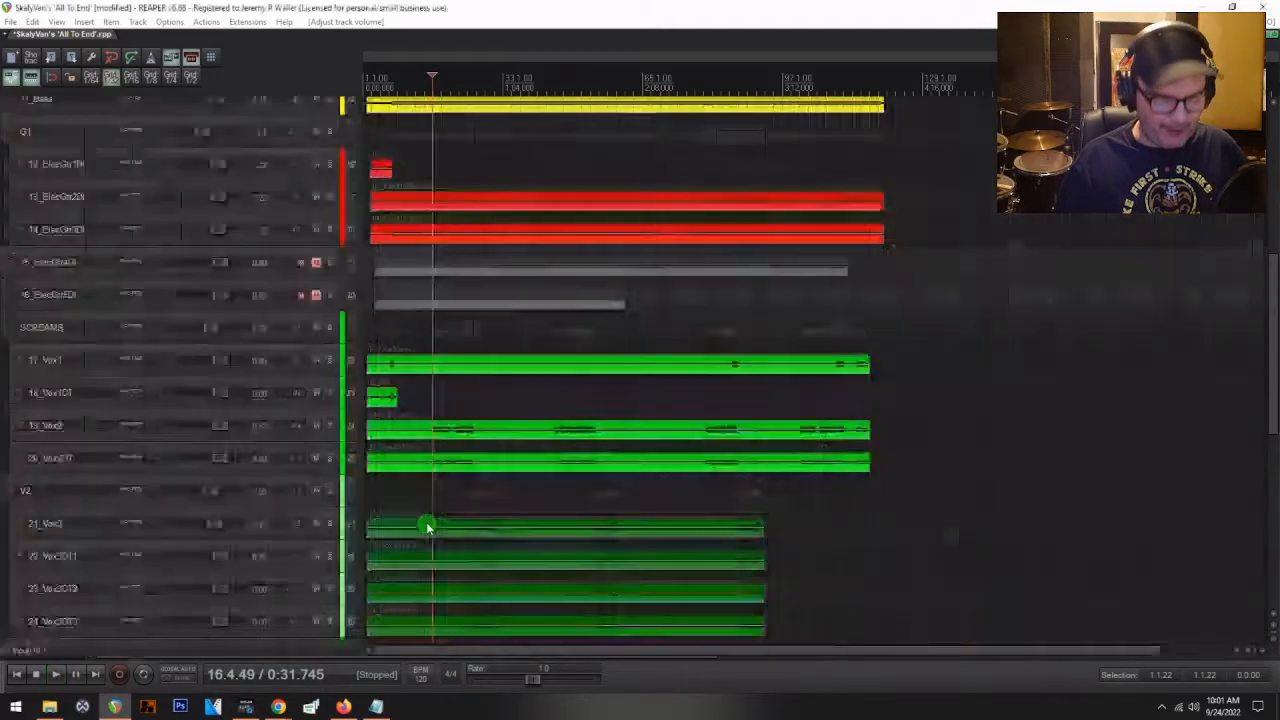
scroll(171, 472, up, 10)
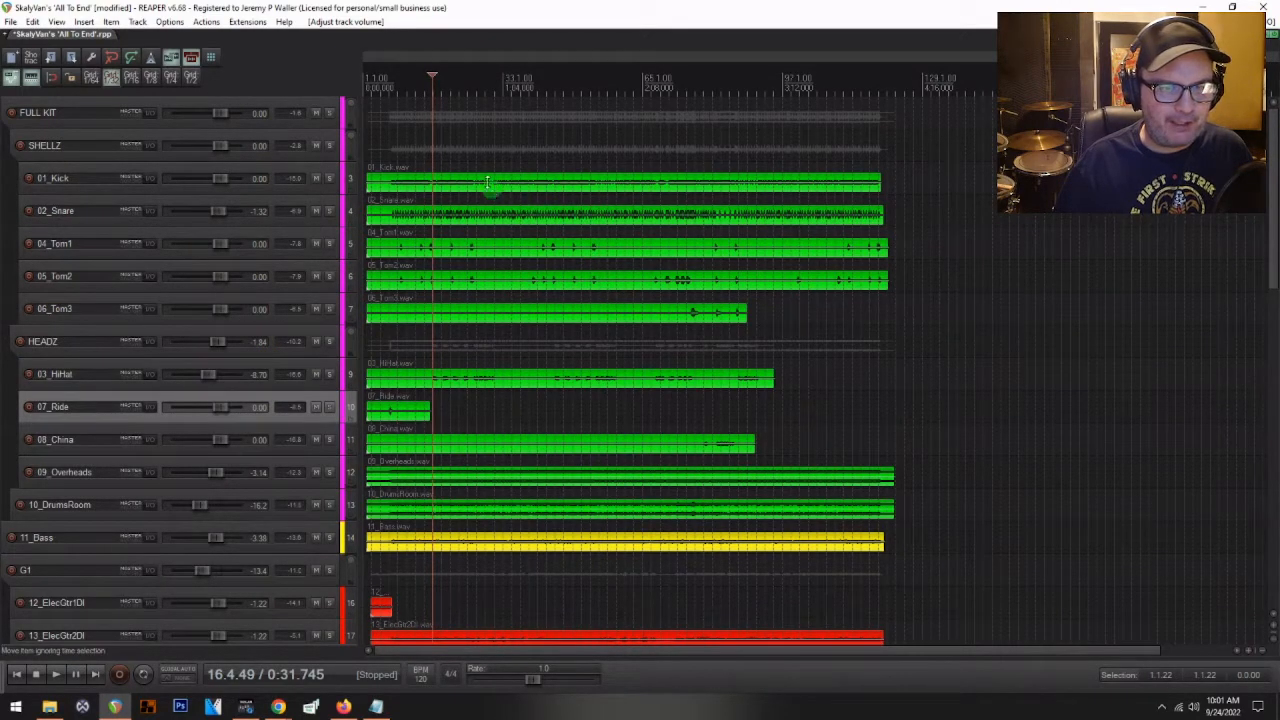
click(437, 188)
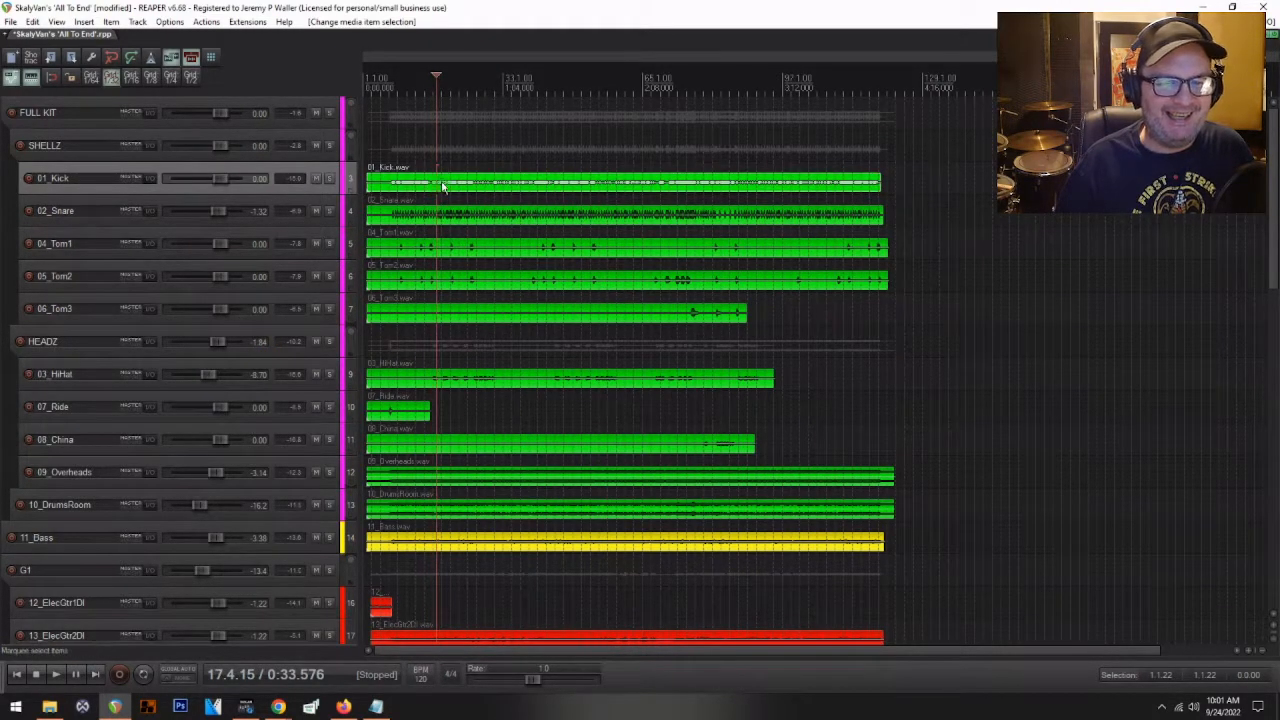
drag(393, 521, 392, 519)
key(ctrl+shift+c)
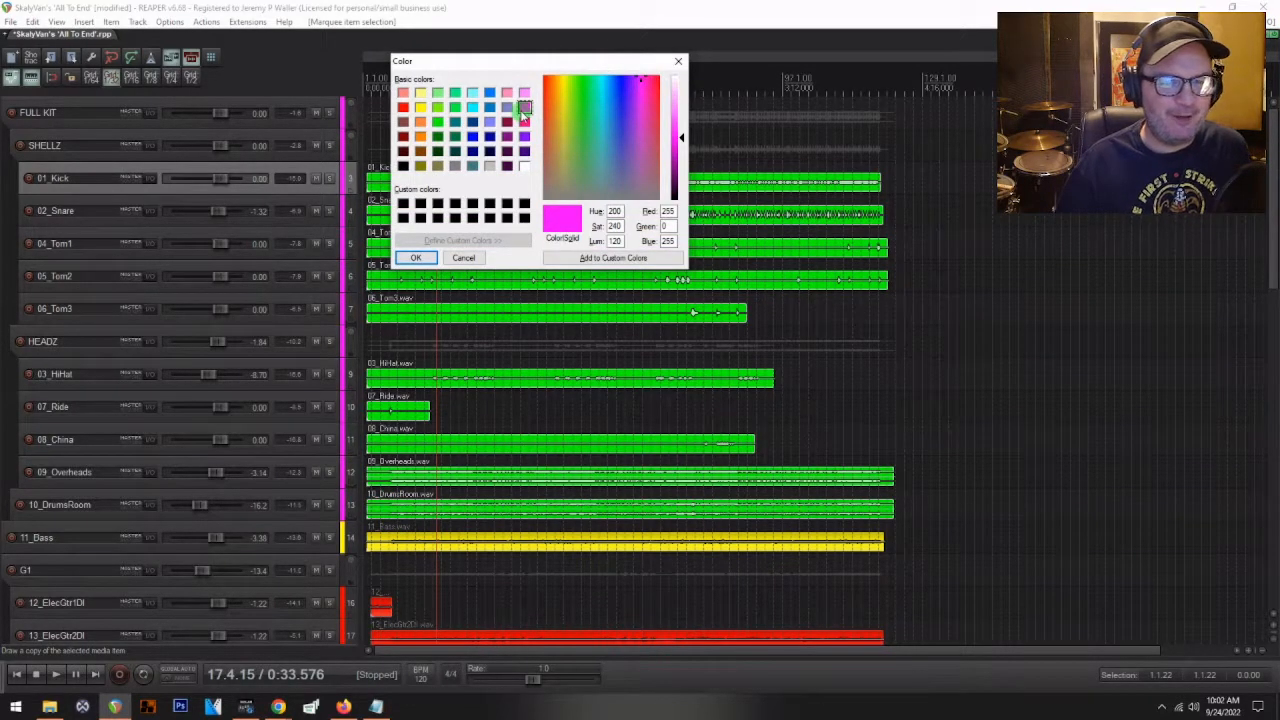
click(415, 257)
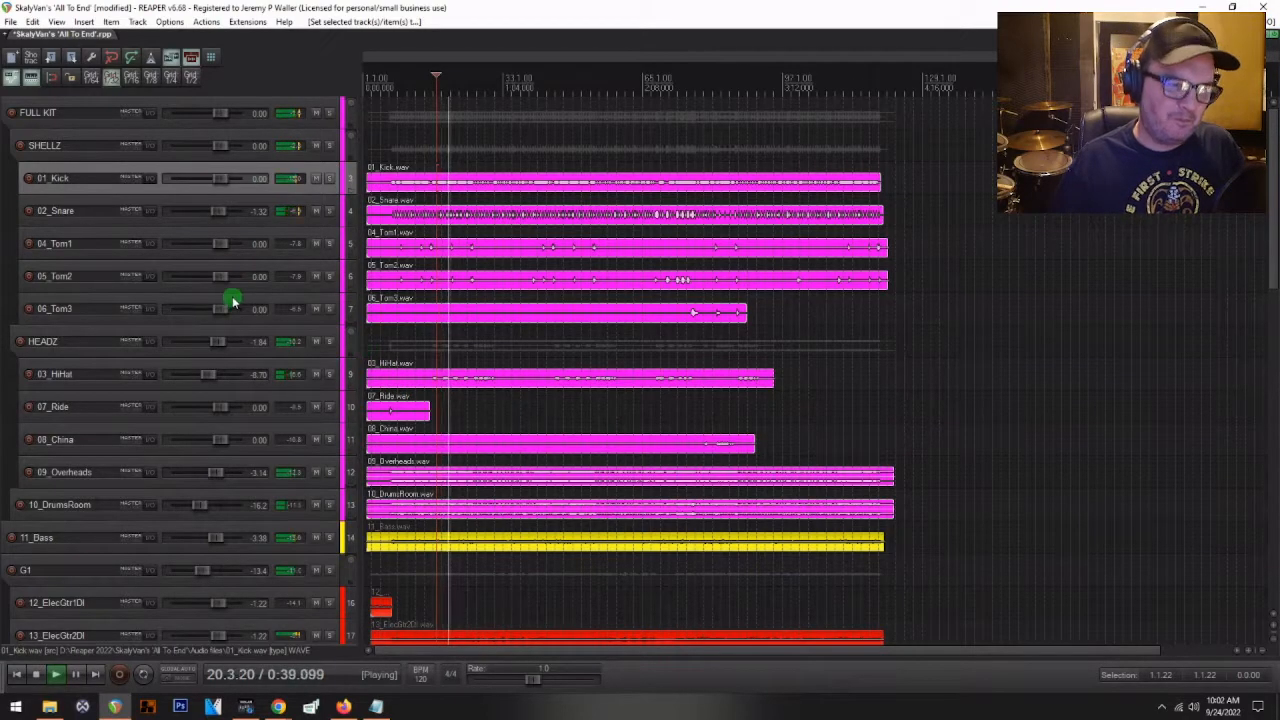
- Play the mix from about 0:33 while looking over the tracks, and place the edit cursor at about 3:55 near the song's end
scroll(183, 302, down, 15)
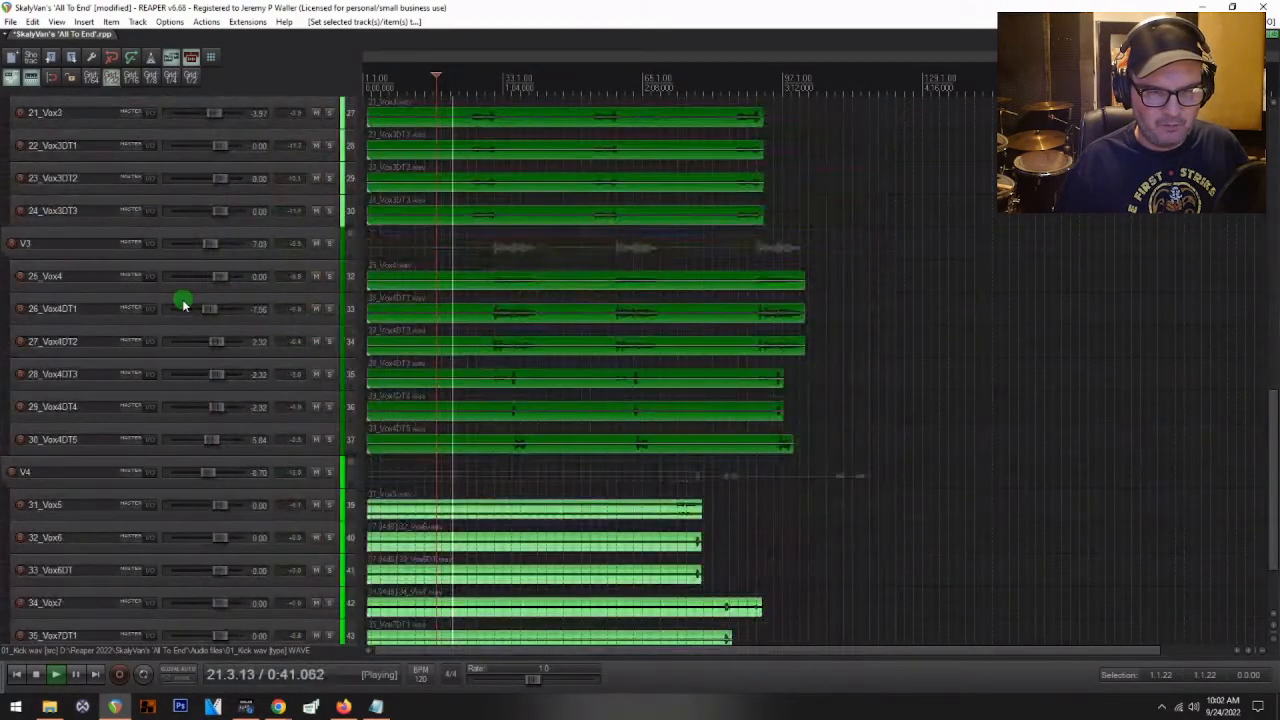
scroll(183, 302, up, 15)
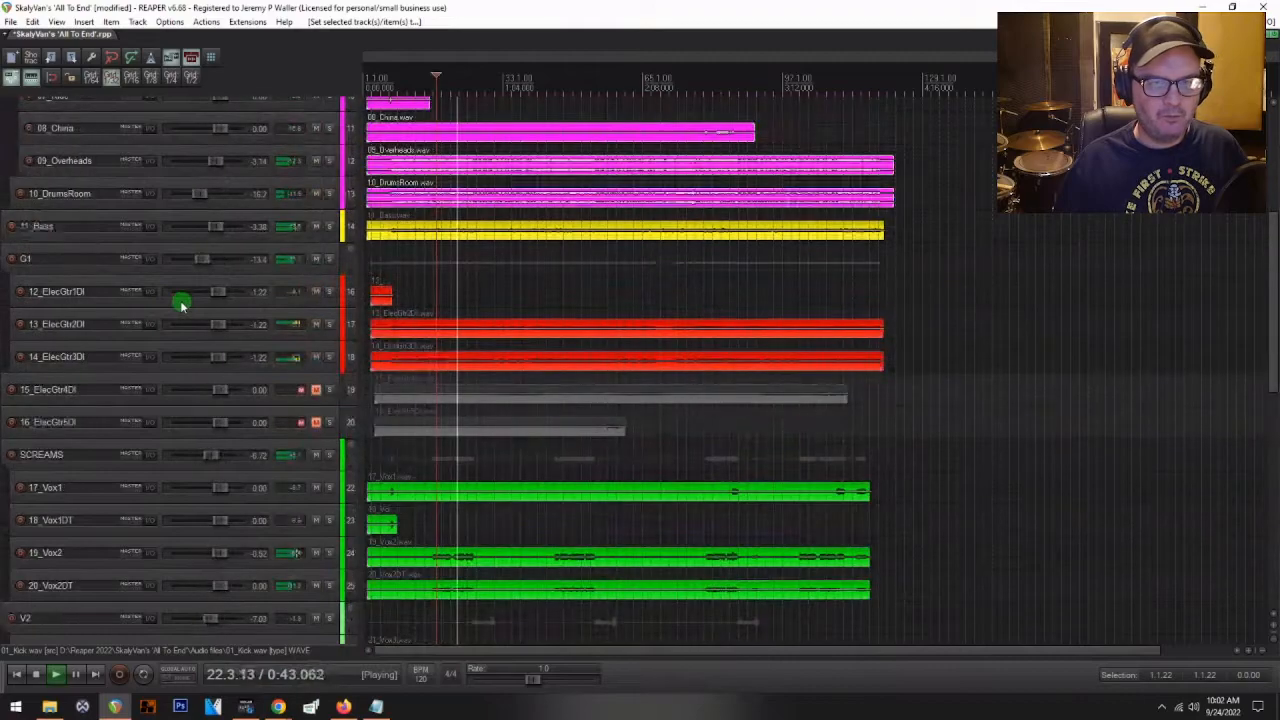
scroll(183, 303, up, 3)
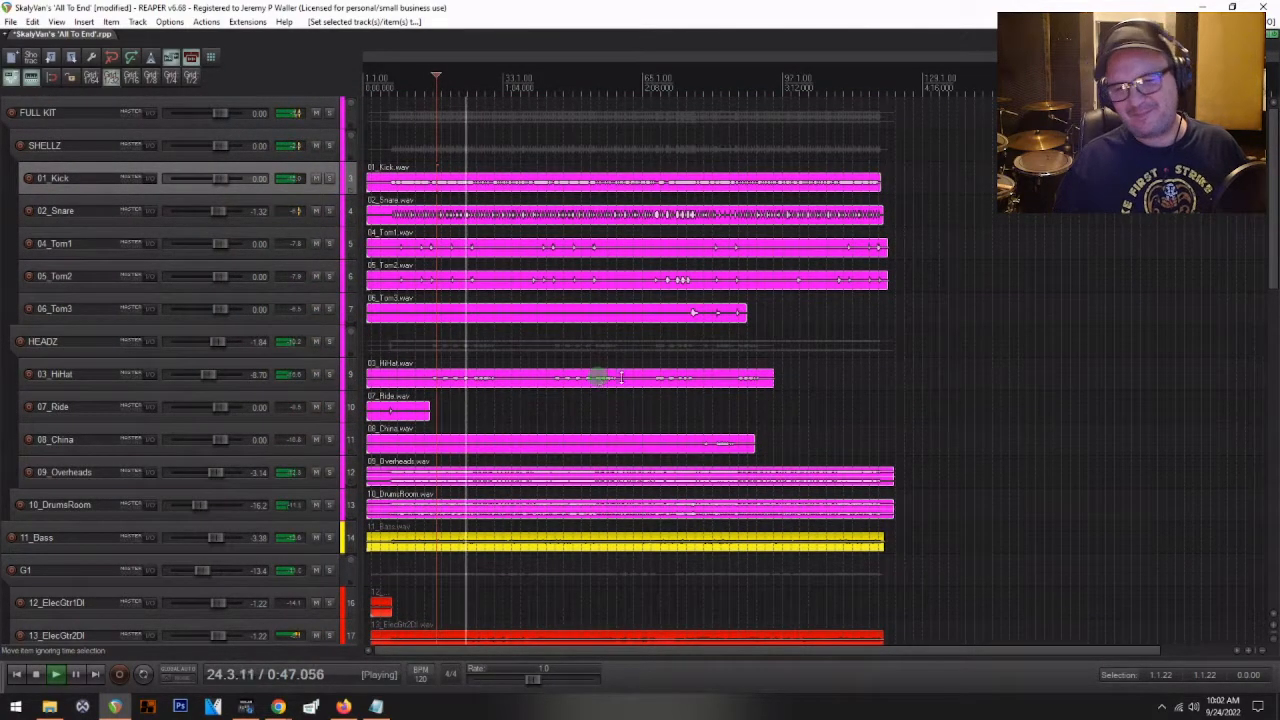
scroll(884, 400, right, 5)
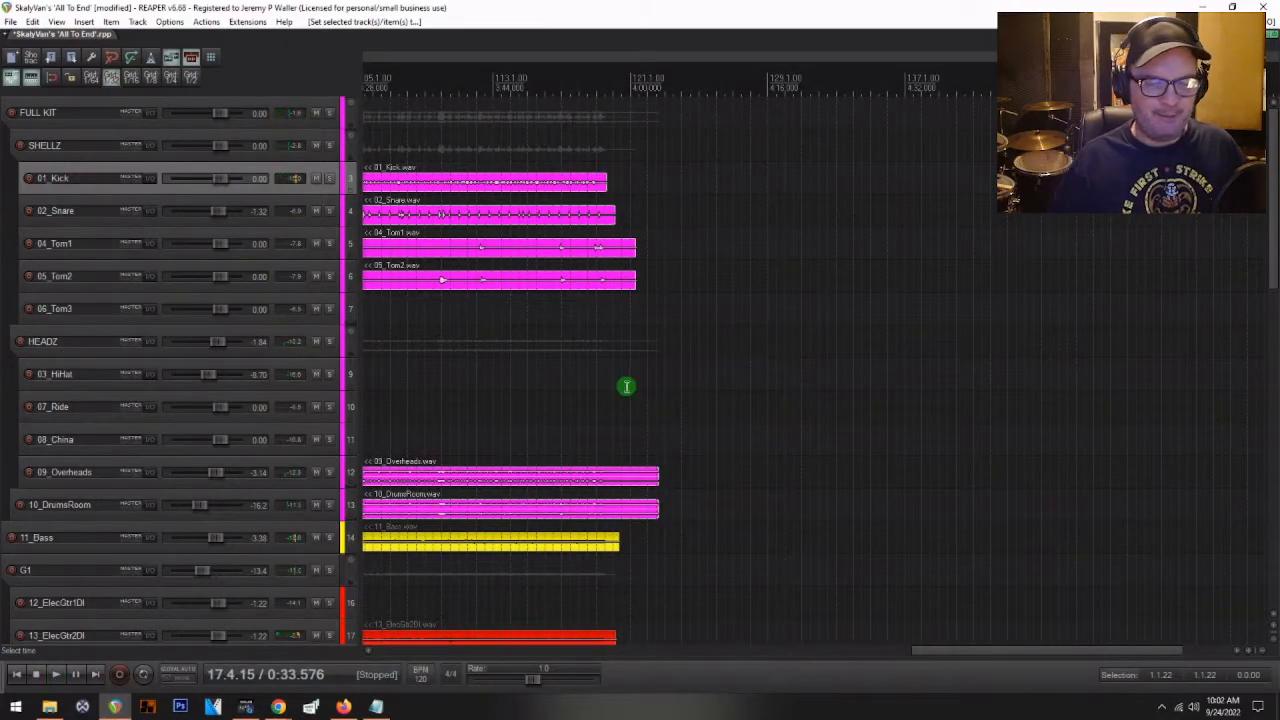
click(595, 293)
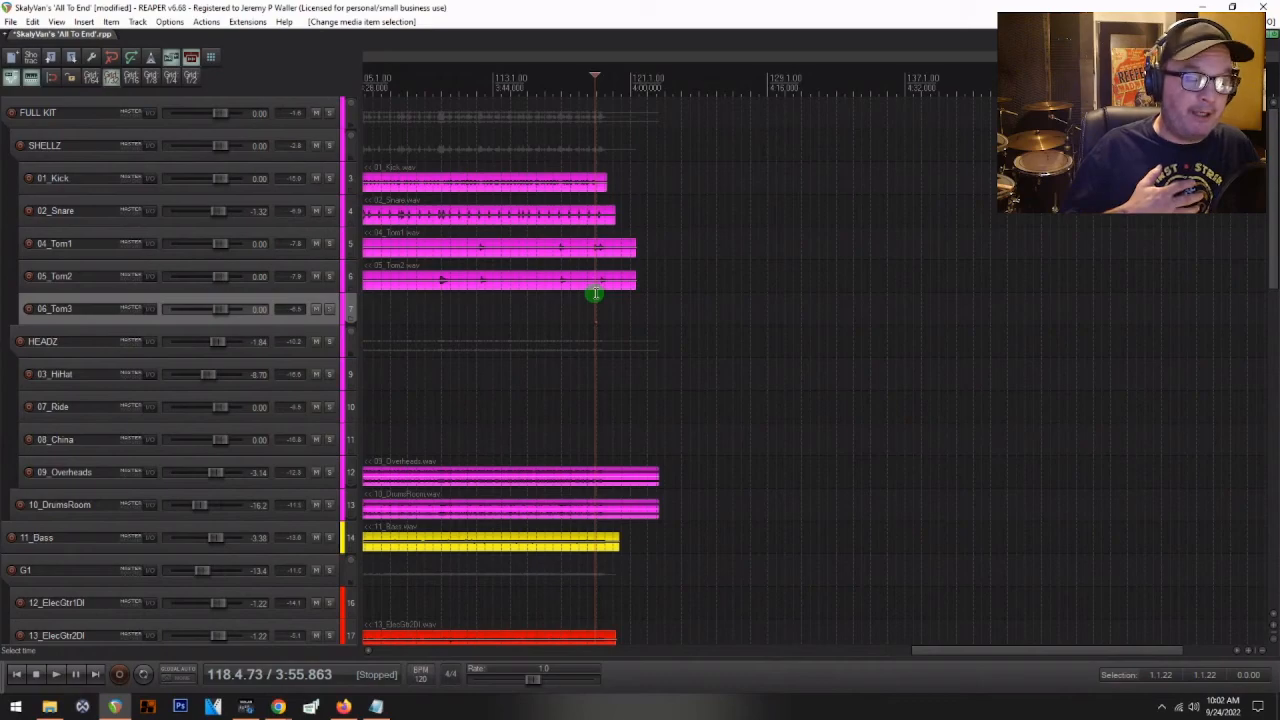
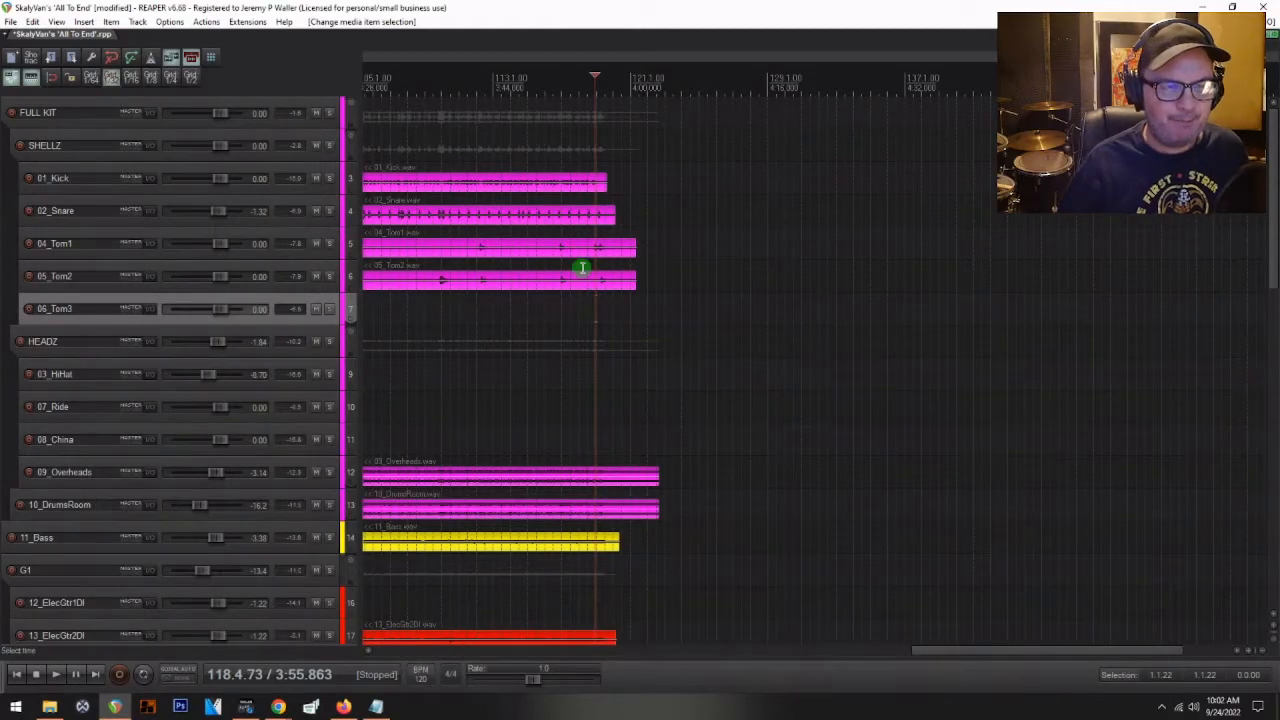
- Look through the drum, guitar and vocal tracks to compare where their items end around the song's close
scroll(583, 269, down, 4)
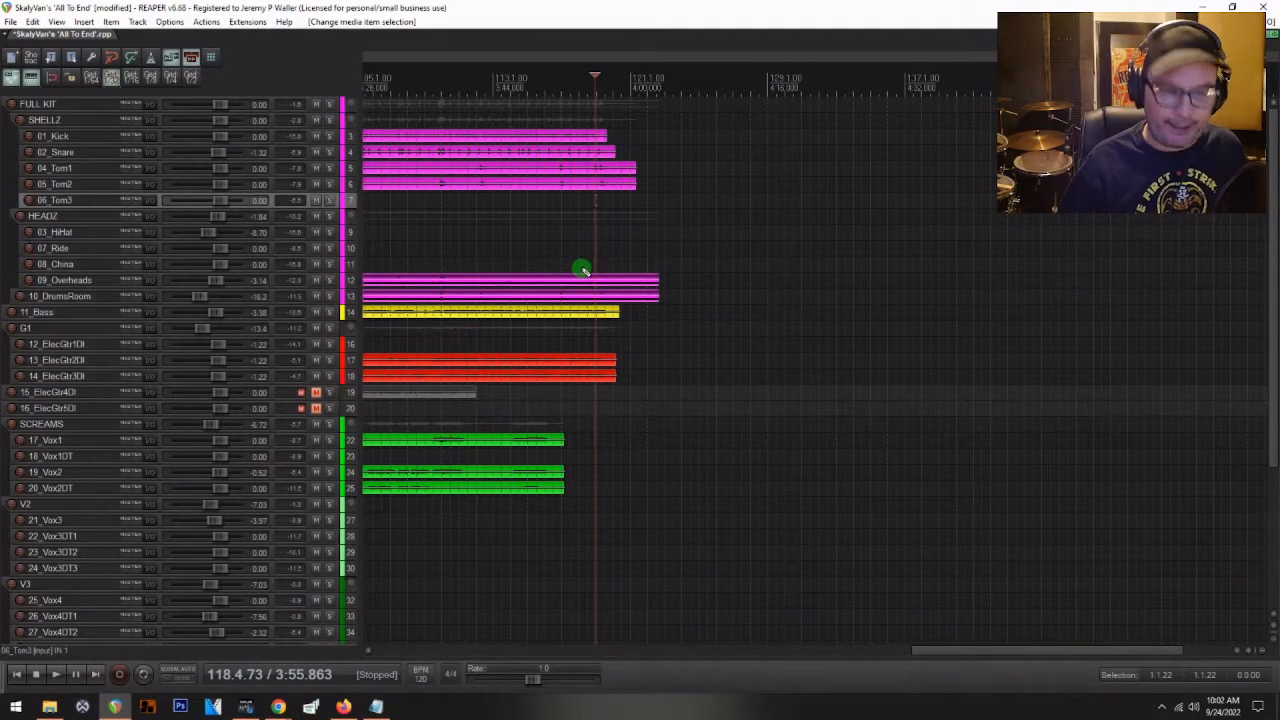
scroll(700, 586, down, 5)
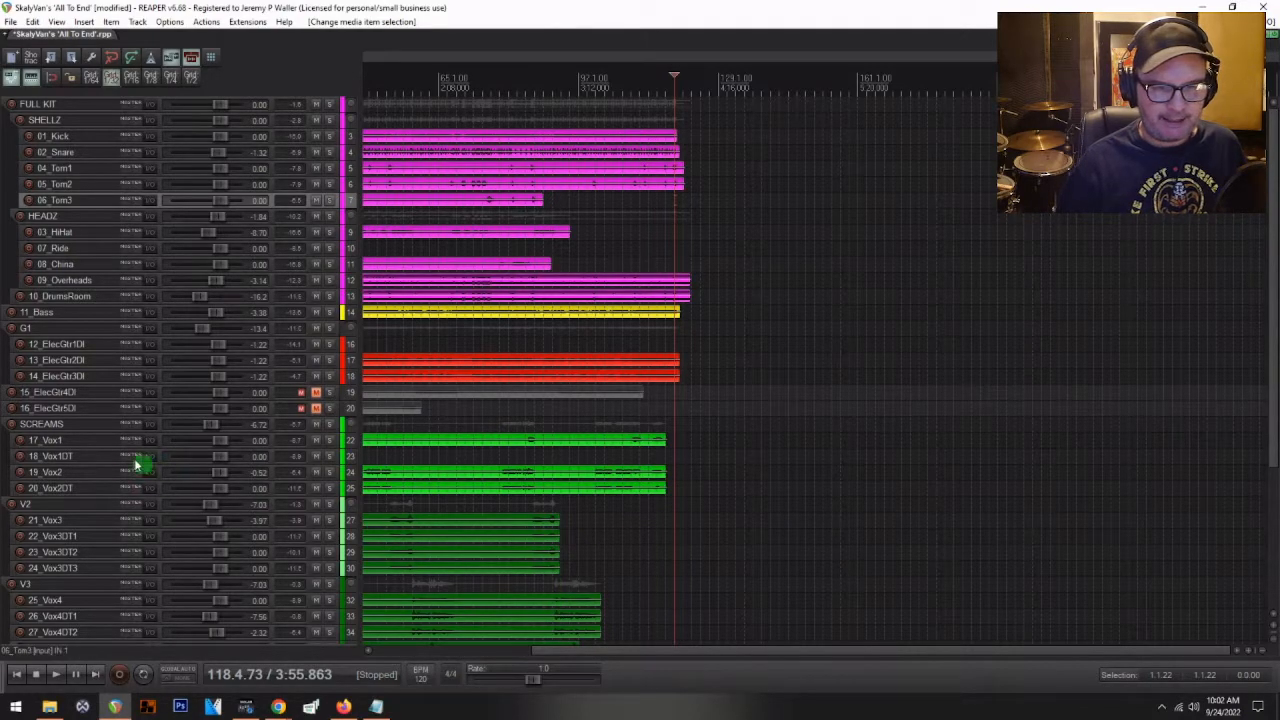
scroll(134, 457, down, 3)
scroll(157, 472, down, 3)
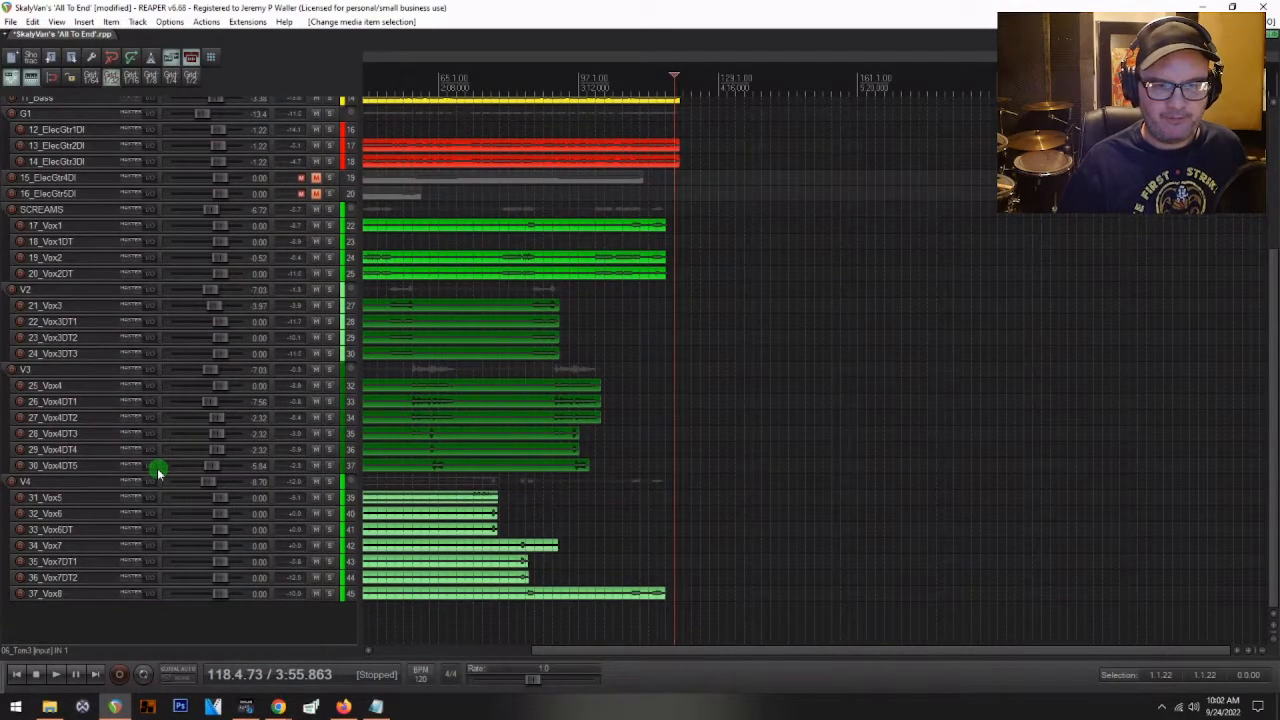
scroll(157, 472, up, 4)
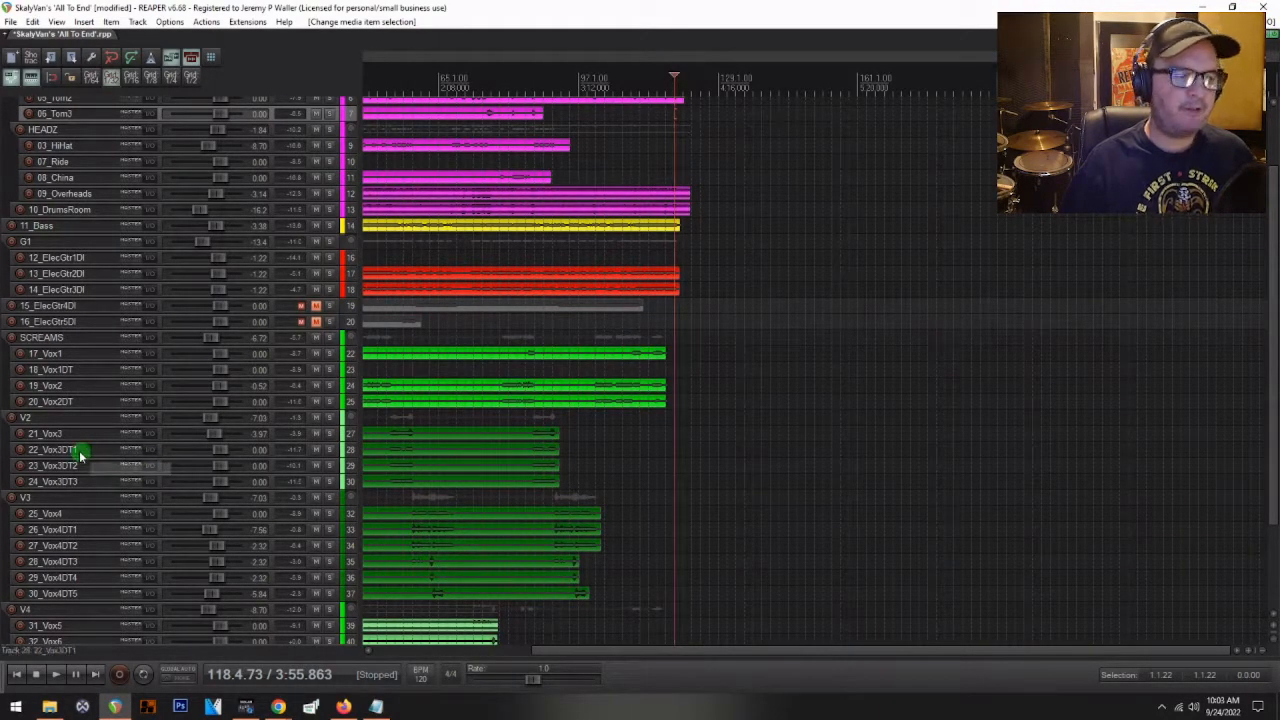
scroll(80, 453, up, 2)
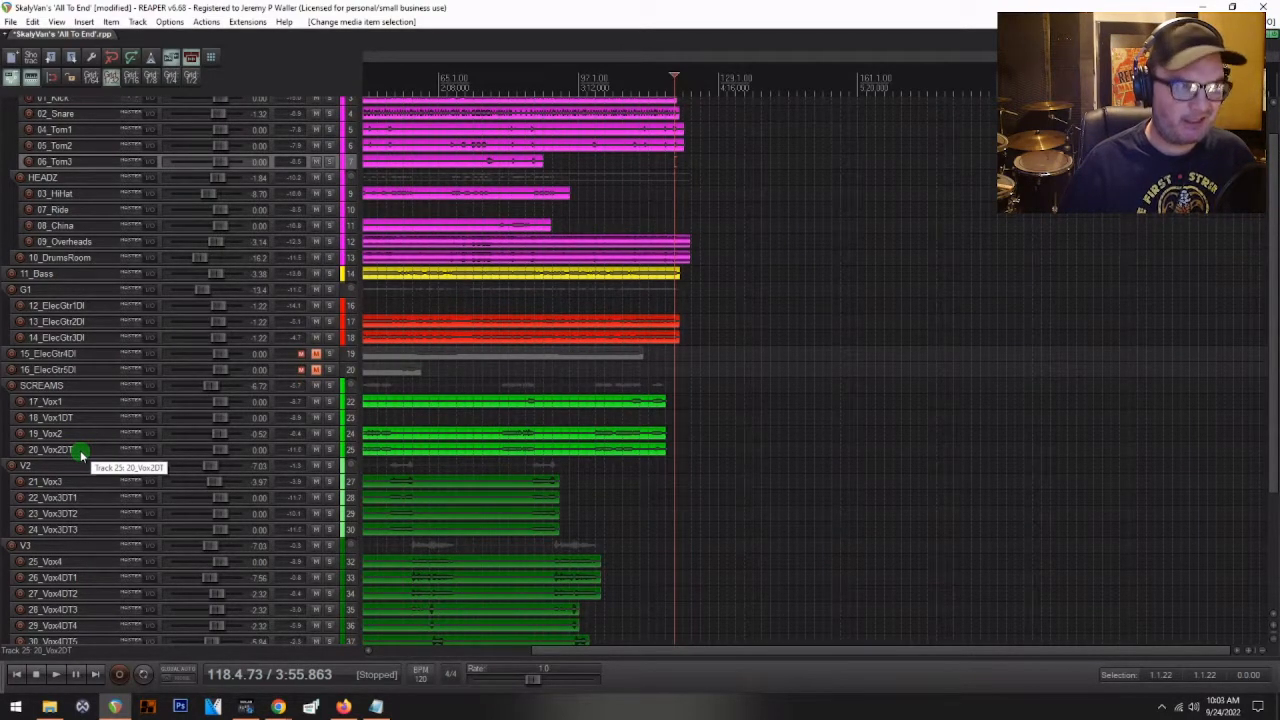
scroll(82, 453, up, 1)
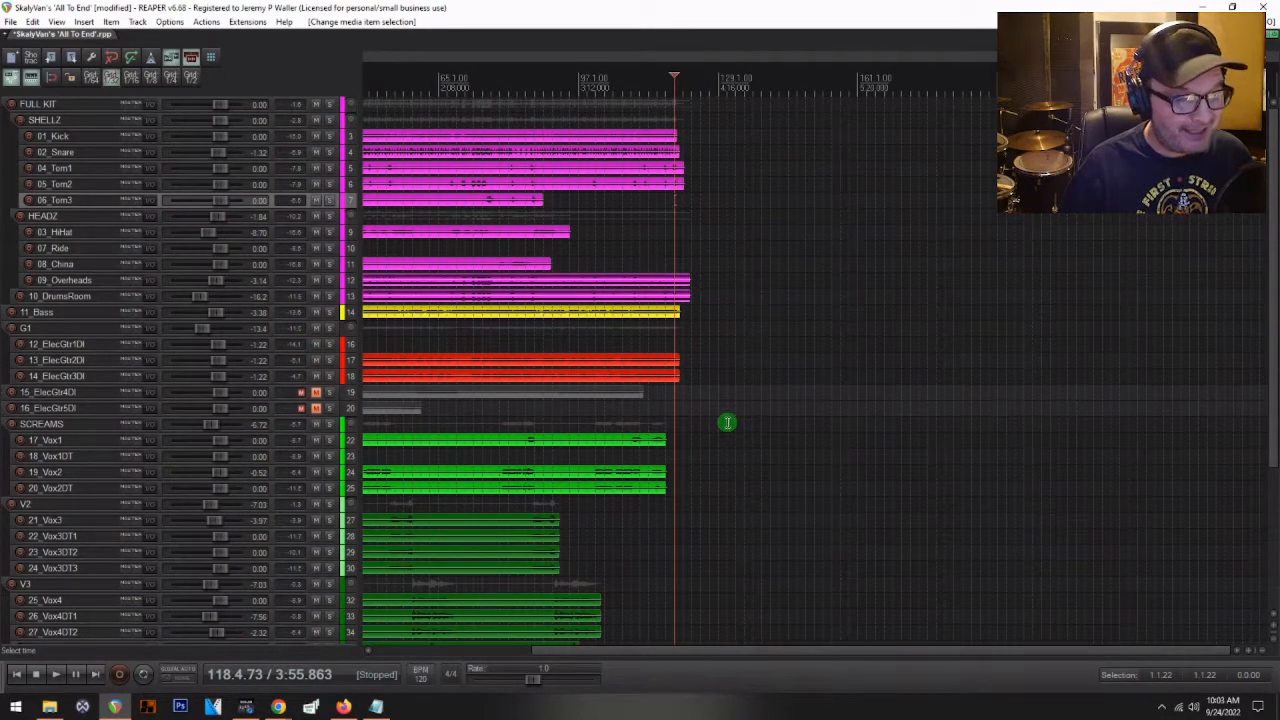
scroll(679, 399, up, 3)
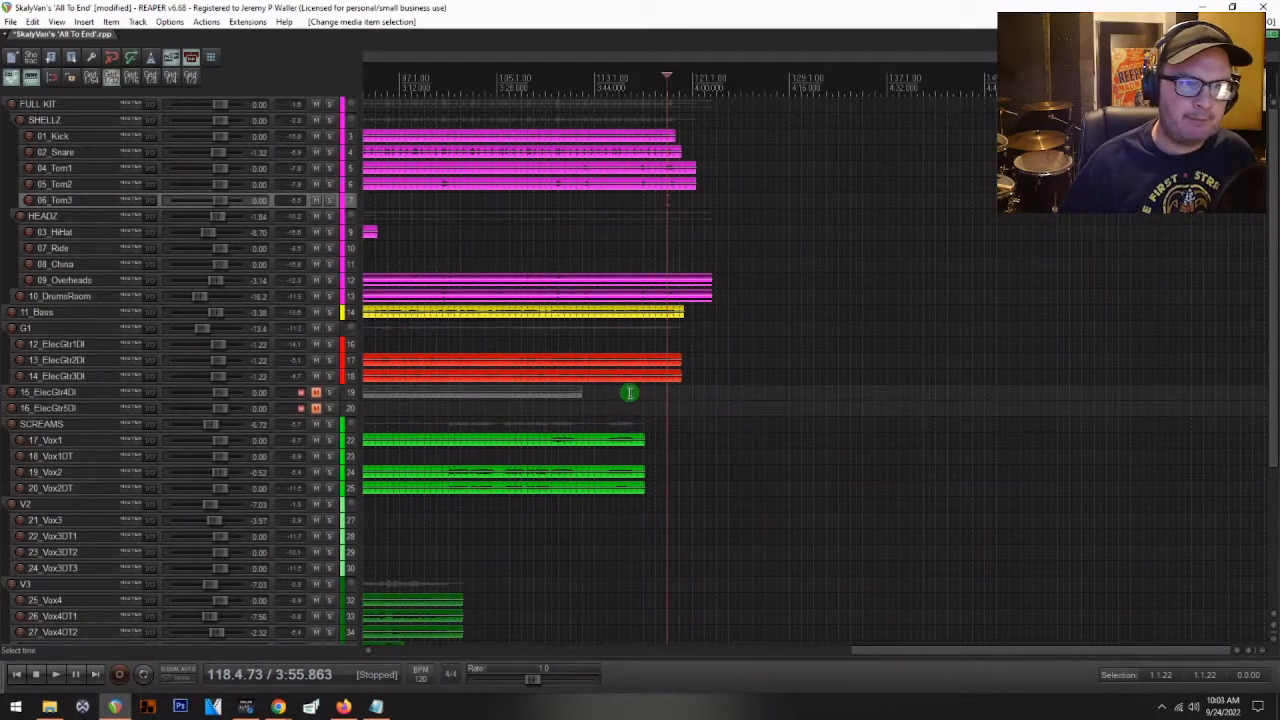
- Play the song's ending from about 3:55 and place the edit cursor on 11_Bass at about 3:57.5
key(space)
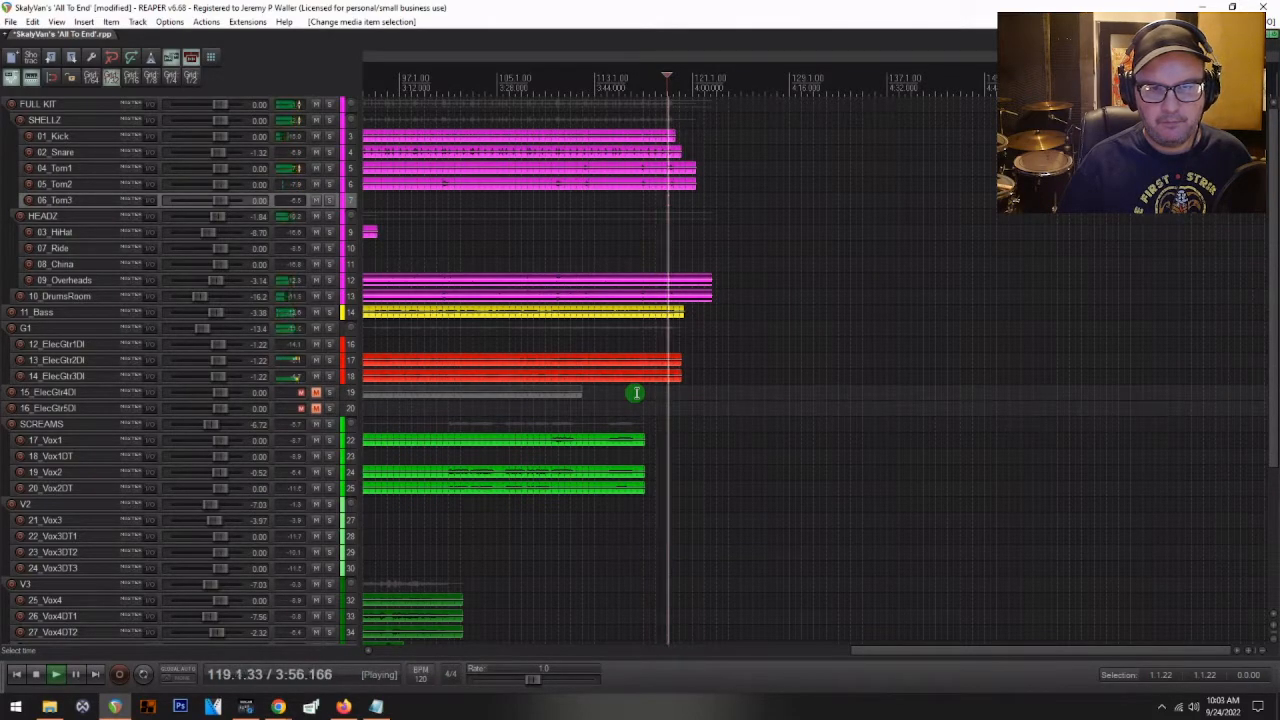
key(space)
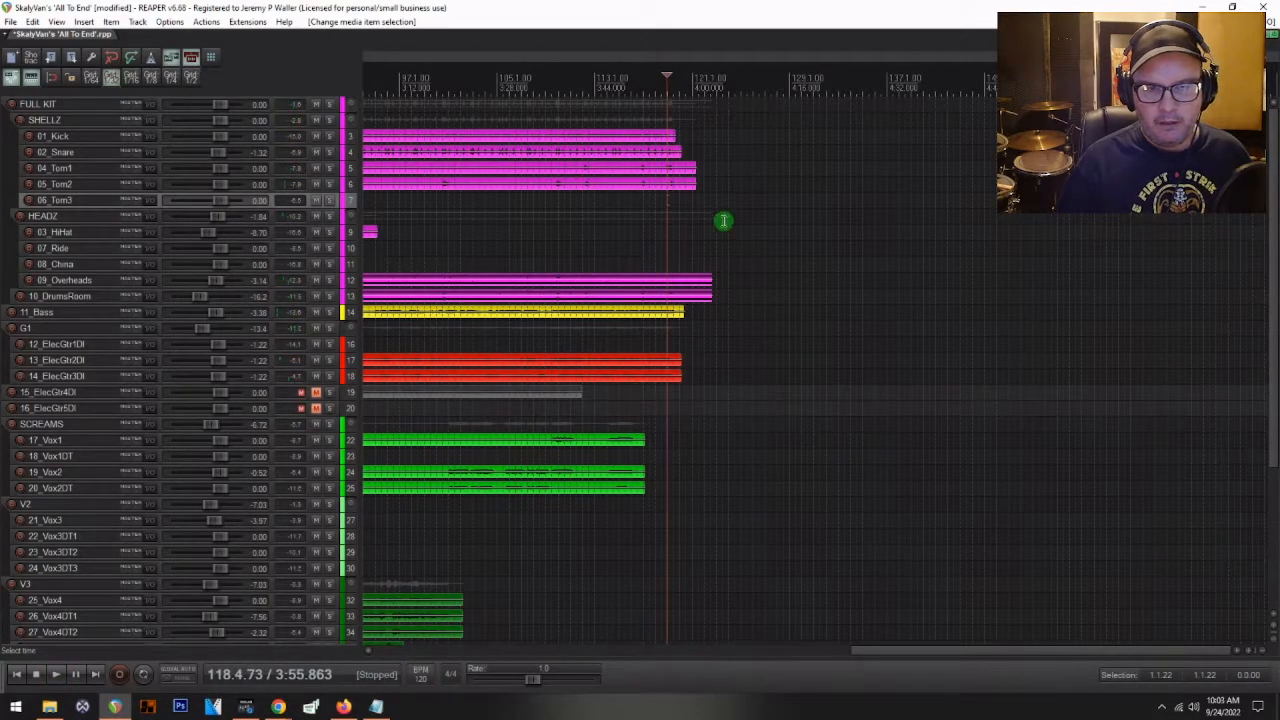
scroll(706, 217, up, 3)
key(space)
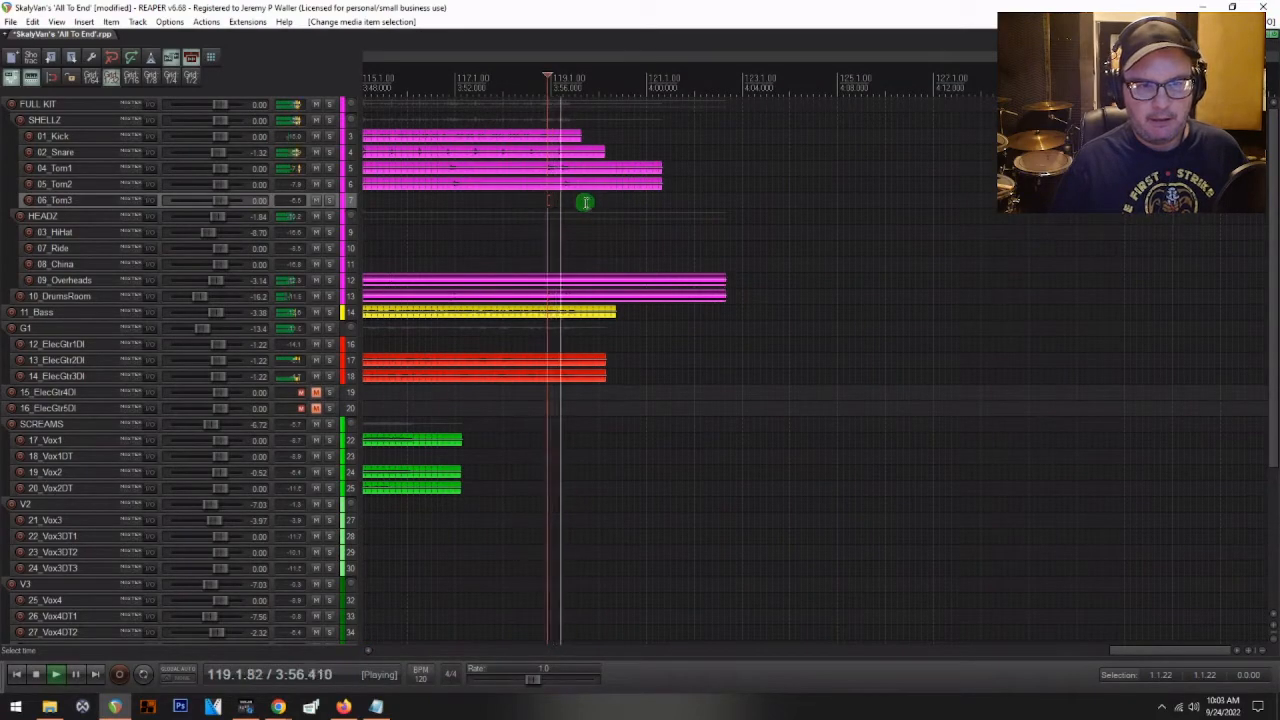
click(587, 312)
key(space)
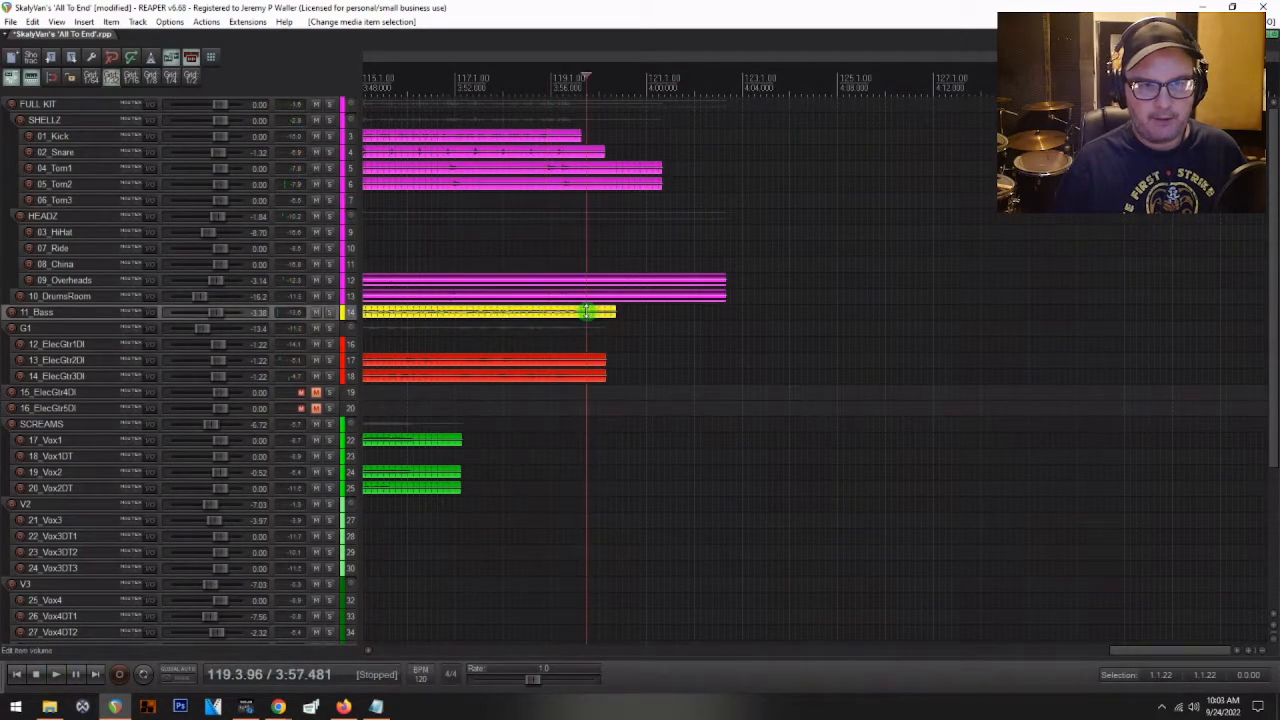
- Split the drum, bass and guitar items at the end of 01_Kick, about 3:57.3, and delete the leftover pieces beyond it
click(582, 138)
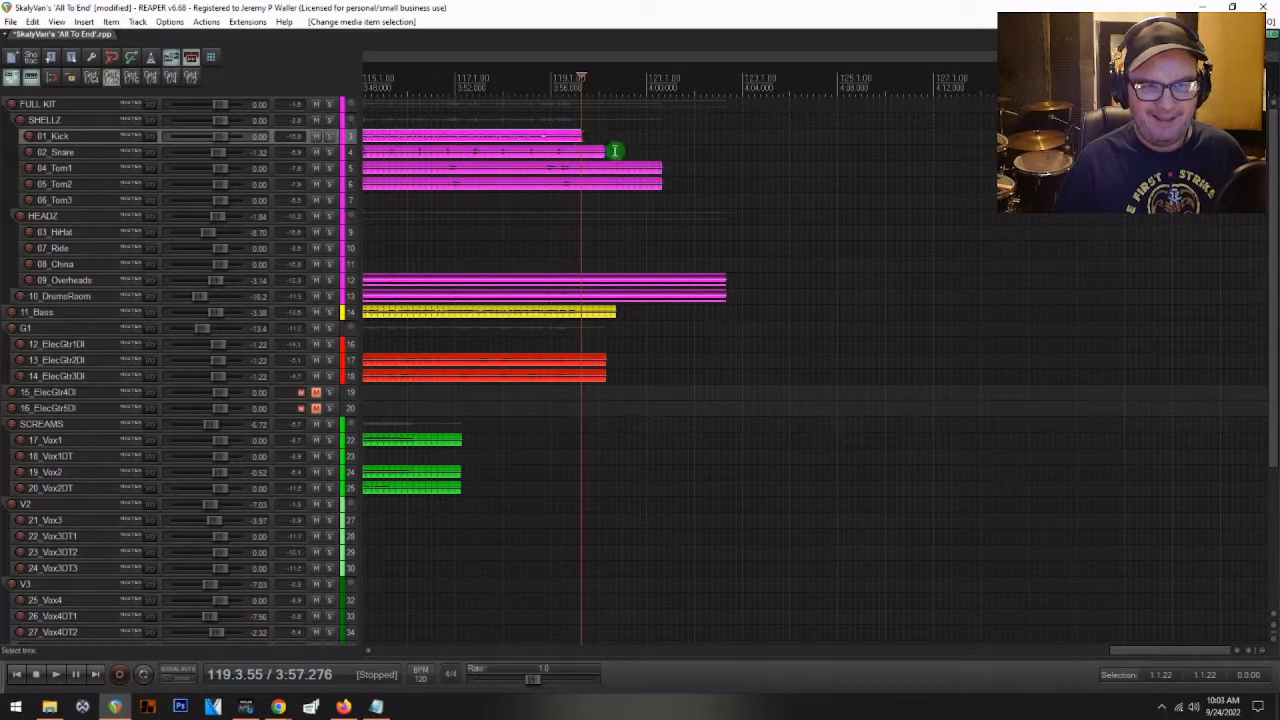
drag(596, 153, 589, 418)
key(s)
drag(610, 126, 594, 392)
key(Delete)
- Play the trimmed song ending from about 3:57 and again from about 3:55
click(582, 391)
click(578, 392)
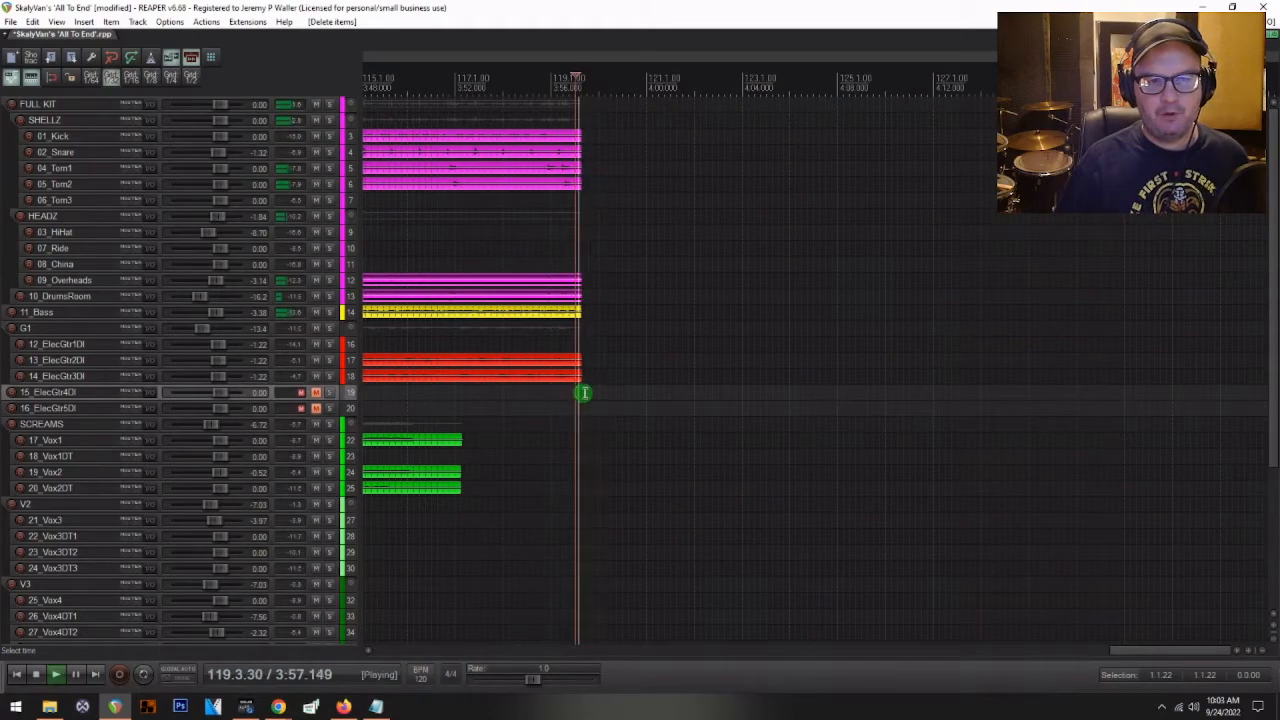
click(531, 400)
key(space)
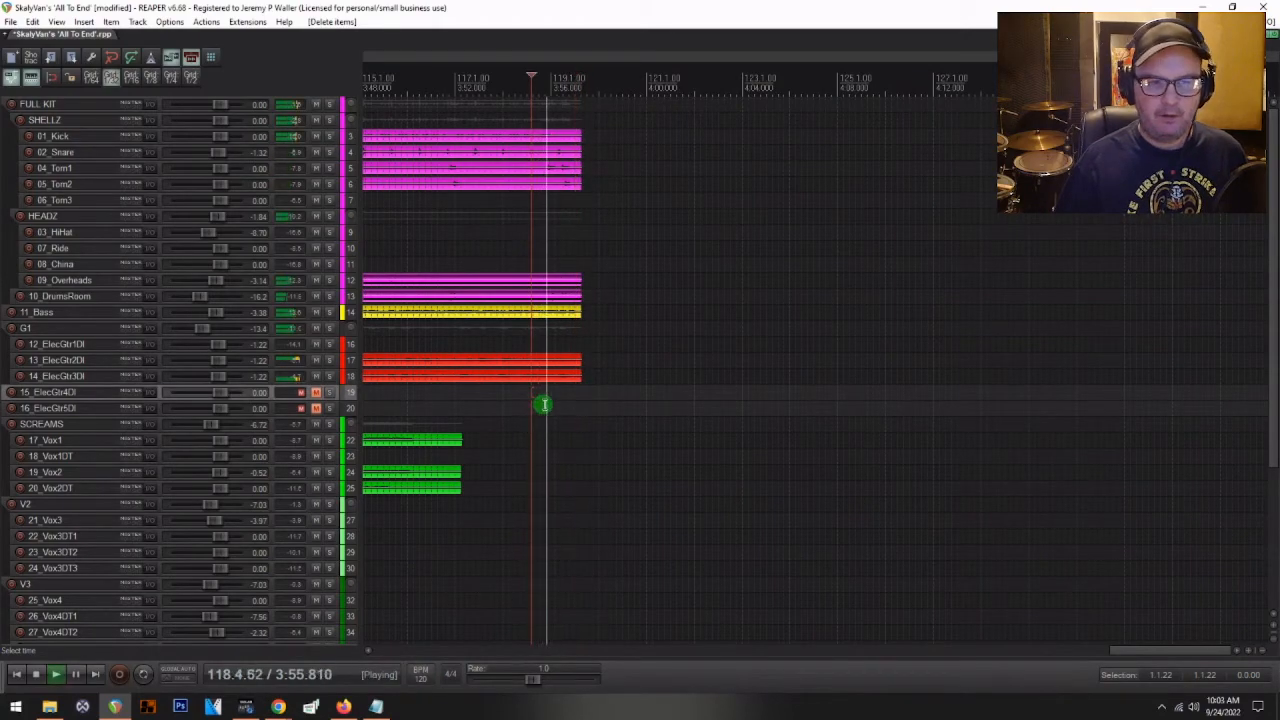
key(space)
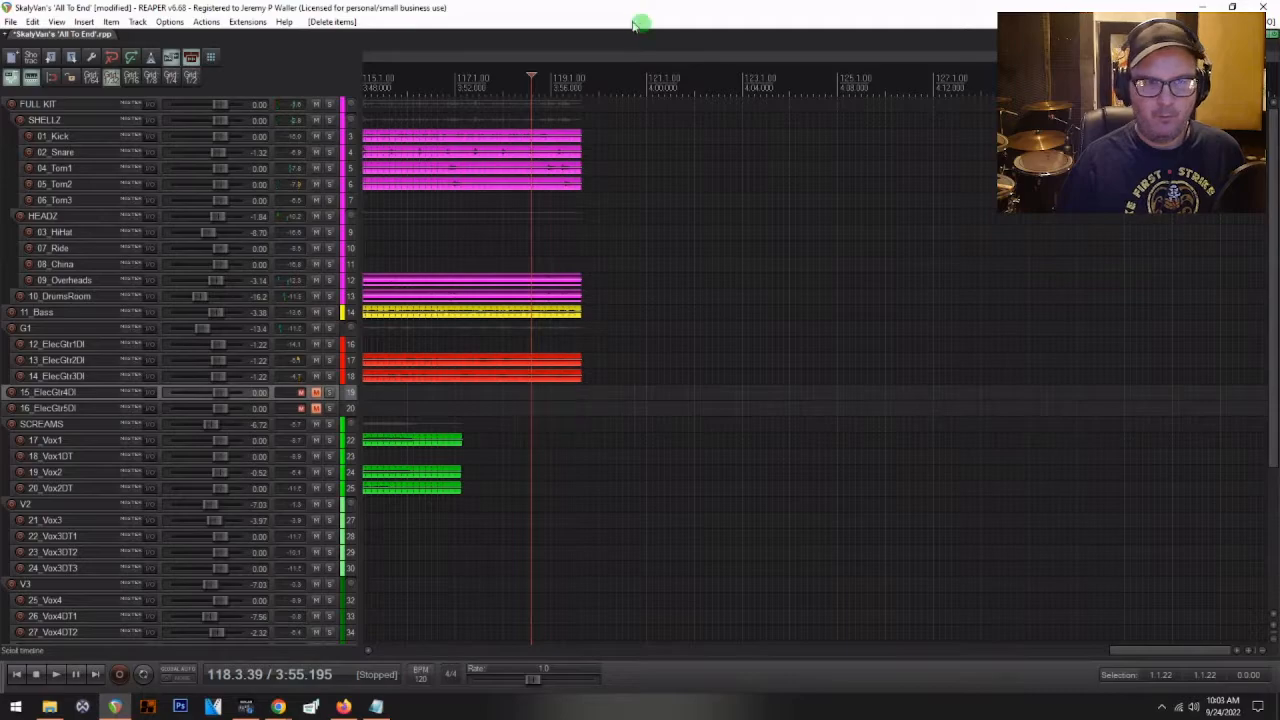
- Add a fade-out of about 0.1 s to the trimmed drum, bass and guitar items and play the ending from about 3:56
drag(596, 131, 586, 386)
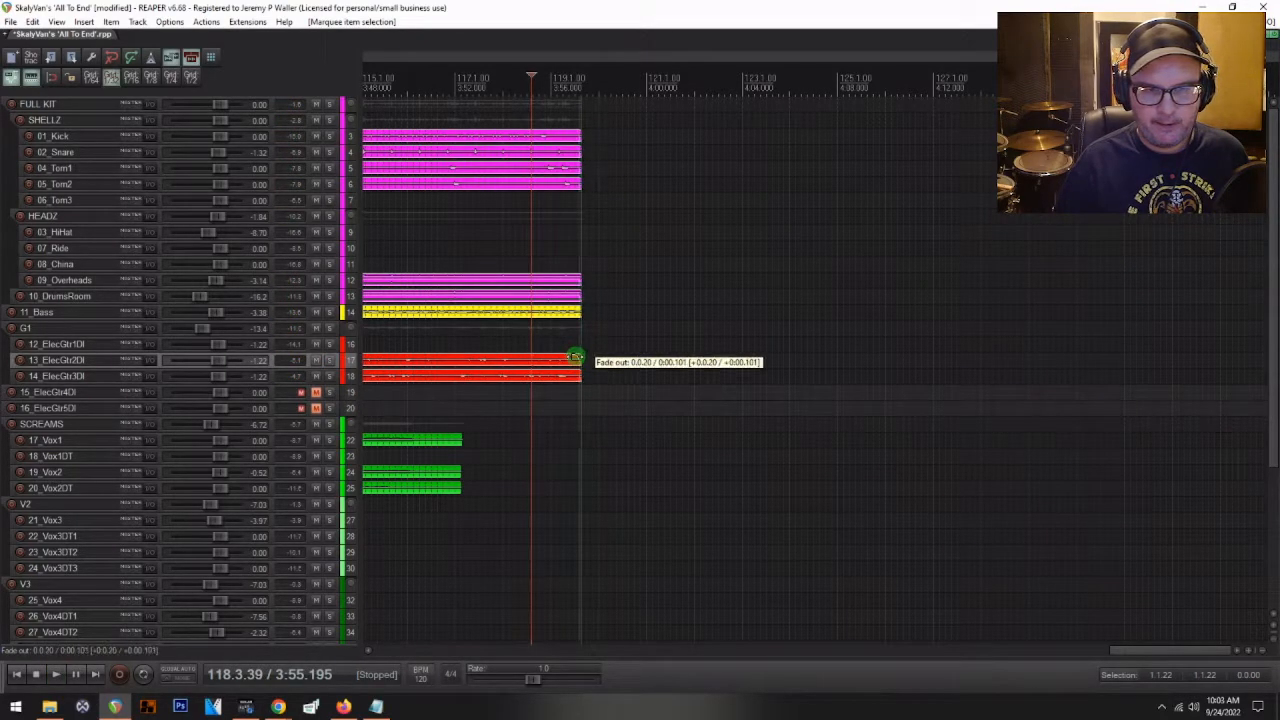
click(565, 404)
key(space)
key(space)
key(space)
key(space)
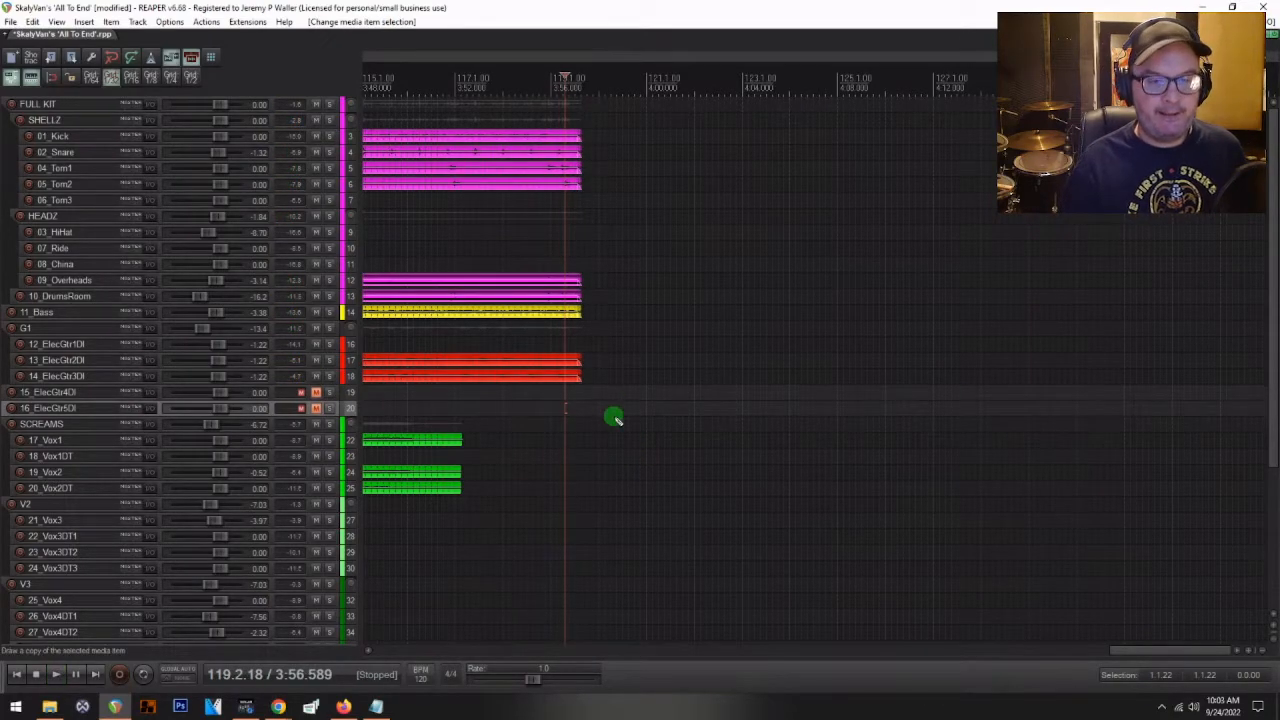
- Return to the start of the song and play the intro from about 0:01.5
scroll(614, 417, down, 1)
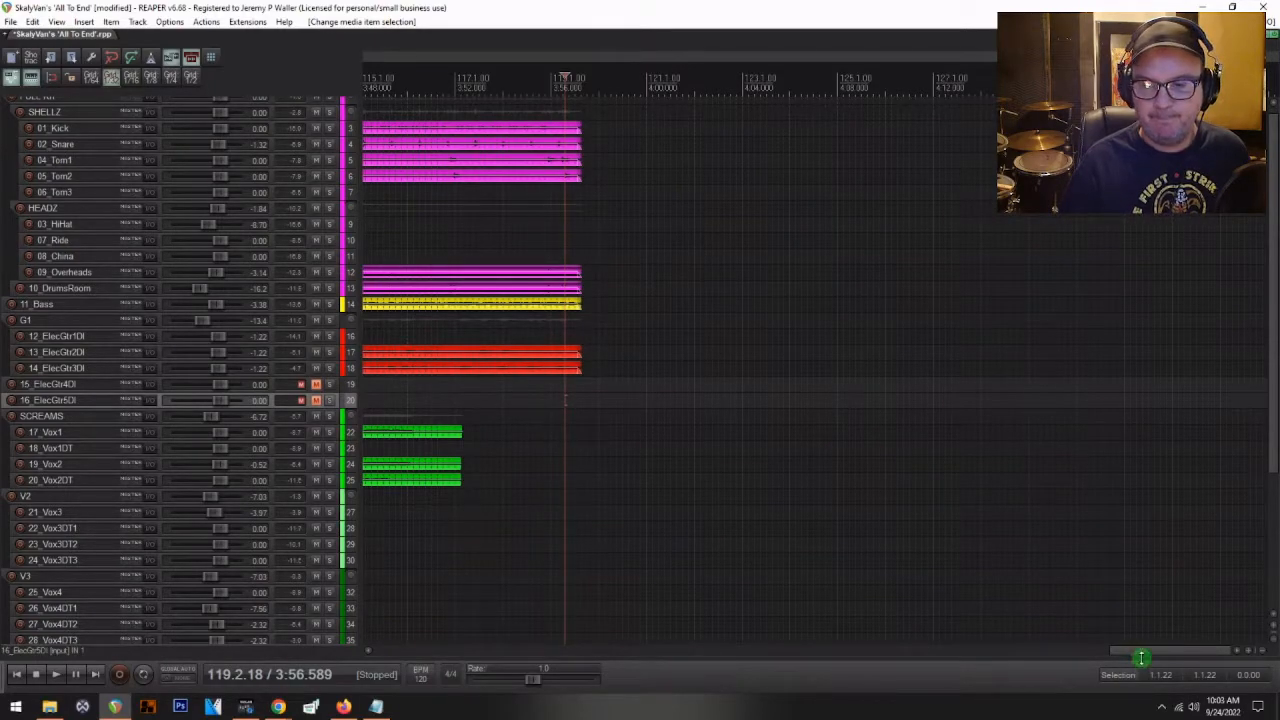
drag(1143, 655, 849, 652)
scroll(577, 465, down, 3)
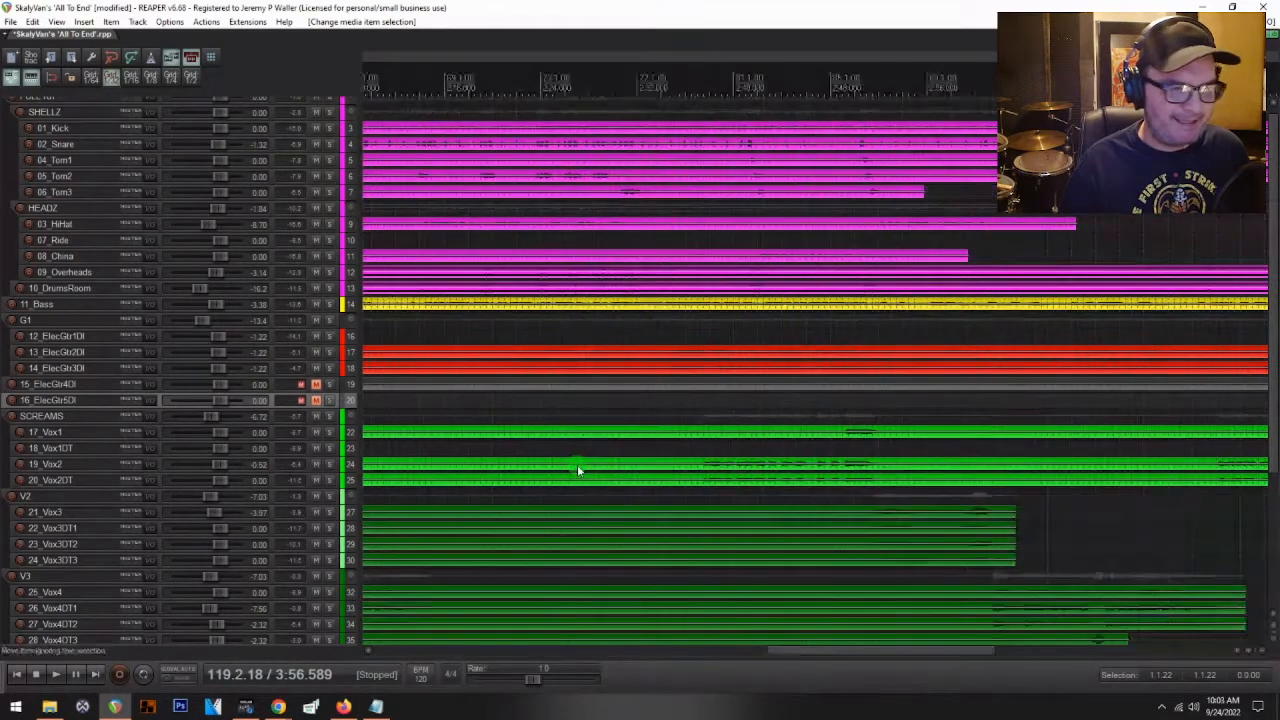
scroll(588, 479, down, 1)
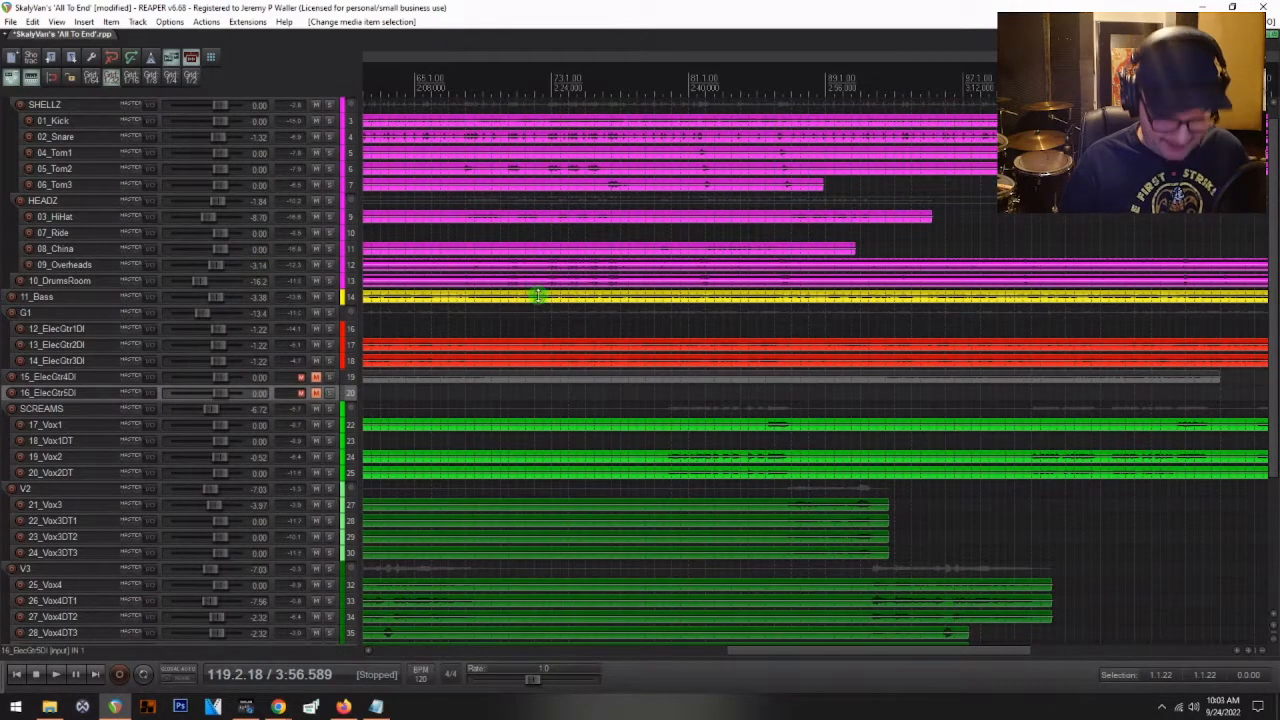
key(Home)
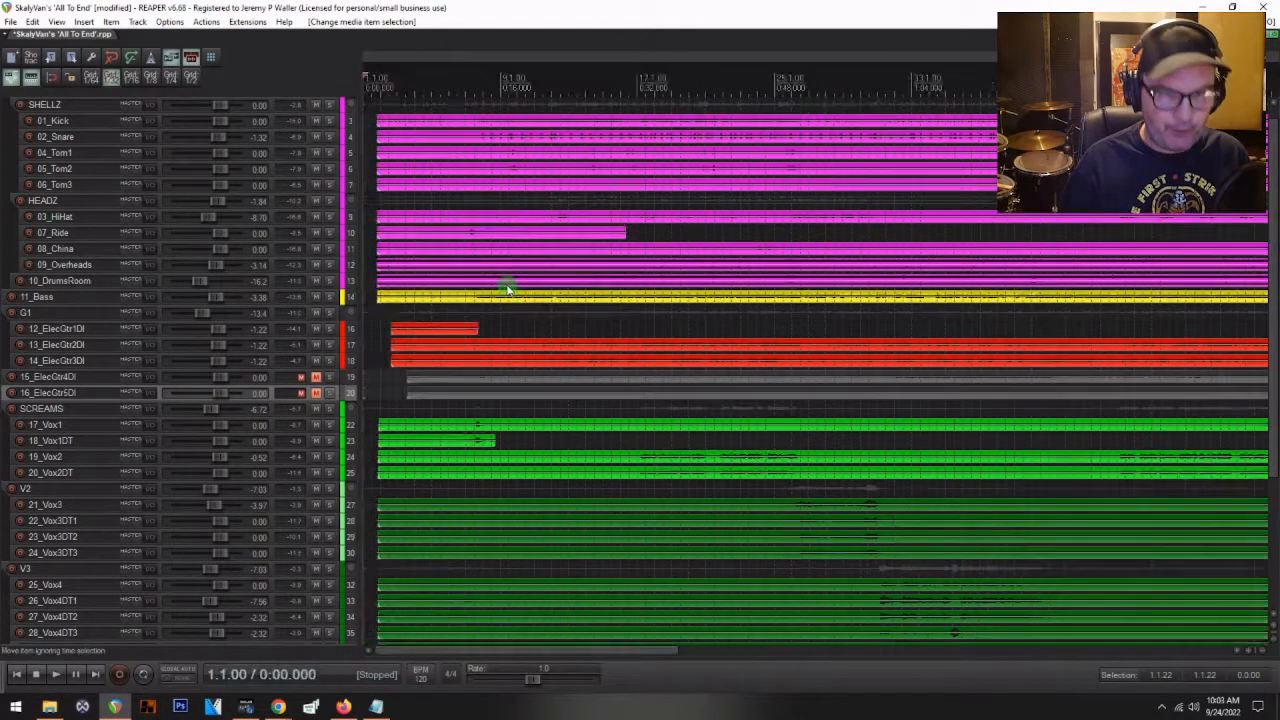
click(375, 308)
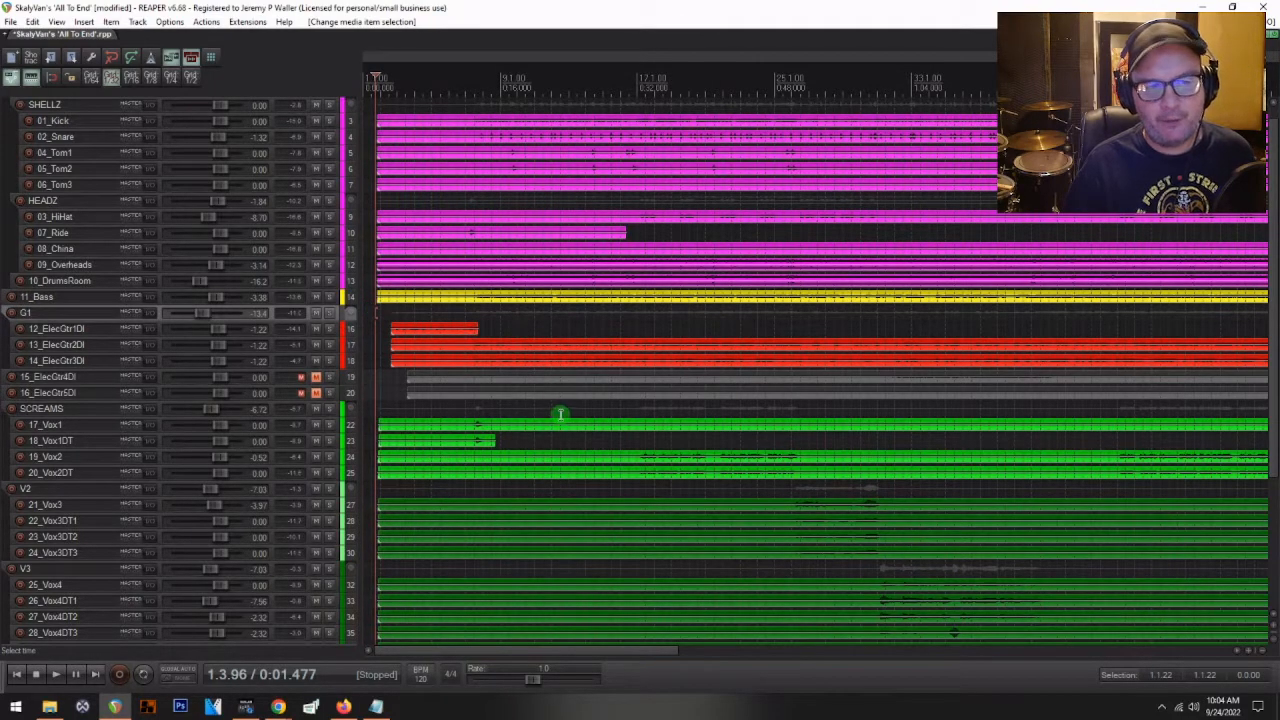
key(space)
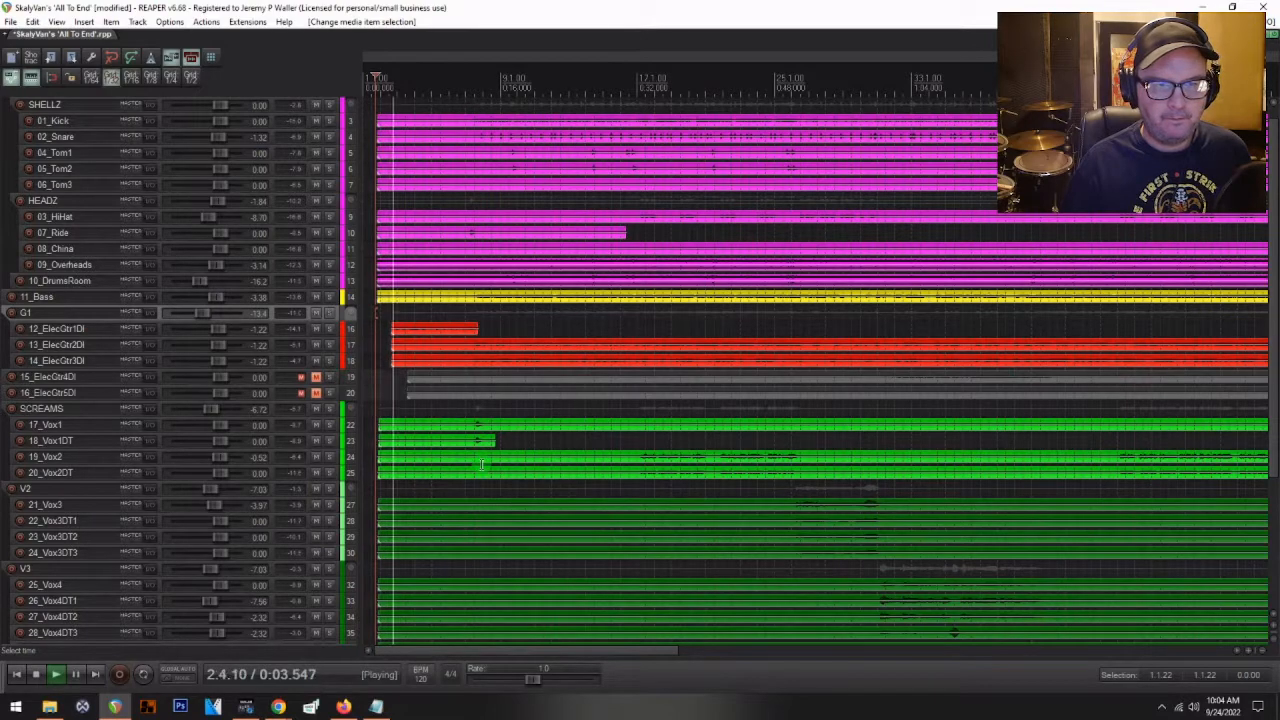
key(space)
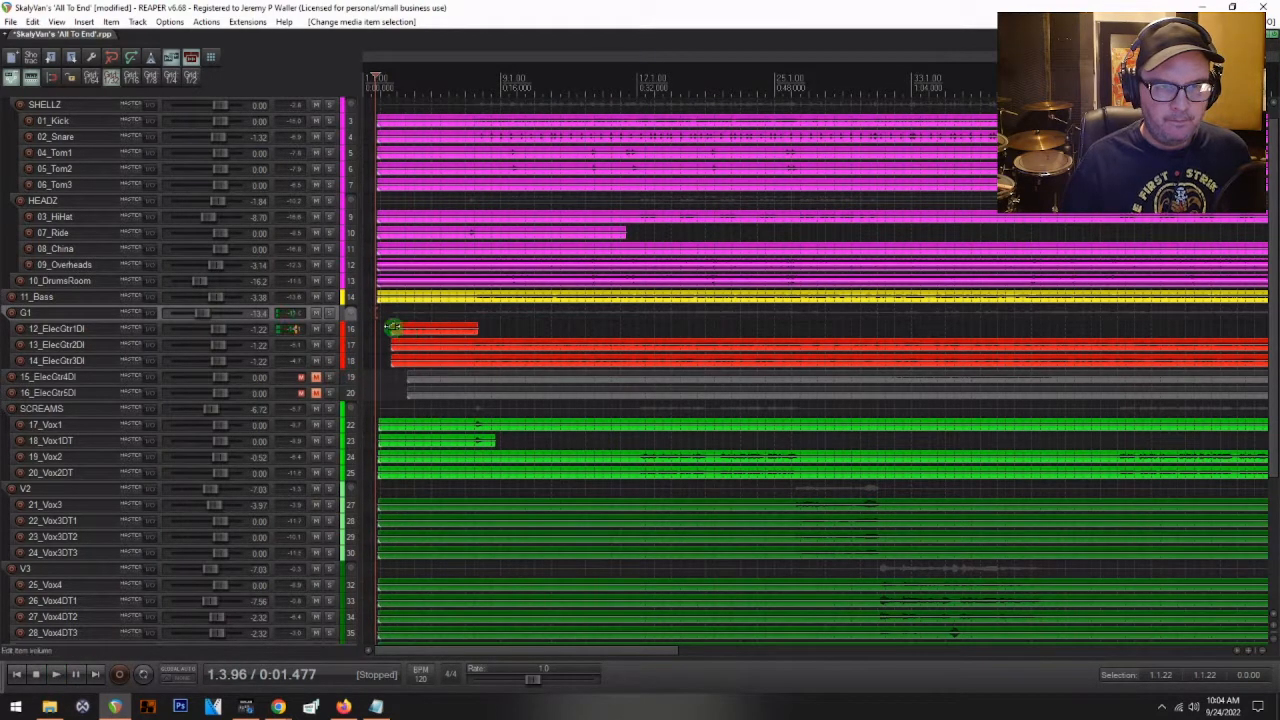
- Place the edit cursor at 2.4.75 (0:03.875), just before the opening guitar part, auditioning the intro to check the spot
click(395, 311)
scroll(397, 311, up, 5)
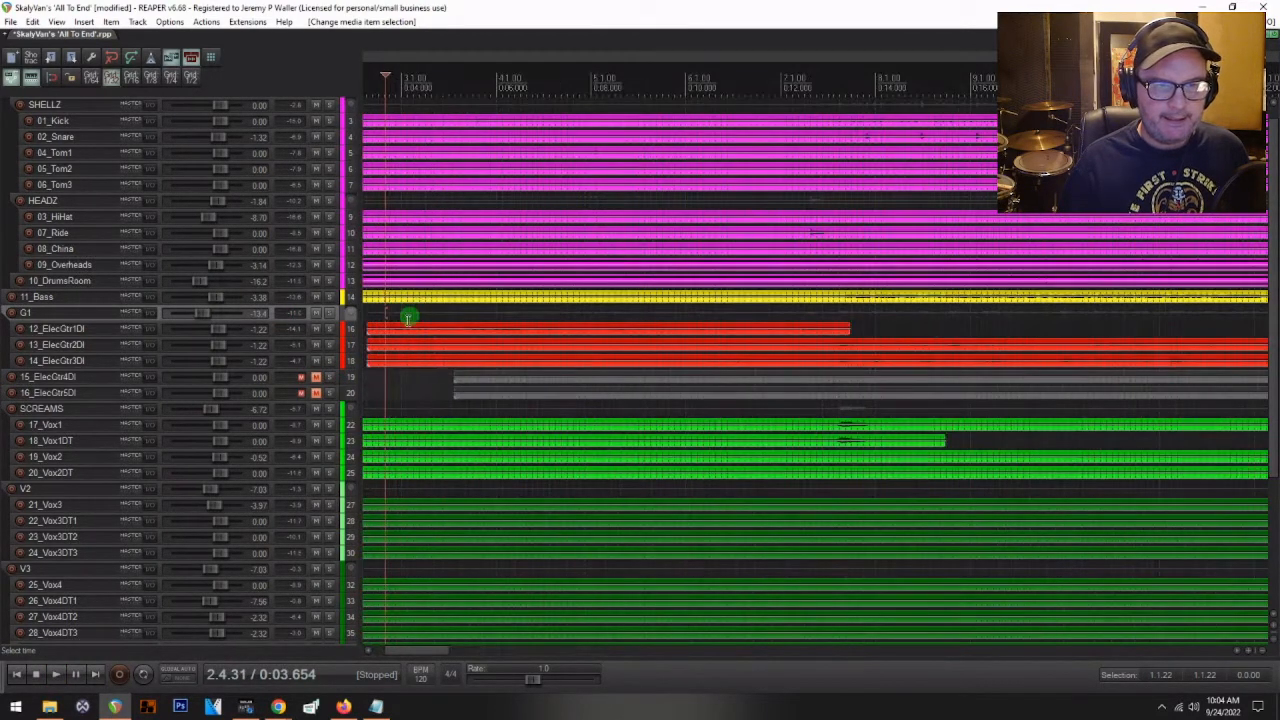
click(393, 314)
key(space)
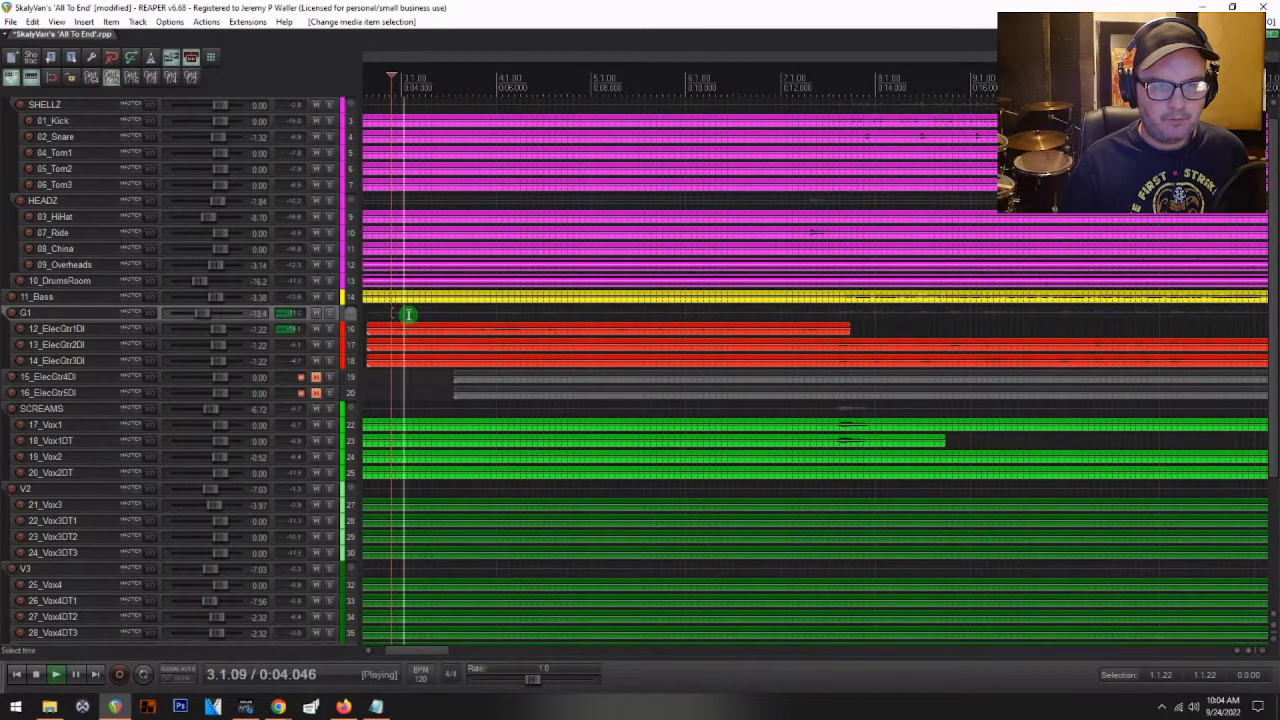
key(space)
scroll(402, 314, up, 3)
scroll(434, 397, down, 3)
click(409, 373)
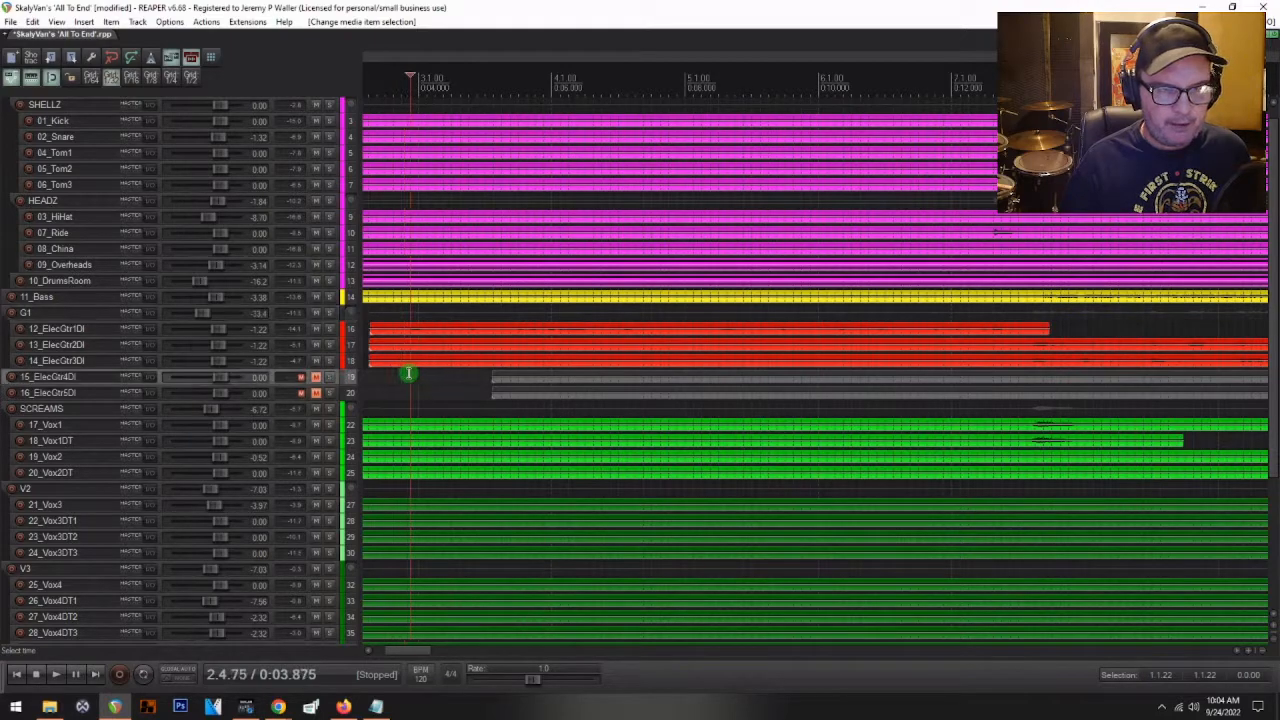
key(space)
key(space)
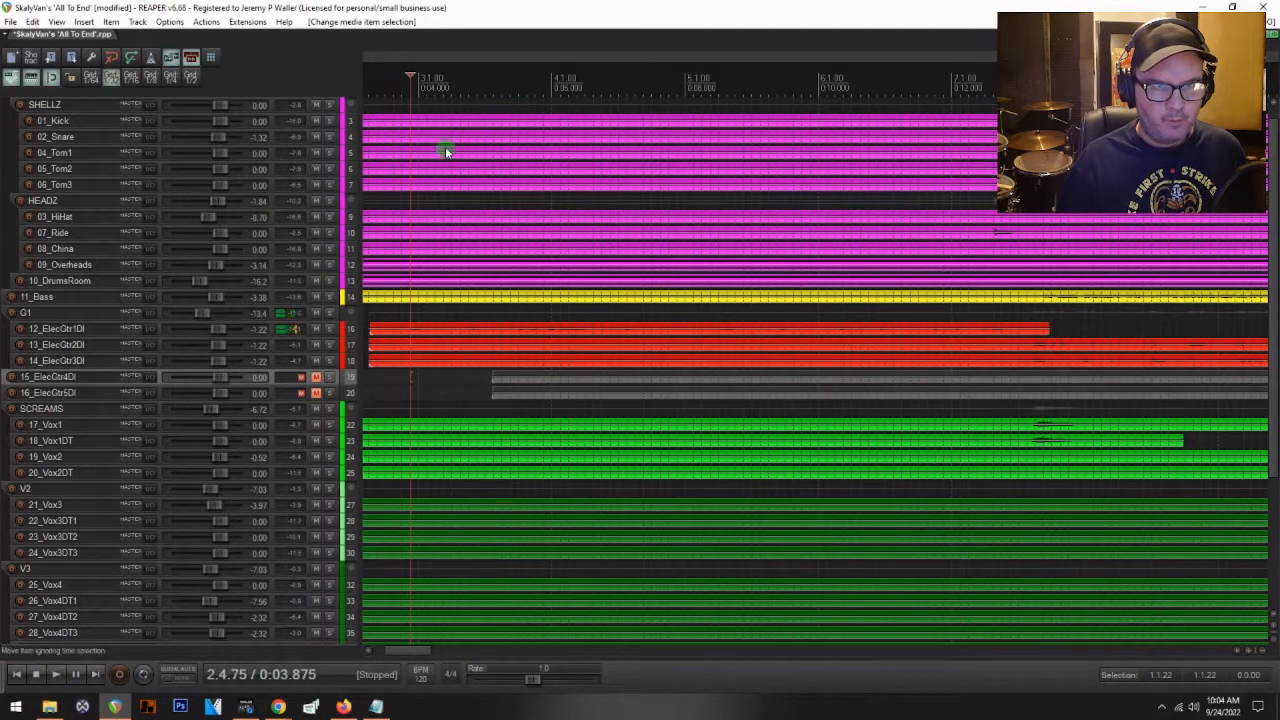
- Split the drum, bass, guitar and vocal items at 0:03.875 and delete the pieces before that point
drag(444, 112, 375, 90)
key(s)
key(Delete)
scroll(486, 178, down, 10)
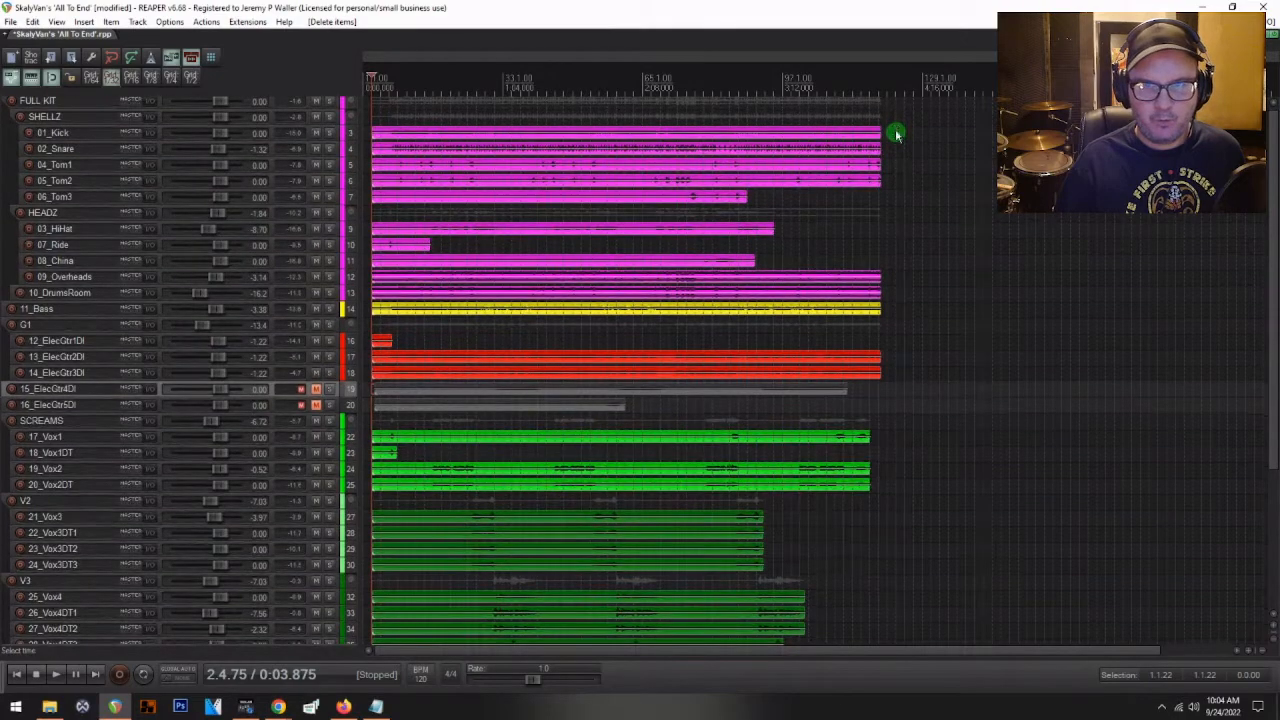
right_click(893, 129)
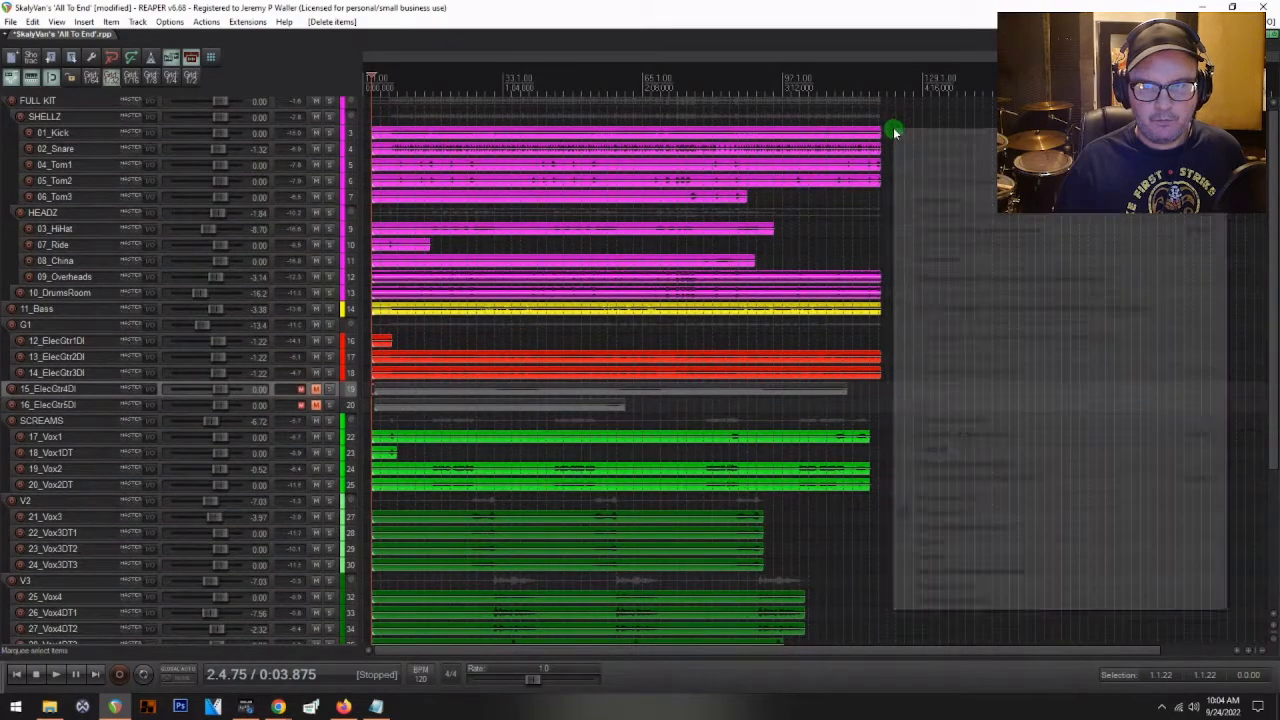
right_click(887, 129)
click(882, 130)
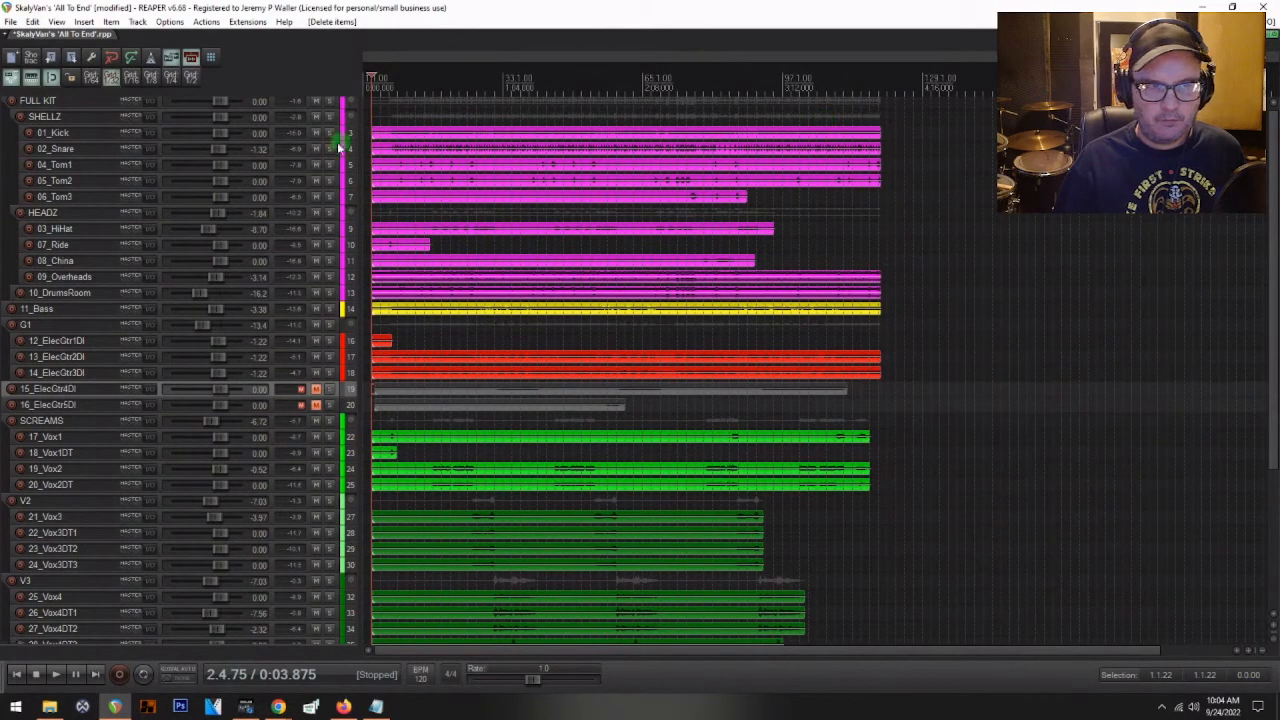
drag(890, 133, 688, 222)
click(912, 147)
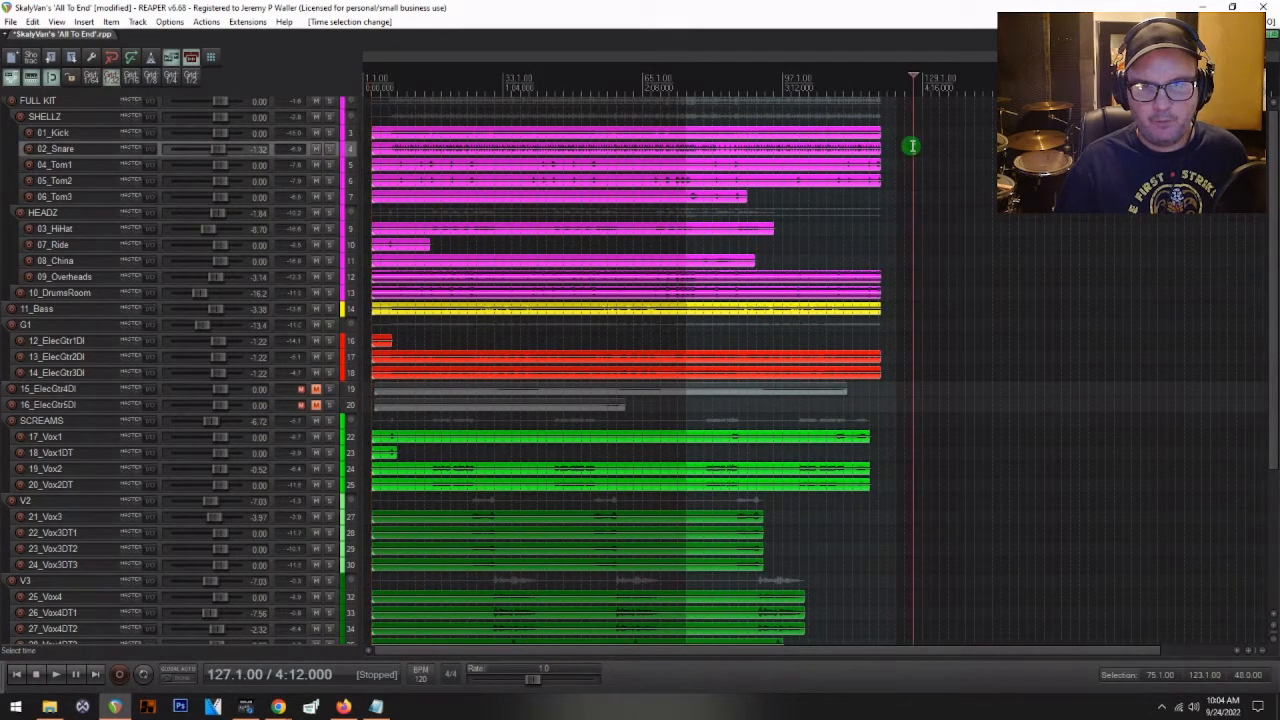
key(Escape)
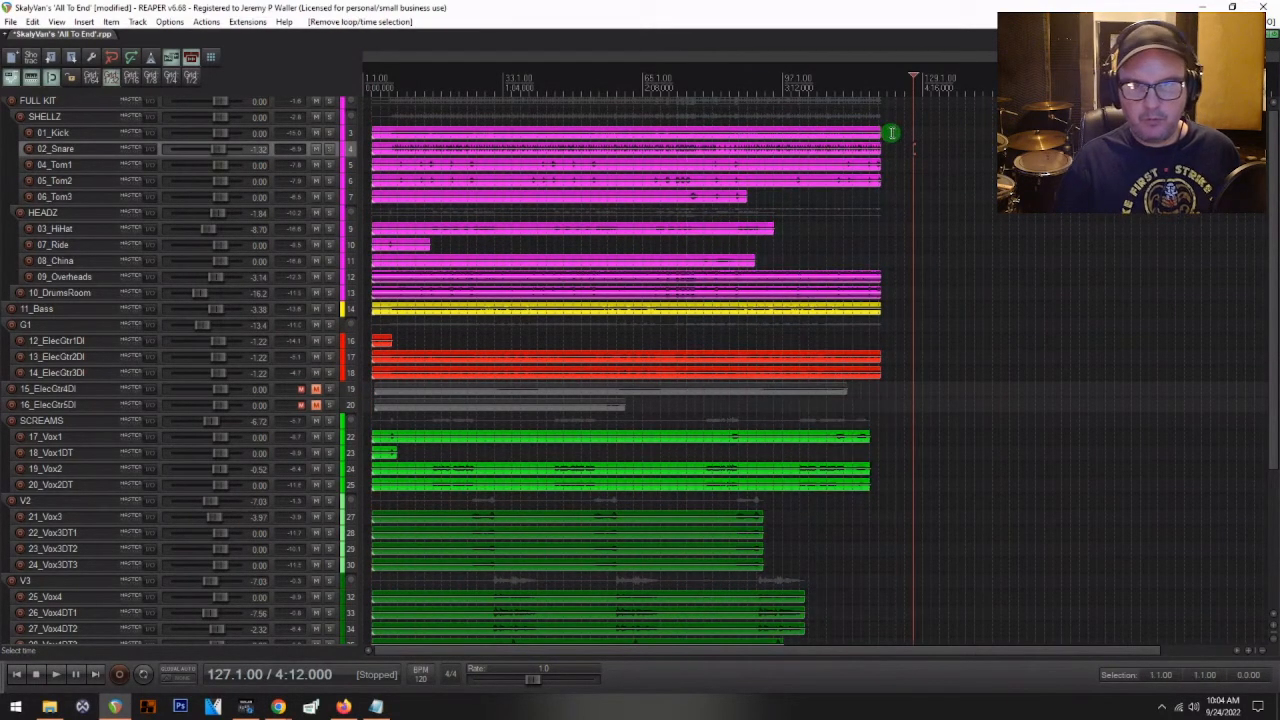
- Select the items on all tracks and move them together so the first kick hit lands on 9.1.00
drag(888, 137, 366, 640)
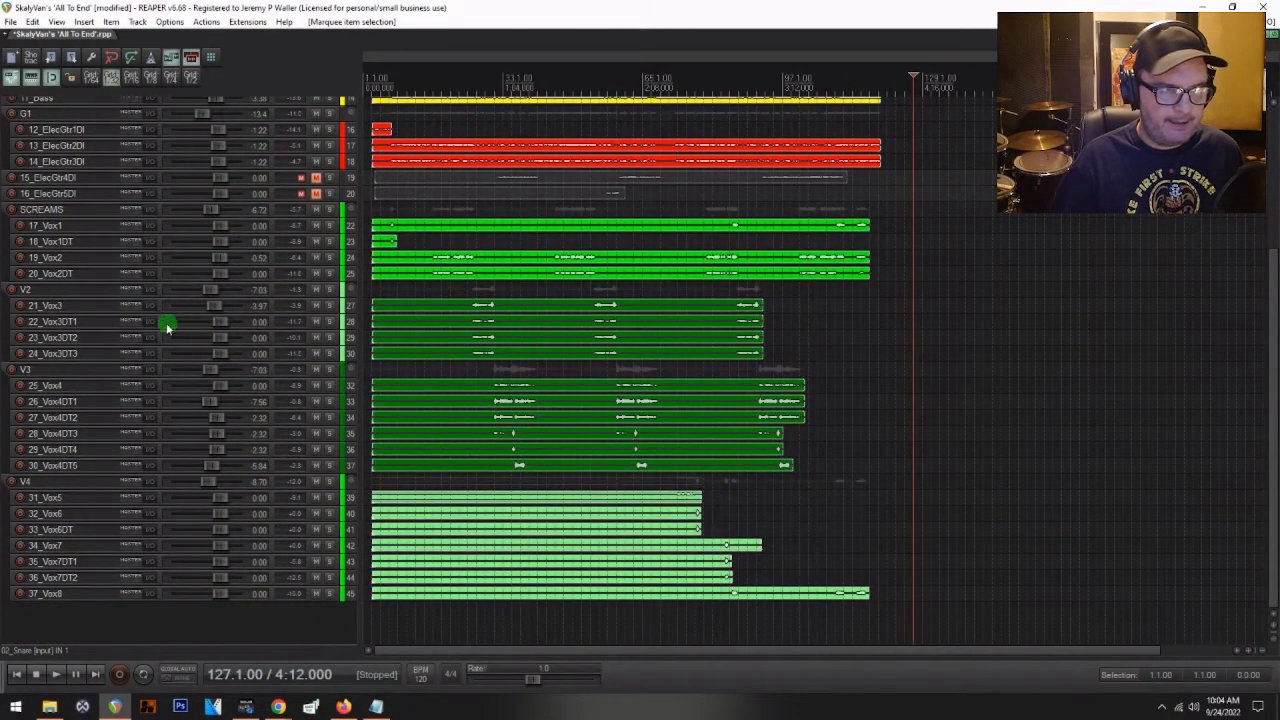
scroll(172, 327, up, 2)
scroll(172, 327, up, 3)
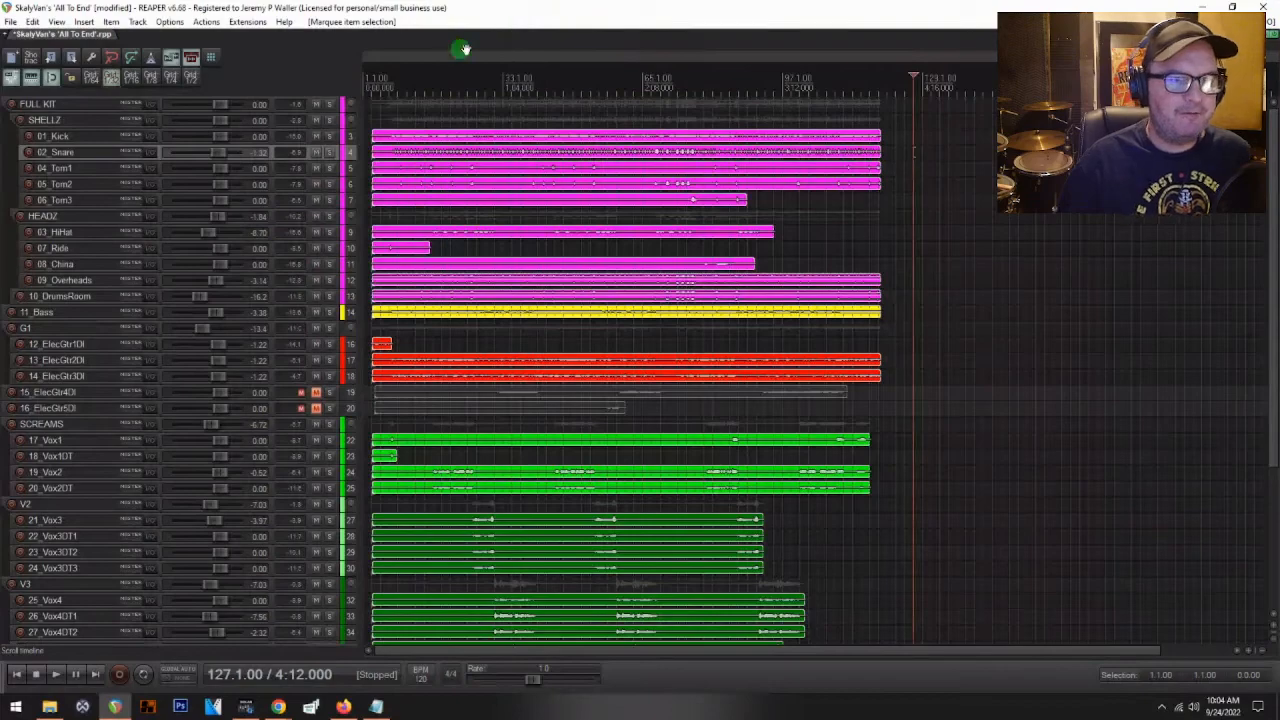
scroll(372, 125, up, 3)
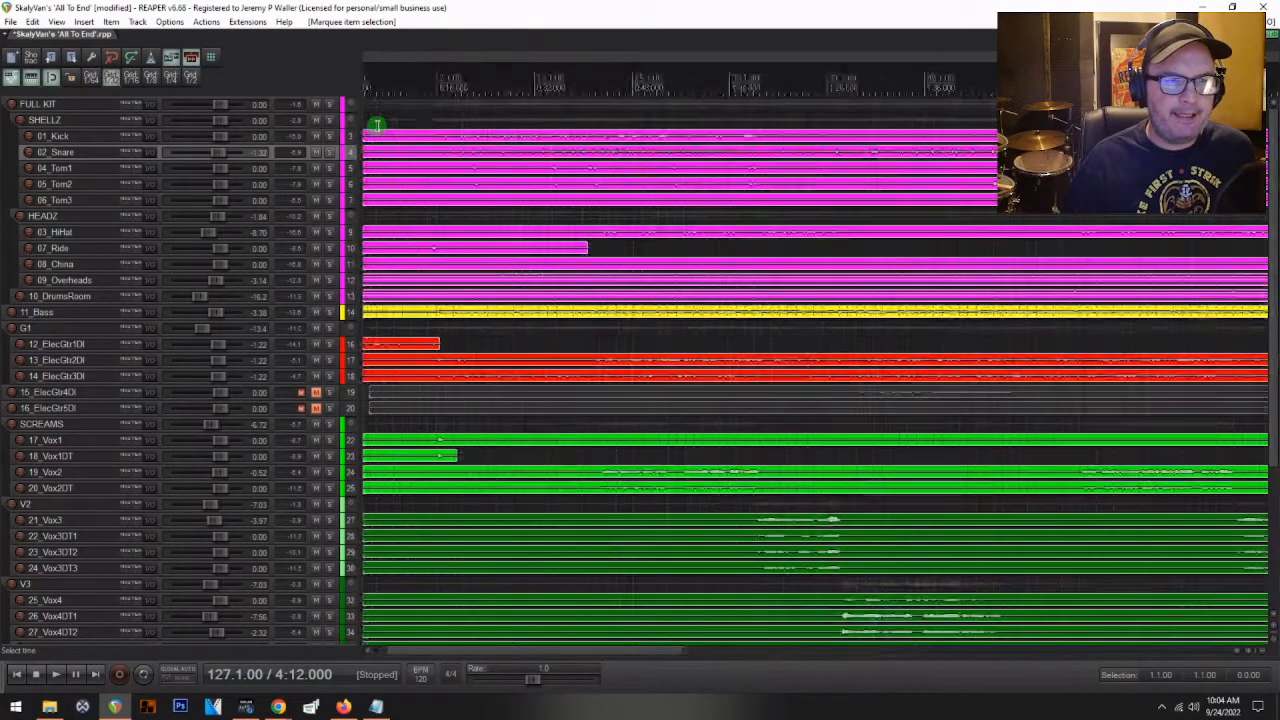
scroll(429, 117, up, 3)
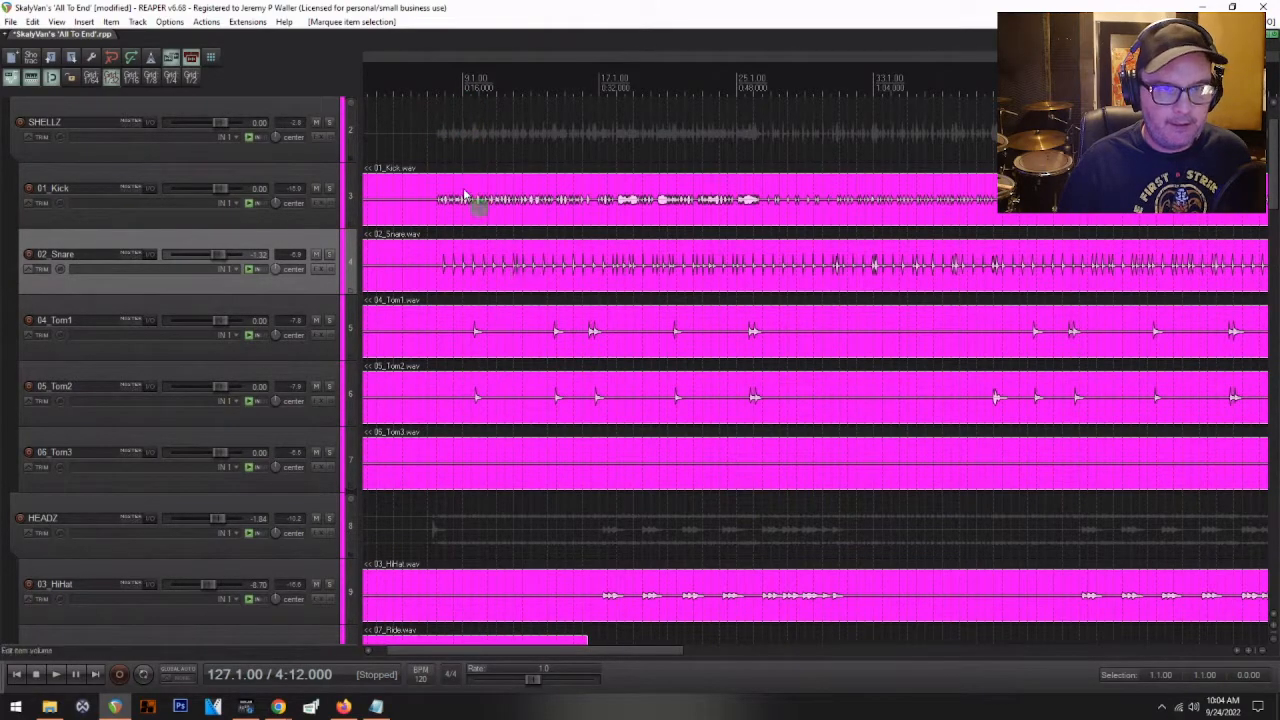
drag(469, 189, 492, 186)
scroll(476, 180, up, 6)
scroll(419, 163, up, 2)
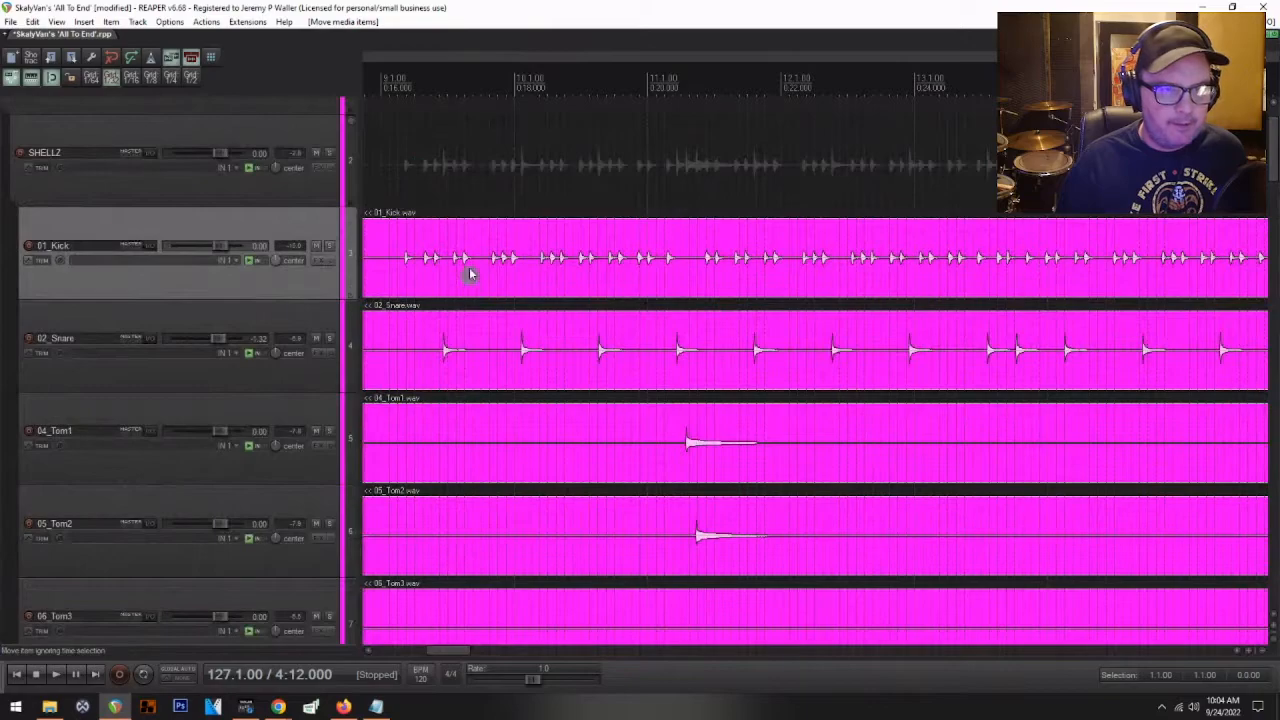
drag(459, 250, 395, 240)
- Play the realigned song from 9.1.00 (0:16.000) and add a marker named IN at that position
click(381, 187)
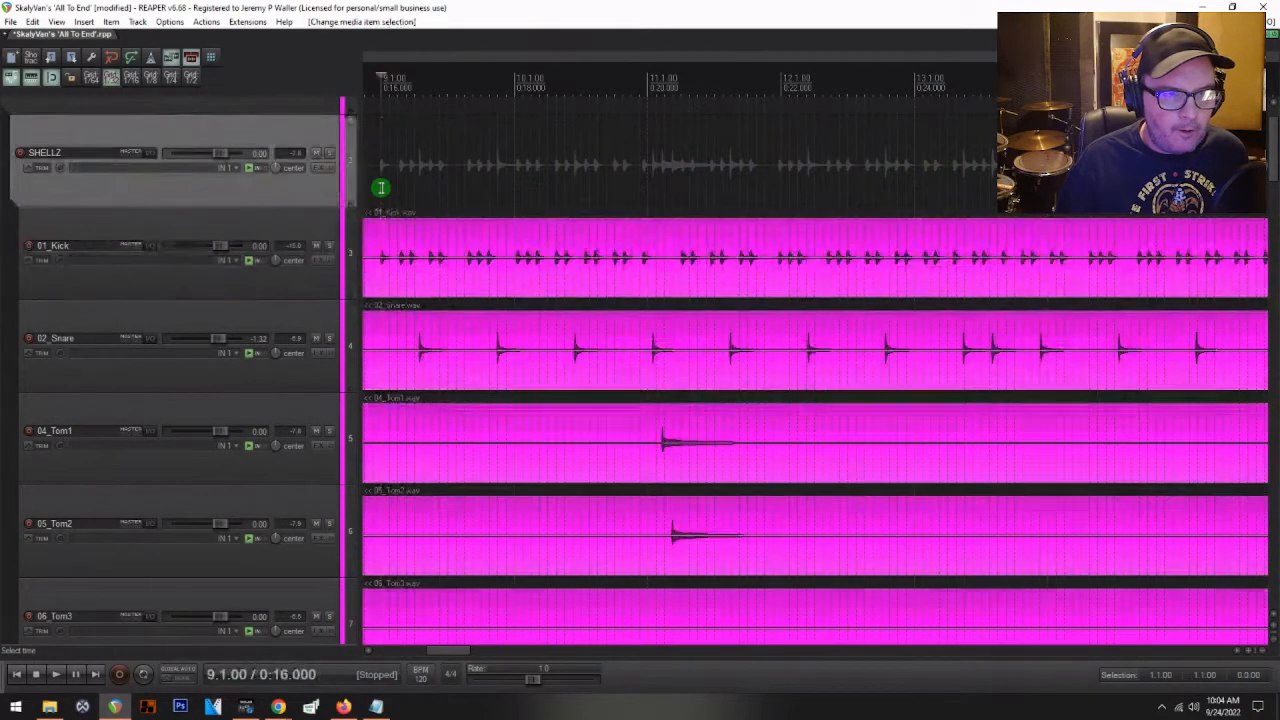
key(space)
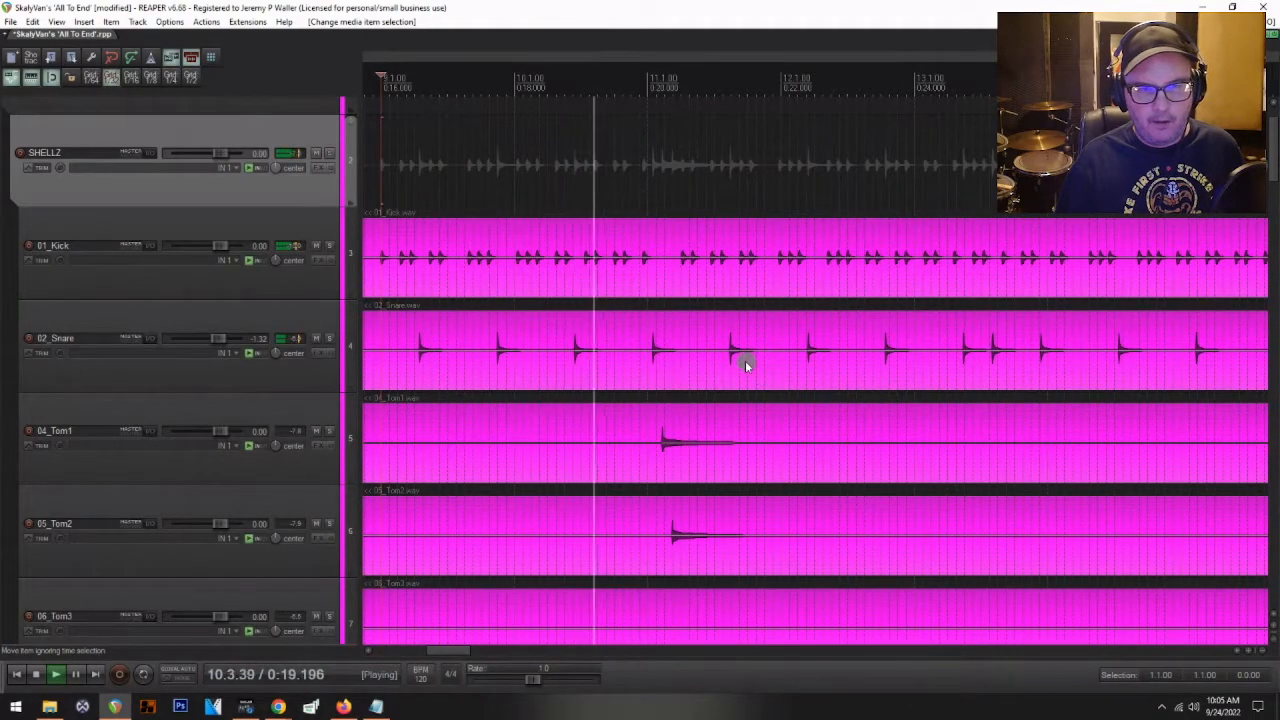
key(space)
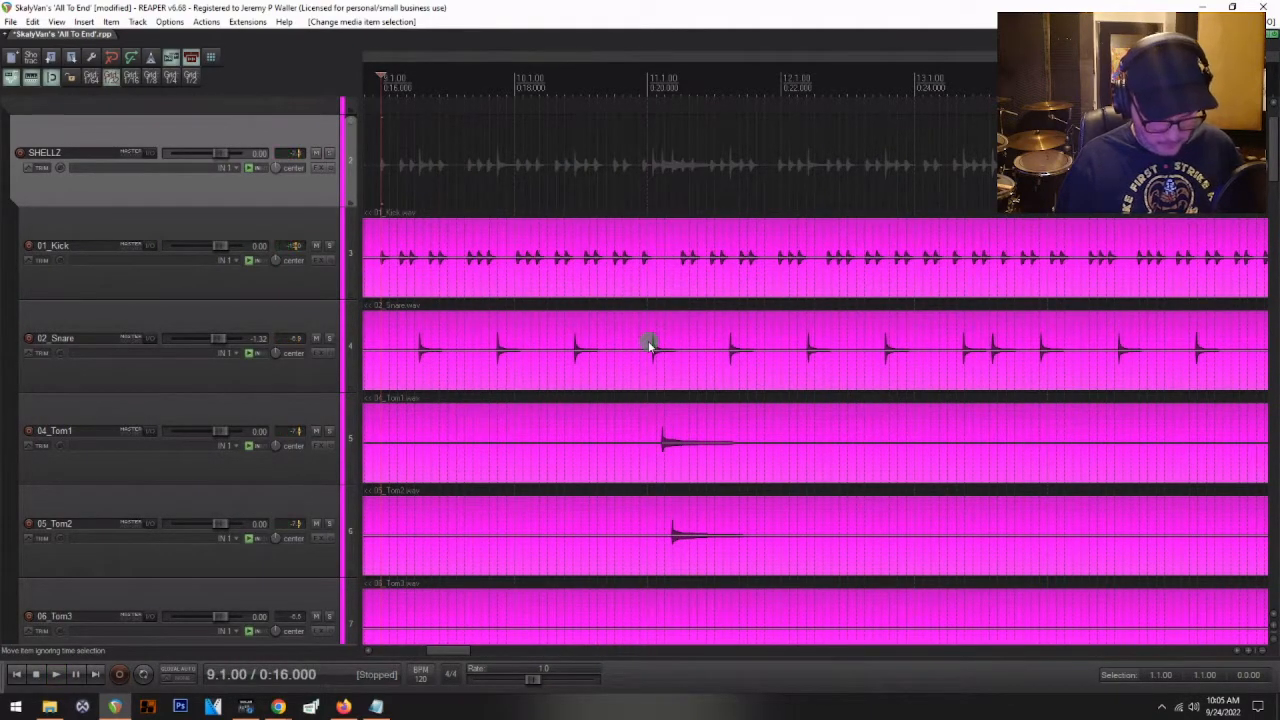
double_click(385, 55)
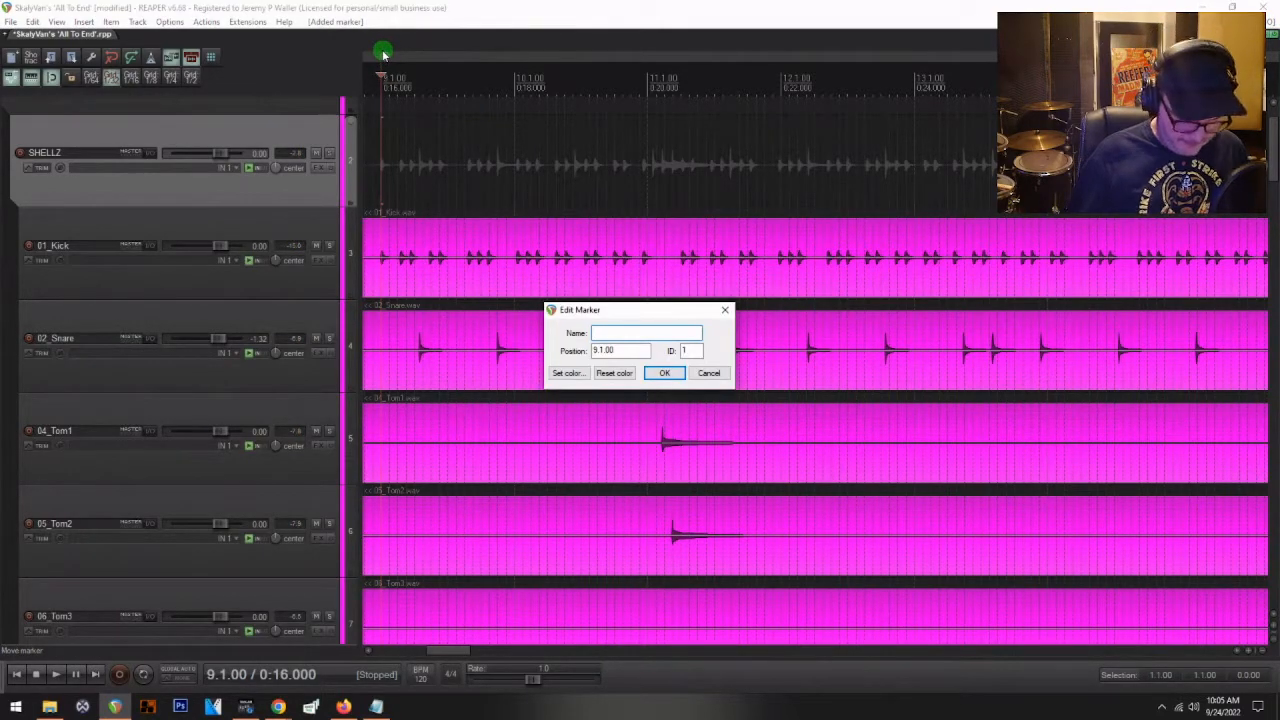
key(Return)
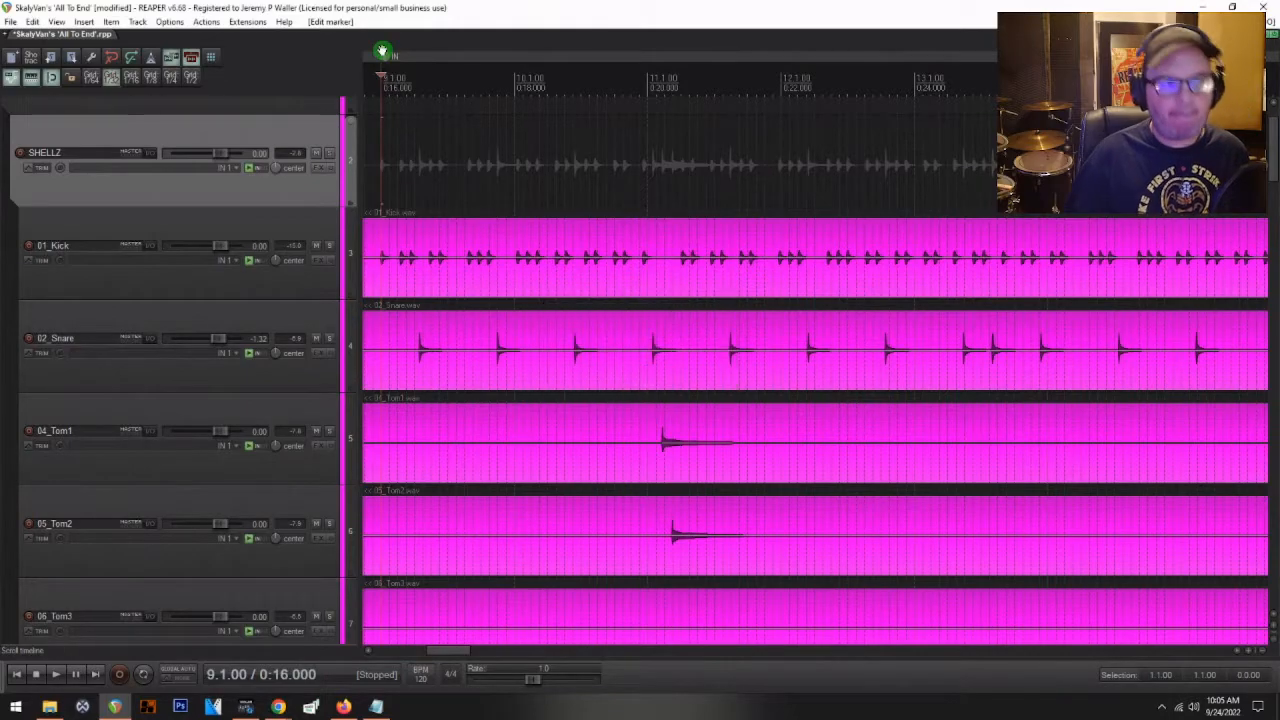
- Play the song's ending from 3:58.500 and shorten the kick, snare and tom items to end at 121.1.25 (4:00.125)
scroll(655, 200, down, 6)
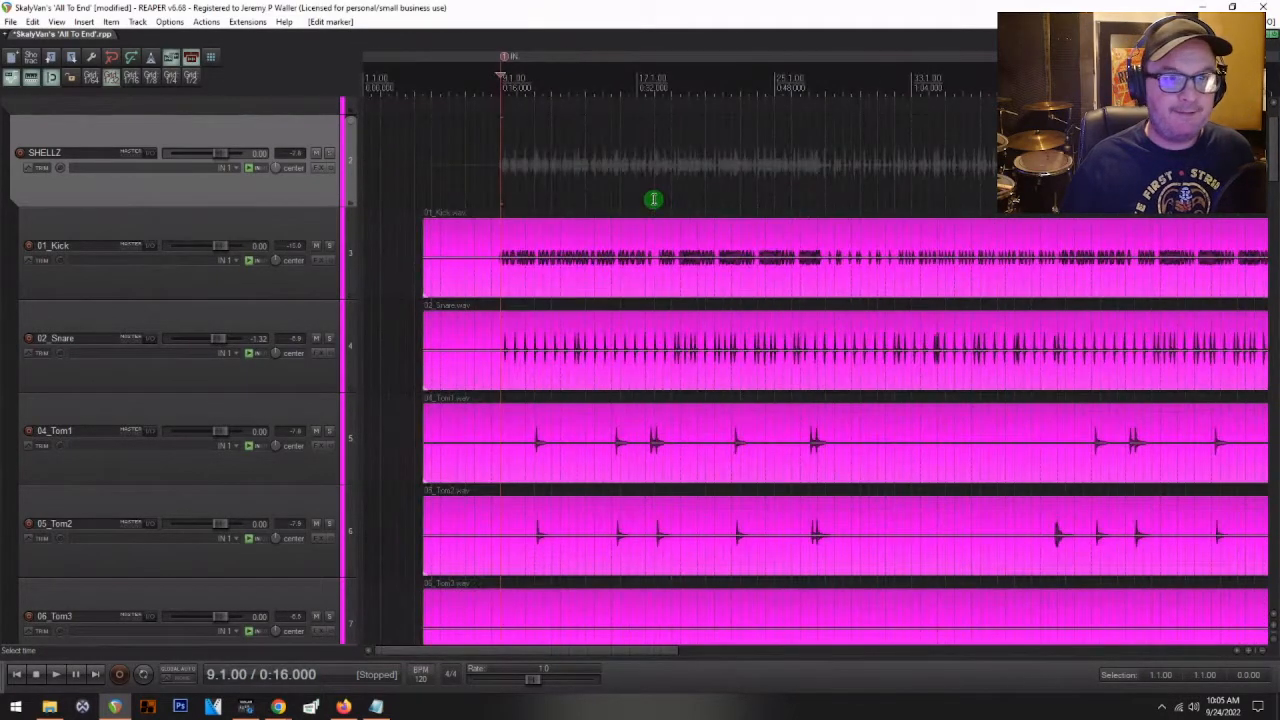
scroll(653, 199, down, 4)
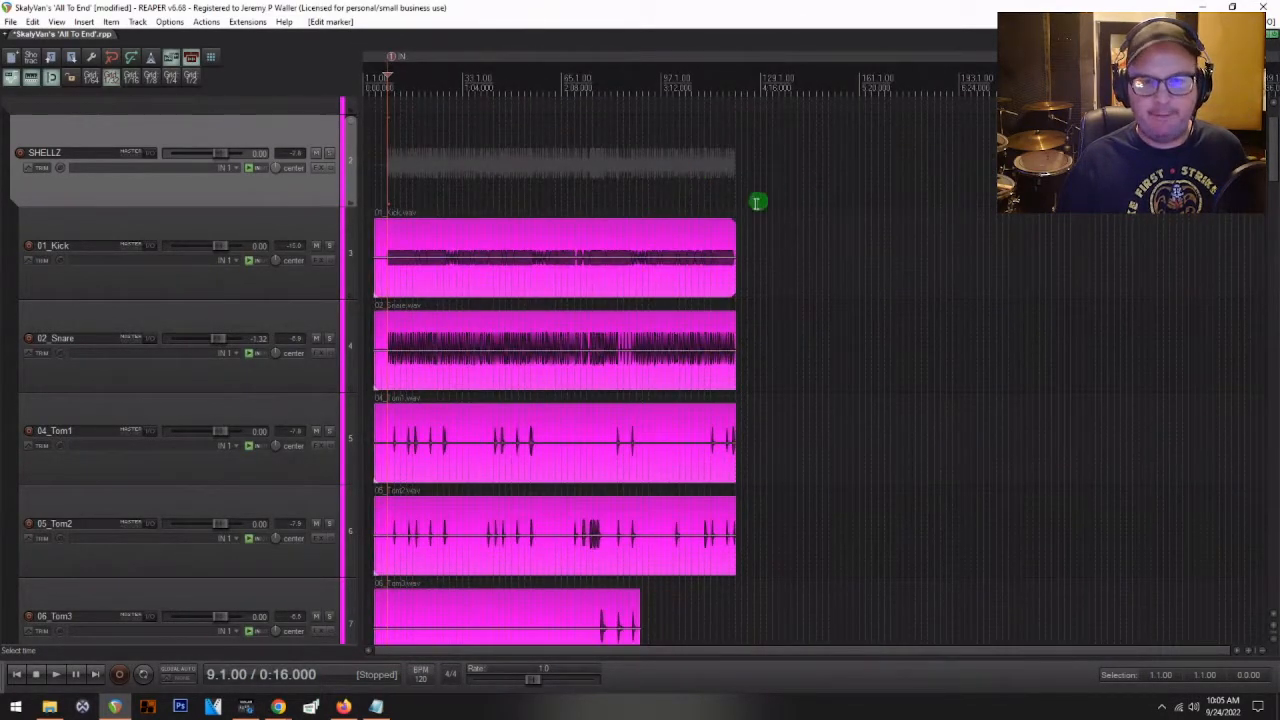
click(718, 195)
scroll(718, 196, up, 8)
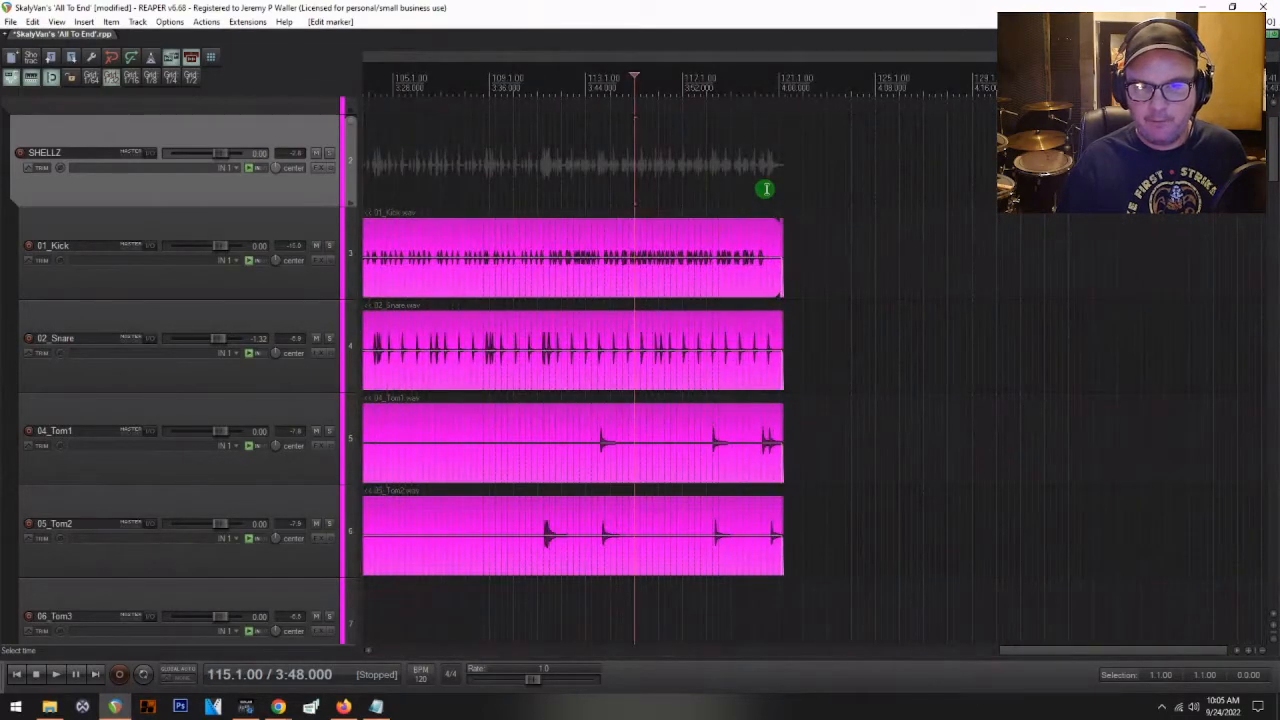
click(759, 198)
key(space)
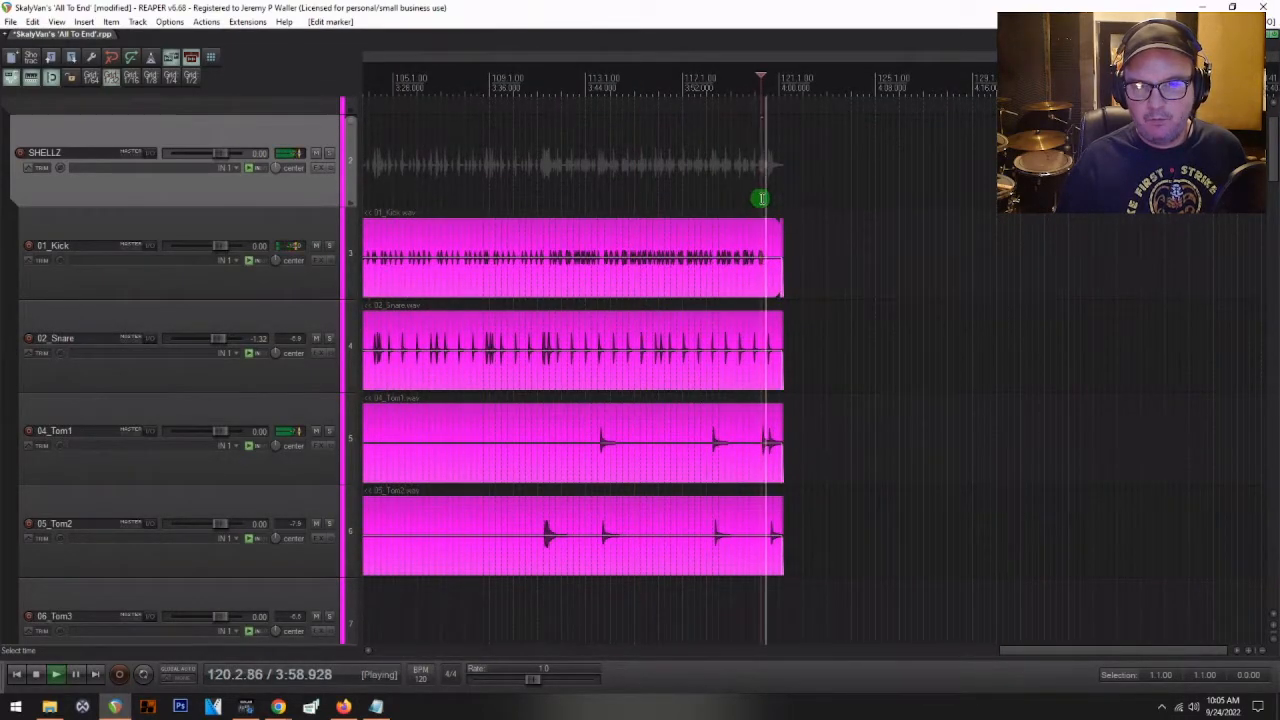
scroll(769, 203, up, 3)
key(space)
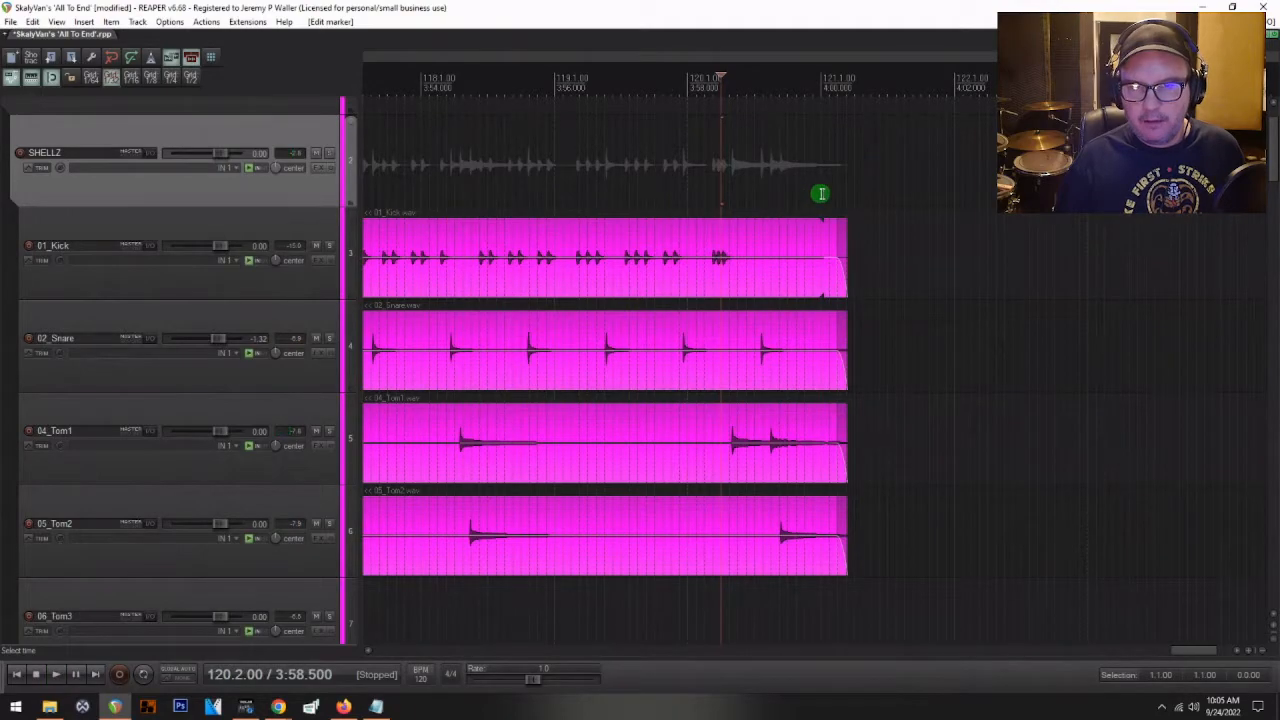
drag(862, 254, 829, 546)
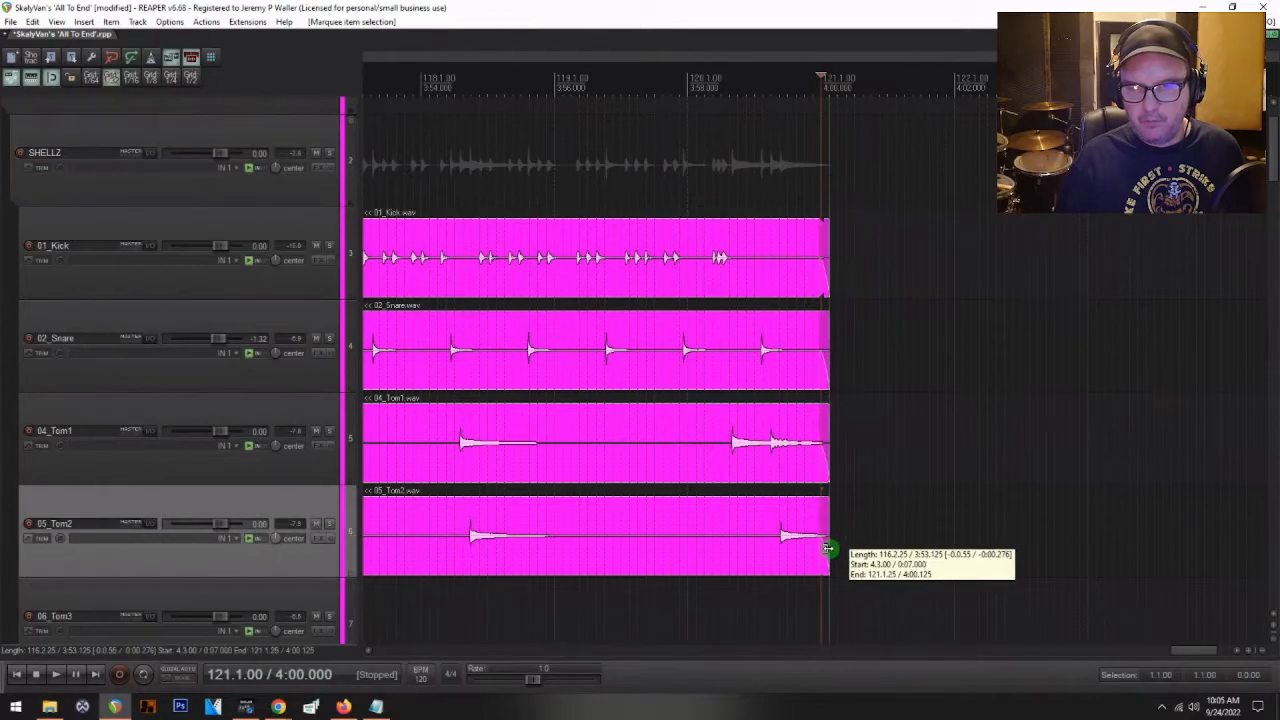
- Add a marker named OUT at 121.1.00 (4:00.000)
click(829, 131)
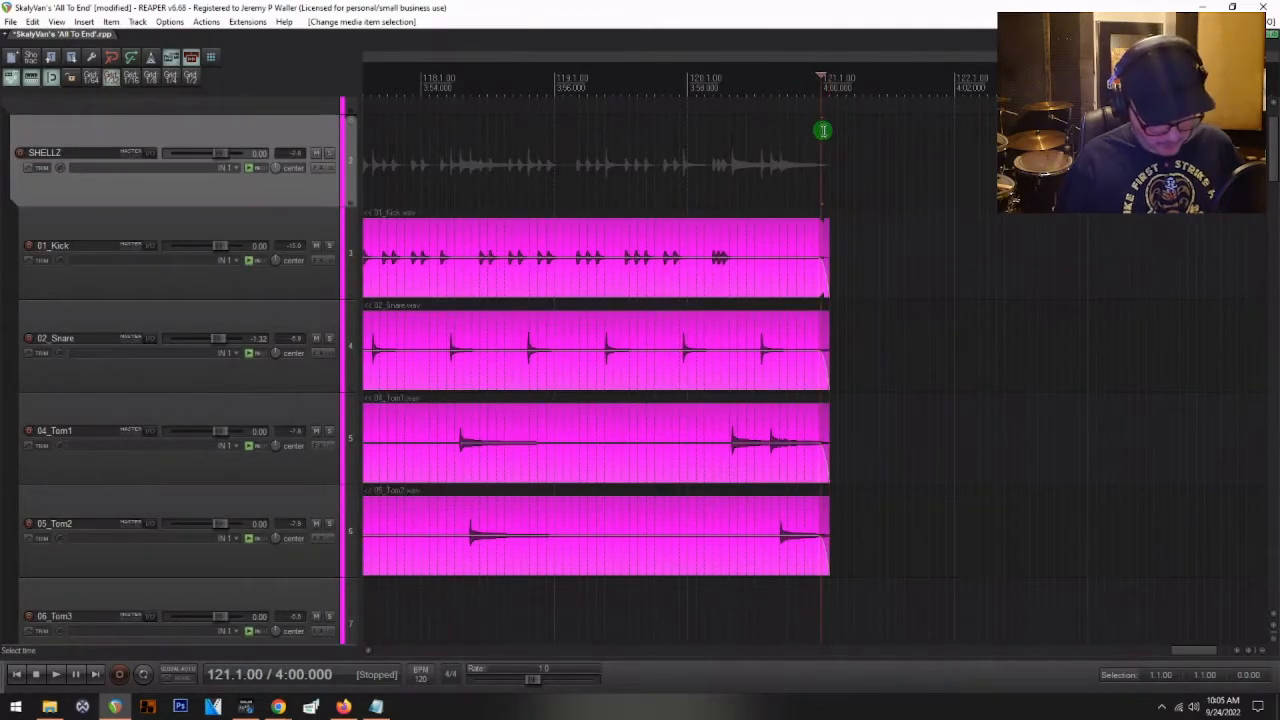
key(m)
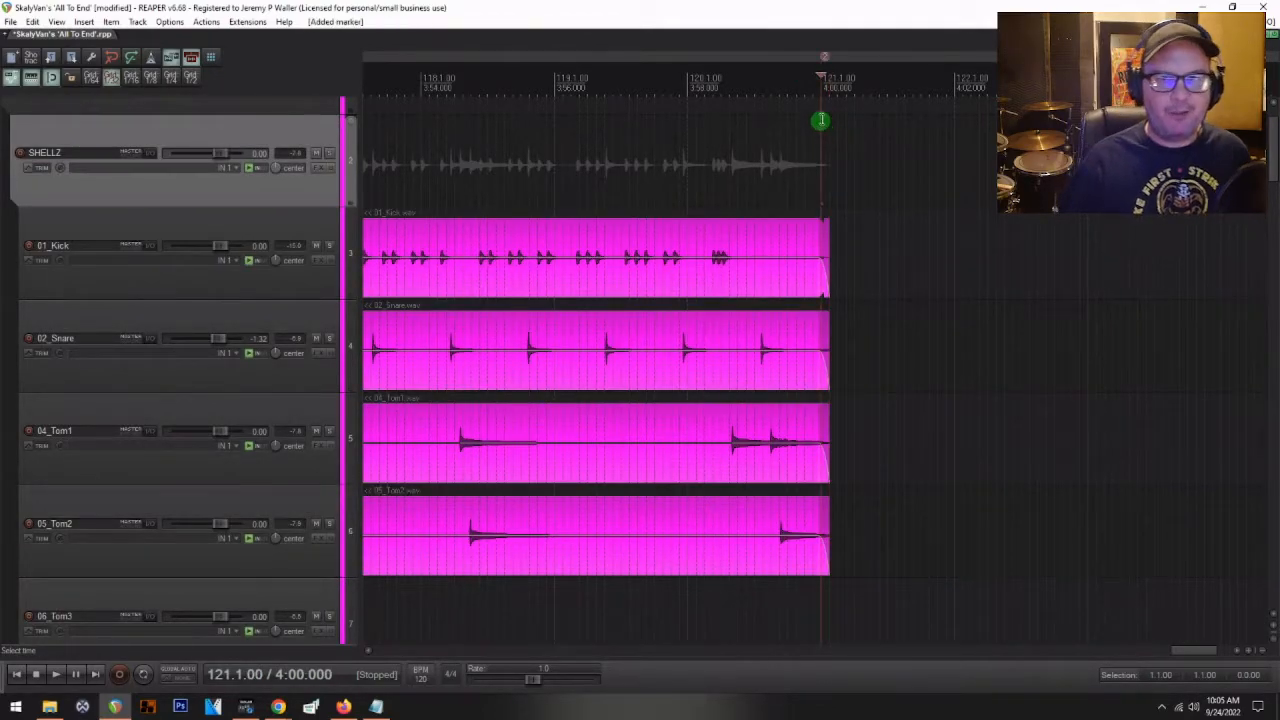
double_click(825, 59)
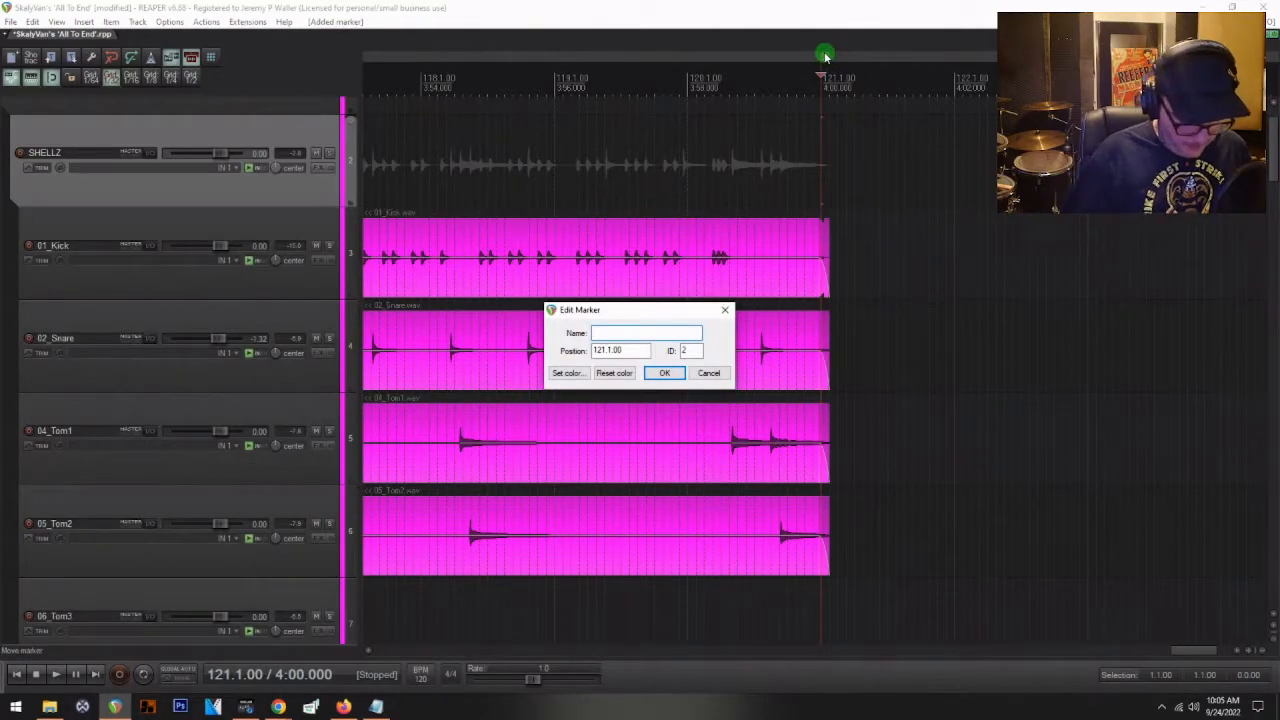
key(Return)
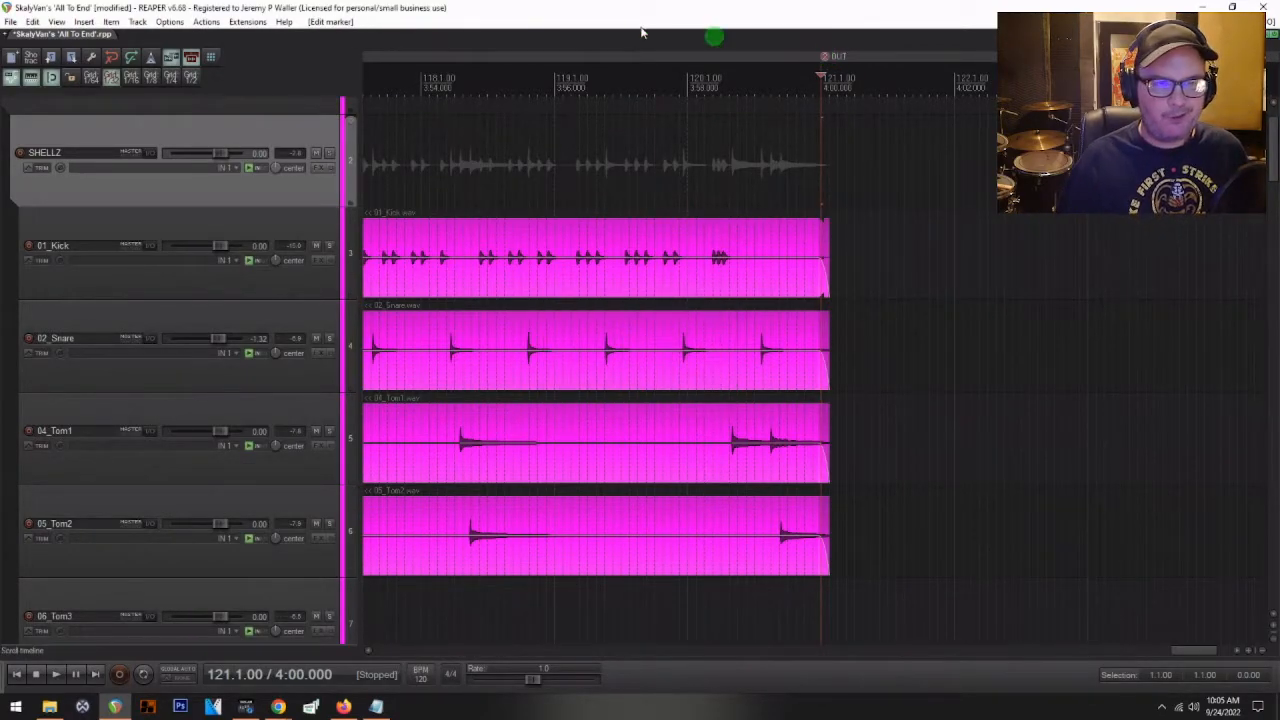
- Return to the start of the song and play the intro with the mixer shown, then hide the mixer and inspect the area around the IN marker
scroll(520, 203, down, 3)
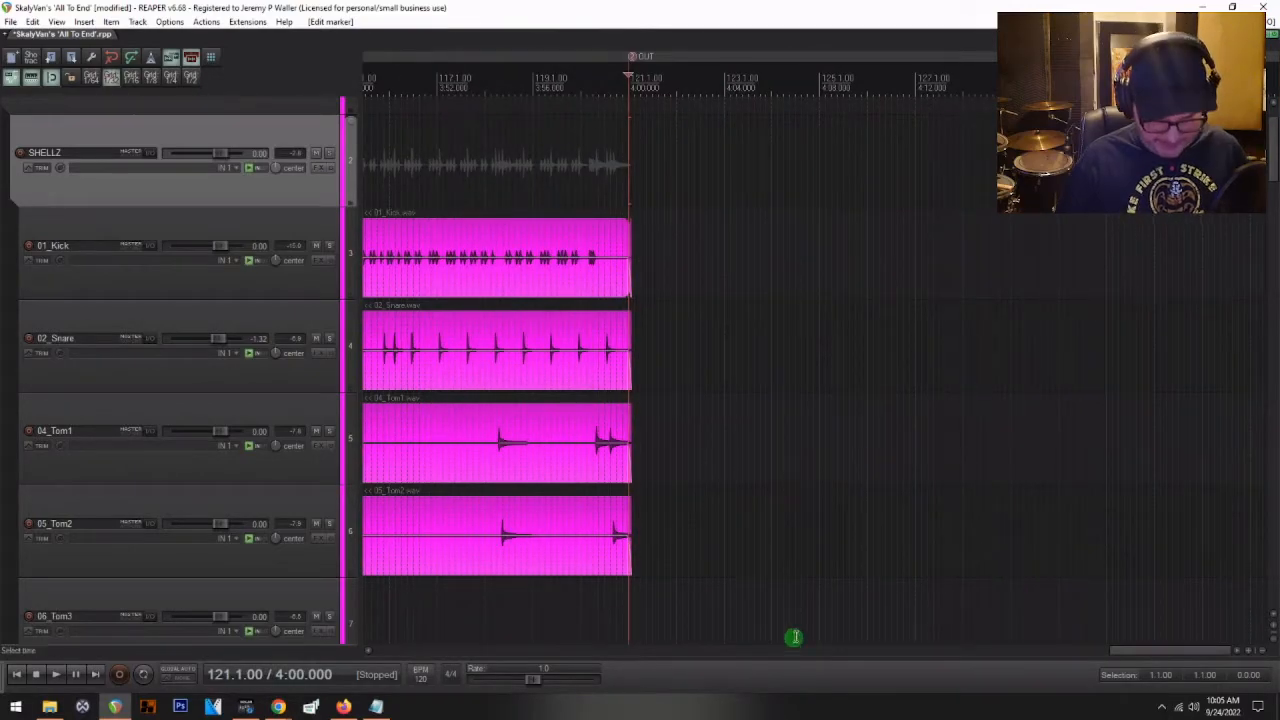
key(Home)
scroll(506, 297, down, 5)
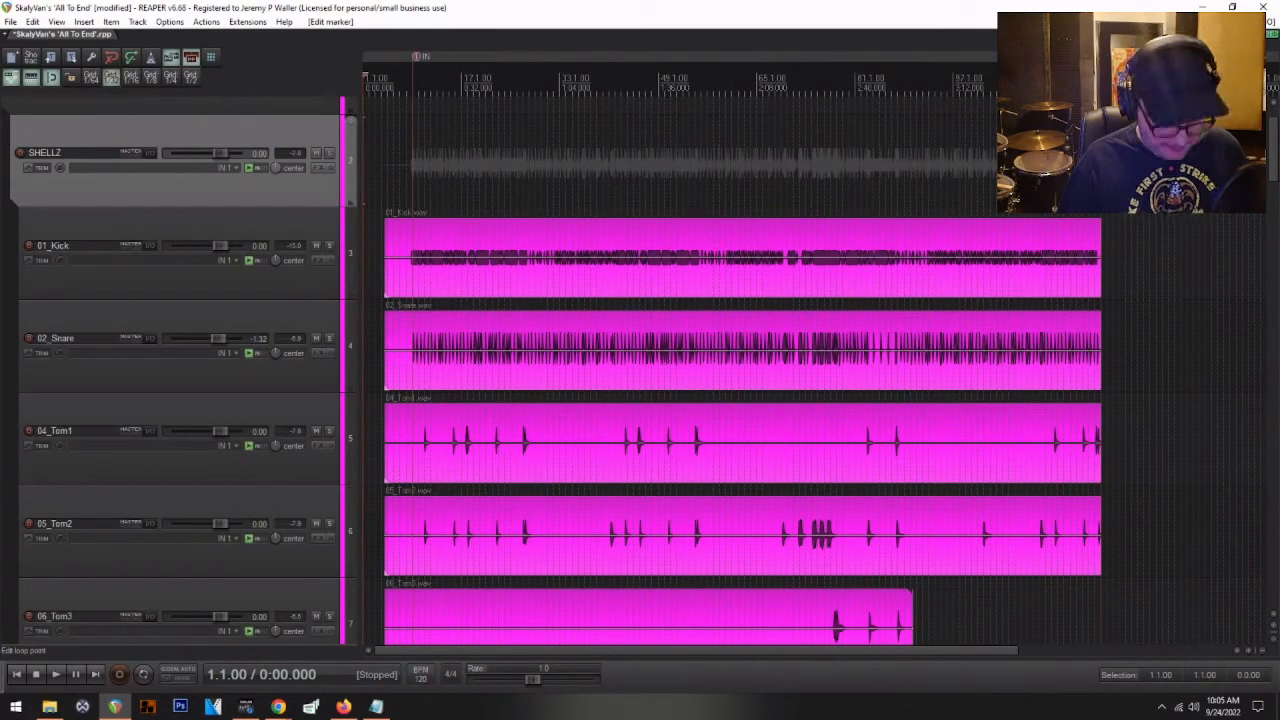
key(ctrl+m)
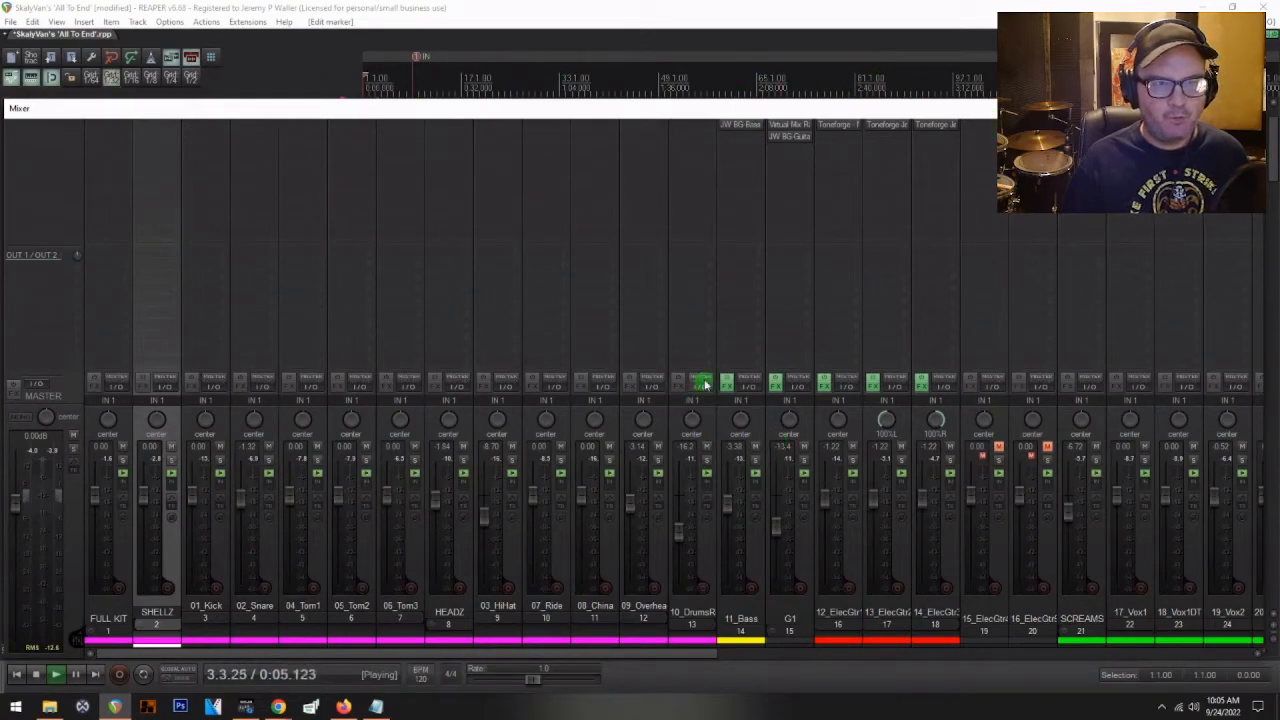
key(space)
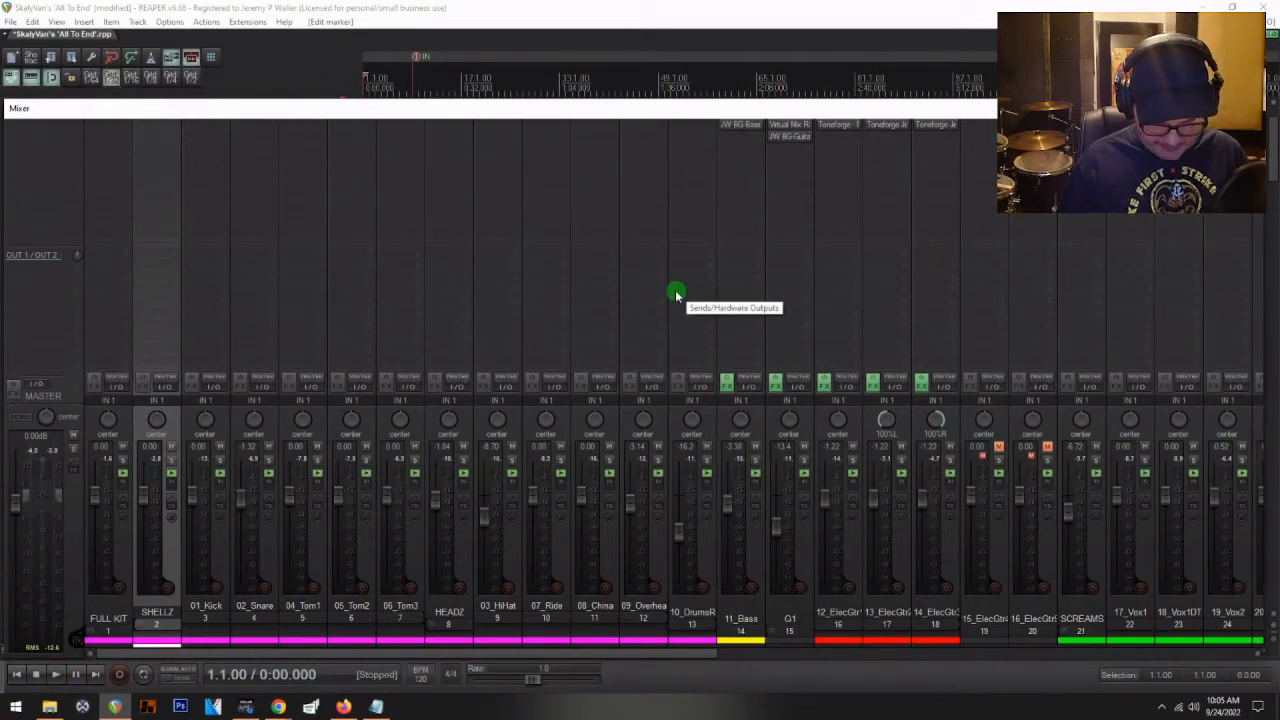
key(ctrl+m)
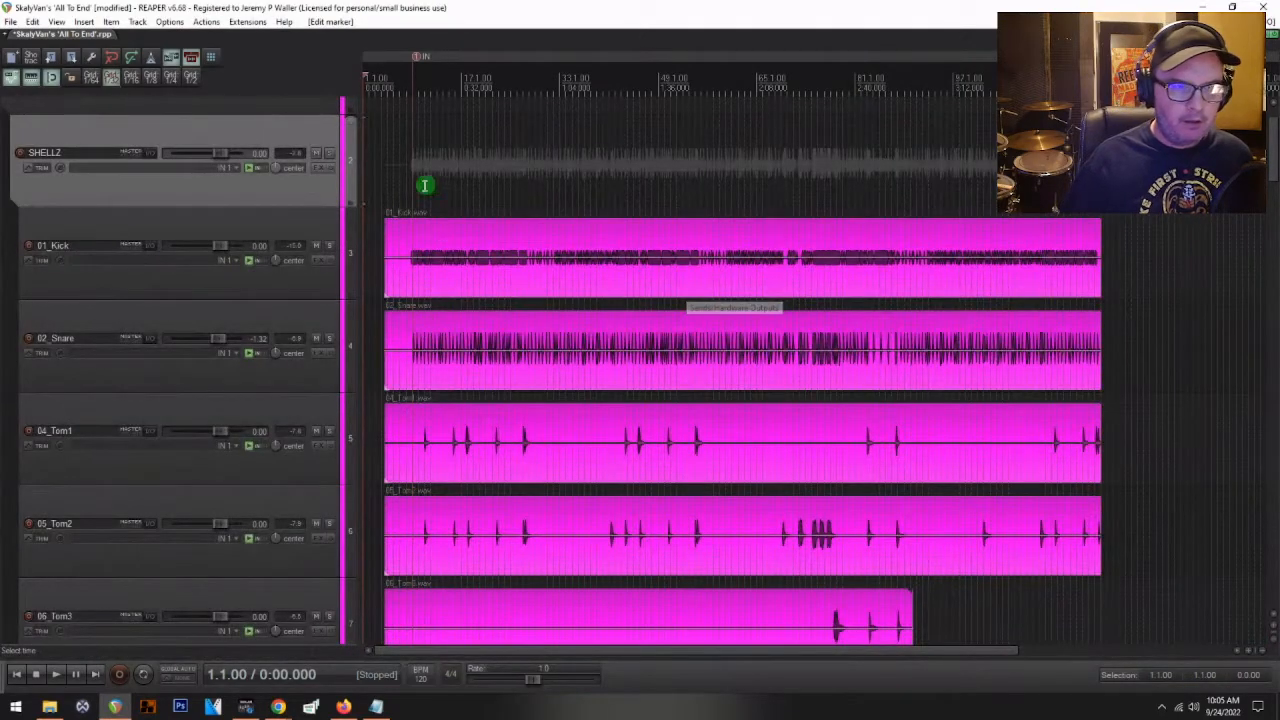
scroll(376, 255, up, 5)
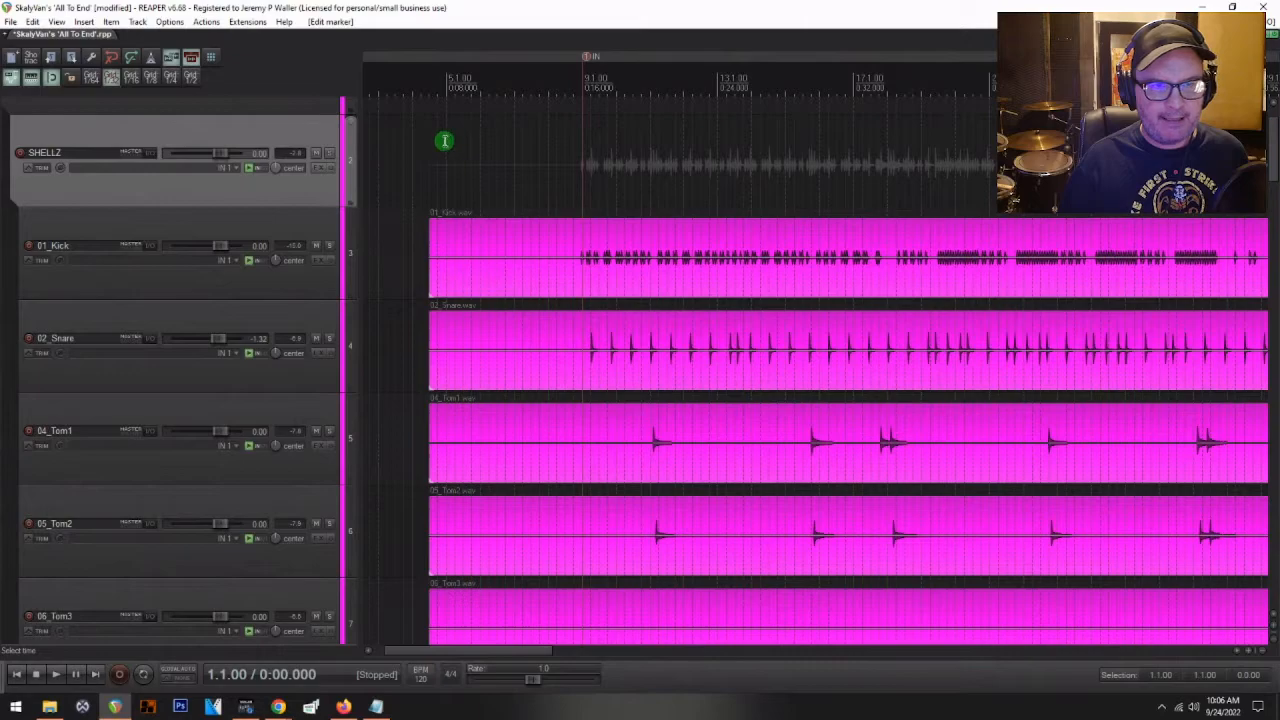
- Try removing the section from 1.1.00 to 5.1.00 across the project, audition the start, and undo the removal
drag(445, 140, 180, 129)
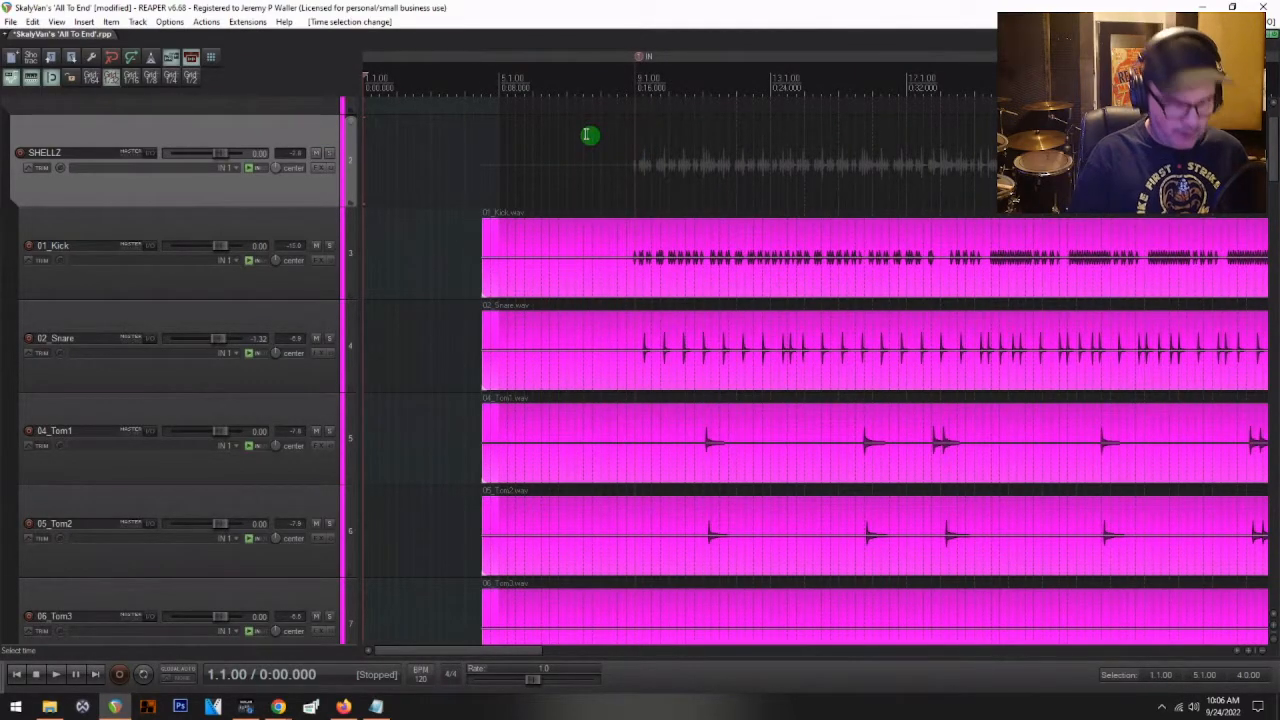
key(alt+r)
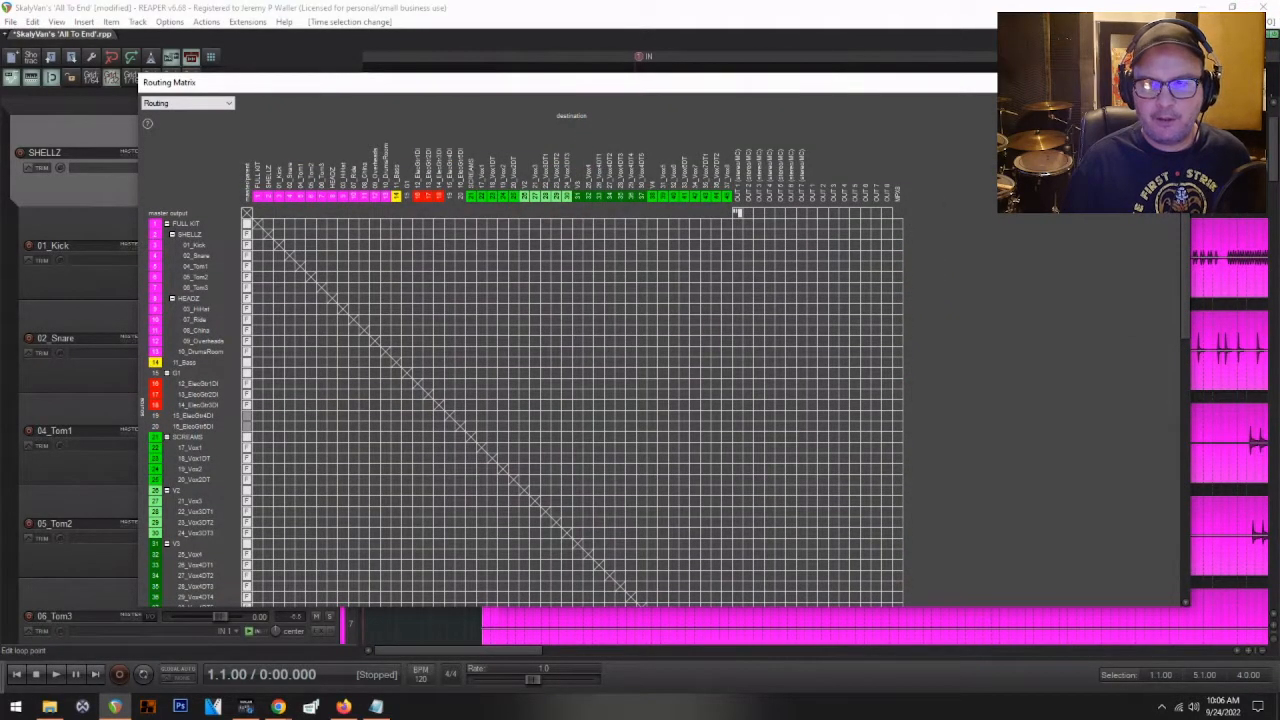
key(alt+r)
key(ctrl+Delete)
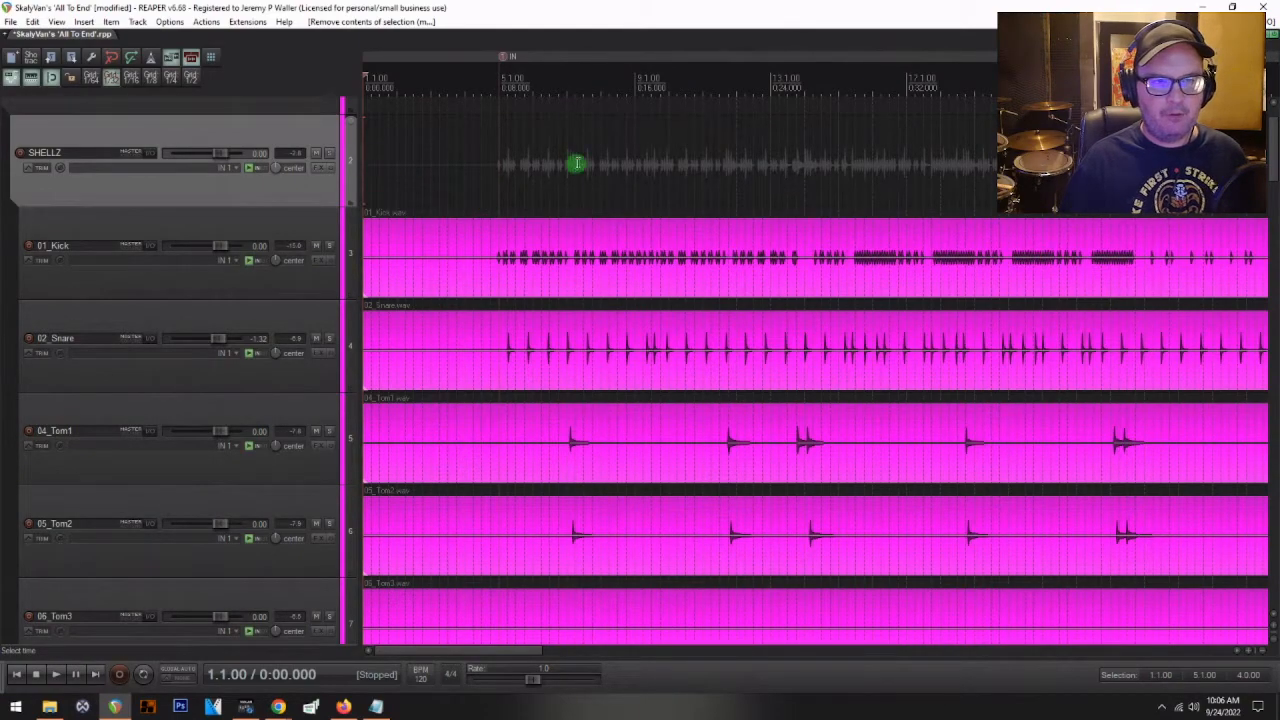
scroll(406, 158, down, 3)
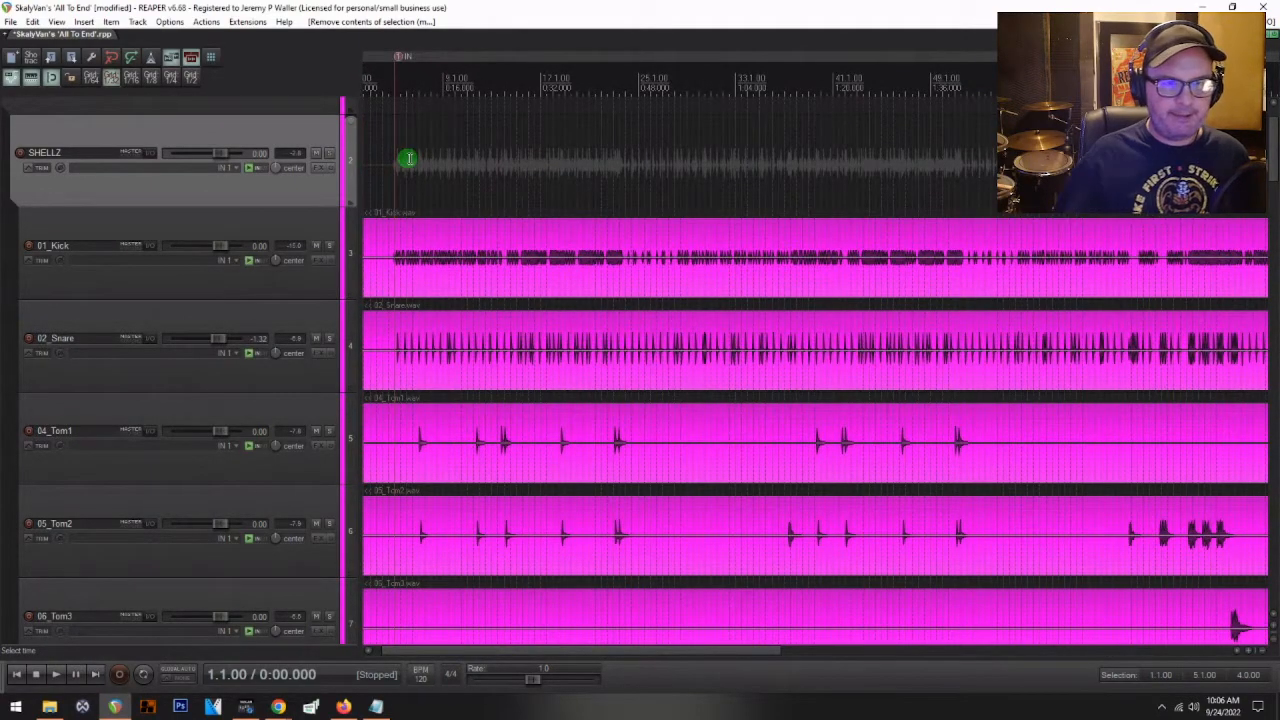
key(space)
key(space)
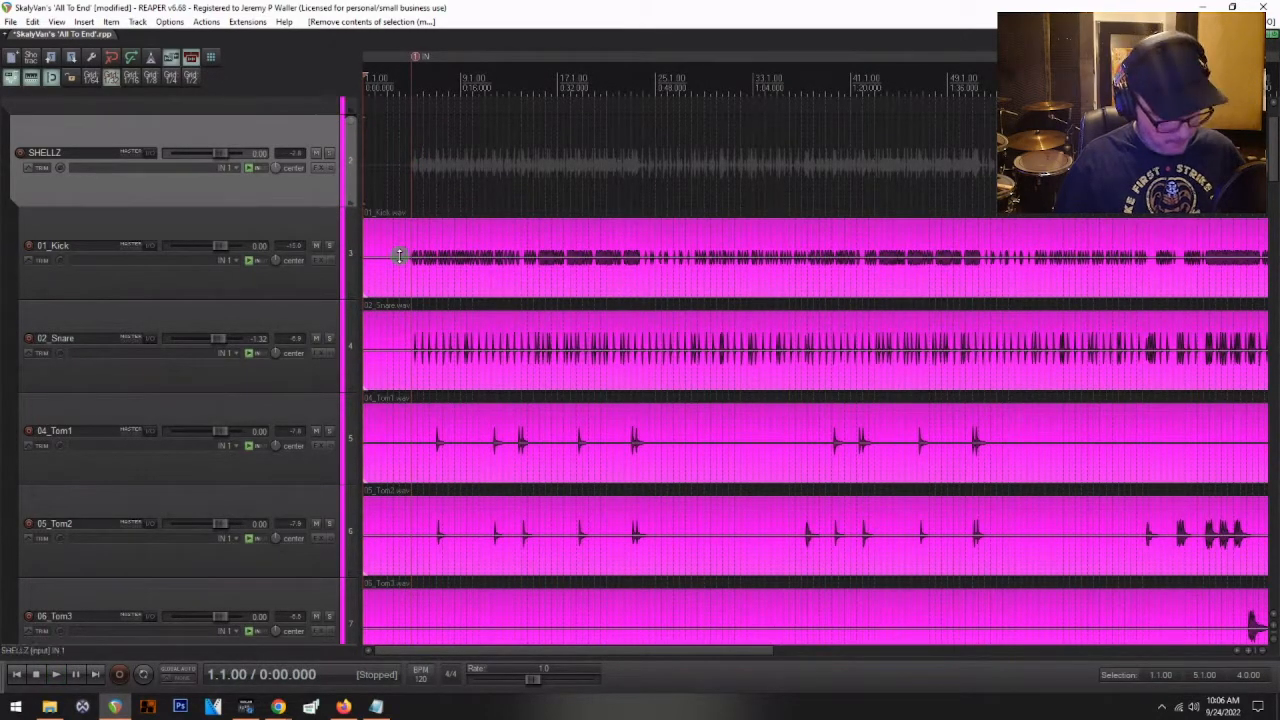
key(ctrl+z)
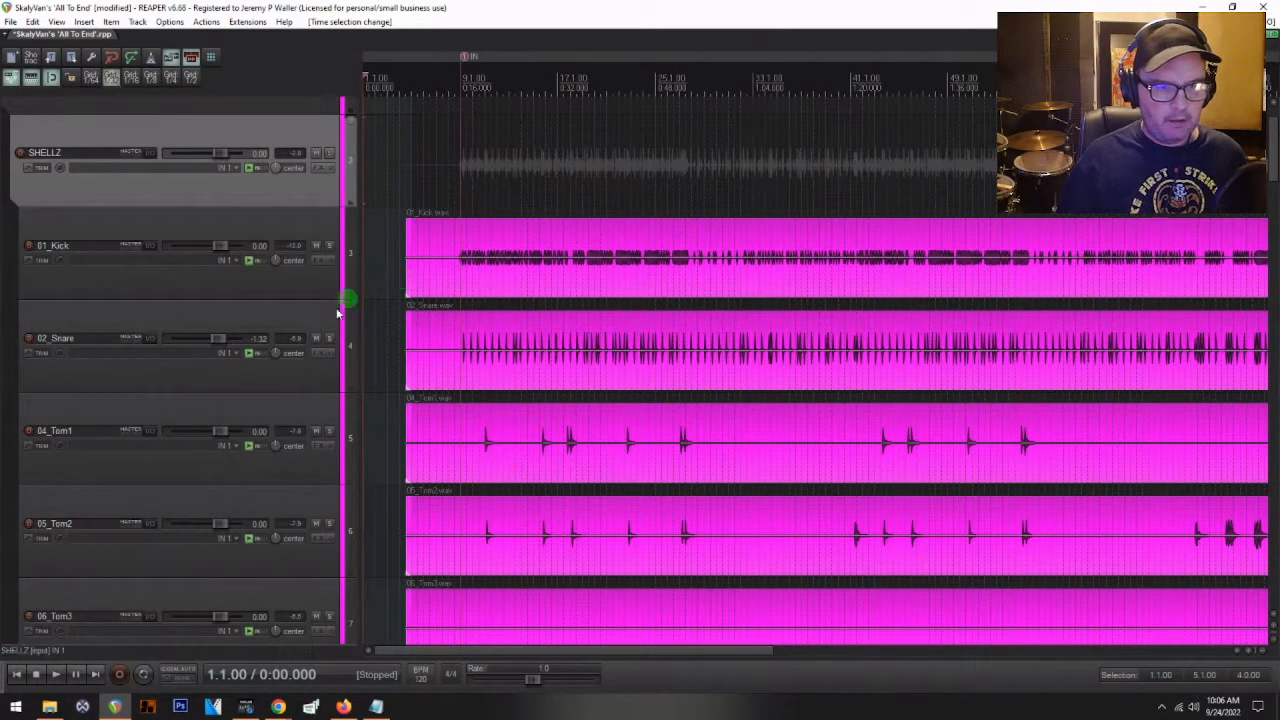
- Select the time from 1.1.00 to 4.1.00 before the intro guitar and remove it from the project
scroll(143, 337, down, 9)
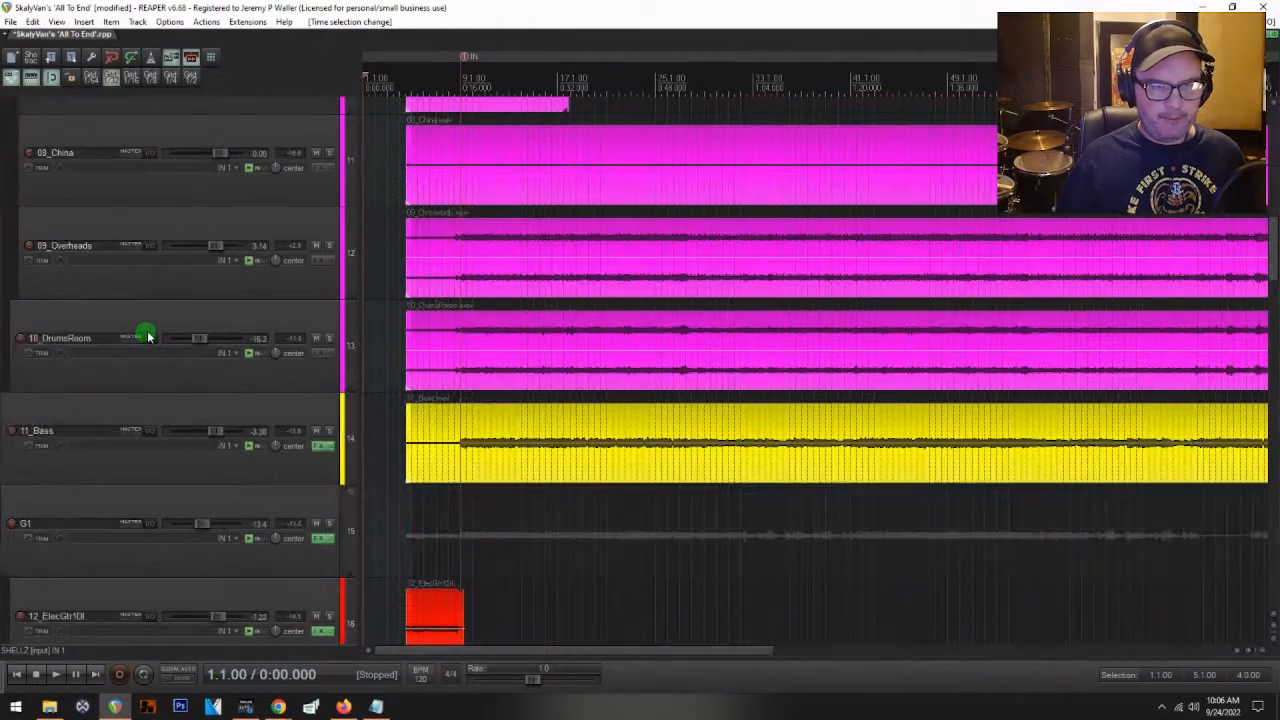
click(400, 557)
drag(399, 554, 276, 517)
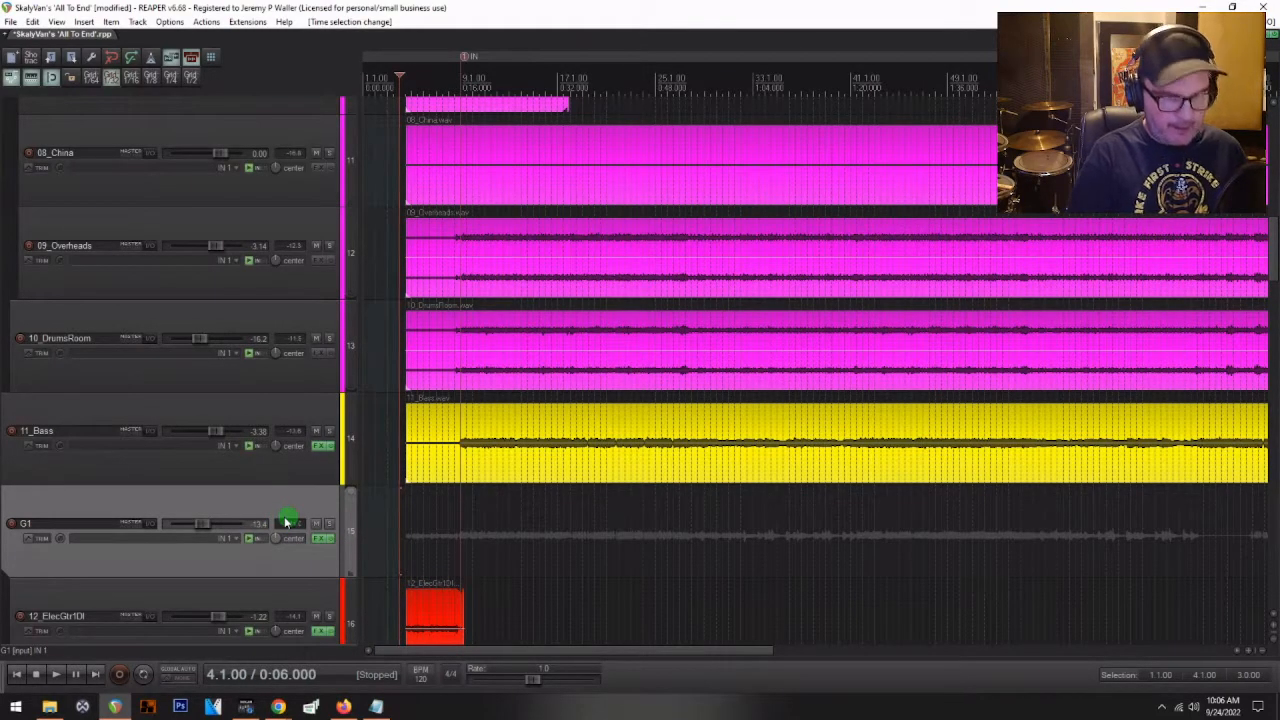
key(ctrl+Delete)
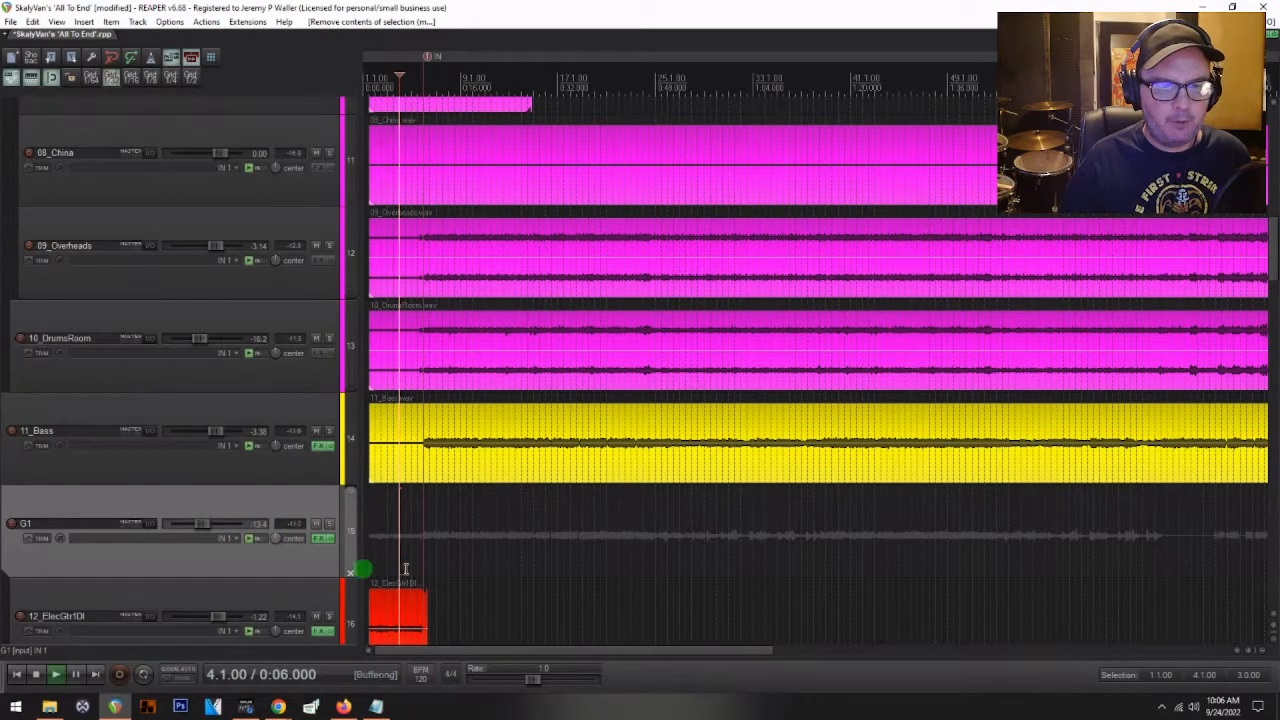
- Extend the start of the 12_ElecGtr1DI item back to 1.1.00 and play the intro
key(space)
key(space)
drag(369, 611, 362, 611)
key(space)
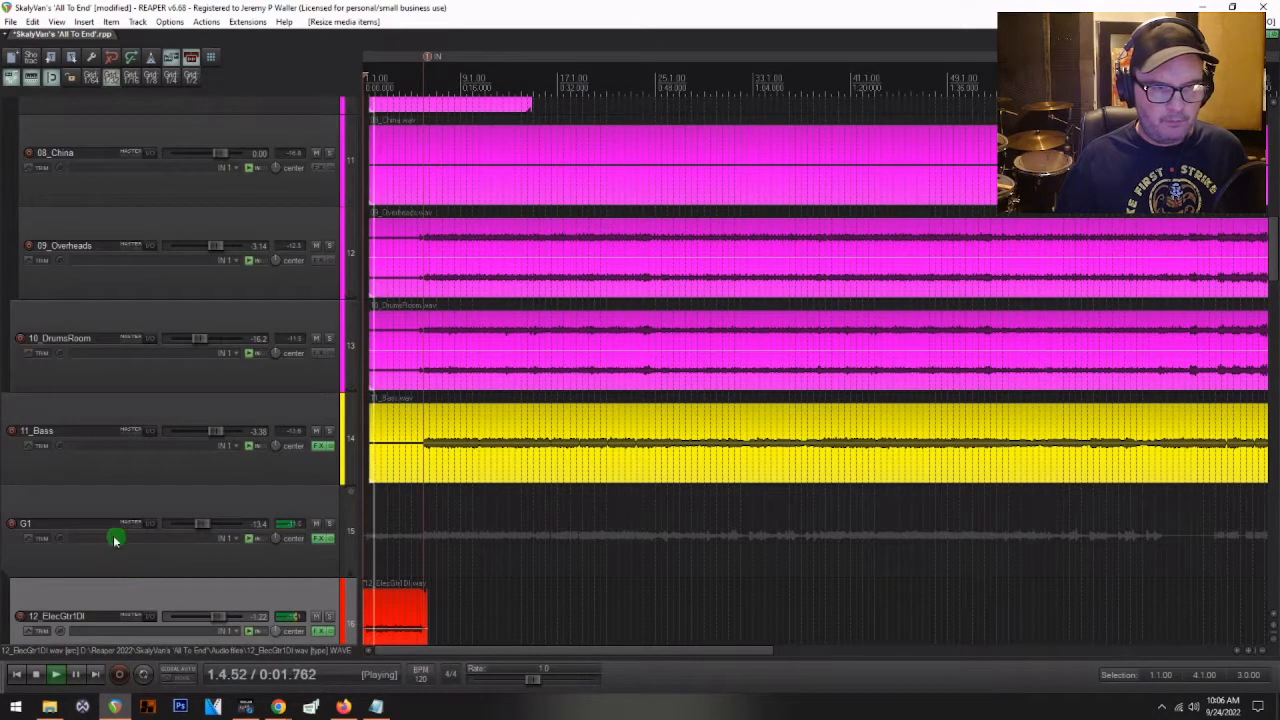
- Listen up to the IN marker, trim the end of the 12_ElecGtr1DI item to it and adjust its fade-out
scroll(110, 528, down, 2)
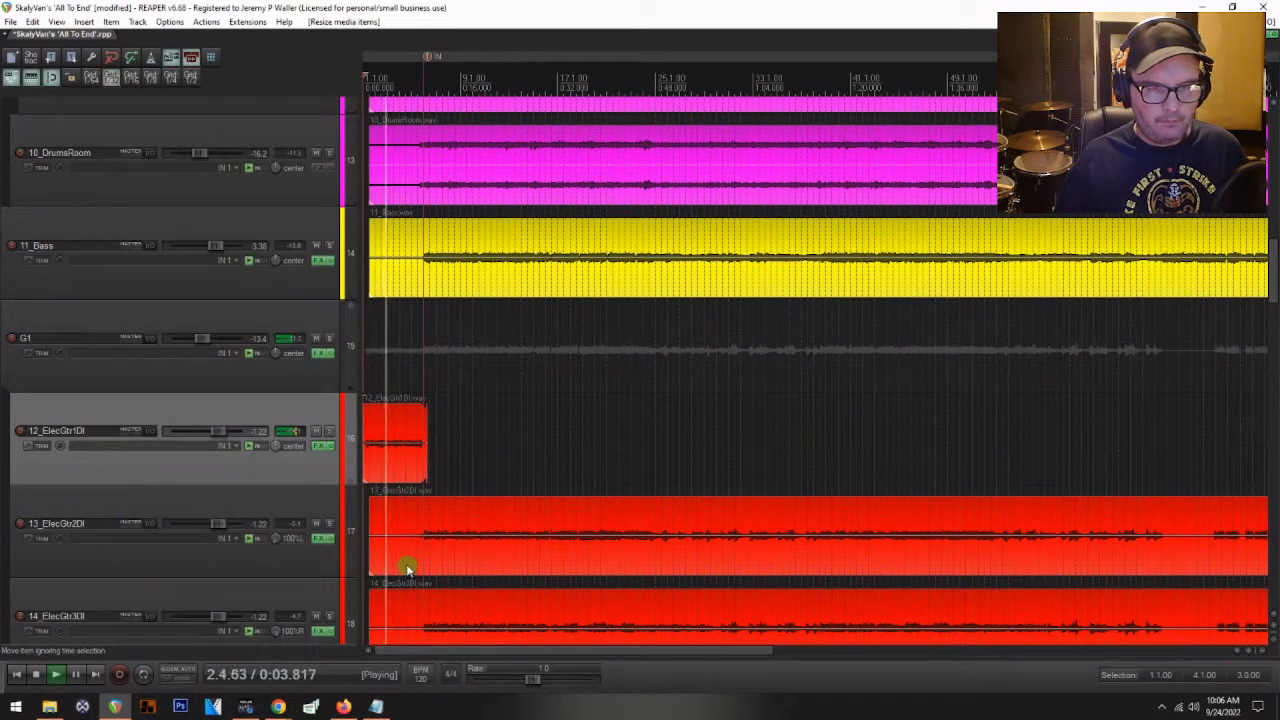
scroll(408, 543, up, 4)
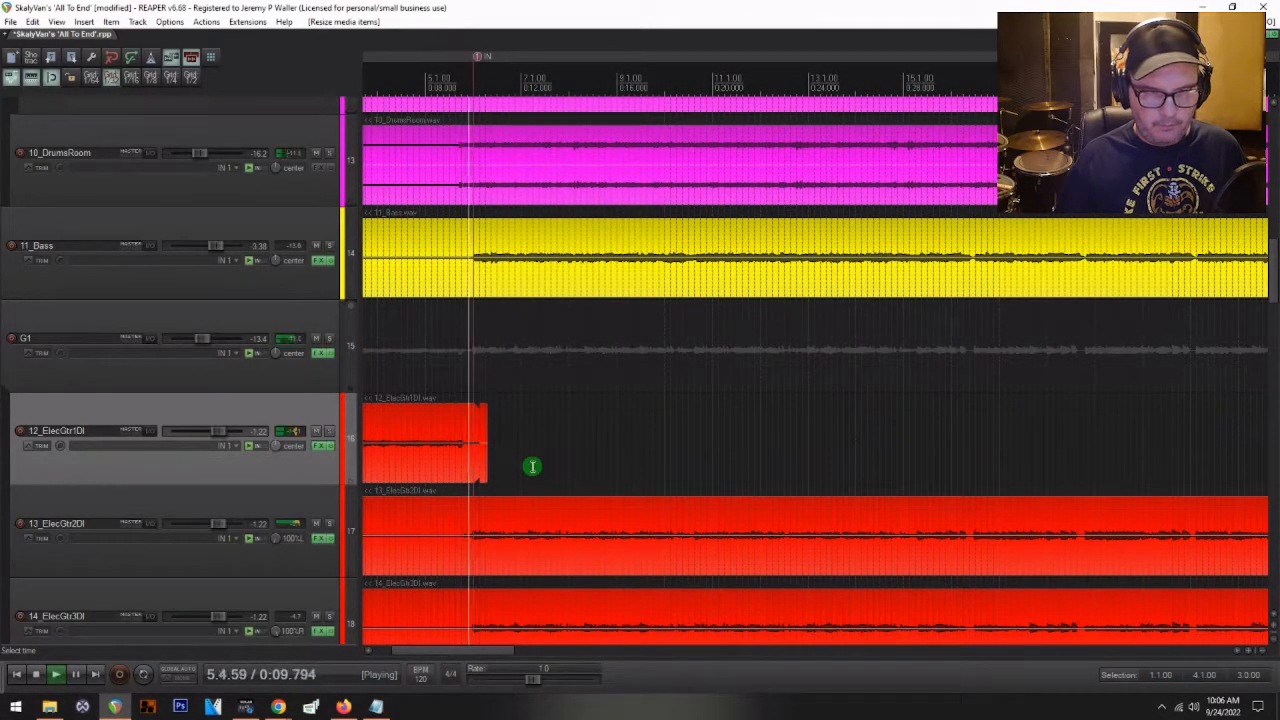
key(space)
drag(492, 466, 473, 466)
drag(472, 407, 470, 403)
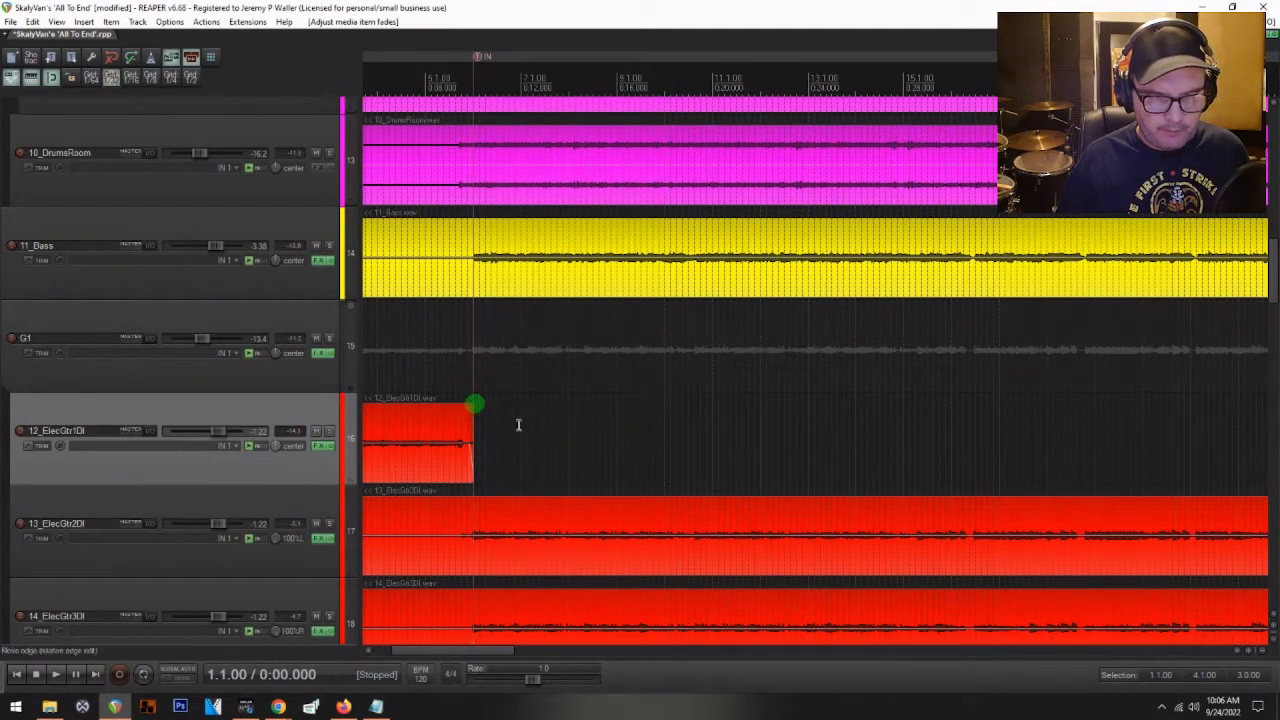
scroll(533, 541, left, 3)
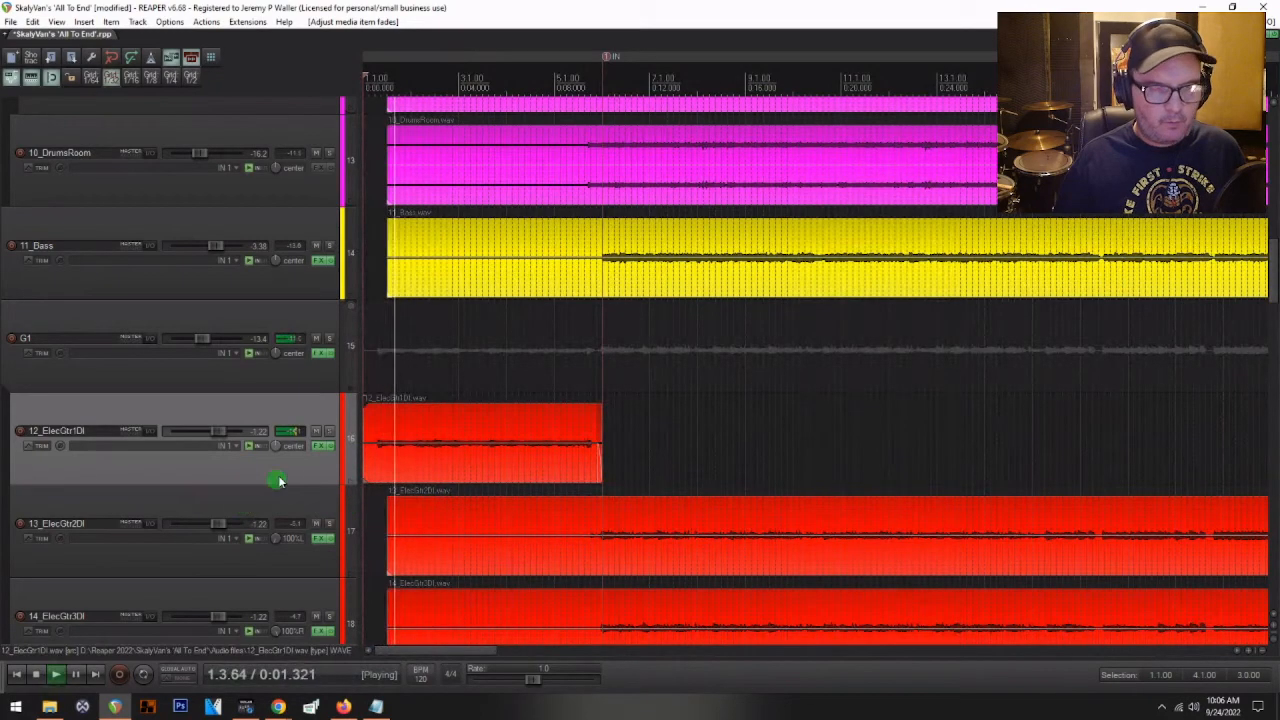
- Select the items starting together on the drum, bass, guitar and vocal tracks and add short fade-ins to them
scroll(163, 372, up, 2)
scroll(163, 373, down, 5)
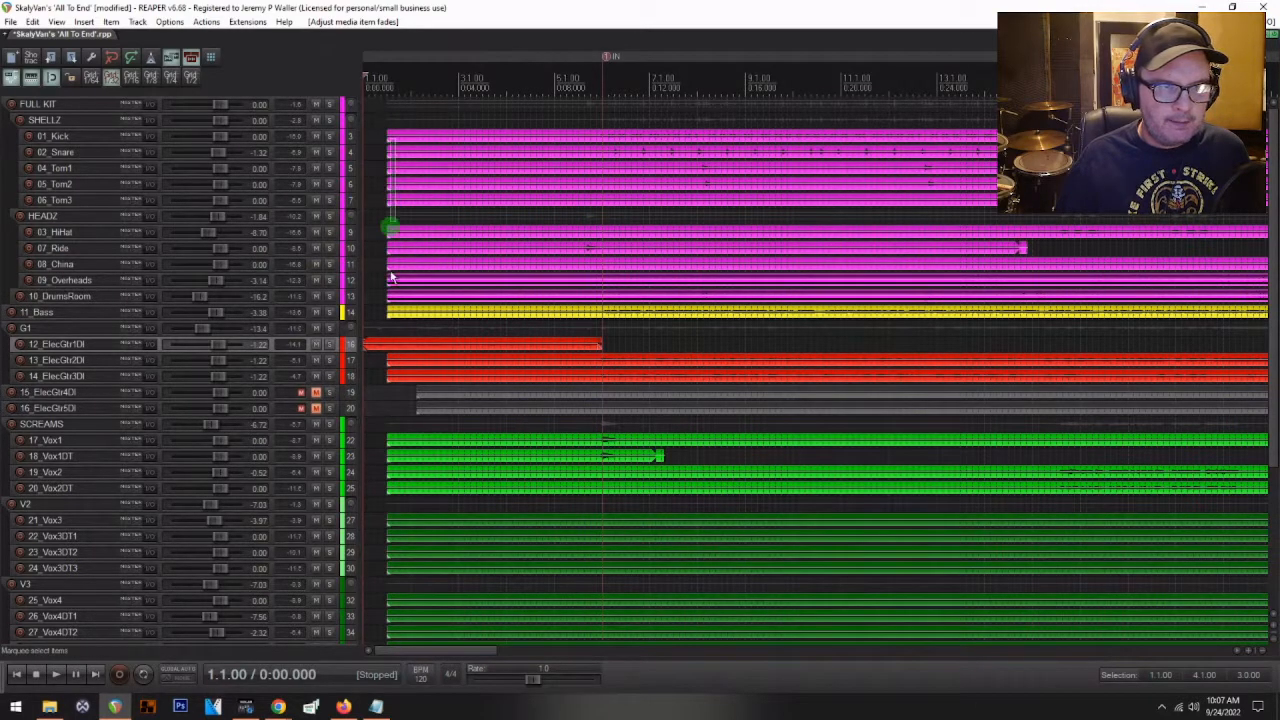
scroll(377, 306, up, 5)
drag(405, 306, 409, 307)
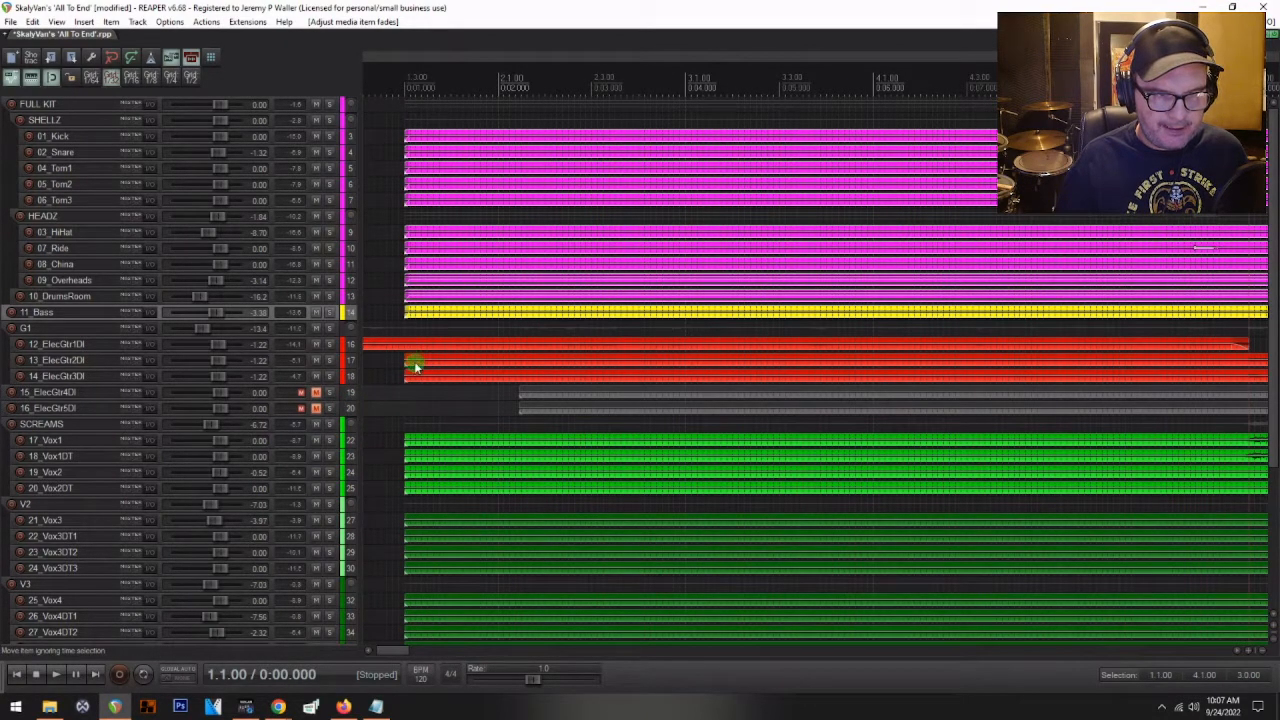
scroll(415, 362, down, 5)
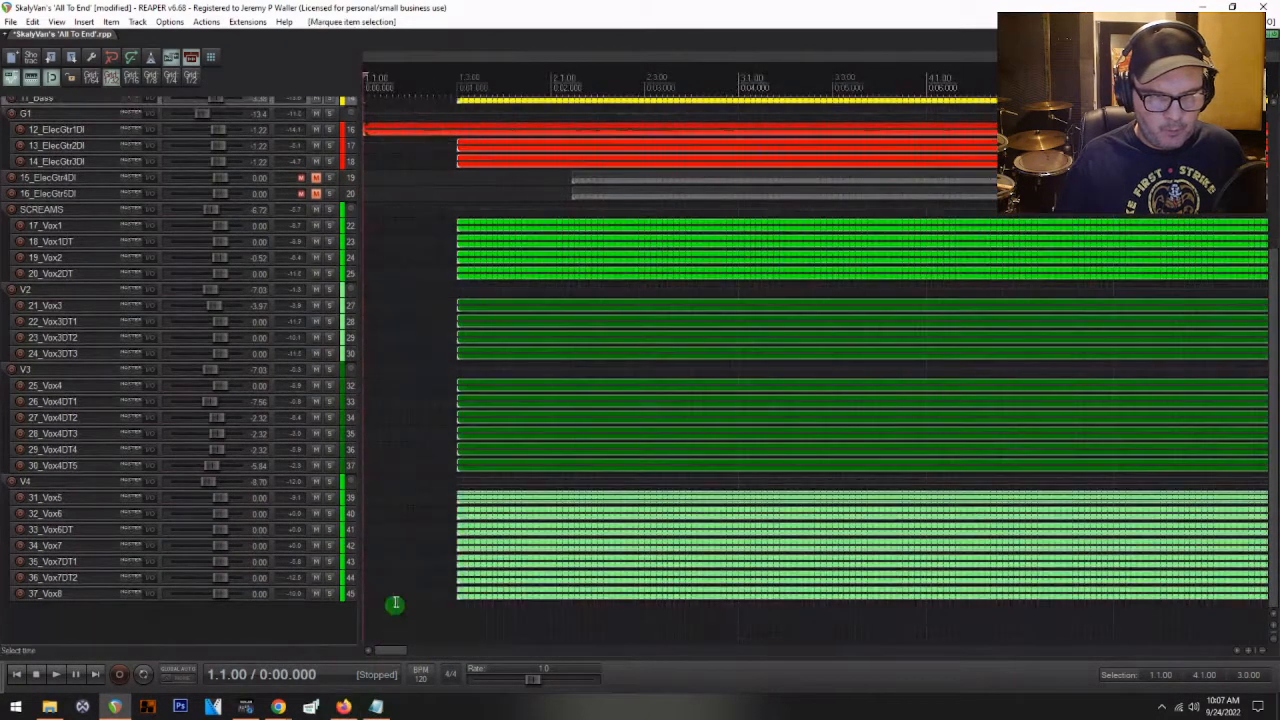
drag(452, 494, 457, 495)
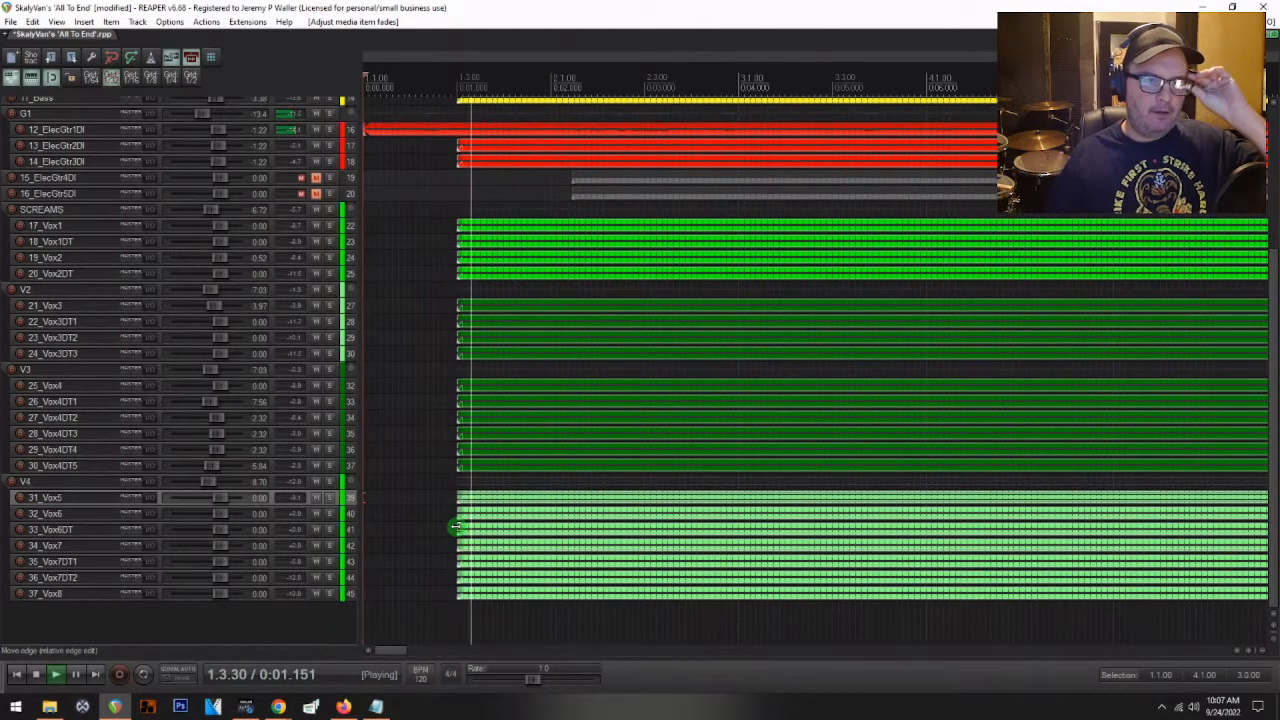
- Select the vocal items and adjust the fade-outs at their ends together while the song plays
scroll(455, 527, down, 5)
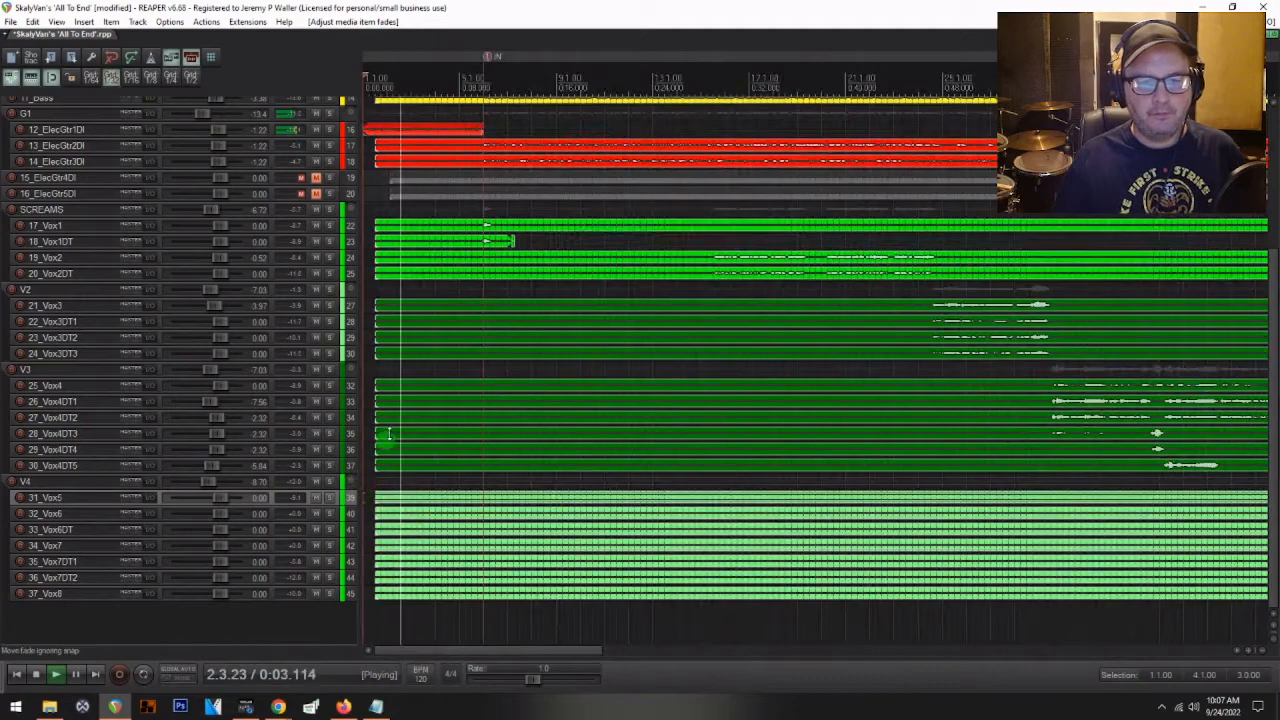
scroll(628, 478, down, 1)
scroll(624, 476, down, 3)
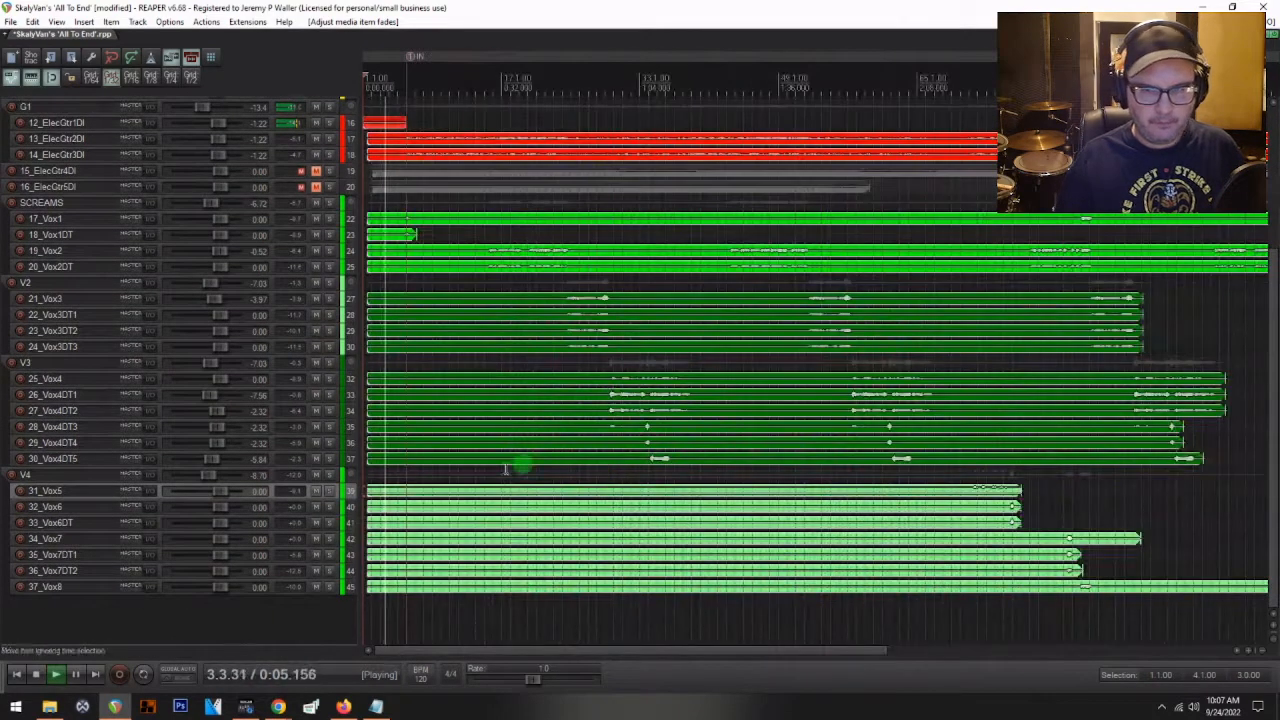
scroll(637, 430, down, 2)
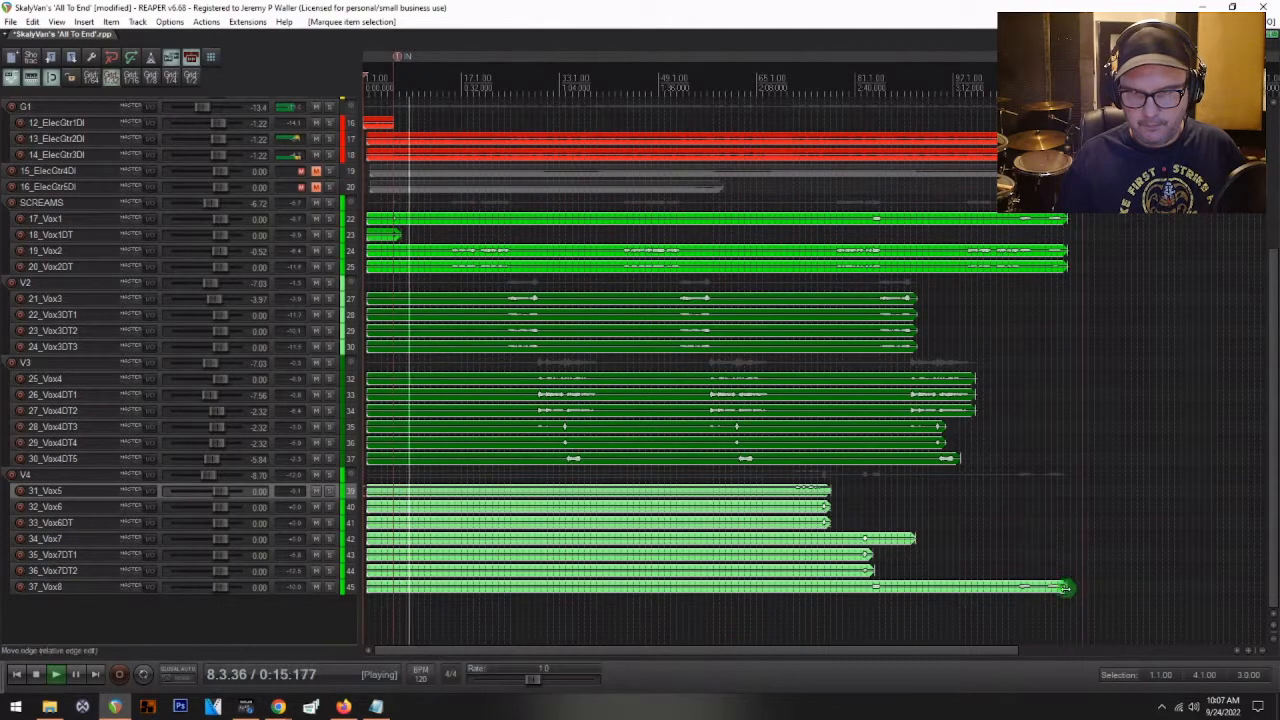
drag(1065, 586, 1066, 580)
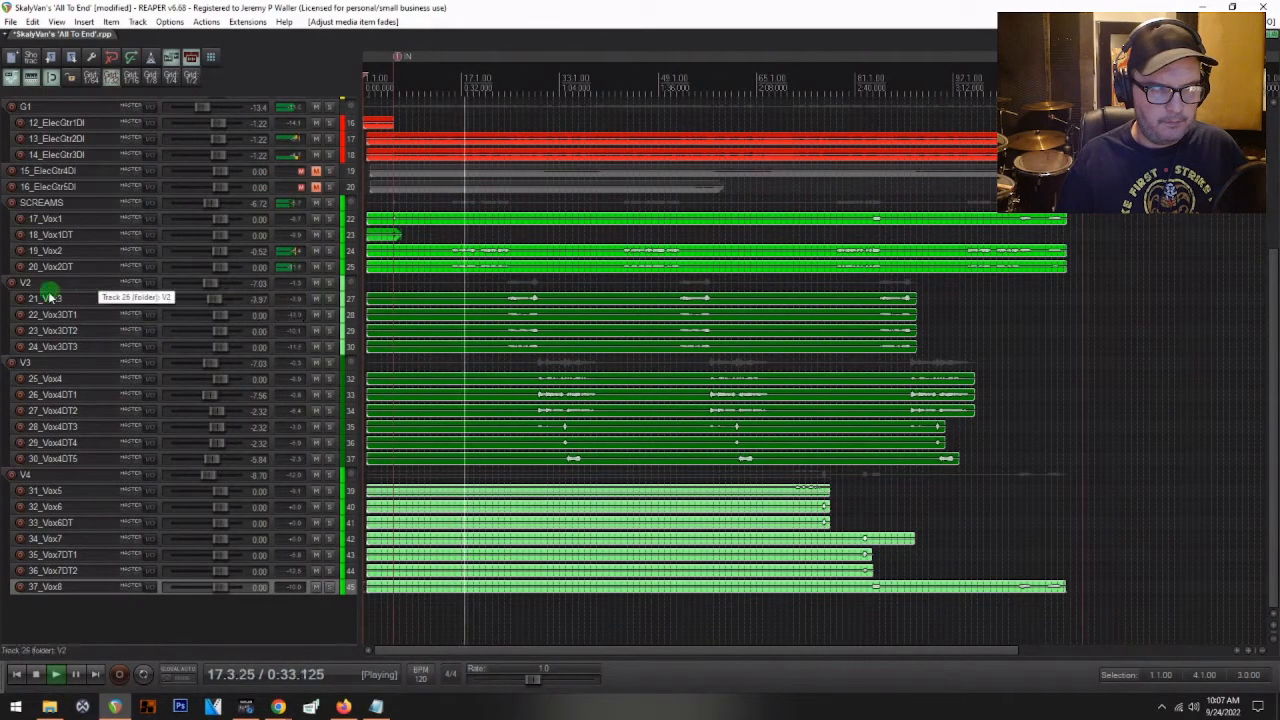
- Reset the SCREAMS folder volume to 0.00 dB and lower the 19_Vox2 track to -2.12 dB during playback
double_click(209, 203)
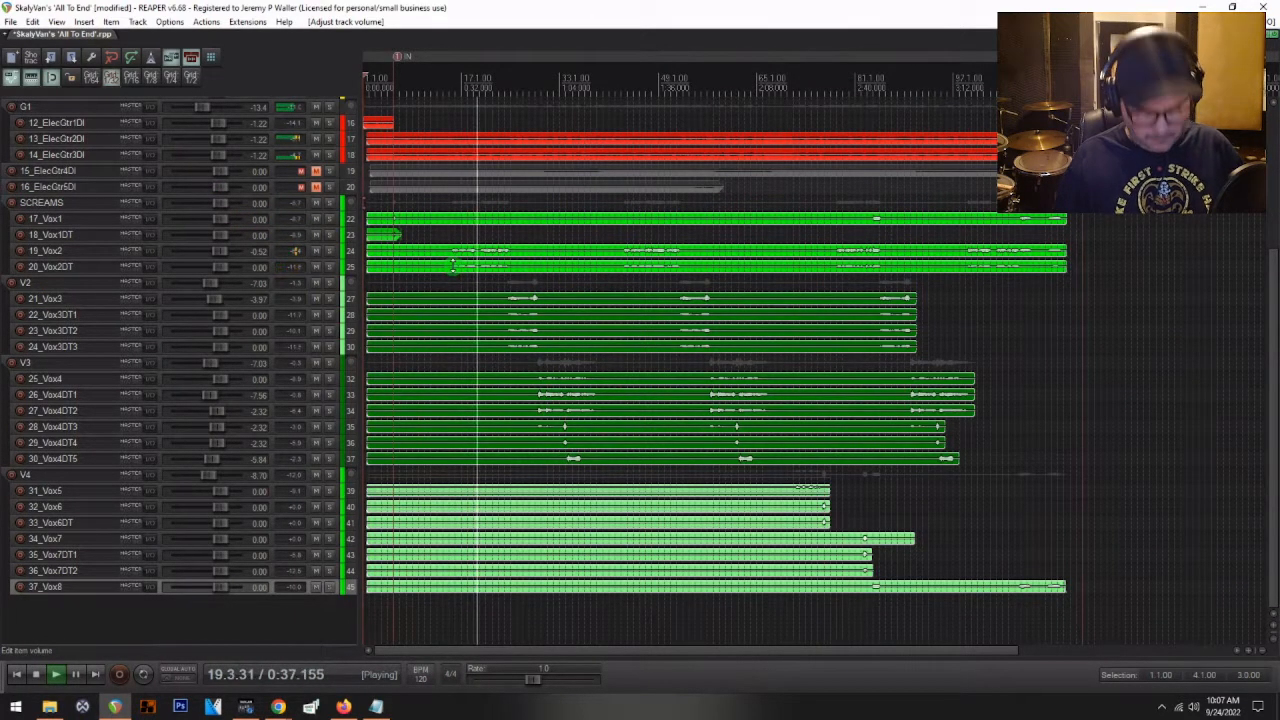
key(ctrl+m)
scroll(623, 573, right, 4)
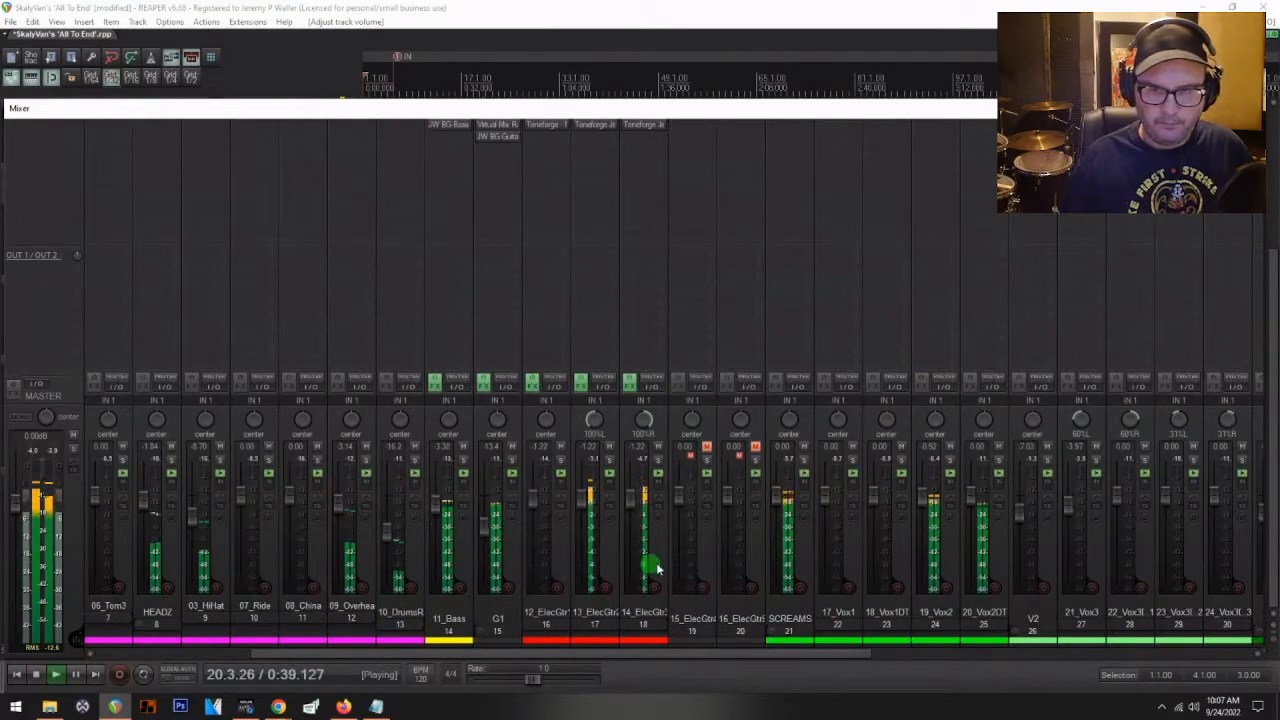
drag(927, 503, 929, 507)
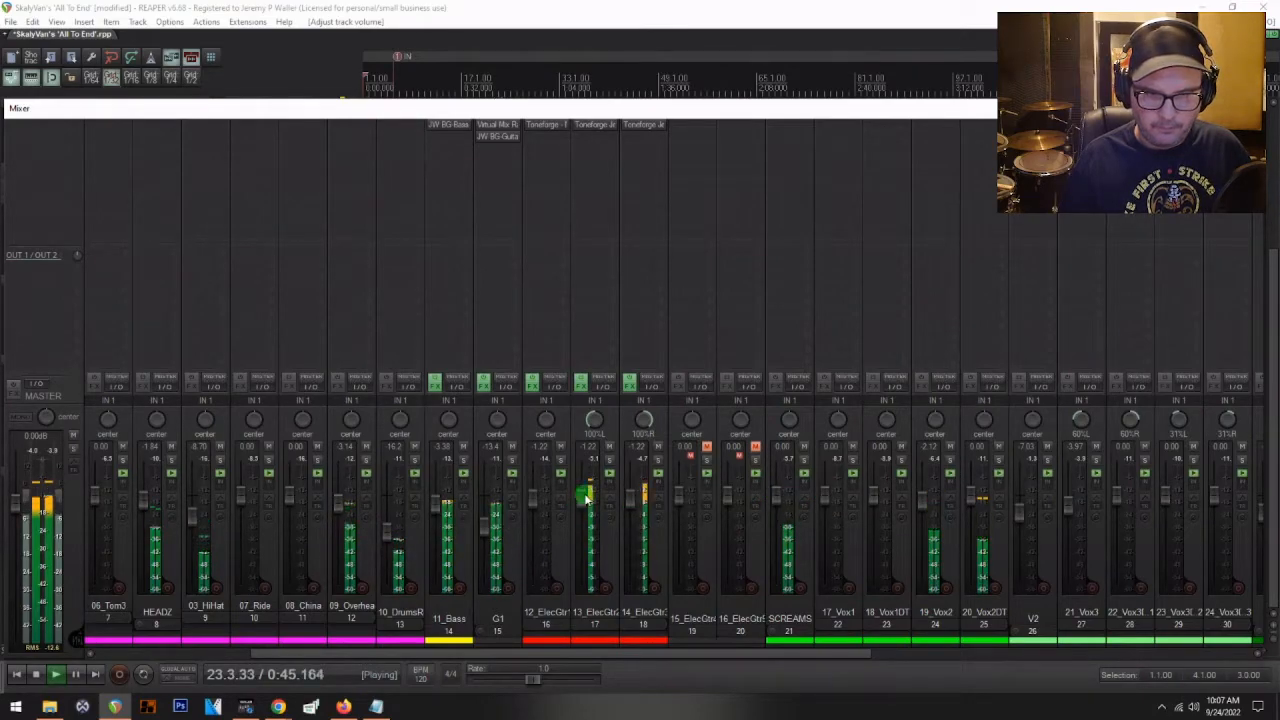
- Lower the 13_ElecGtr2DI track to -2.03 dB, listen on with the whole arrangement in view and stop playback
mouse_move(585, 498)
drag(585, 498, 586, 502)
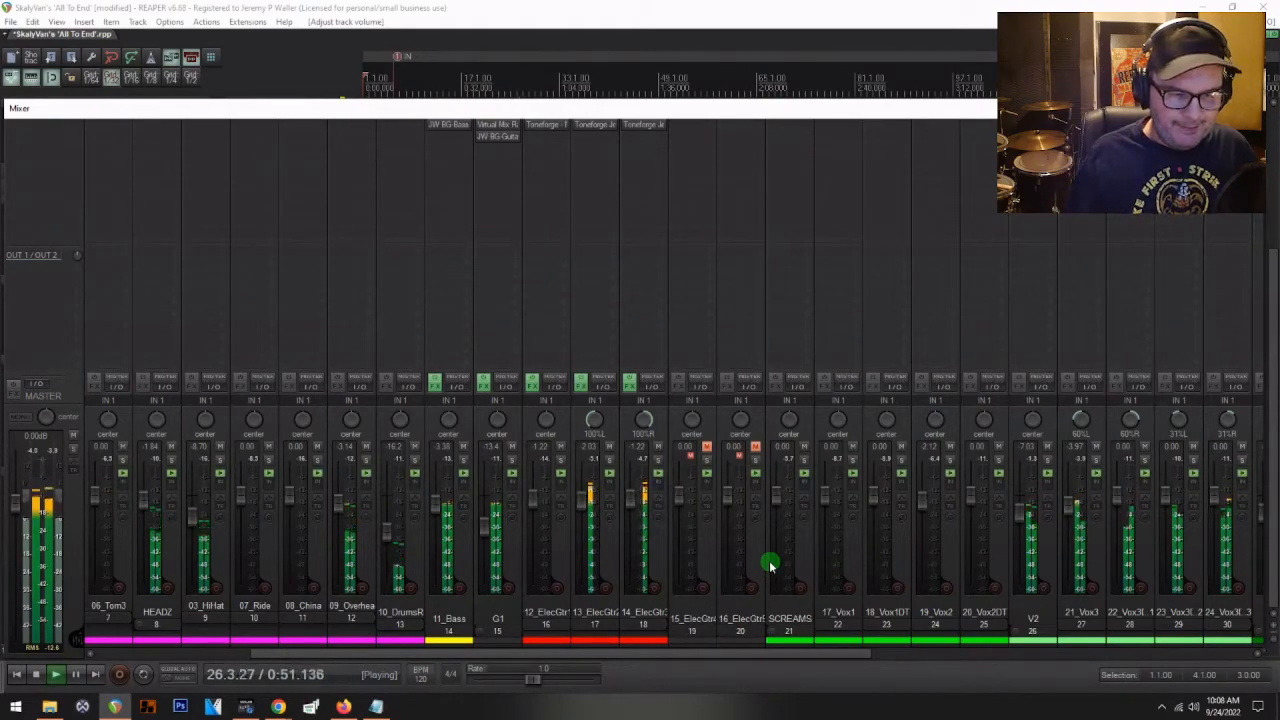
key(ctrl+m)
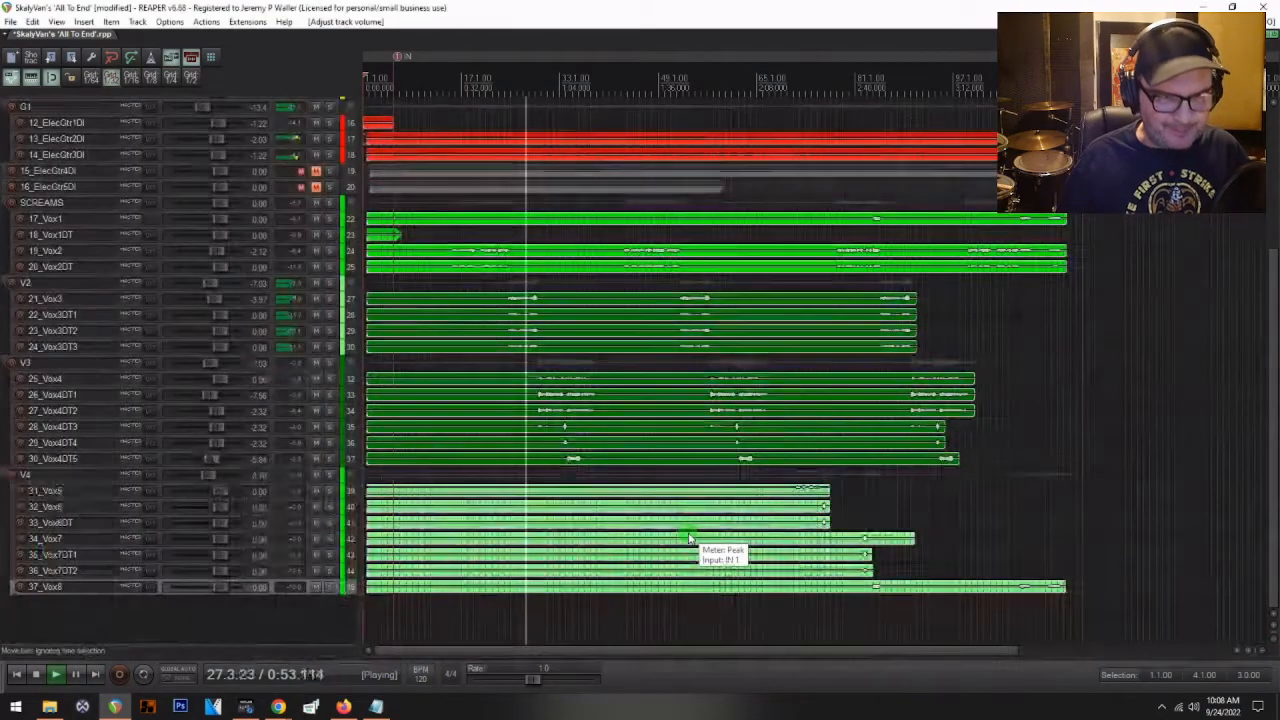
scroll(540, 483, down, 2)
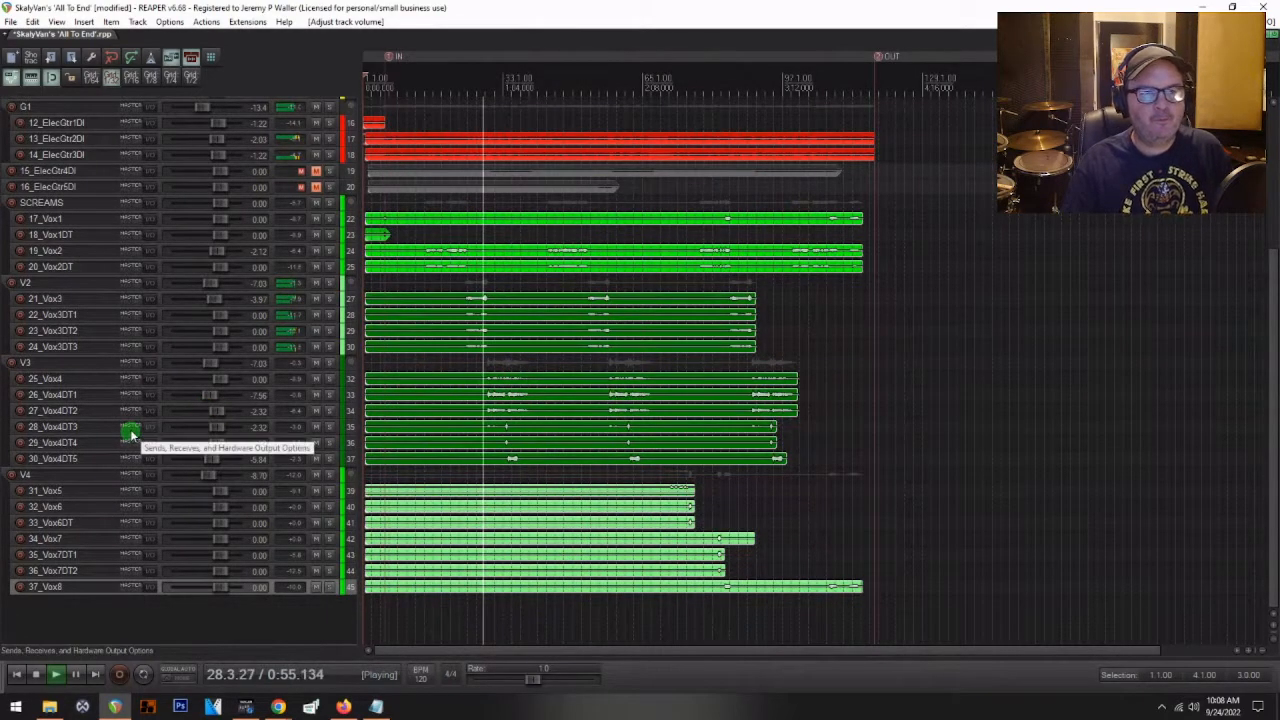
scroll(133, 420, up, 2)
scroll(133, 420, up, 3)
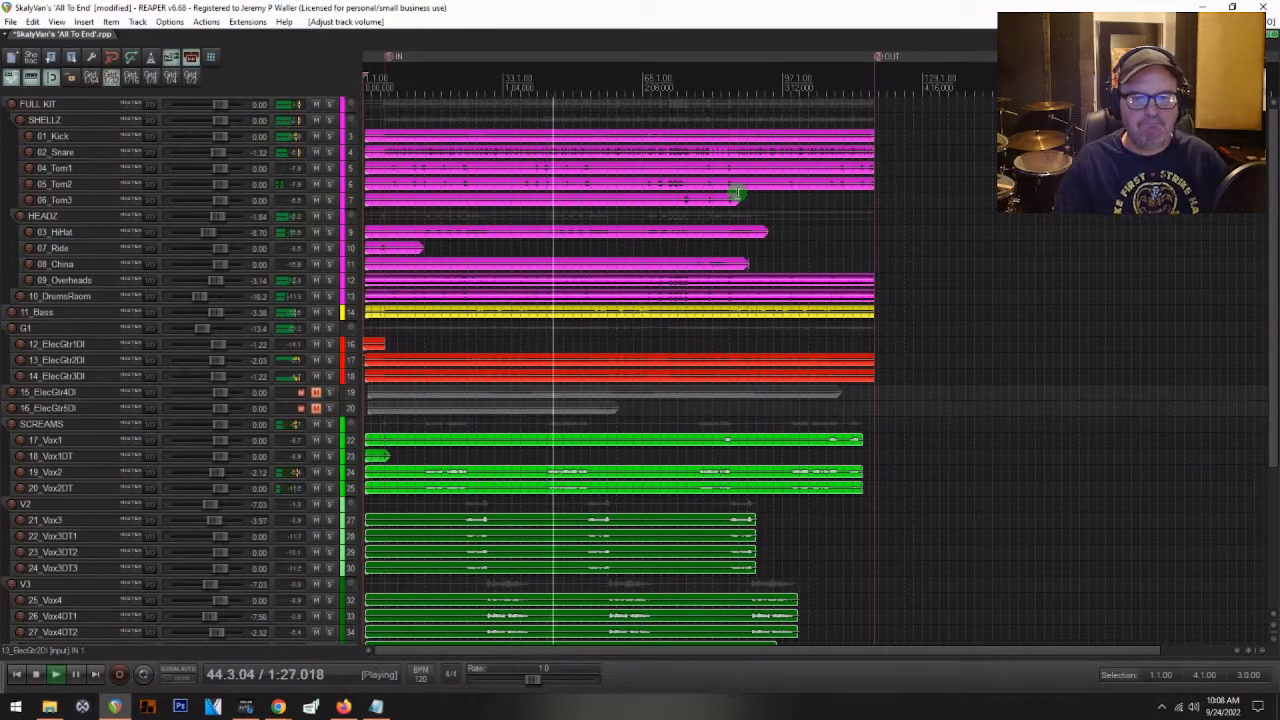
key(space)
- Insert the Slate Digital Virtual Tape Machines plug-in on the FULL KIT folder track
key(ctrl+m)
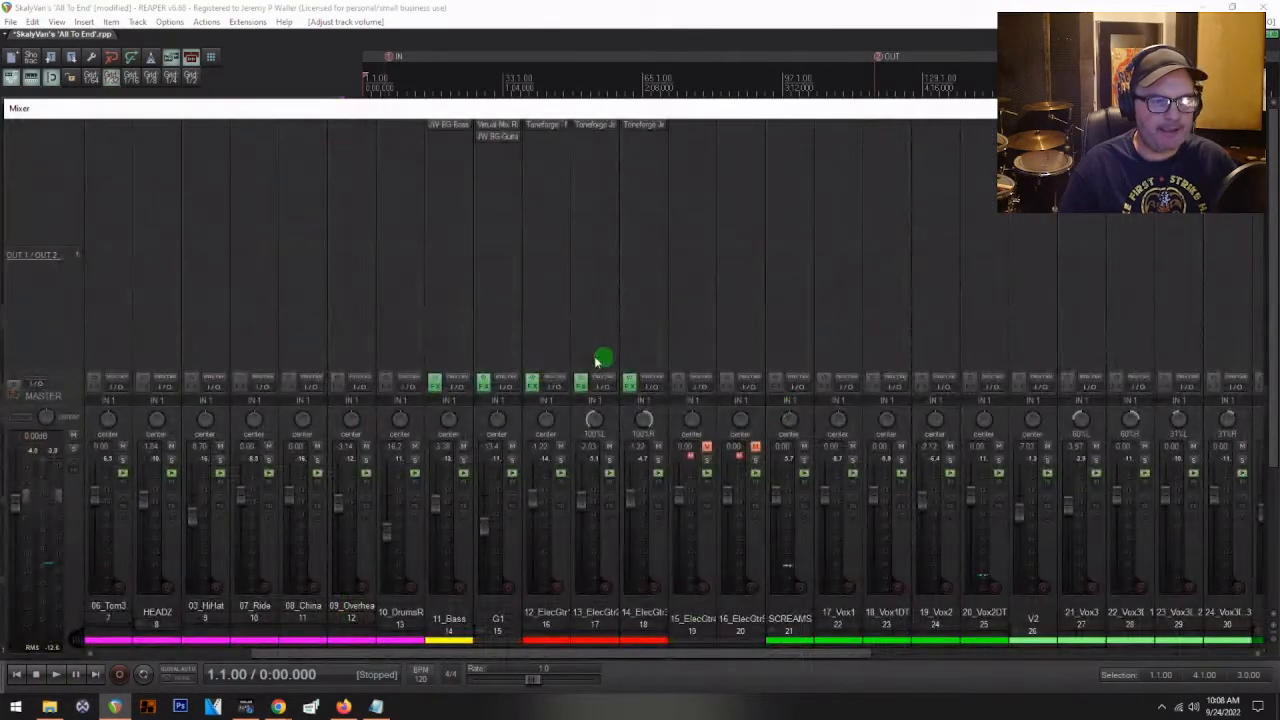
scroll(305, 377, left, 6)
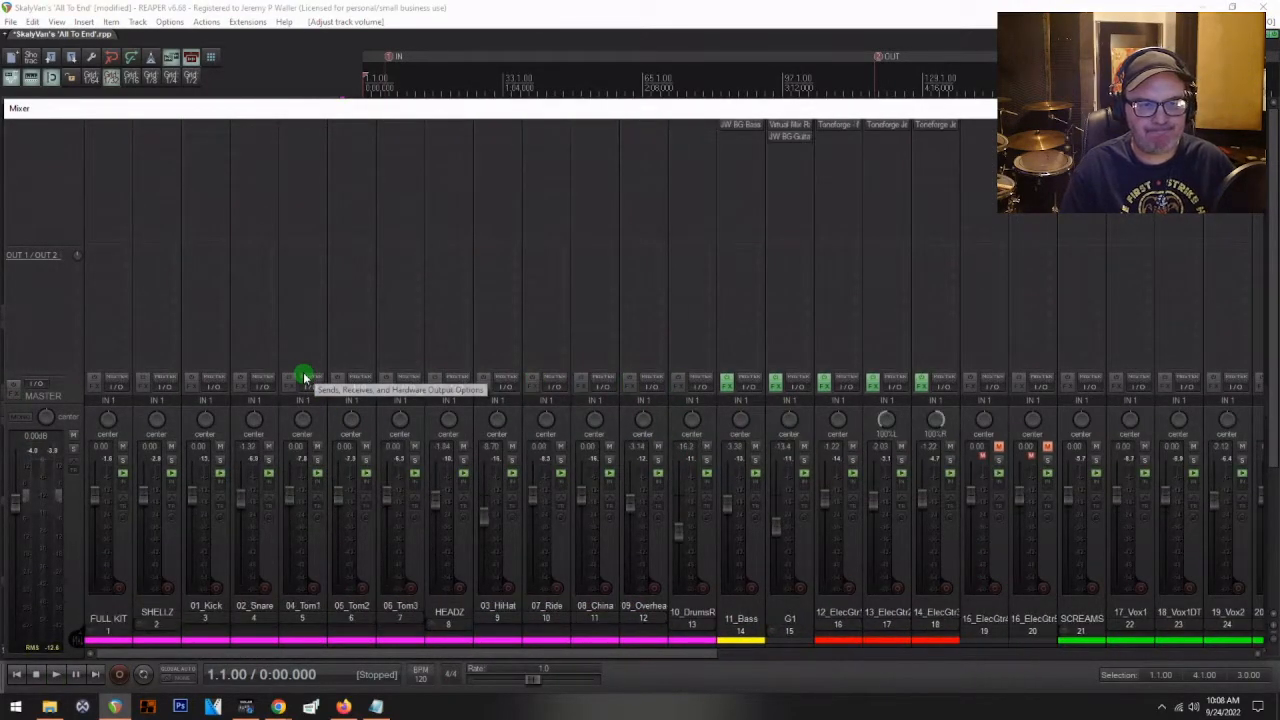
click(103, 607)
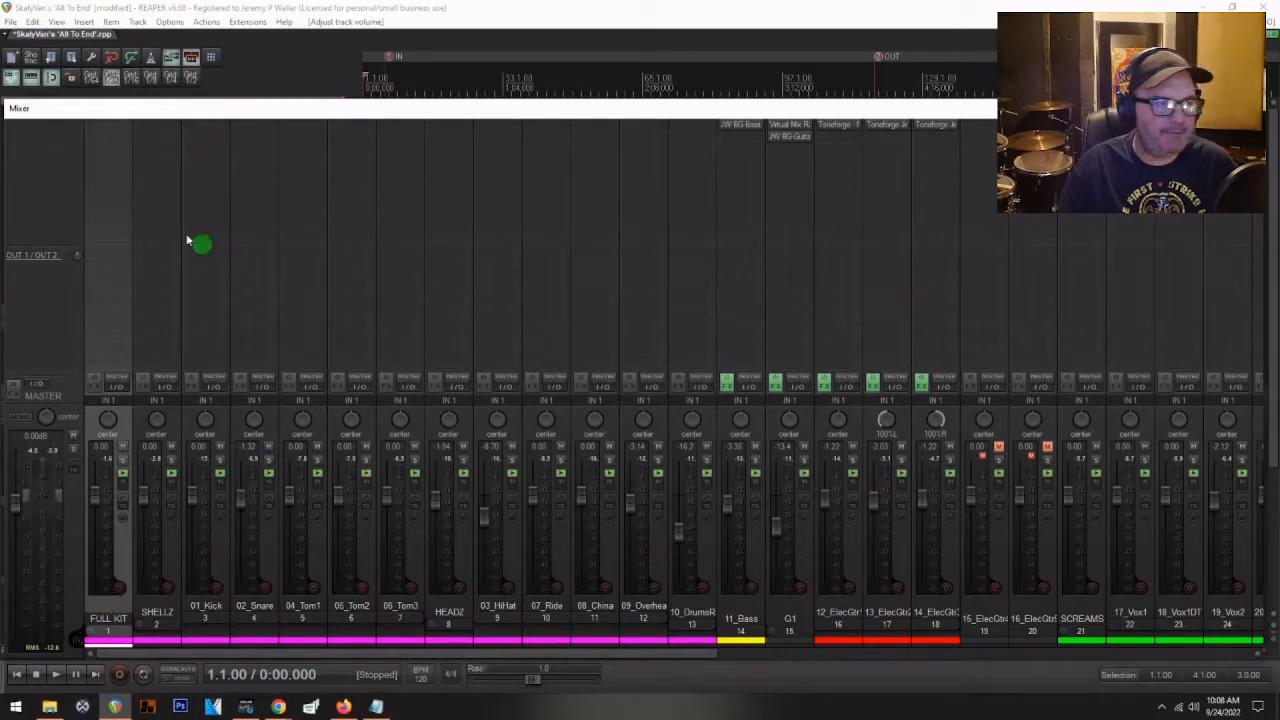
click(115, 126)
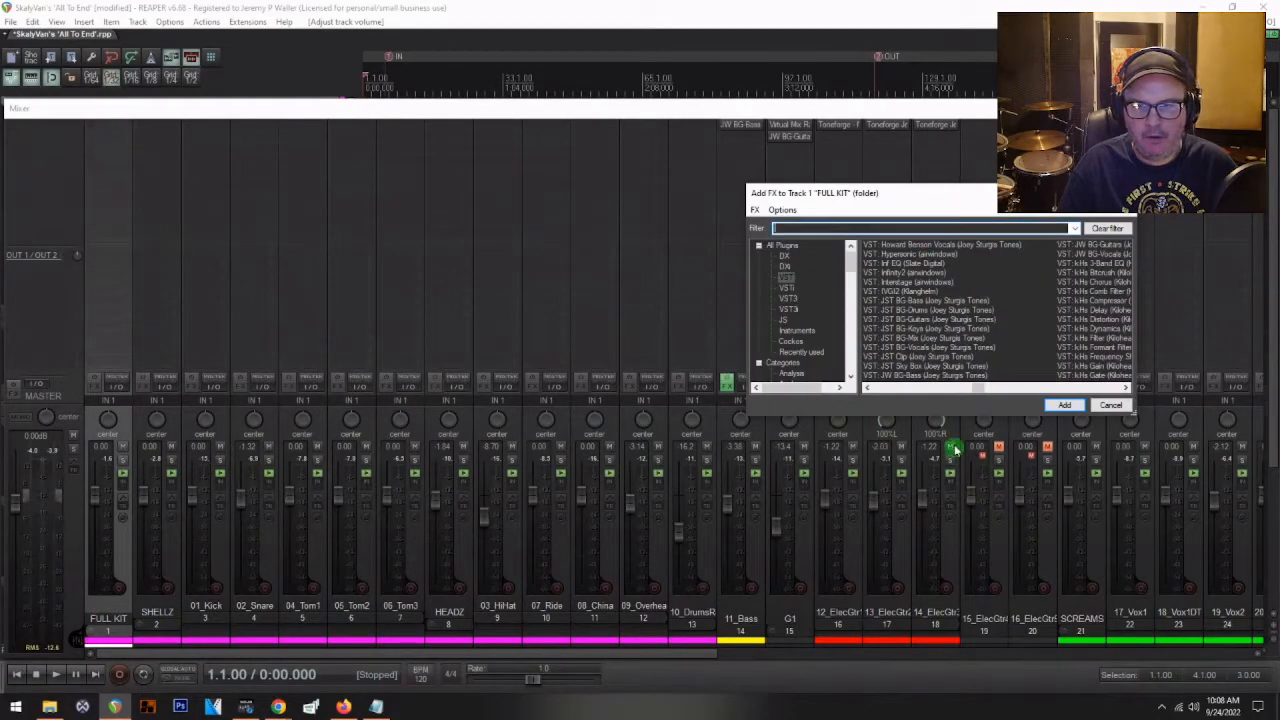
scroll(910, 350, down, 10)
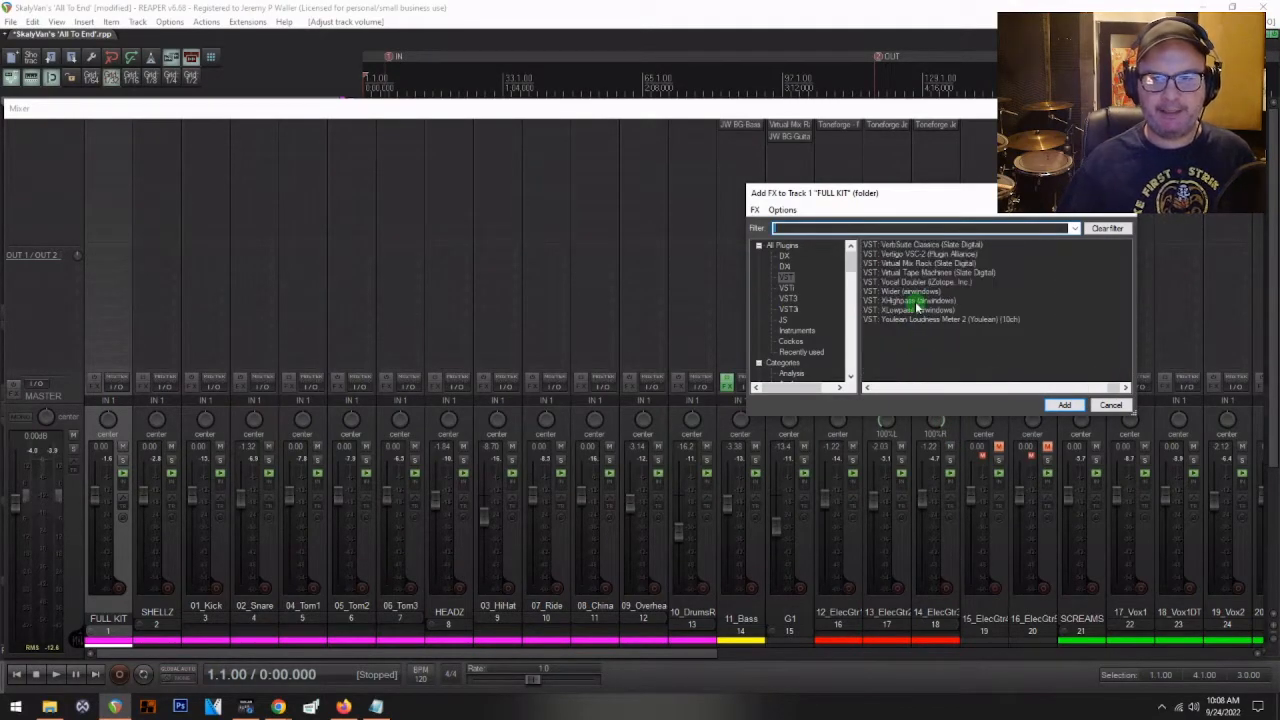
double_click(903, 274)
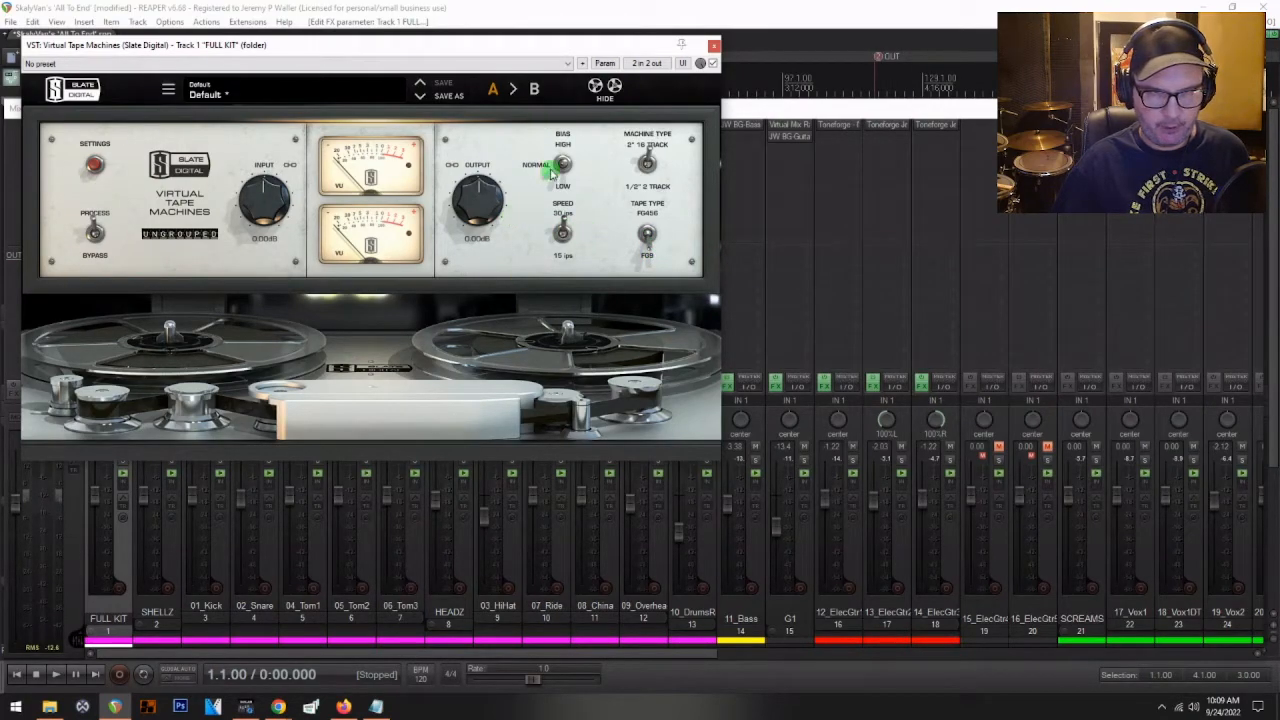
- Set the FULL KIT Virtual Tape Machines input to +1.00 dB and output to -1.00 dB, and close its window
scroll(272, 196, up, 1)
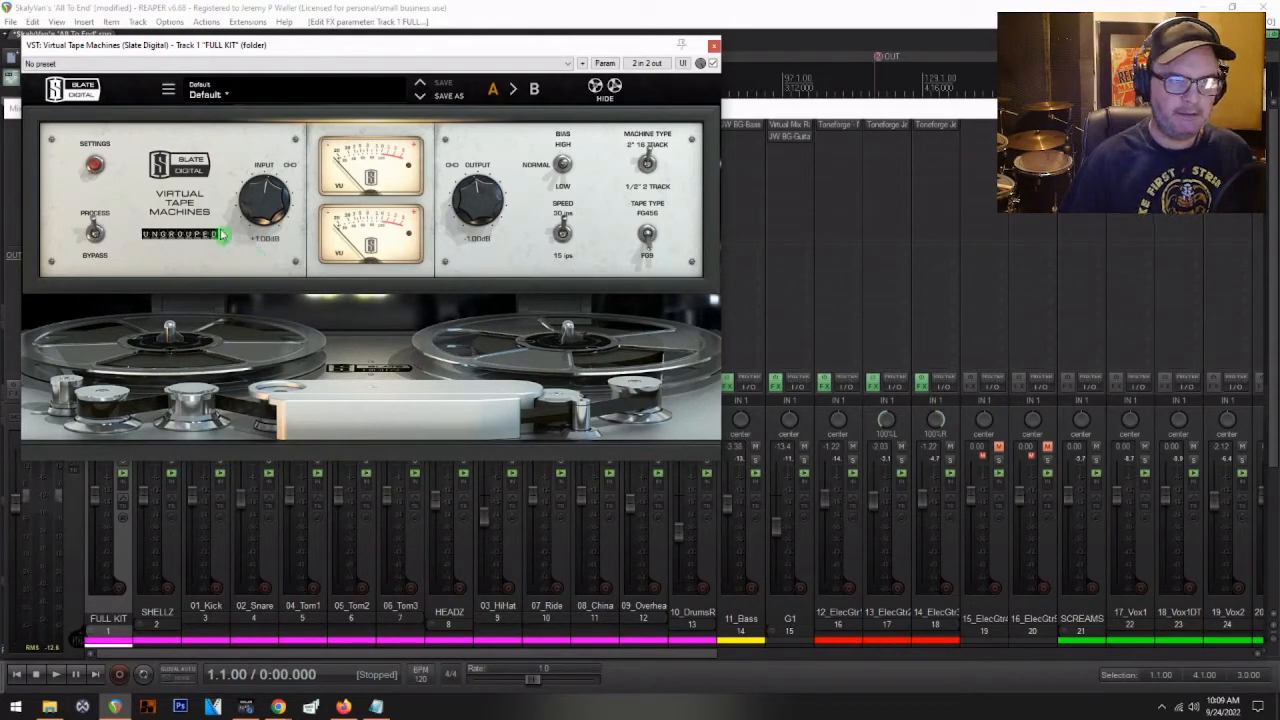
click(712, 48)
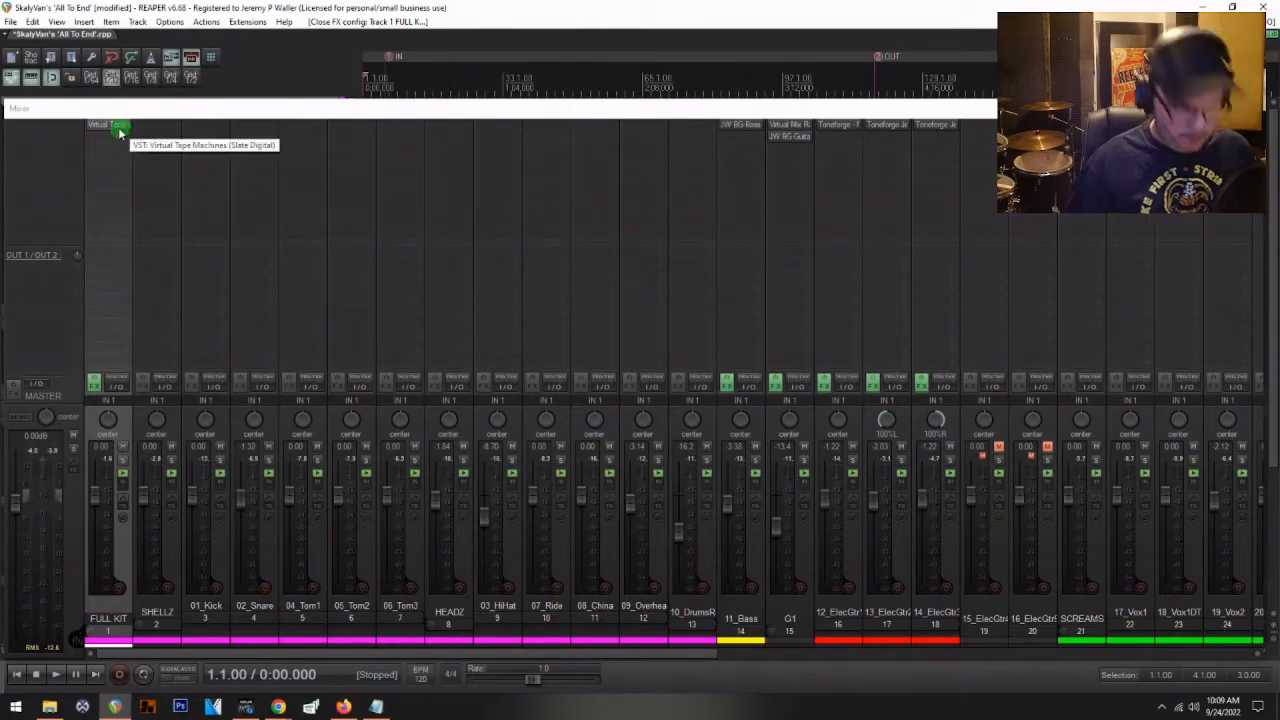
- Look up in the Actions list which actions are assigned to the F and C shortcuts
click(208, 22)
click(216, 34)
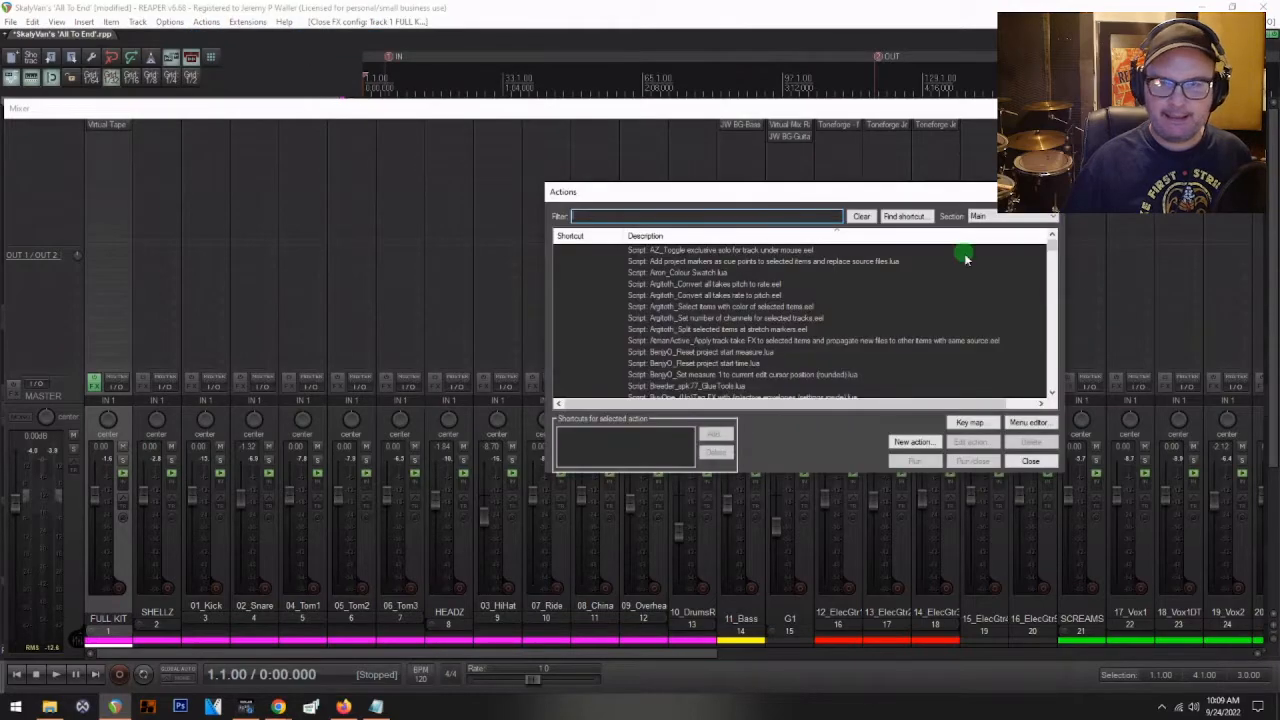
click(904, 217)
key(f)
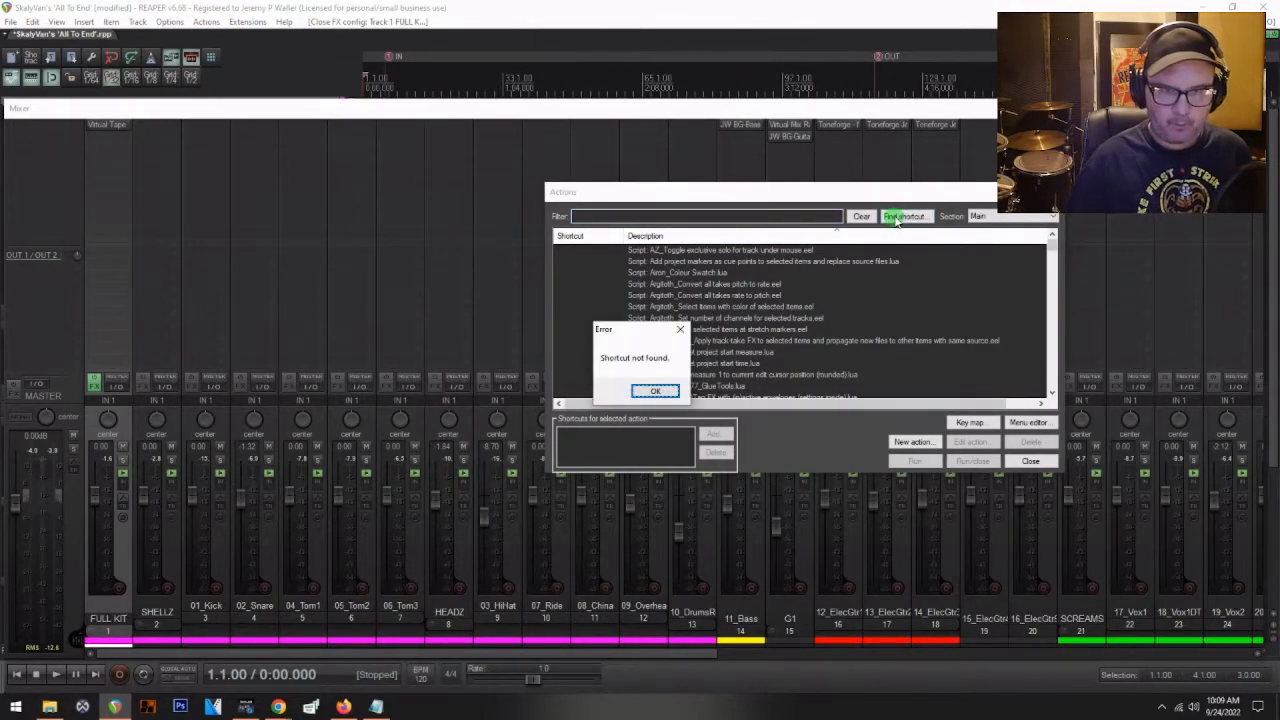
click(654, 391)
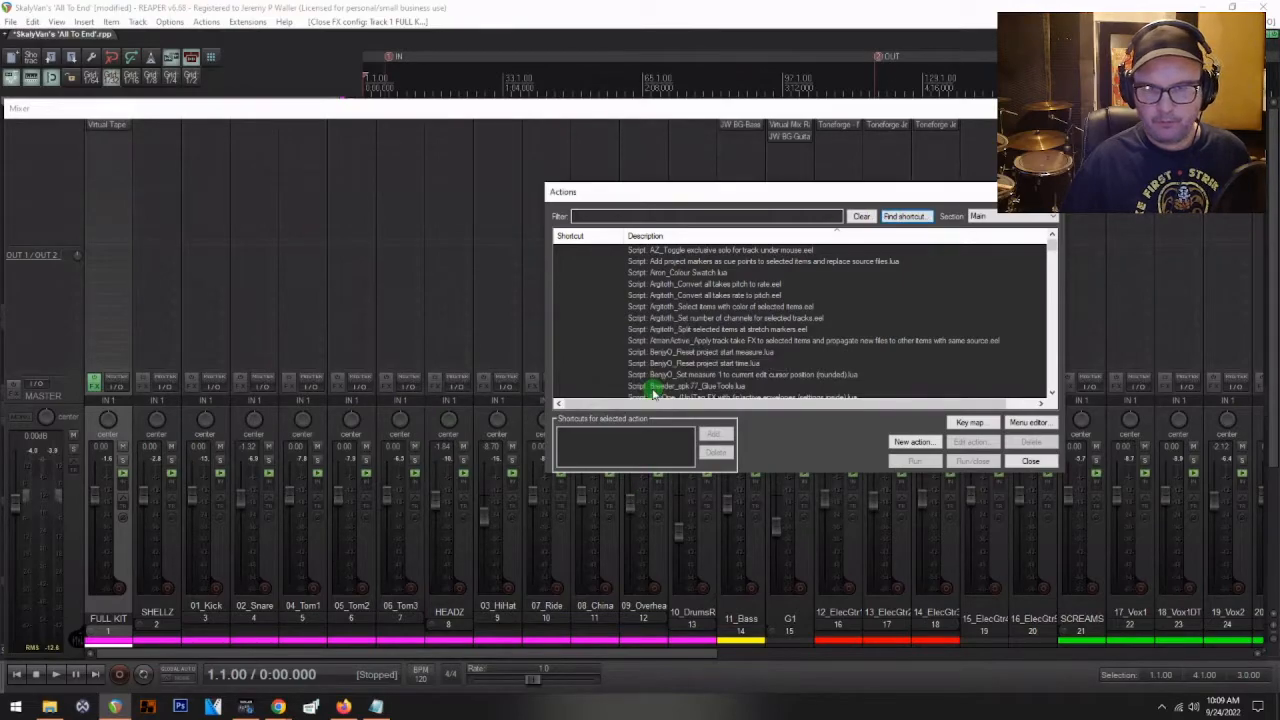
click(903, 222)
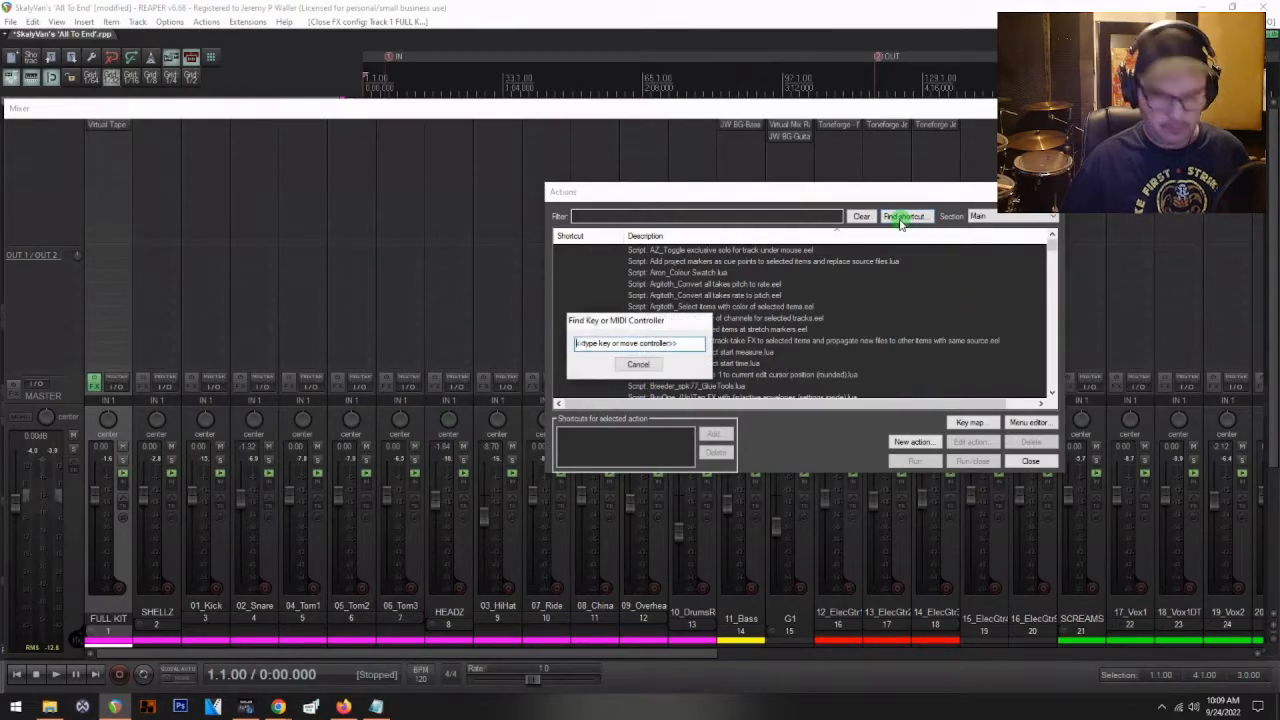
key(c)
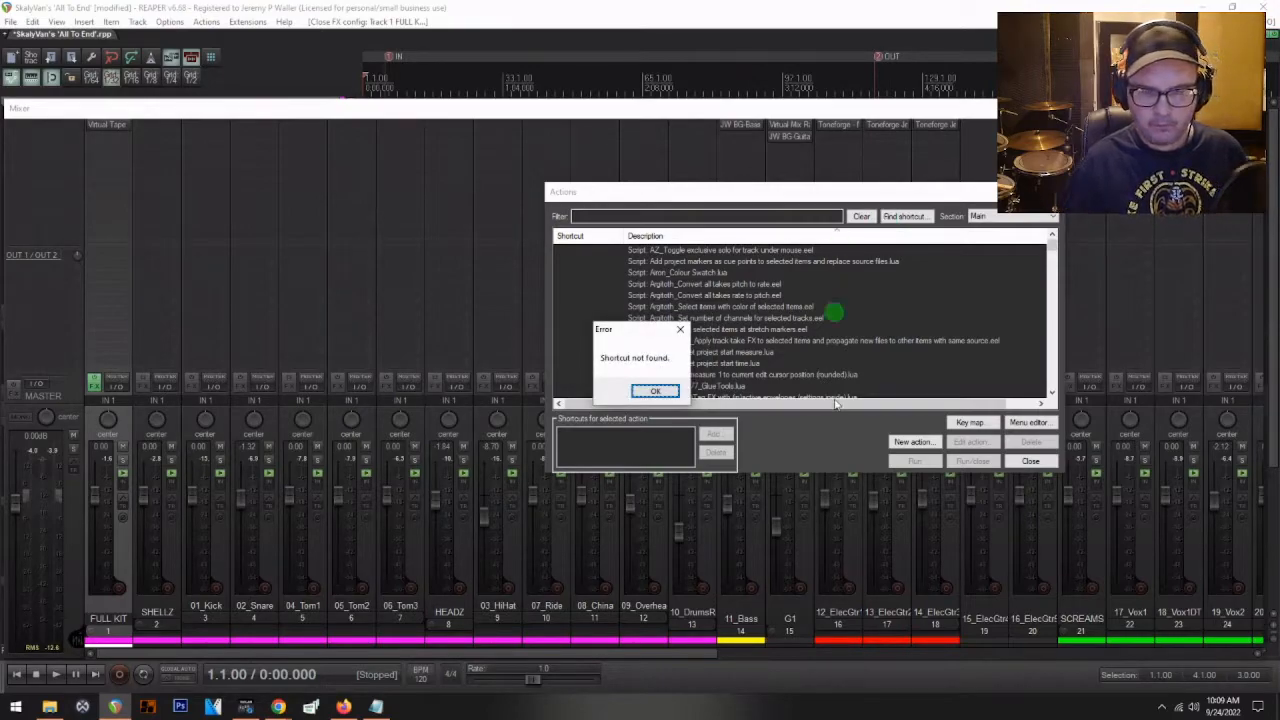
click(660, 391)
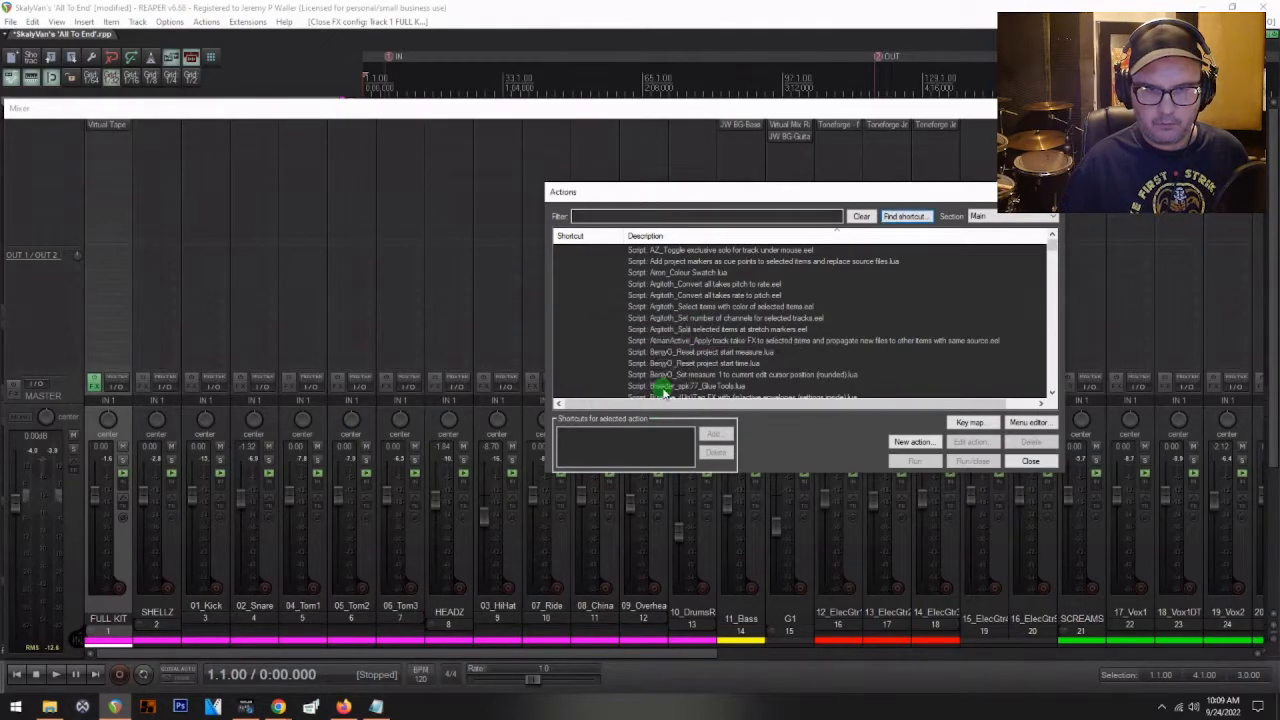
- Search the Actions list for "ADD" and "INSERT EF" actions, browse the list and close it
click(582, 217)
text(ADD)
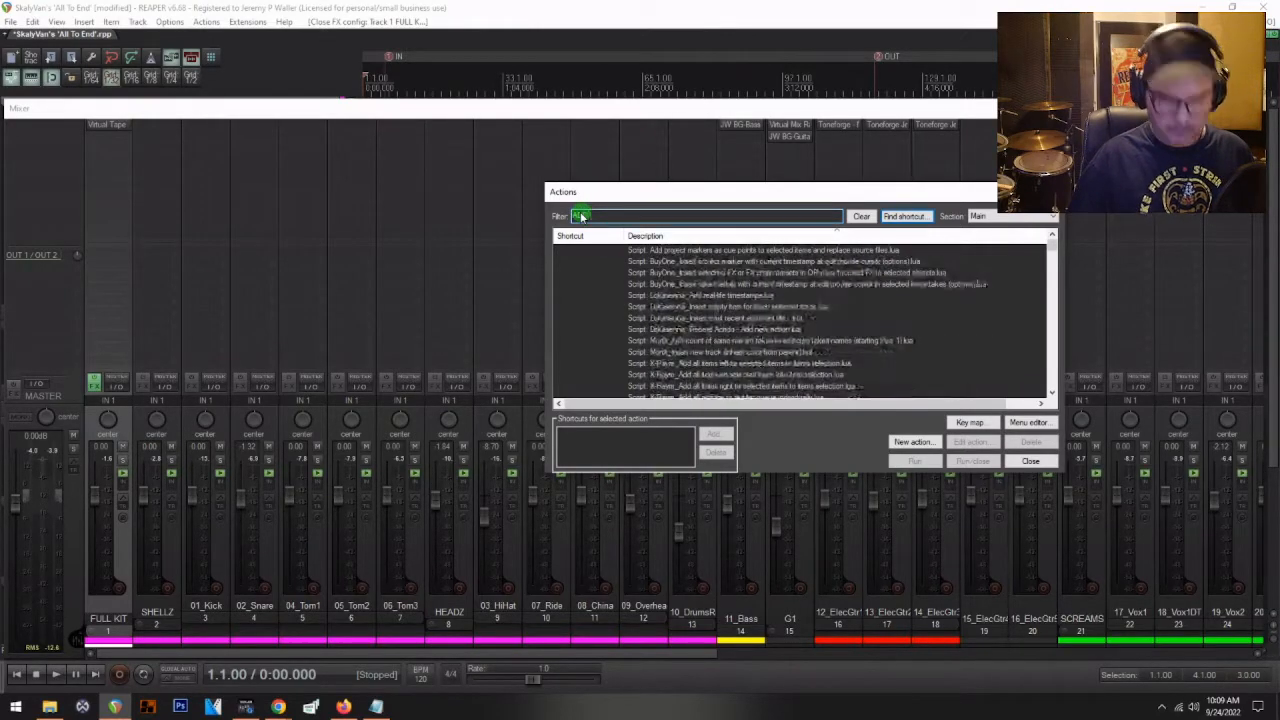
key(BackSpace)
key(BackSpace)
key(BackSpace)
text(INSERT)
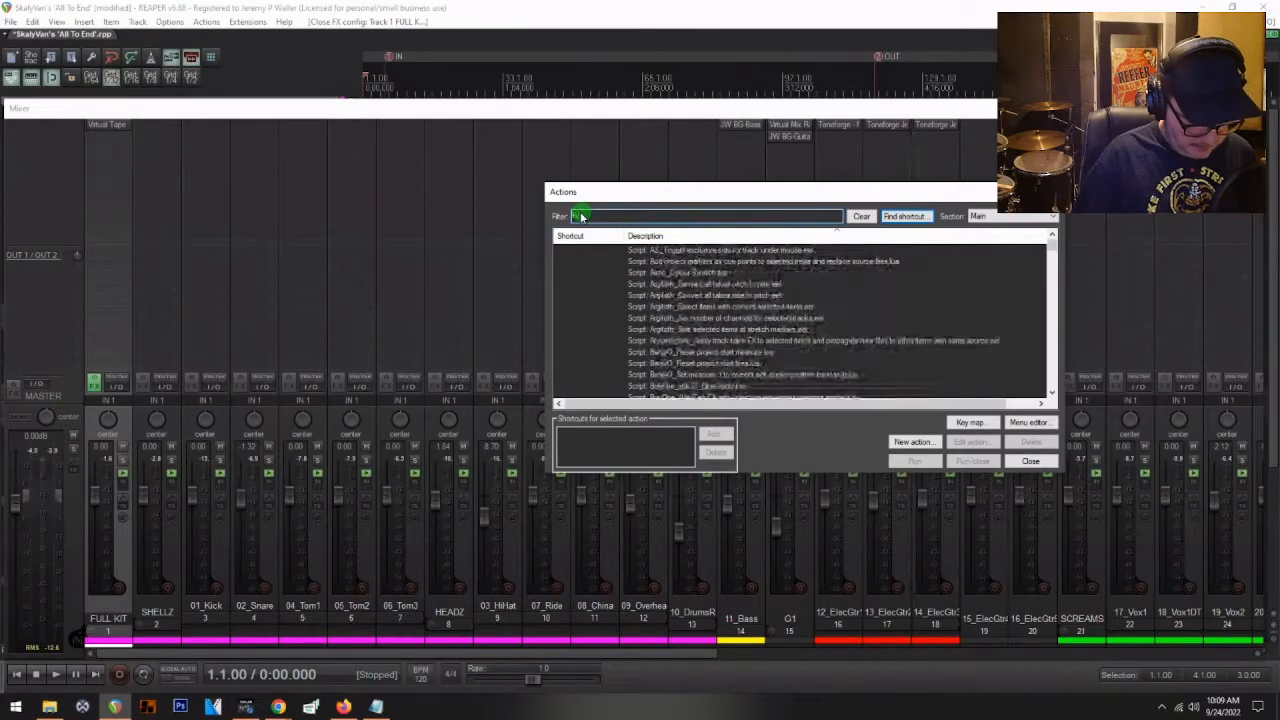
text( EFF)
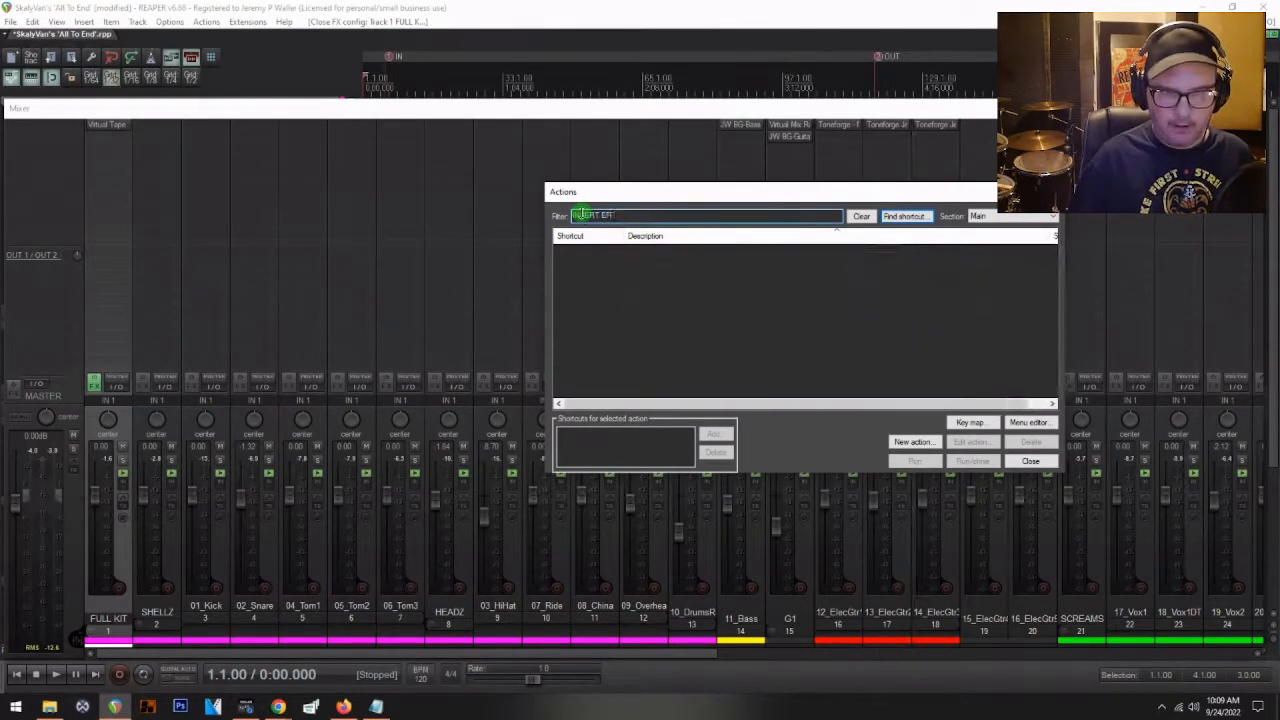
key(BackSpace)
scroll(706, 355, down, 5)
scroll(706, 355, down, 10)
scroll(706, 355, up, 8)
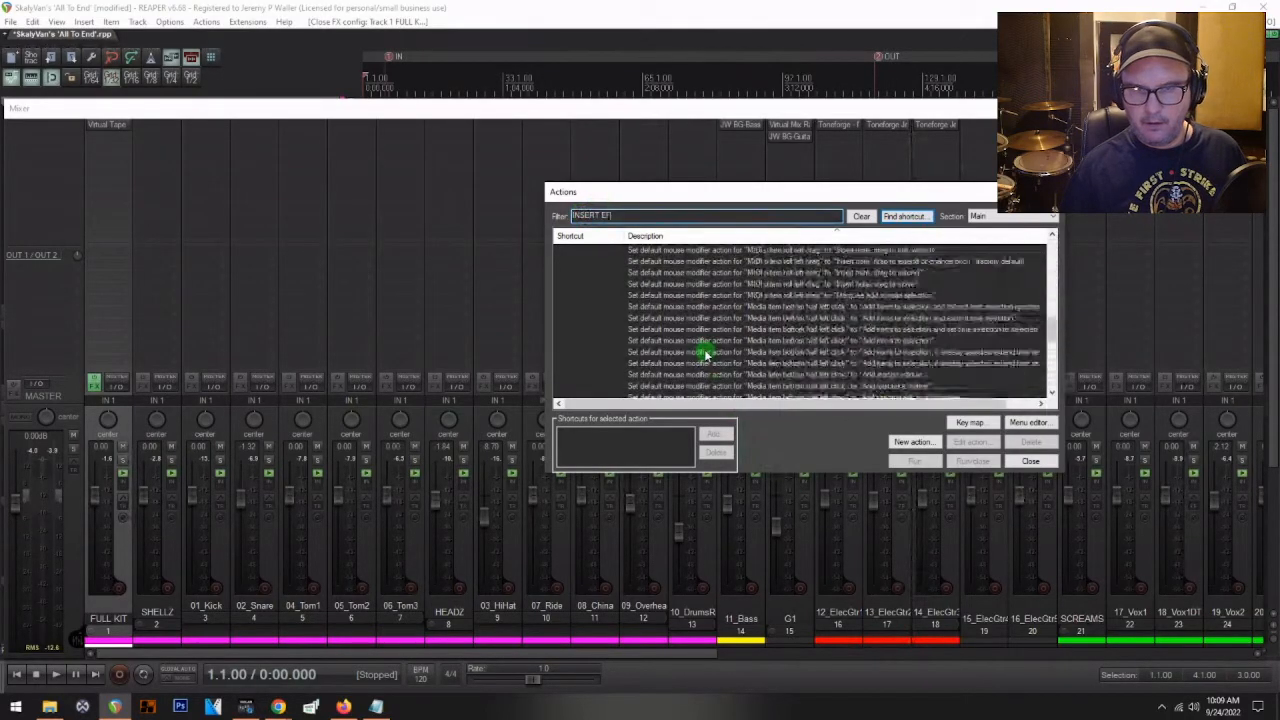
click(1031, 461)
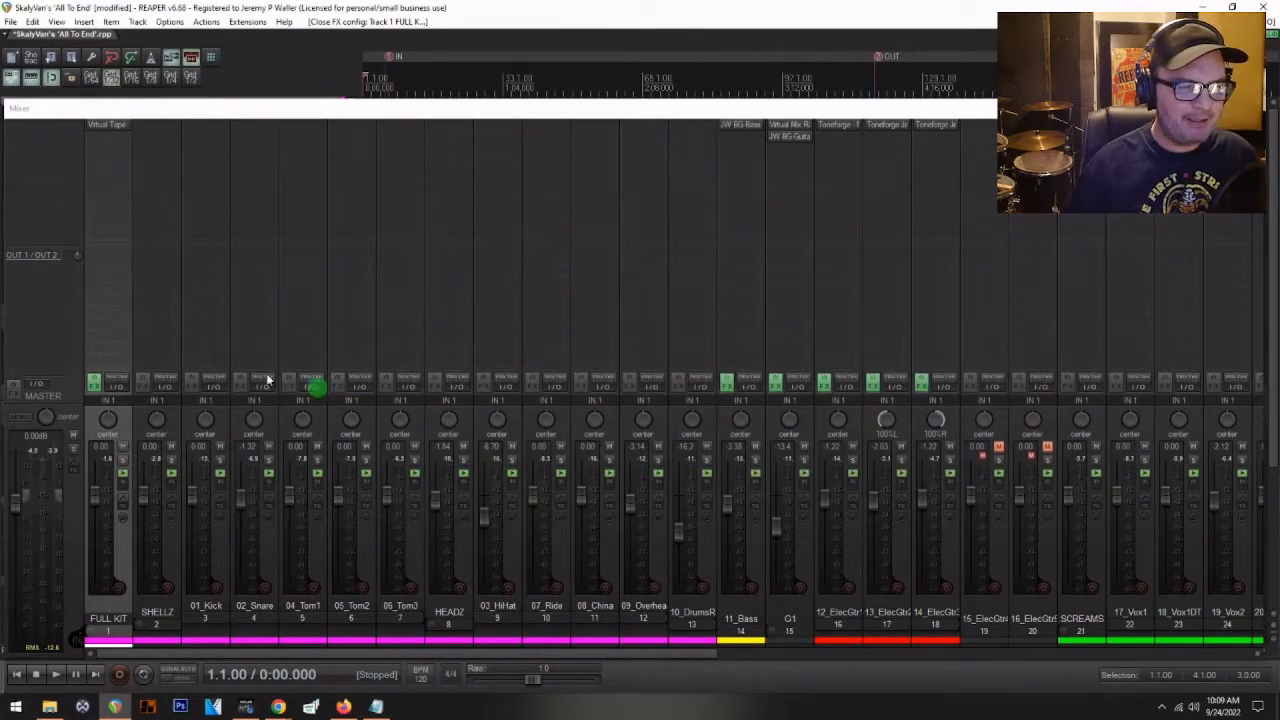
- Select all drum tracks from SHELLZ through 10_DrumsRoom and close the FULL KIT tape plug-in window
click(100, 125)
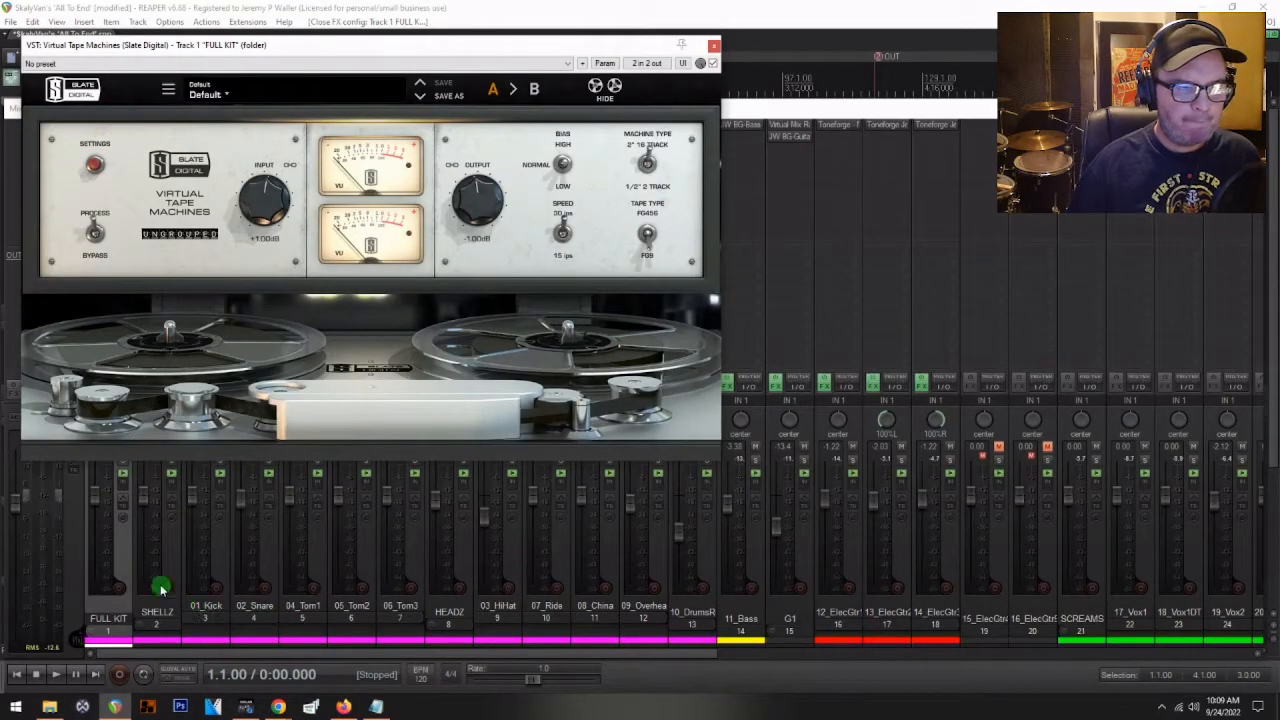
click(174, 572)
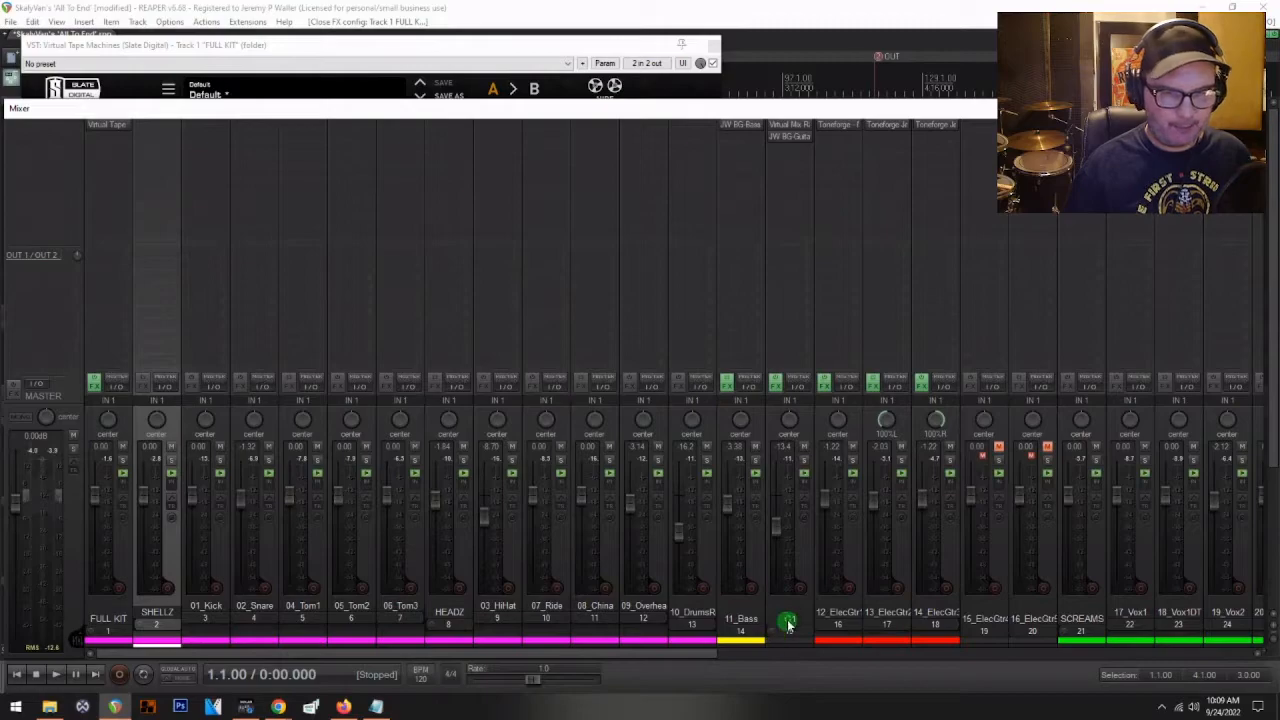
shift+click(695, 612)
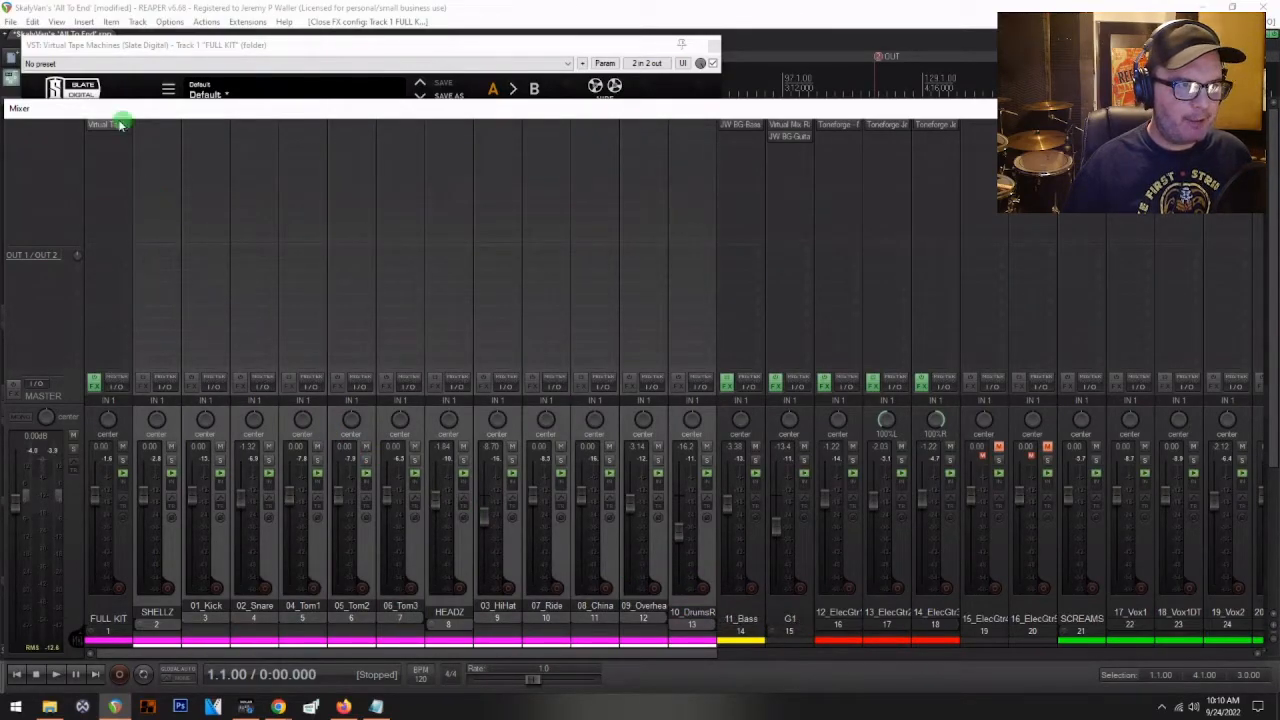
click(181, 50)
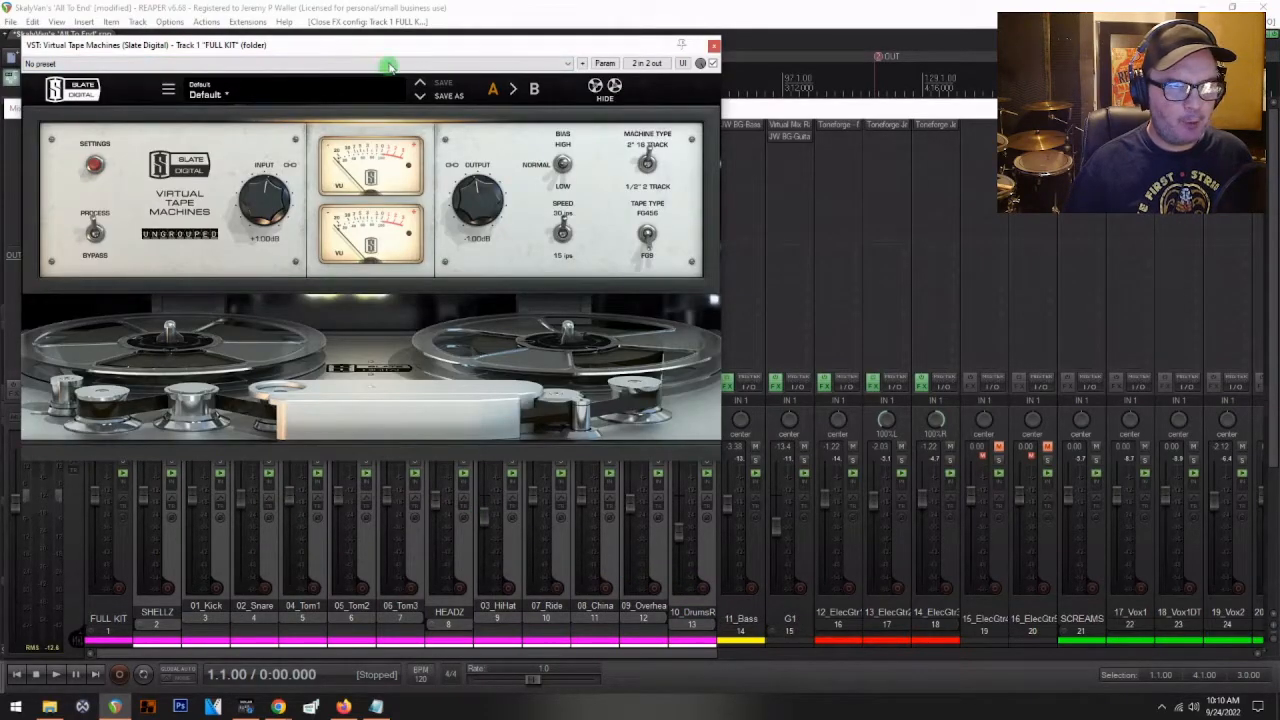
drag(378, 52, 414, 129)
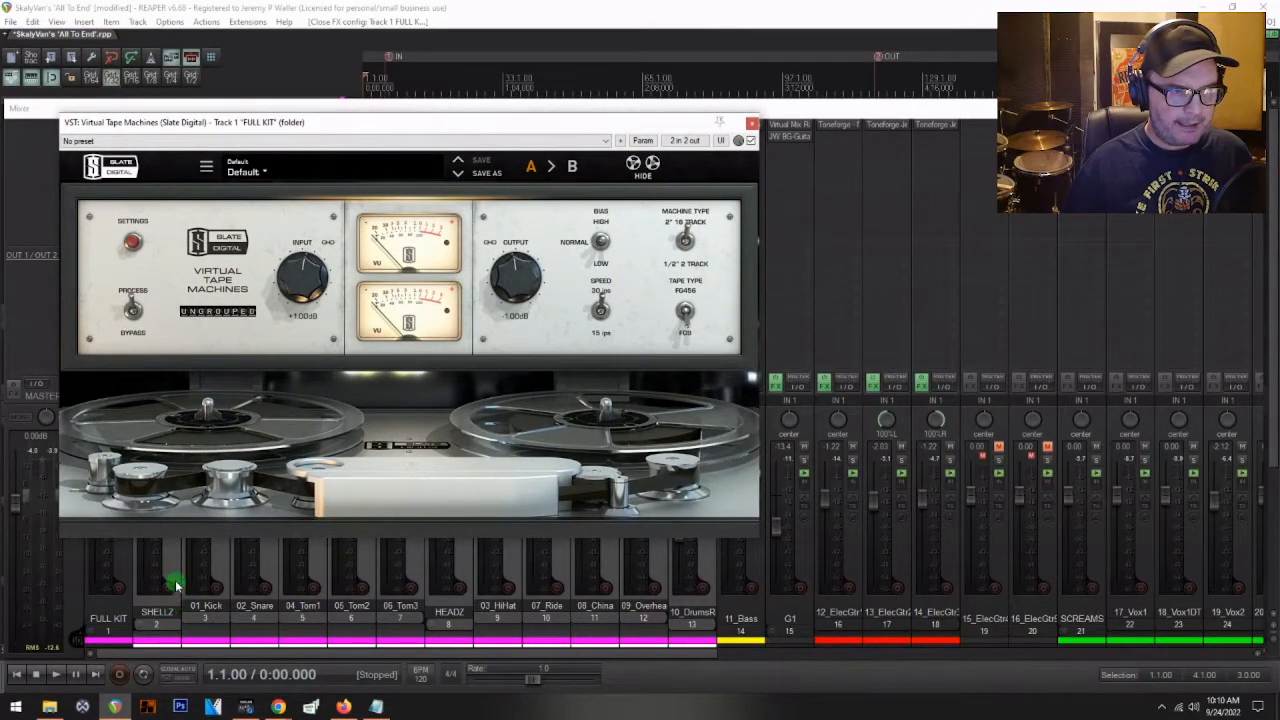
click(751, 125)
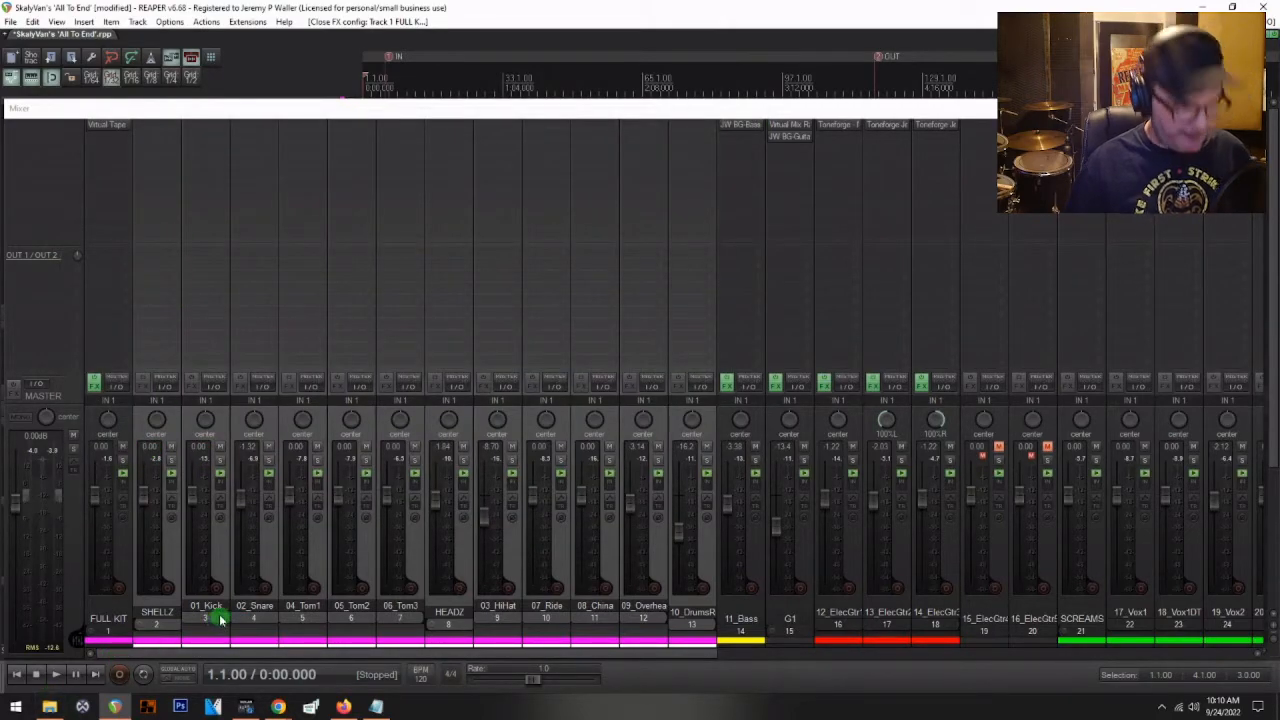
- Check the FULL KIT Virtual Tape Machines settings and copy the plug-in onto all the selected drum tracks
click(101, 128)
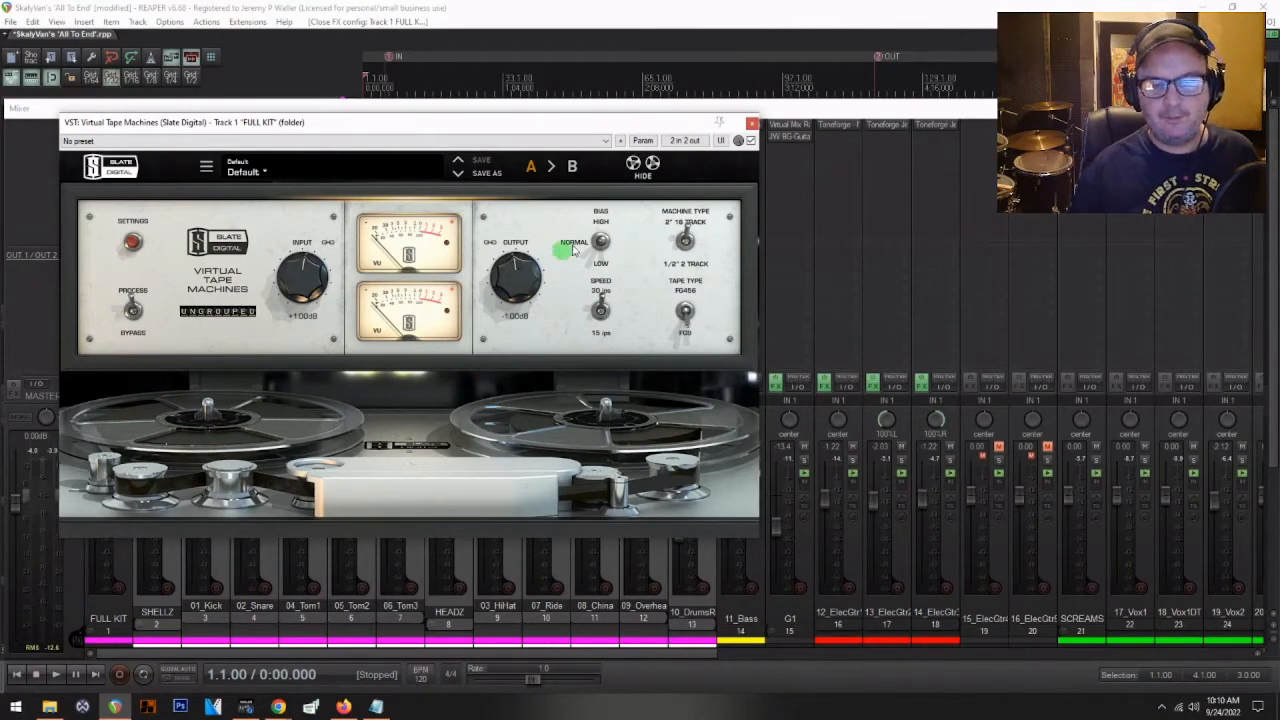
click(752, 124)
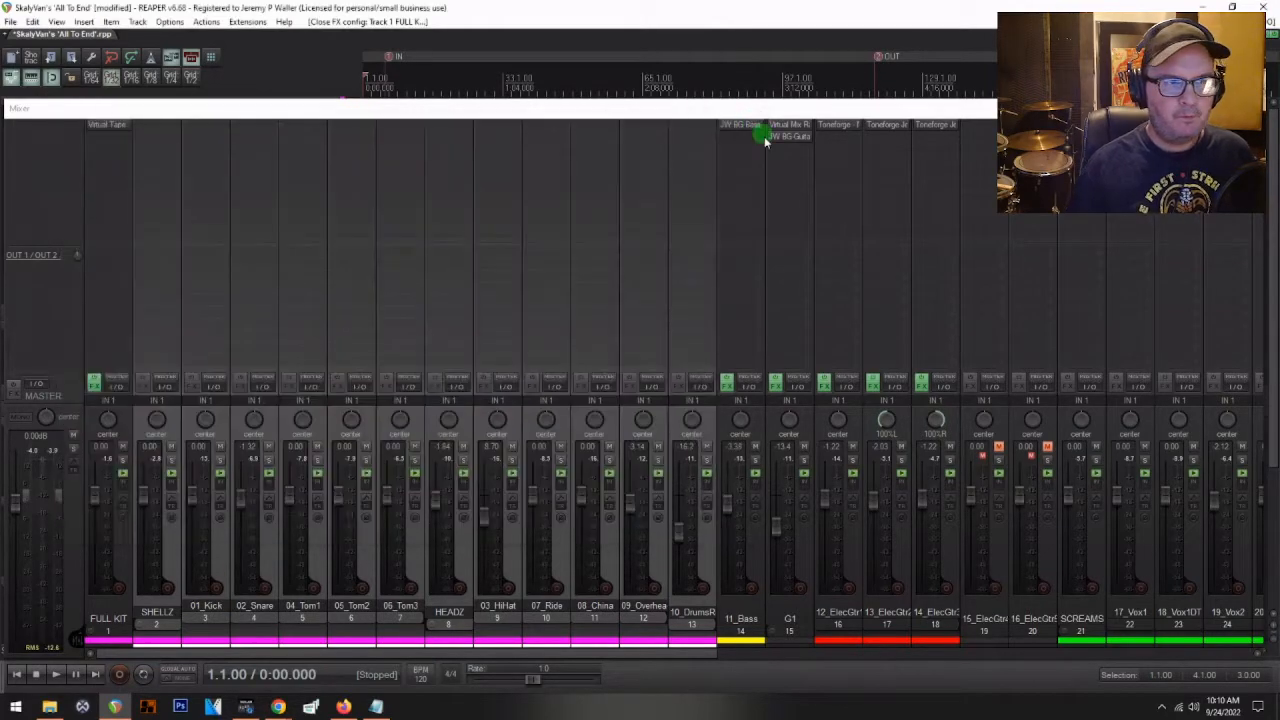
click(118, 130)
drag(140, 131, 692, 128)
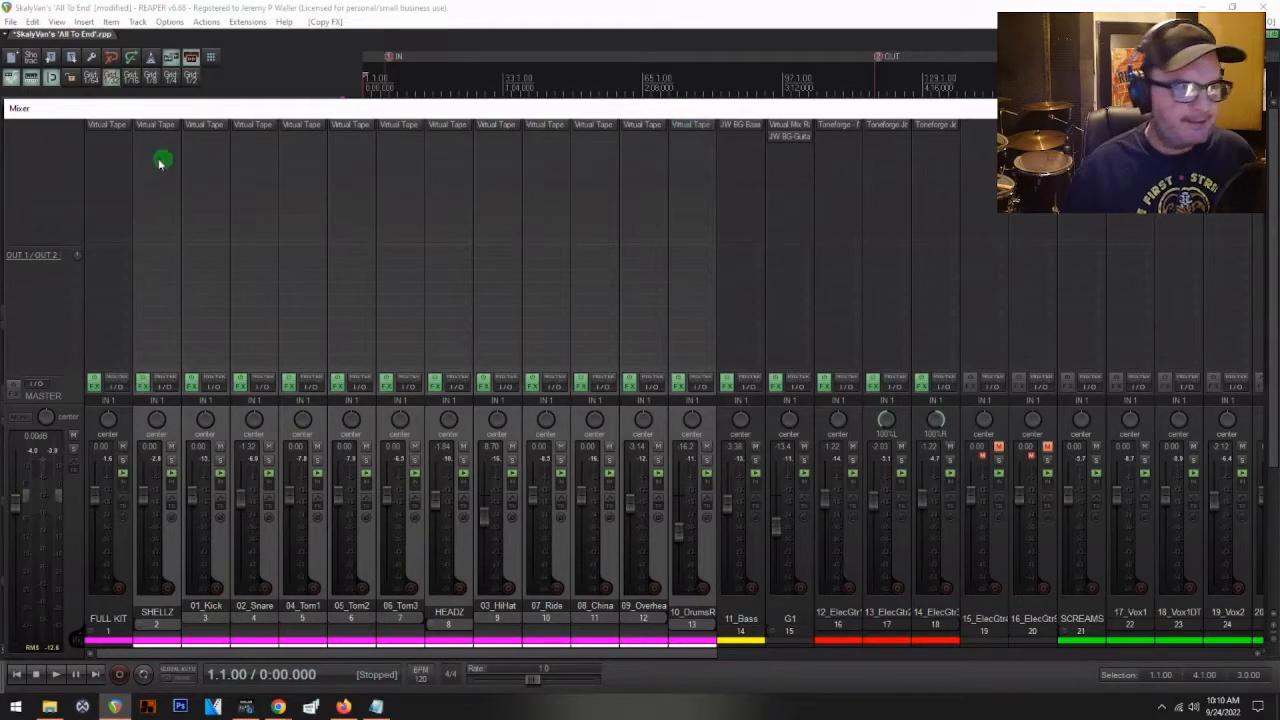
- Copy the Virtual Tape Machines plug-in from FULL KIT to the master track and set its tape speed to 15 ips
drag(108, 128, 46, 123)
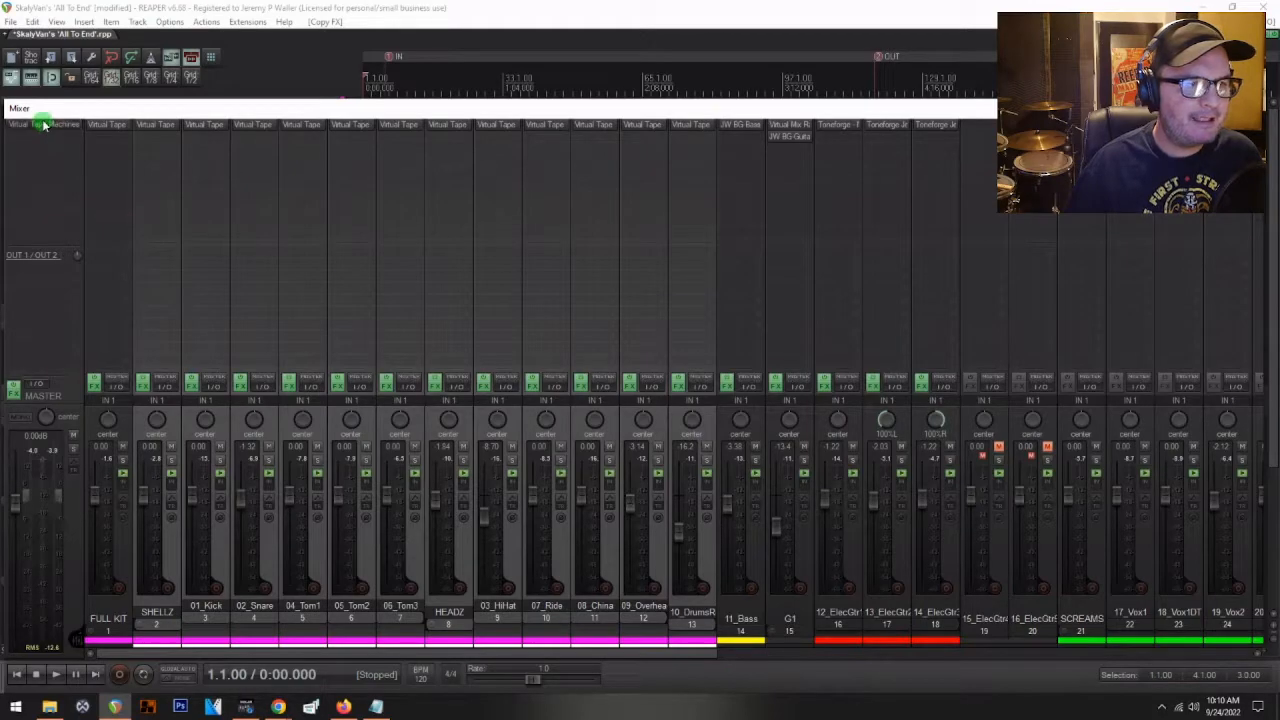
click(44, 124)
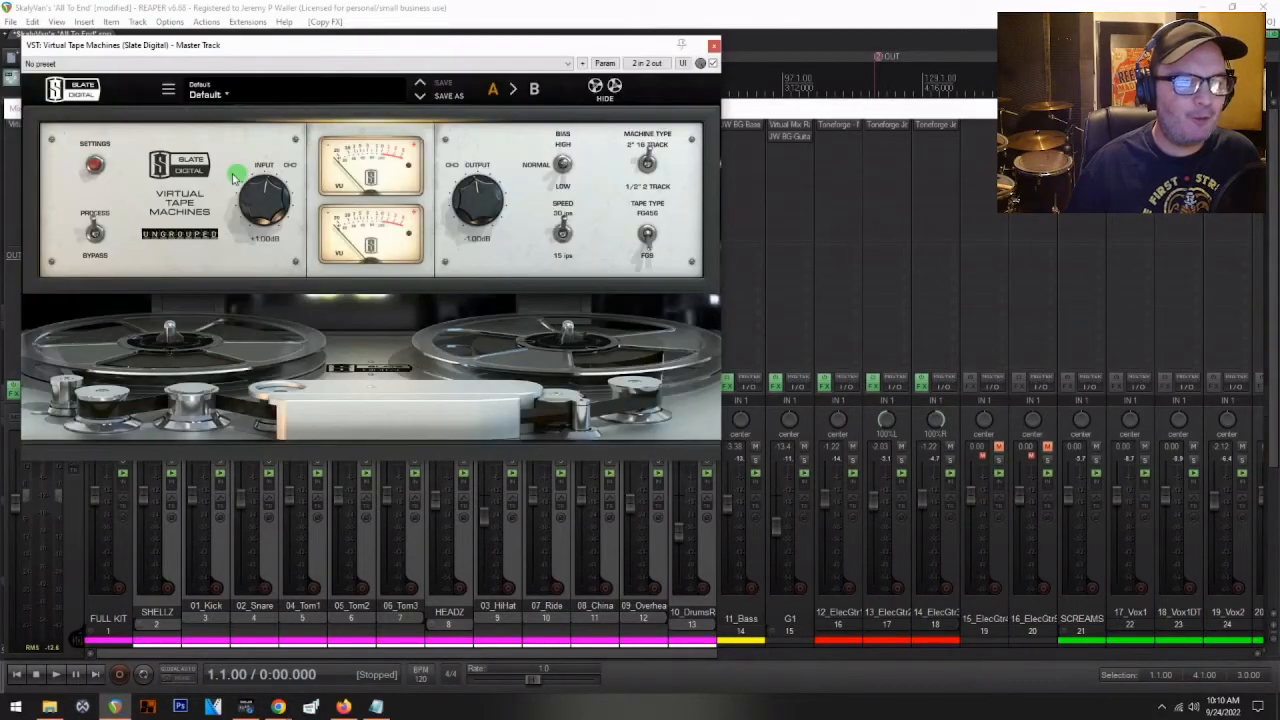
click(563, 235)
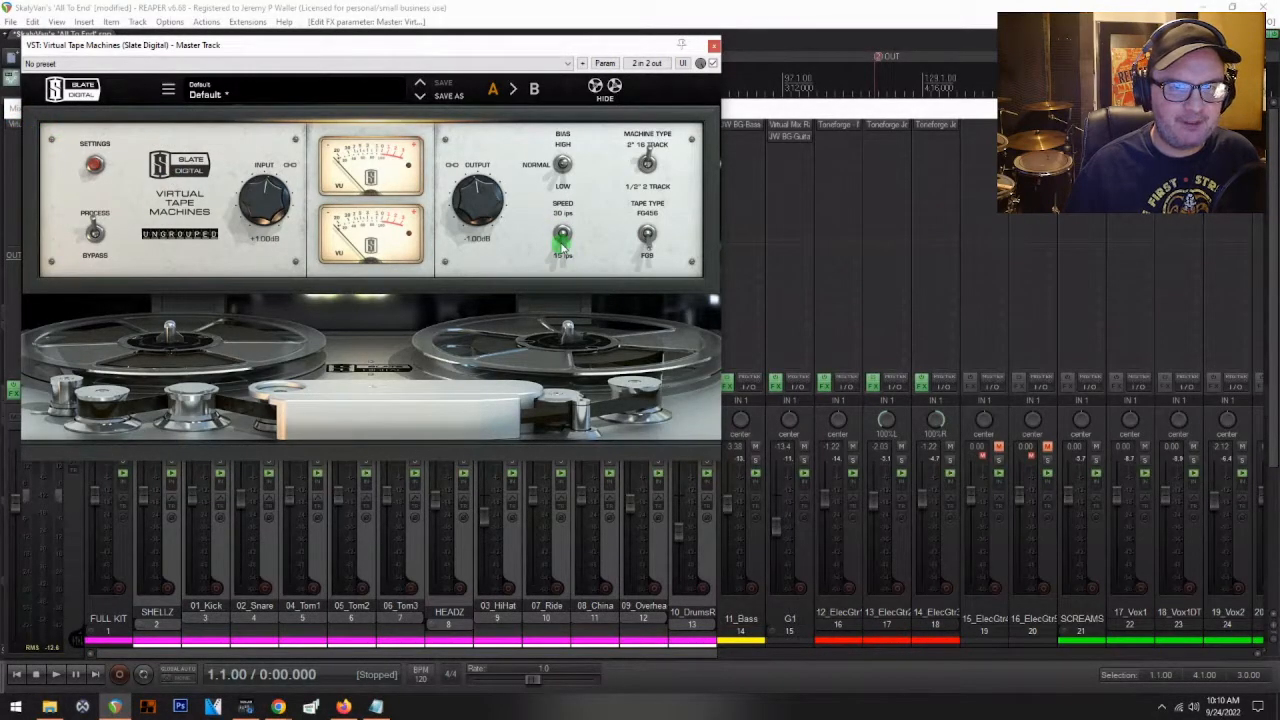
click(713, 47)
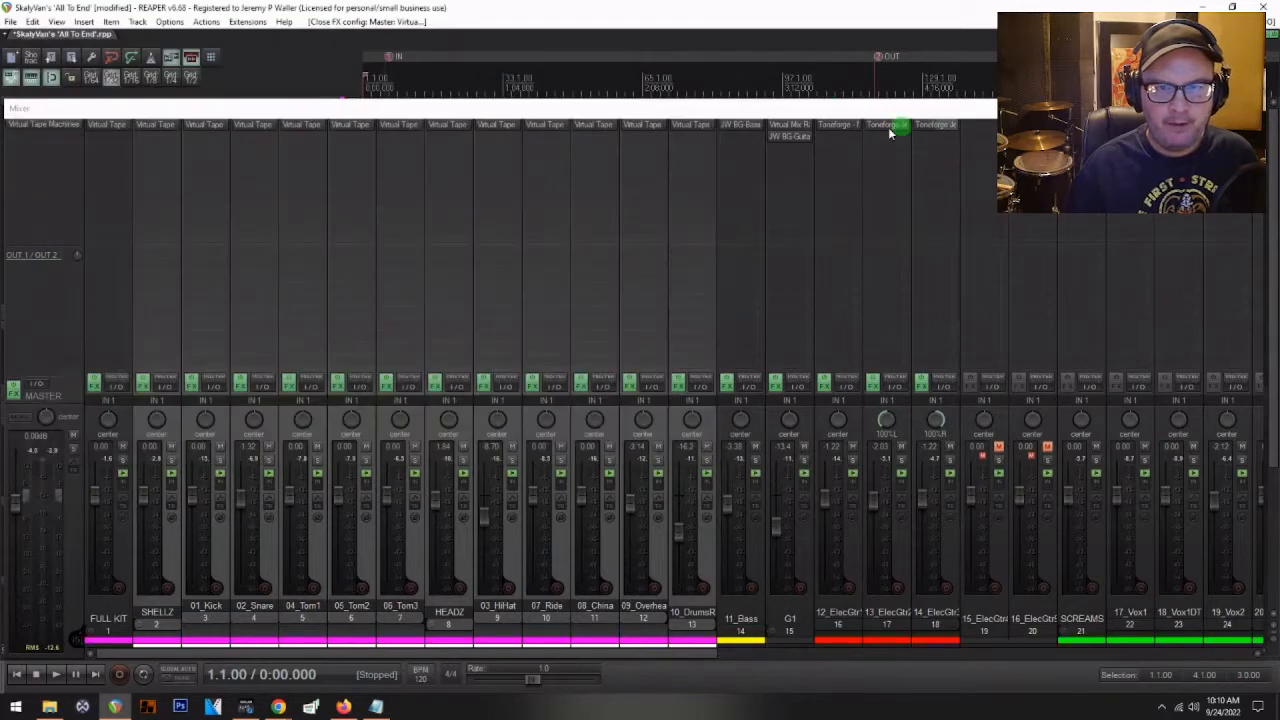
- Copy the Virtual Tape Machines plug-in from 10_DrumsRoom into the first effect slot of 11_Bass, G1 and electric guitar tracks 12 through 15
click(705, 125)
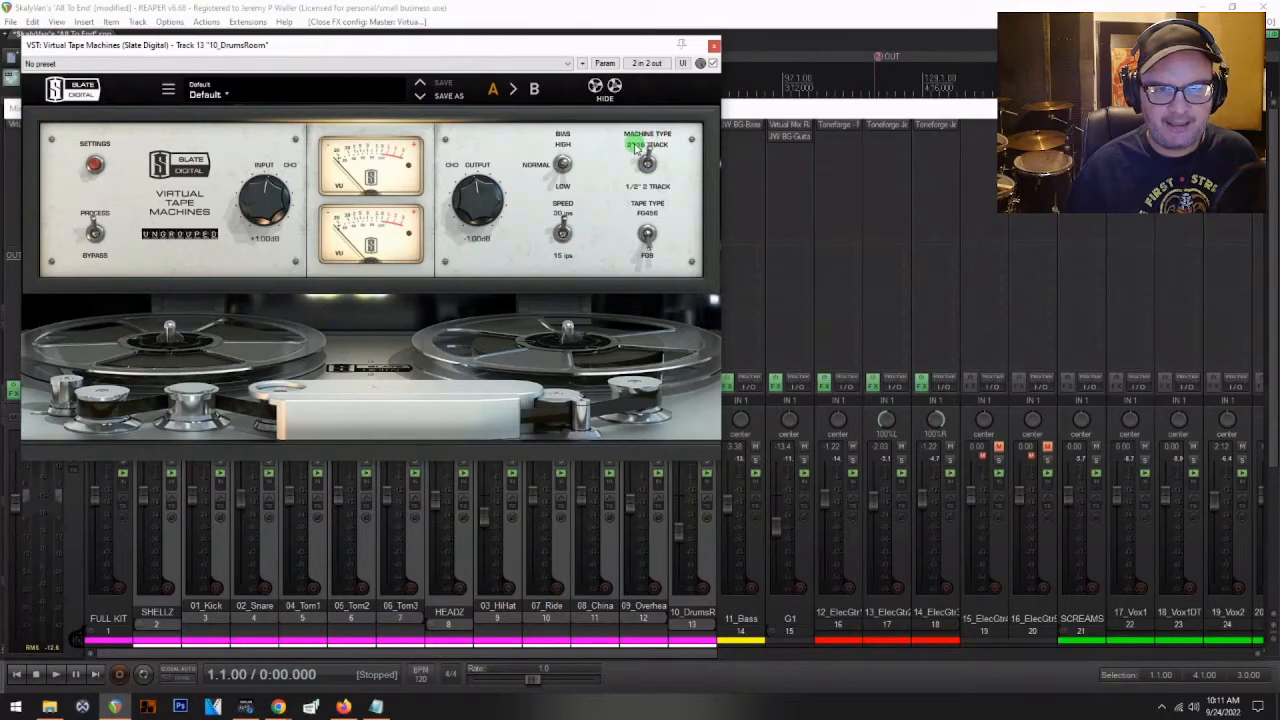
click(710, 40)
click(714, 44)
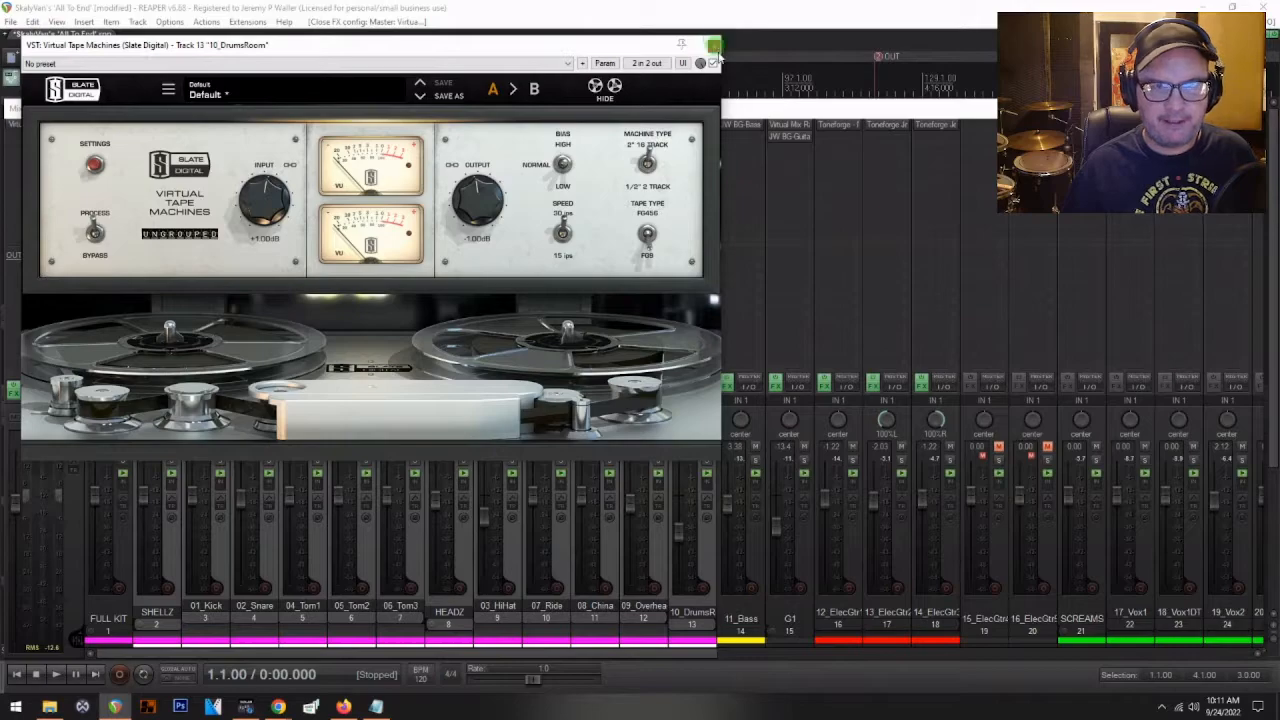
click(714, 44)
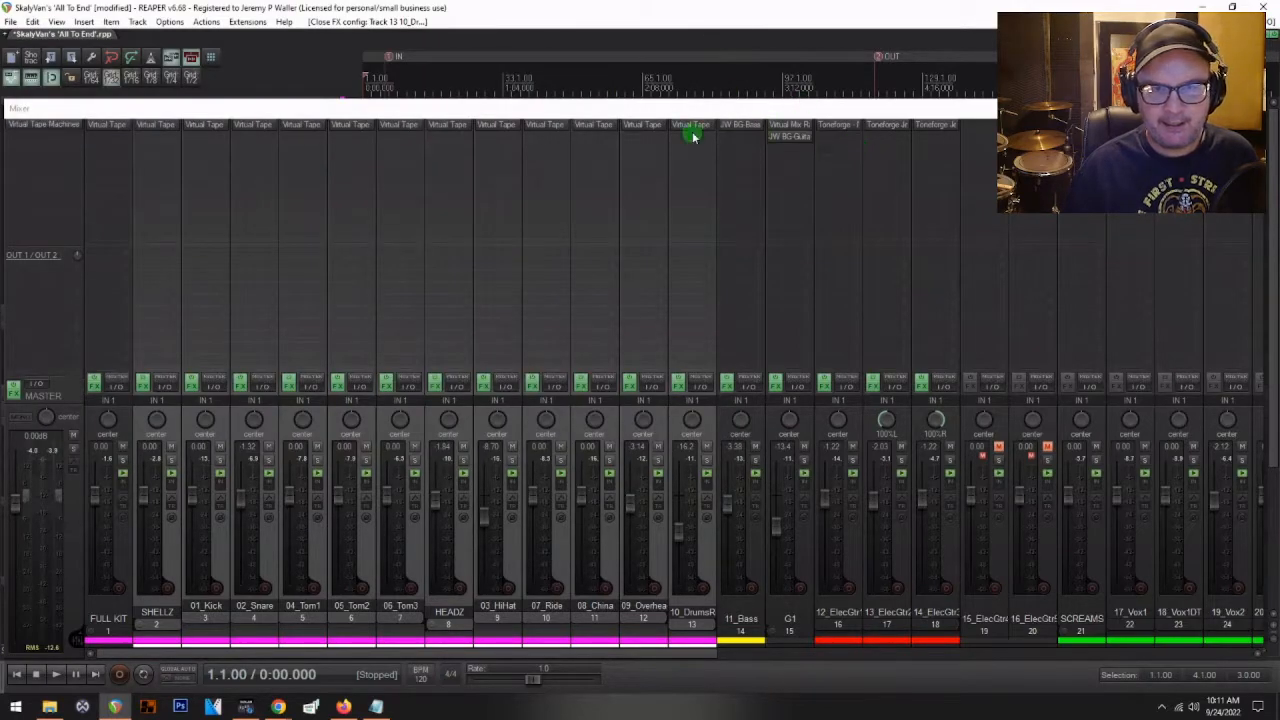
drag(696, 128, 792, 129)
drag(790, 126, 949, 130)
scroll(918, 592, right, 11)
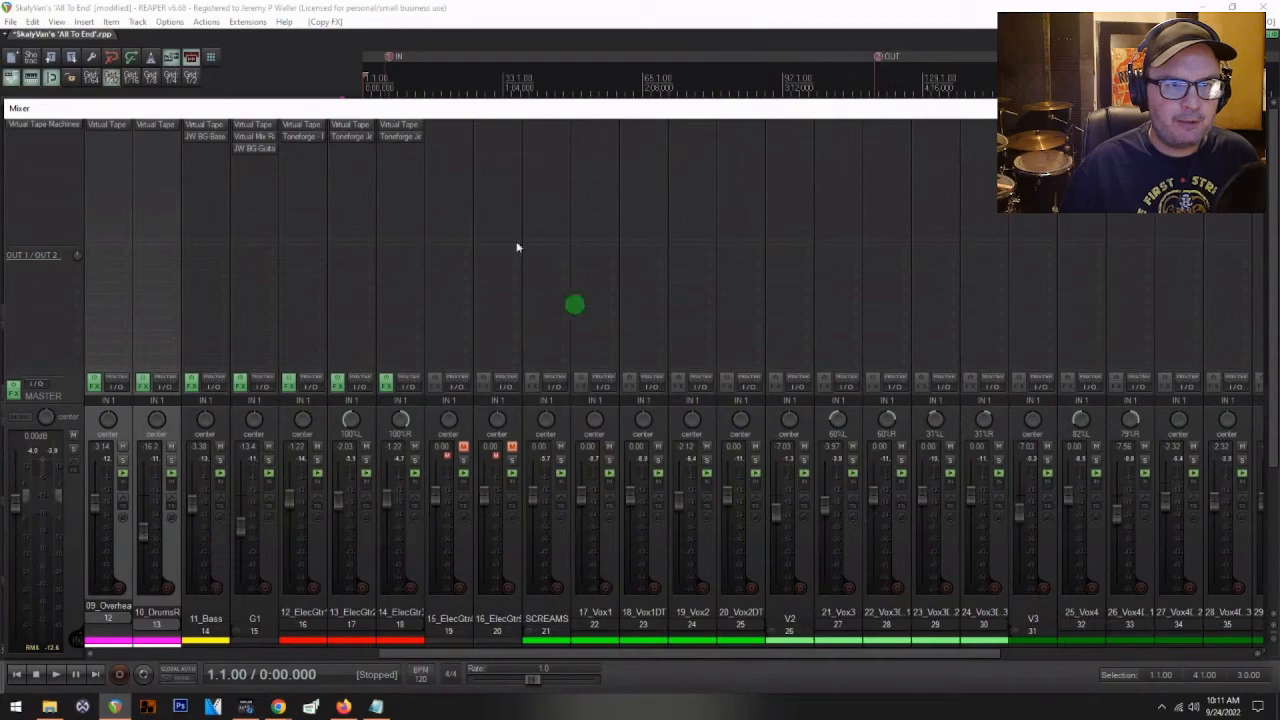
mouse_move(432, 137)
mouse_down()
mouse_move(417, 126)
mouse_move(447, 128)
mouse_up()
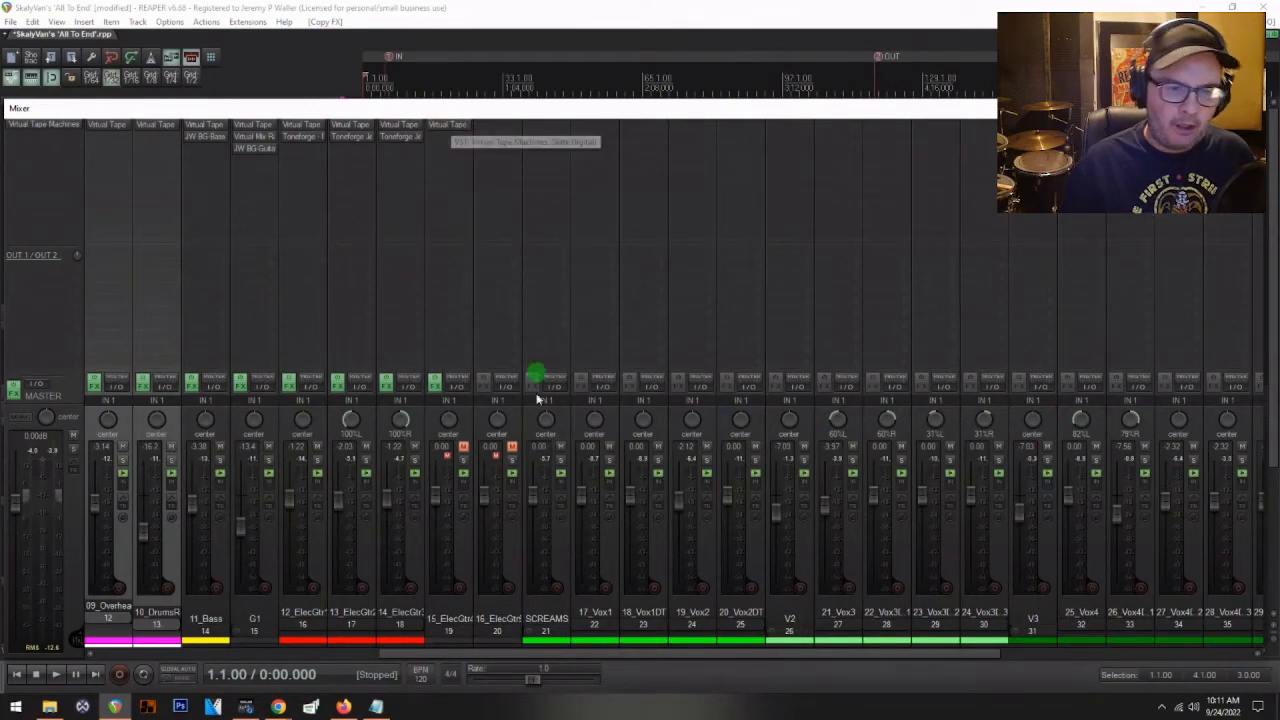
- Select all tracks from 16_ElecGtr through 37_Vox8 in the mixer
click(500, 612)
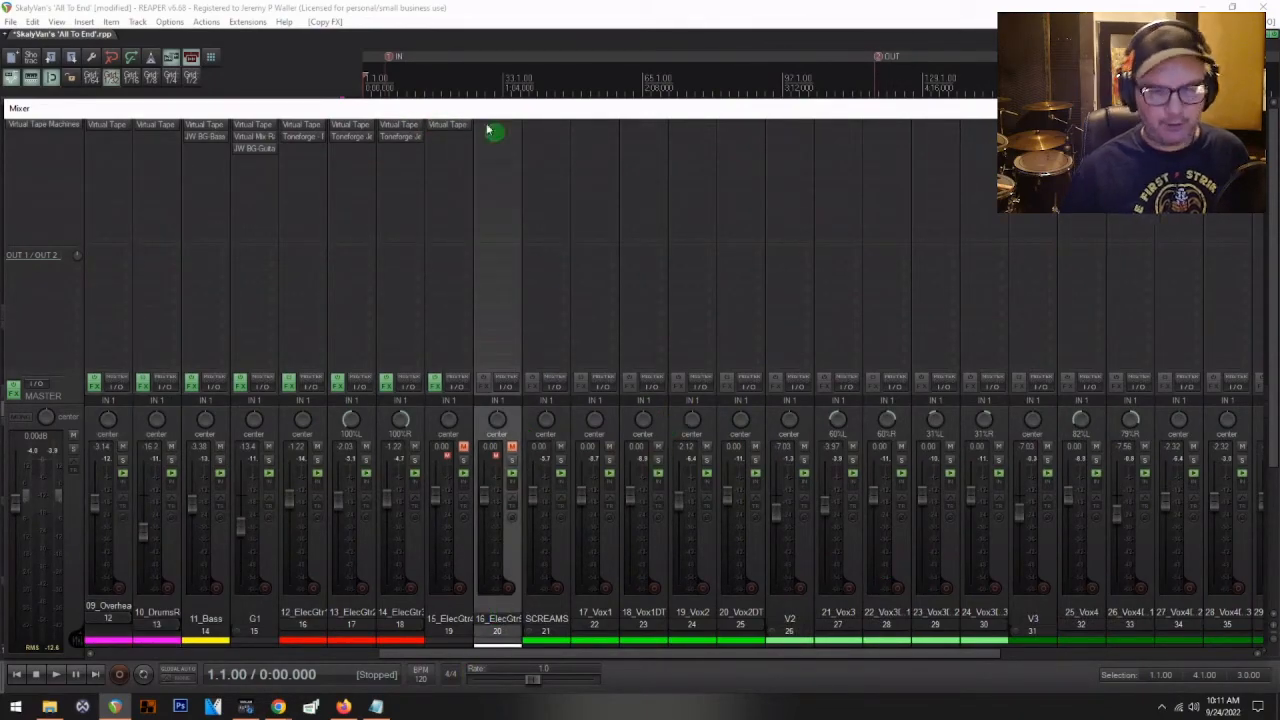
scroll(890, 532, right, 2)
scroll(1128, 591, right, 8)
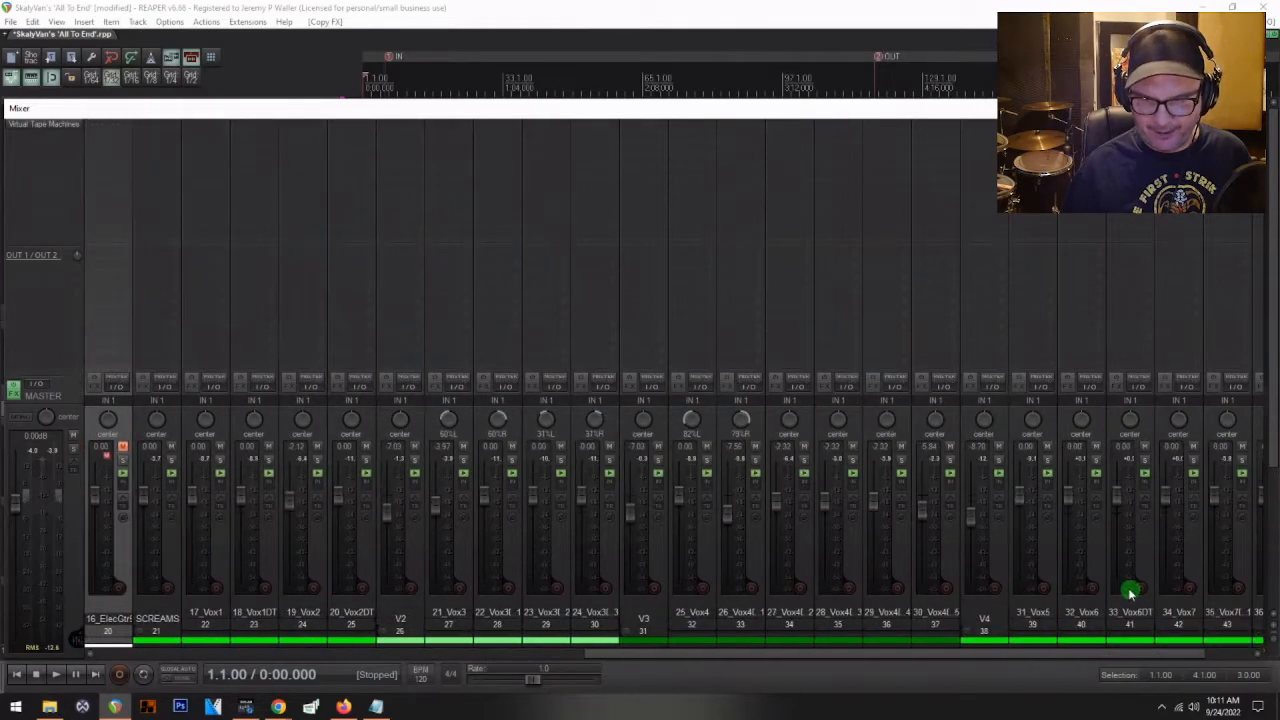
shift+click(1241, 616)
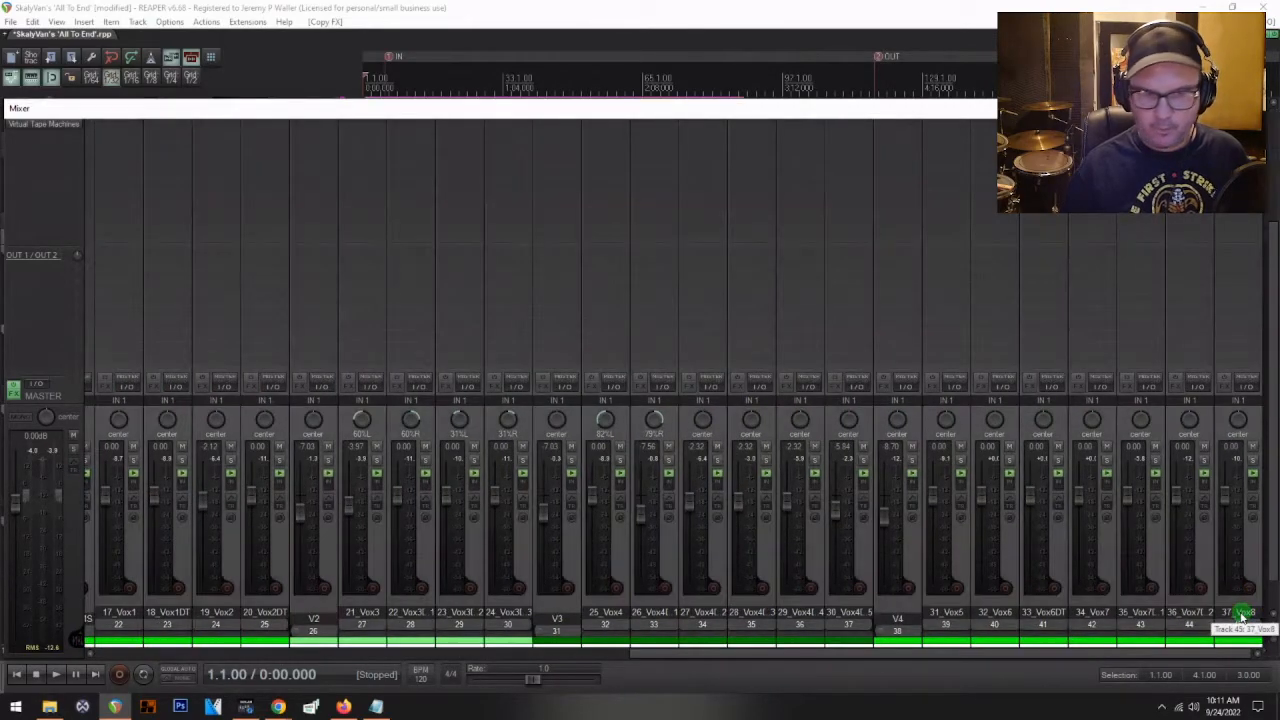
- Try to add Slate Digital's Virtual Tape Machines to all the selected tracks at once through the Add FX window
scroll(85, 429, left, 5)
scroll(85, 429, left, 1)
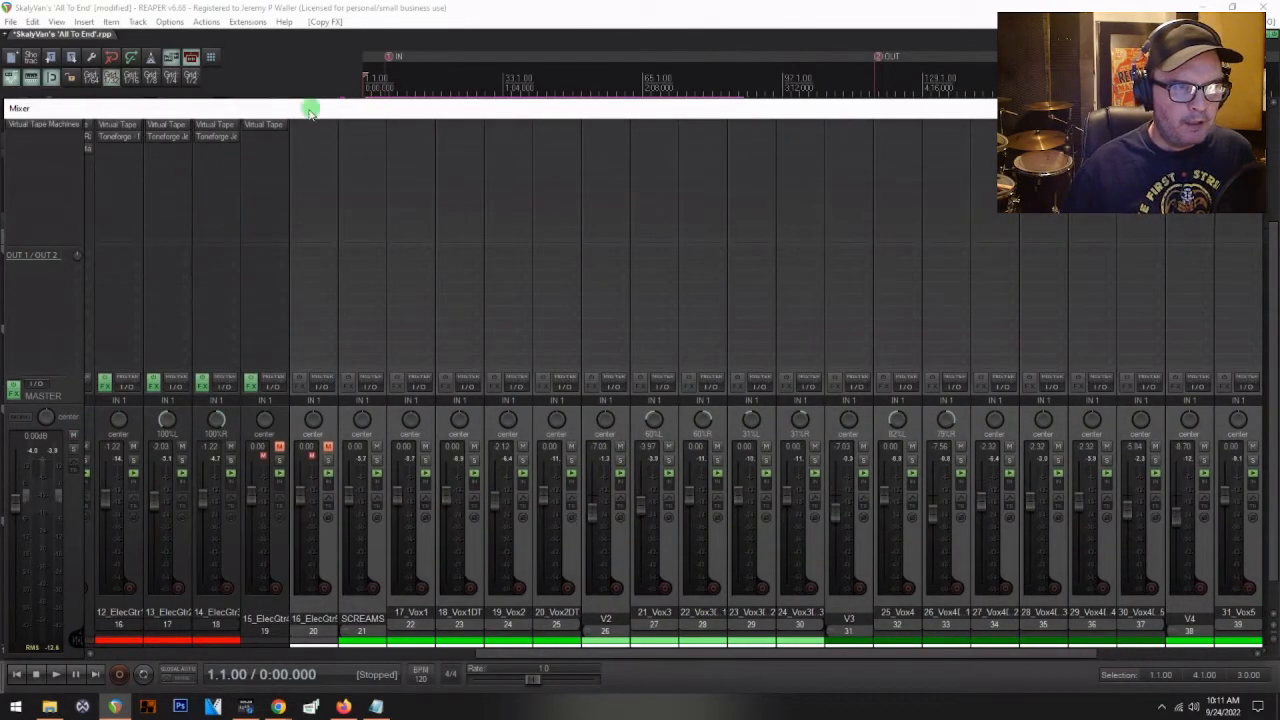
right_click(256, 130)
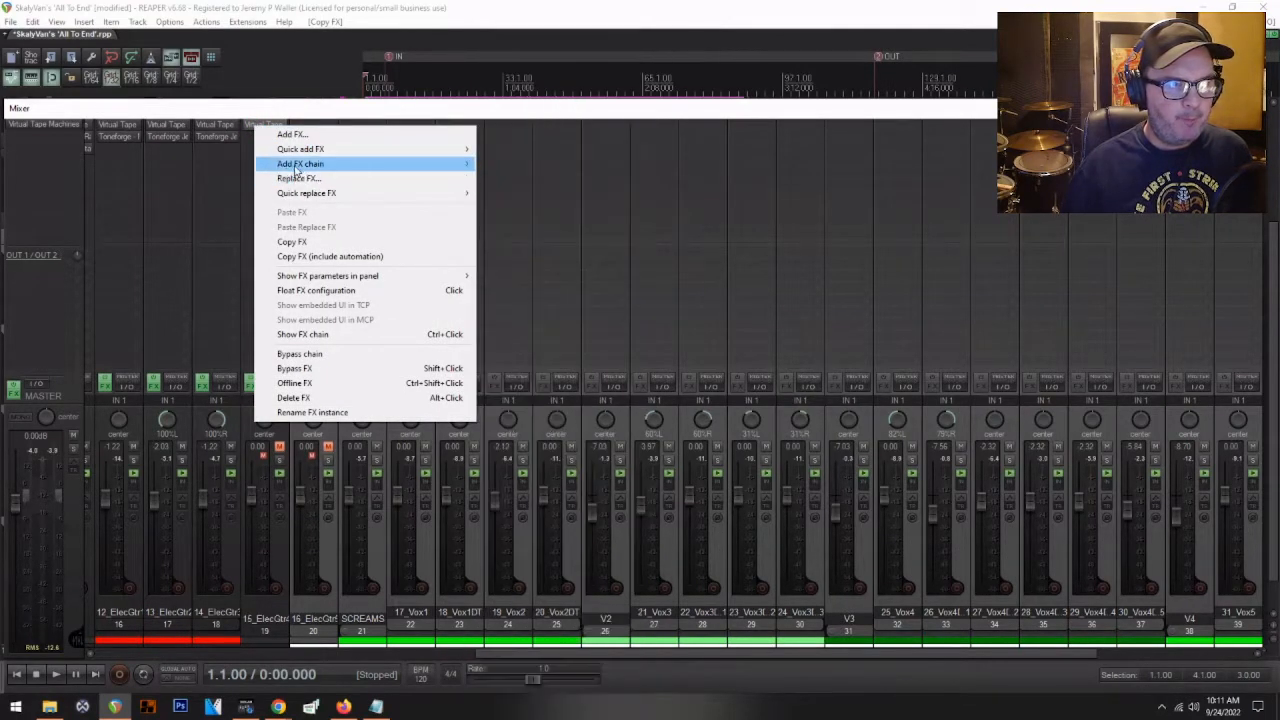
click(292, 135)
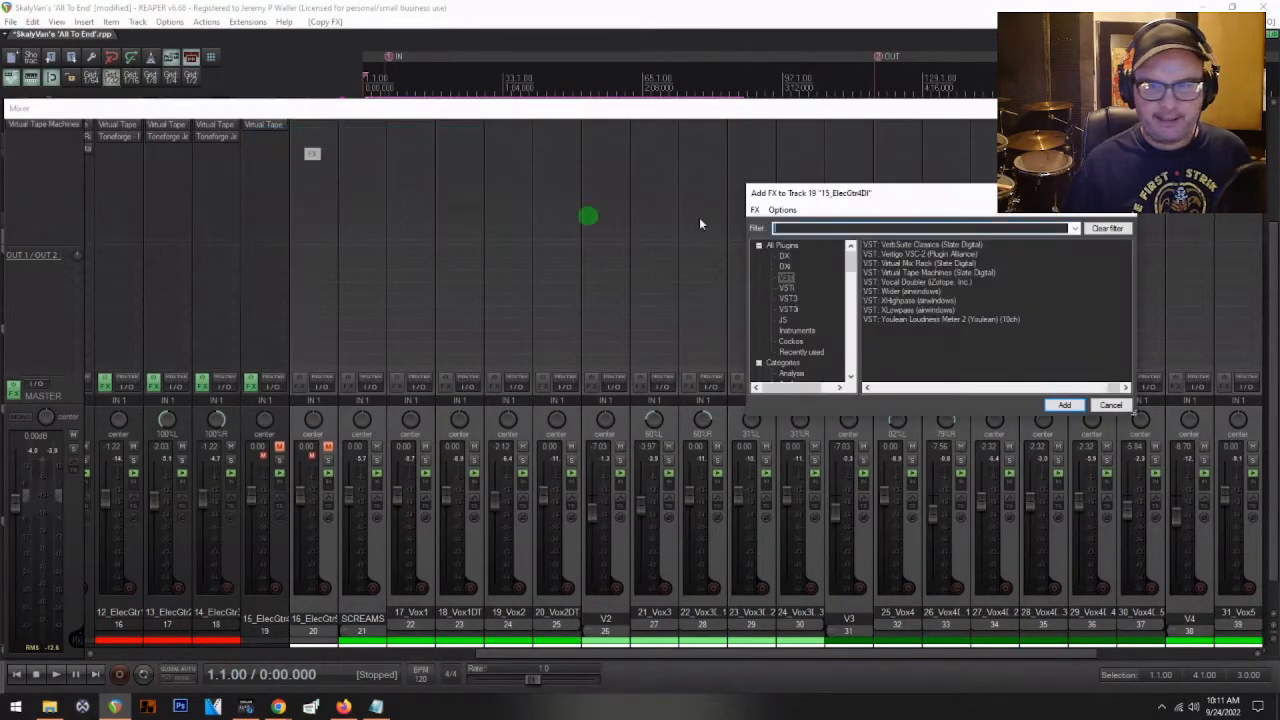
right_click(896, 274)
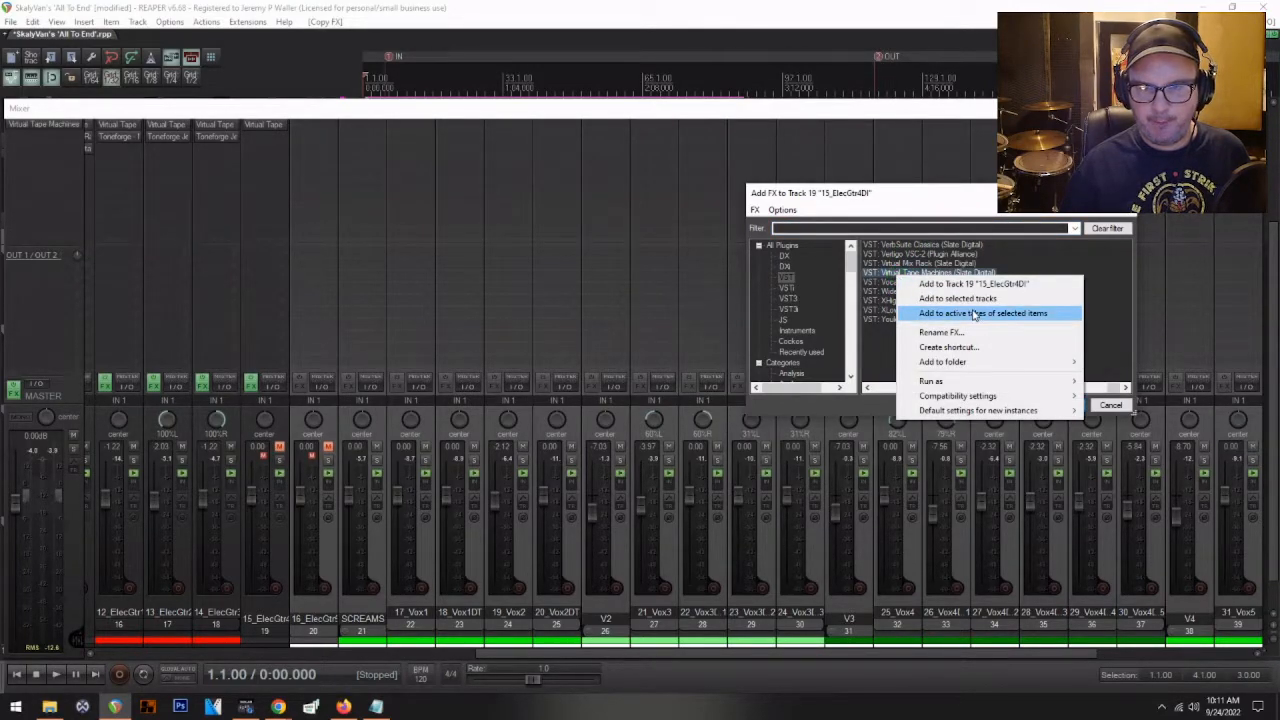
click(948, 299)
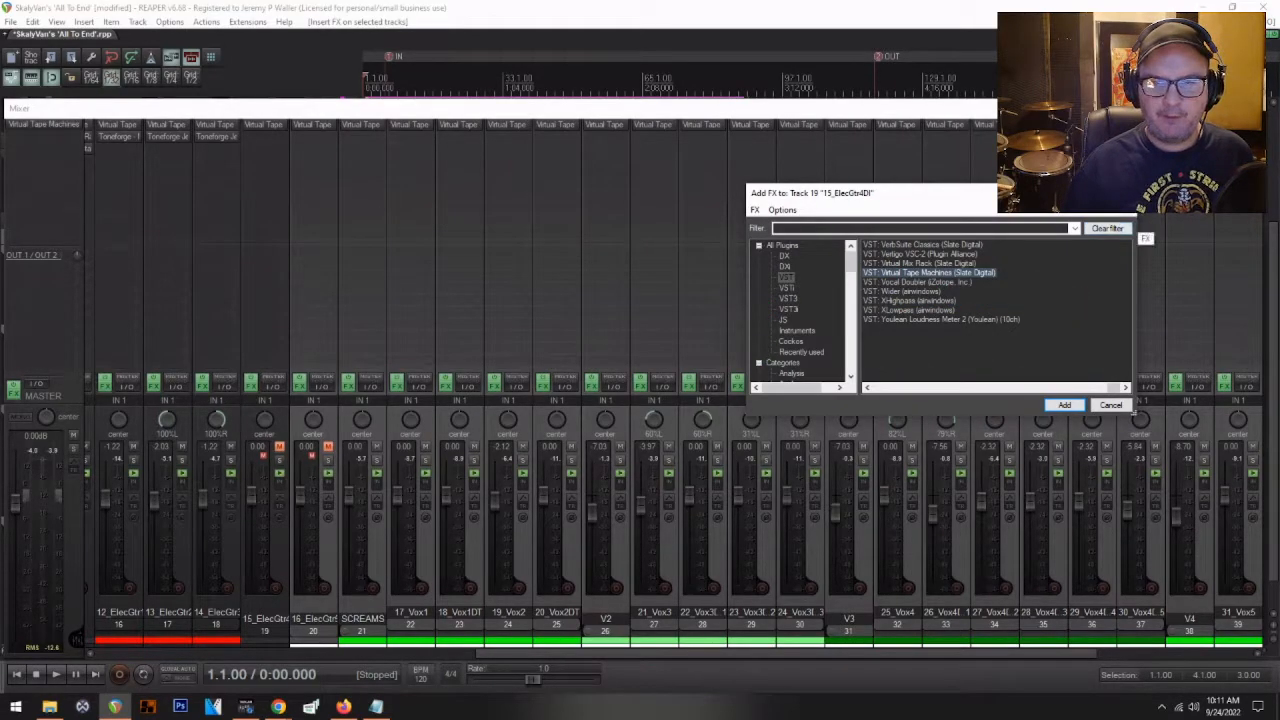
- Check the Virtual Tape Machines settings on 16_ElecGtr and undo the plug-in insertion
key(Escape)
click(314, 125)
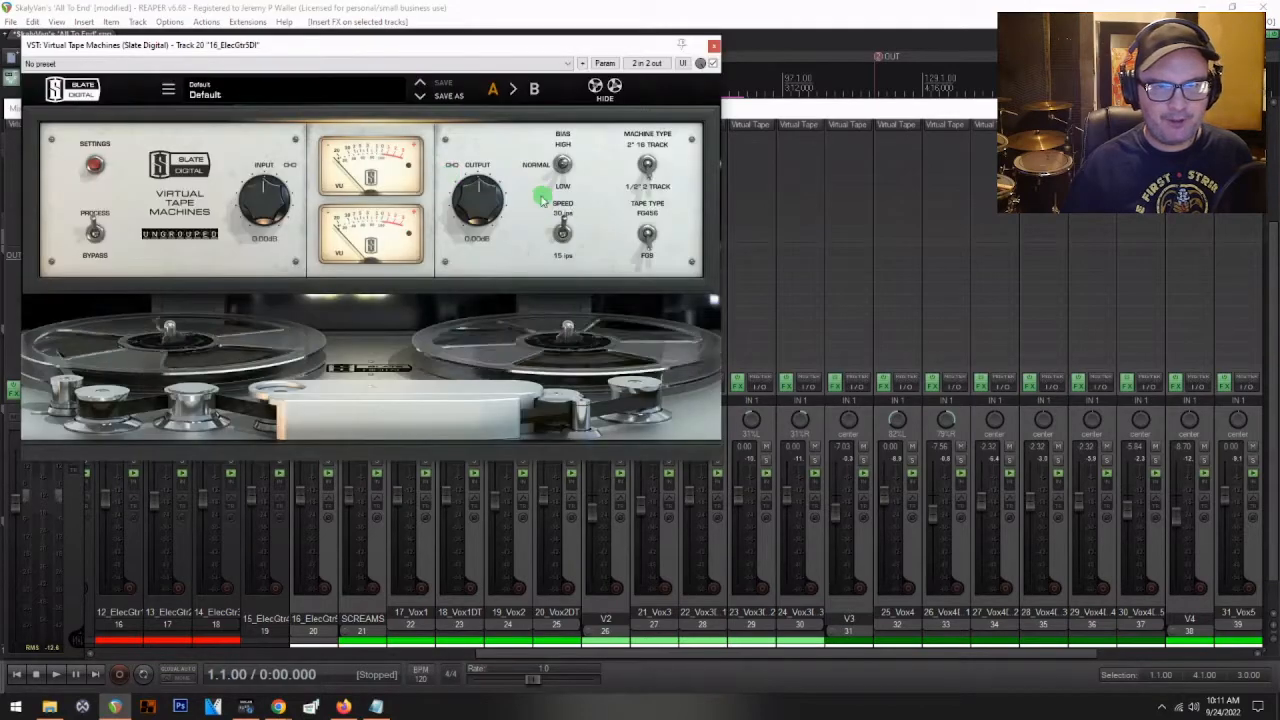
click(714, 46)
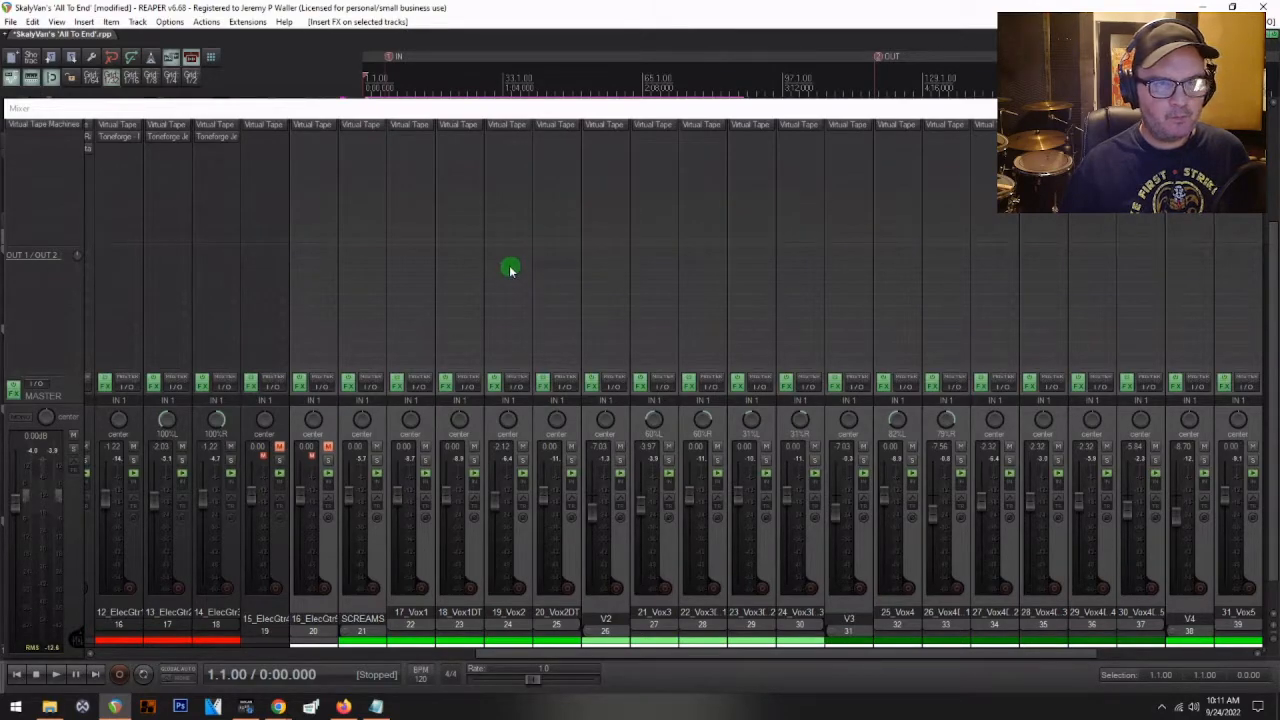
key(ctrl+z)
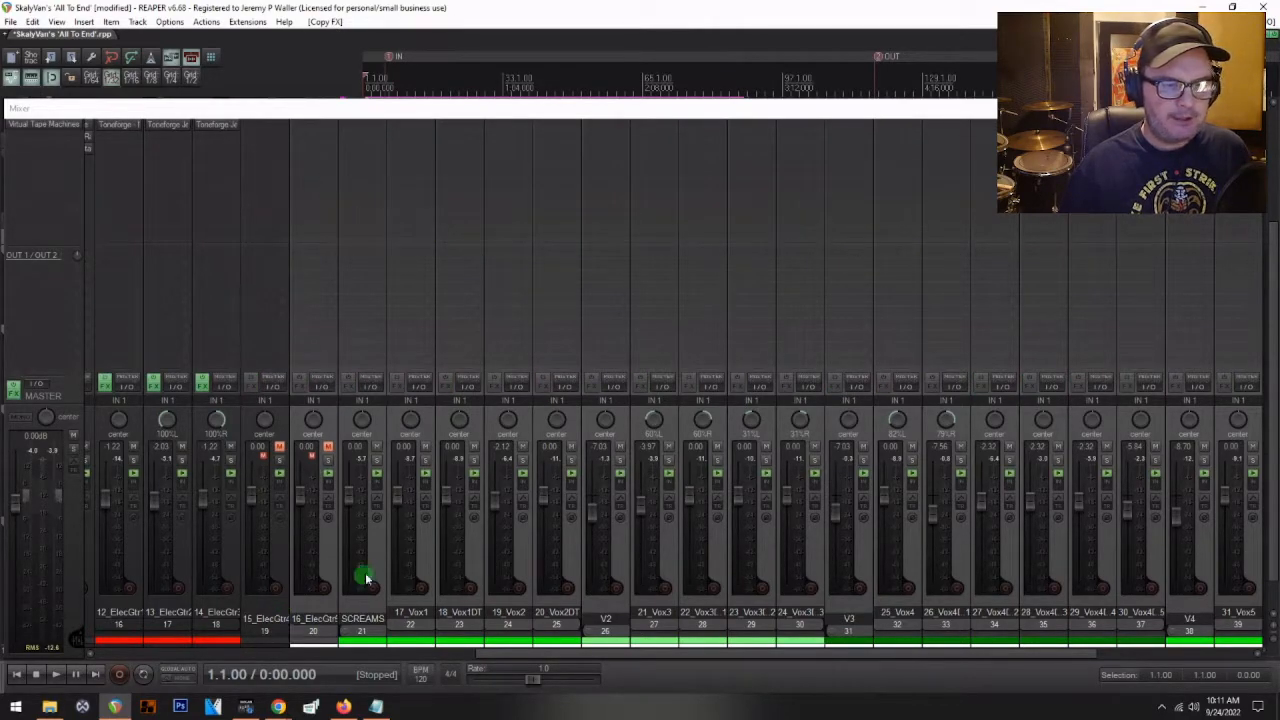
- Check G1's Virtual Tape Machines and copy it to the first effect slot of every track from 12_ElecGtr1 through 17_Vox1
drag(550, 653, 248, 612)
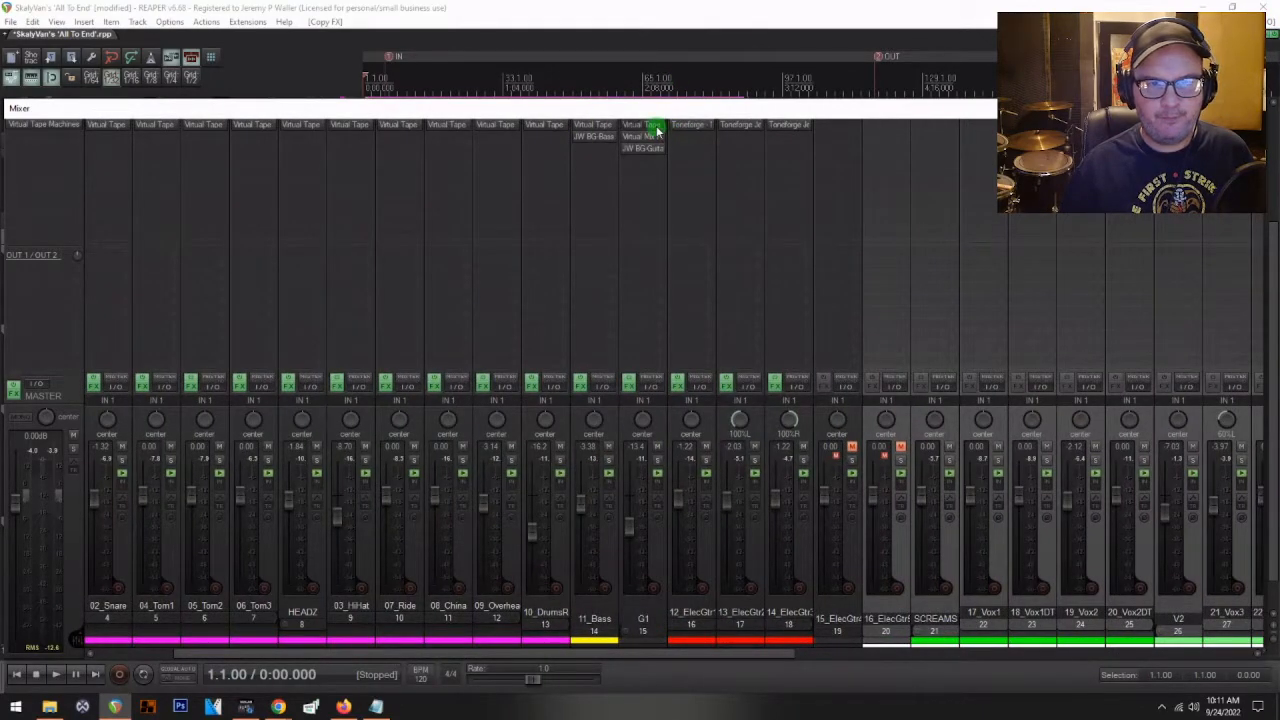
click(656, 131)
click(711, 46)
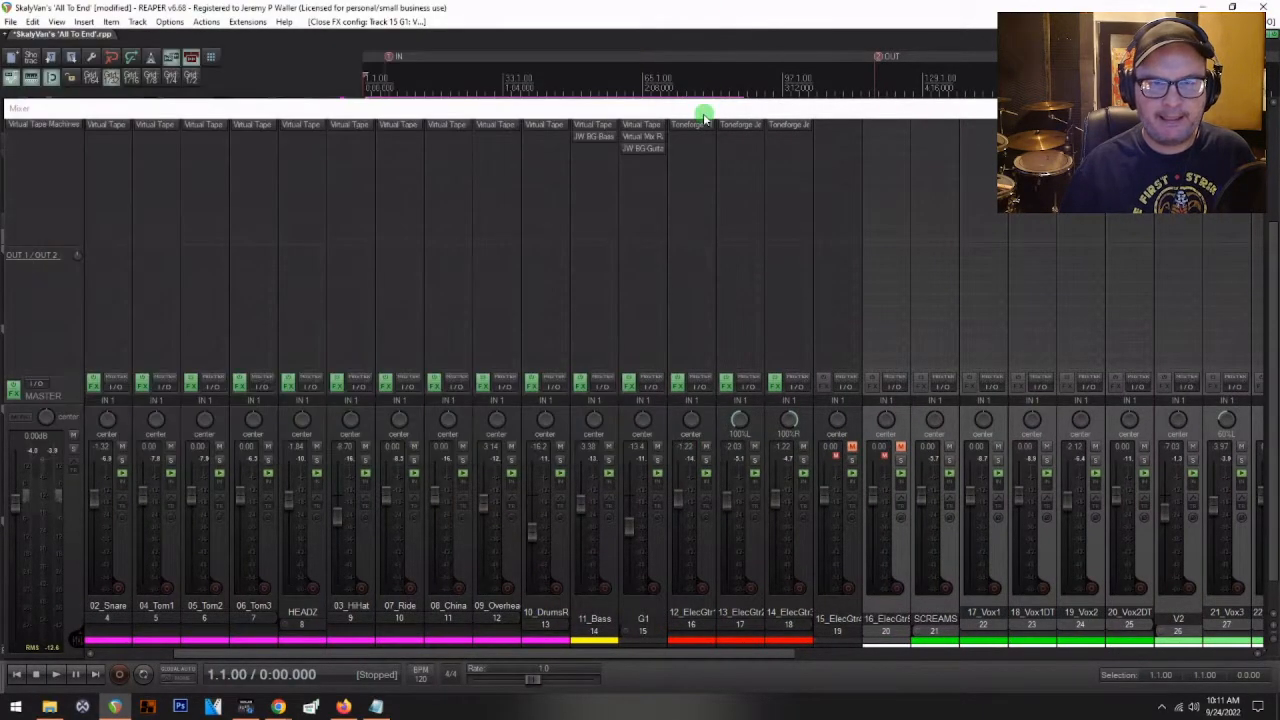
drag(656, 125, 982, 131)
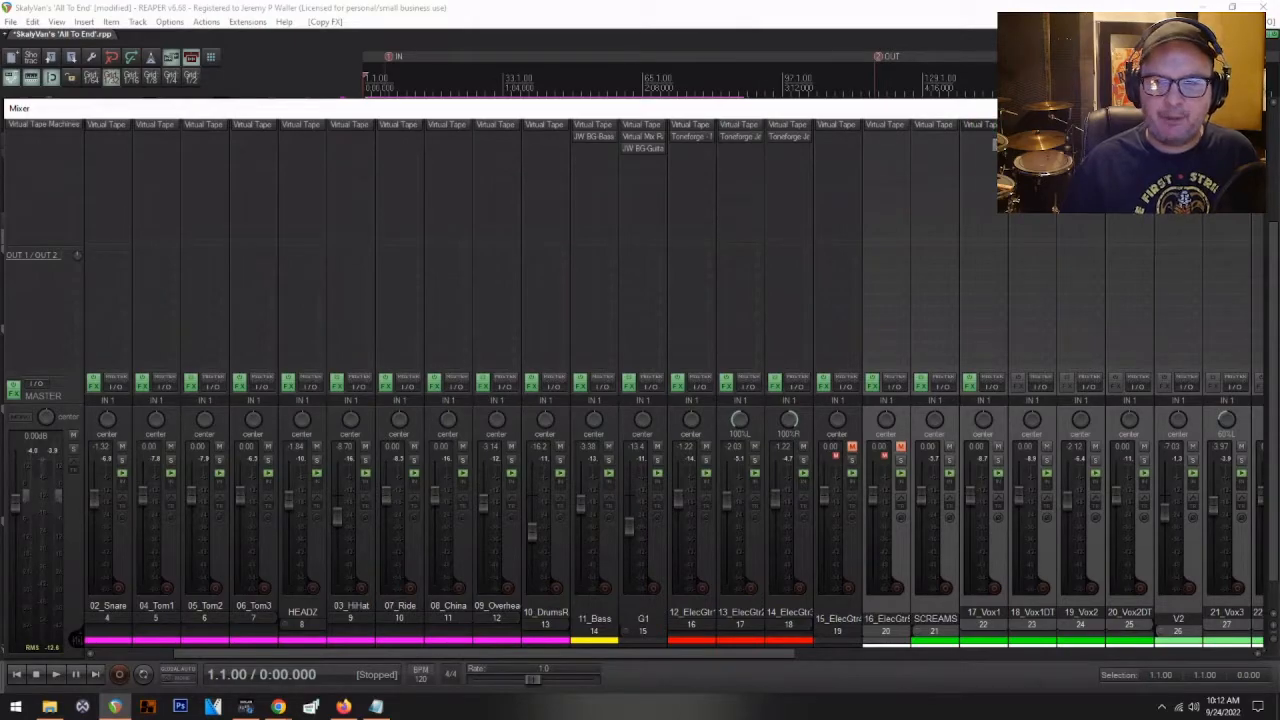
- Copy the Virtual Tape Machines plug-in onto the tracks from 18_Vox1DT through V3
scroll(1100, 487, right, 5)
drag(1110, 483, 971, 135)
scroll(955, 466, right, 3)
scroll(965, 600, right, 5)
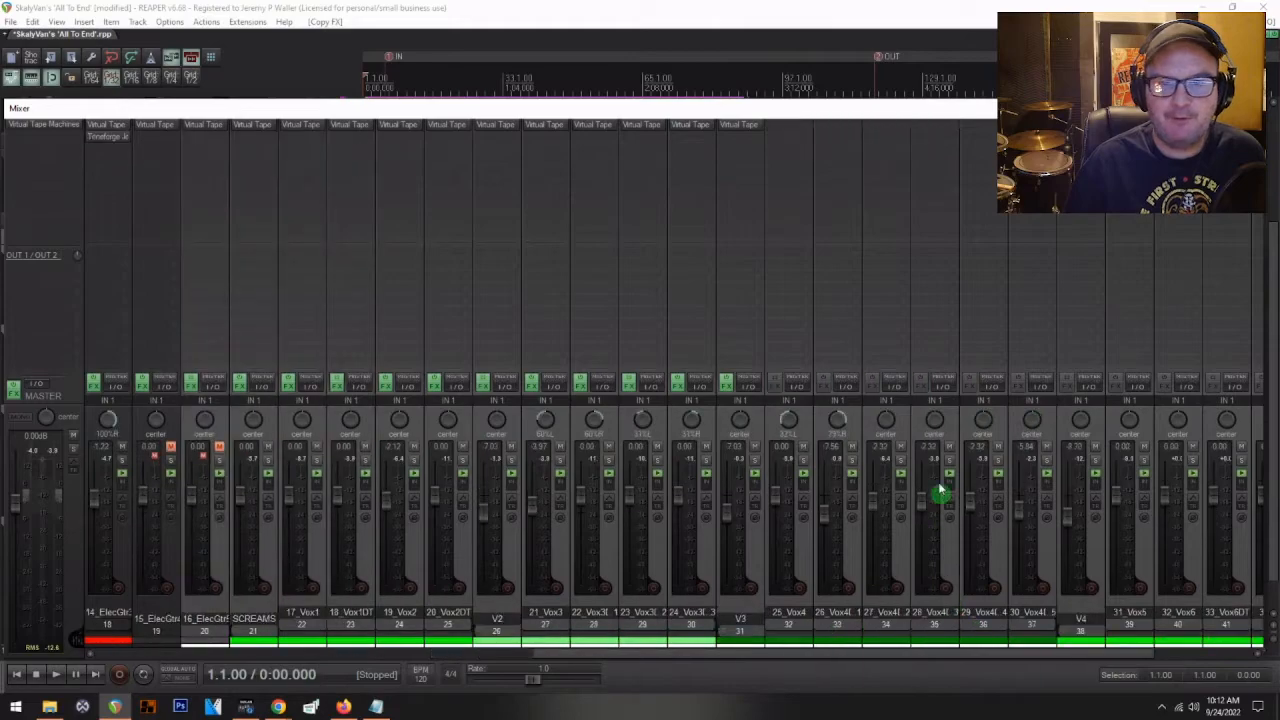
- Copy the Virtual Tape Machines plug-in onto the remaining vocal tracks from 25_Vox4 onward, including V4
drag(790, 135, 884, 133)
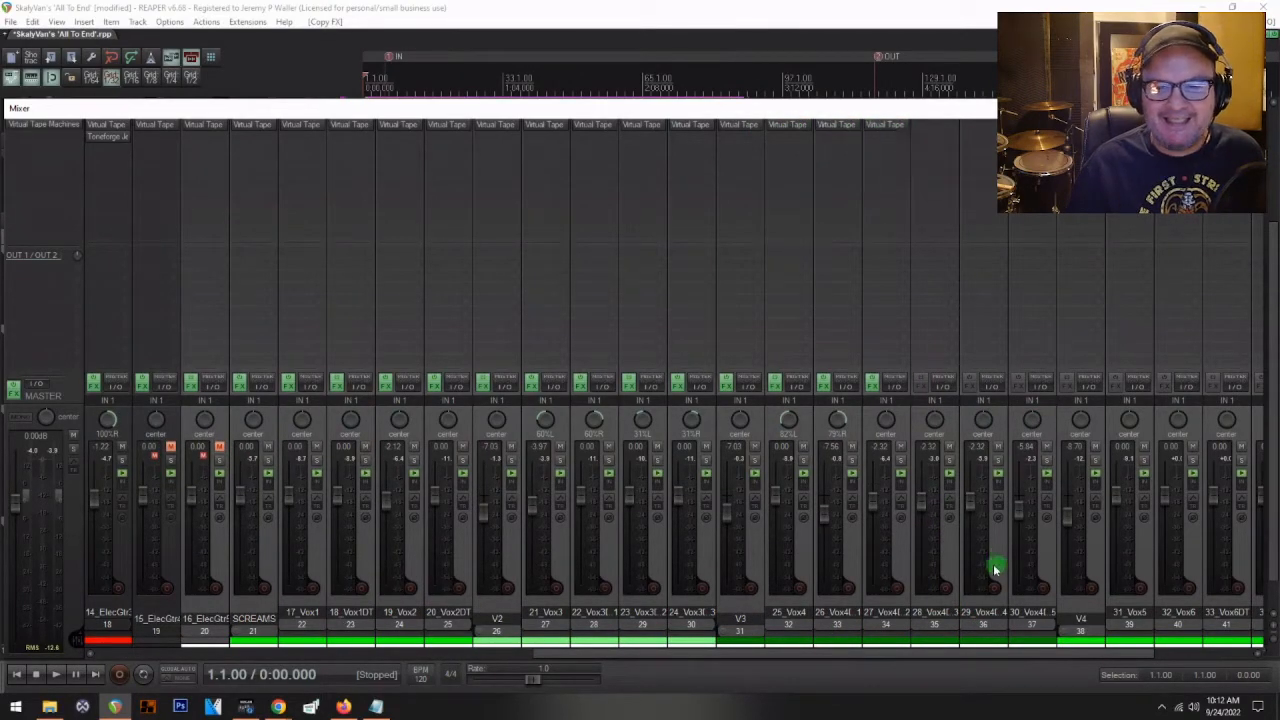
scroll(994, 566, right, 2)
drag(797, 133, 1030, 128)
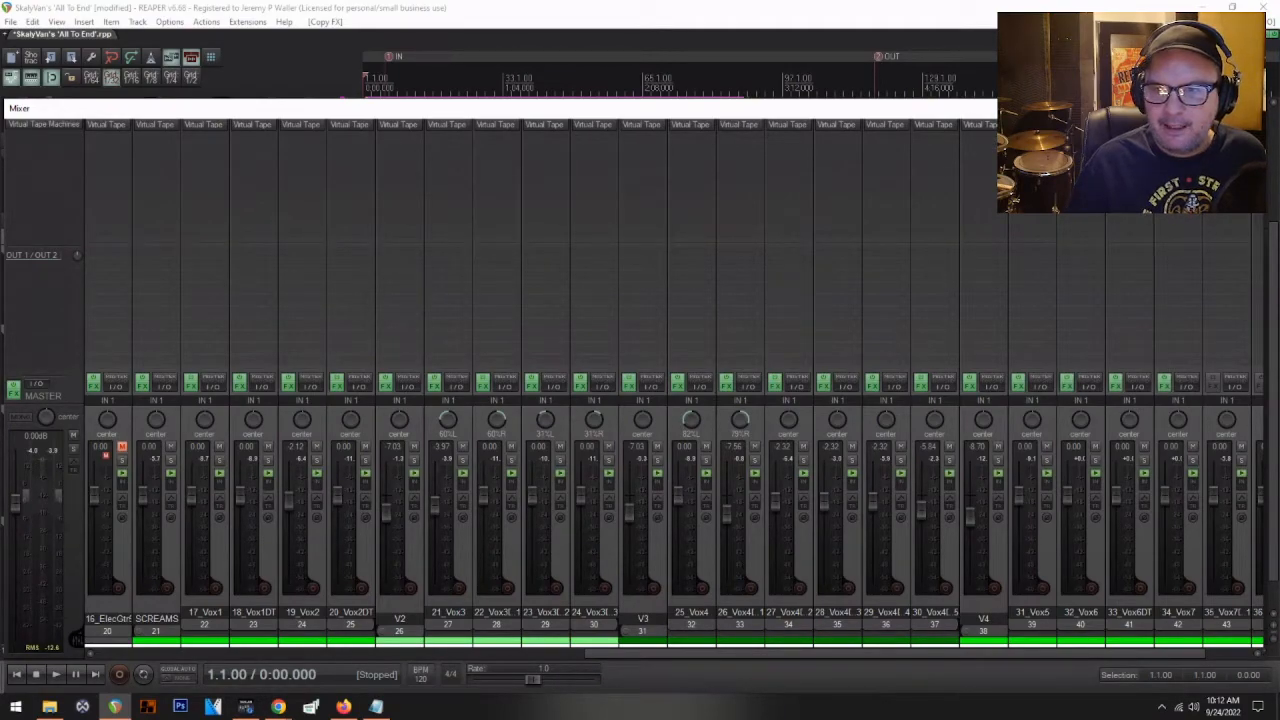
drag(1172, 410, 1142, 418)
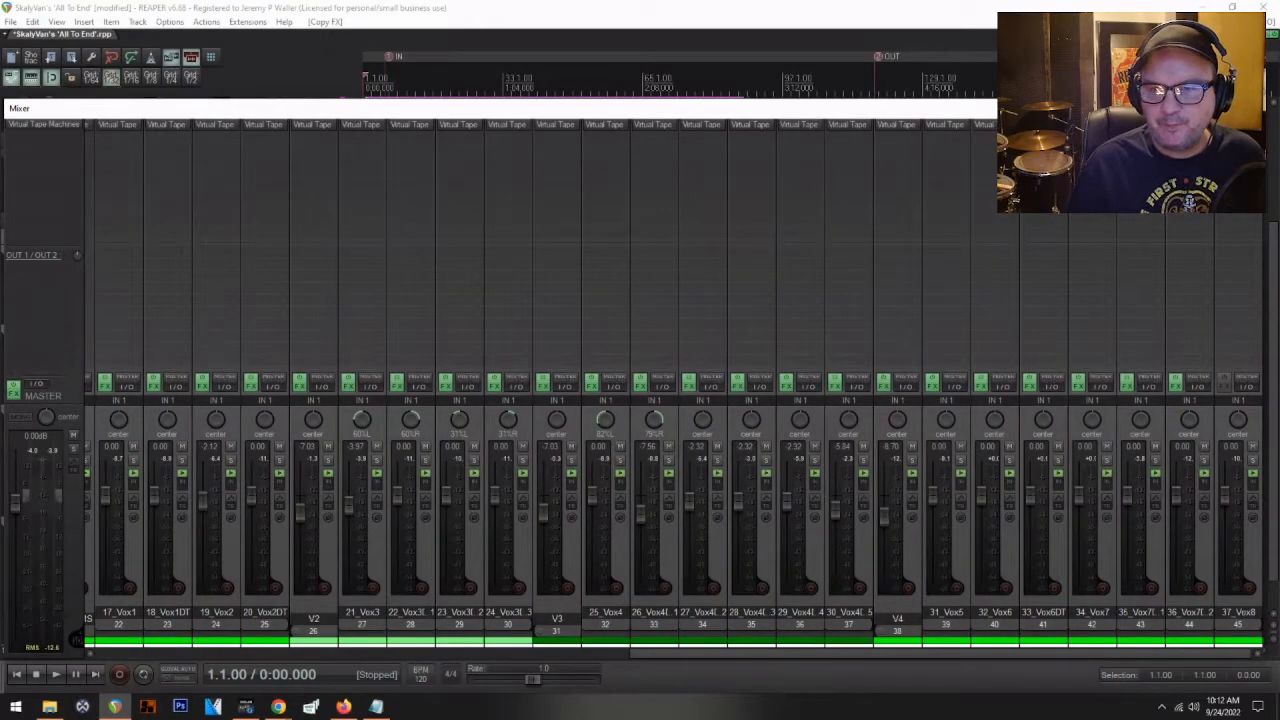
- Play the song, select all tracks, and compare the mix with every track's effects disabled and re-enabled
key(space)
scroll(604, 612, up, 4)
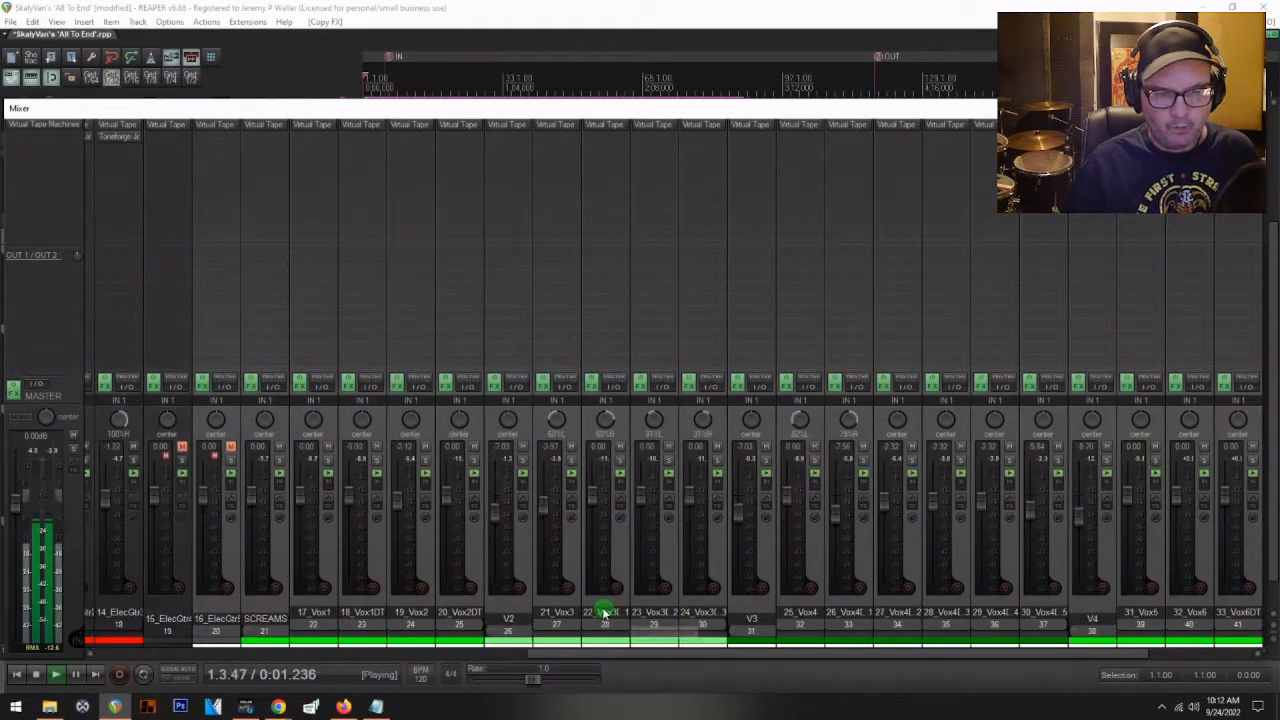
scroll(604, 612, up, 5)
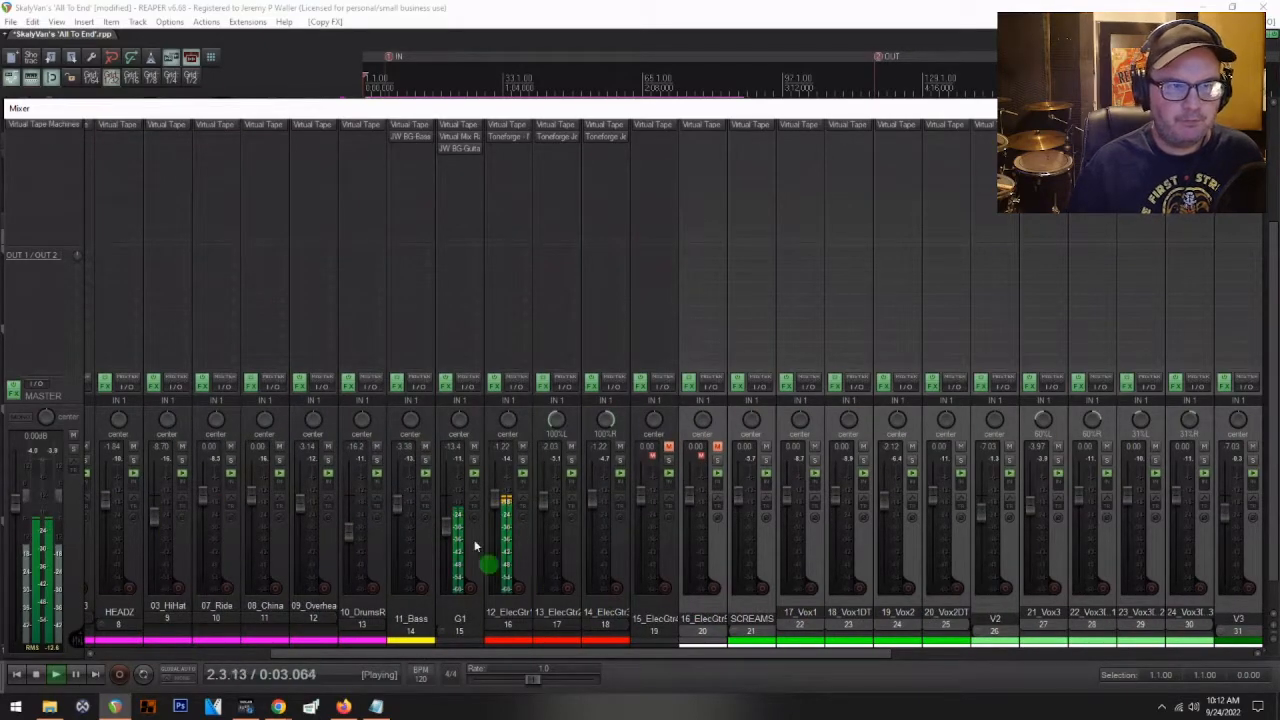
scroll(386, 615, up, 4)
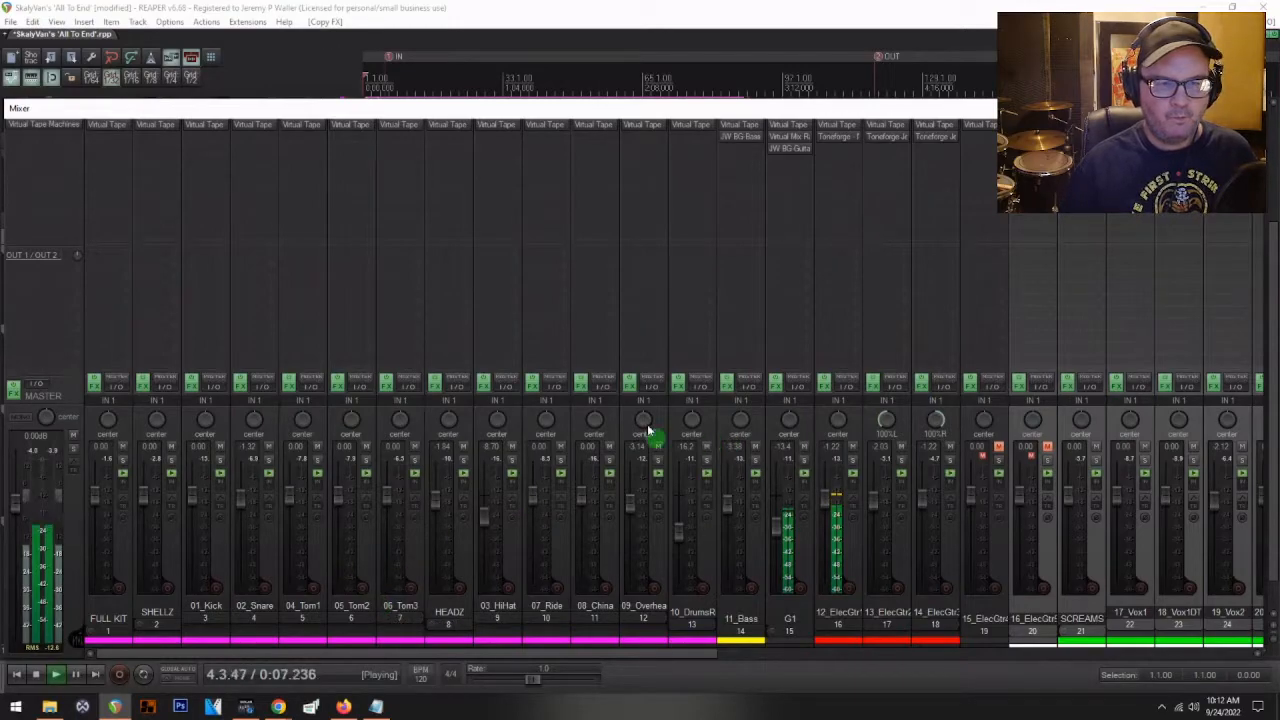
click(116, 607)
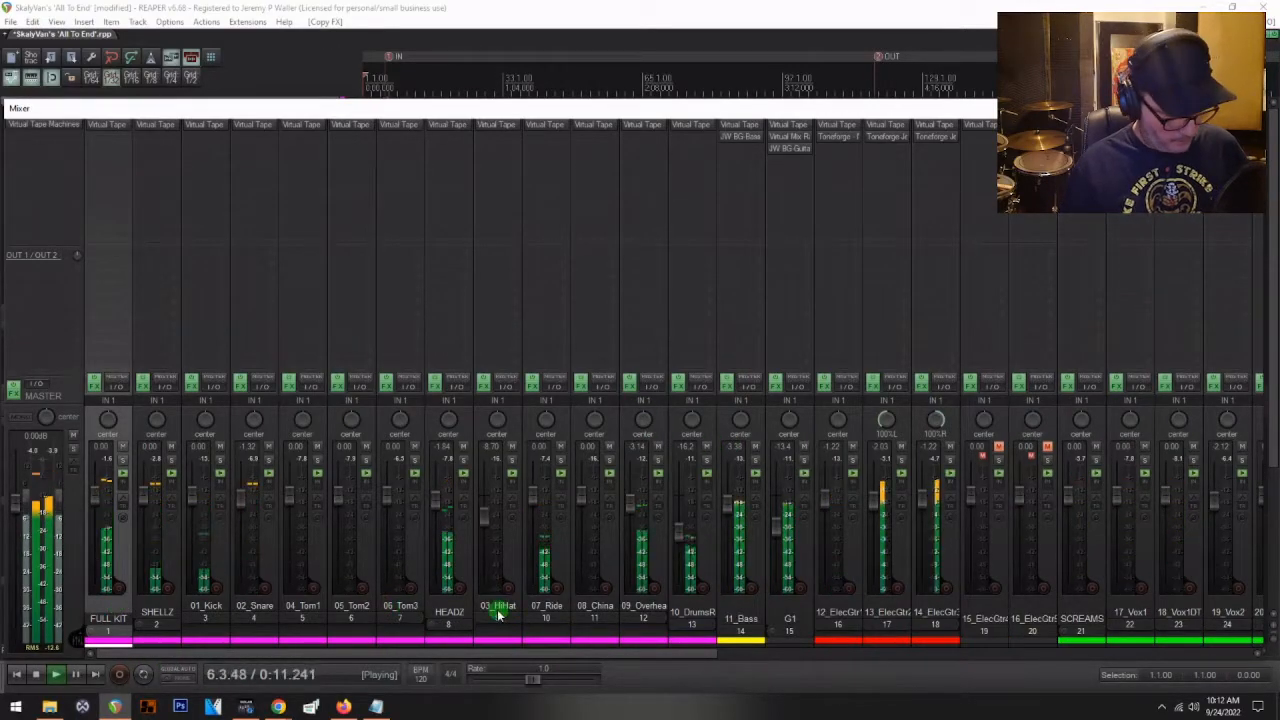
key(ctrl+a)
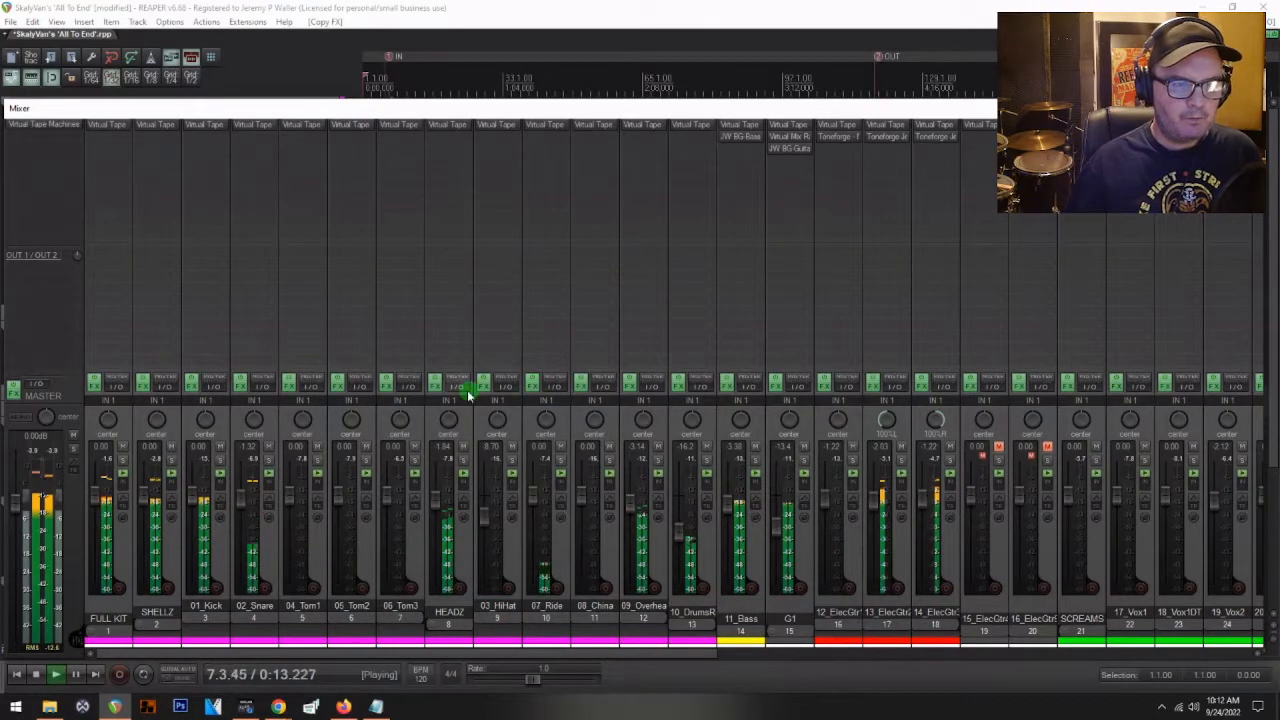
click(296, 383)
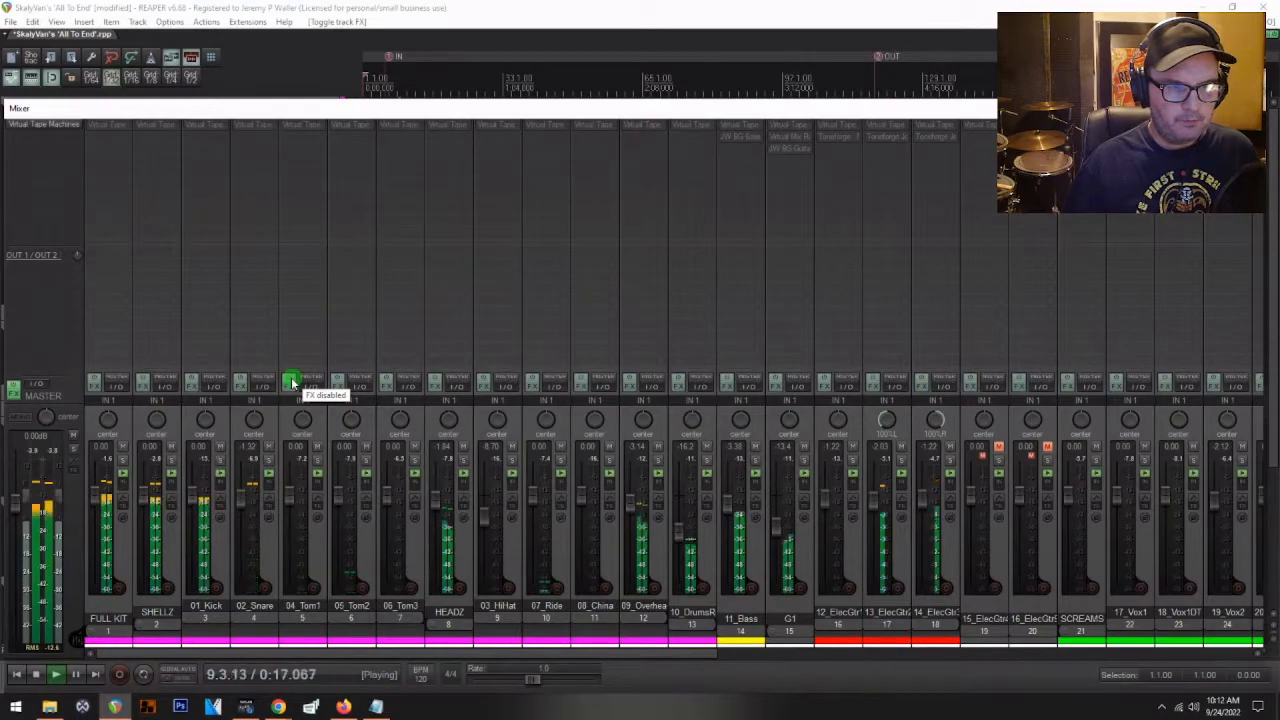
click(293, 383)
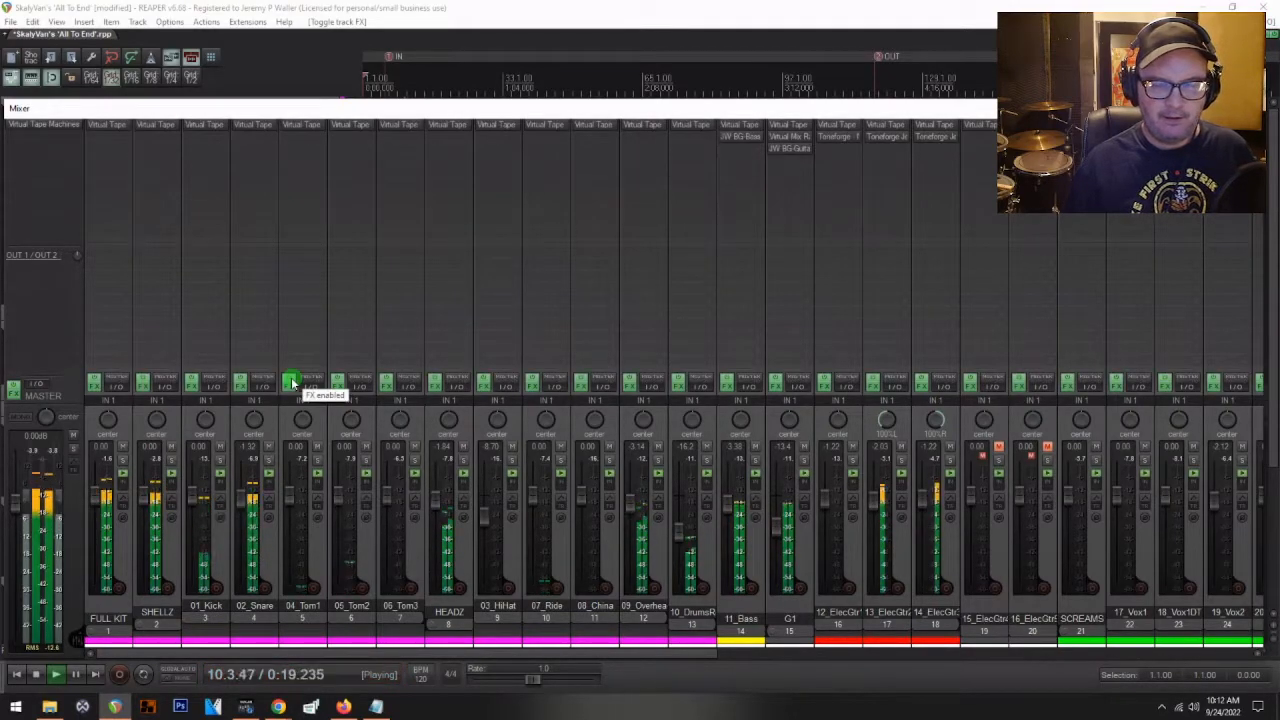
- Remove G1 and electric guitar tracks 12 through 14 from the track selection
ctrl+click(791, 611)
ctrl+click(844, 612)
ctrl+click(890, 613)
ctrl+click(941, 613)
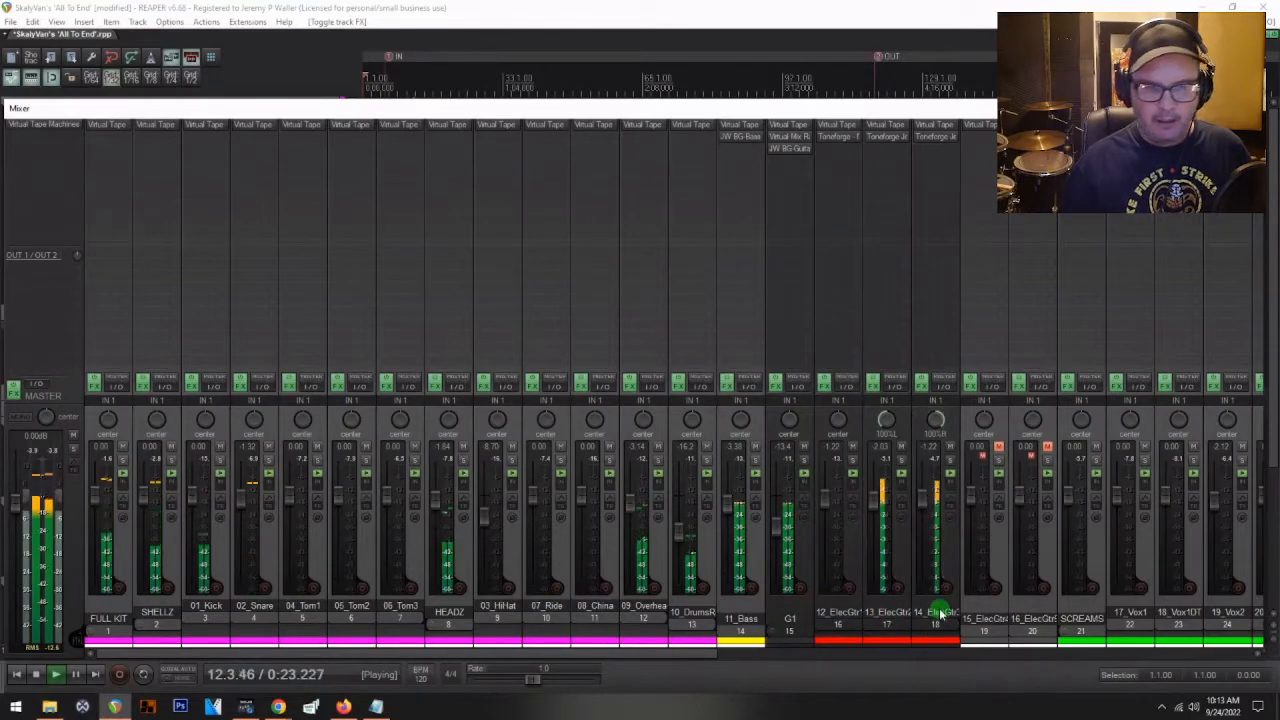
- Replay the song from the start and compare the selected tracks with their effects disabled and re-enabled
key(space)
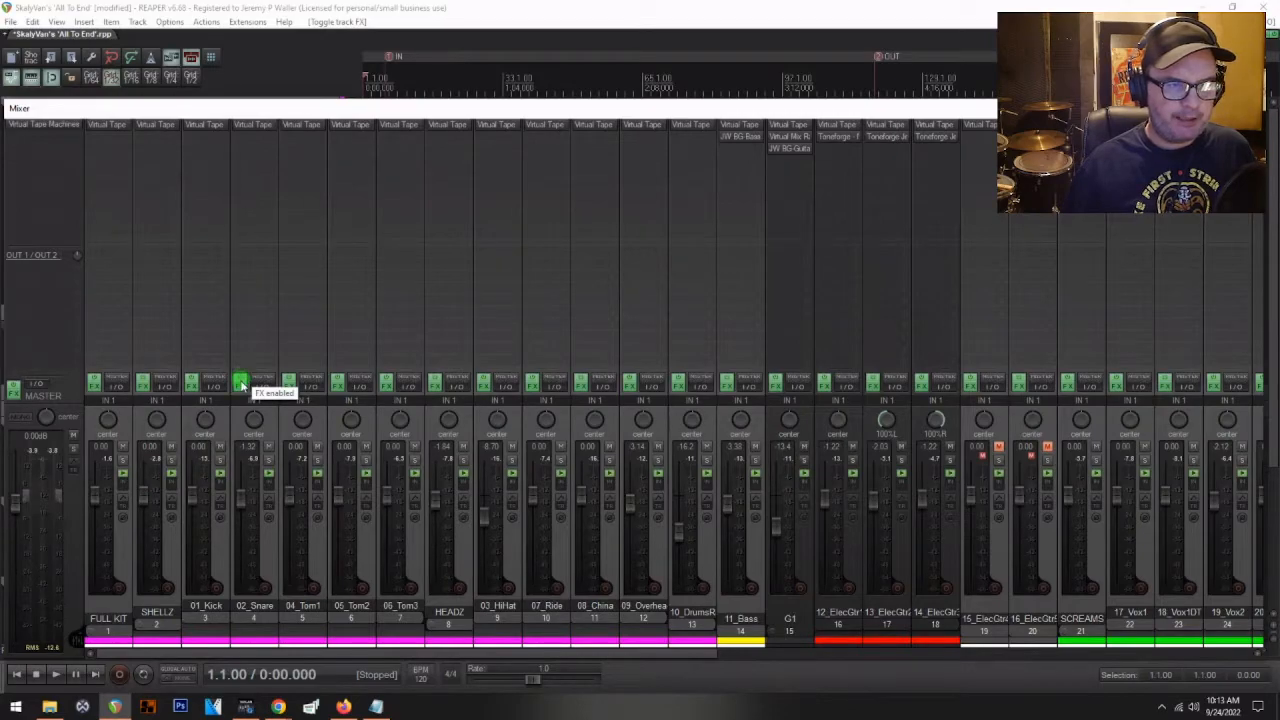
key(space)
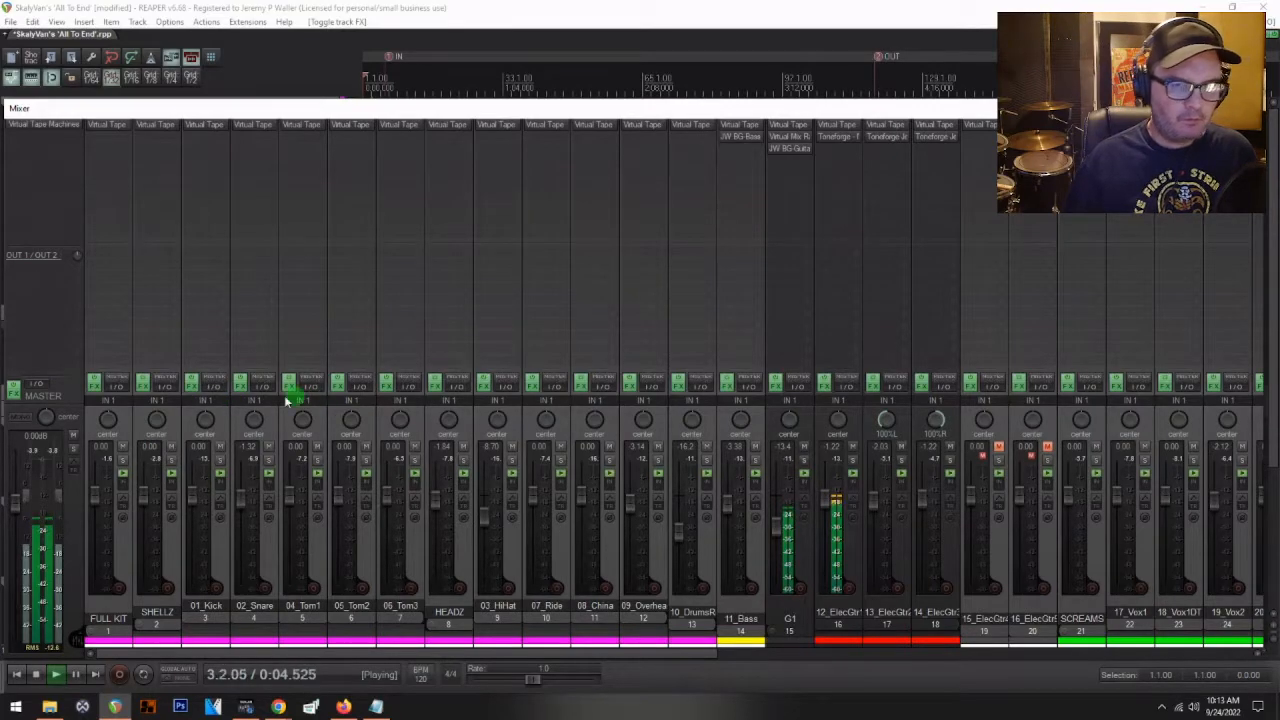
click(238, 380)
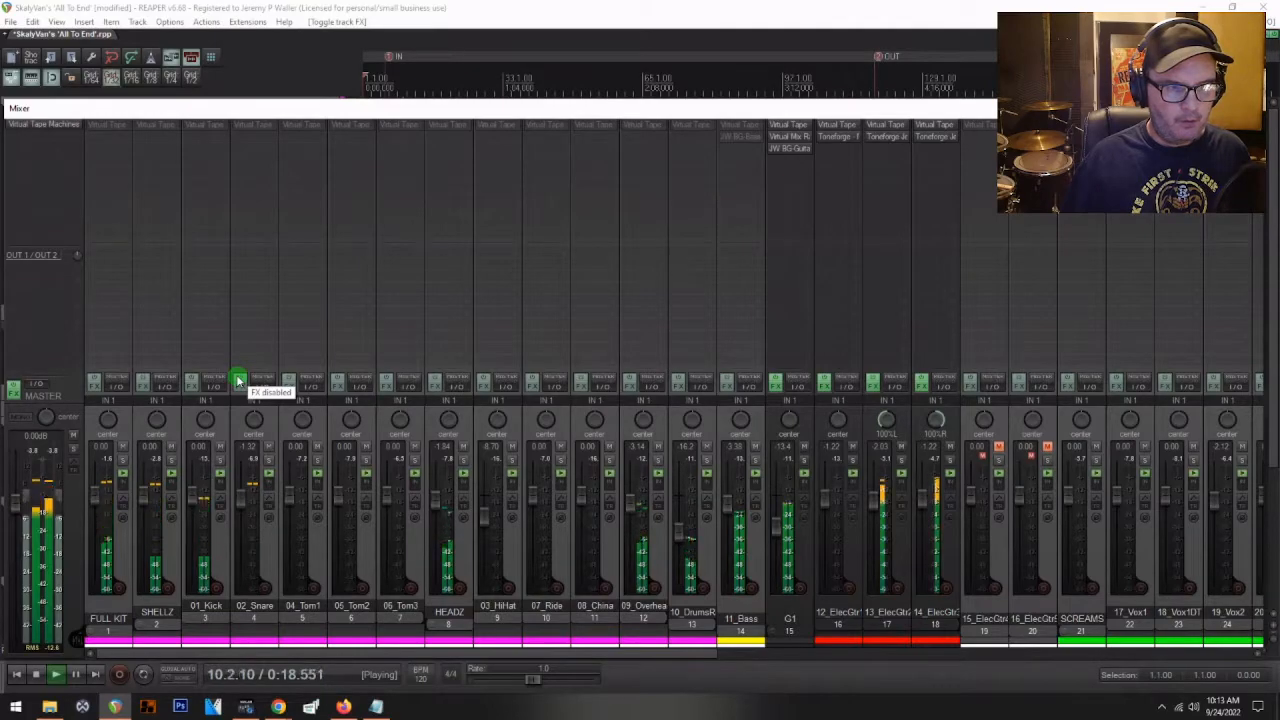
click(238, 380)
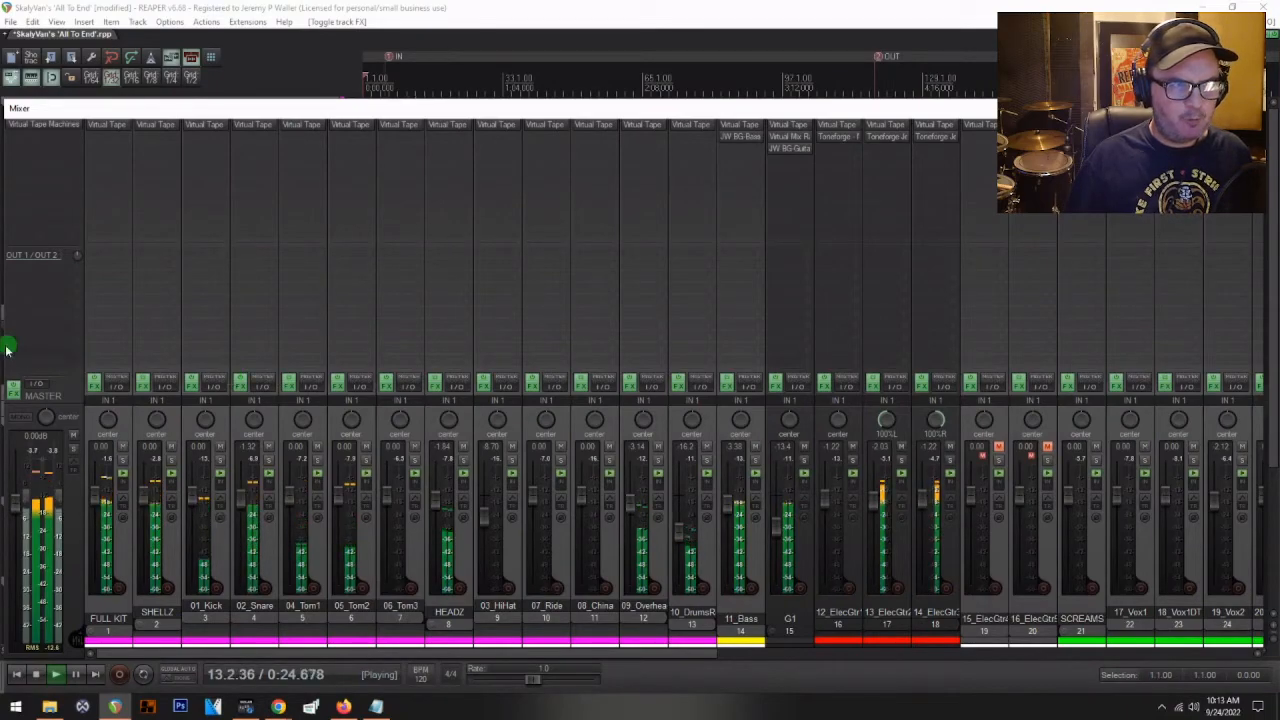
- Compare the master track's Virtual Tape Machines bypassed and processing during playback, leaving it processing, and close its window
click(46, 130)
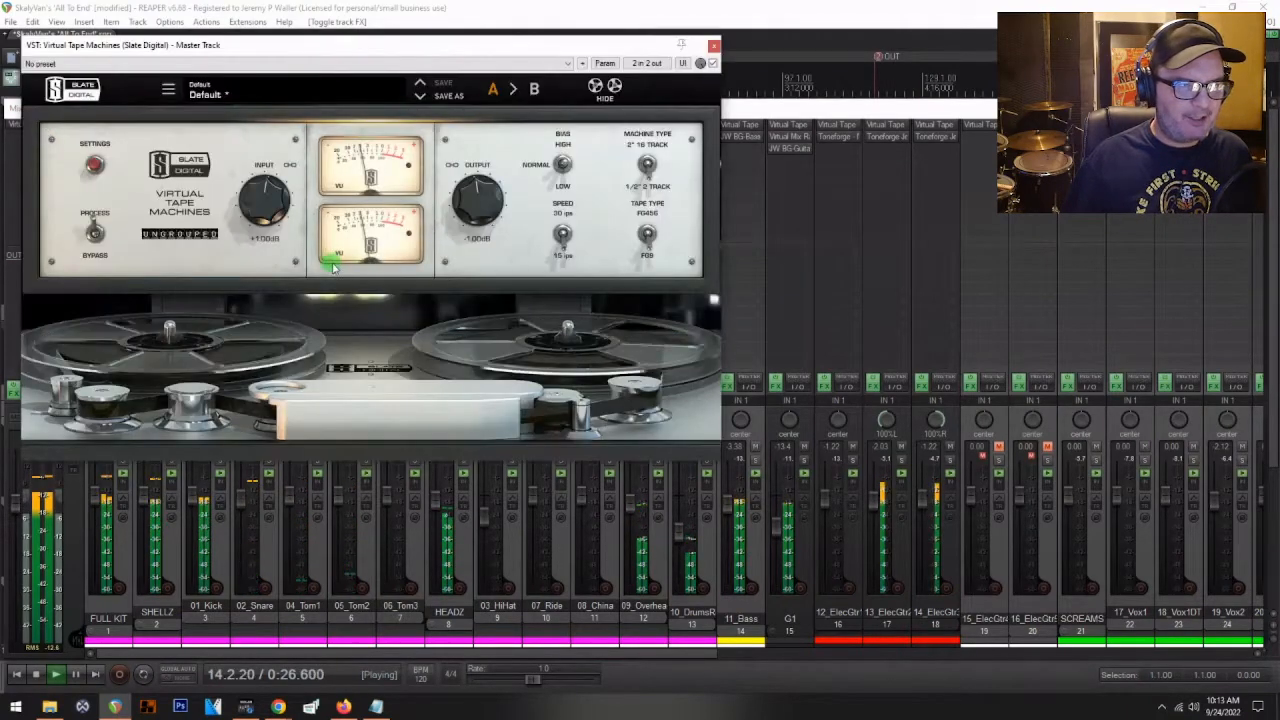
click(94, 232)
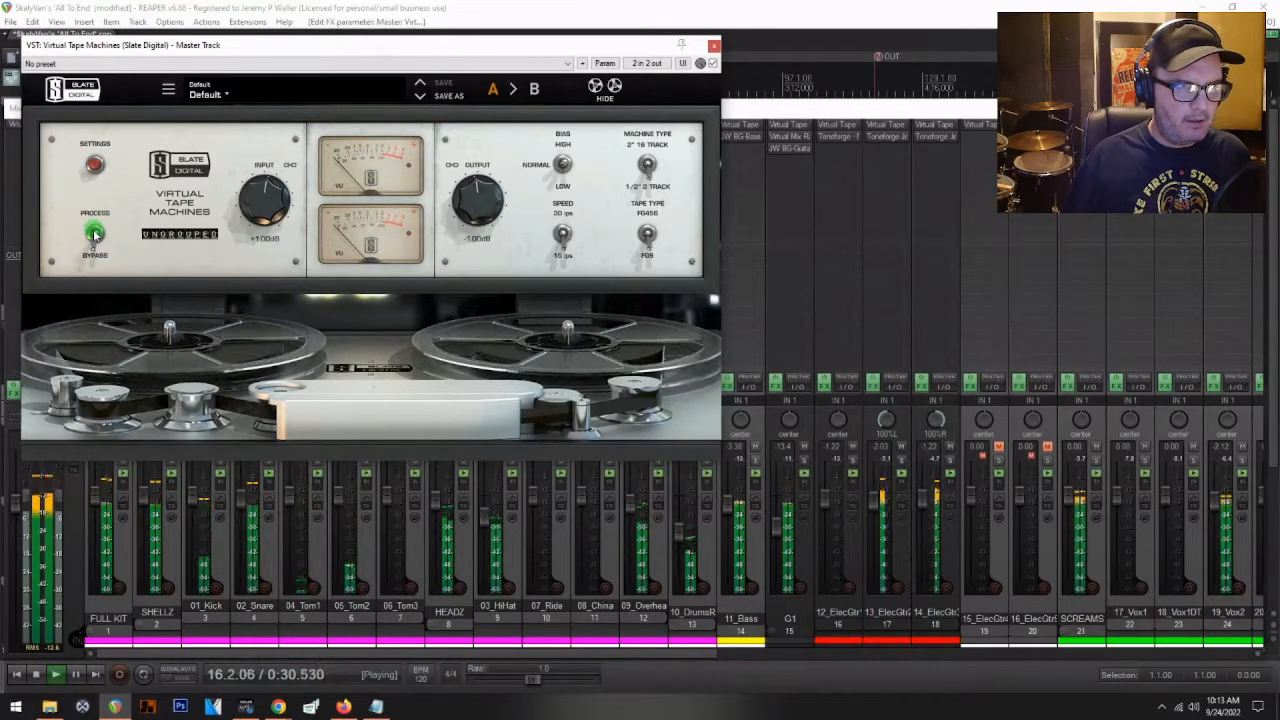
click(94, 232)
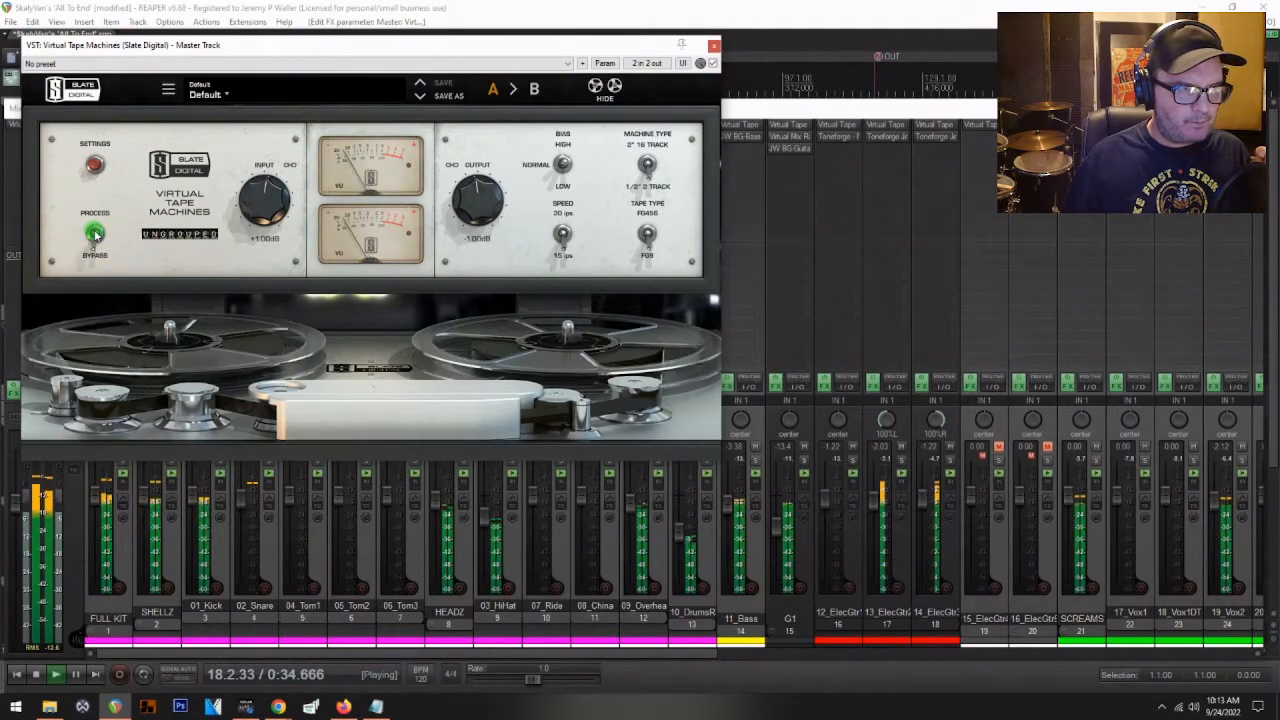
click(94, 235)
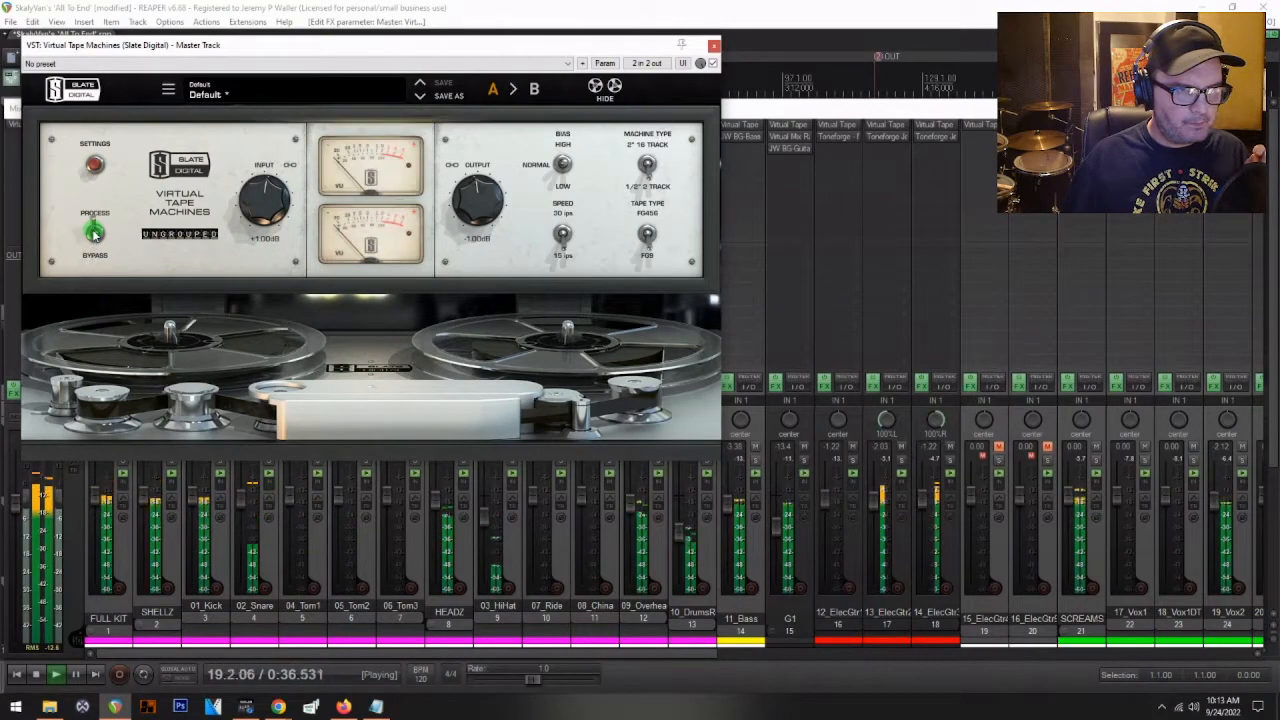
click(713, 45)
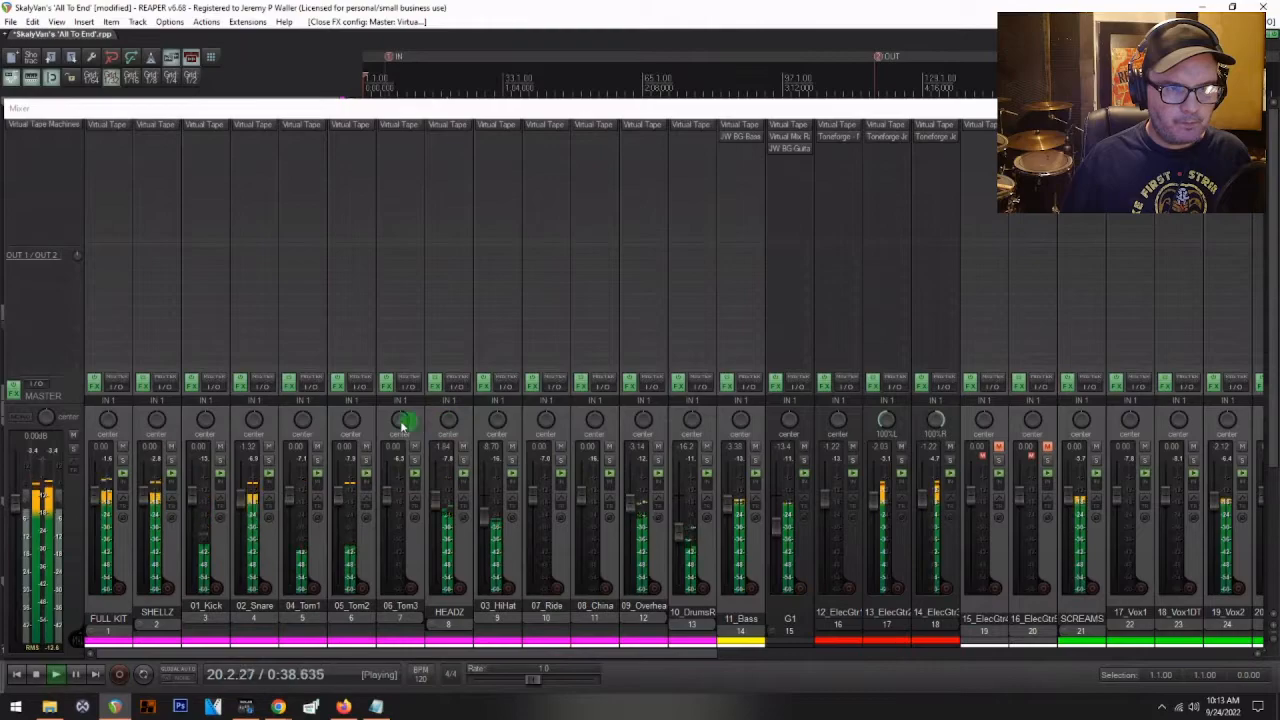
- Compare the selected tracks with their effects disabled and re-enabled during playback, and stop the song
click(387, 383)
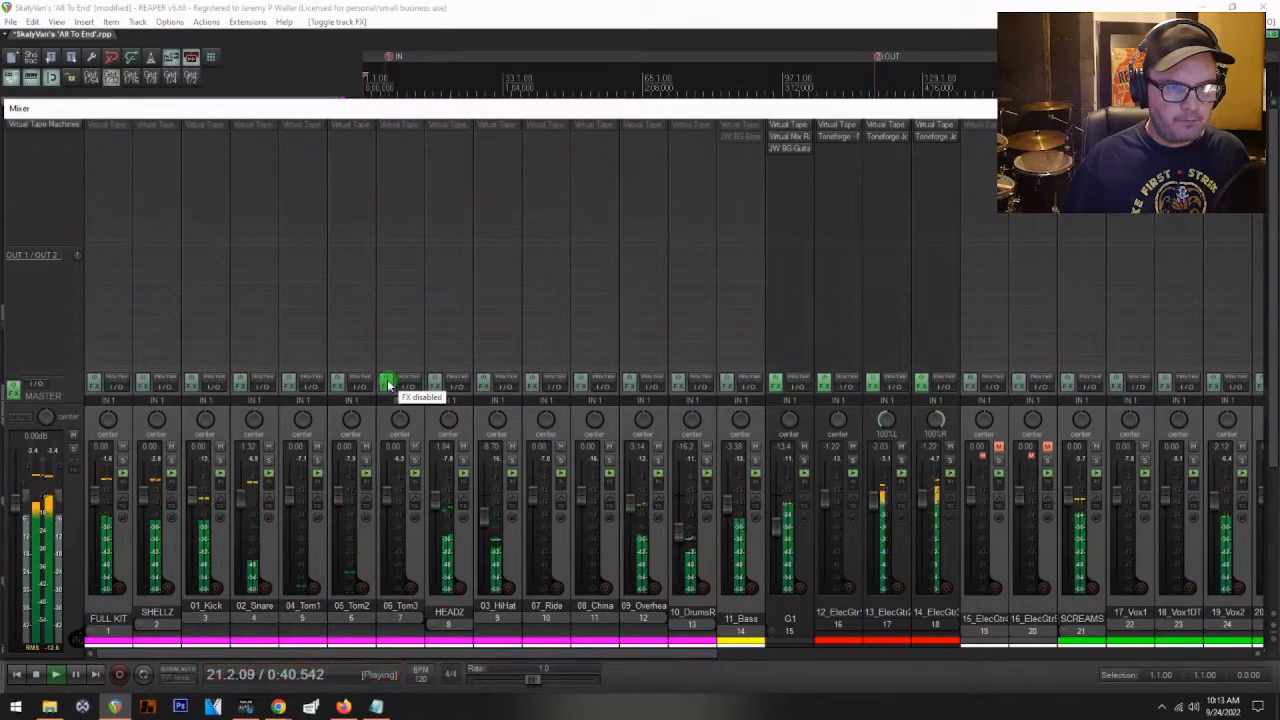
click(387, 383)
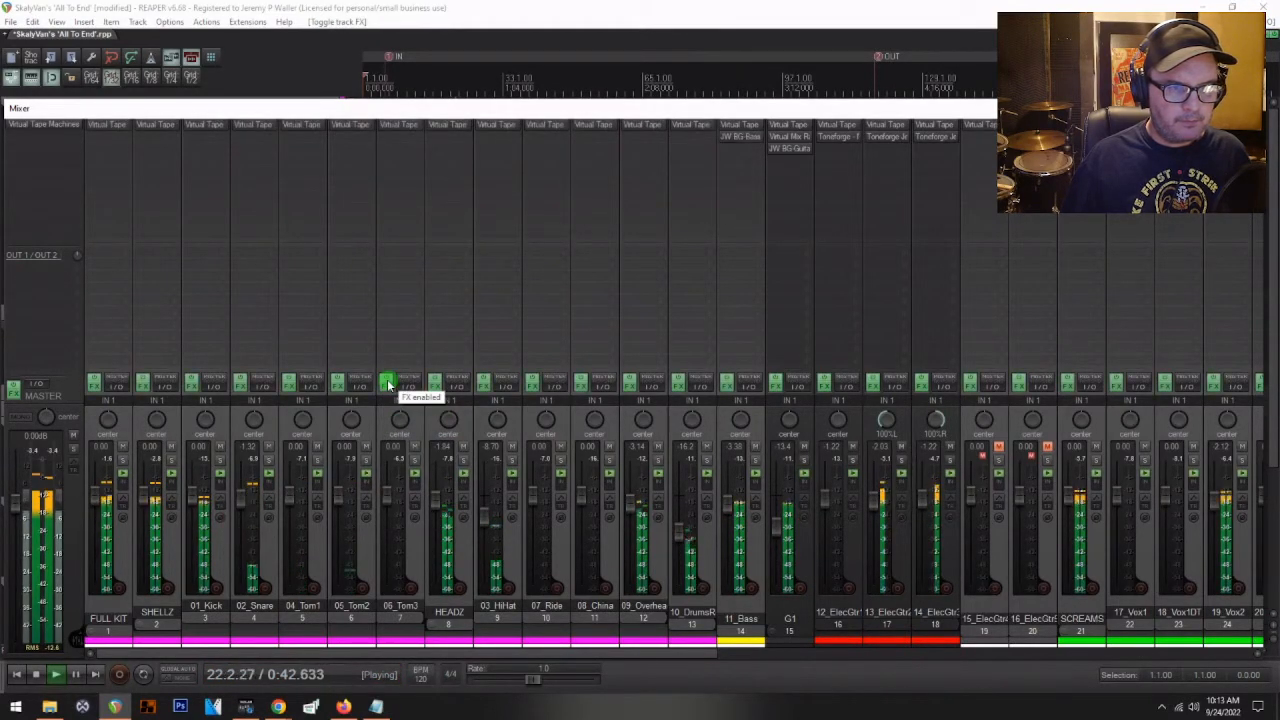
mouse_move(483, 555)
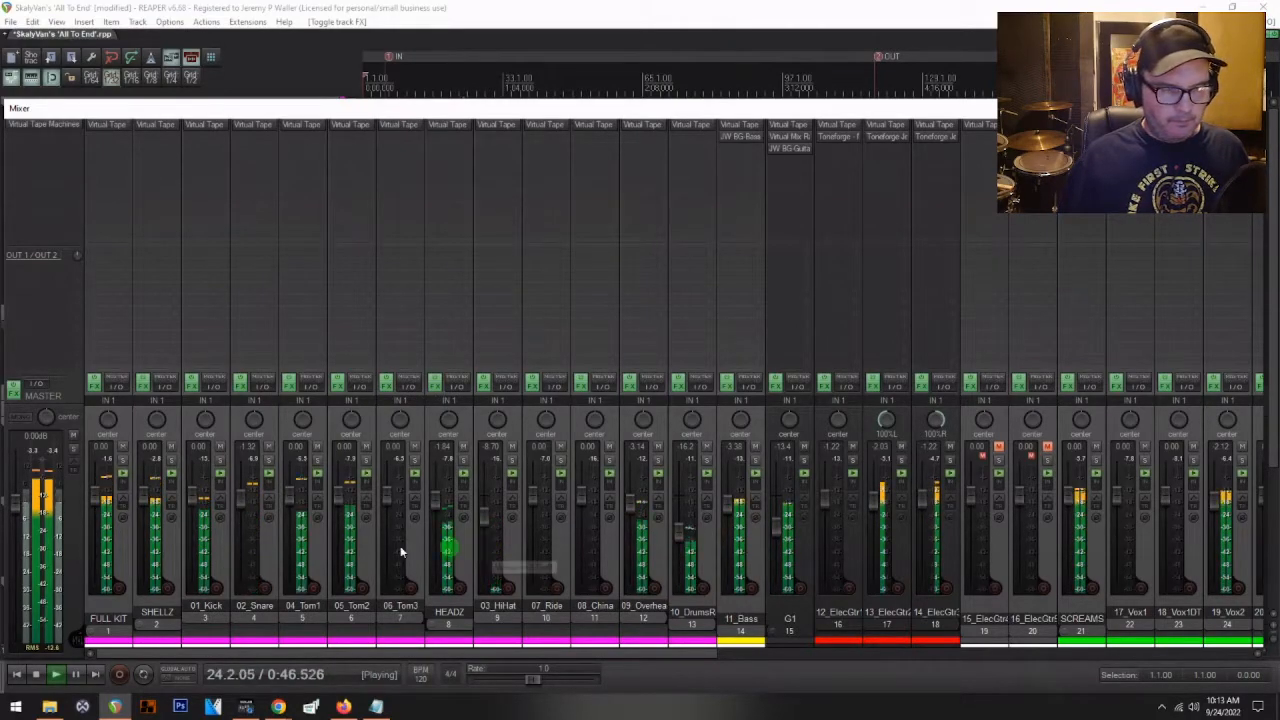
mouse_move(335, 550)
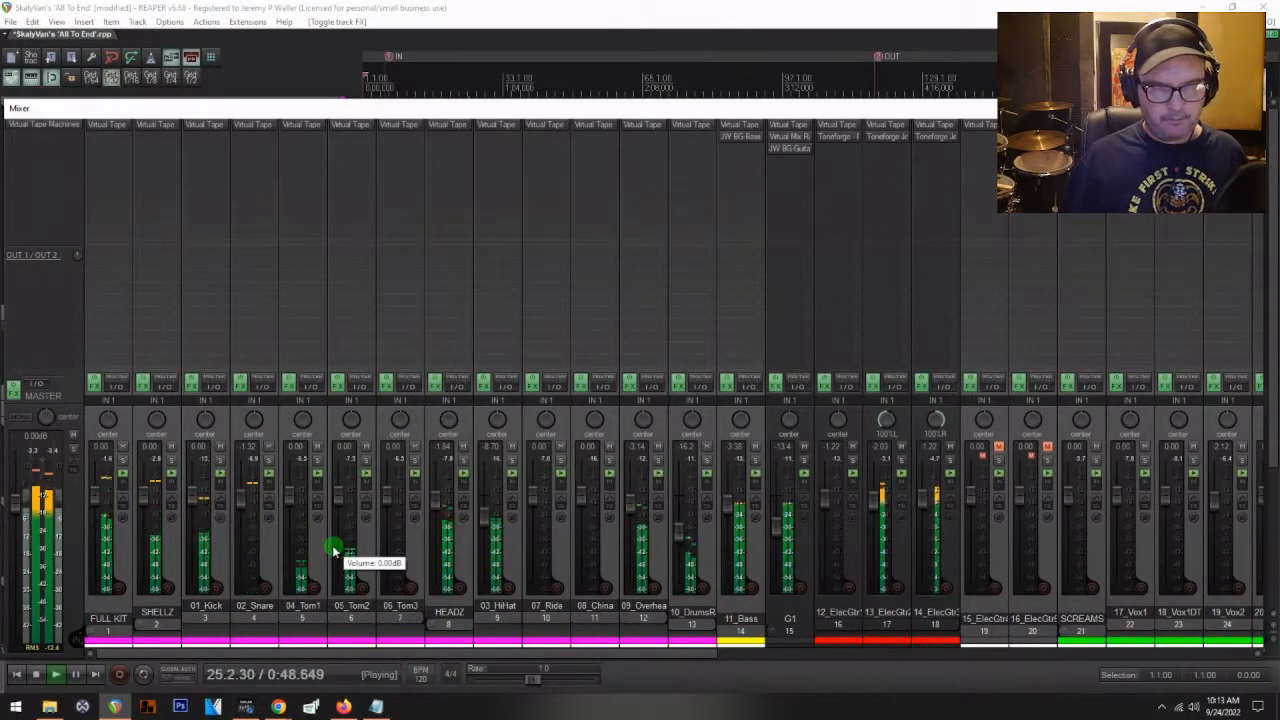
key(space)
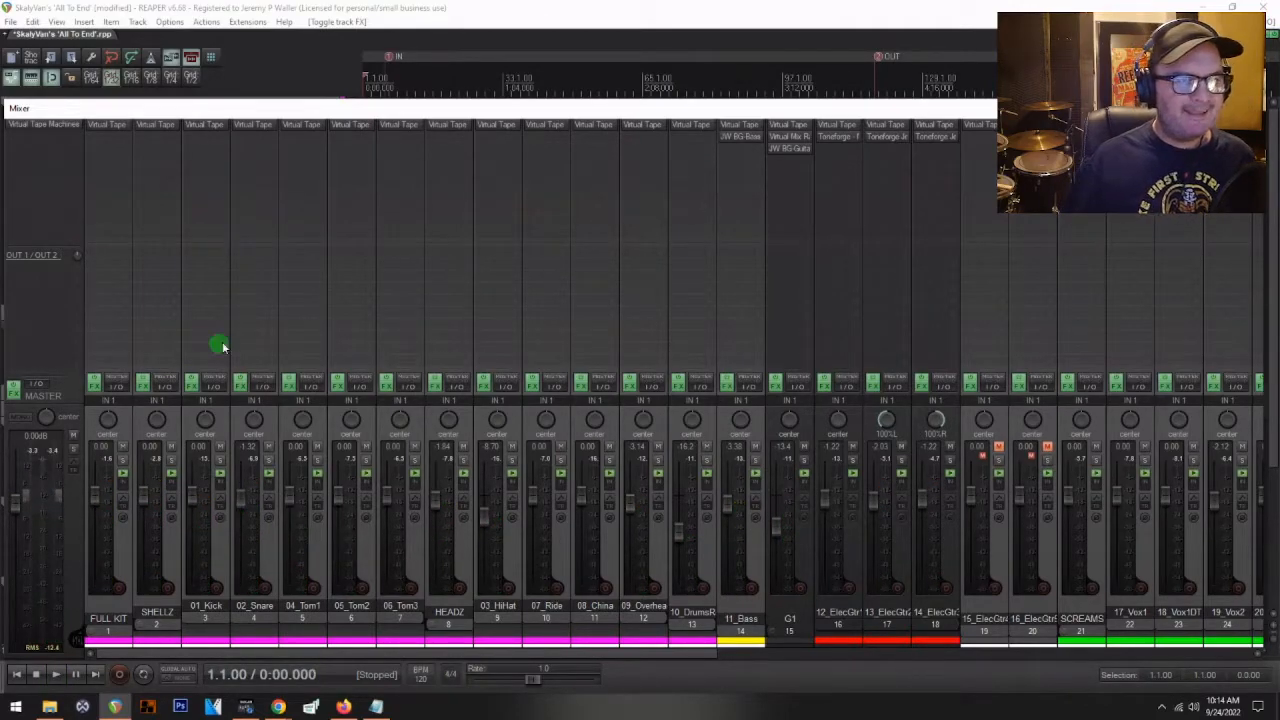
- Search the action list for "add ef", trying "add eff" and "add efx" as well, and look through the matching actions
click(213, 25)
click(218, 39)
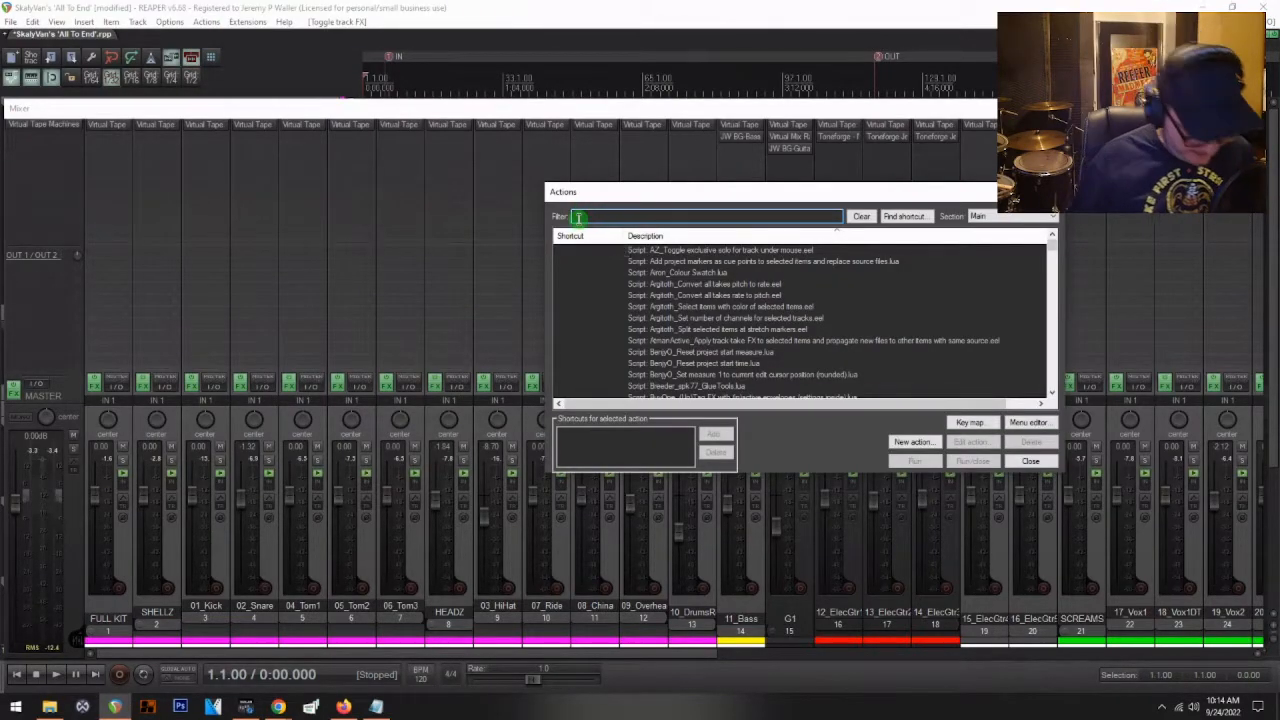
text(a)
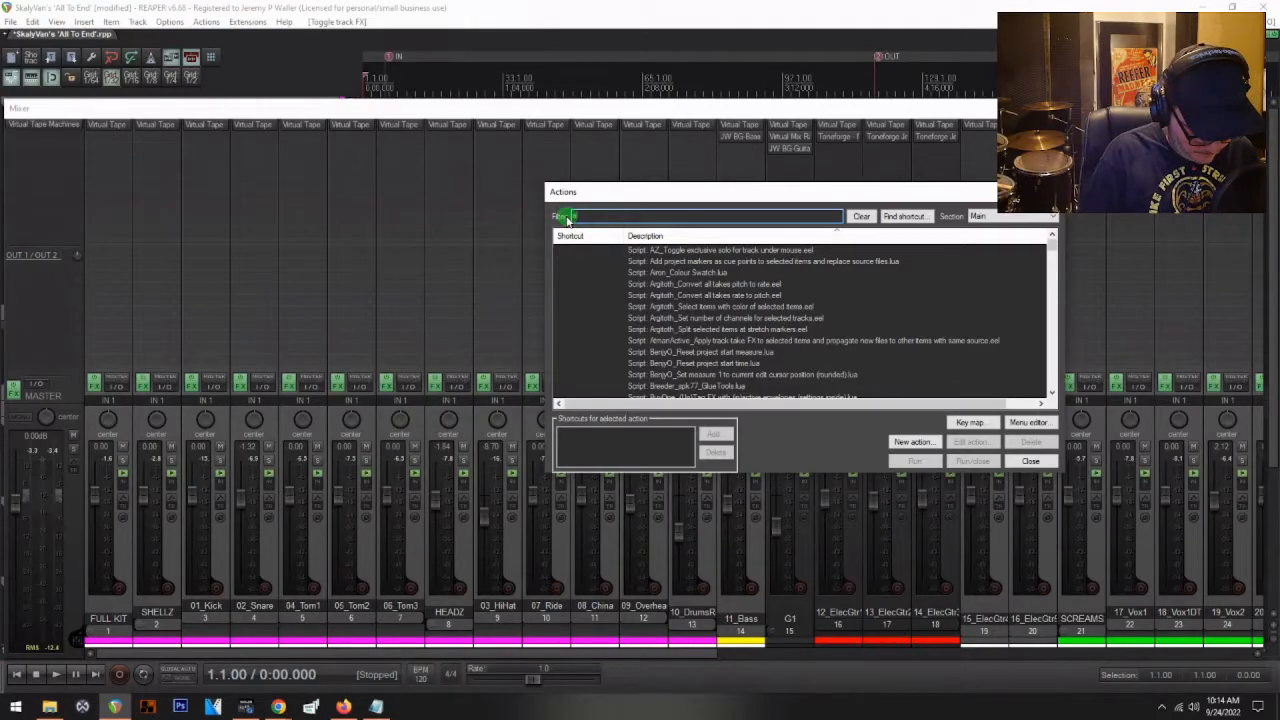
text(dde)
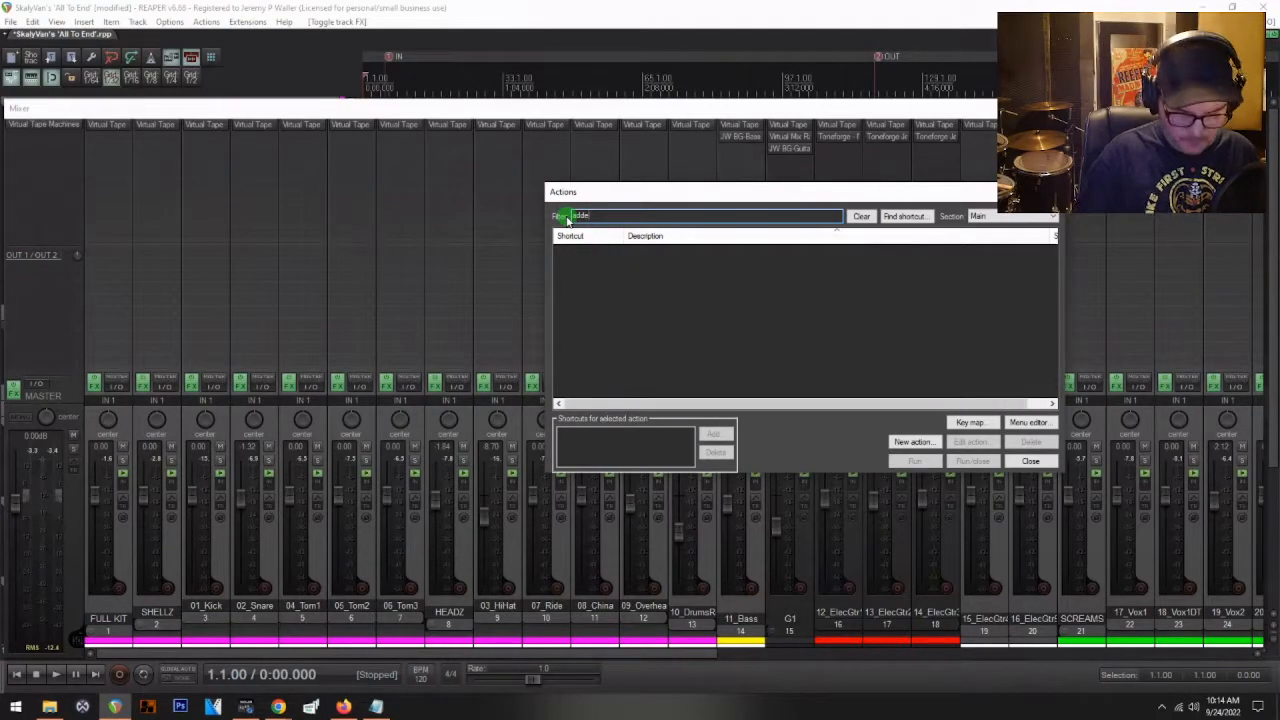
key(BackSpace)
text(ef)
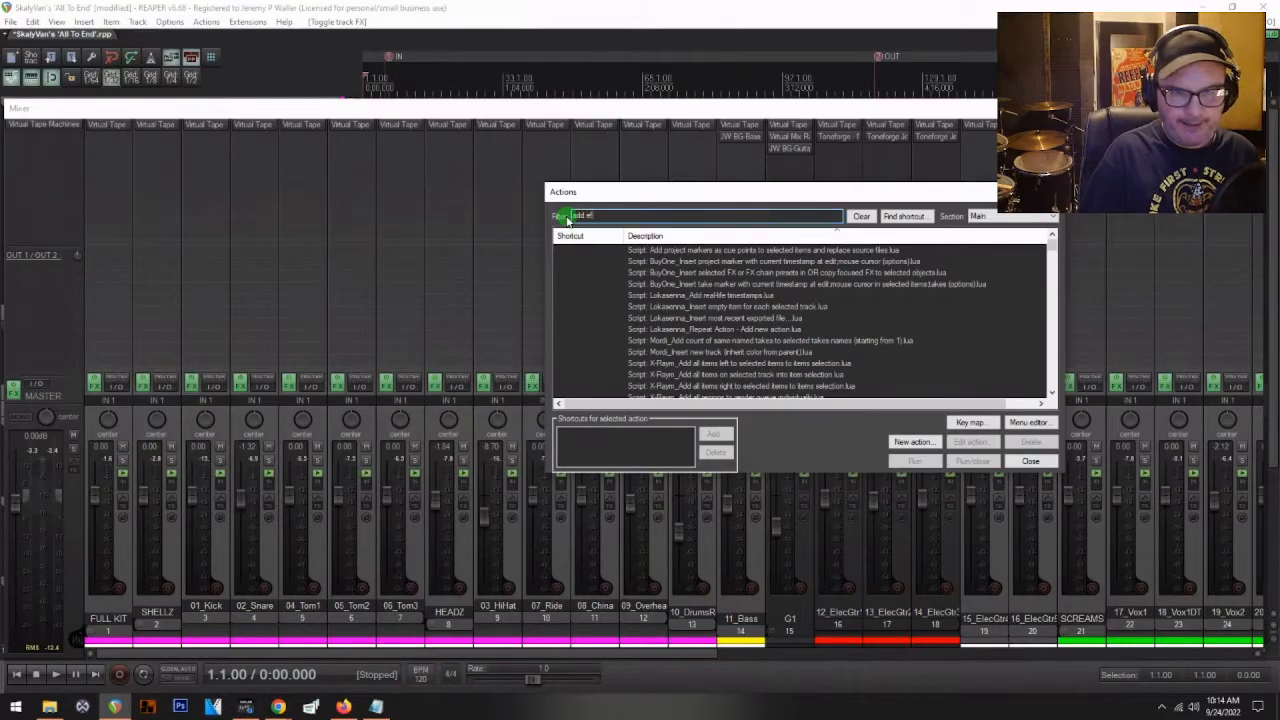
text(f)
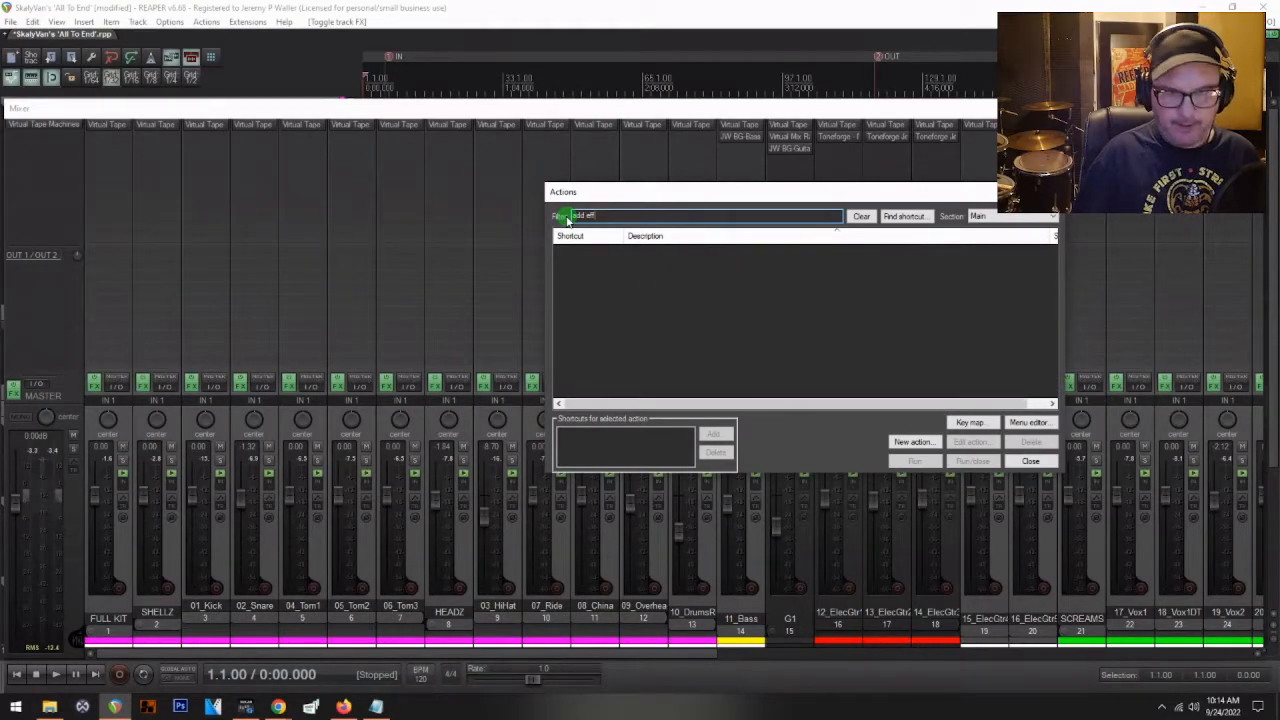
key(BackSpace)
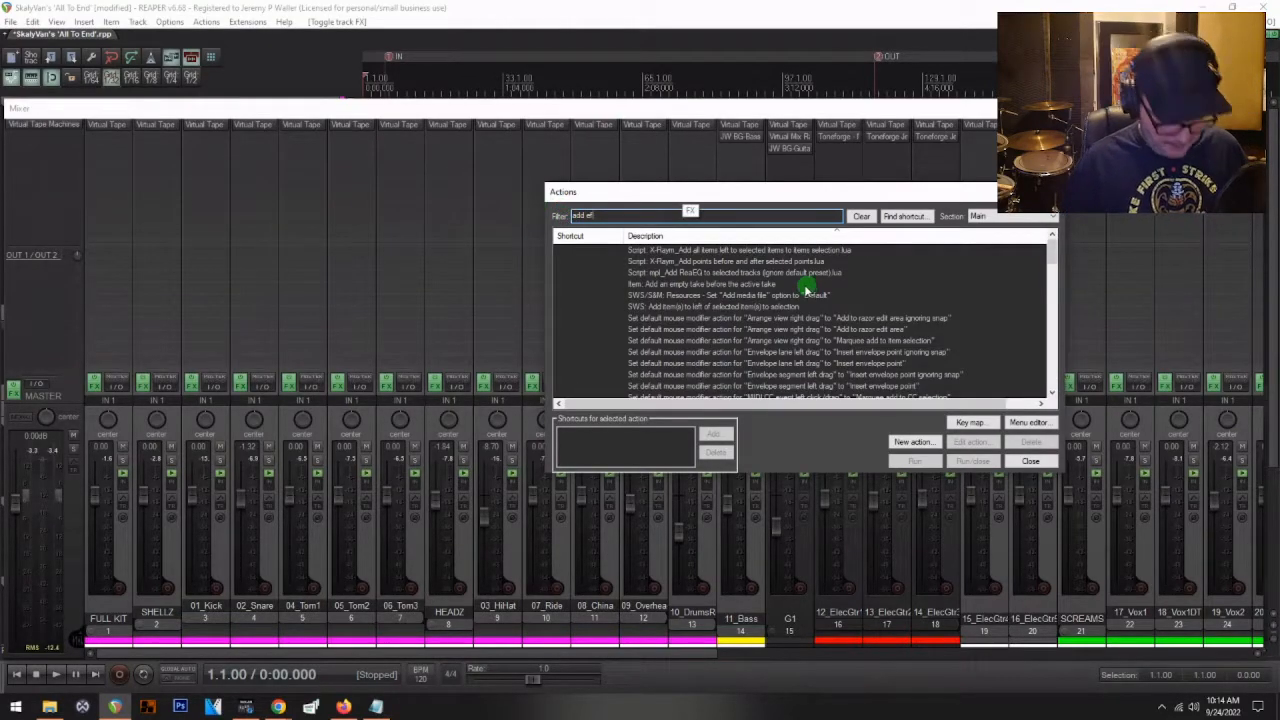
key(BackSpace)
text(x)
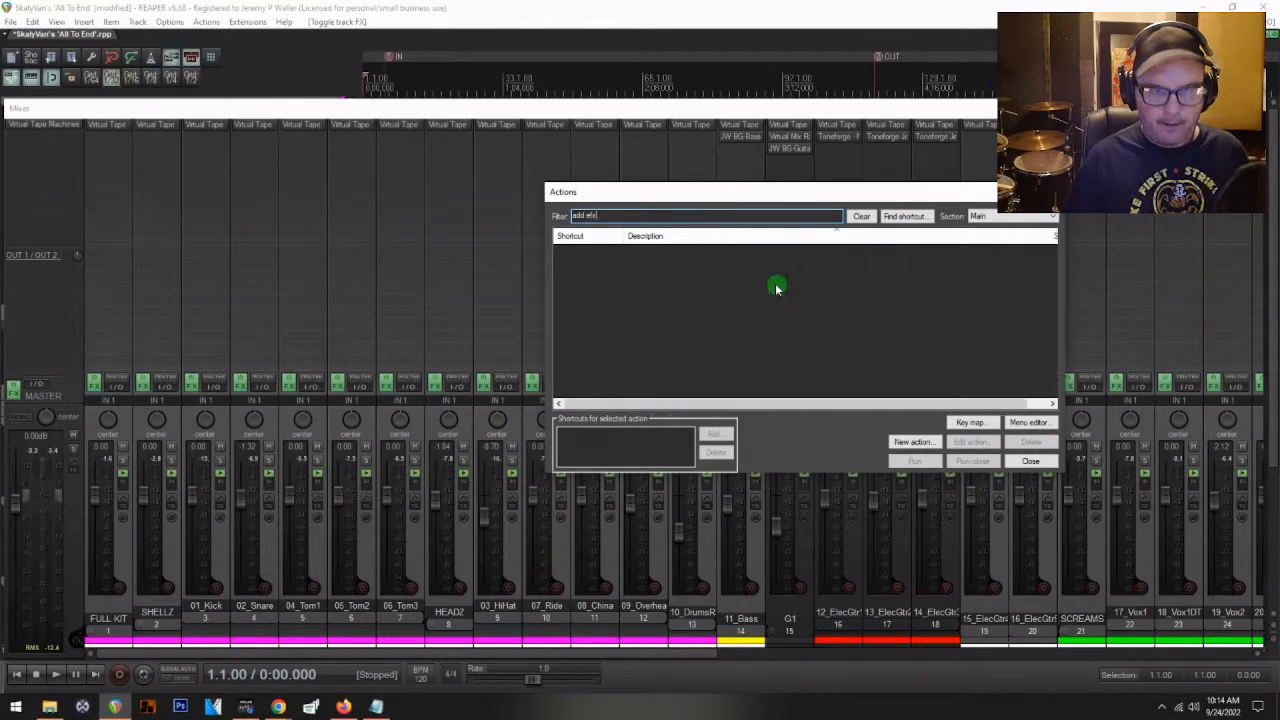
key(BackSpace)
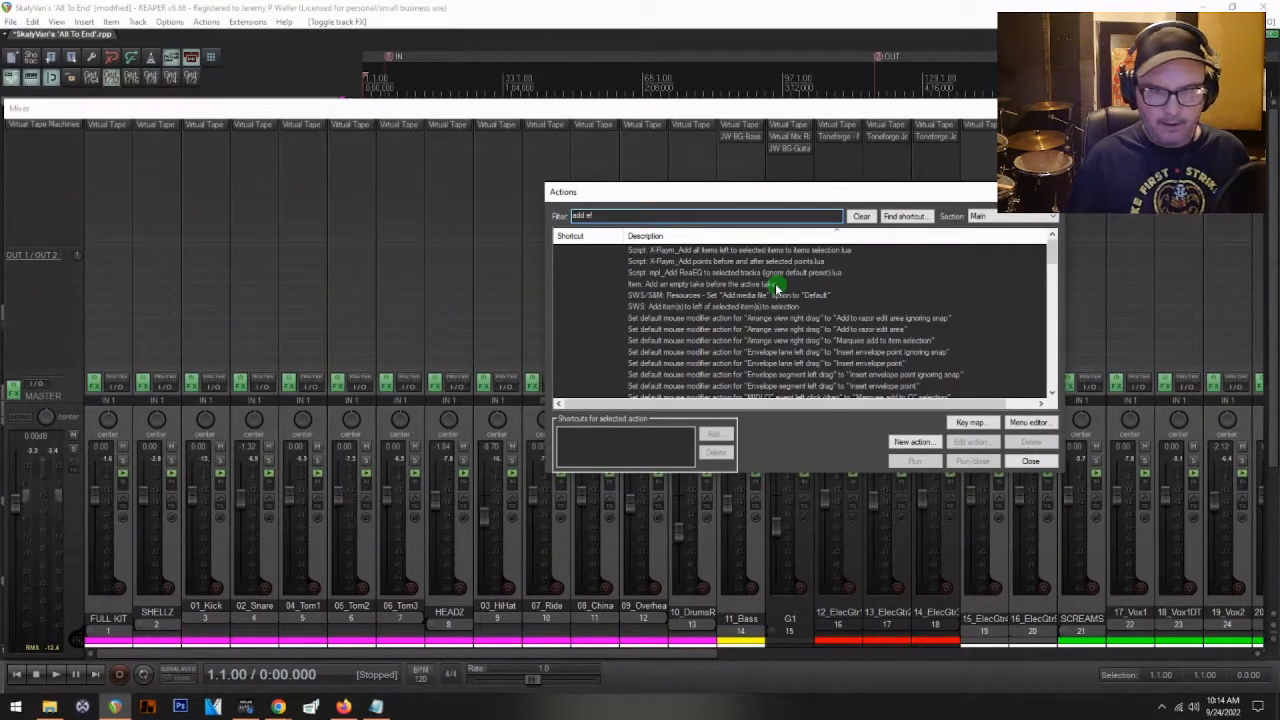
scroll(716, 354, down, 5)
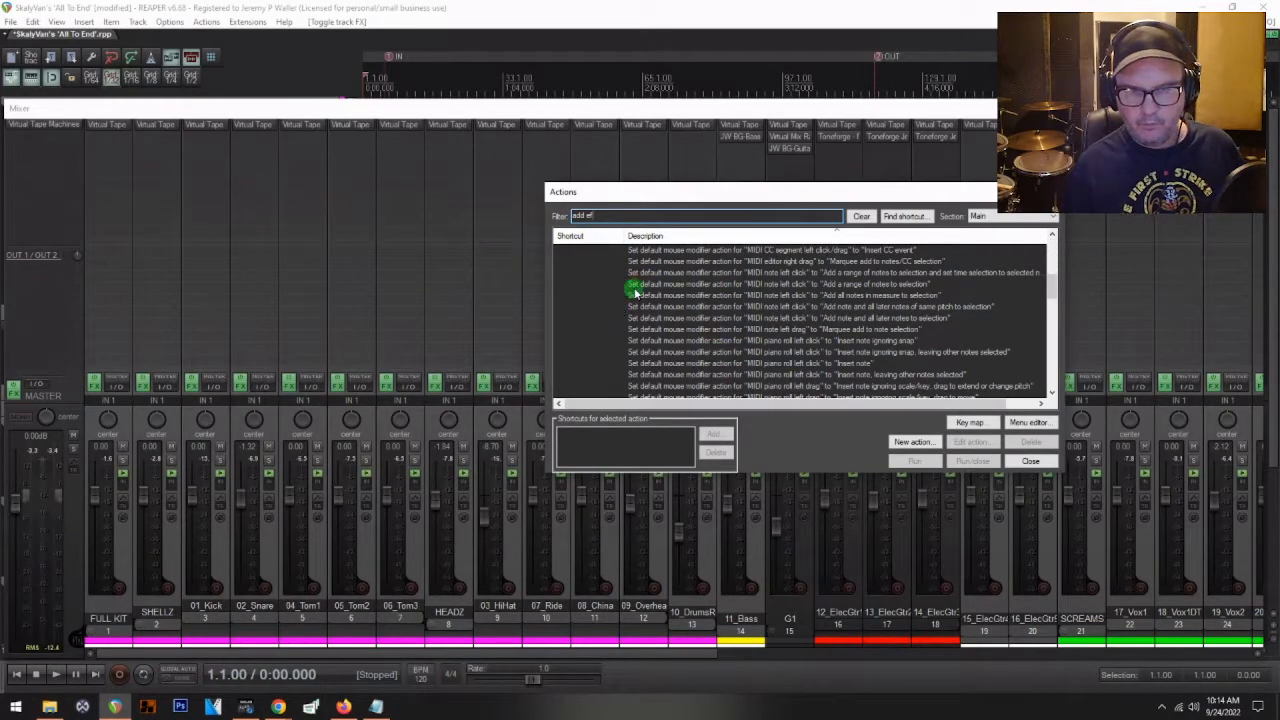
scroll(634, 292, down, 5)
scroll(634, 292, down, 3)
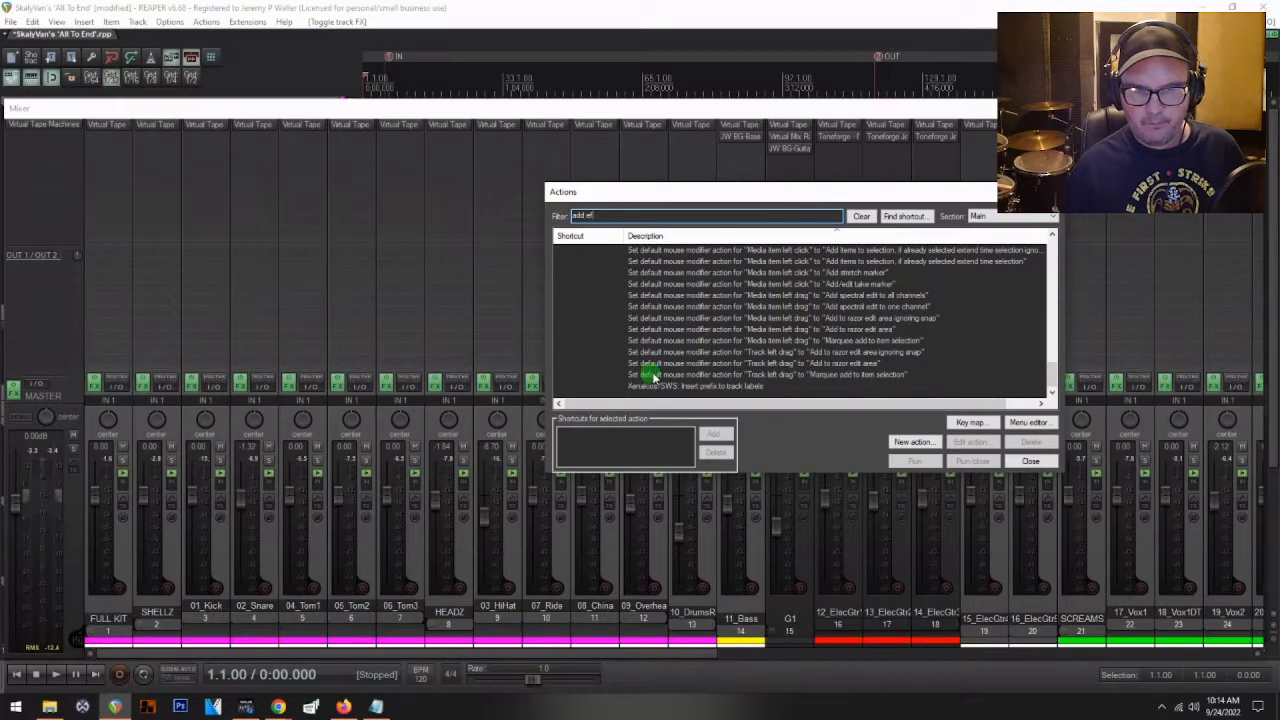
scroll(652, 375, up, 8)
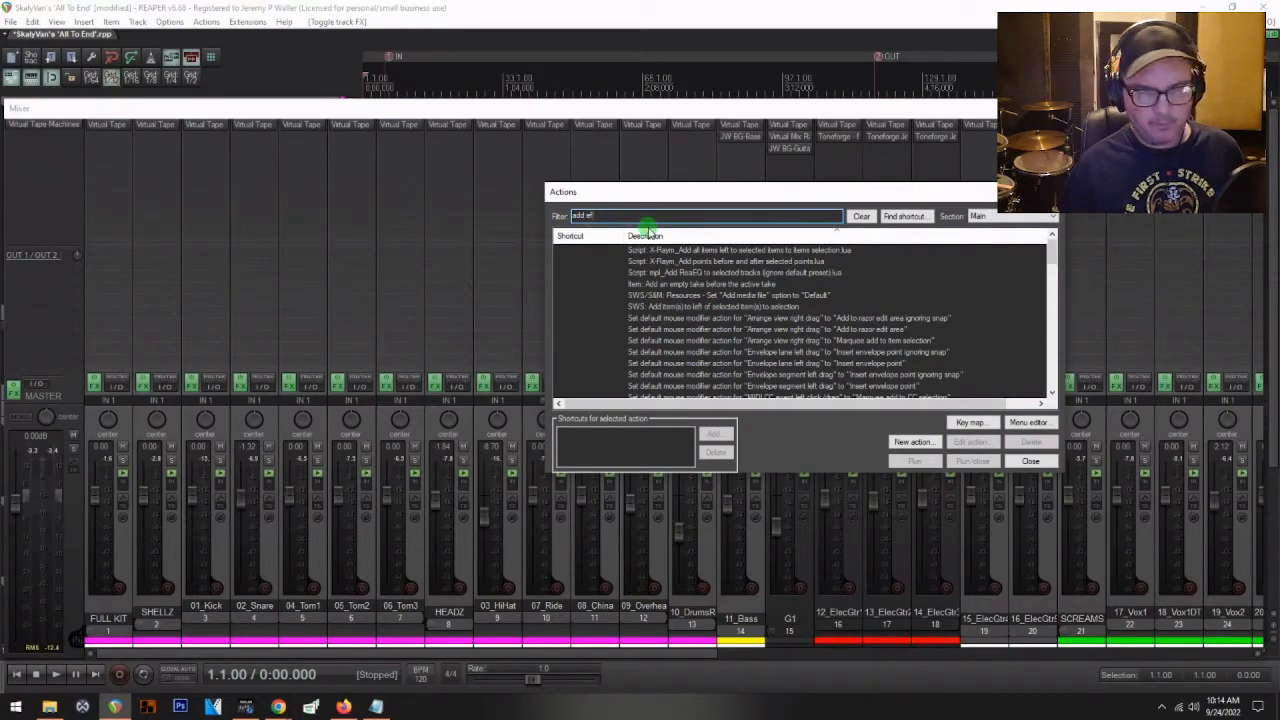
- Search the action list for "add FX" instead and close the list without running an action
text(f)
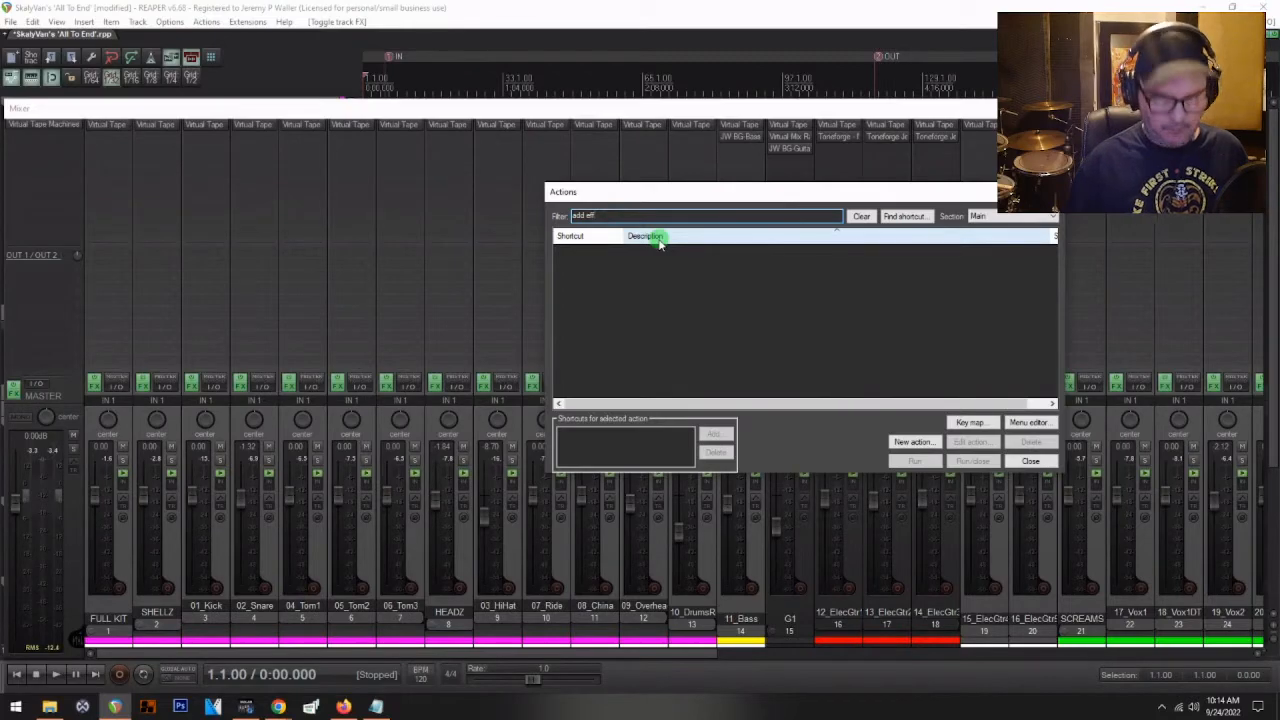
key(BackSpace)
key(BackSpace)
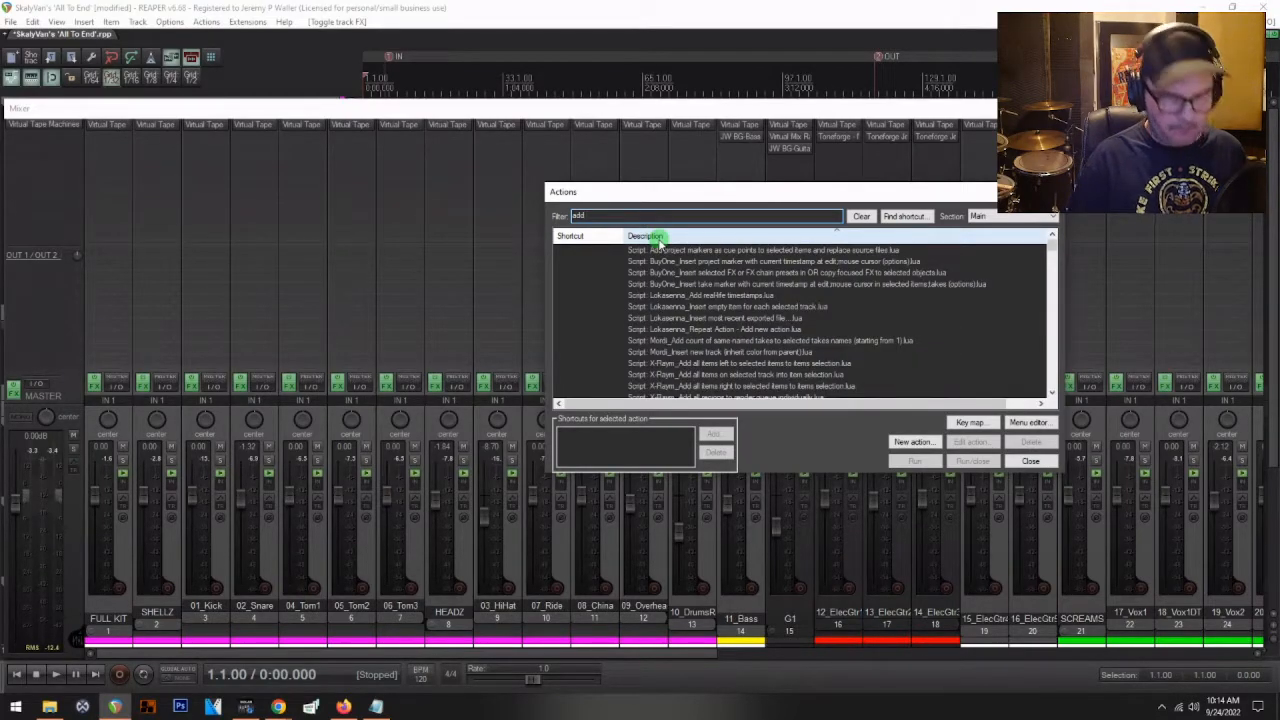
key(BackSpace)
text(f)
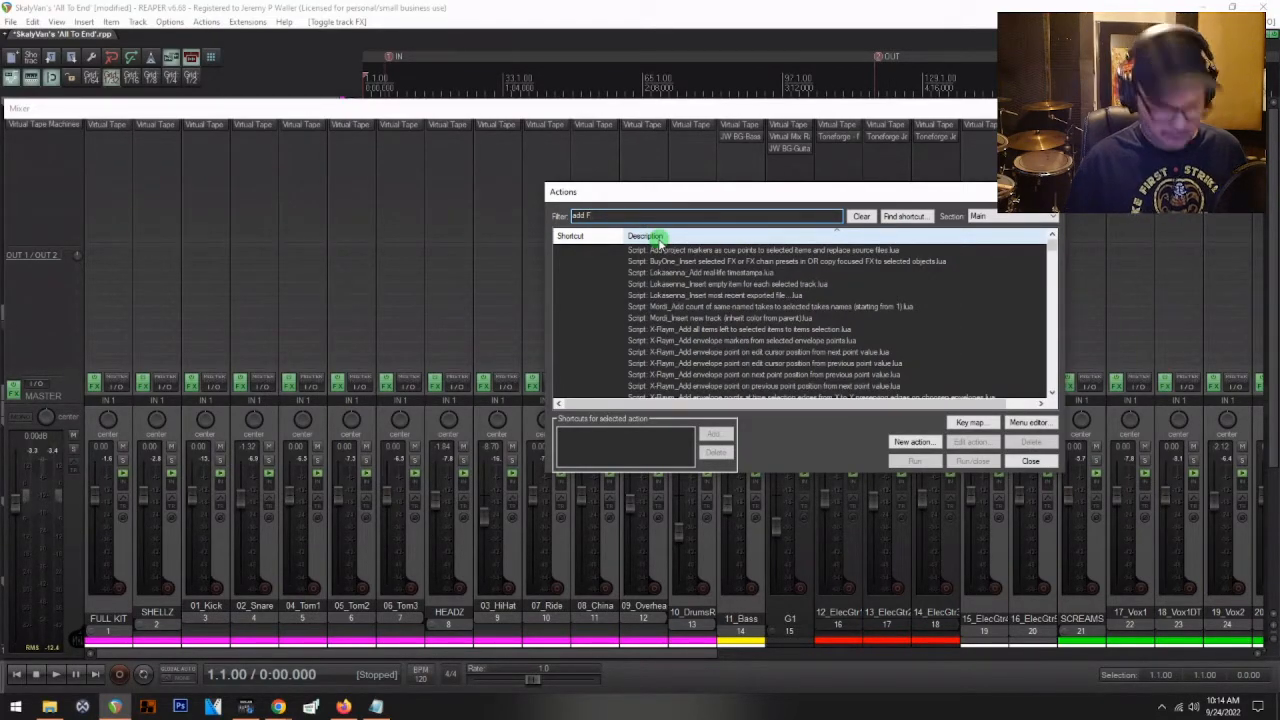
text(X)
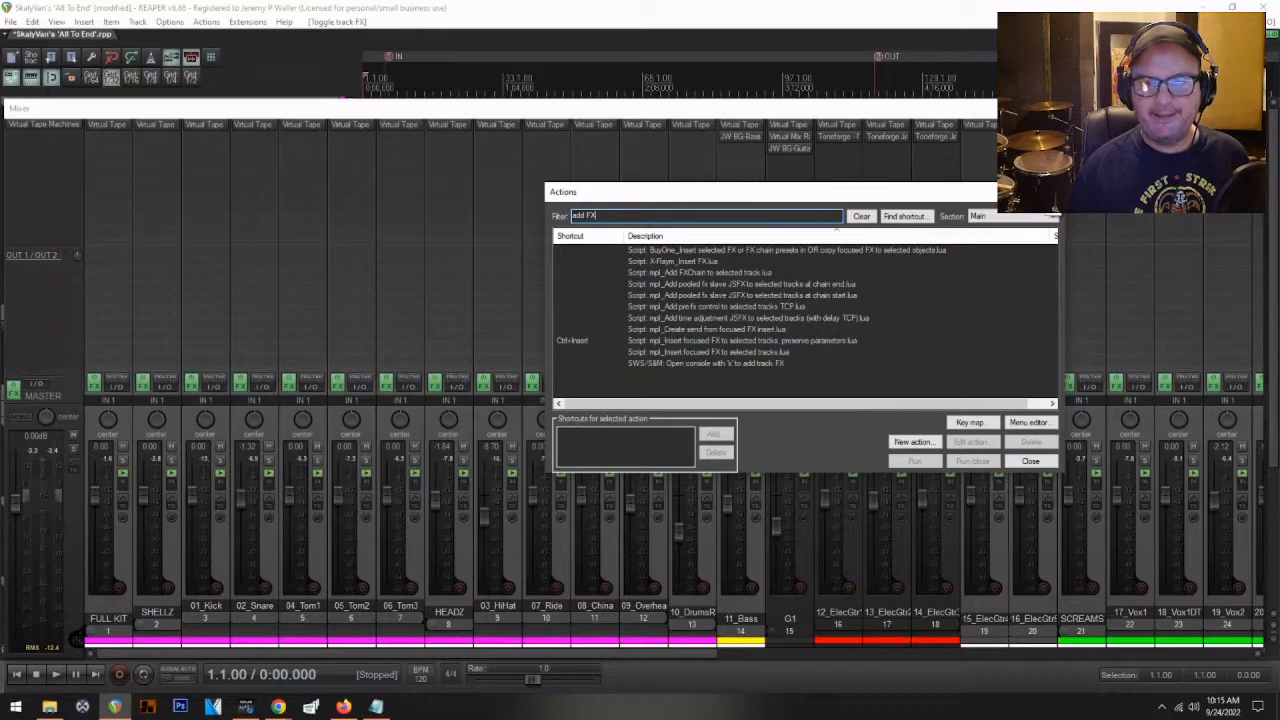
key(Escape)
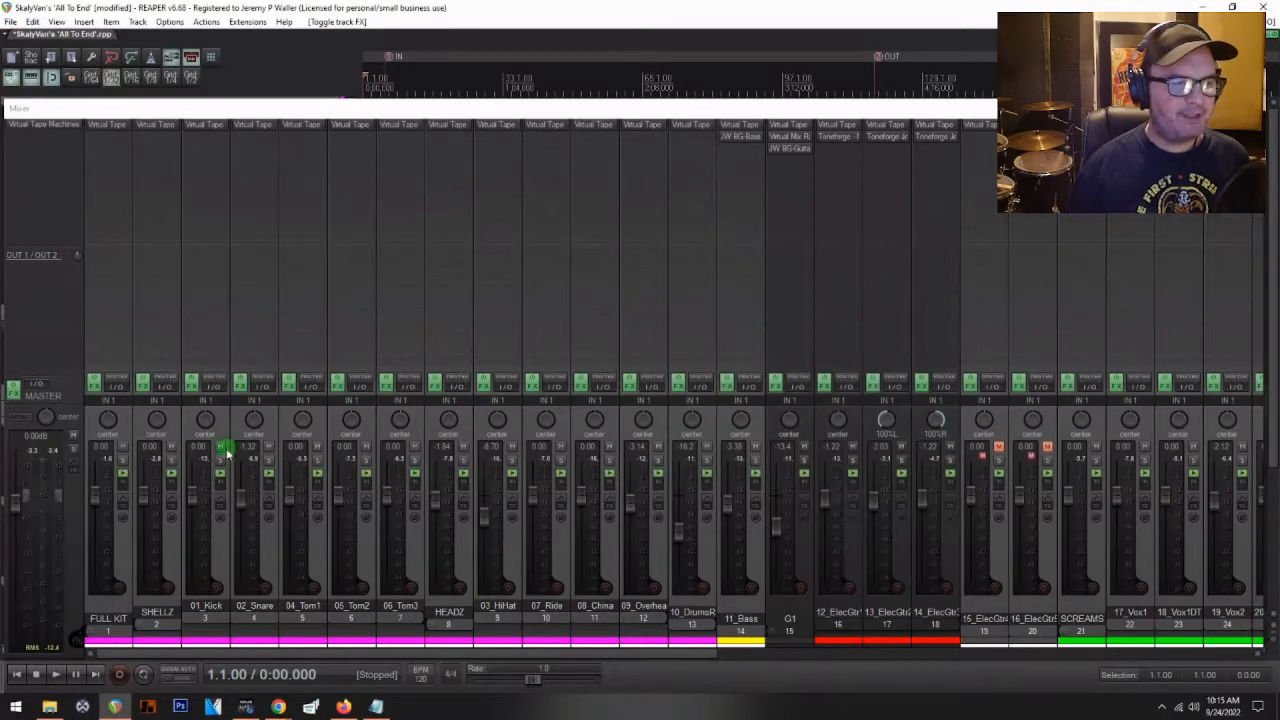
- Add the Virtual Mix Rack plugin to the 01_Kick track after Virtual Tape Machines and close its window
click(214, 565)
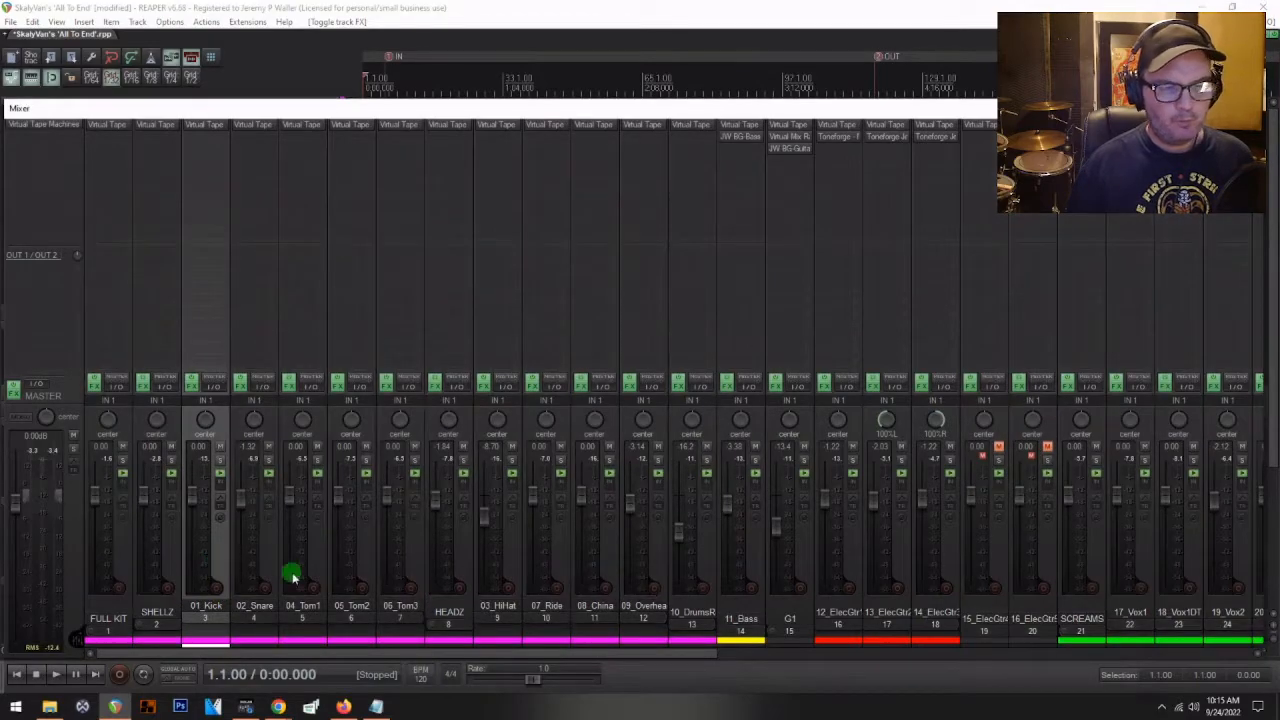
double_click(207, 145)
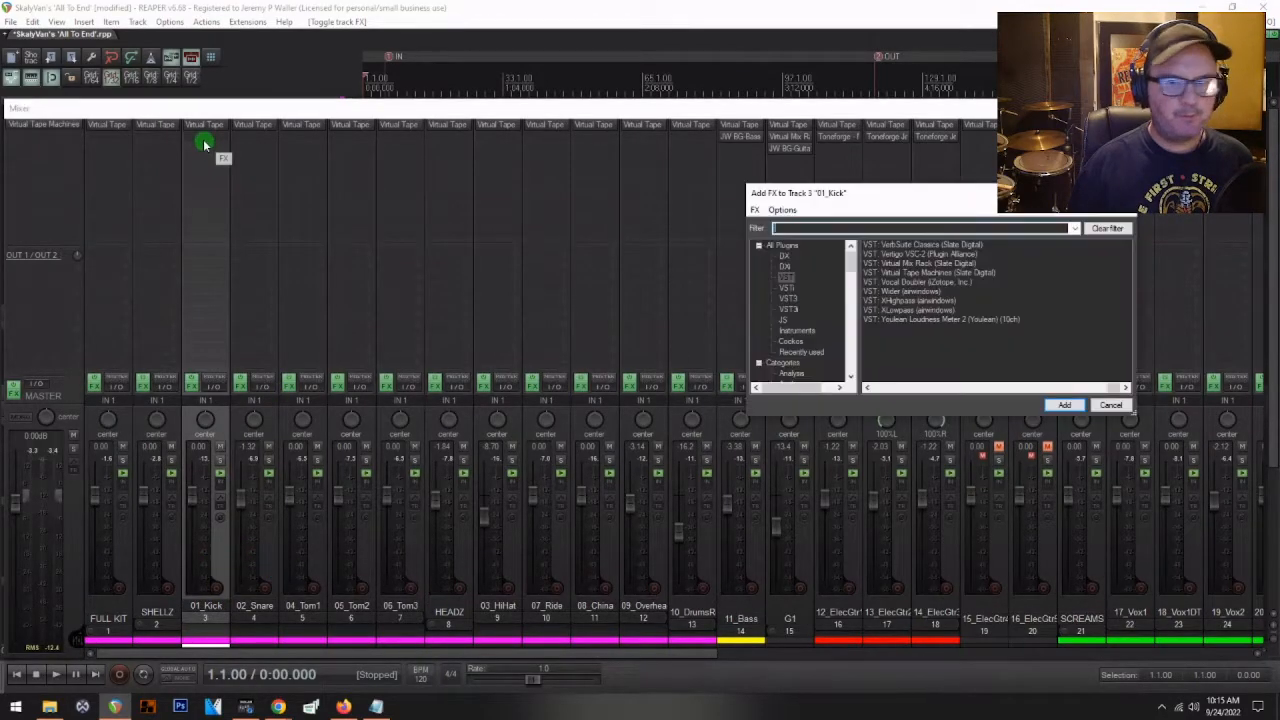
click(906, 263)
double_click(906, 263)
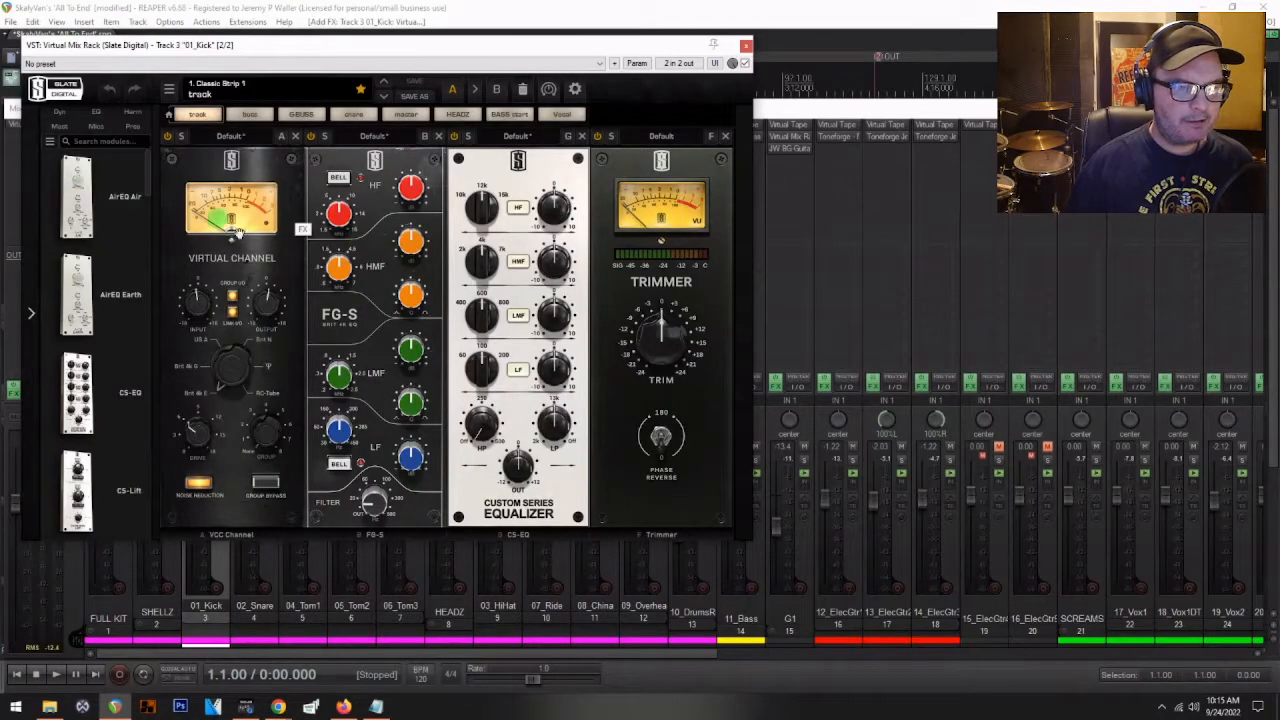
click(411, 512)
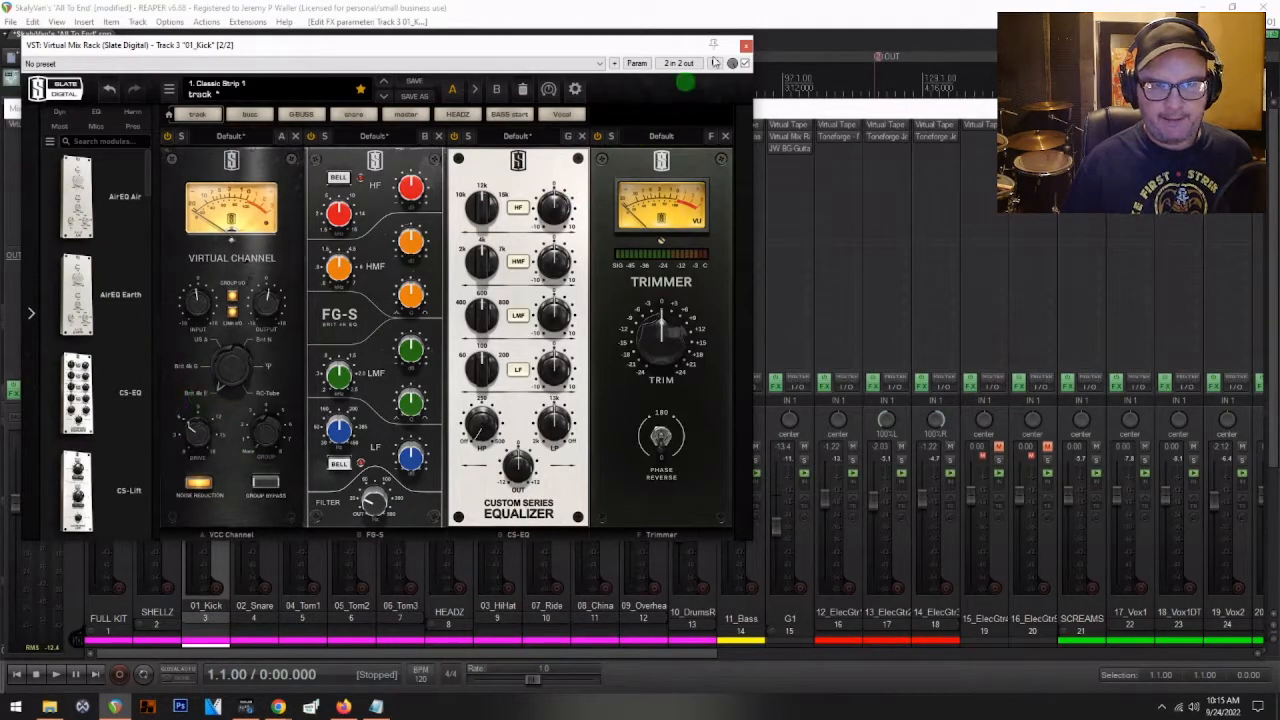
click(745, 45)
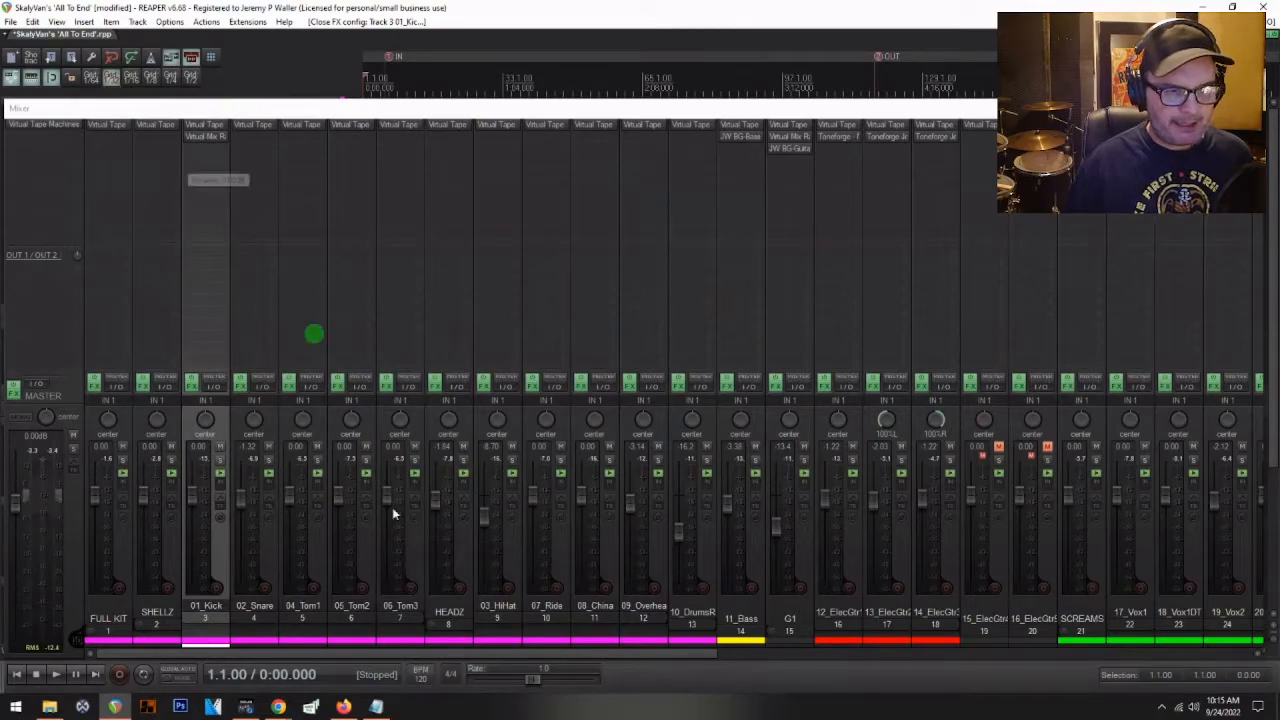
- Select the snare, three tom, hi-hat, ride, china, overhead and 10_DrumsR tracks together, leaving out the HEADZ folder track
click(270, 535)
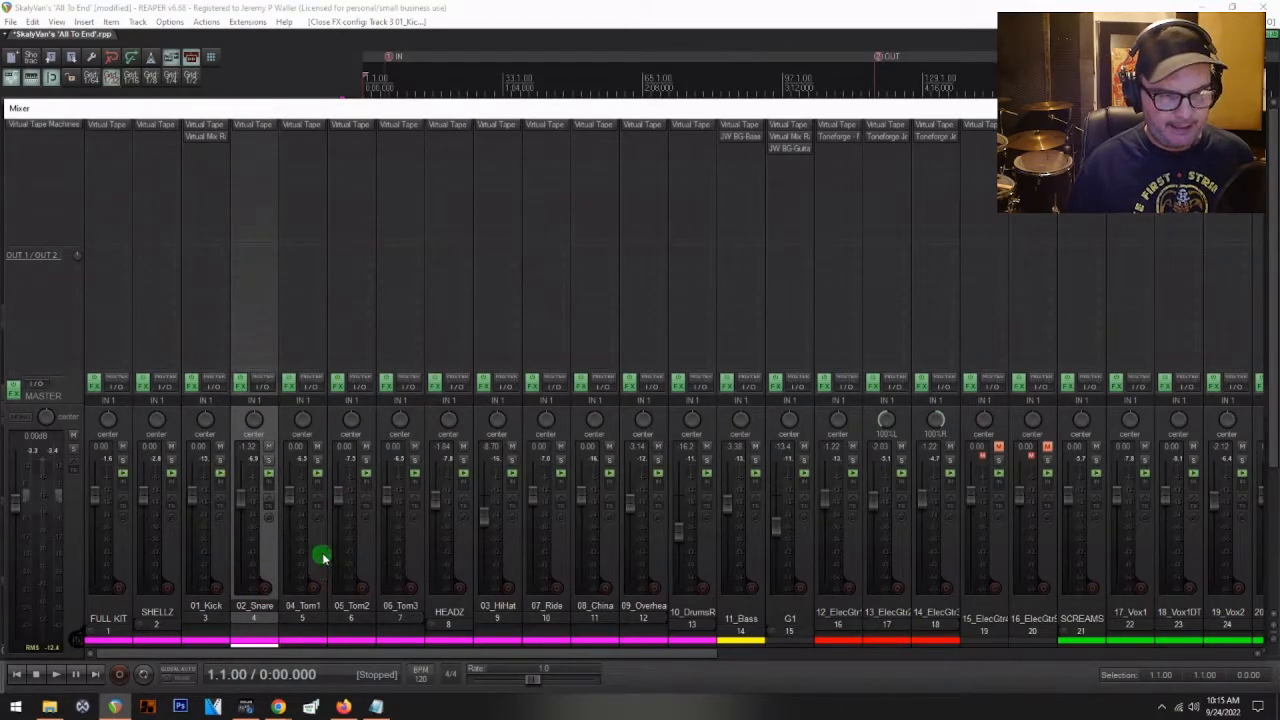
ctrl+click(320, 557)
ctrl+click(371, 567)
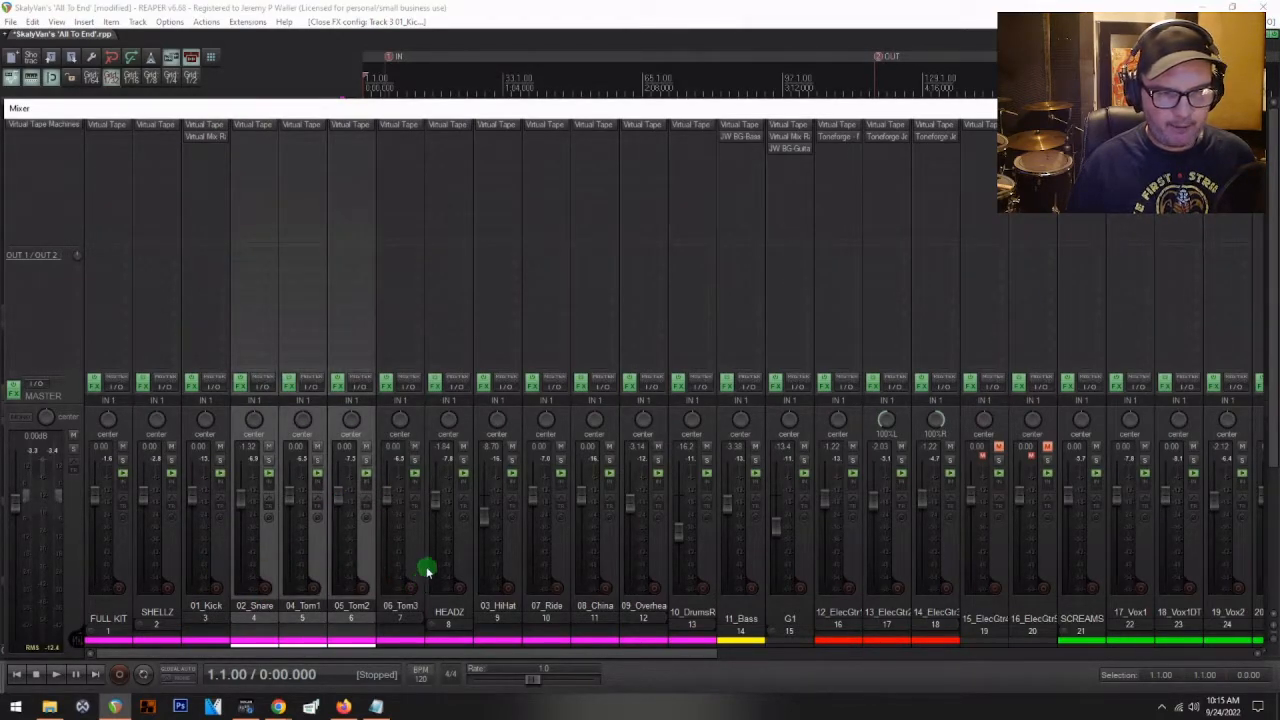
ctrl+click(418, 568)
ctrl+click(516, 572)
ctrl+click(562, 565)
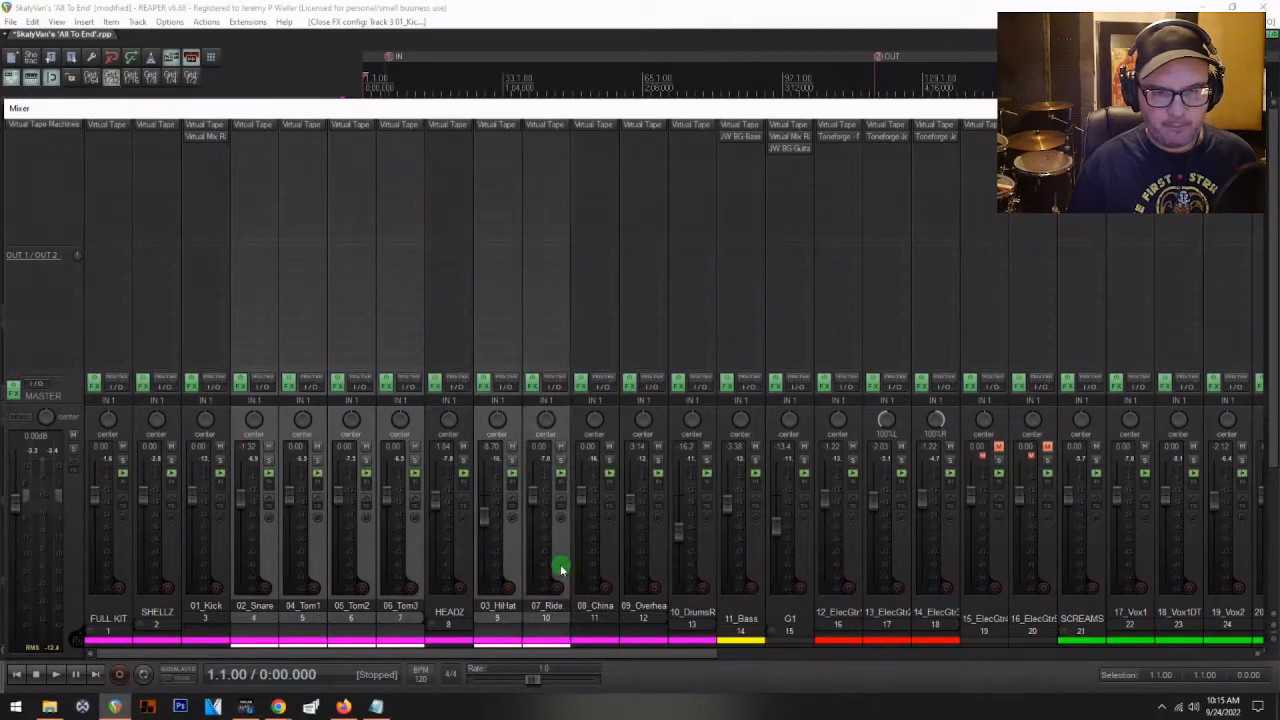
ctrl+click(588, 550)
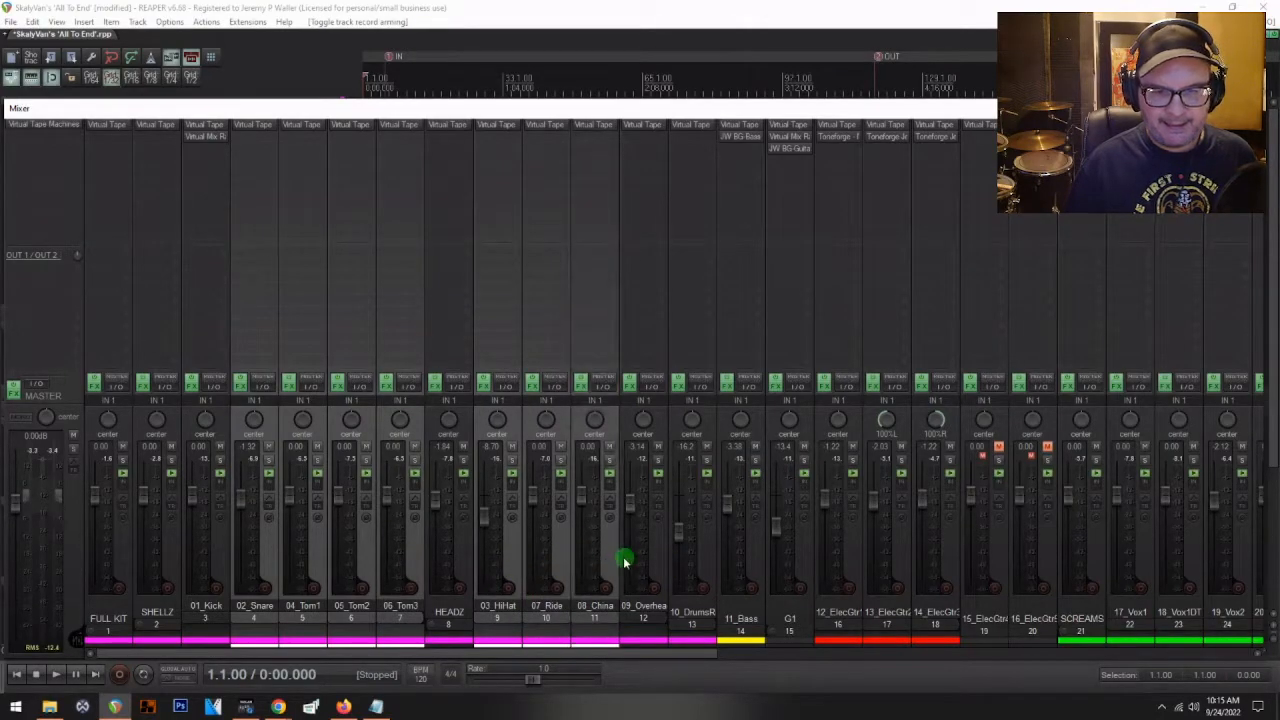
ctrl+click(660, 560)
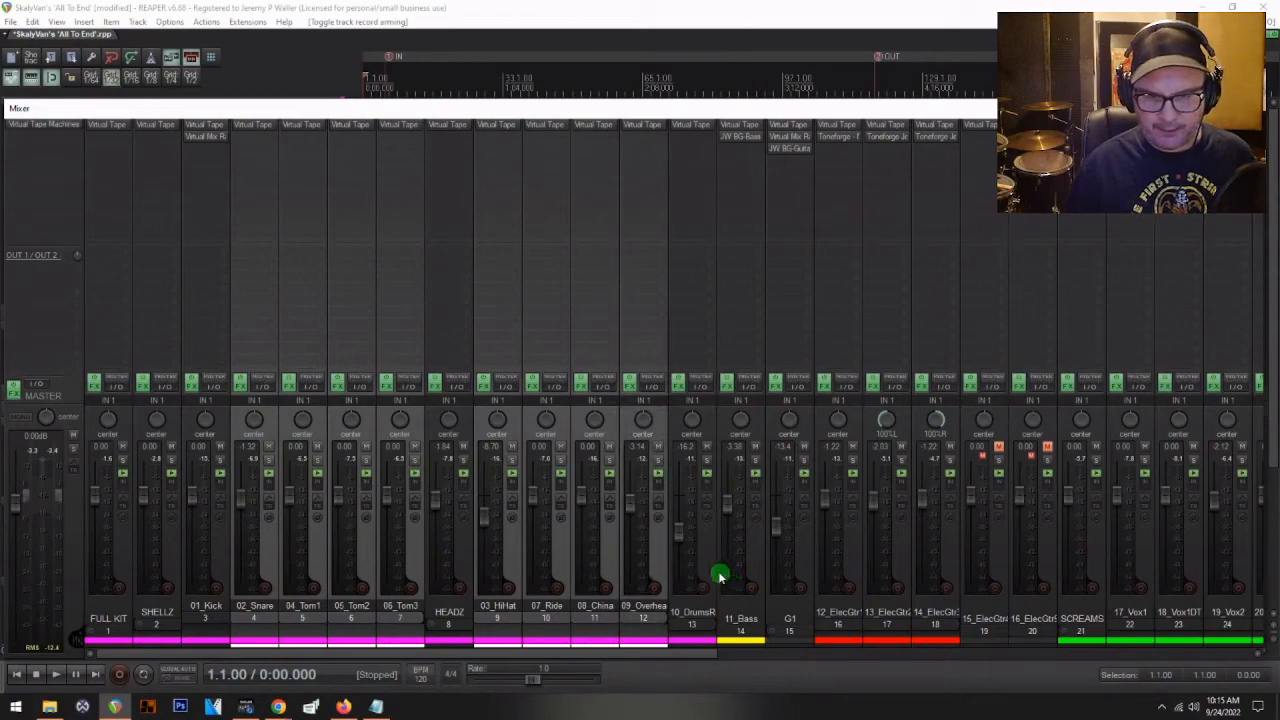
ctrl+click(706, 558)
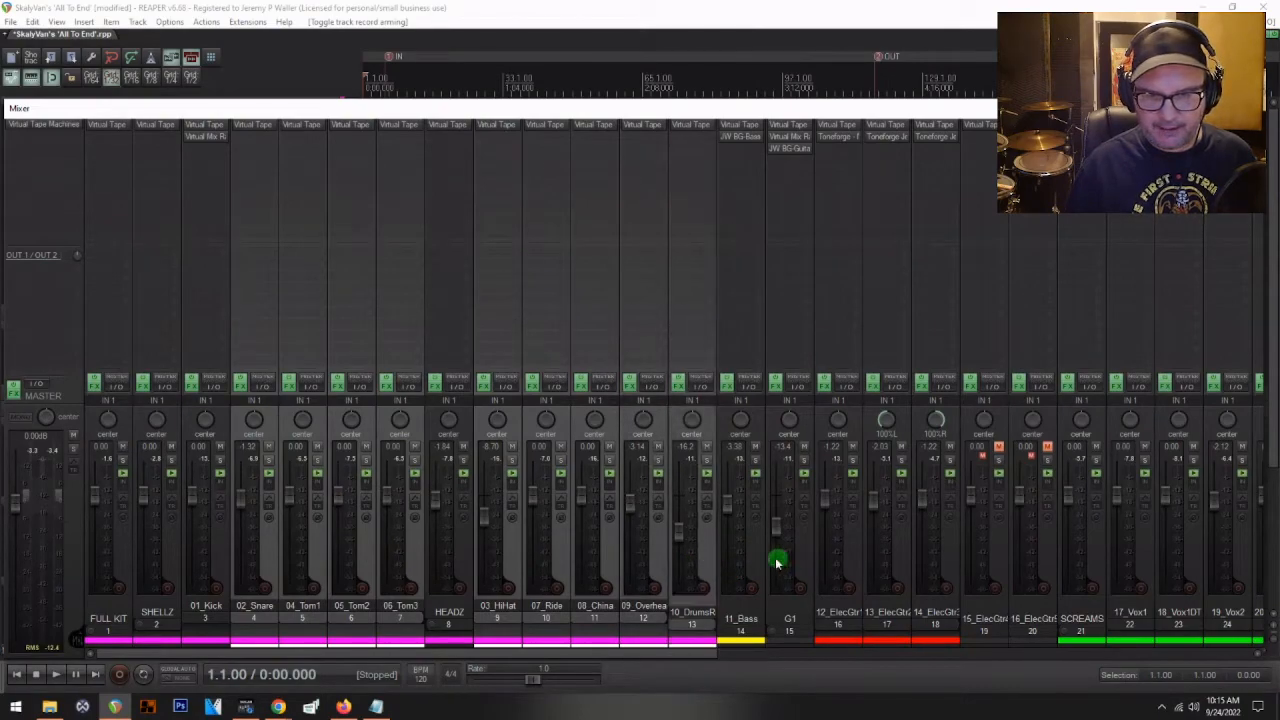
- Add the 11_Bass track and the electric guitar tracks 12 to 16 to the selection, leaving out the G1 folder track
click(901, 563)
click(859, 561)
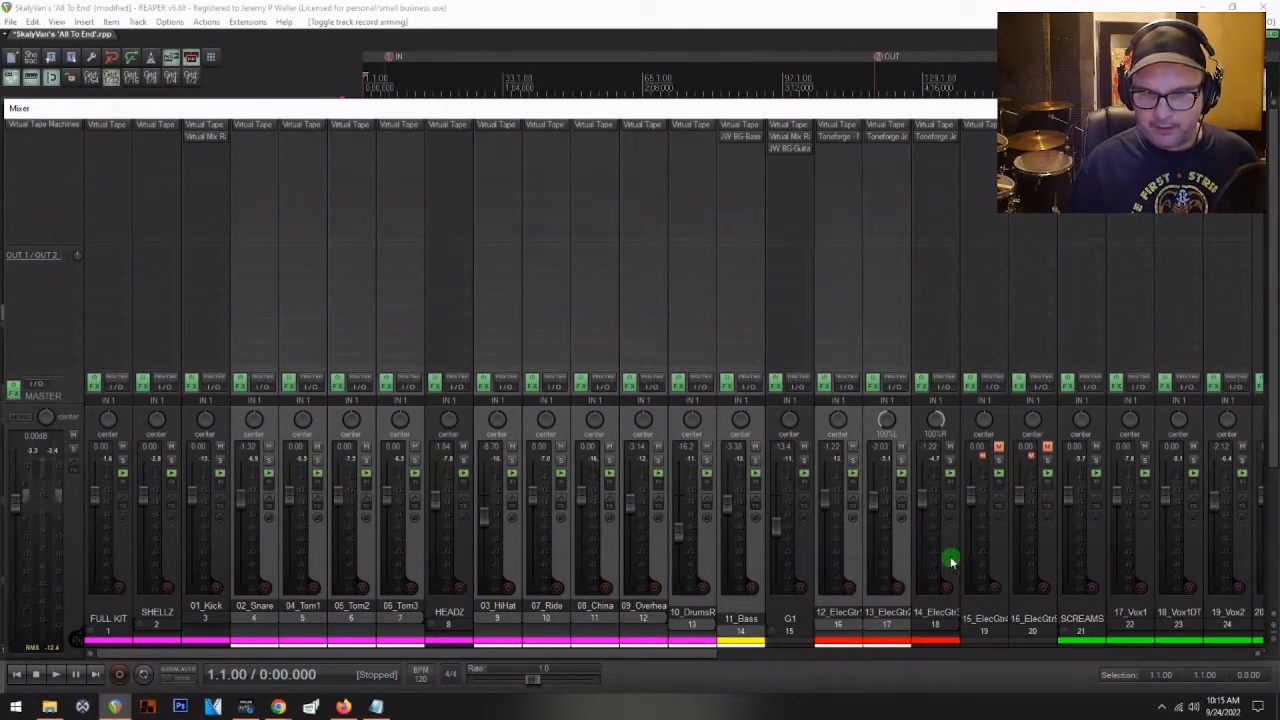
click(950, 562)
scroll(1005, 575, down, 7)
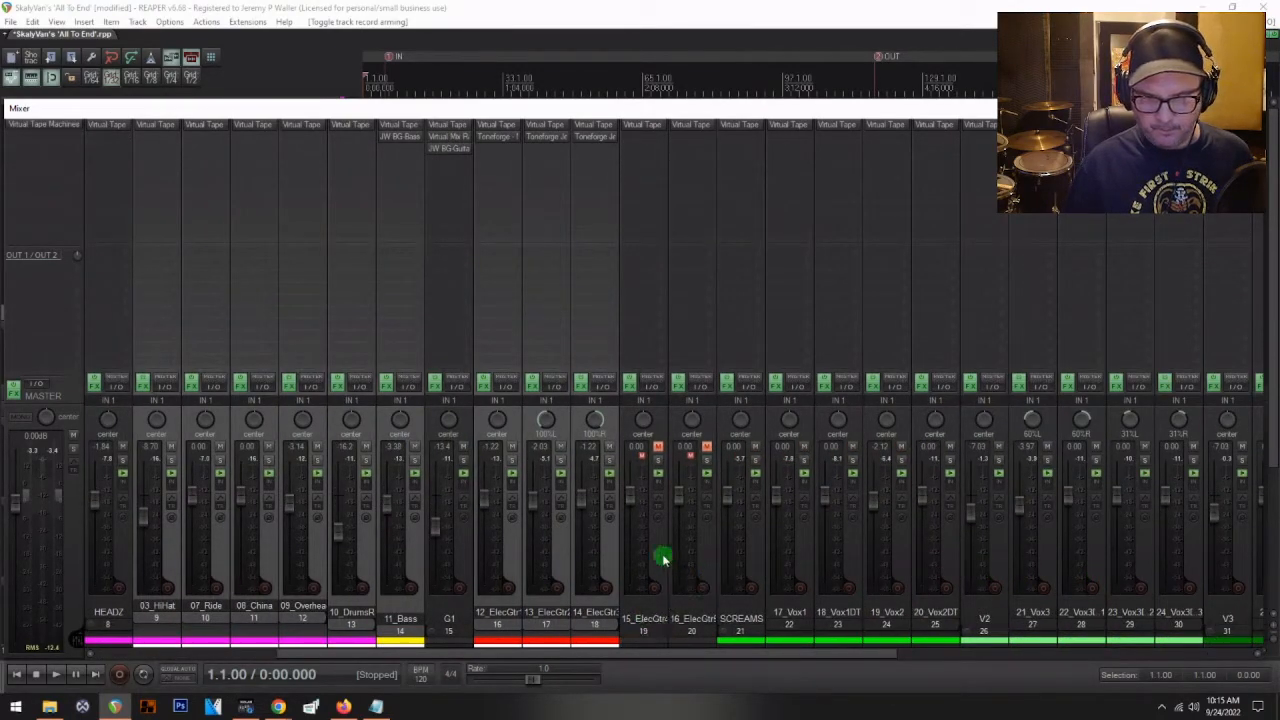
click(663, 558)
click(700, 553)
- Extend the selection with vocal tracks 17_Vox1 through the last 24_Vox3 track, leaving out the SCREAMS and V2 folder tracks
ctrl+click(812, 561)
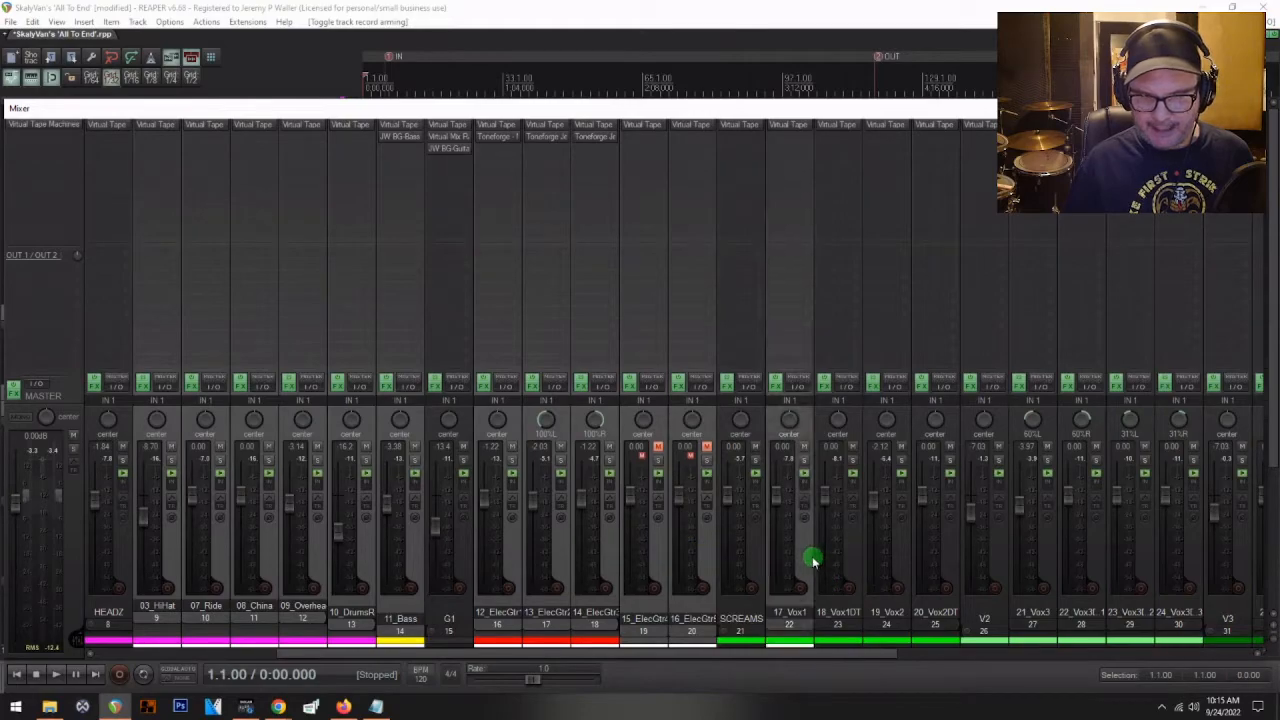
ctrl+click(849, 562)
ctrl+click(900, 561)
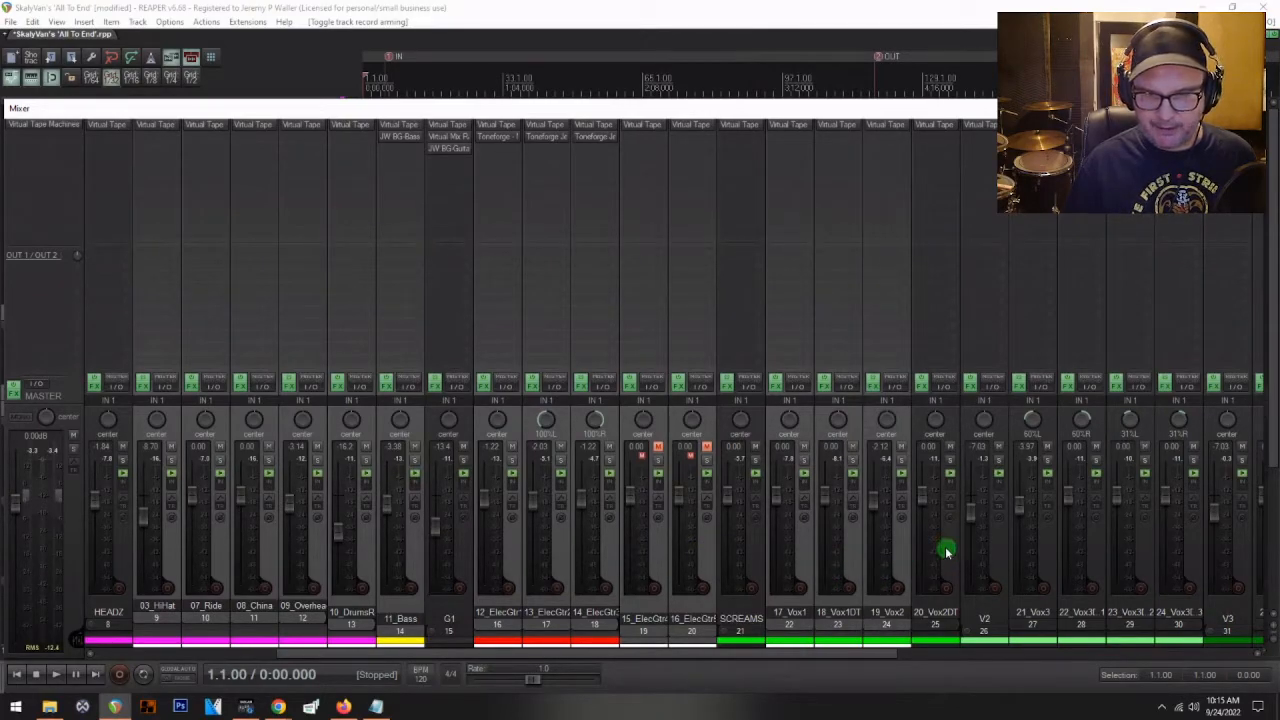
ctrl+click(946, 551)
ctrl+click(1037, 550)
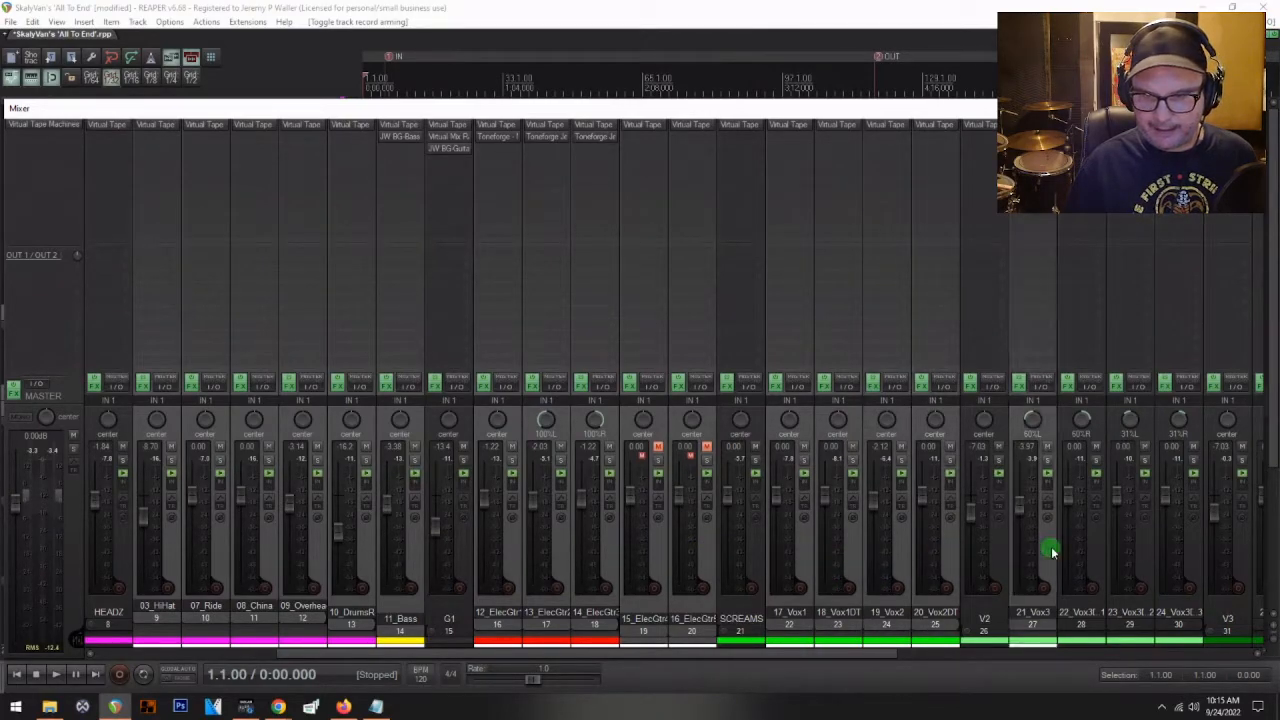
ctrl+click(1103, 557)
ctrl+click(1137, 557)
ctrl+click(1190, 556)
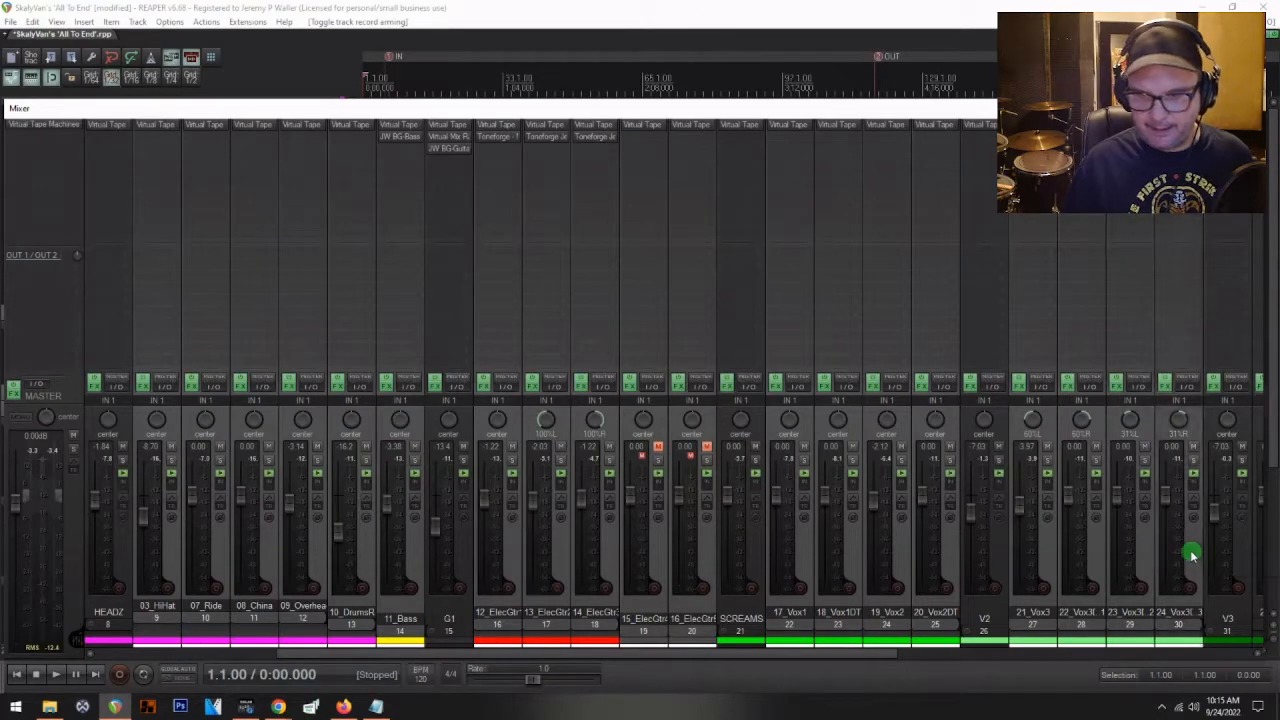
- Extend the selection with vocal tracks 25_Vox4 through 32_Vox6, leaving out the V3 and V4 folder tracks
scroll(1192, 556, down, 9)
ctrl+click(838, 617)
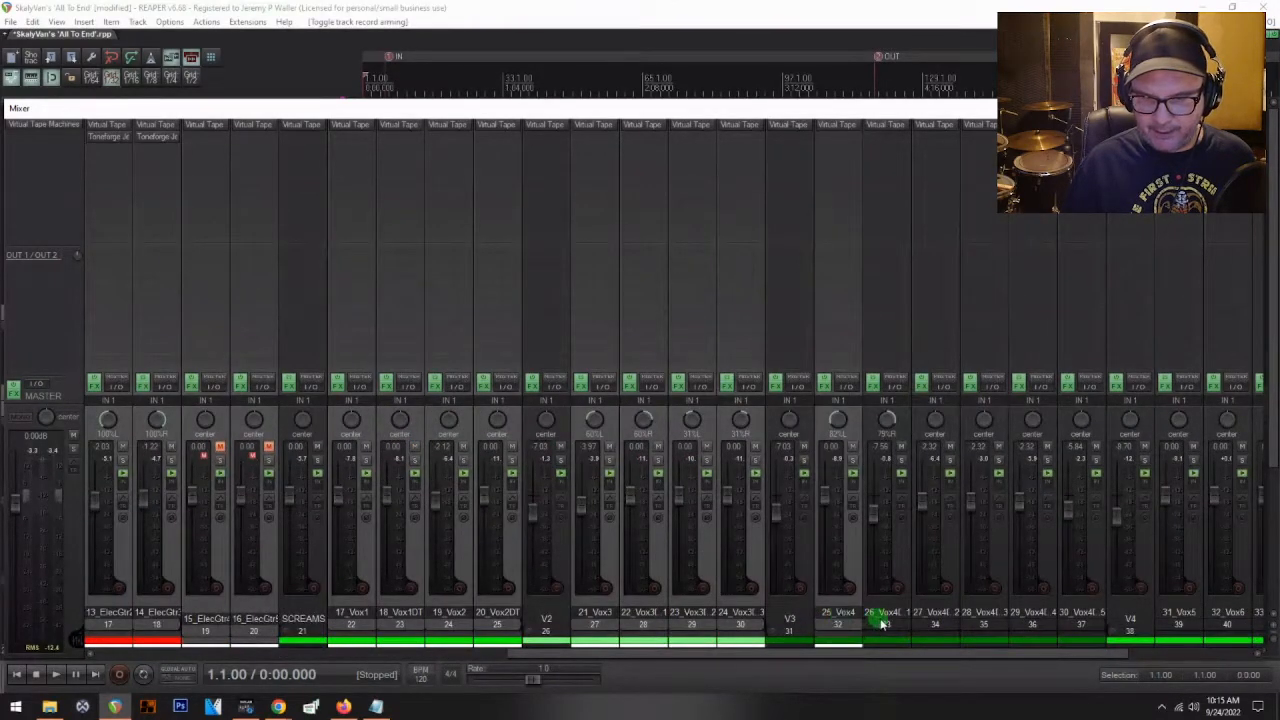
ctrl+click(884, 620)
ctrl+click(945, 620)
ctrl+click(993, 620)
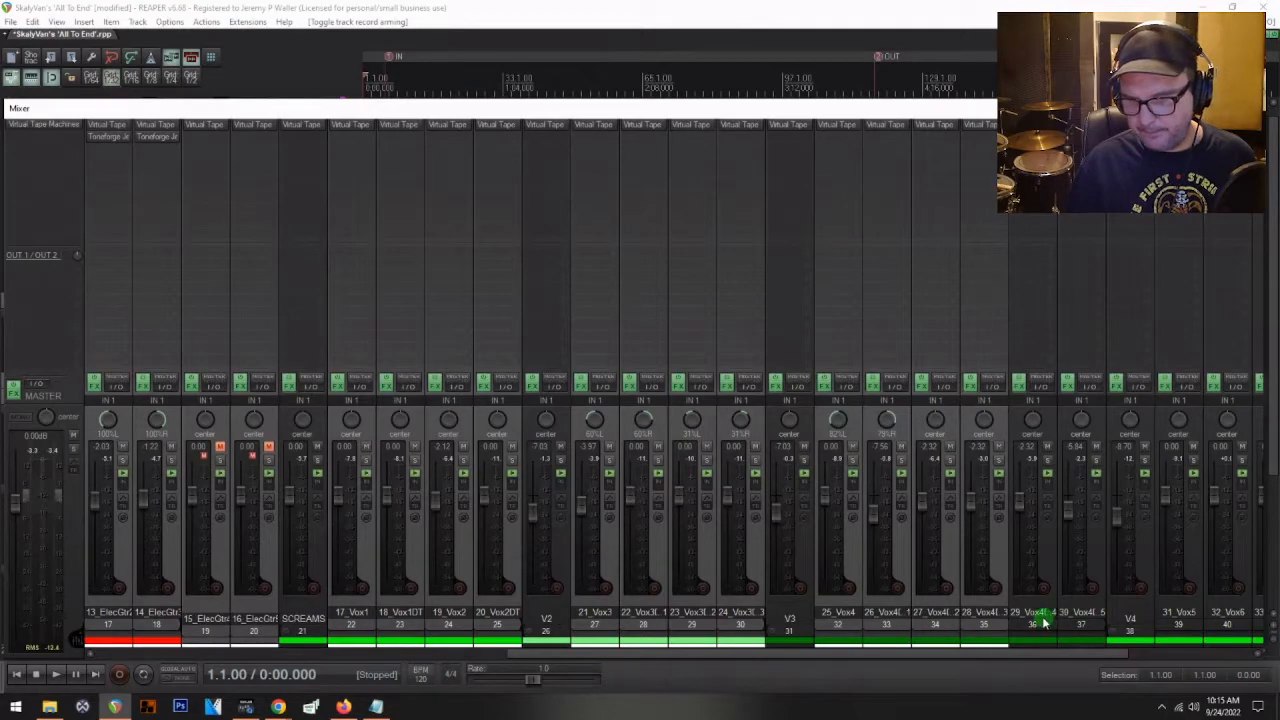
ctrl+click(1043, 620)
ctrl+click(1082, 620)
ctrl+click(1180, 620)
ctrl+click(1215, 615)
- Extend the selection with the remaining vocal tracks, from 33_Vox6DT through 37_Vox8
scroll(1215, 608, down, 5)
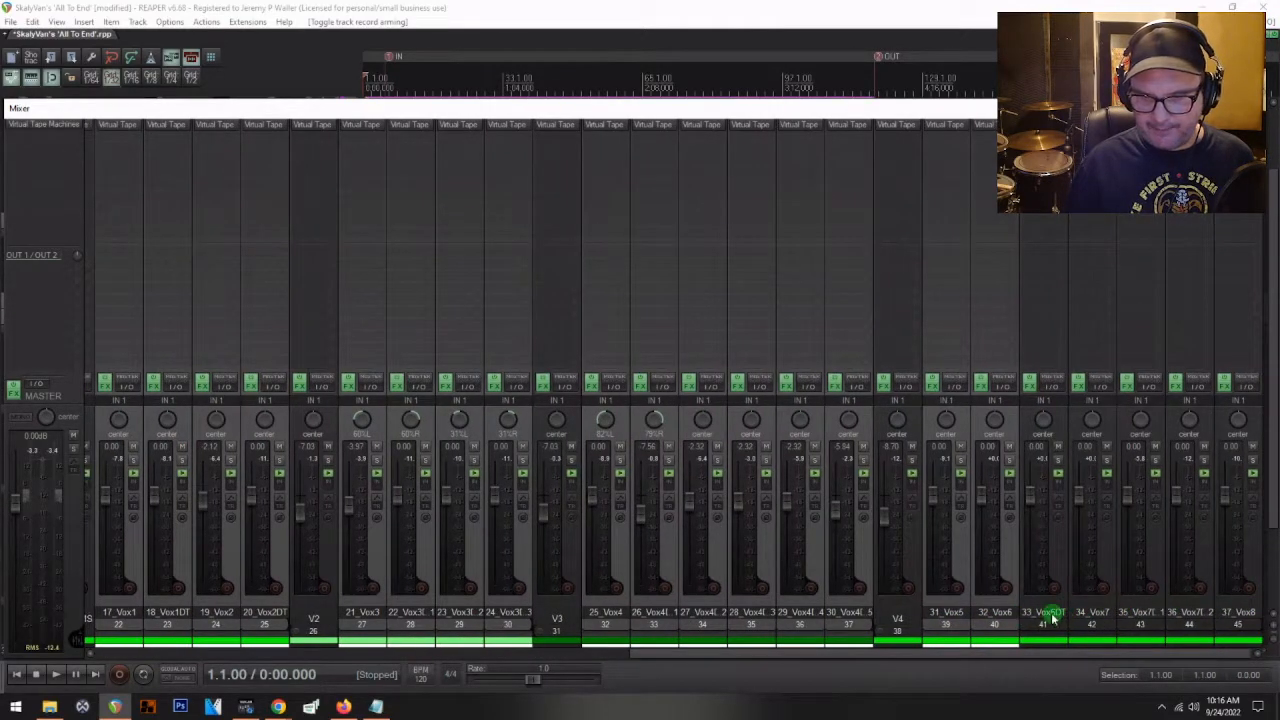
ctrl+click(1052, 620)
ctrl+click(1094, 614)
ctrl+click(1140, 610)
ctrl+click(1192, 608)
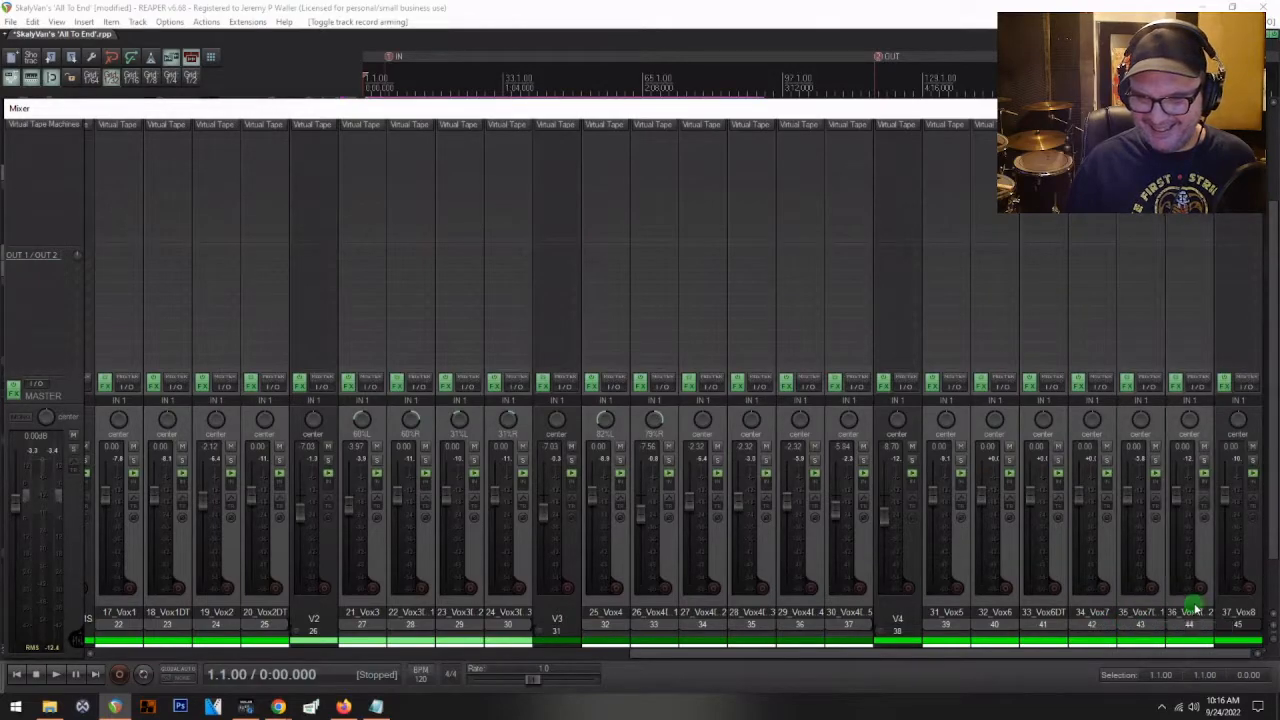
ctrl+click(1236, 612)
- Copy the Virtual Mix Rack plugin from the 01_Kick track to all selected tracks and close the open plugin windows
scroll(170, 537, up, 16)
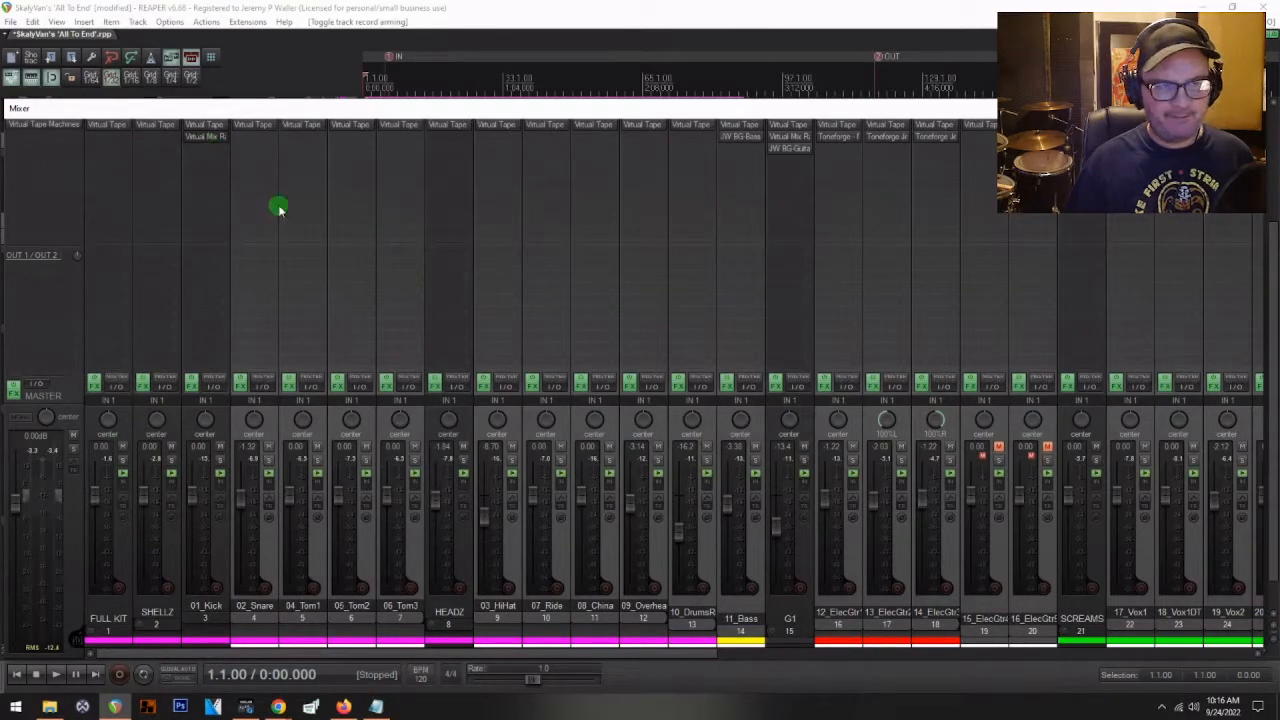
click(213, 131)
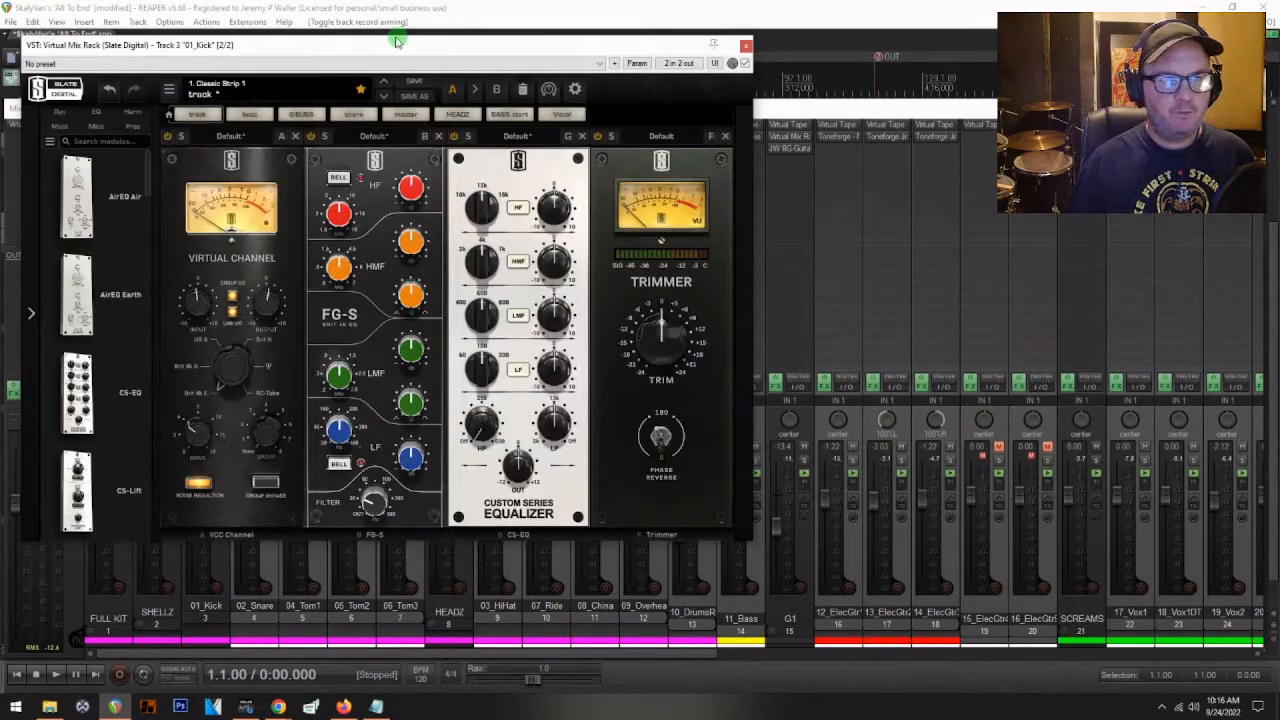
drag(322, 44, 317, 61)
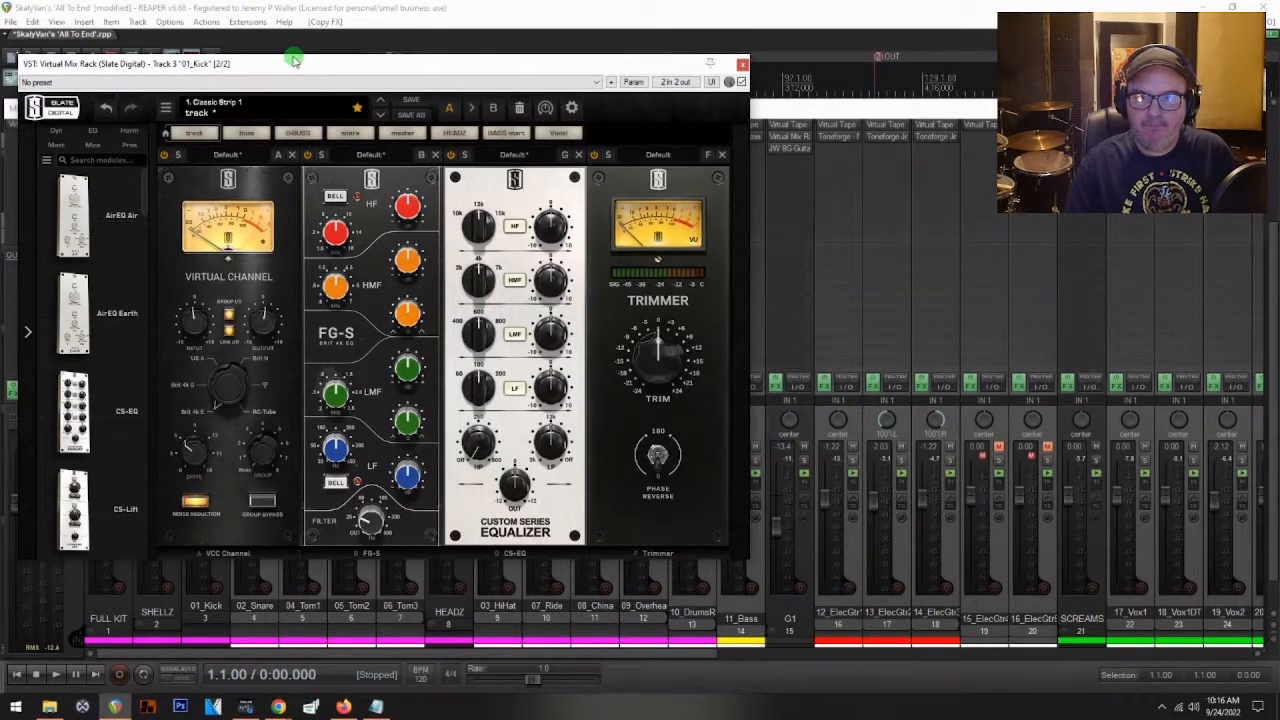
click(833, 155)
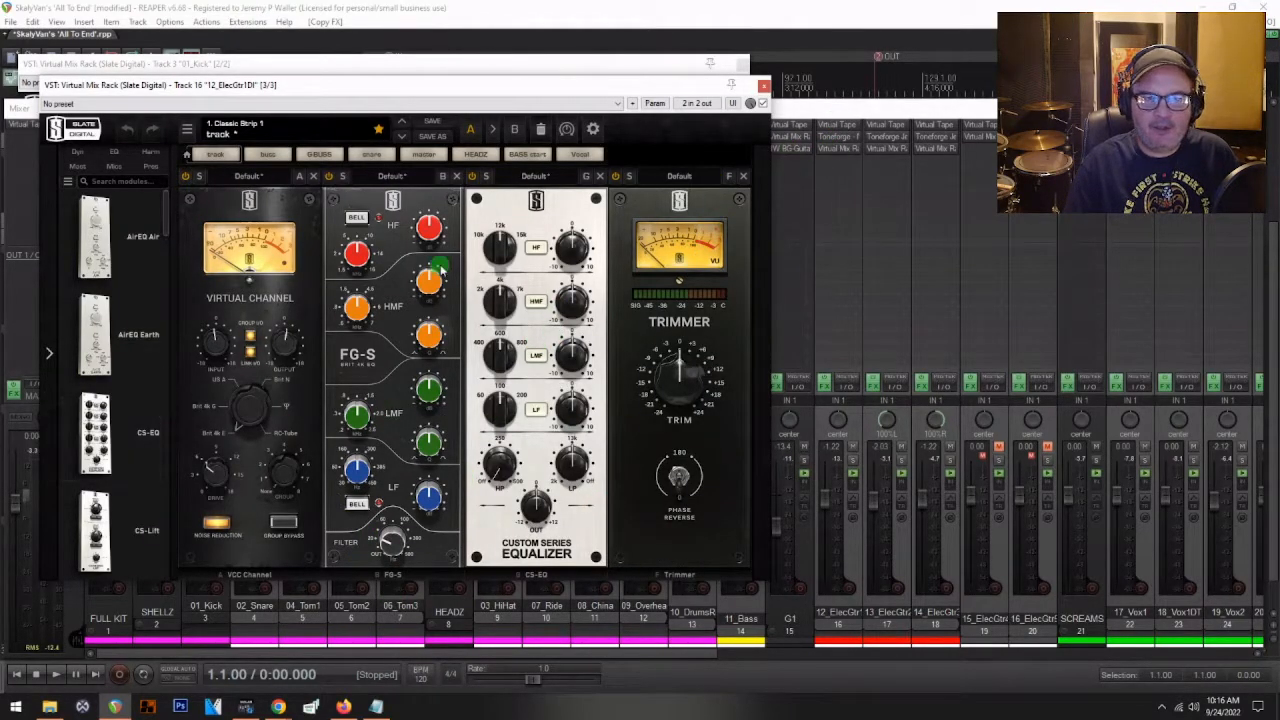
click(760, 86)
click(741, 62)
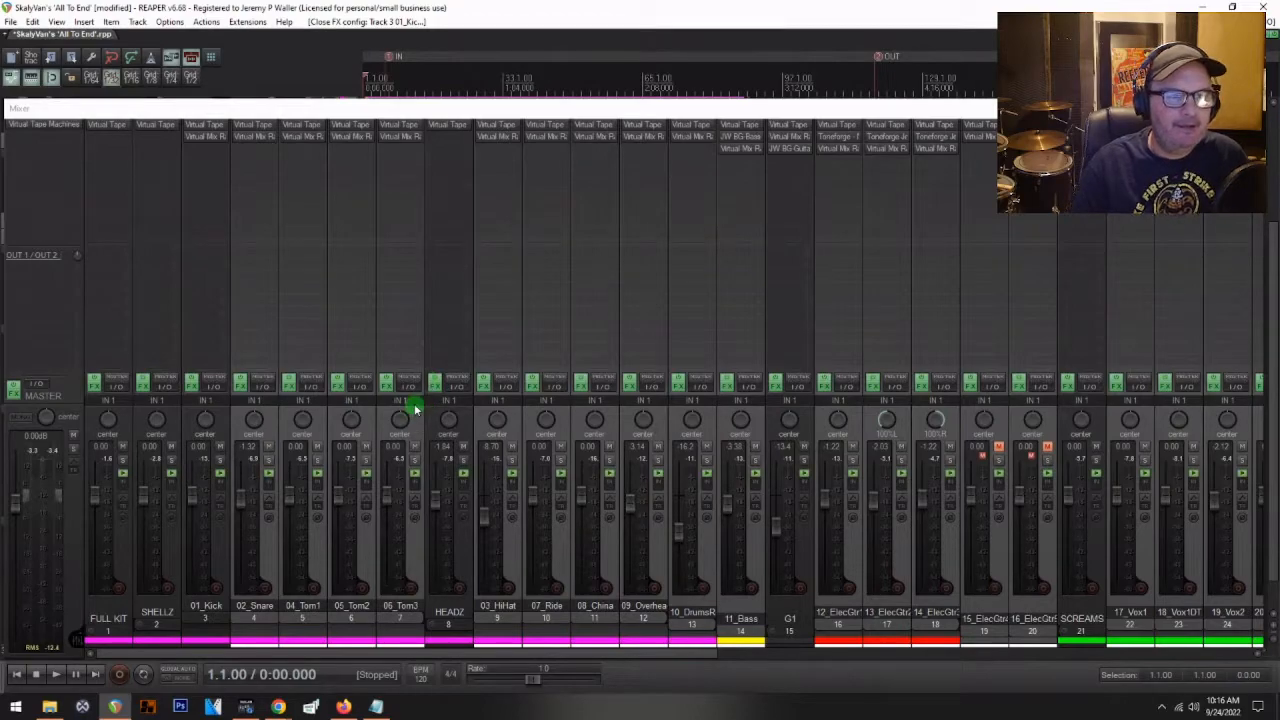
- Add Virtual Mix Rack to the FULL KIT folder track, load the "buss" preset and close its window
double_click(100, 140)
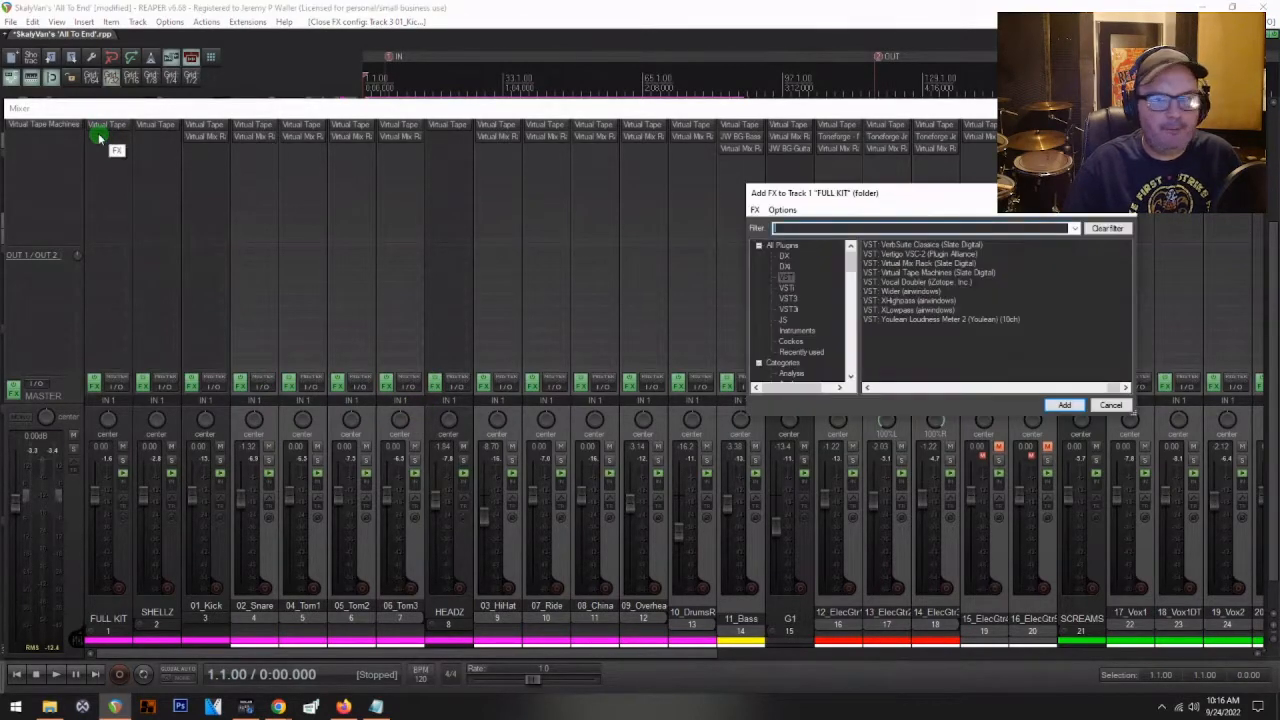
double_click(900, 264)
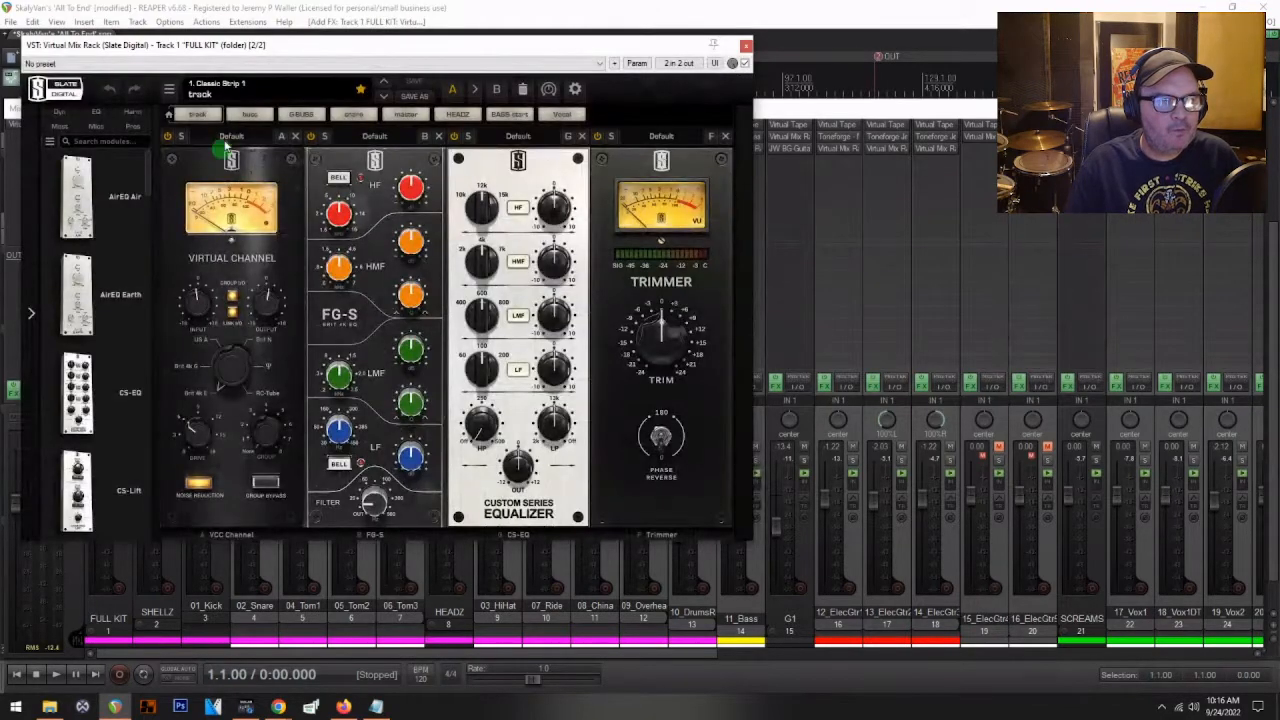
click(252, 113)
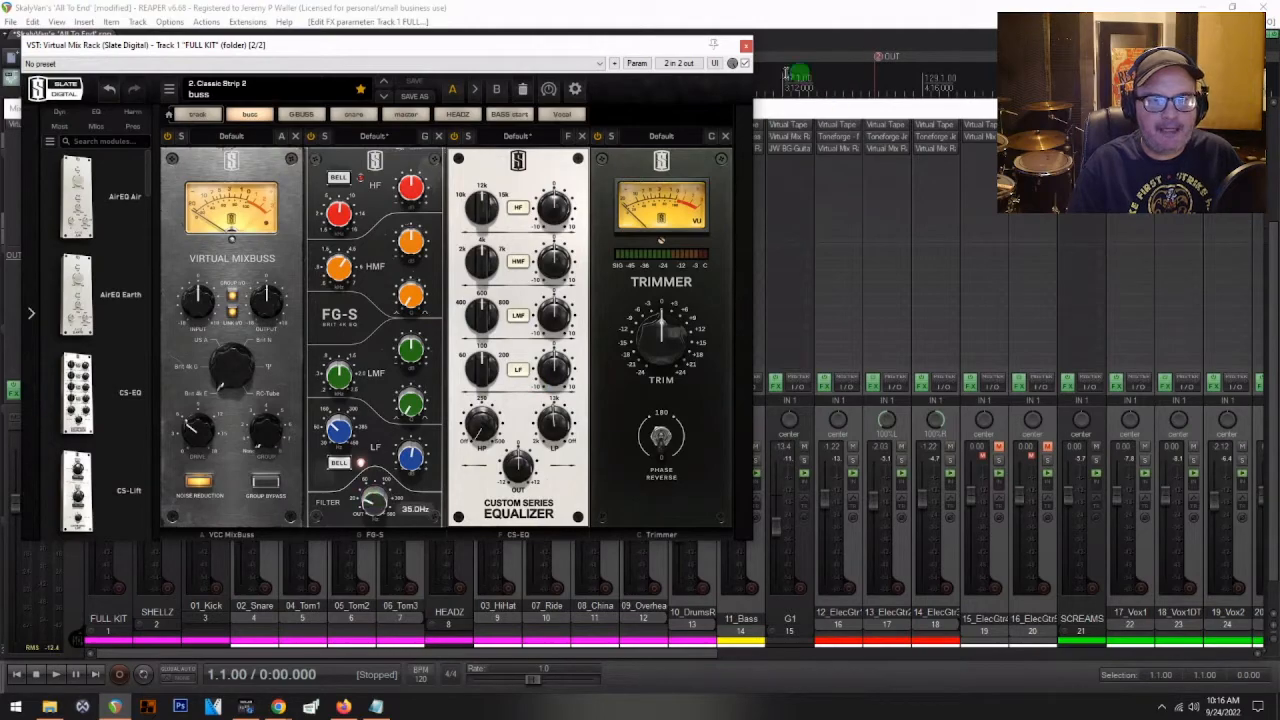
click(745, 45)
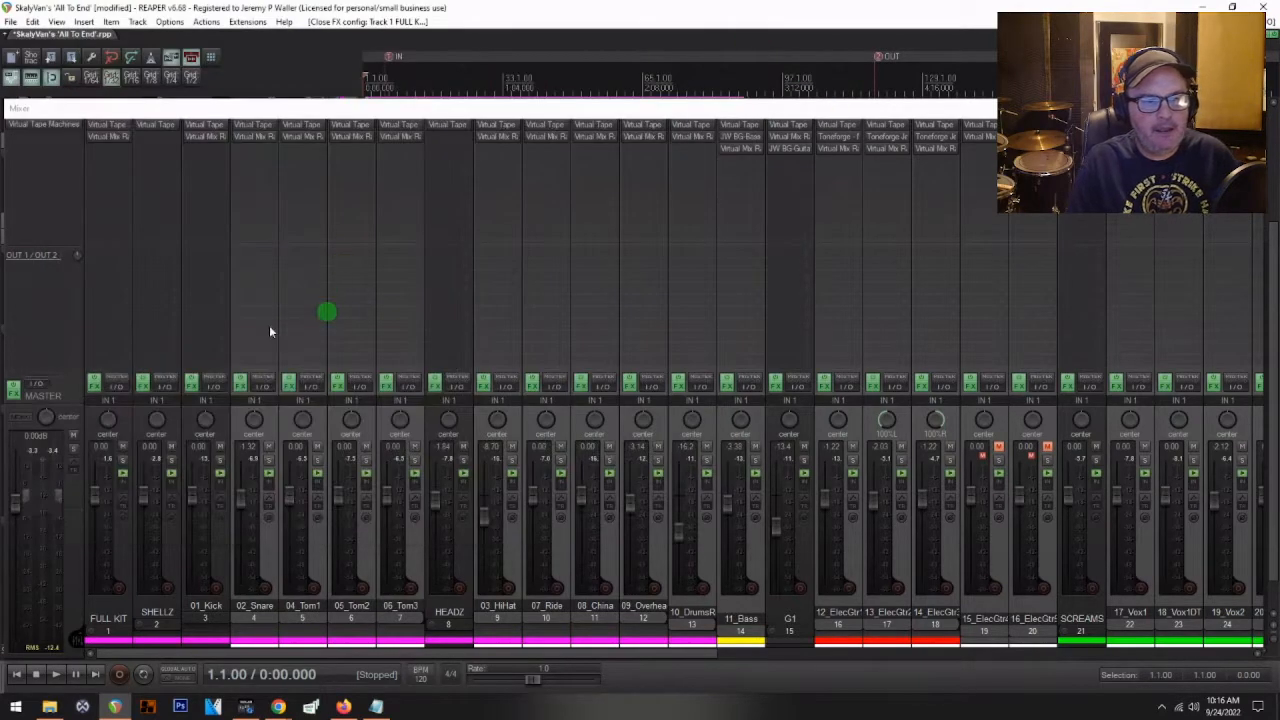
- Select the SHELLZ, HEADZ and G1 folder tracks together, leaving out 11_Bass
click(171, 616)
ctrl+click(455, 612)
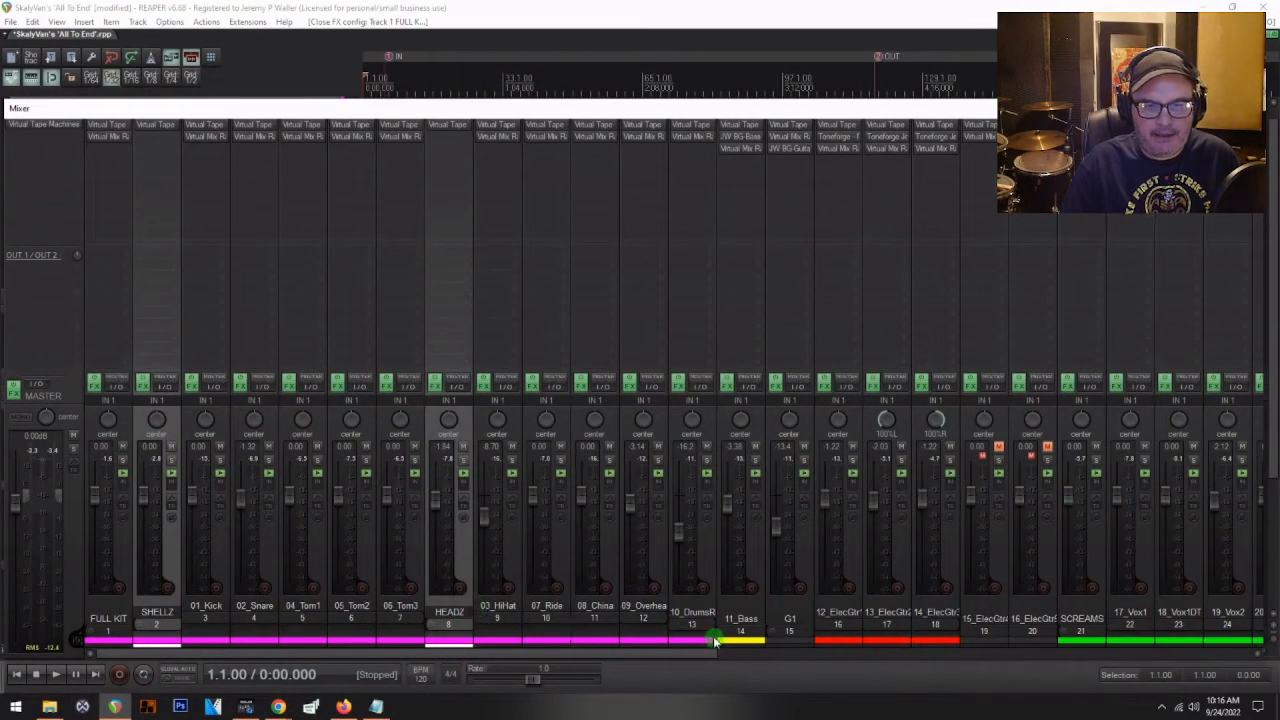
ctrl+click(748, 614)
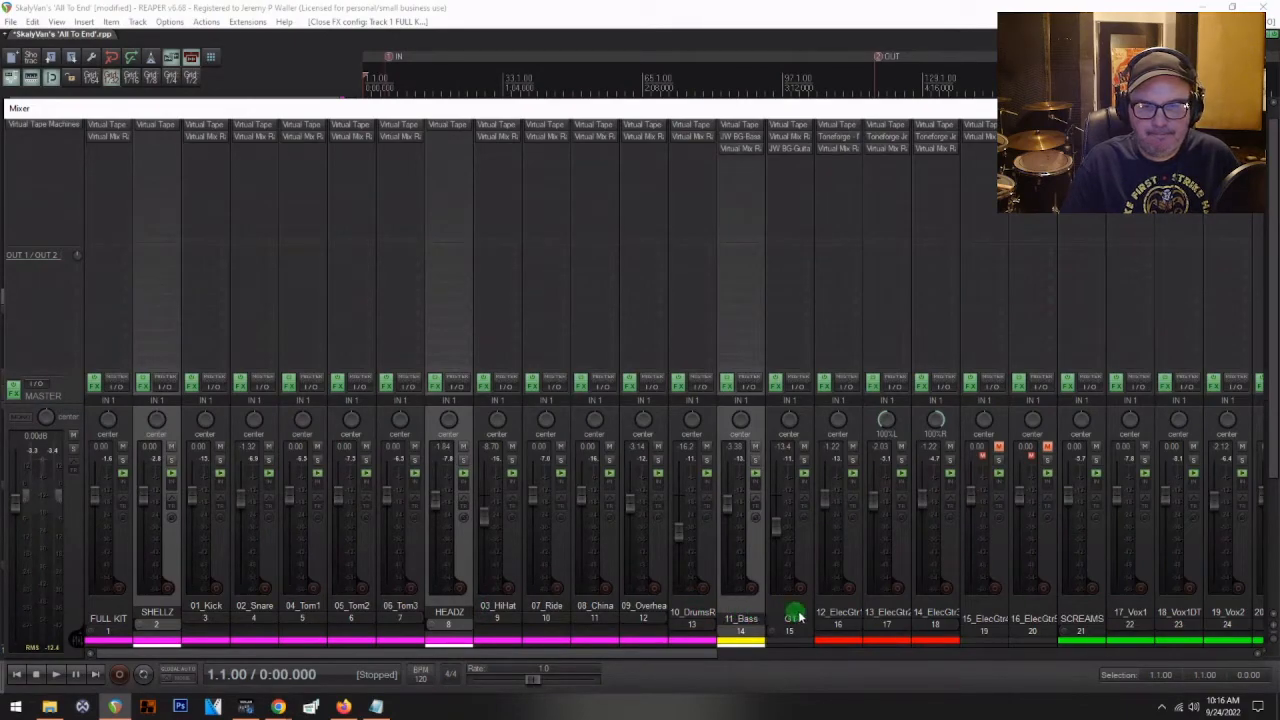
ctrl+click(799, 617)
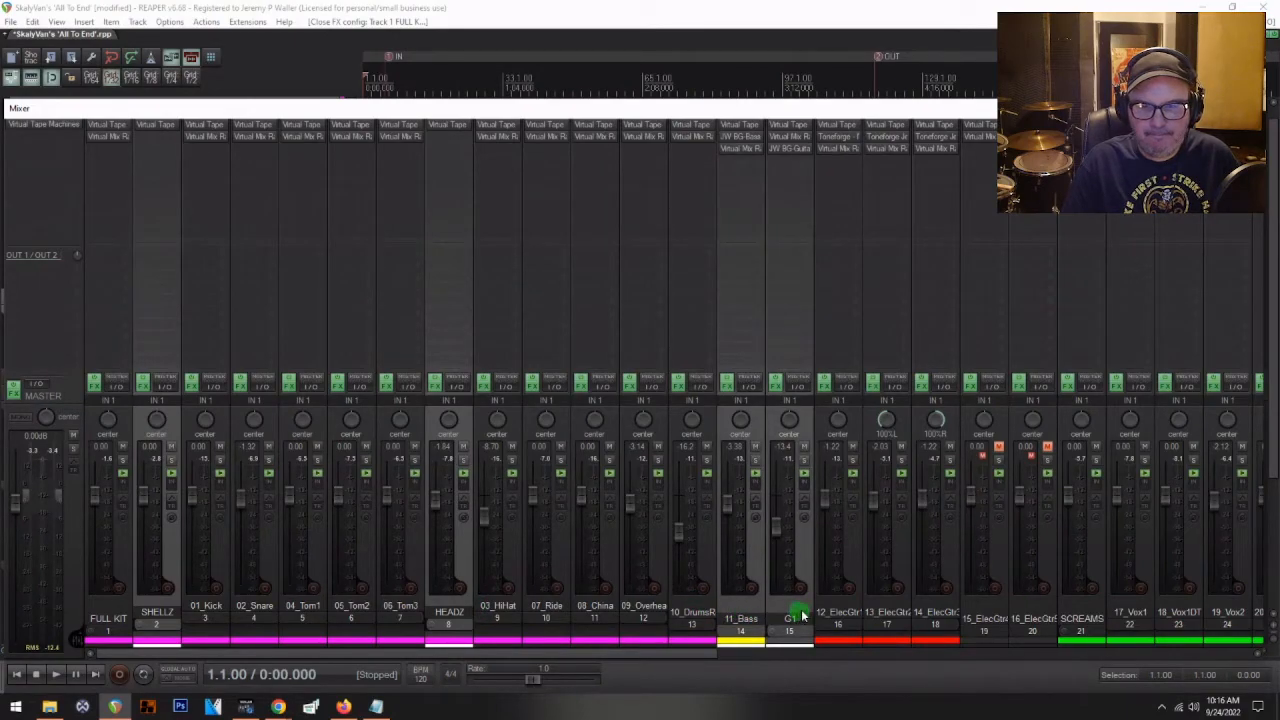
ctrl+click(742, 610)
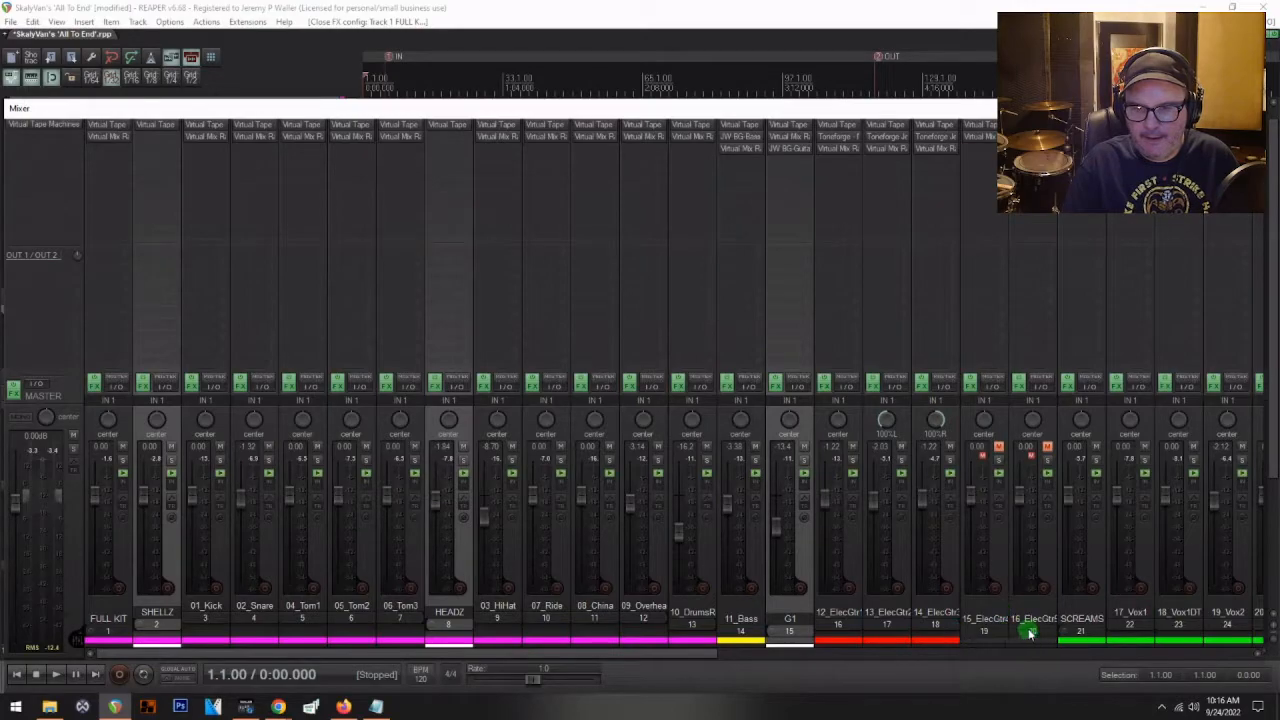
- Add the SCREAMS, V2, V3 and V4 folder tracks to the selection
ctrl+click(1080, 618)
scroll(1000, 617, right, 9)
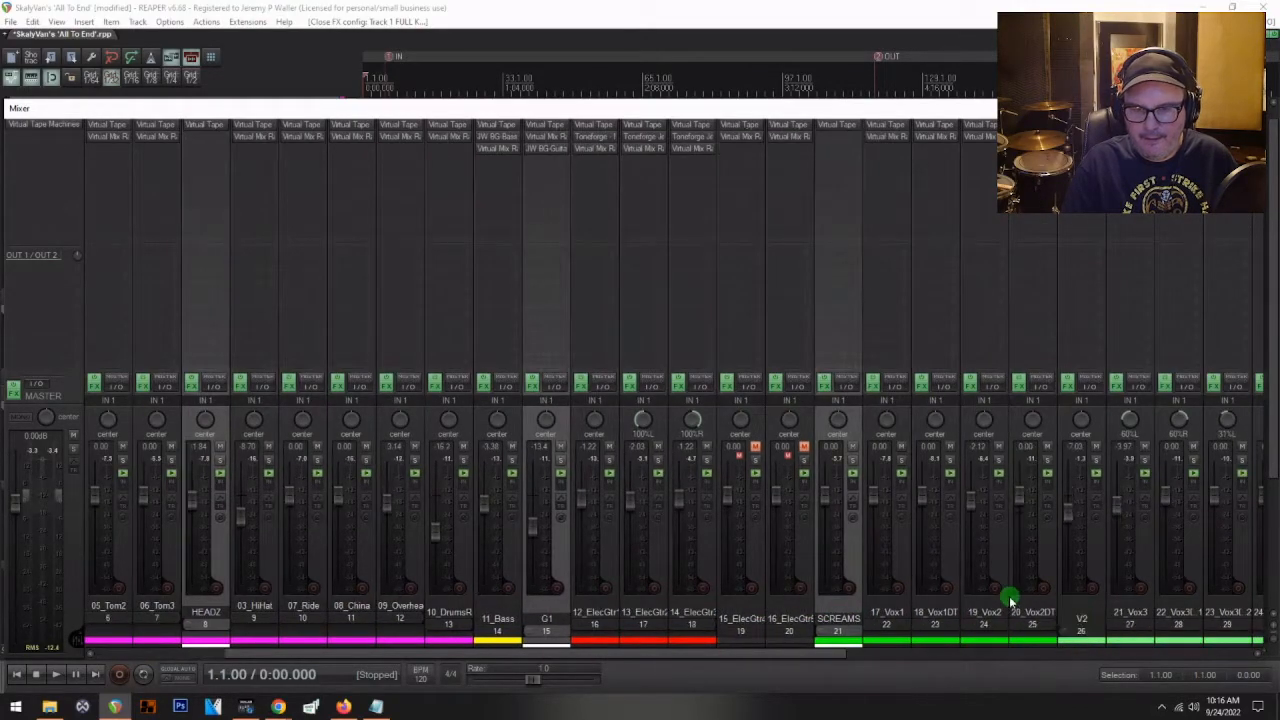
ctrl+click(884, 614)
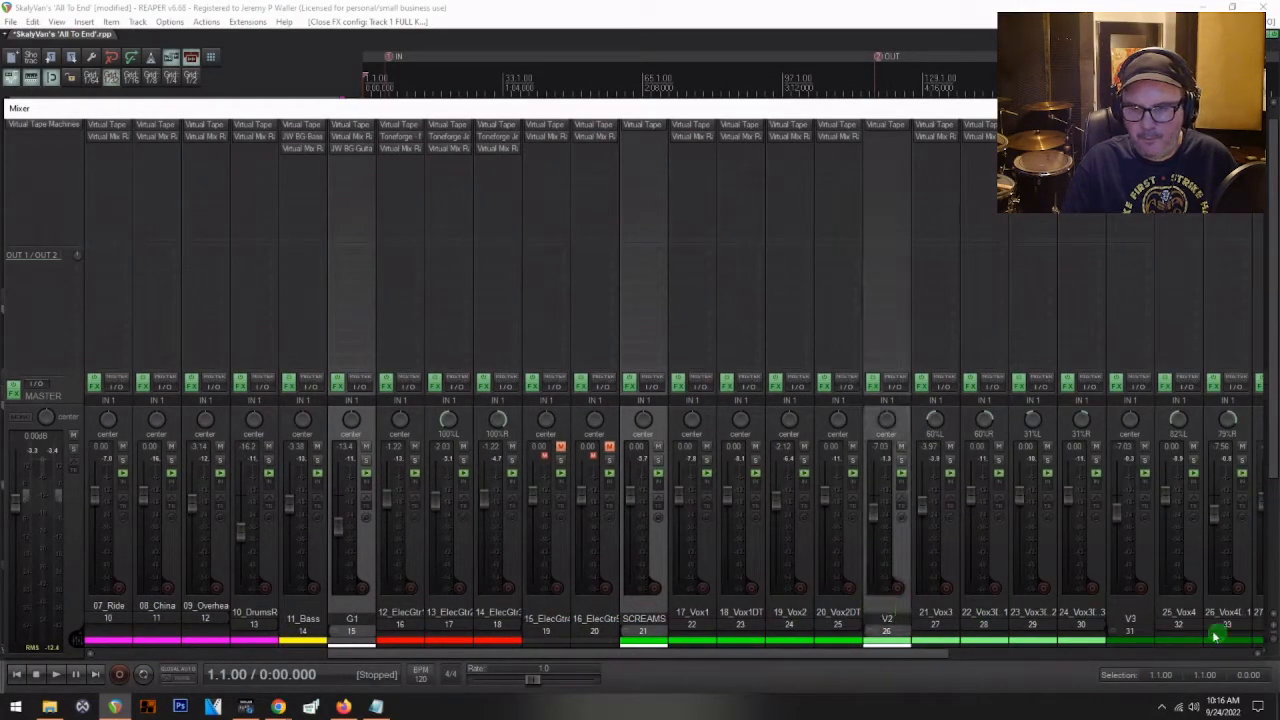
ctrl+click(1126, 617)
scroll(1140, 612, right, 7)
ctrl+click(1126, 618)
scroll(1135, 615, right, 5)
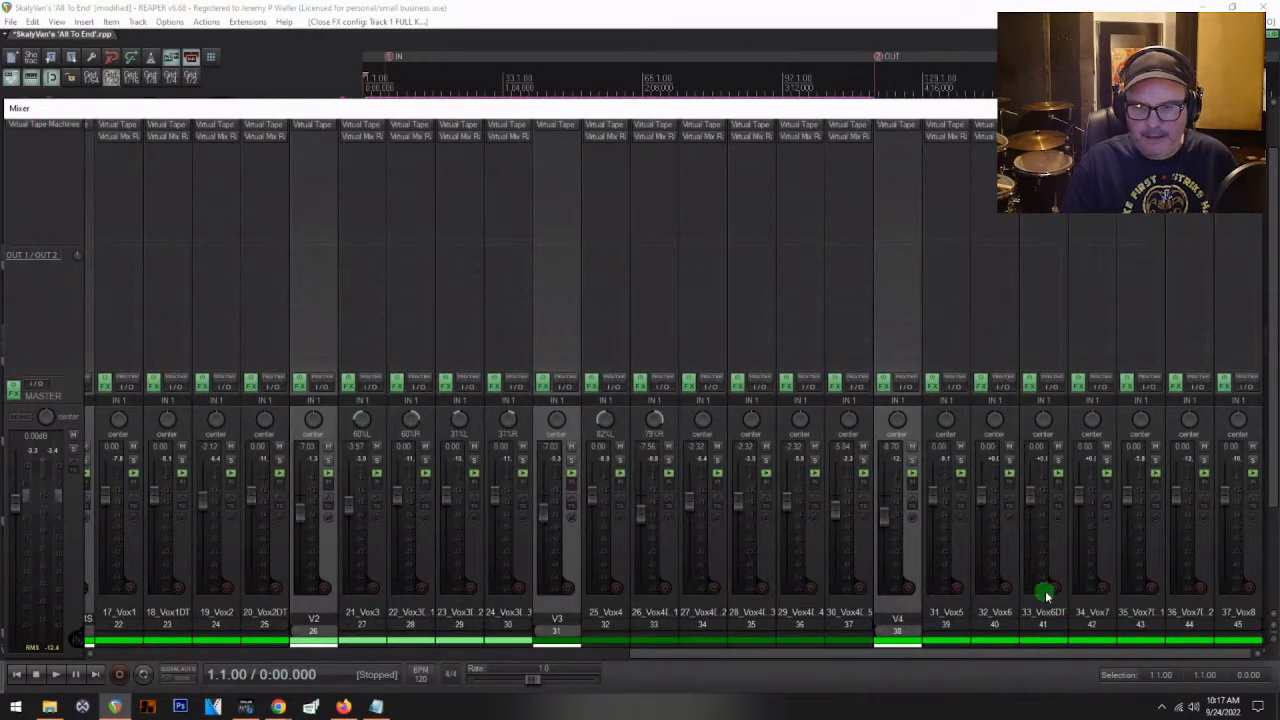
- Copy the FULL KIT track's Virtual Mix Rack to the selected folder tracks, close its window and play the song briefly
scroll(1043, 595, left, 20)
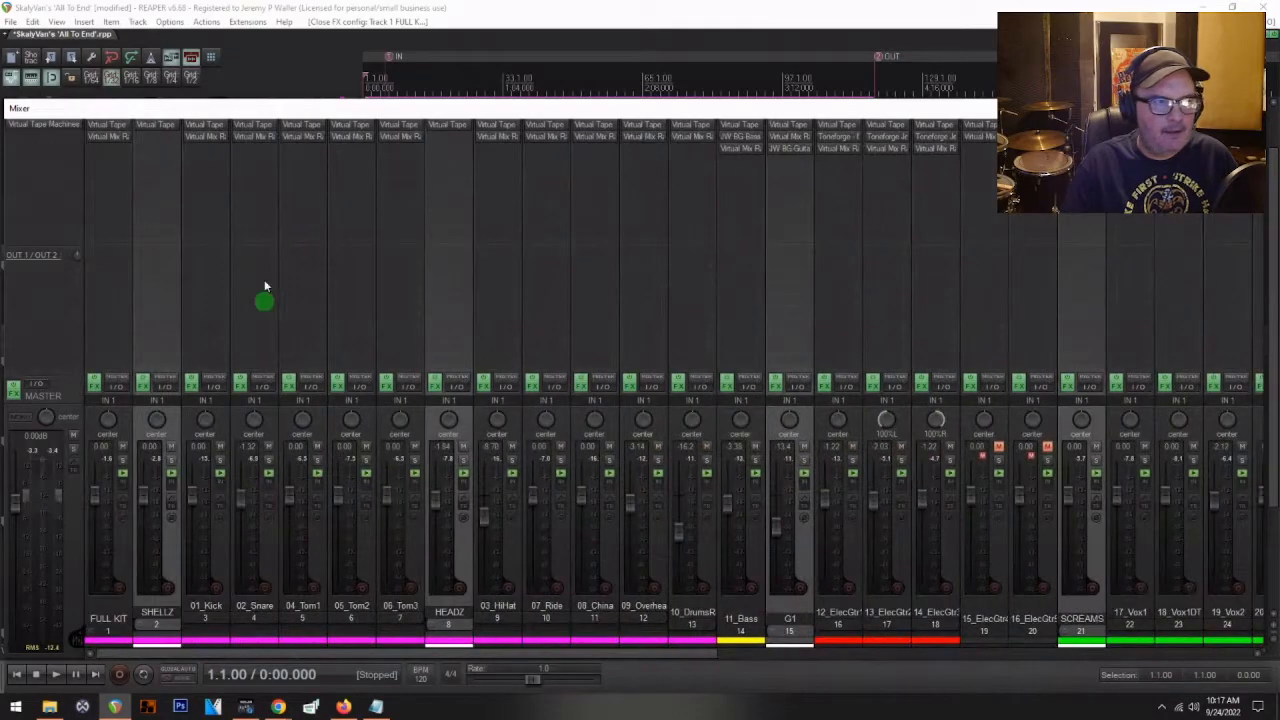
click(97, 137)
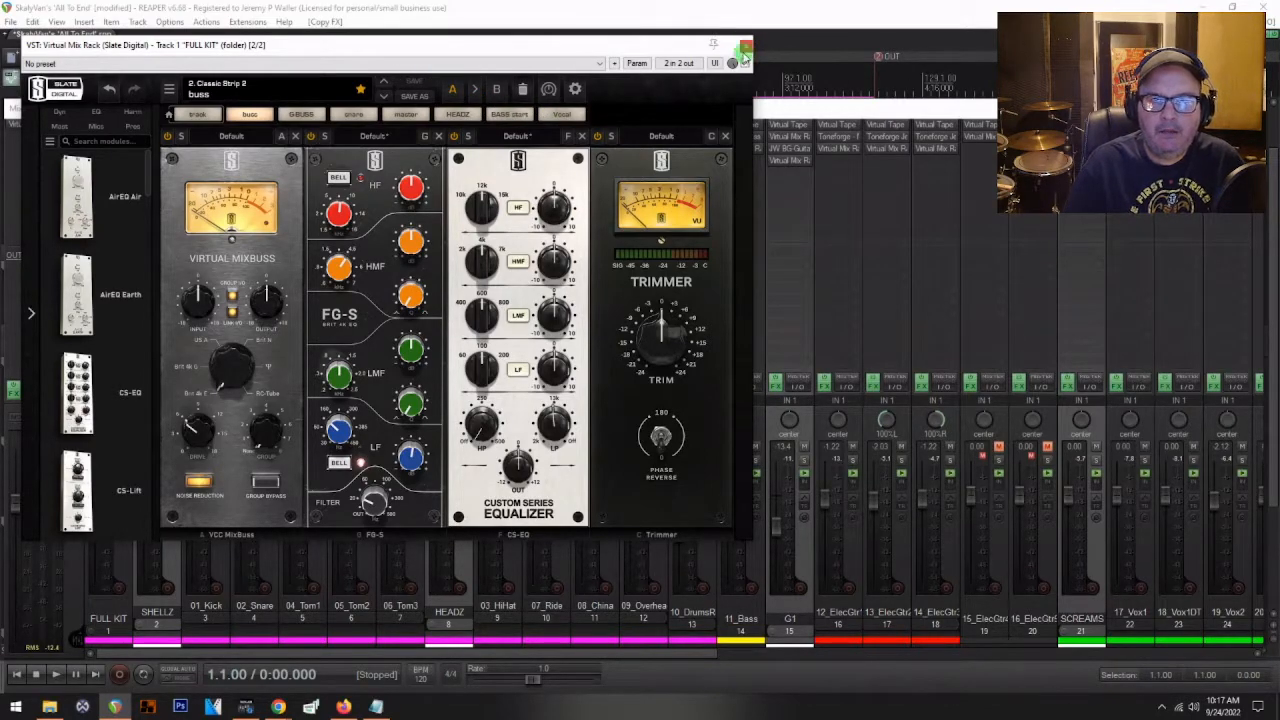
click(745, 49)
key(space)
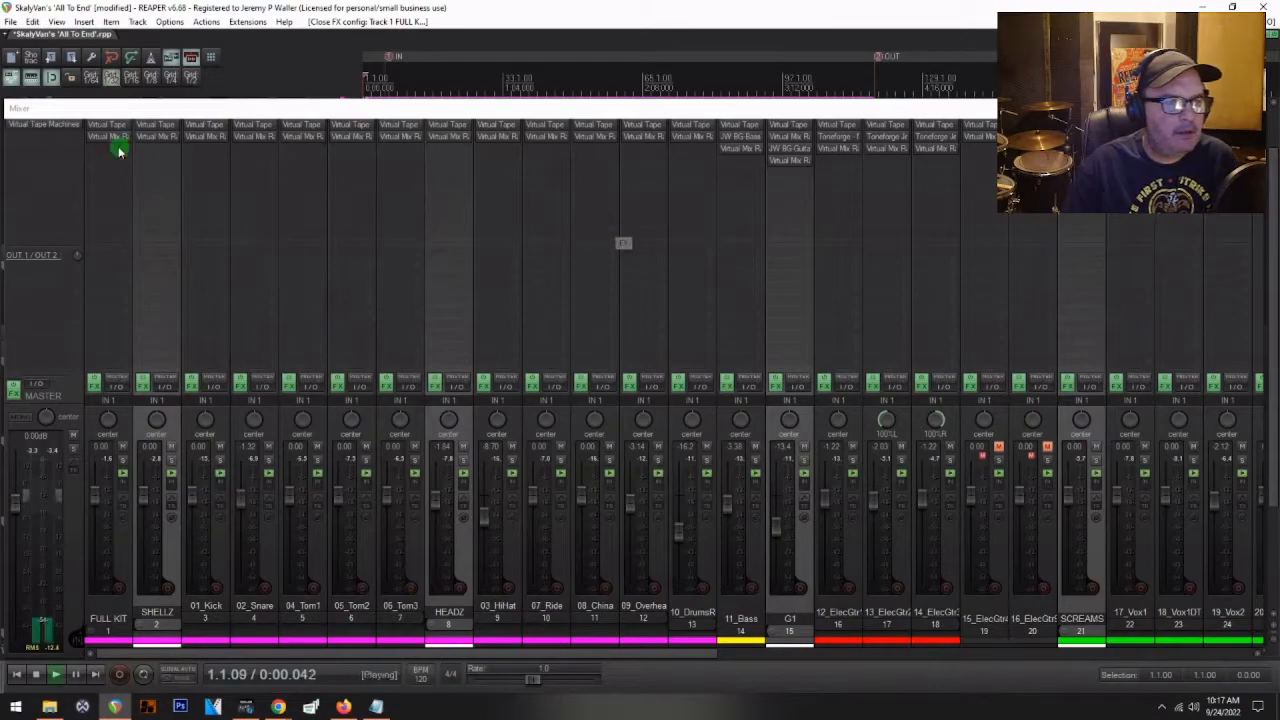
key(space)
- Copy Virtual Mix Rack to the master track ahead of Virtual Tape Machines, load its "master" preset and close the window
drag(97, 139, 55, 127)
click(40, 124)
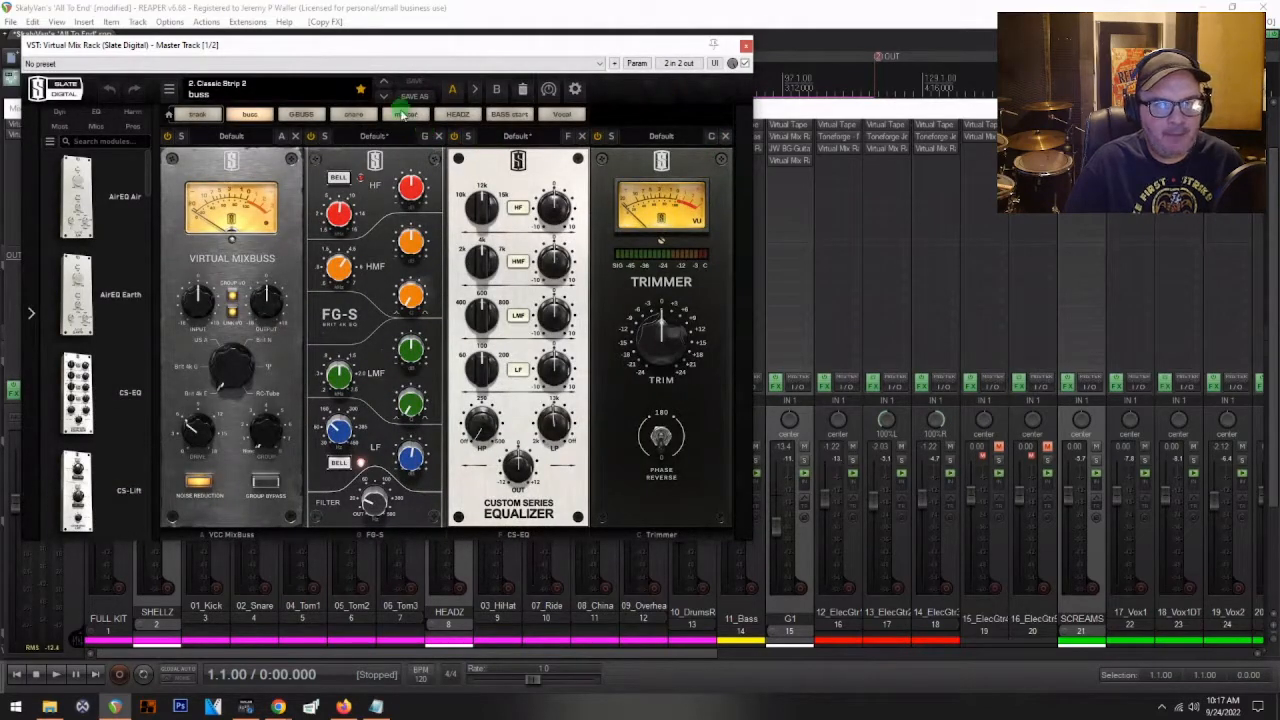
click(410, 115)
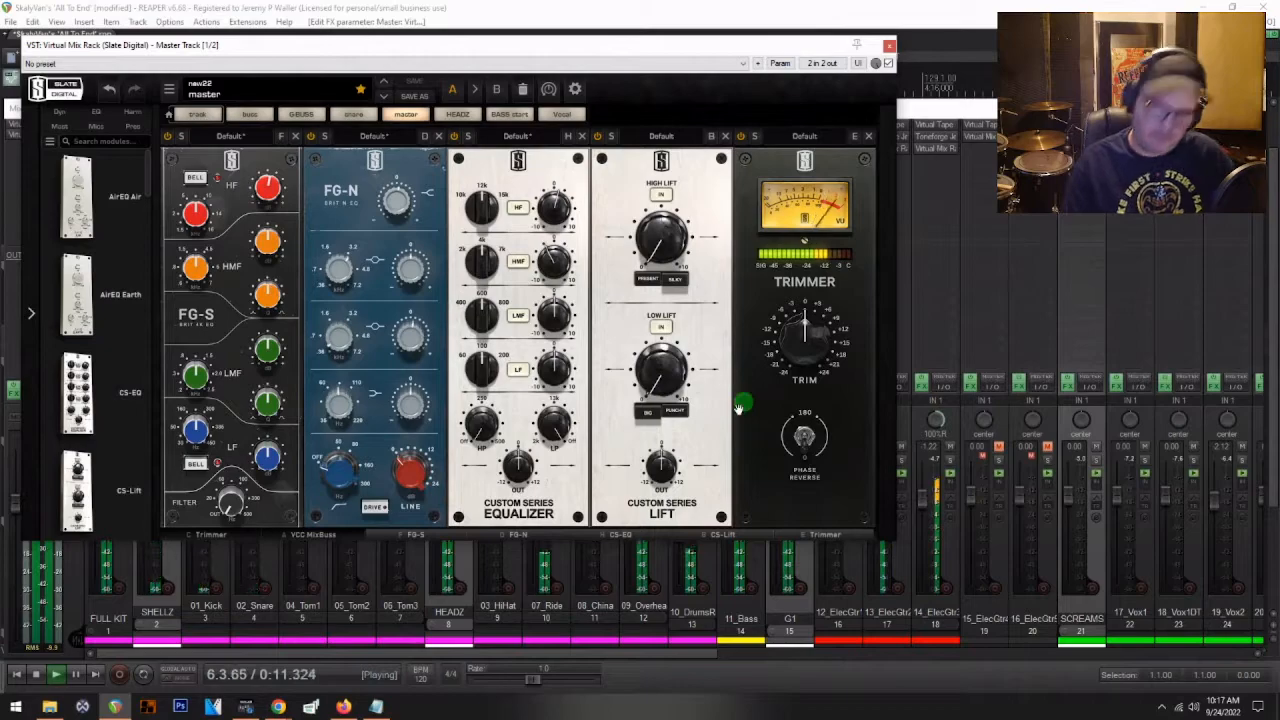
click(889, 45)
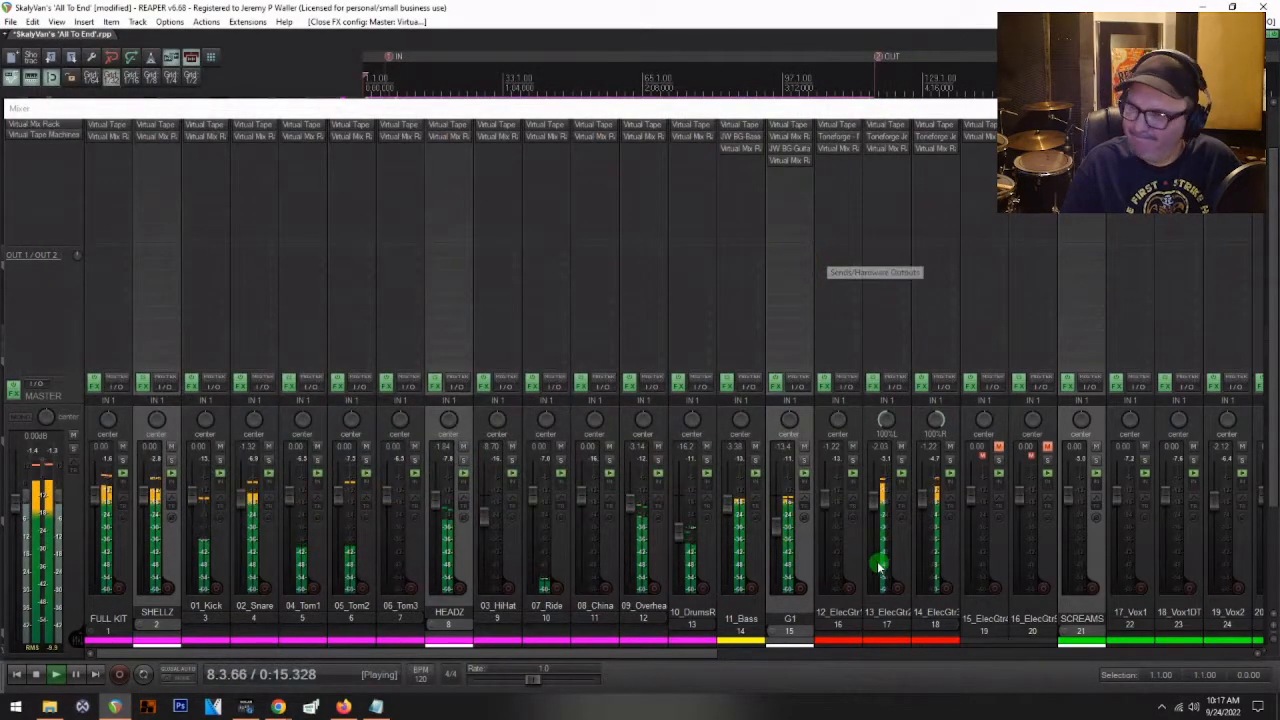
- Lower the selected folder tracks together until G1 is at -14.1 dB, set 13_ElecGtr2 to -2.56 and 14_ElecGtr3 to -2.03 dB, and stop playback
drag(778, 524, 779, 526)
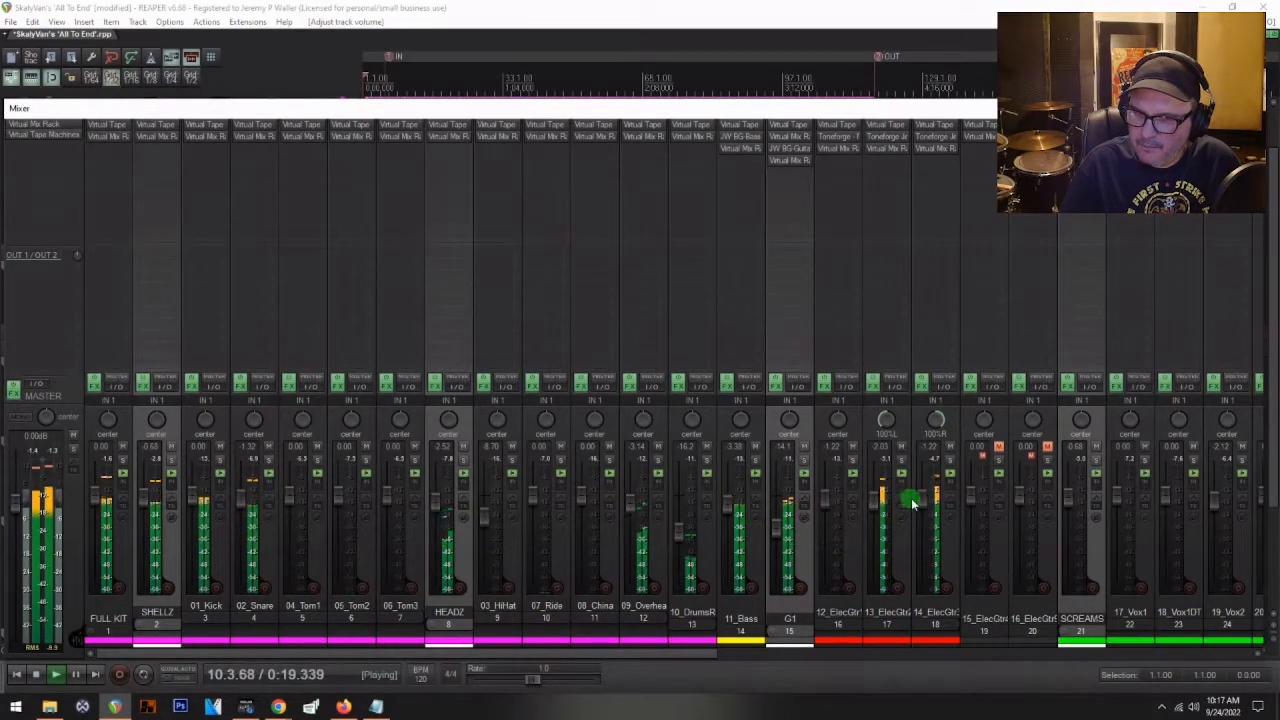
drag(925, 498, 881, 496)
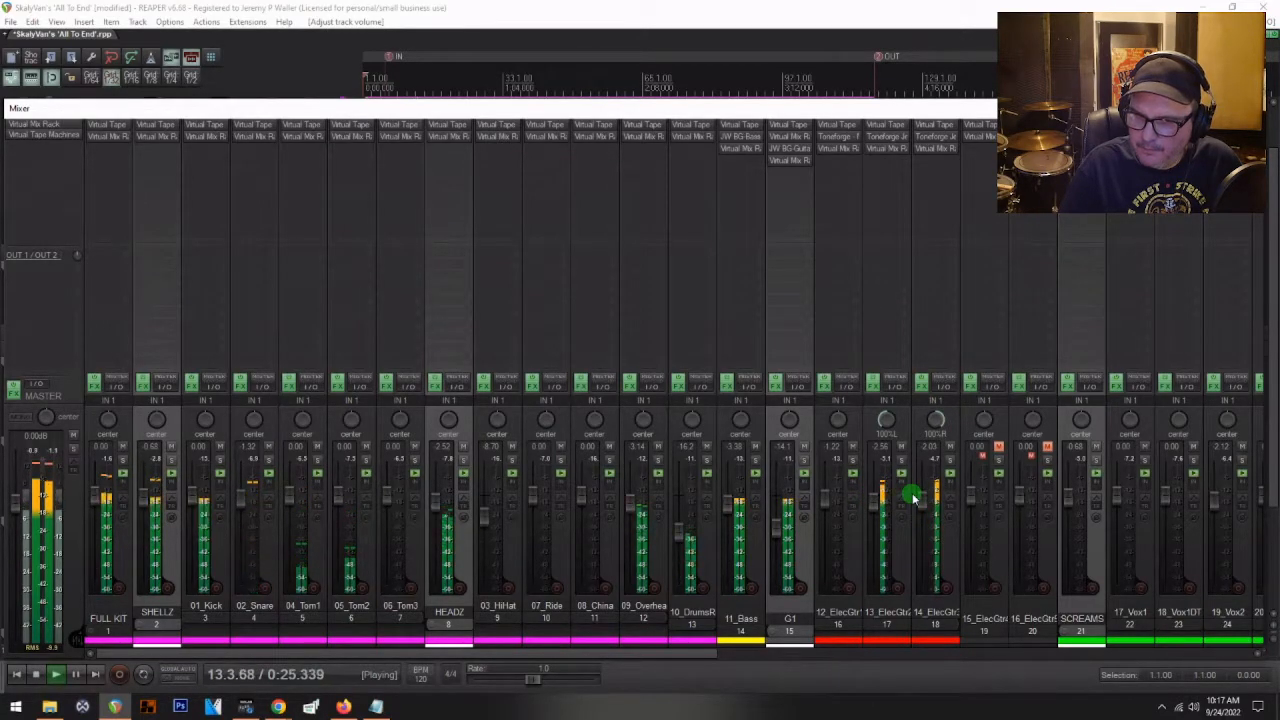
key(space)
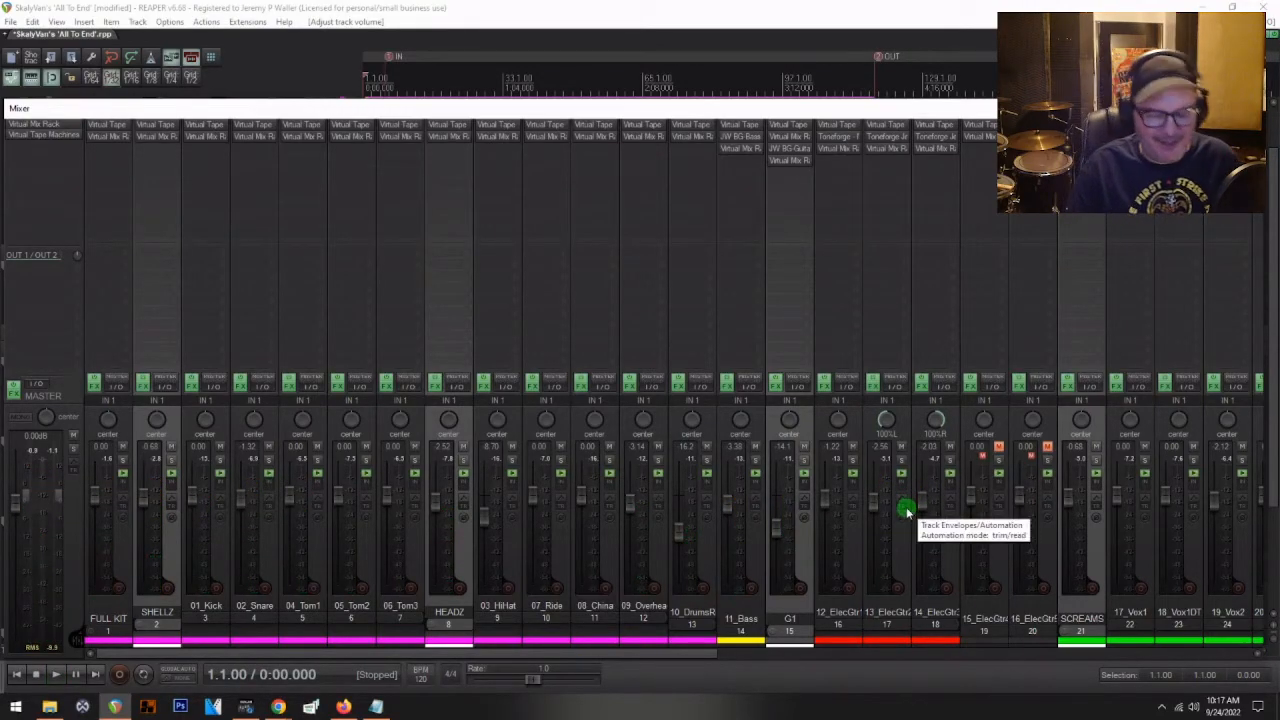
- Hide the mixer and audition the song's opening, including the point at bar 6 where the main guitars enter
key(ctrl+m)
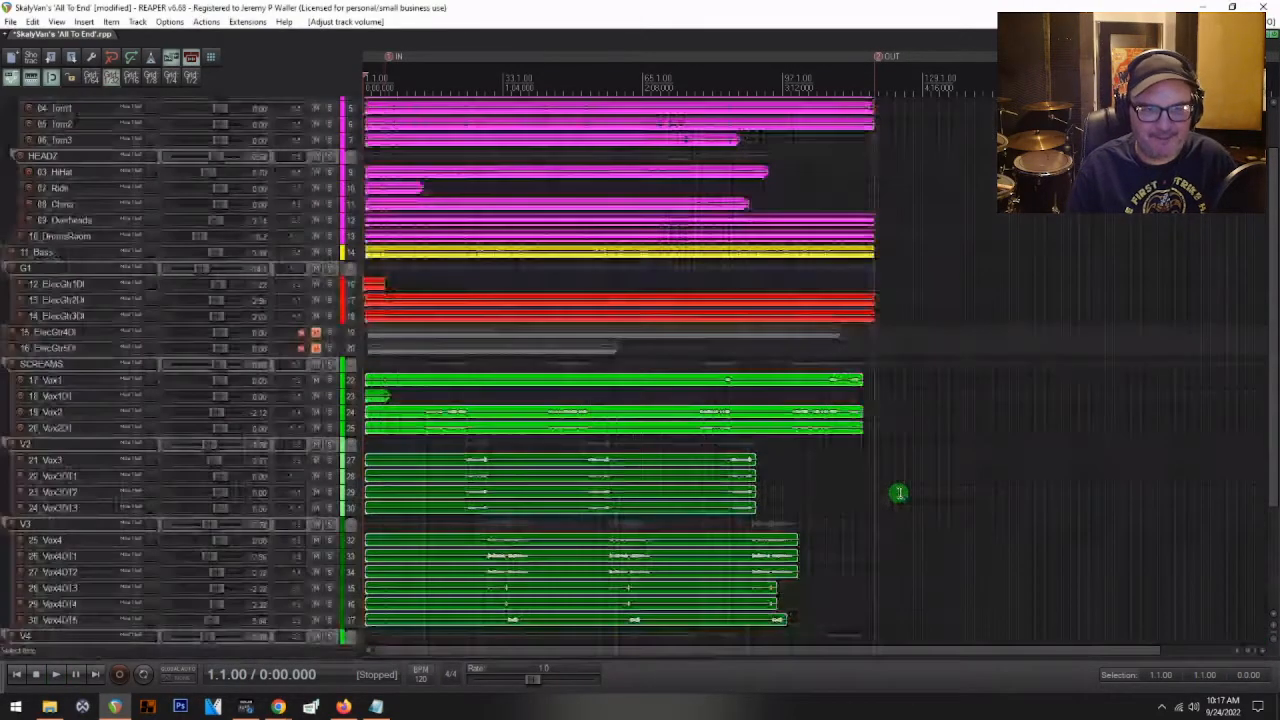
click(382, 362)
key(space)
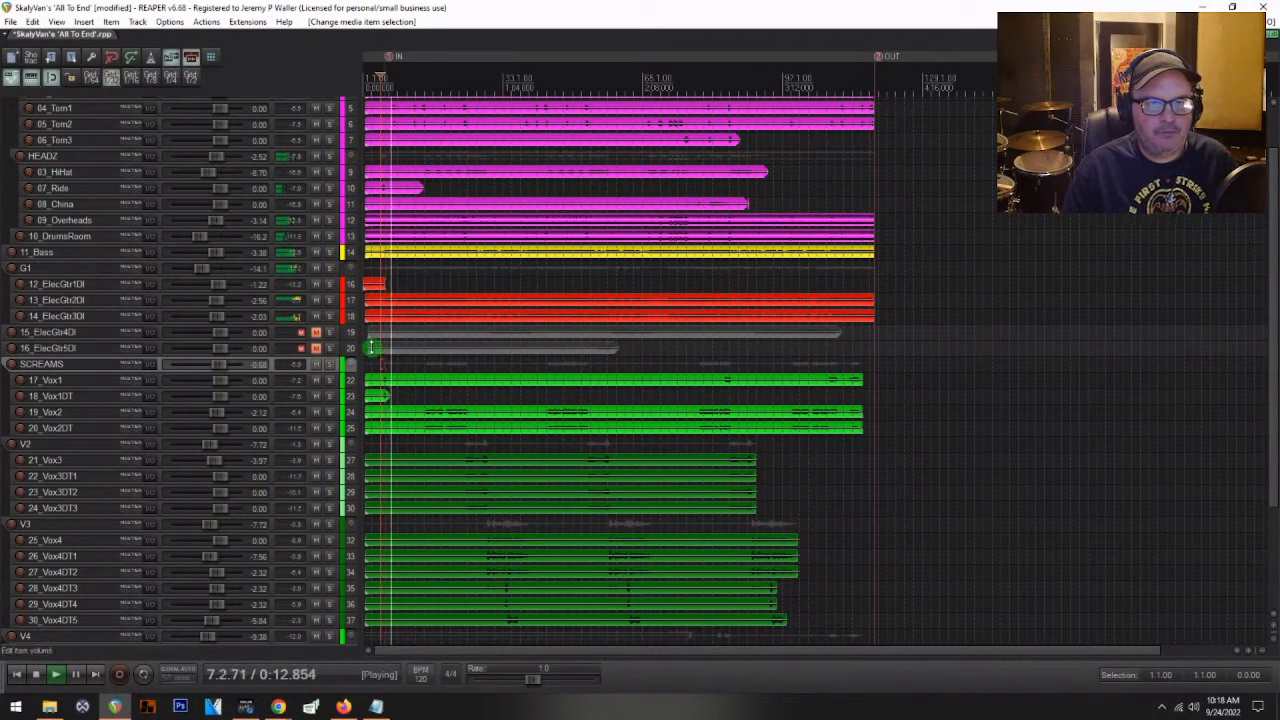
key(space)
scroll(381, 251, up, 5)
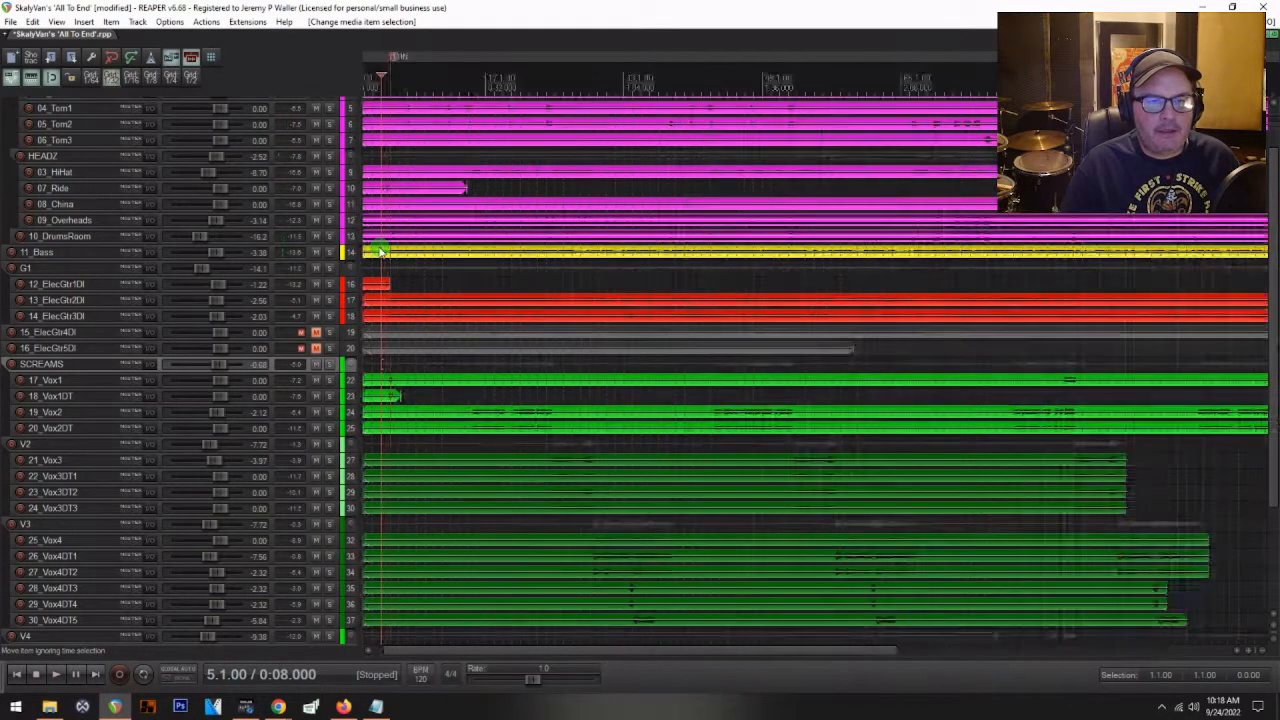
scroll(446, 296, up, 3)
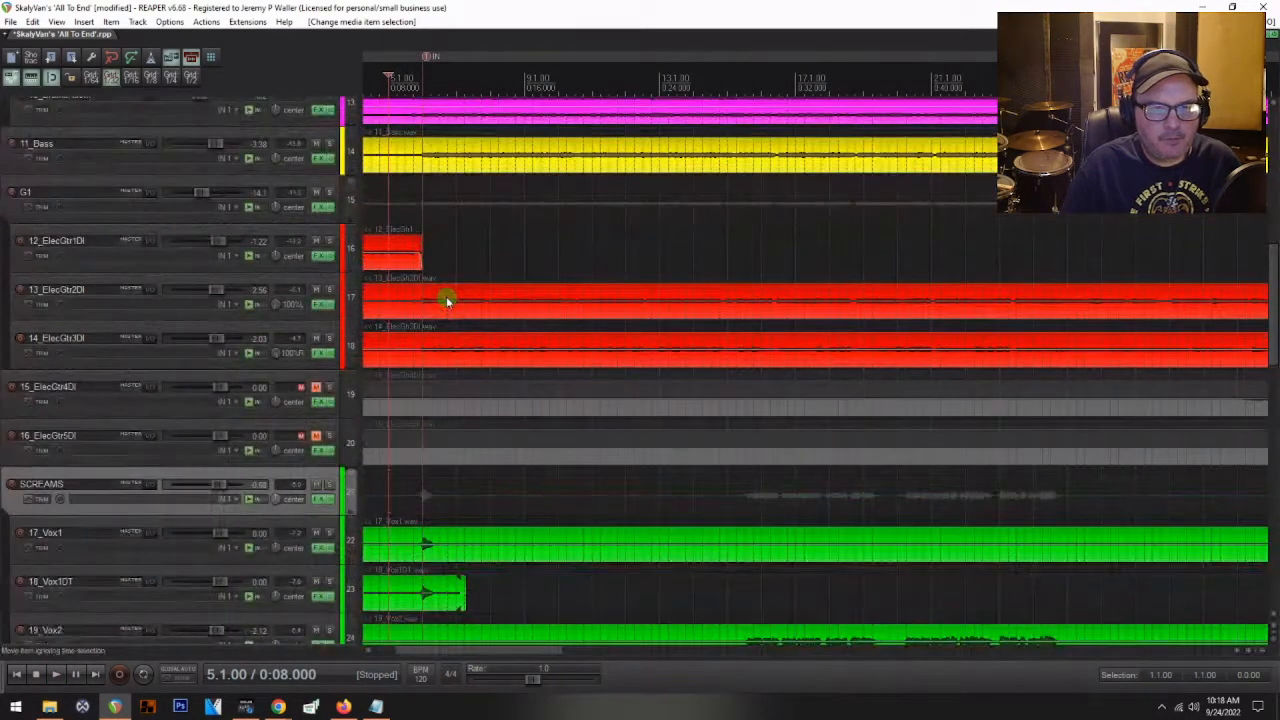
click(426, 292)
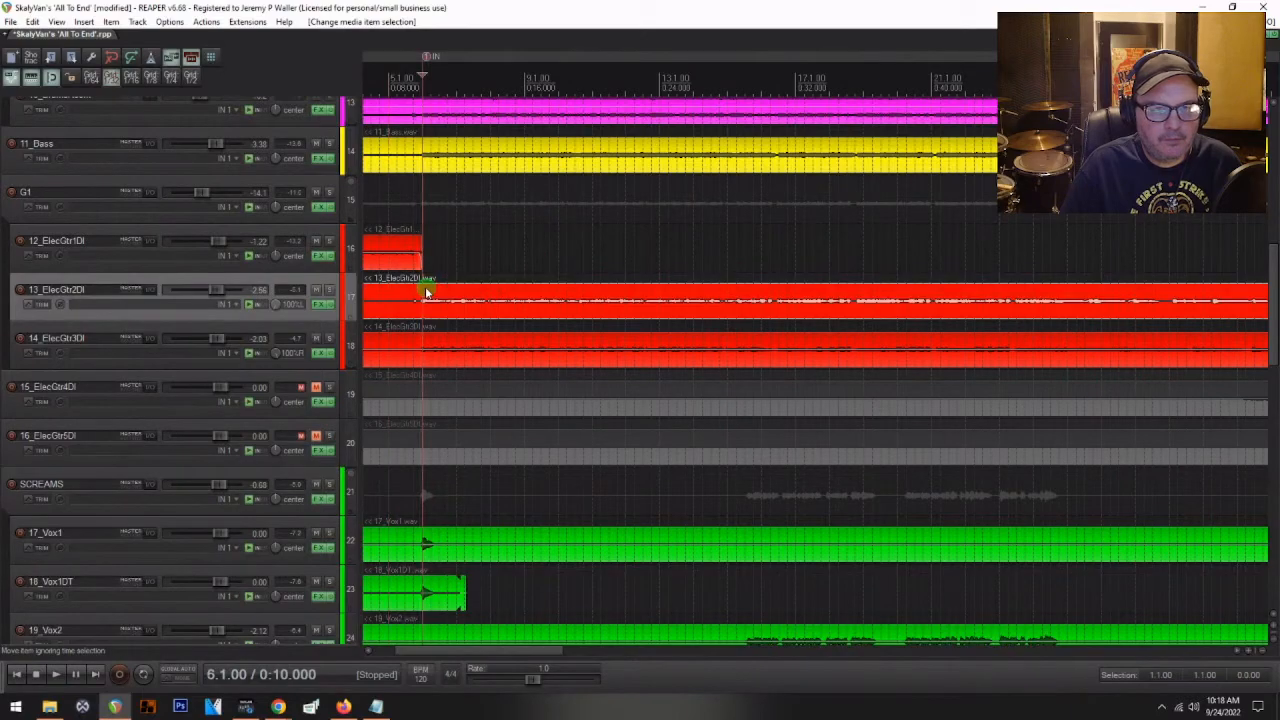
key(space)
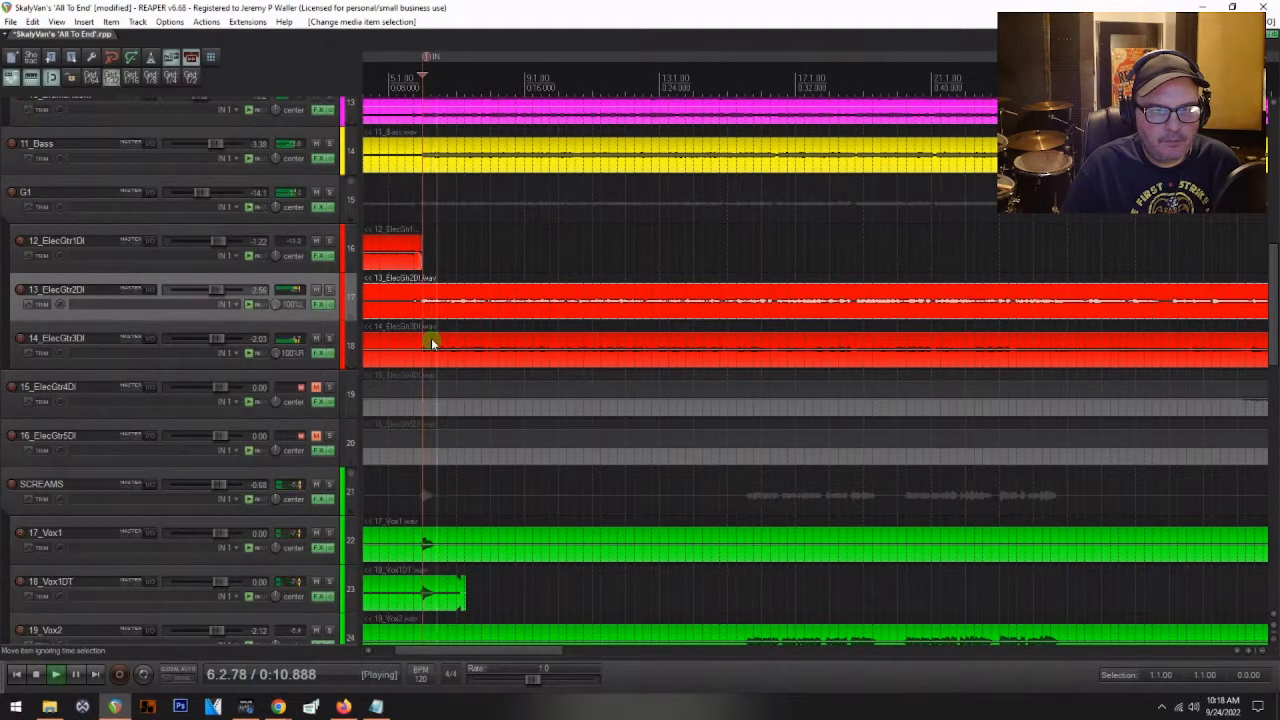
key(space)
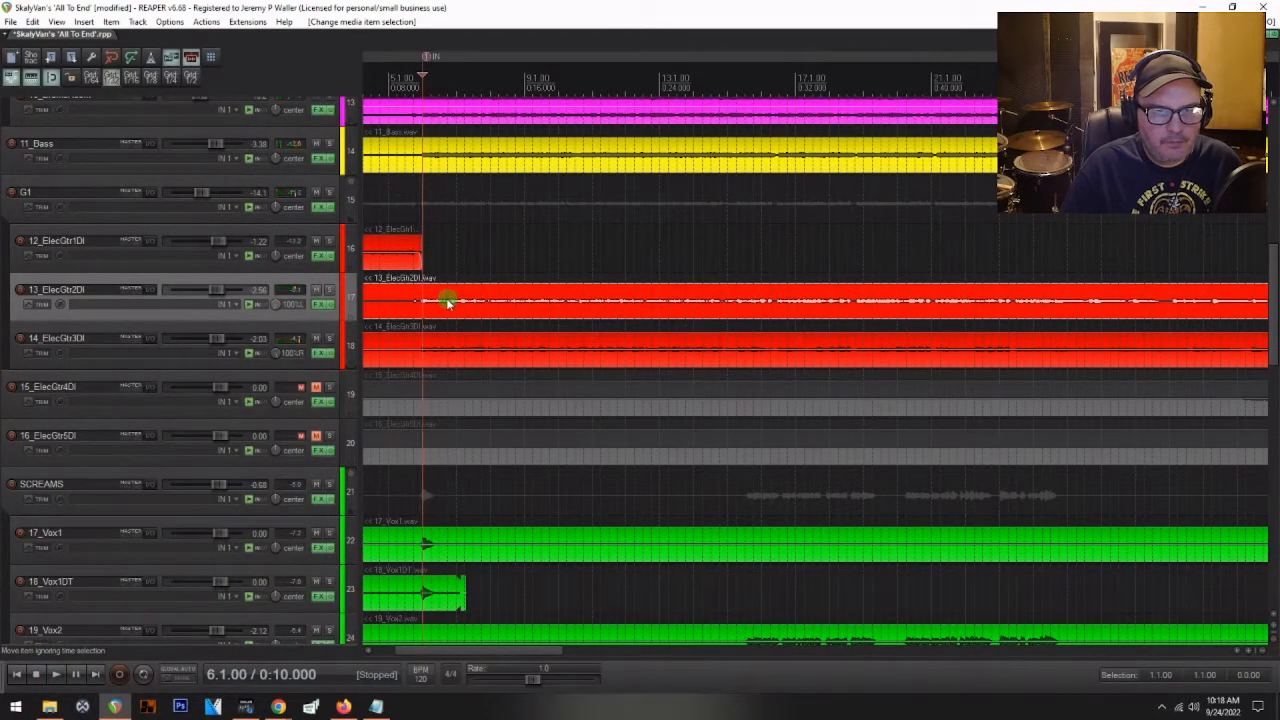
- With snapping off, move the 13_ElecGtr2DI and 14_ElecGtr3DI items together slightly later and audition them from bar 6
drag(432, 346, 436, 296)
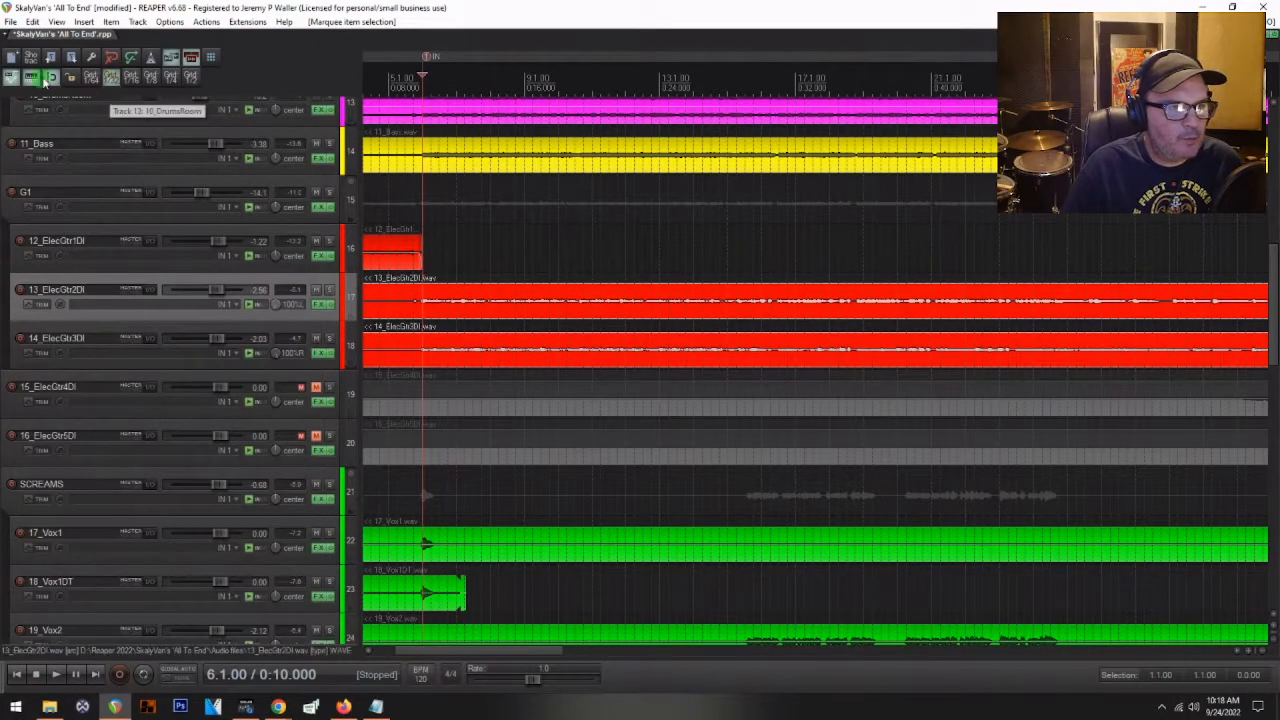
scroll(436, 296, up, 4)
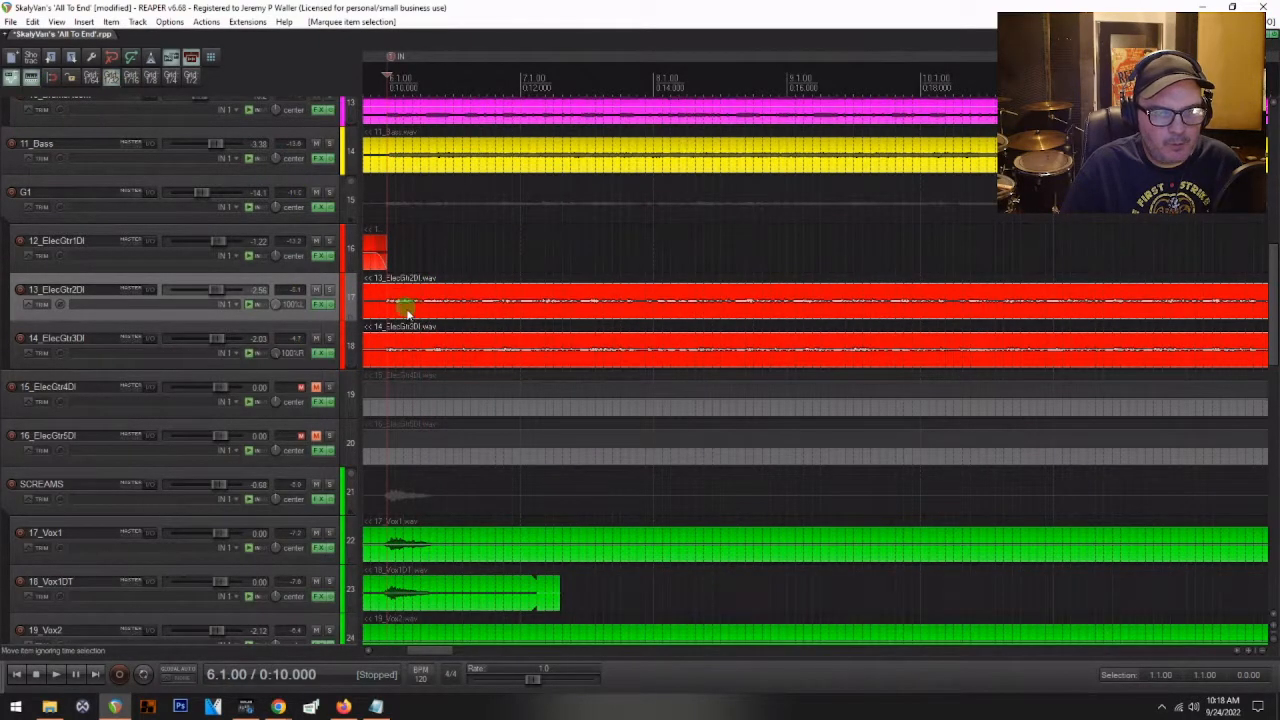
drag(407, 314, 417, 310)
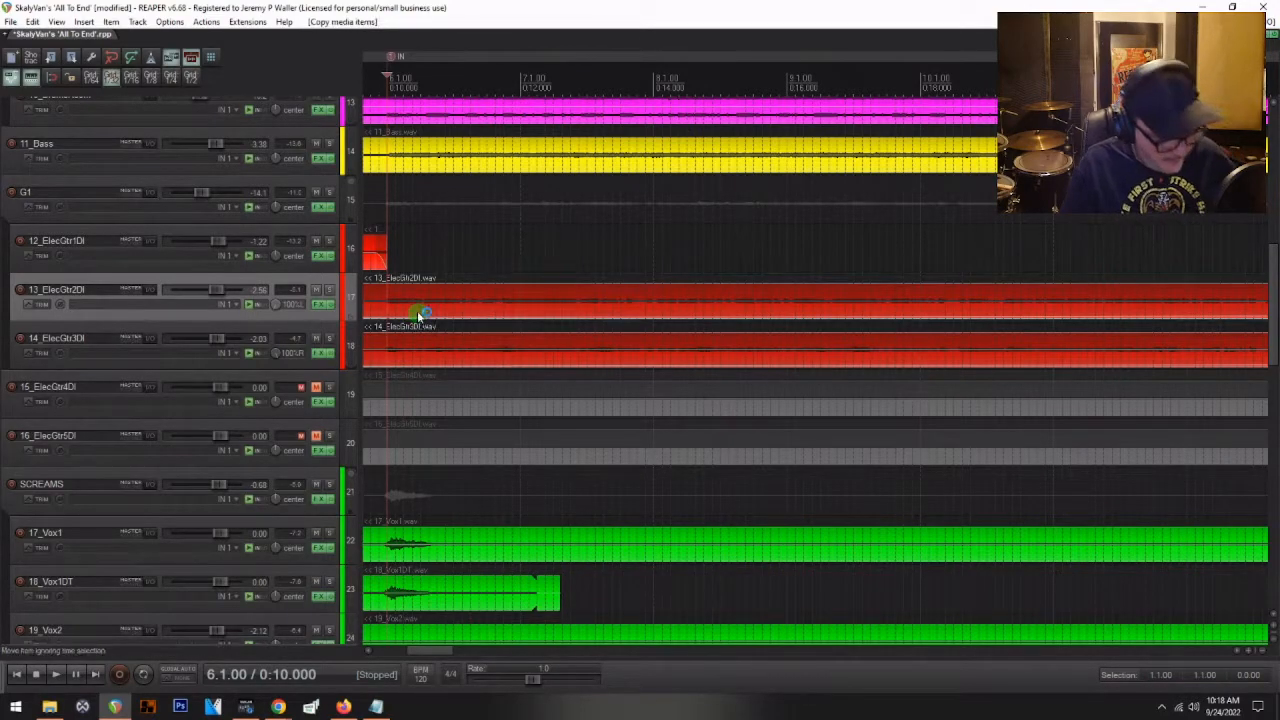
key(ctrl+z)
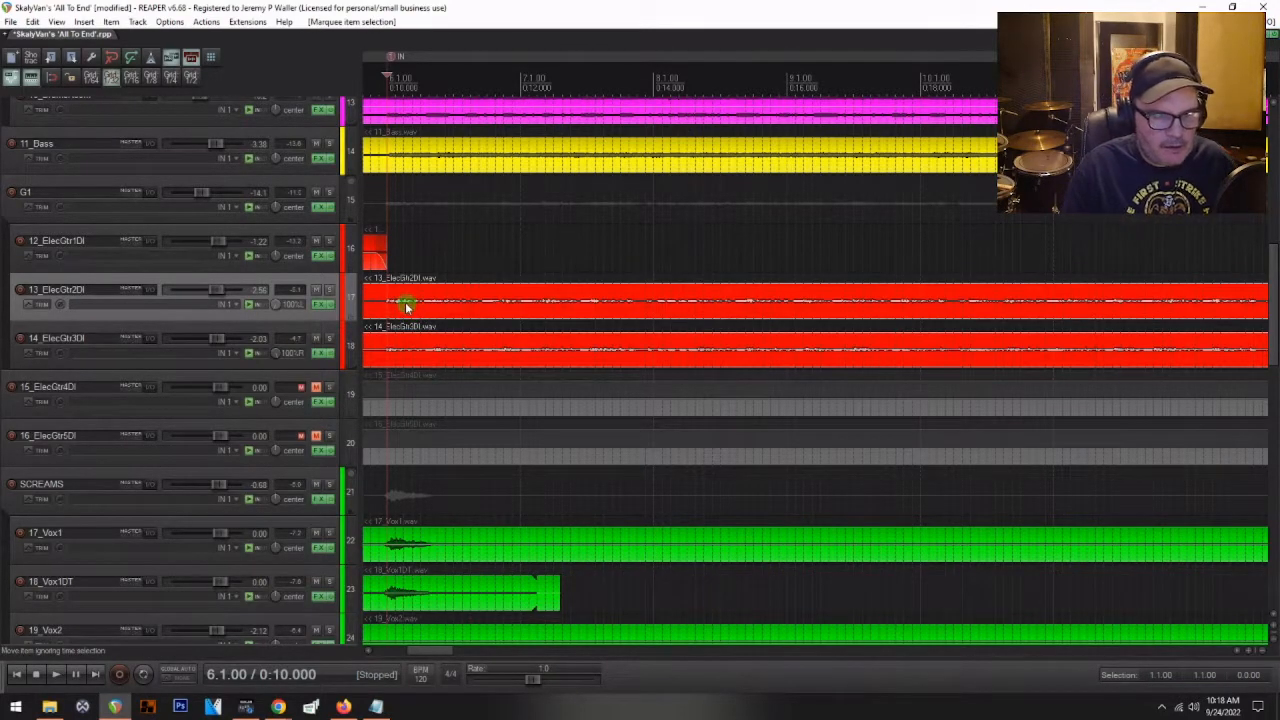
drag(398, 311, 405, 313)
key(space)
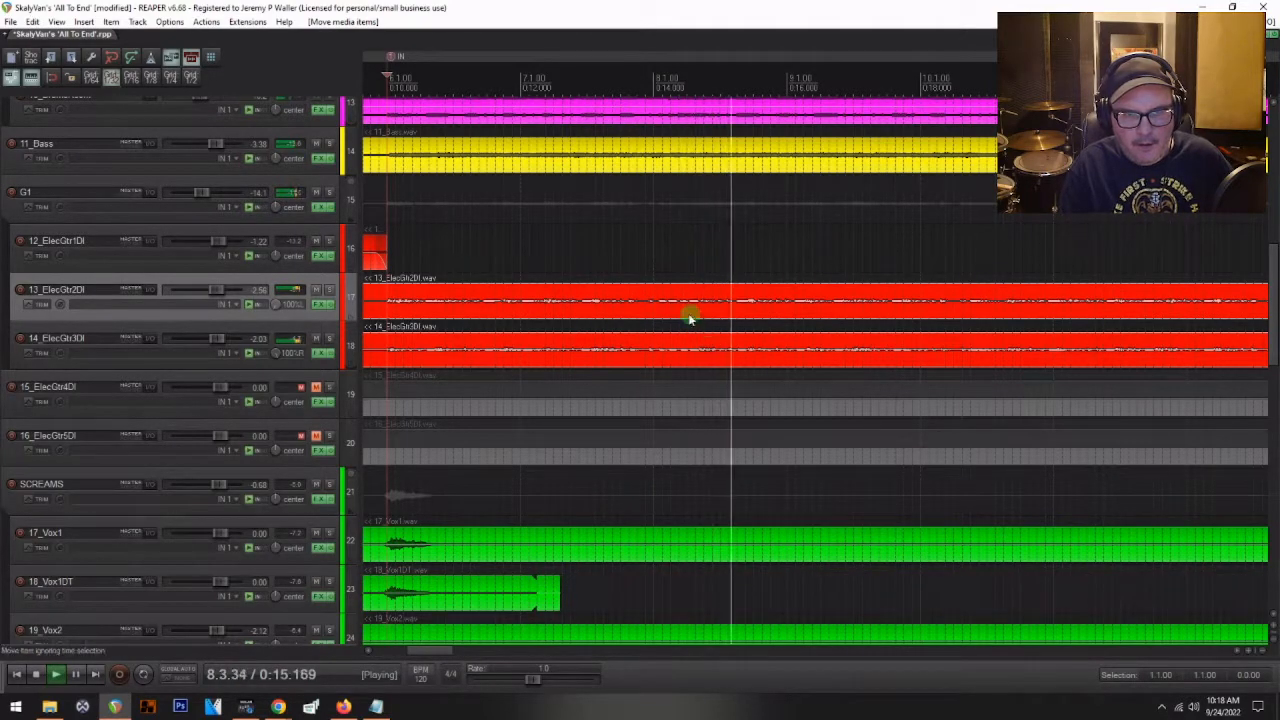
key(space)
- Raise the 13_ElecGtr2DI item's volume by 0.32 dB, auditioning the guitars from bar 8
click(651, 310)
key(space)
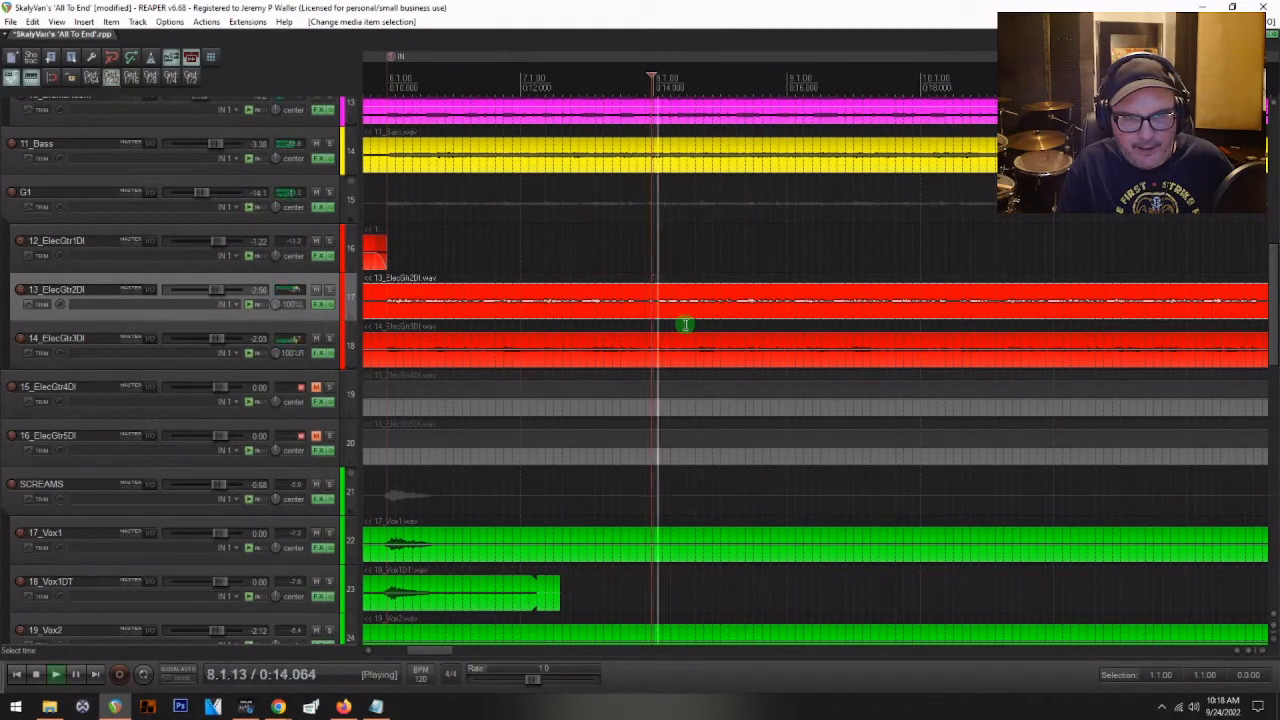
key(space)
key(space)
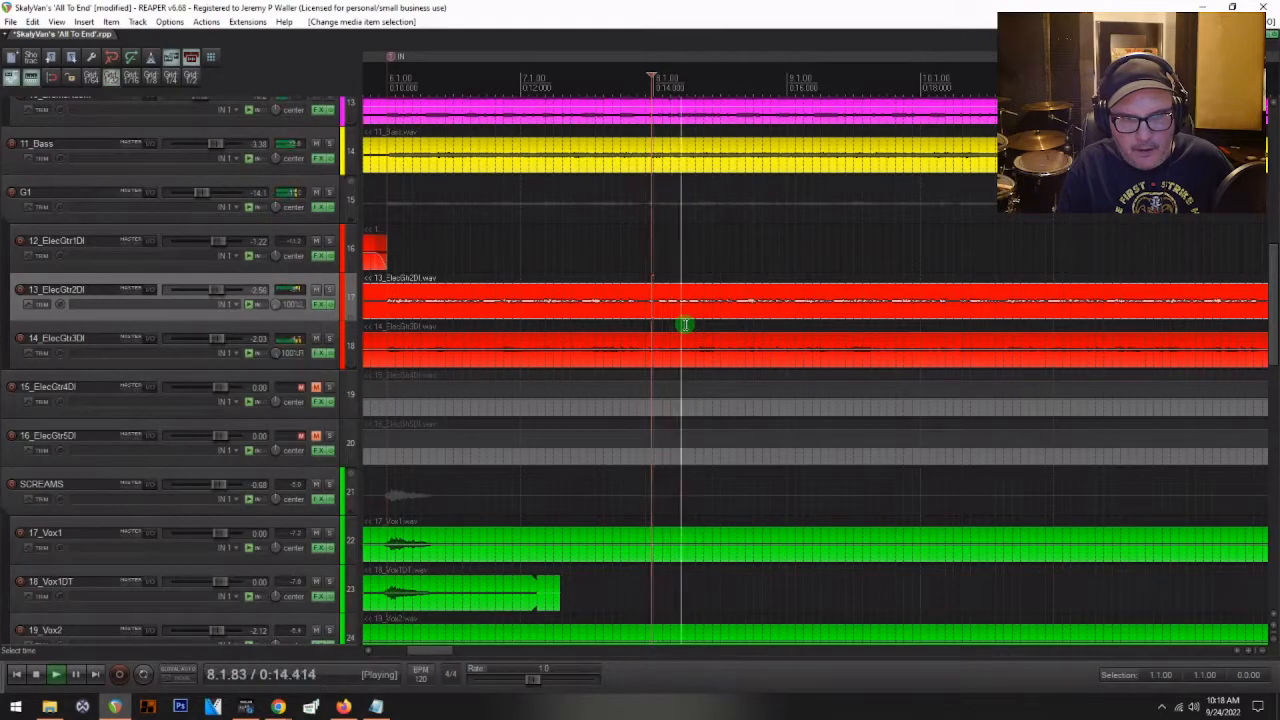
key(space)
drag(372, 302, 372, 299)
key(space)
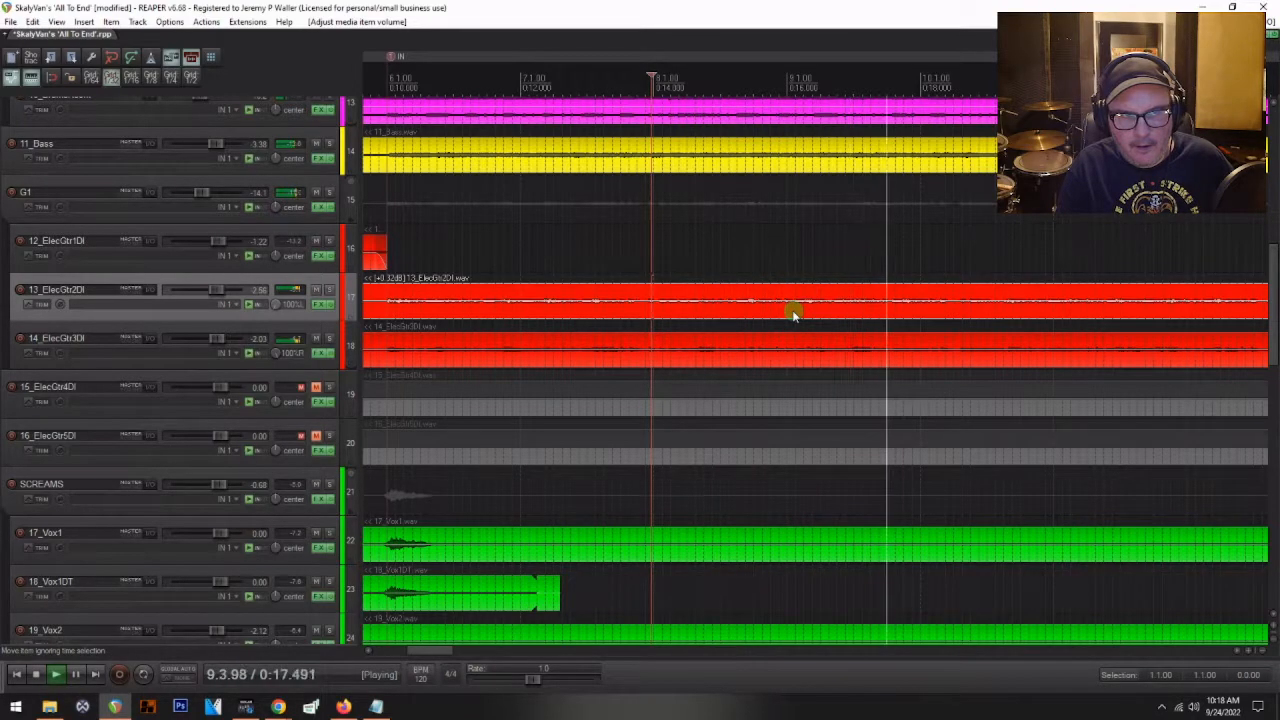
scroll(792, 310, down, 3)
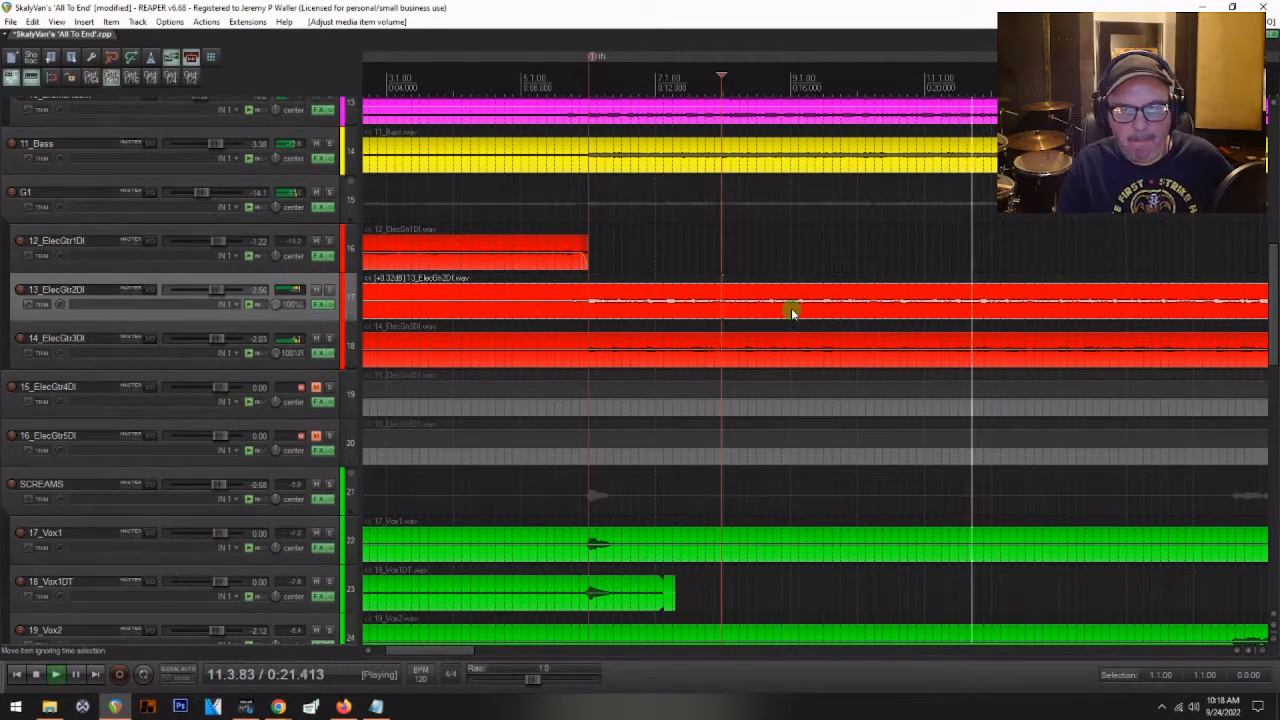
scroll(792, 312, down, 2)
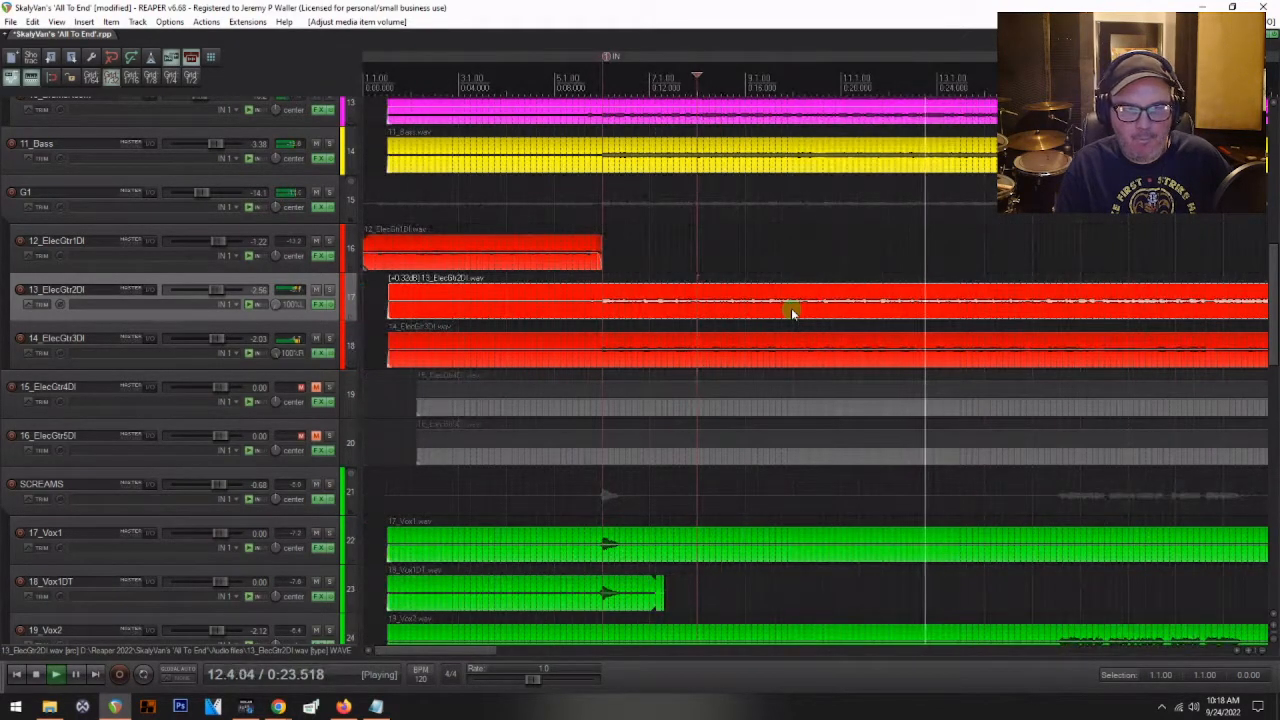
key(space)
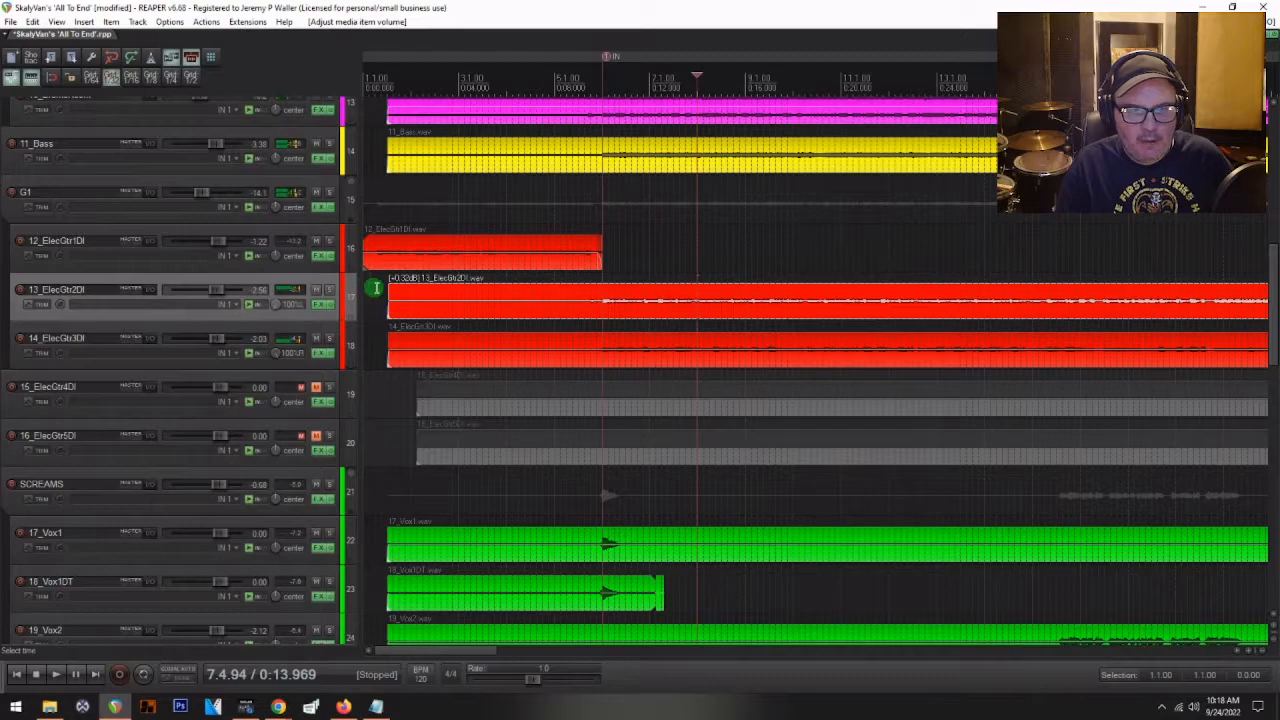
- Play the whole song from its beginning to review the mix
click(379, 288)
key(space)
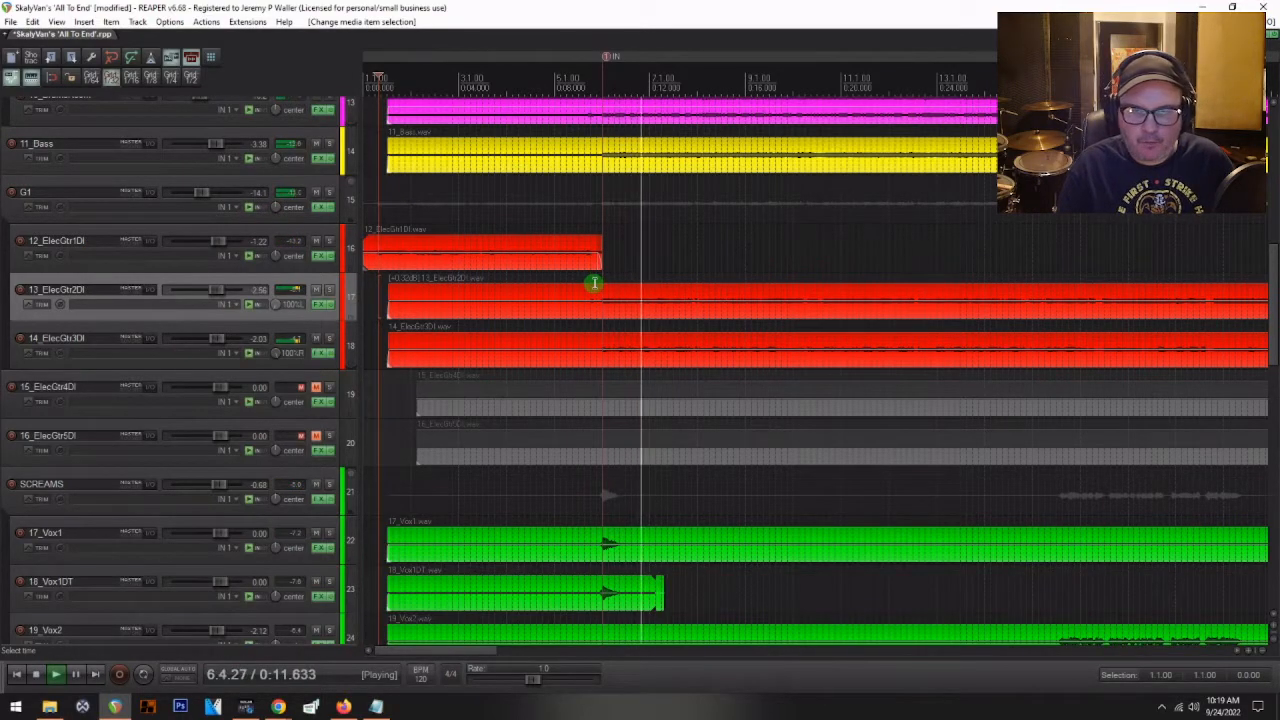
scroll(786, 372, down, 3)
scroll(786, 374, down, 3)
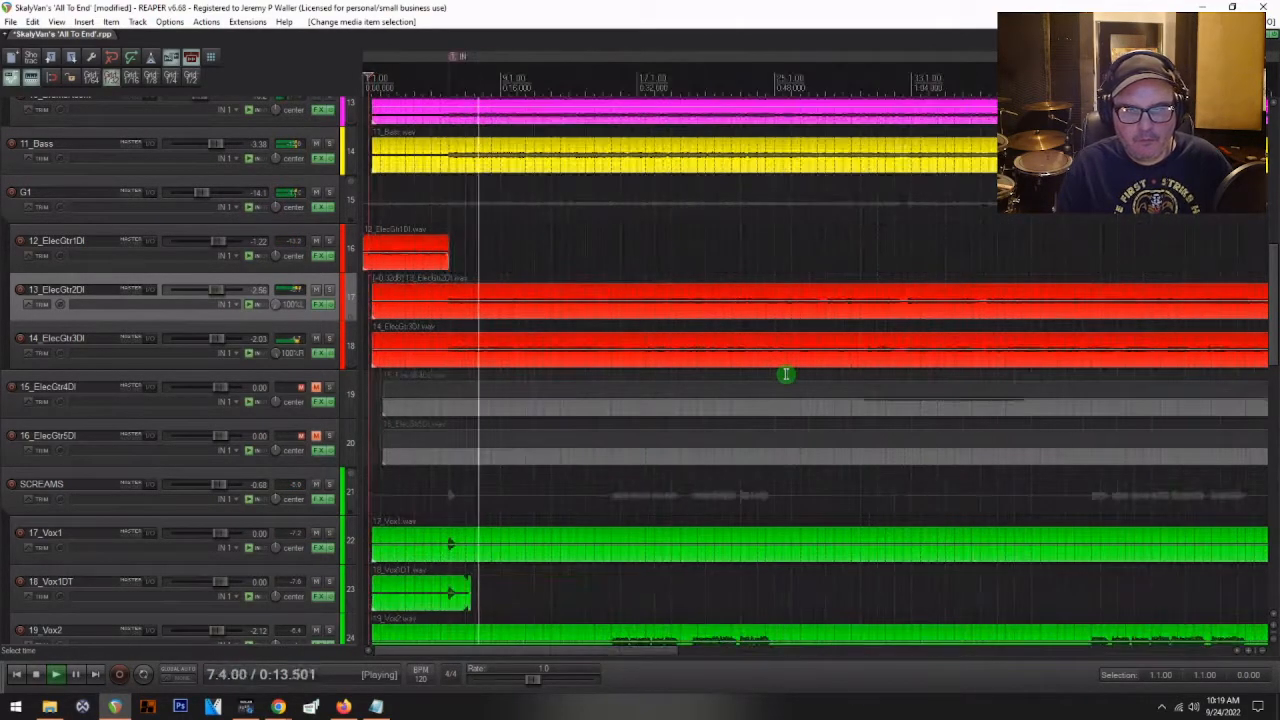
scroll(785, 373, down, 3)
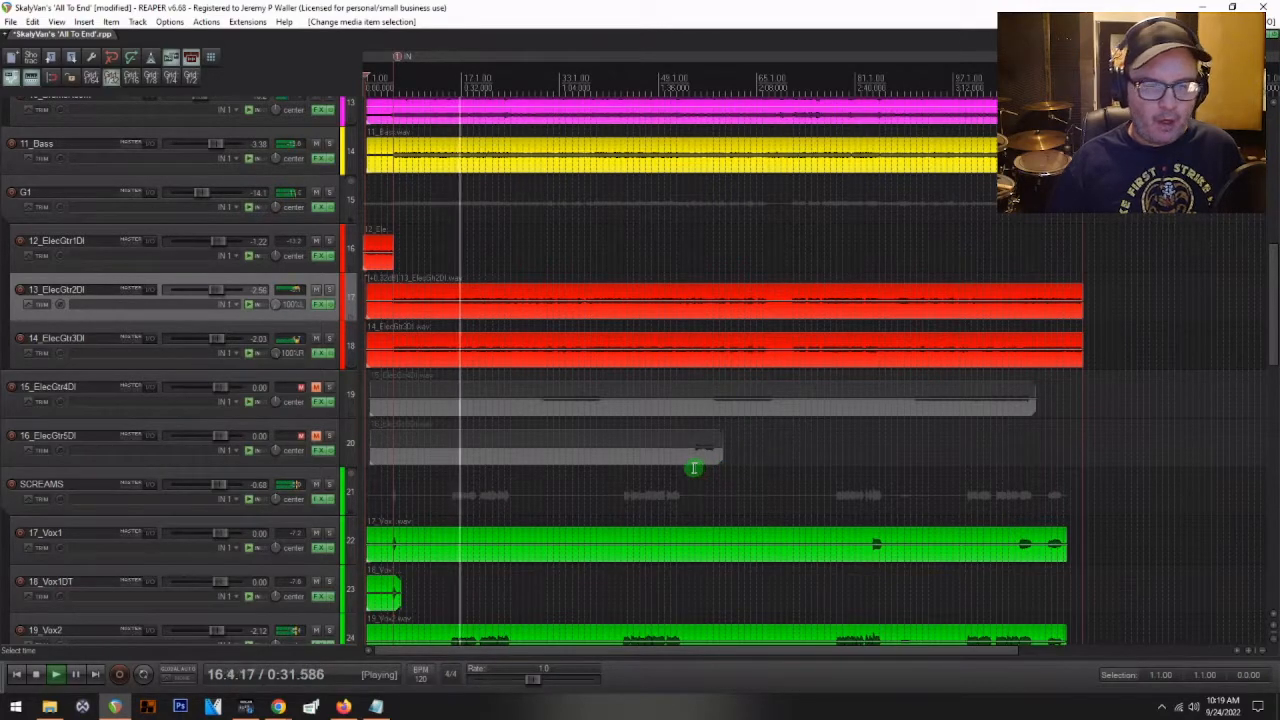
key(space)
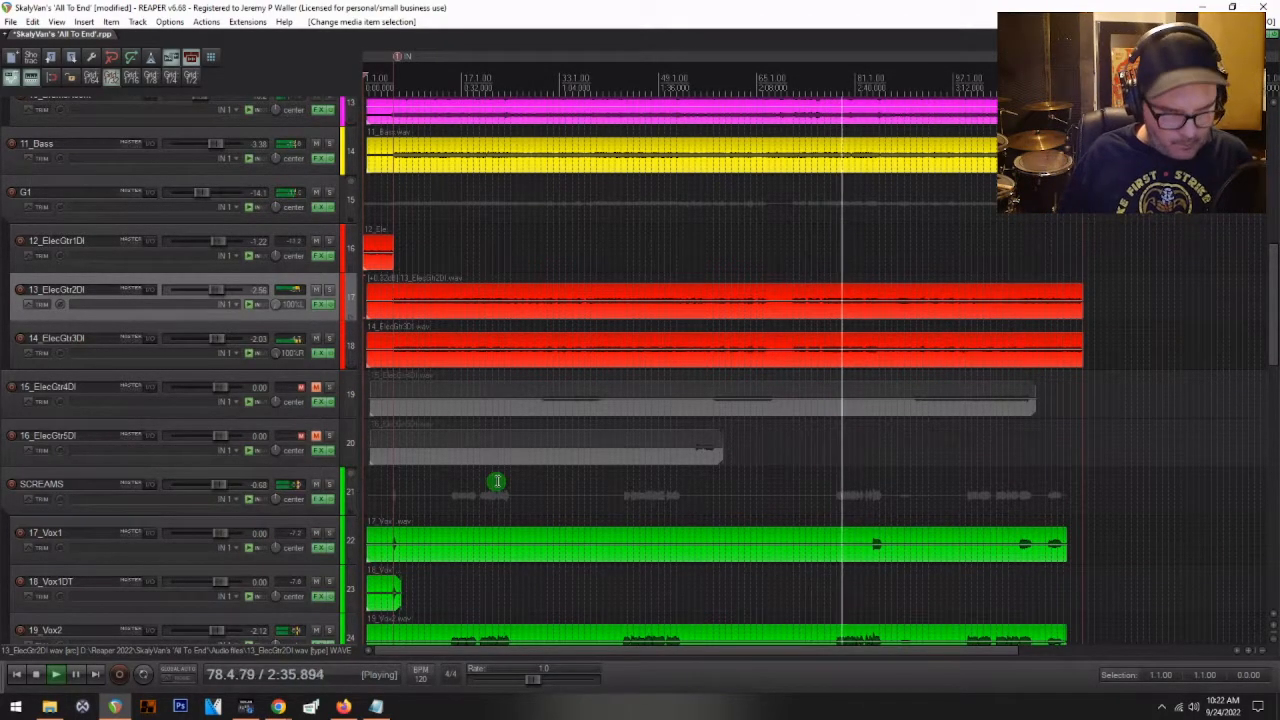
key(space)
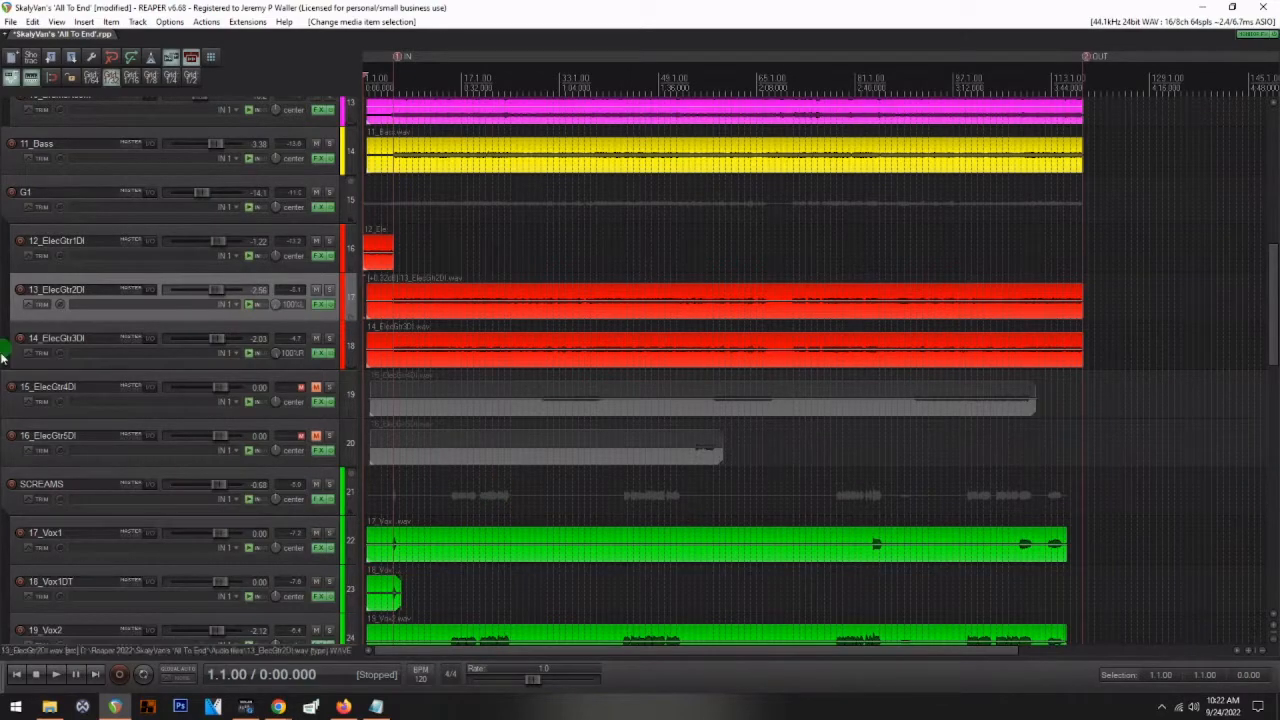
- Add a new track below 37_Vox8, set its mono input to IN 11 and arm it for recording
scroll(195, 435, down, 5)
scroll(195, 435, down, 8)
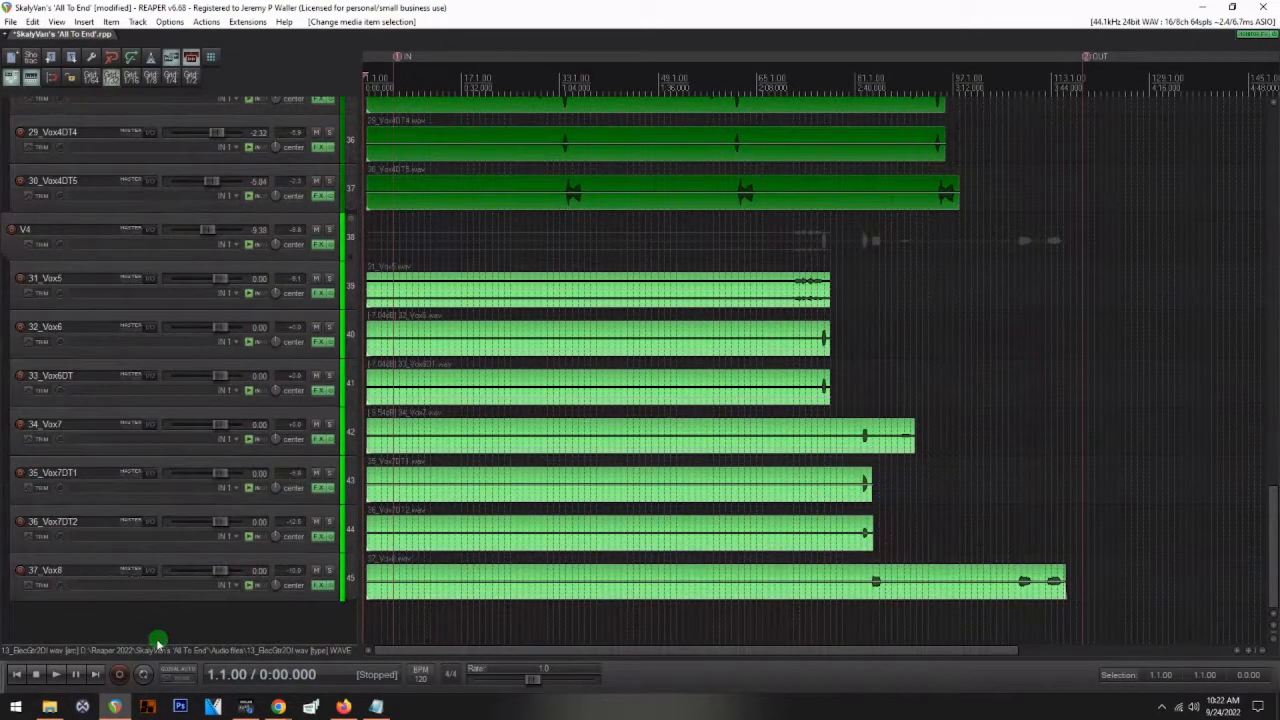
double_click(157, 625)
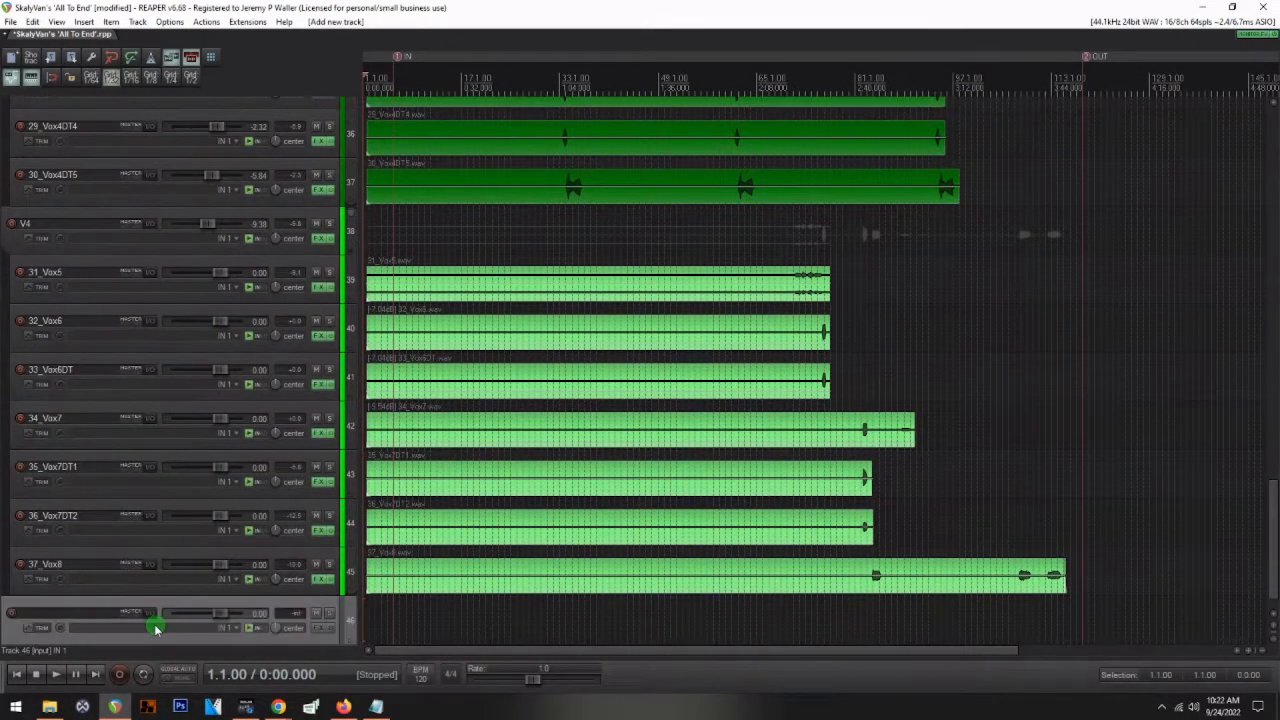
click(230, 628)
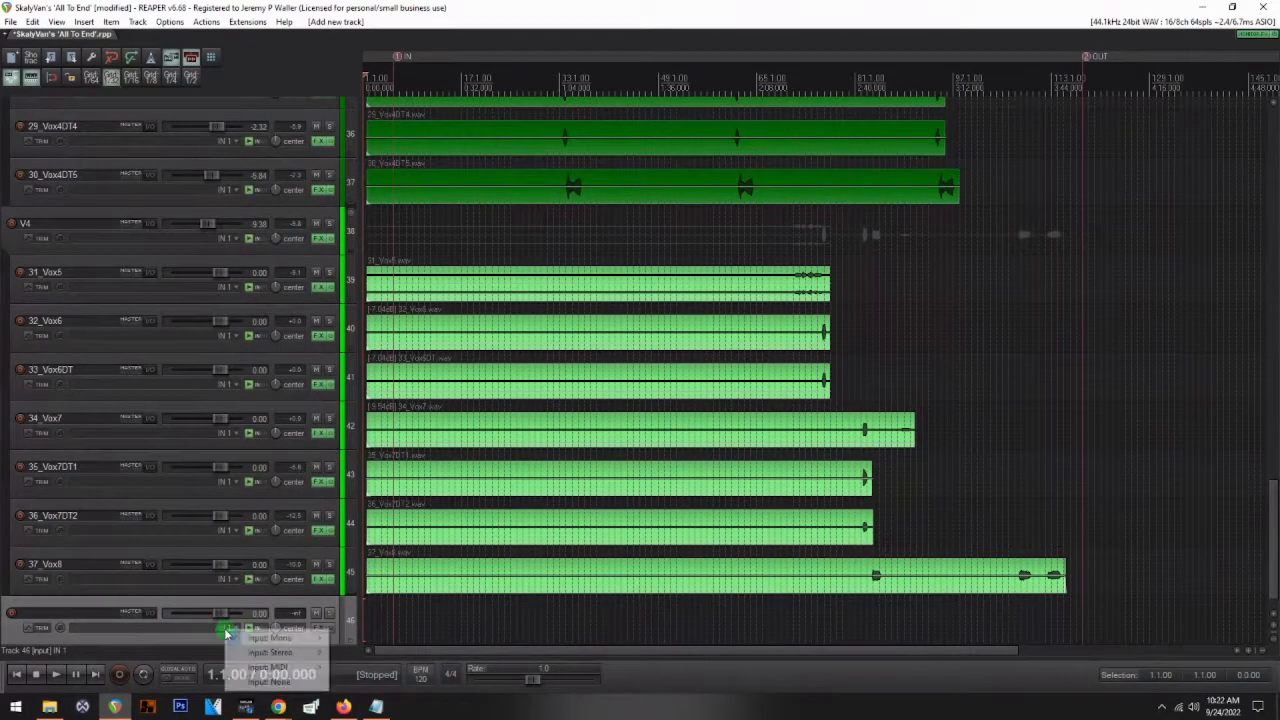
mouse_move(268, 638)
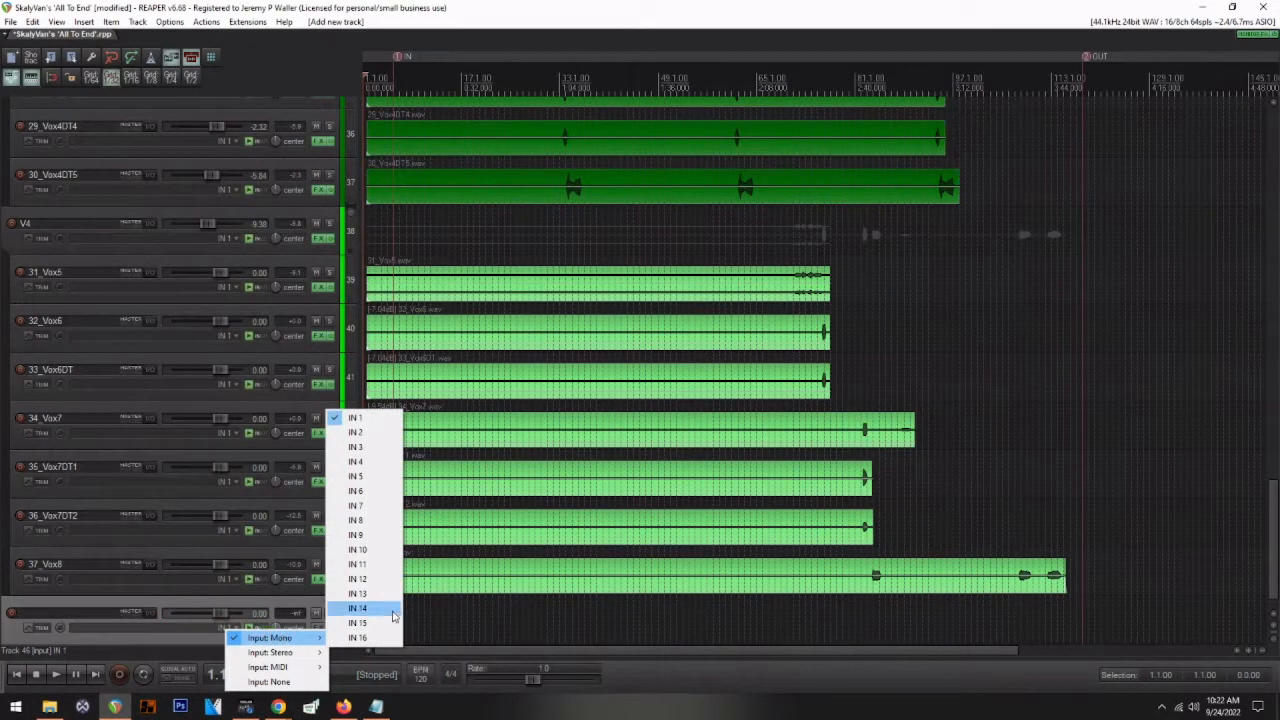
click(364, 568)
click(12, 614)
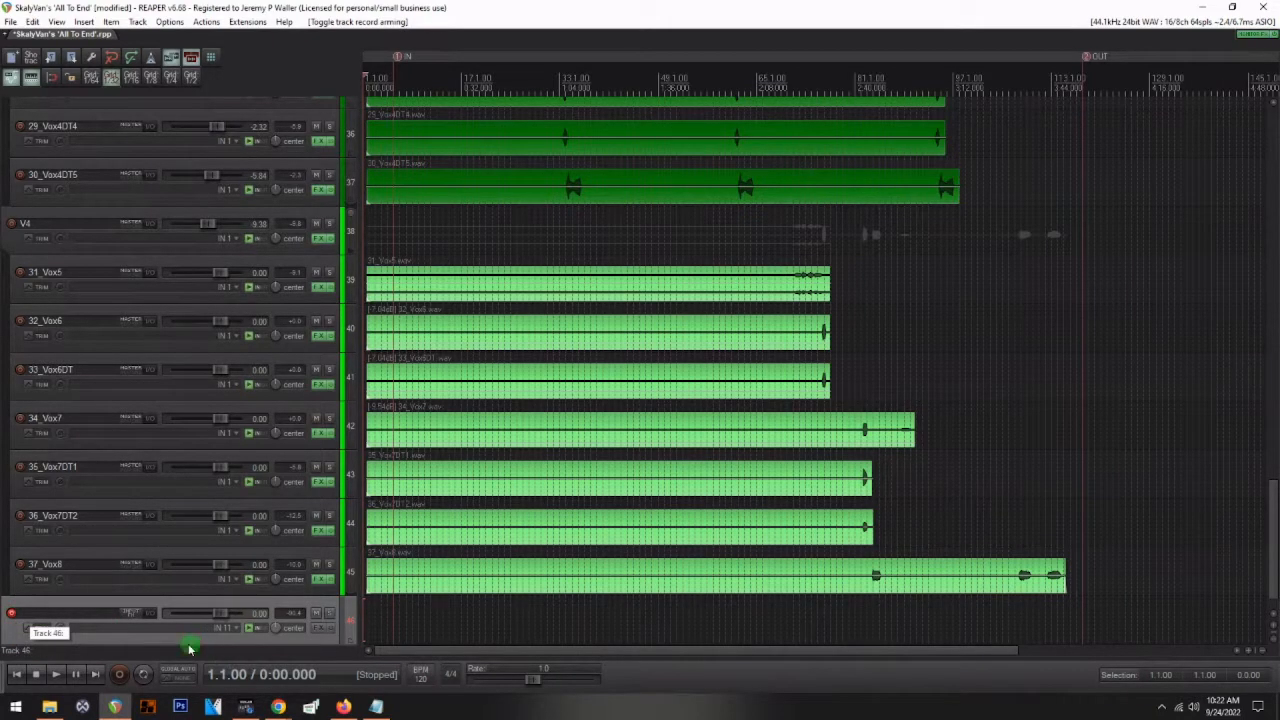